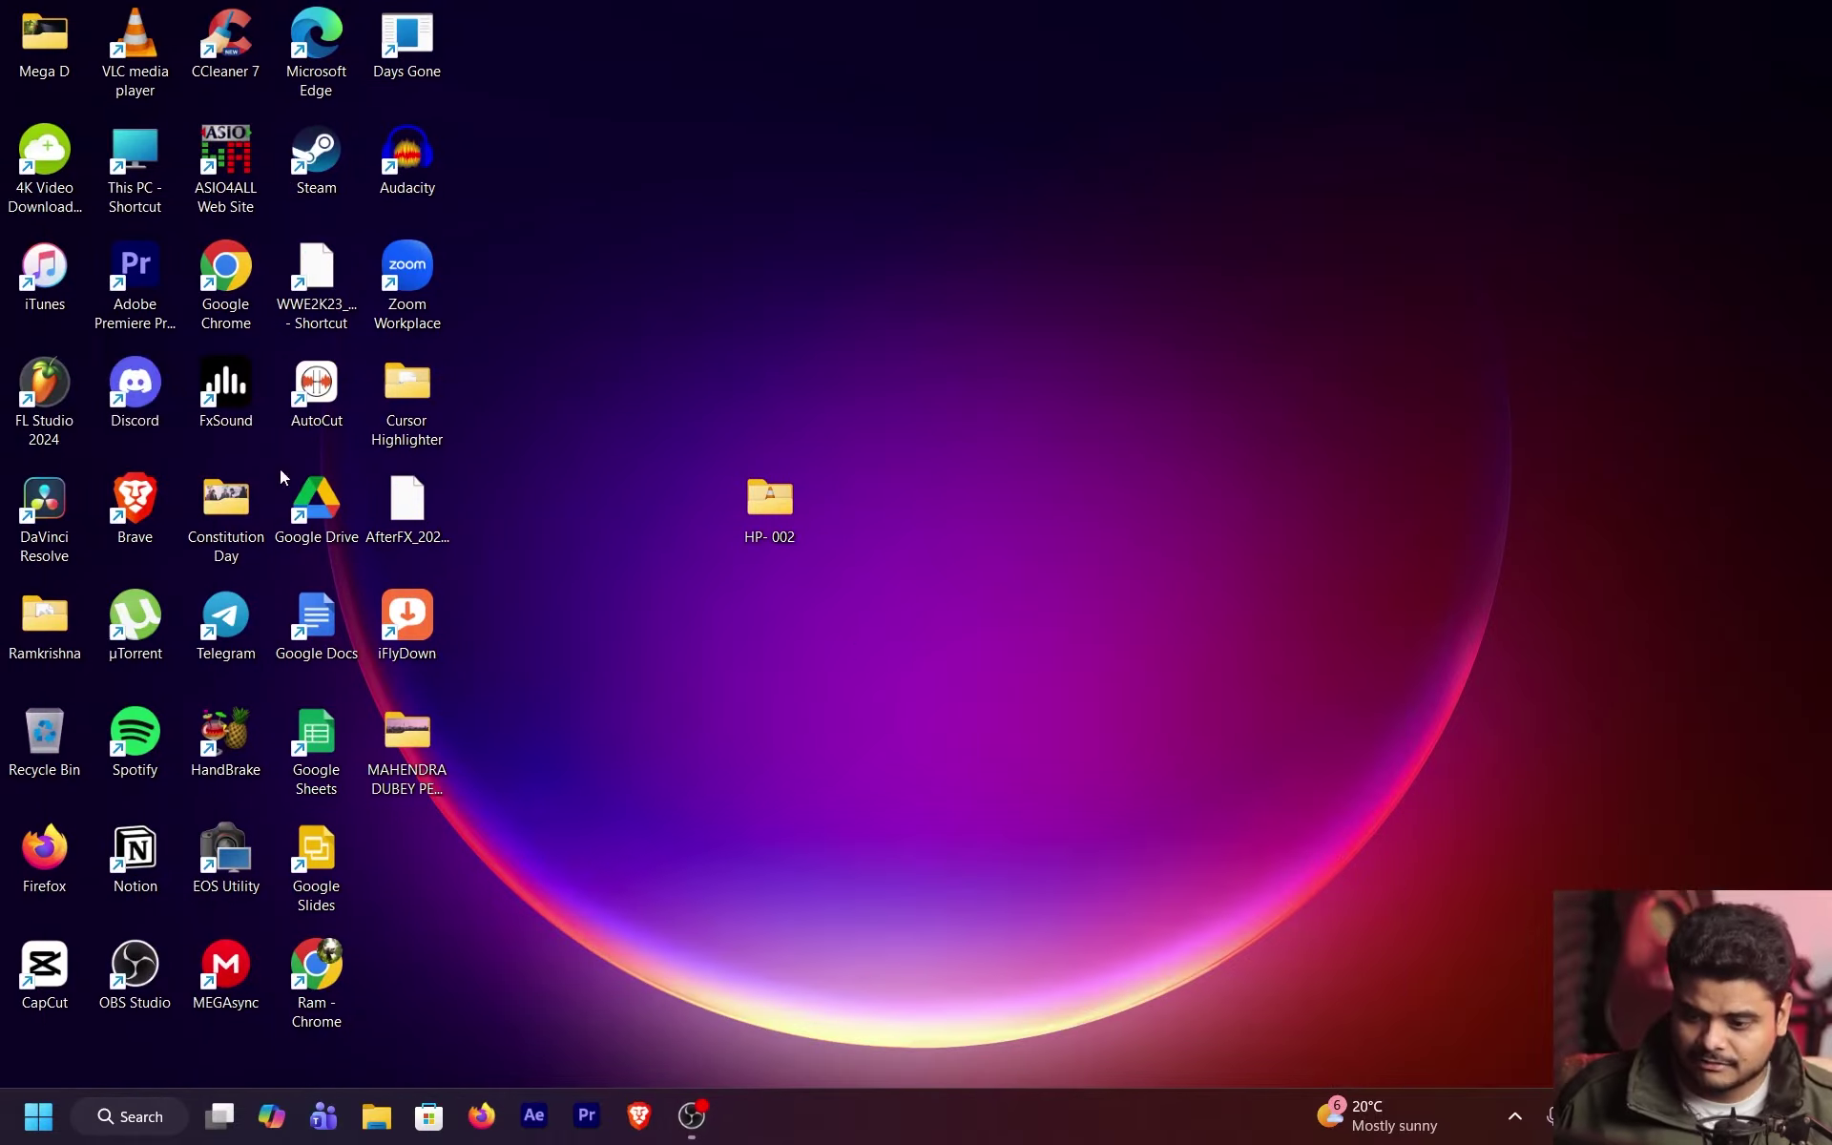
Step: Launch Adobe After Effects and refresh the desktop while it loads
click(543, 1132)
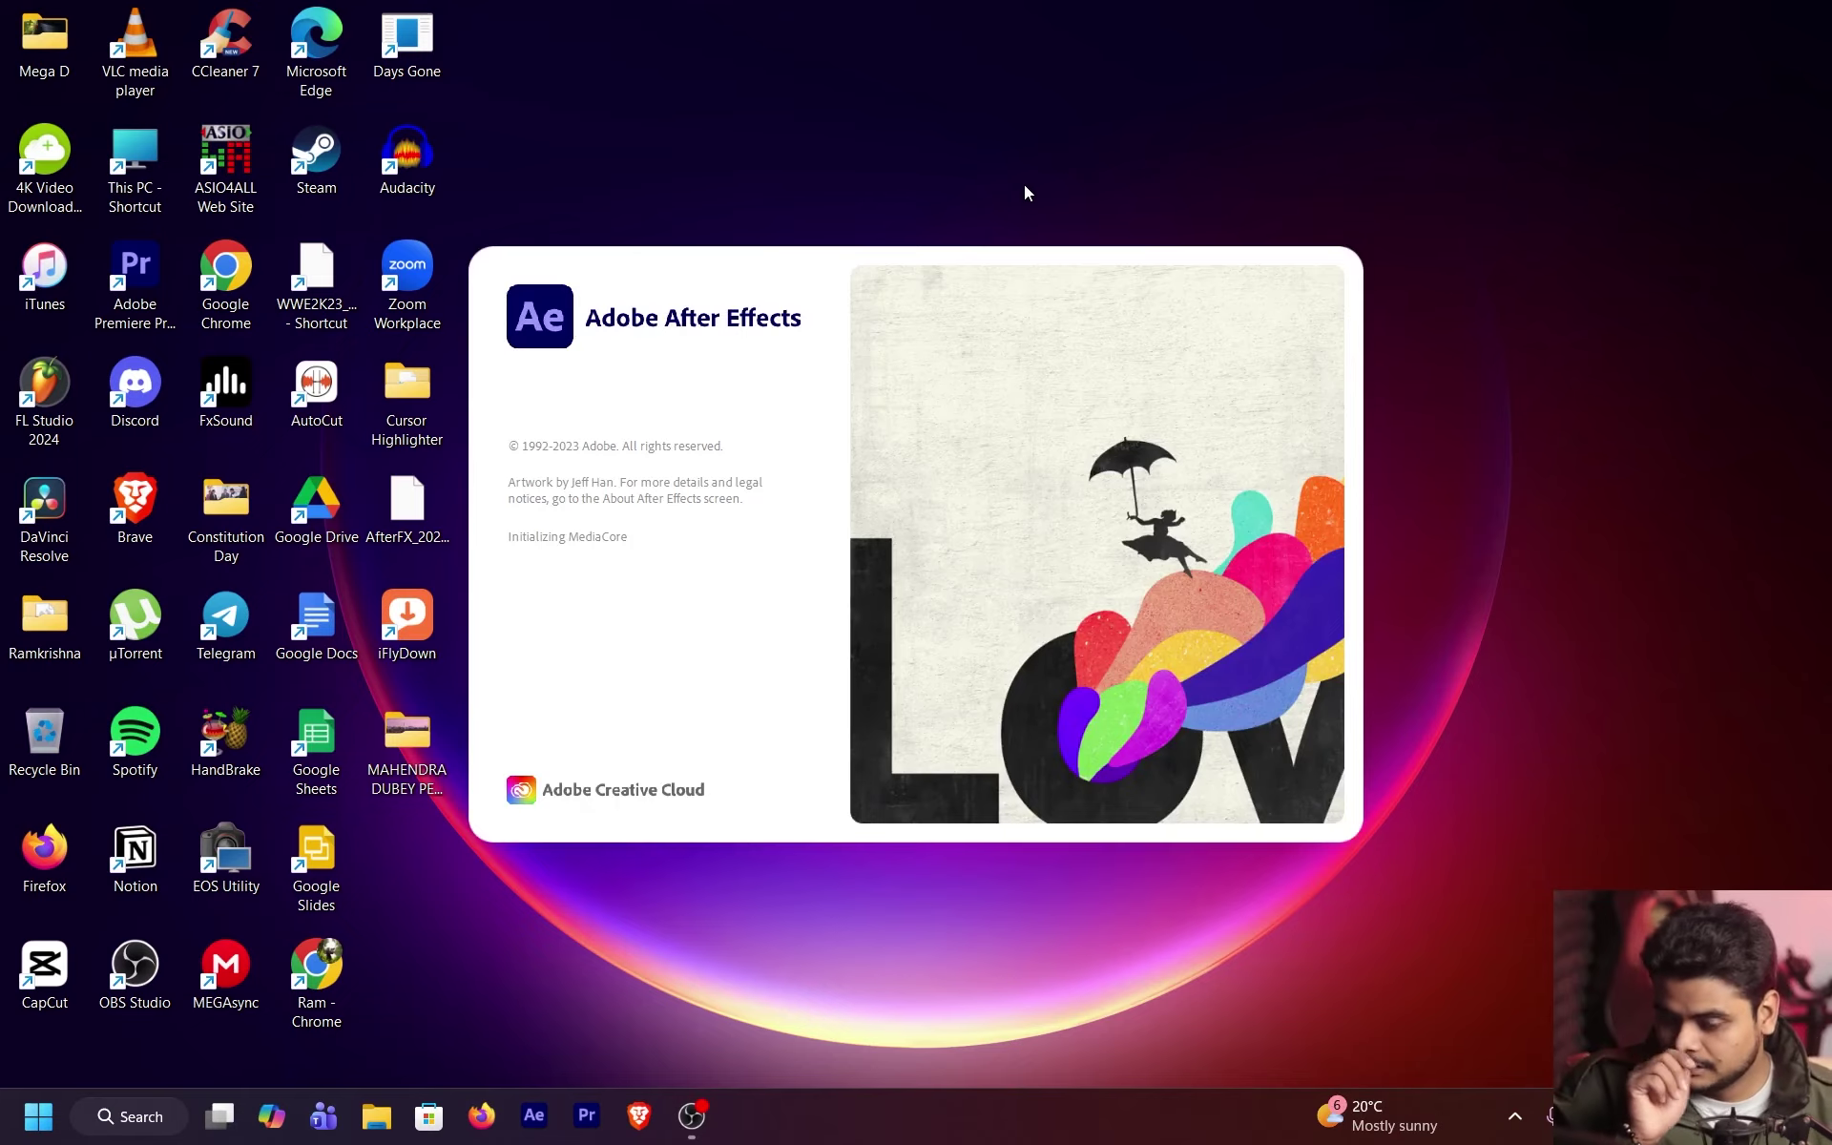
right_click(1024, 186)
click(1129, 286)
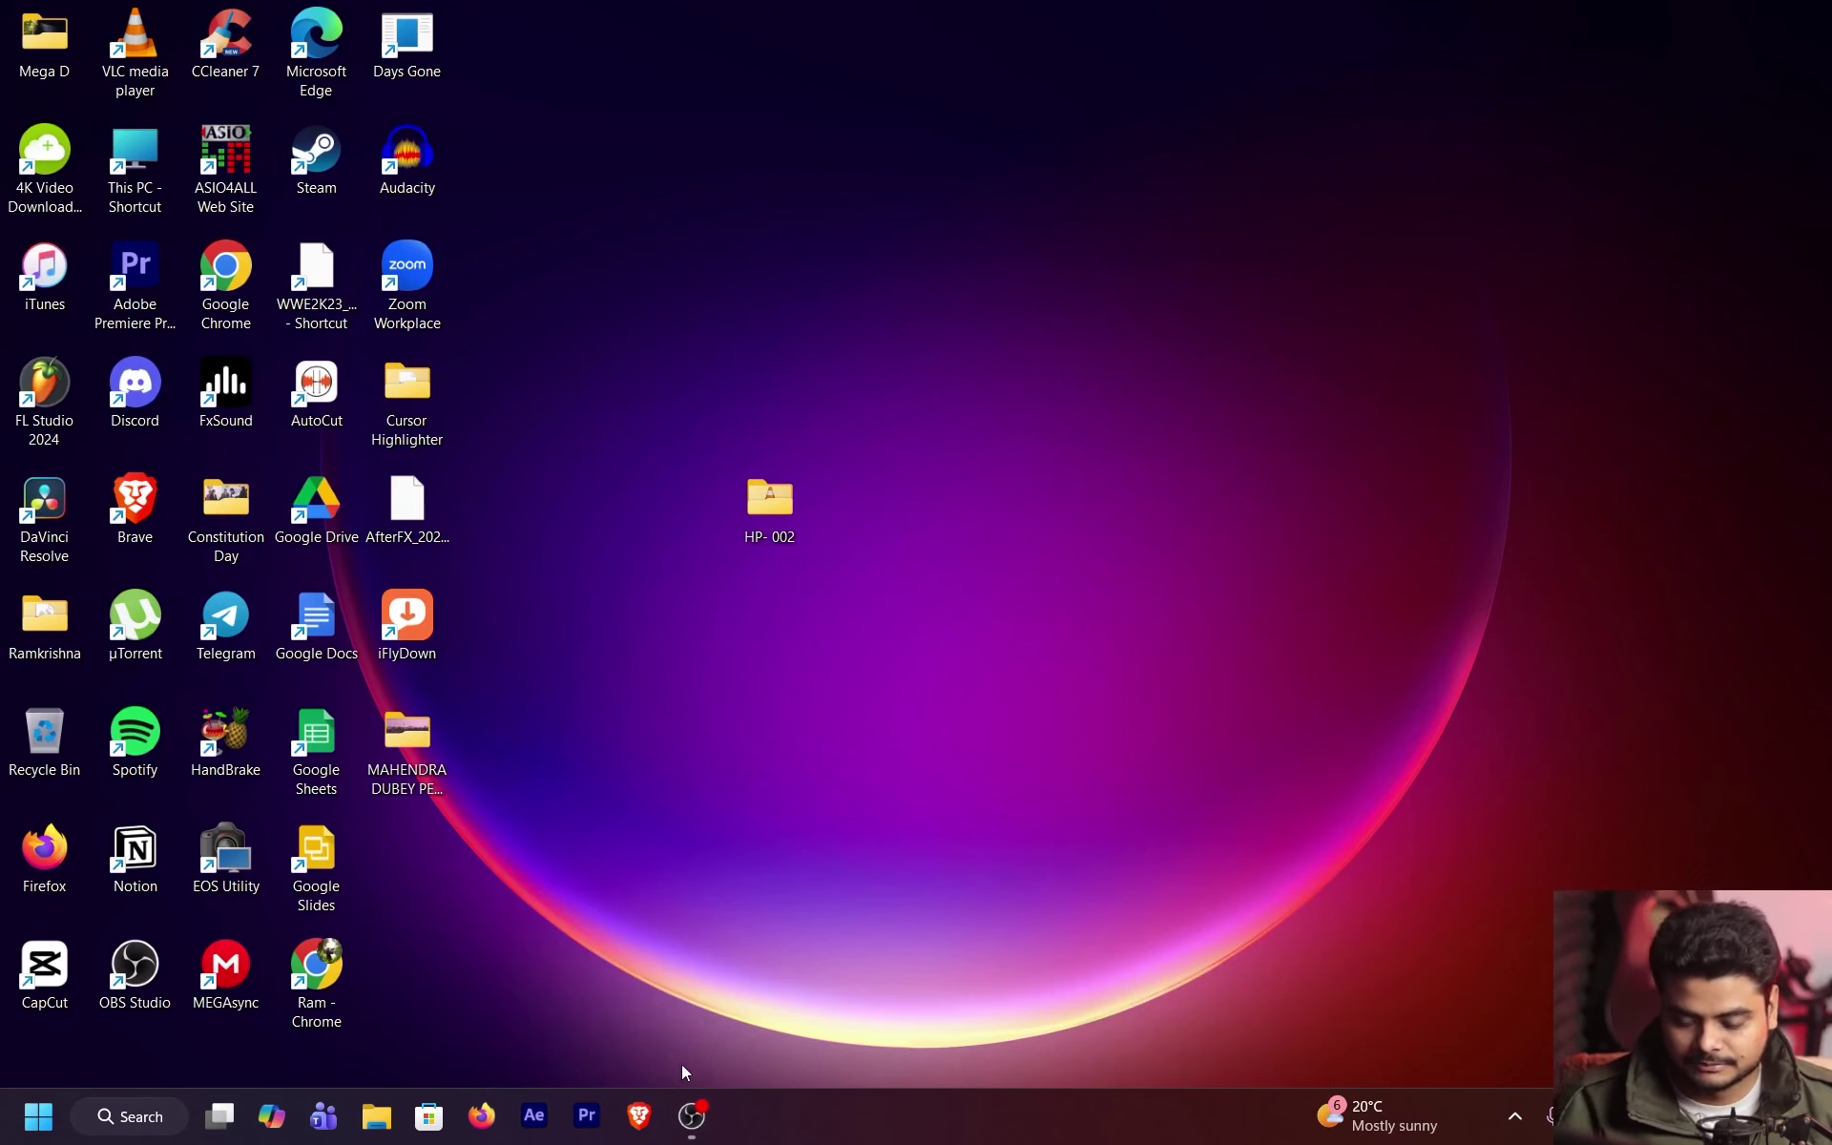
key(alt+Tab)
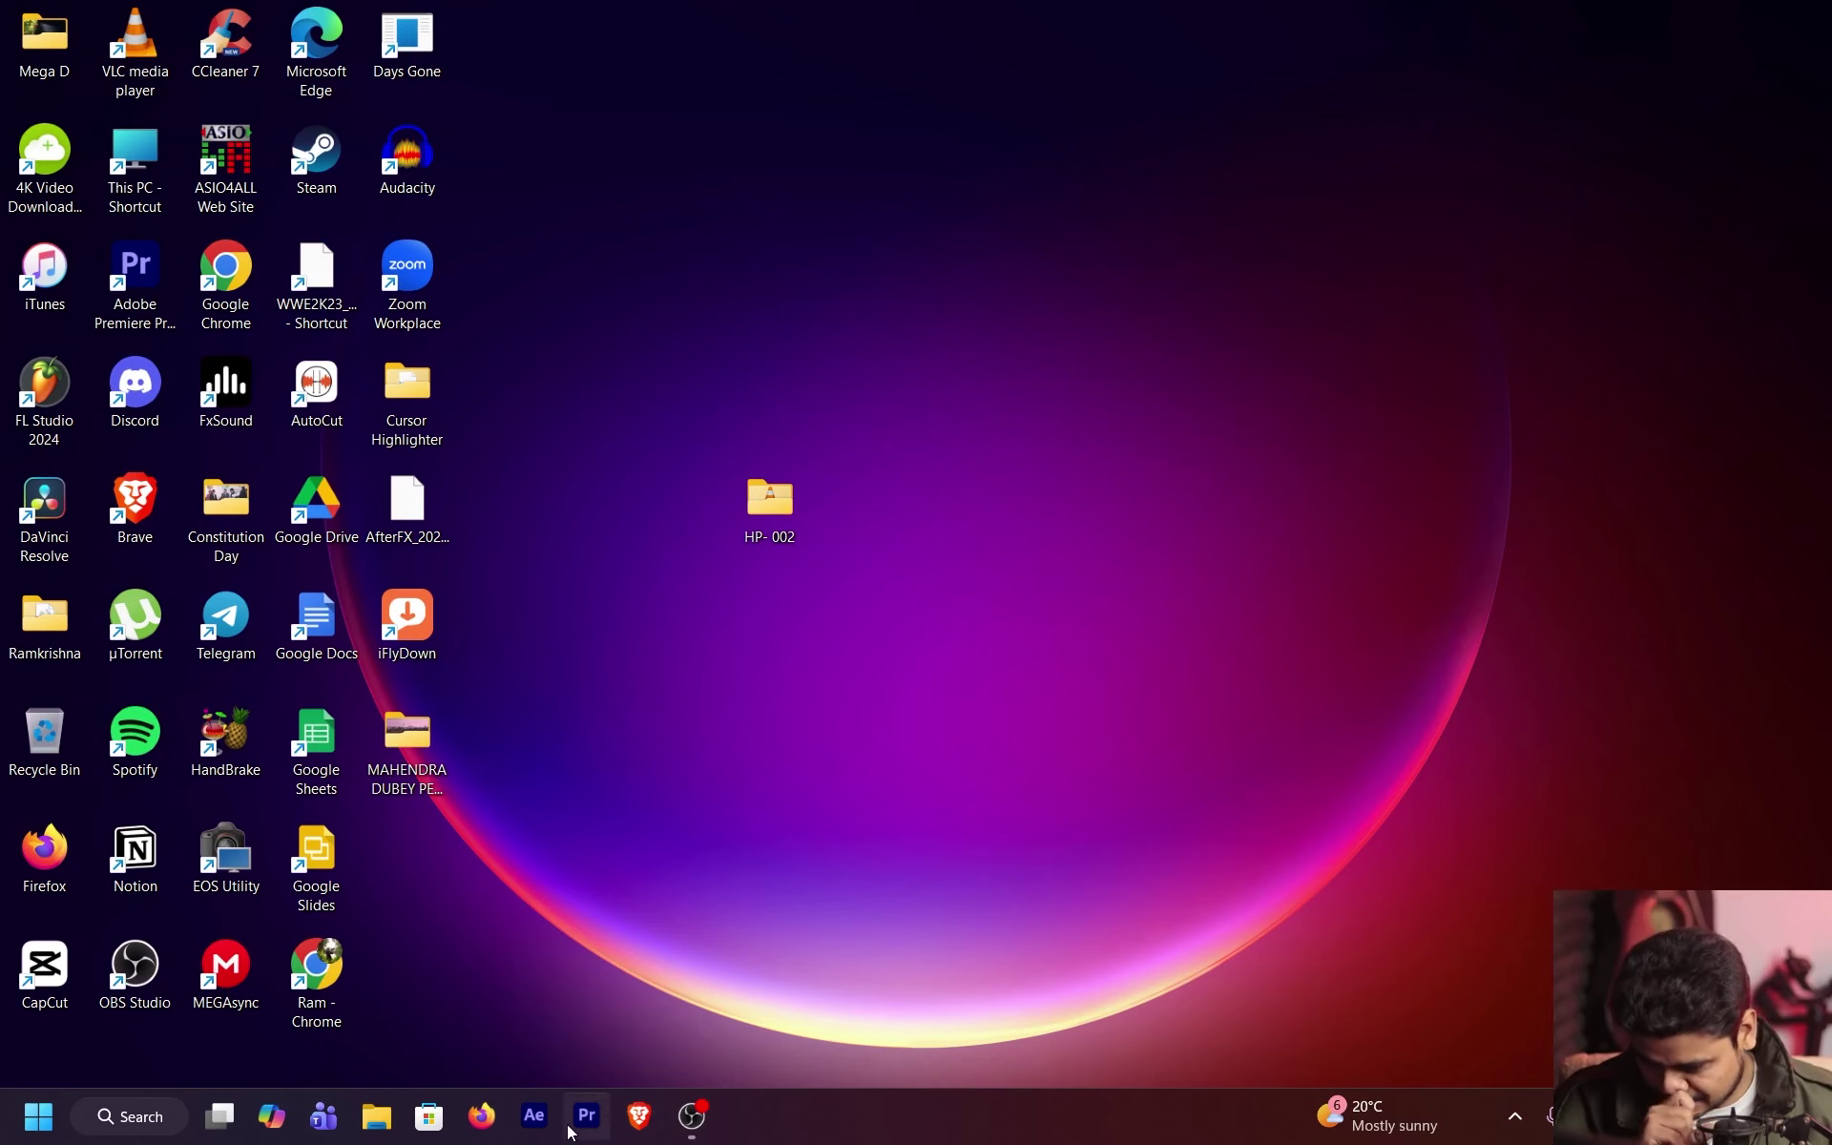
click(692, 1114)
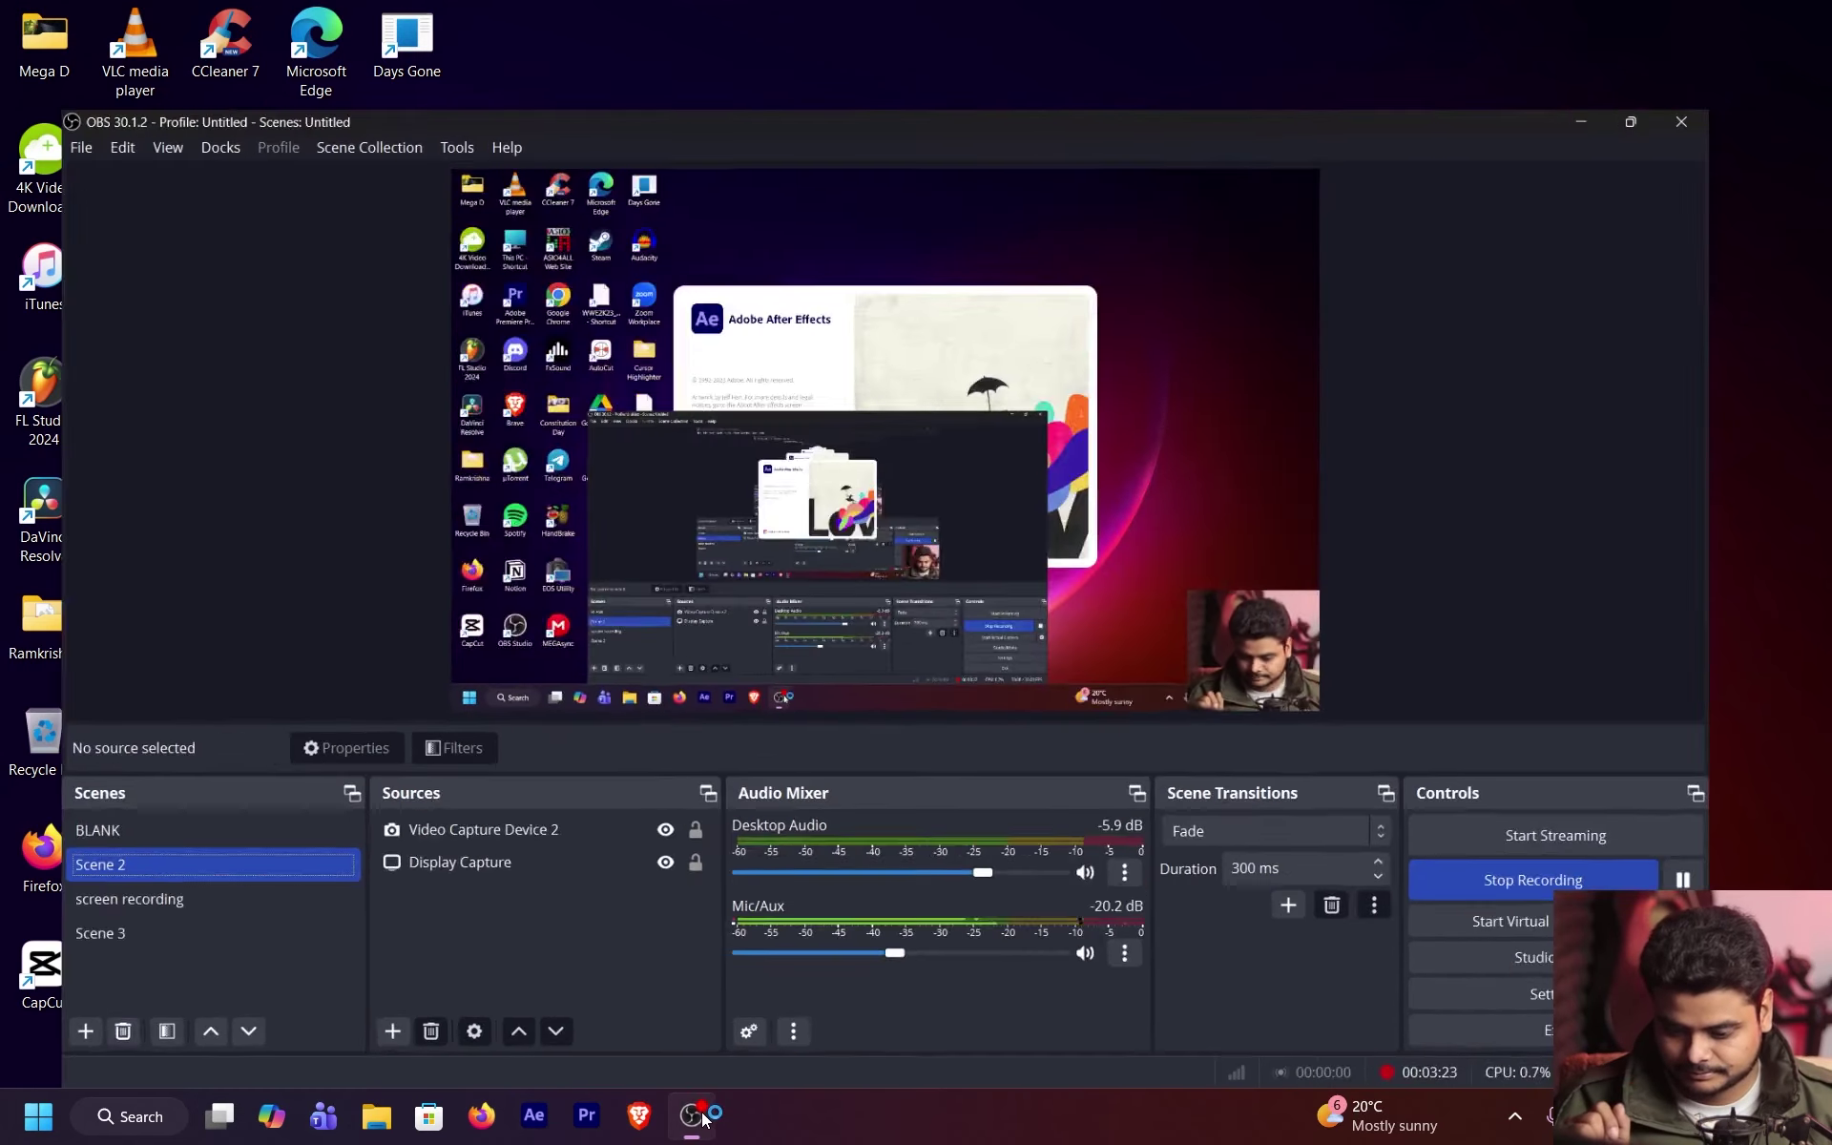
click(692, 1114)
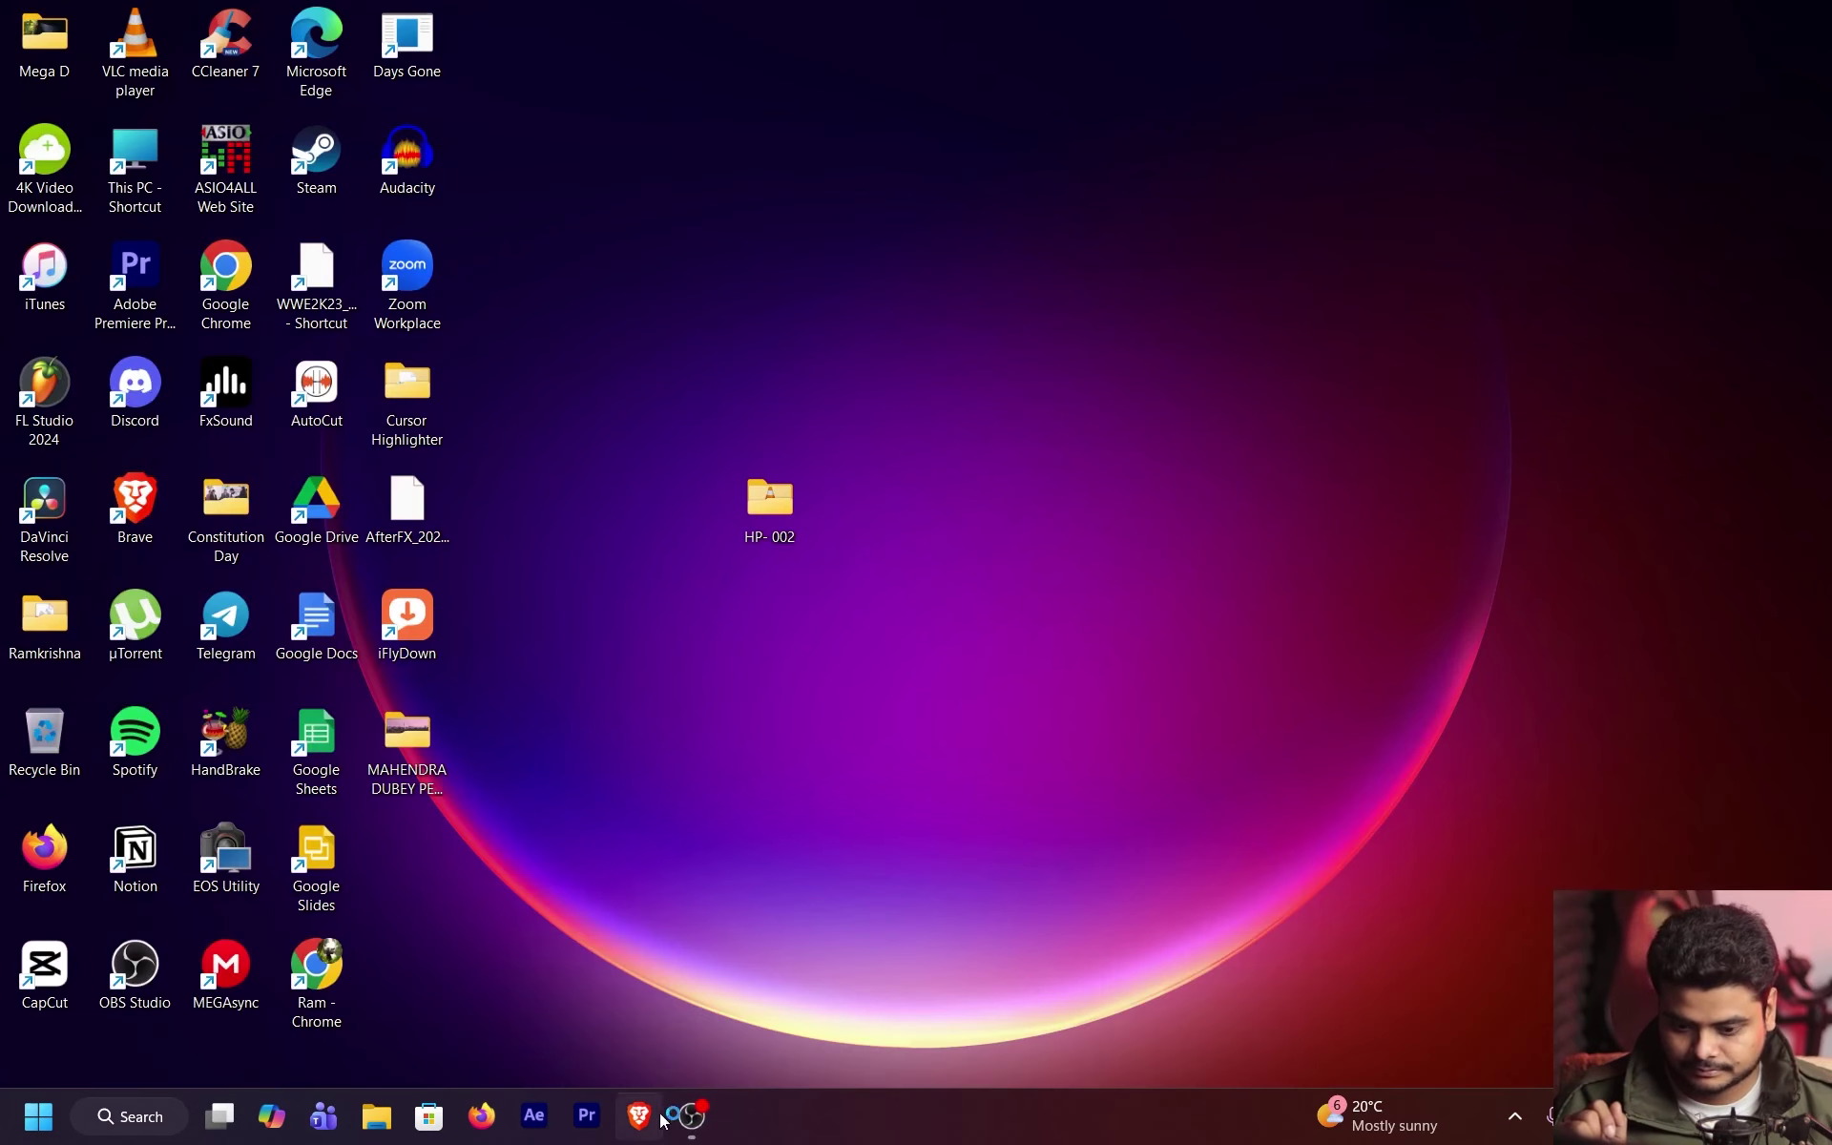
click(692, 1115)
click(1699, 13)
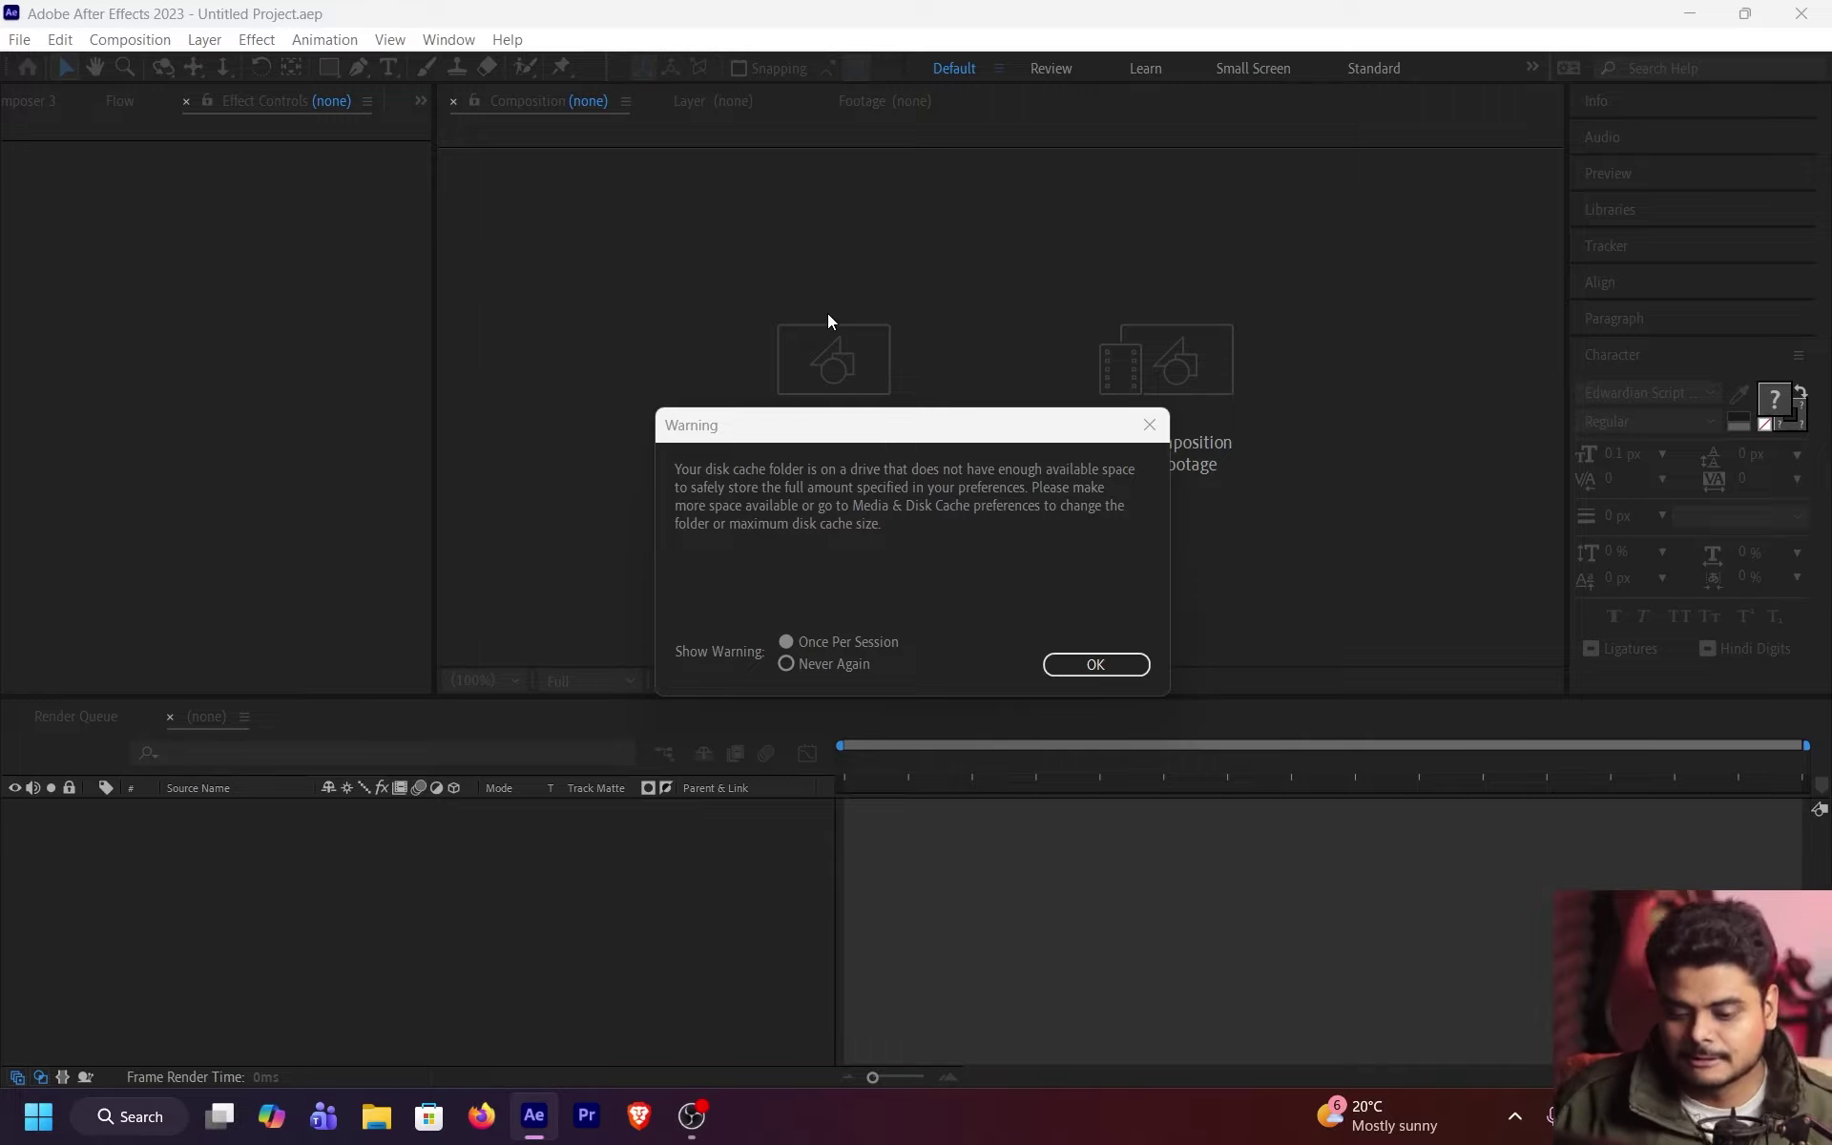
click(377, 1116)
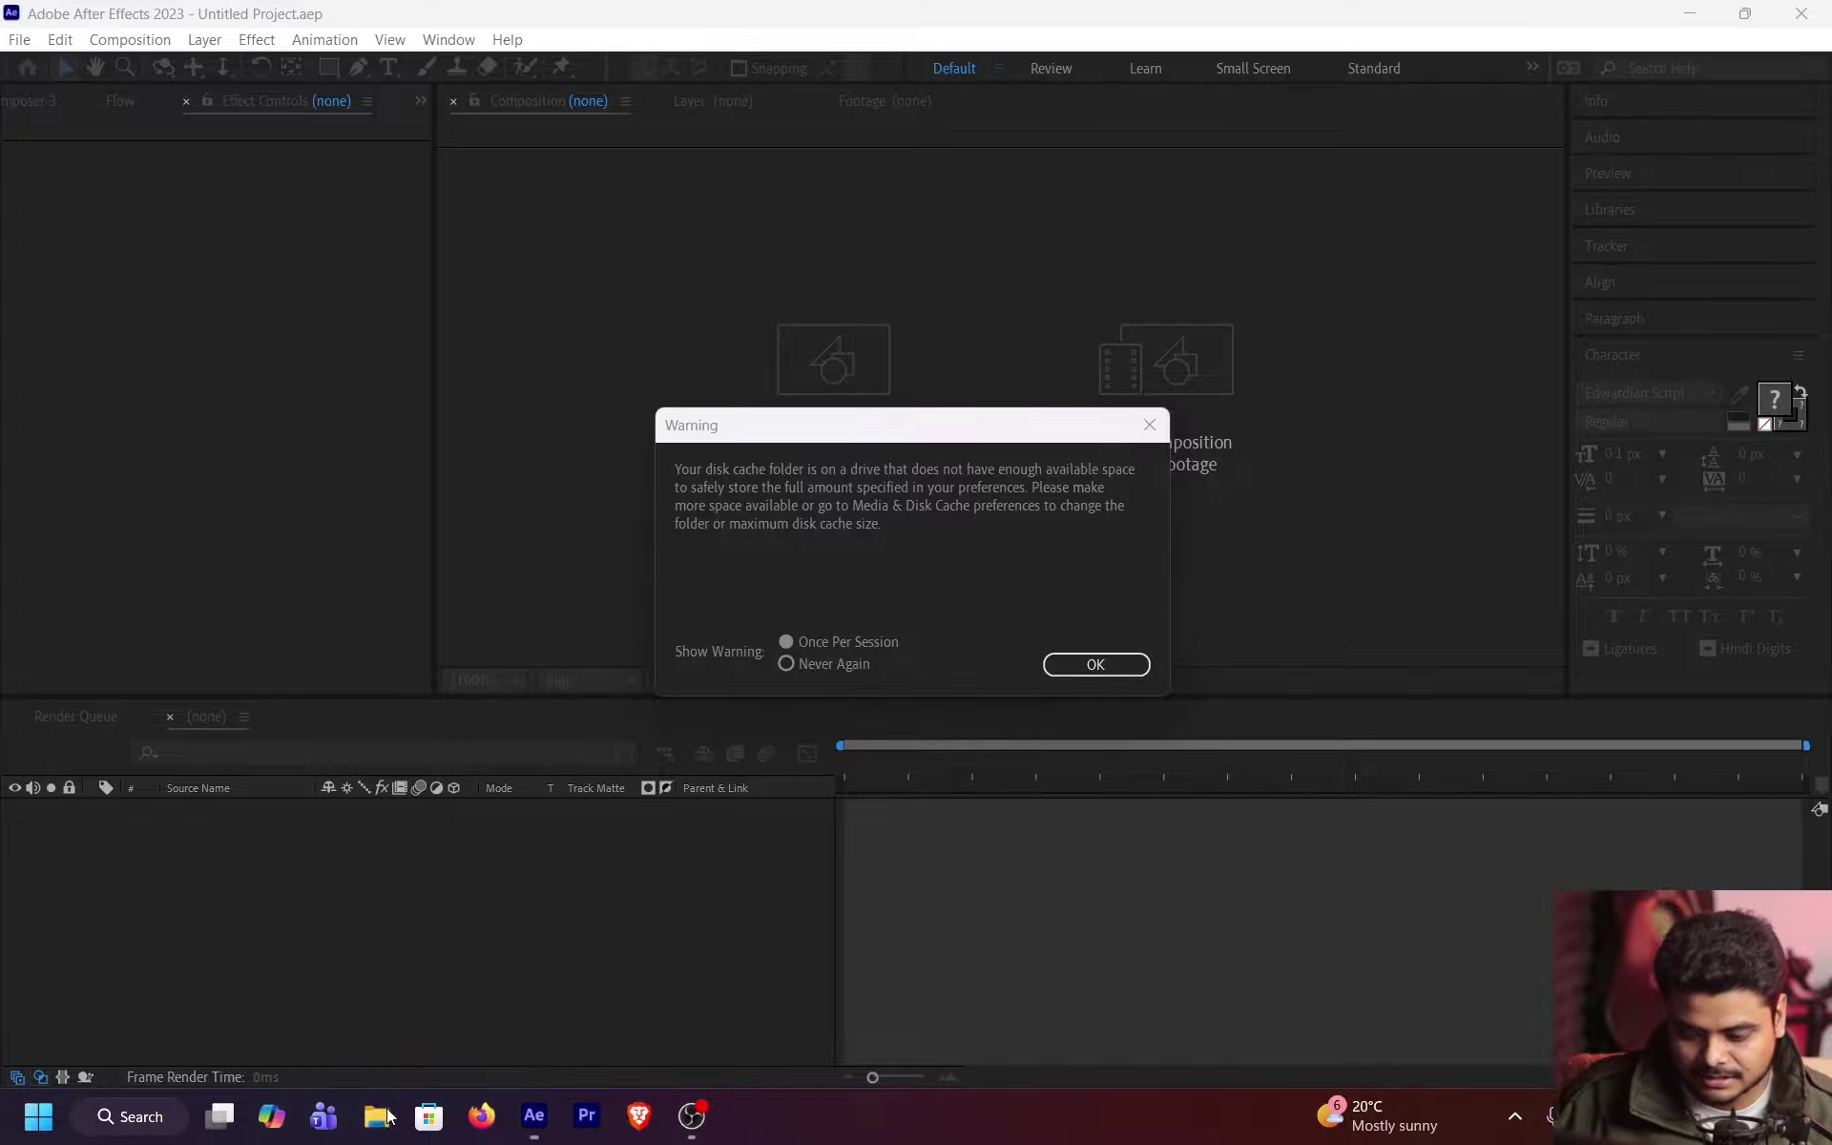
click(95, 792)
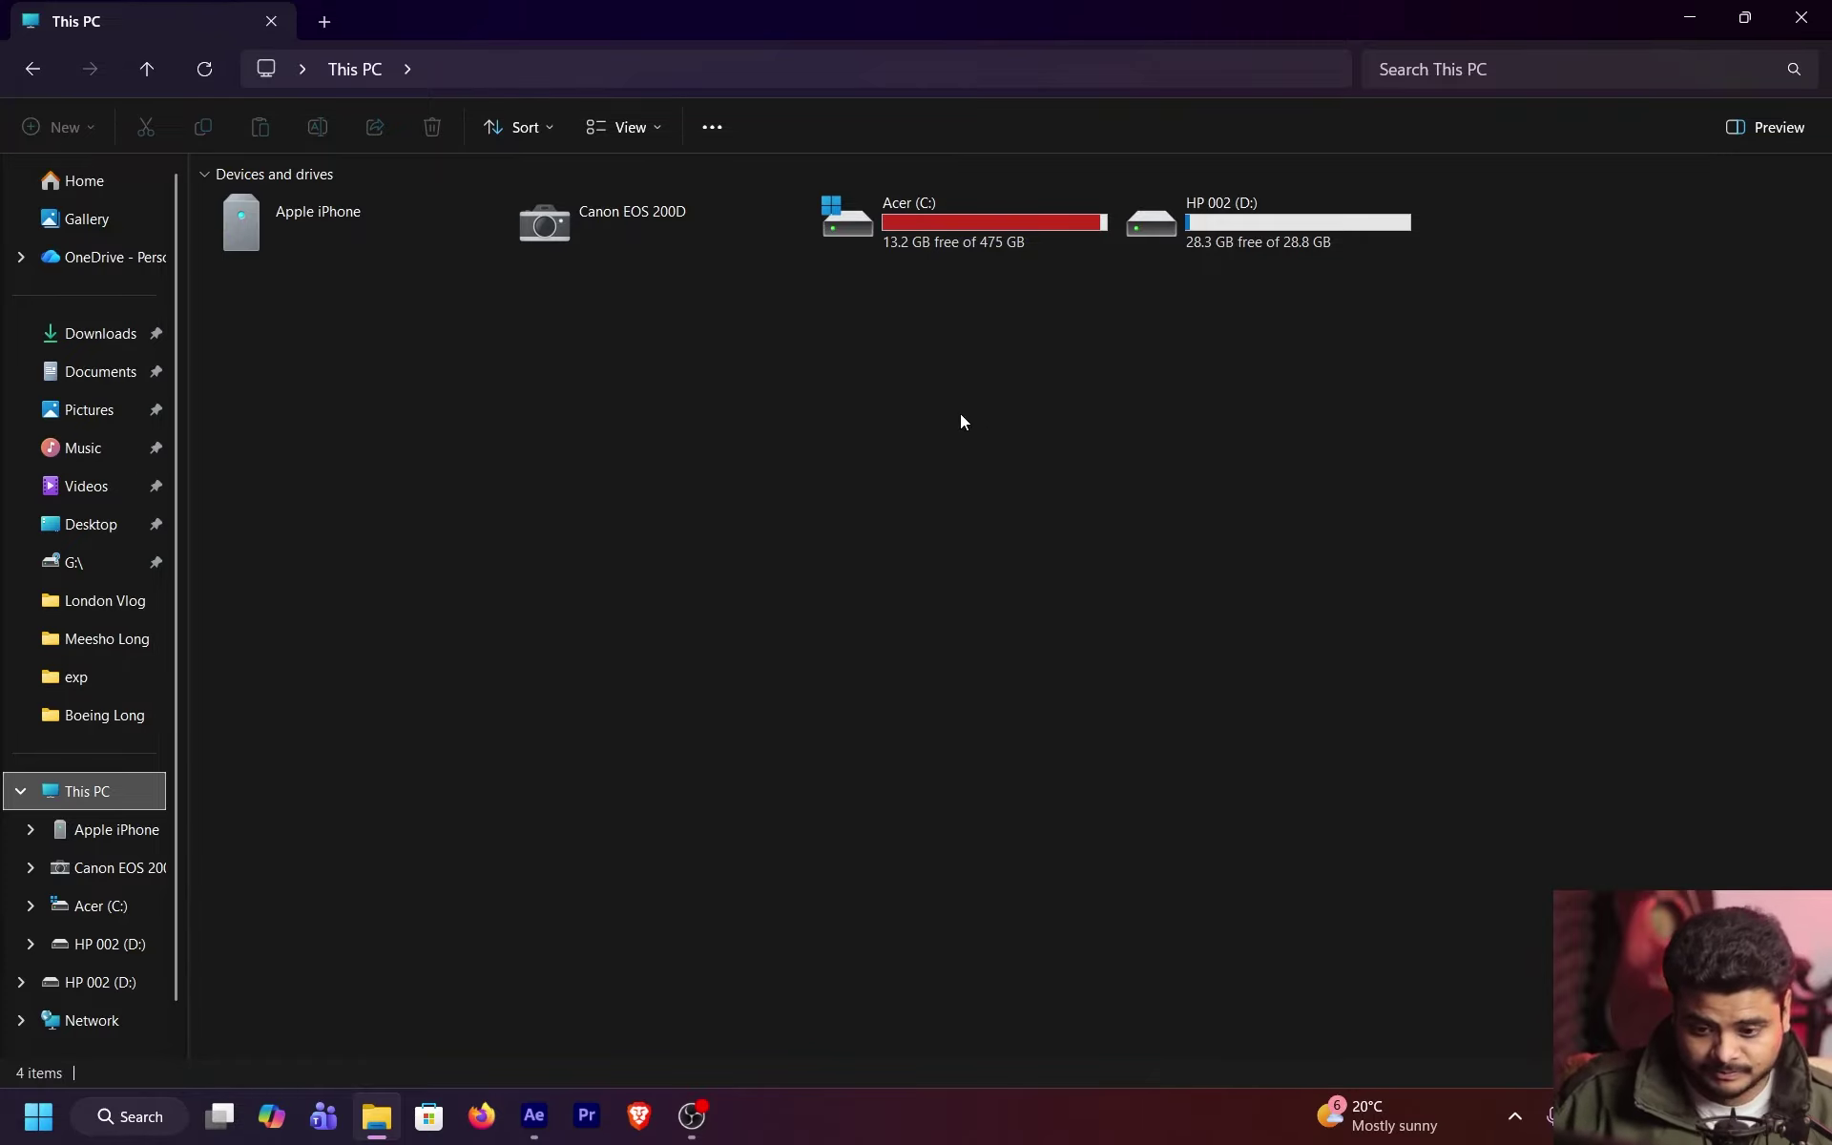
click(1000, 236)
double_click(1000, 233)
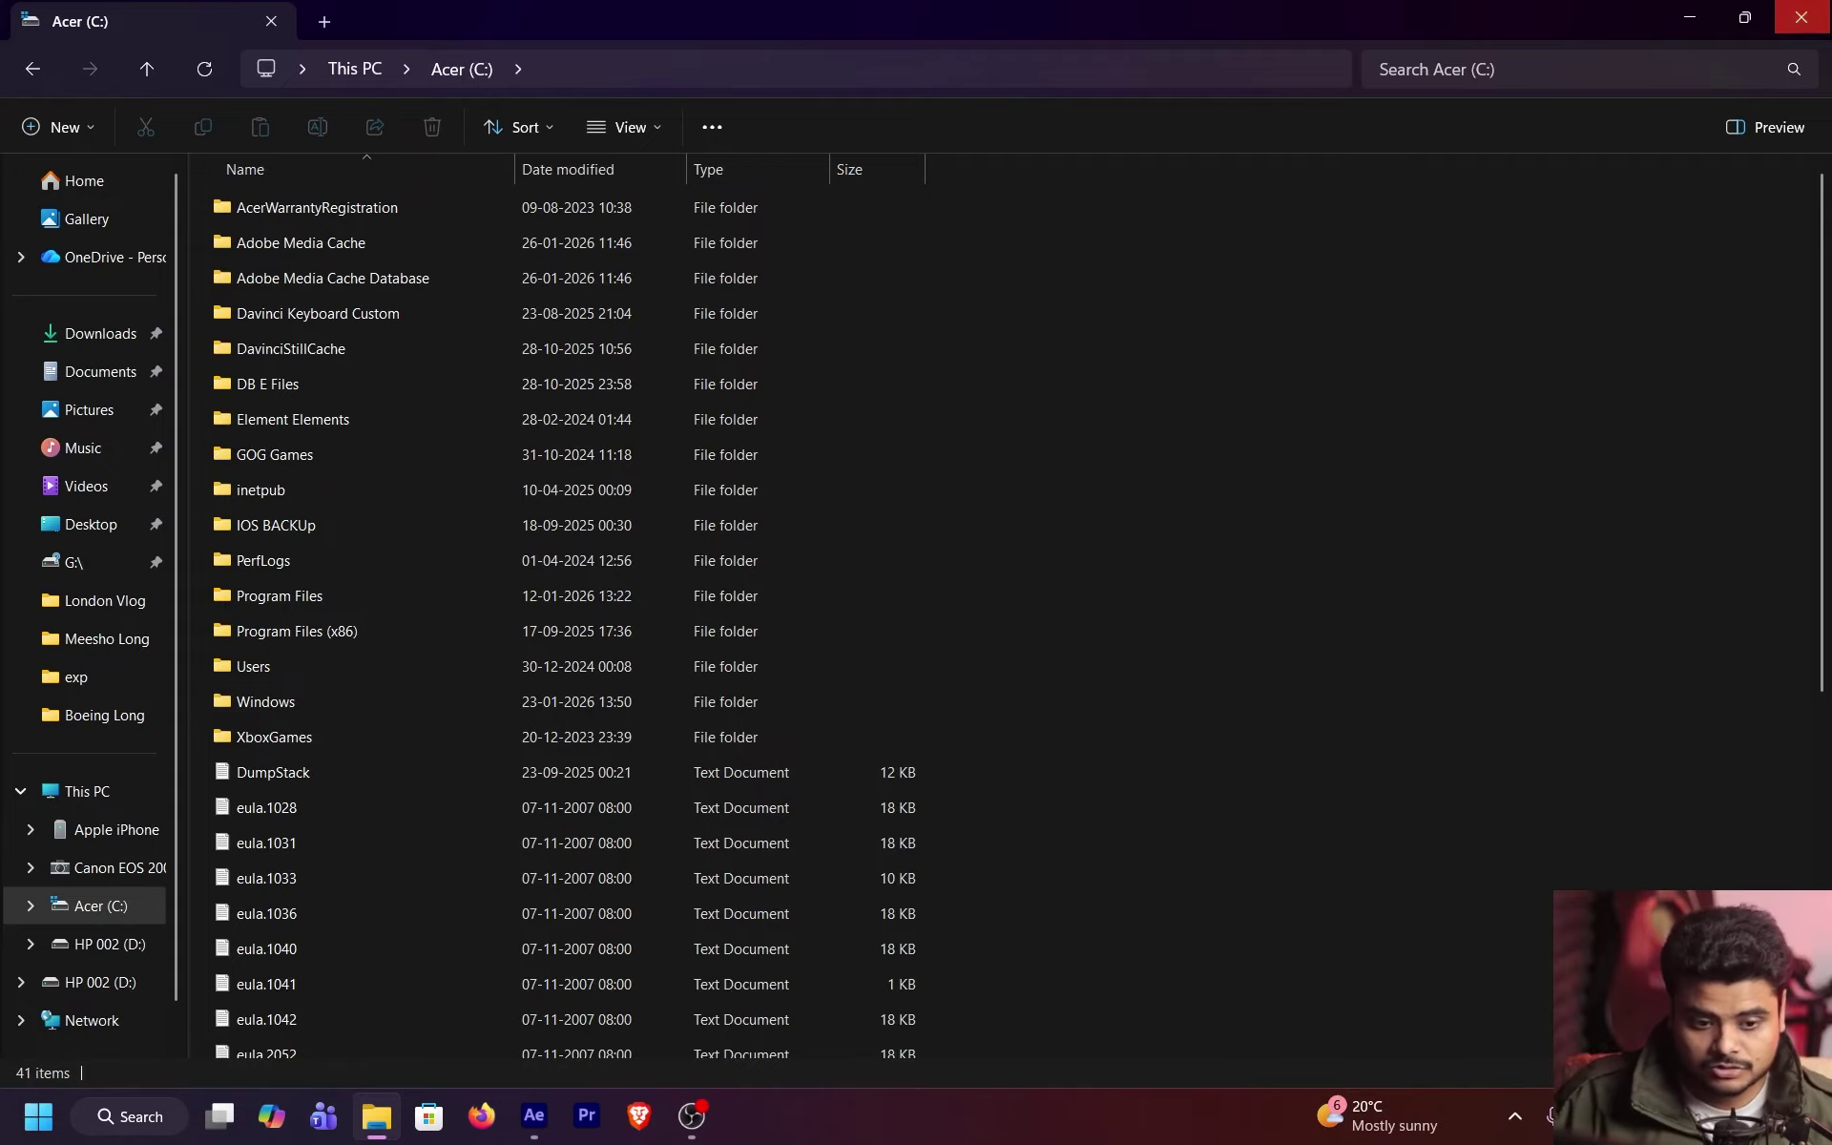
click(1801, 17)
click(1829, 1135)
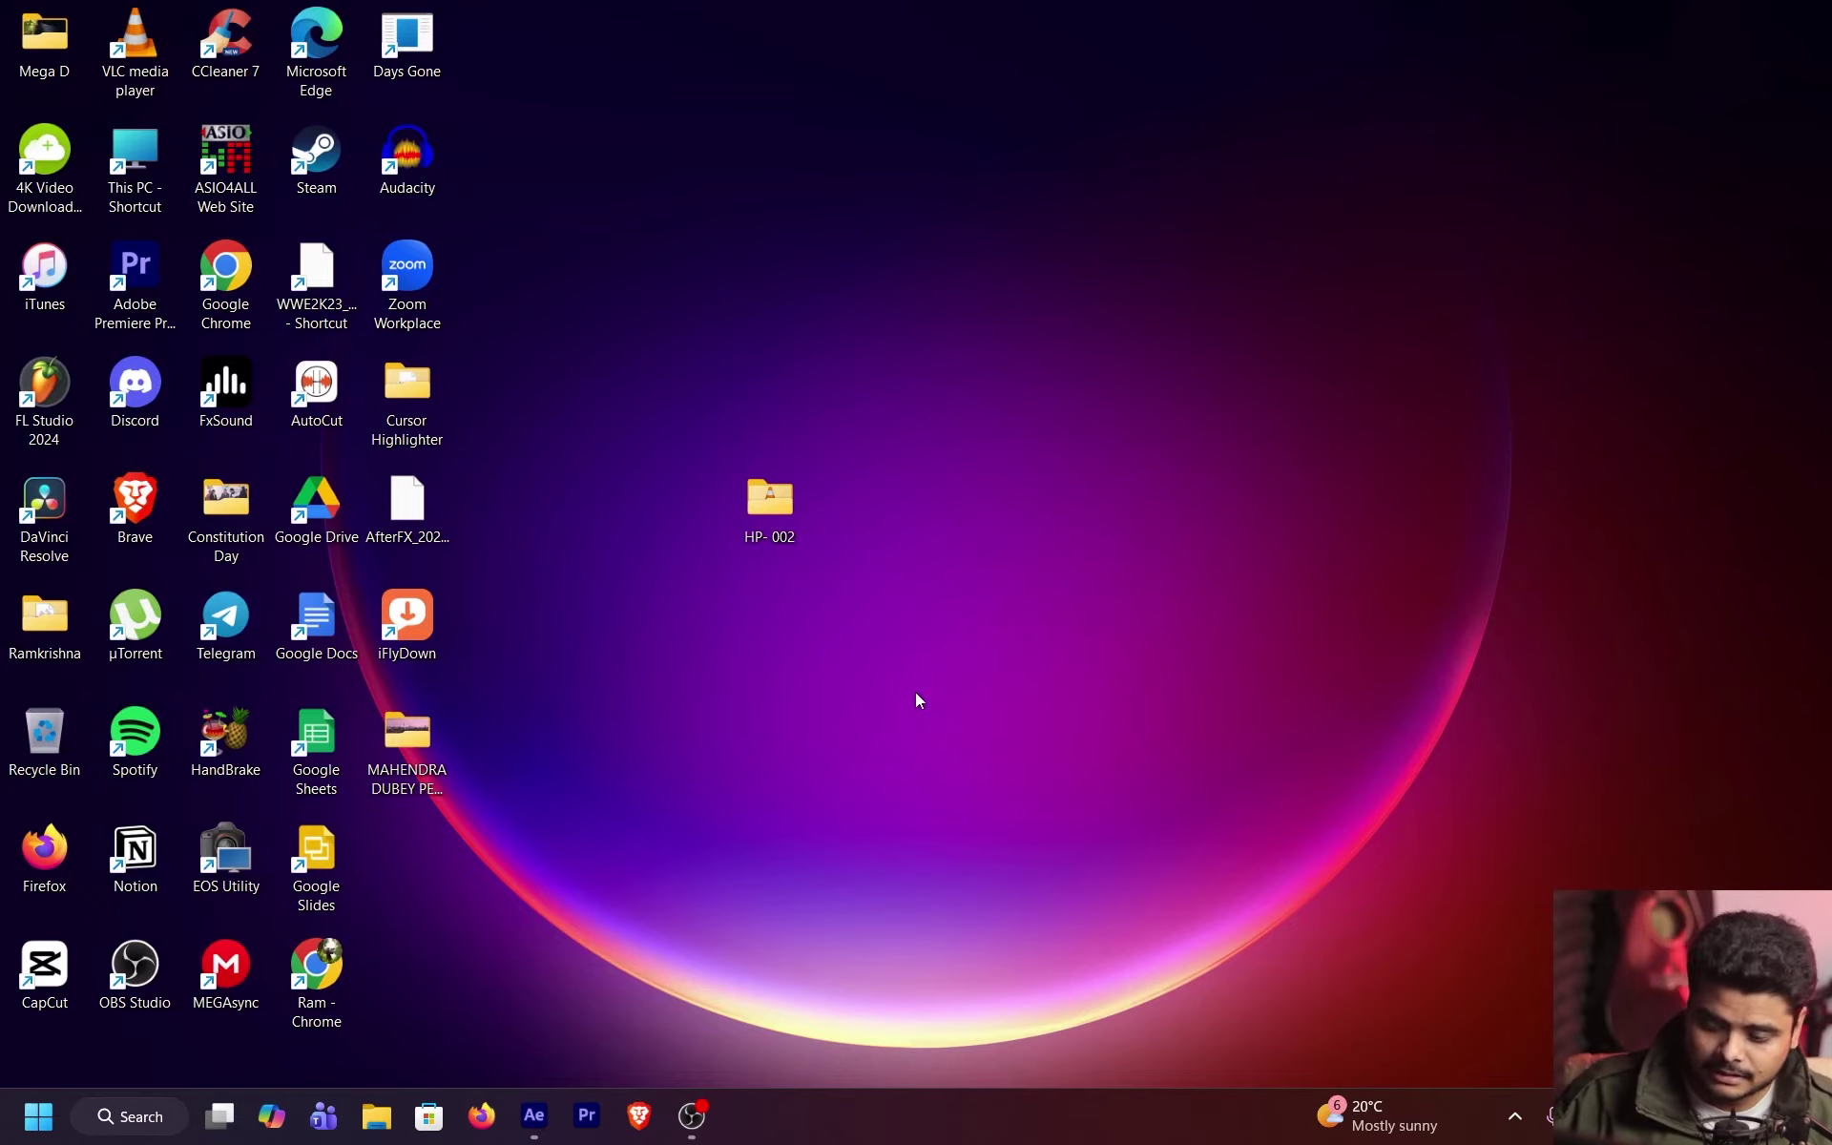
key(super+d)
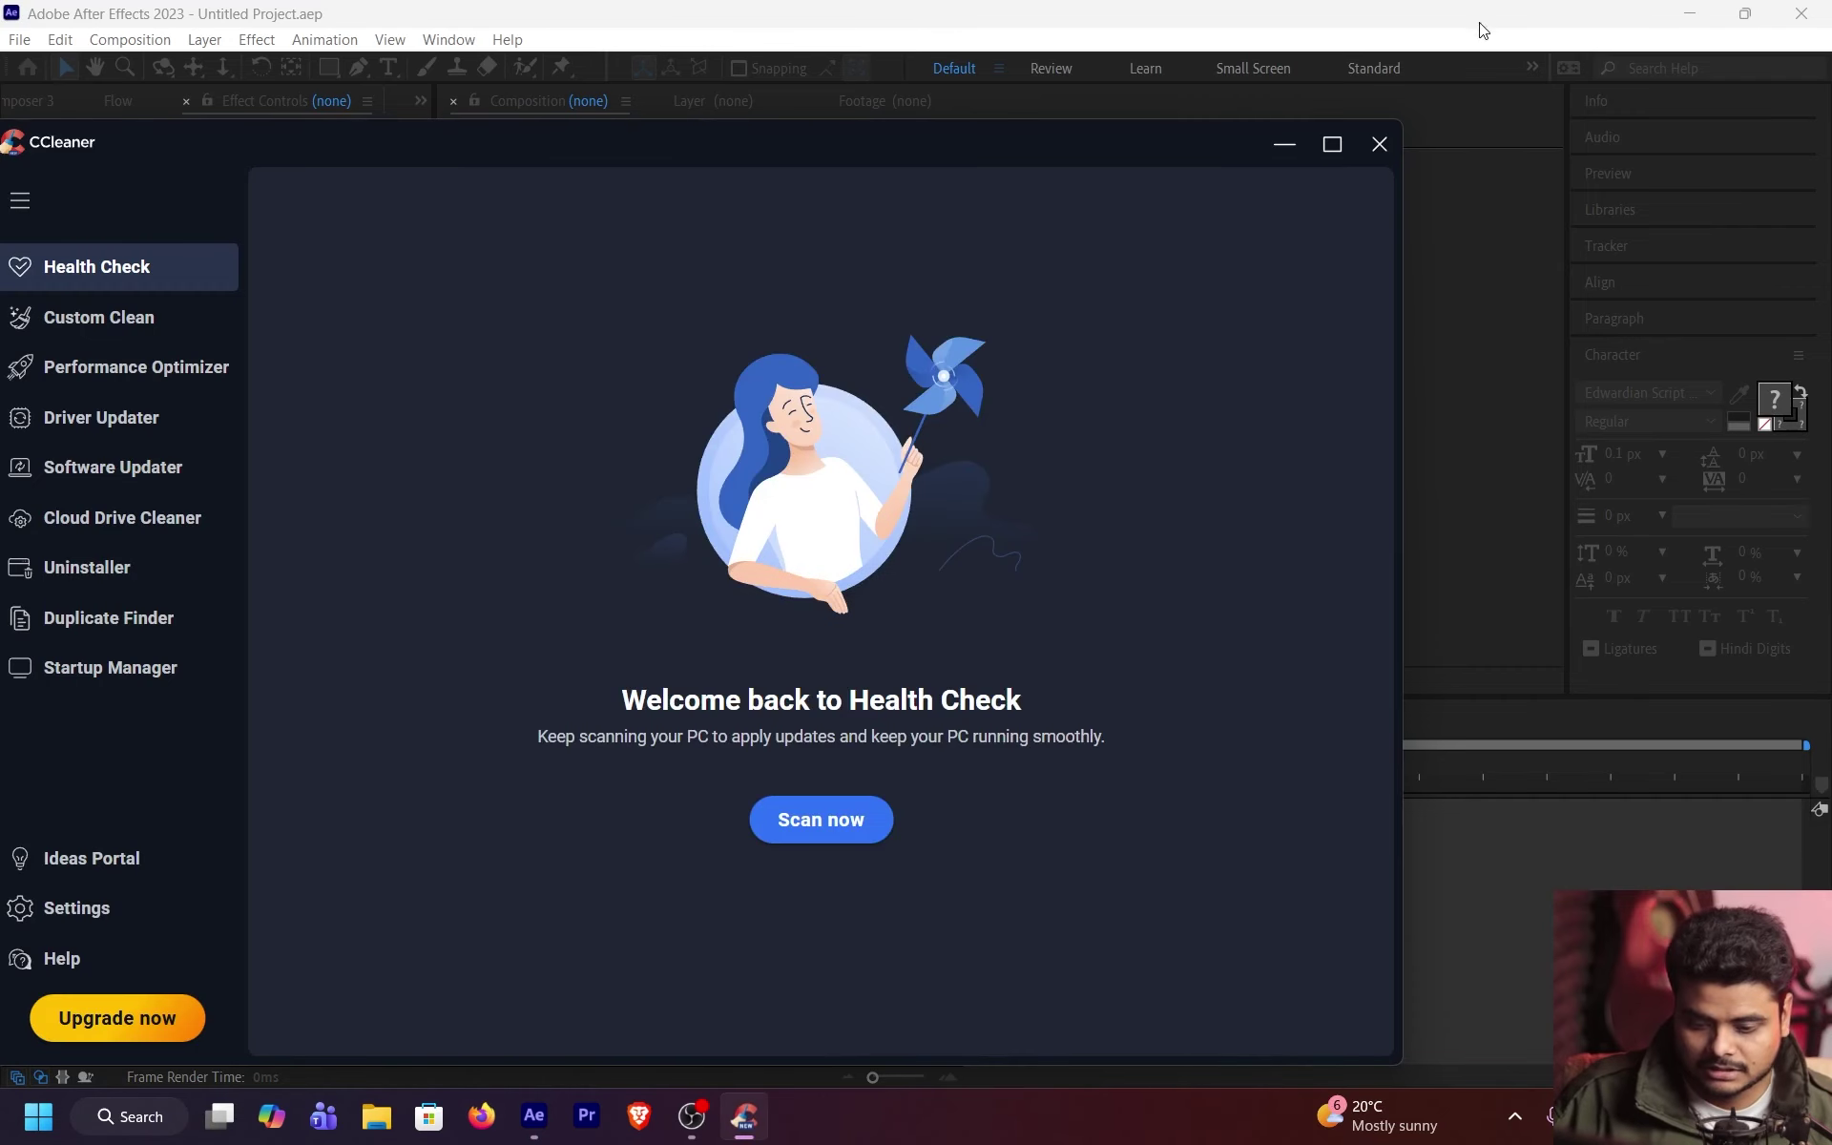
click(1379, 143)
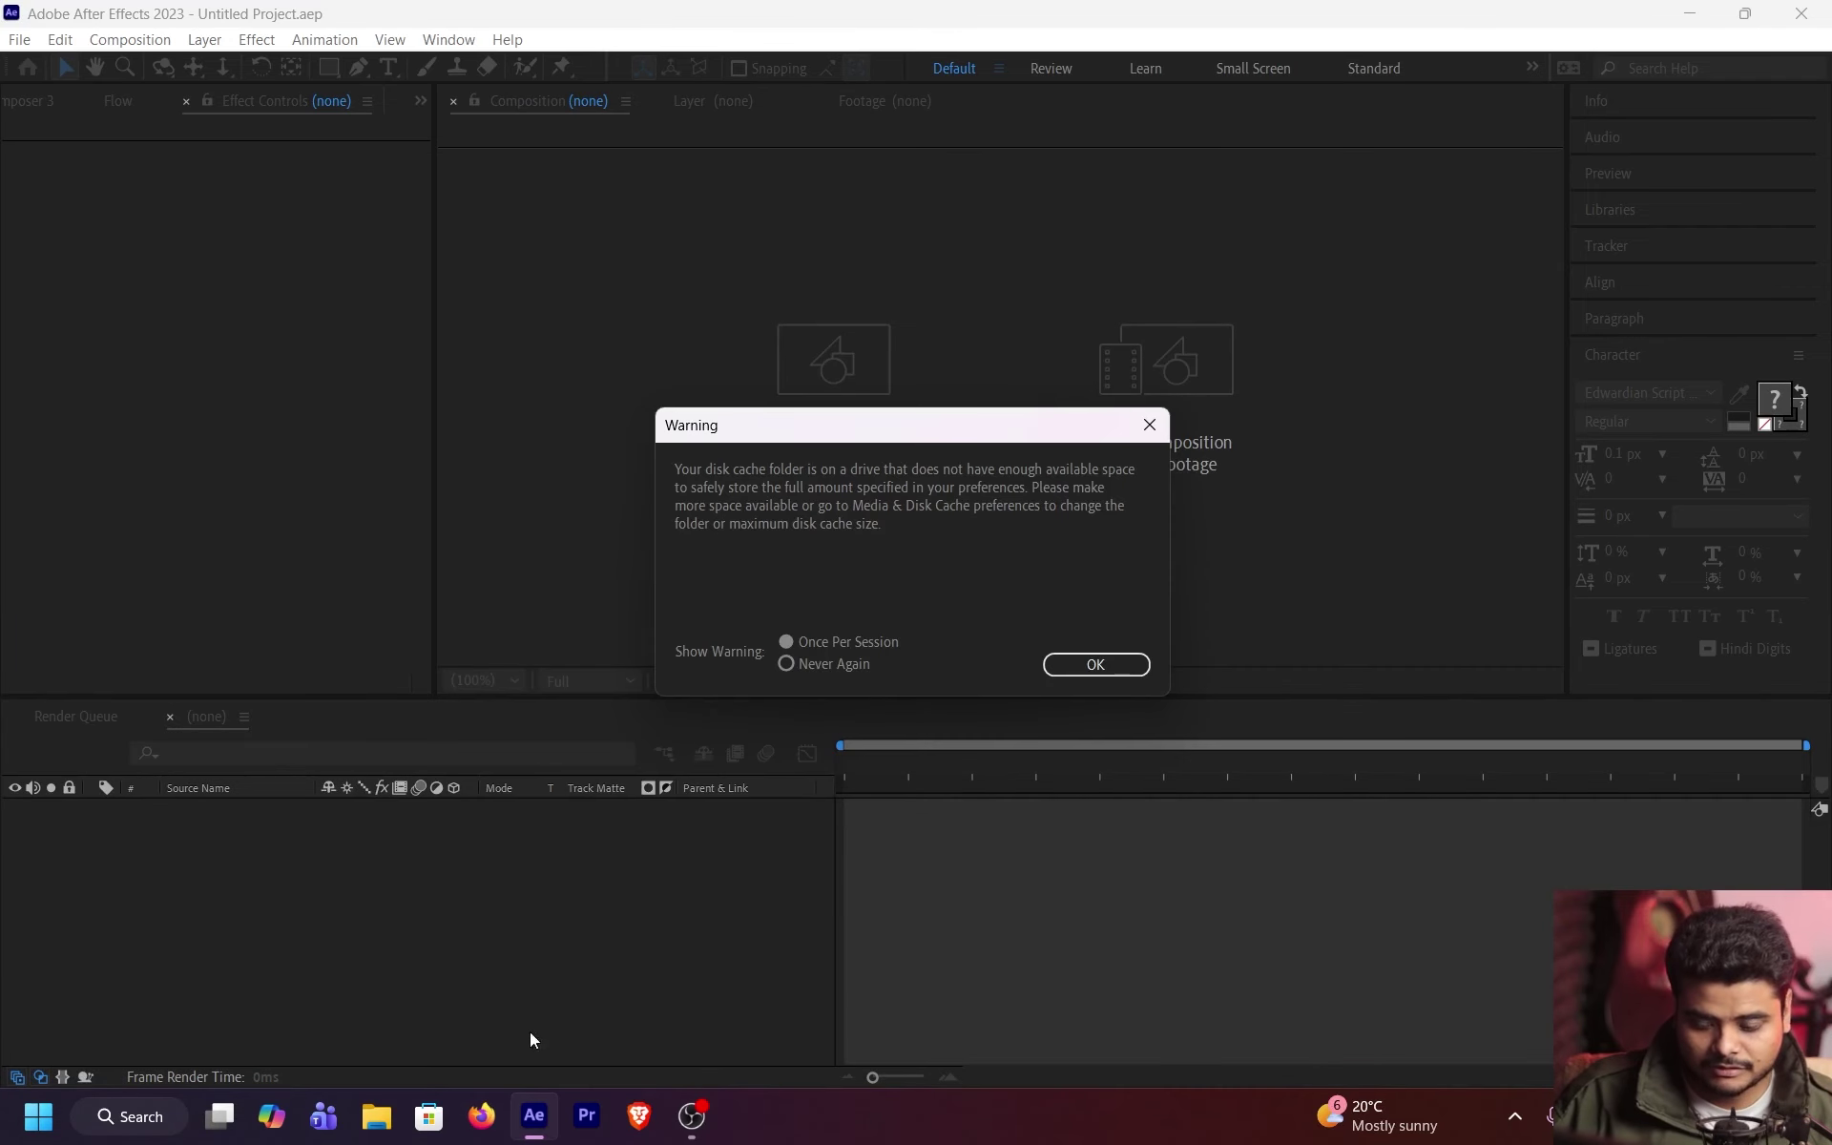
Step: Switch to File Explorer and delete all files in Media Cache Files inside the Adobe Media Cache folder on drive C:
click(386, 1129)
click(86, 790)
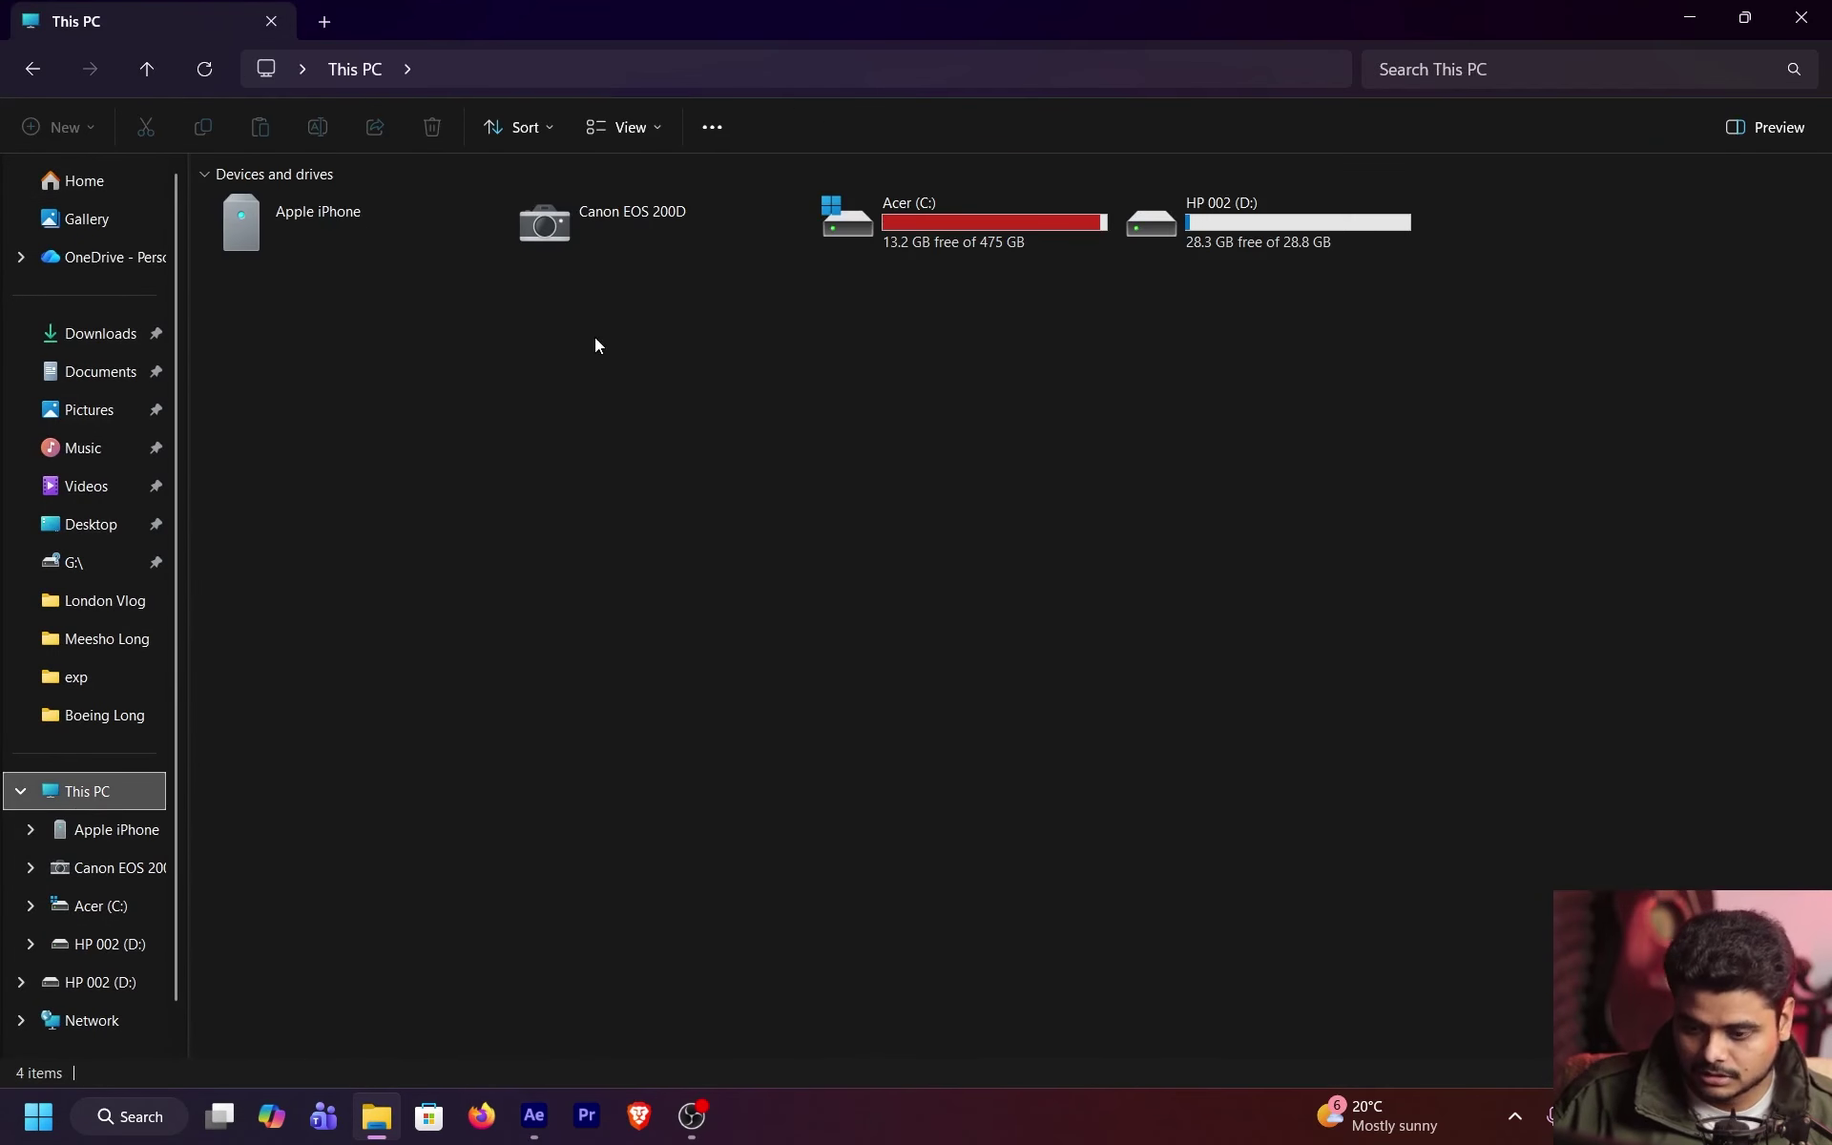
double_click(946, 214)
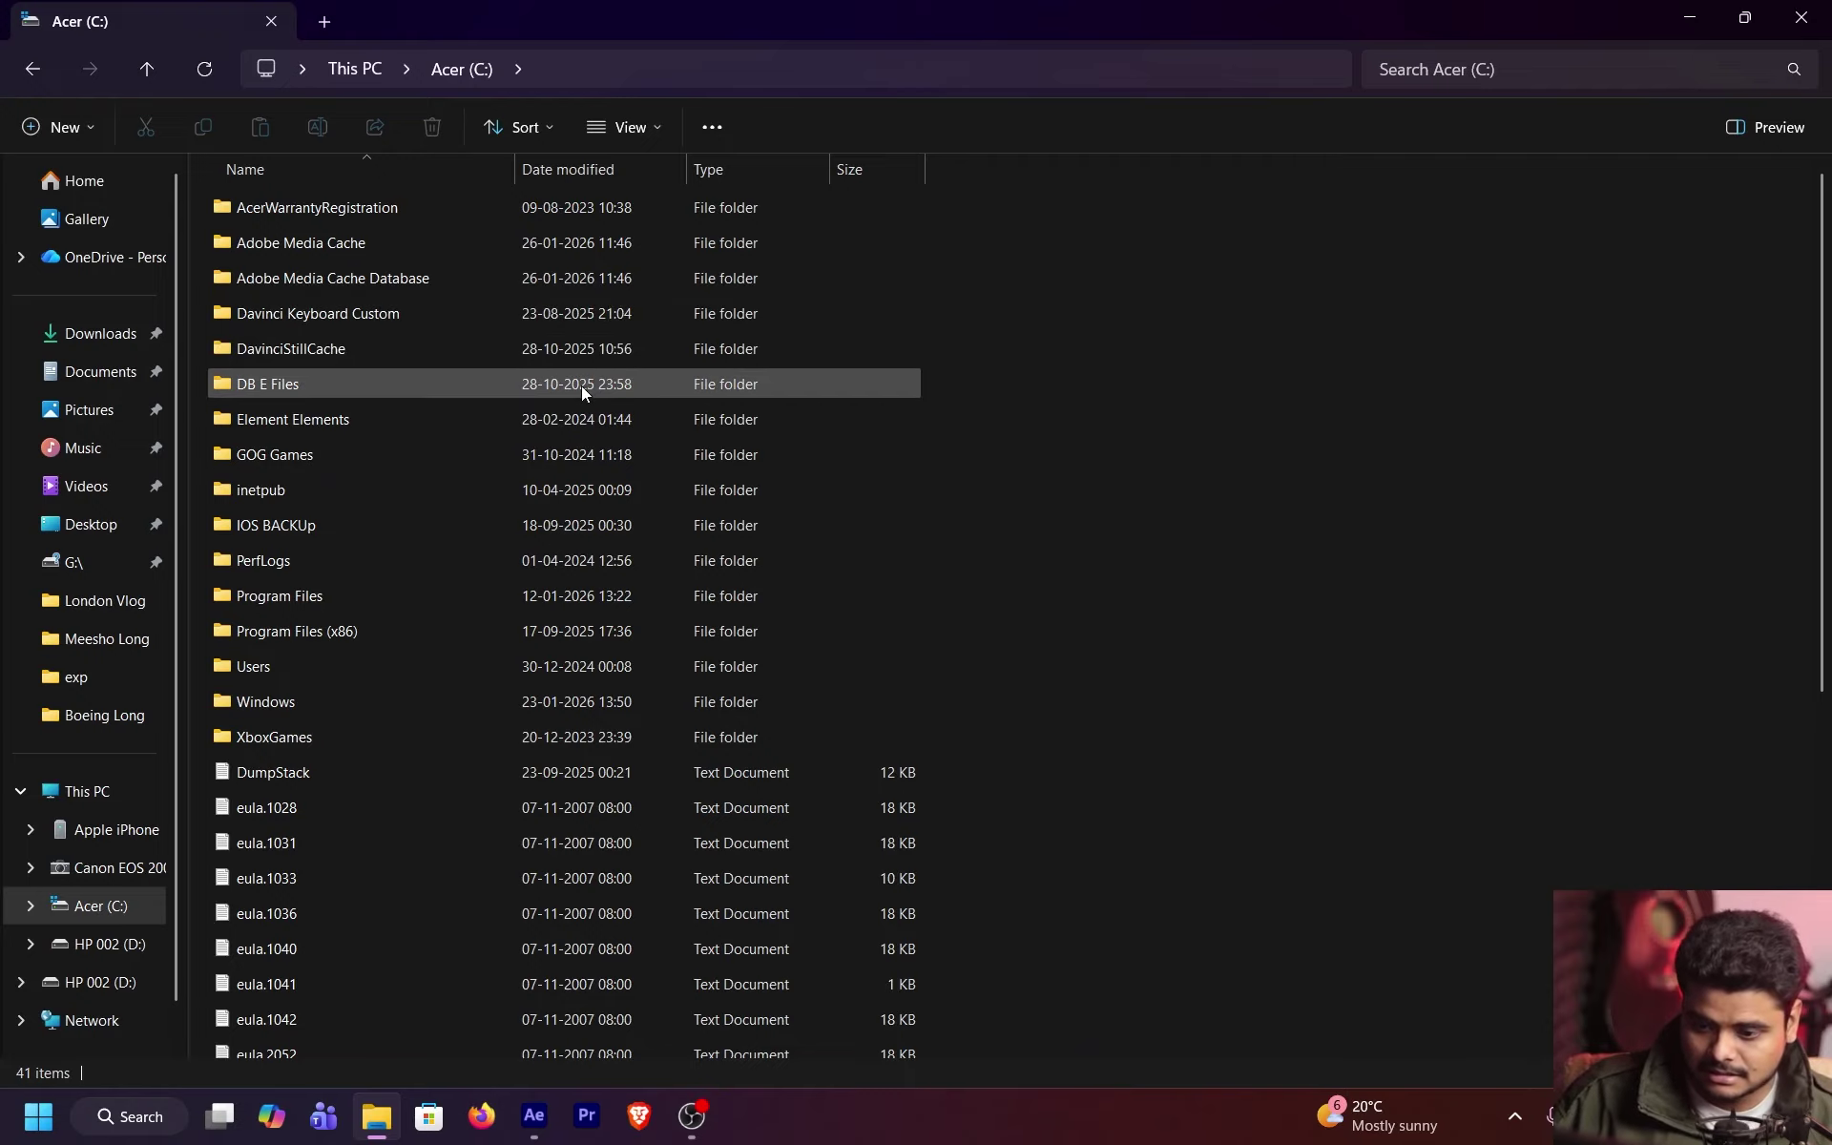
double_click(561, 245)
double_click(456, 212)
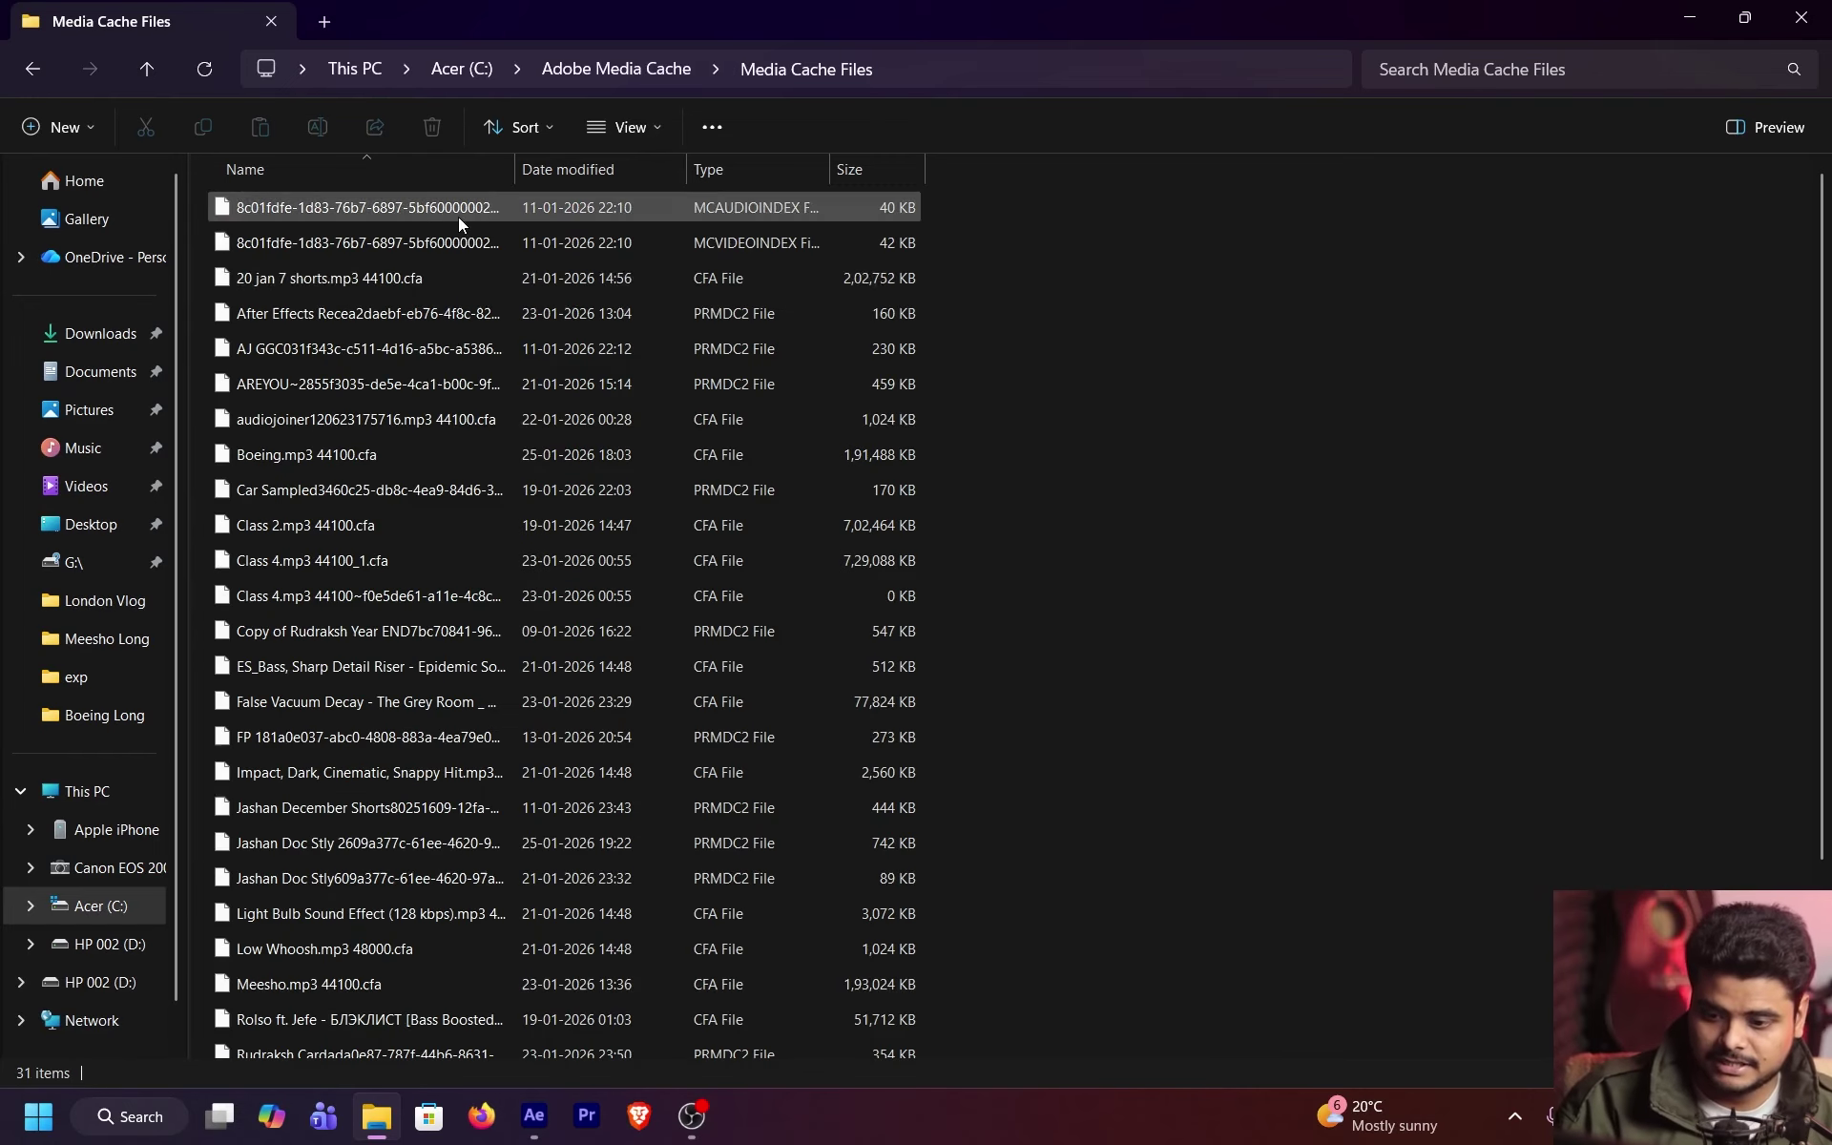
key(ctrl+a)
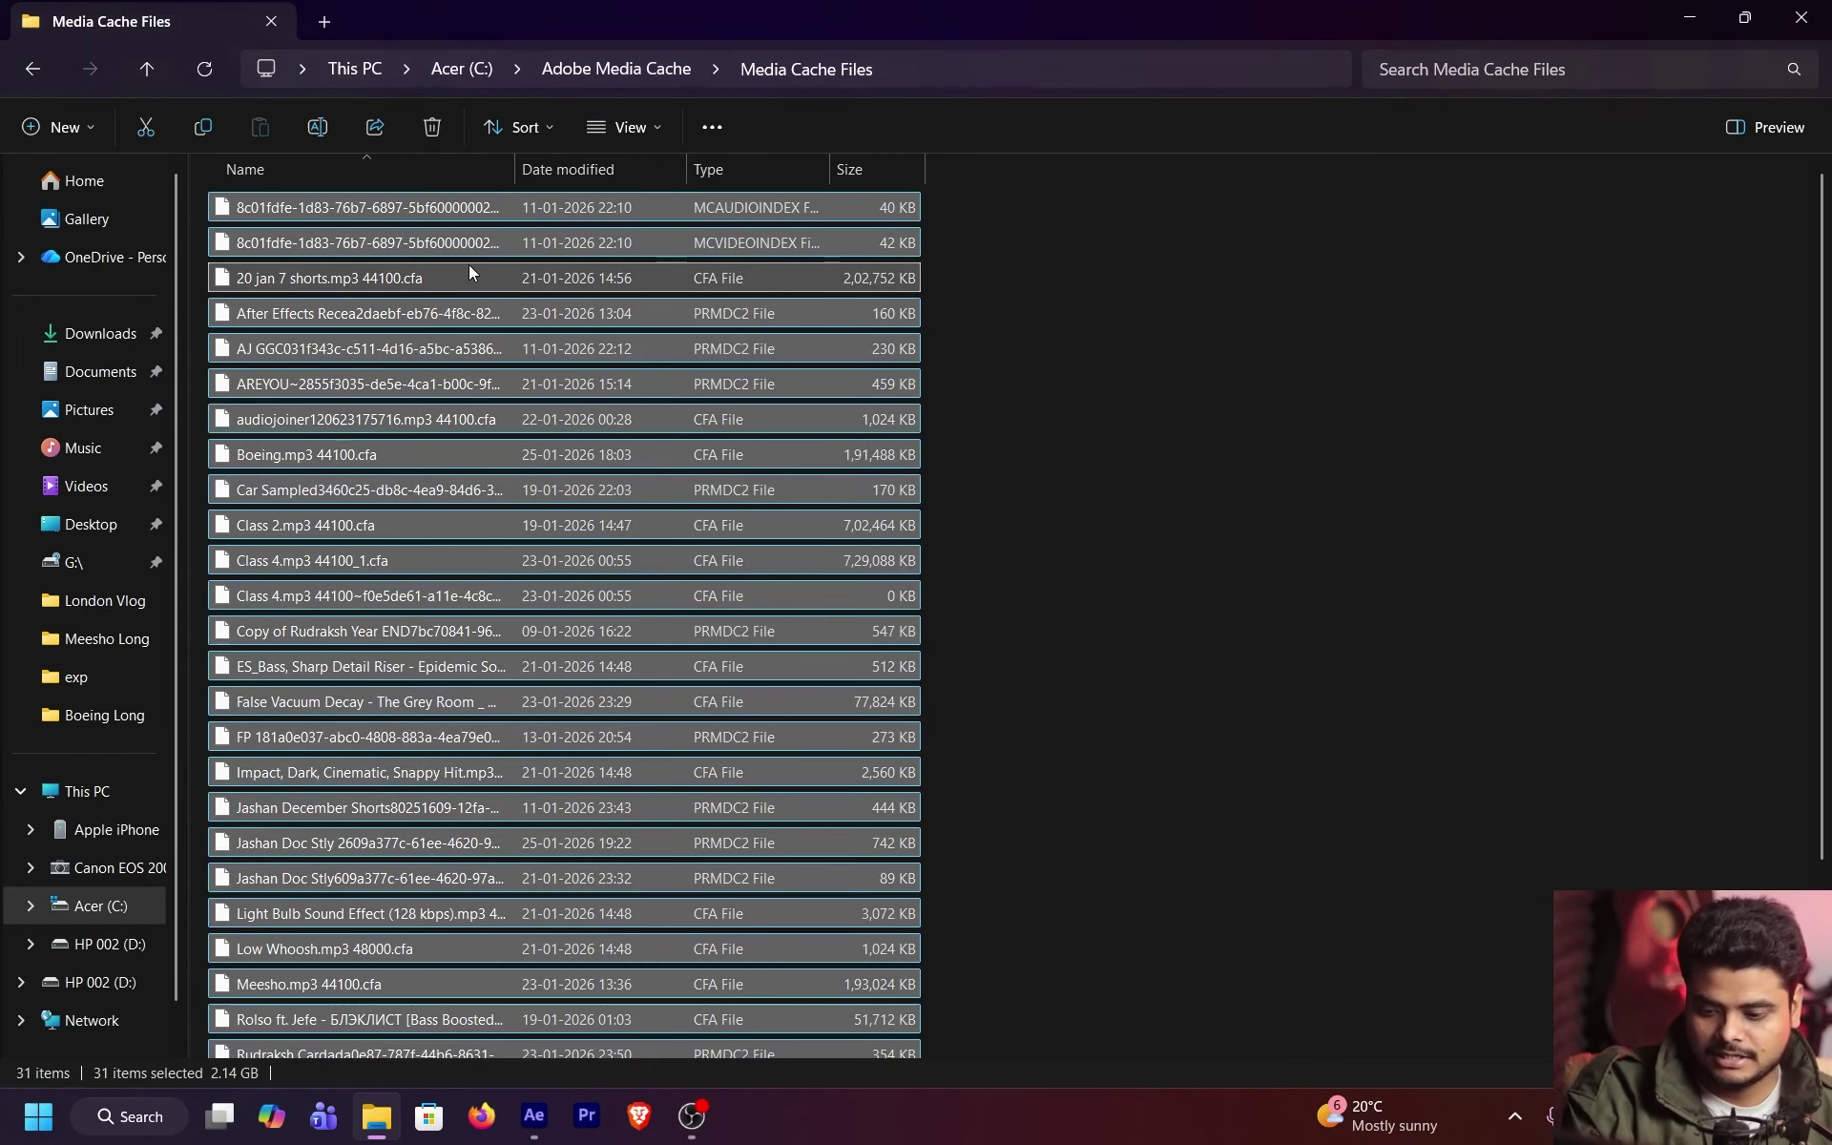
key(Delete)
Step: Delete all dated folders in the Peak Files folder of Adobe Media Cache and close File Explorer
key(alt+Up)
double_click(460, 244)
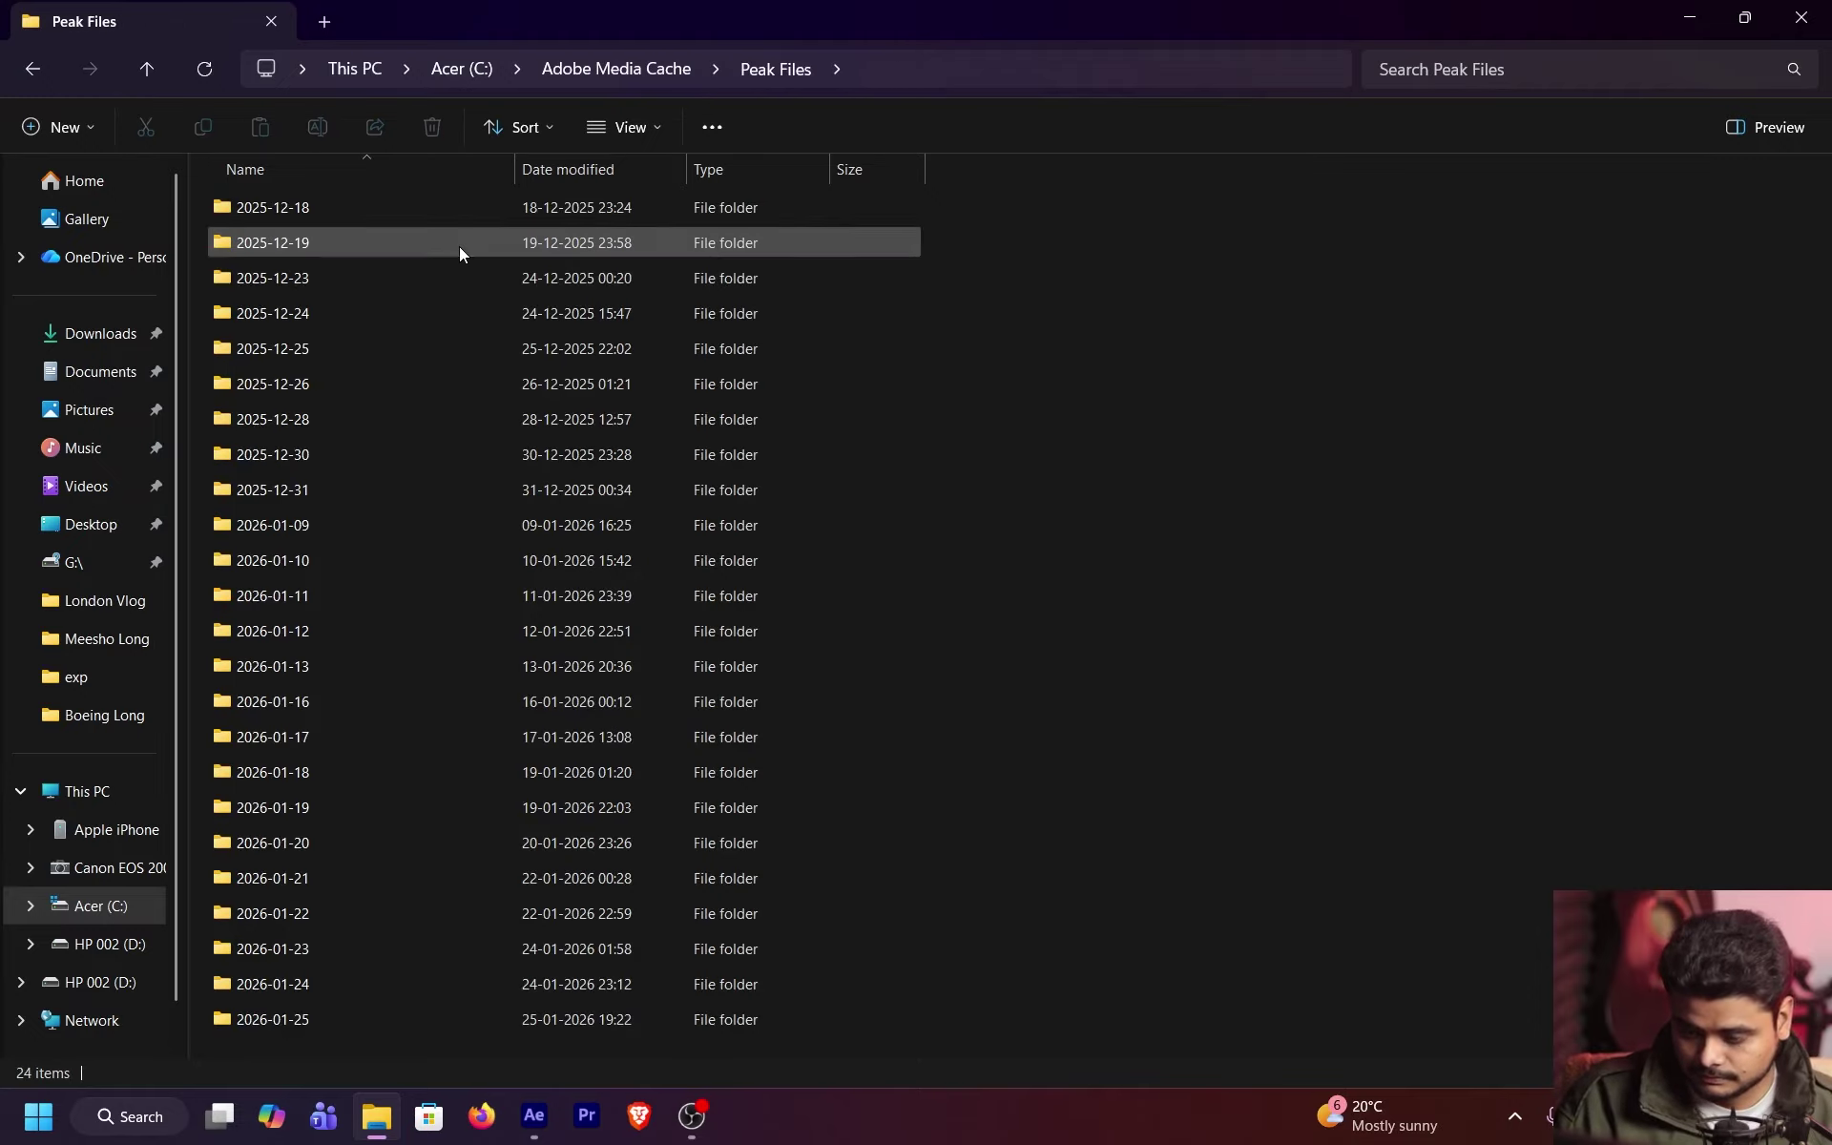
key(ctrl+a)
key(Delete)
key(Return)
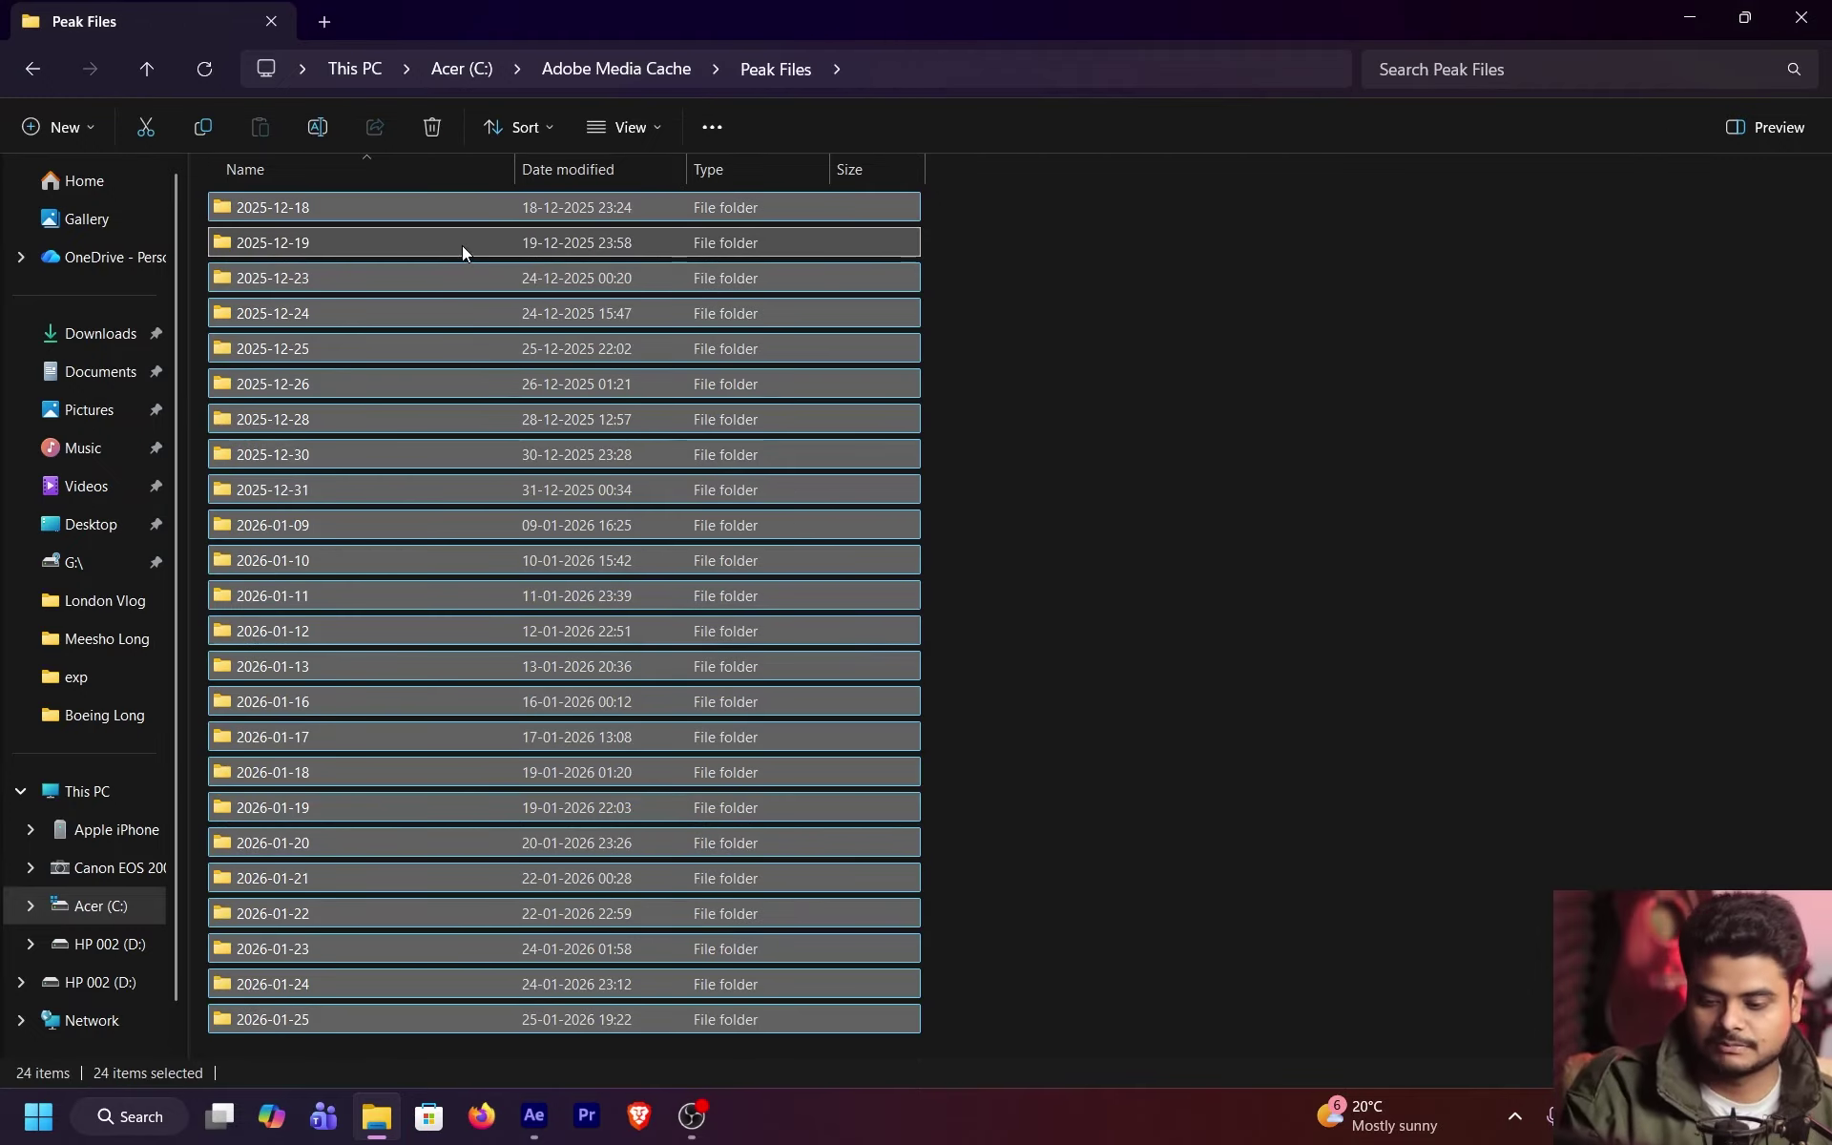
click(614, 83)
click(615, 36)
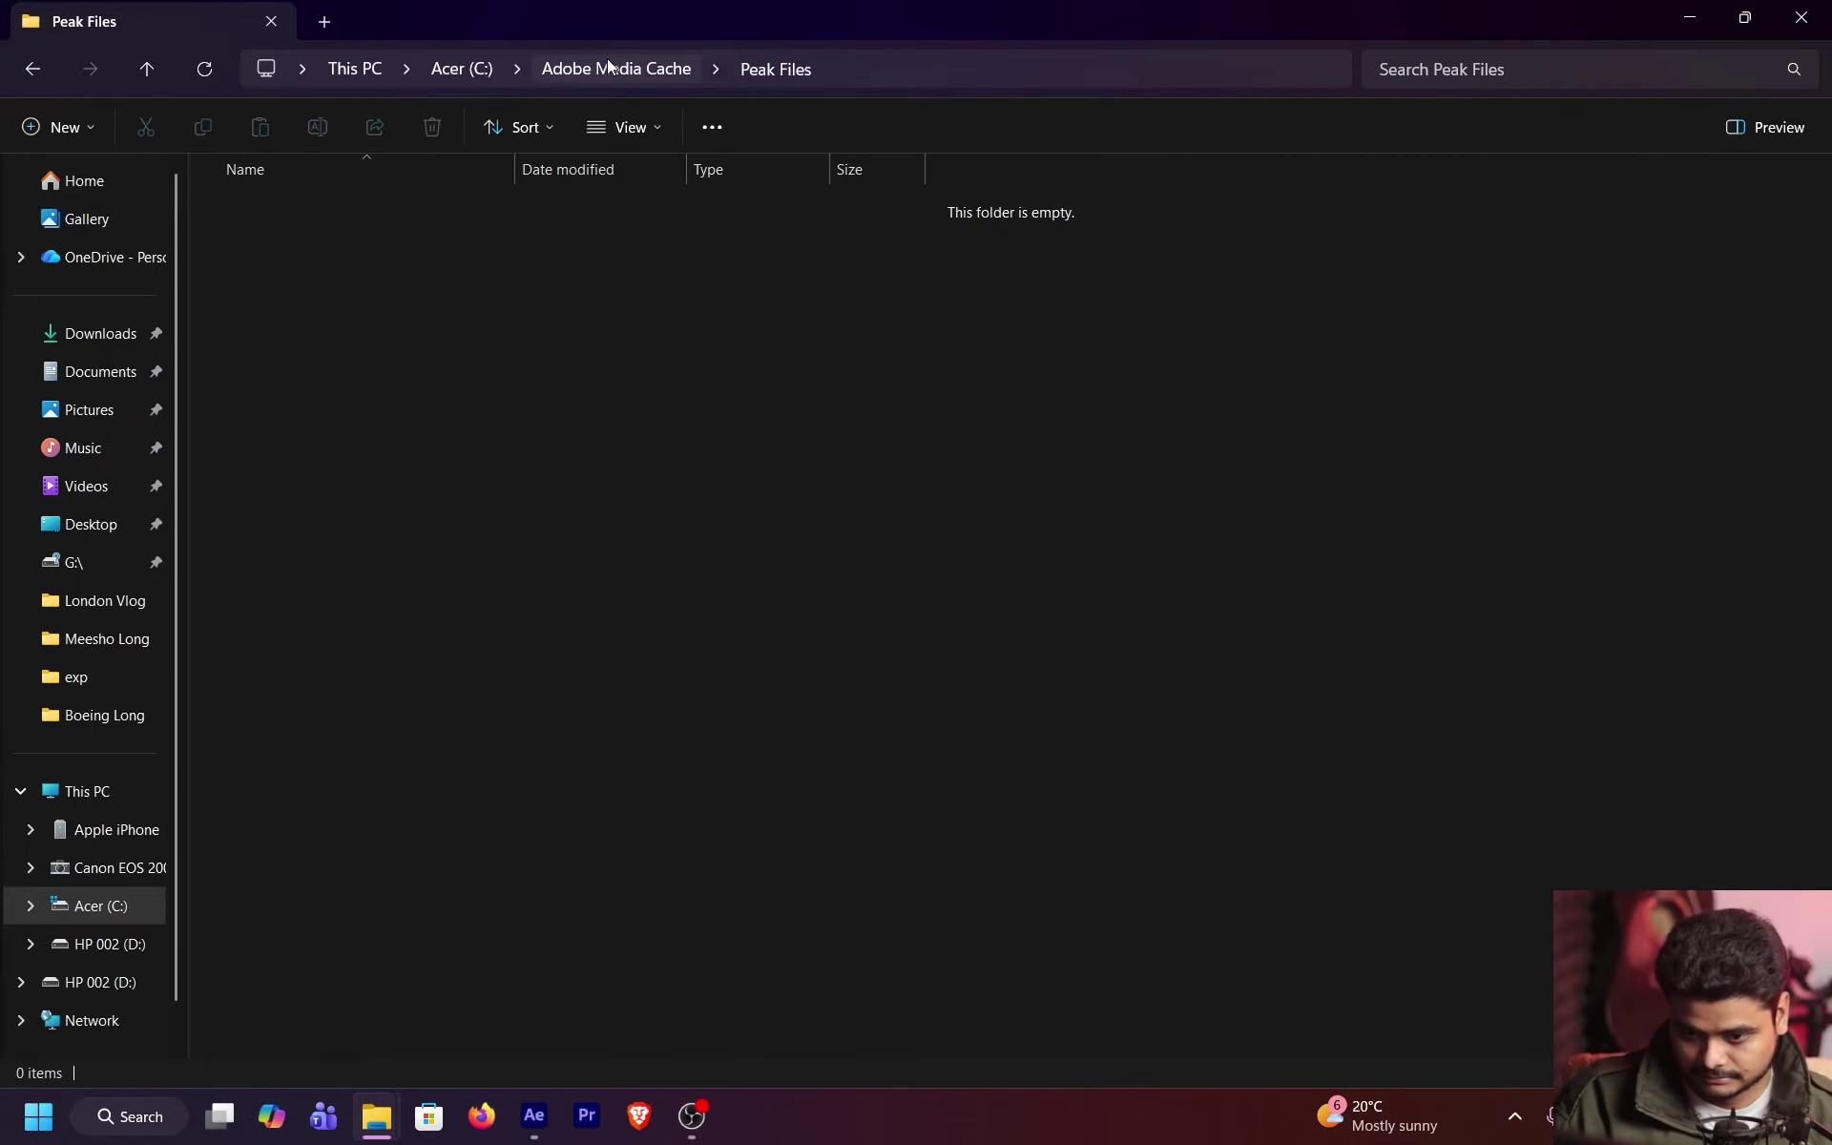
click(609, 69)
click(477, 69)
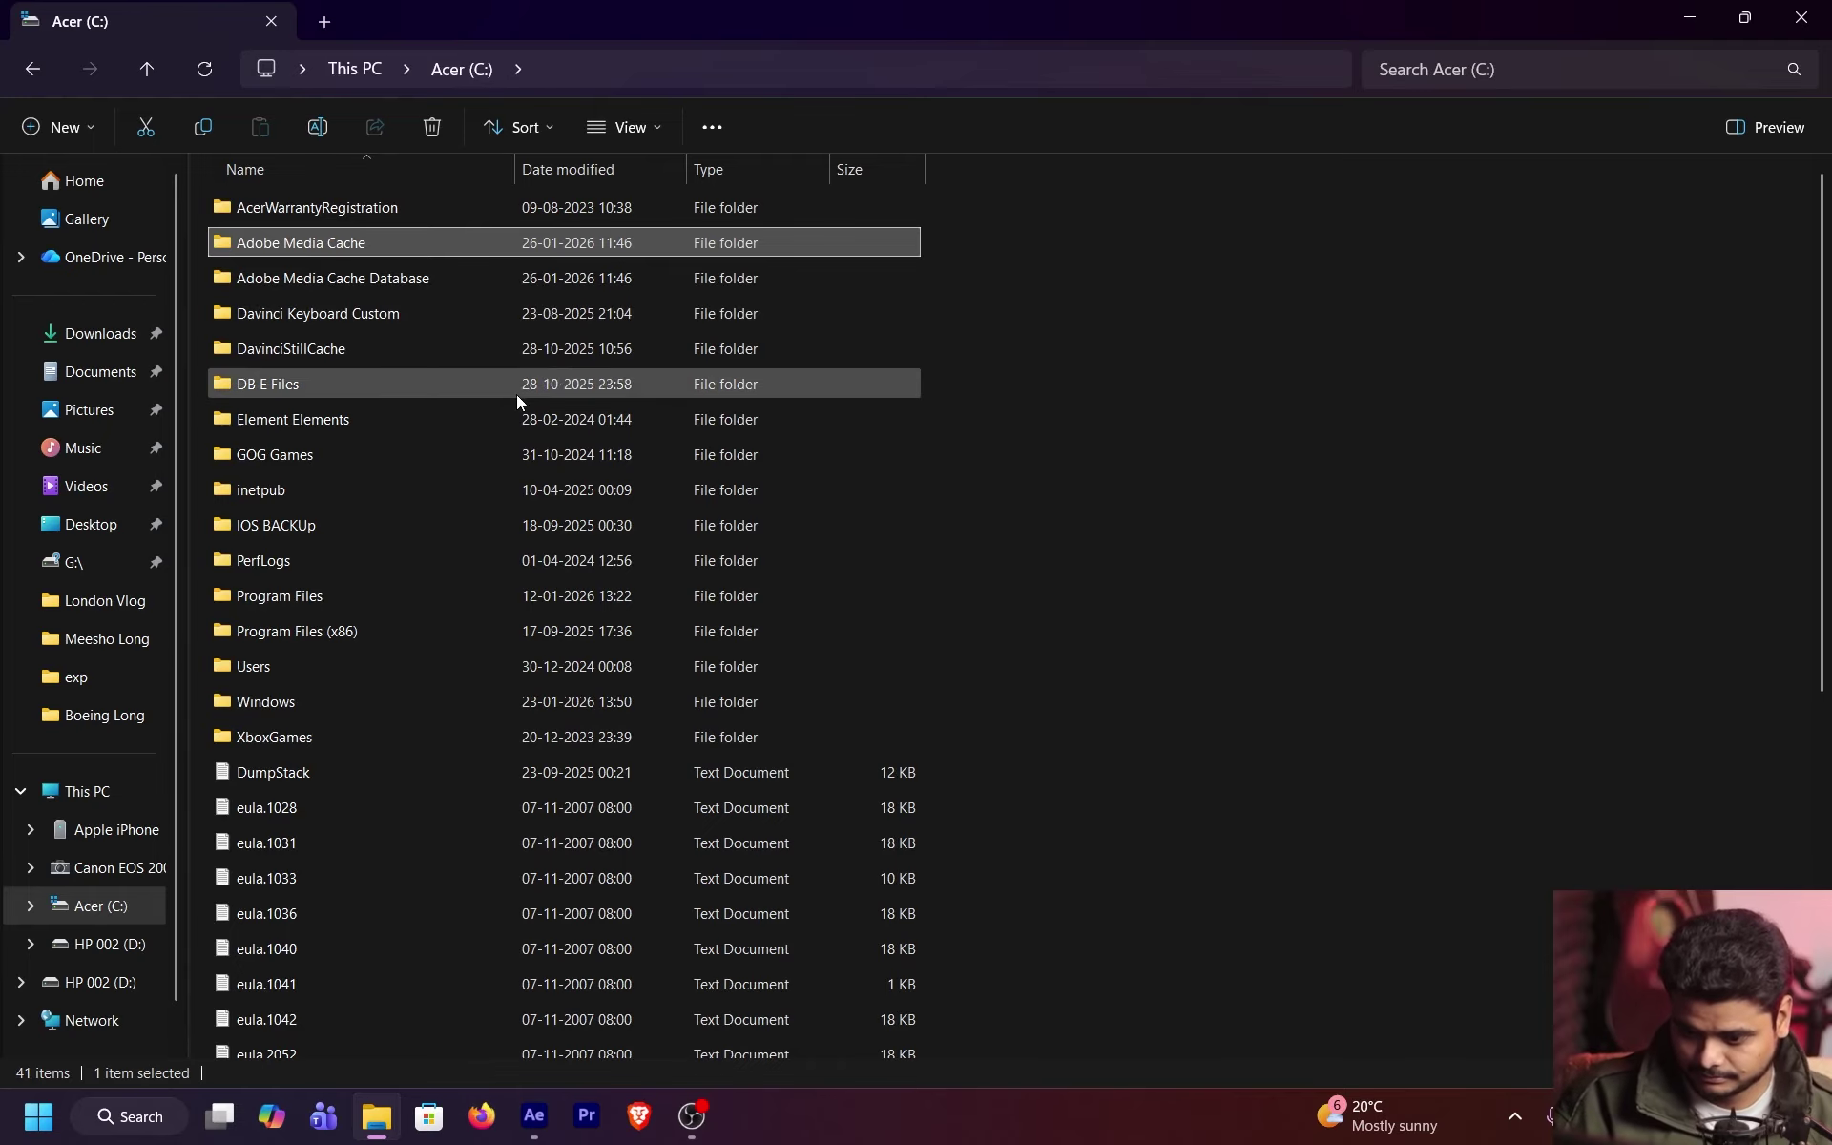
click(1800, 17)
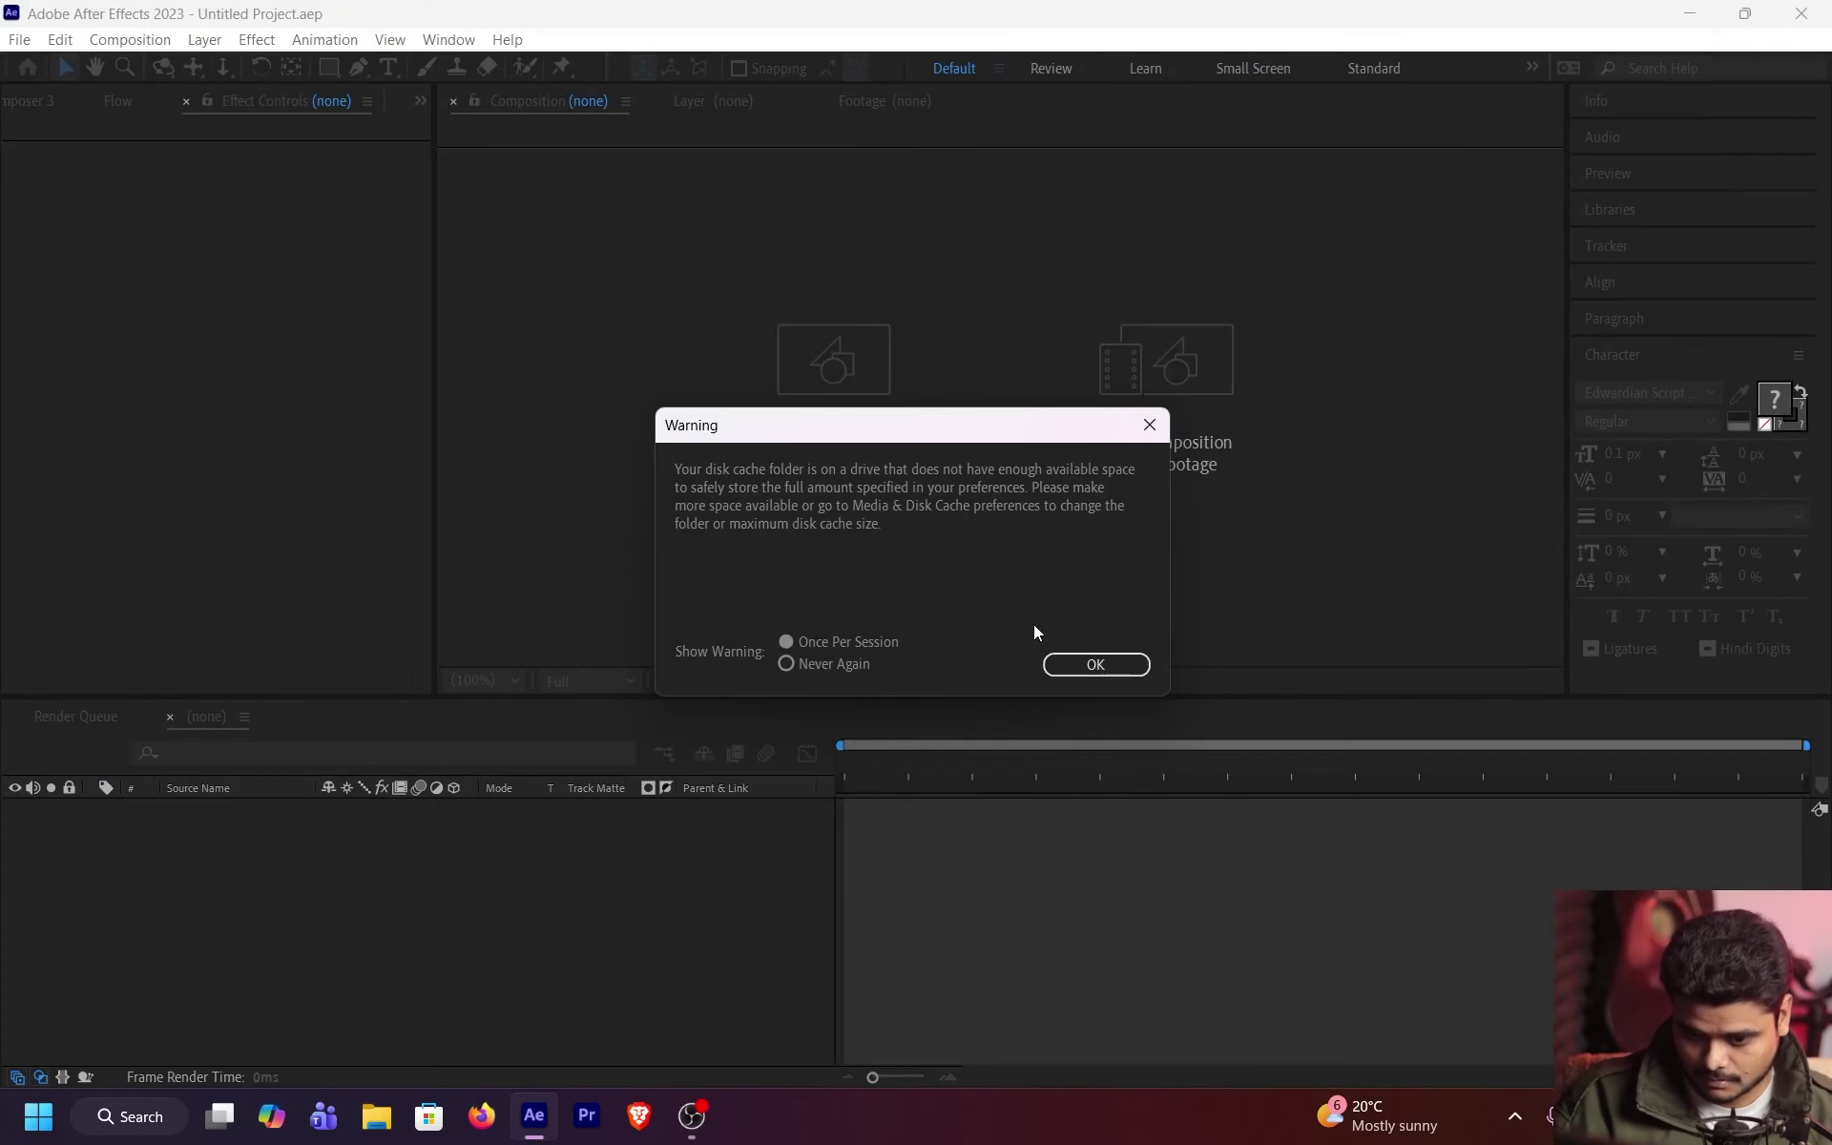
click(377, 1114)
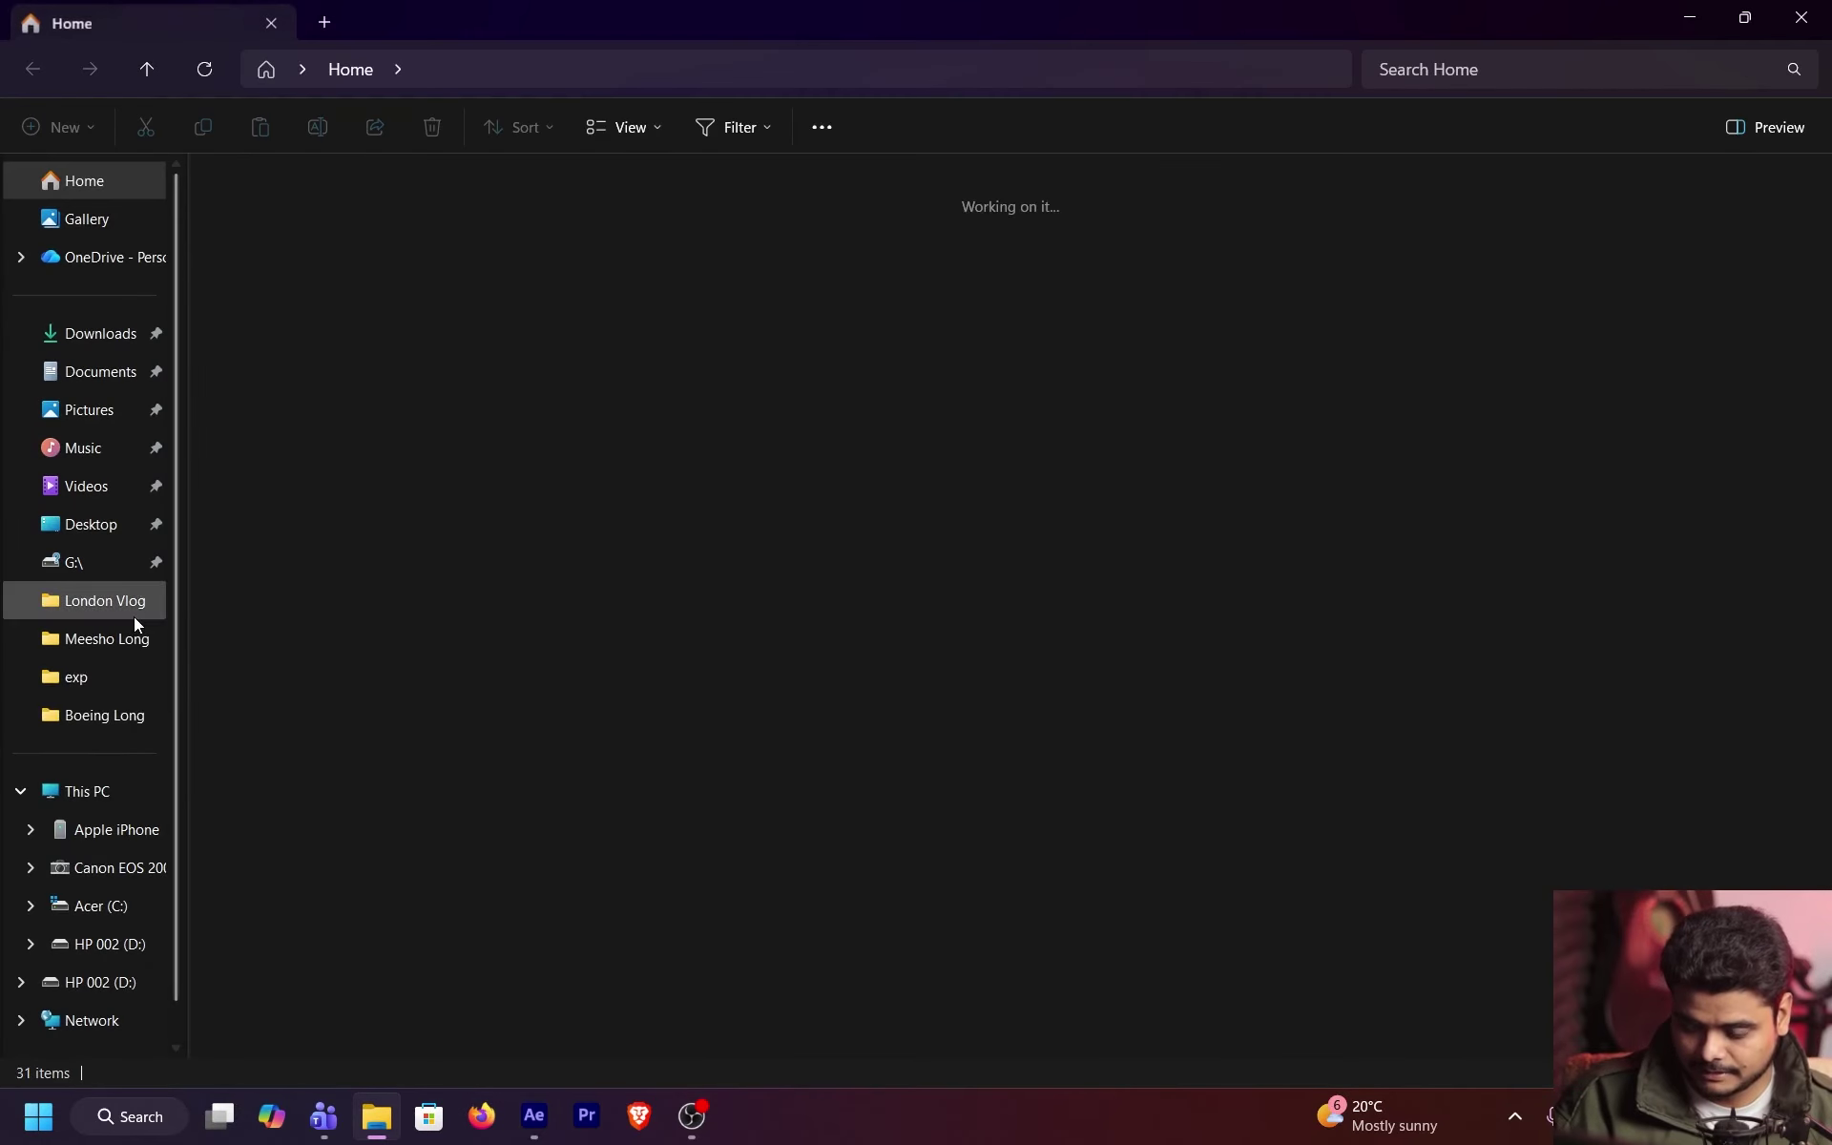
click(86, 790)
click(375, 1116)
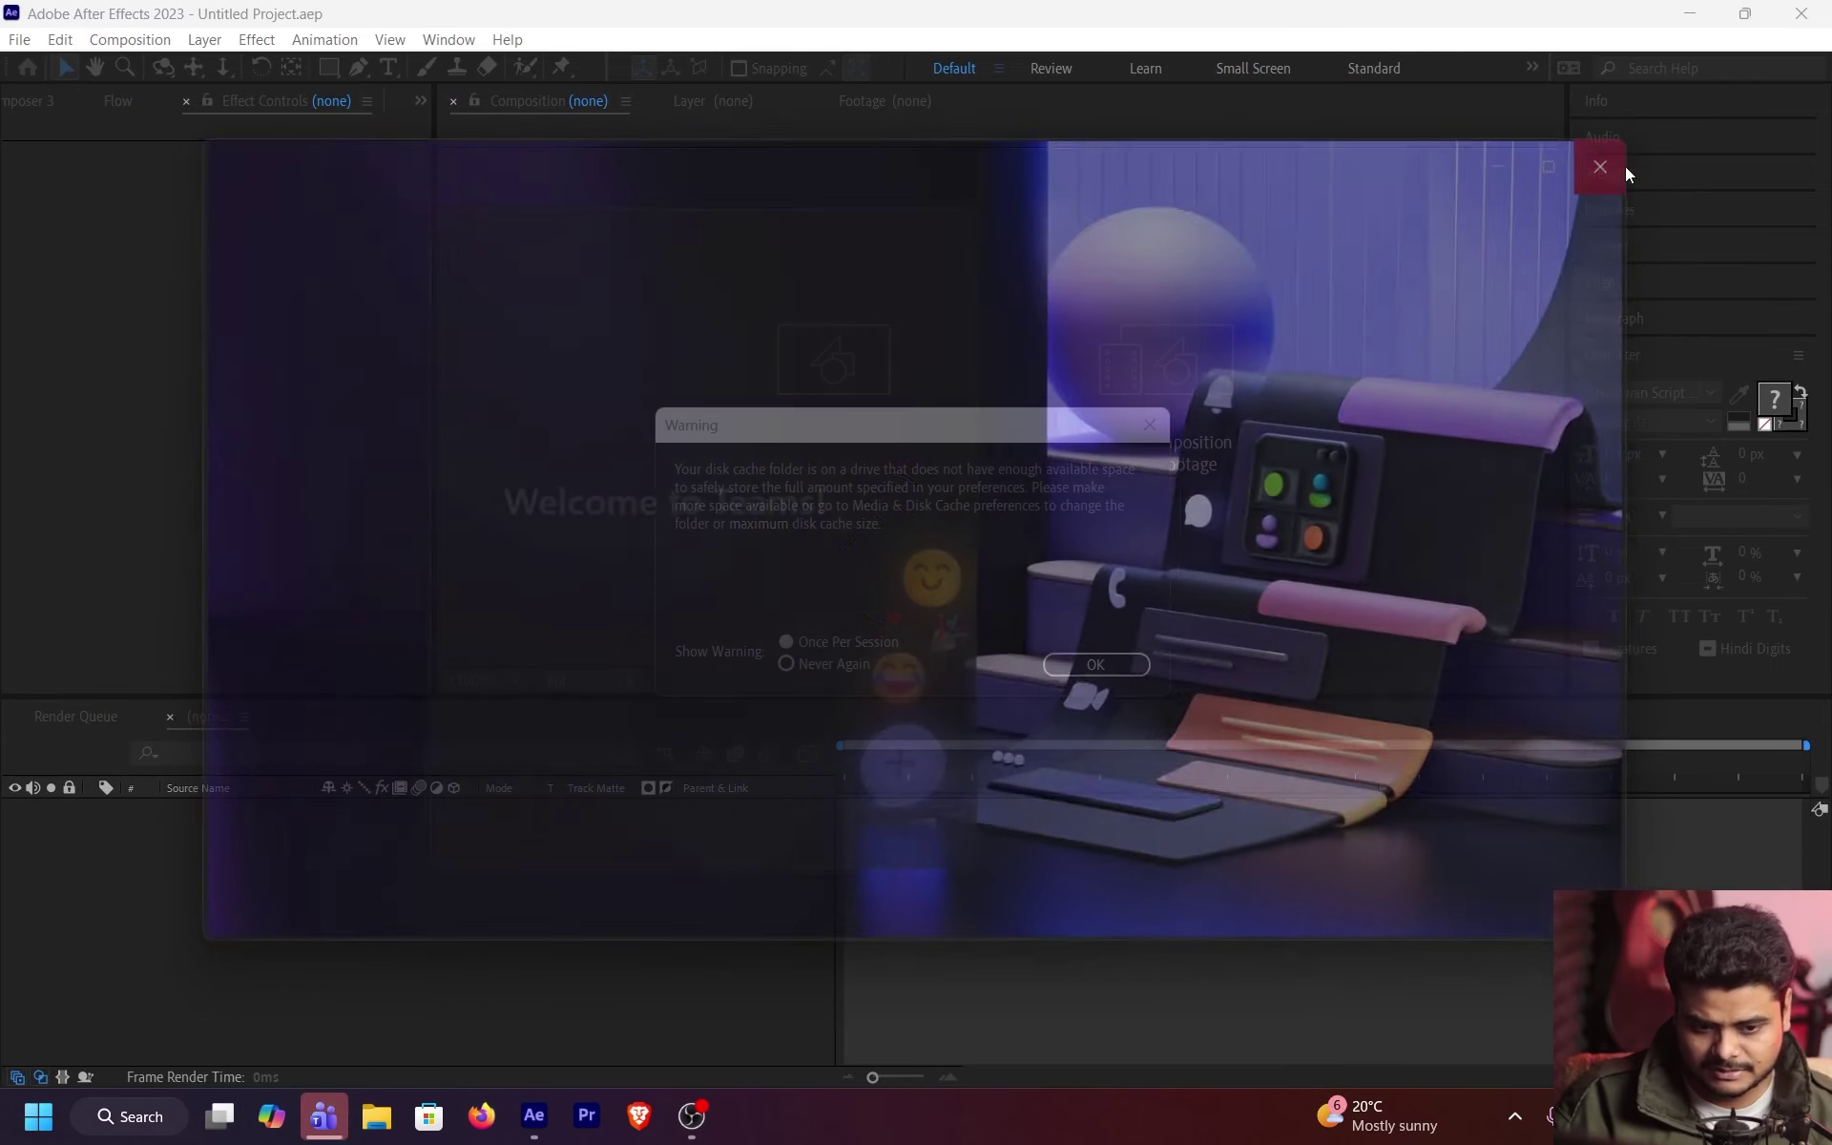
click(1622, 164)
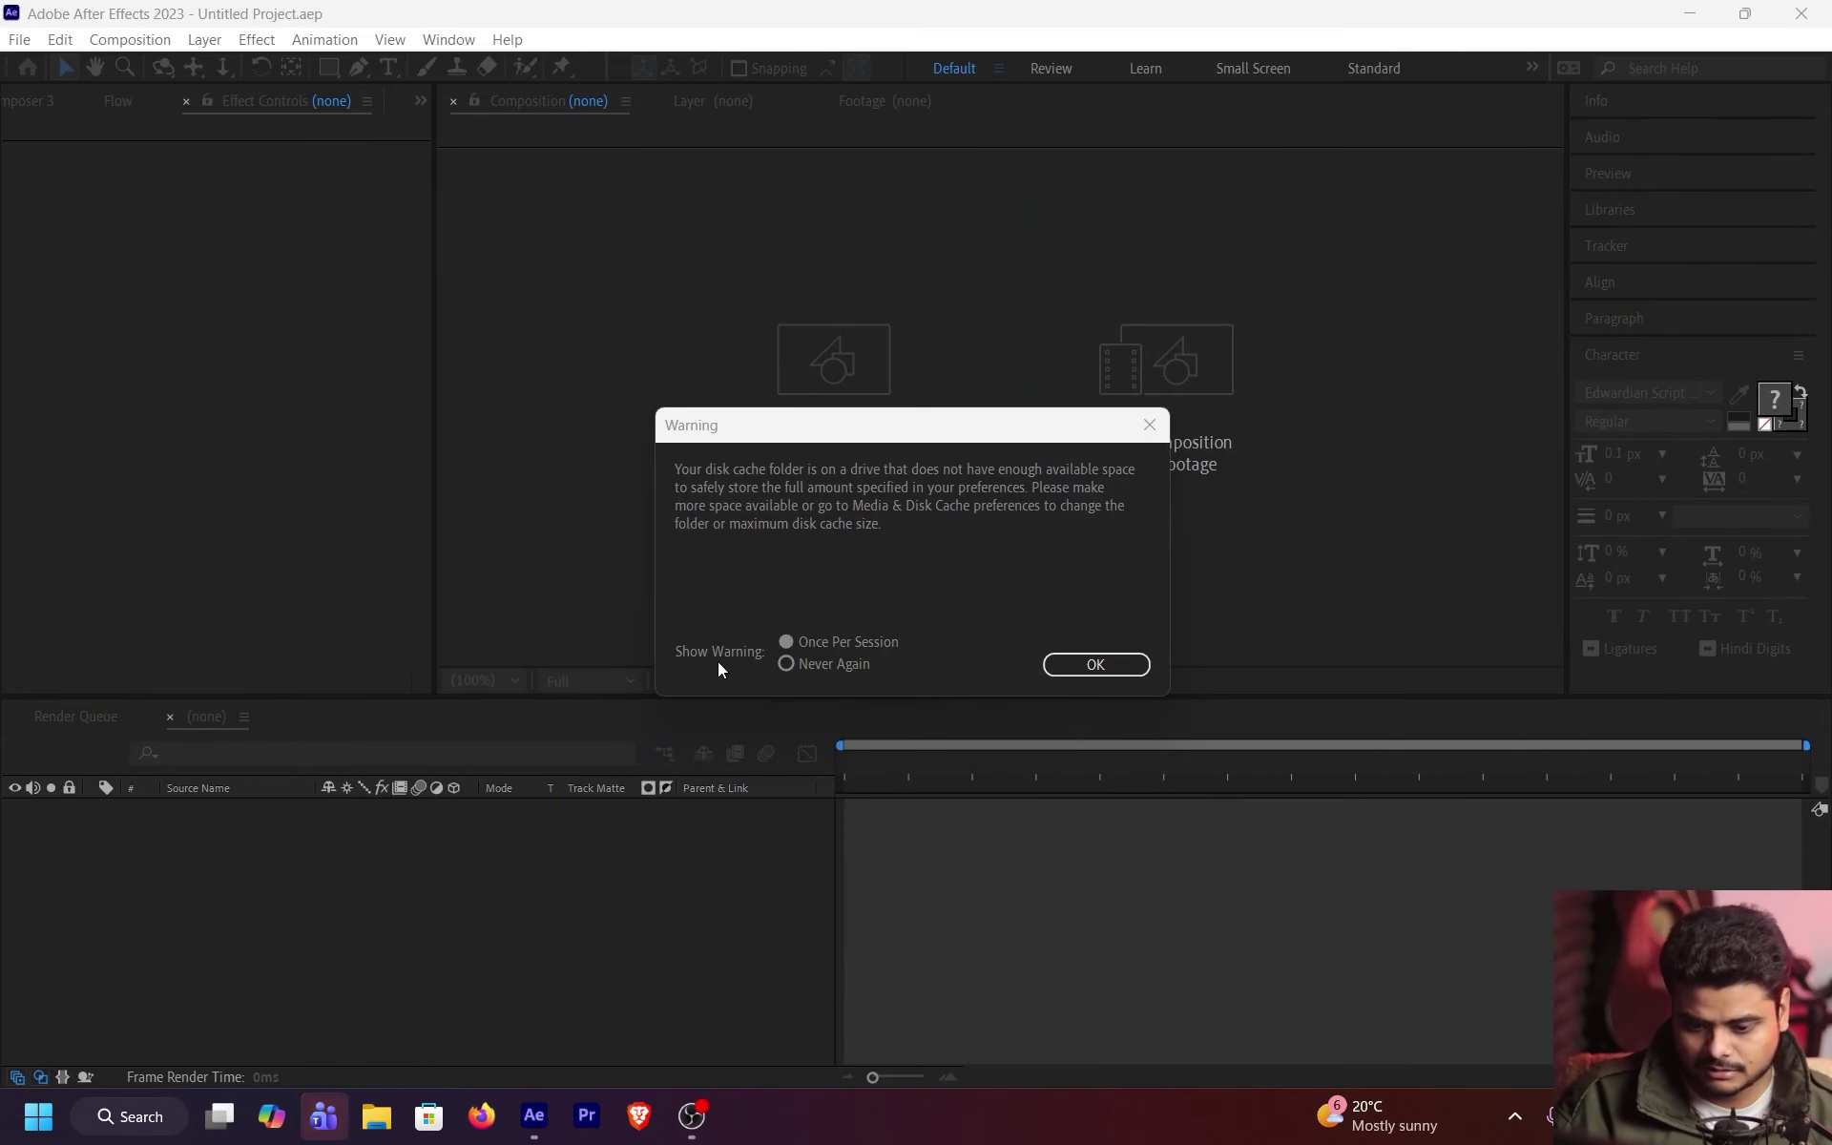
Step: Dismiss the disk cache warning, close the Teams window and open the recent project After effects classes
click(1061, 666)
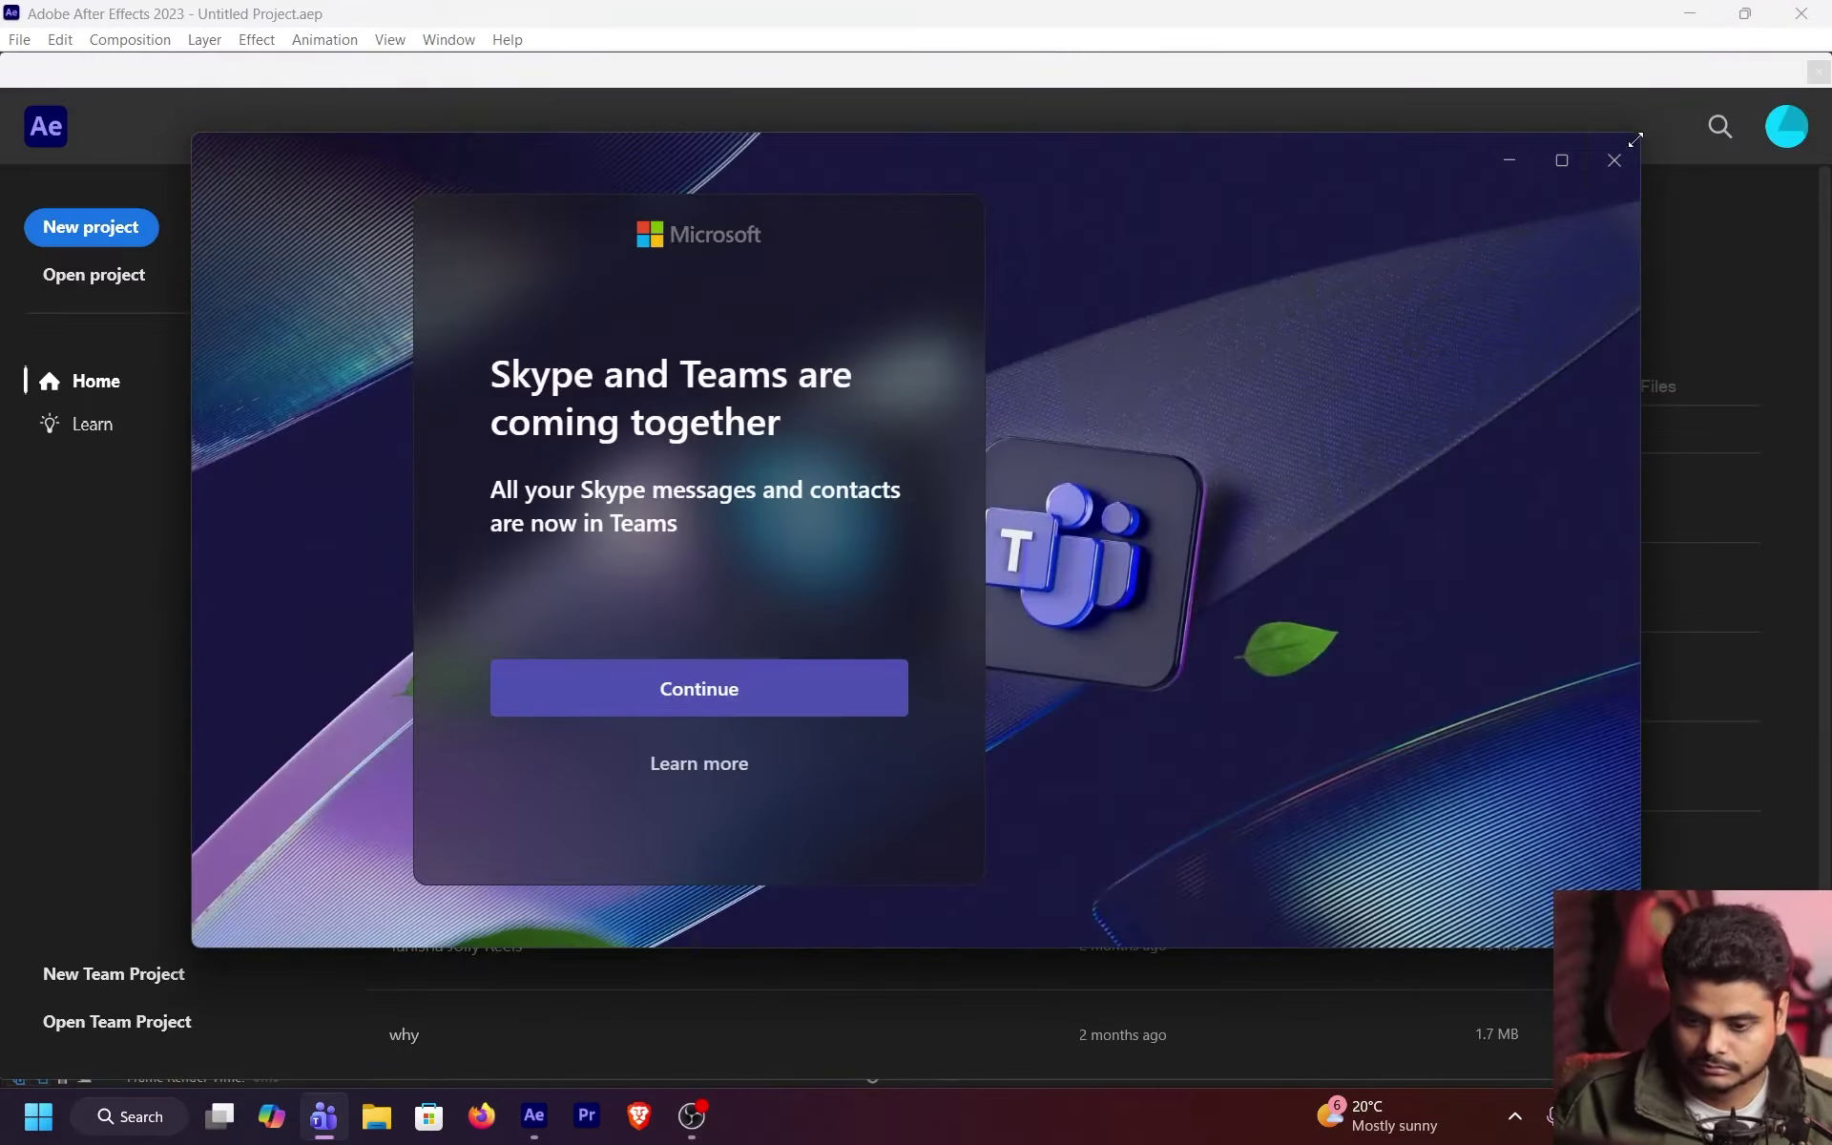
click(1613, 160)
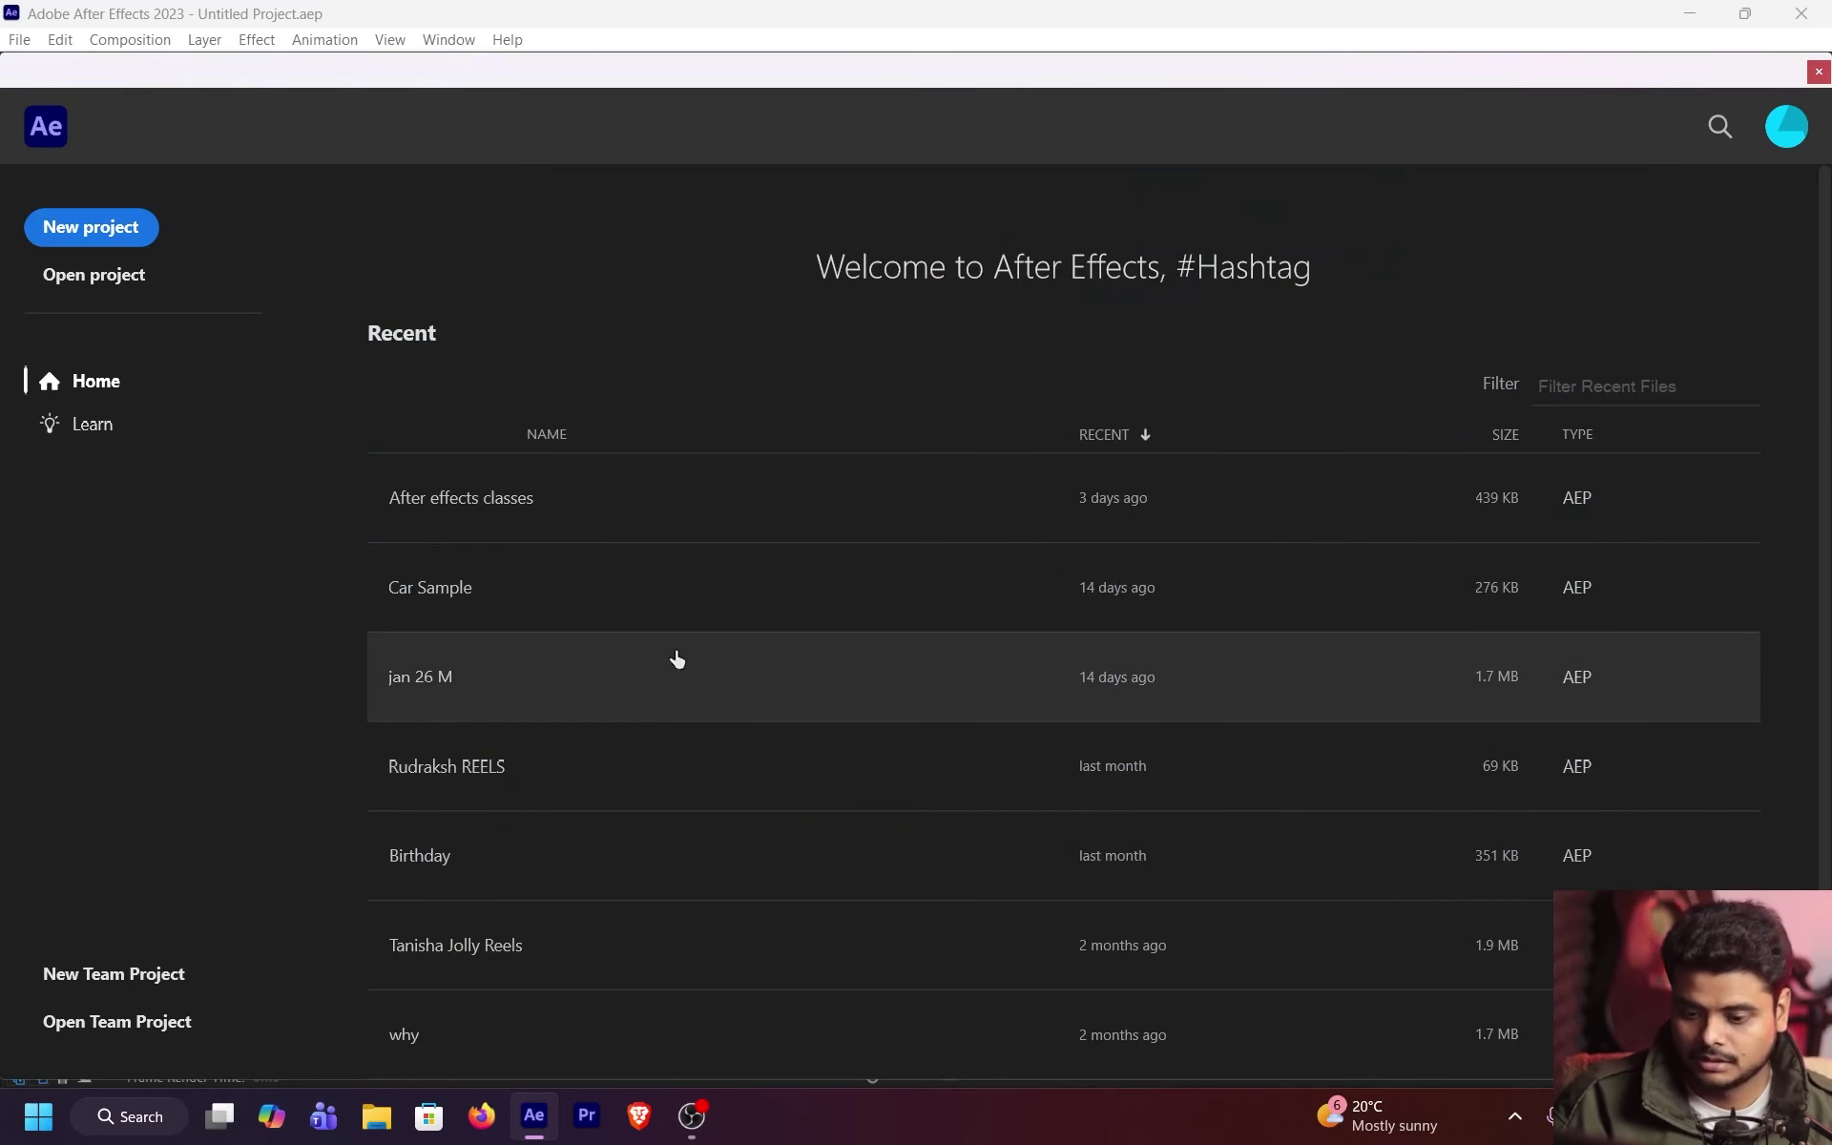
click(645, 506)
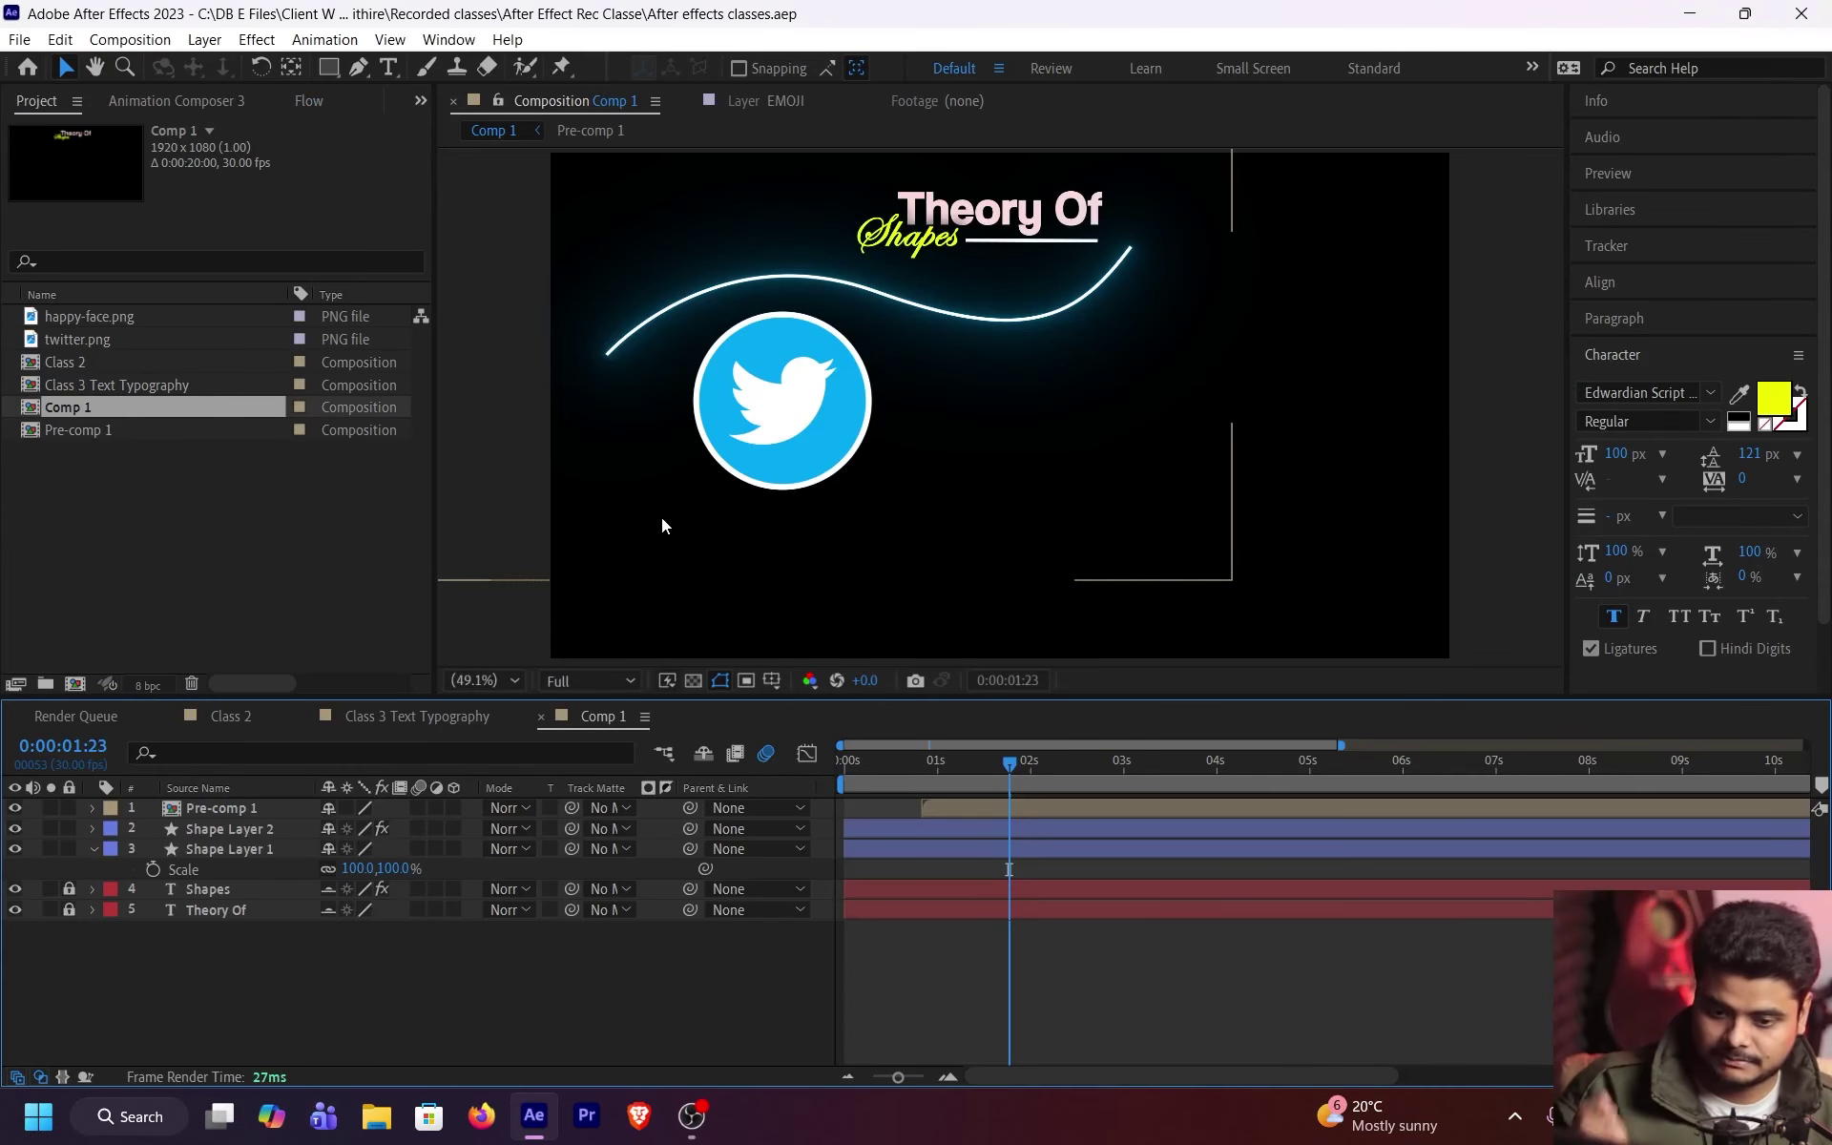
Step: Set the preview resolution of Comp 1 to Quarter
drag(988, 769, 887, 769)
click(590, 680)
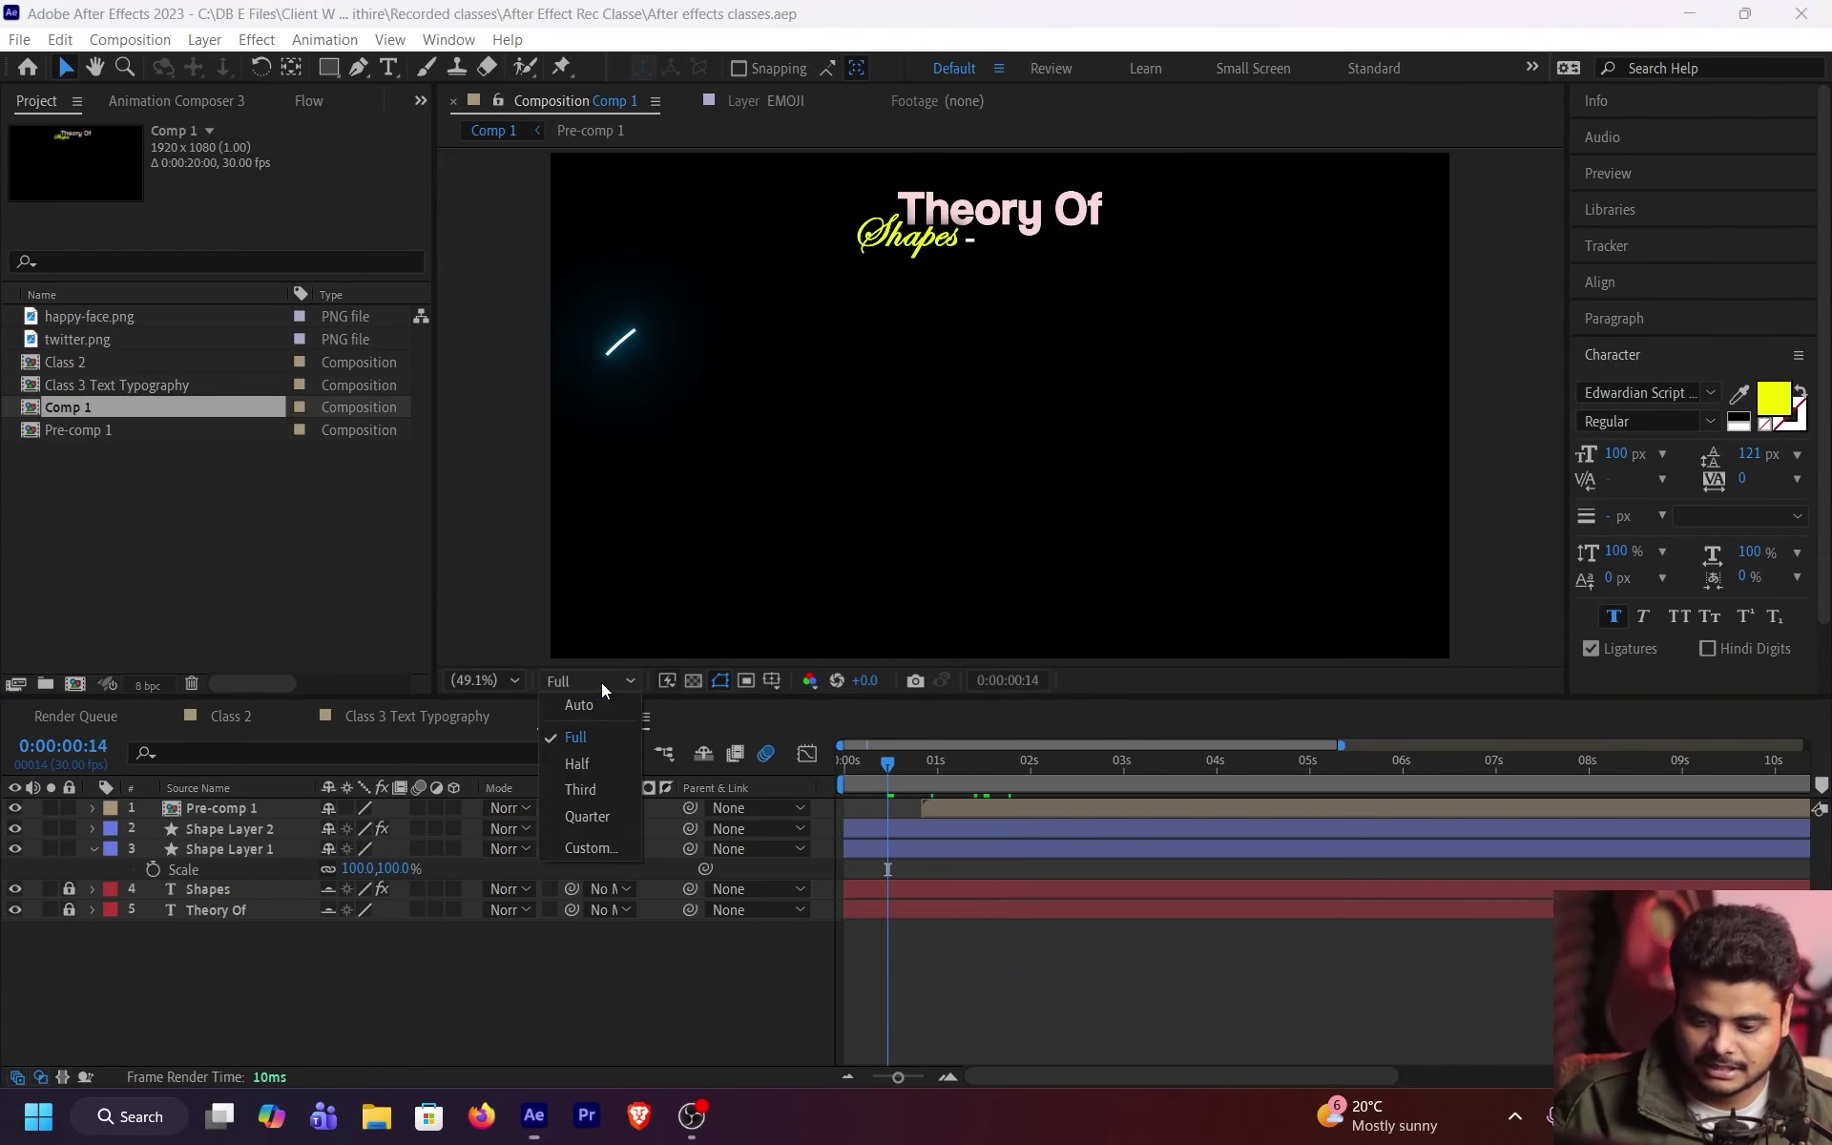
click(587, 816)
Step: Play back Comp 1 from the start and replay its first two seconds to review the animation
click(845, 760)
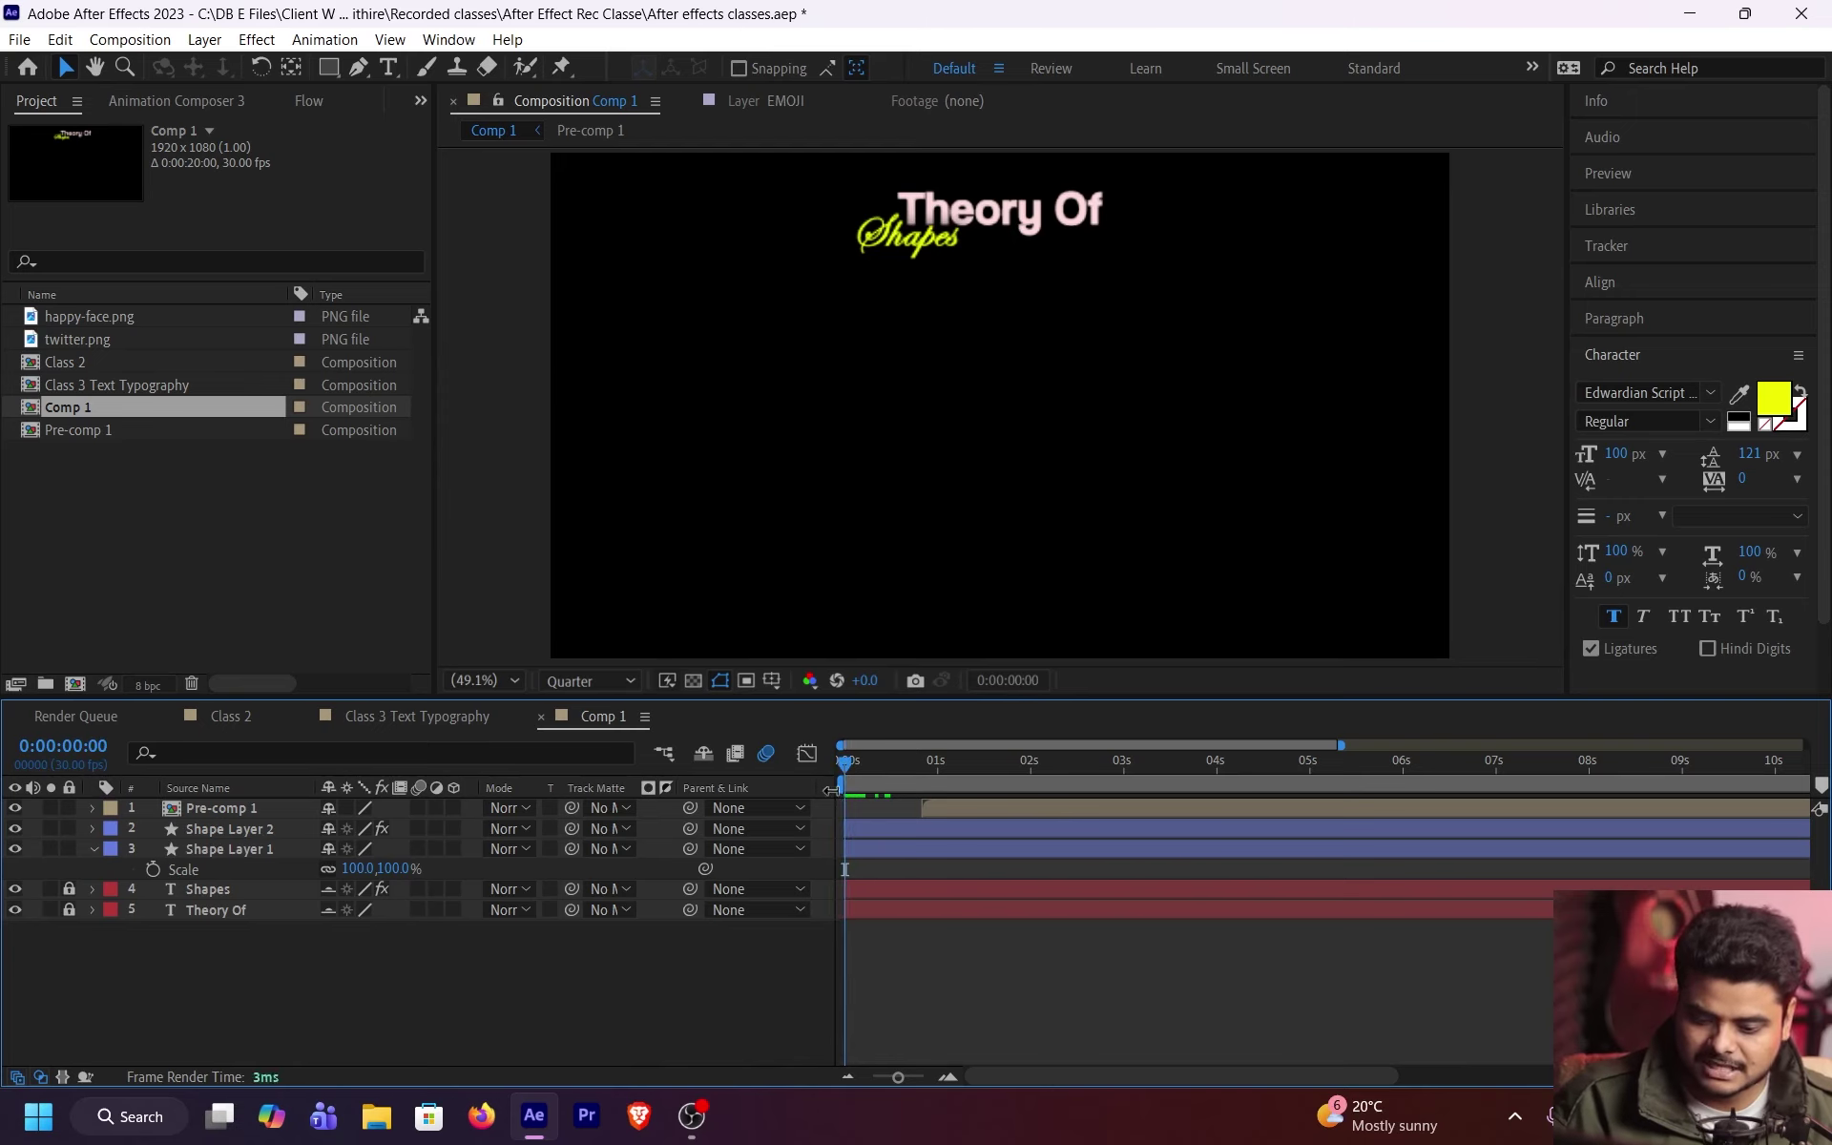
key(space)
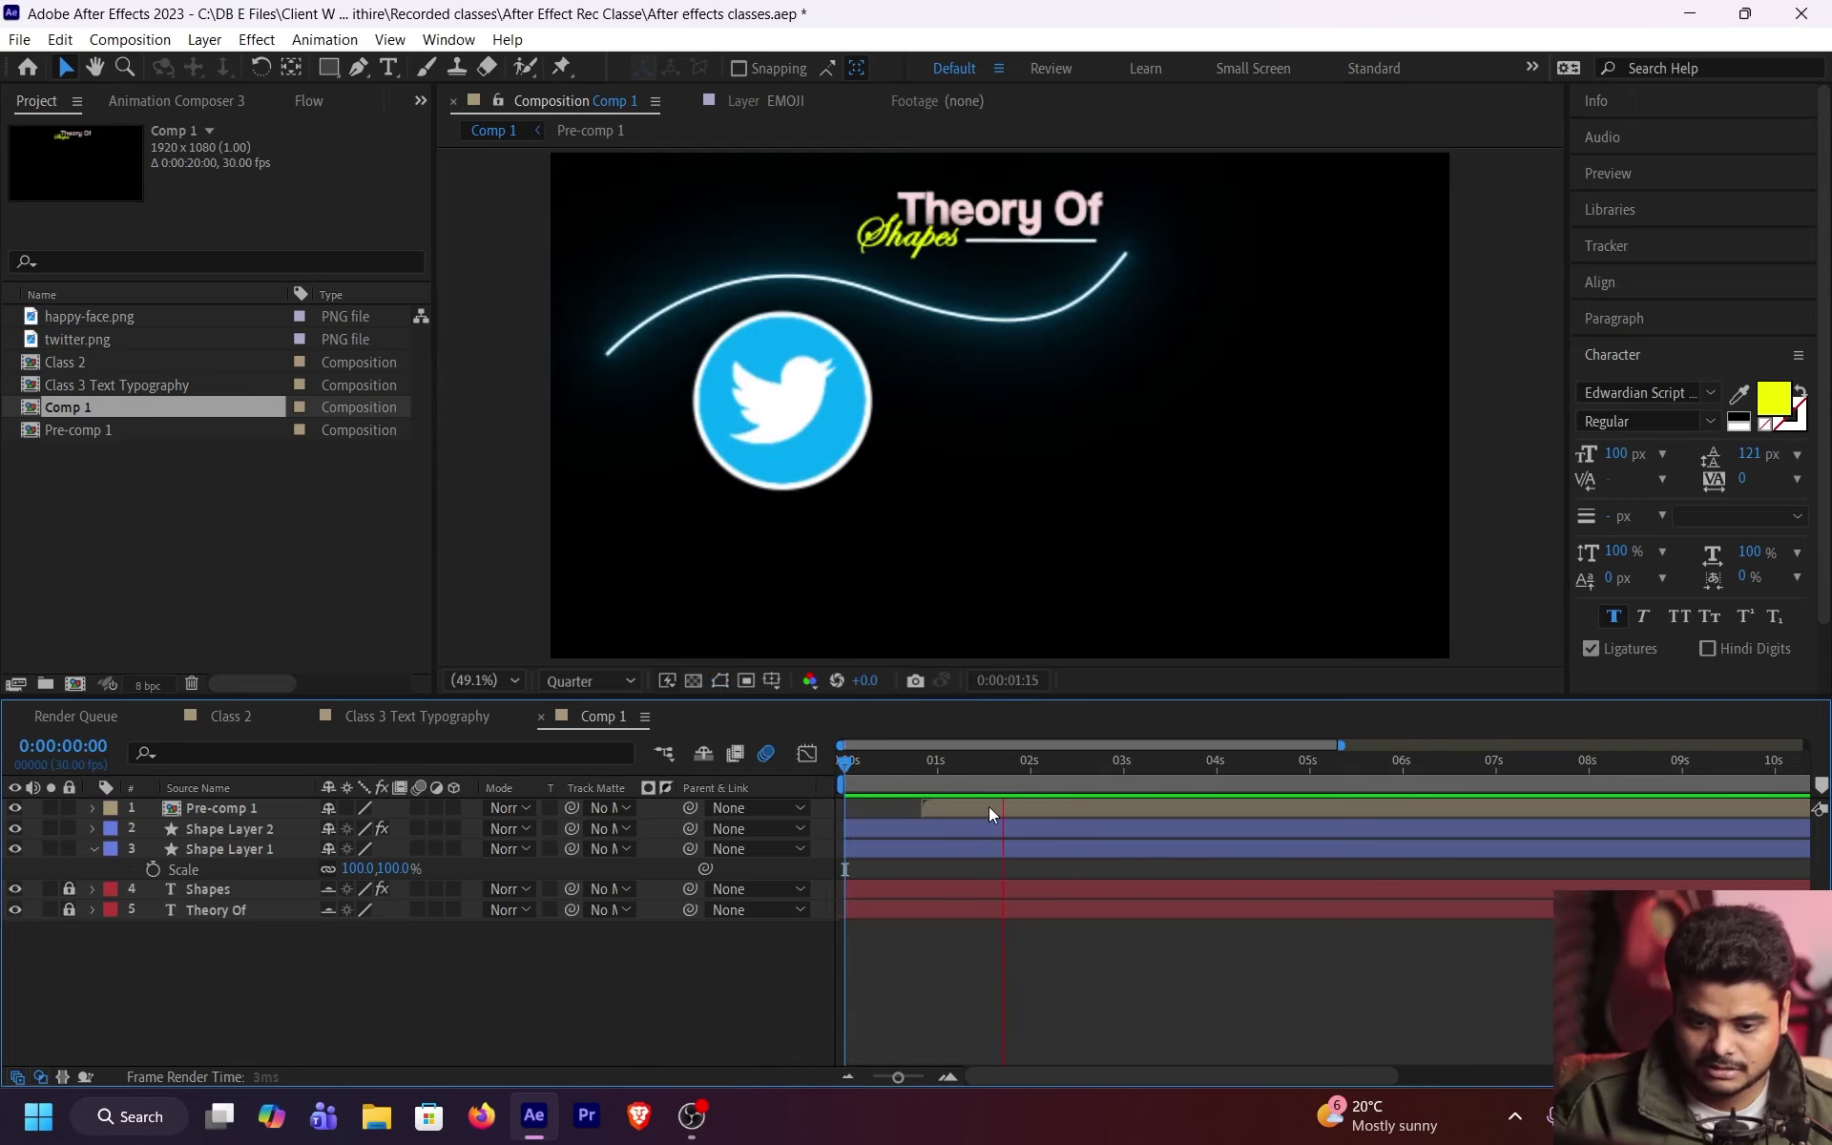
click(924, 773)
key(space)
click(872, 775)
key(space)
click(994, 767)
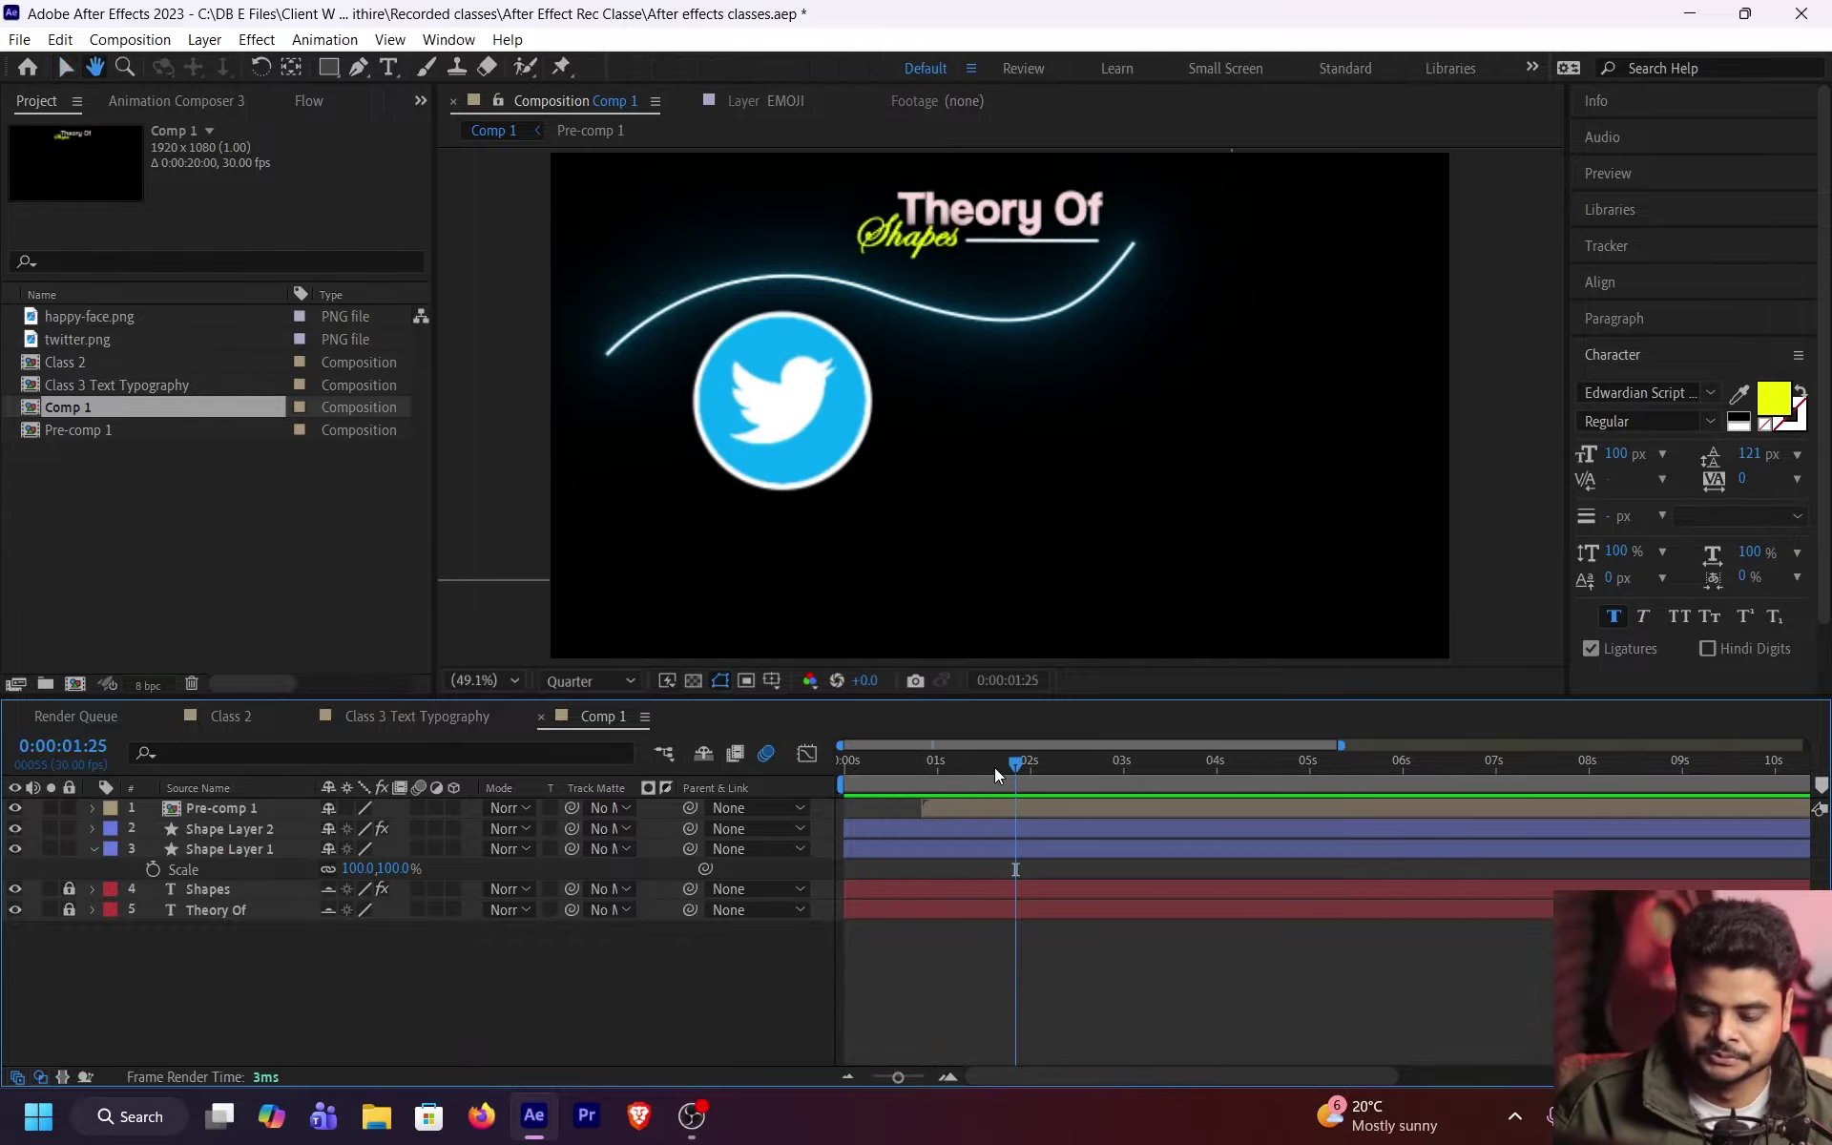
Step: Create a new 1920x1080 composition named Comp 2 at 30 fps with a duration of 20 seconds and a black background
key(ctrl+n)
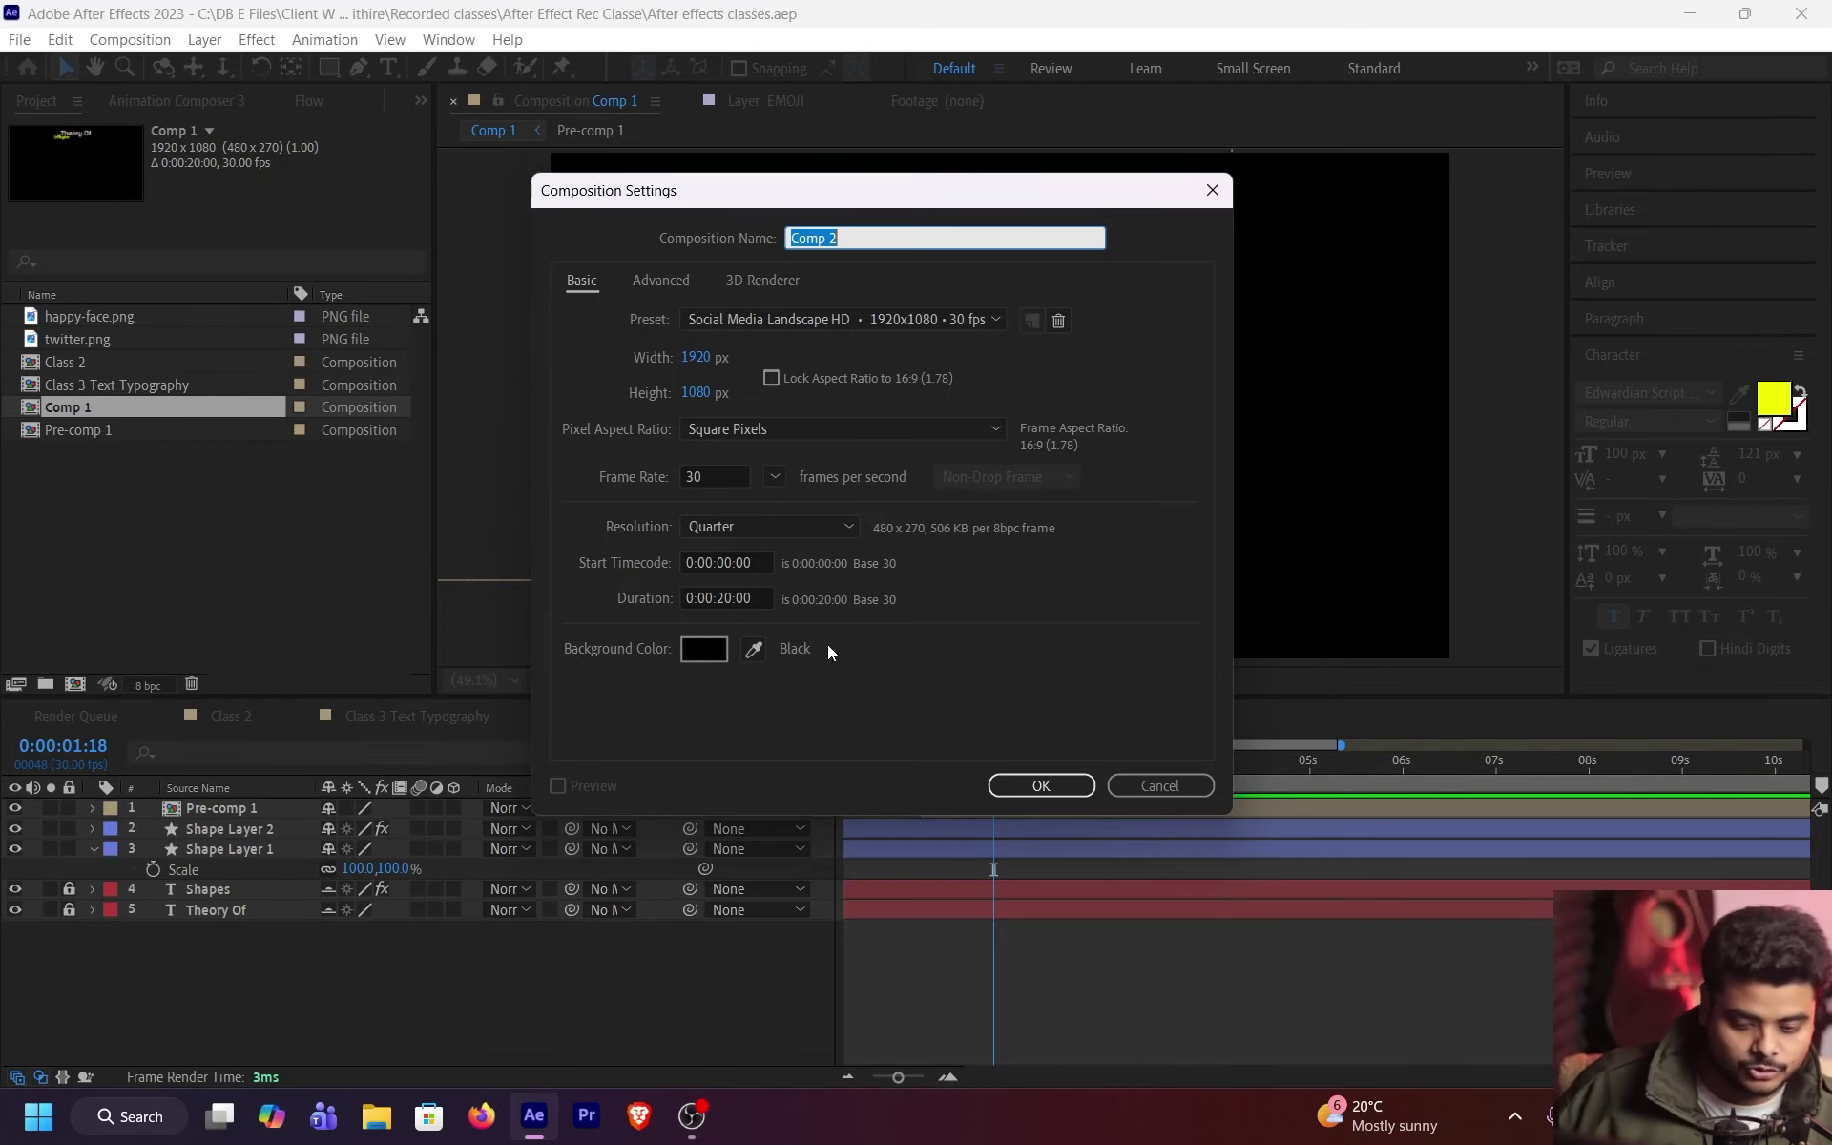
click(1037, 786)
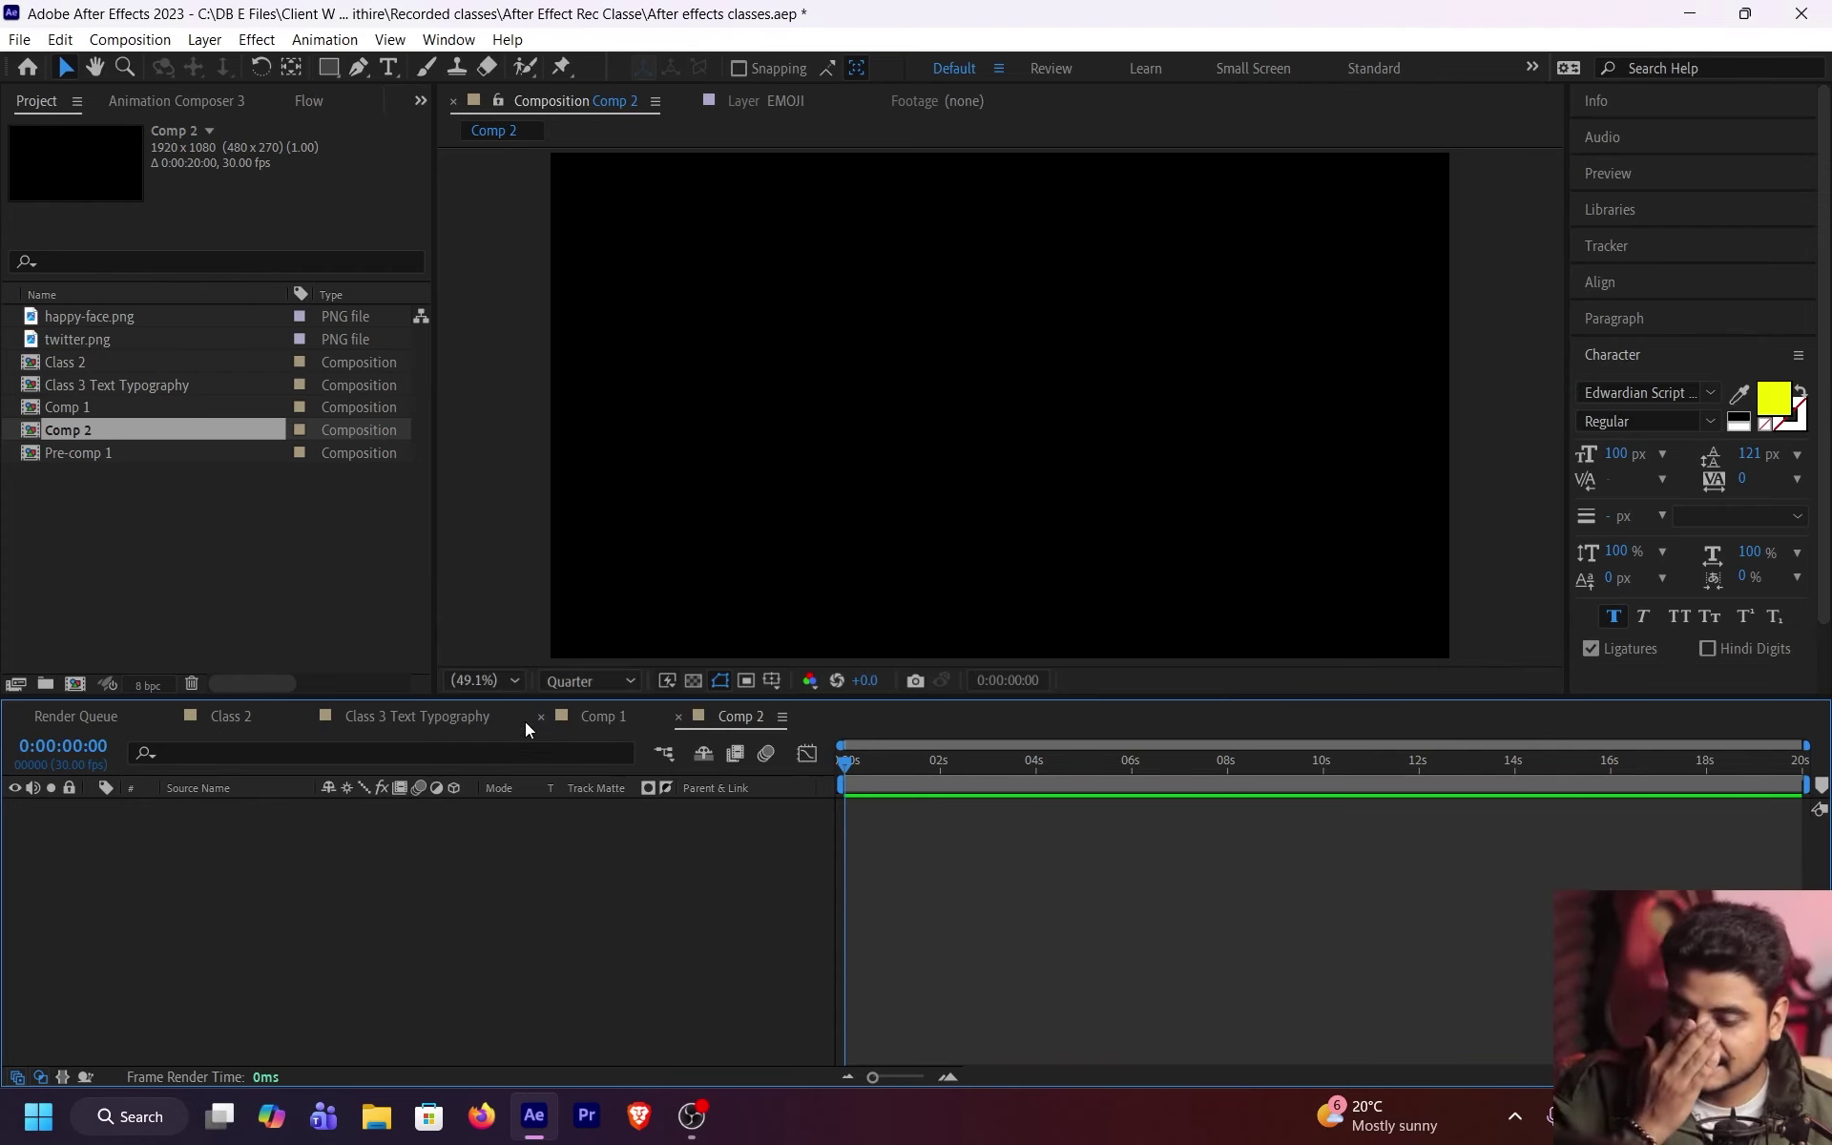
Step: Draw an open three-point arch with a curved top using the Pen tool in the upper-left part of Comp 2
drag(359, 66, 420, 71)
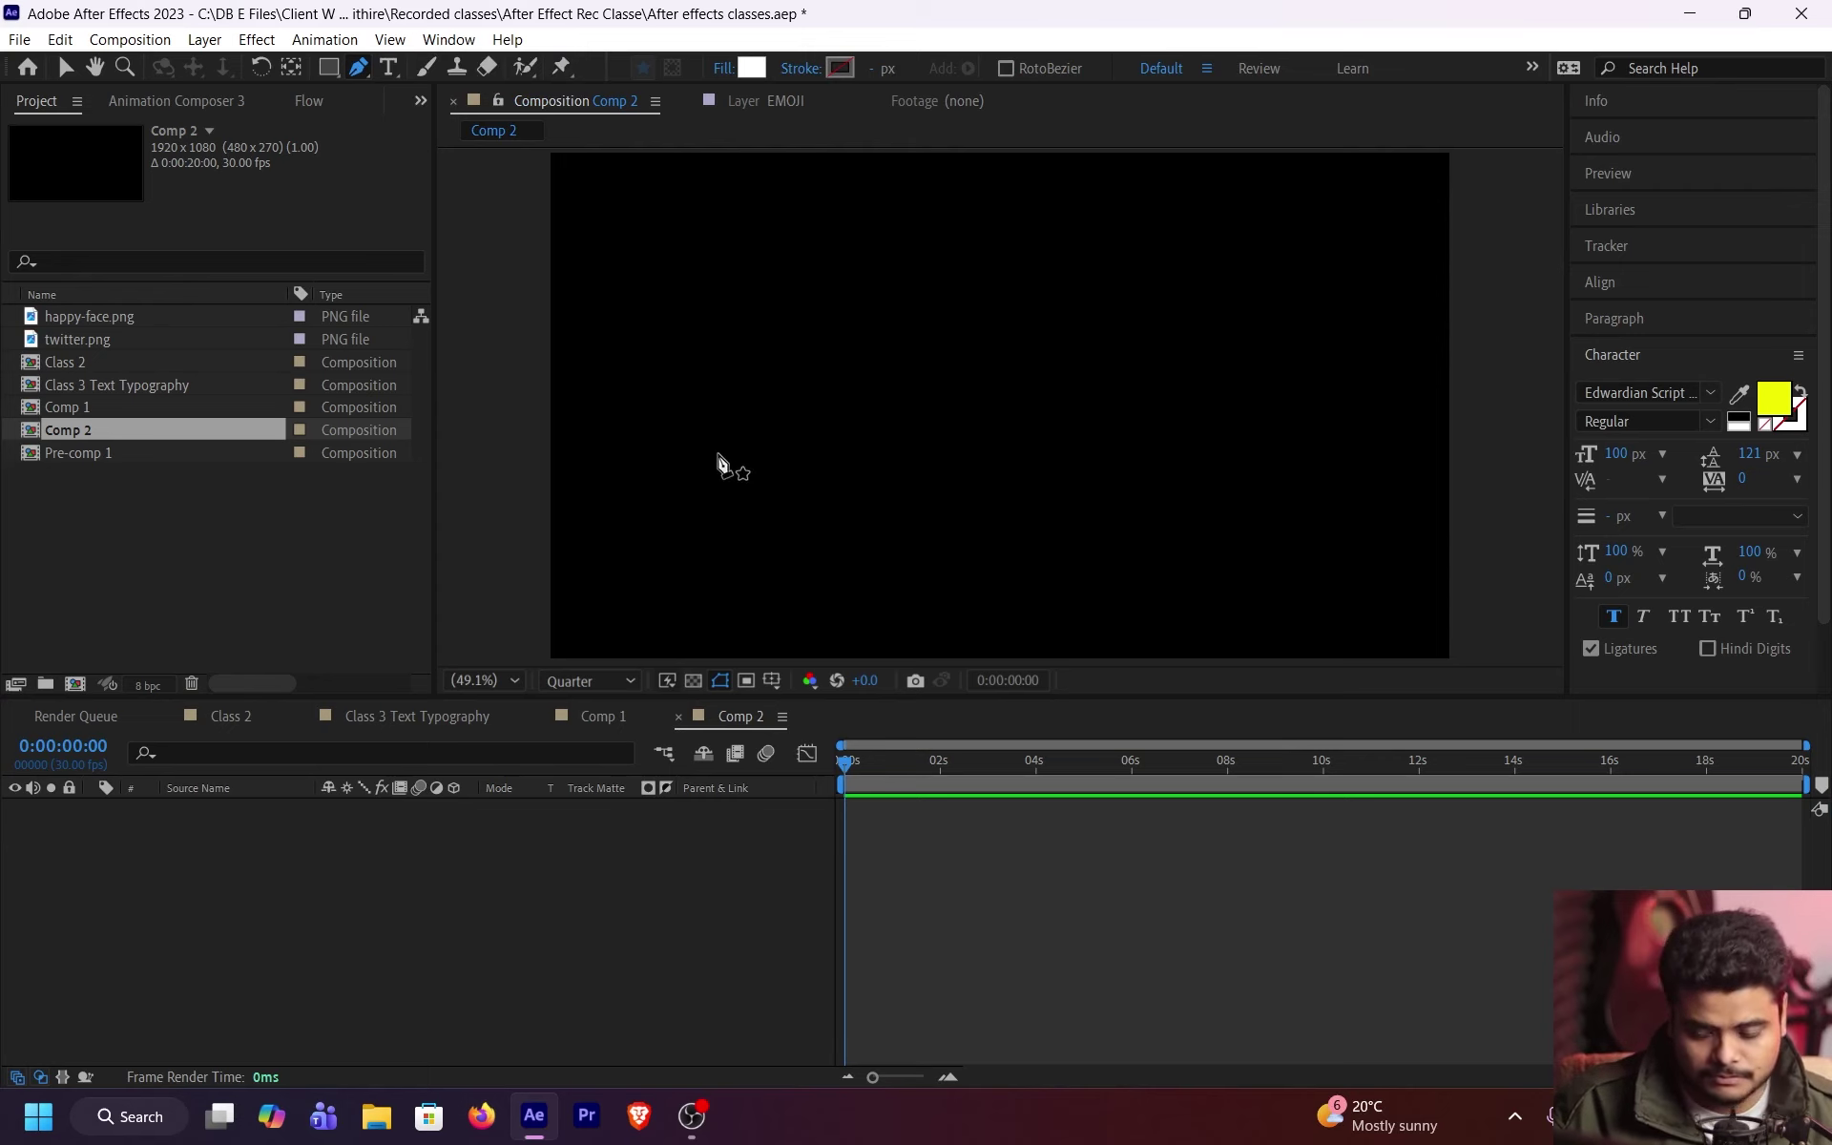
click(664, 420)
drag(825, 282, 980, 297)
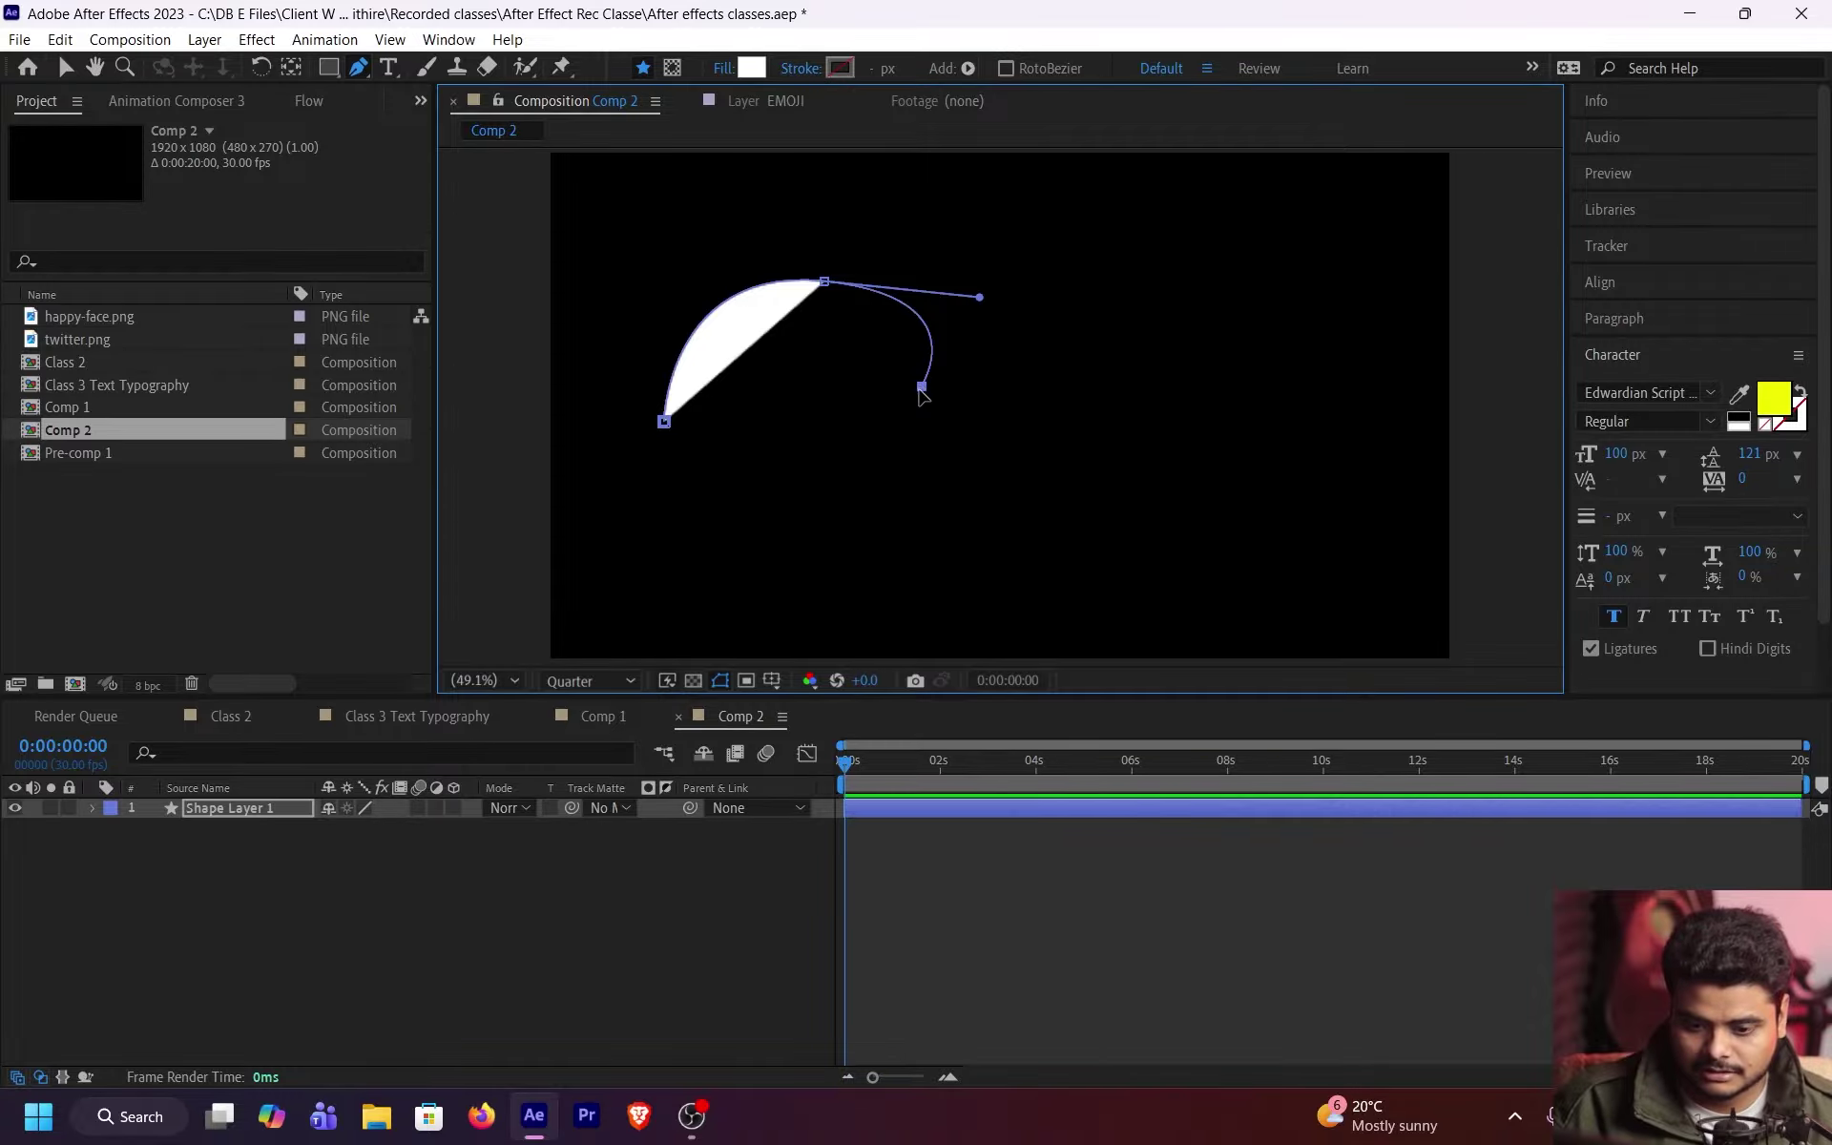
click(966, 399)
mouse_move(965, 401)
mouse_down()
mouse_move(1016, 395)
mouse_move(983, 398)
mouse_up()
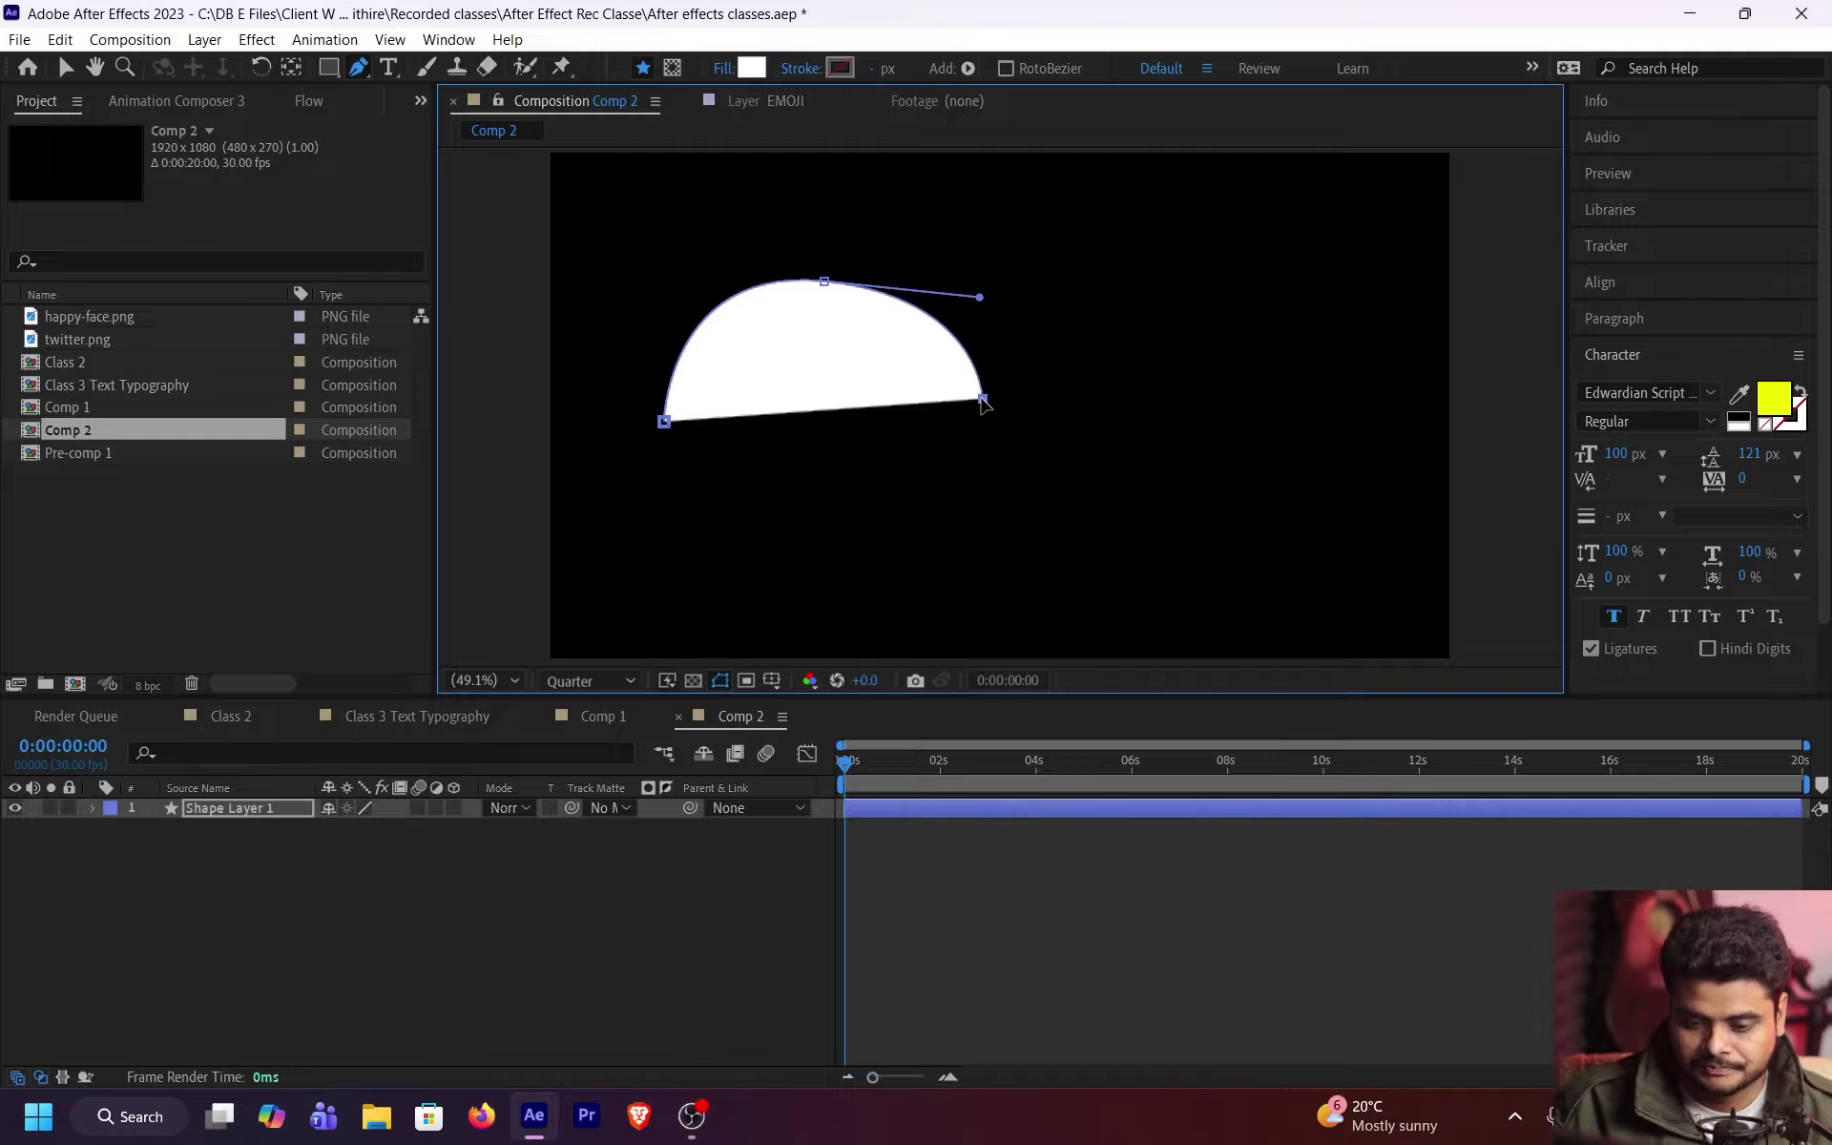
Step: Change the arch shape's fill color to dark red
click(753, 68)
click(260, 381)
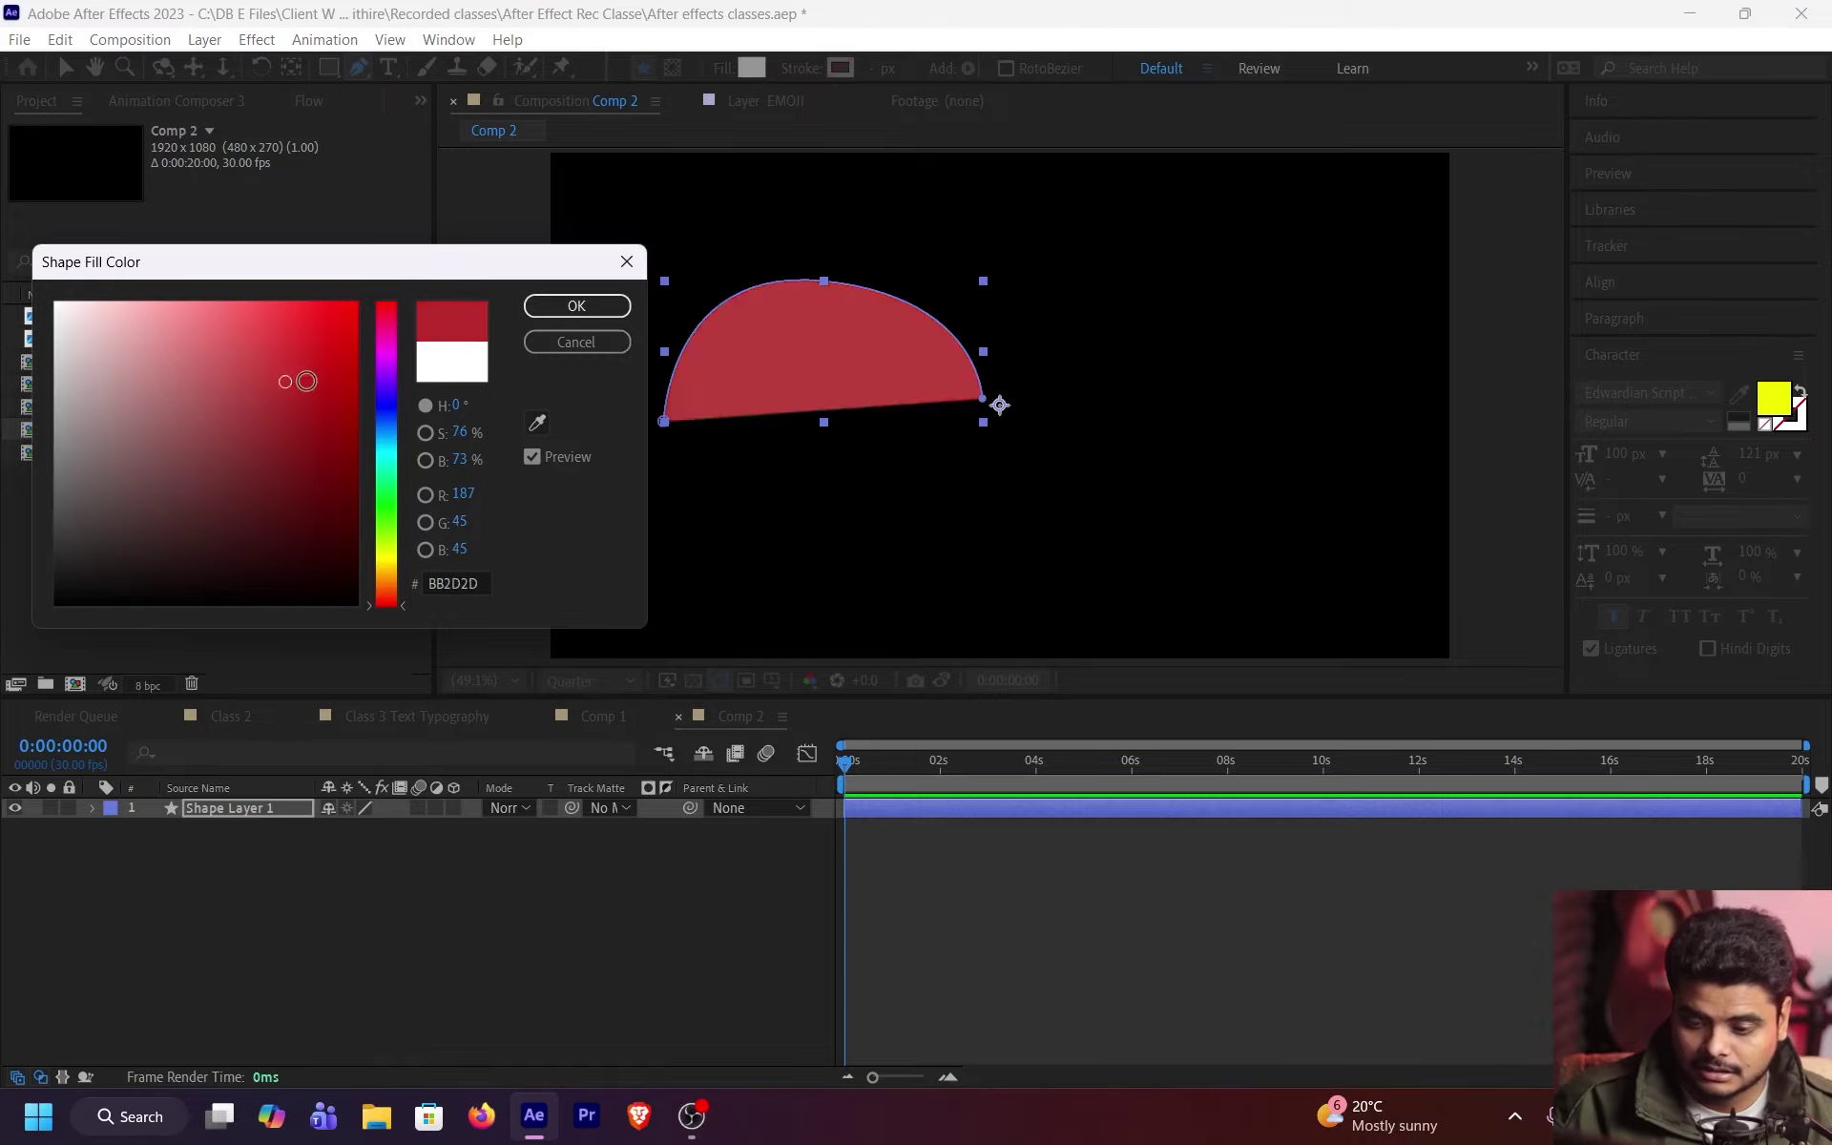
click(592, 304)
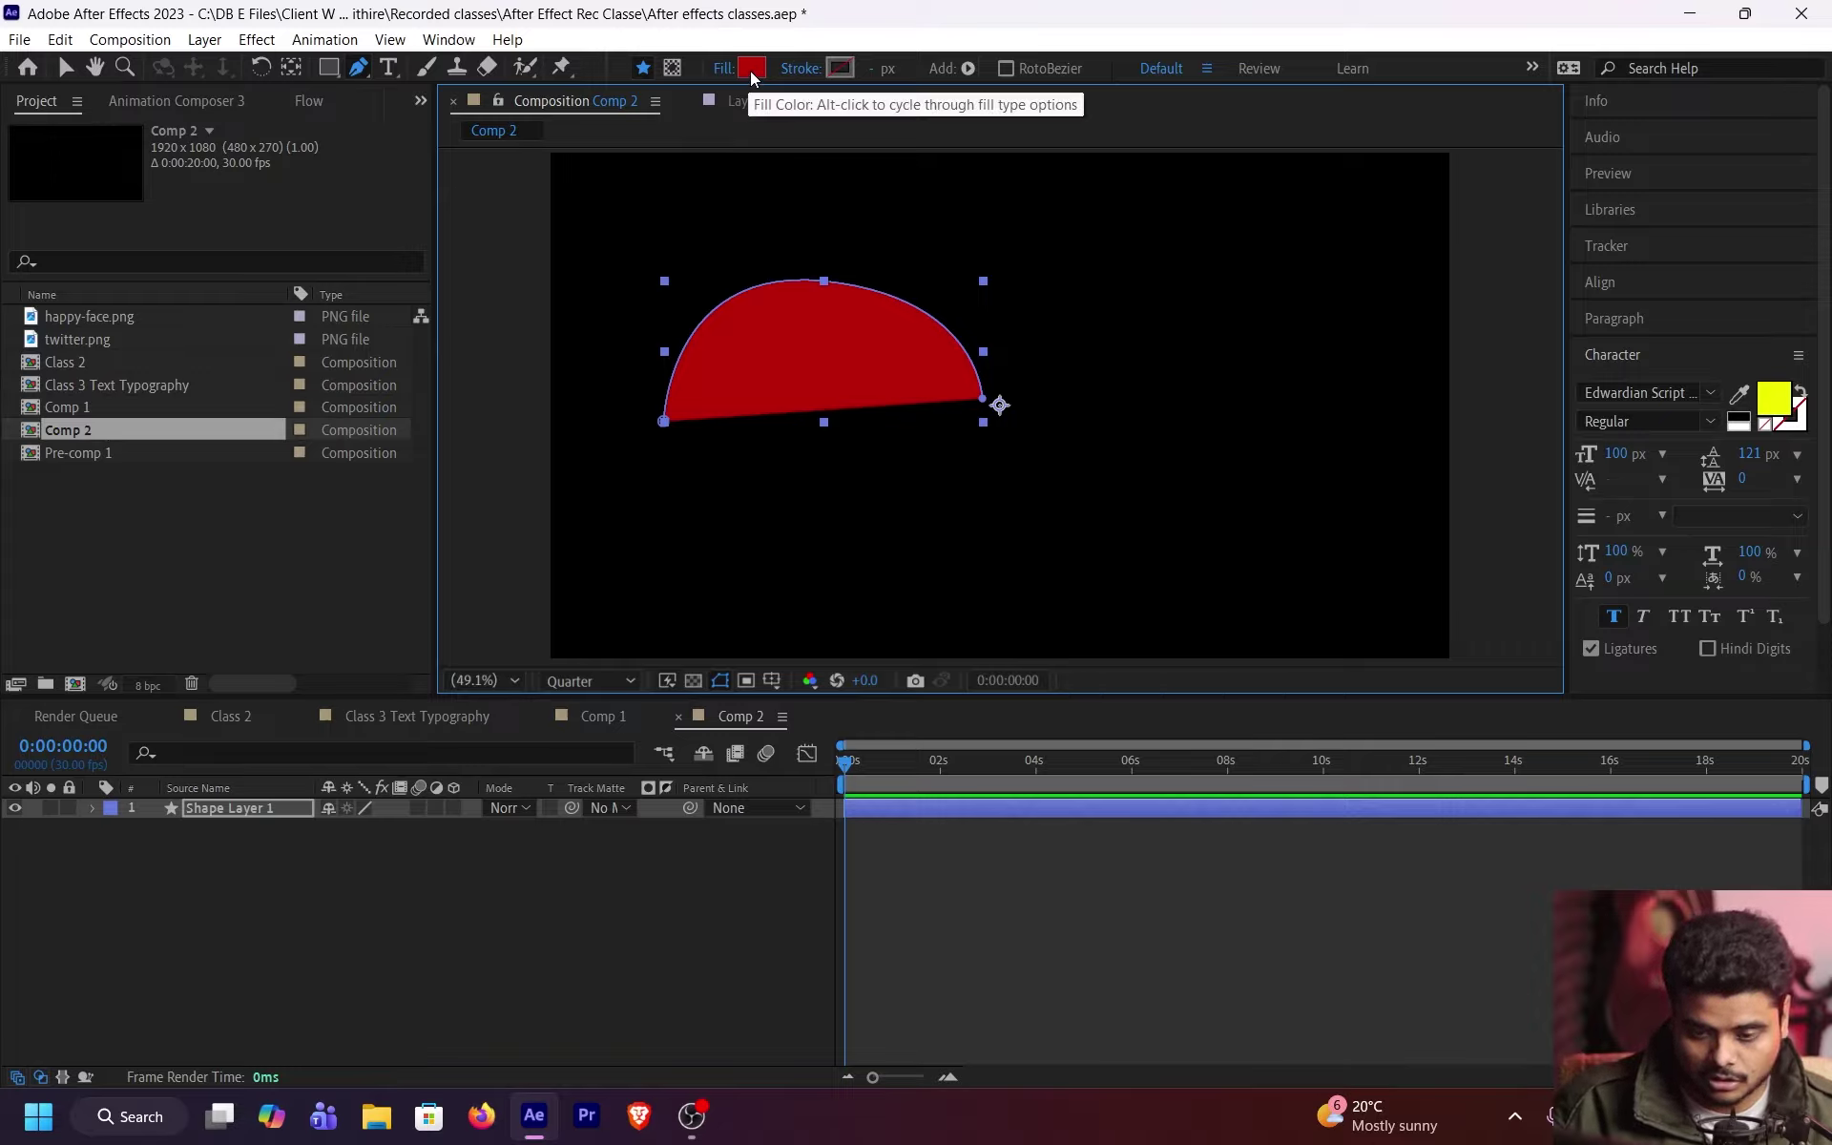
Step: Set the arch's fill to none and give it a white stroke 13 px wide
alt+click(752, 68)
alt+click(751, 69)
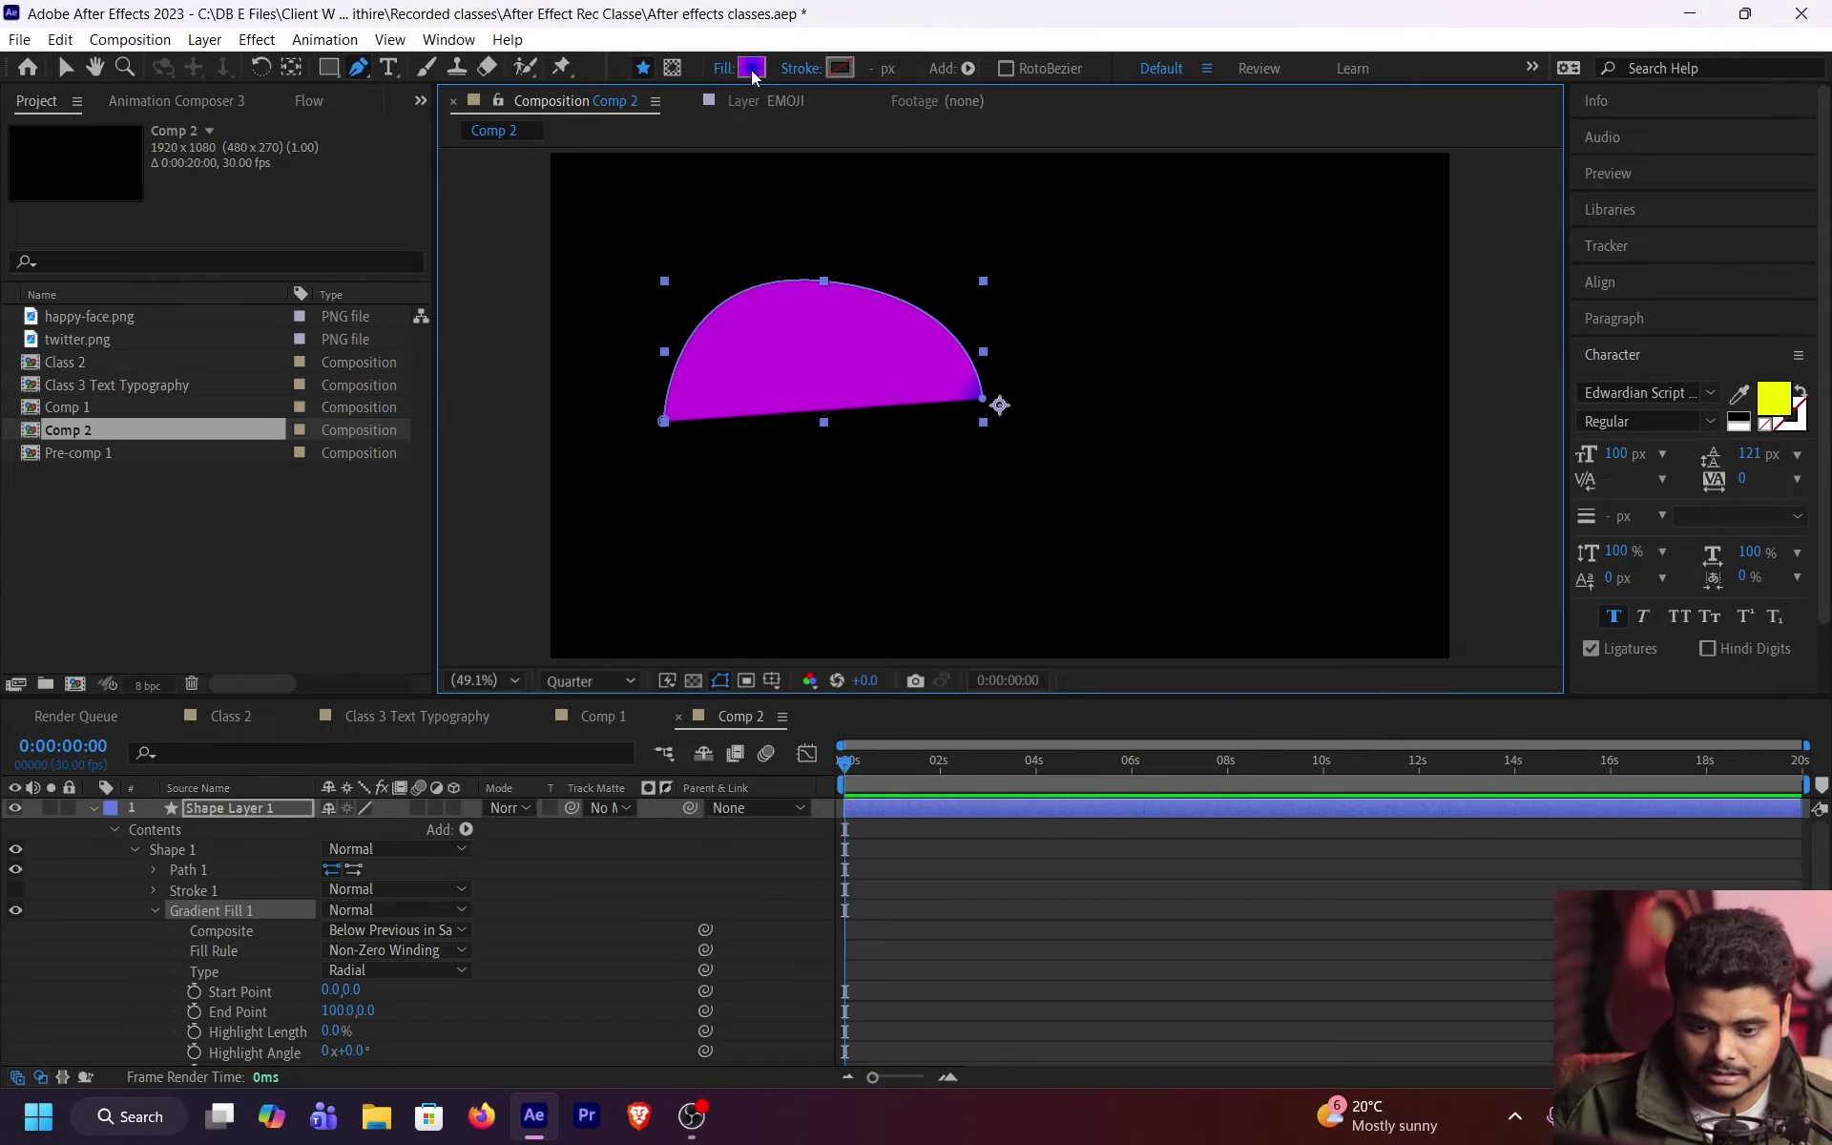
alt+click(752, 69)
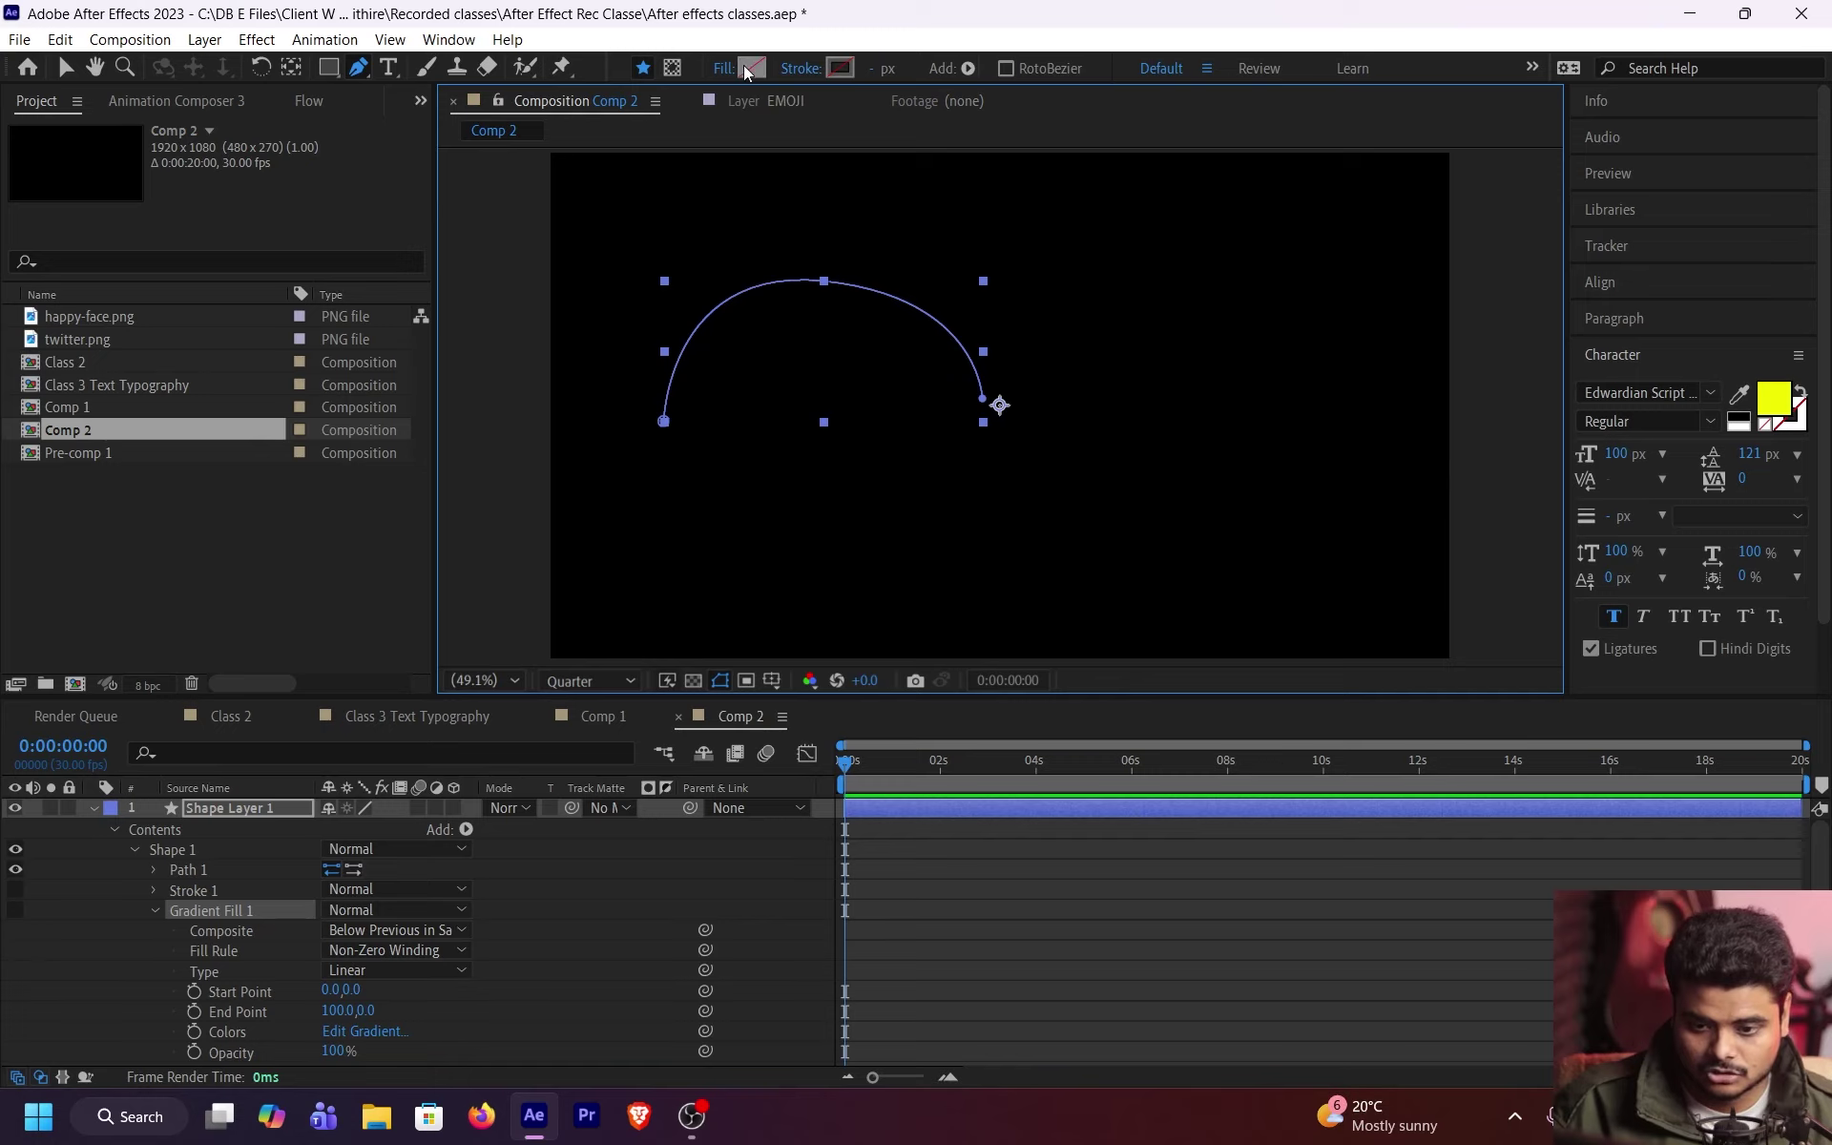
click(841, 67)
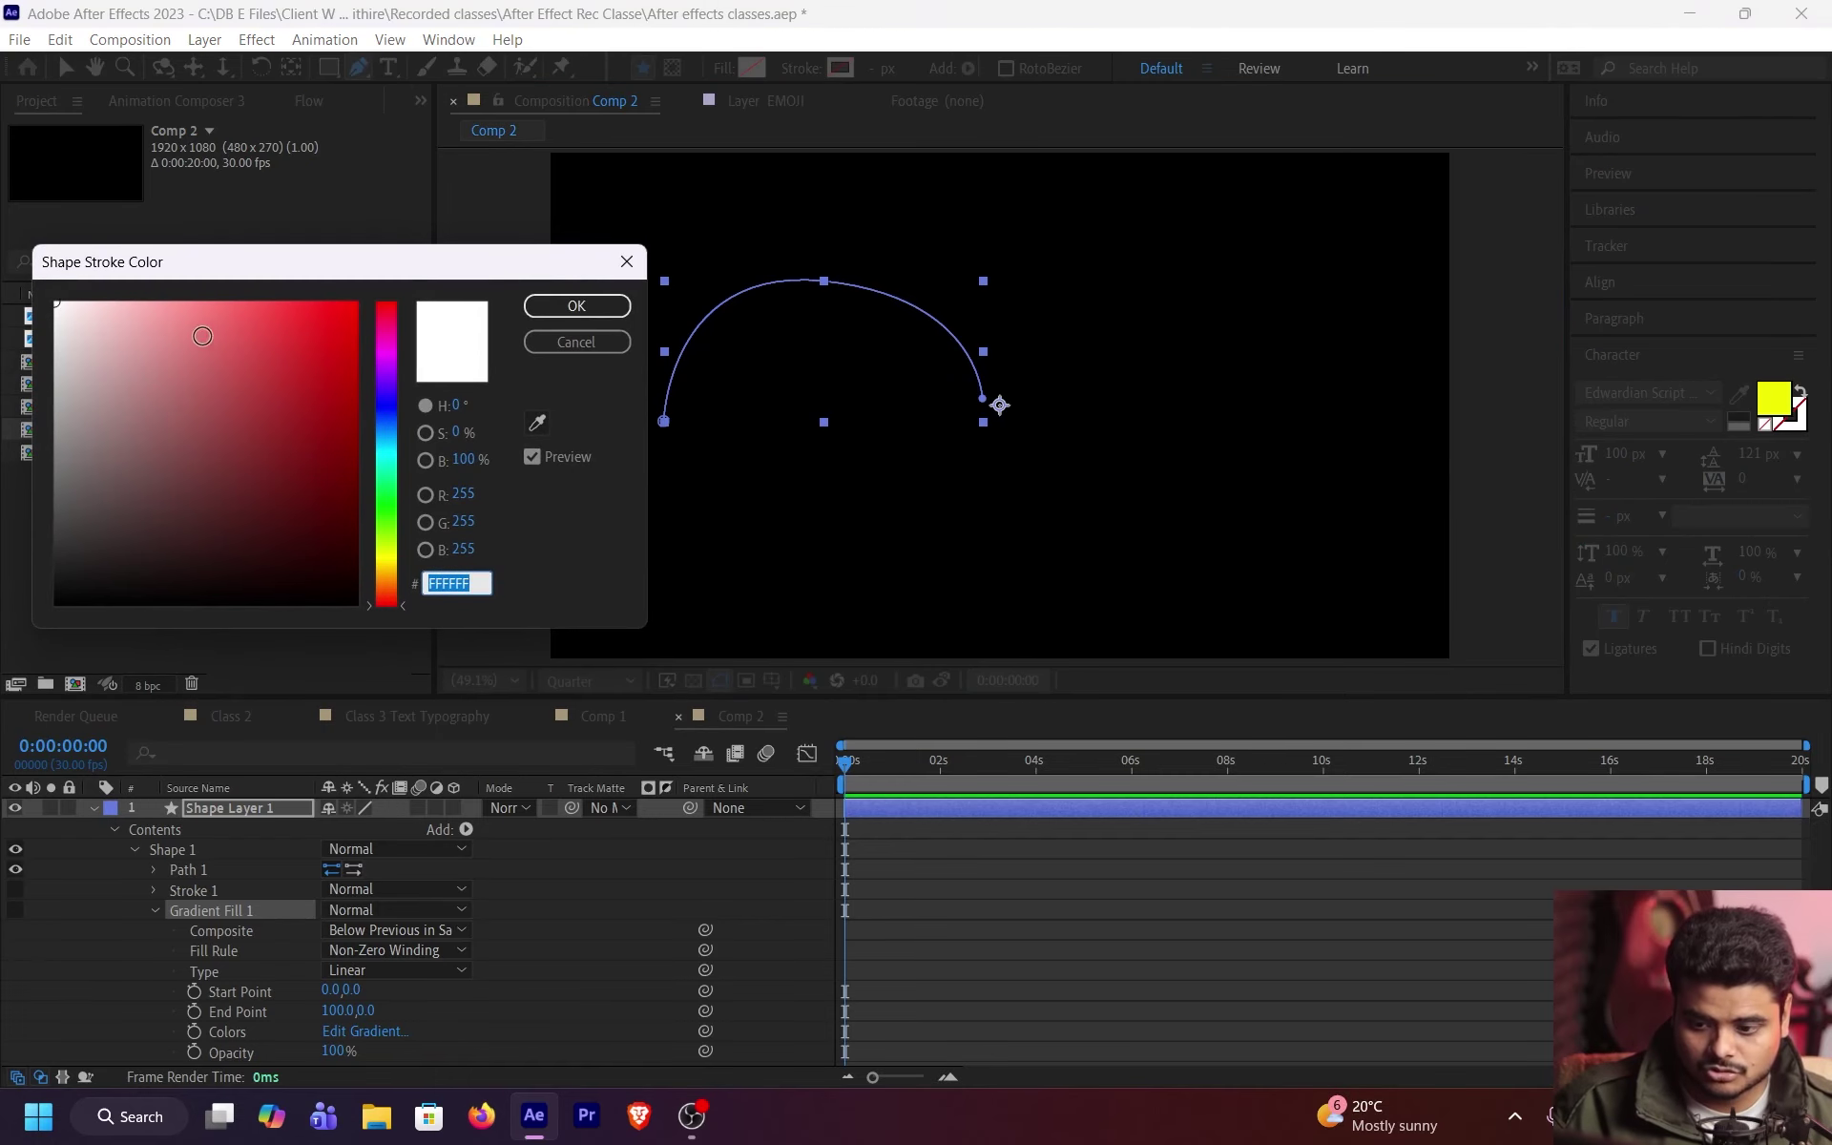
click(536, 304)
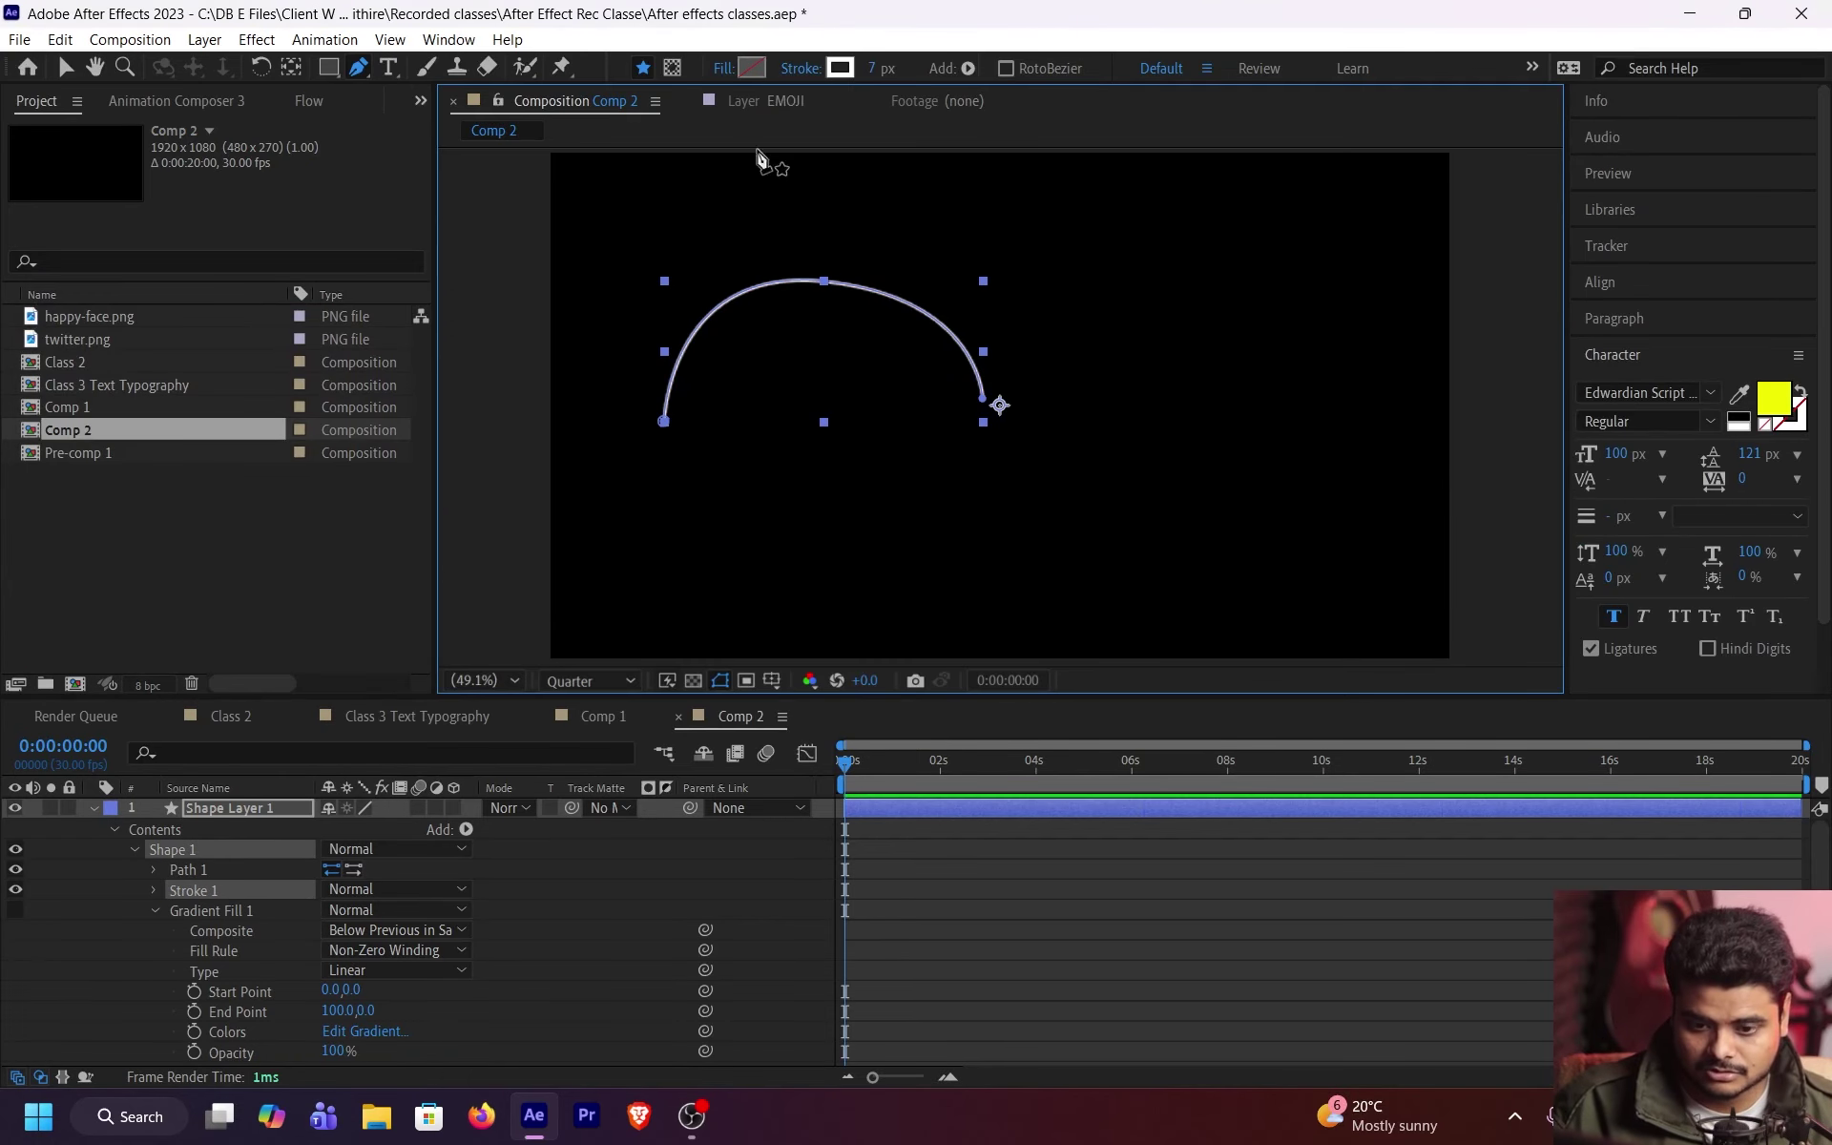
mouse_move(874, 69)
mouse_down()
mouse_move(939, 73)
mouse_move(895, 105)
mouse_up()
Step: Try Round Corners on the arch, inspect its end up close and delete the operator again
click(968, 69)
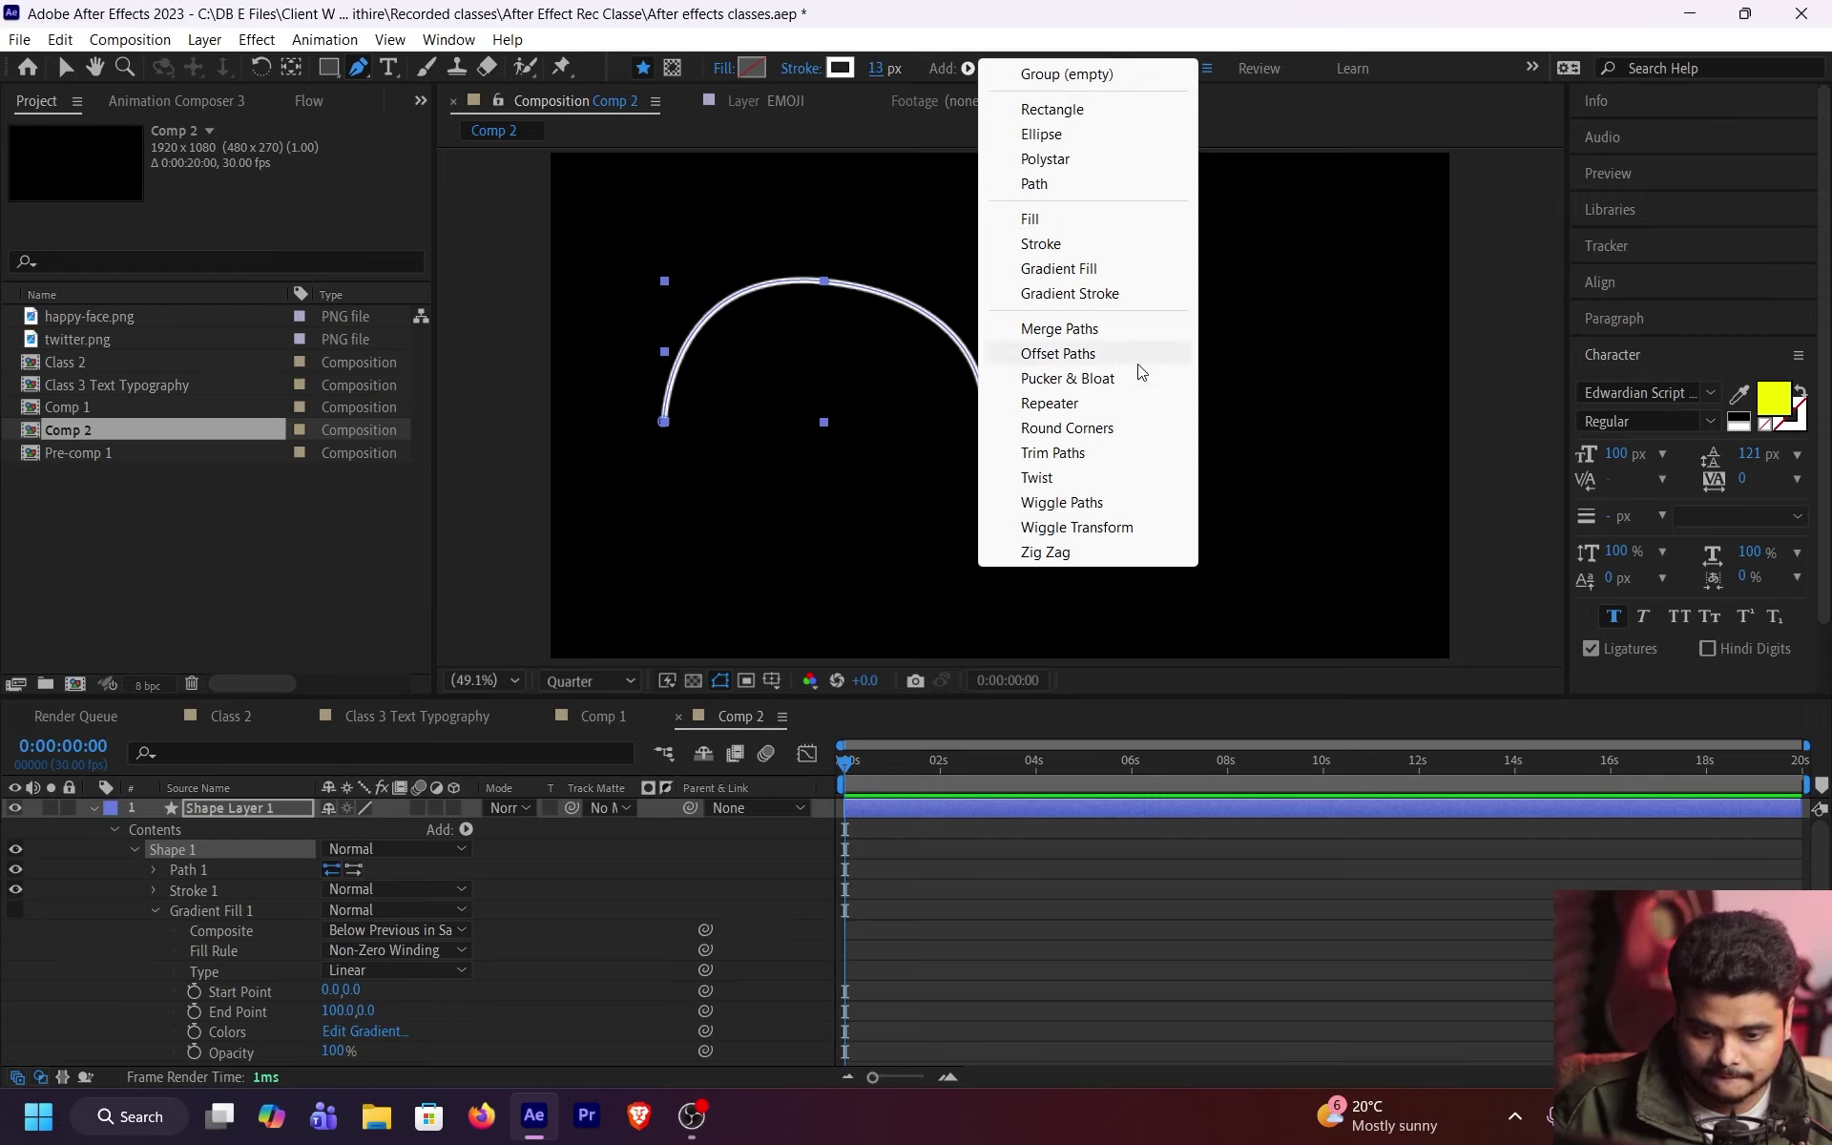
click(1097, 432)
key(period)
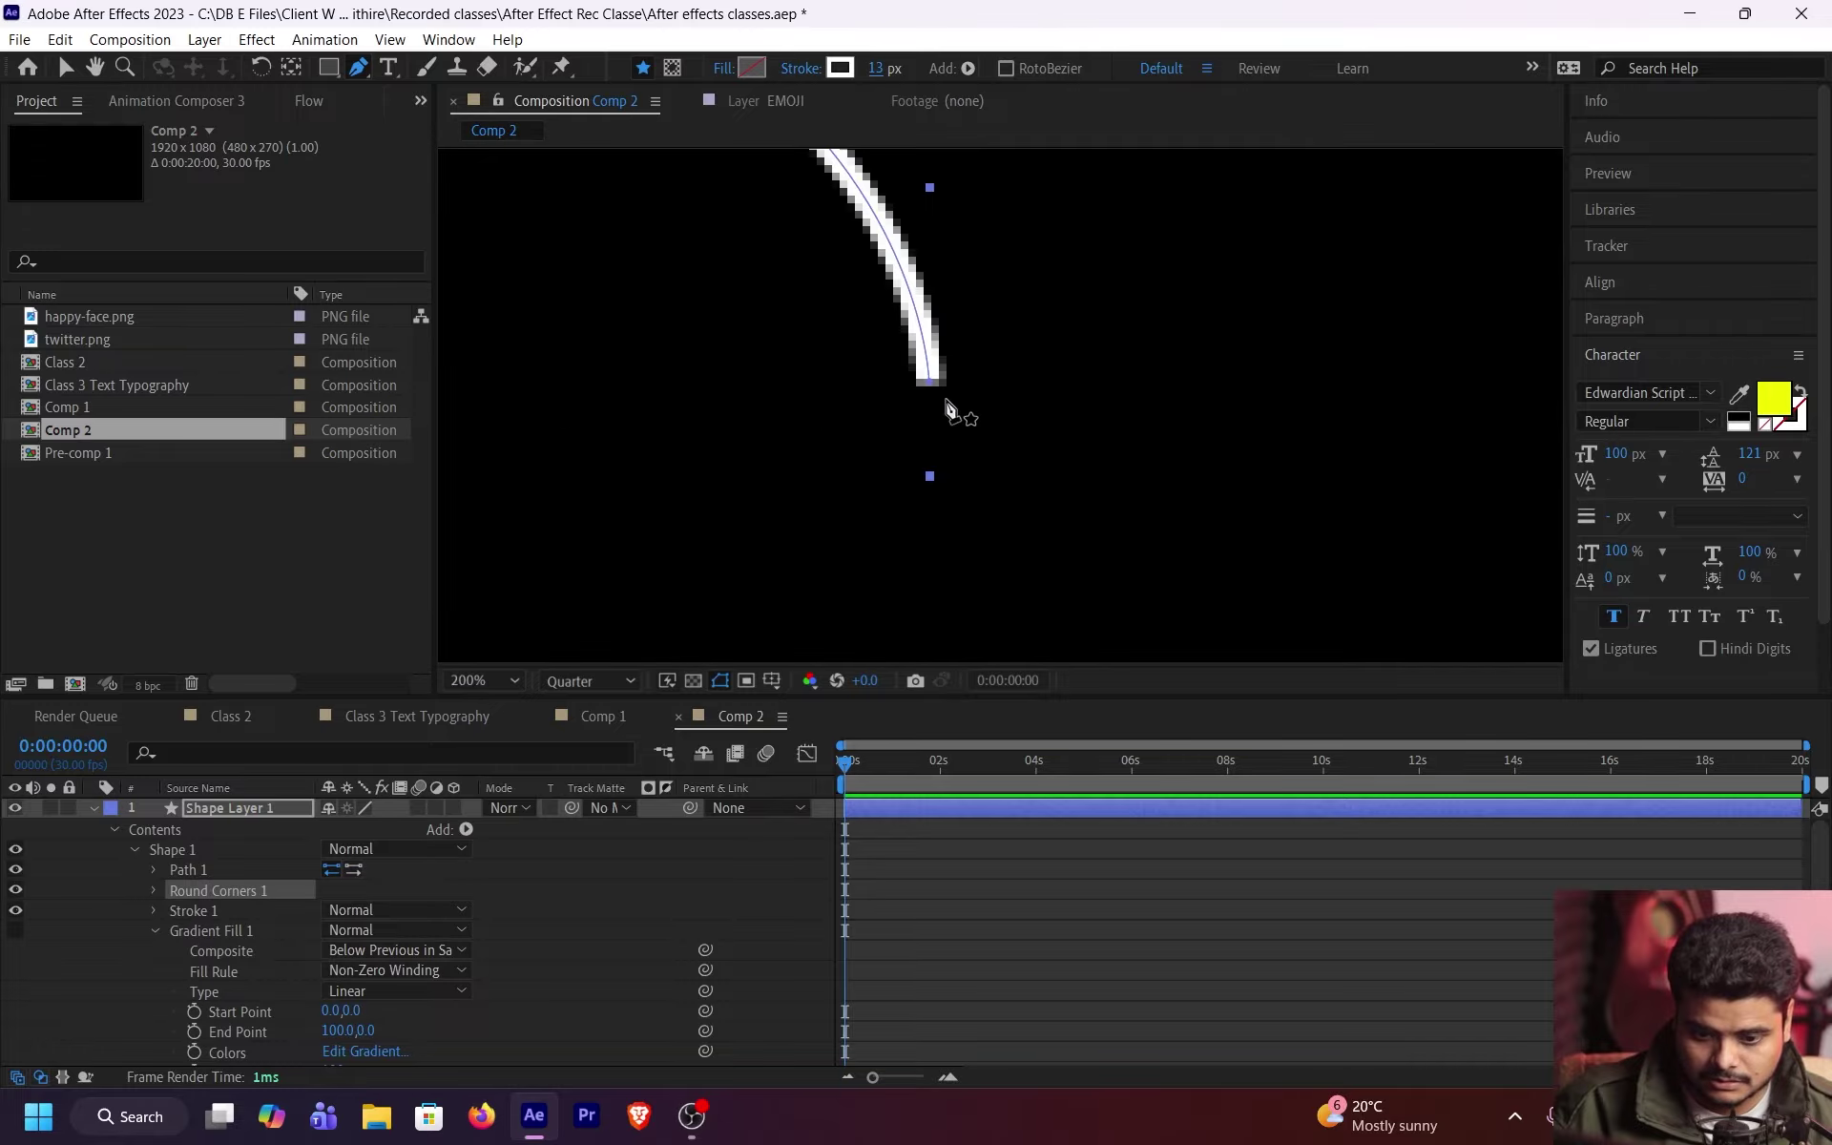
key(Delete)
key(comma)
key(comma)
click(59, 68)
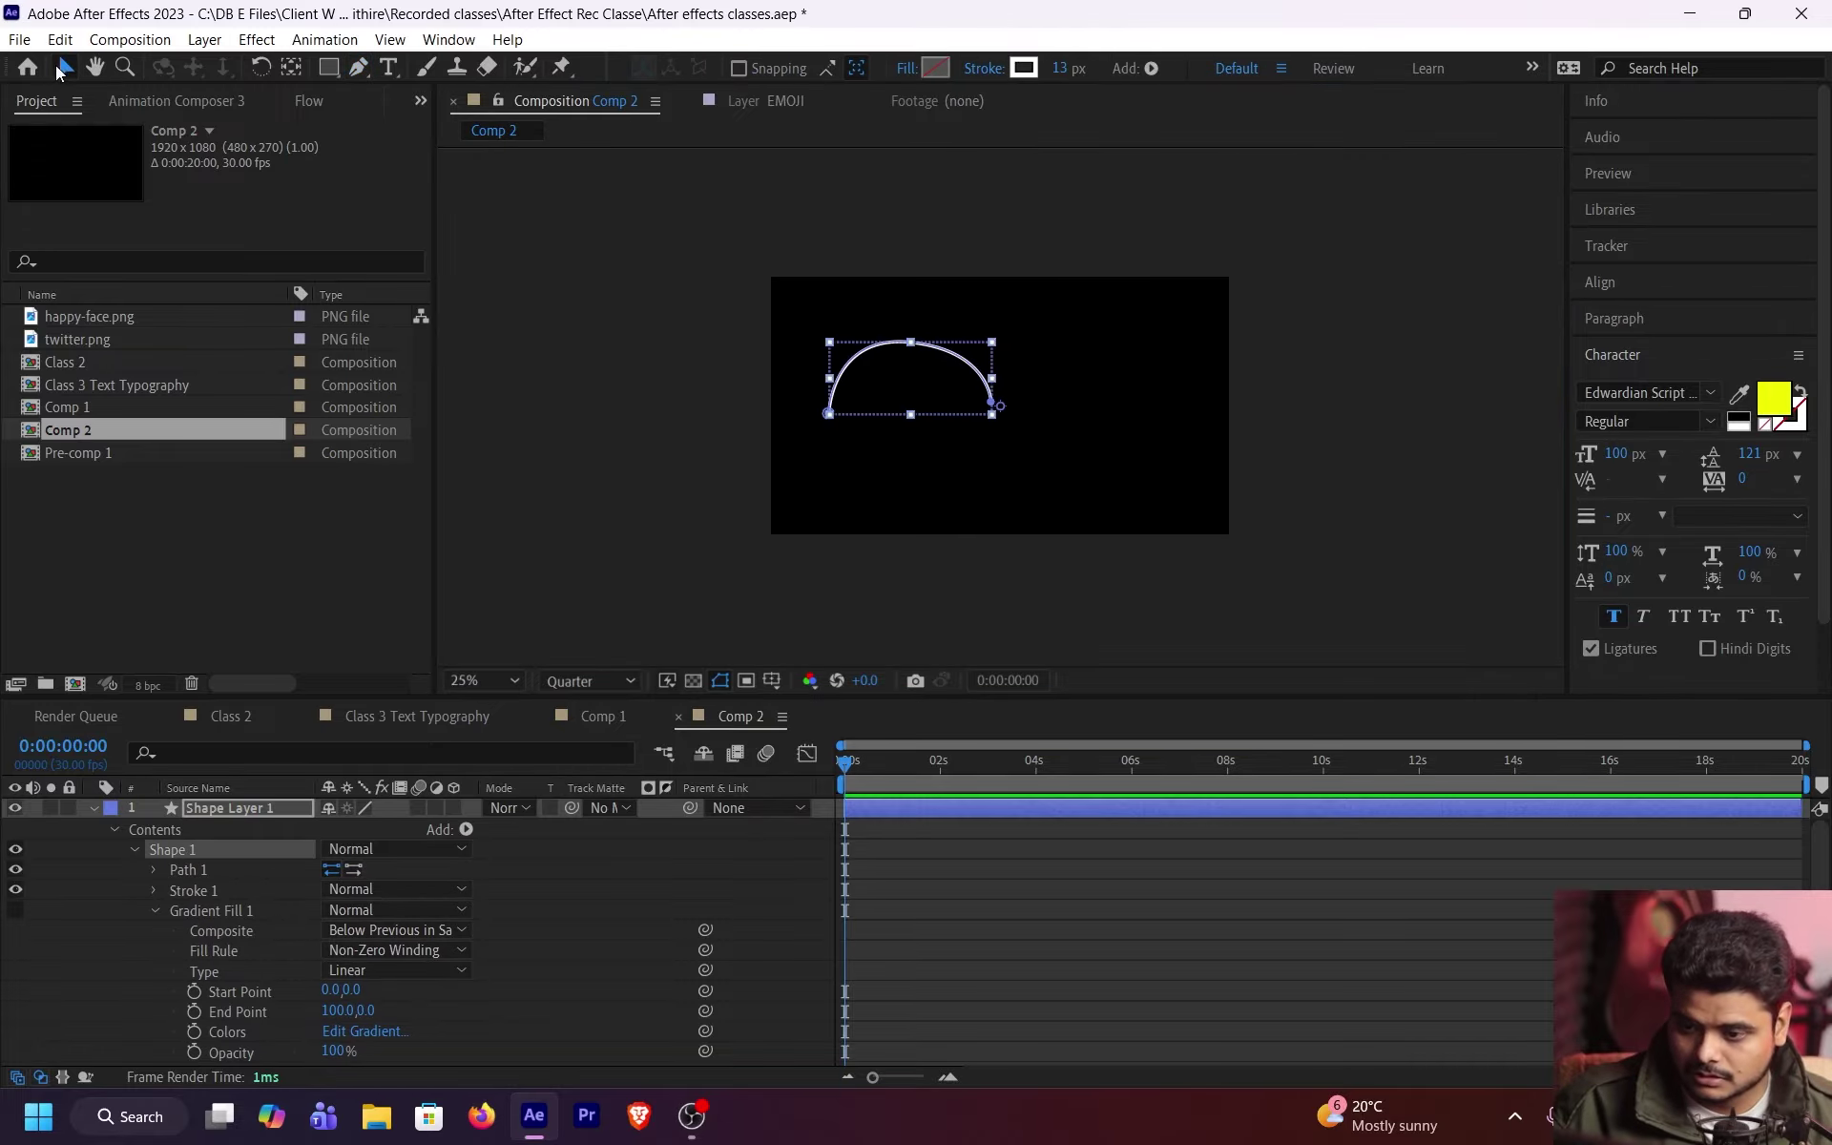
click(492, 683)
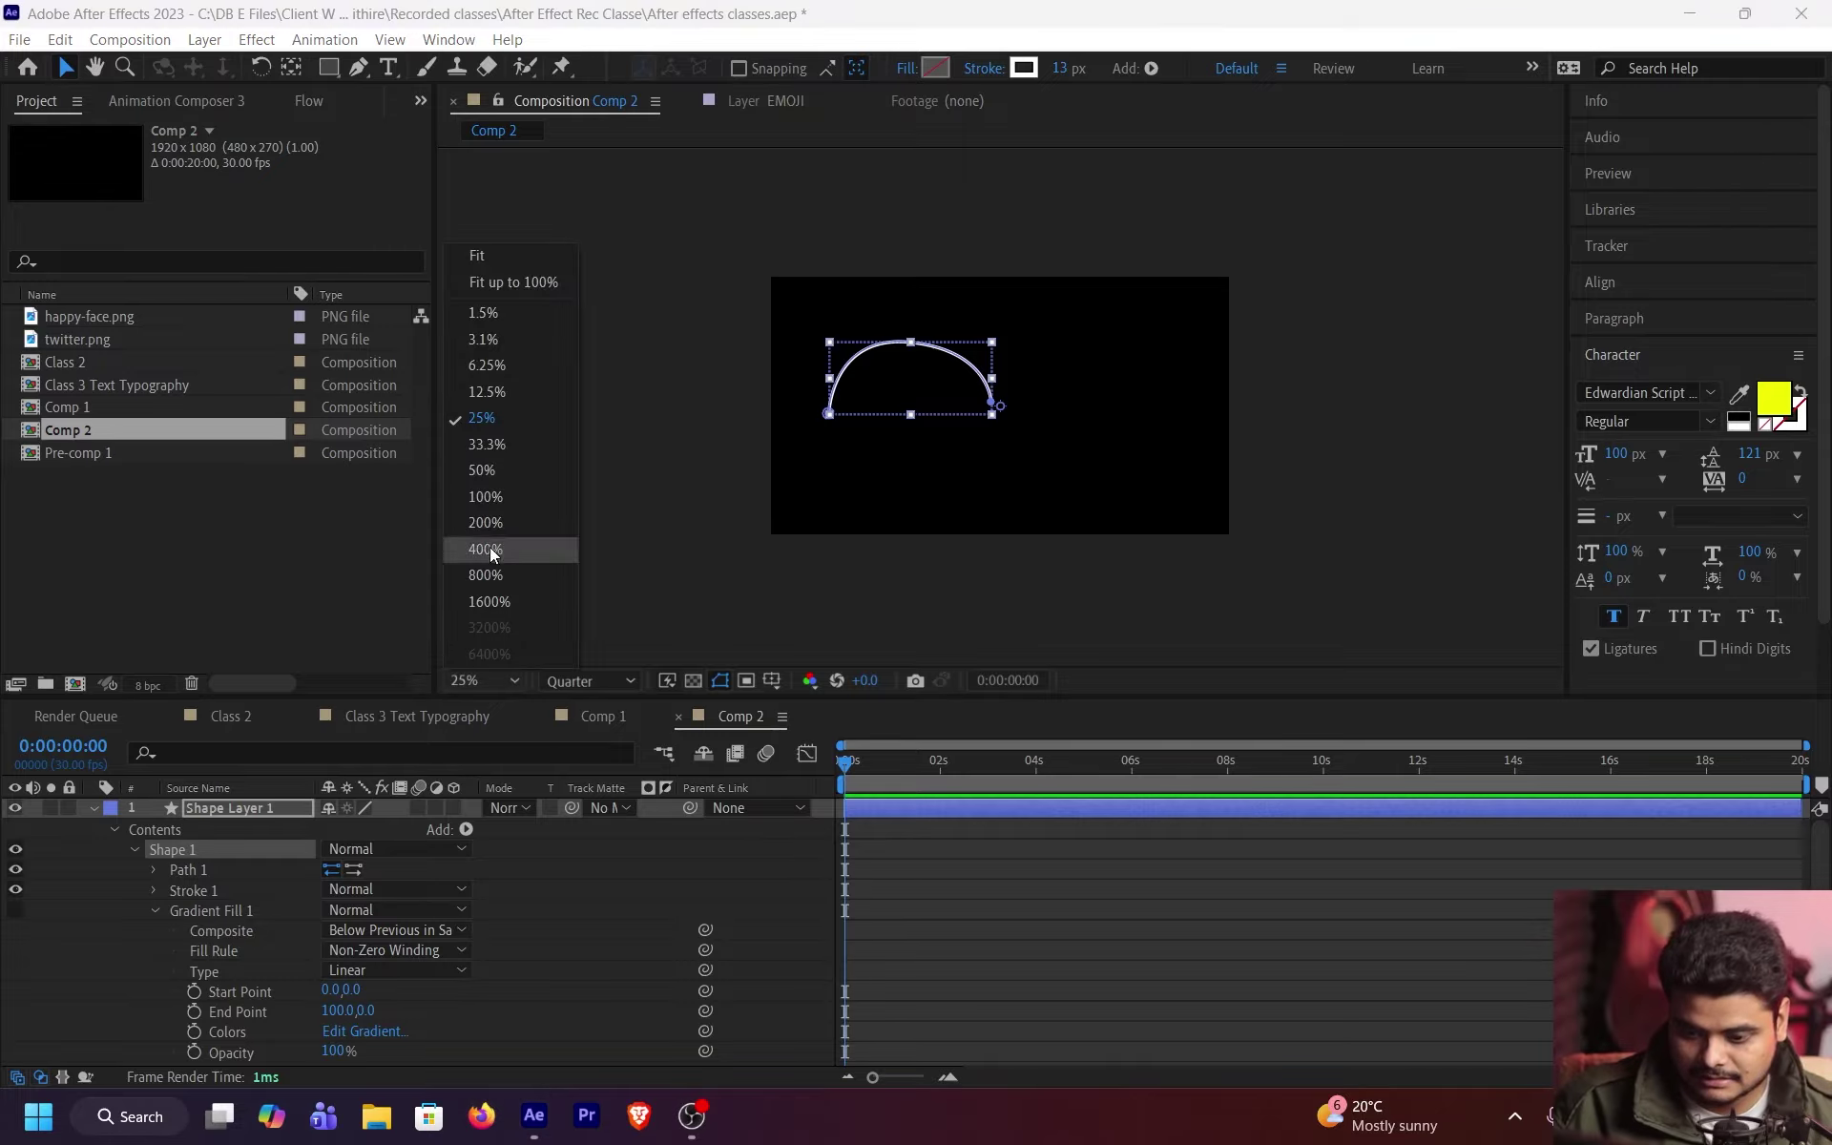
click(509, 274)
click(1149, 68)
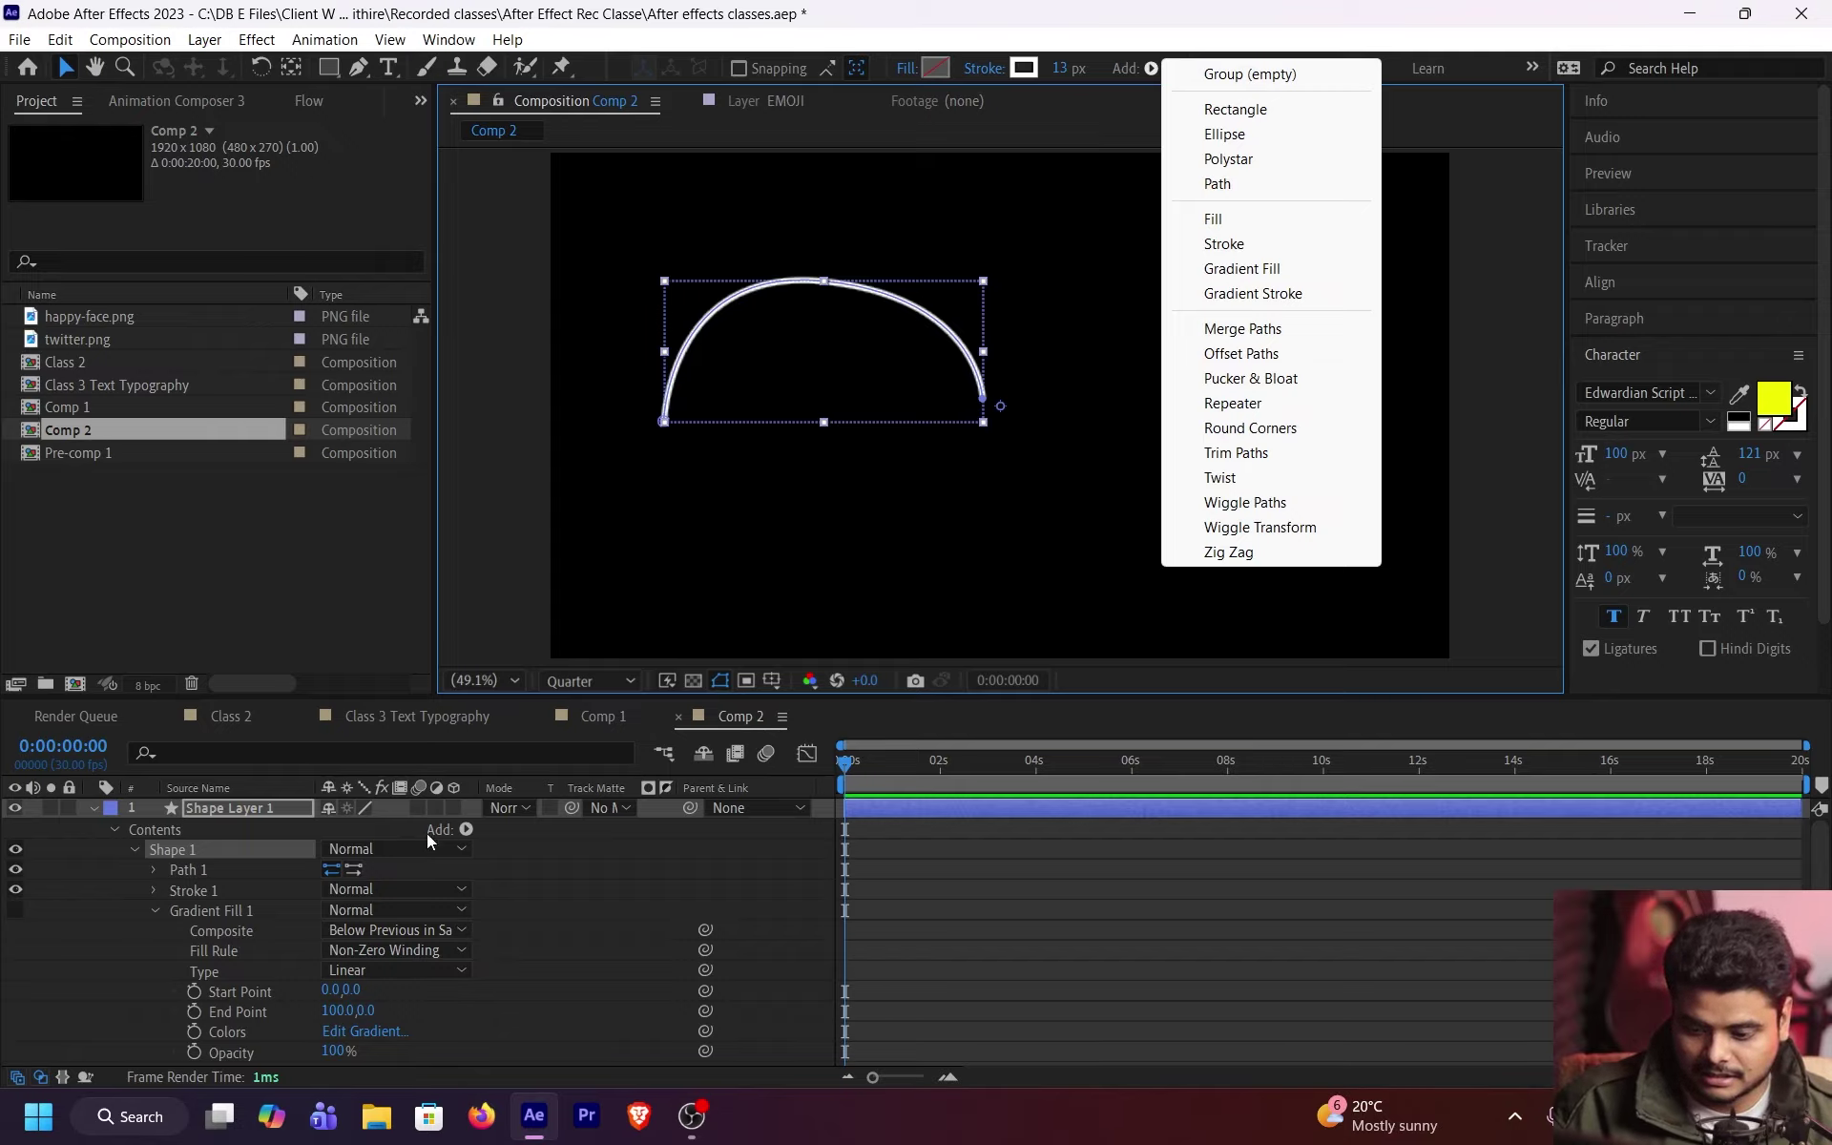
click(211, 832)
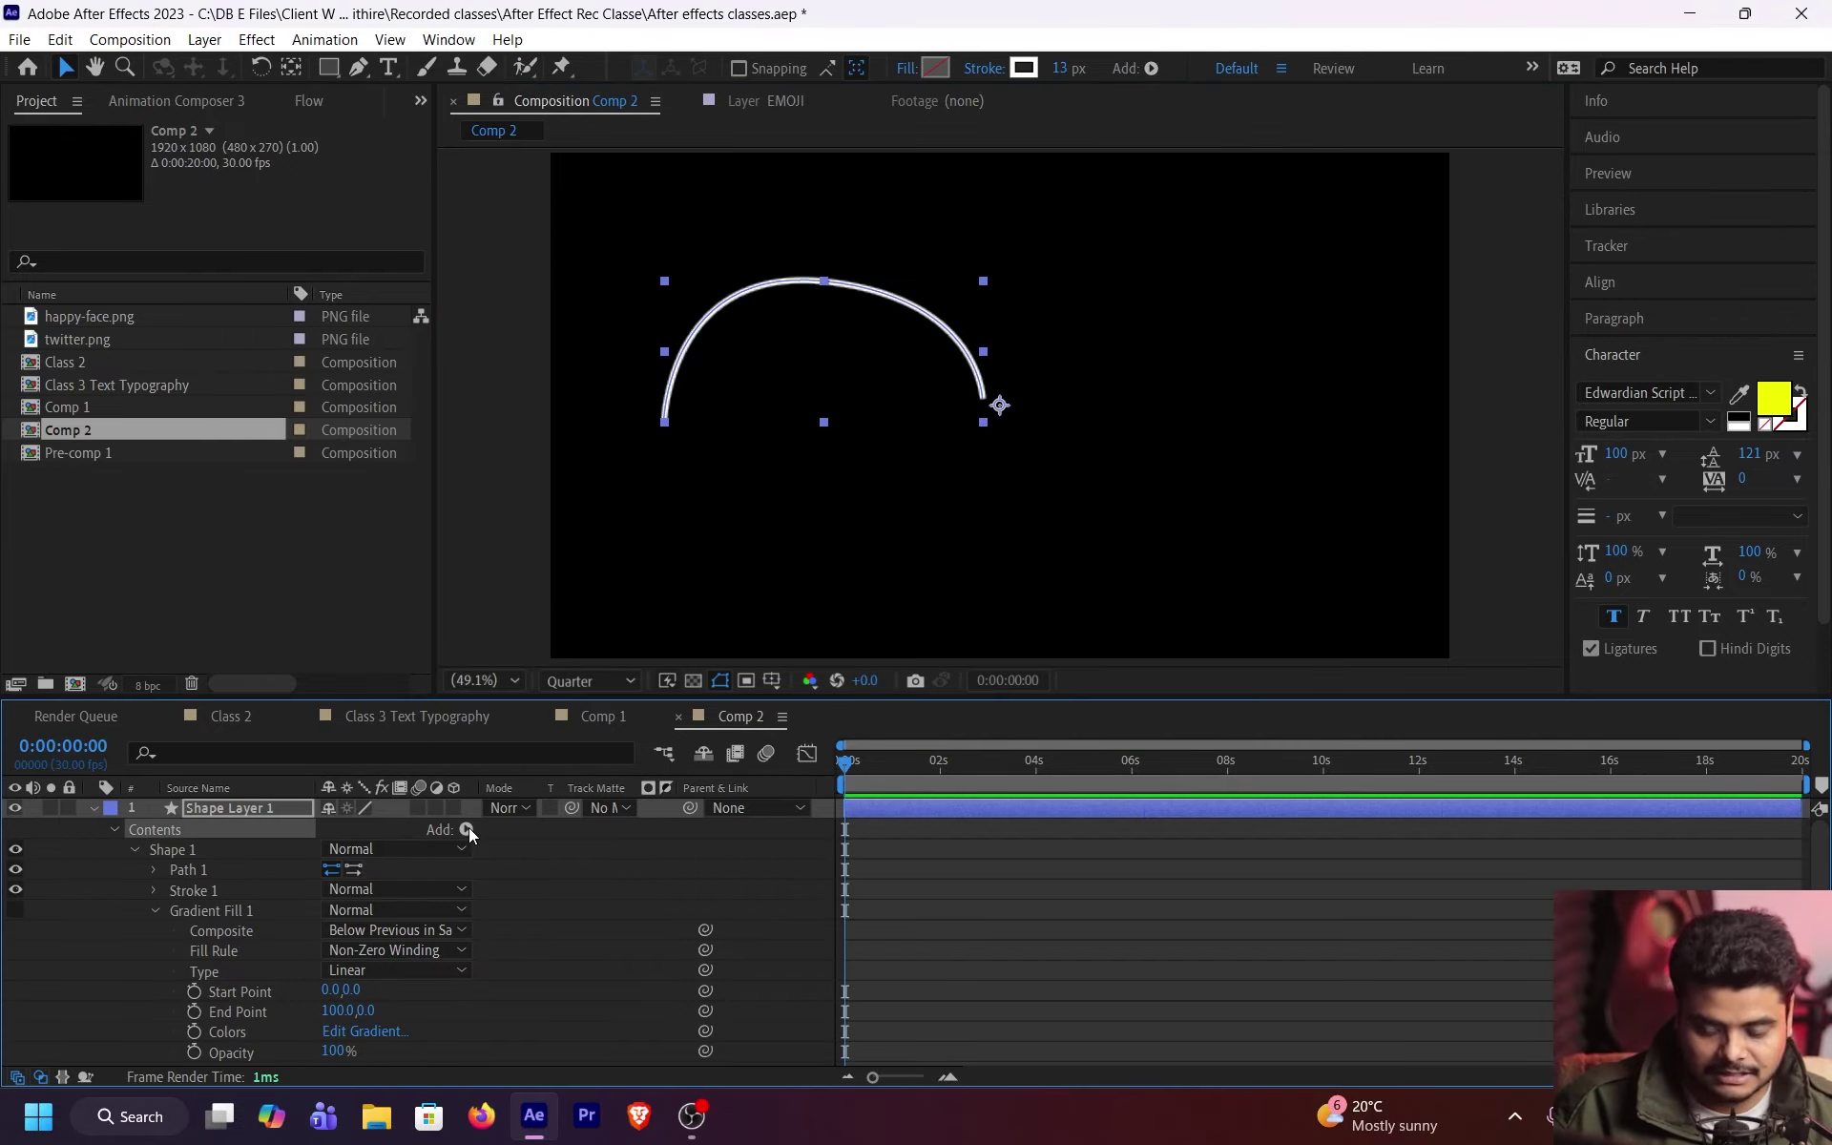
click(822, 288)
mouse_move(815, 283)
mouse_down()
mouse_move(811, 297)
mouse_move(835, 281)
mouse_move(811, 281)
mouse_up()
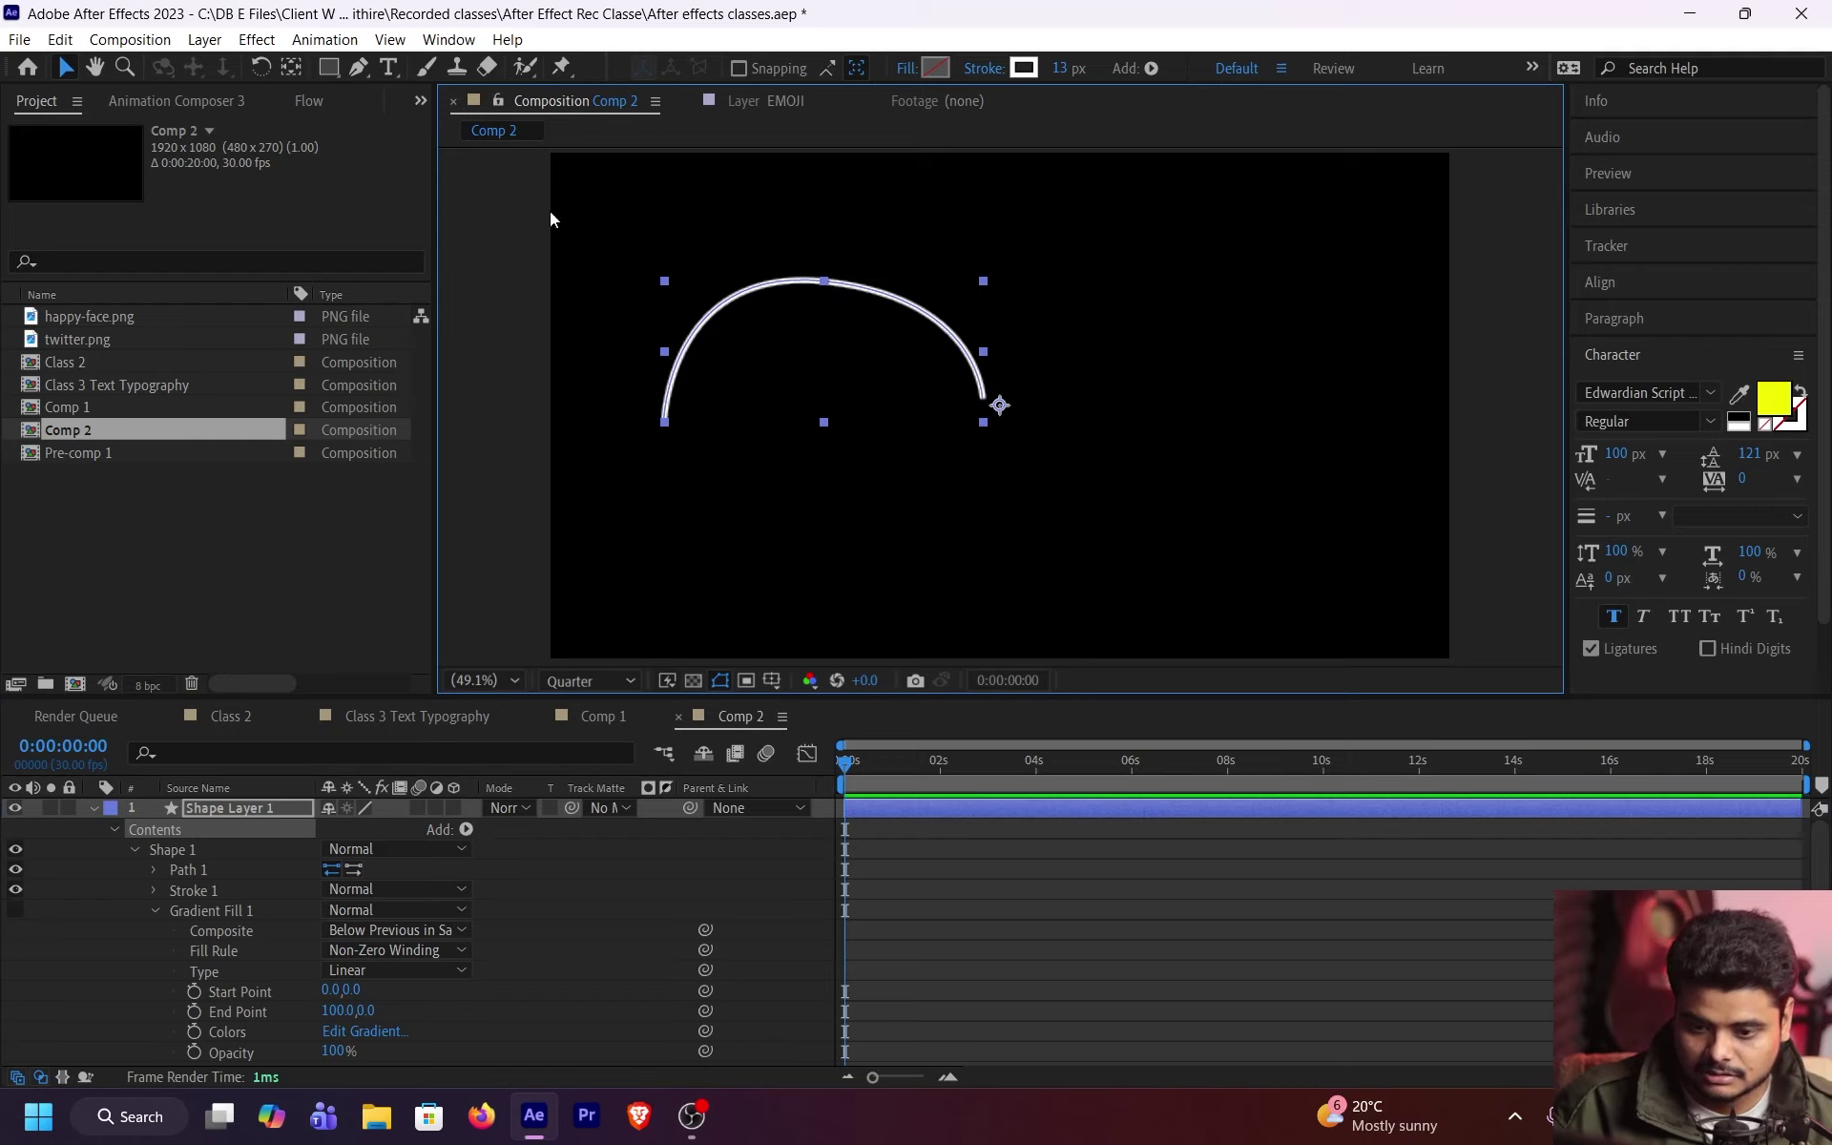
Step: Reshape the arch with the Pen tool by moving its start, middle and end points into a smaller, flatter curve
click(362, 73)
drag(678, 425, 627, 409)
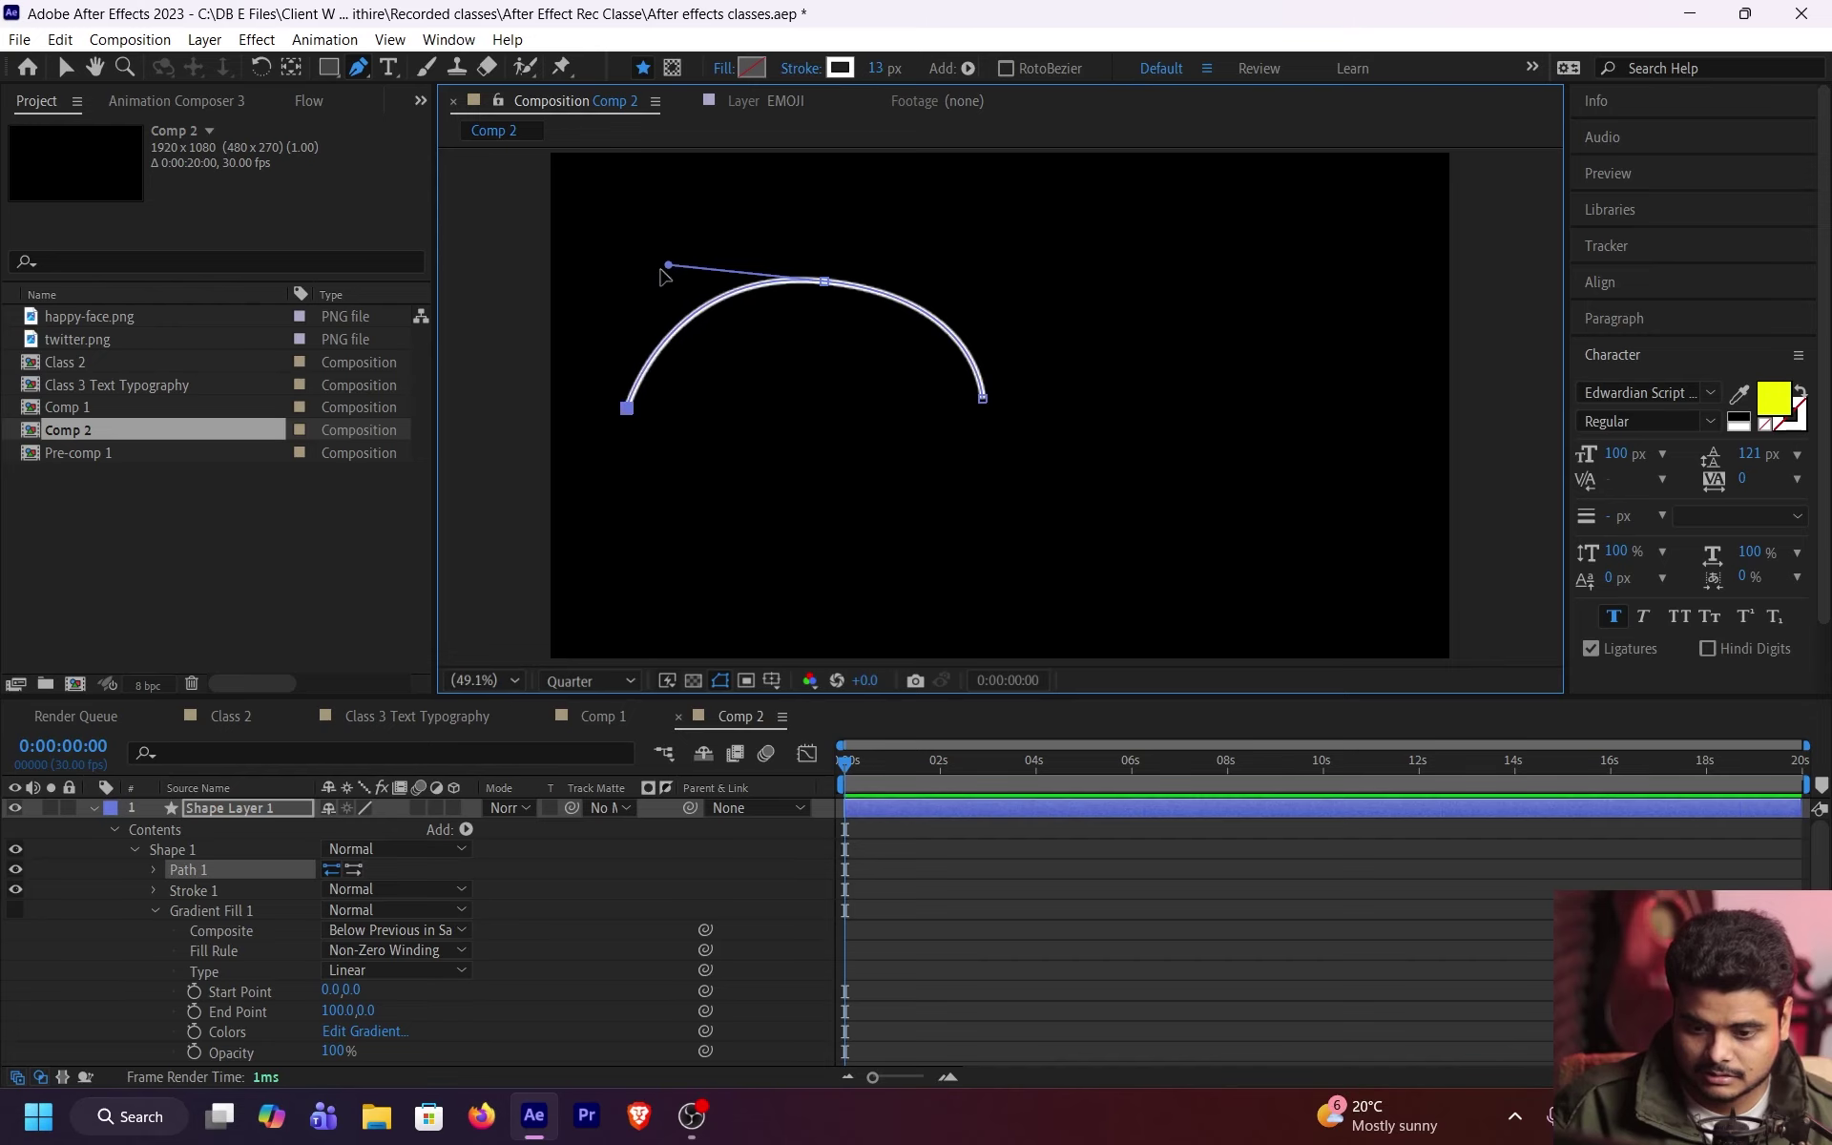
drag(670, 272, 765, 305)
click(824, 285)
key(ctrl+z)
drag(981, 397, 877, 351)
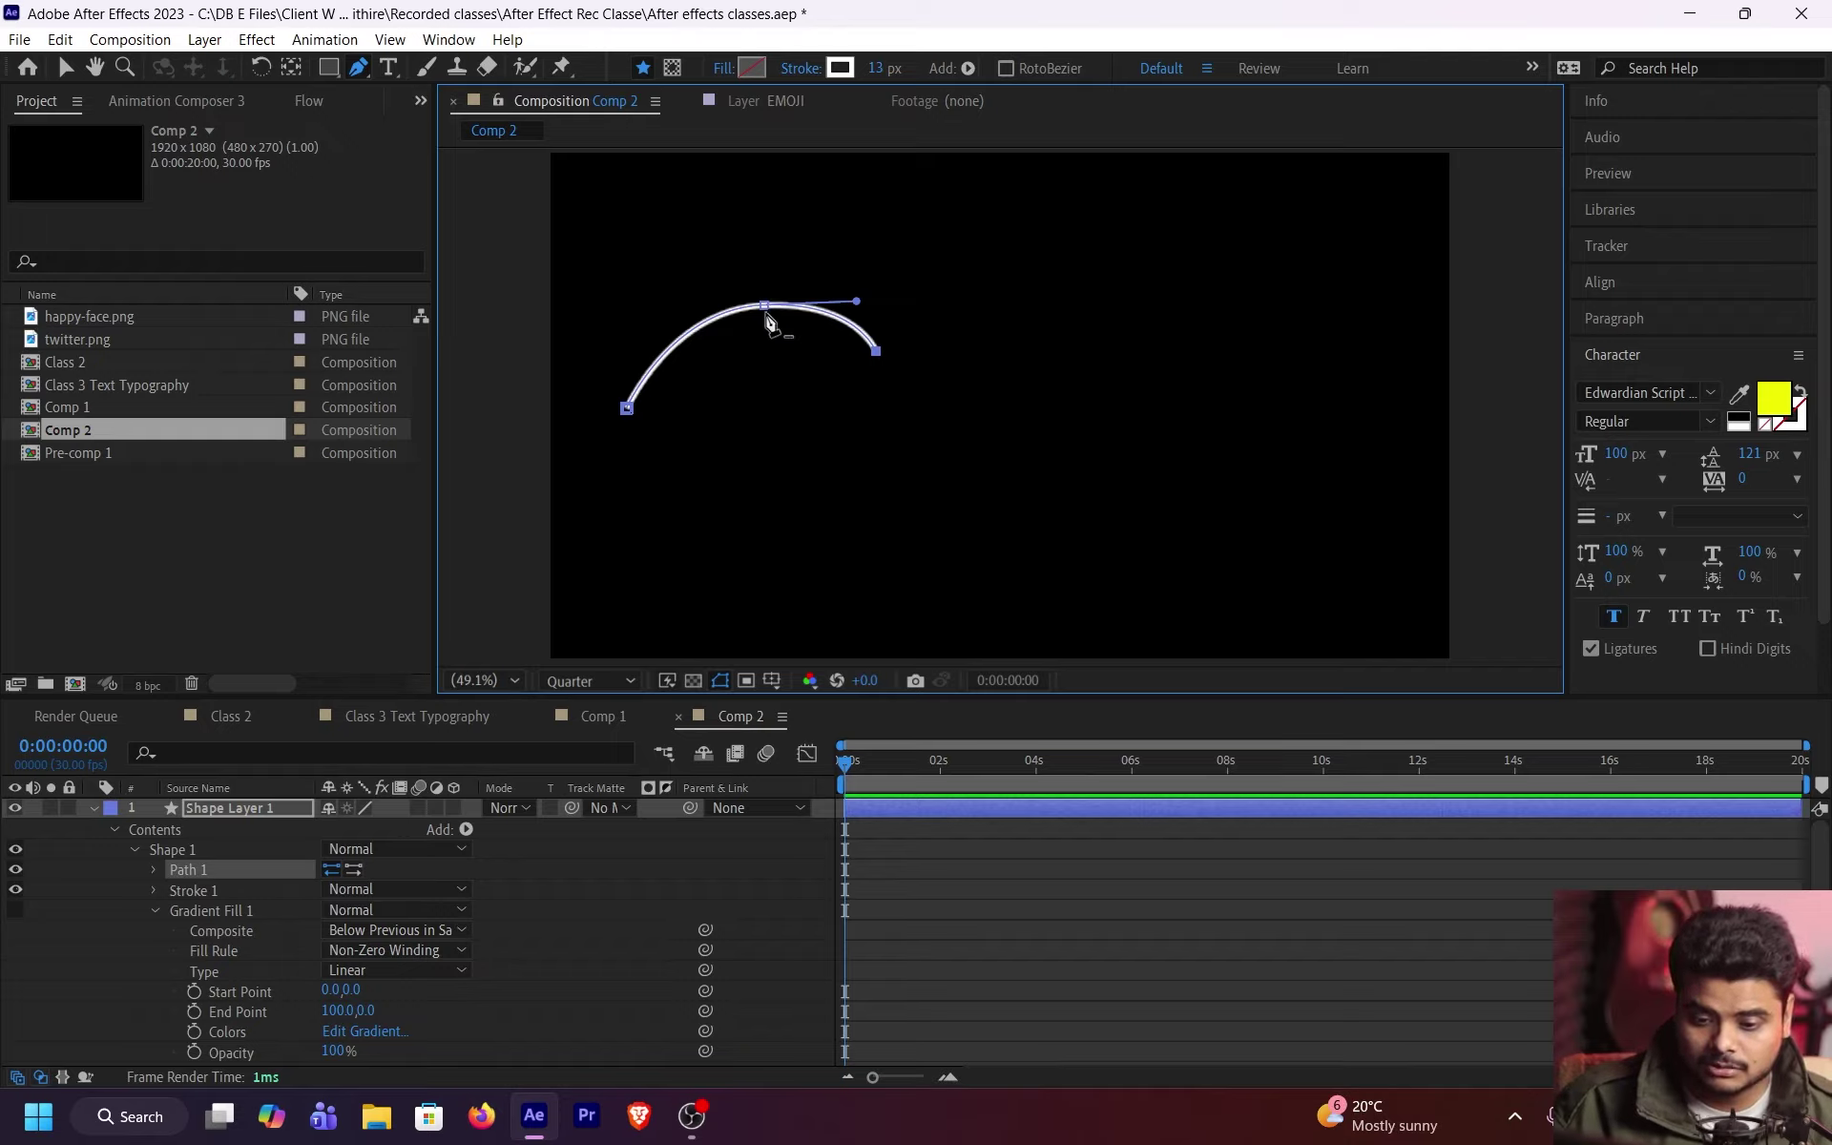
Step: Try deleting, adding and pulling up points on the curved path, undoing each change
click(770, 318)
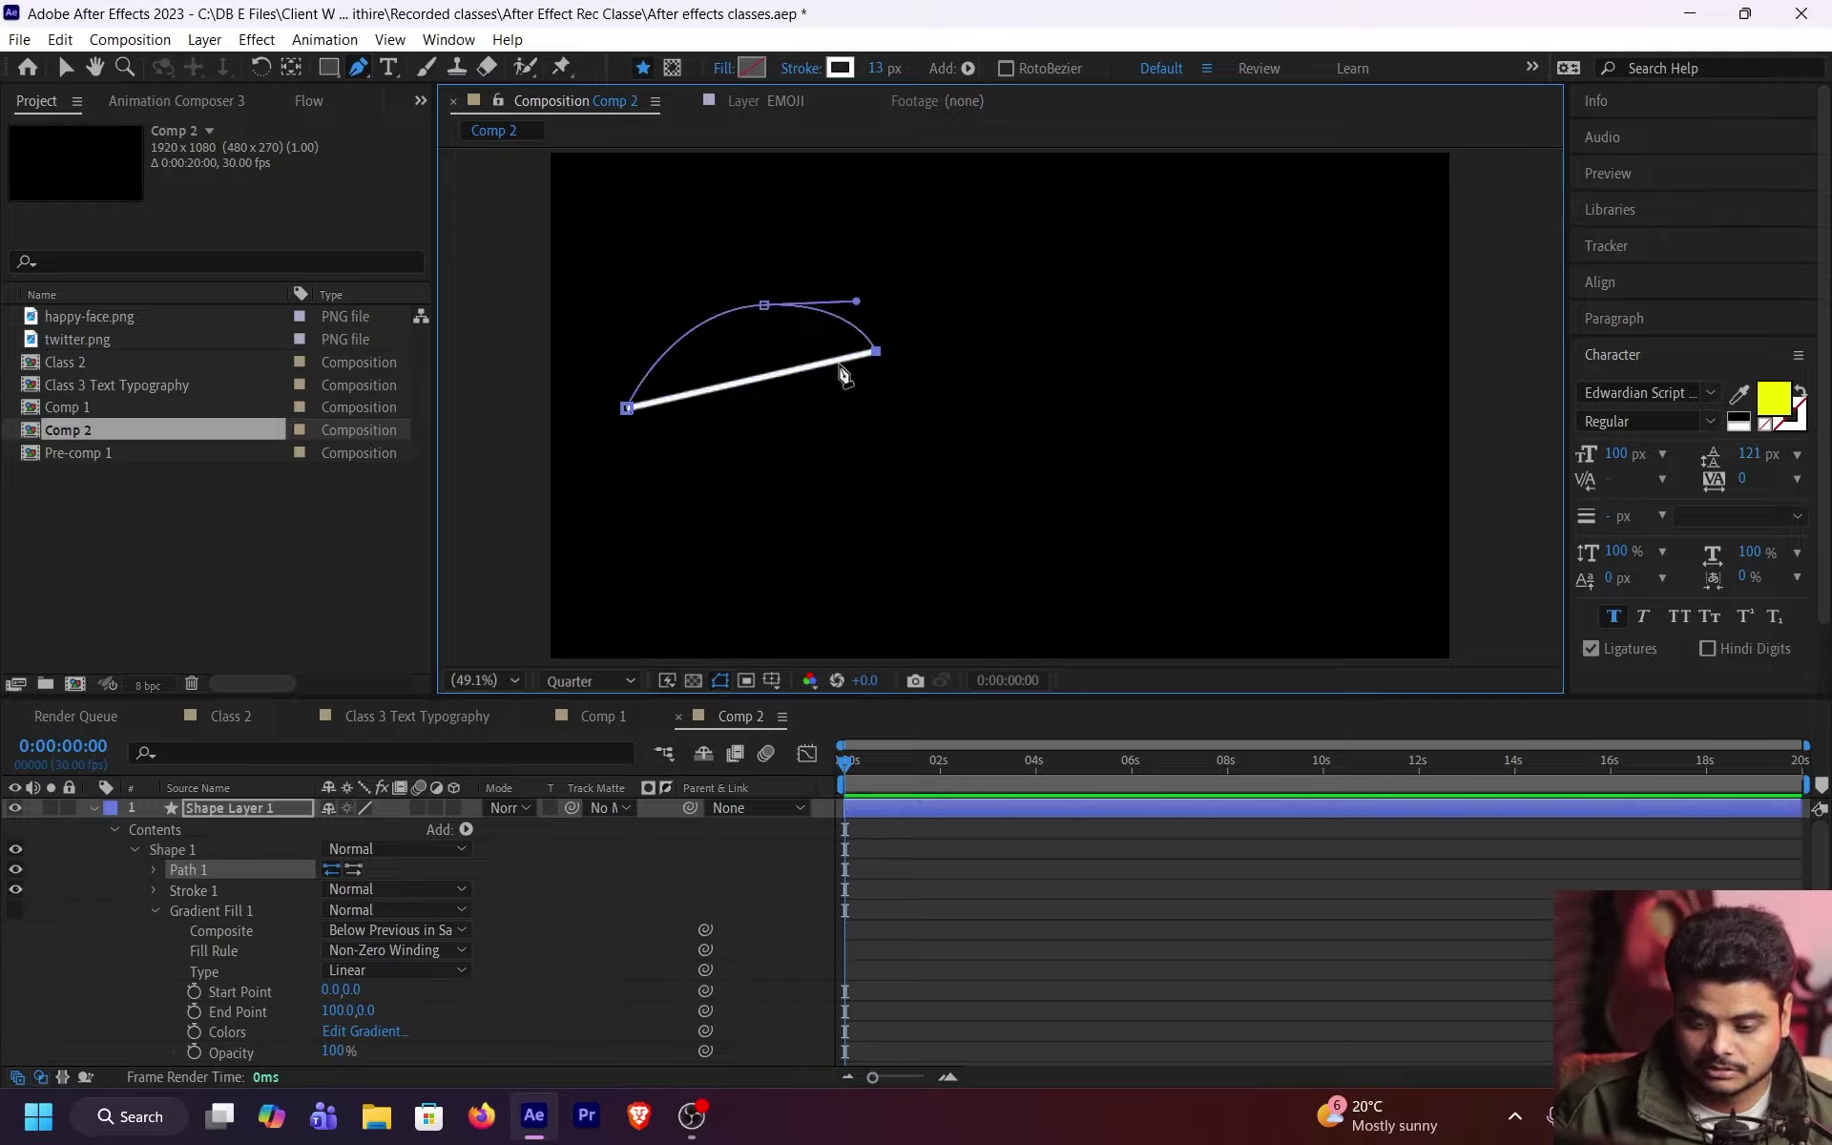
click(688, 335)
drag(688, 335, 656, 291)
key(ctrl+z)
key(ctrl+z)
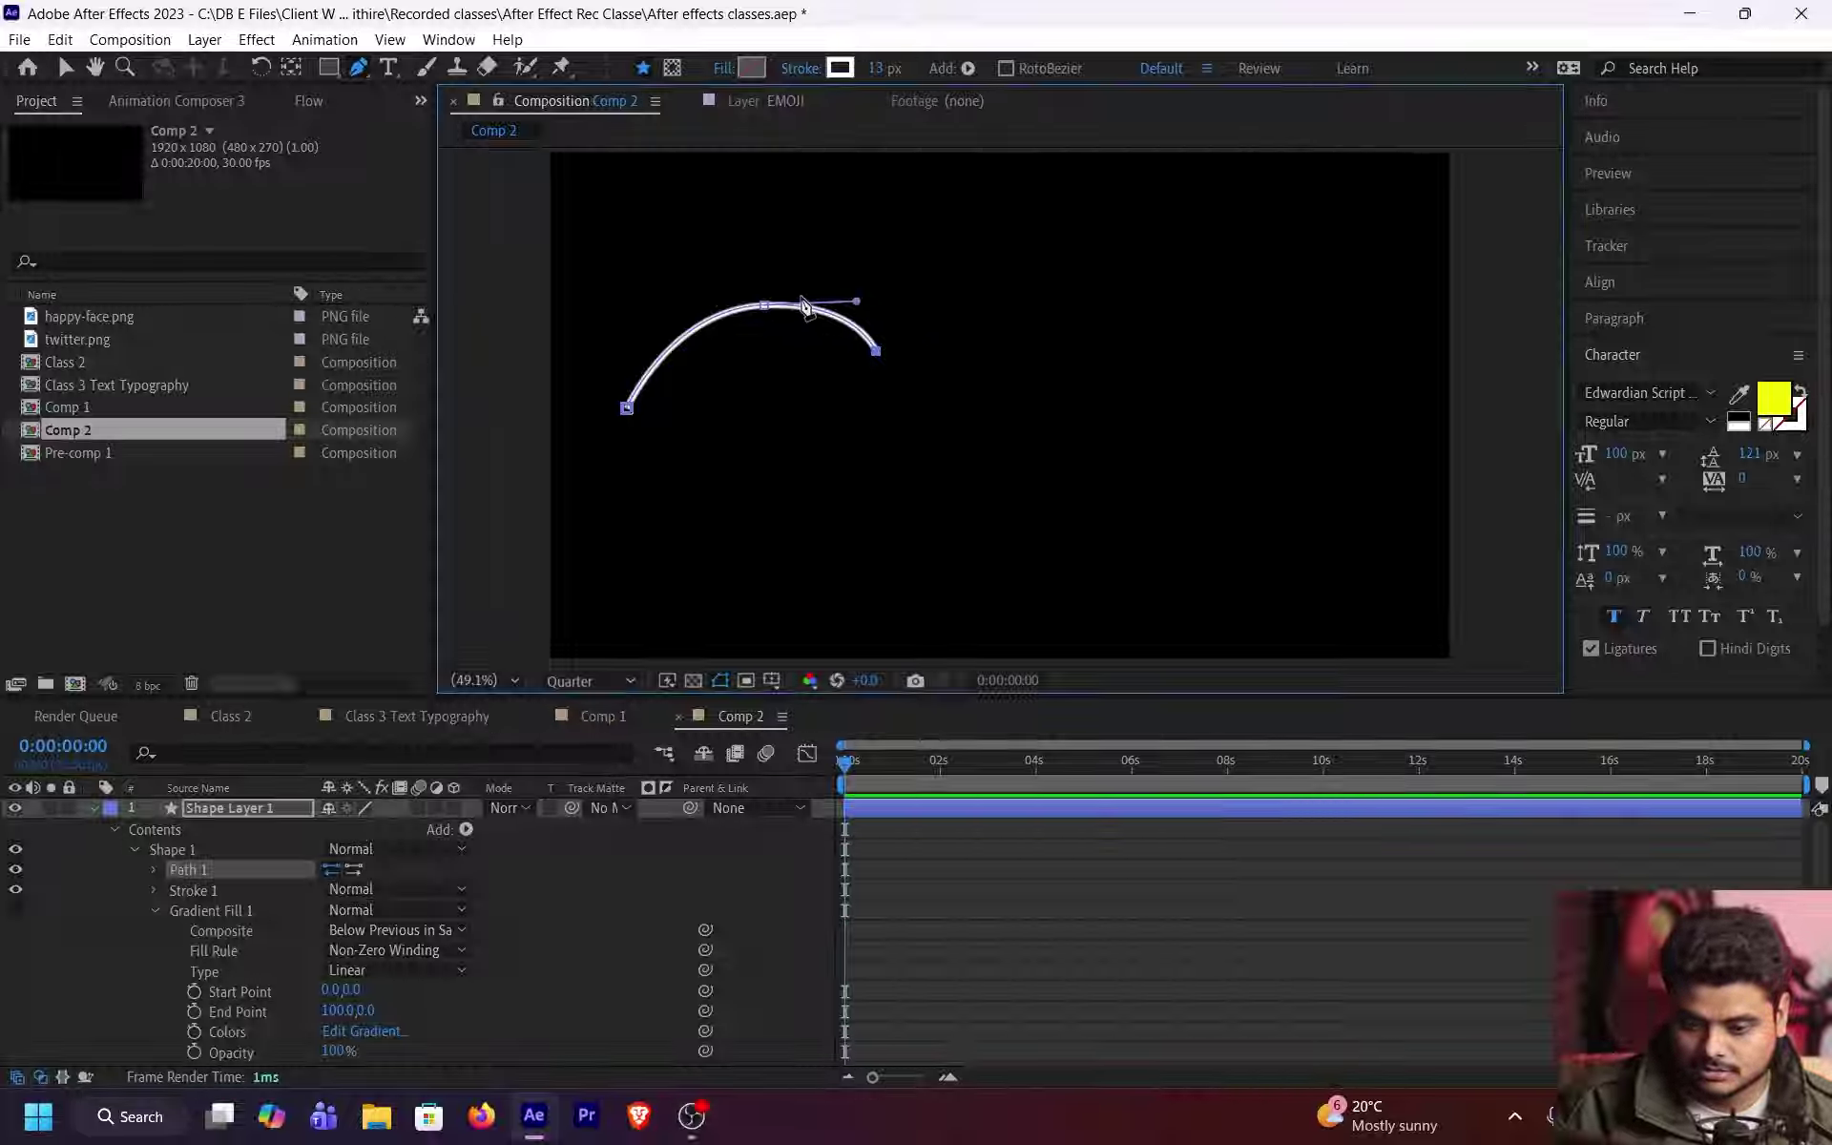
drag(764, 306, 750, 199)
key(ctrl+z)
key(ctrl+z)
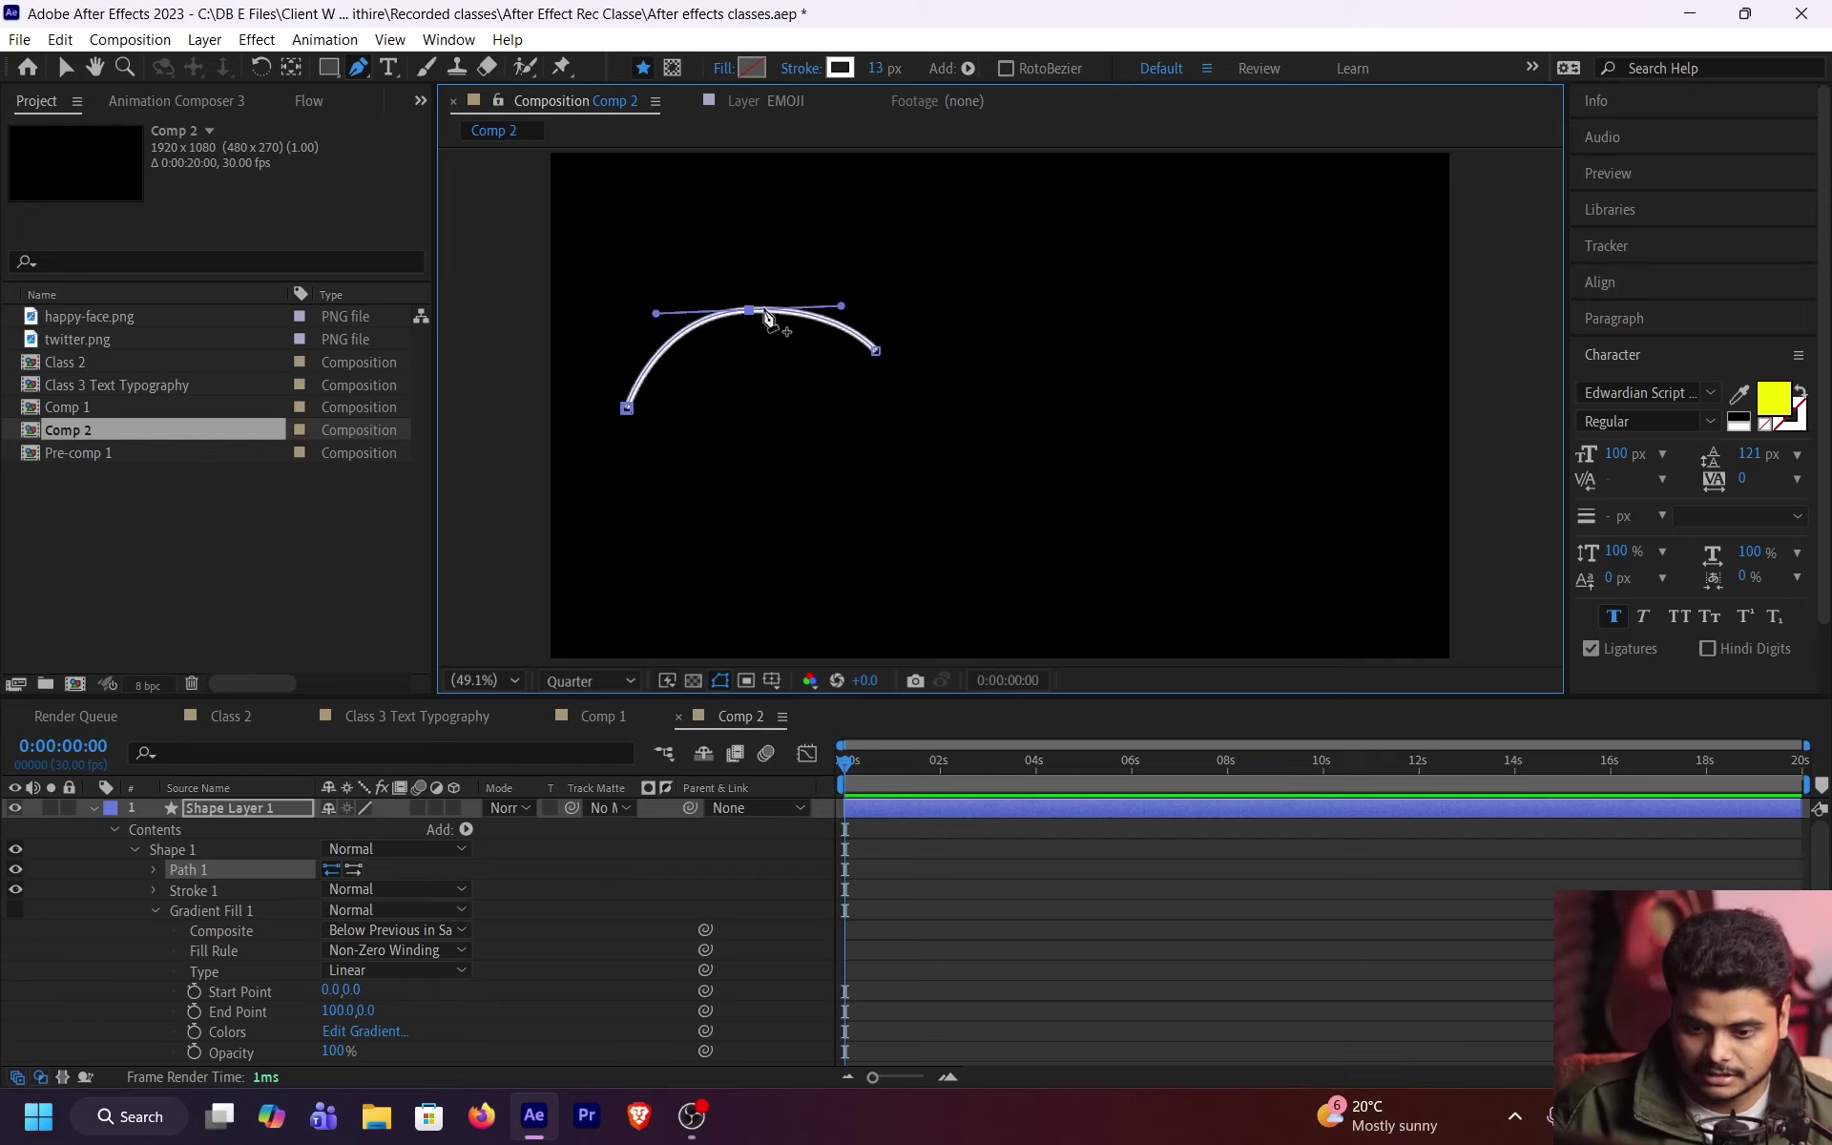
Step: Nudge the curve's middle point slightly towards its start and save the project
drag(749, 310, 744, 308)
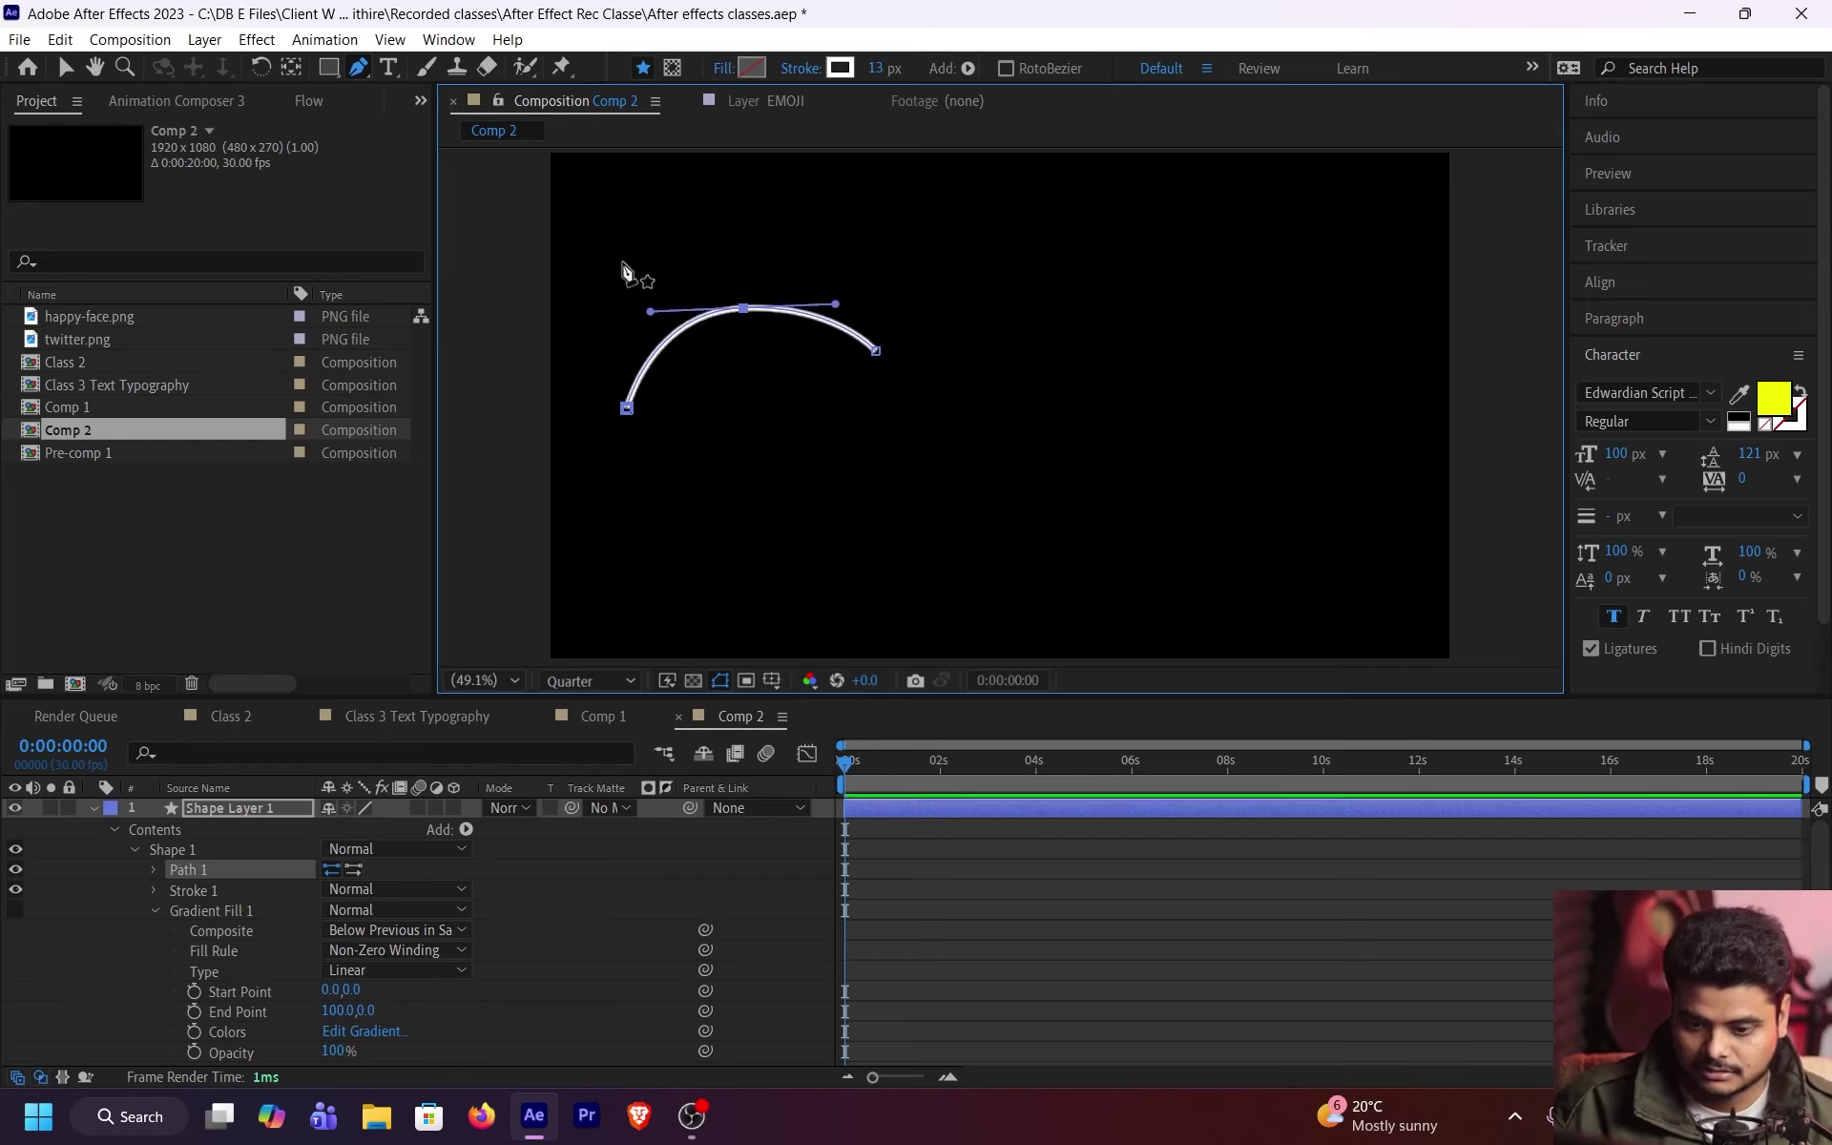
click(65, 67)
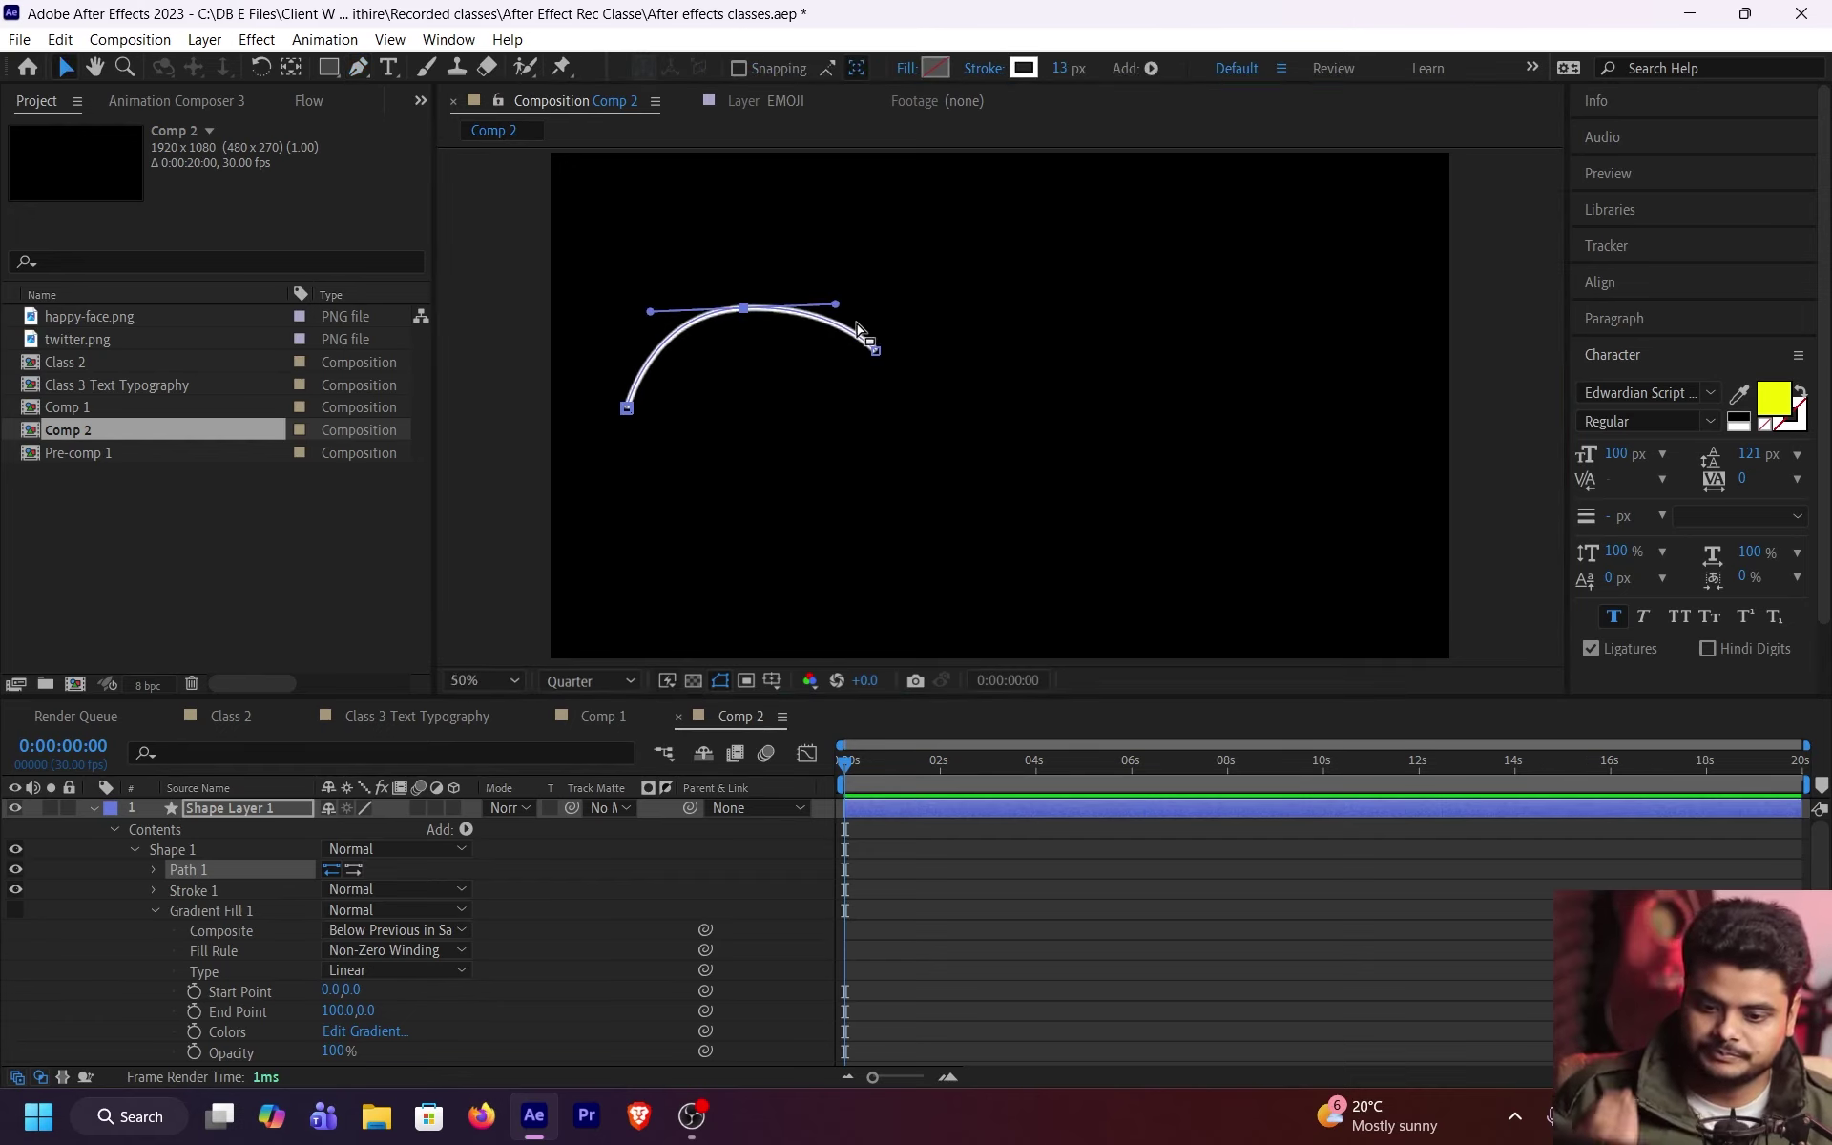
scroll(809, 318, up, 3)
key(ctrl+s)
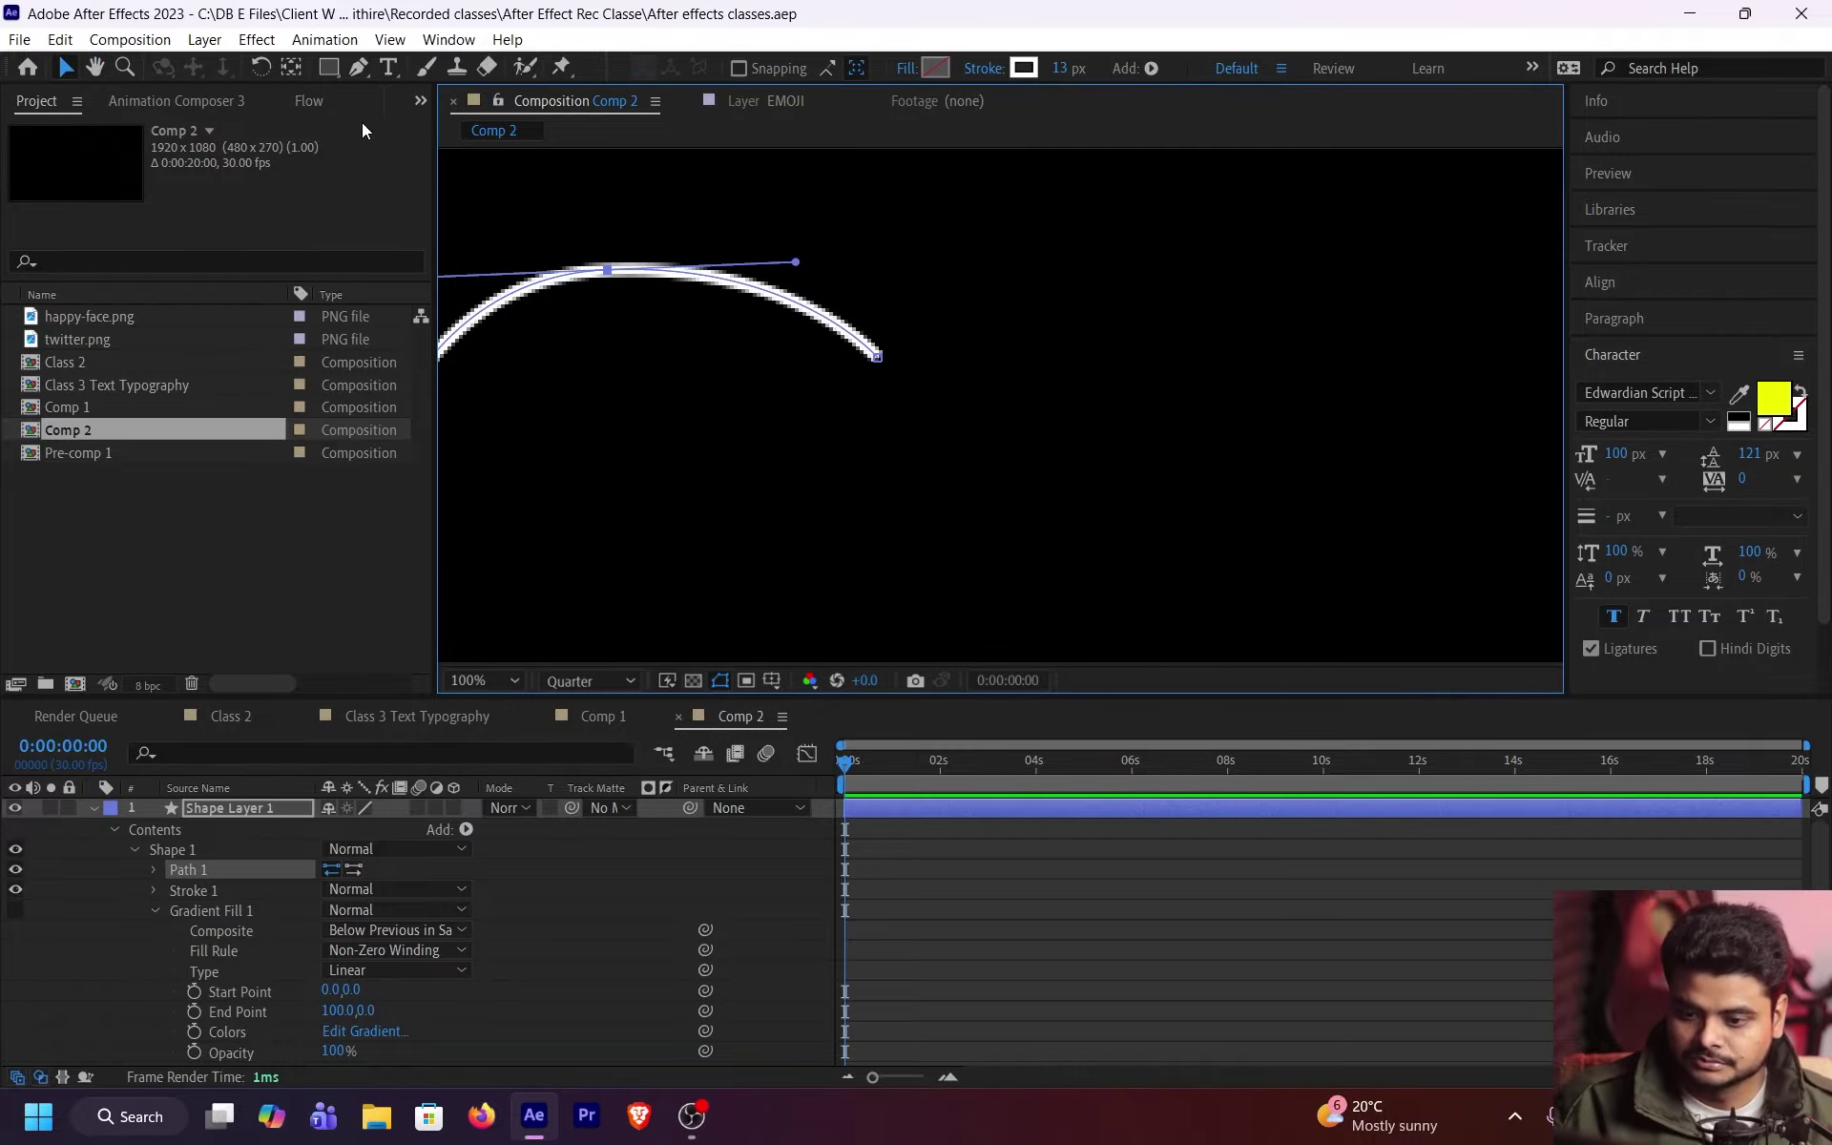
Step: Draw a pentagon with an outer radius of about 79 at the curve's end using the Polygon tool
drag(318, 73, 420, 150)
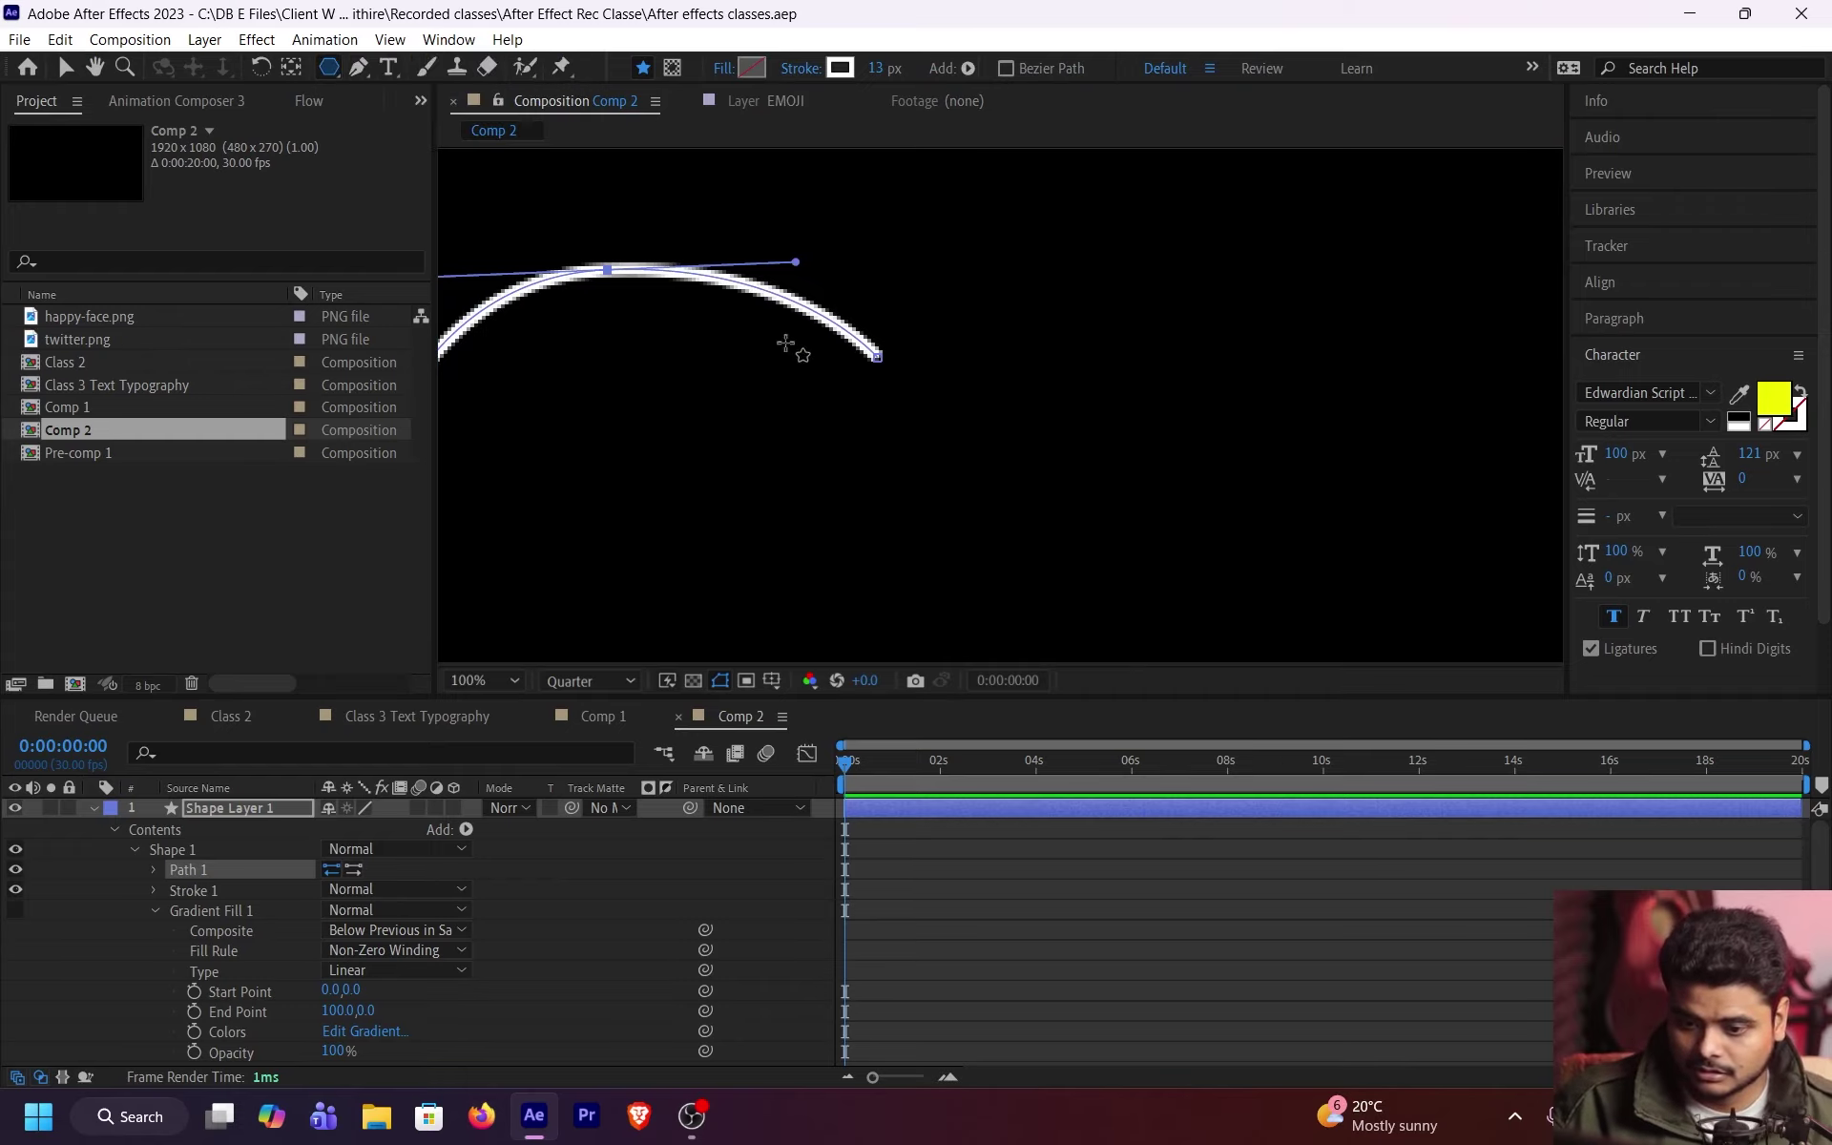
drag(933, 339, 1130, 467)
drag(988, 415, 987, 369)
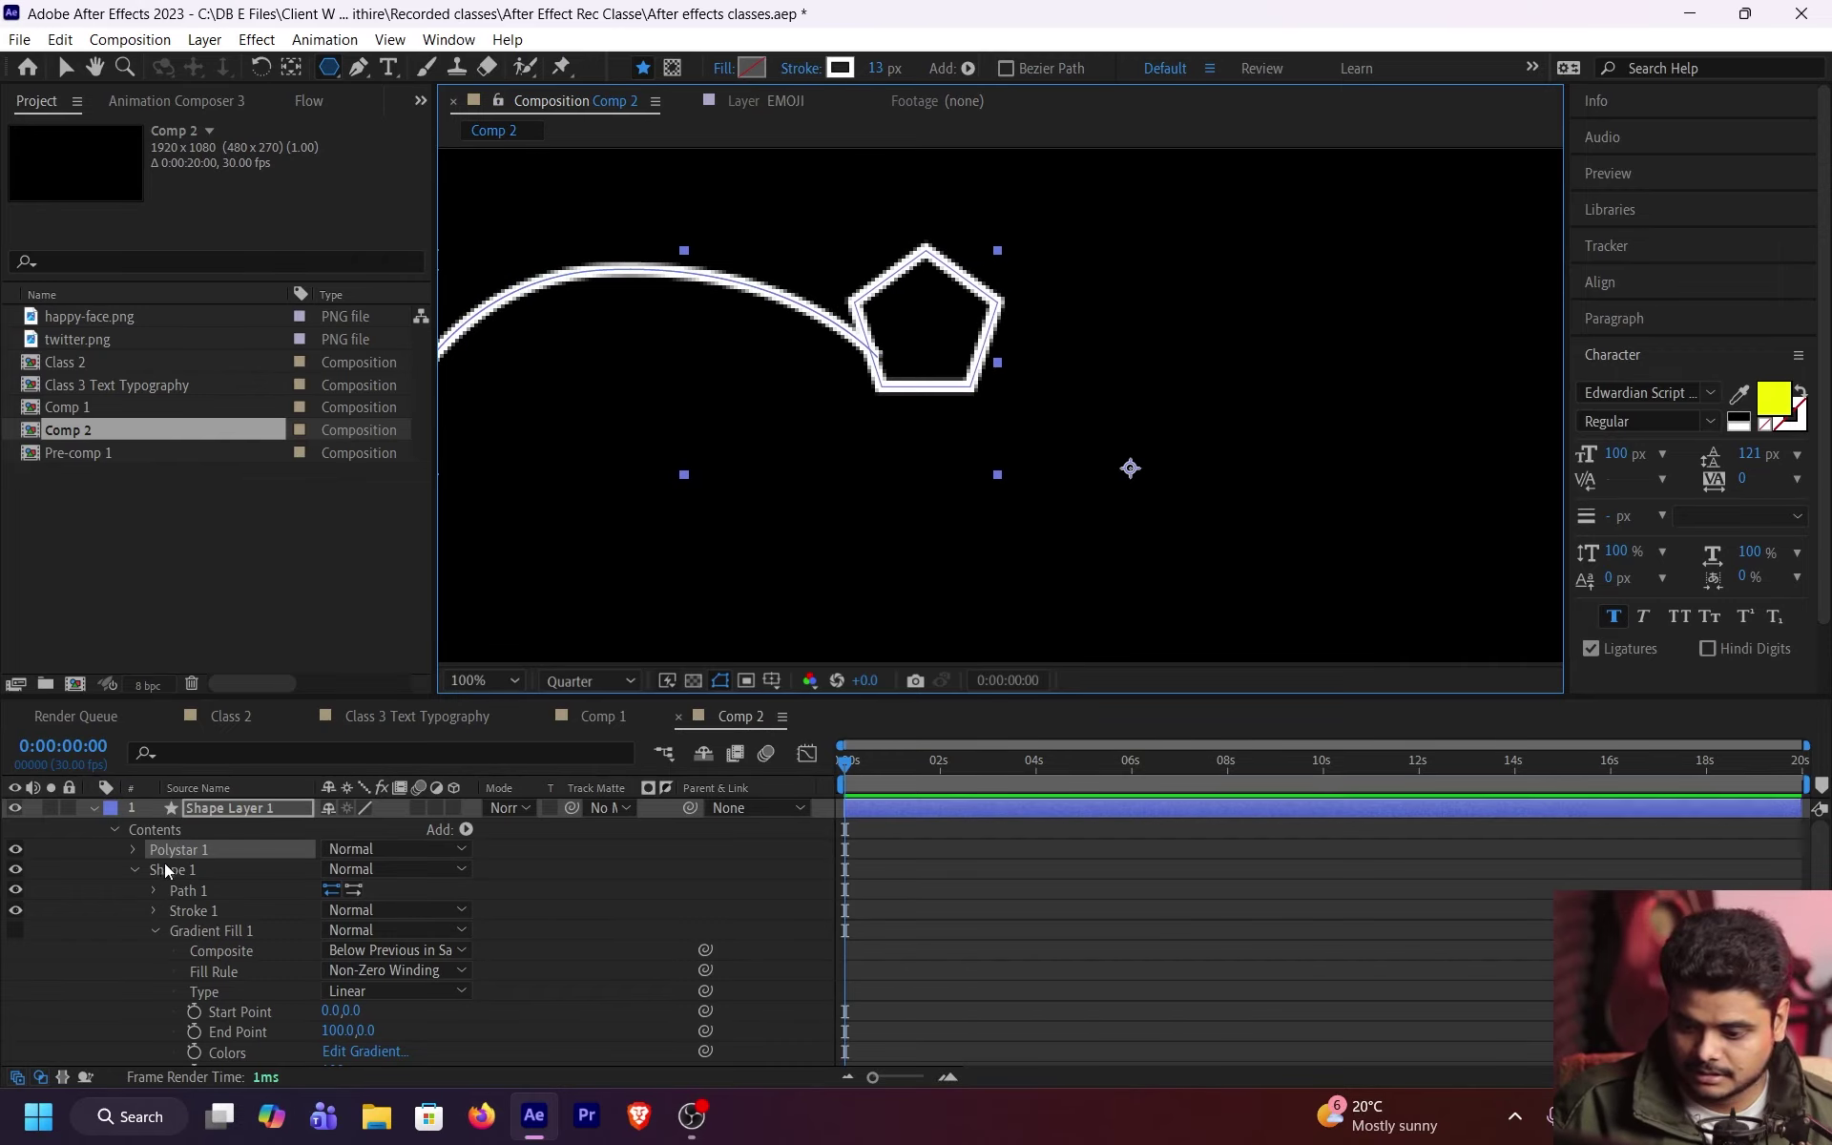
Step: Keep the polystar path's type as Polygon and set its Points to 3 to turn it into a triangle
click(353, 850)
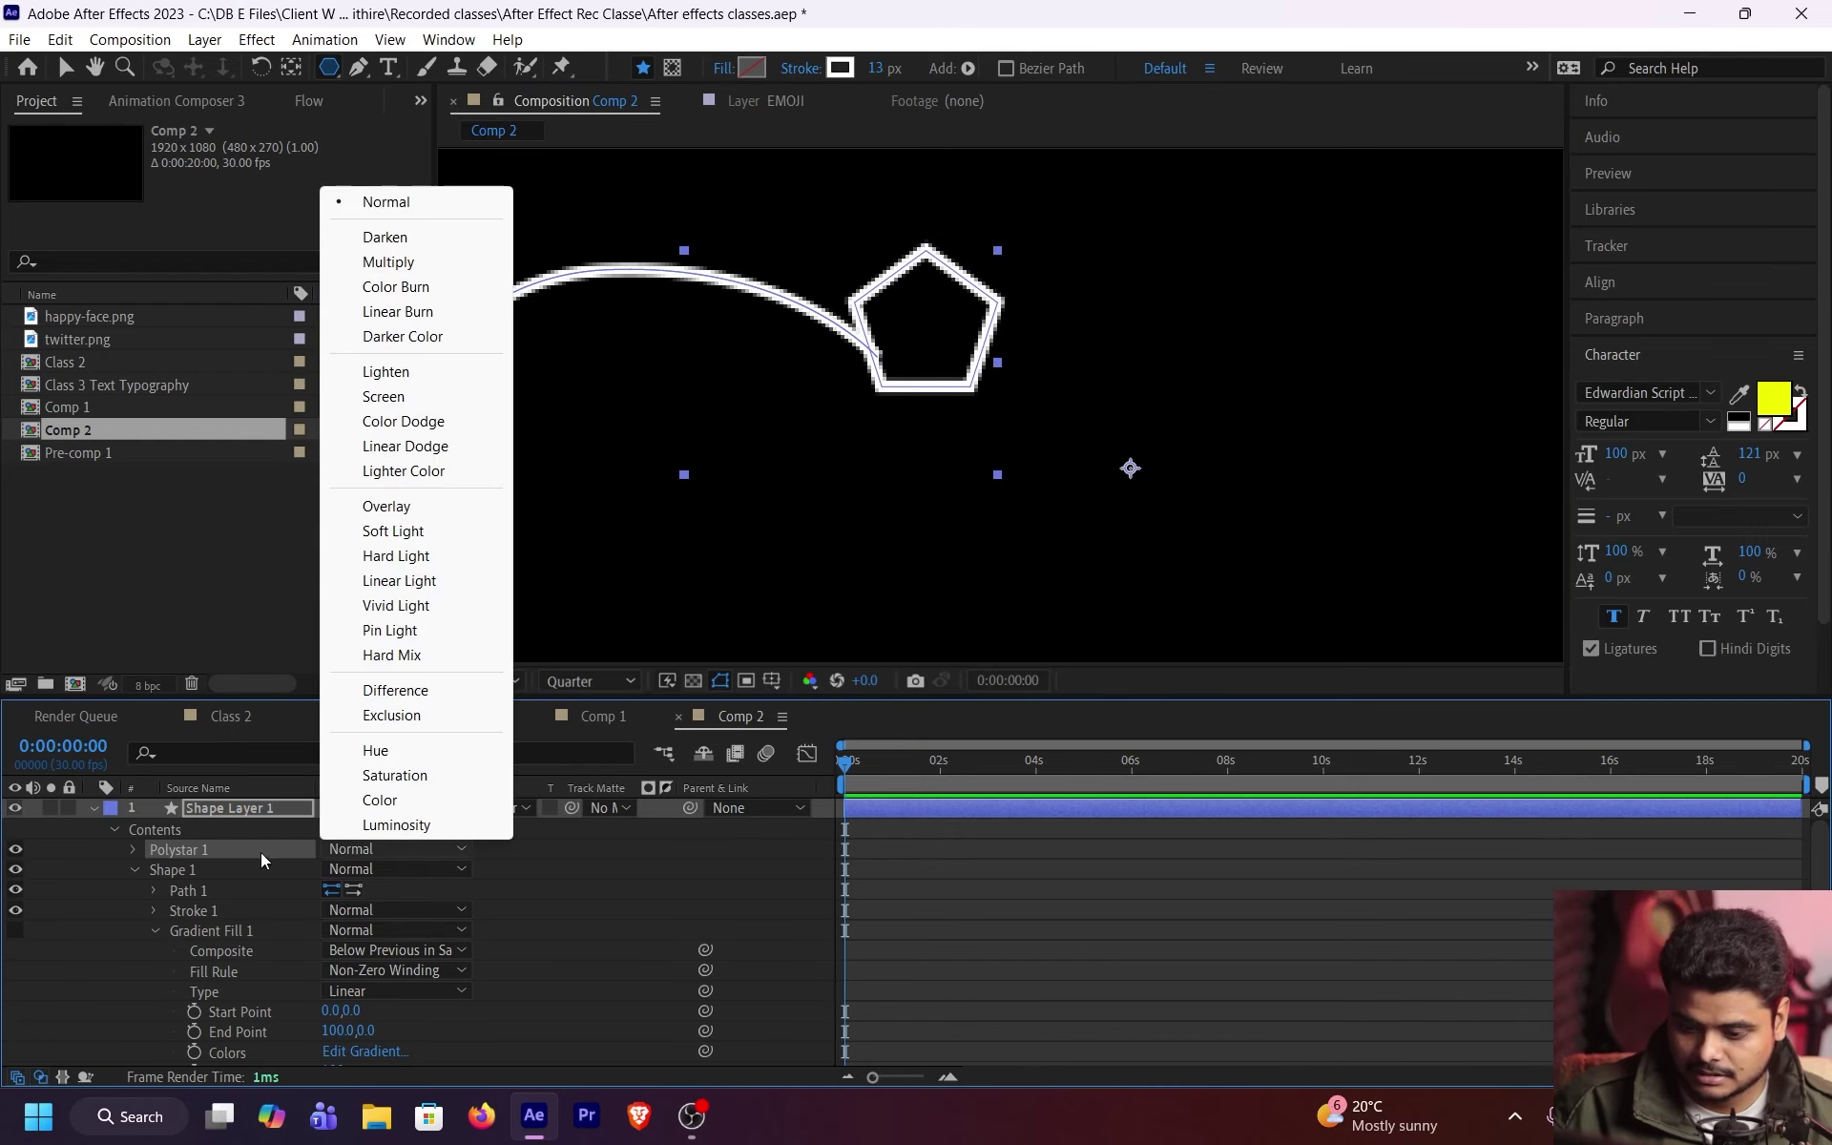
click(138, 848)
click(135, 849)
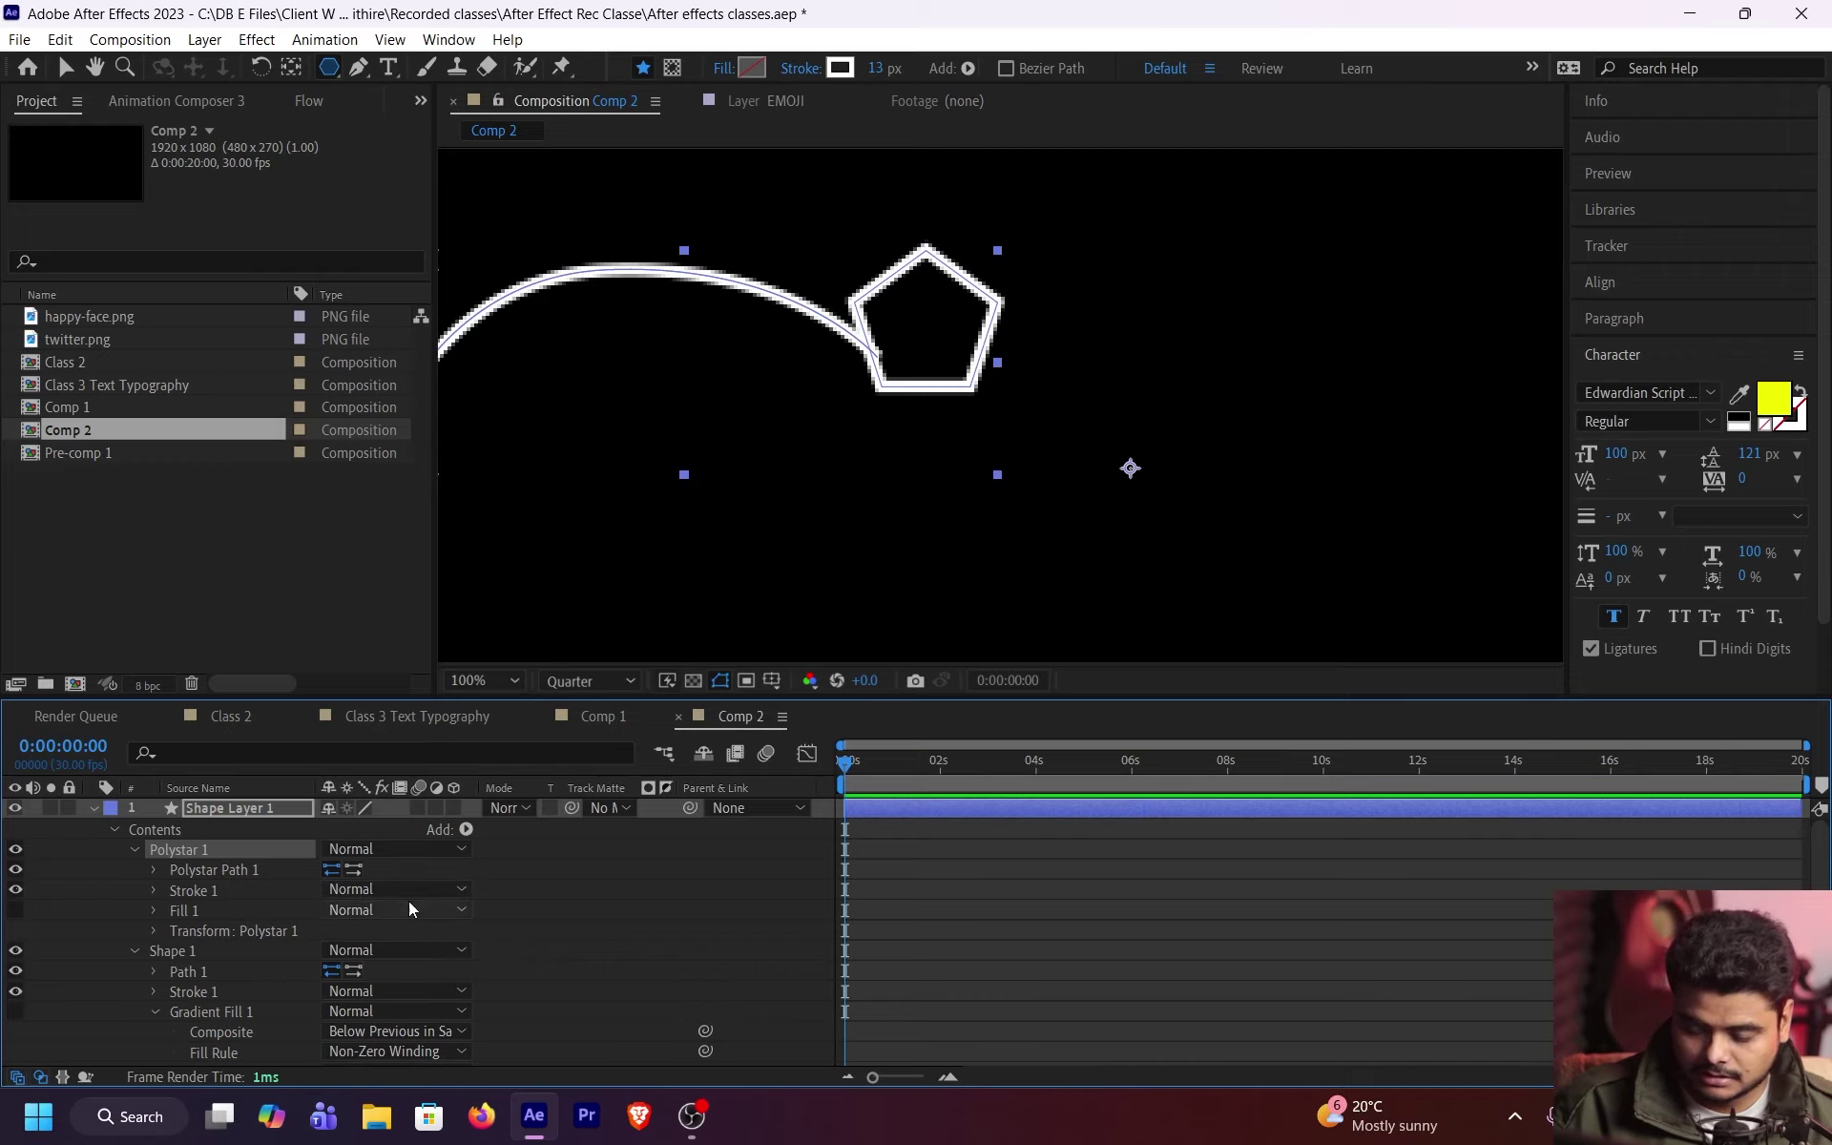
click(155, 871)
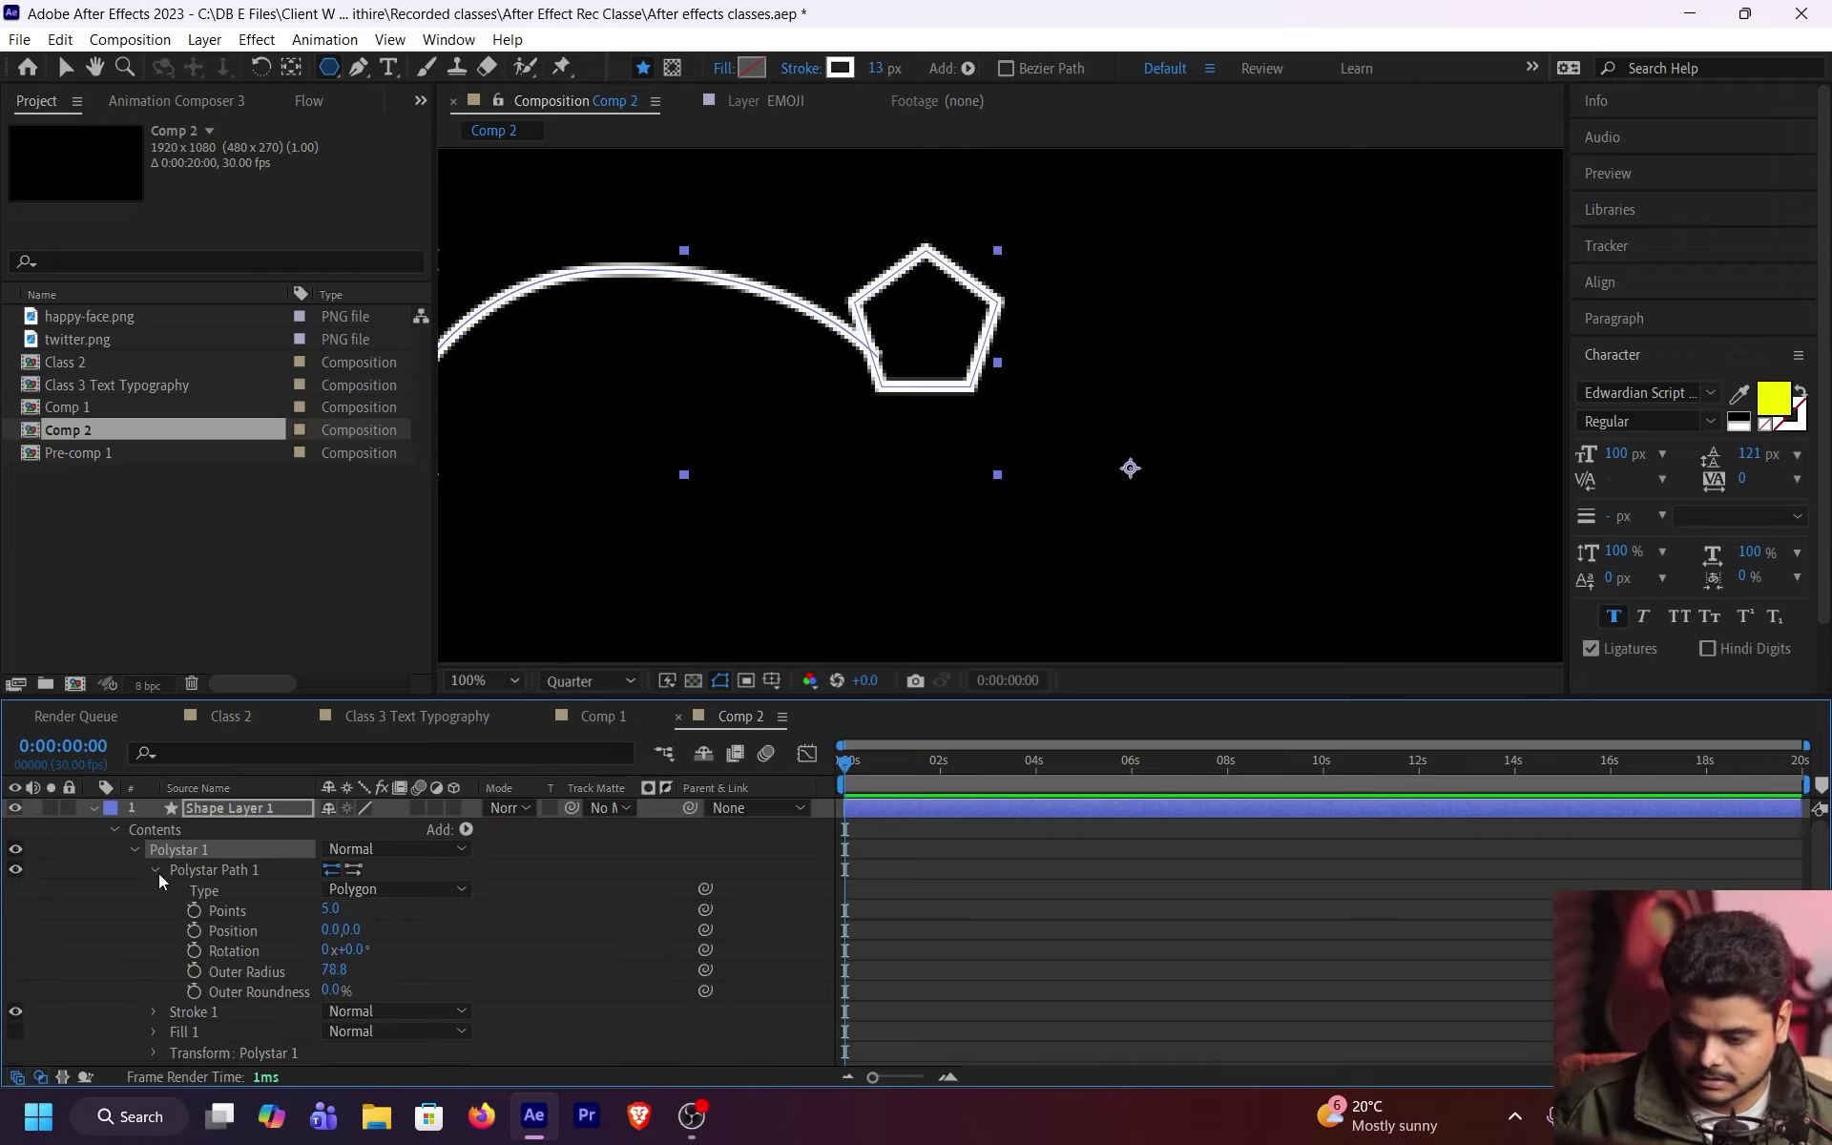
click(391, 889)
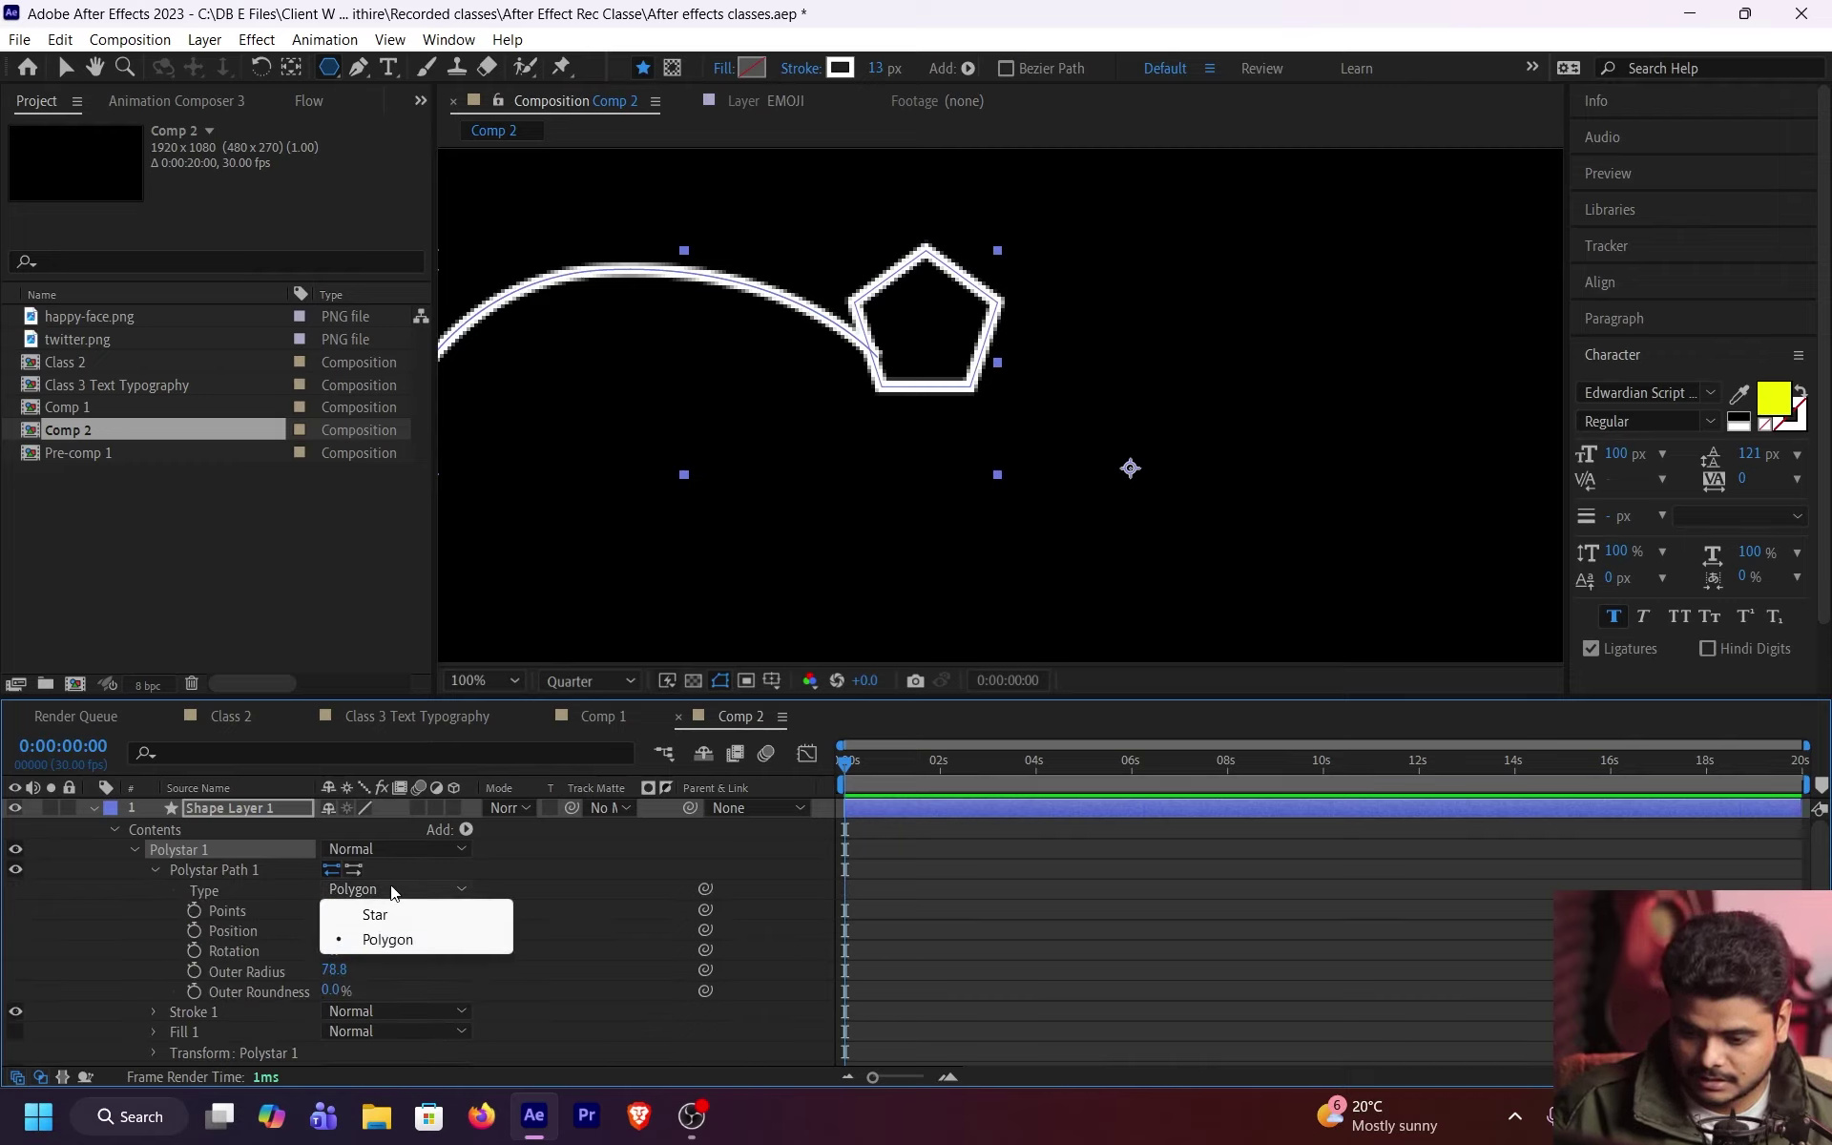
click(400, 940)
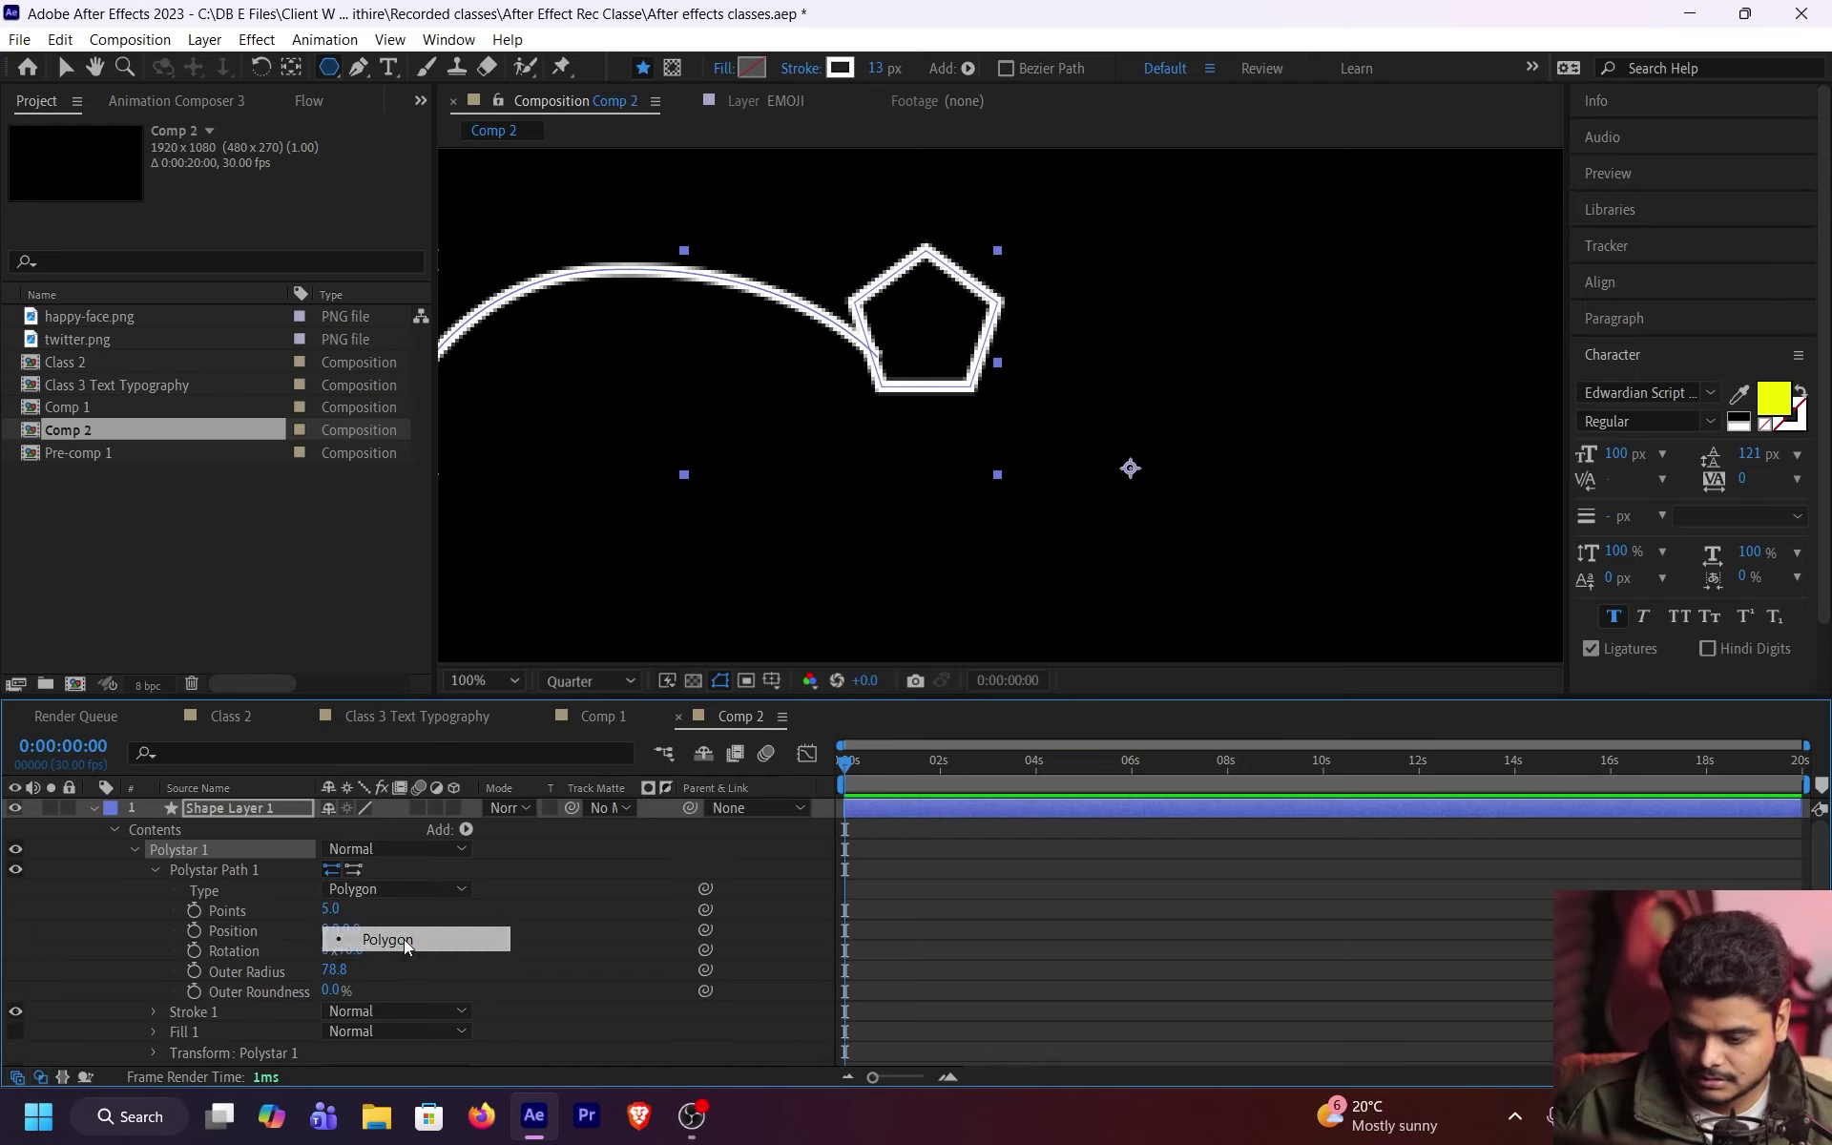
drag(304, 915, 222, 910)
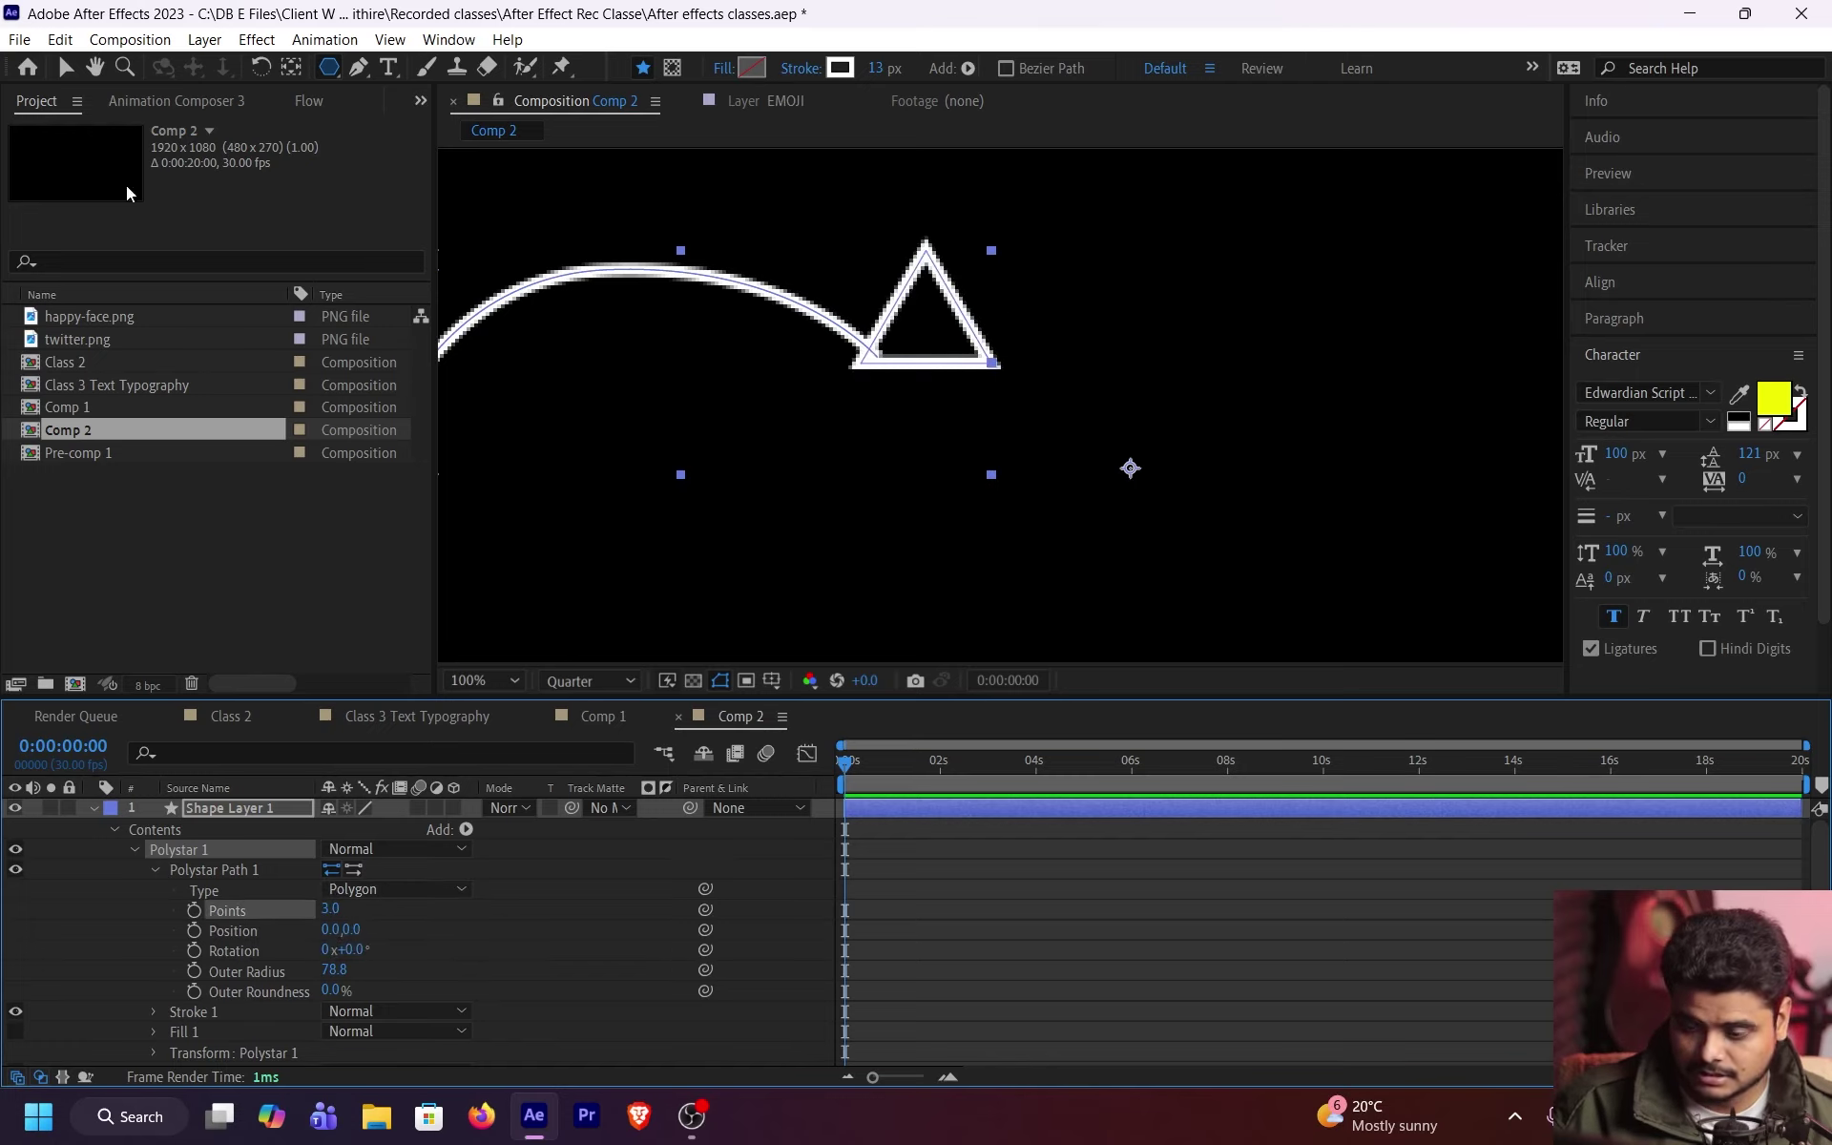
Step: Rotate and move the triangle to form an arrowhead at the curve's end, and select the whole Shape Layer 1
click(65, 68)
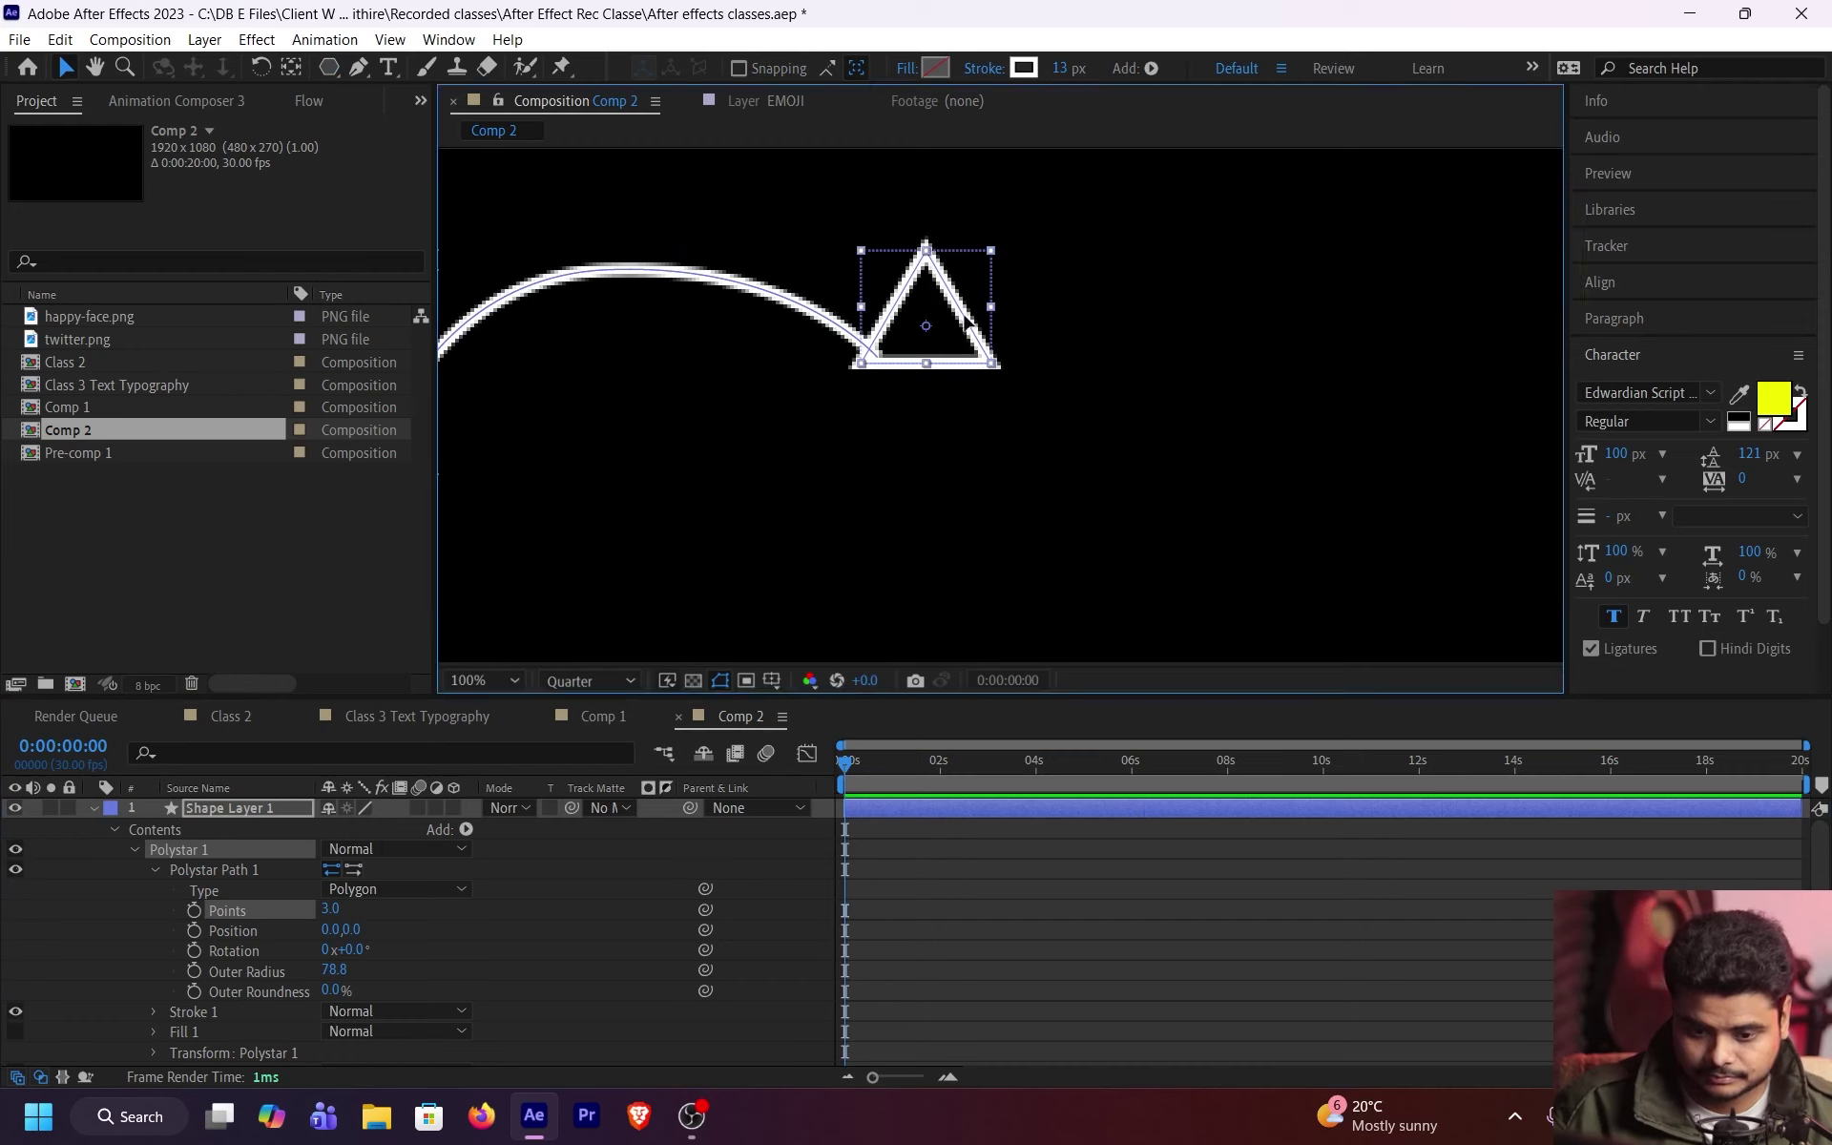
drag(968, 320, 909, 515)
click(924, 449)
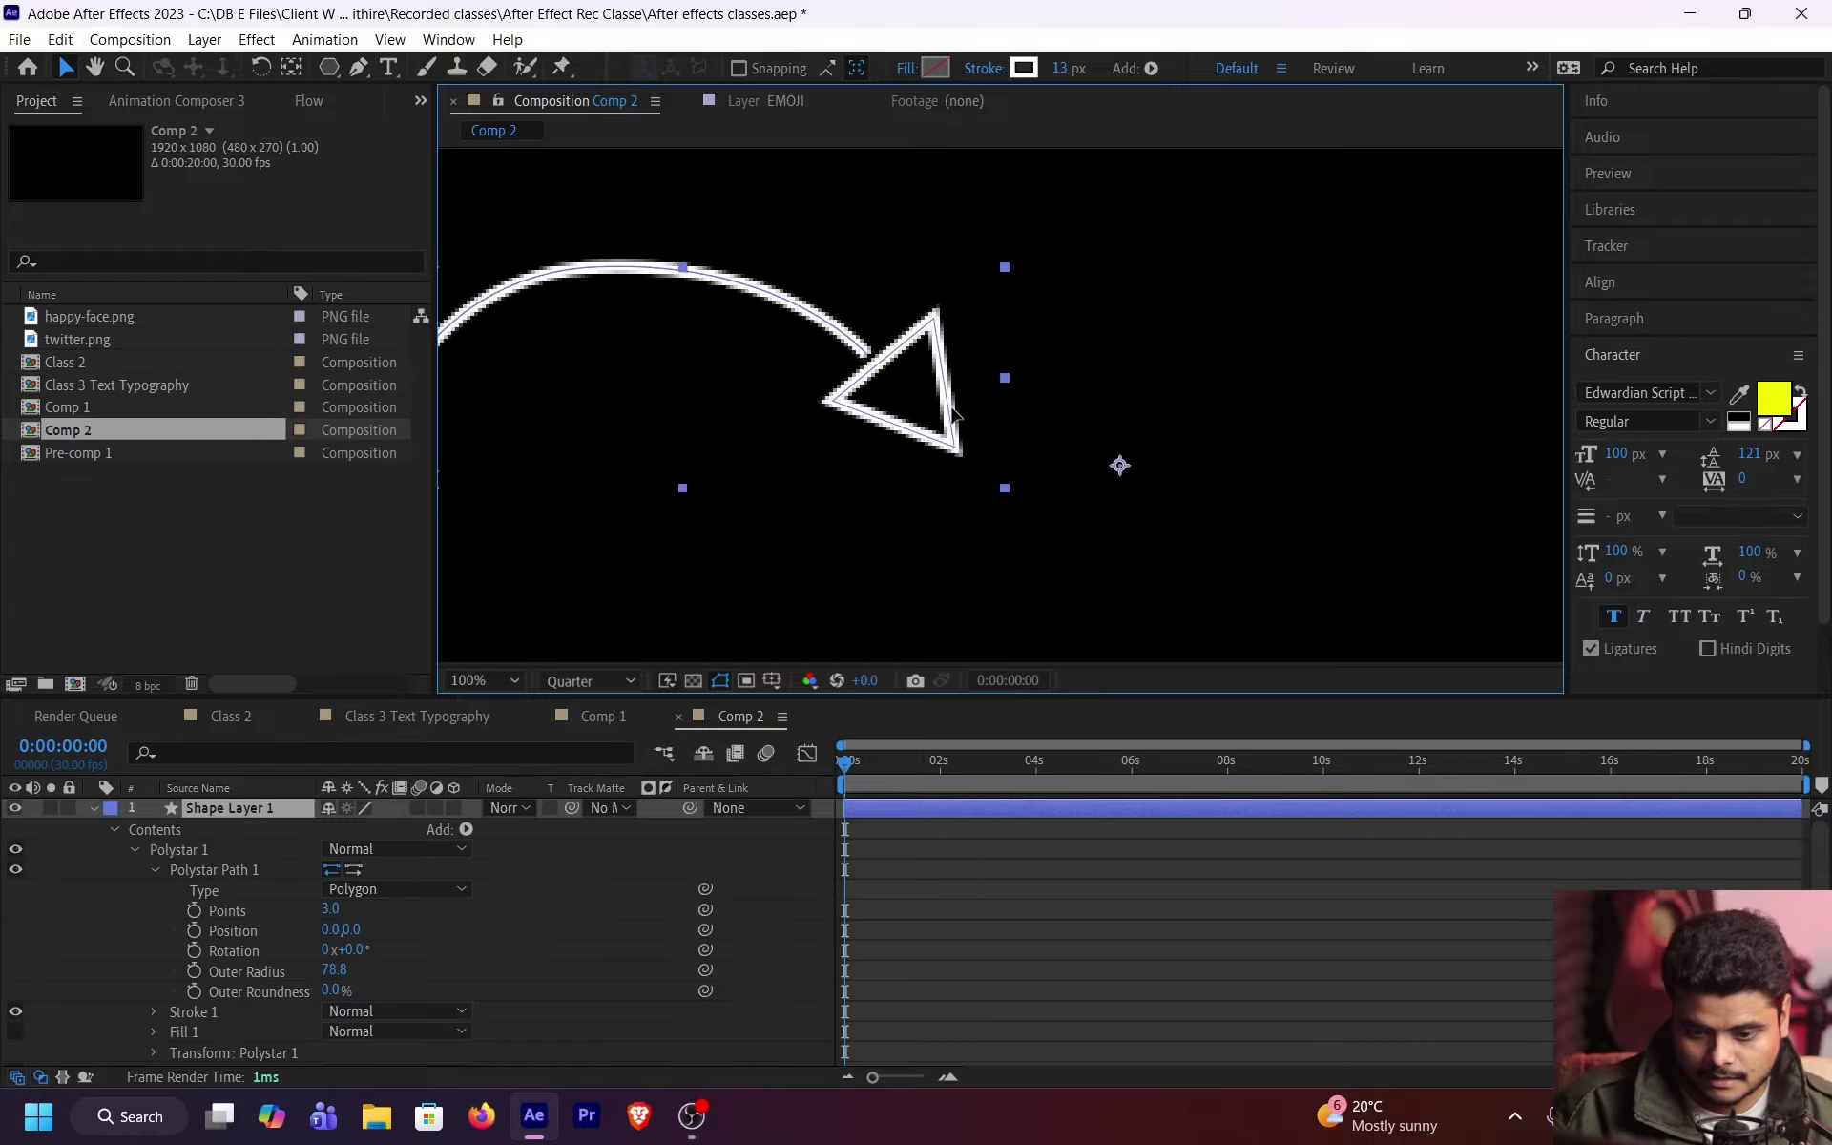
click(578, 842)
click(215, 810)
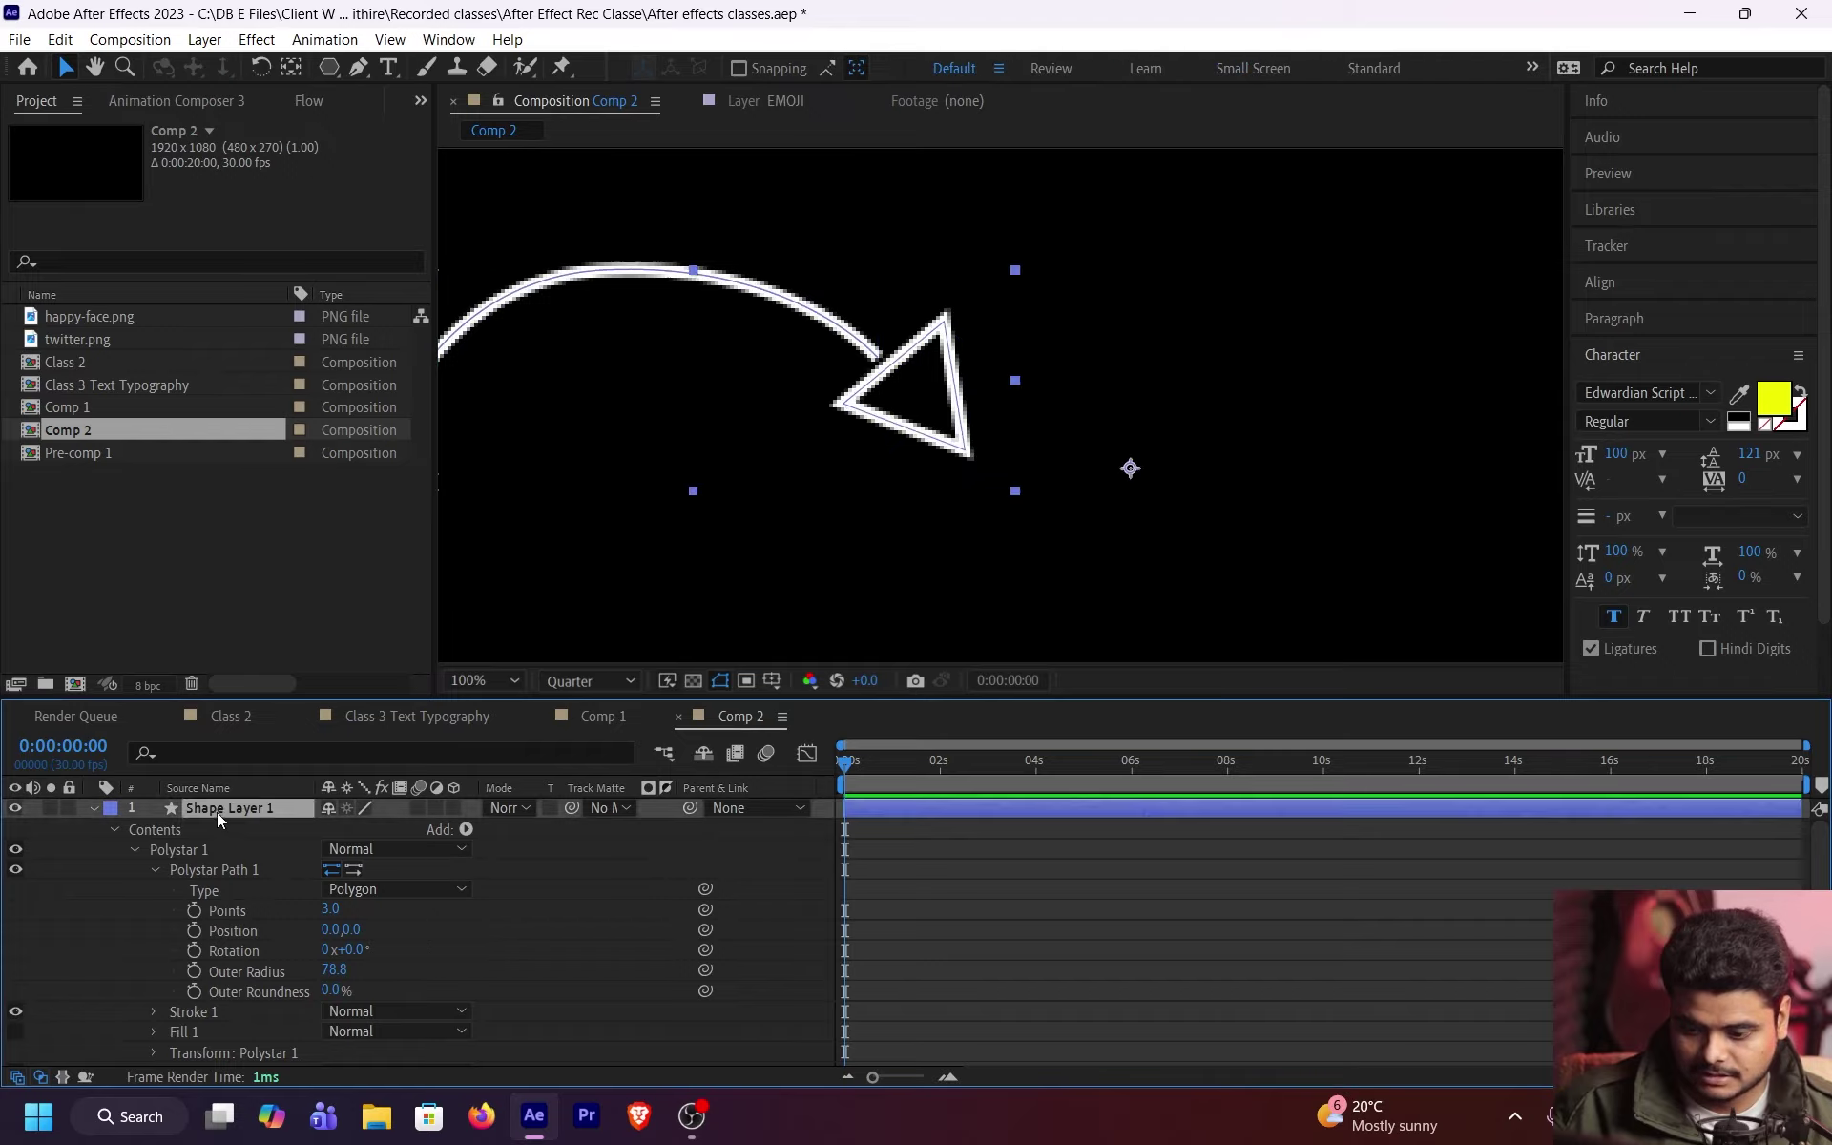
Step: Move the Polystar 1 triangle closer to the curve's end and fill it with white (FFFFFF)
click(198, 852)
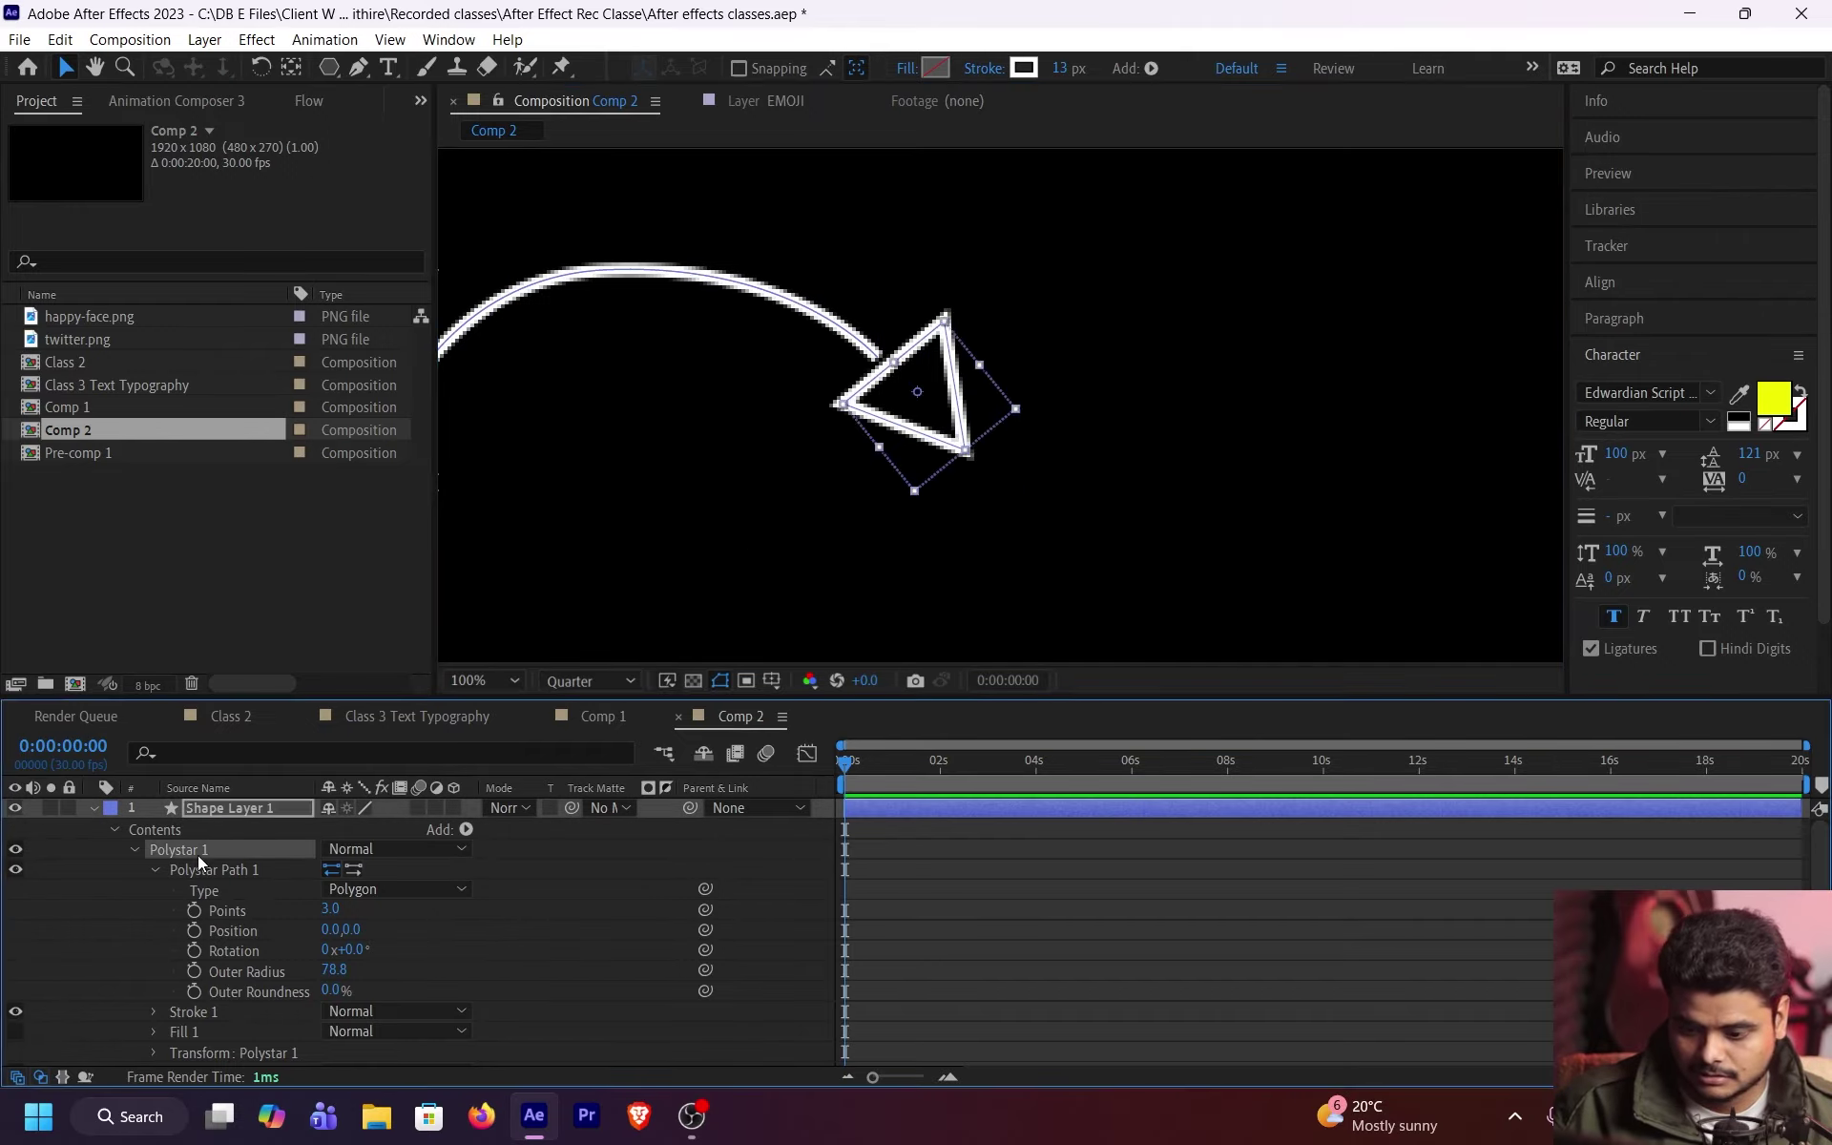
drag(917, 390, 901, 389)
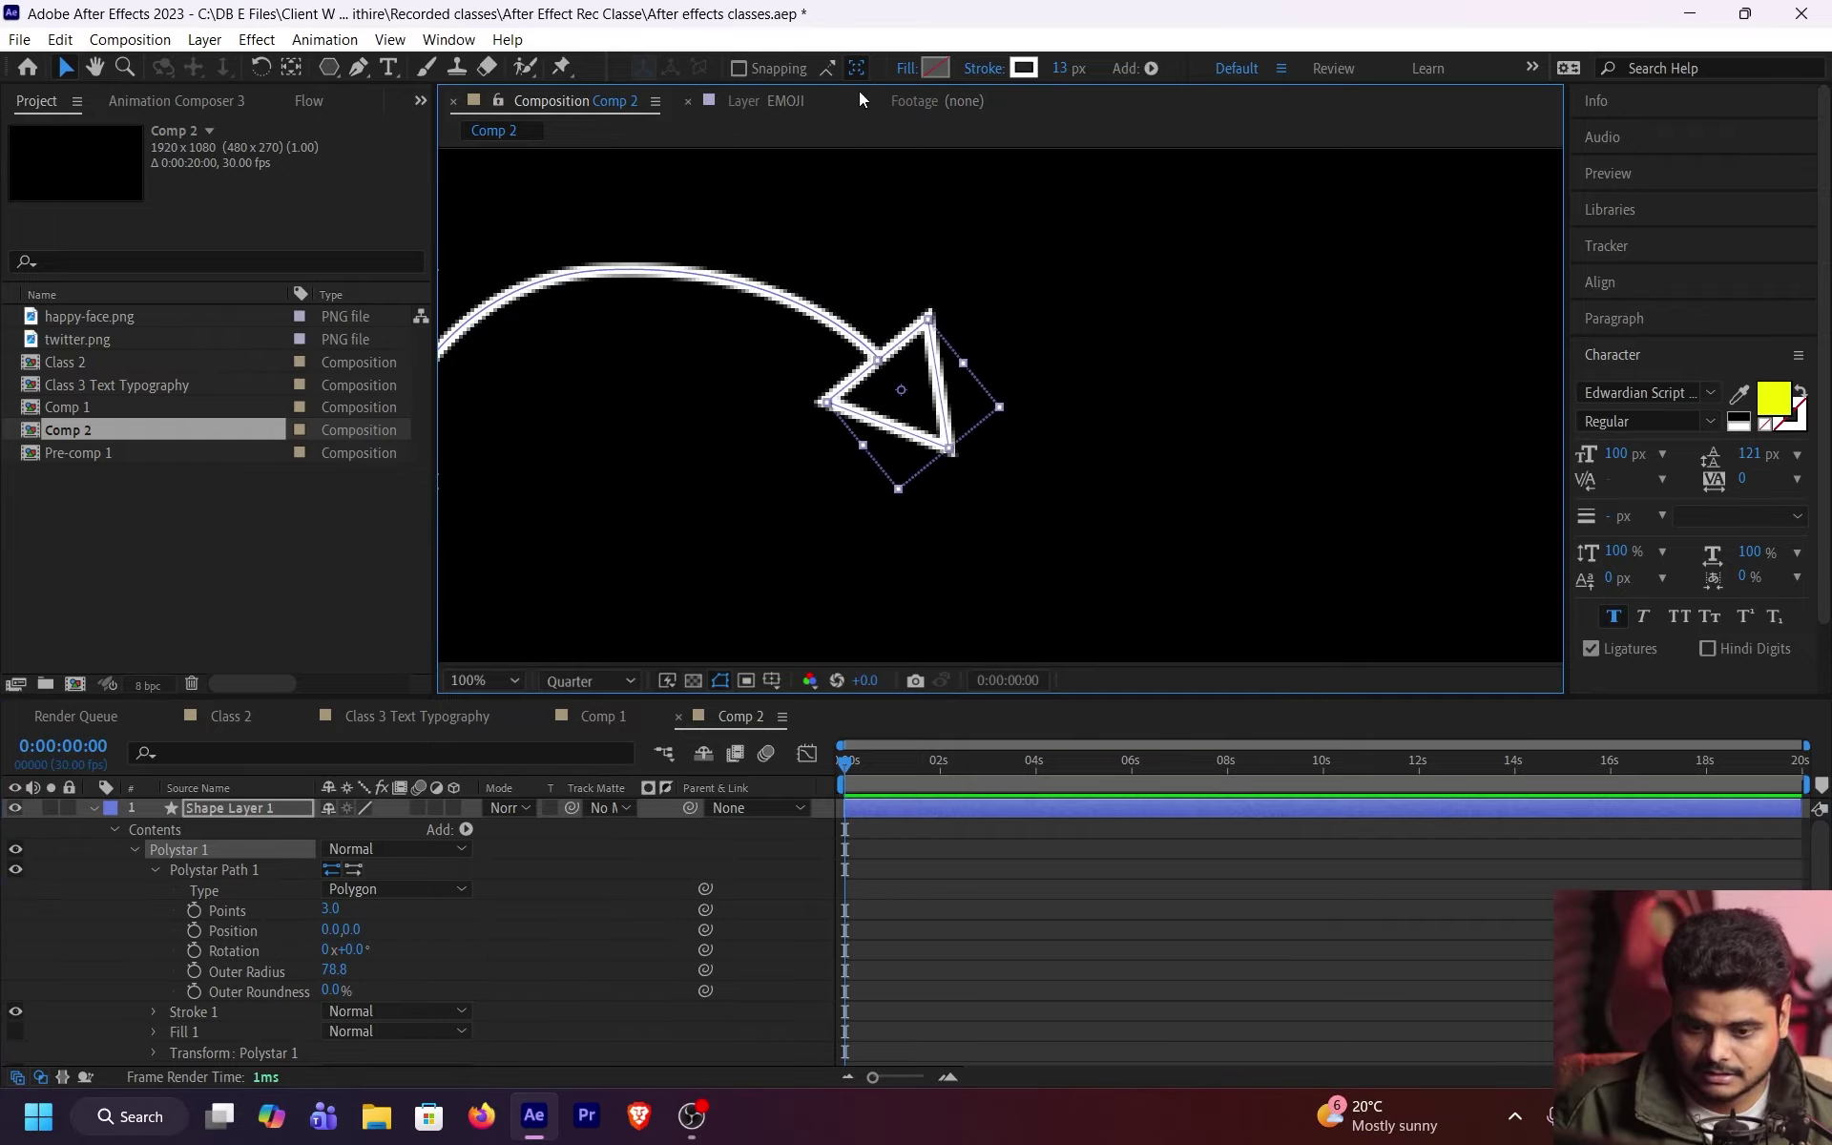
click(935, 68)
click(89, 329)
click(60, 306)
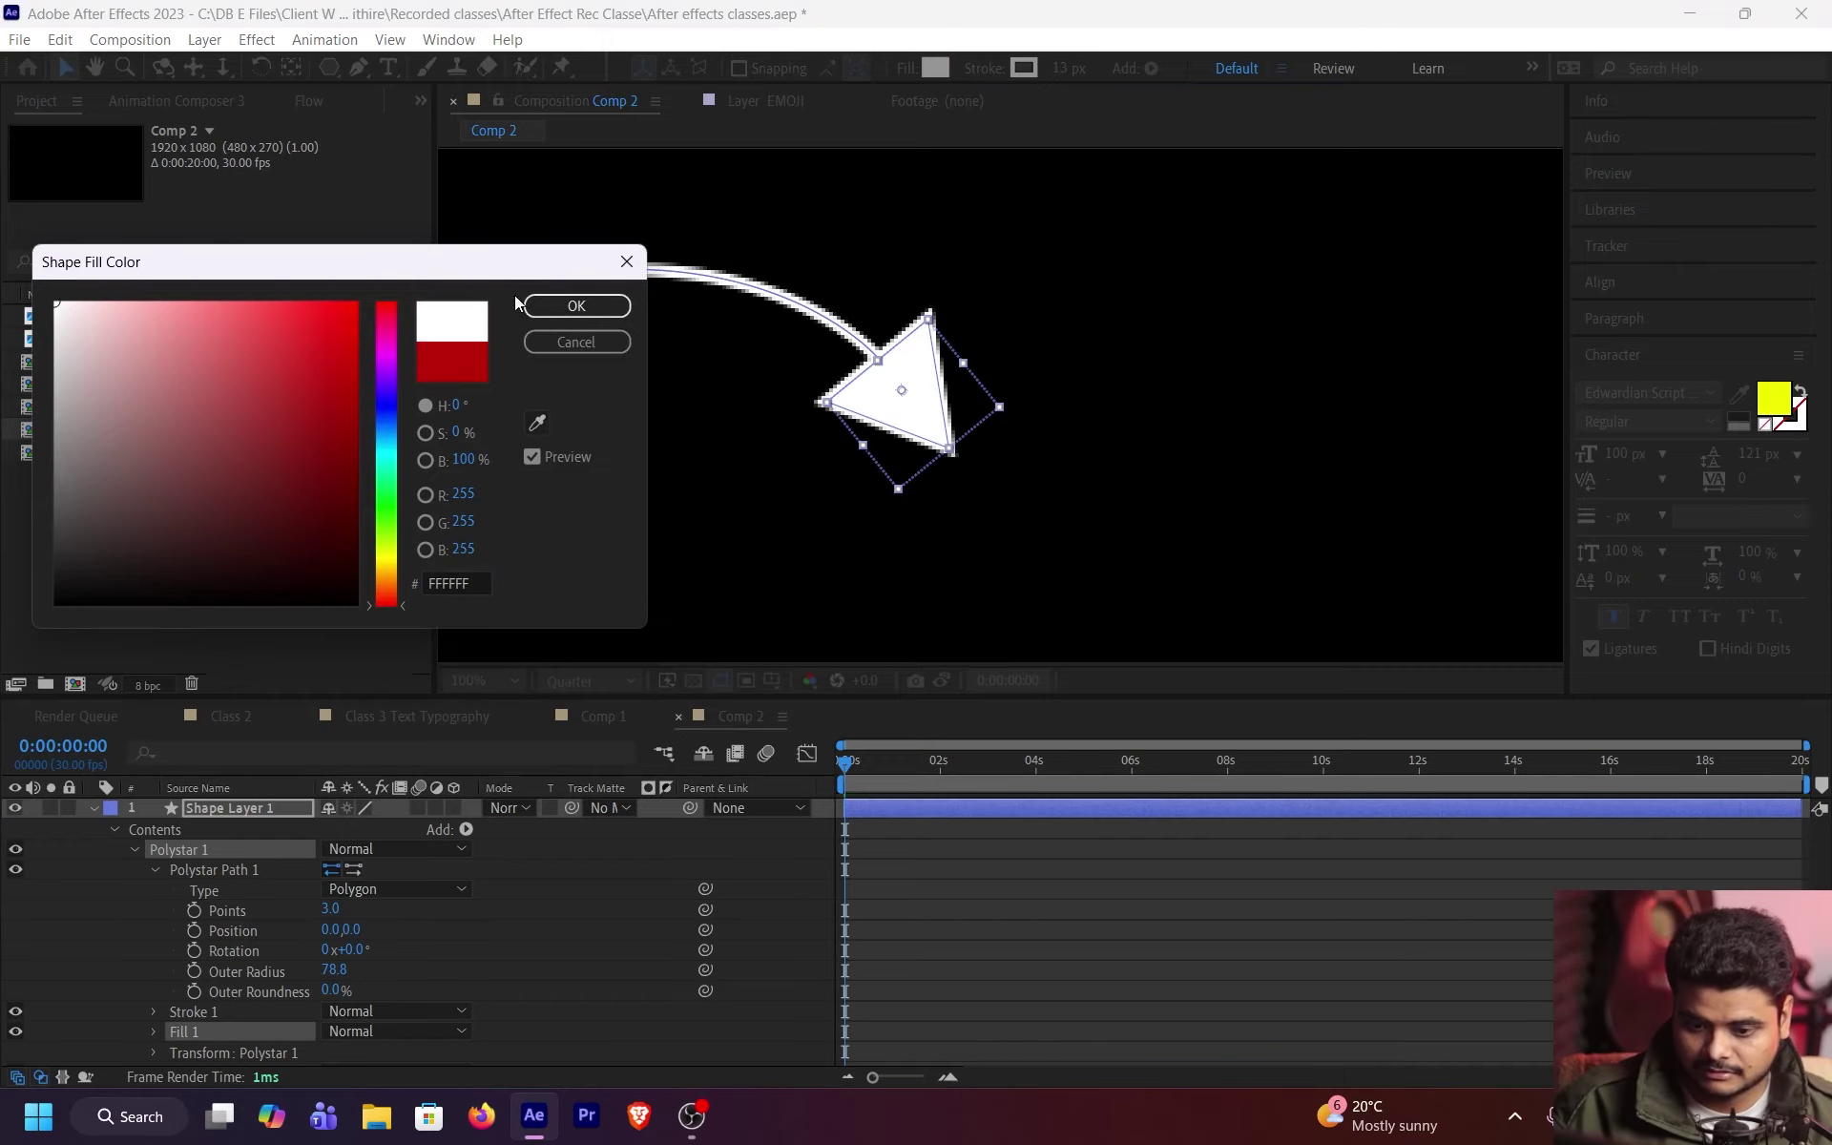
click(570, 308)
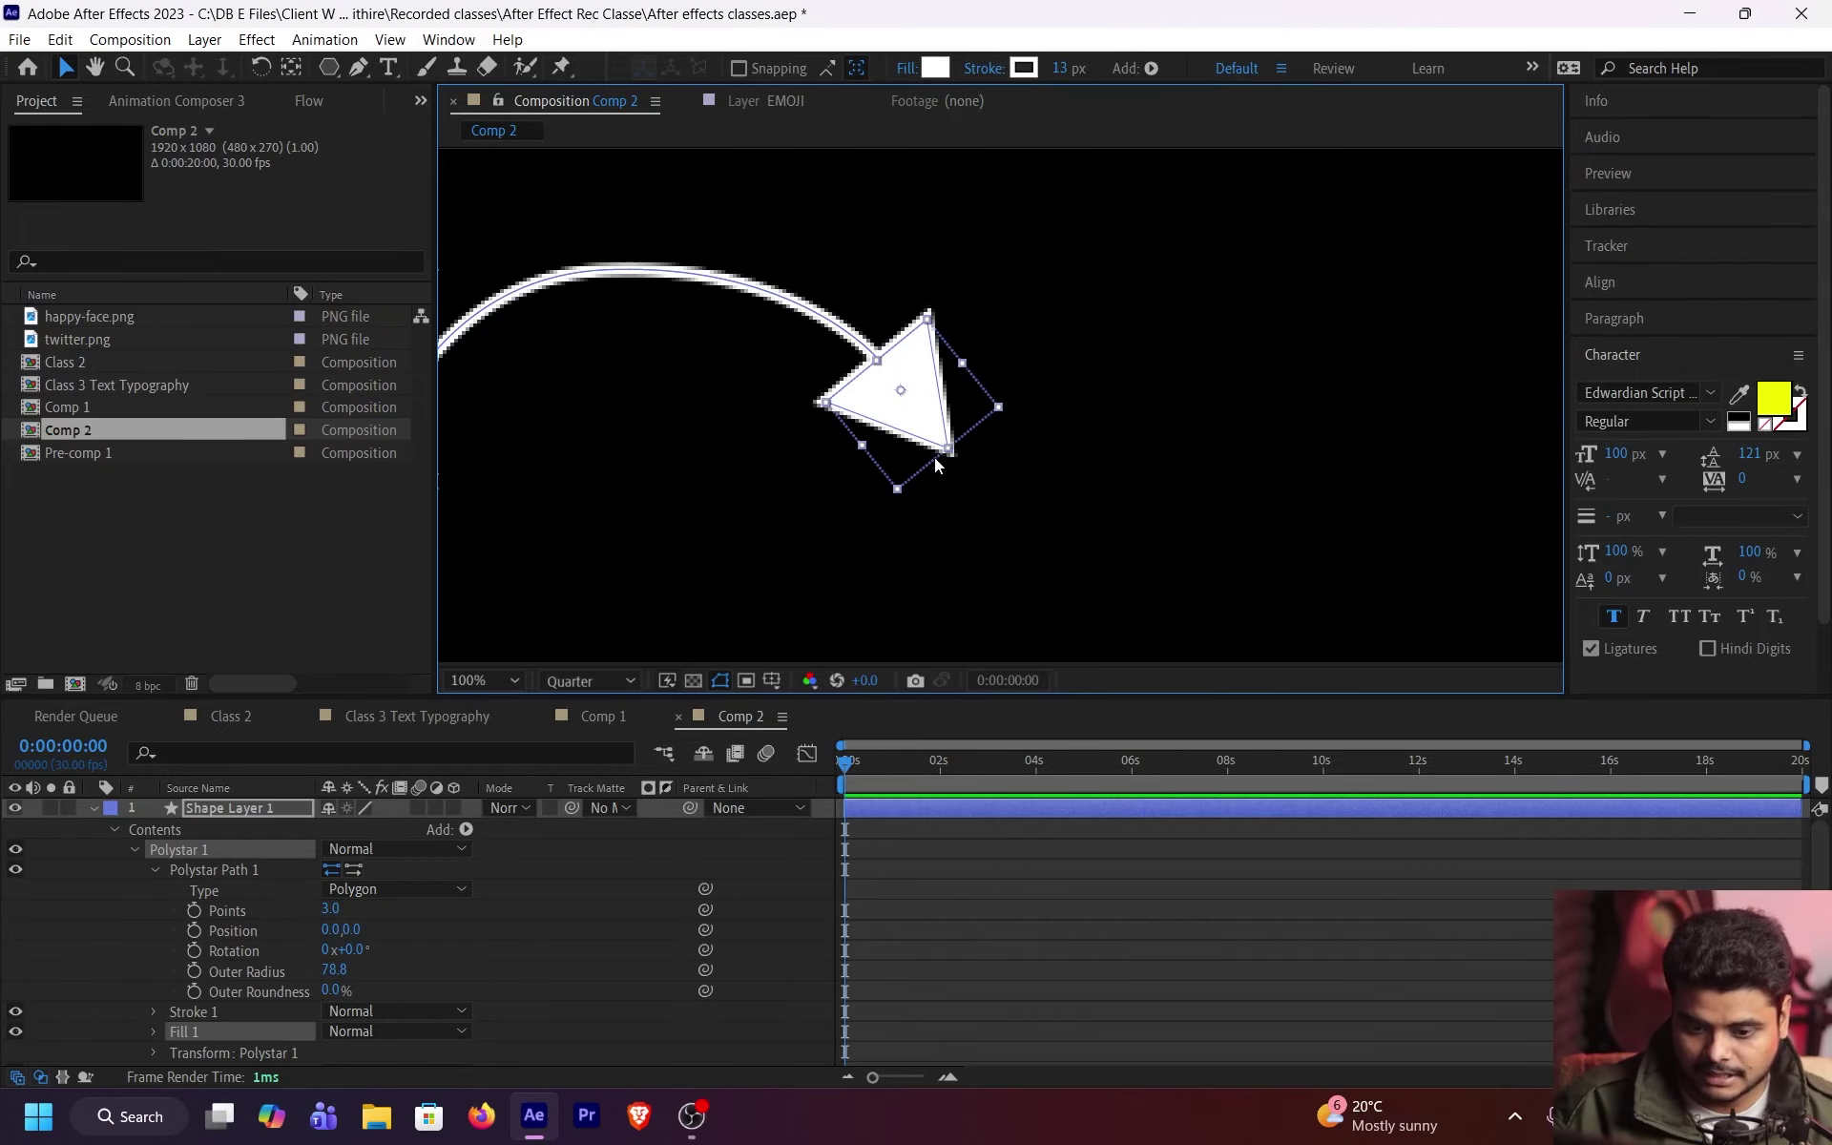
key(s)
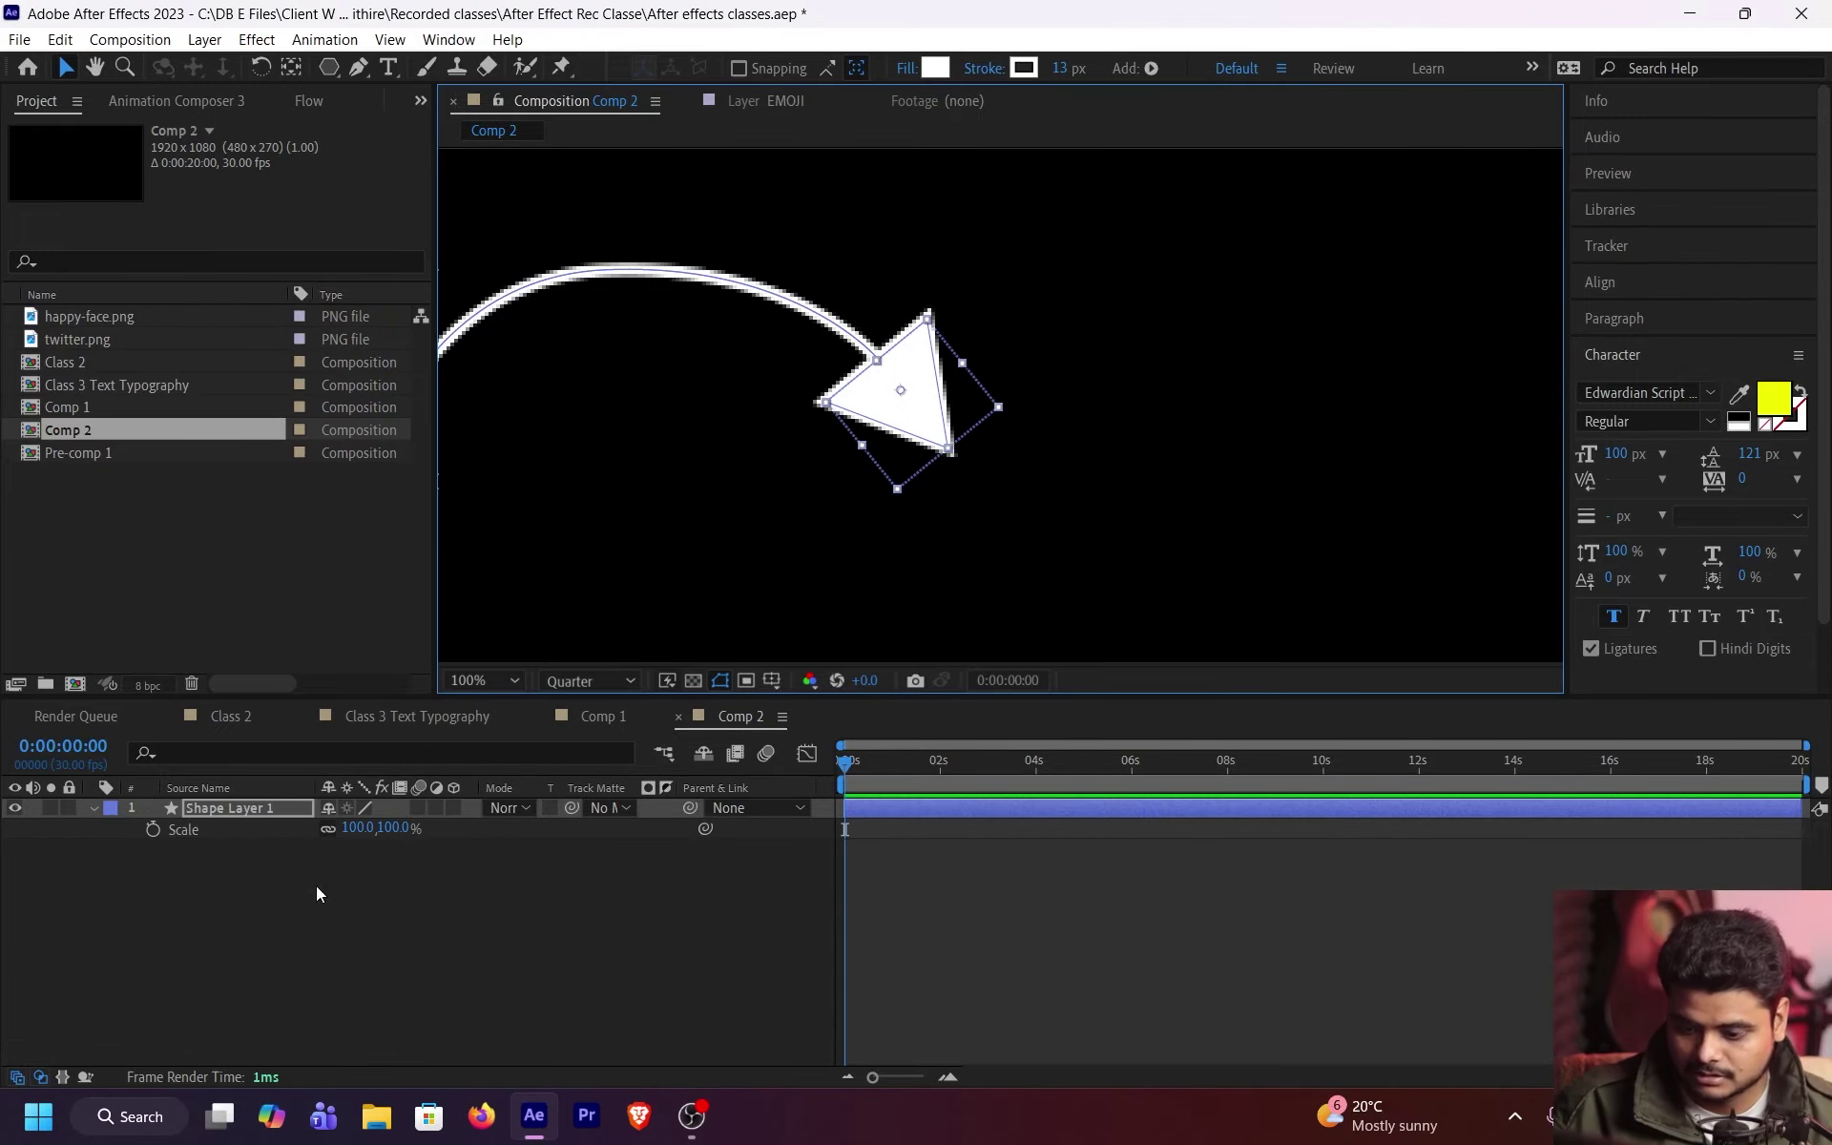
click(93, 809)
click(93, 809)
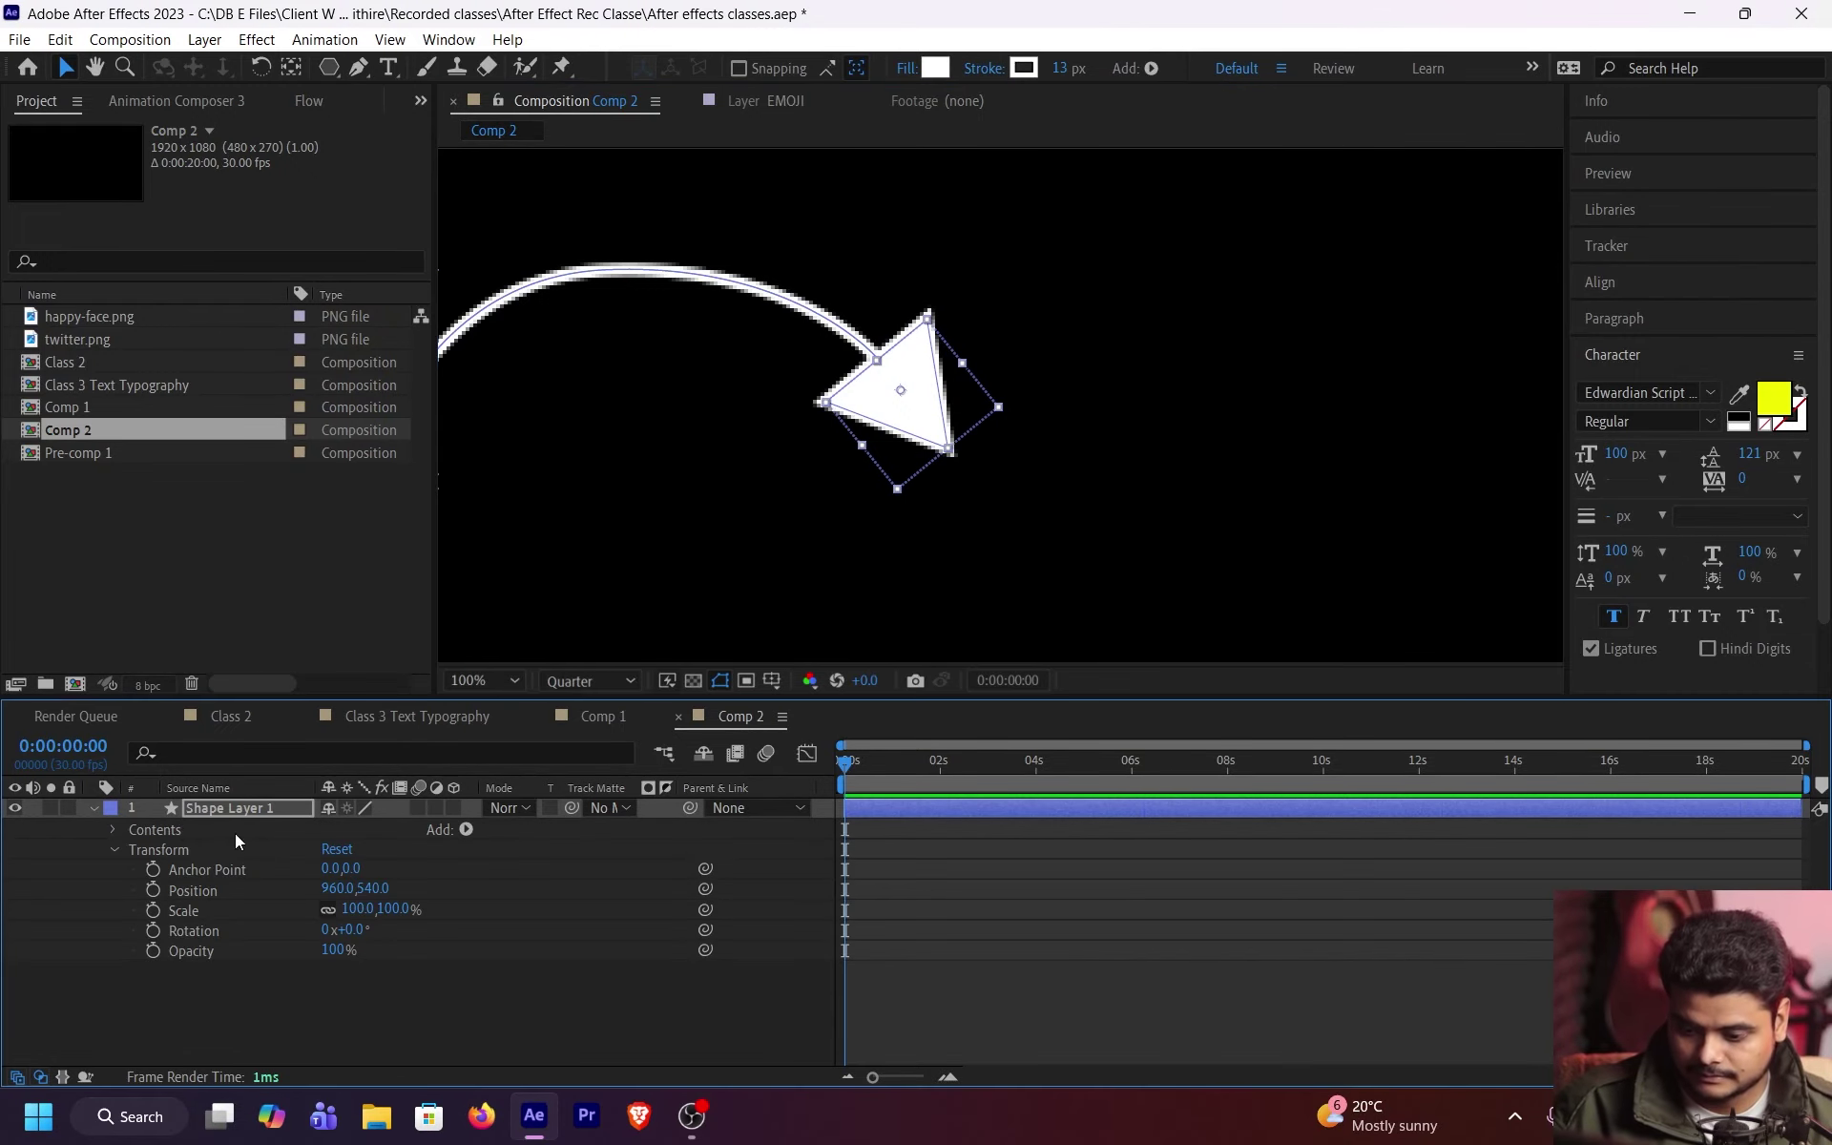
click(114, 847)
click(114, 829)
key(Delete)
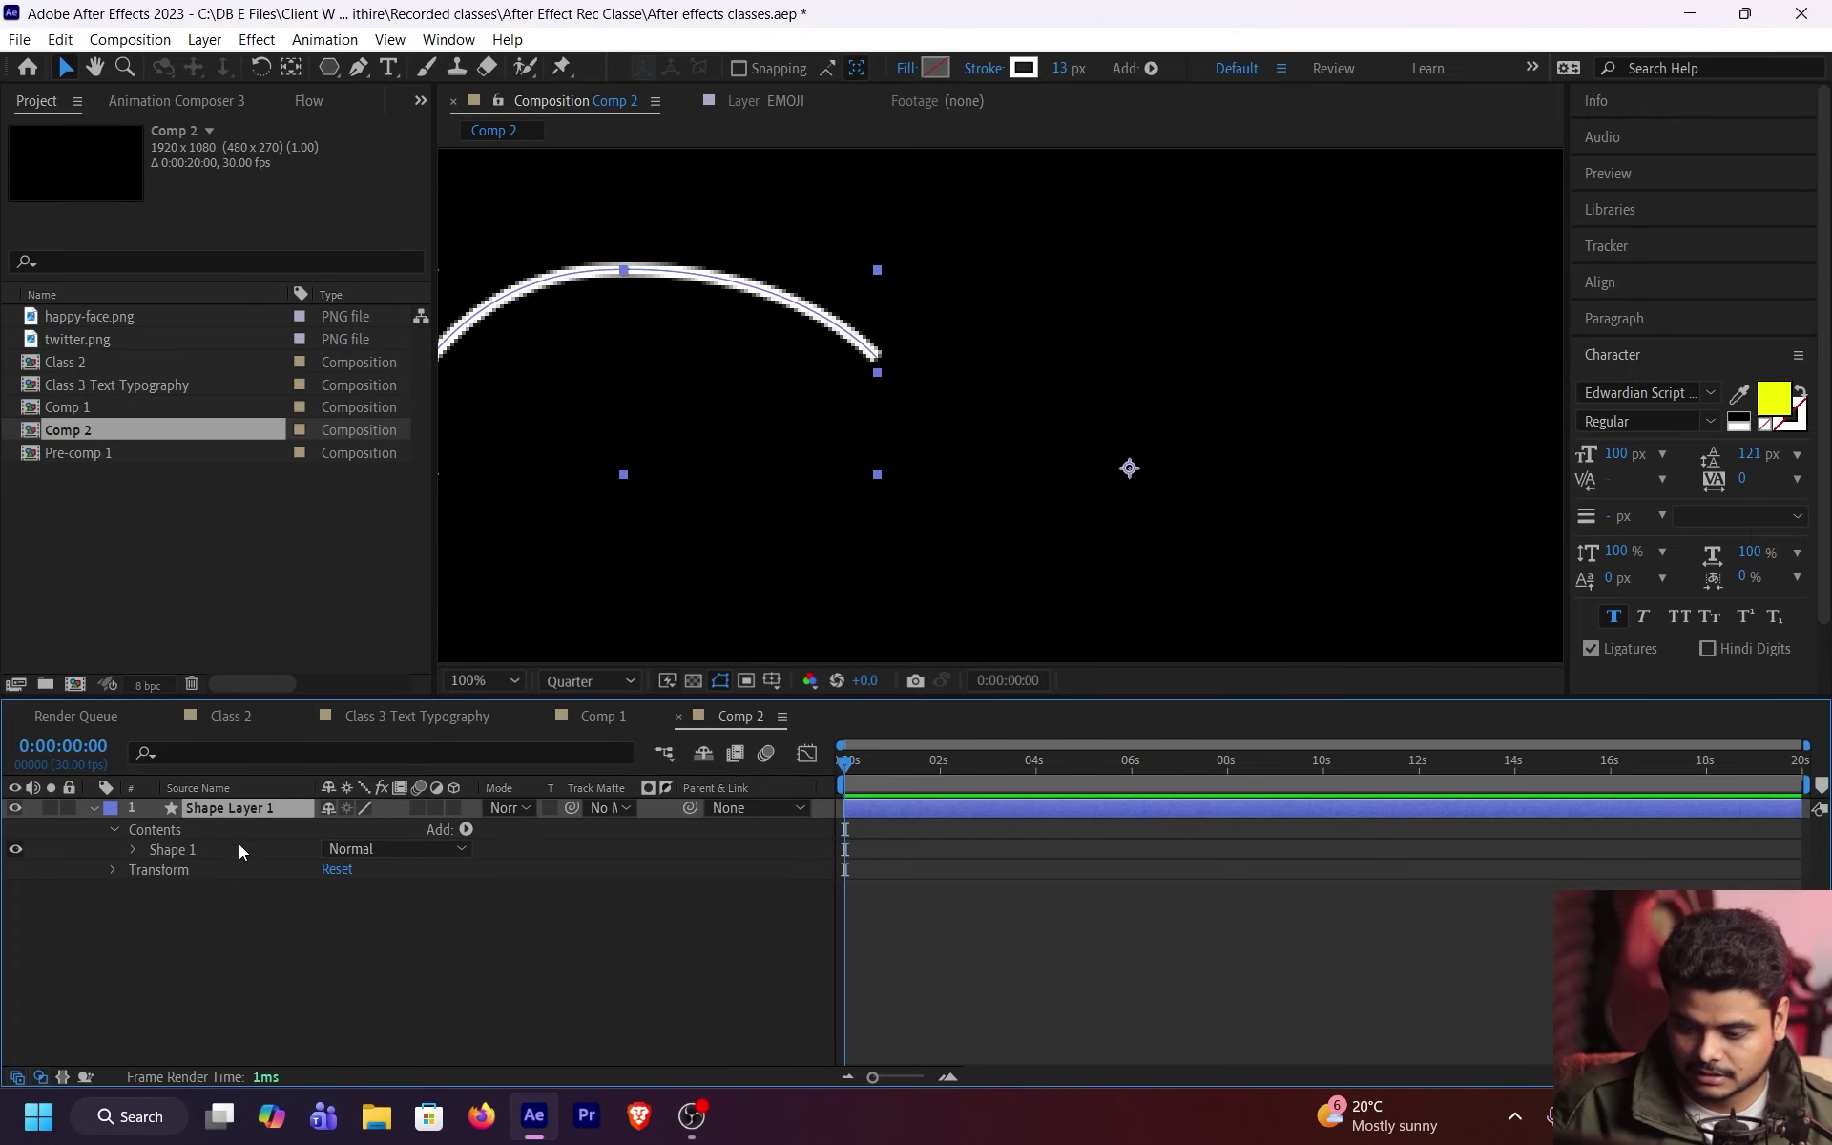
key(ctrl+d)
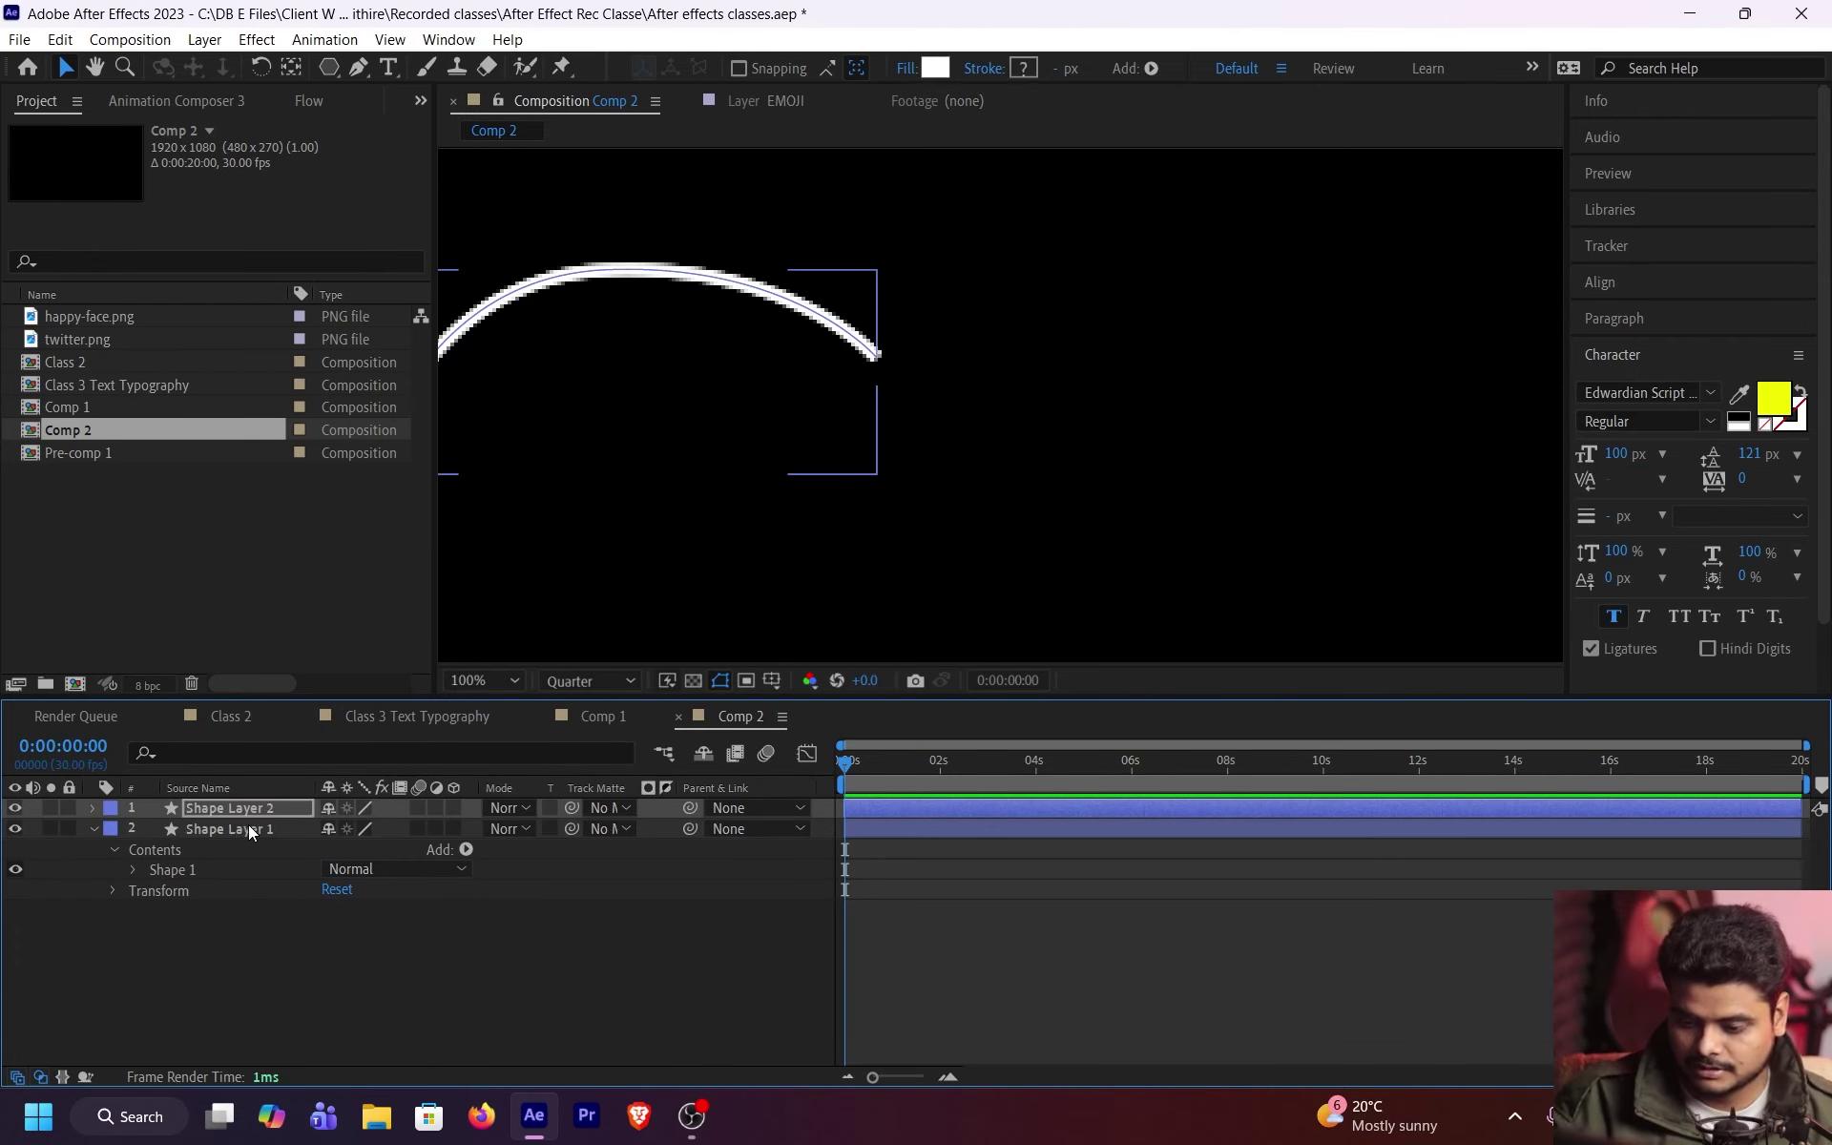
click(94, 807)
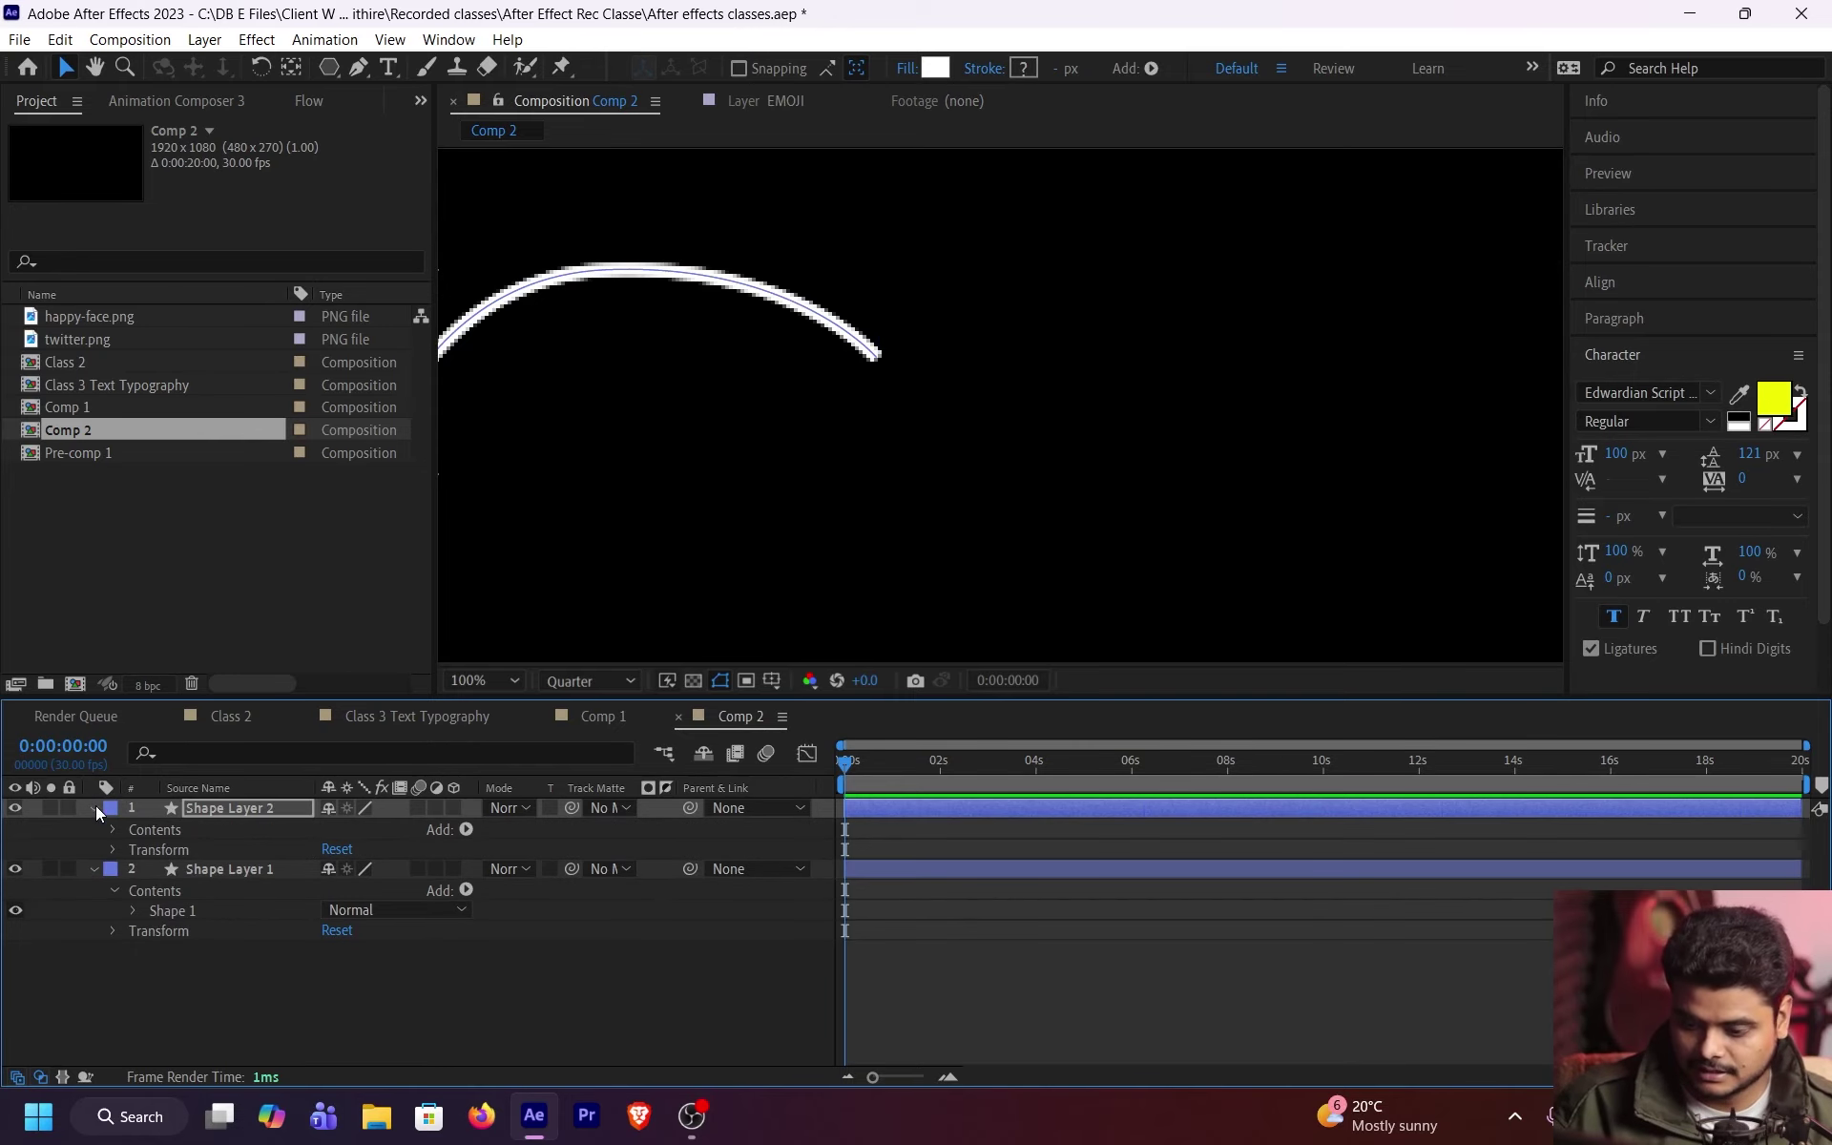
click(114, 830)
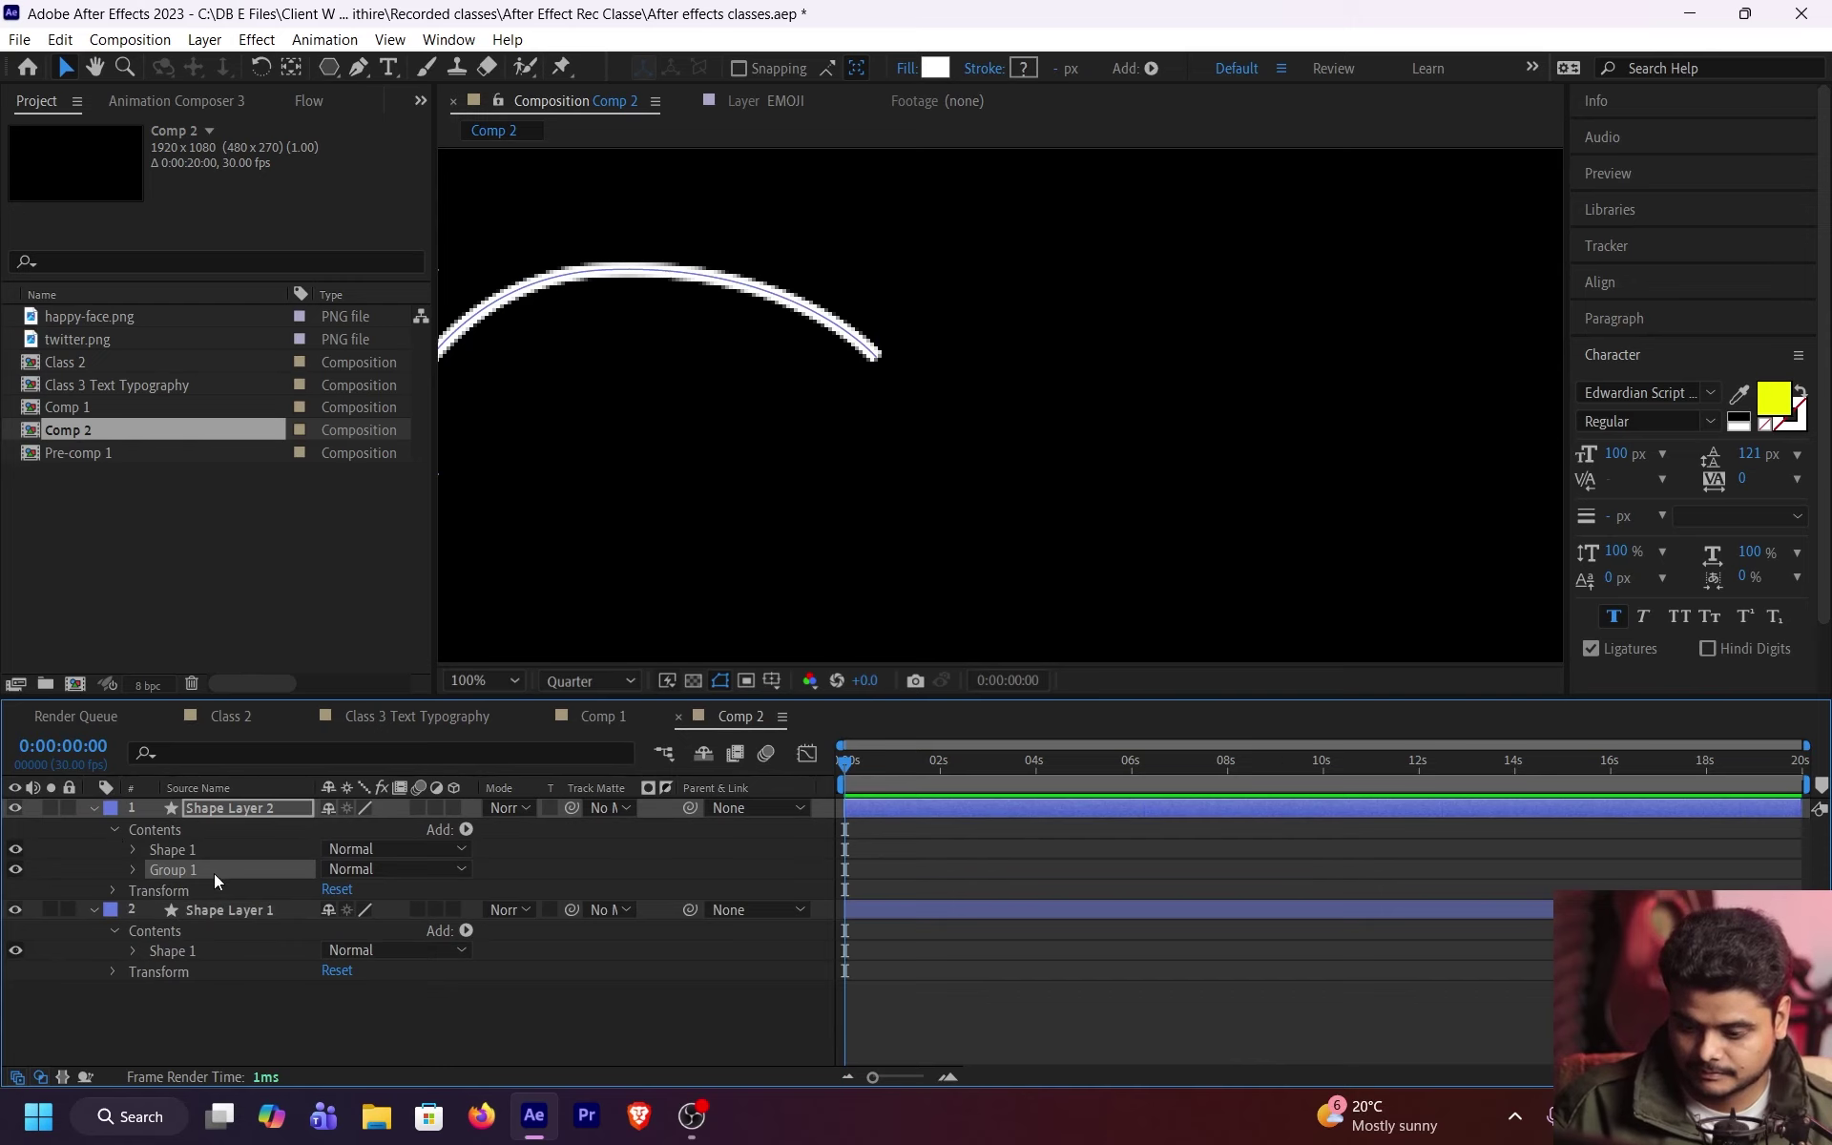
drag(833, 766, 937, 763)
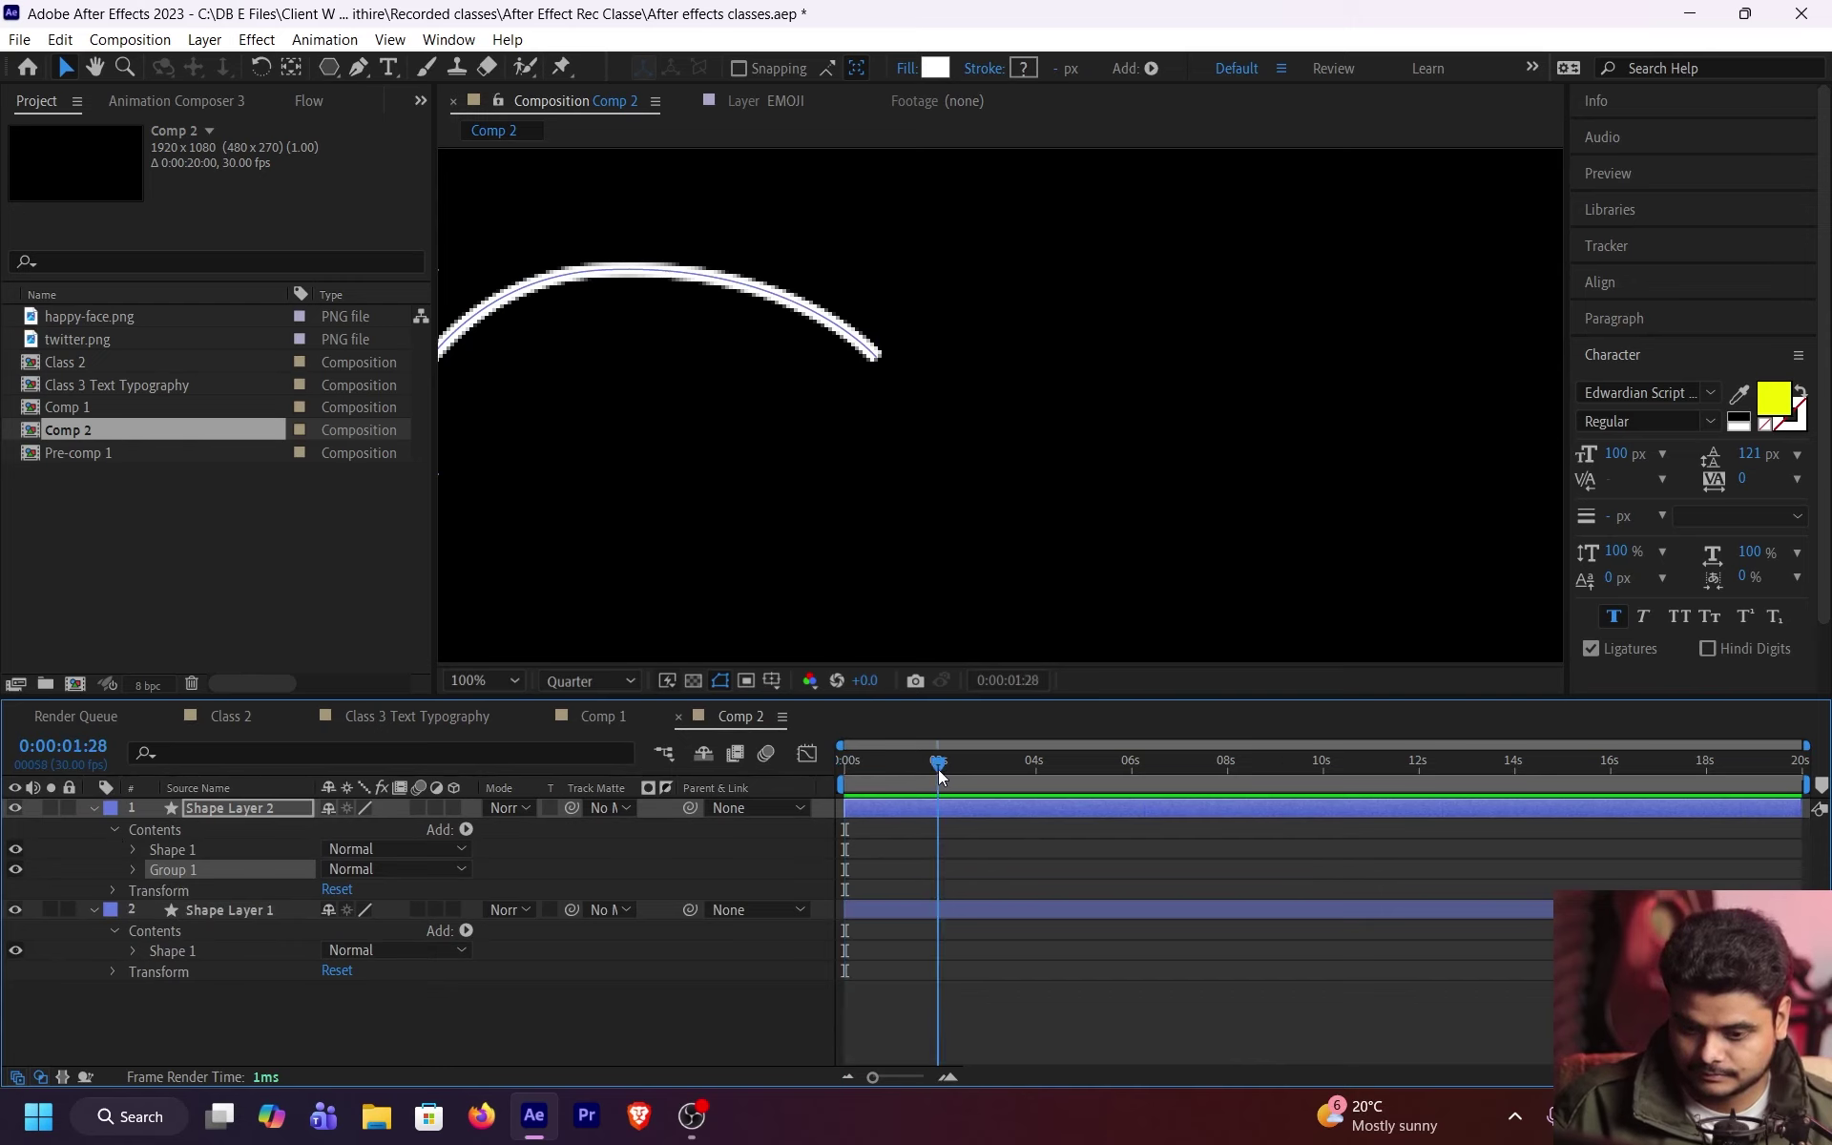
click(266, 807)
key(Delete)
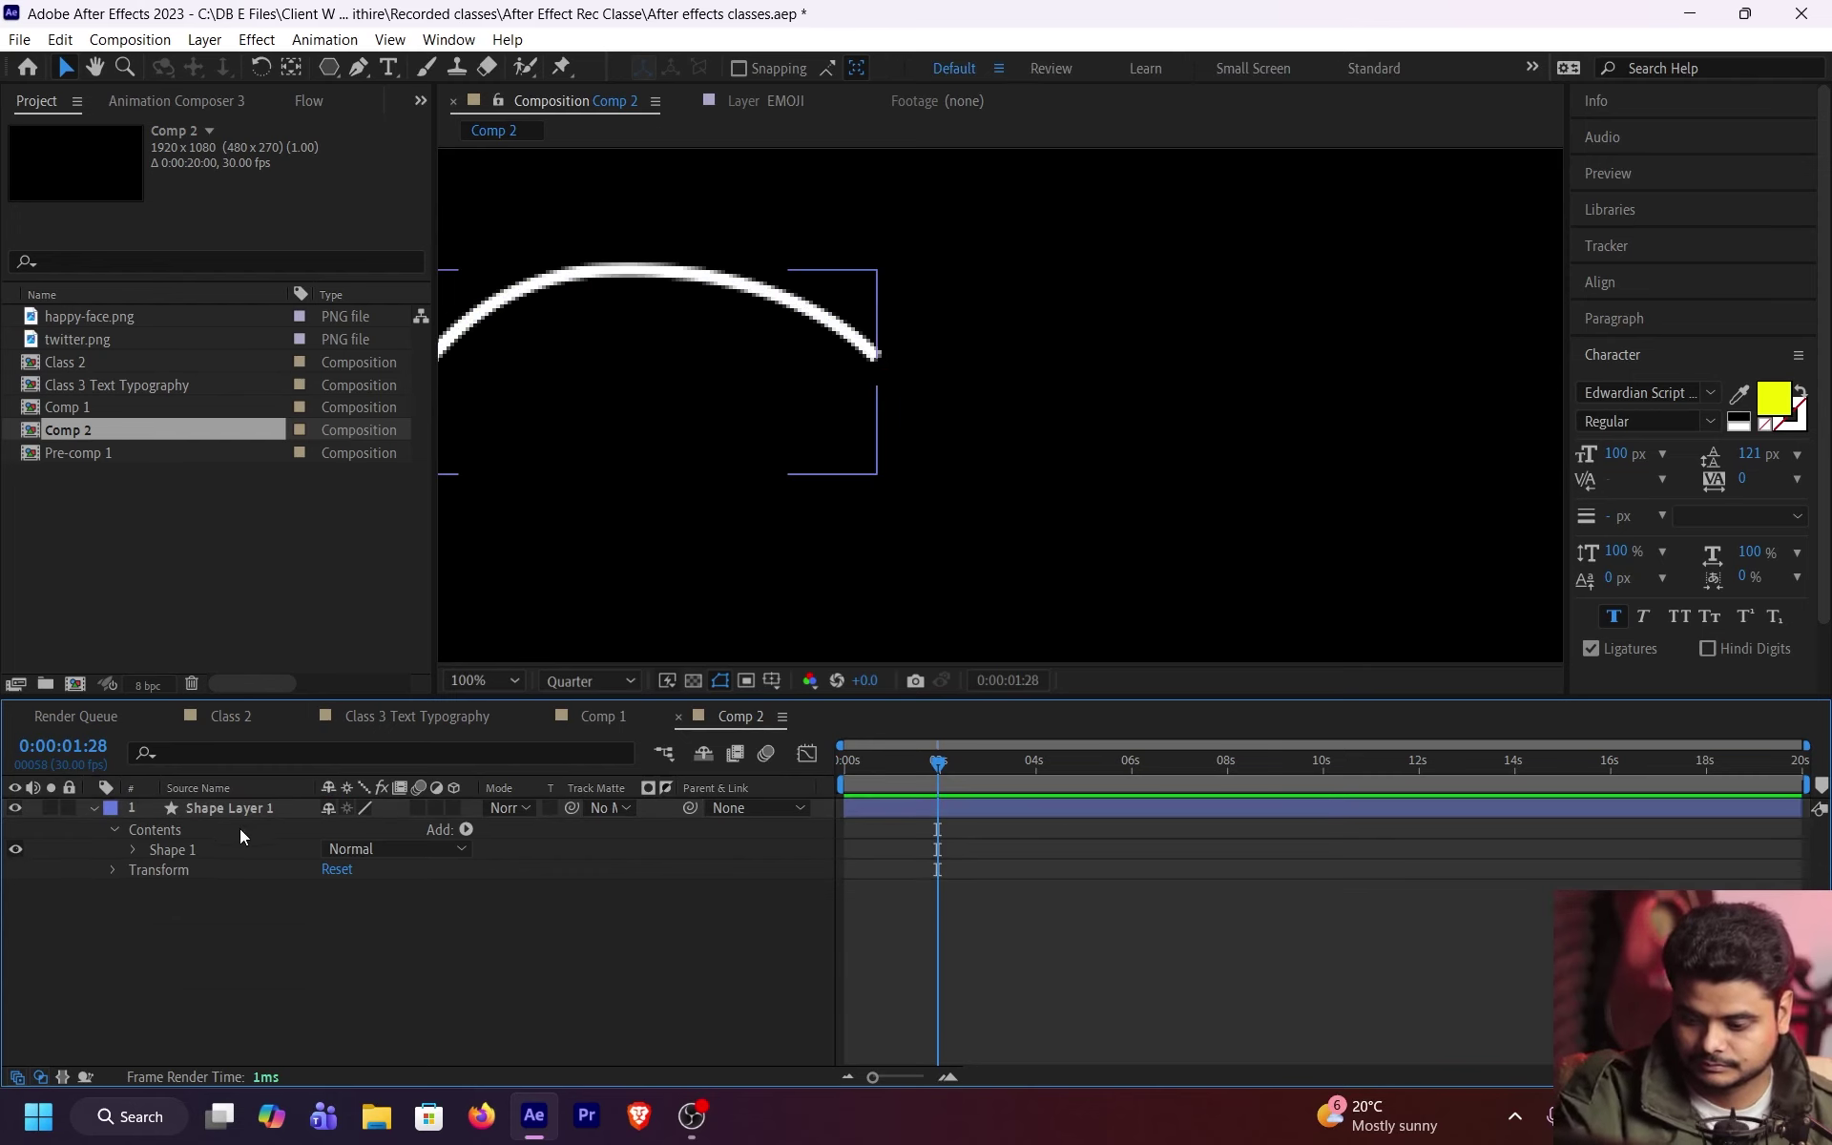
key(ctrl+z)
key(ctrl+z)
key(ctrl+z)
key(ctrl+z)
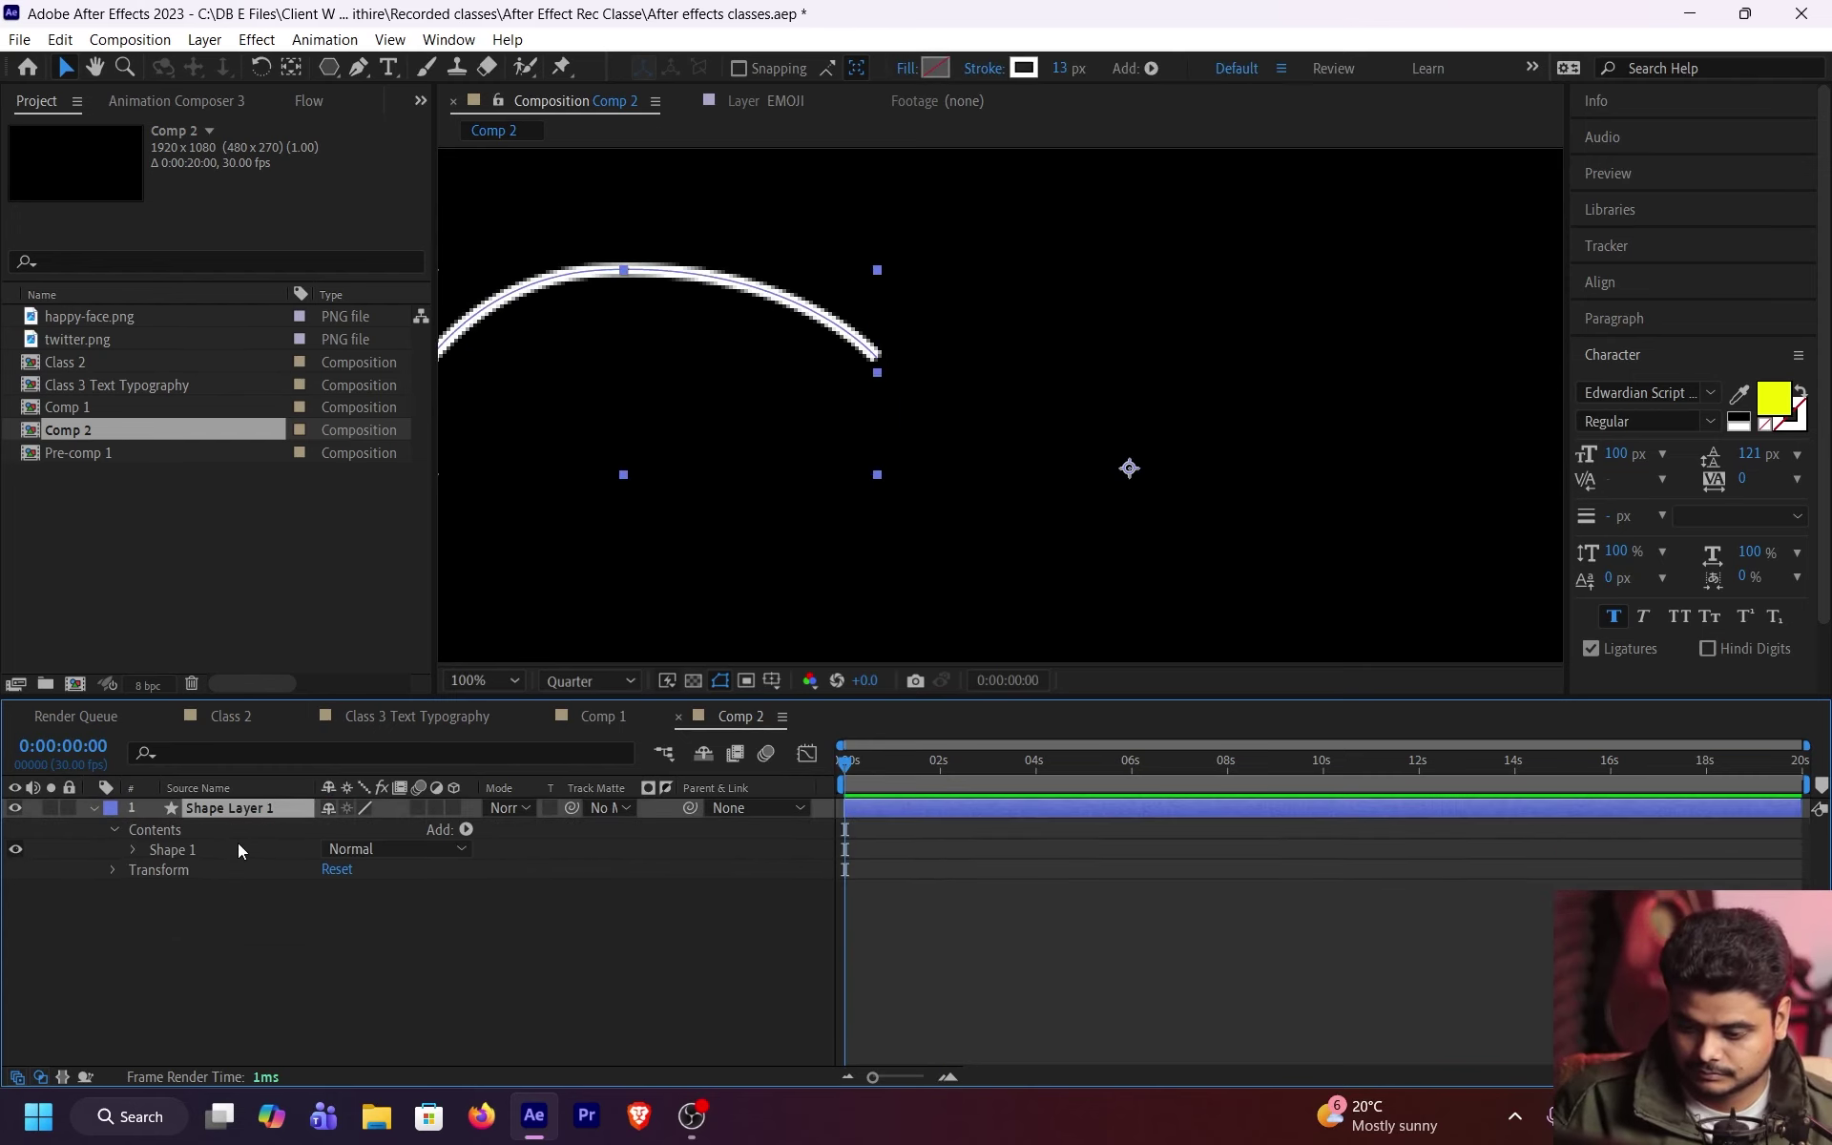
Step: Examine how Shape Layer 1's contents are divided into the Polystar 1 triangle and the Shape 1 curve
click(226, 931)
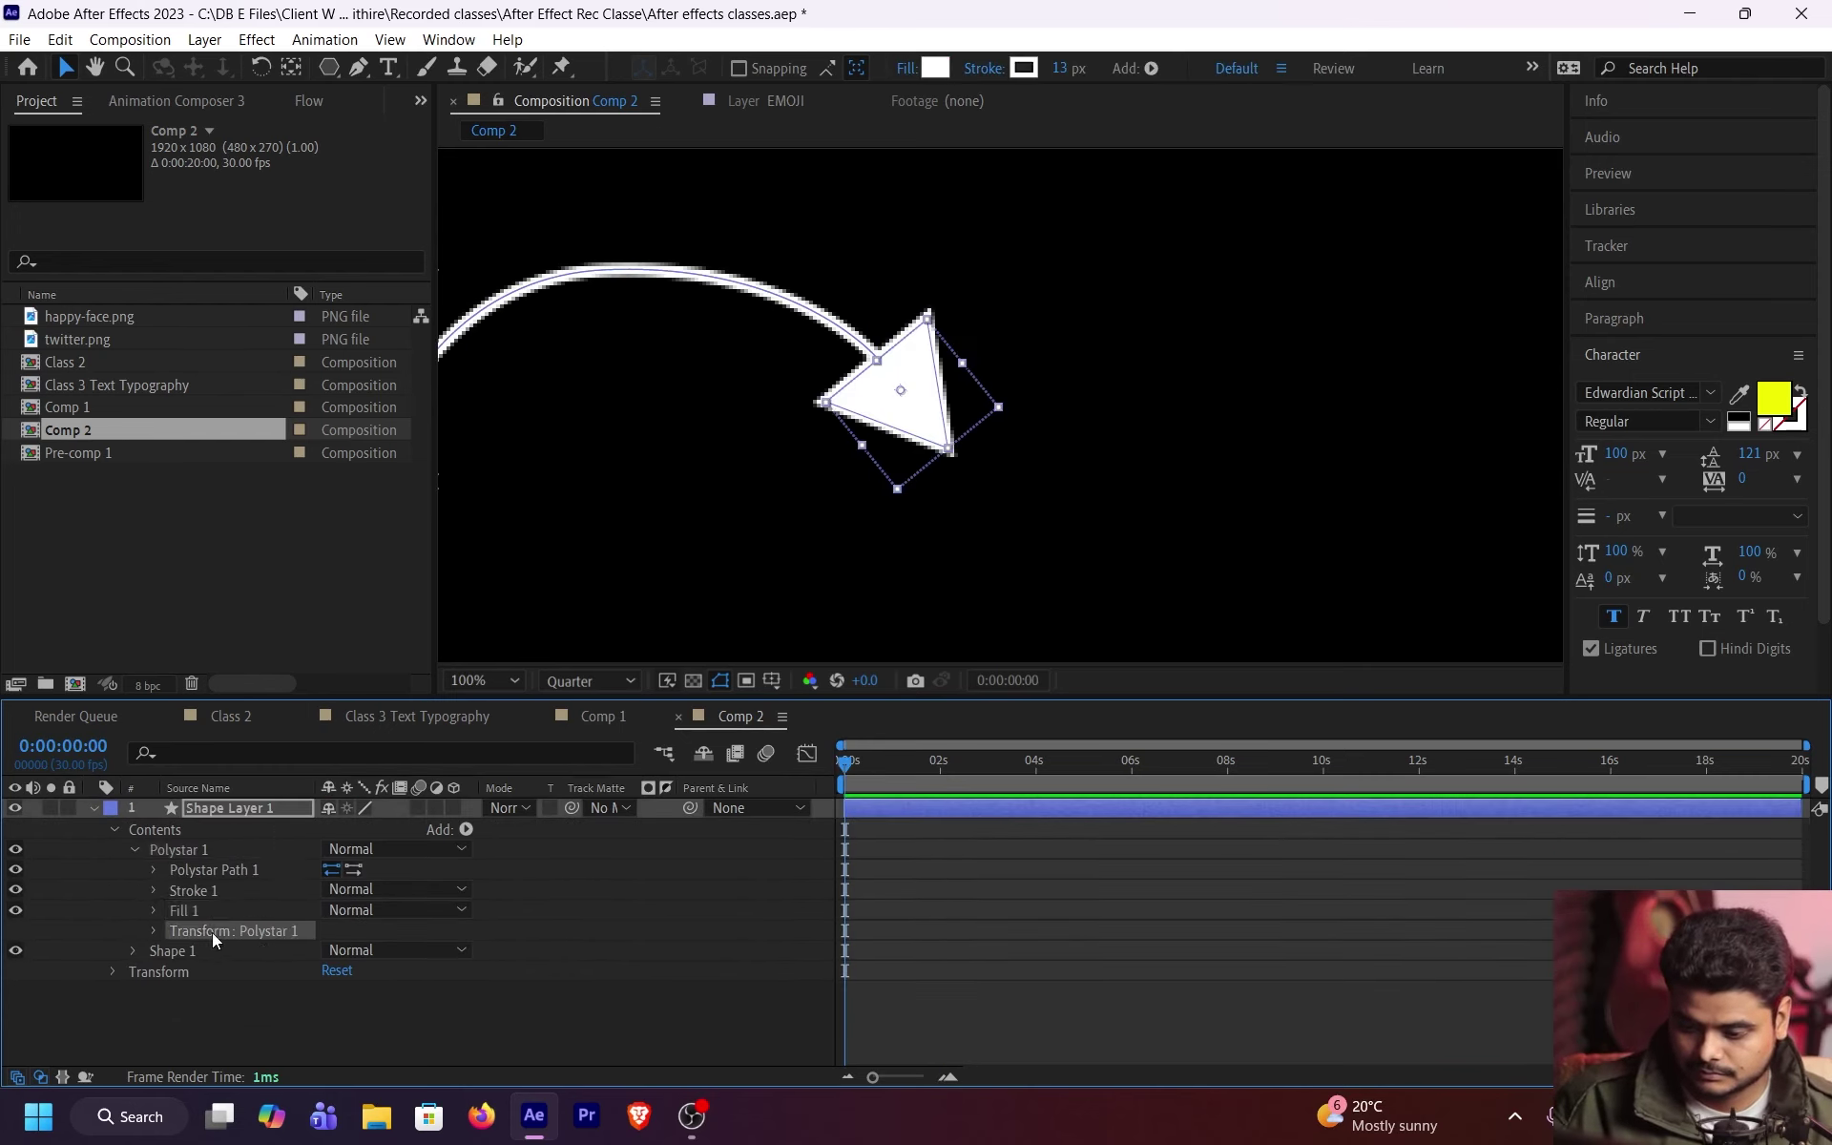
click(191, 958)
click(336, 1021)
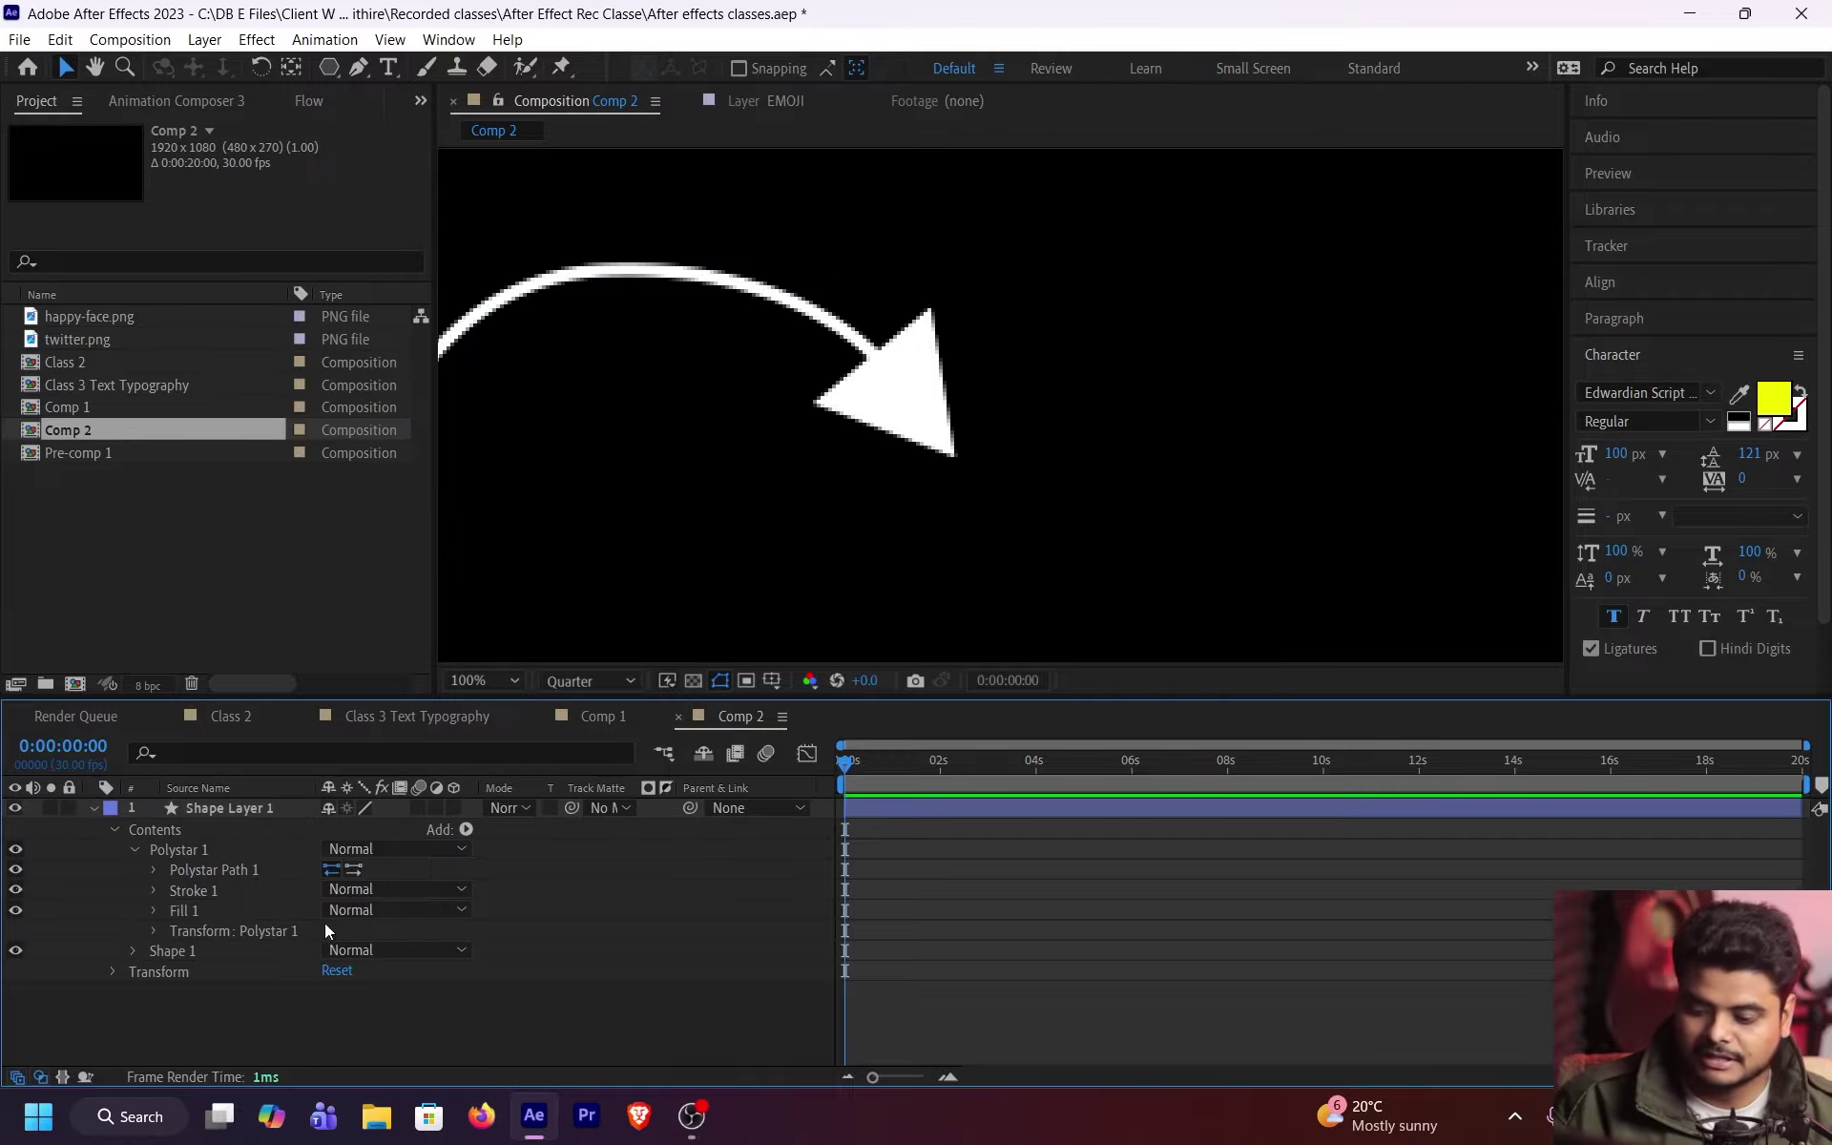
click(939, 413)
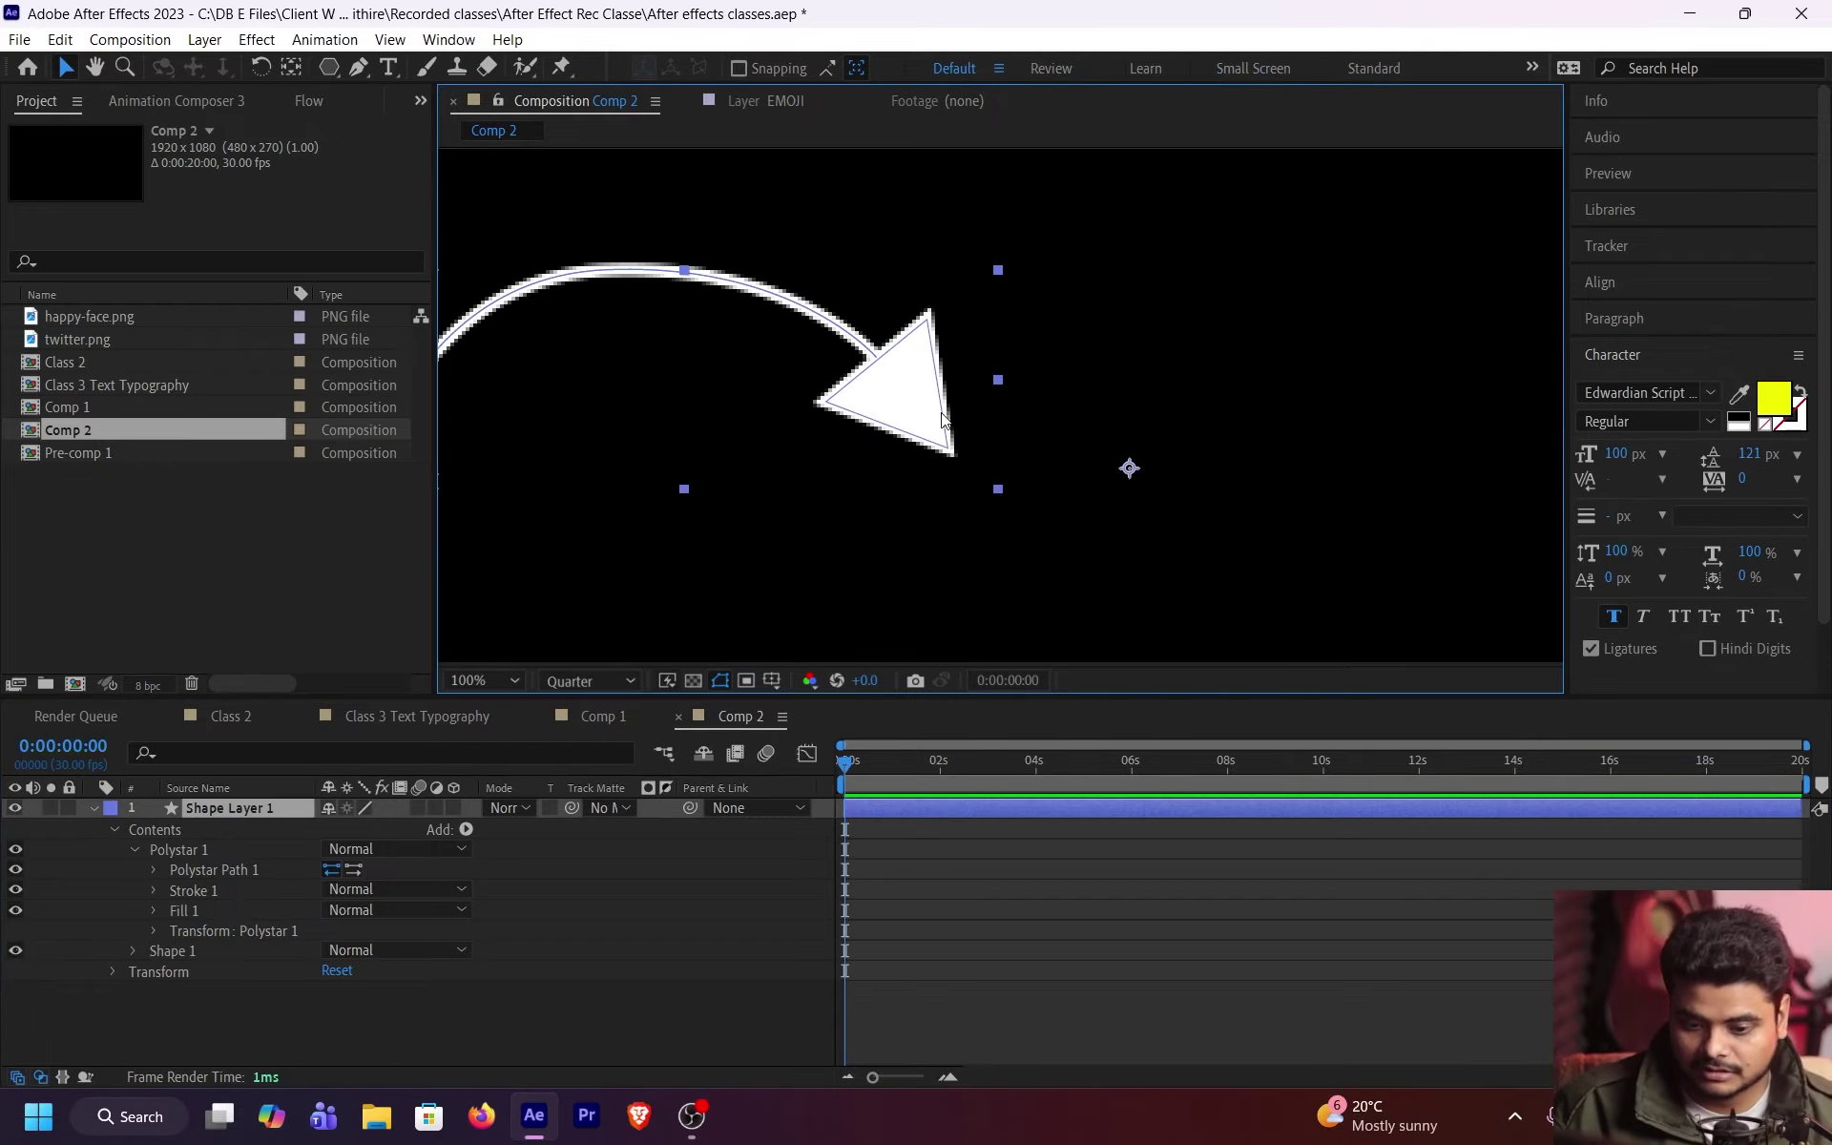
click(142, 850)
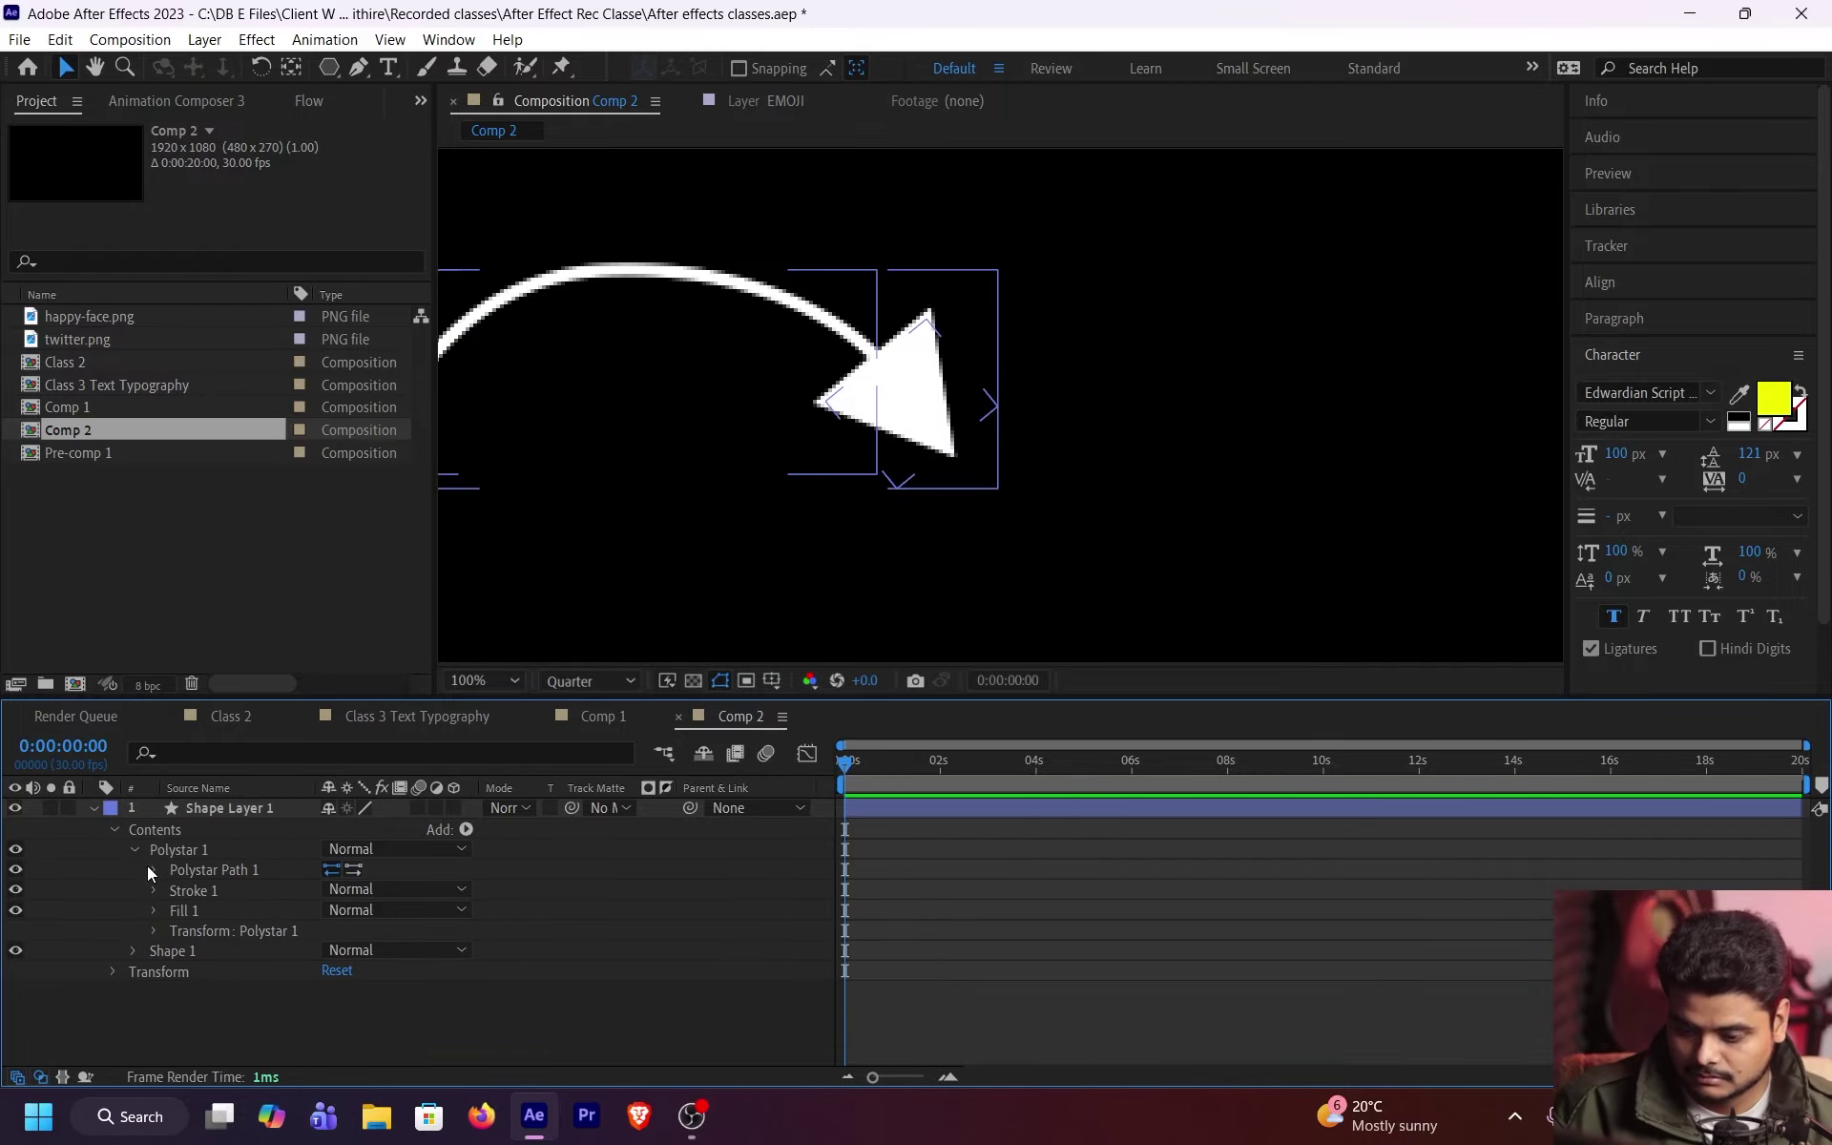
click(152, 869)
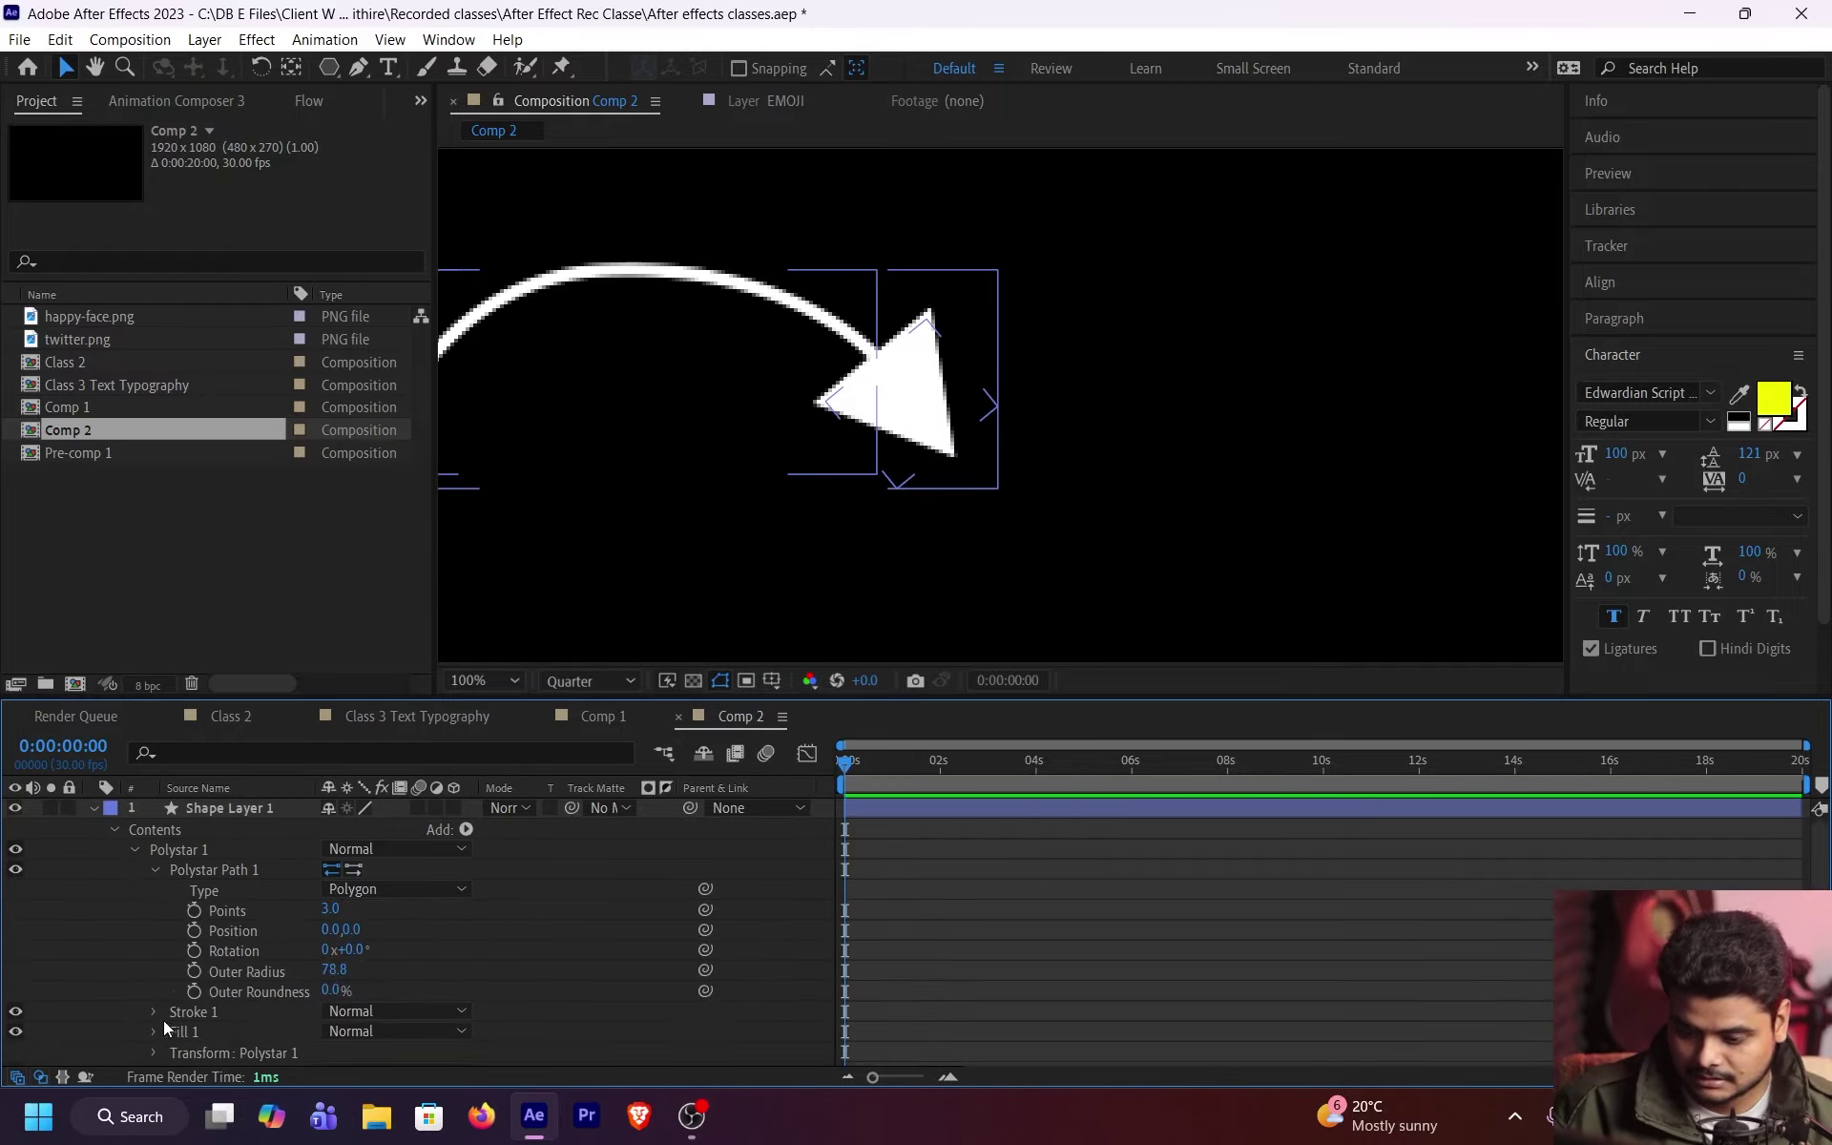
click(153, 1012)
scroll(136, 857, up, 3)
click(134, 849)
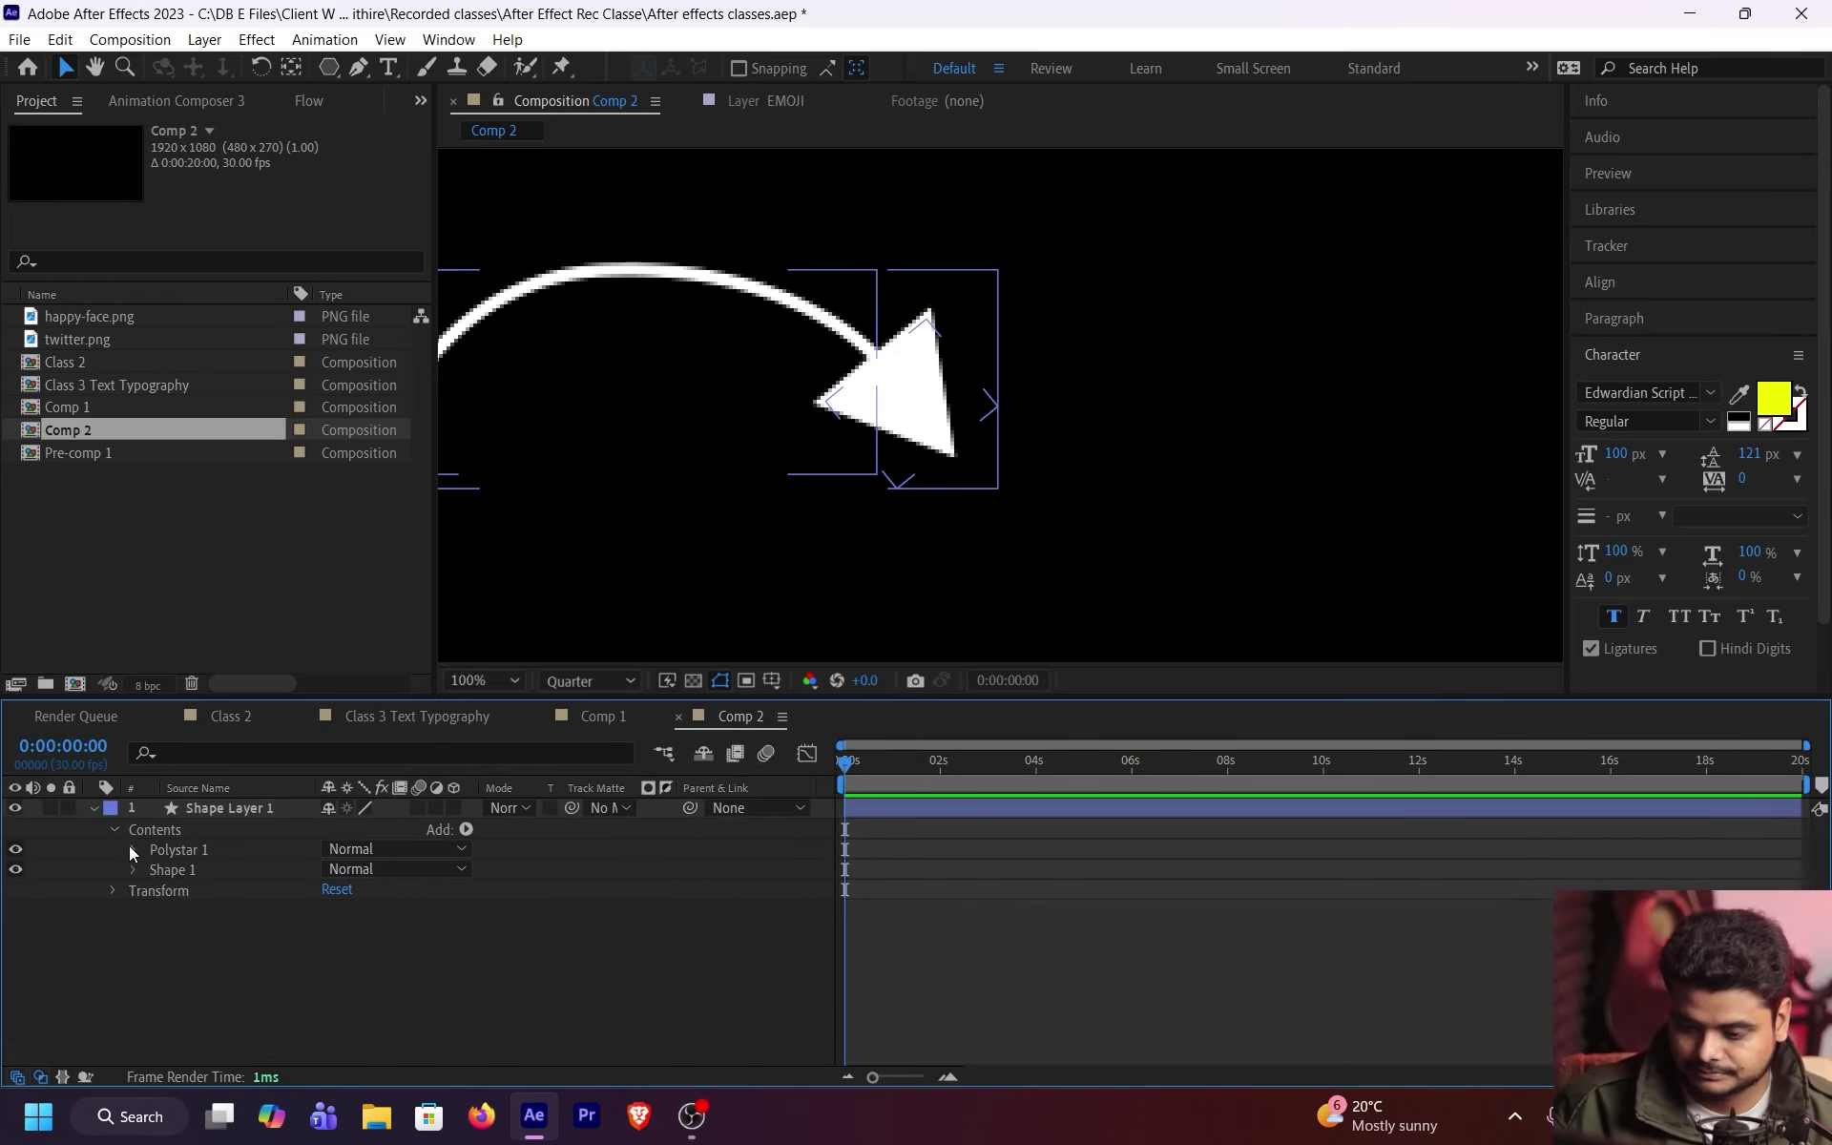
click(113, 829)
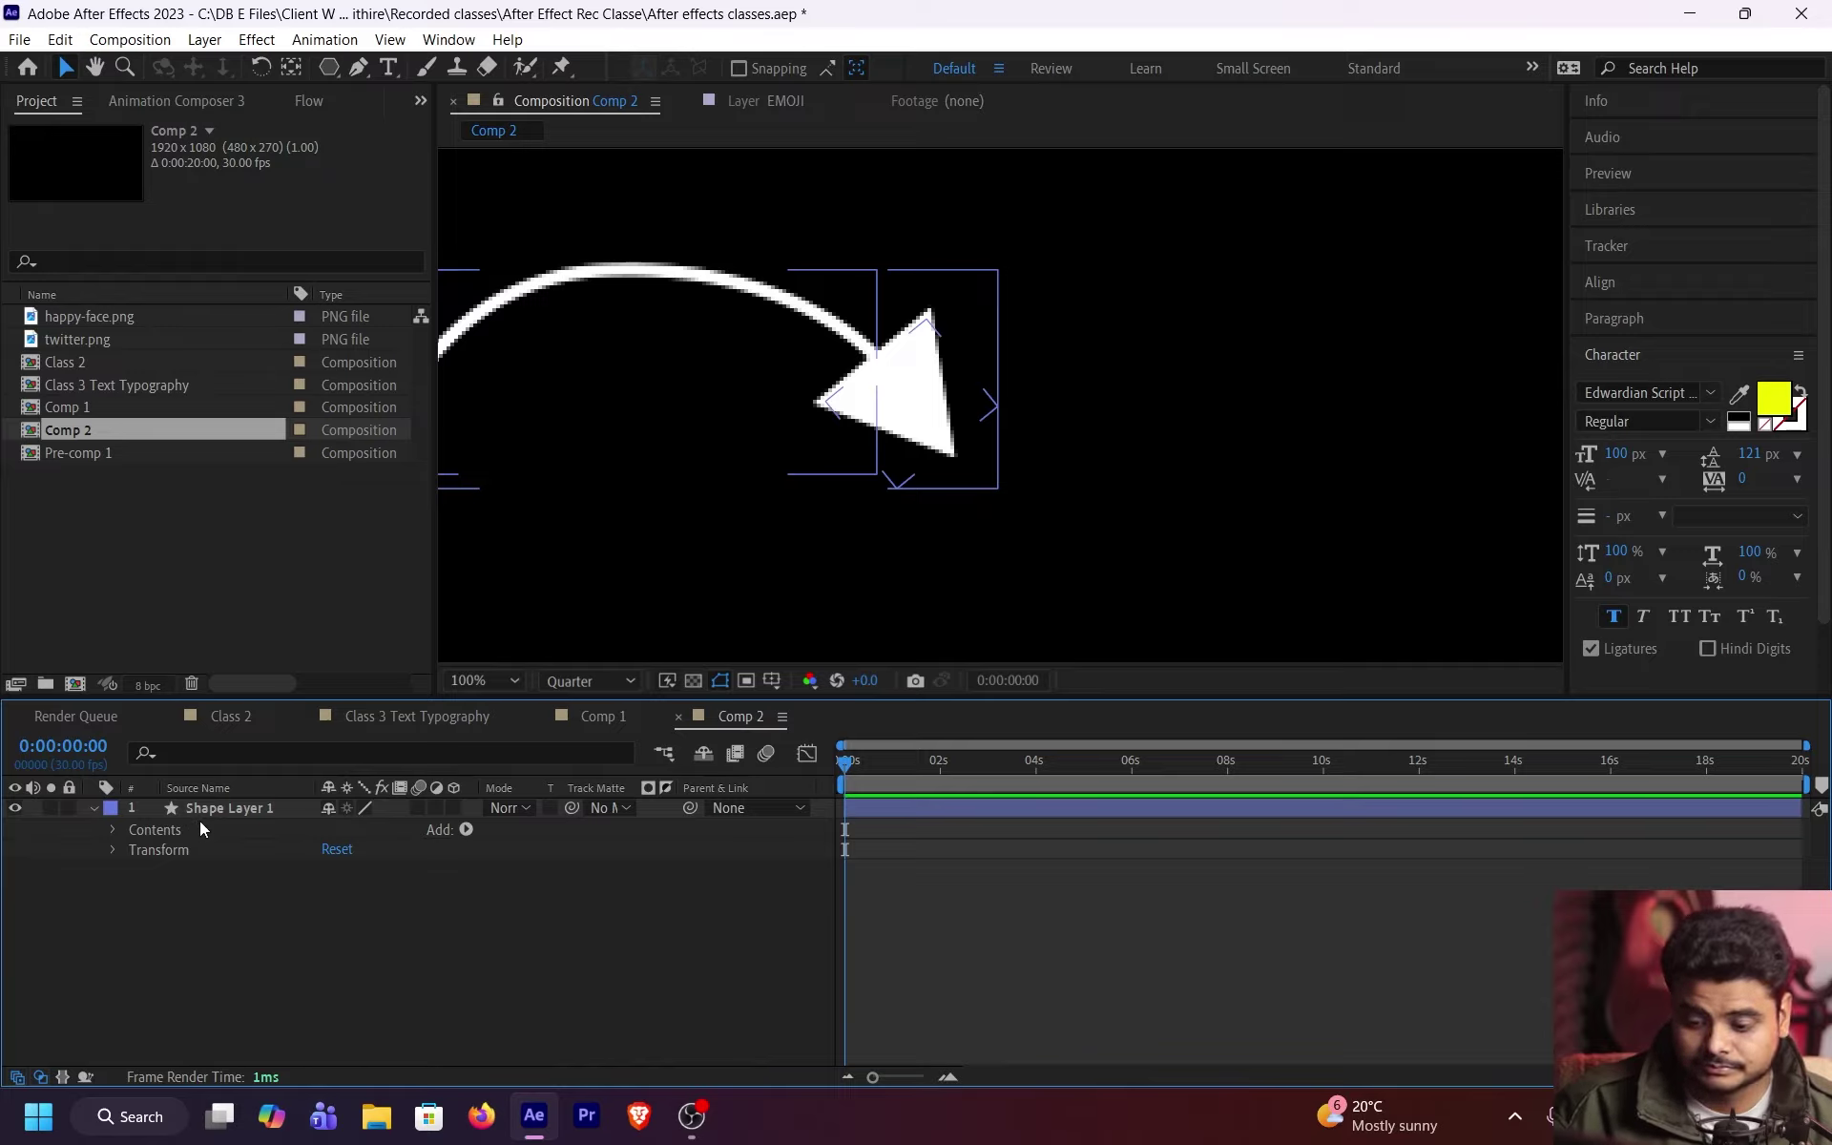
click(112, 830)
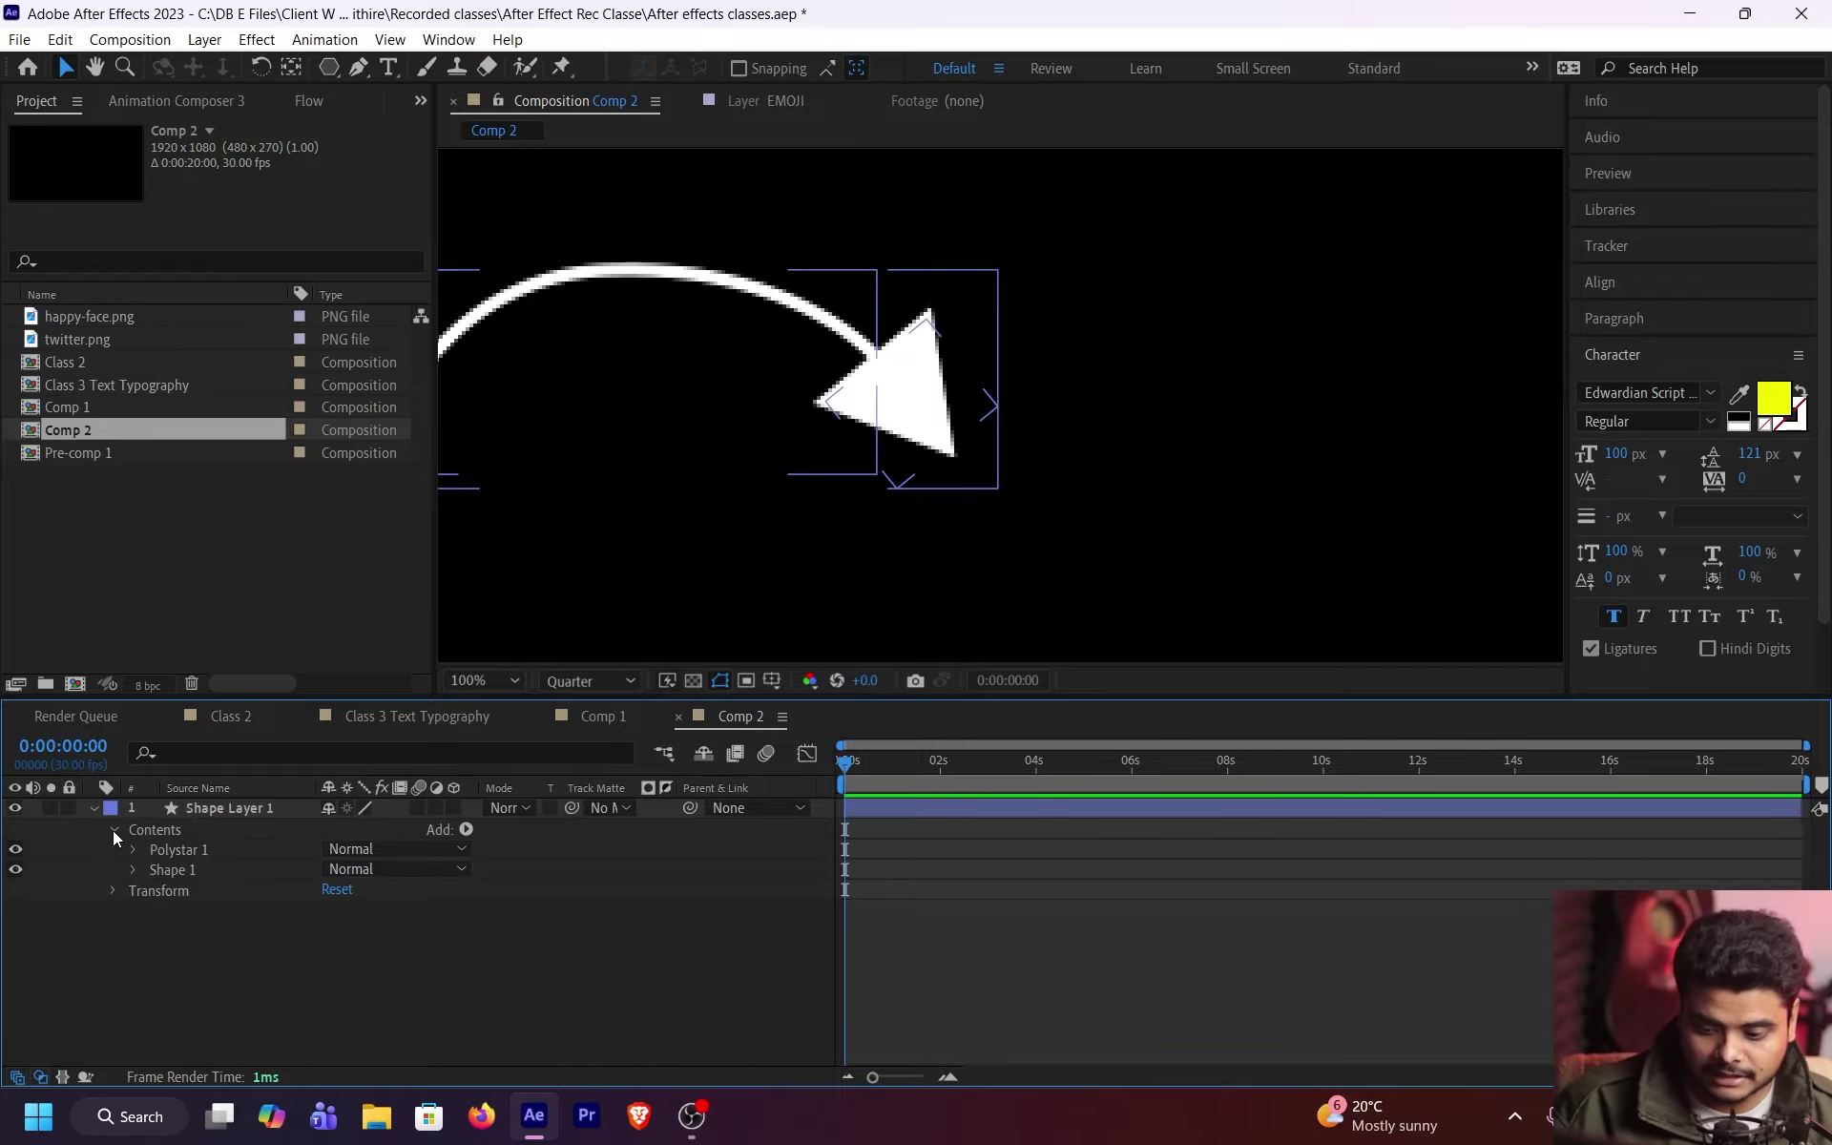
click(178, 849)
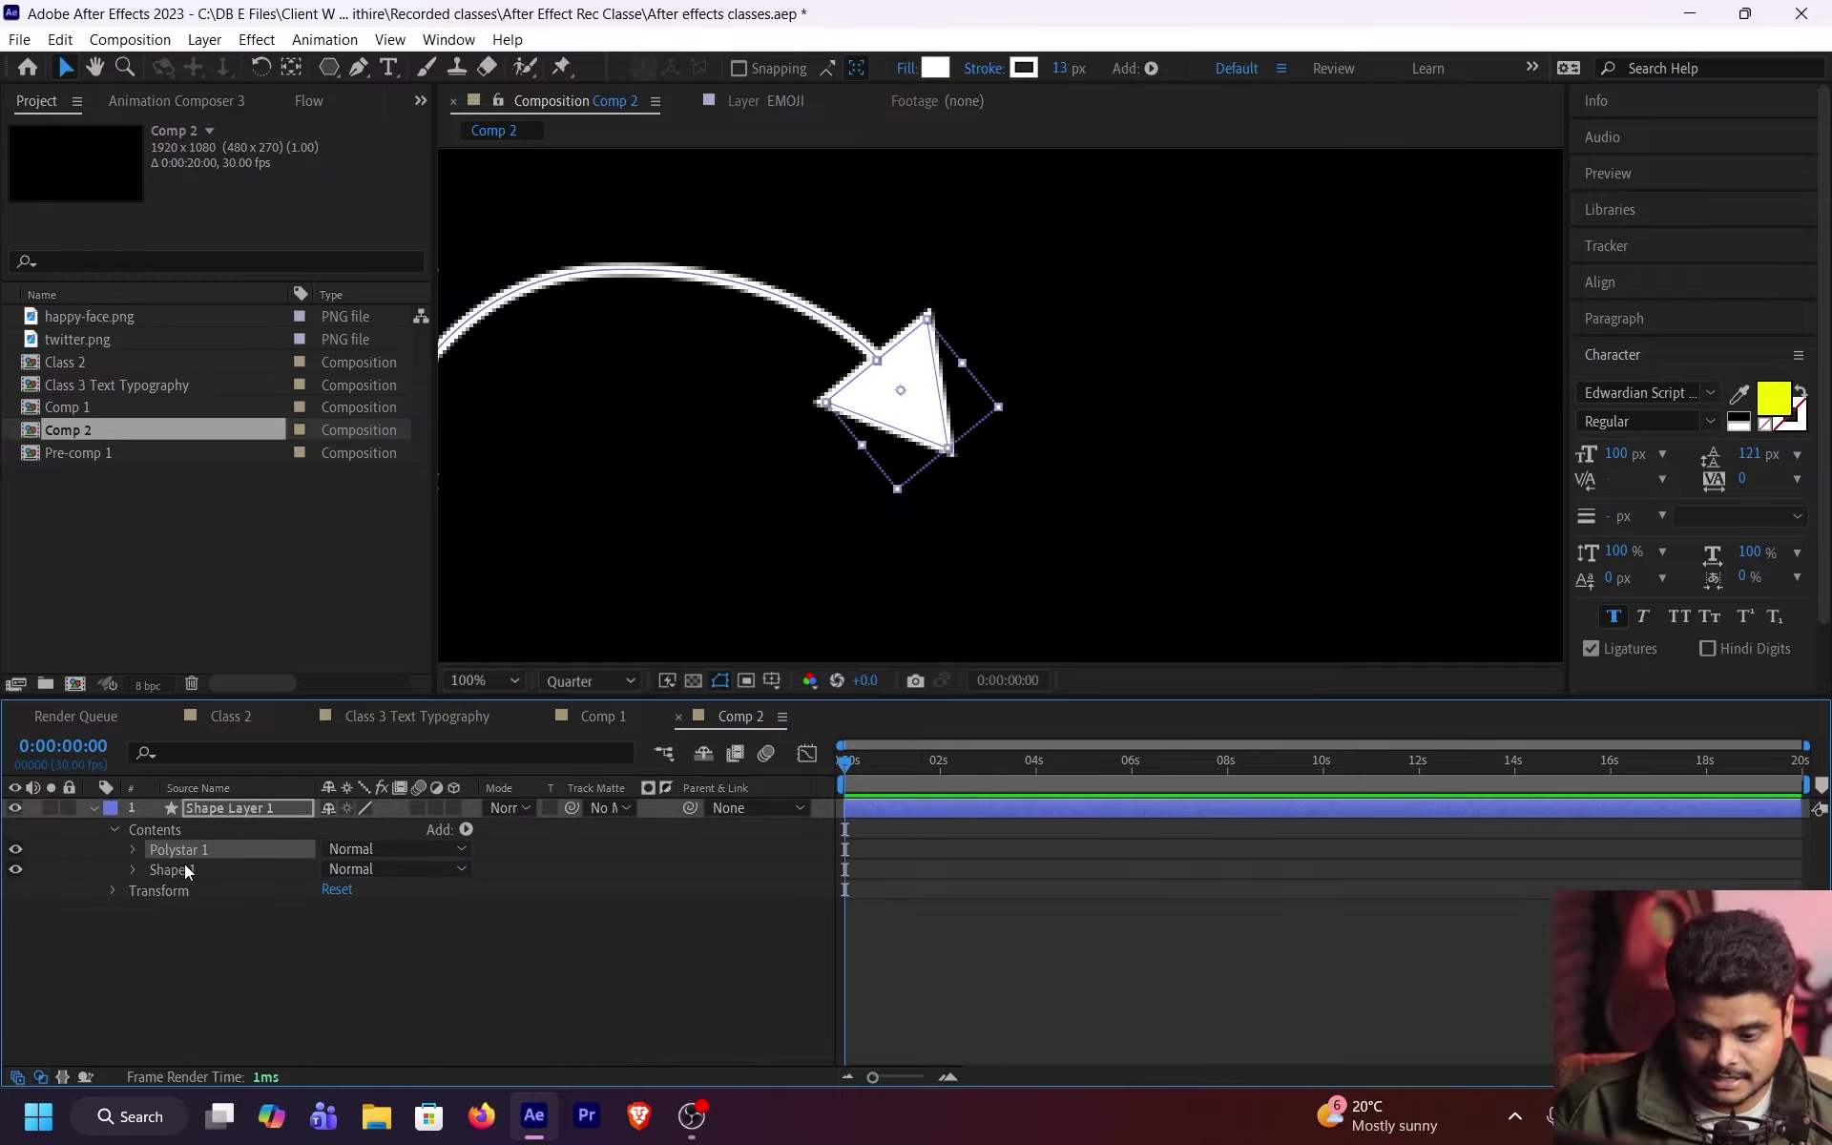
click(185, 867)
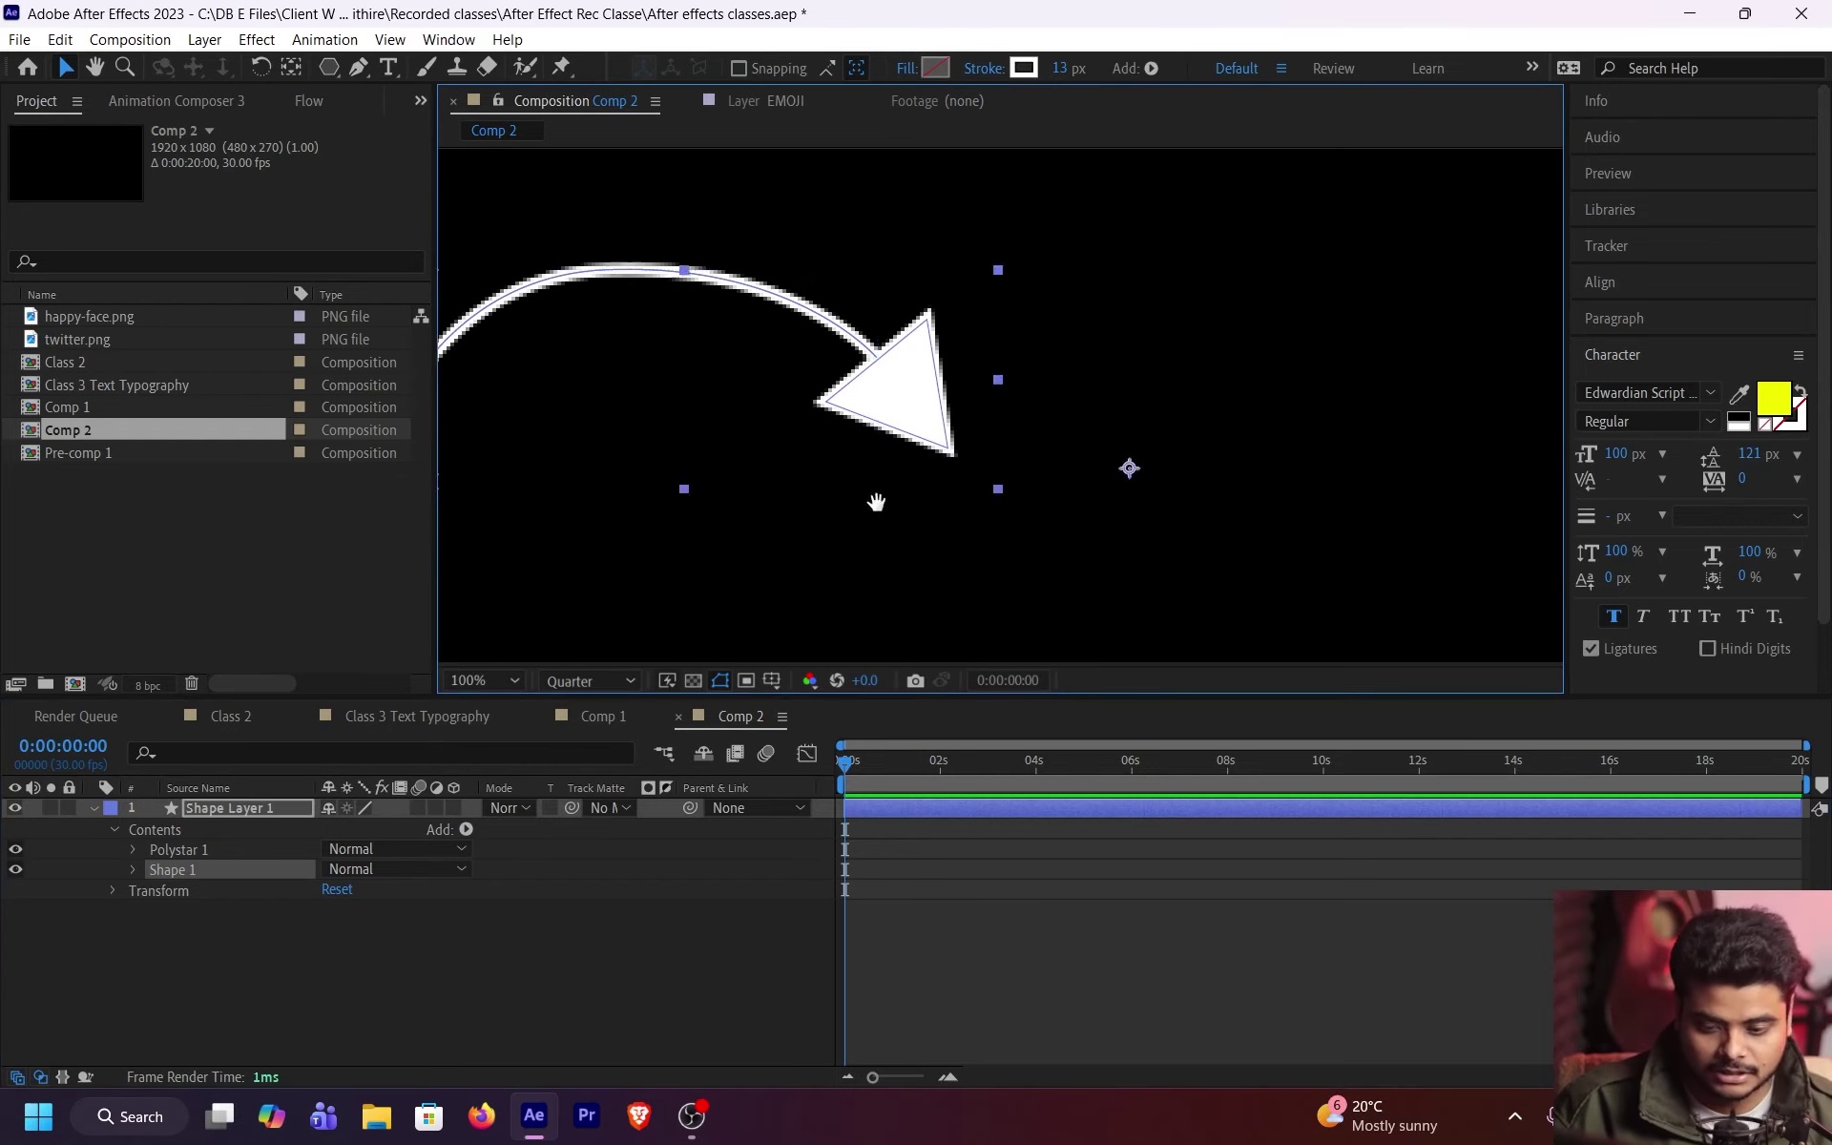
Step: Duplicate Shape Layer 1 and delete the Polystar 1 triangle from the original layer
drag(832, 503, 1063, 512)
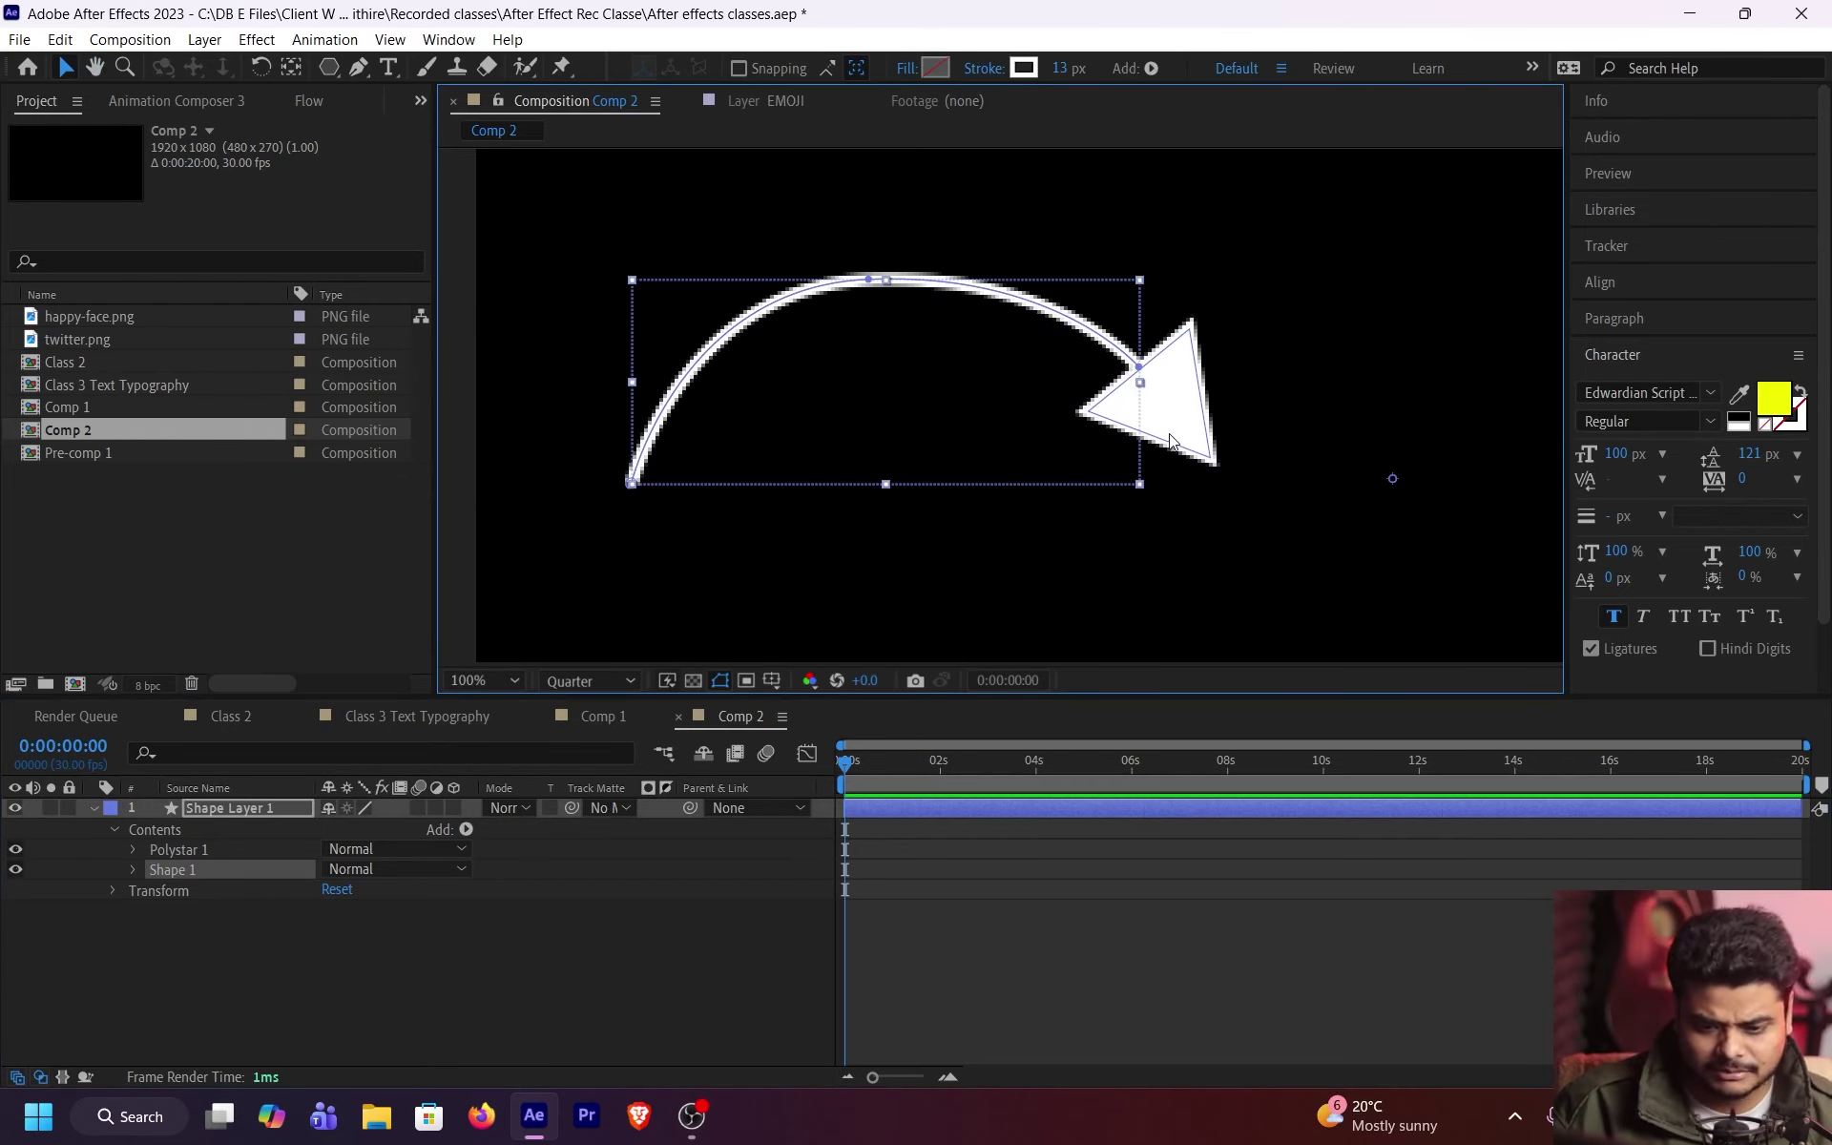
click(1004, 826)
click(999, 815)
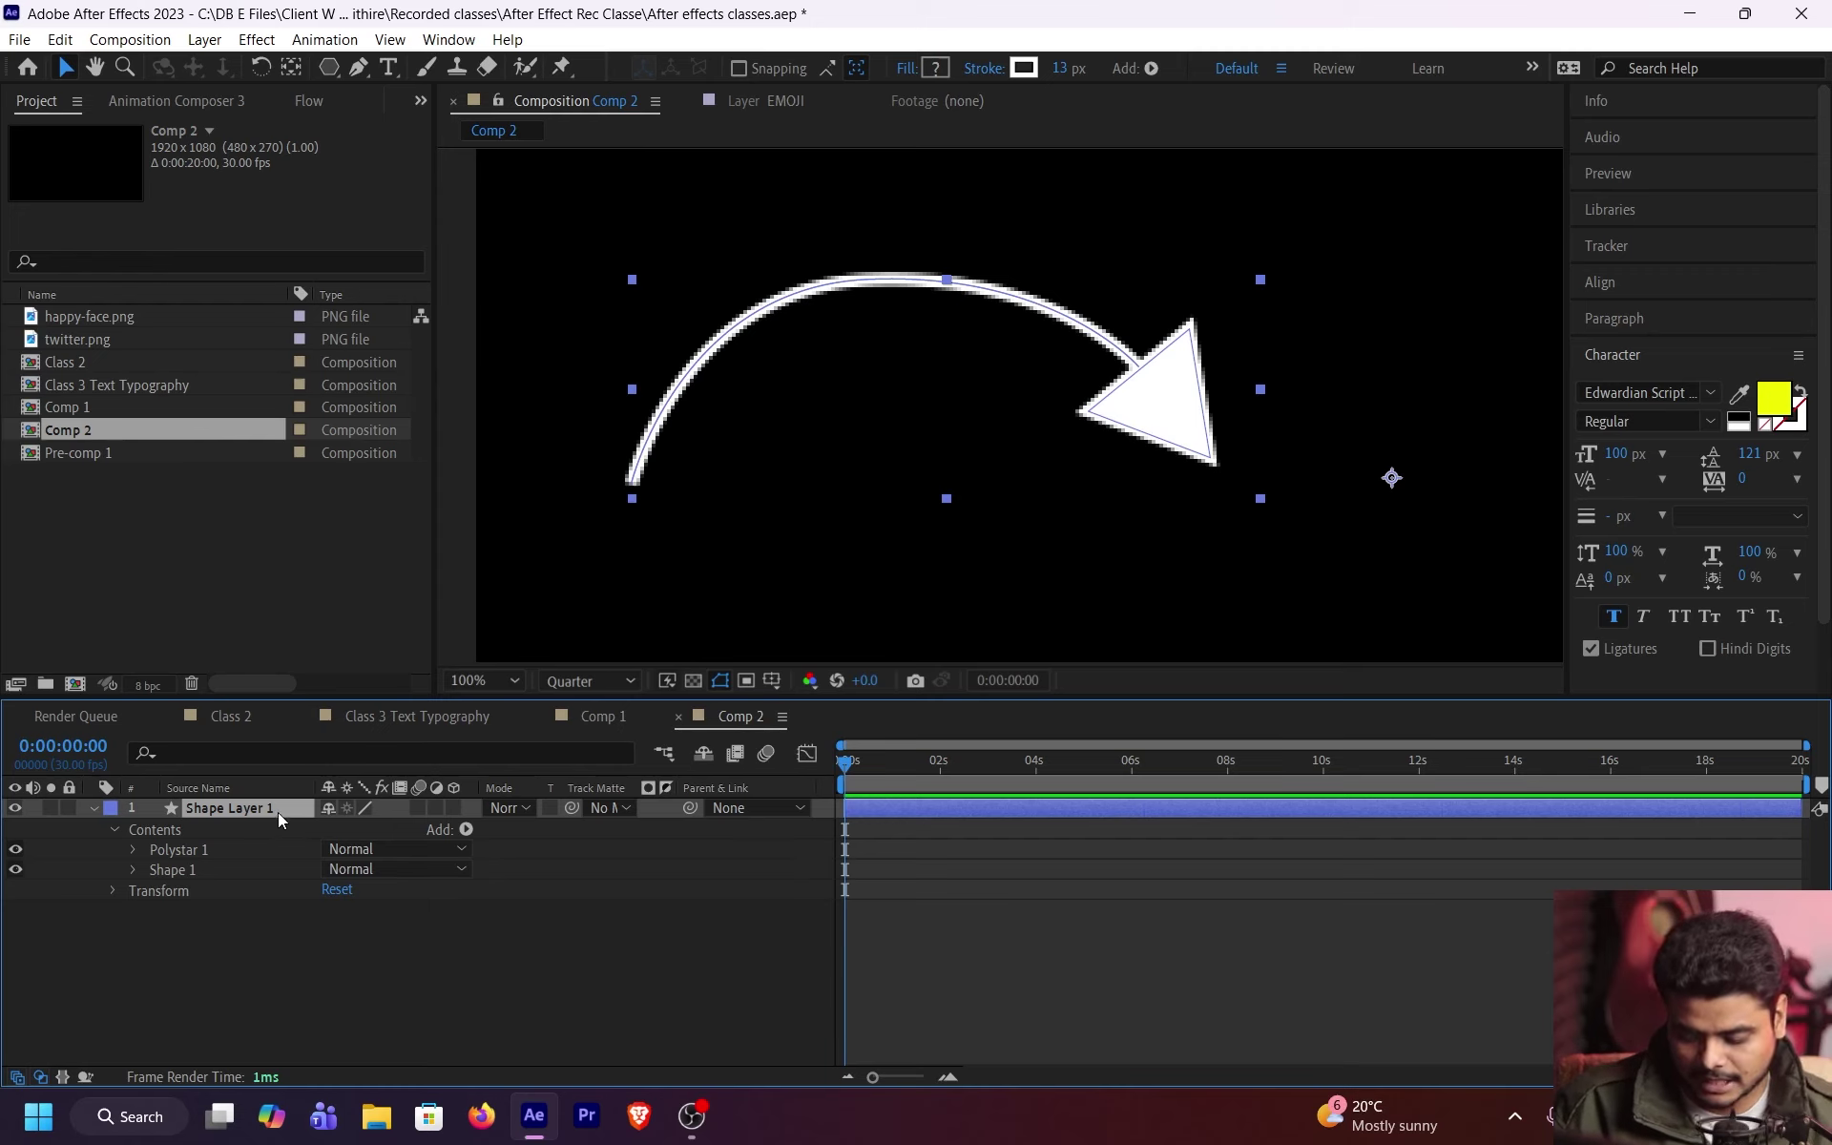
key(ctrl+d)
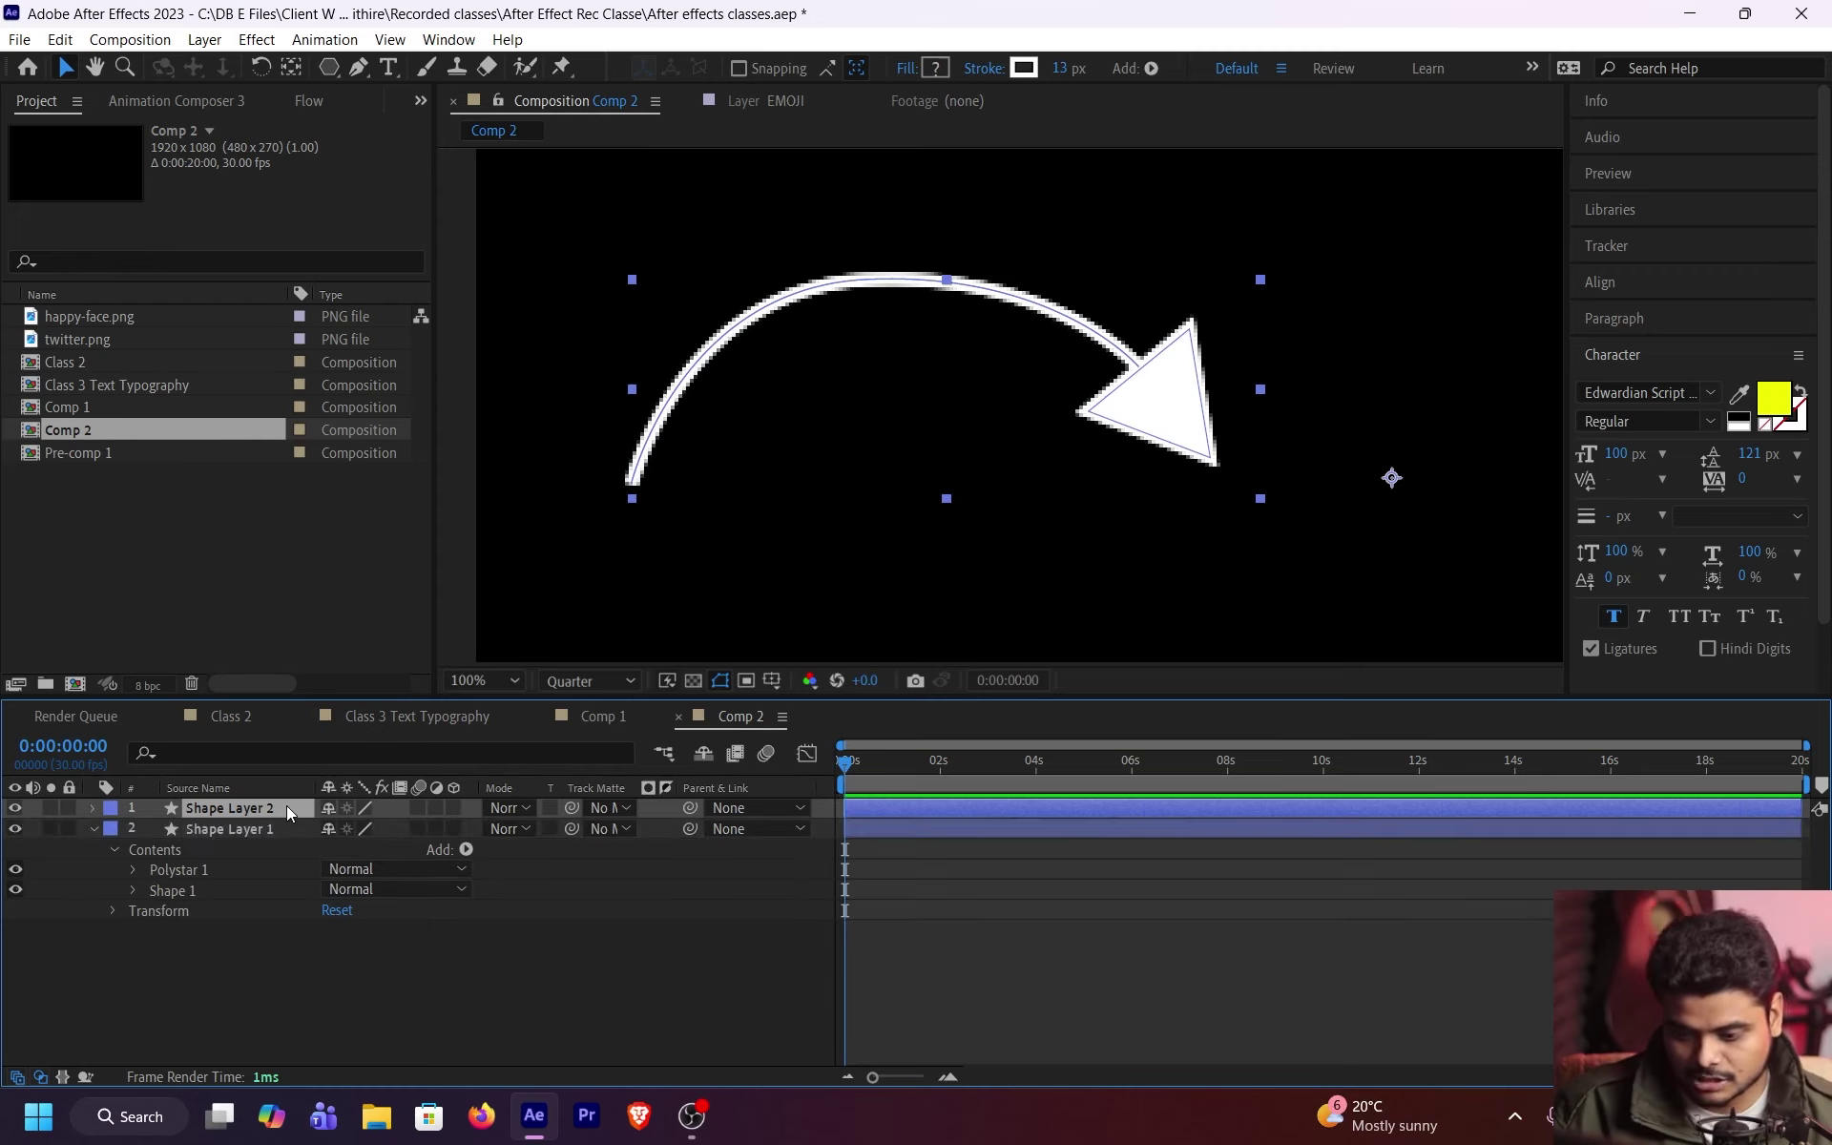
click(199, 868)
key(Delete)
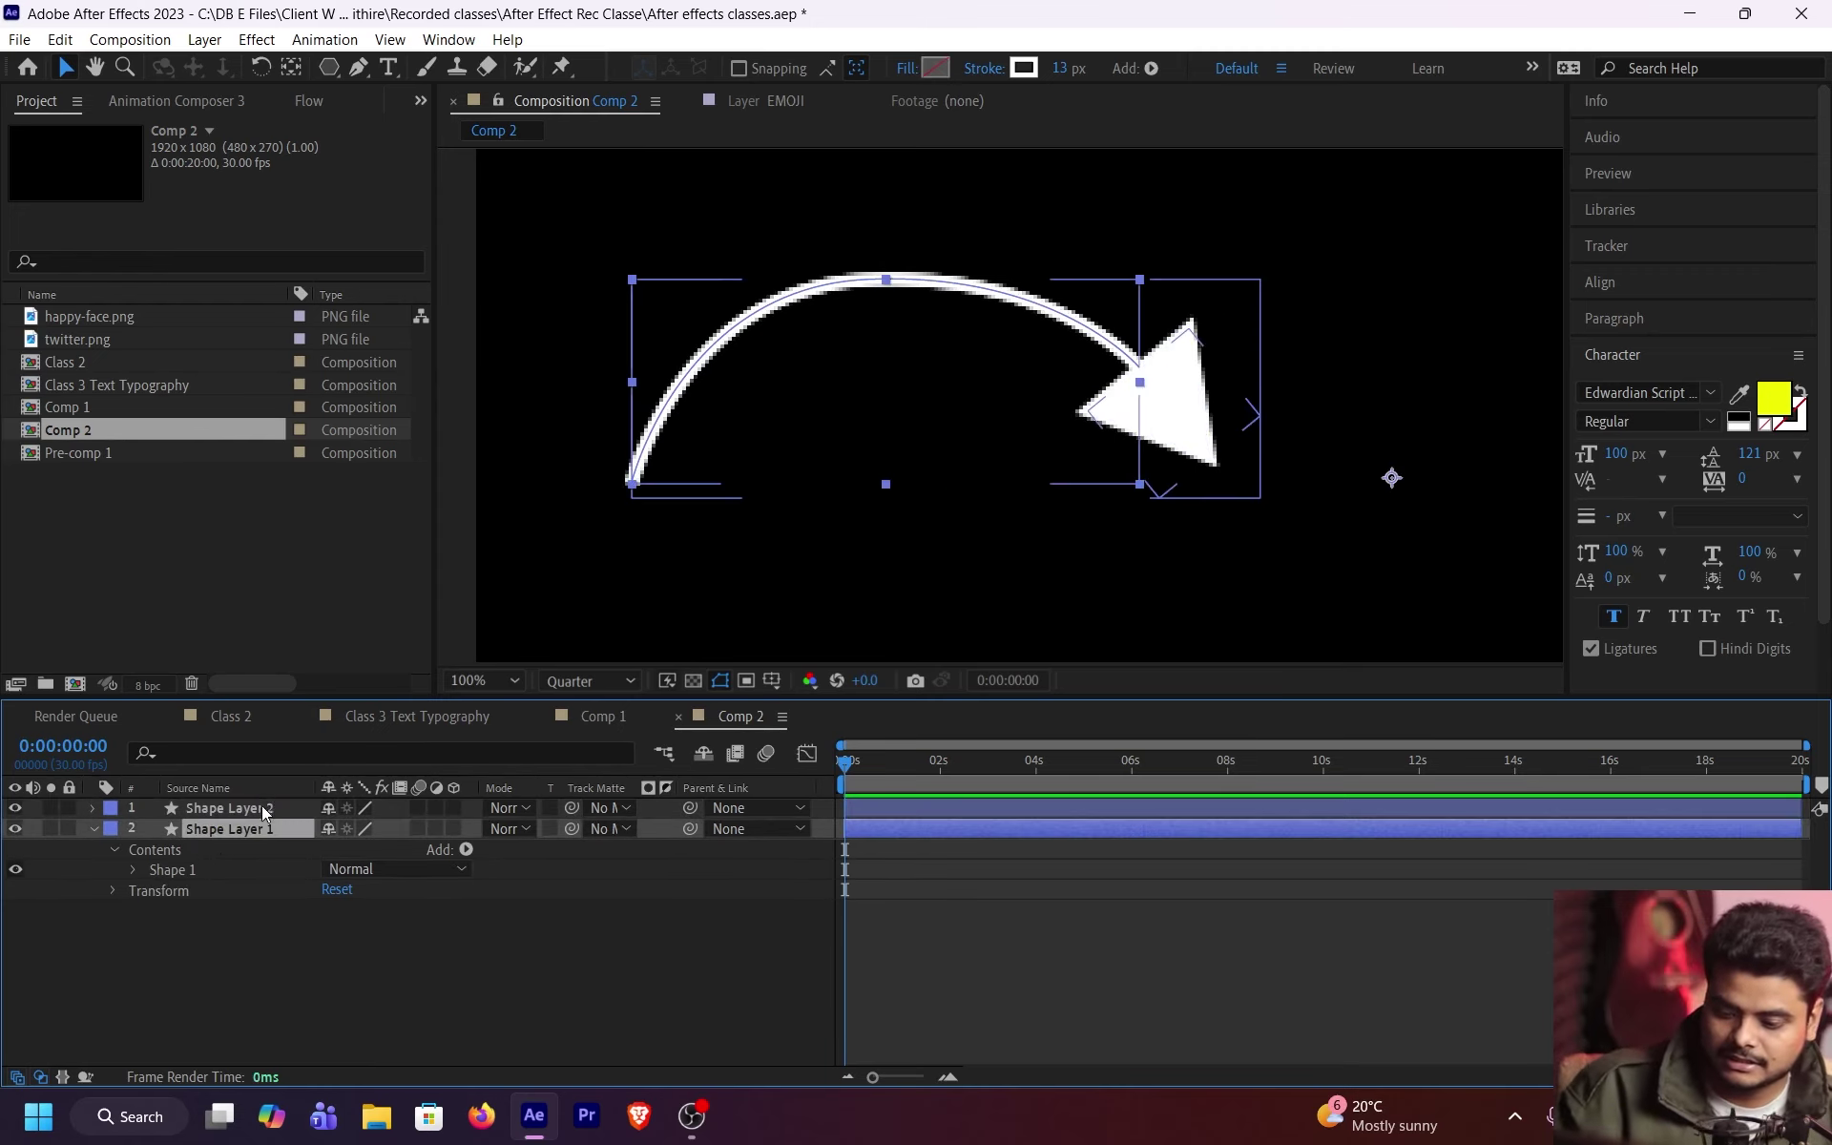
Step: Delete the Shape 1 curve from Shape Layer 2, keeping only the Polystar 1 triangle in it
click(262, 807)
click(93, 807)
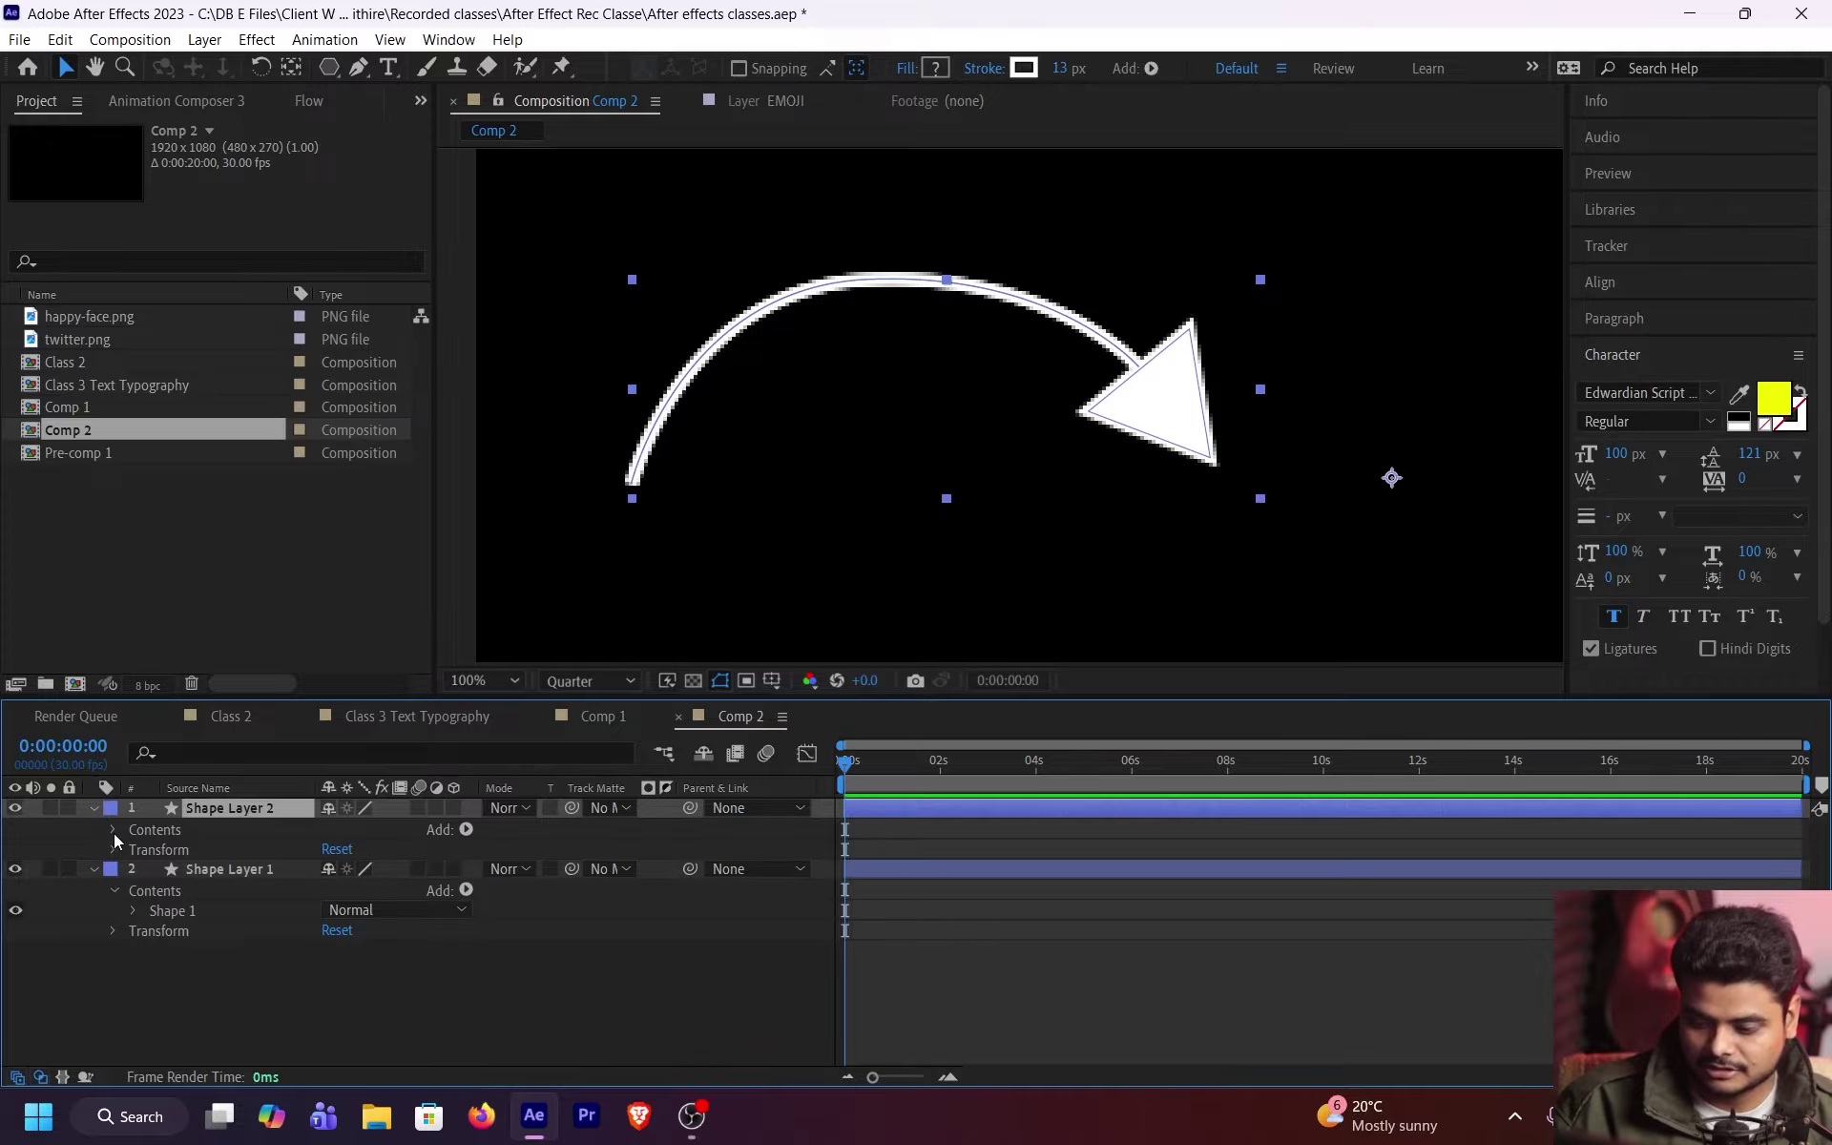
click(112, 829)
click(193, 851)
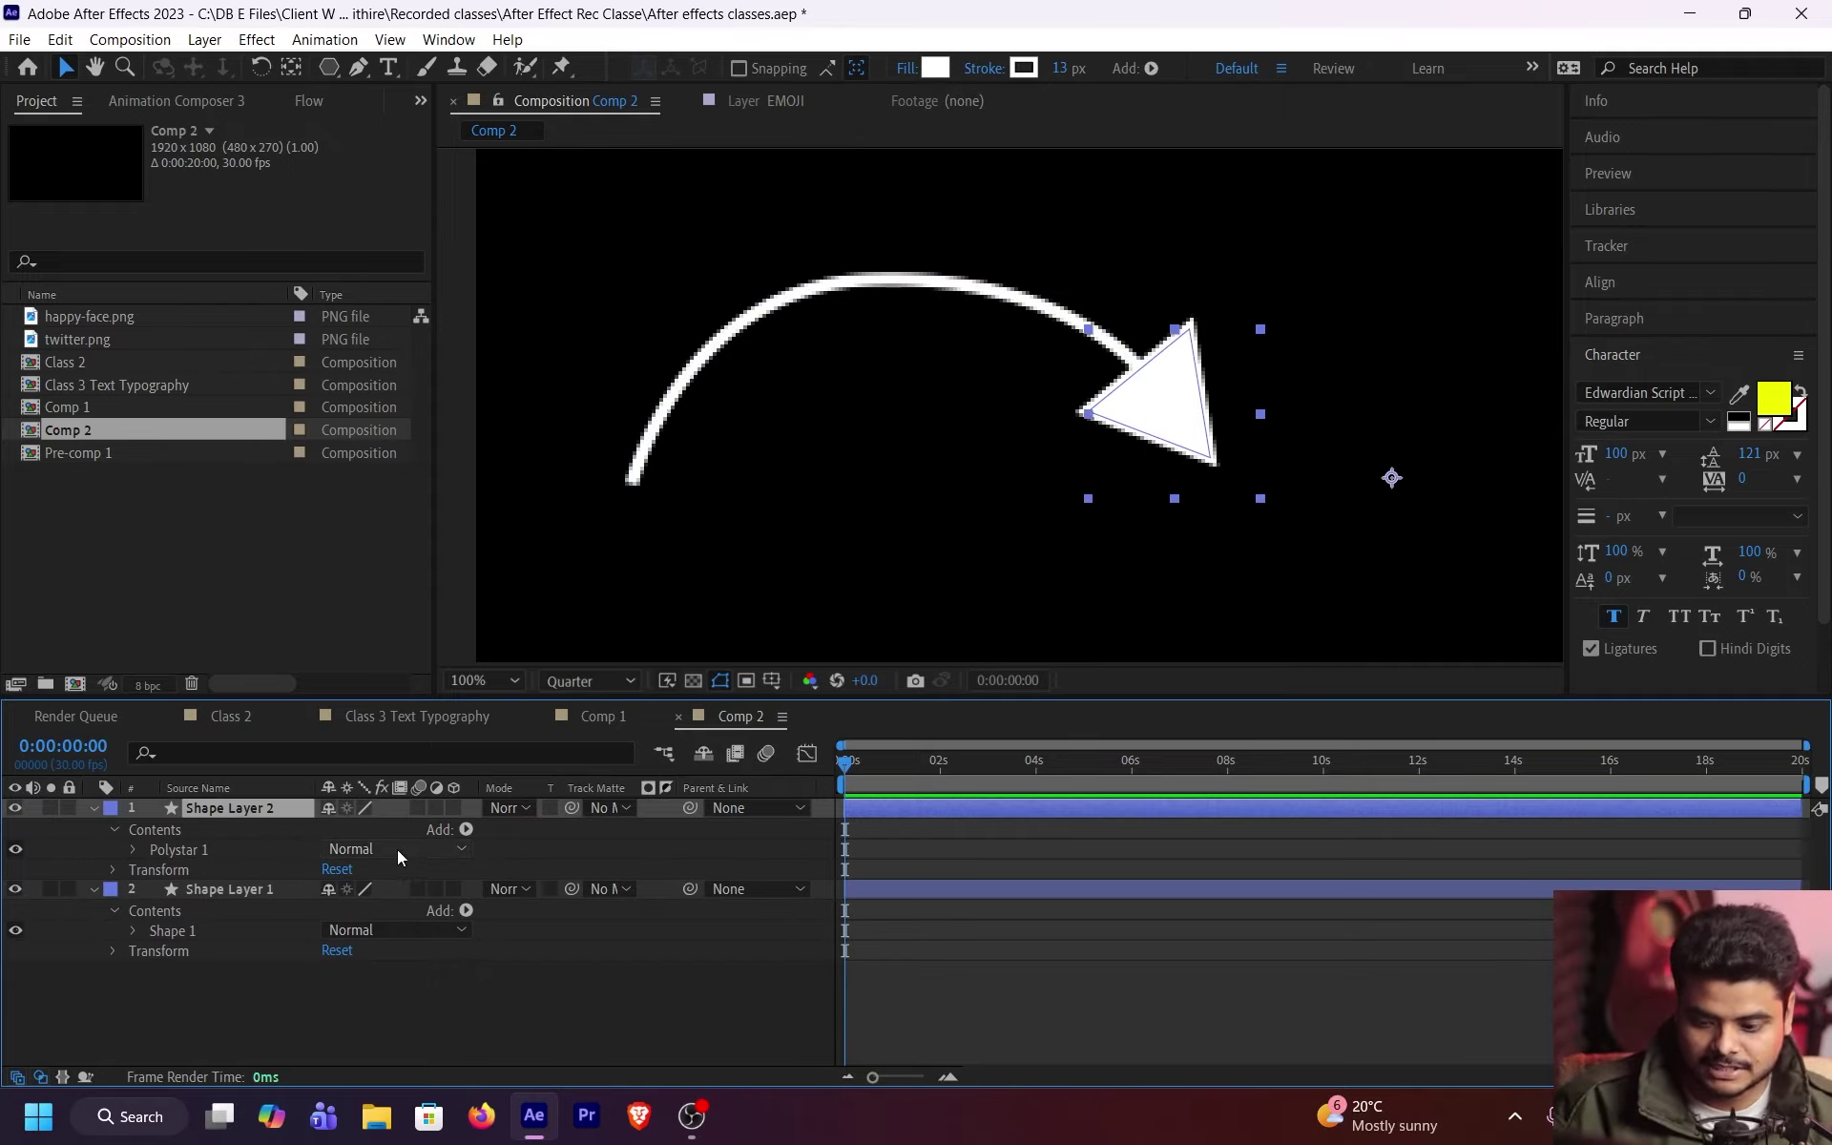
Step: Show only the Scale property for both Shape Layer 1 and Shape Layer 2
click(249, 891)
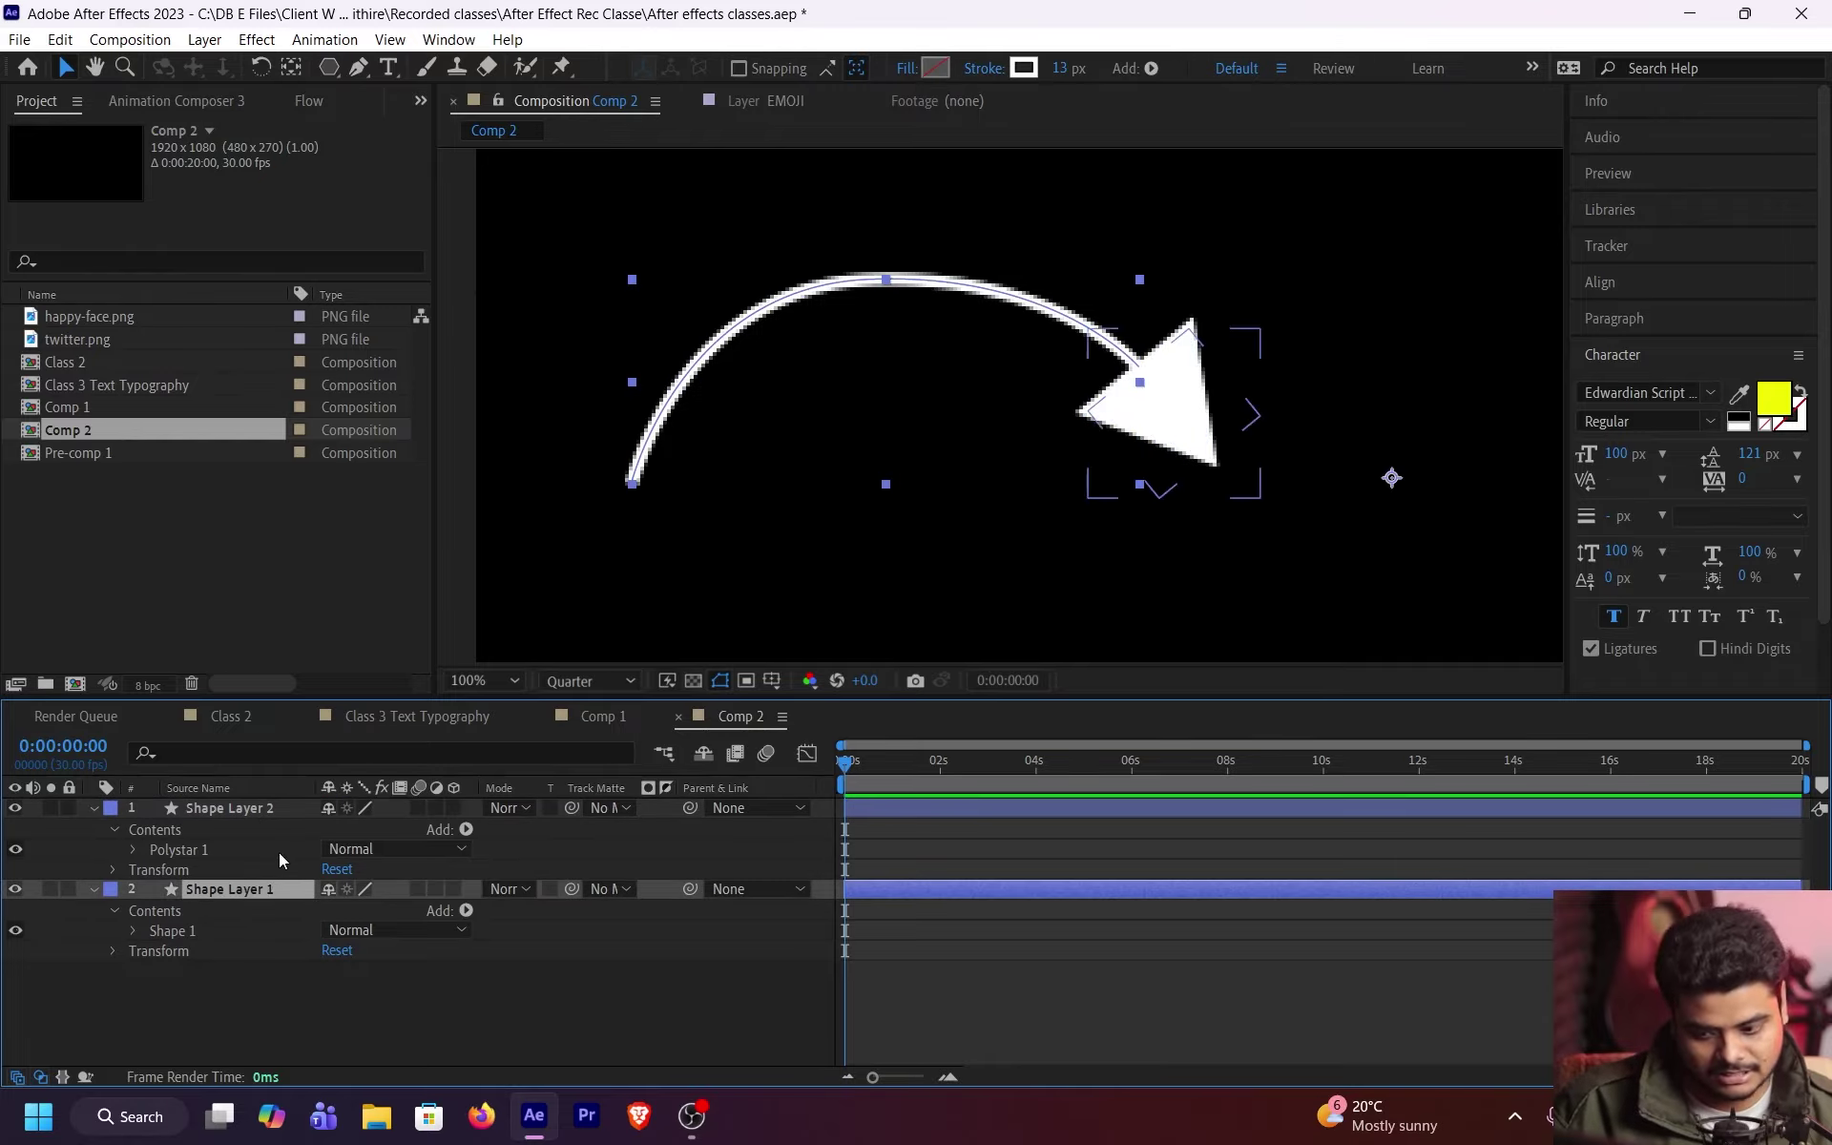
key(s)
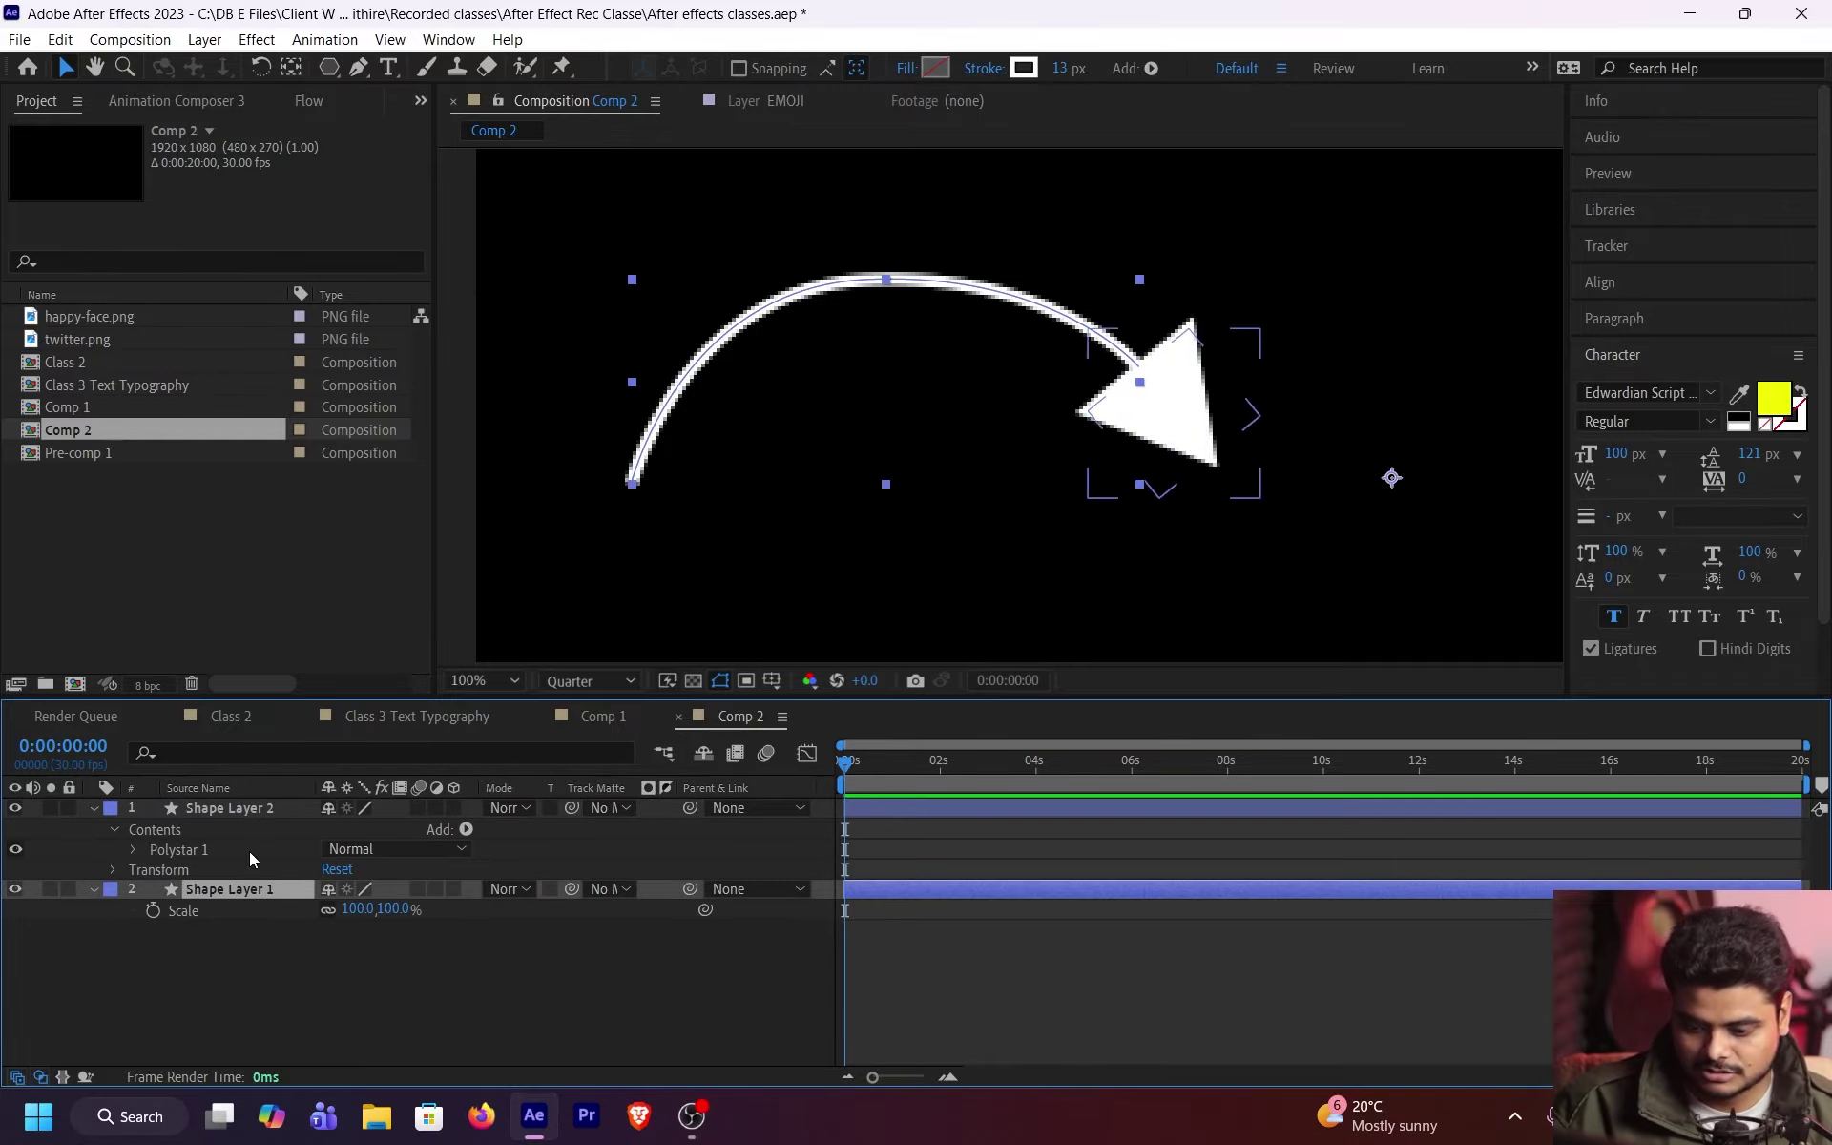
click(266, 810)
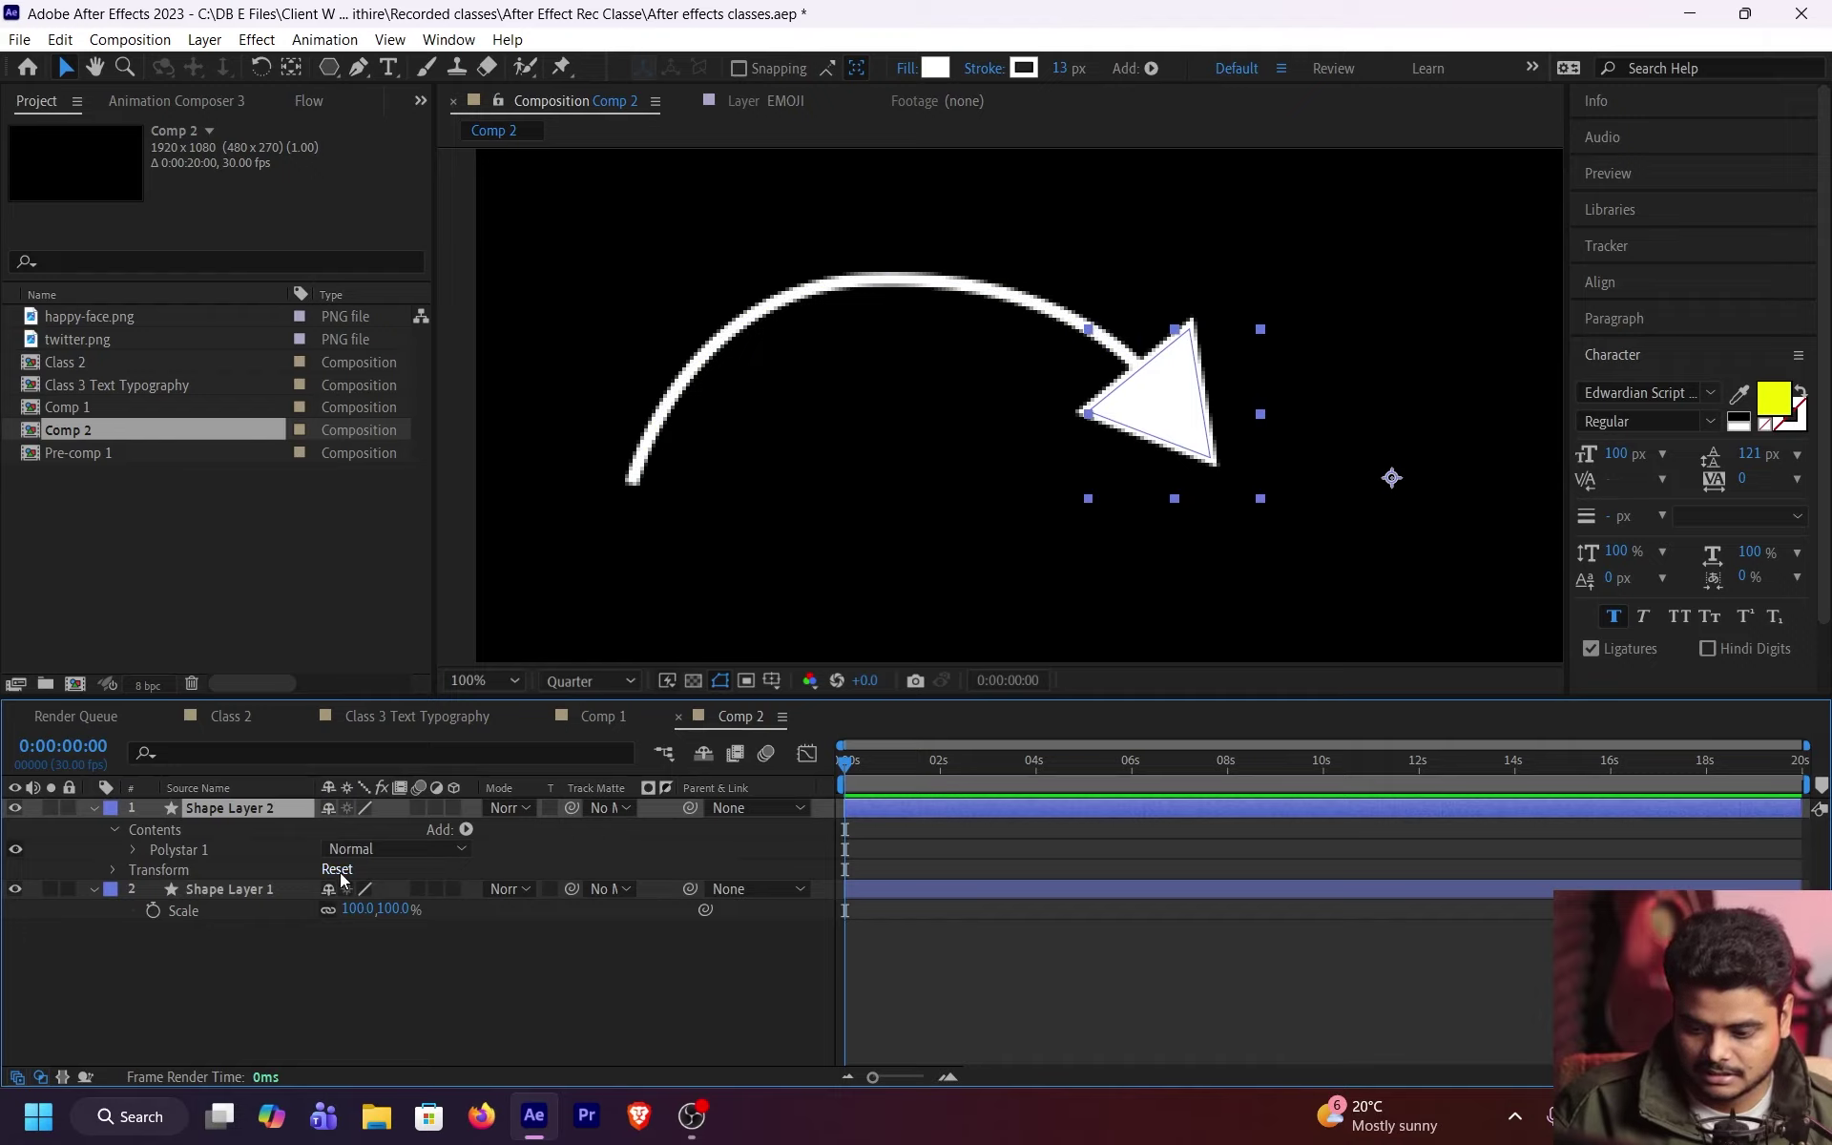
key(s)
drag(403, 829, 382, 835)
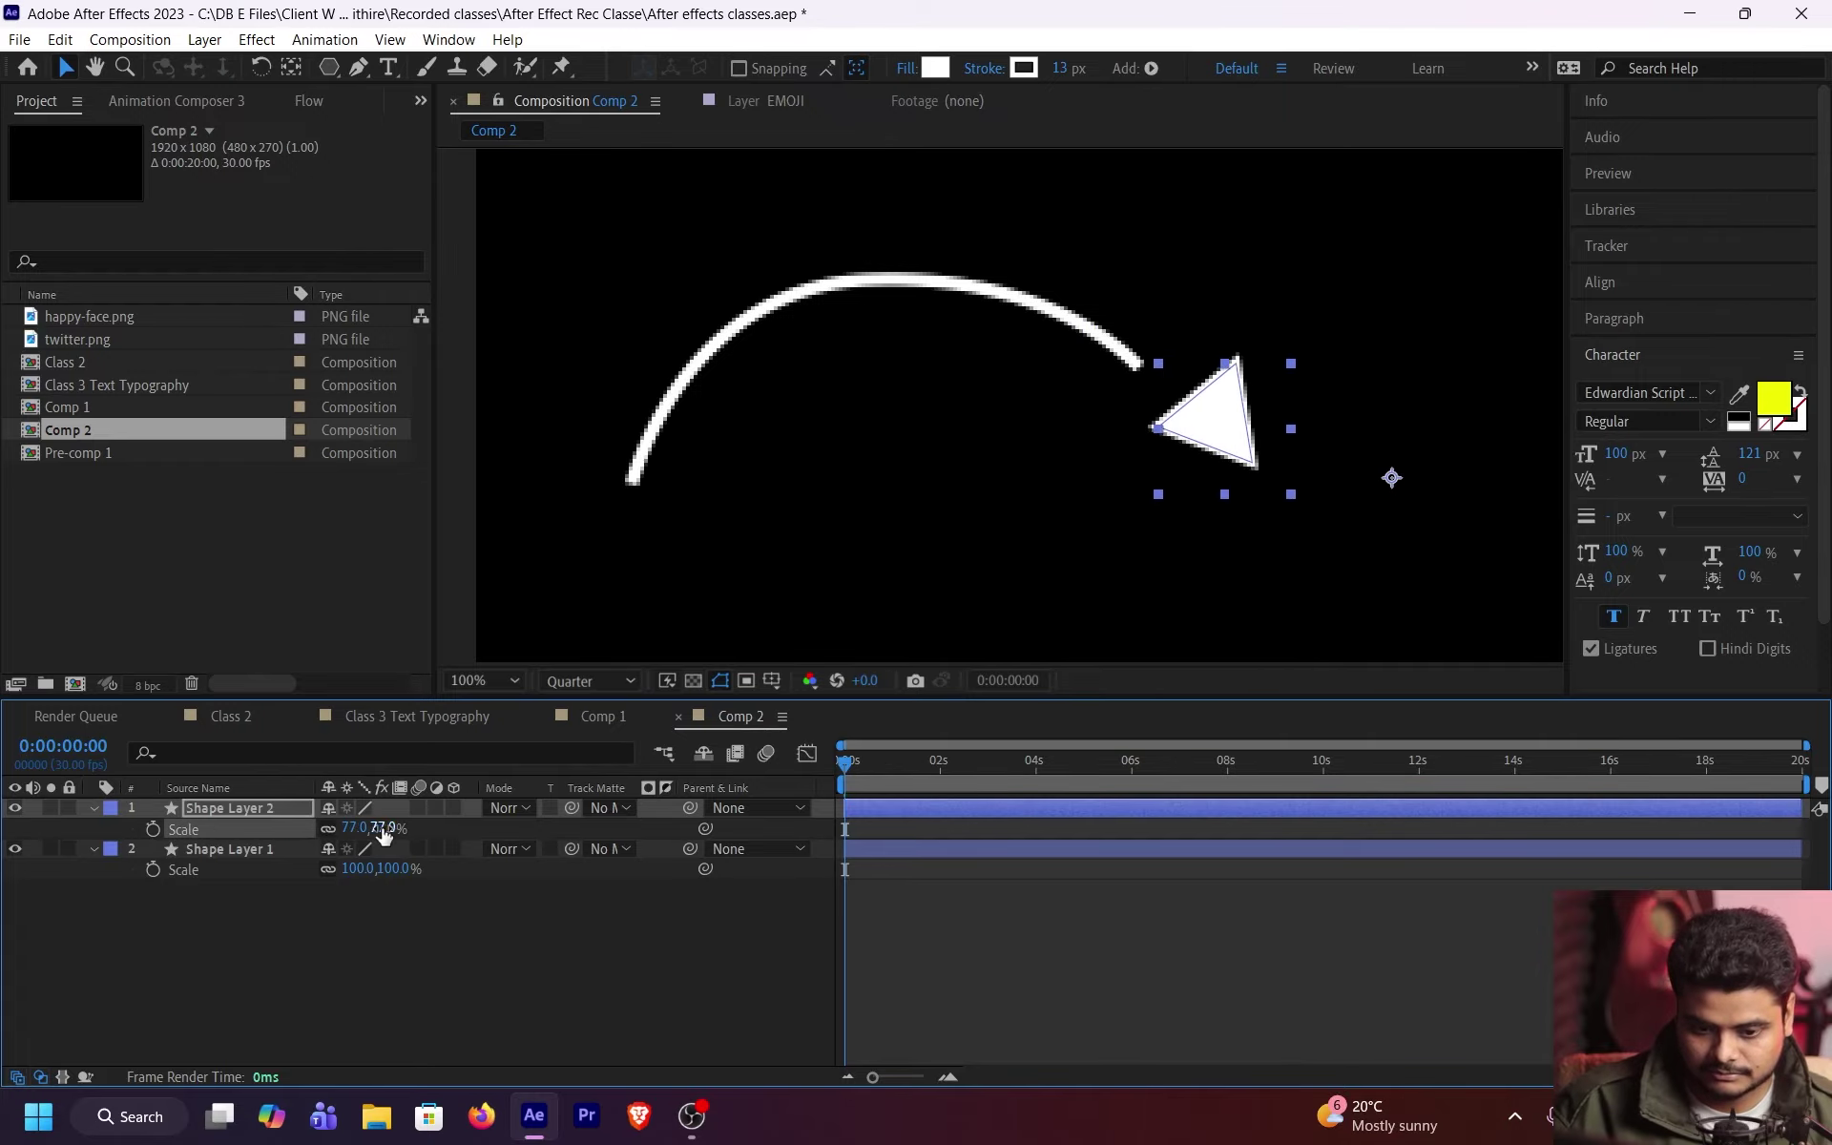
key(ctrl+z)
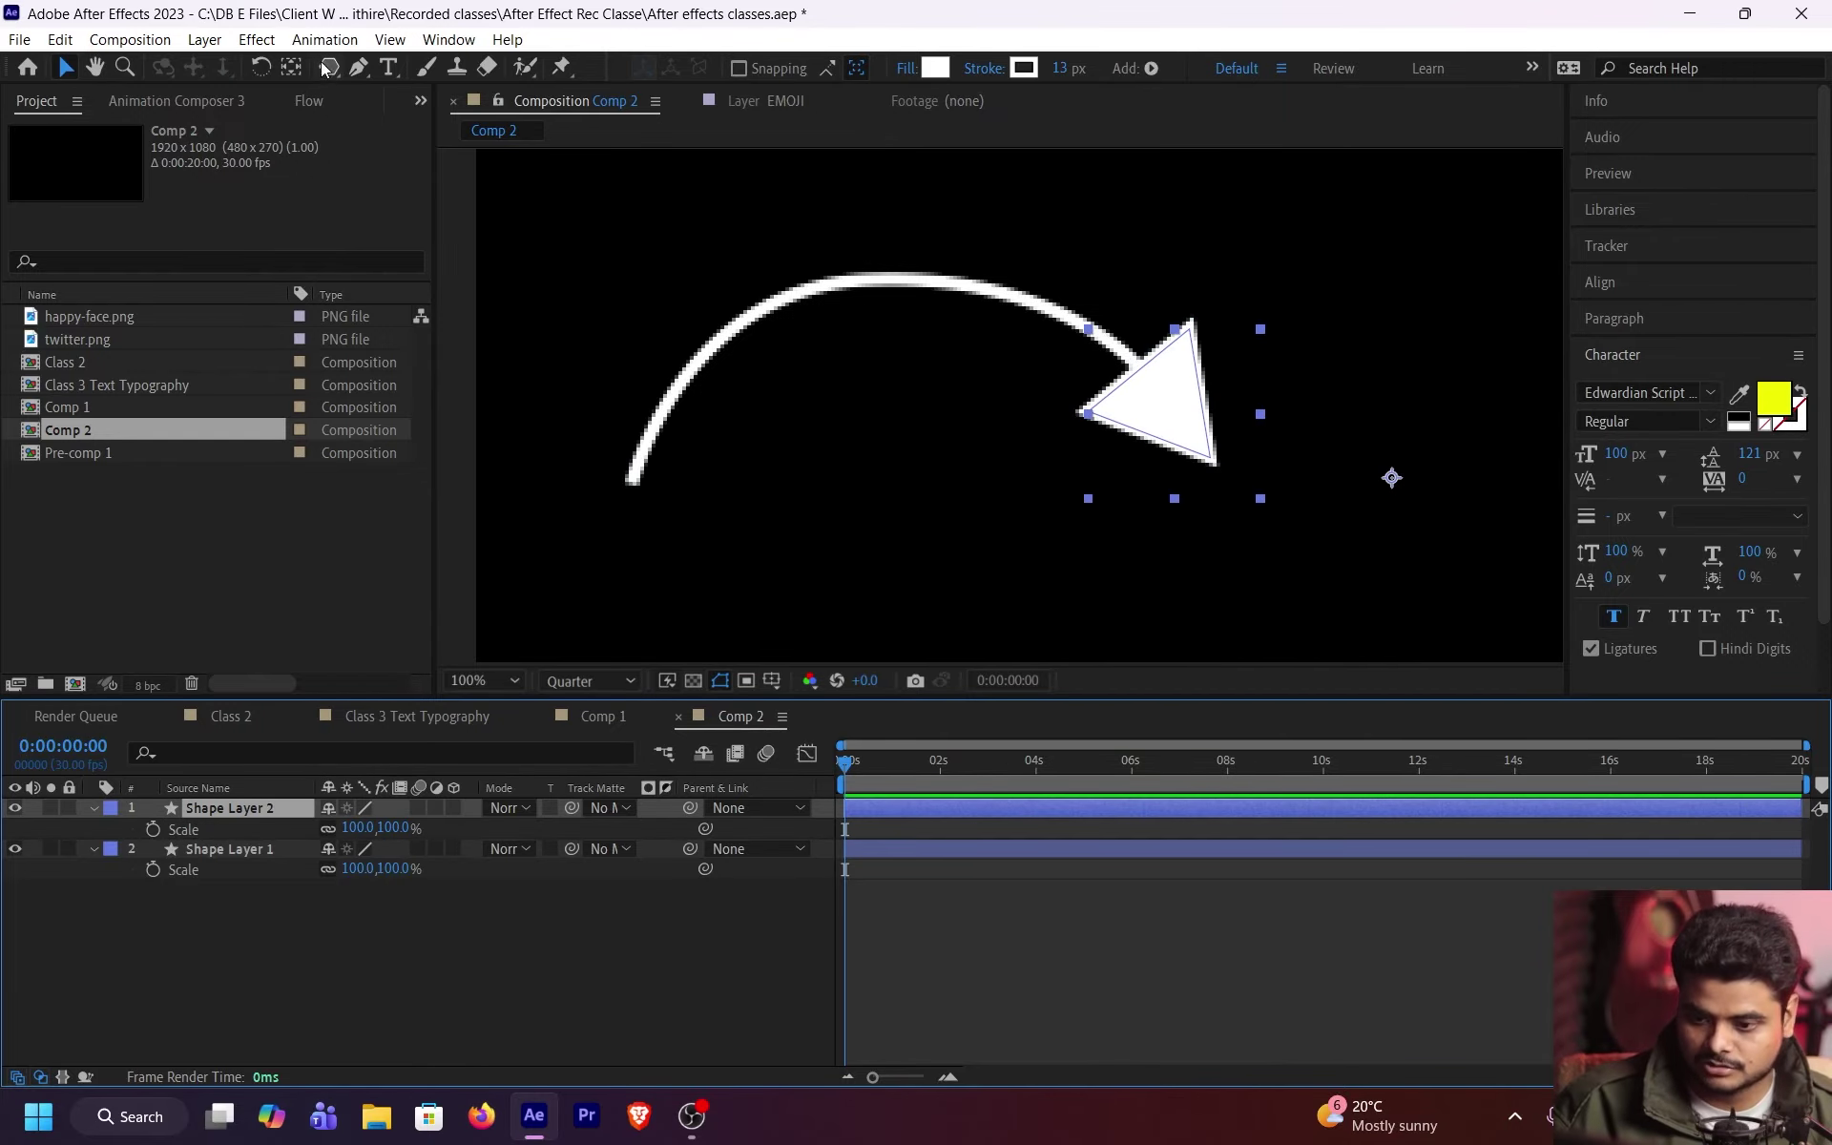
drag(410, 838, 507, 771)
key(ctrl+z)
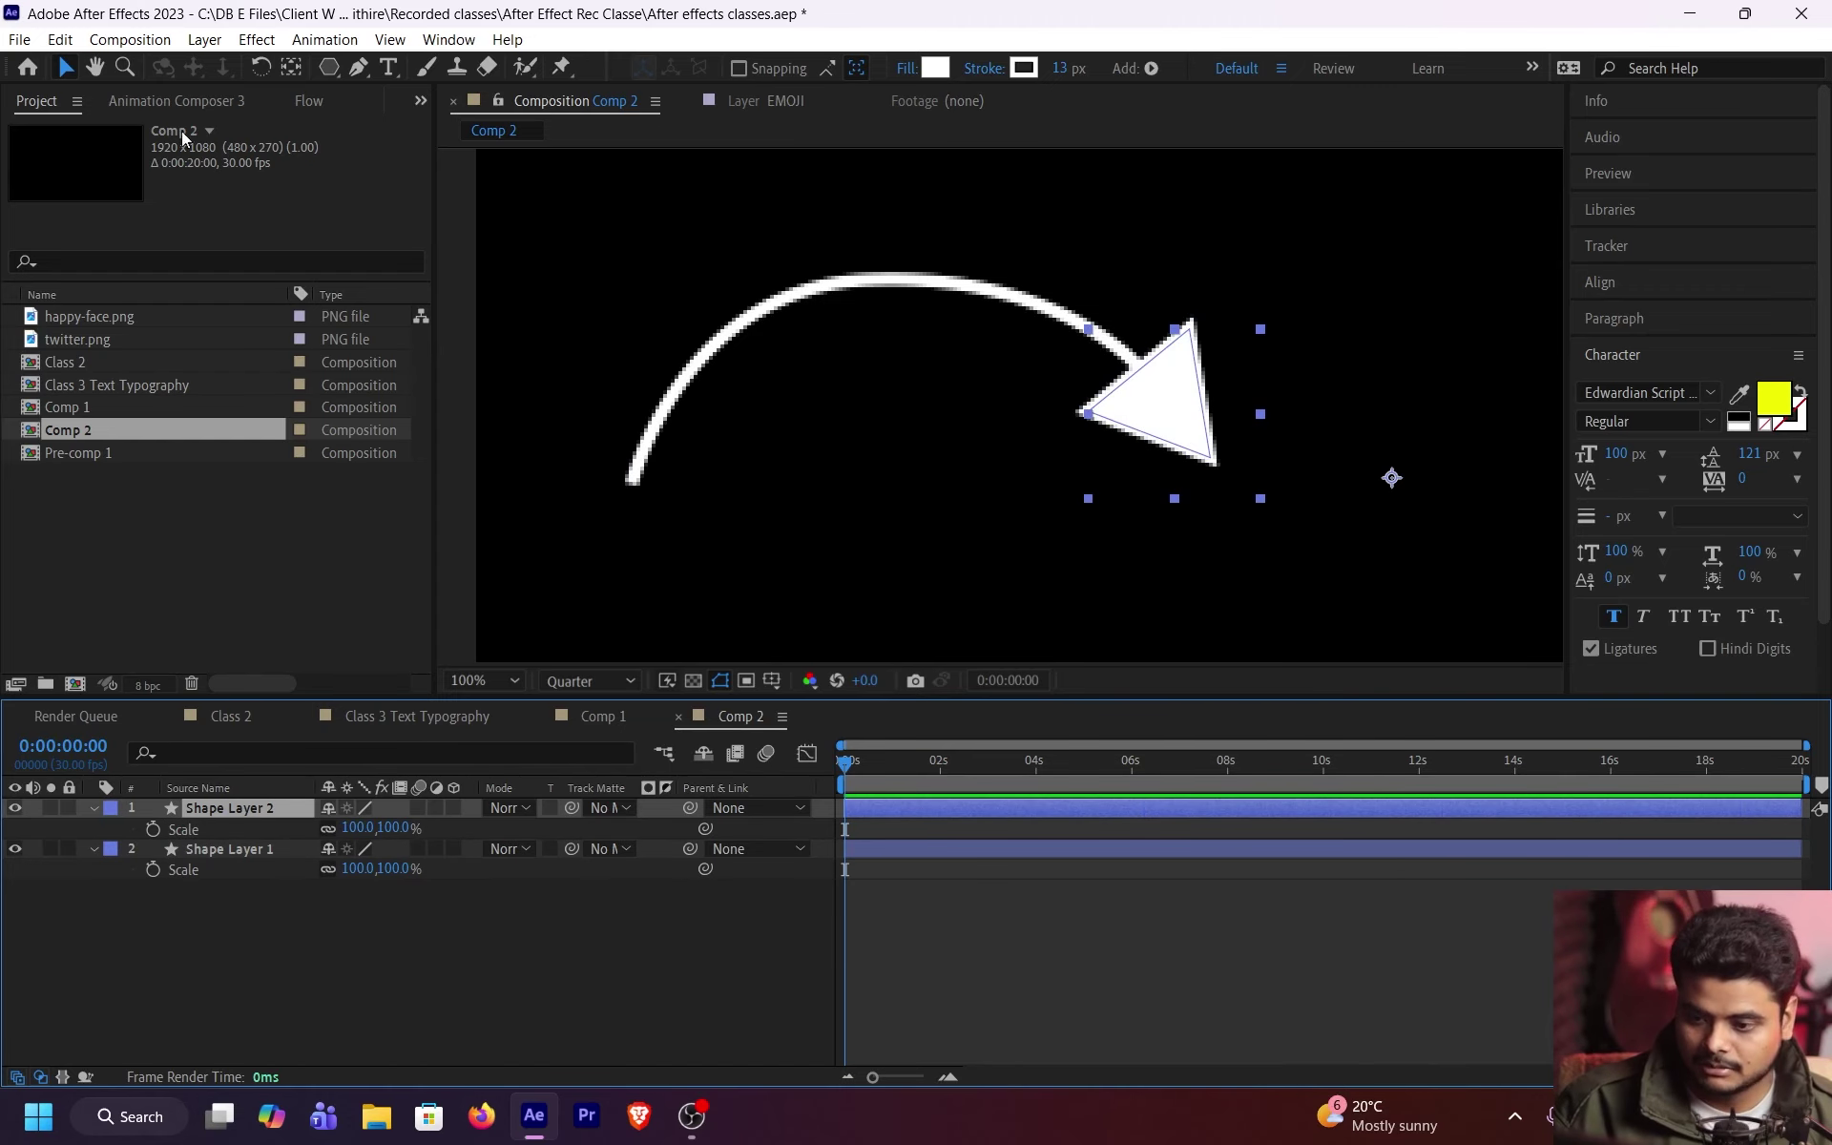
Step: Move Shape Layer 2's anchor point to the end of the curve, where the line meets the arrowhead
click(291, 67)
drag(1390, 478, 1142, 372)
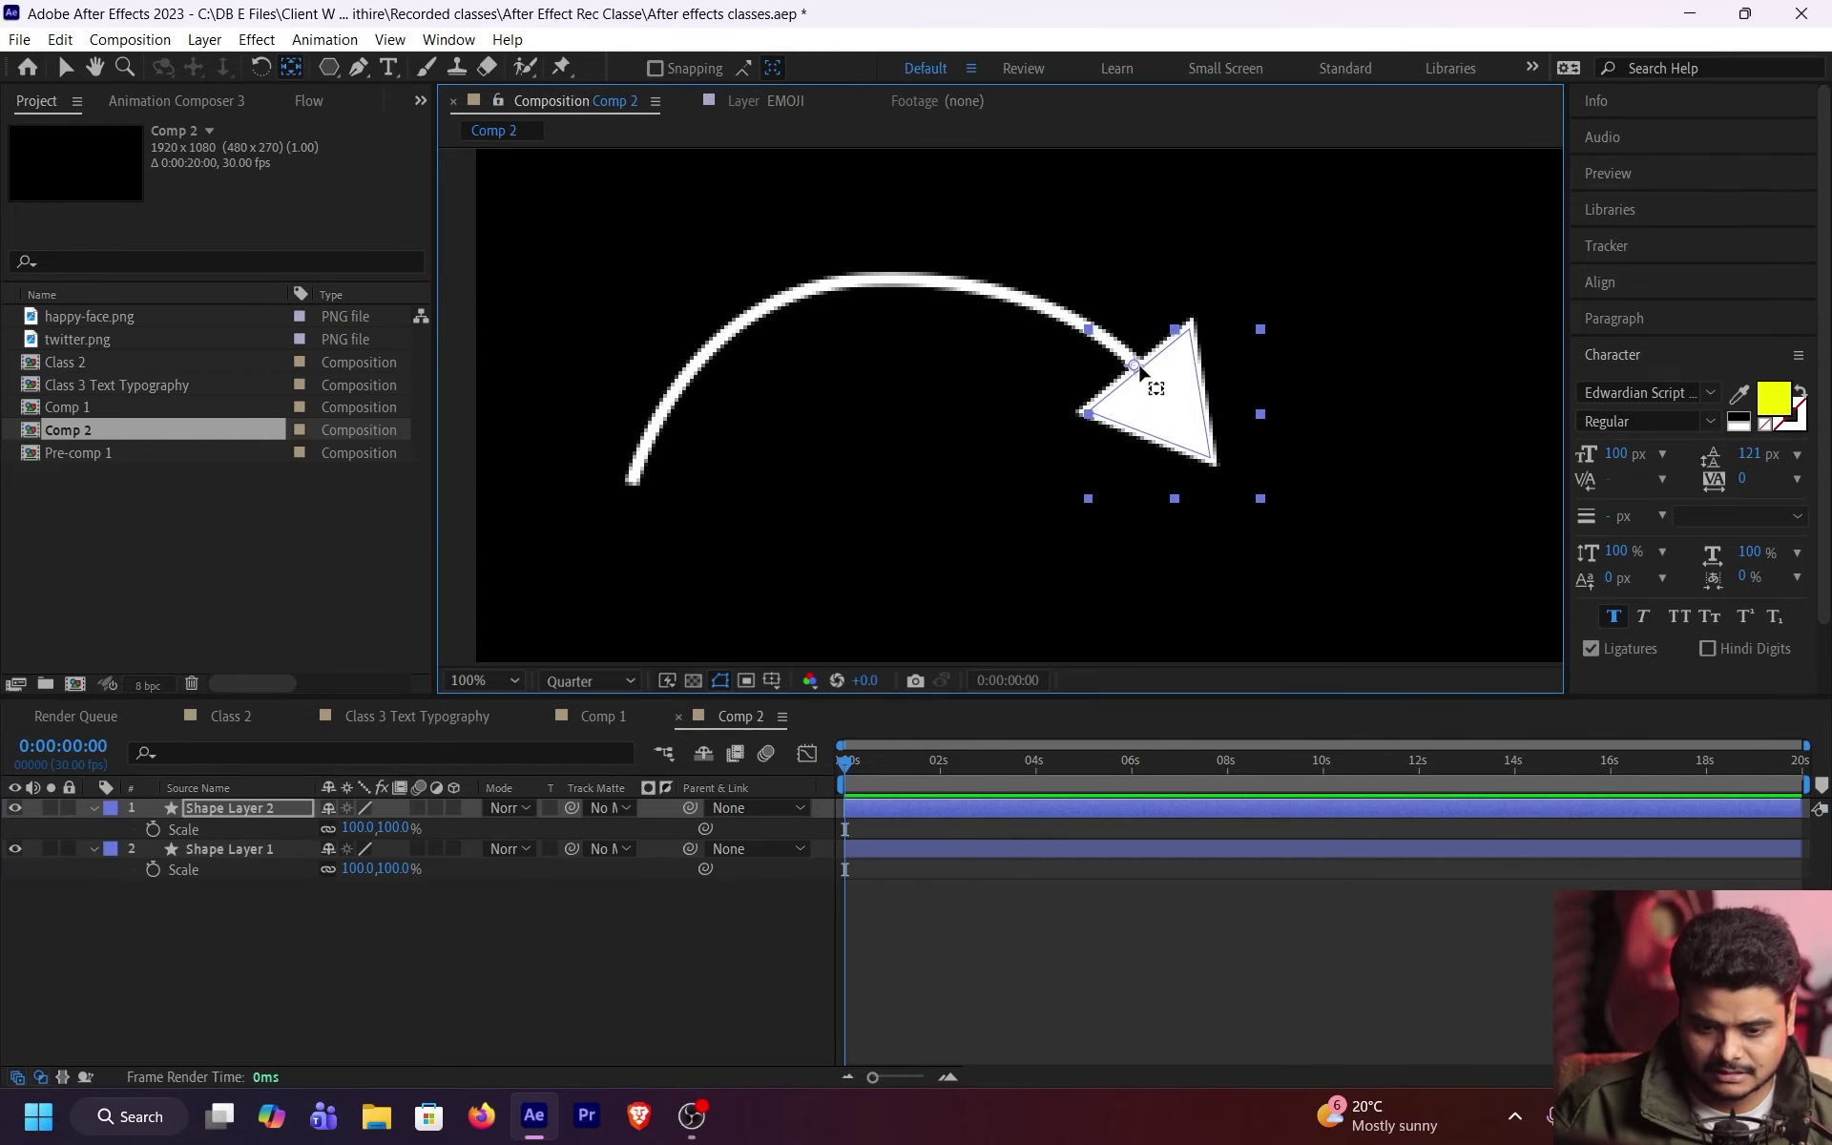
click(67, 71)
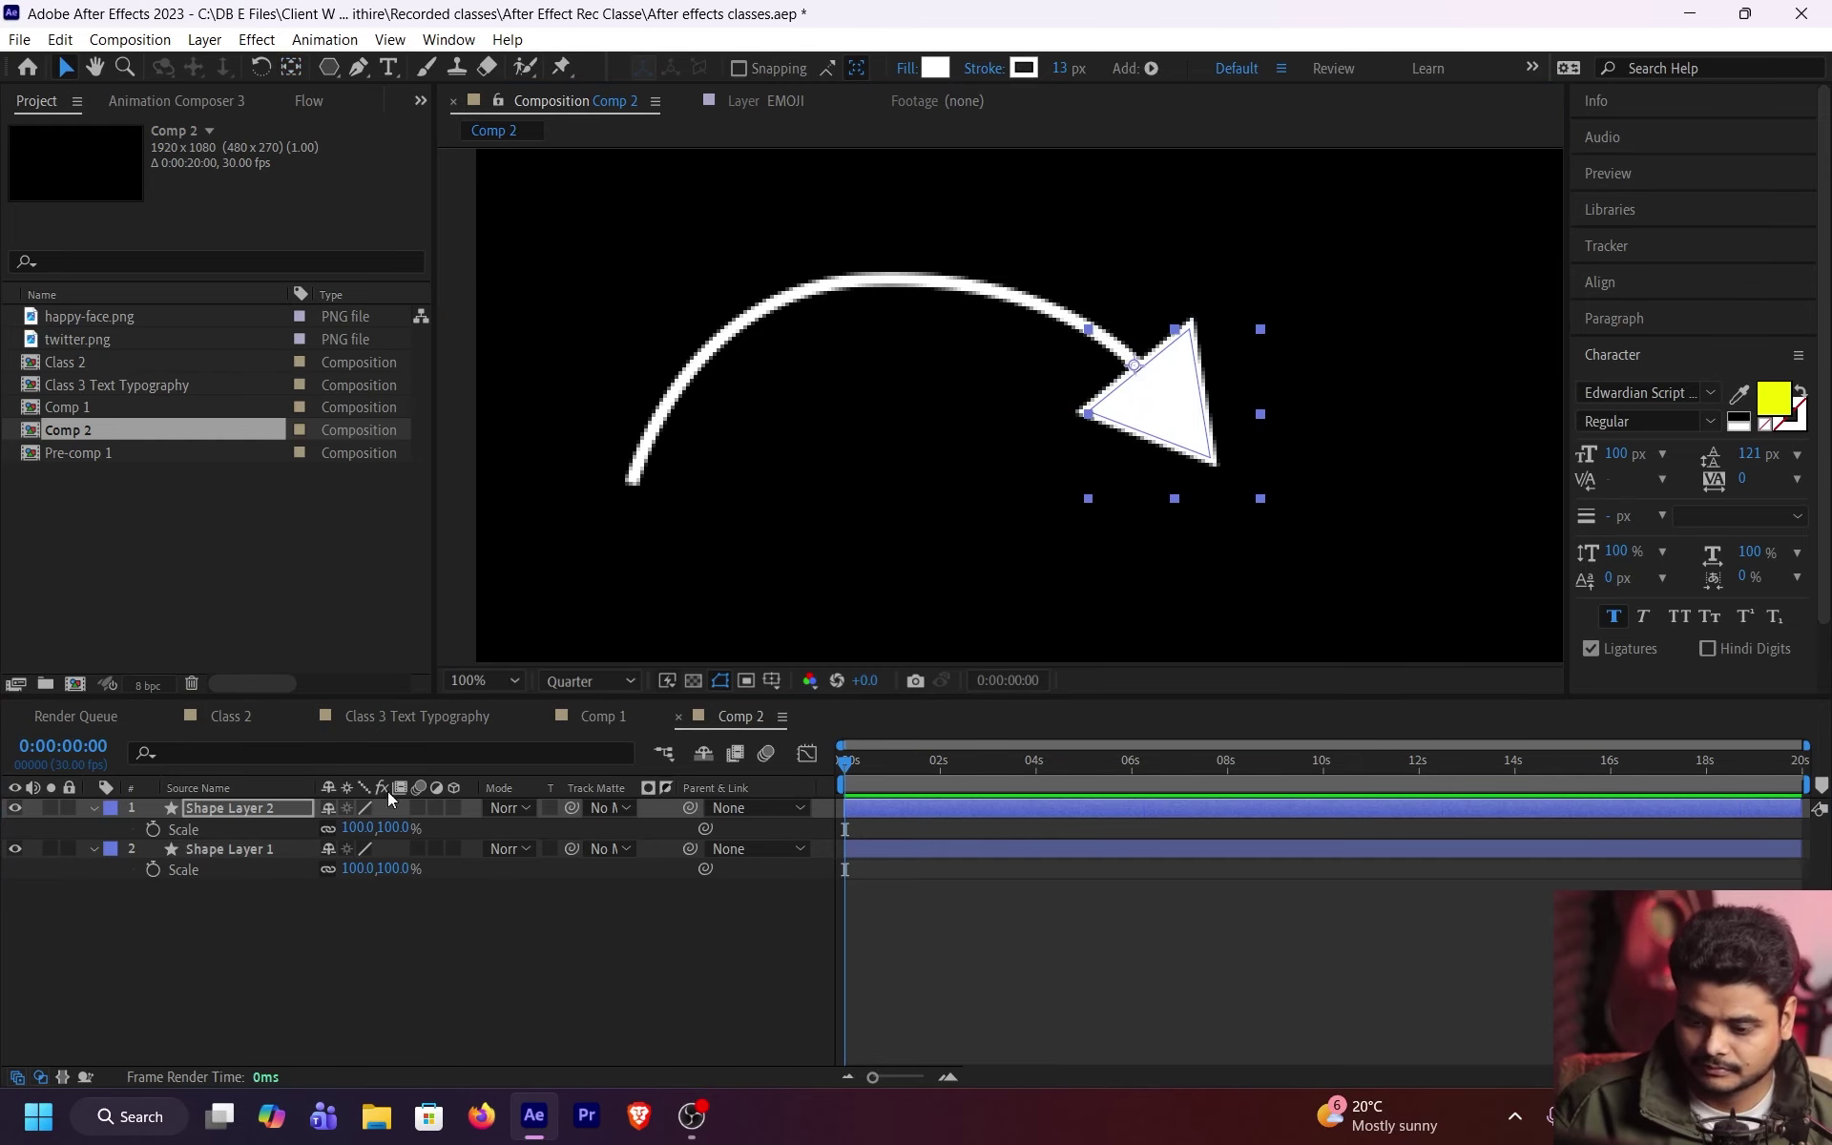
Step: Scale the arrowhead on Shape Layer 2 down to 48%
drag(405, 837, 366, 827)
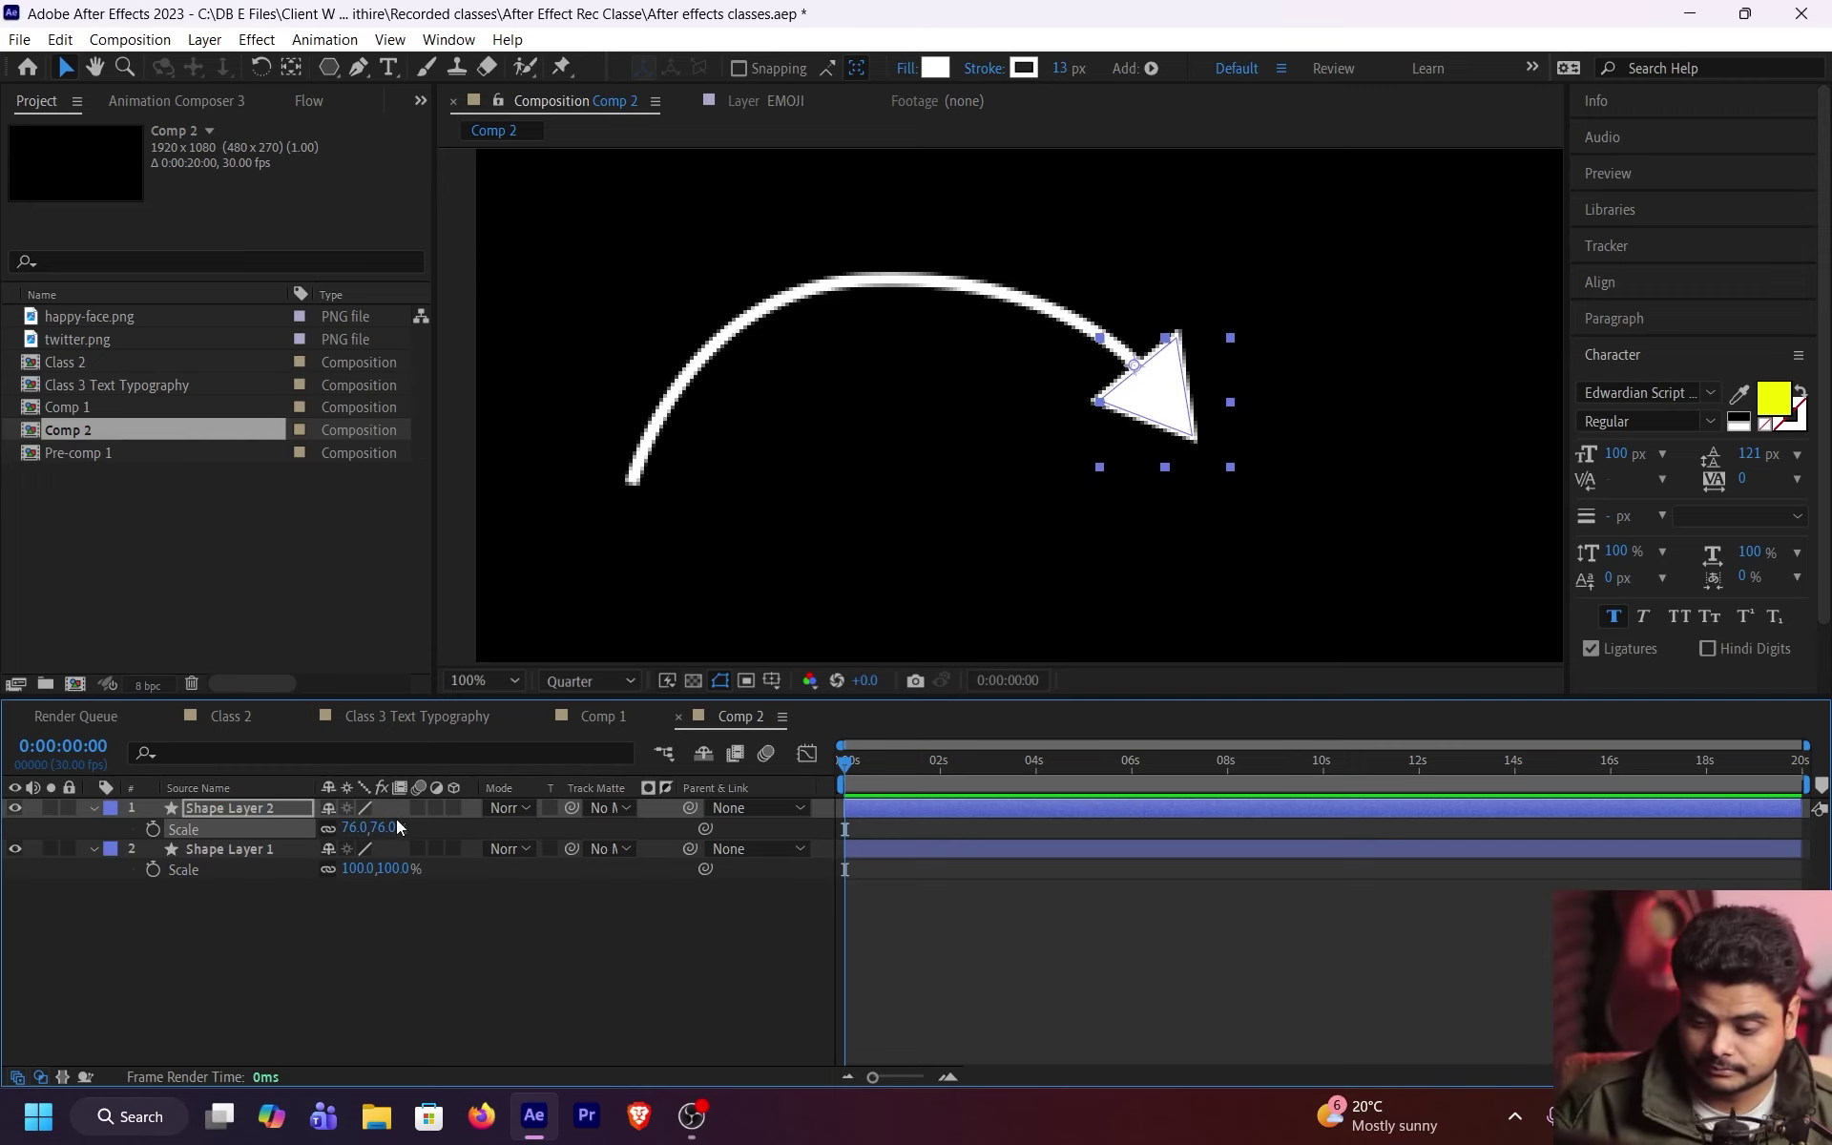
drag(379, 828, 340, 828)
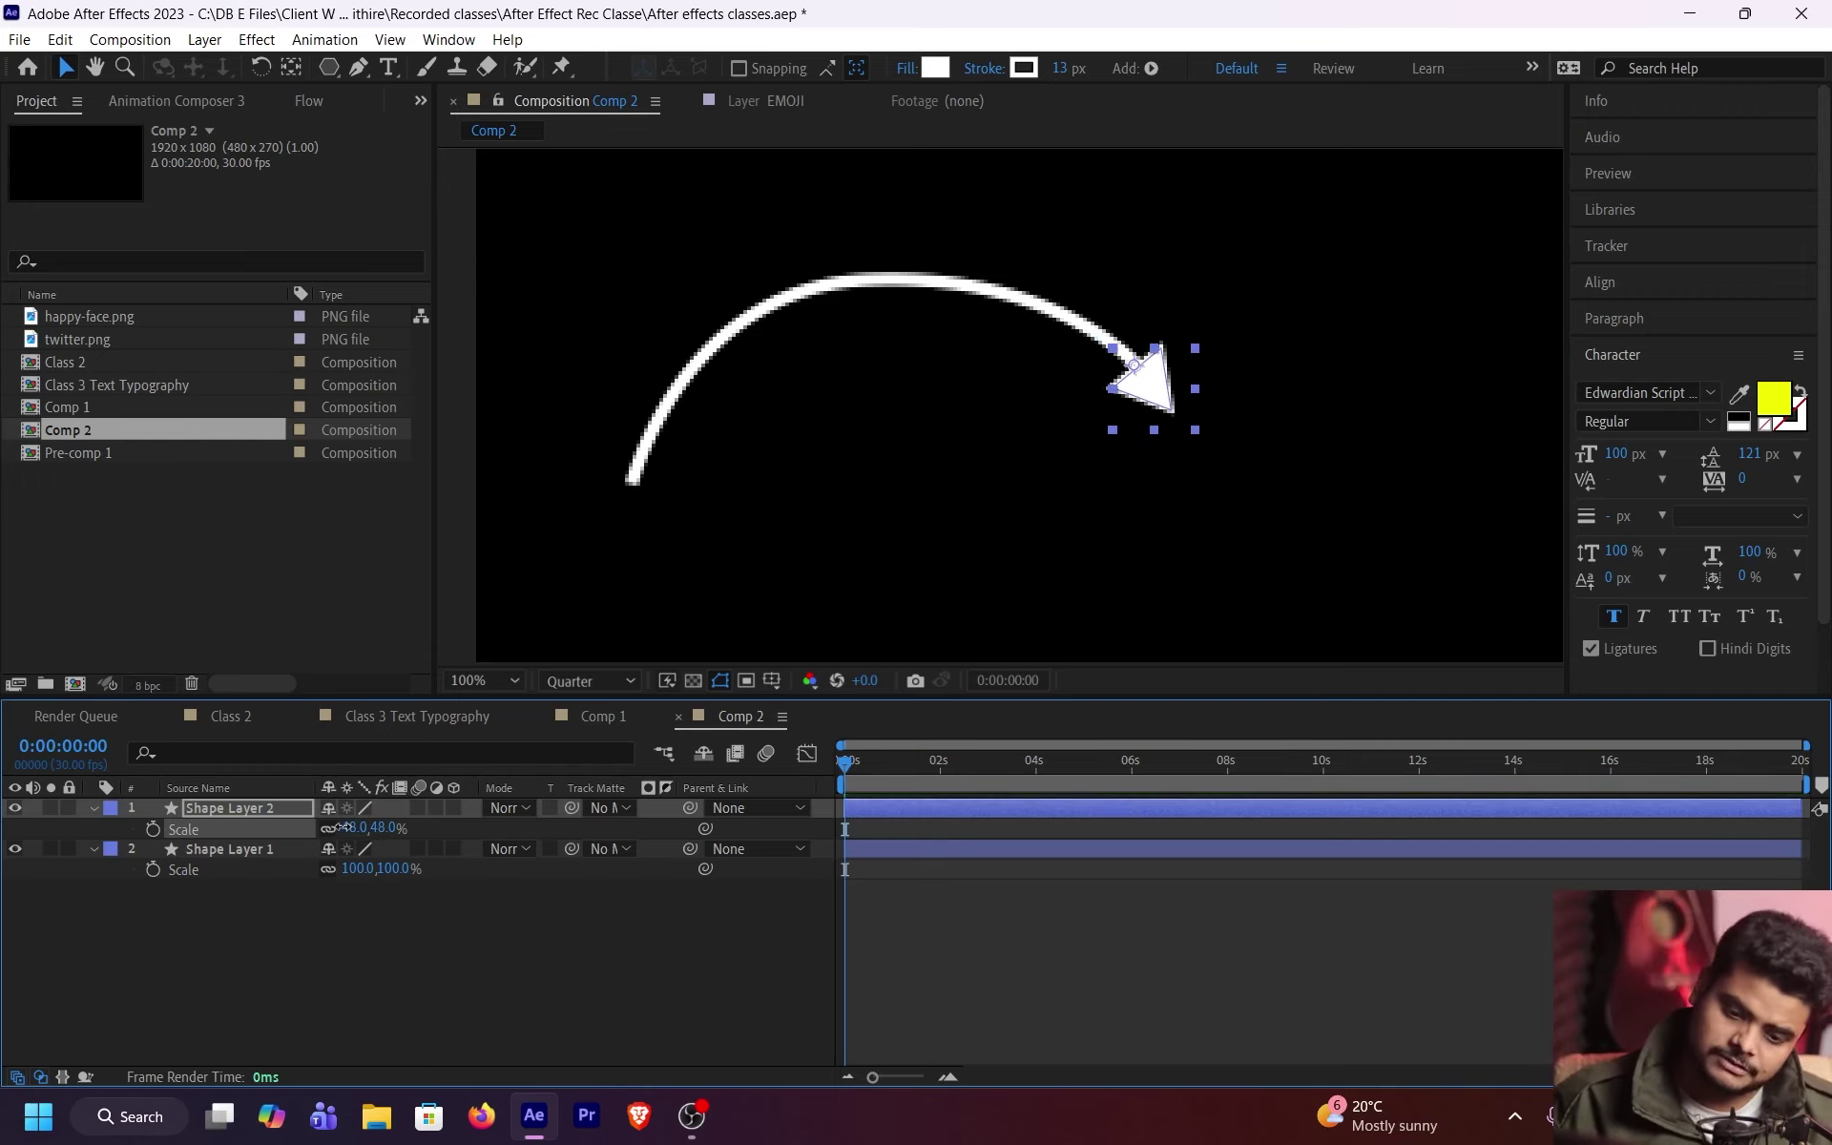
key(comma)
key(period)
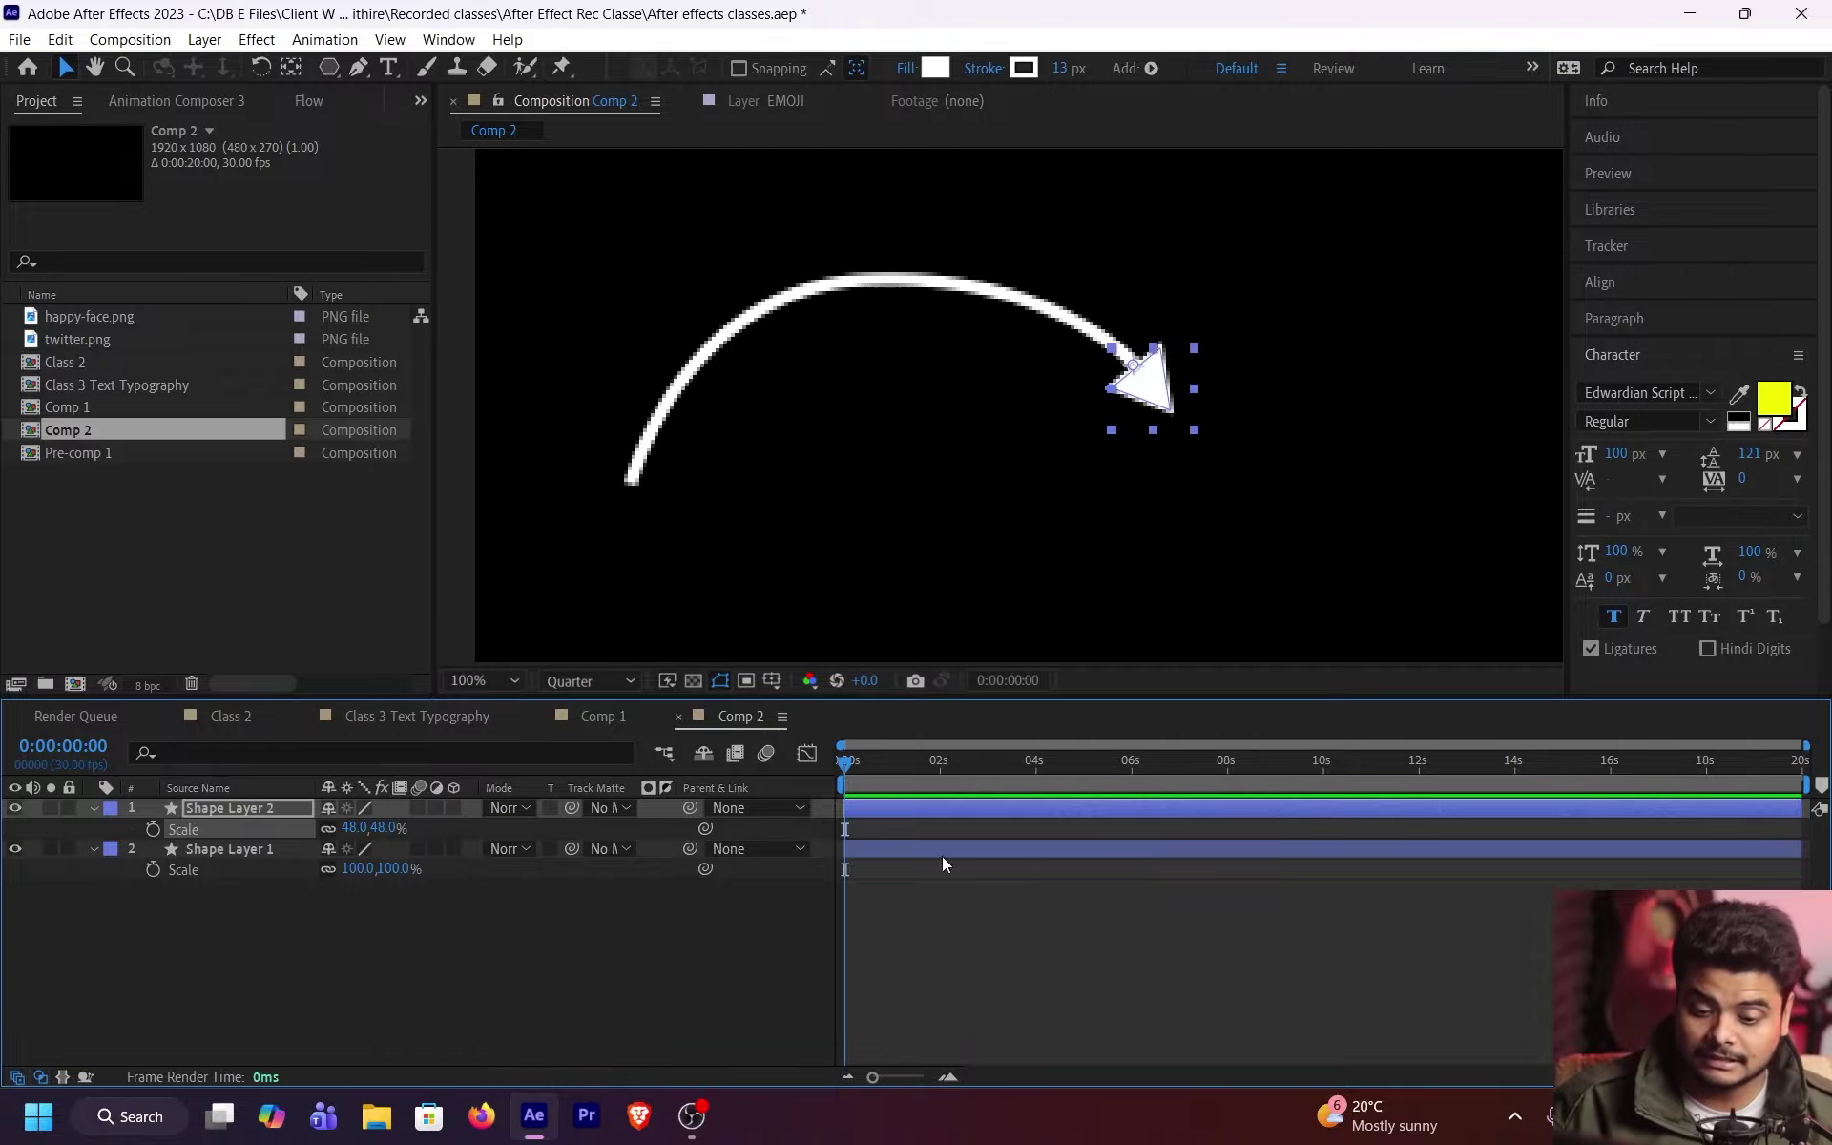
Step: Set the composition preview resolution to Full
click(1026, 613)
click(558, 681)
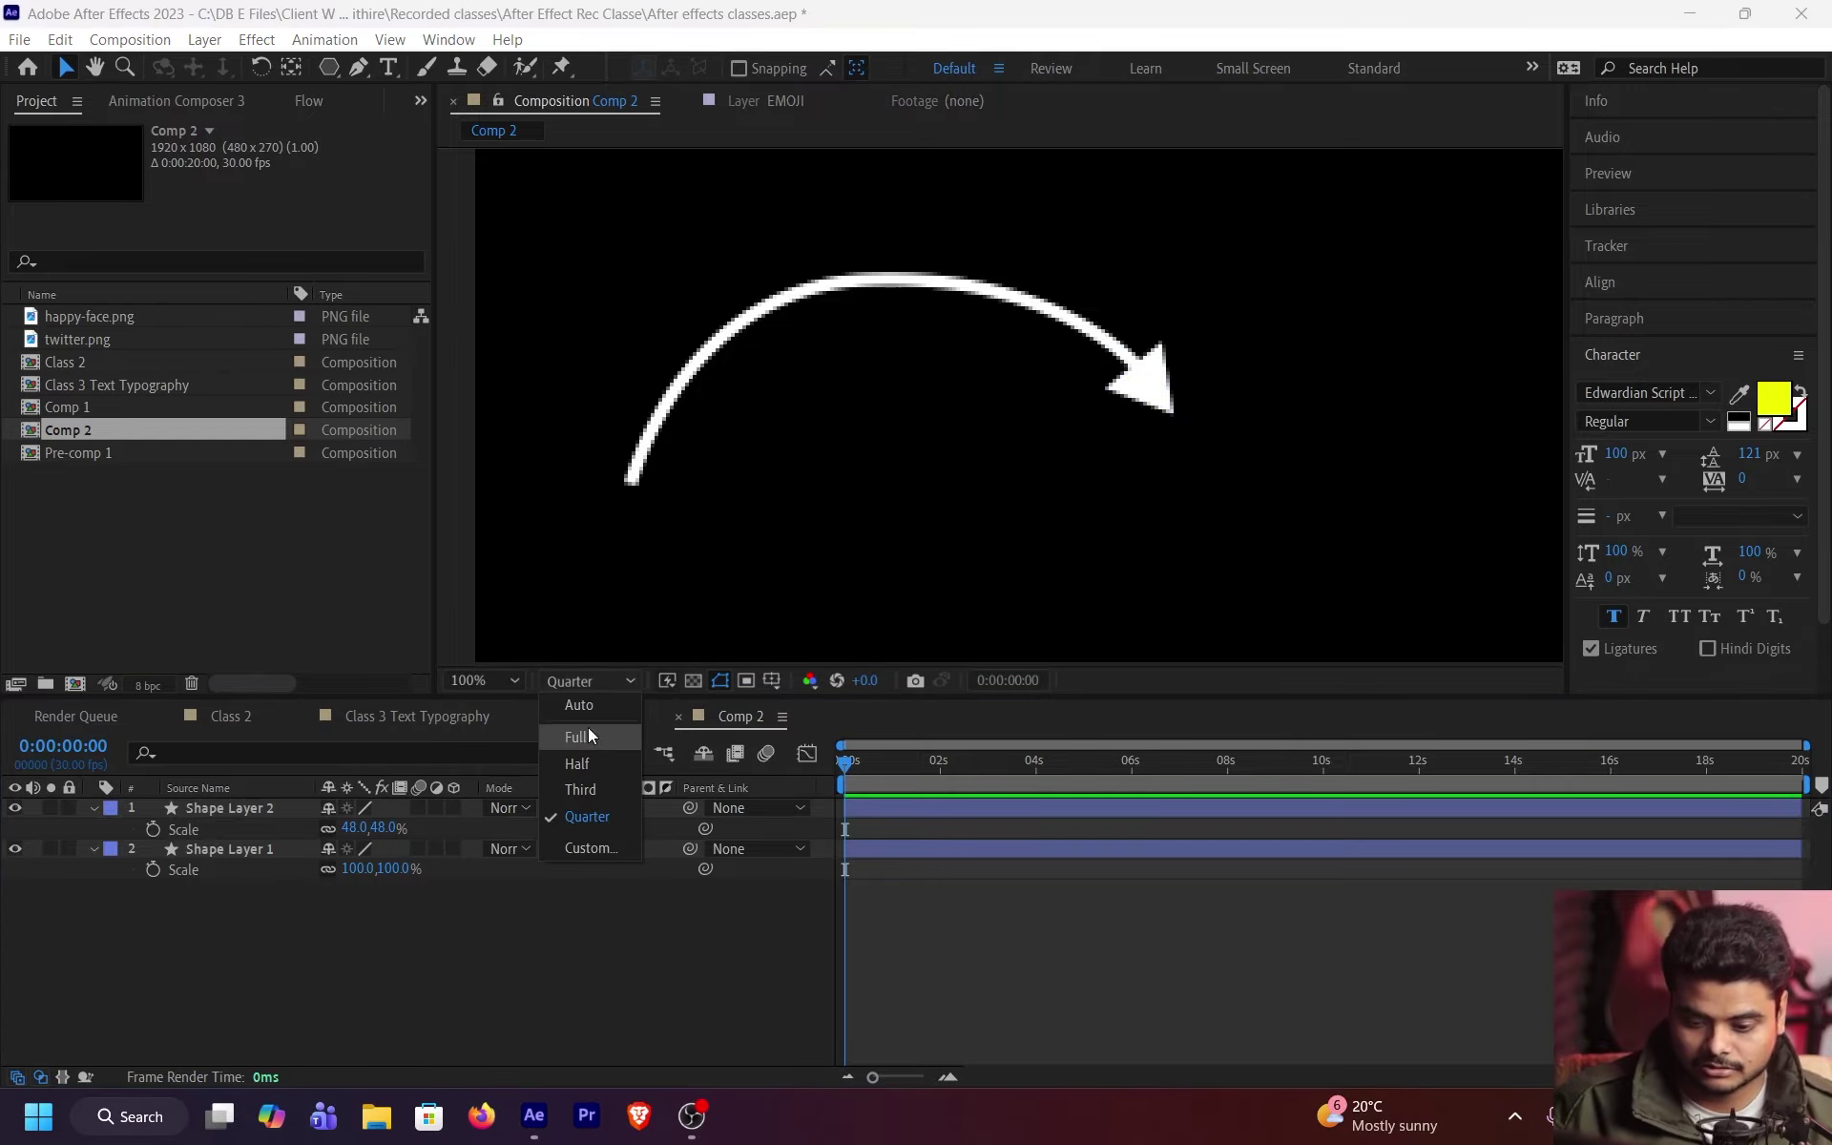
click(588, 727)
Step: Nudge the arrowhead slightly upward against the end of the curve
click(1179, 391)
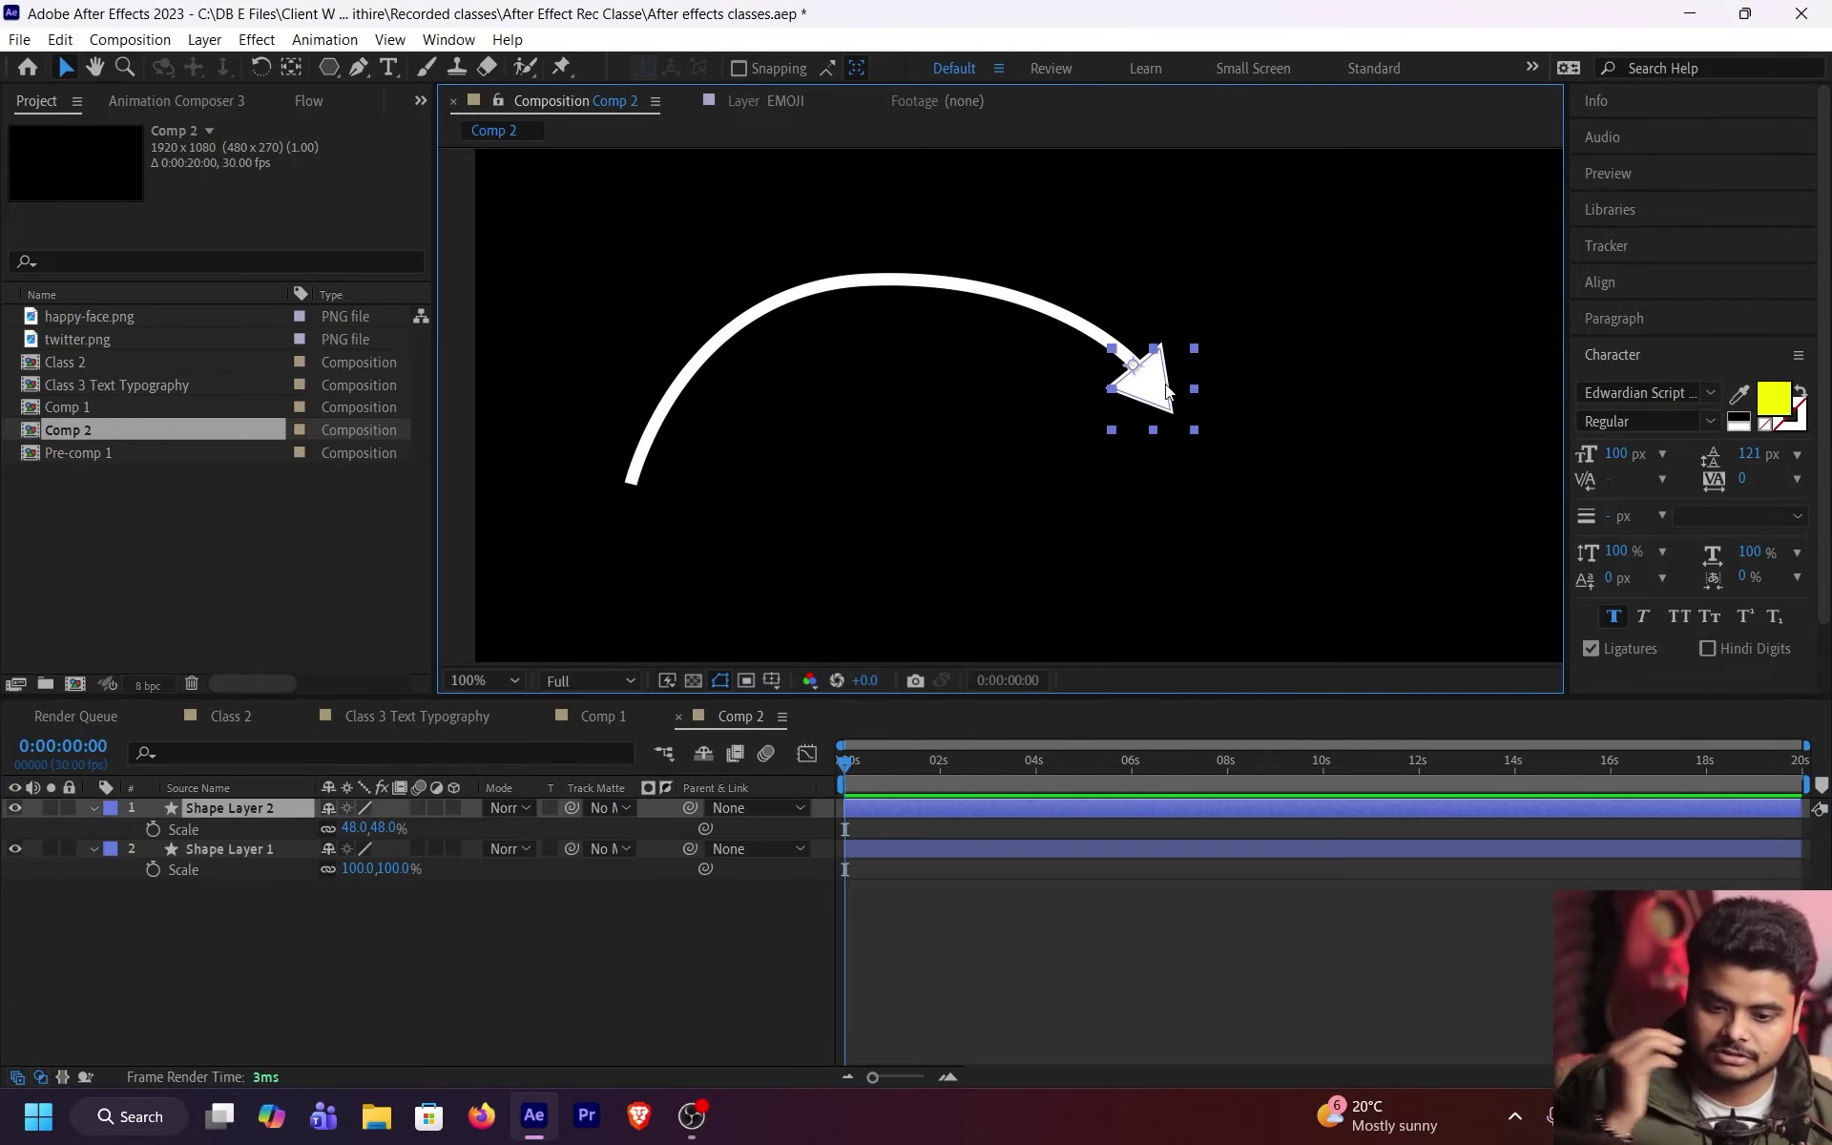
key(Page_Down)
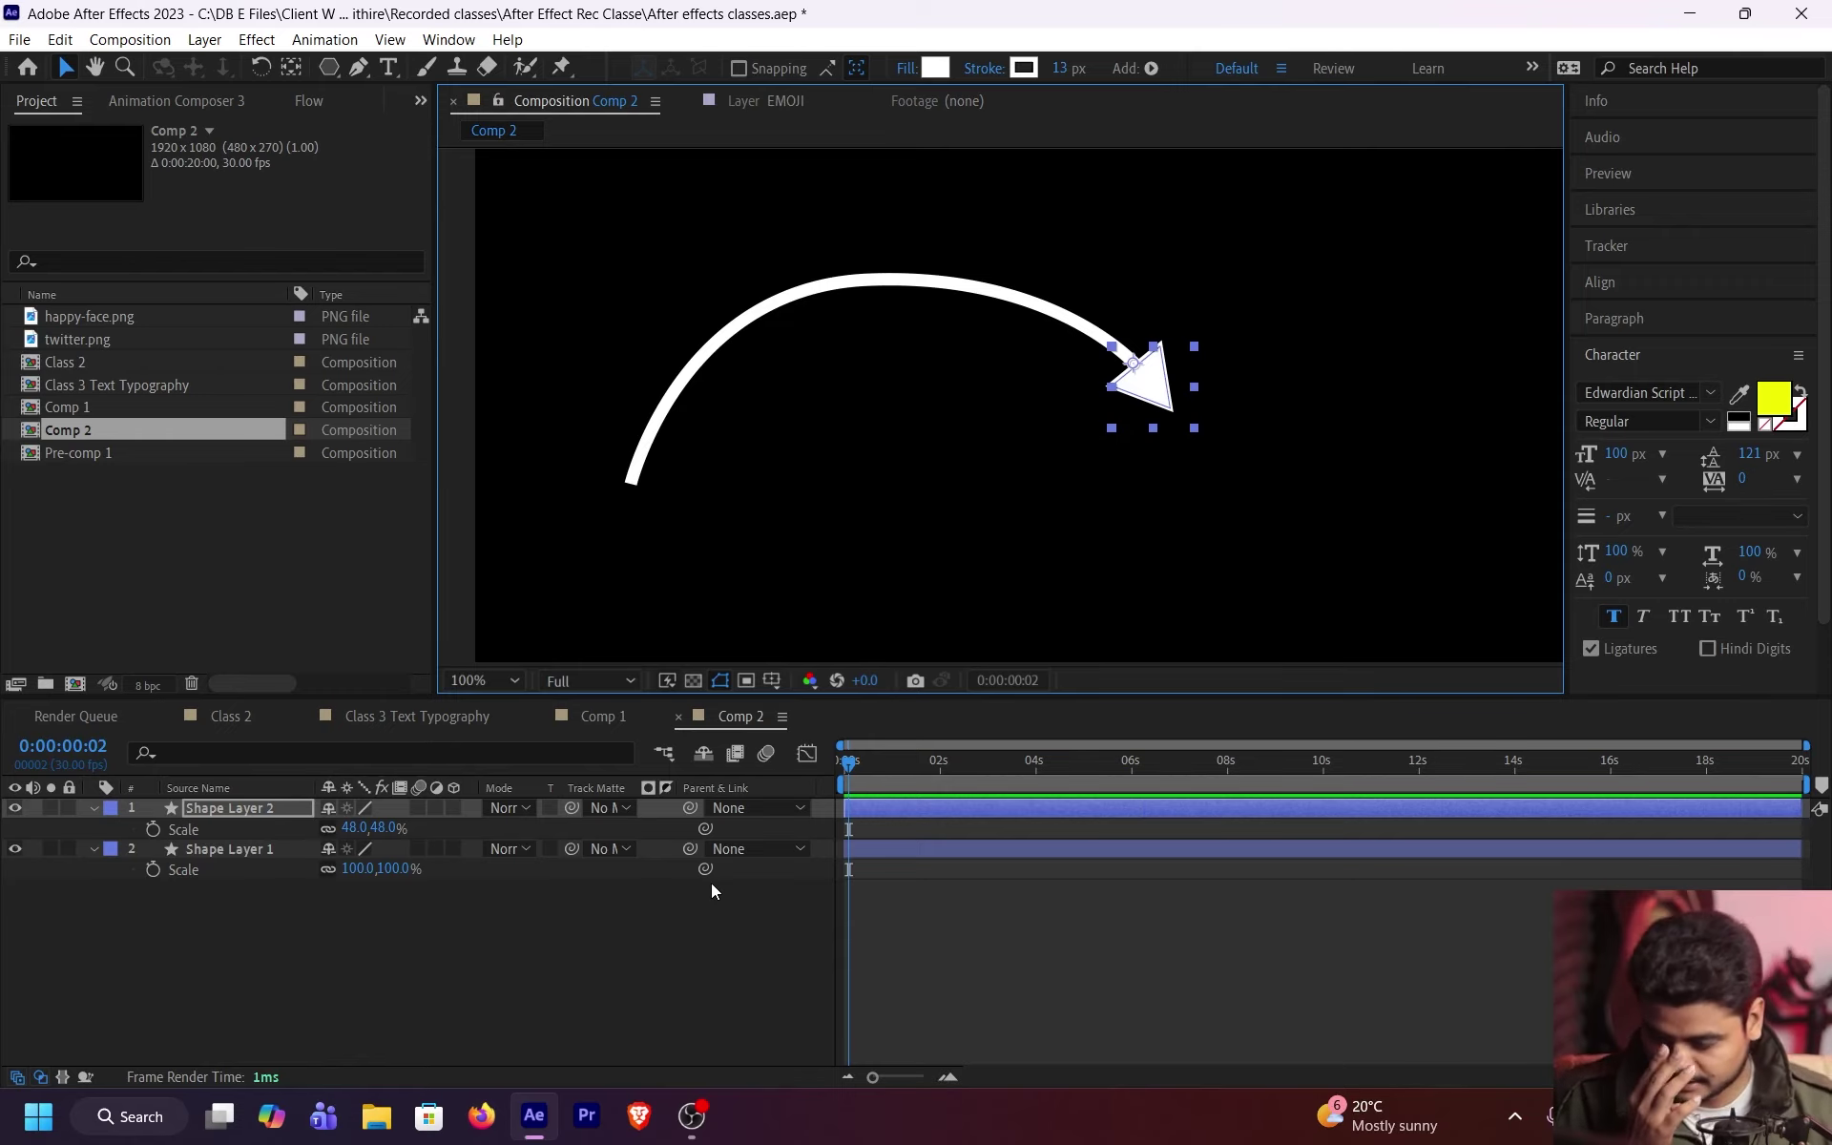
click(1021, 922)
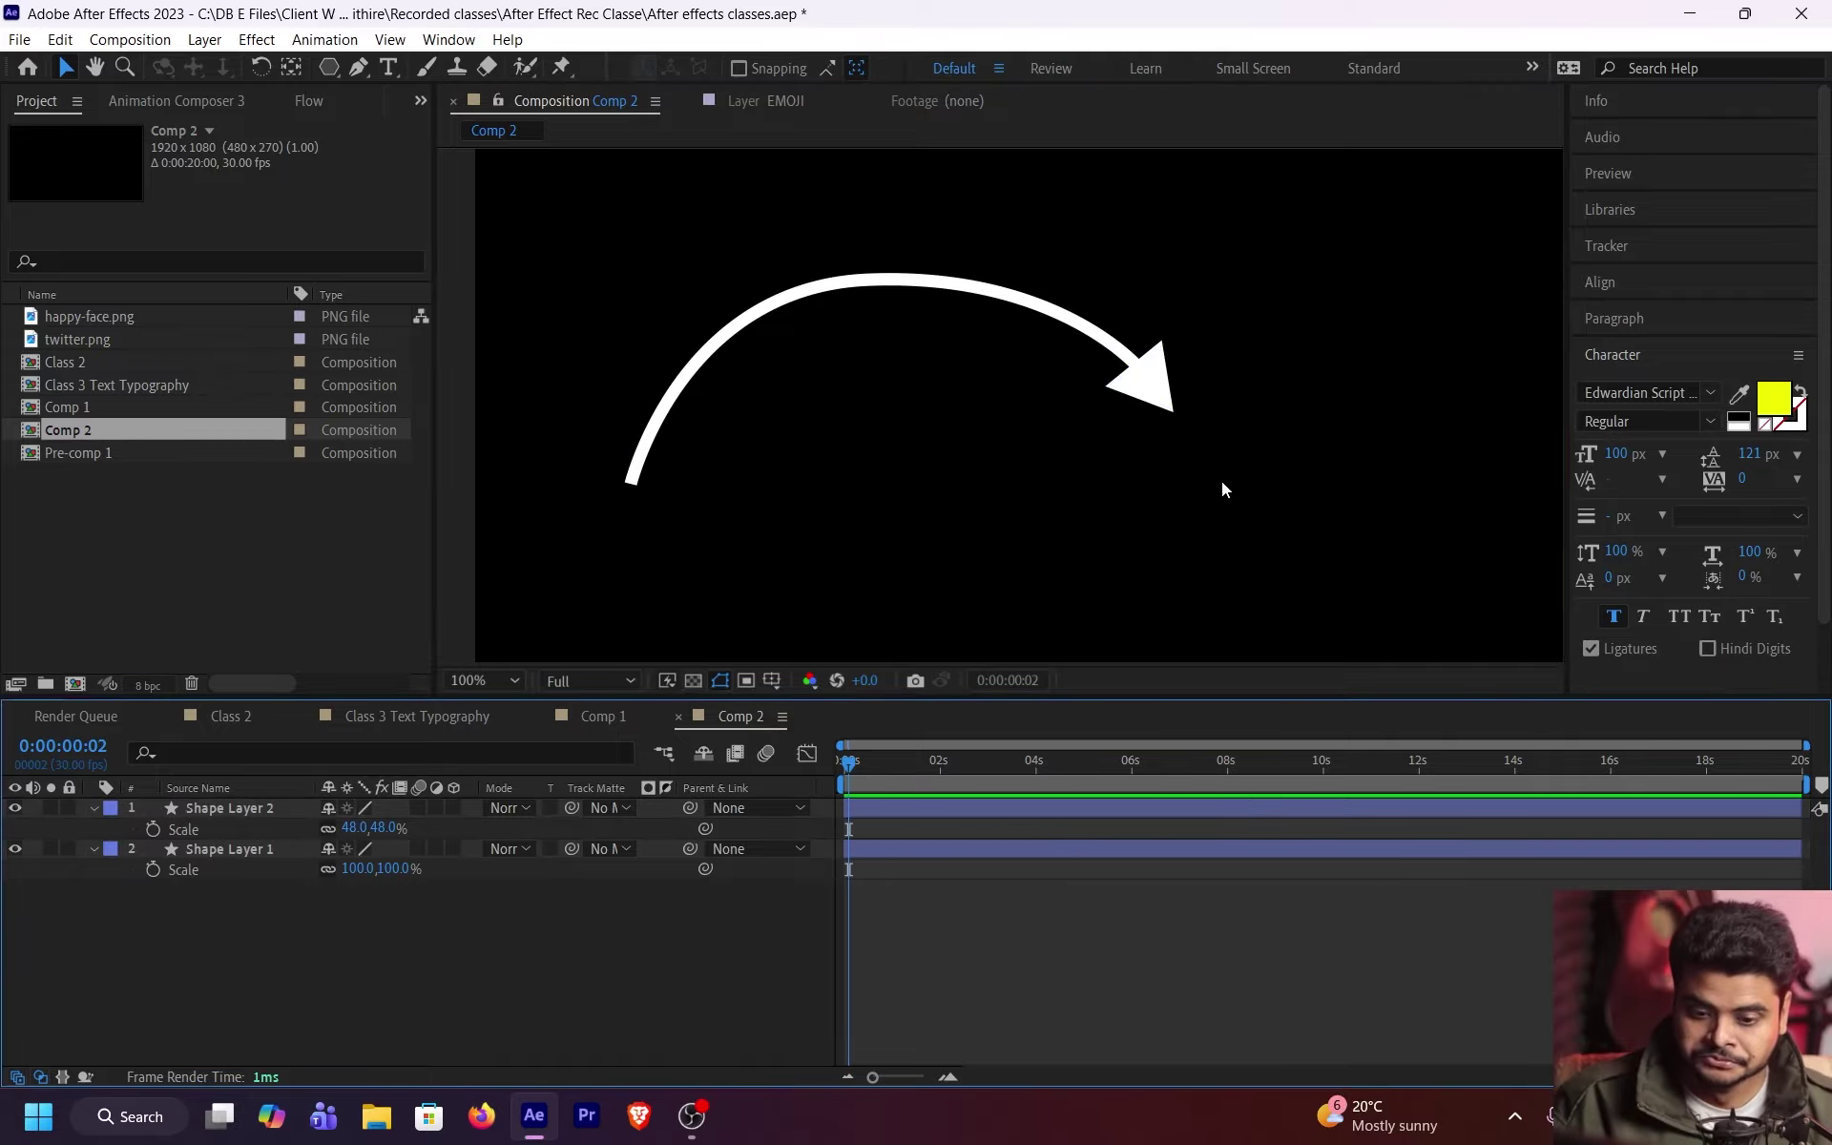
scroll(1195, 386, up, 2)
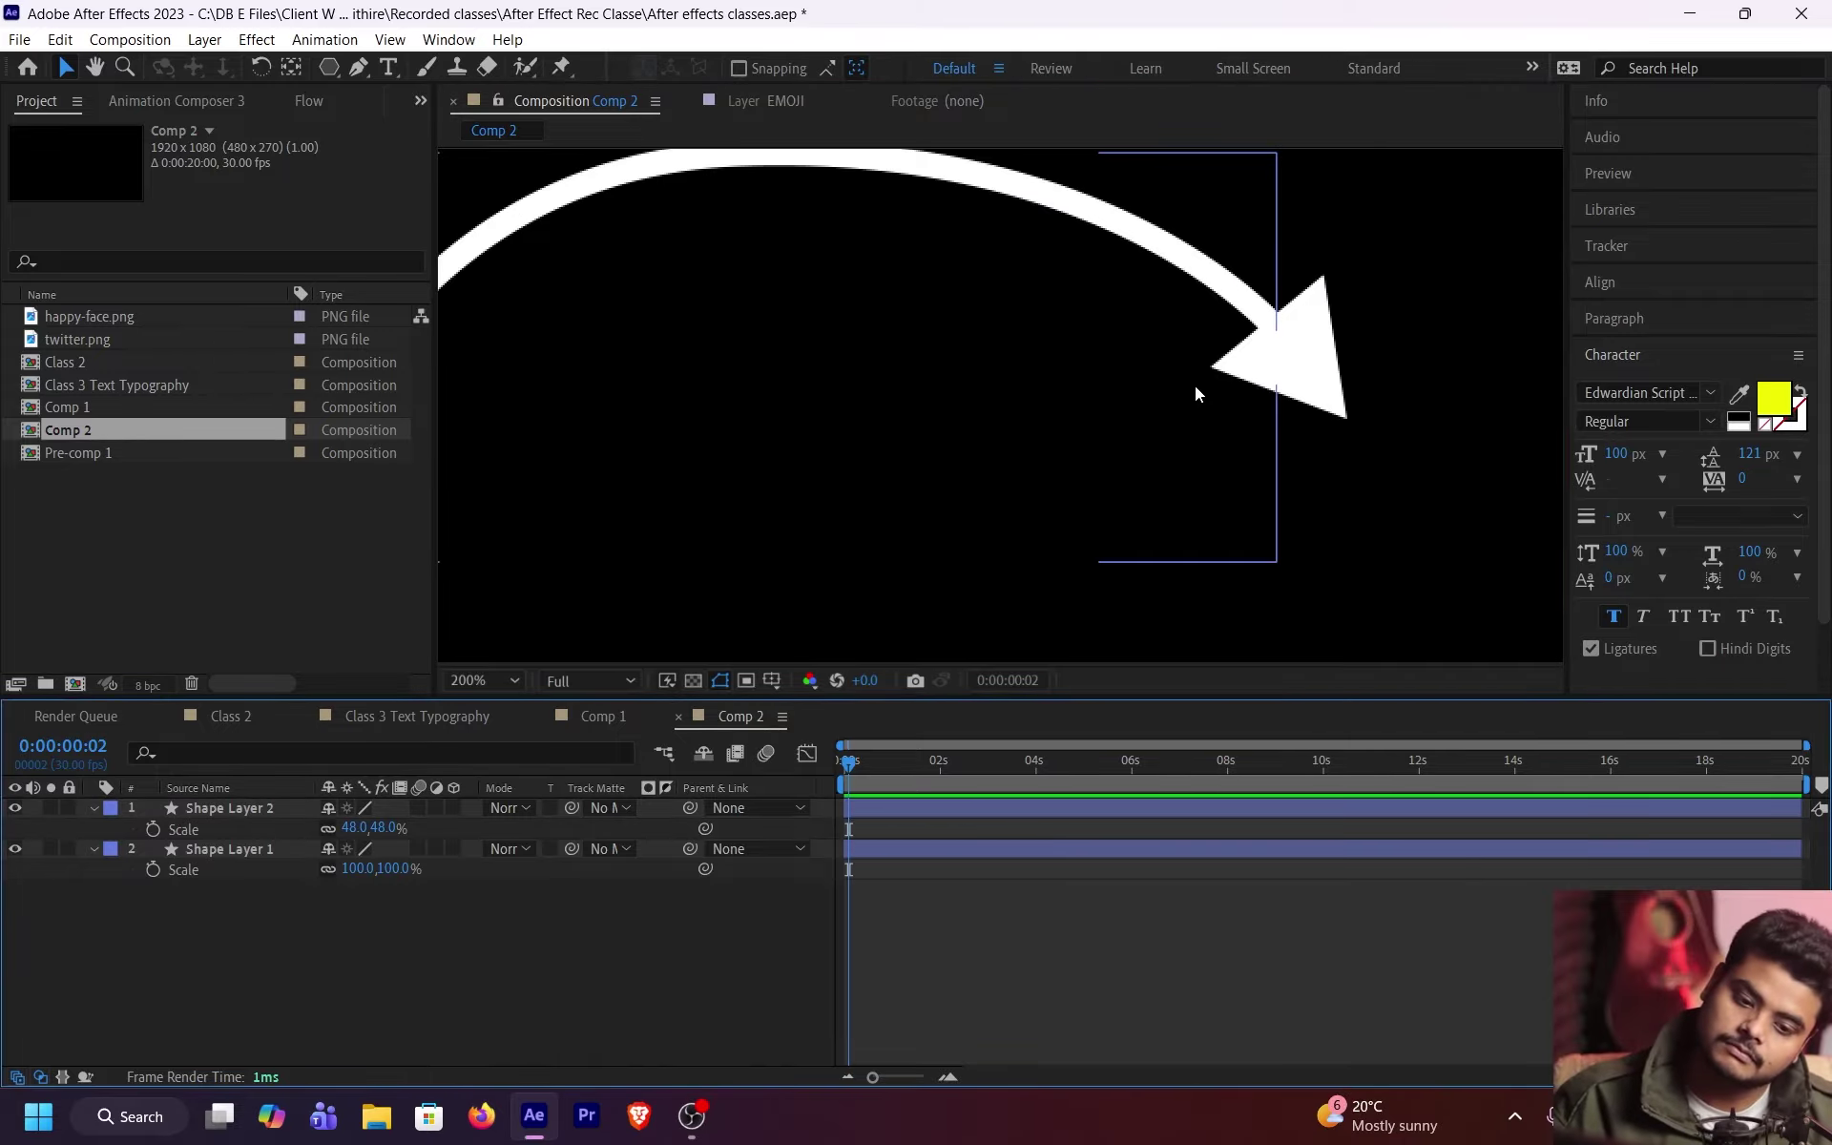
click(1292, 376)
key(Up)
key(Up)
key(Up)
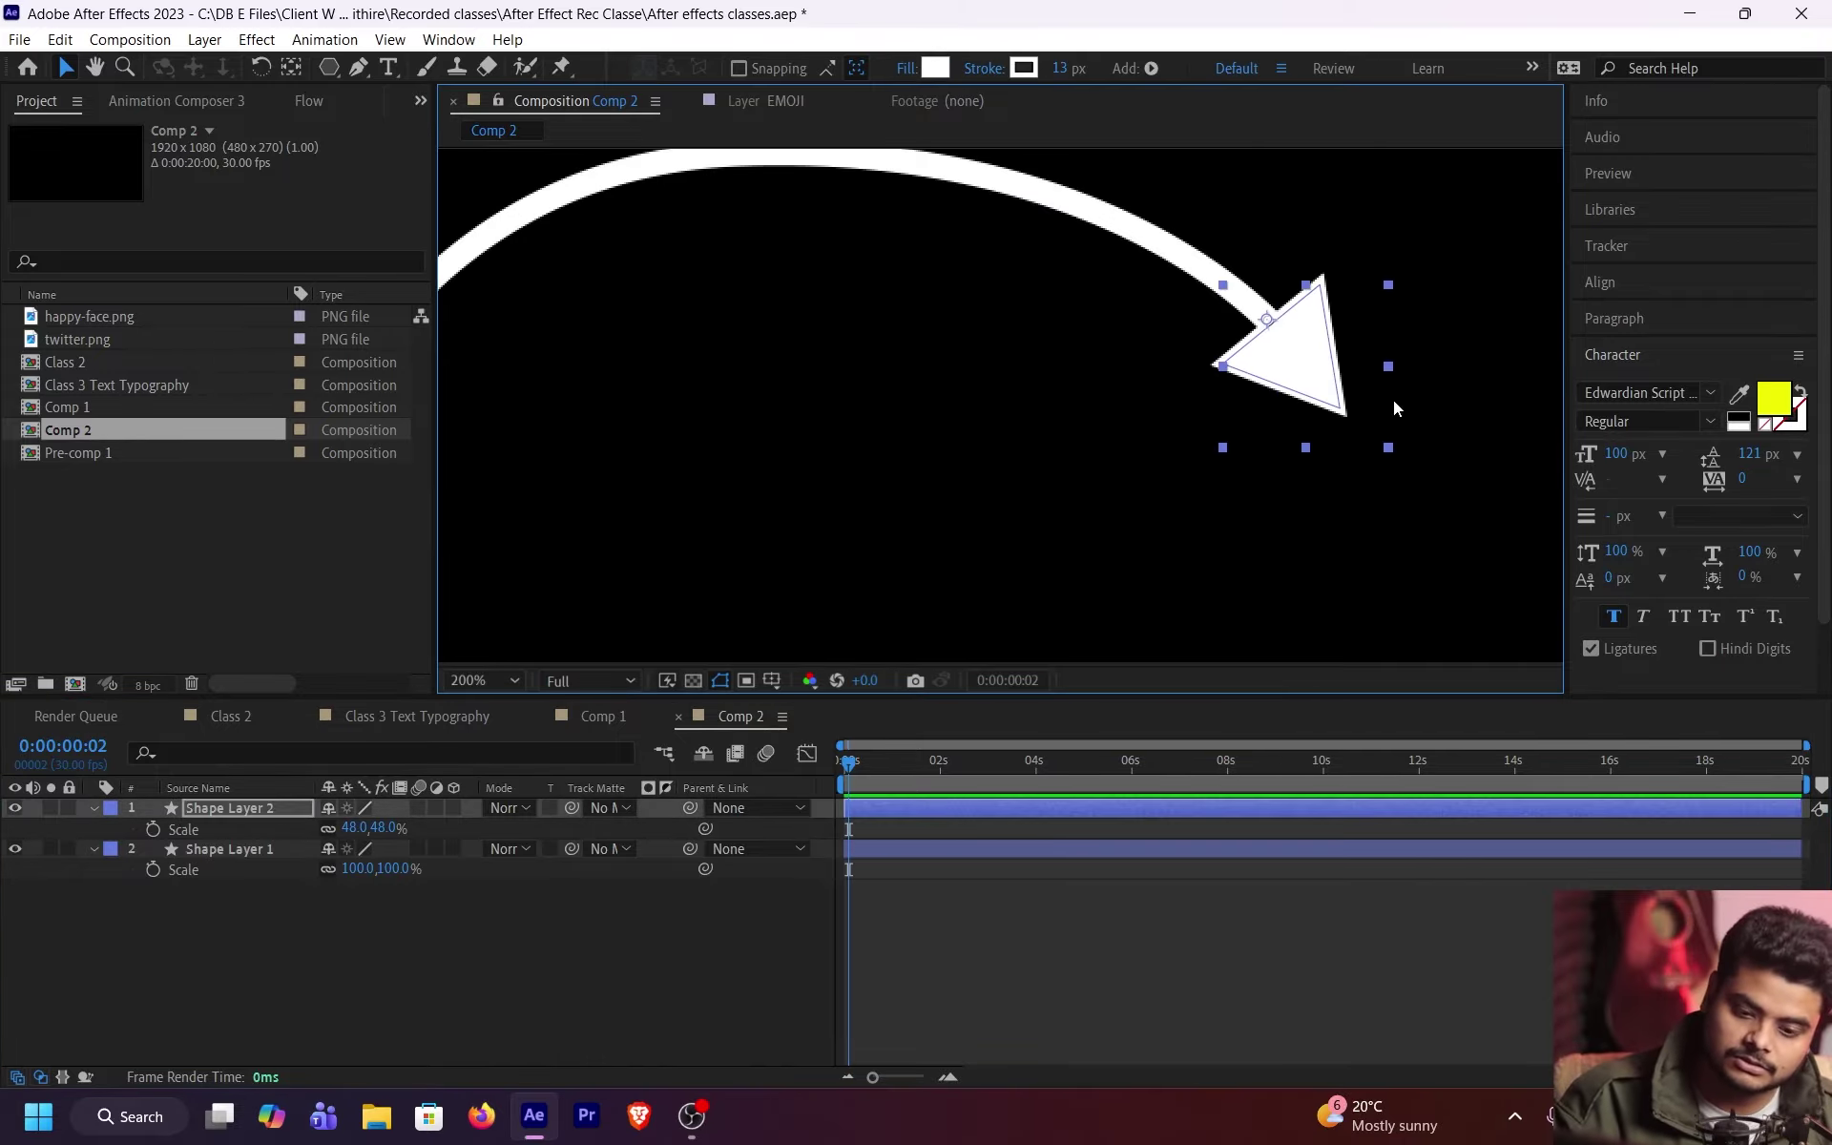
Step: Set the current time to 0:00:00:25 in Comp 2
key(Page_Down)
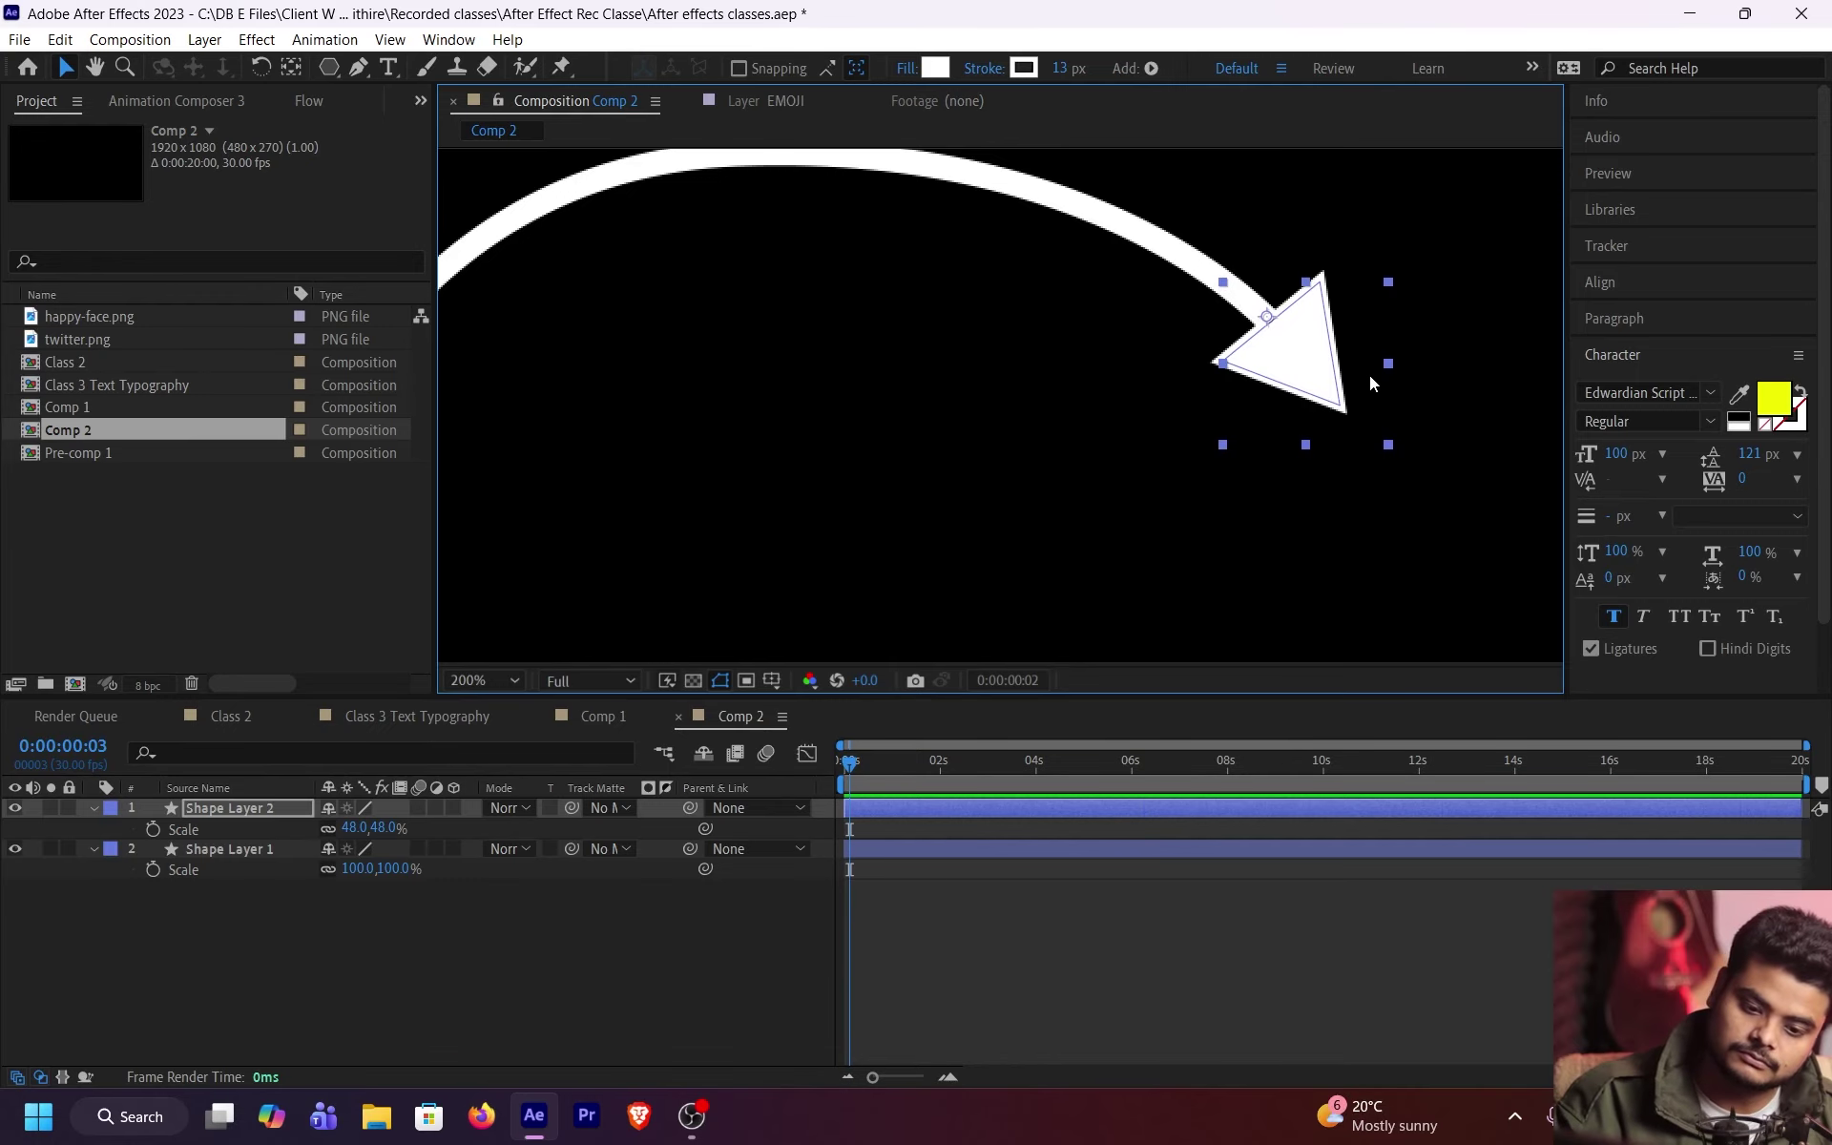
key(Page_Up)
key(Page_Up)
key(Page_Up)
key(Page_Up)
key(Page_Up)
click(1177, 914)
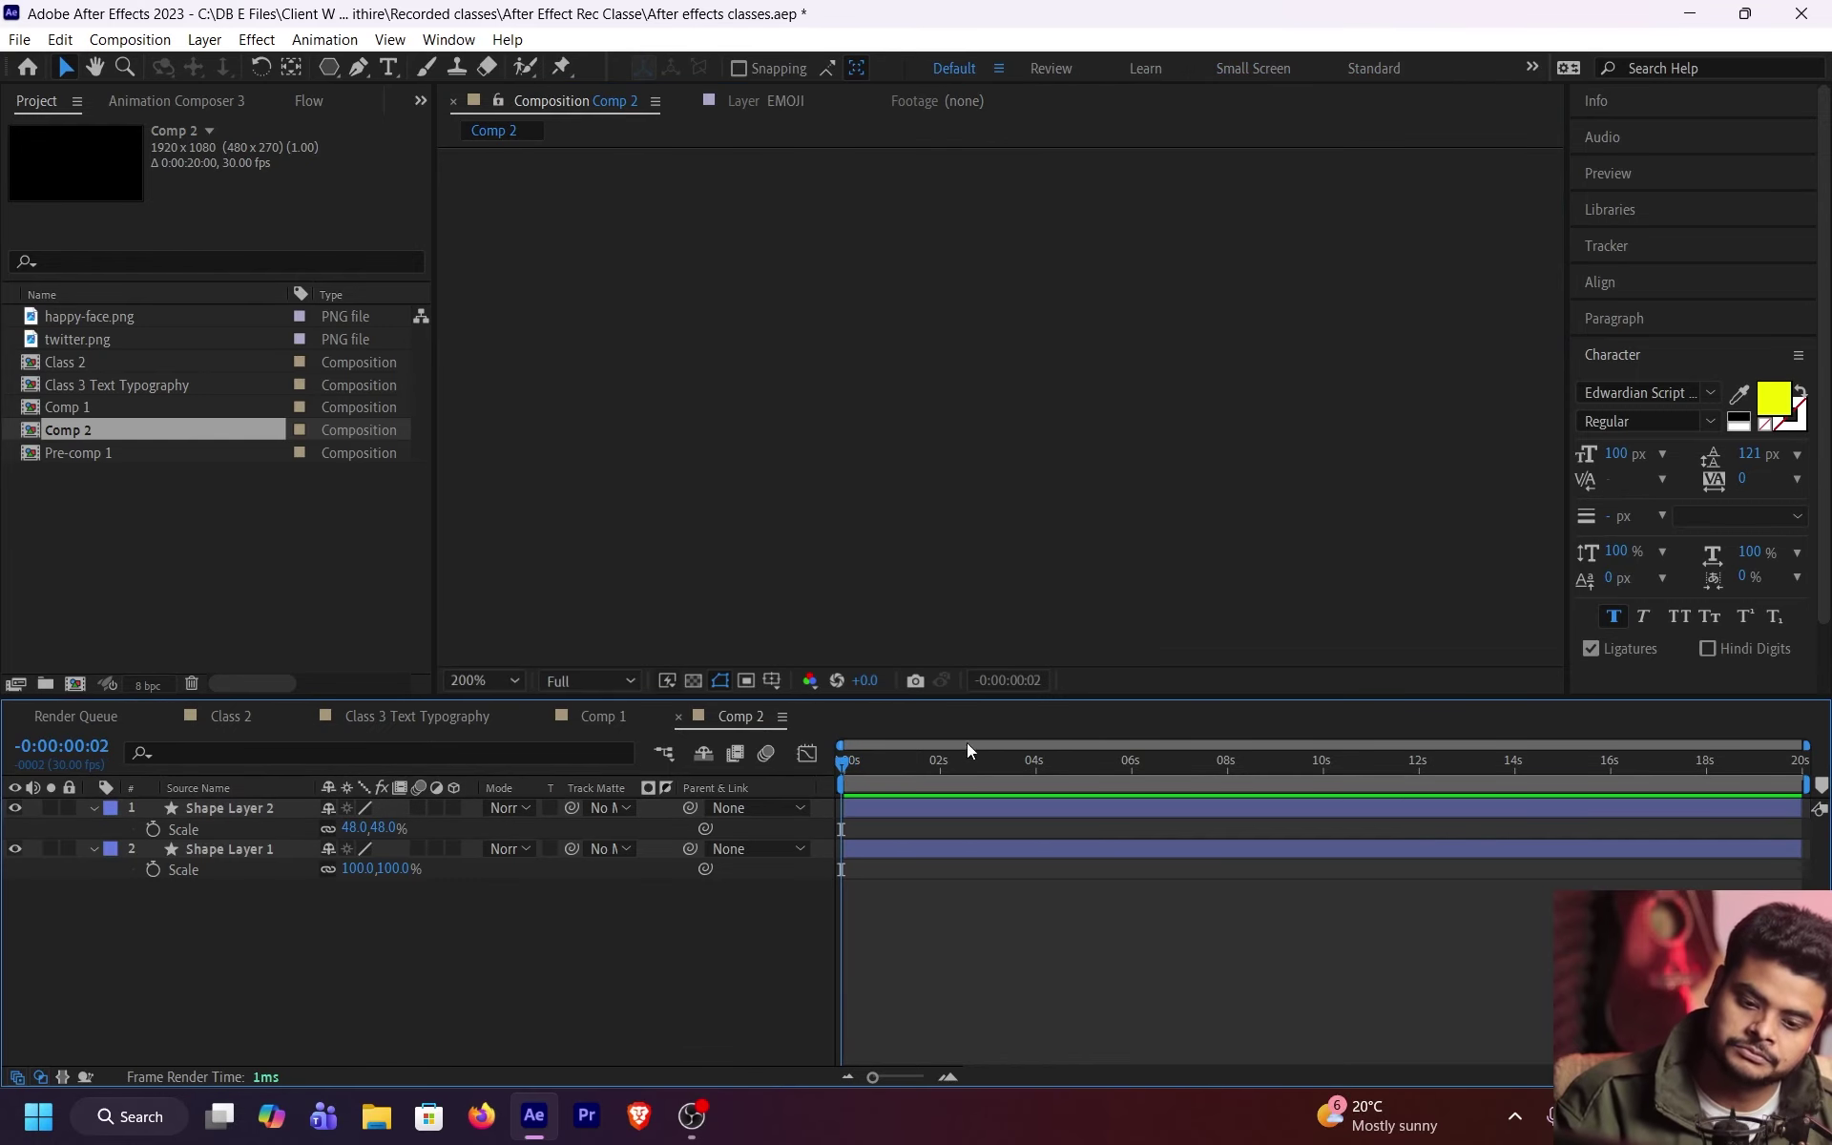
drag(939, 761, 884, 760)
Step: Reveal Shape Layer 2's Rotation property and rotate the arrowhead to -6°
click(1307, 391)
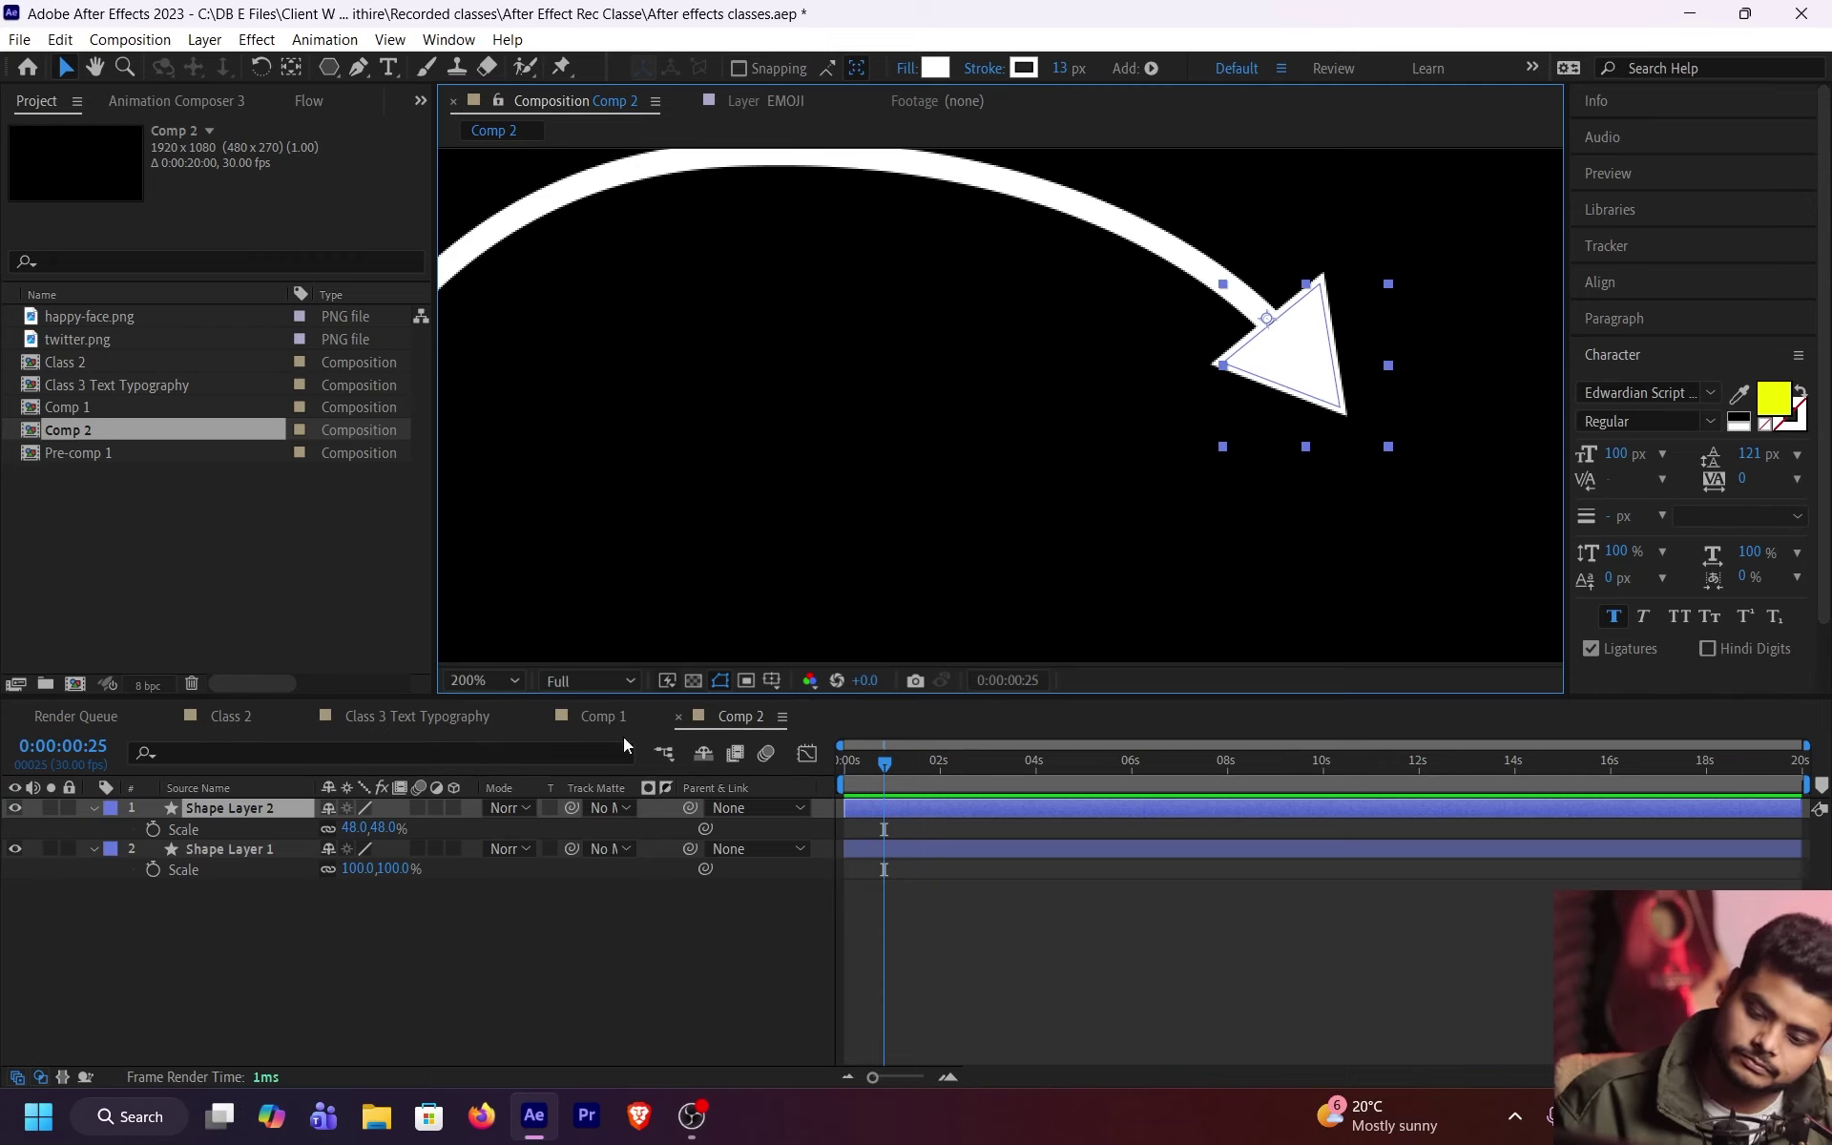
key(r)
mouse_move(356, 830)
mouse_down()
mouse_move(401, 811)
mouse_move(332, 809)
mouse_up()
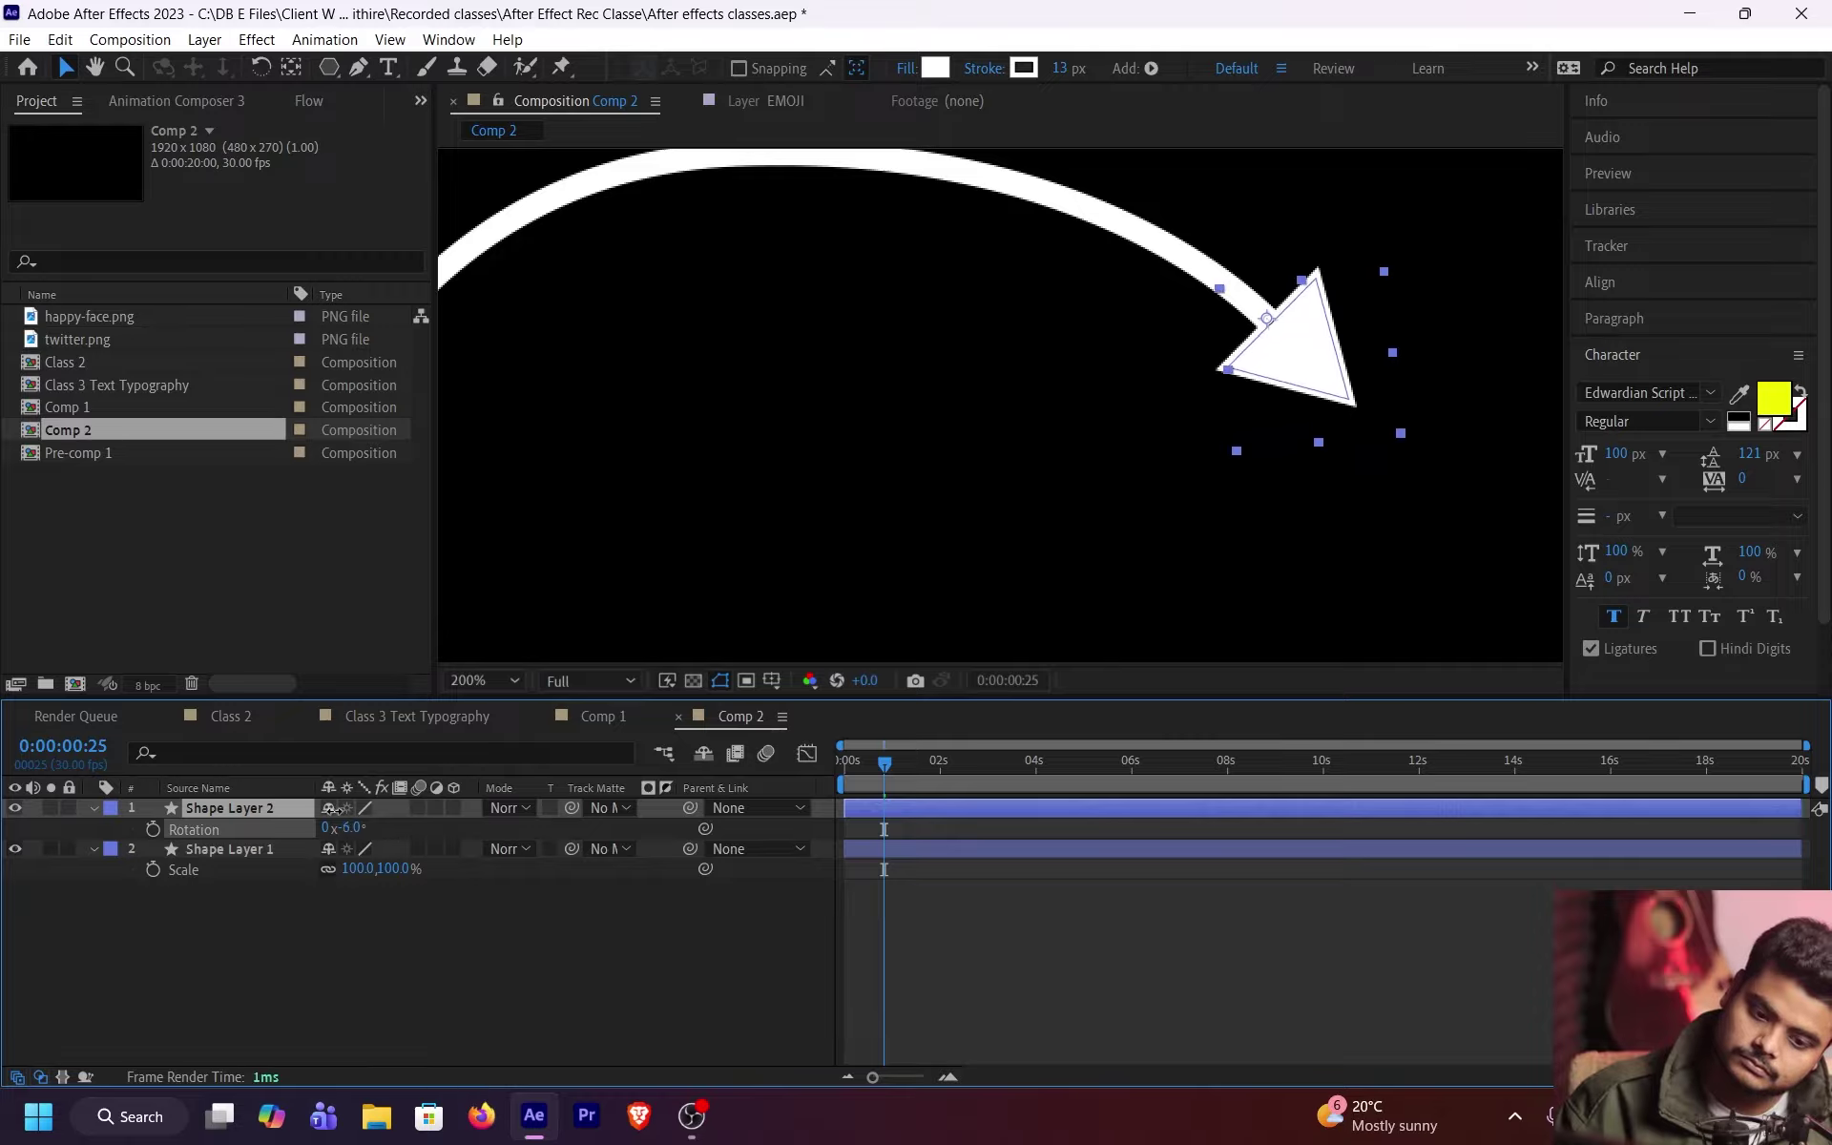
click(920, 1022)
click(1308, 473)
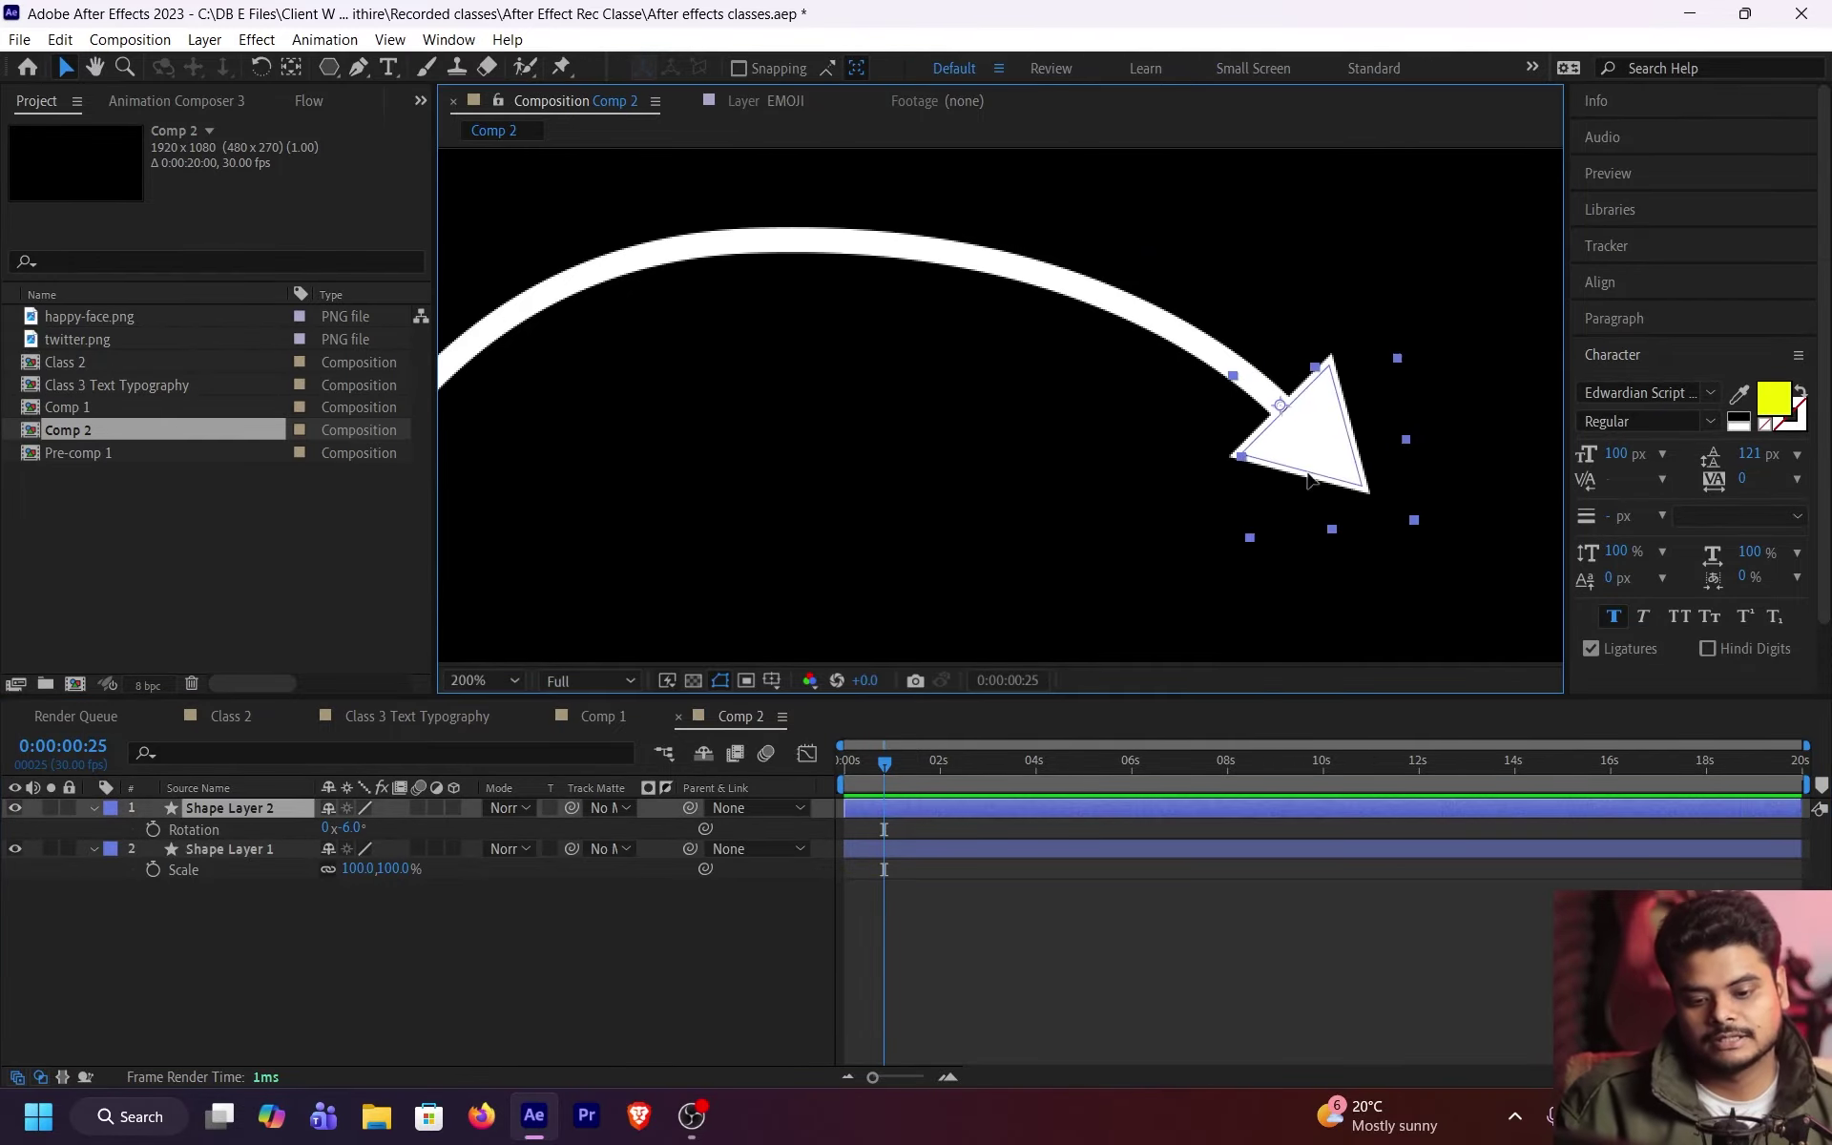
scroll(1401, 433, down, 2)
click(1279, 896)
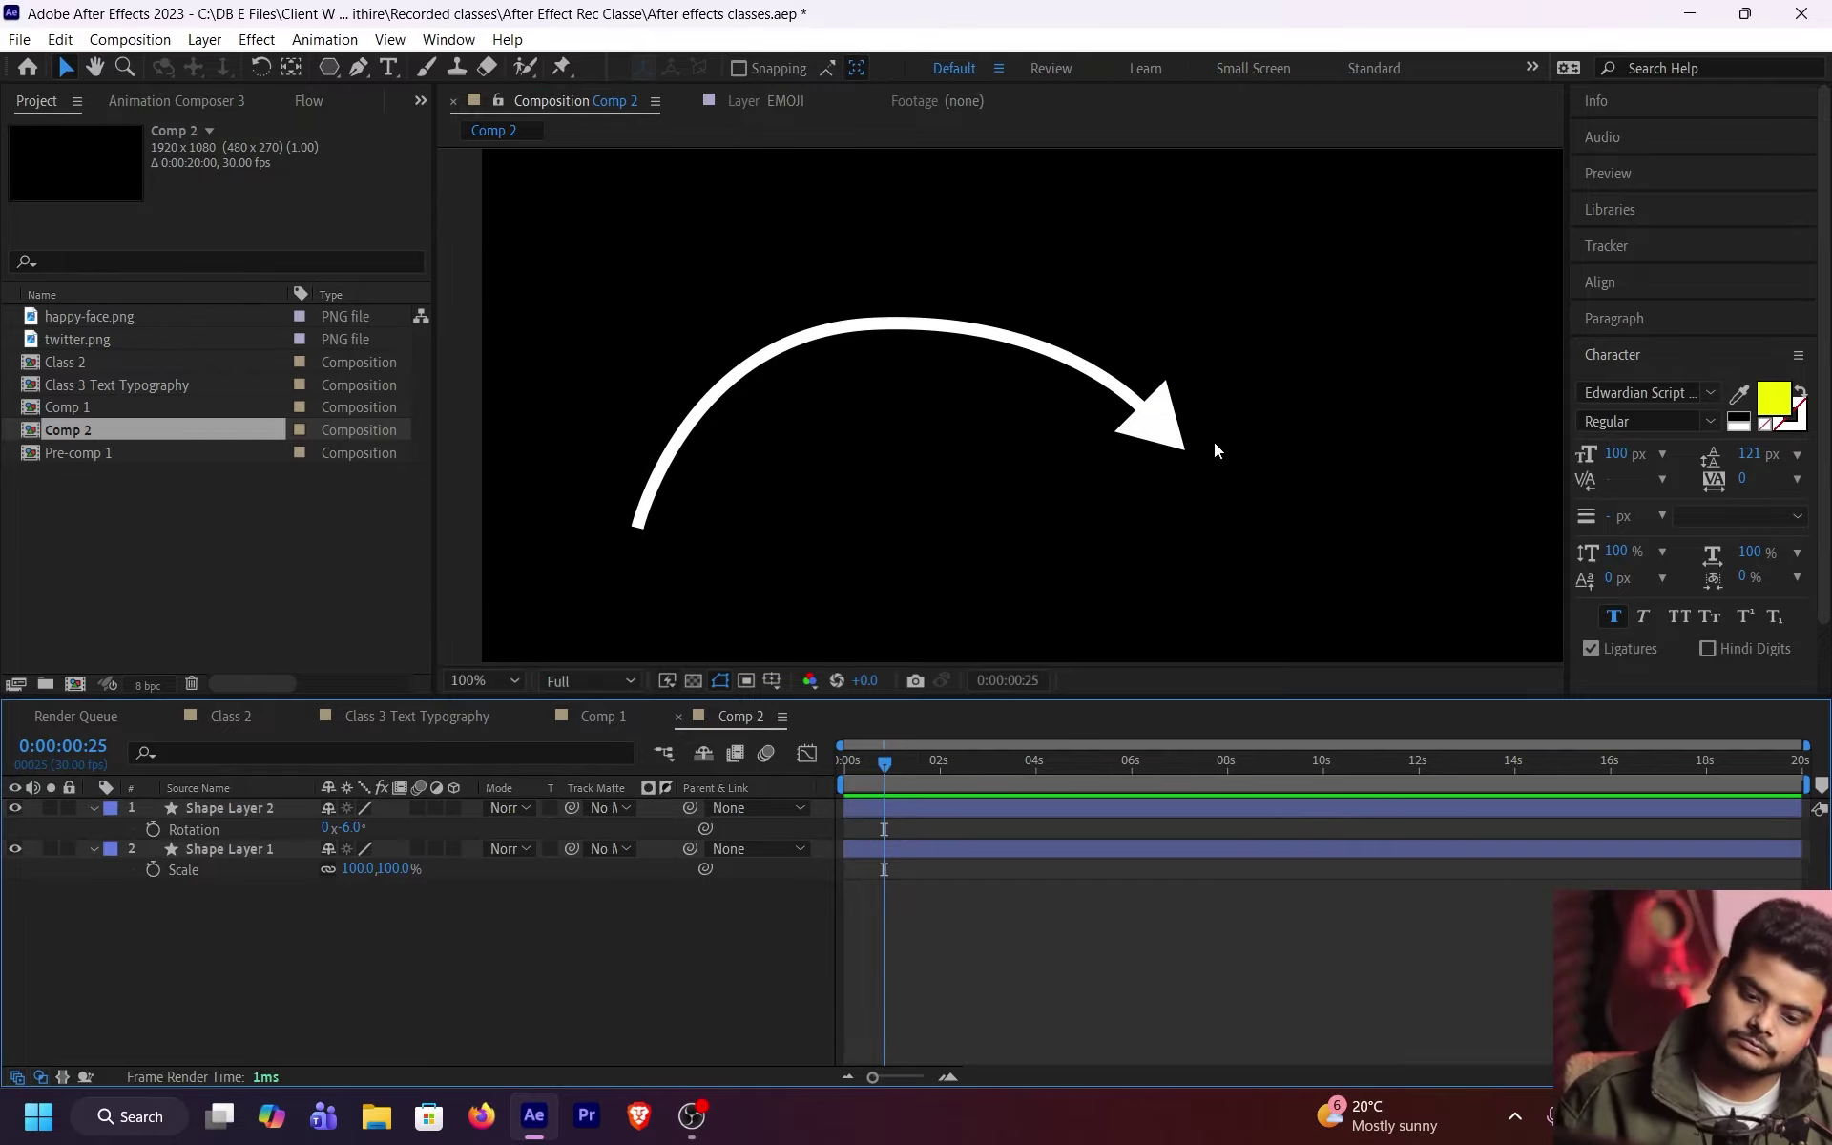
Step: Try small up and down nudges of the arrowhead to centre it on the end of the curve
click(1183, 434)
key(Page_Up)
key(Page_Up)
key(Page_Up)
click(1128, 929)
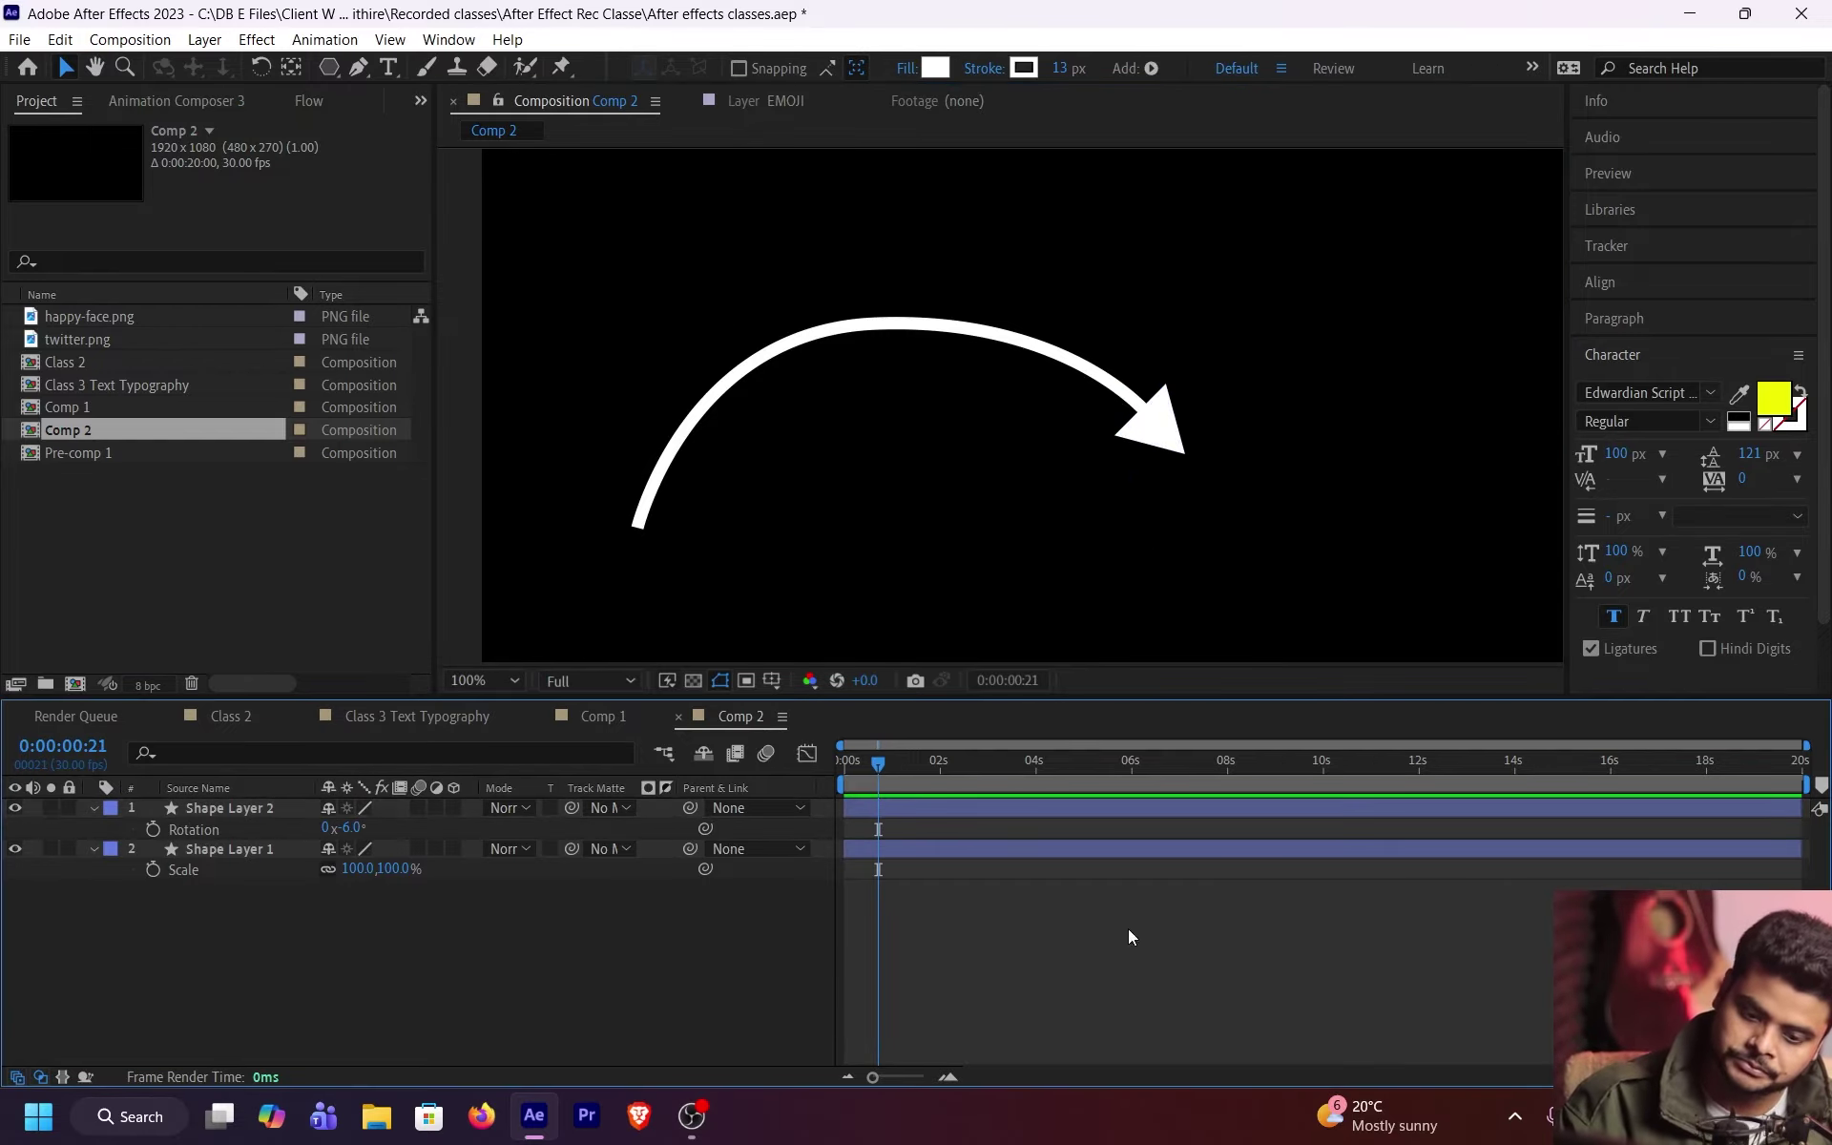
click(1174, 443)
key(Page_Down)
key(Page_Down)
key(Page_Down)
key(Page_Down)
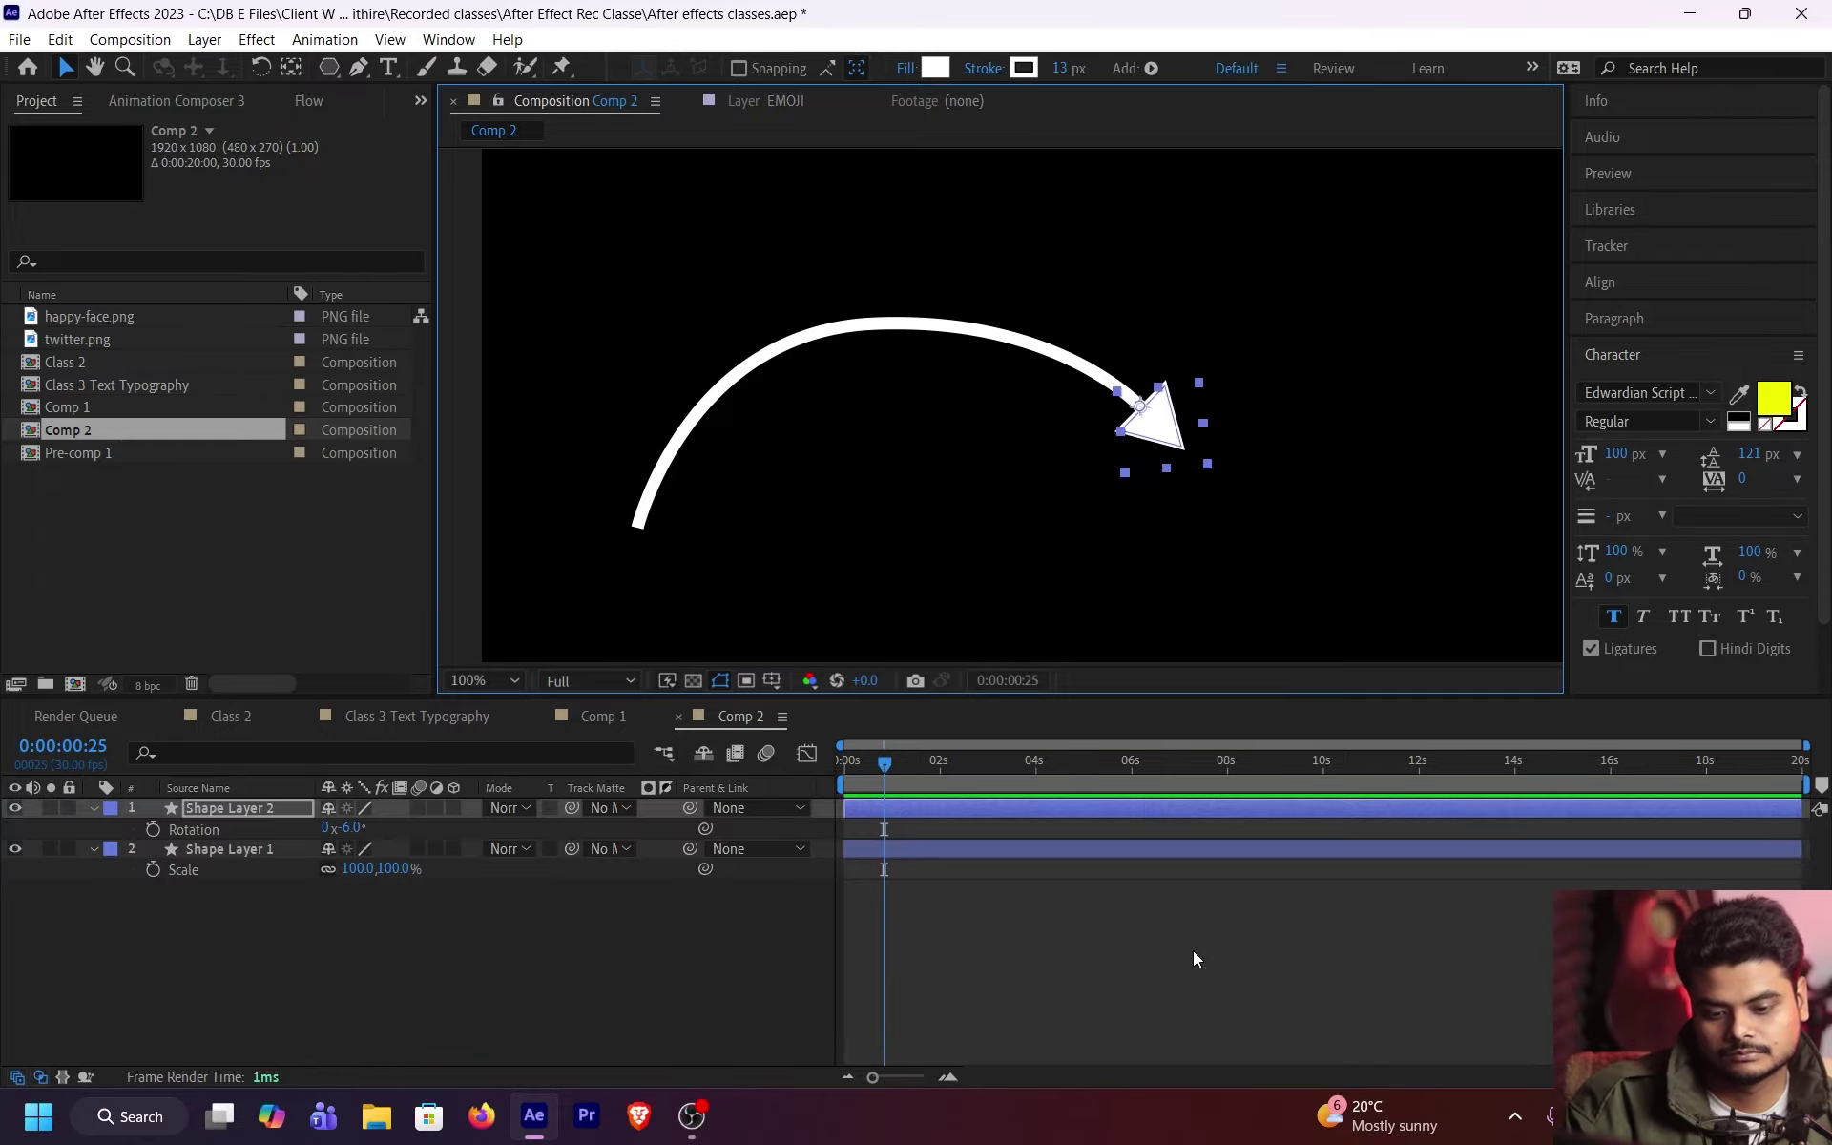
click(1192, 949)
click(1149, 441)
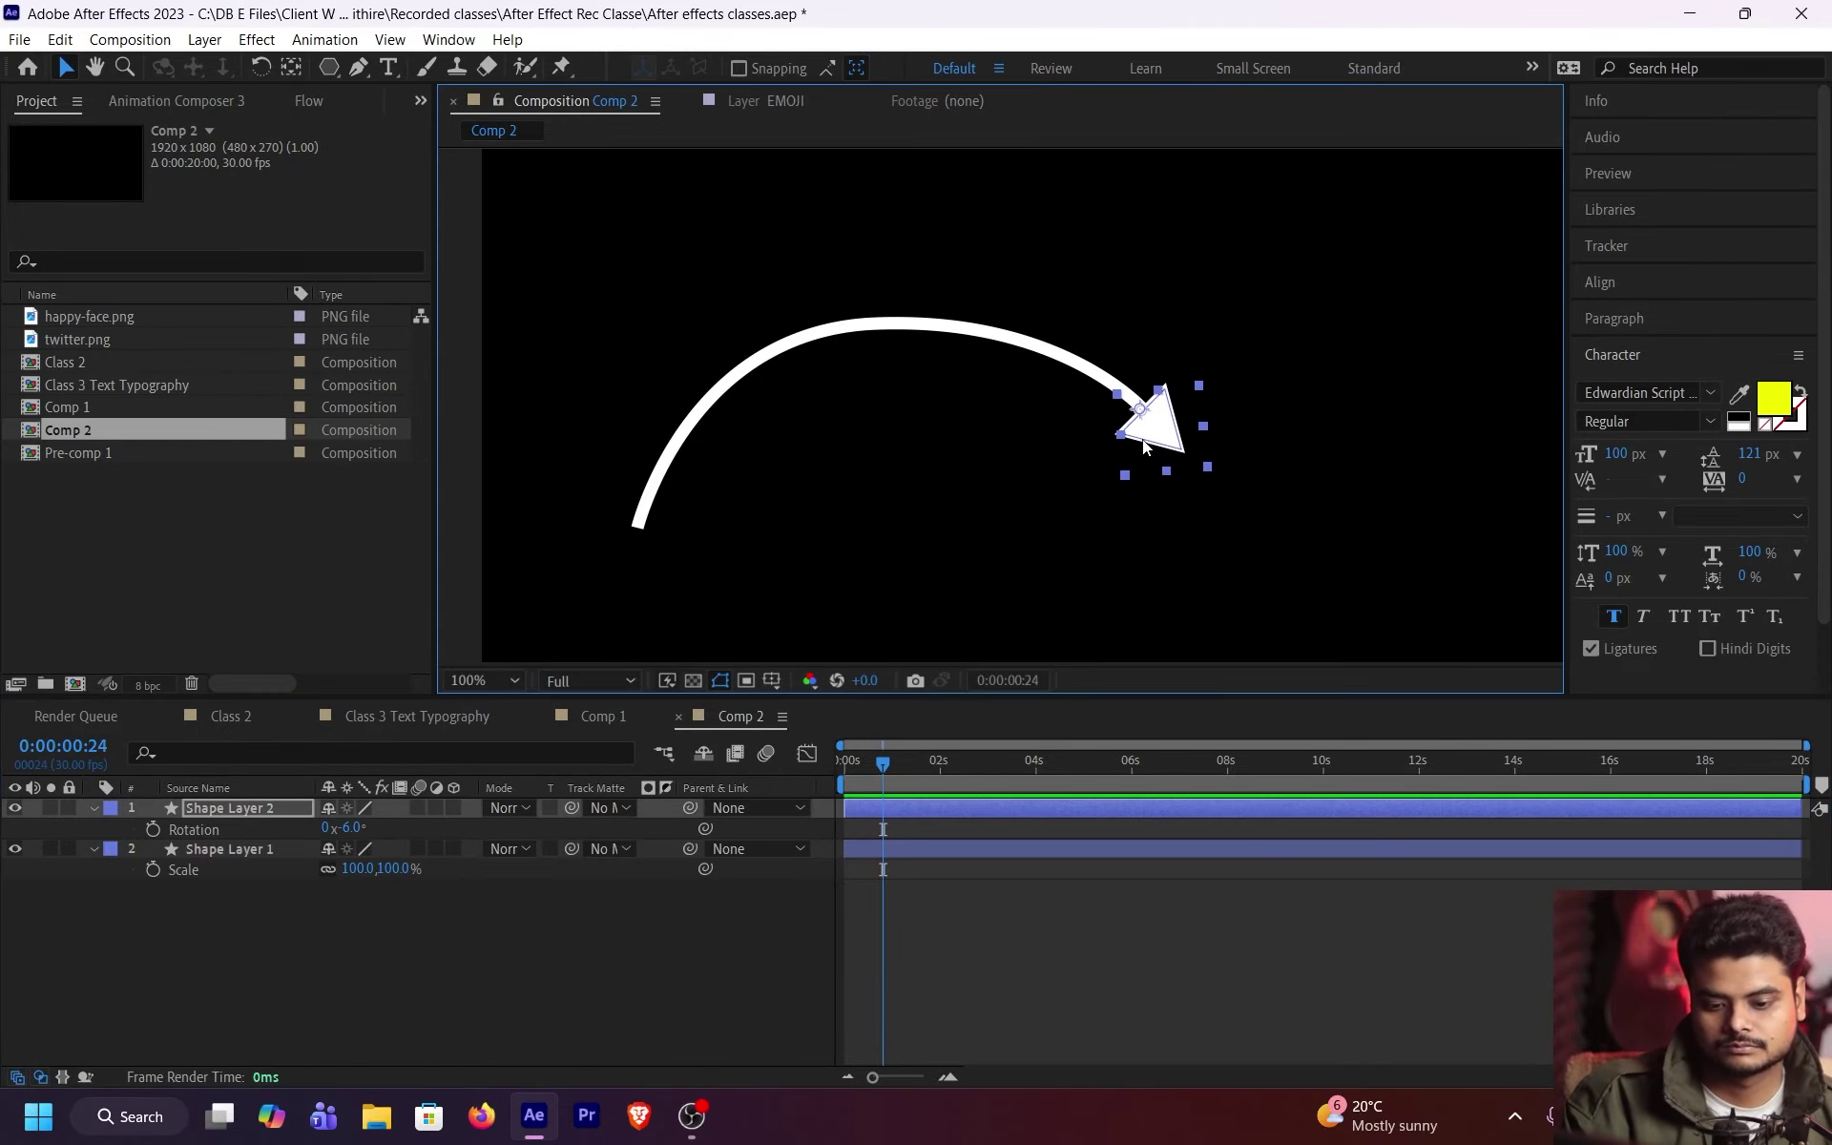
key(Page_Up)
key(Page_Up)
key(Page_Up)
key(Page_Up)
click(1195, 925)
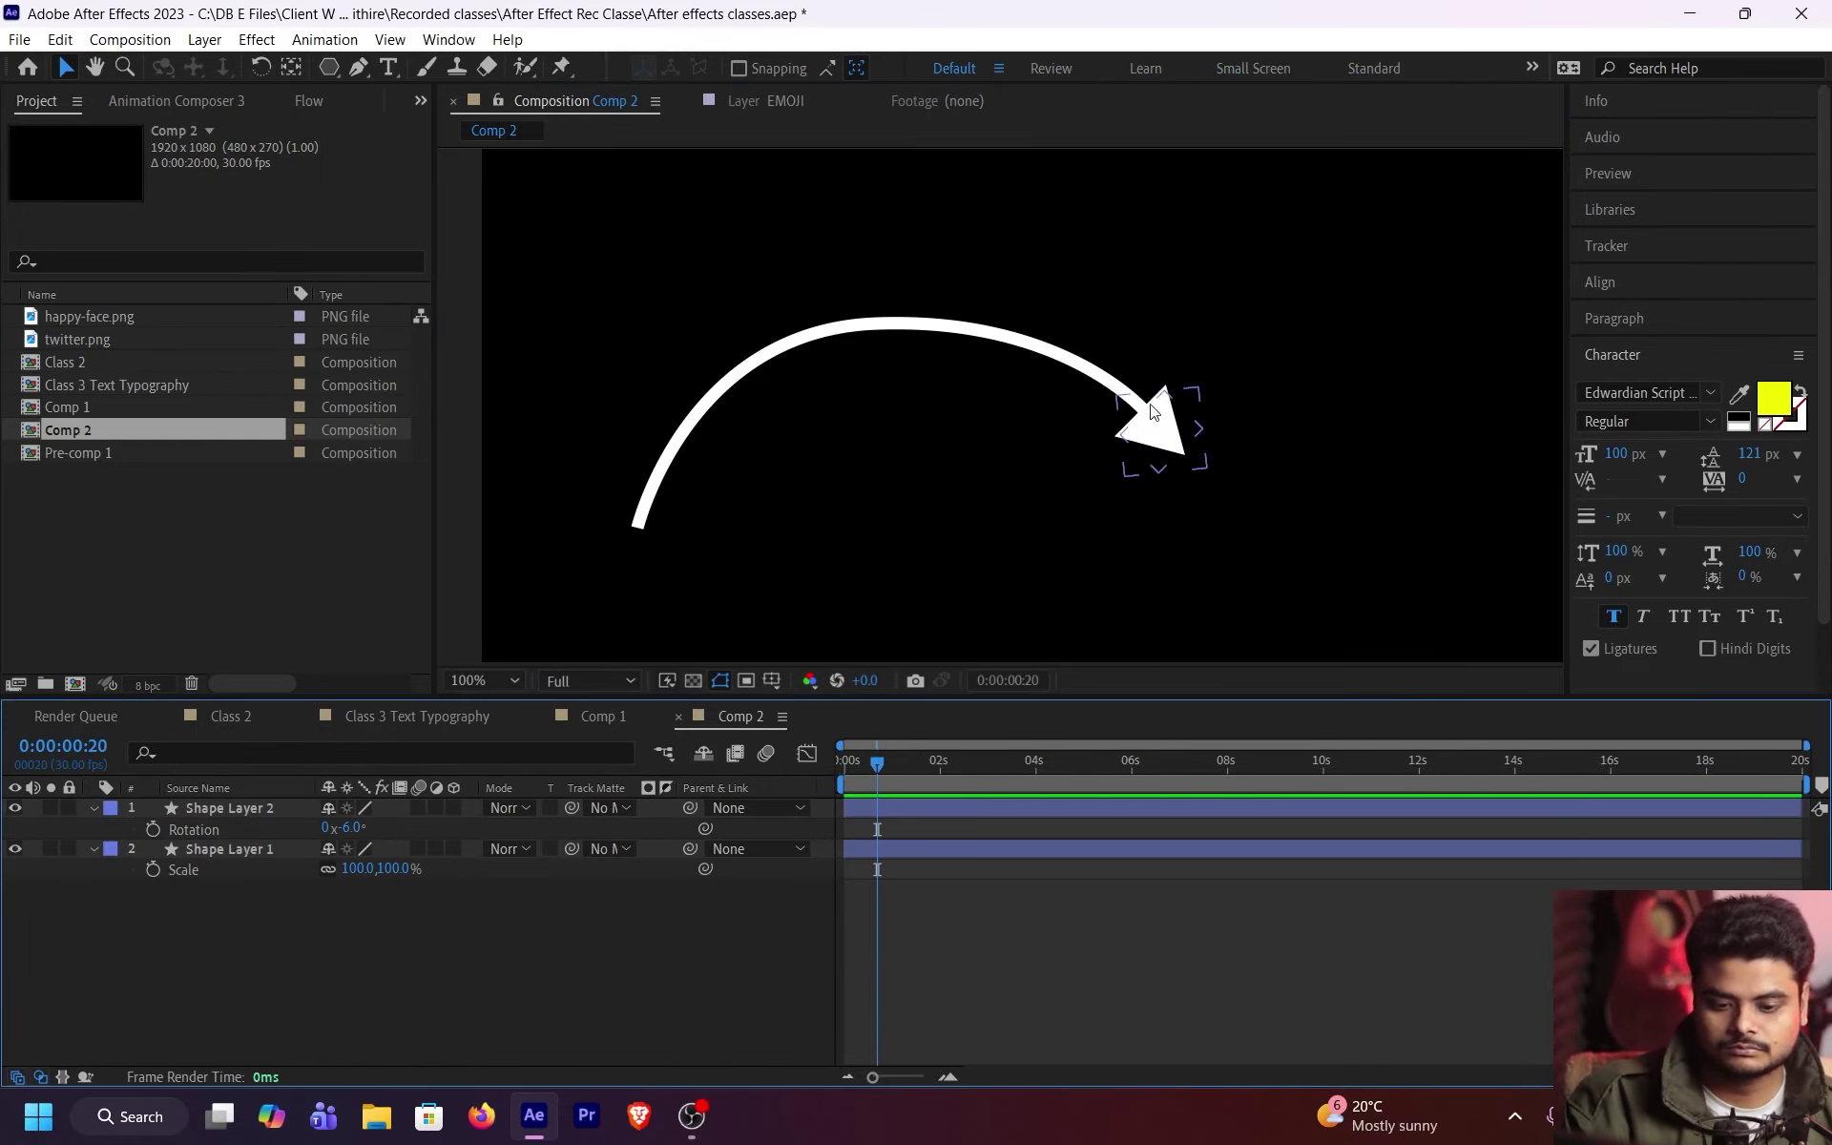
click(1159, 423)
key(Page_Down)
key(Page_Down)
key(Page_Down)
click(1218, 928)
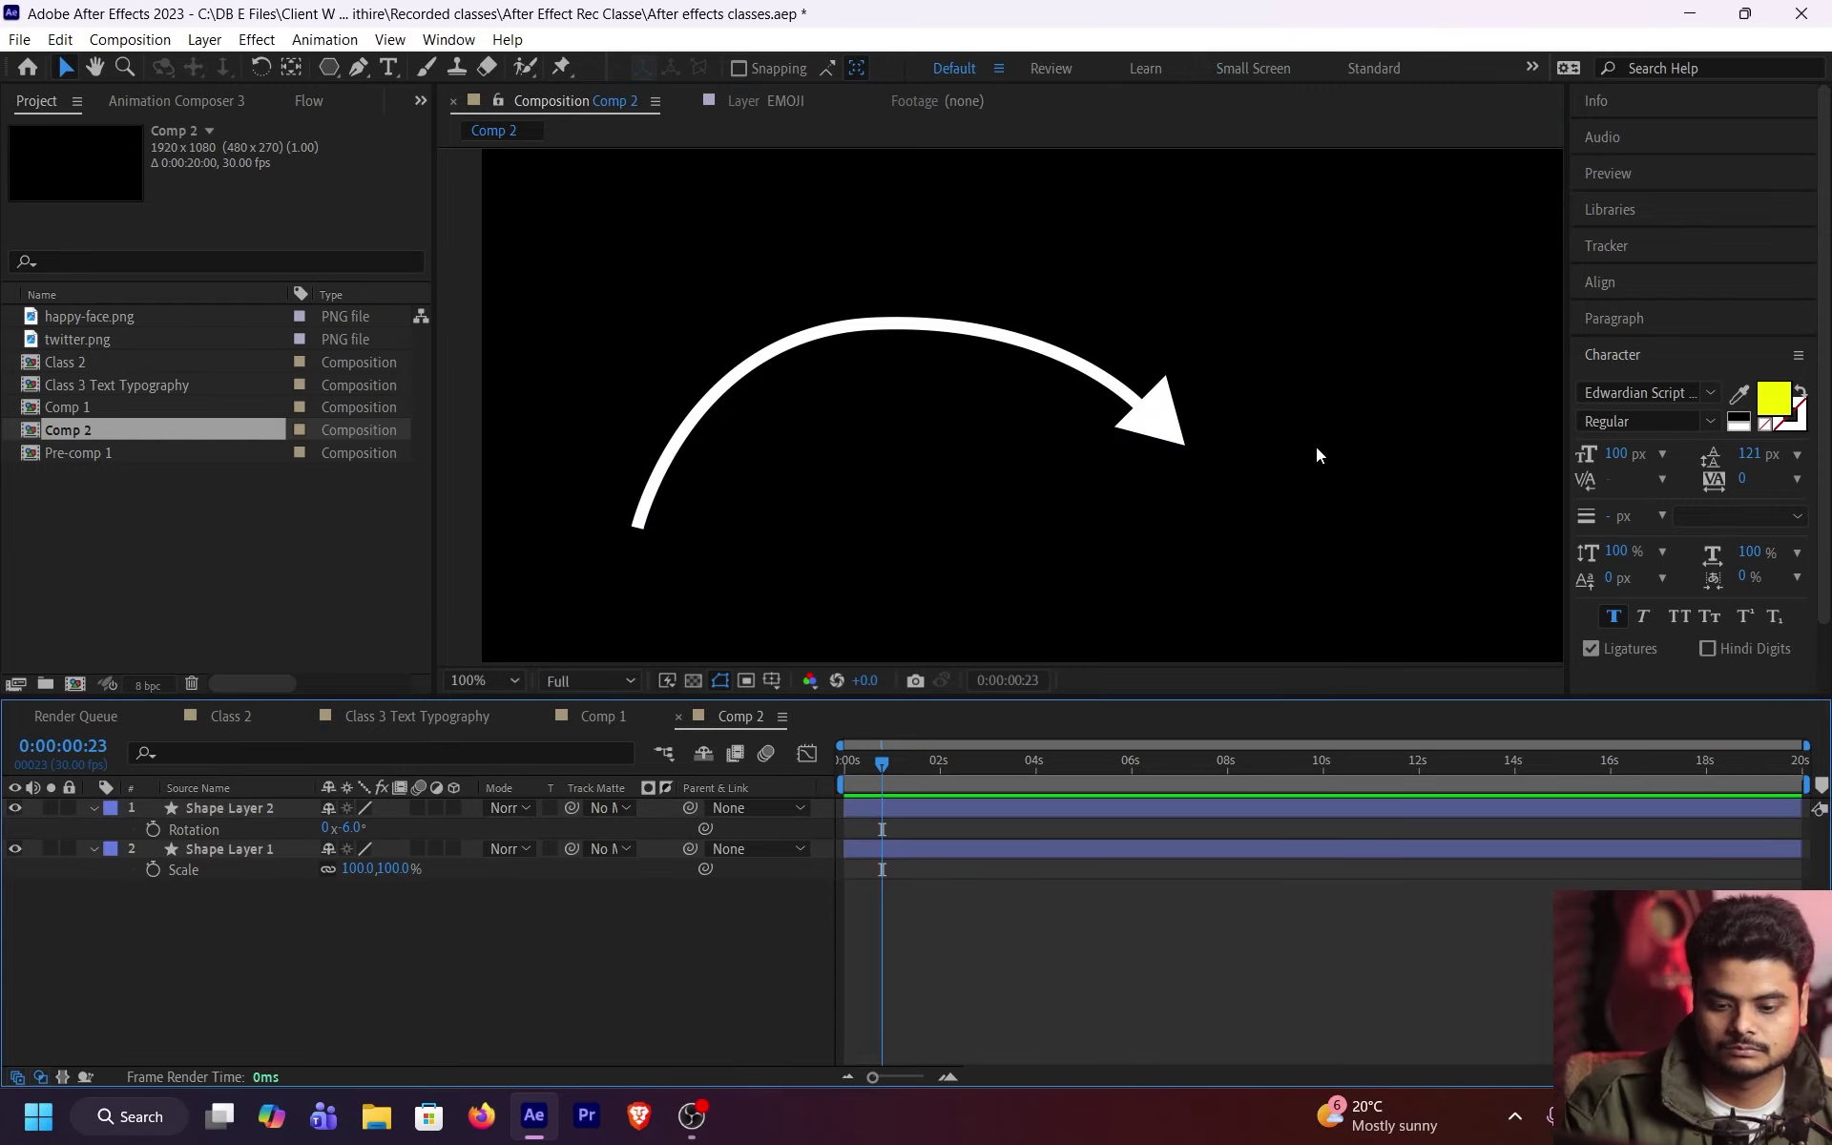
click(1177, 420)
key(Page_Up)
key(Page_Up)
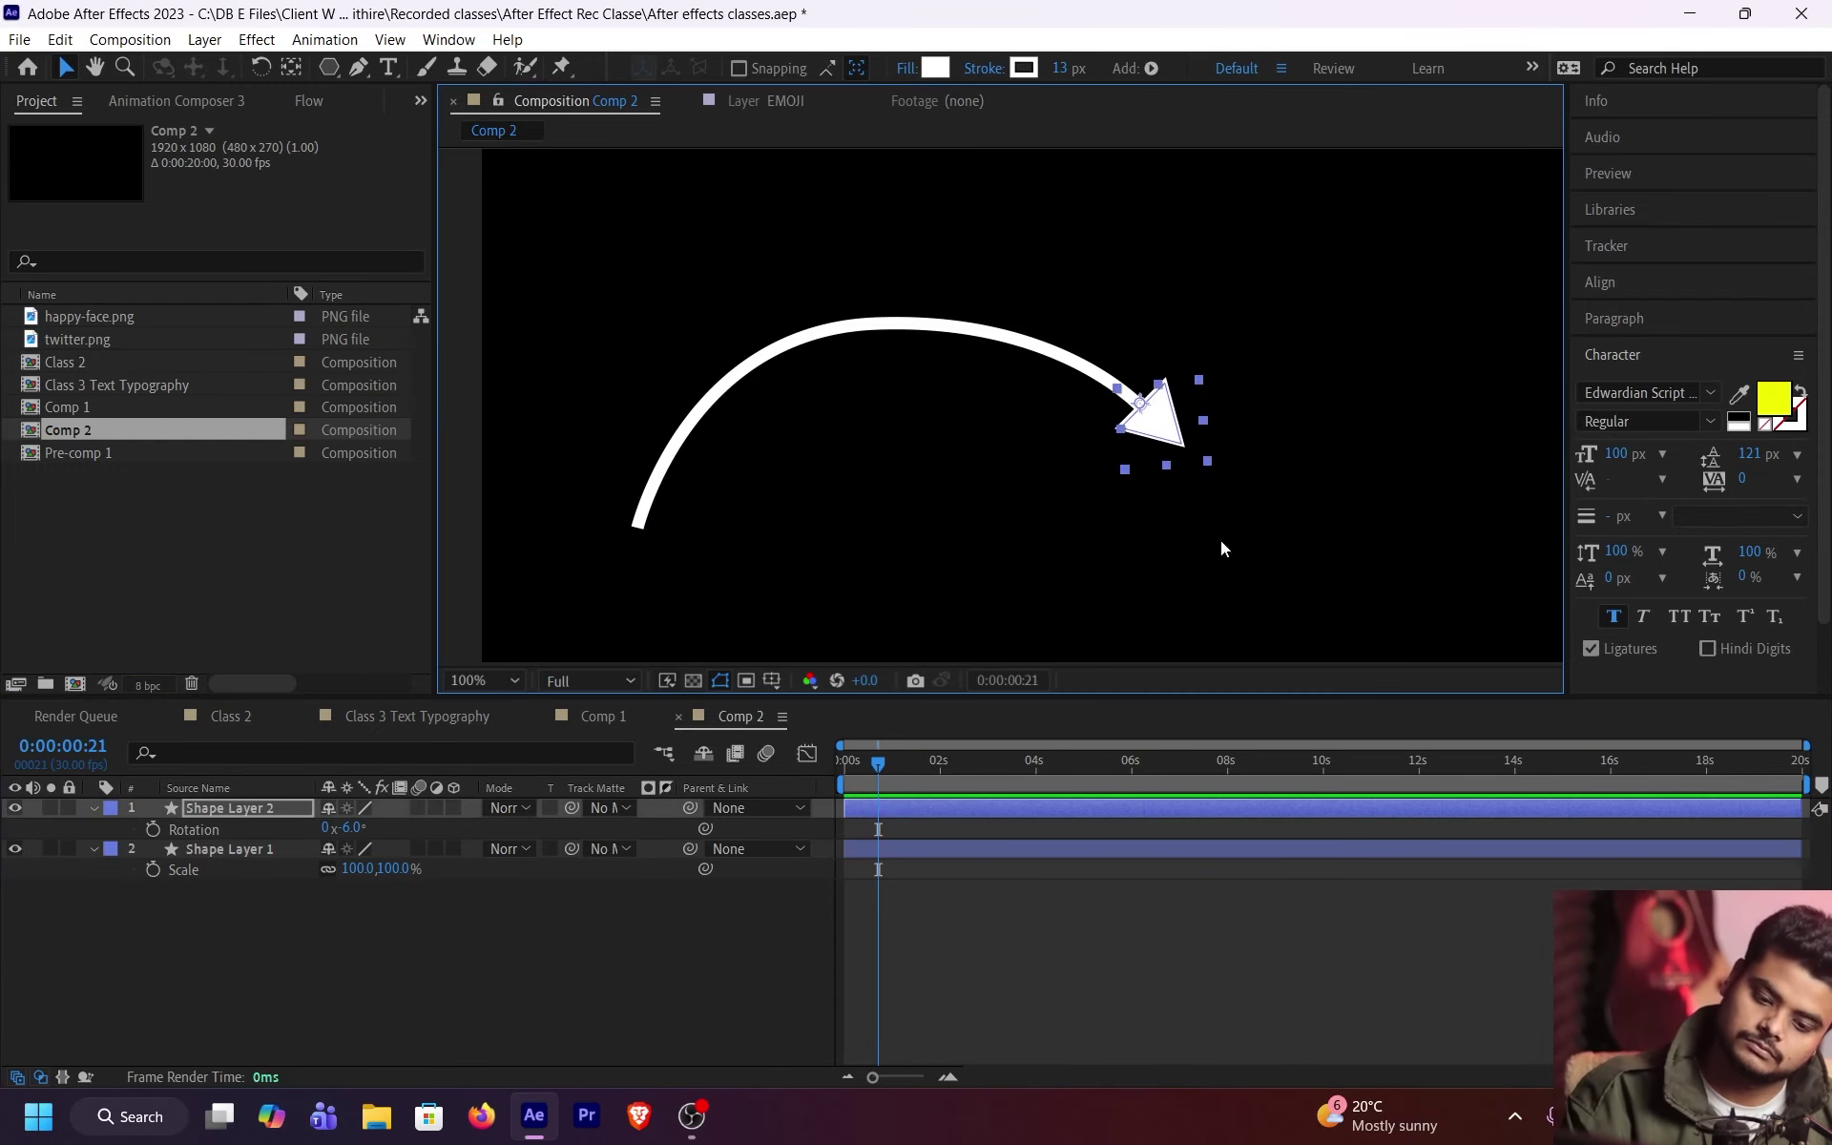
click(1149, 922)
Step: Reposition the arrowhead so its flat side touches the cut end of the curve
mouse_move(1159, 441)
mouse_down()
mouse_move(1207, 512)
mouse_move(1160, 450)
mouse_up()
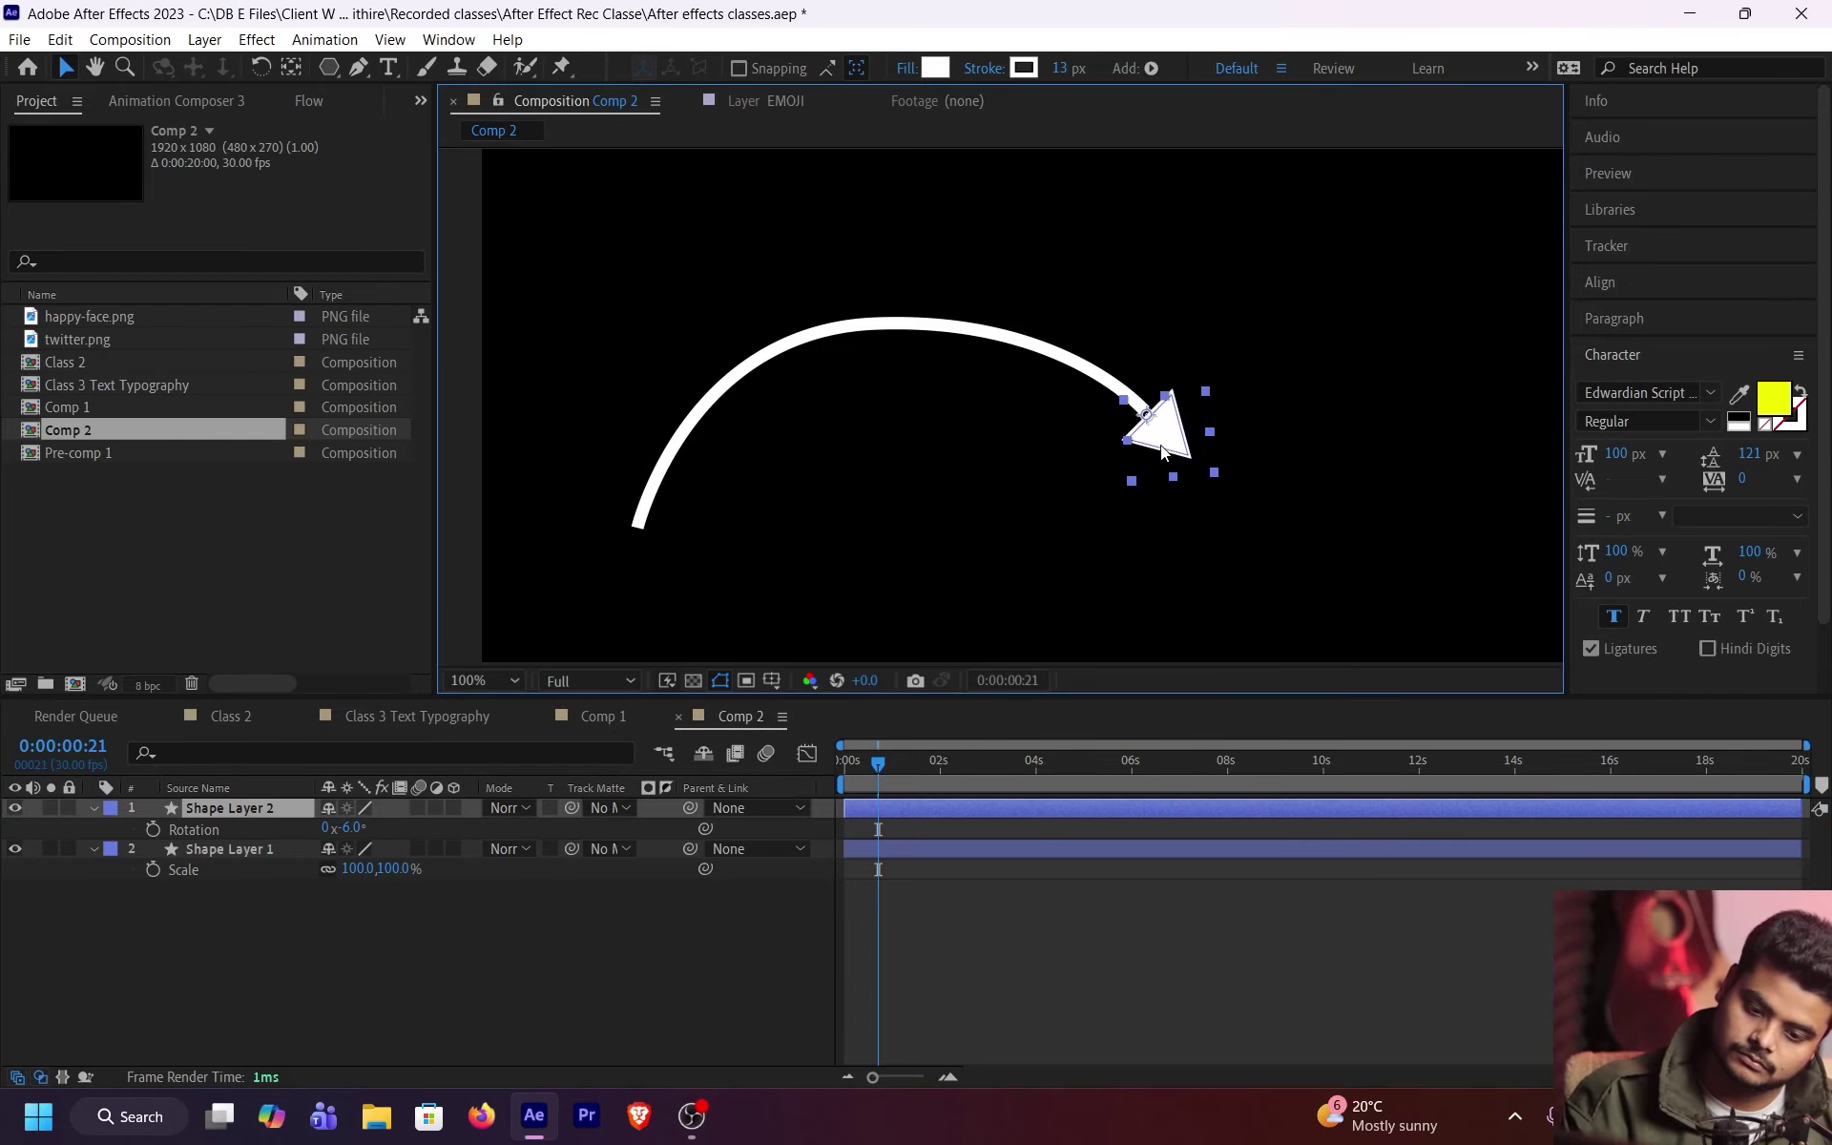
scroll(1158, 445, up, 6)
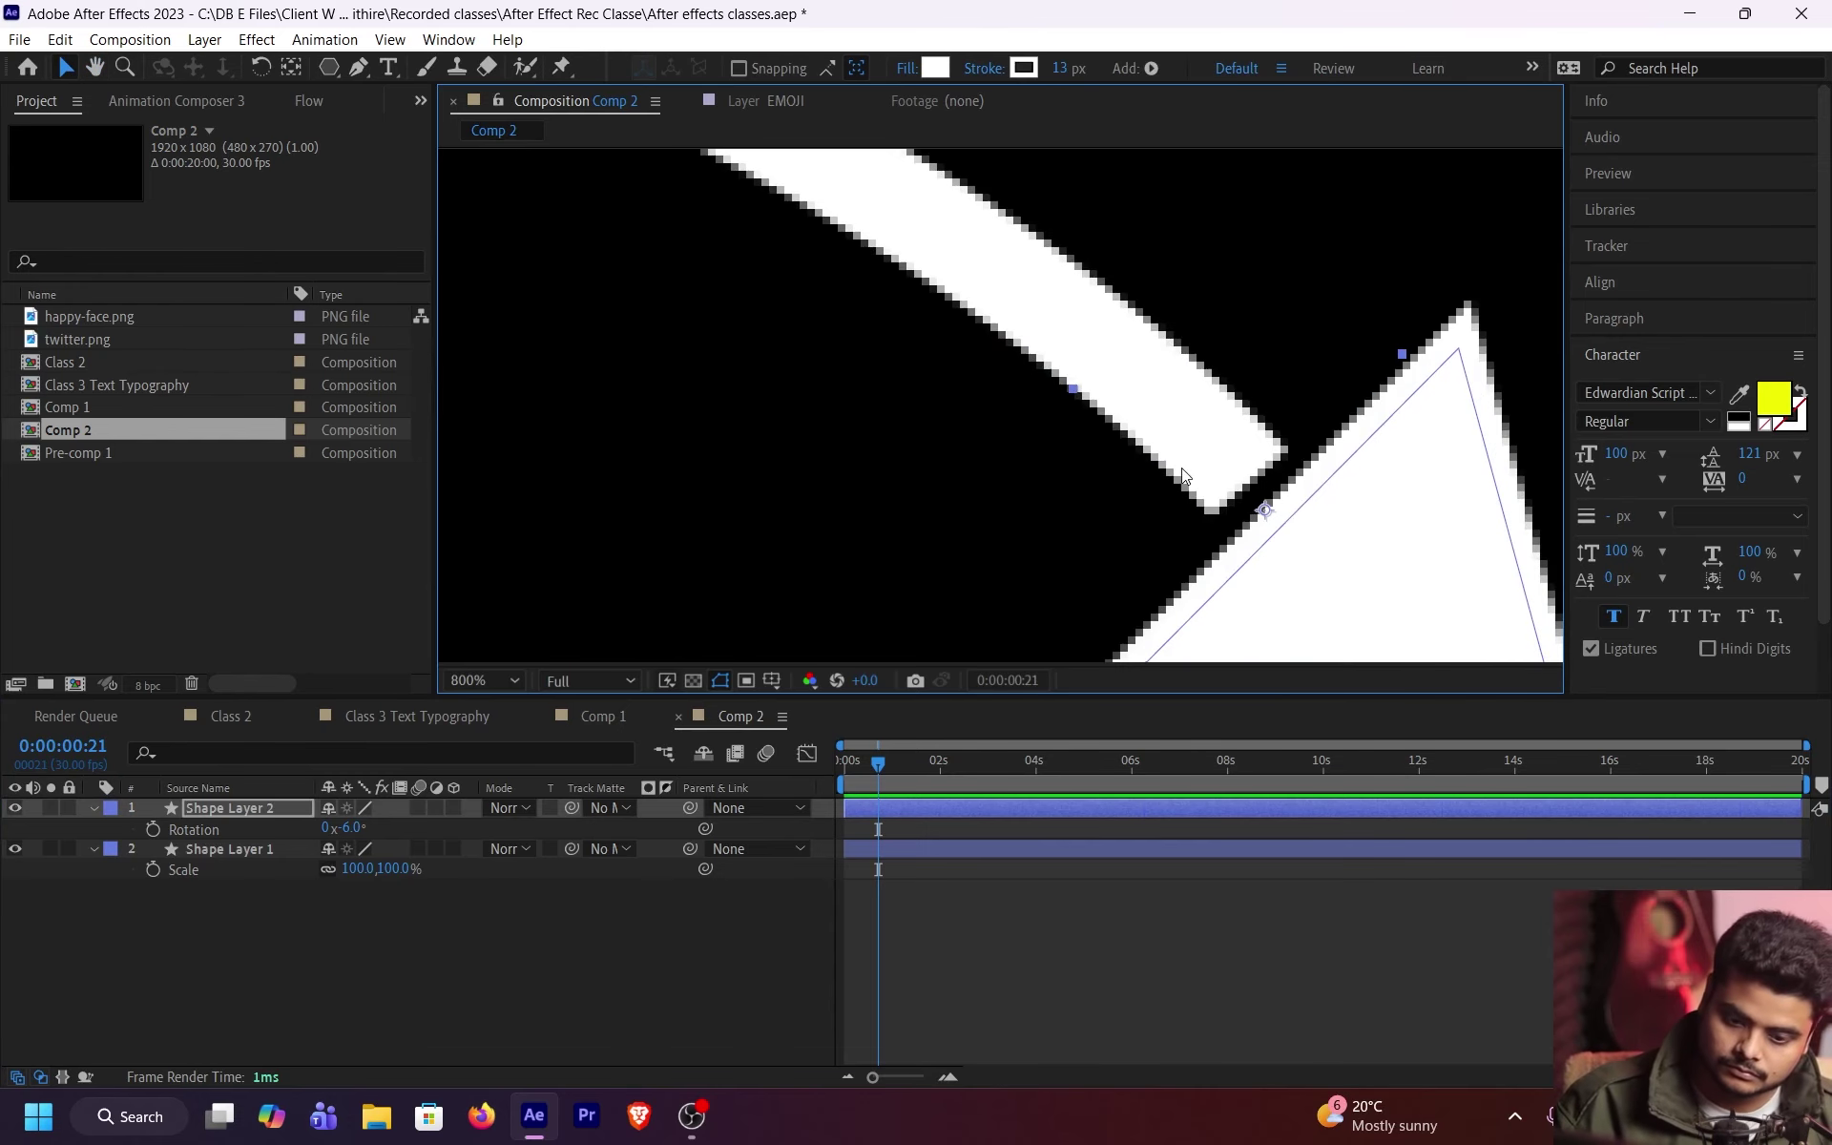
scroll(1328, 520, up, 1)
scroll(1239, 511, down, 1)
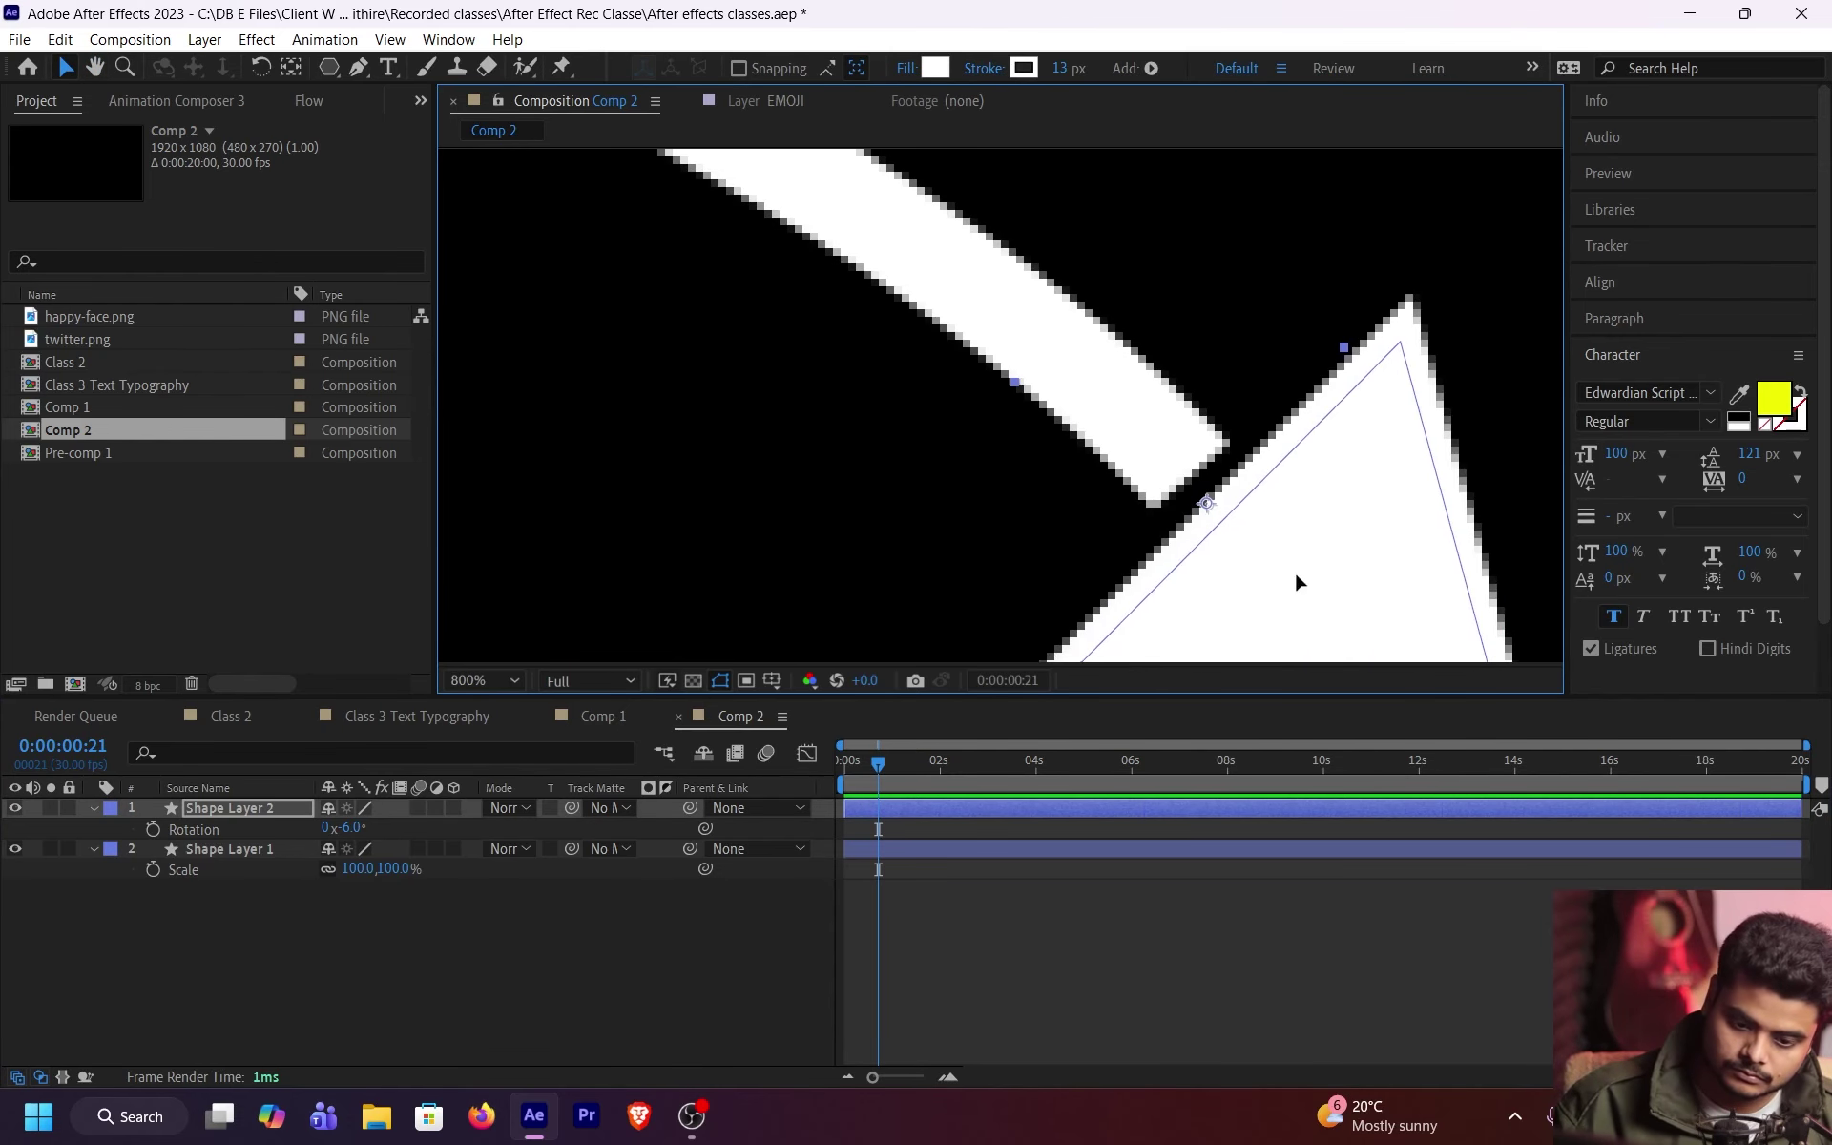
drag(1324, 511, 1294, 542)
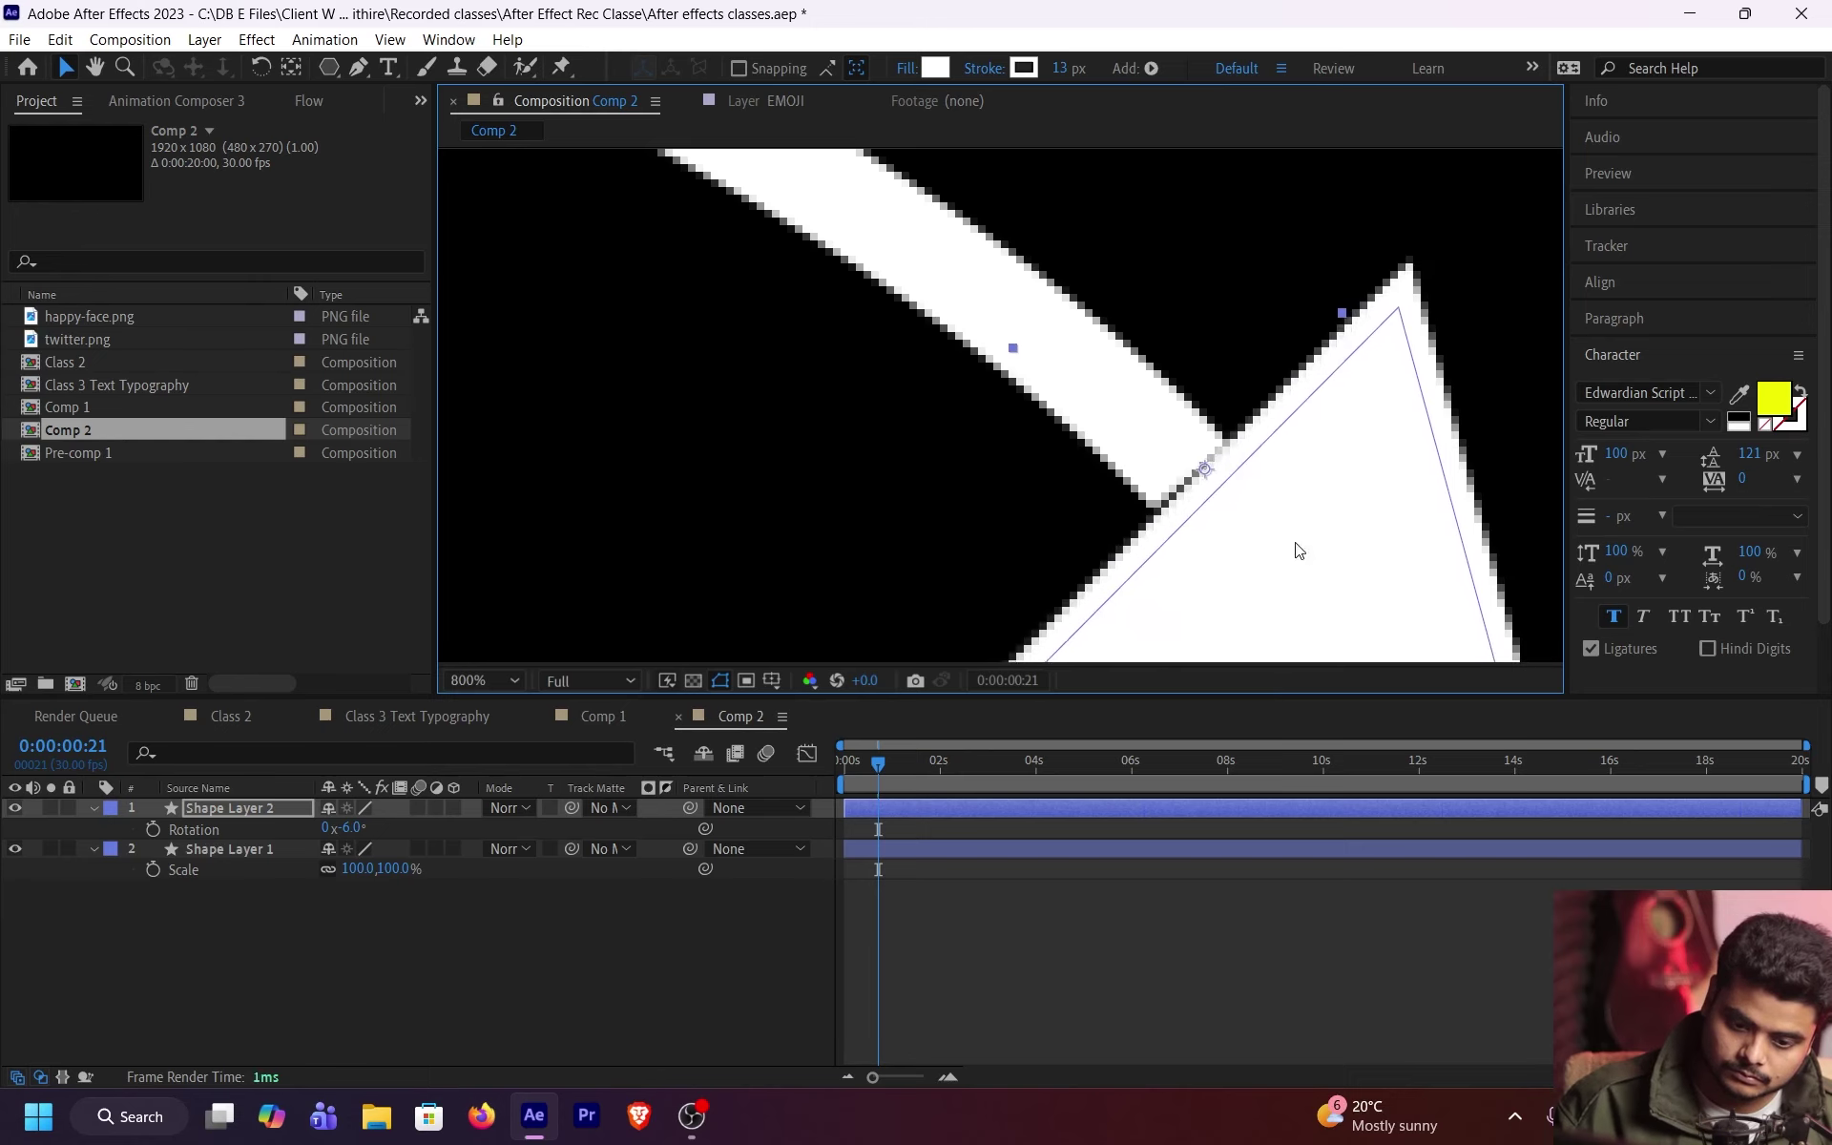
Step: Set Shape Layer 2's rotation to -3°
drag(357, 829, 363, 829)
click(351, 828)
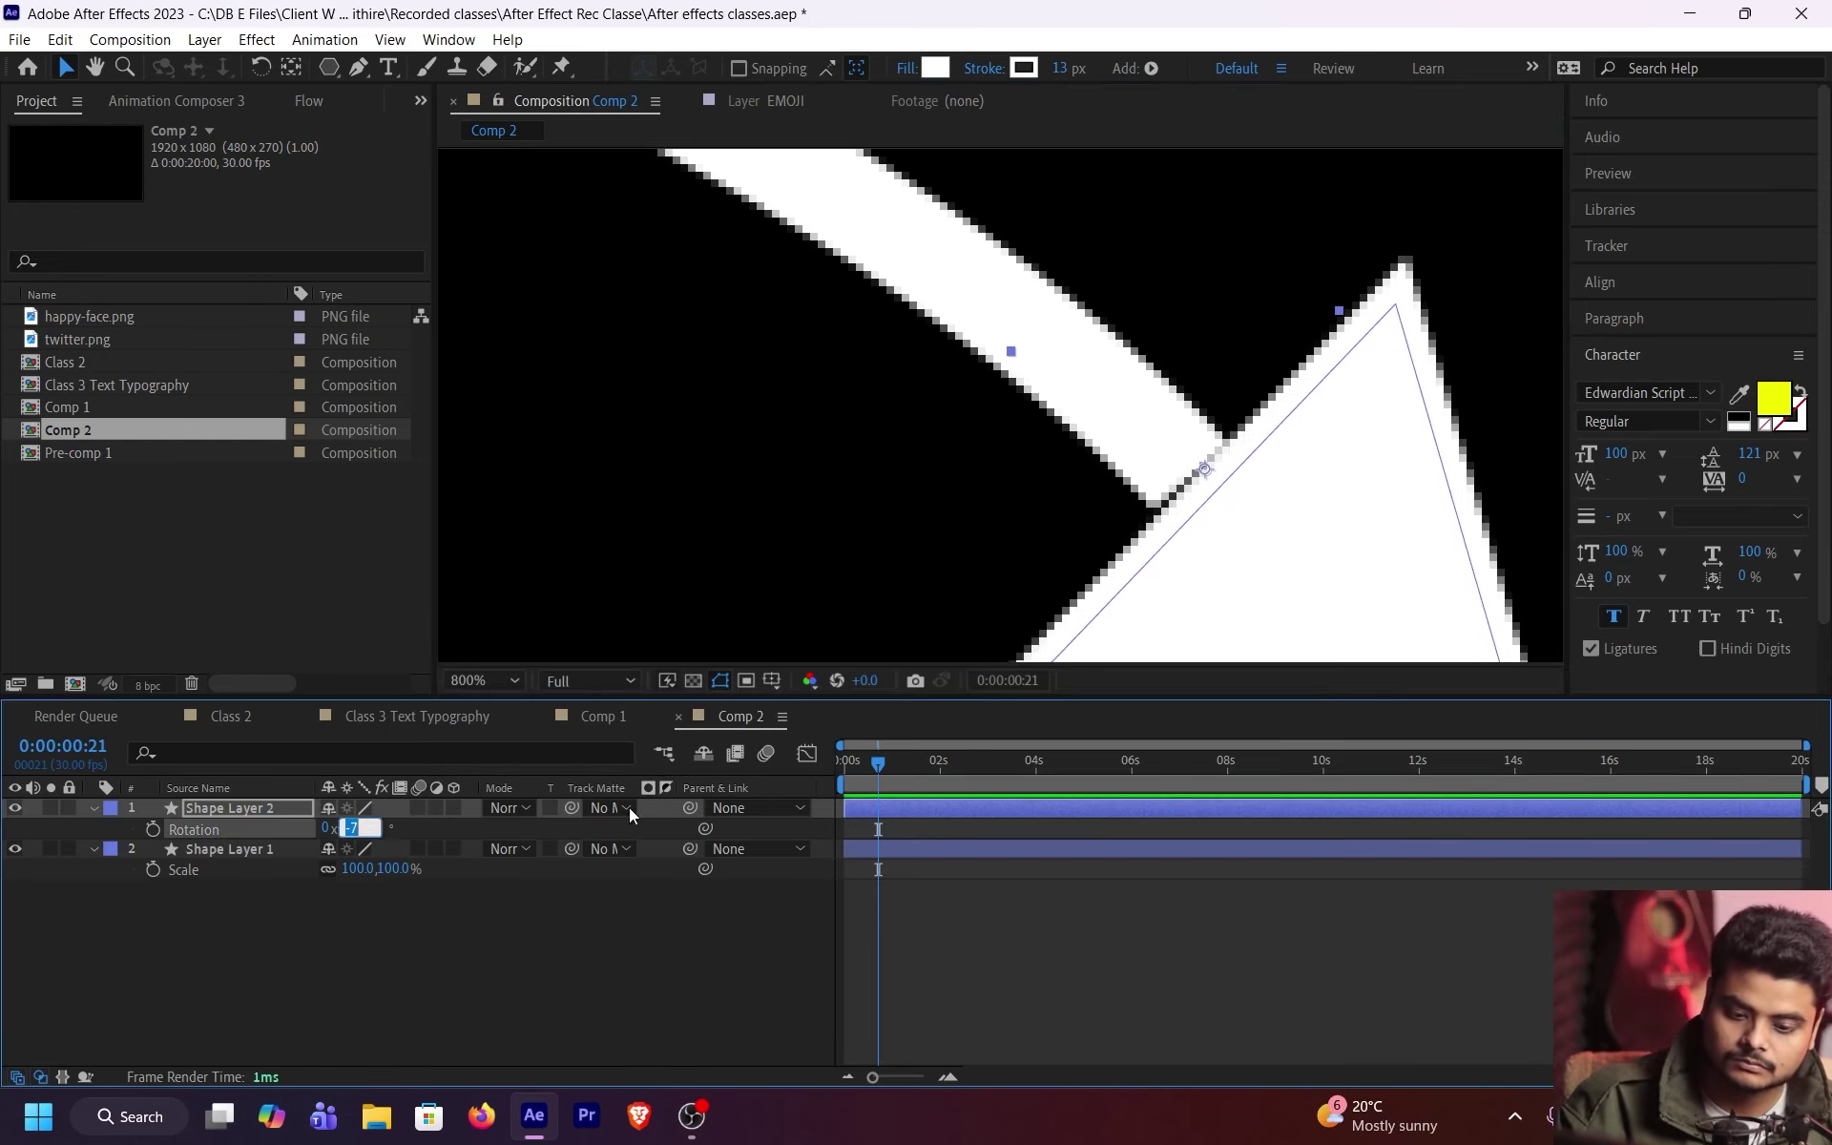
text(-3)
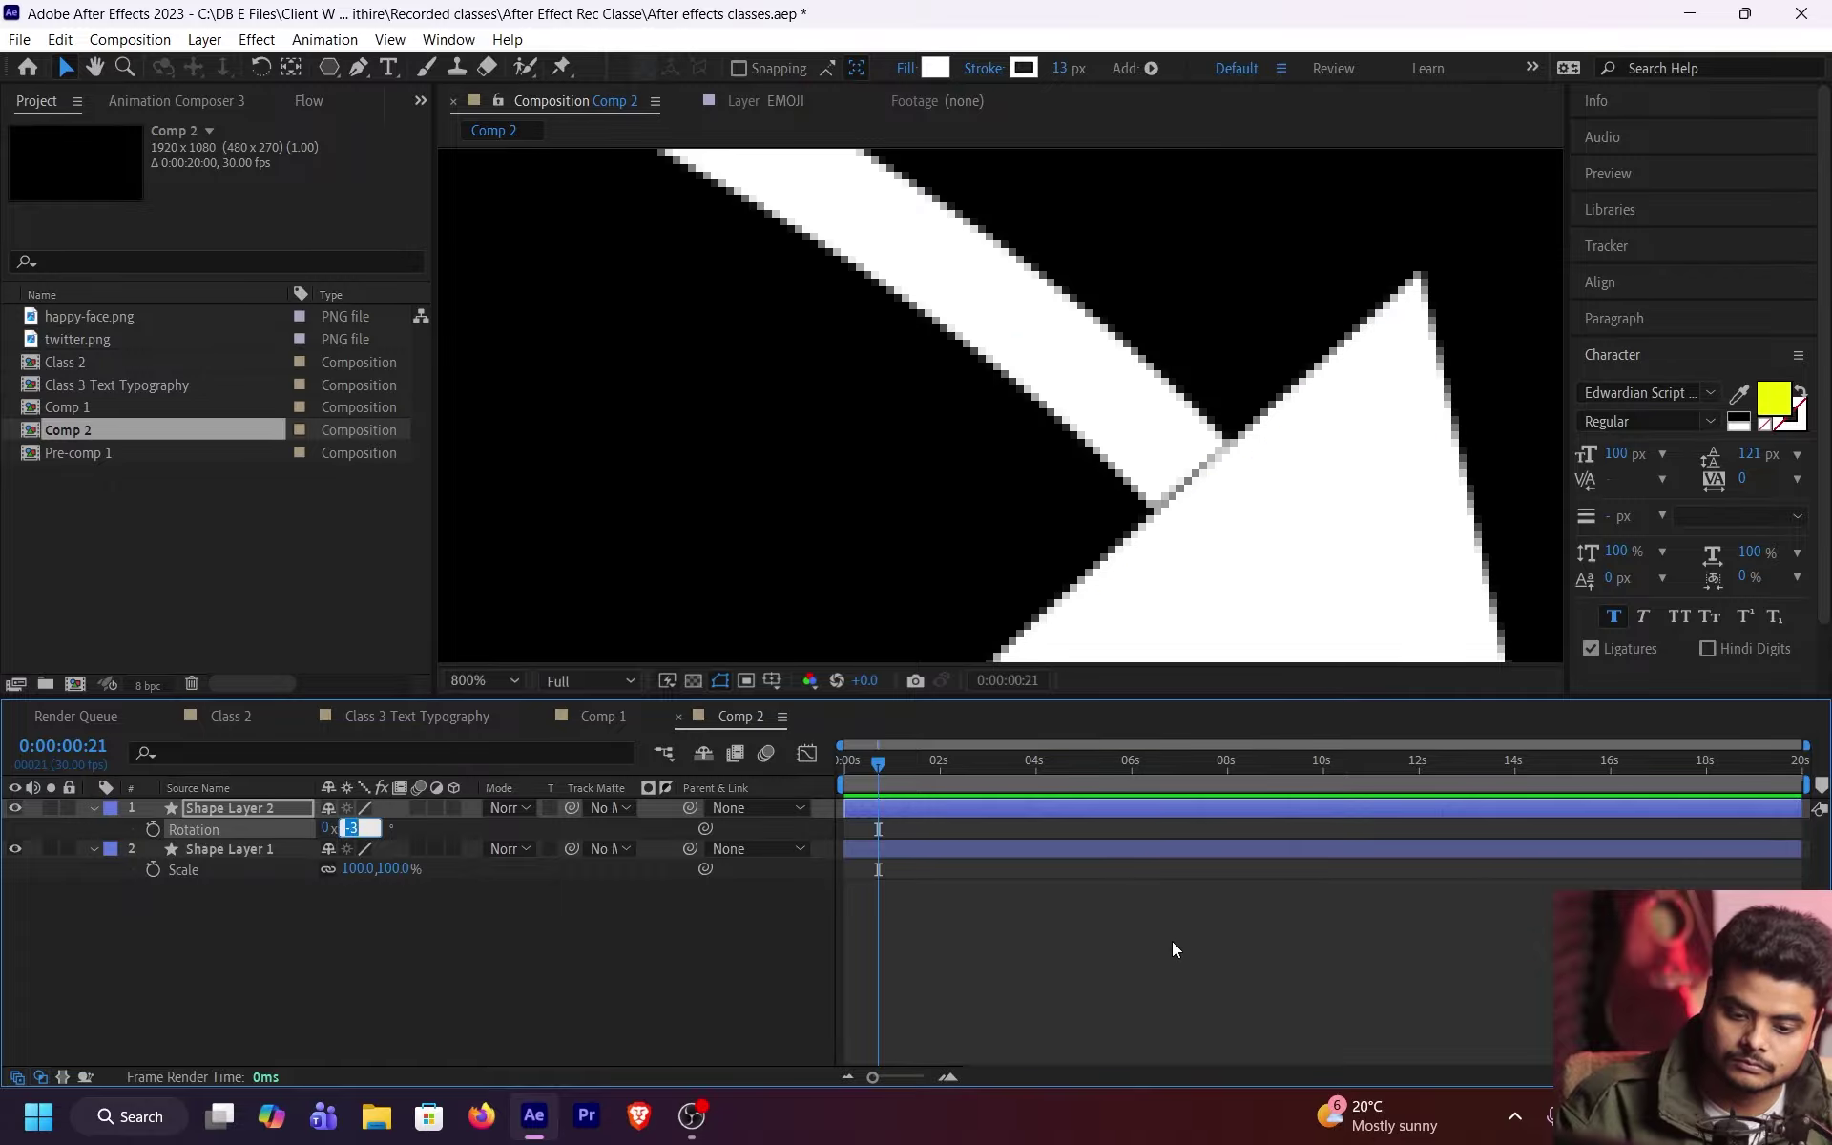
key(Return)
Step: Shift the arrowhead slightly onto the curve's end to close the remaining seam, and check the whole arrow
click(1239, 586)
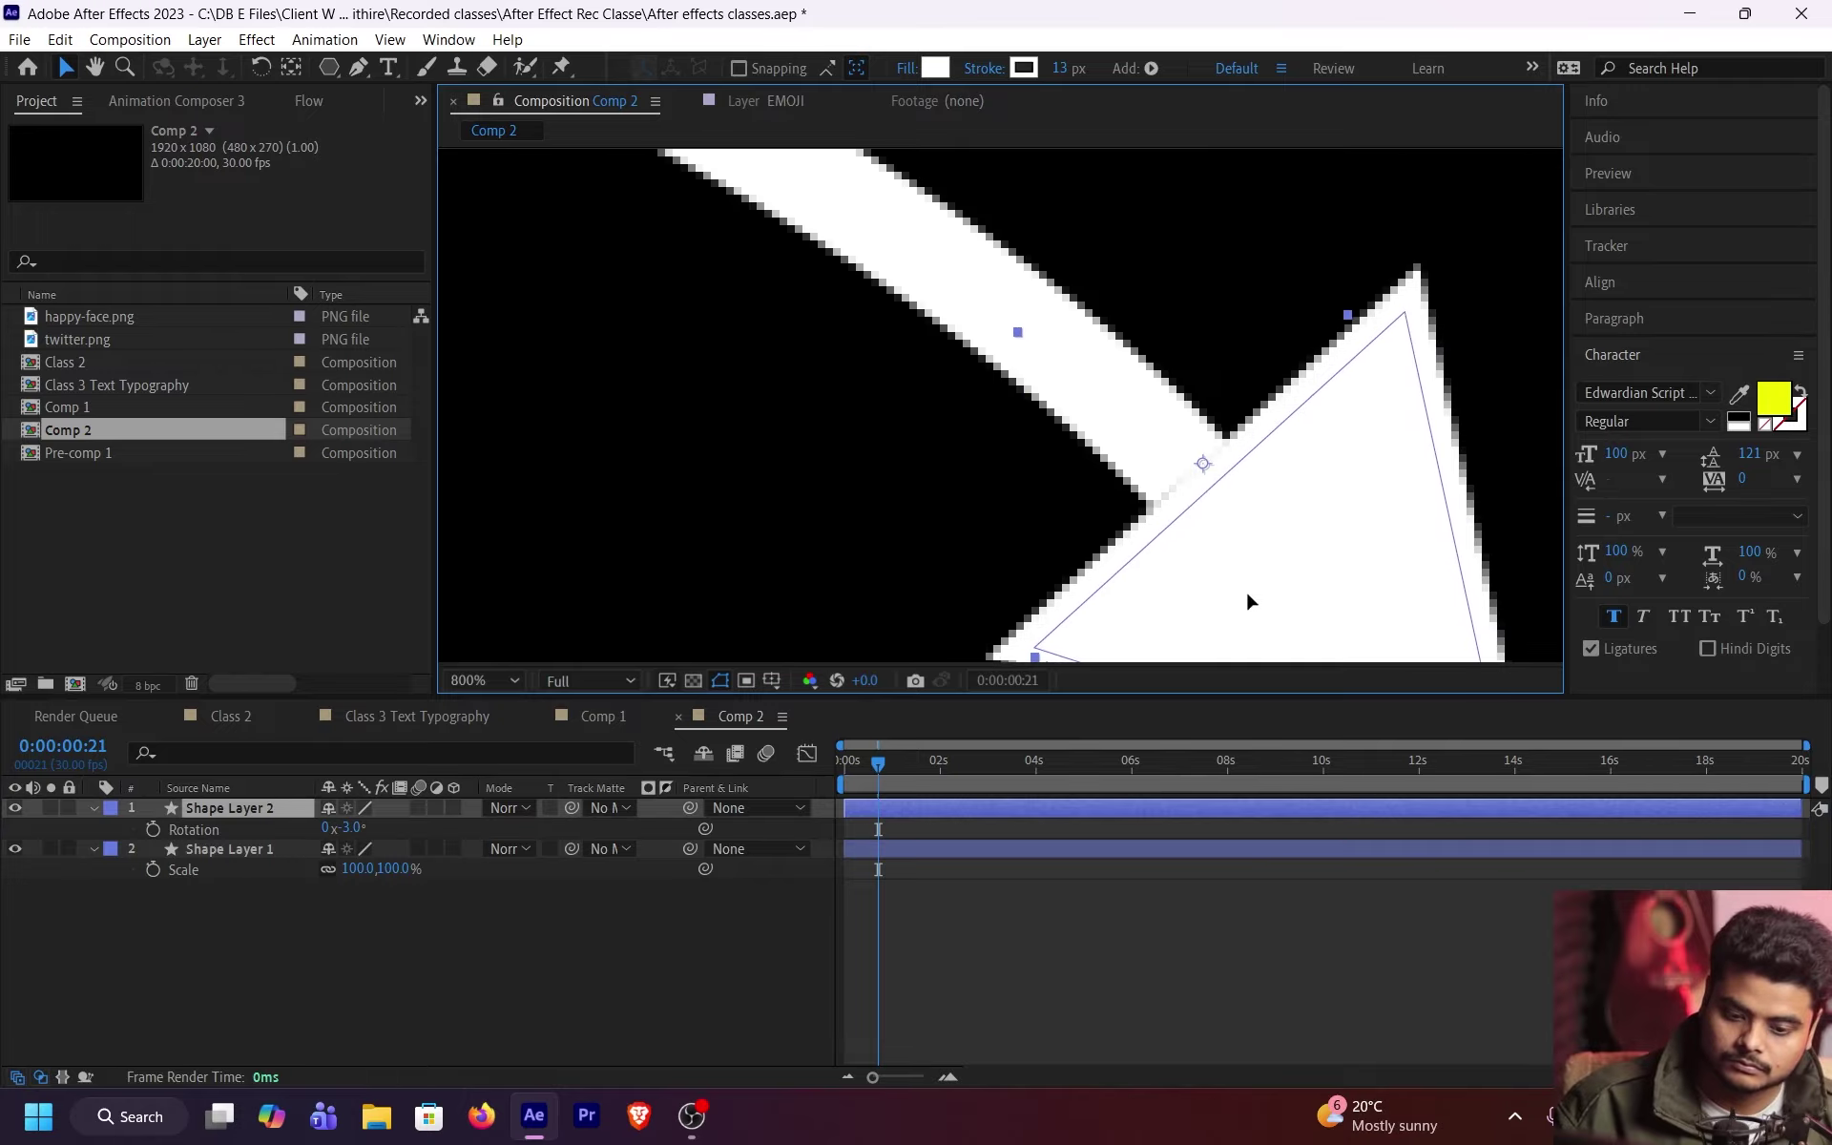
scroll(1242, 591, down, 1)
drag(1207, 517, 1204, 523)
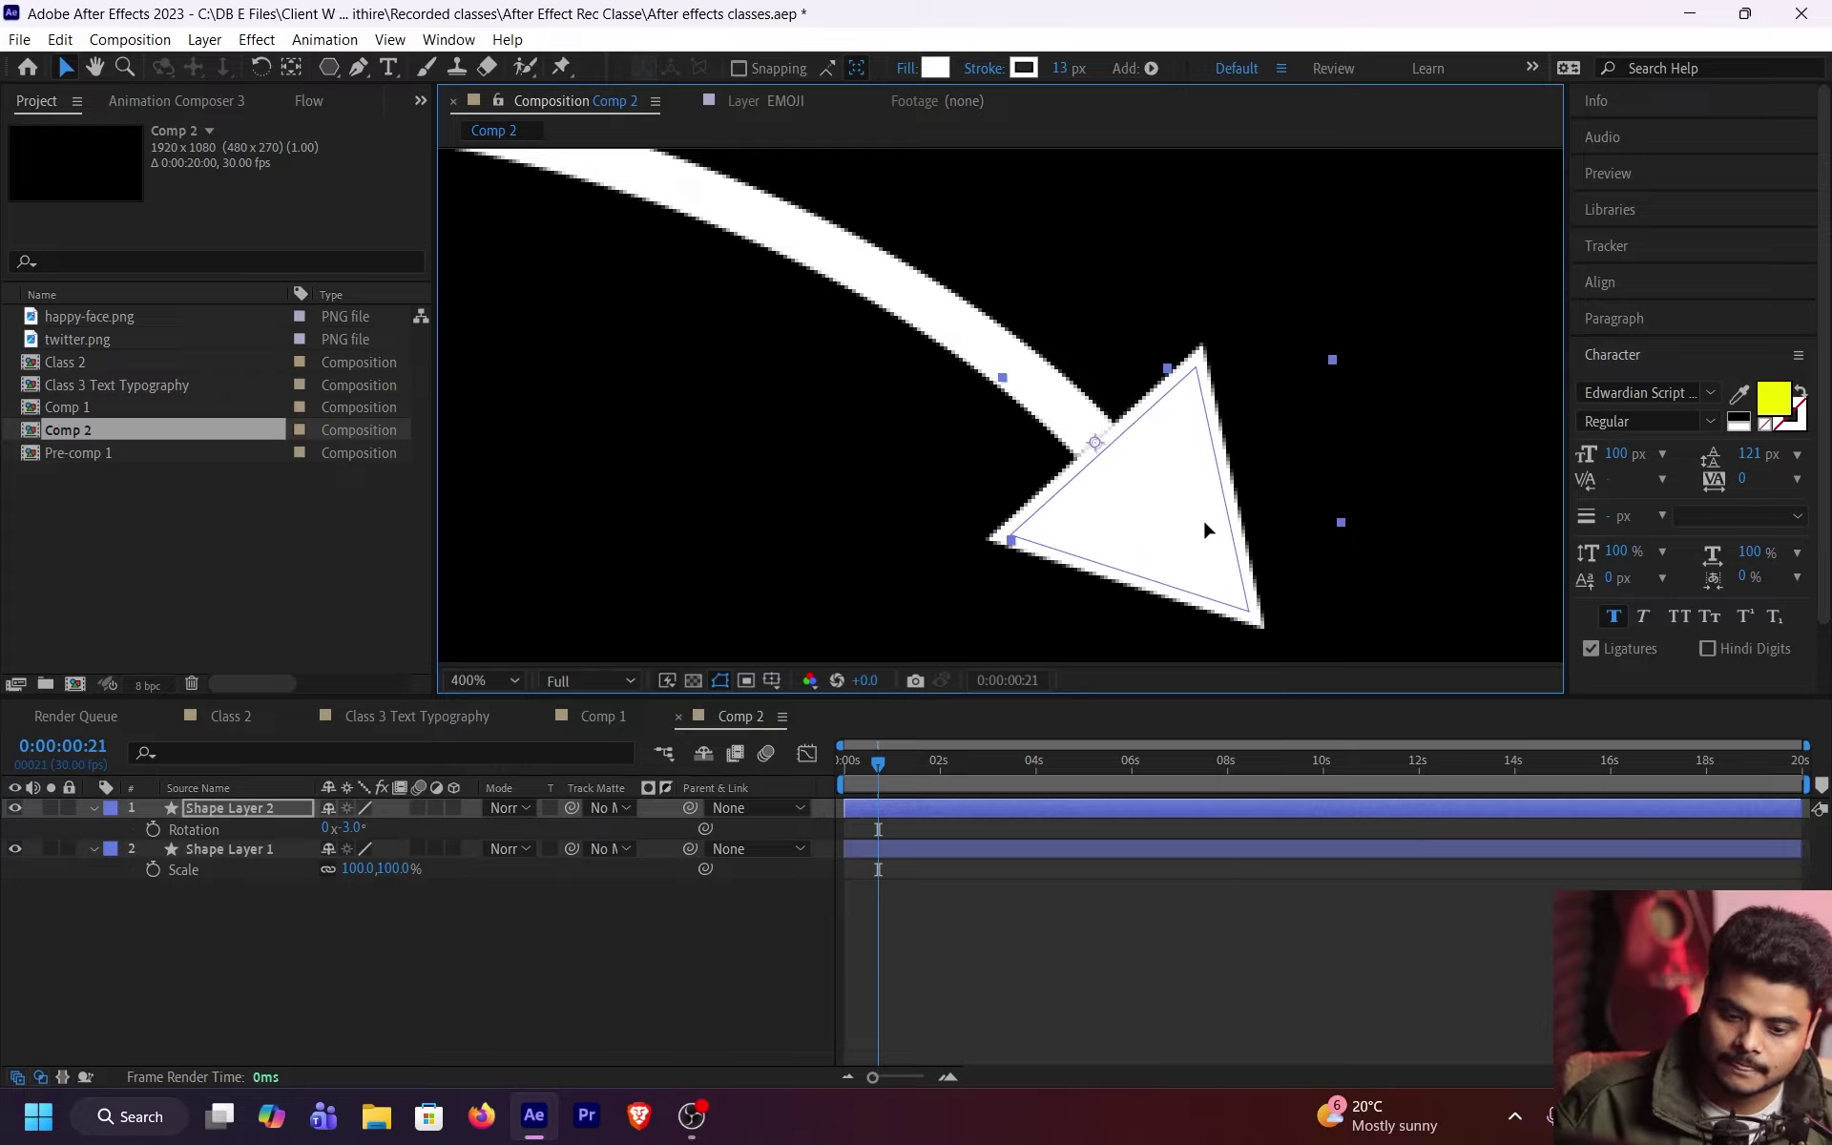
click(1189, 876)
click(1152, 559)
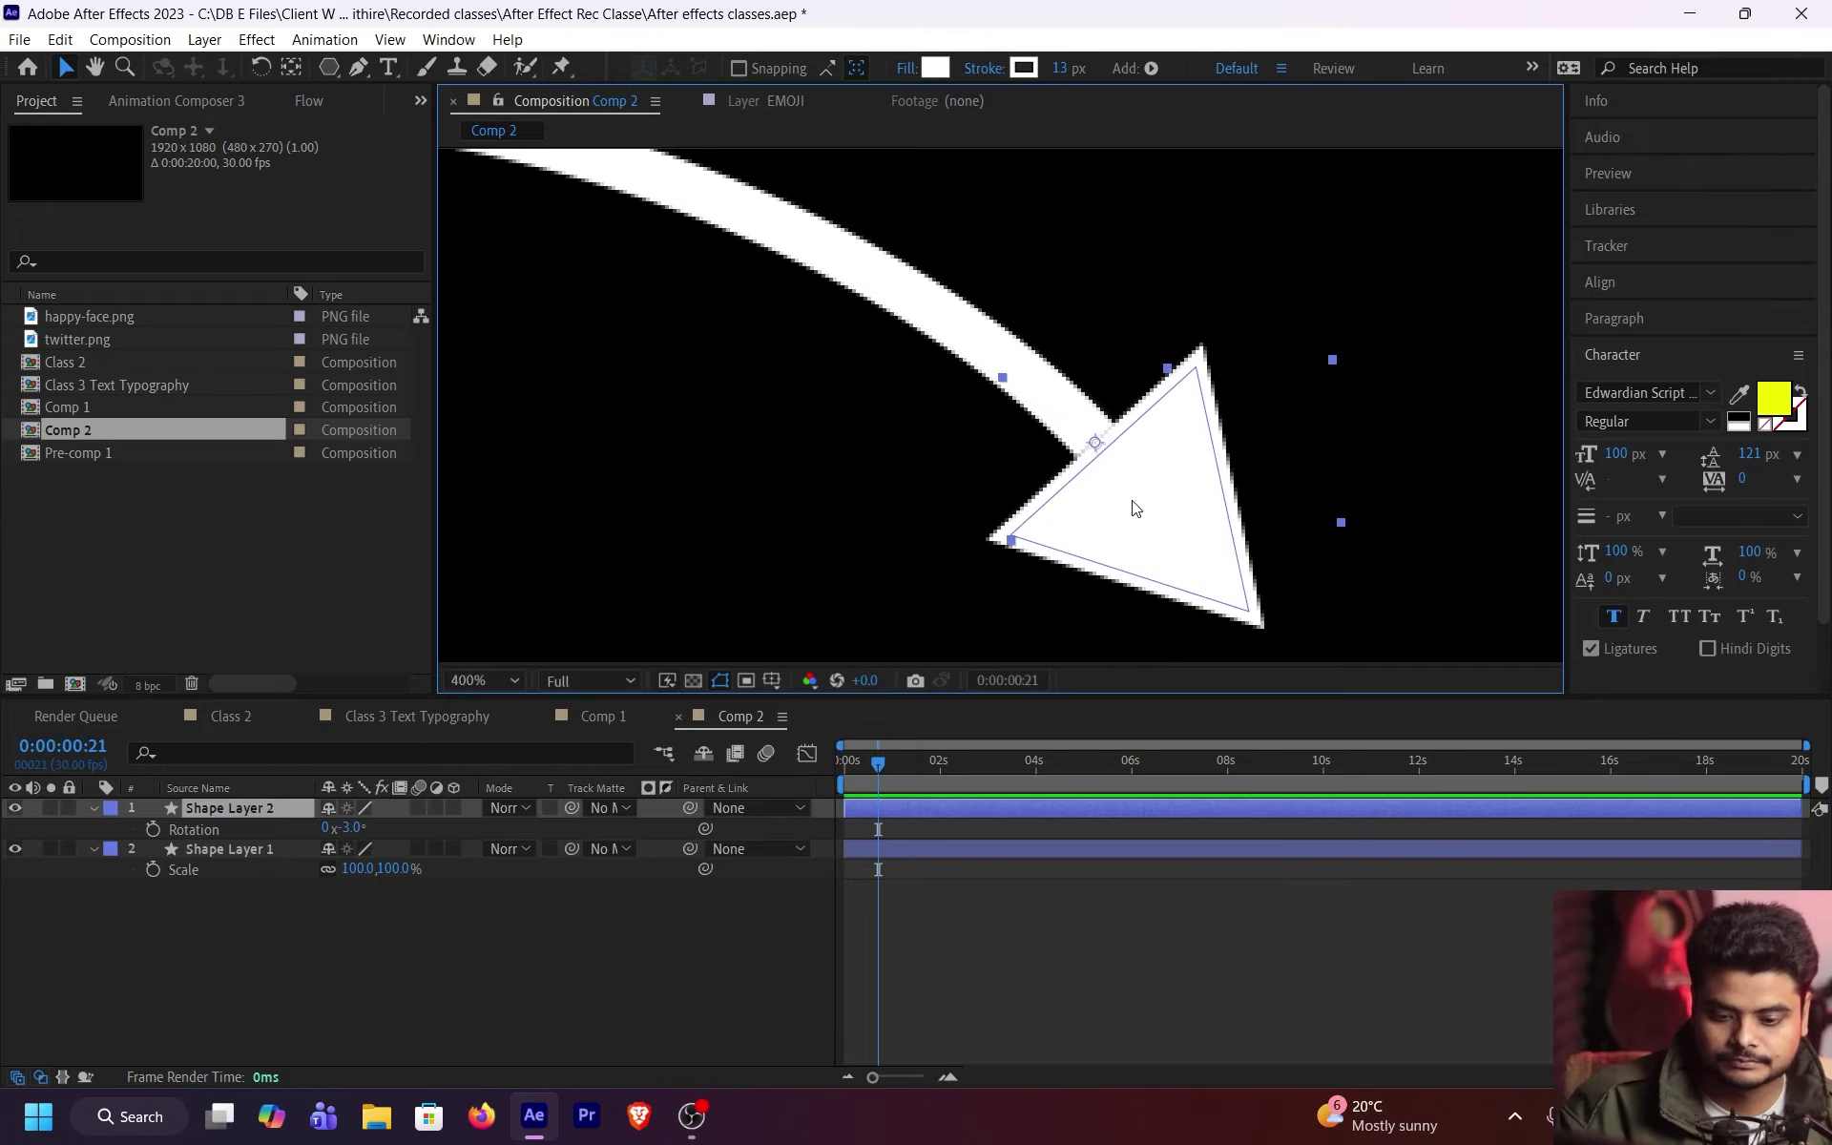
scroll(1134, 489, up, 1)
drag(1258, 540, 1232, 461)
scroll(1239, 501, down, 2)
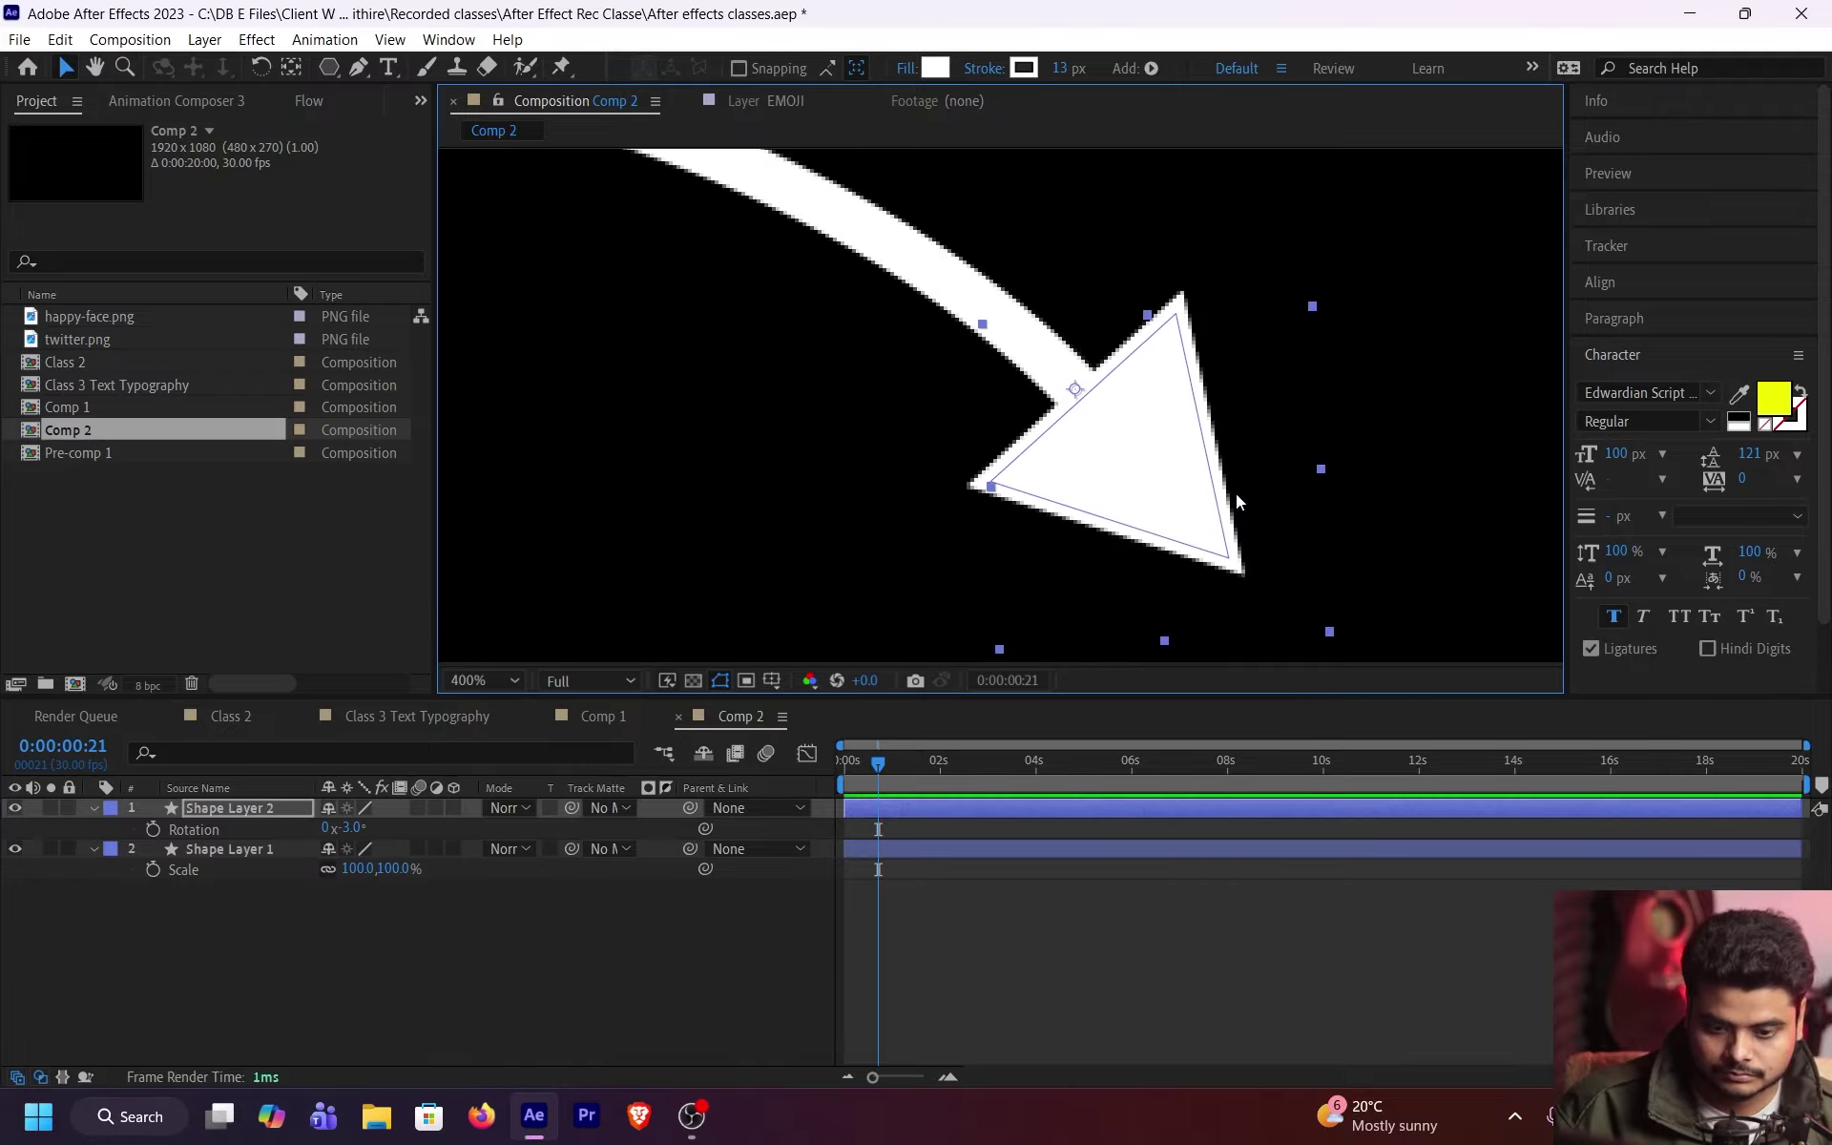
click(1209, 1015)
scroll(1164, 519, down, 6)
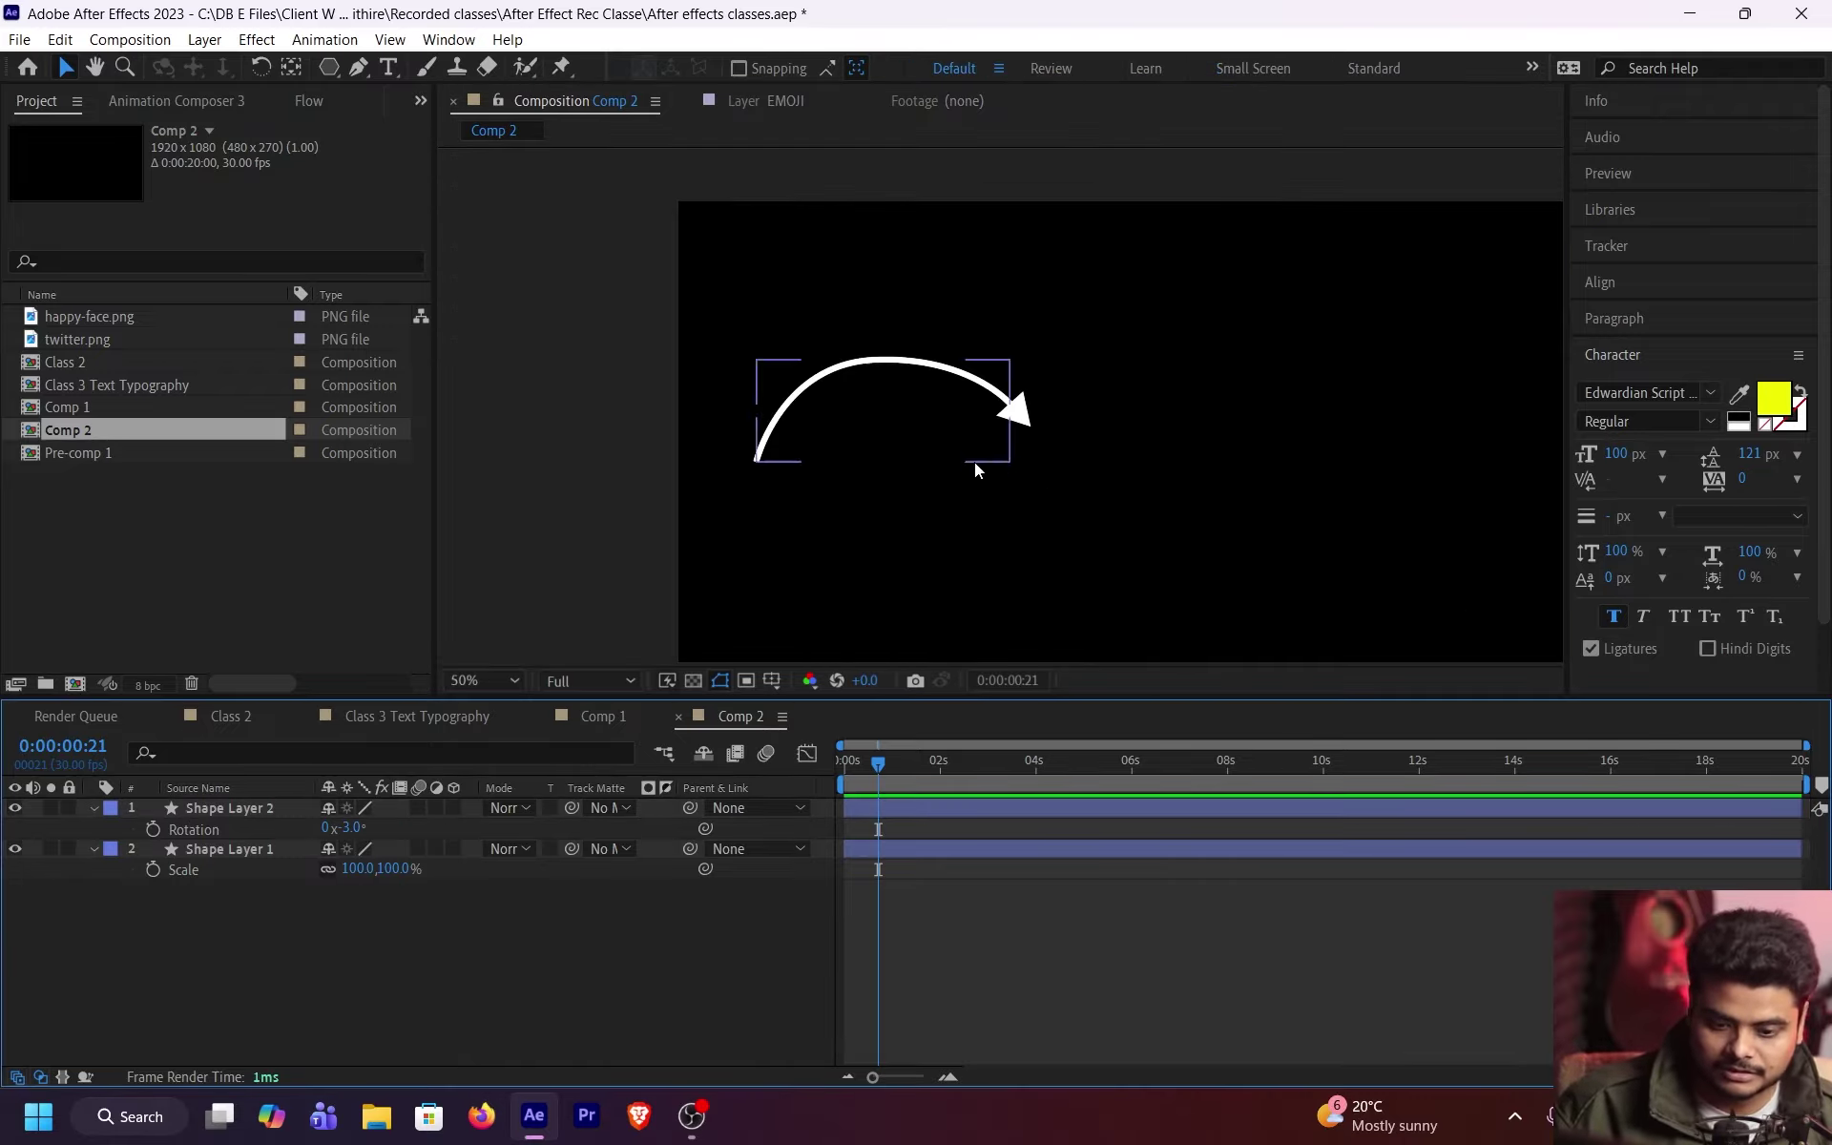
scroll(896, 426, up, 2)
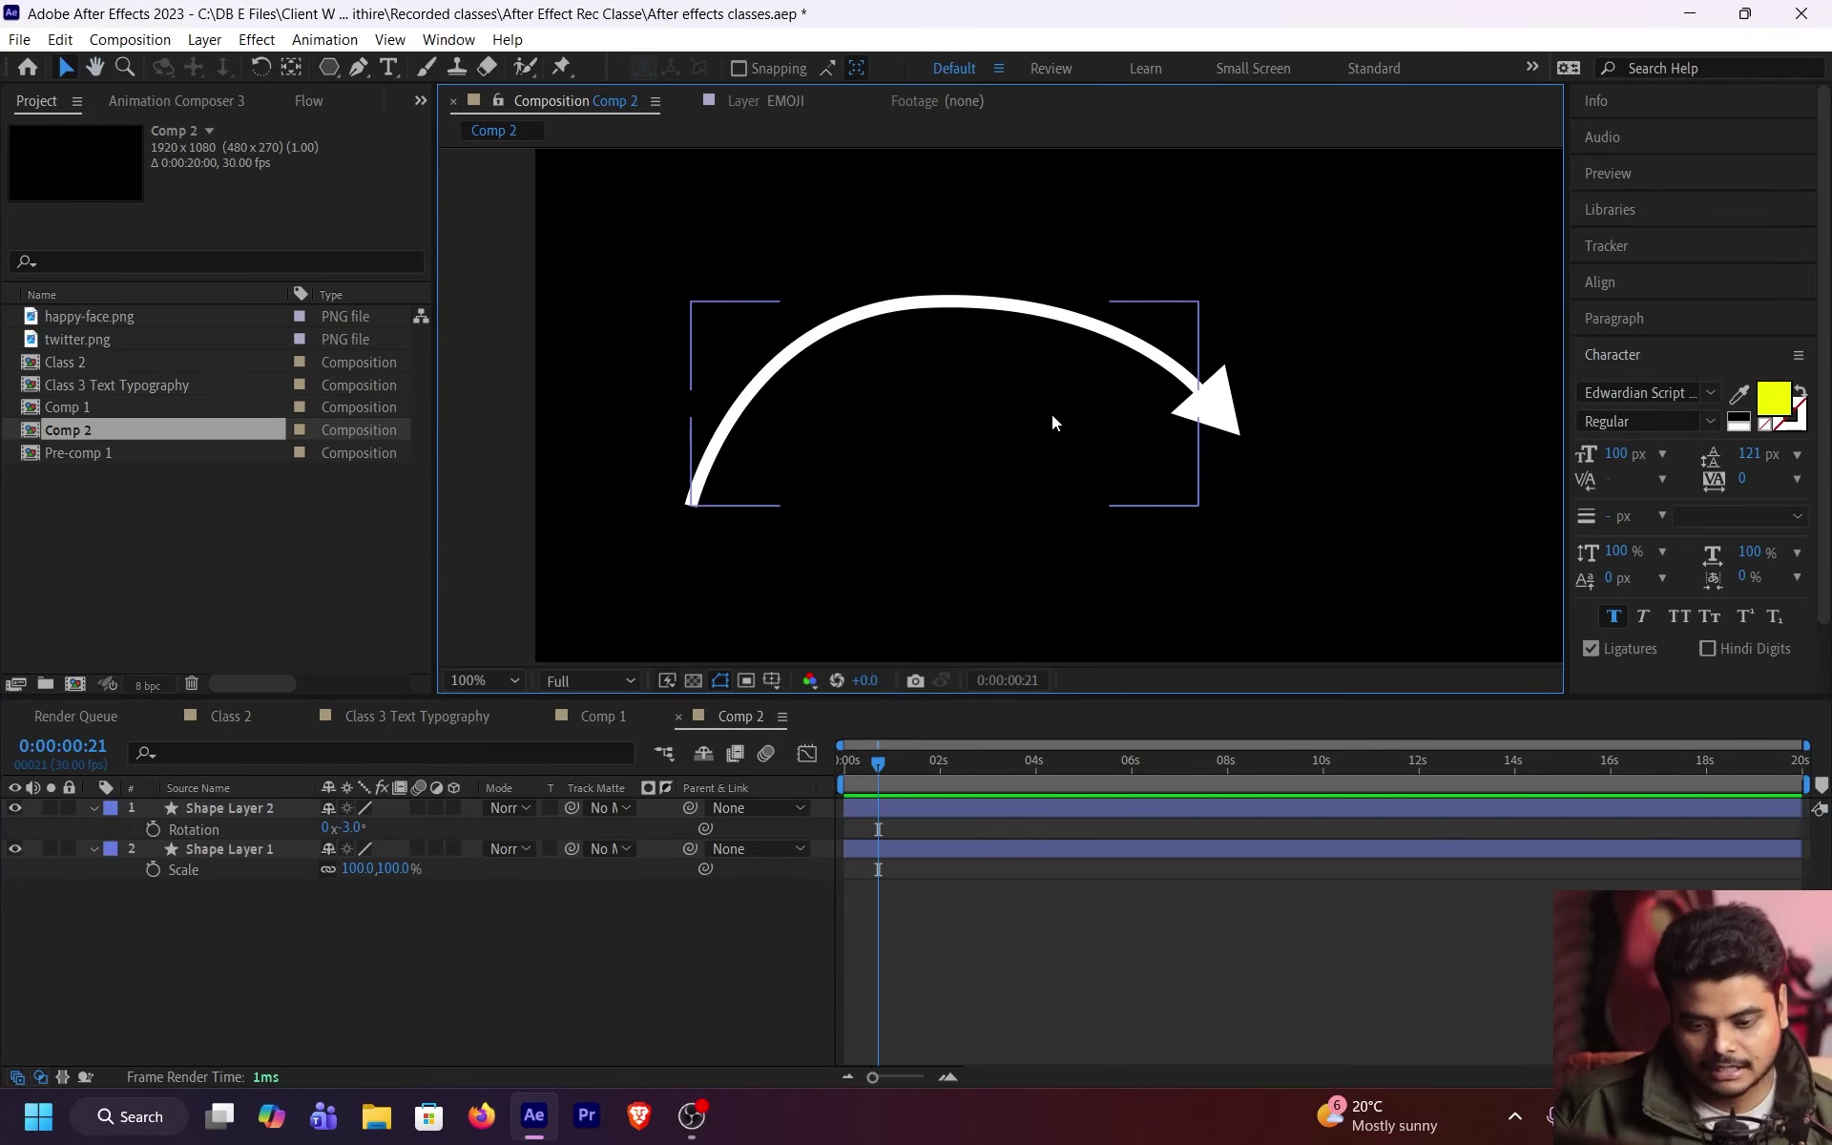
Step: Reveal the Stroke 1 properties of the curve in Shape Layer 1's contents
mouse_move(1053, 414)
mouse_down()
mouse_move(1138, 393)
mouse_move(1085, 397)
mouse_up()
click(1126, 941)
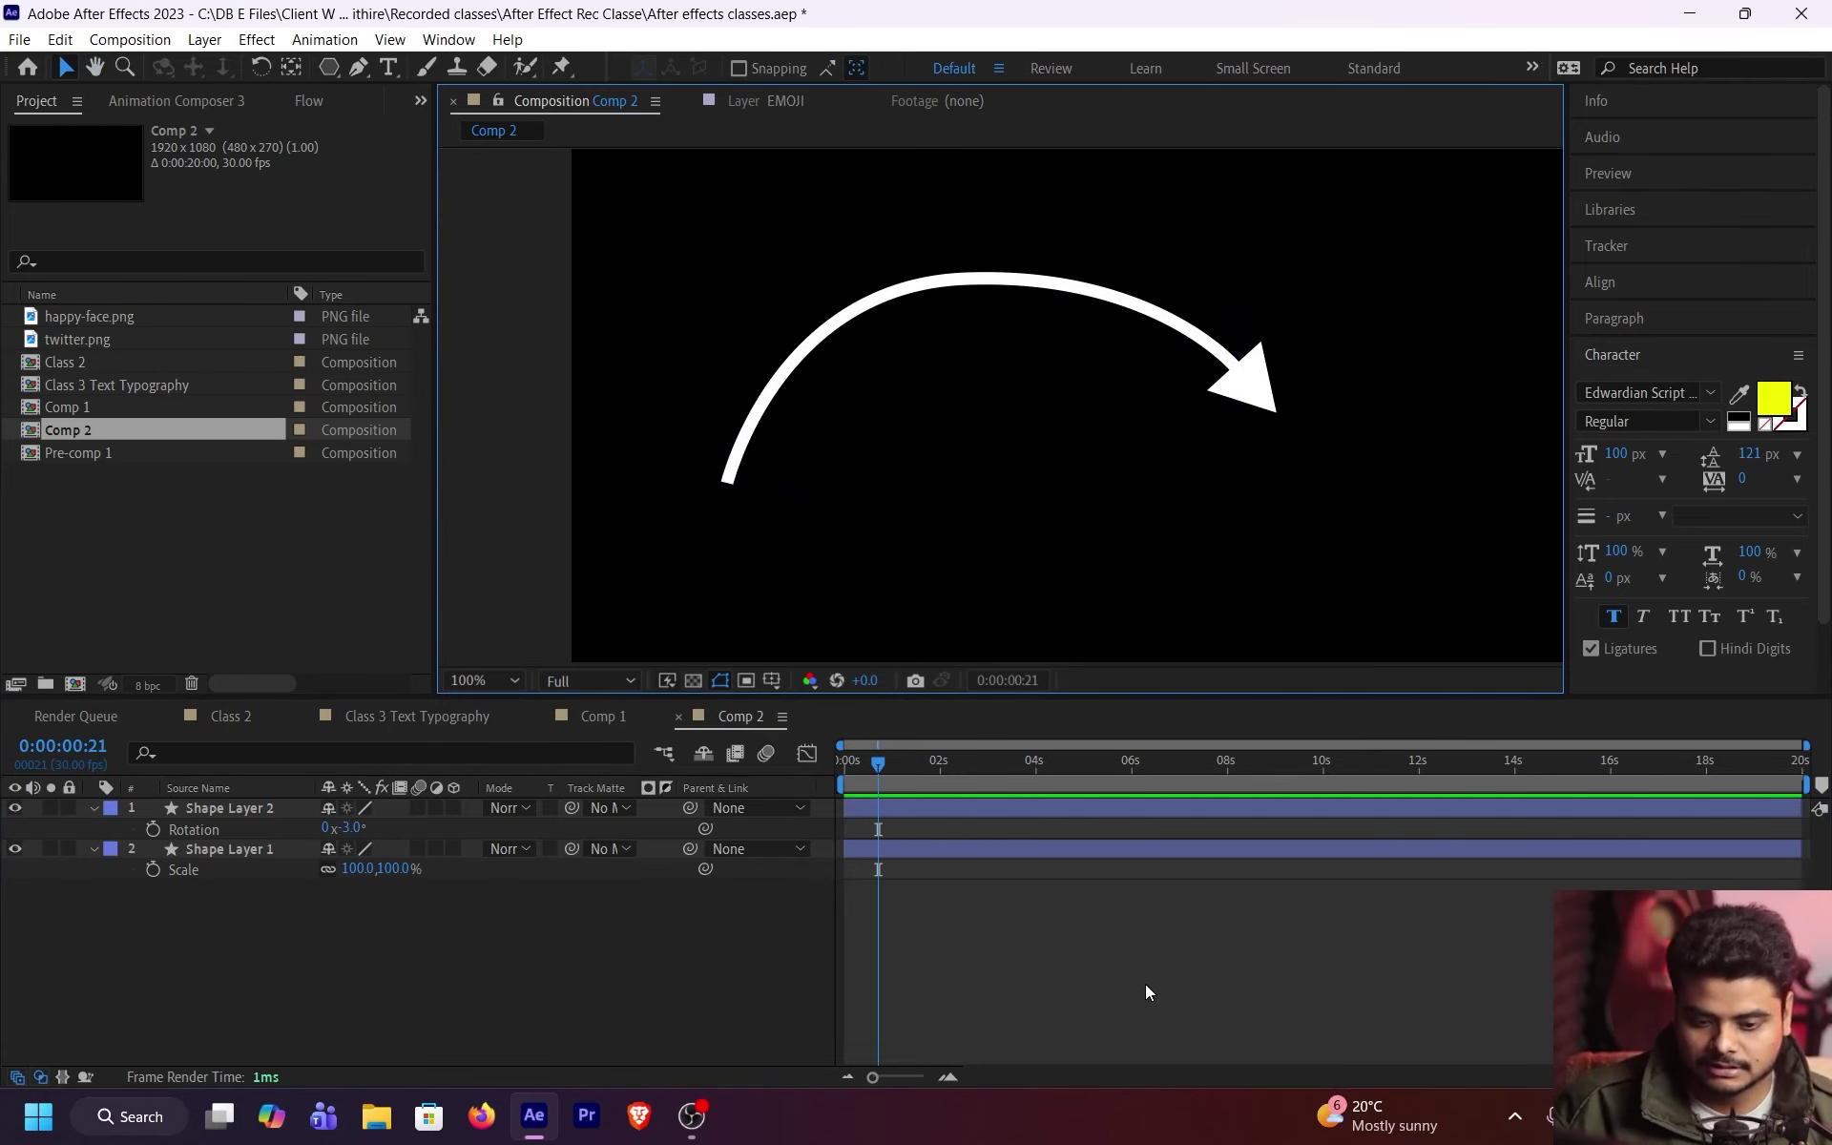
click(824, 361)
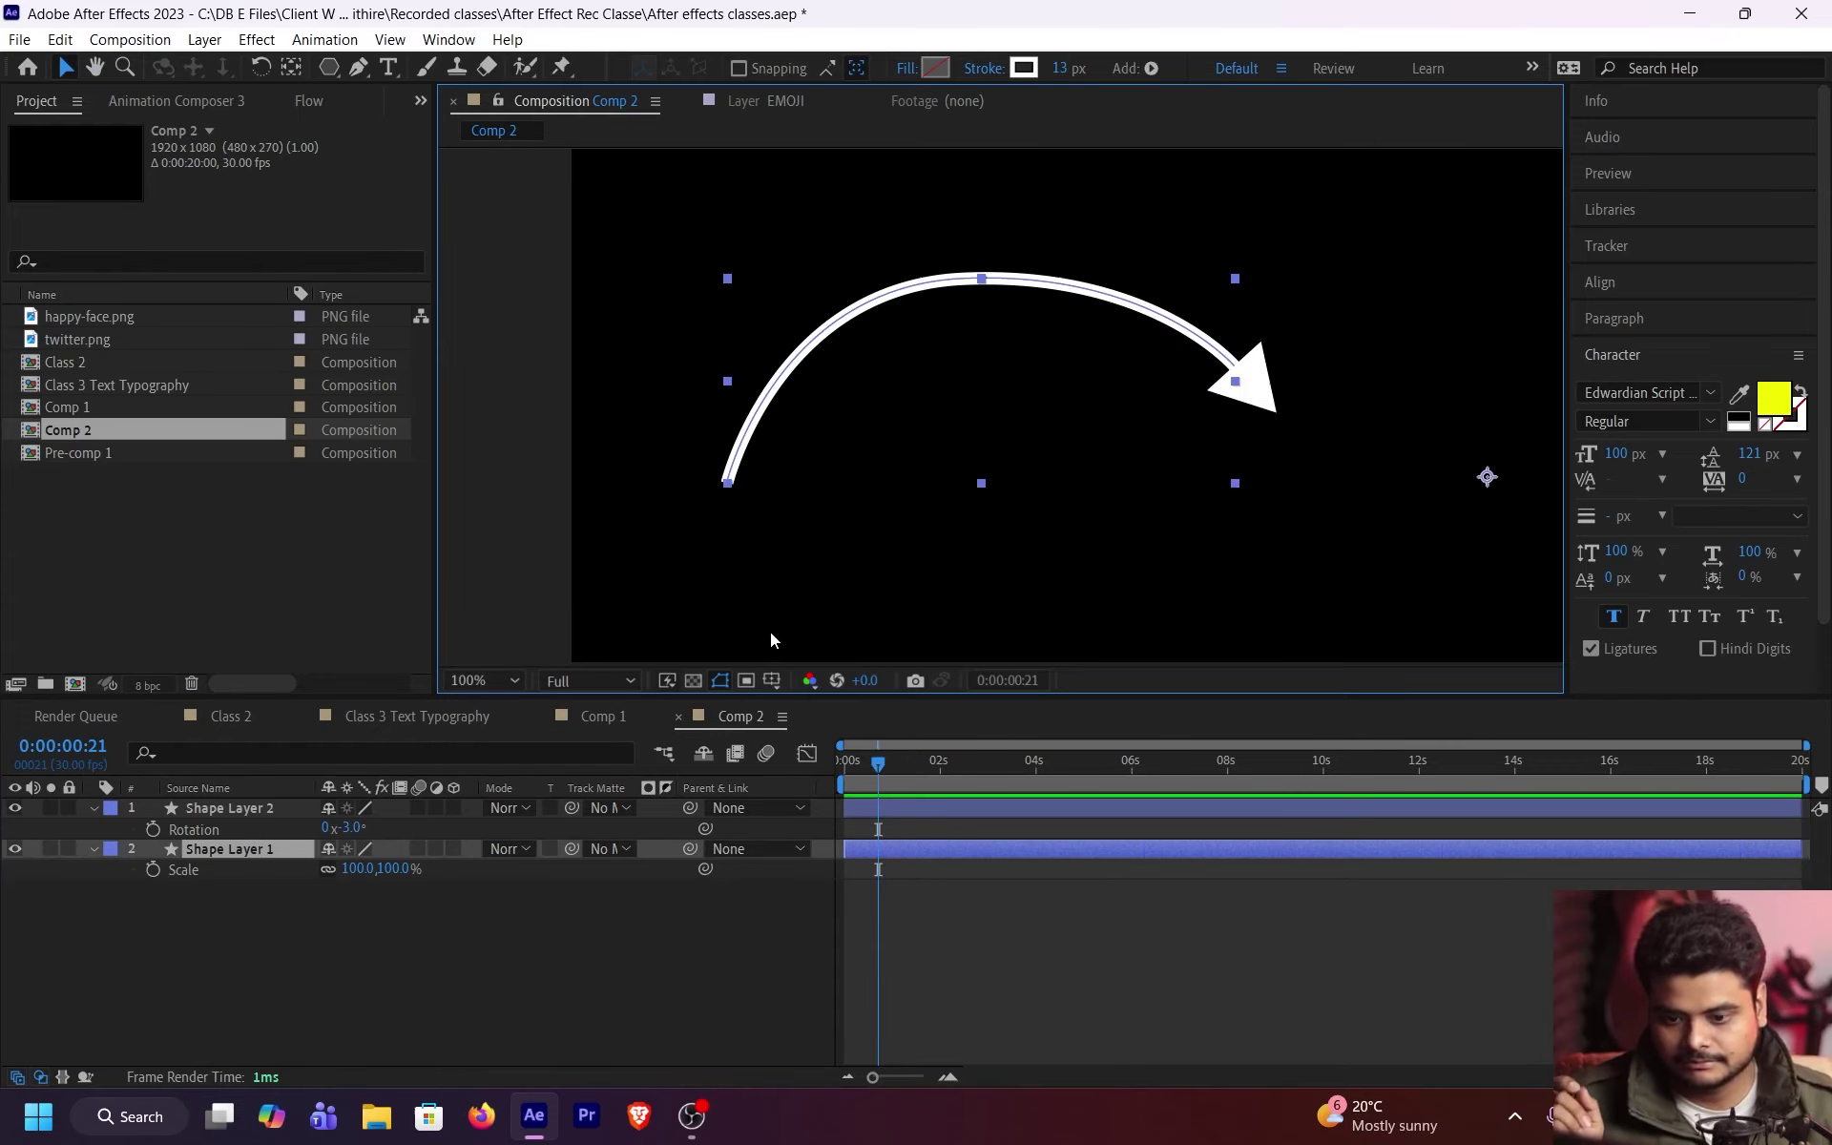
click(109, 854)
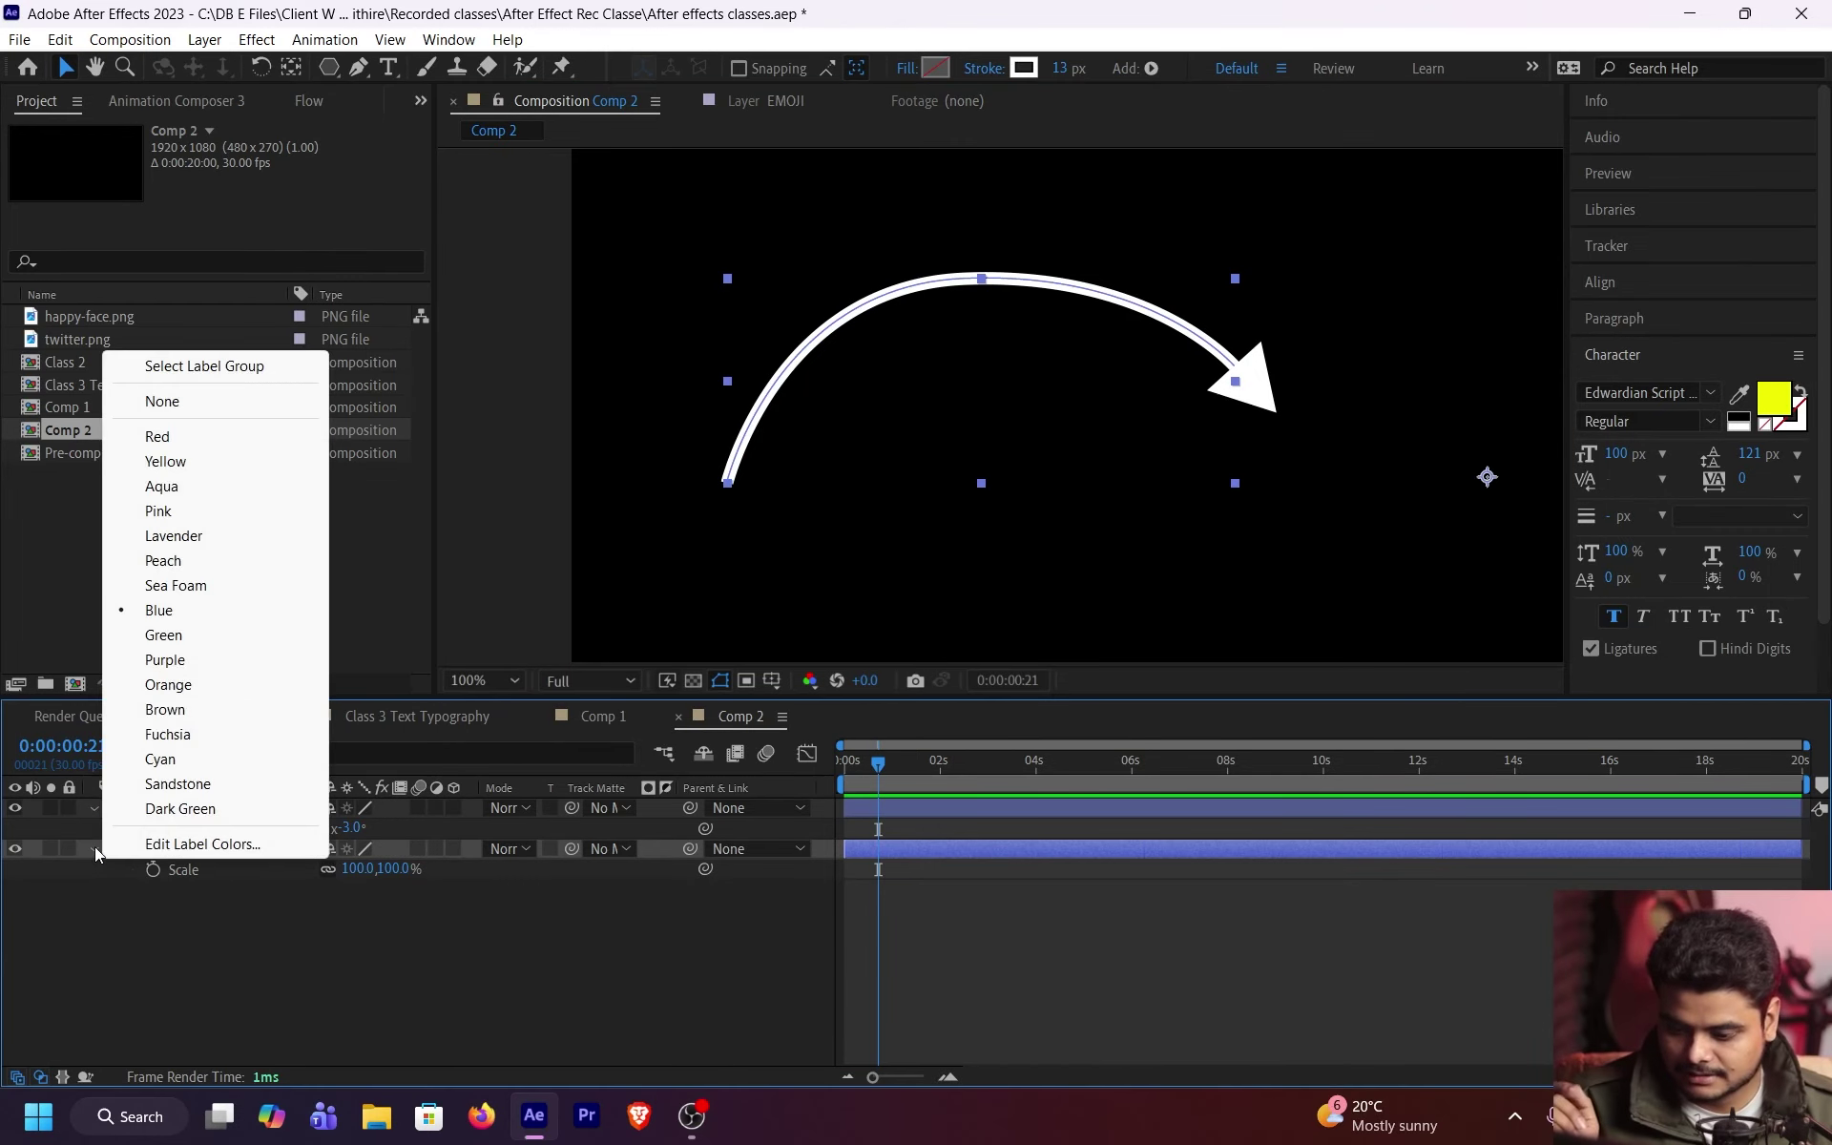
click(93, 852)
click(94, 851)
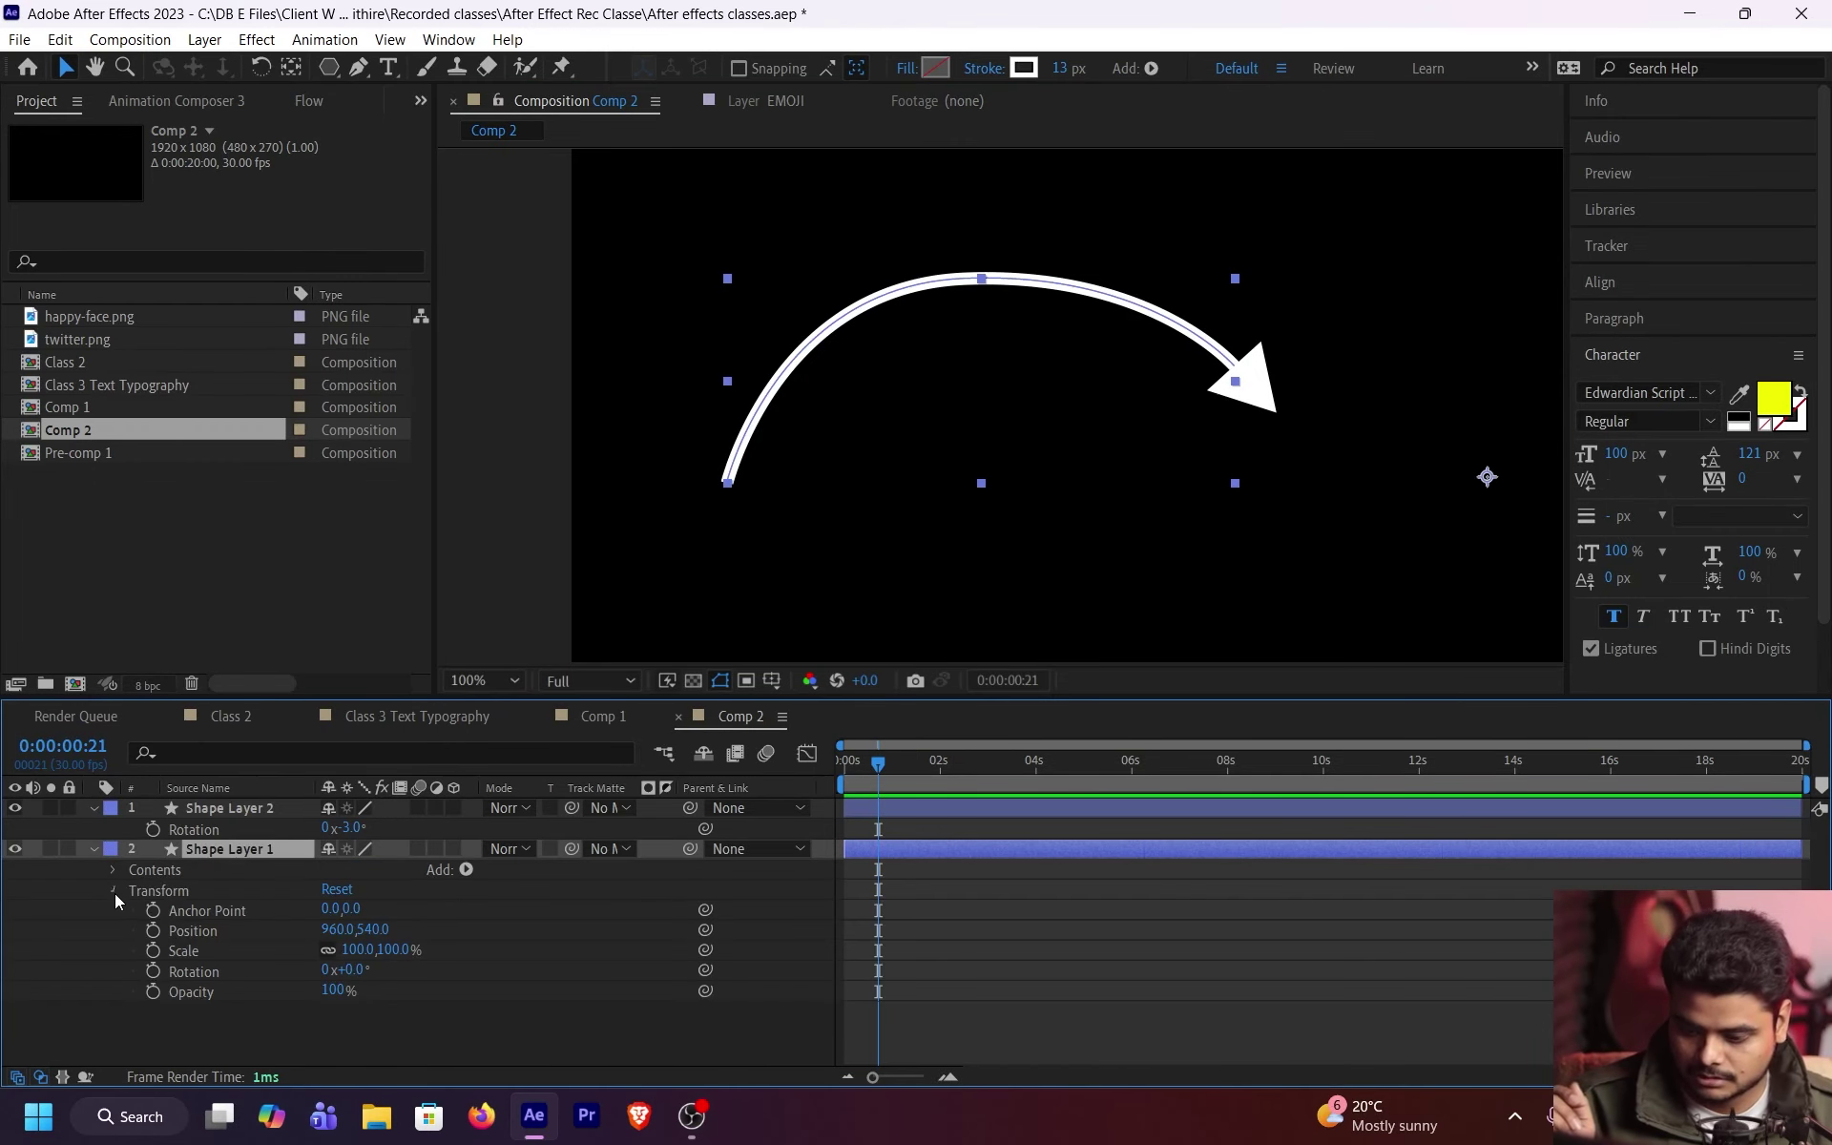
click(114, 891)
click(115, 870)
click(133, 891)
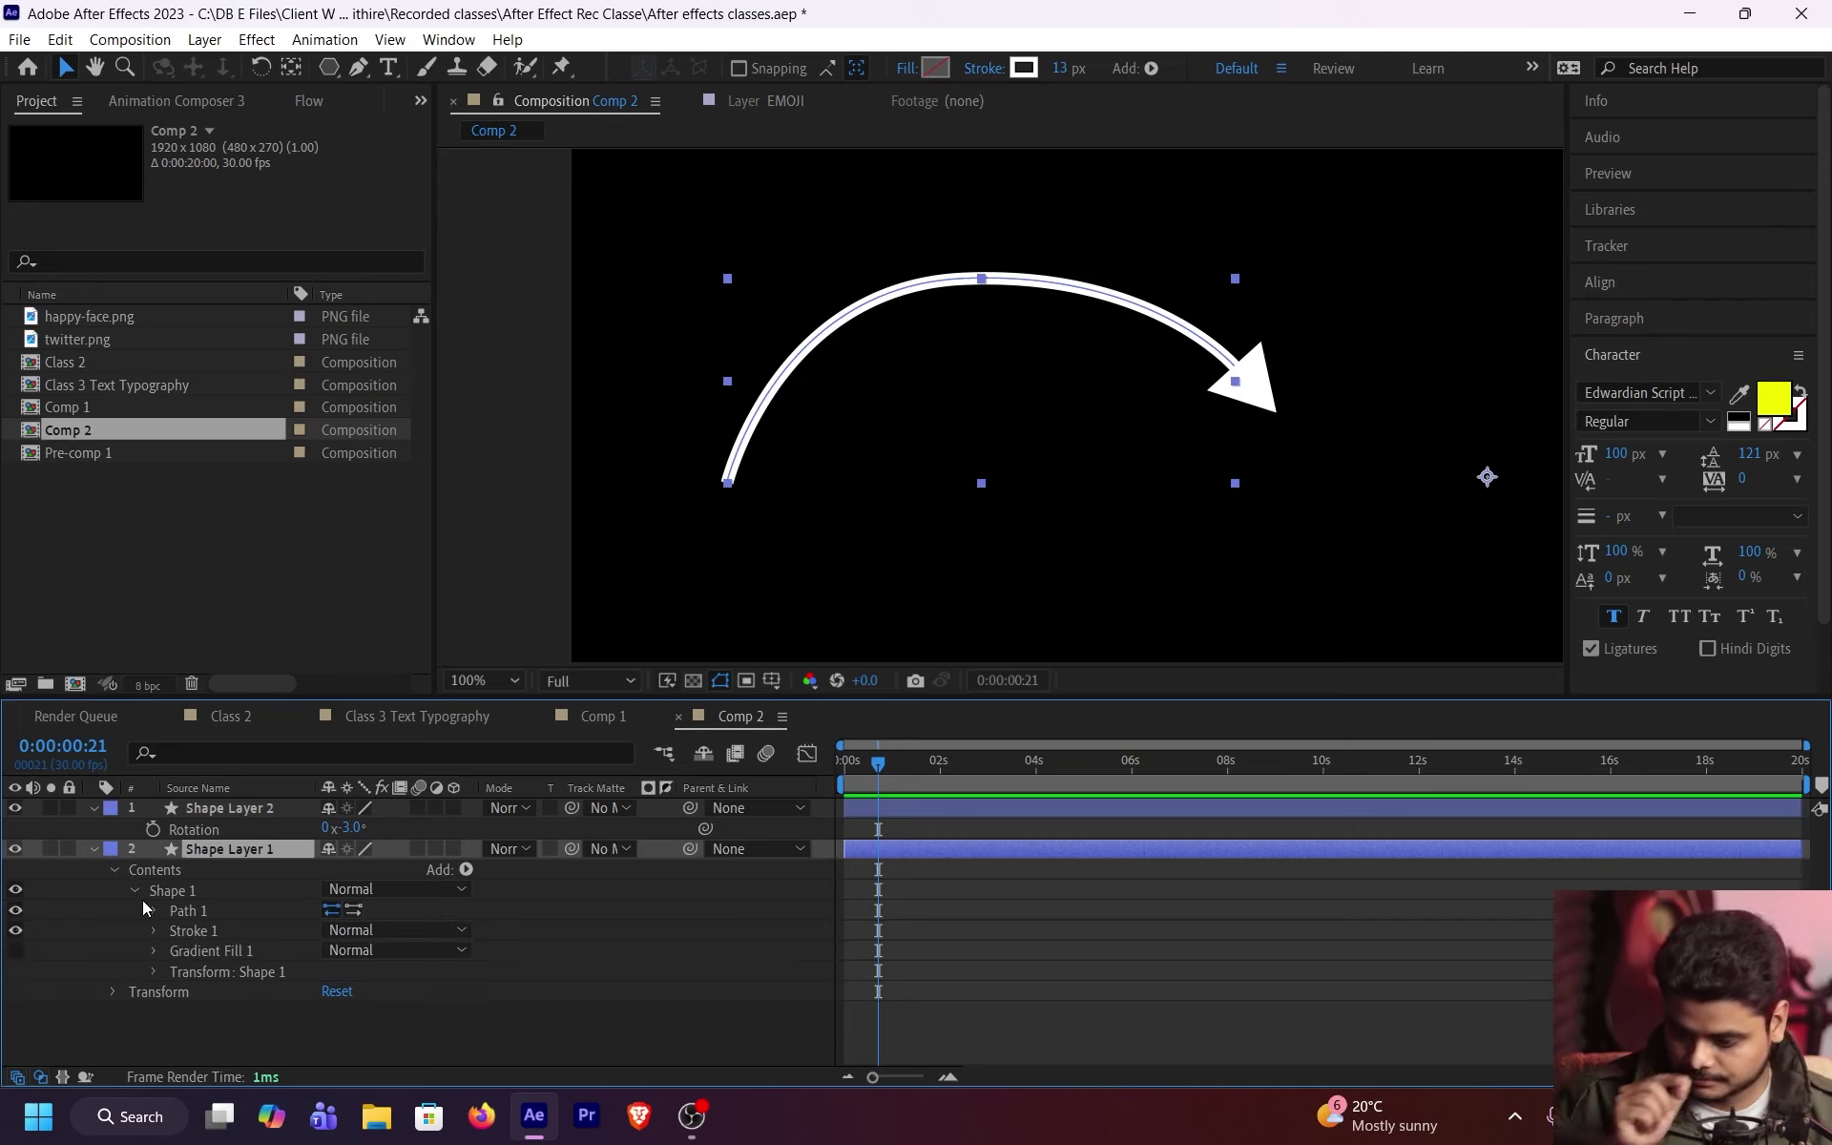
click(153, 930)
scroll(164, 935, down, 2)
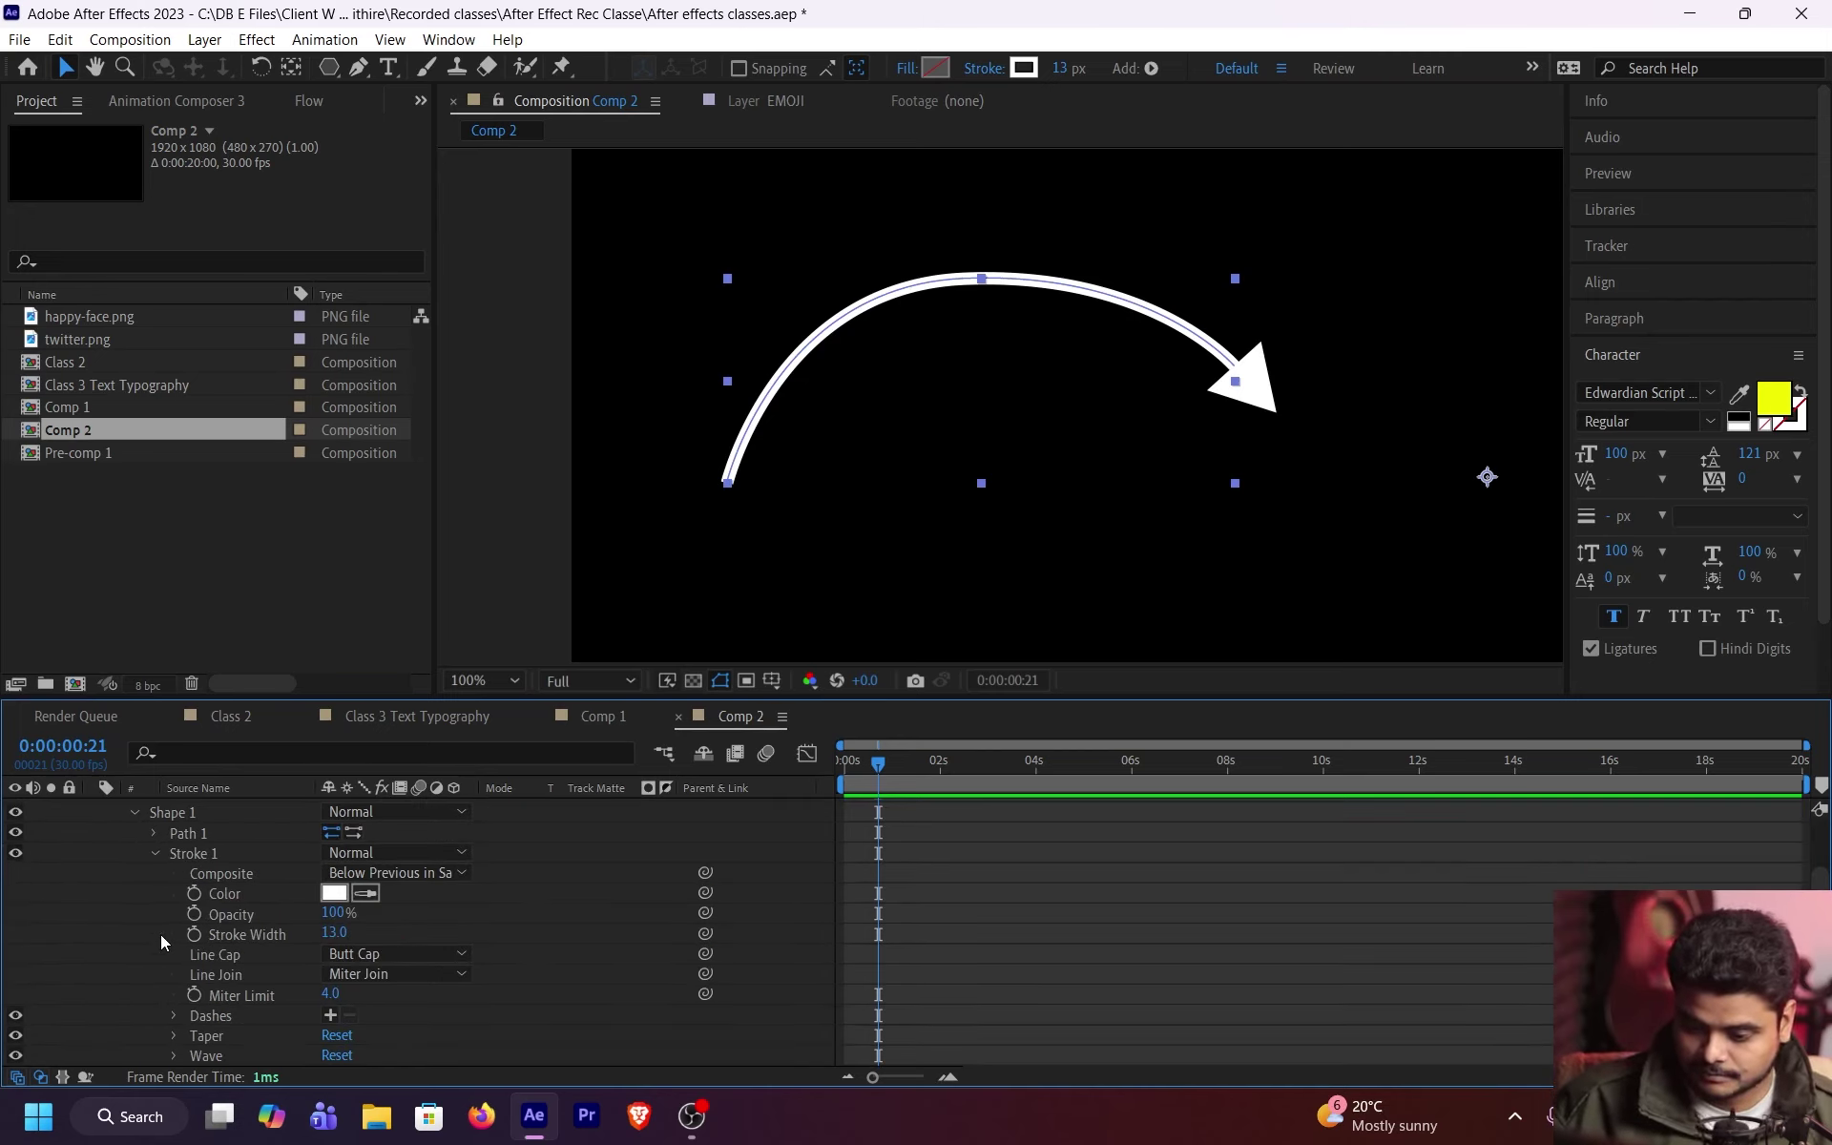
Step: Look at the curve's line cap options and try a stroke miter limit of 89
click(377, 954)
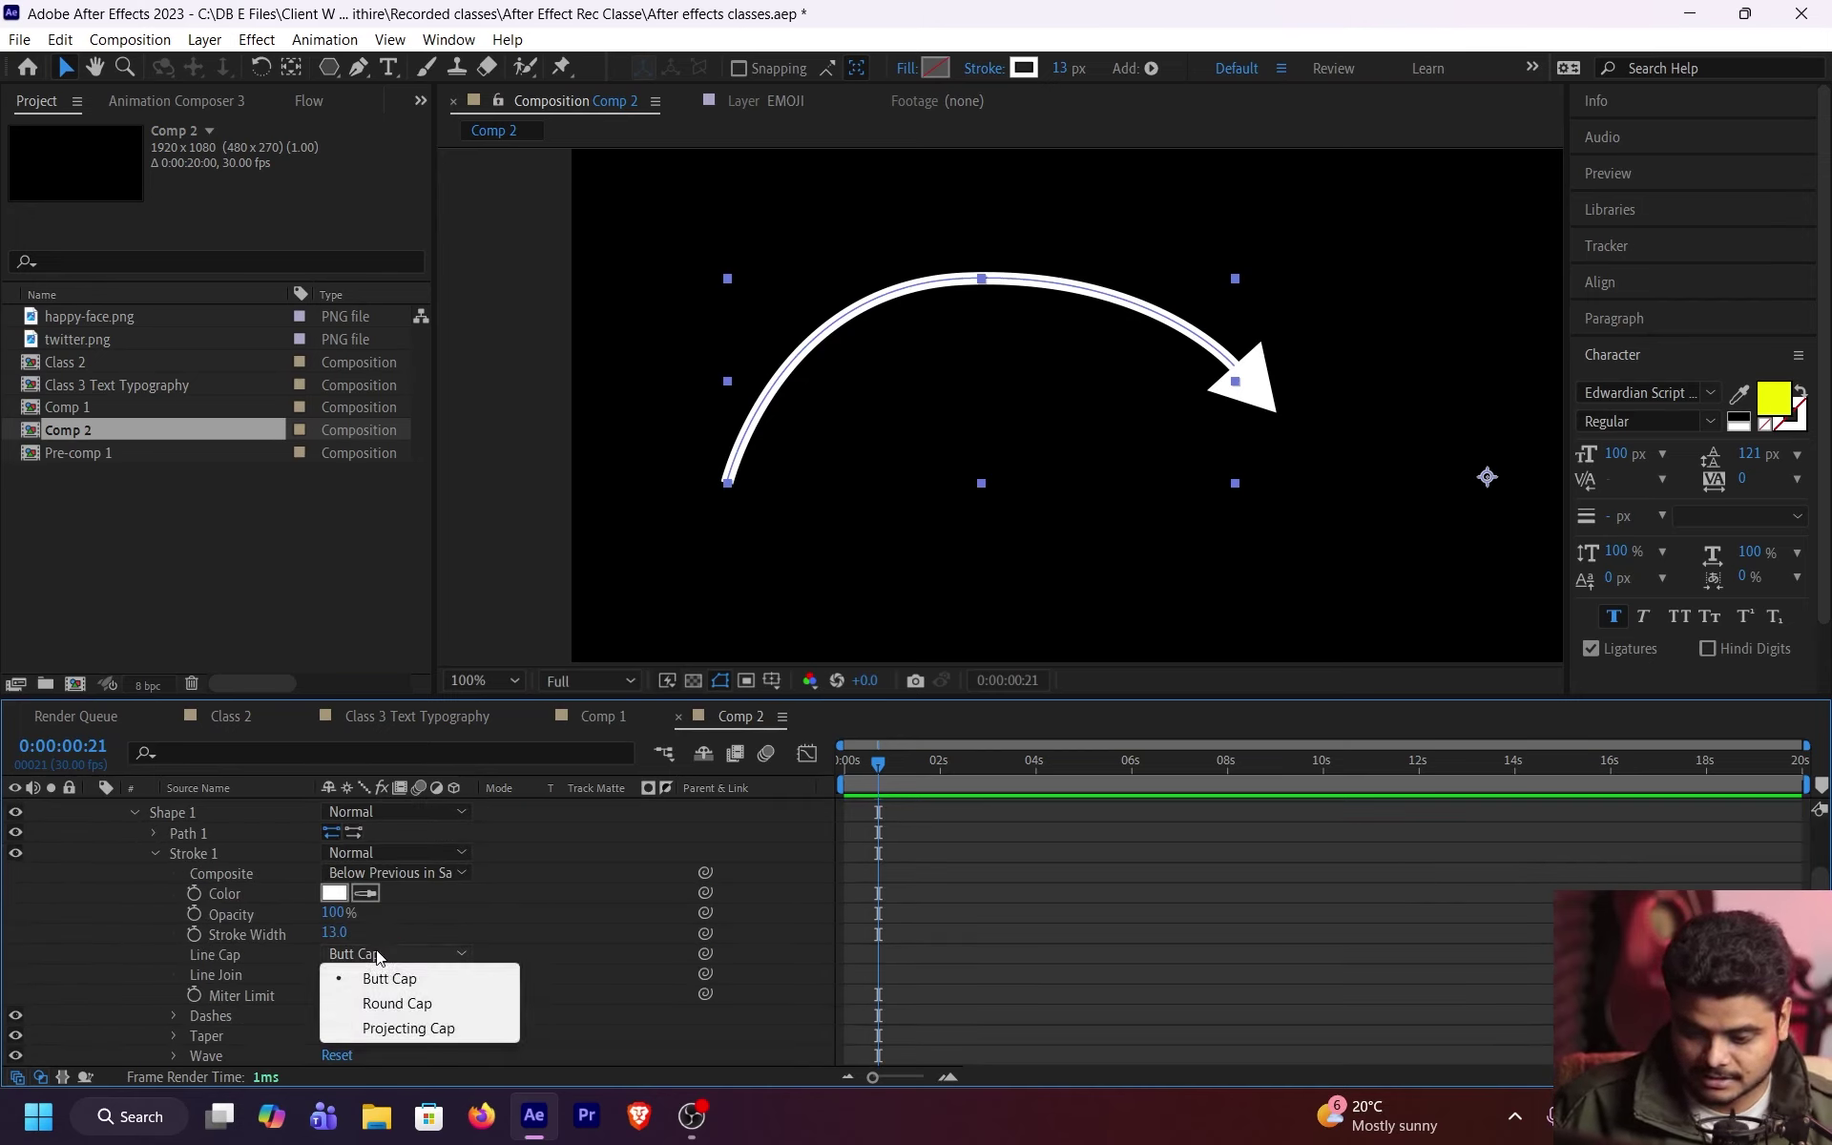
click(237, 953)
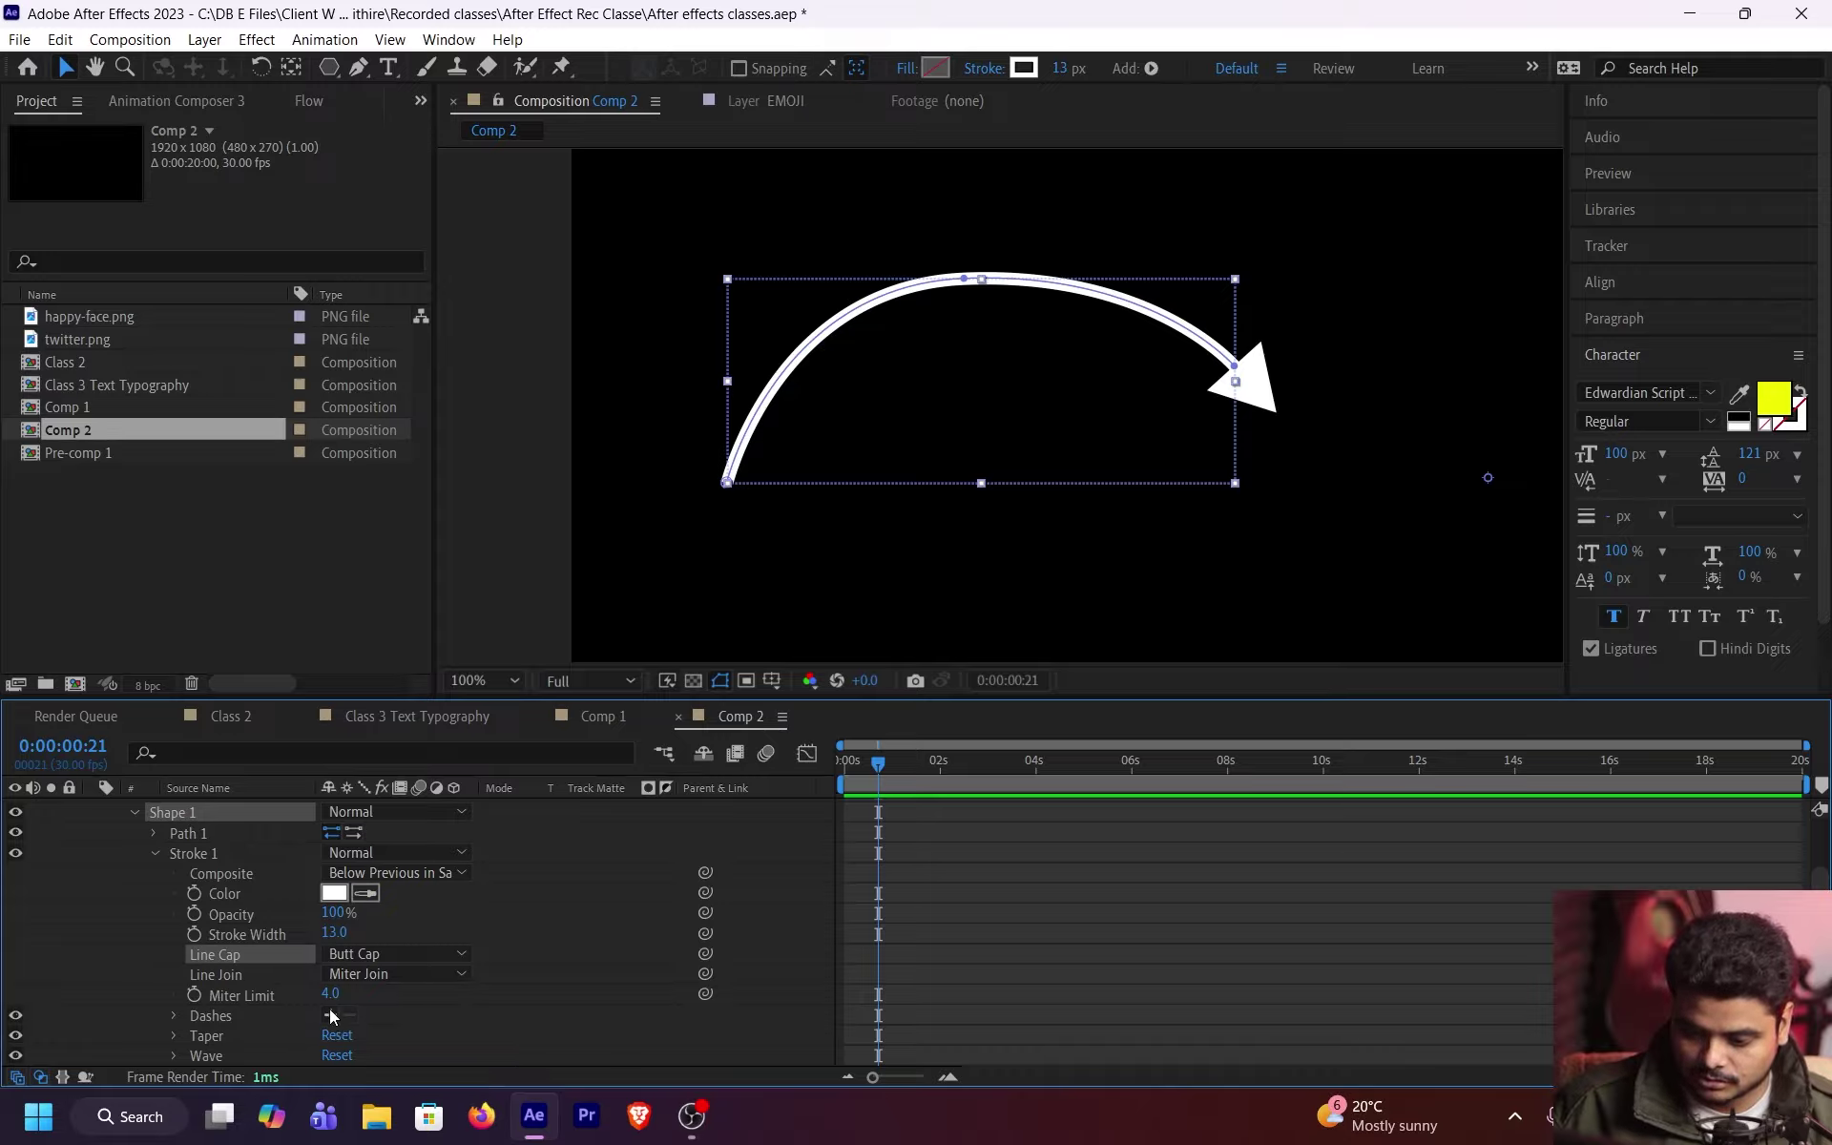
mouse_move(329, 997)
mouse_down()
mouse_move(272, 993)
mouse_move(329, 993)
mouse_up()
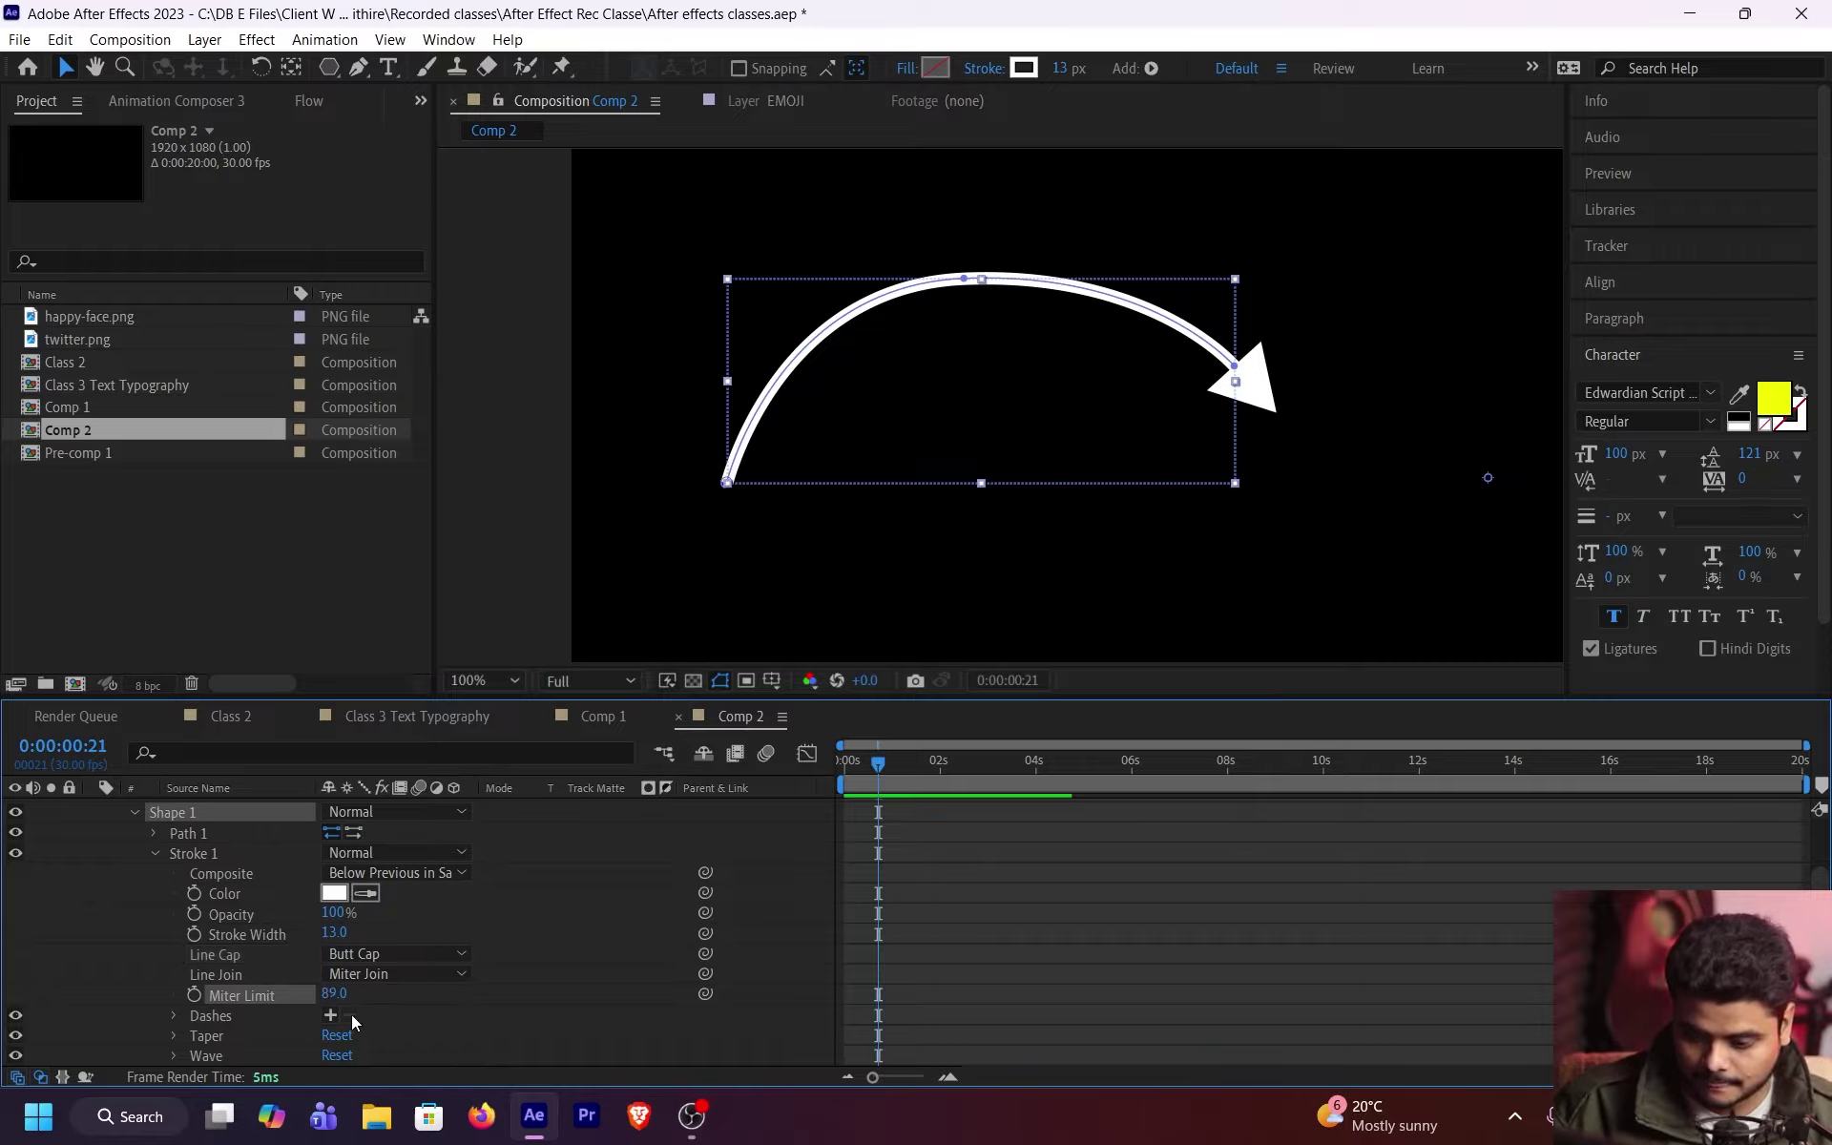
Step: Add a dash to the curve's stroke and set the dash length to 27
click(330, 1015)
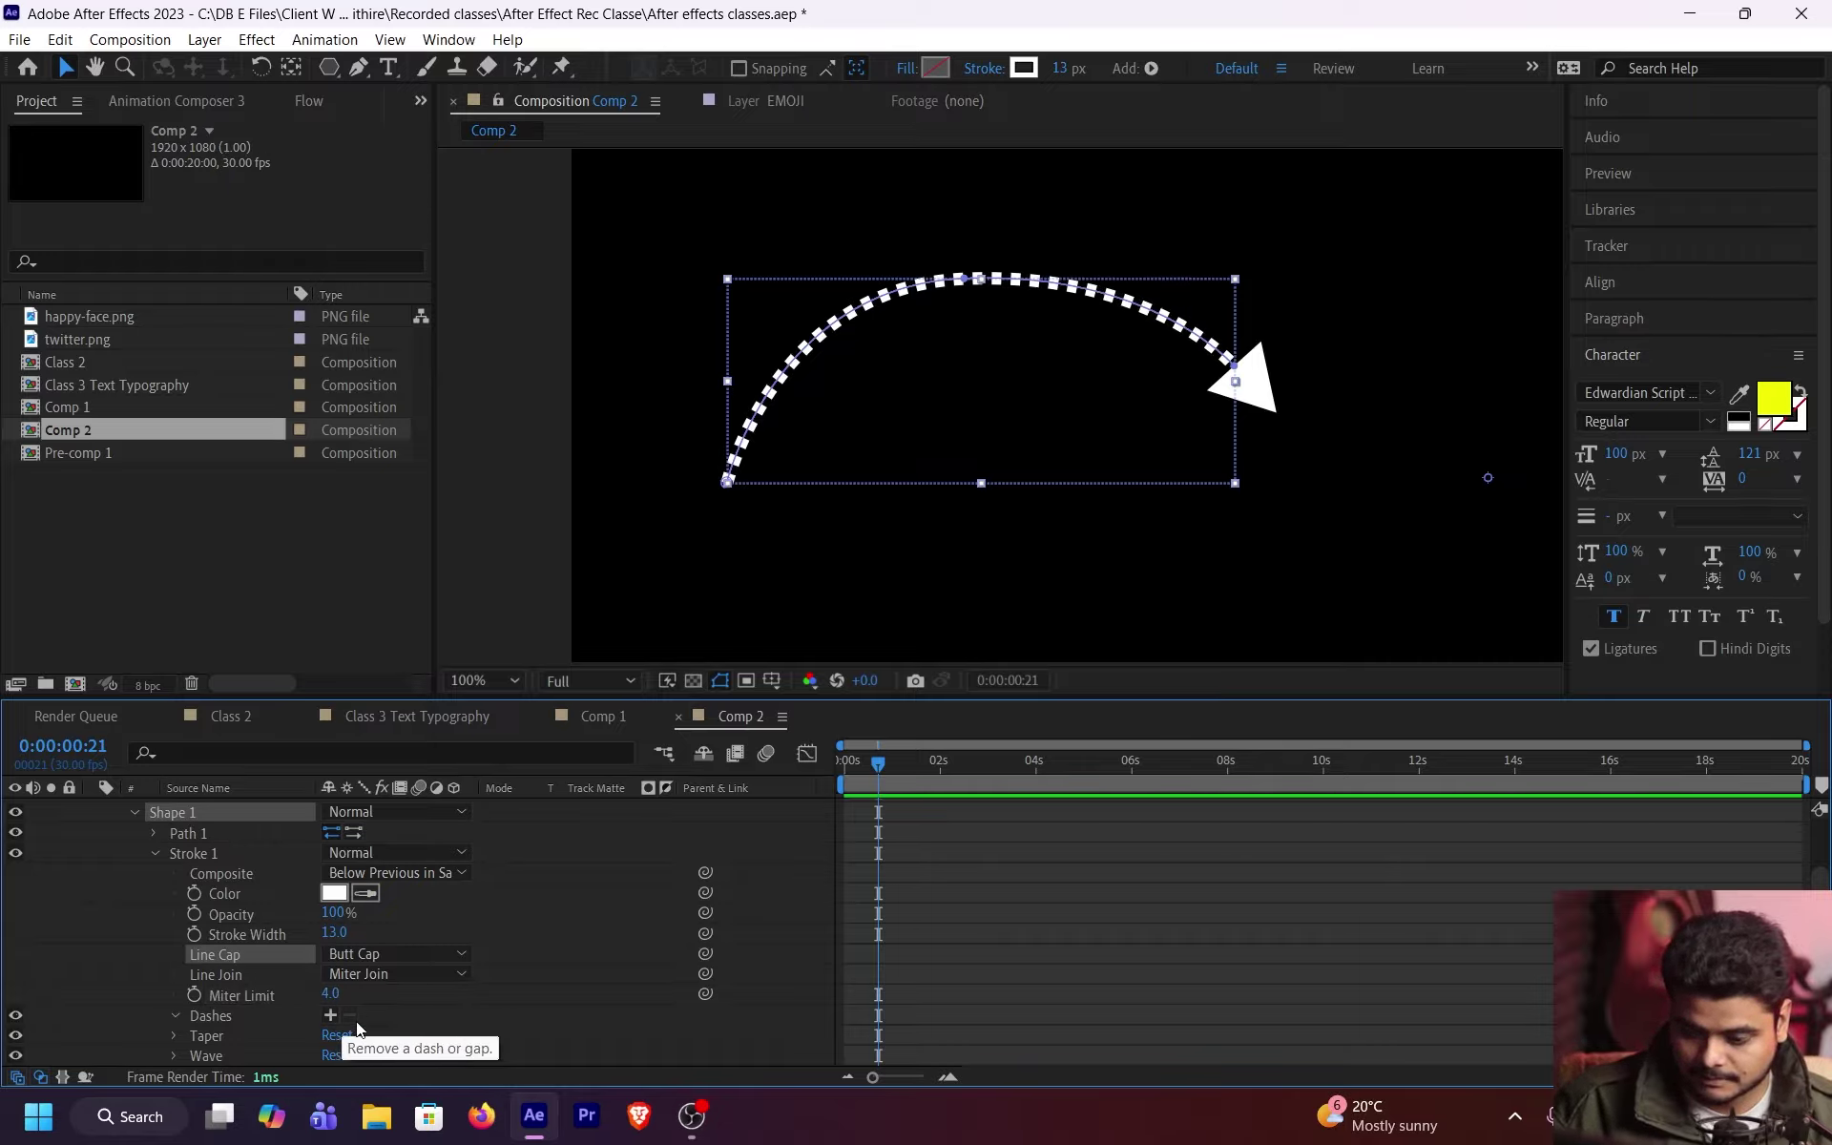
click(350, 1015)
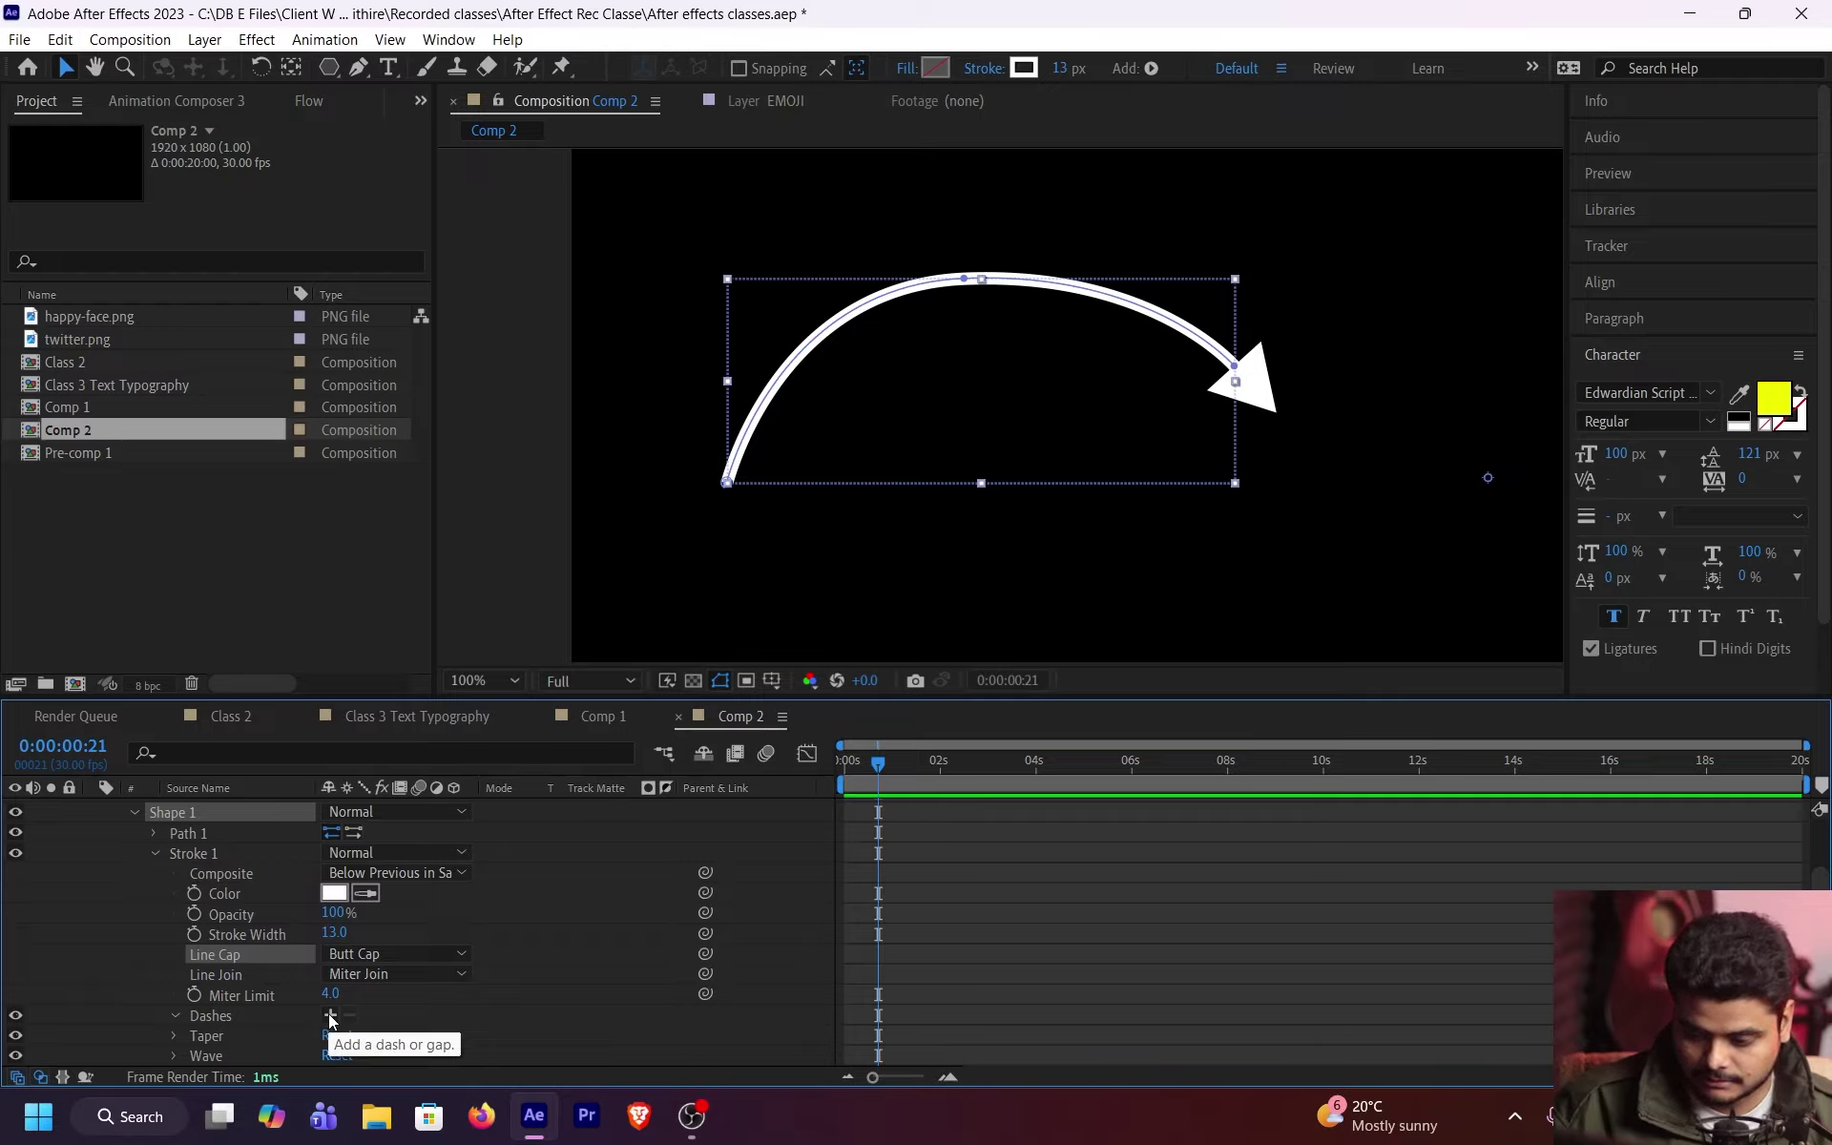
click(330, 1015)
scroll(417, 990, down, 1)
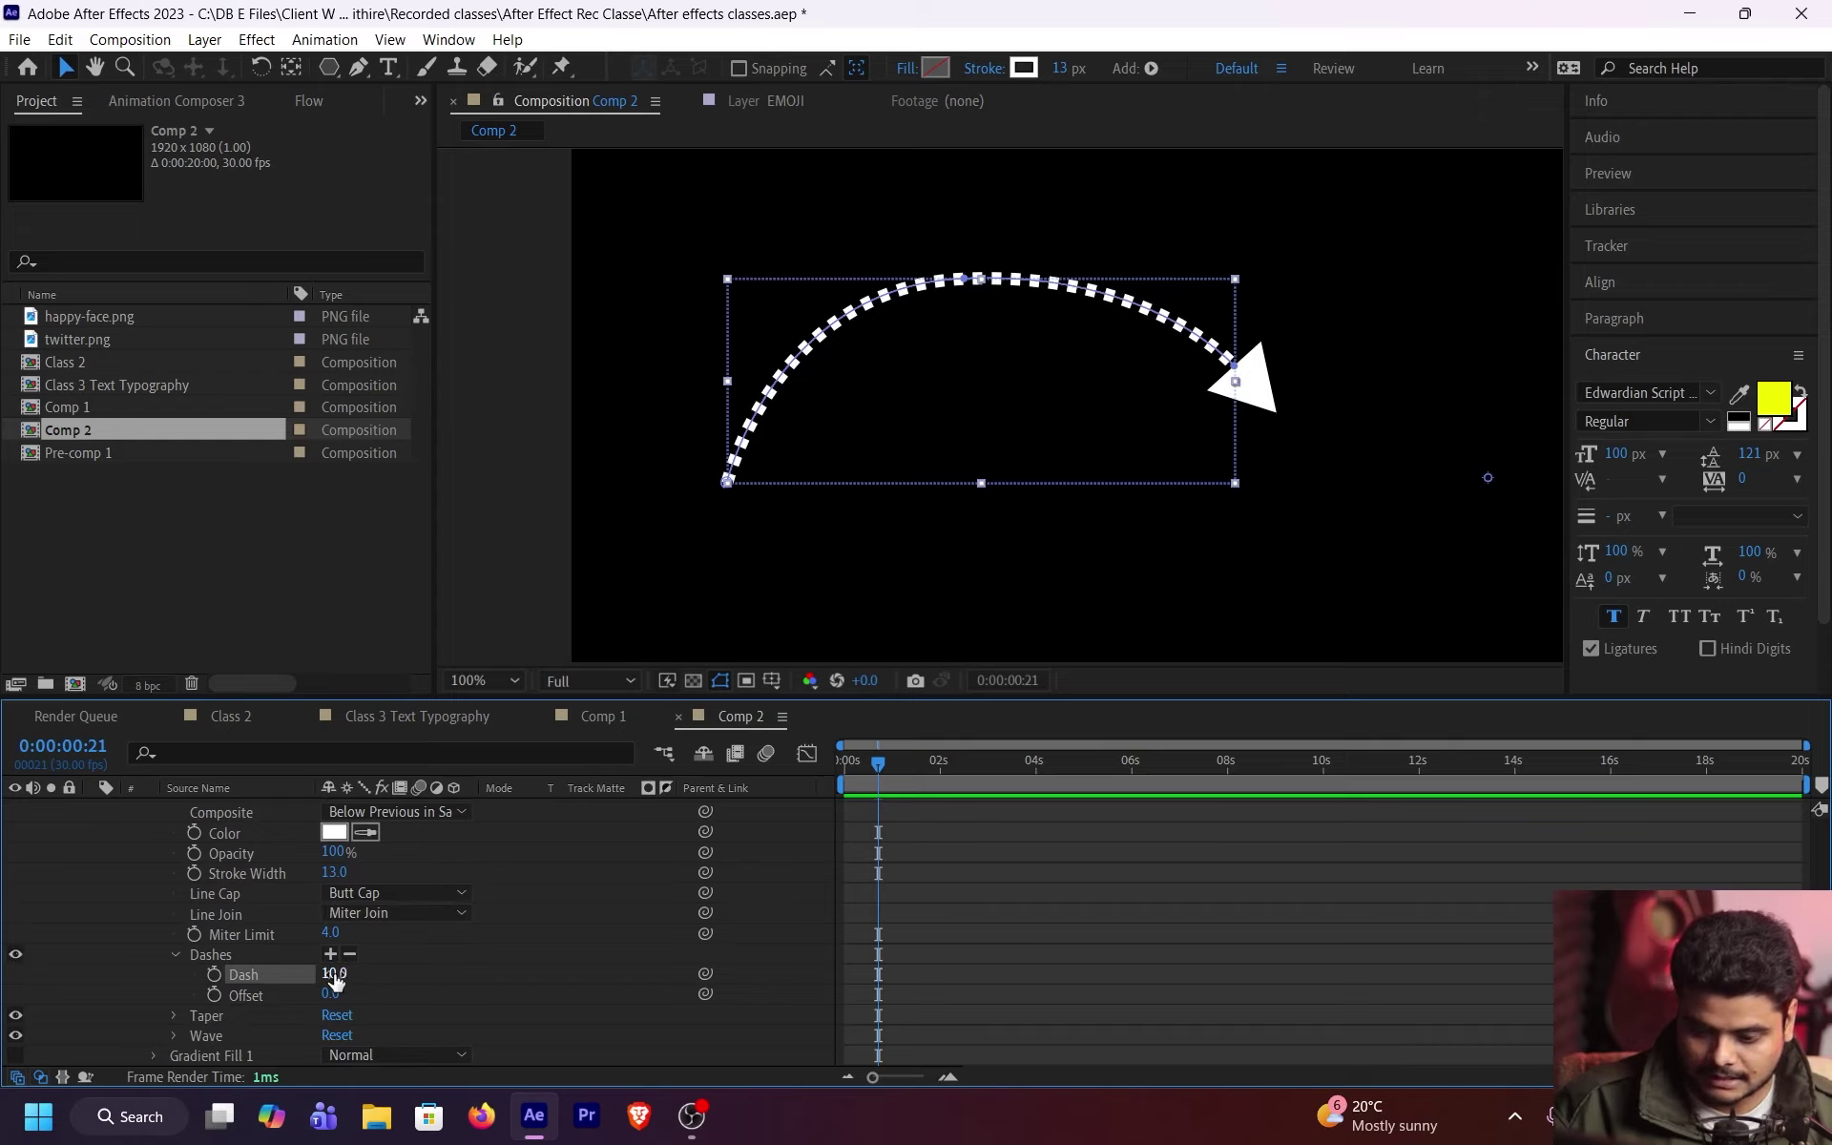
mouse_move(334, 981)
mouse_down()
mouse_move(533, 957)
mouse_move(245, 1018)
mouse_move(276, 1018)
mouse_up()
scroll(971, 534, down, 2)
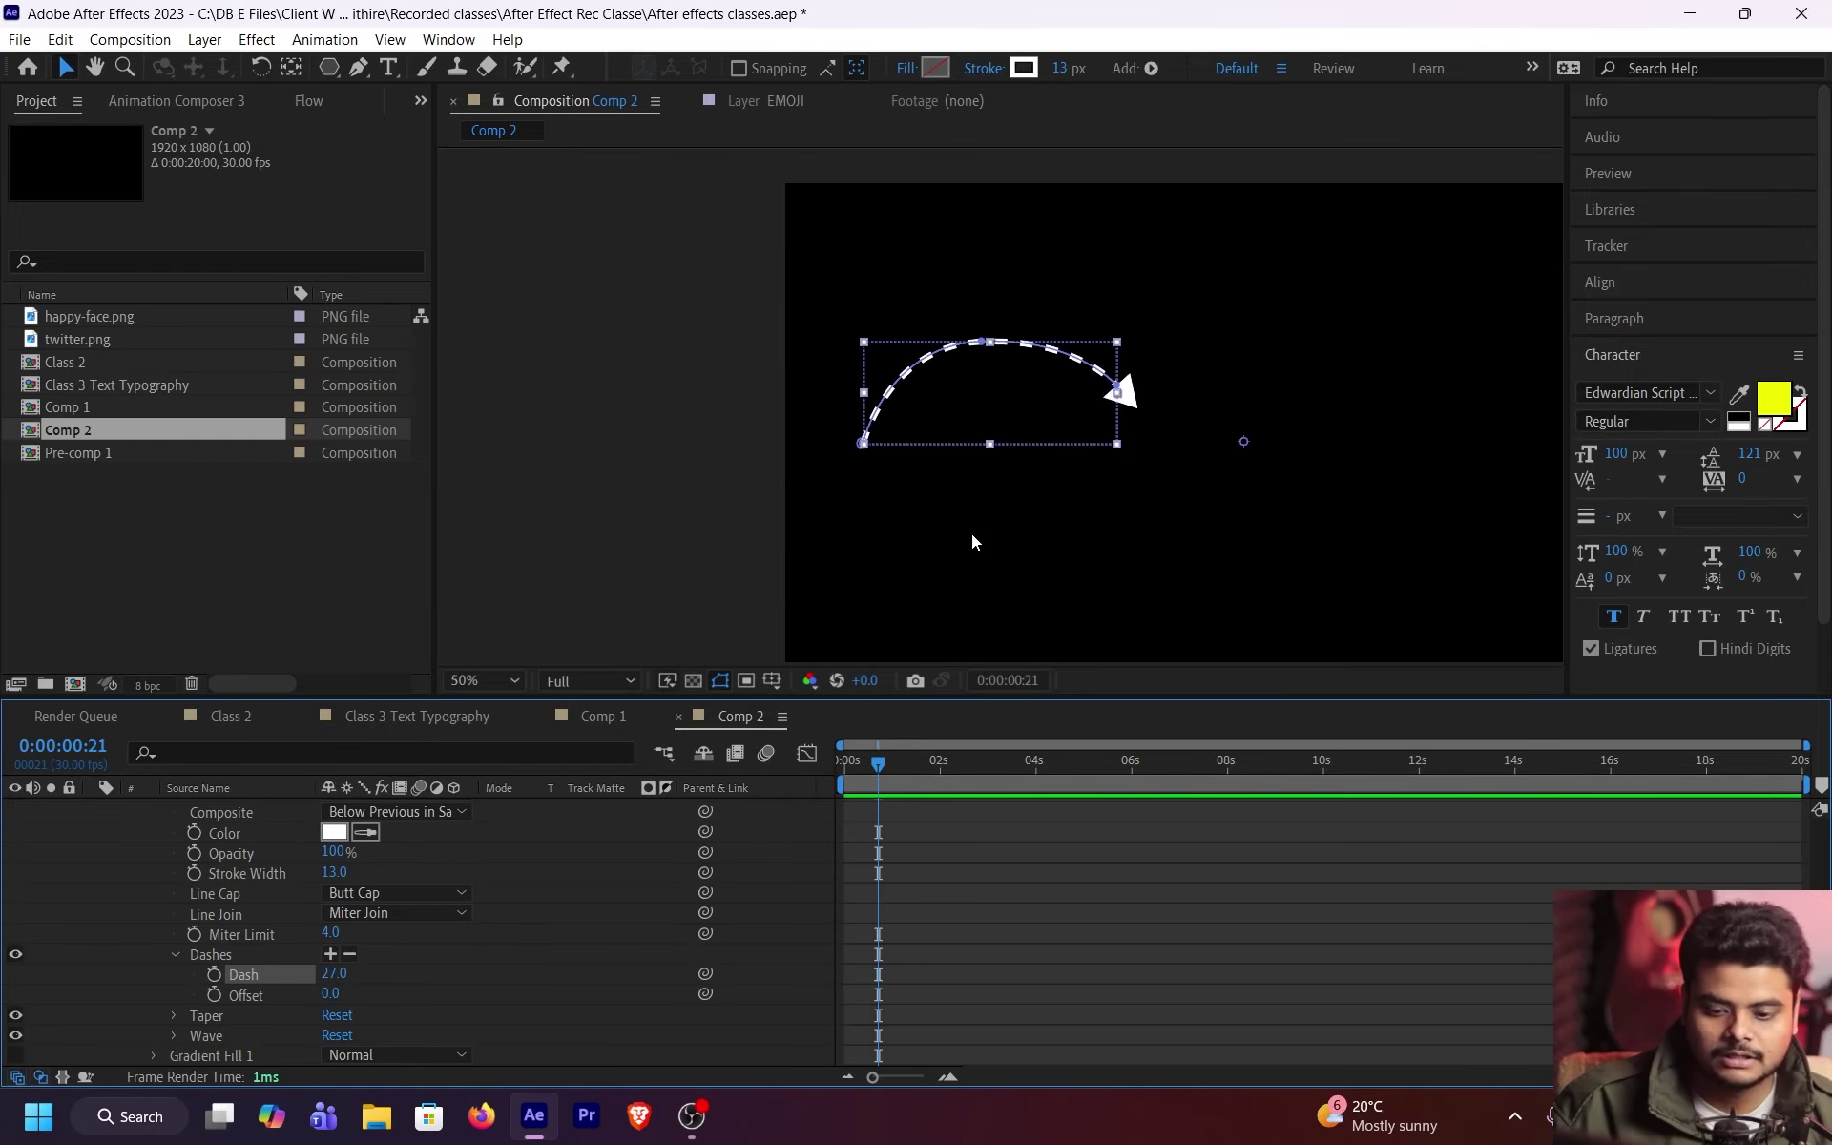
scroll(964, 540, up, 2)
click(434, 970)
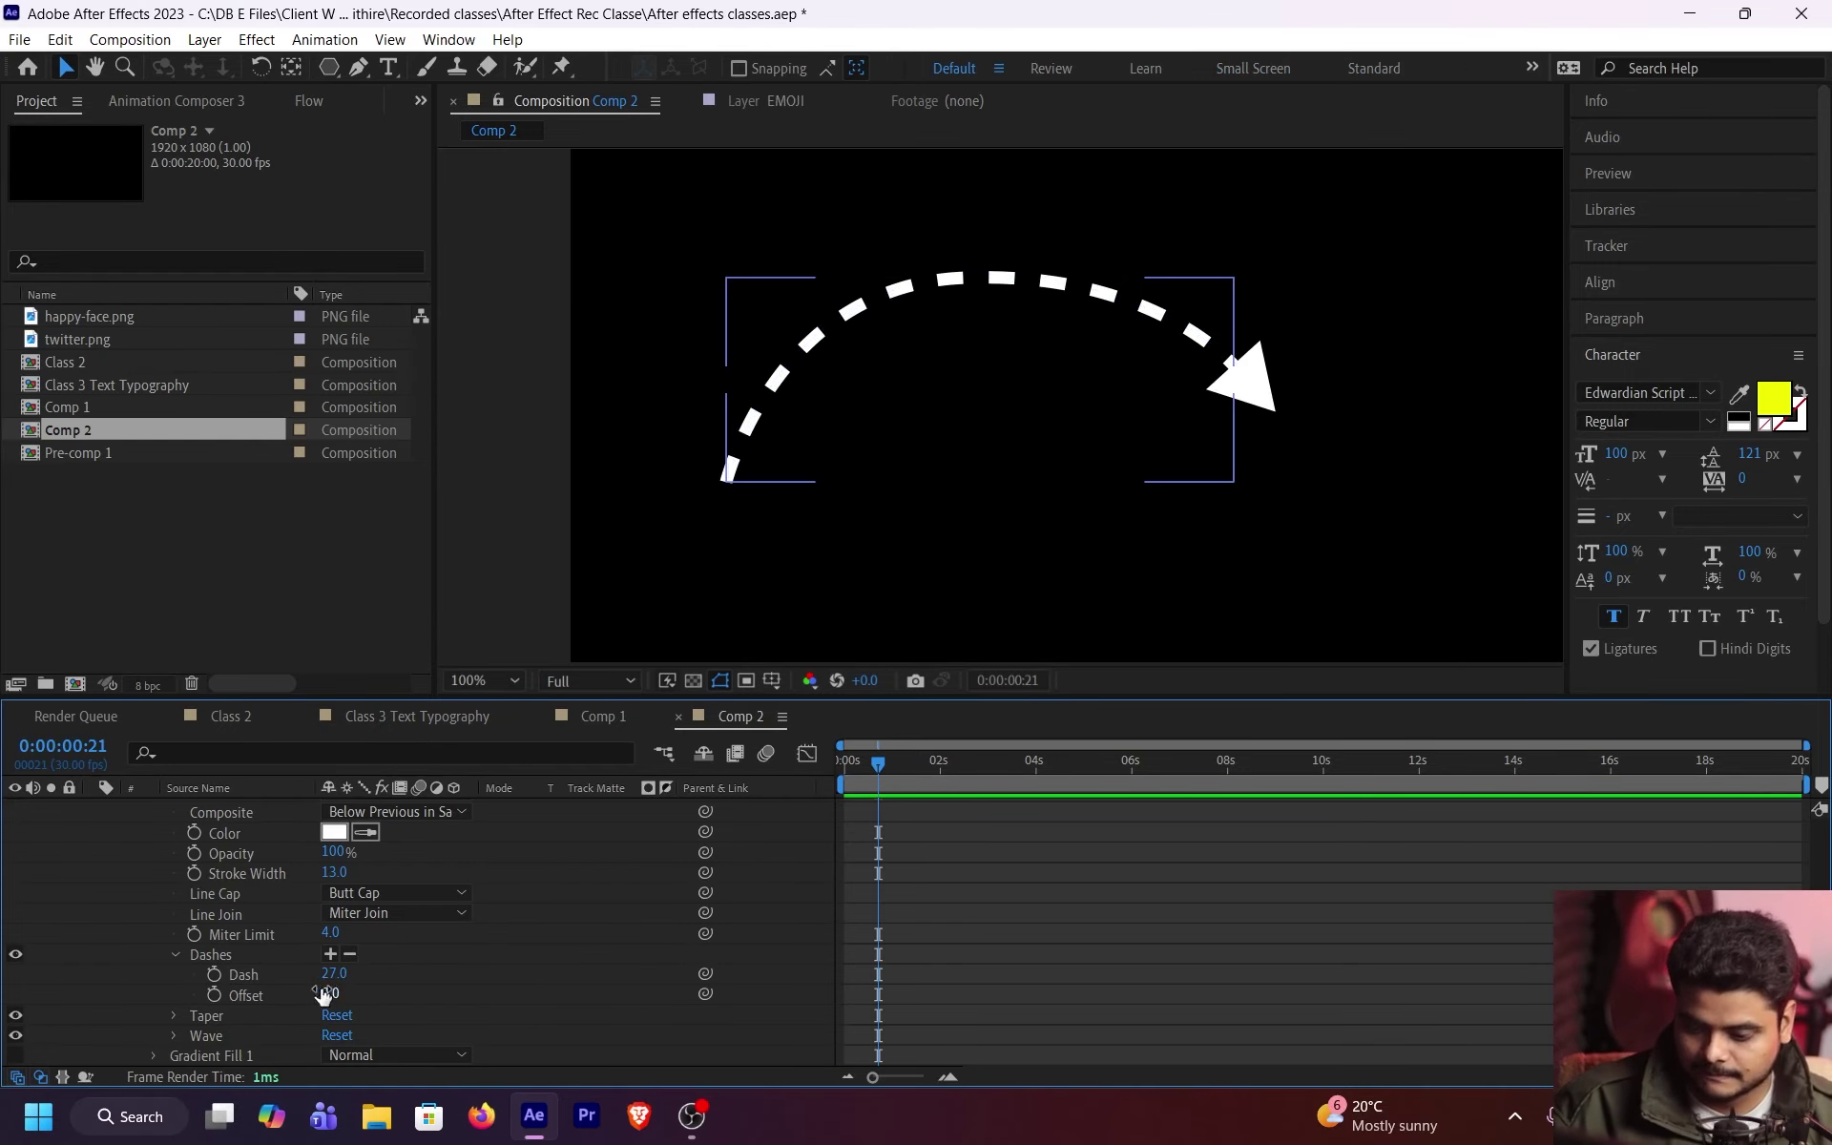
Step: Set the offset of the curve's dashes to 65
mouse_move(334, 997)
mouse_down()
mouse_move(435, 987)
mouse_move(369, 991)
mouse_move(411, 989)
mouse_up()
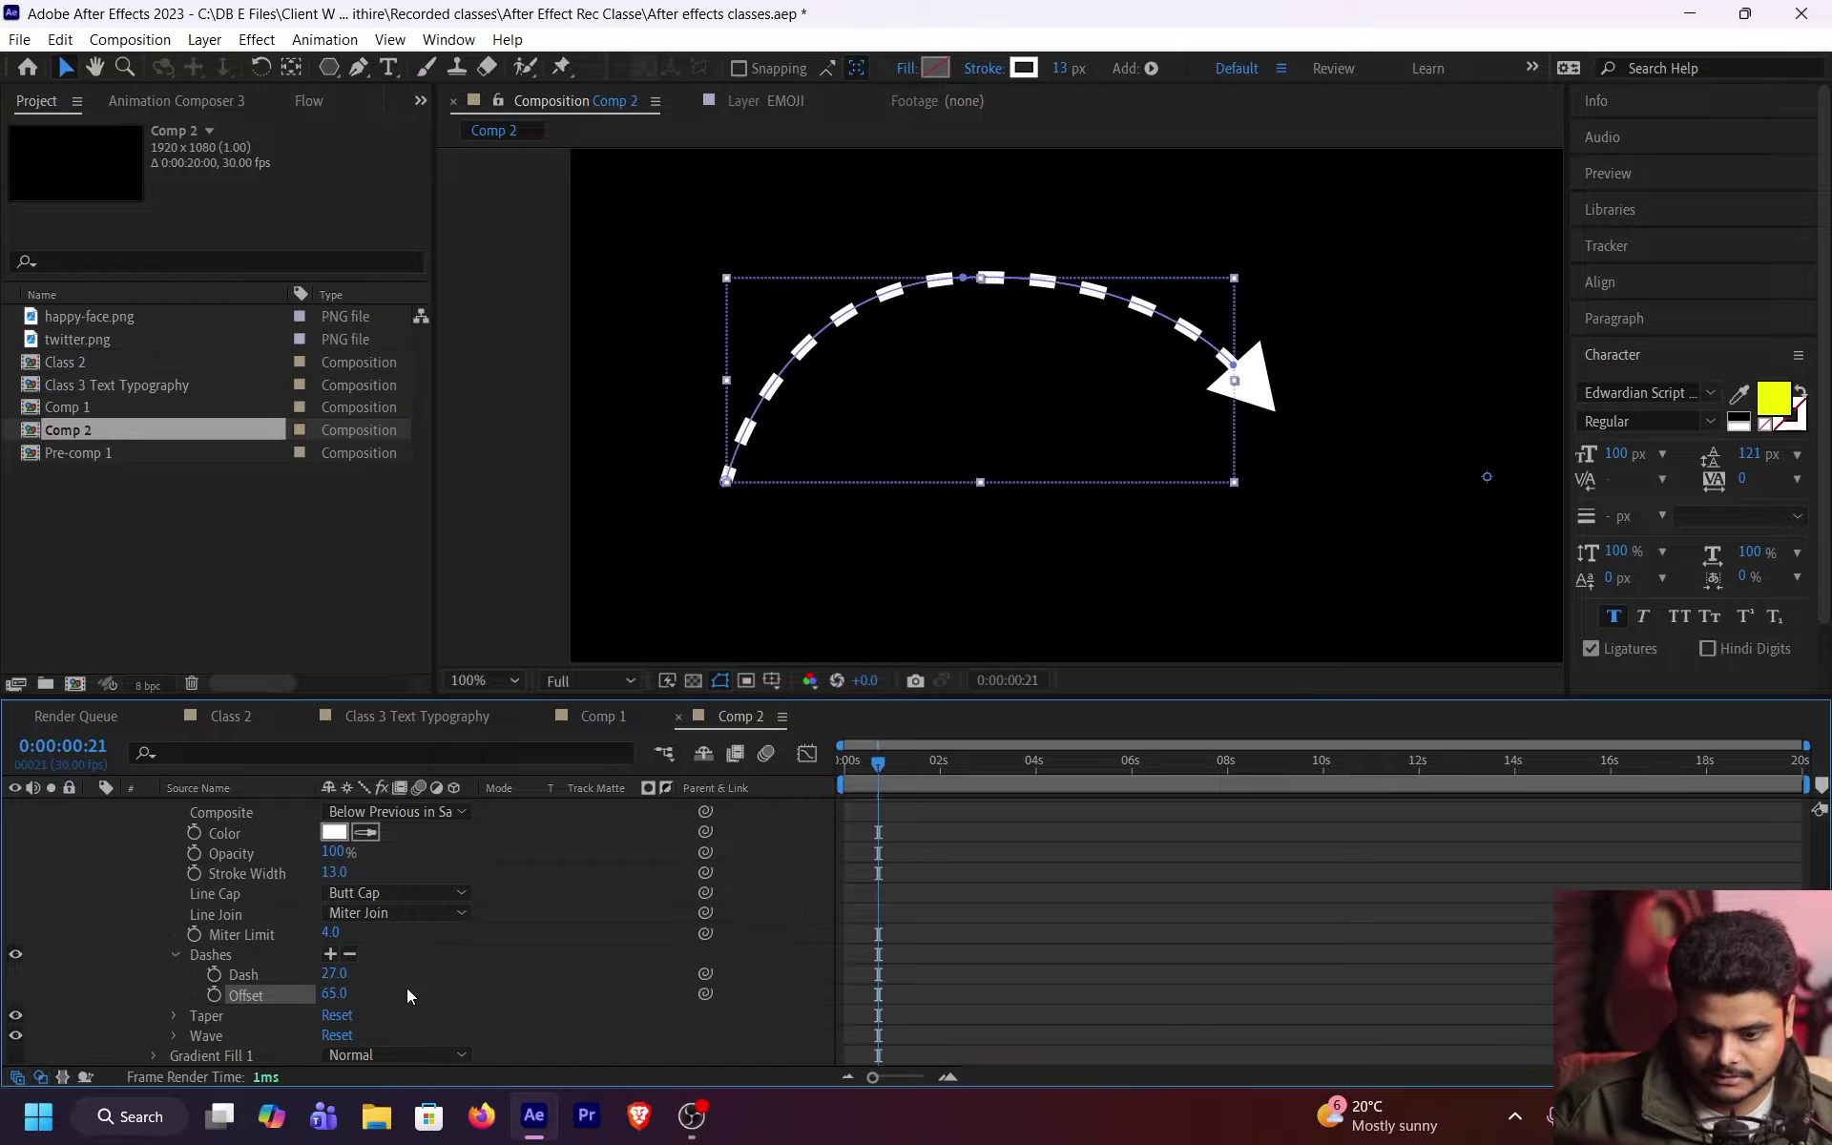
click(671, 985)
click(878, 589)
Step: Taper the curve's stroke with a start length of 7% and an end length of 11%
click(202, 964)
click(172, 1015)
scroll(170, 1017, down, 2)
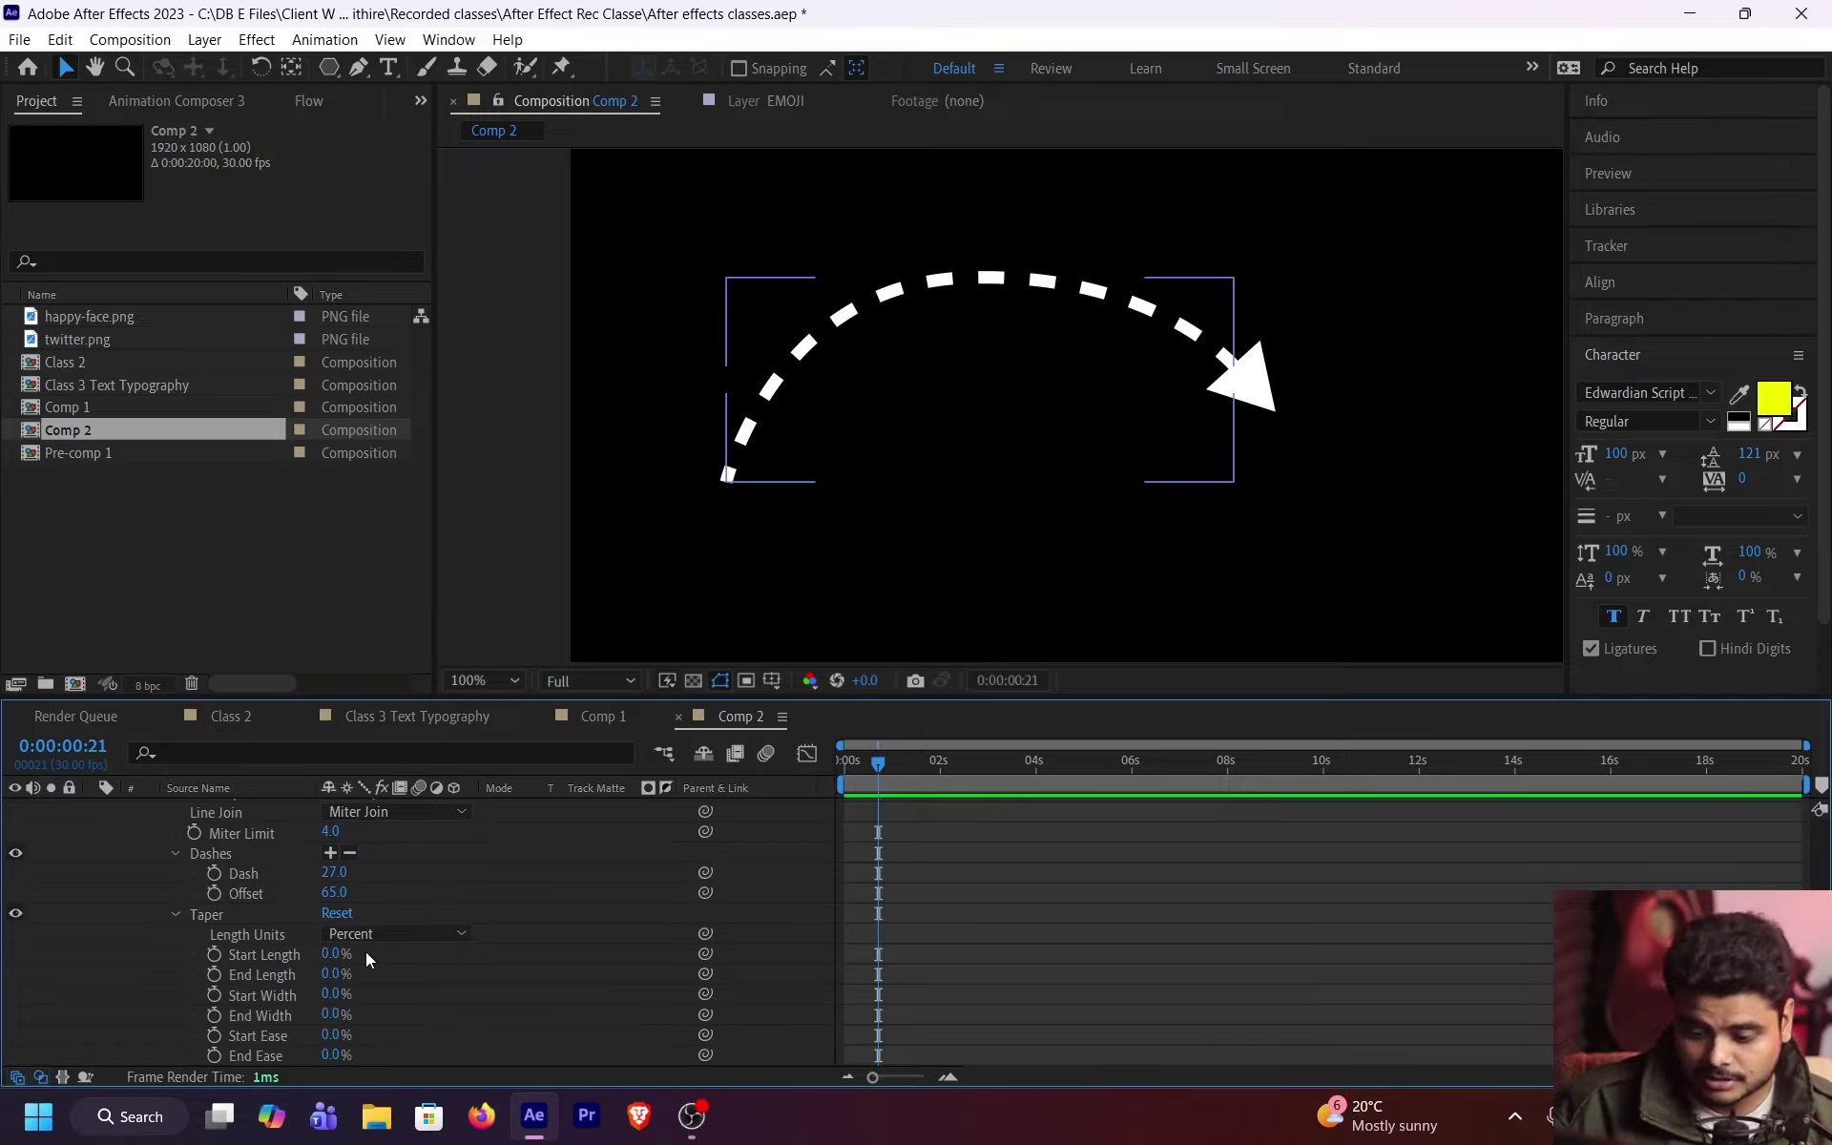
mouse_move(333, 957)
mouse_down()
mouse_move(754, 959)
mouse_move(588, 963)
mouse_up()
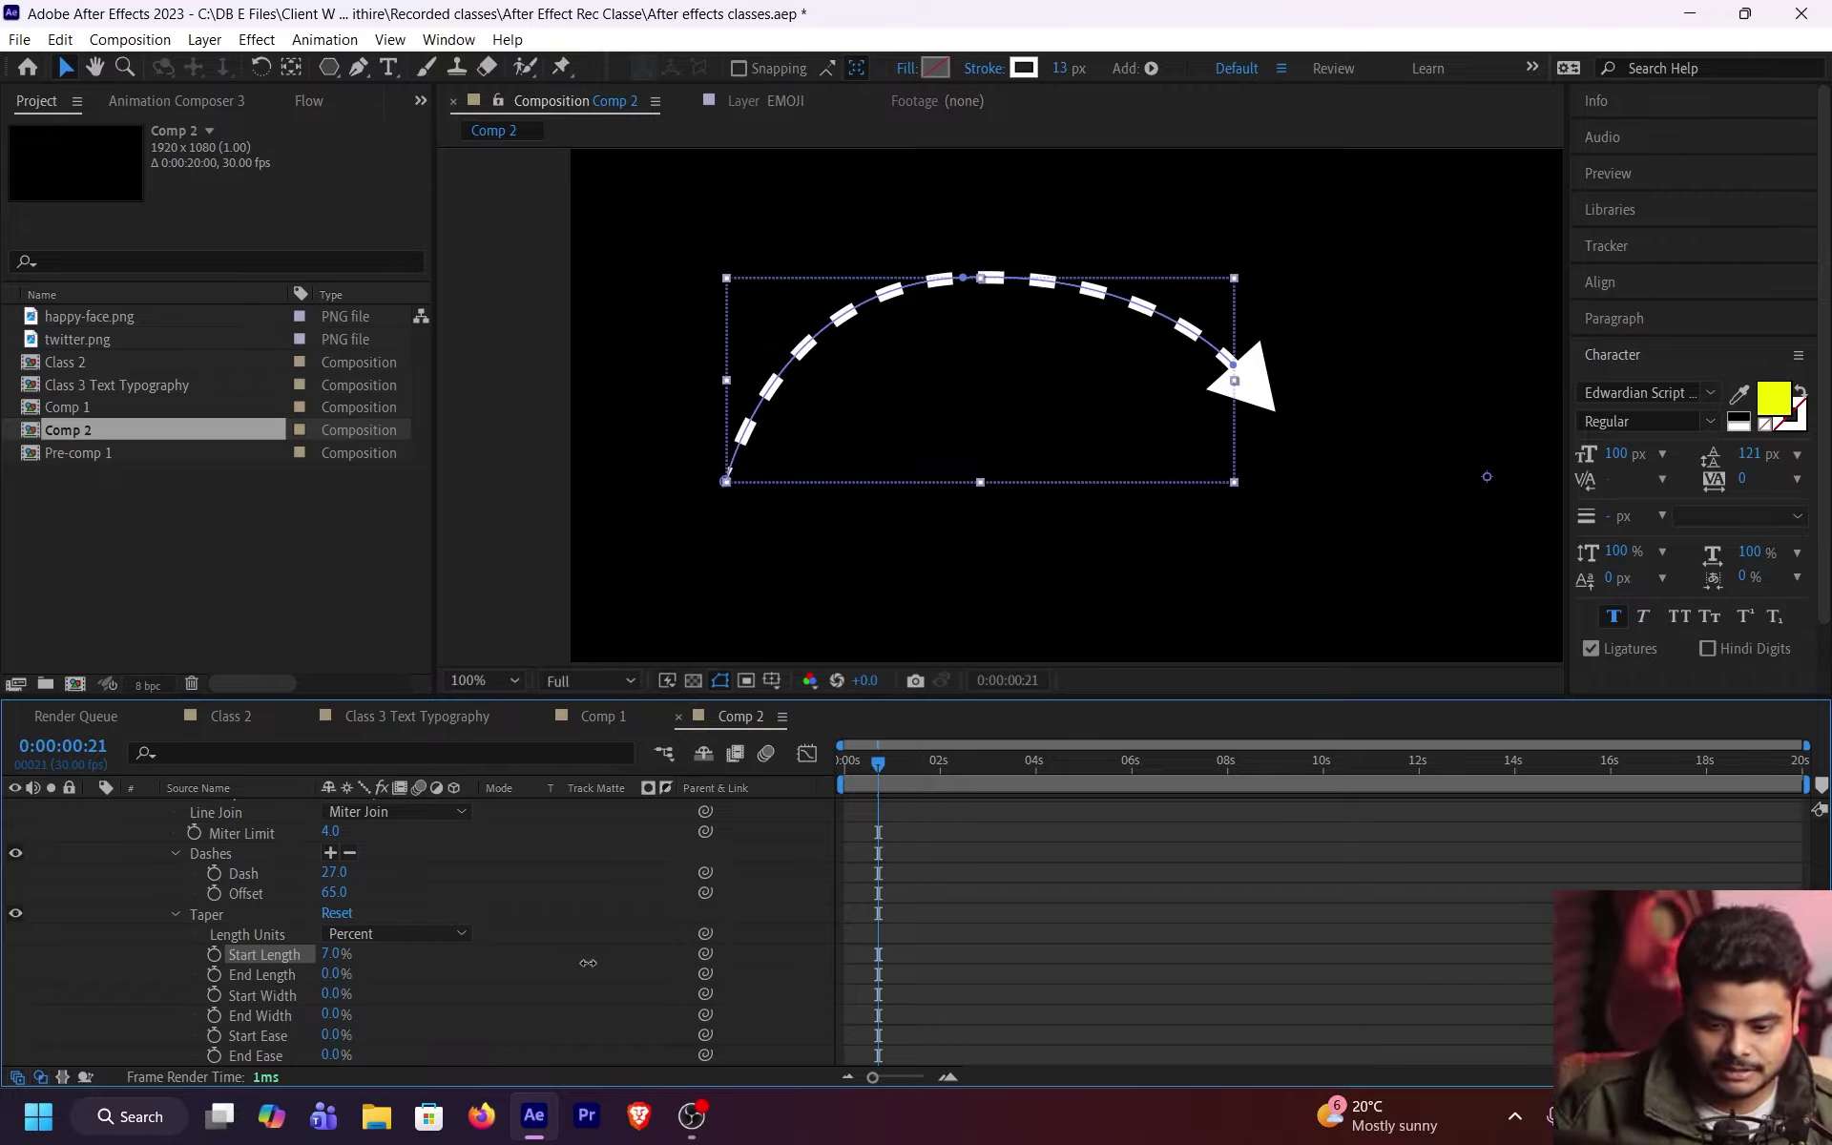
click(856, 501)
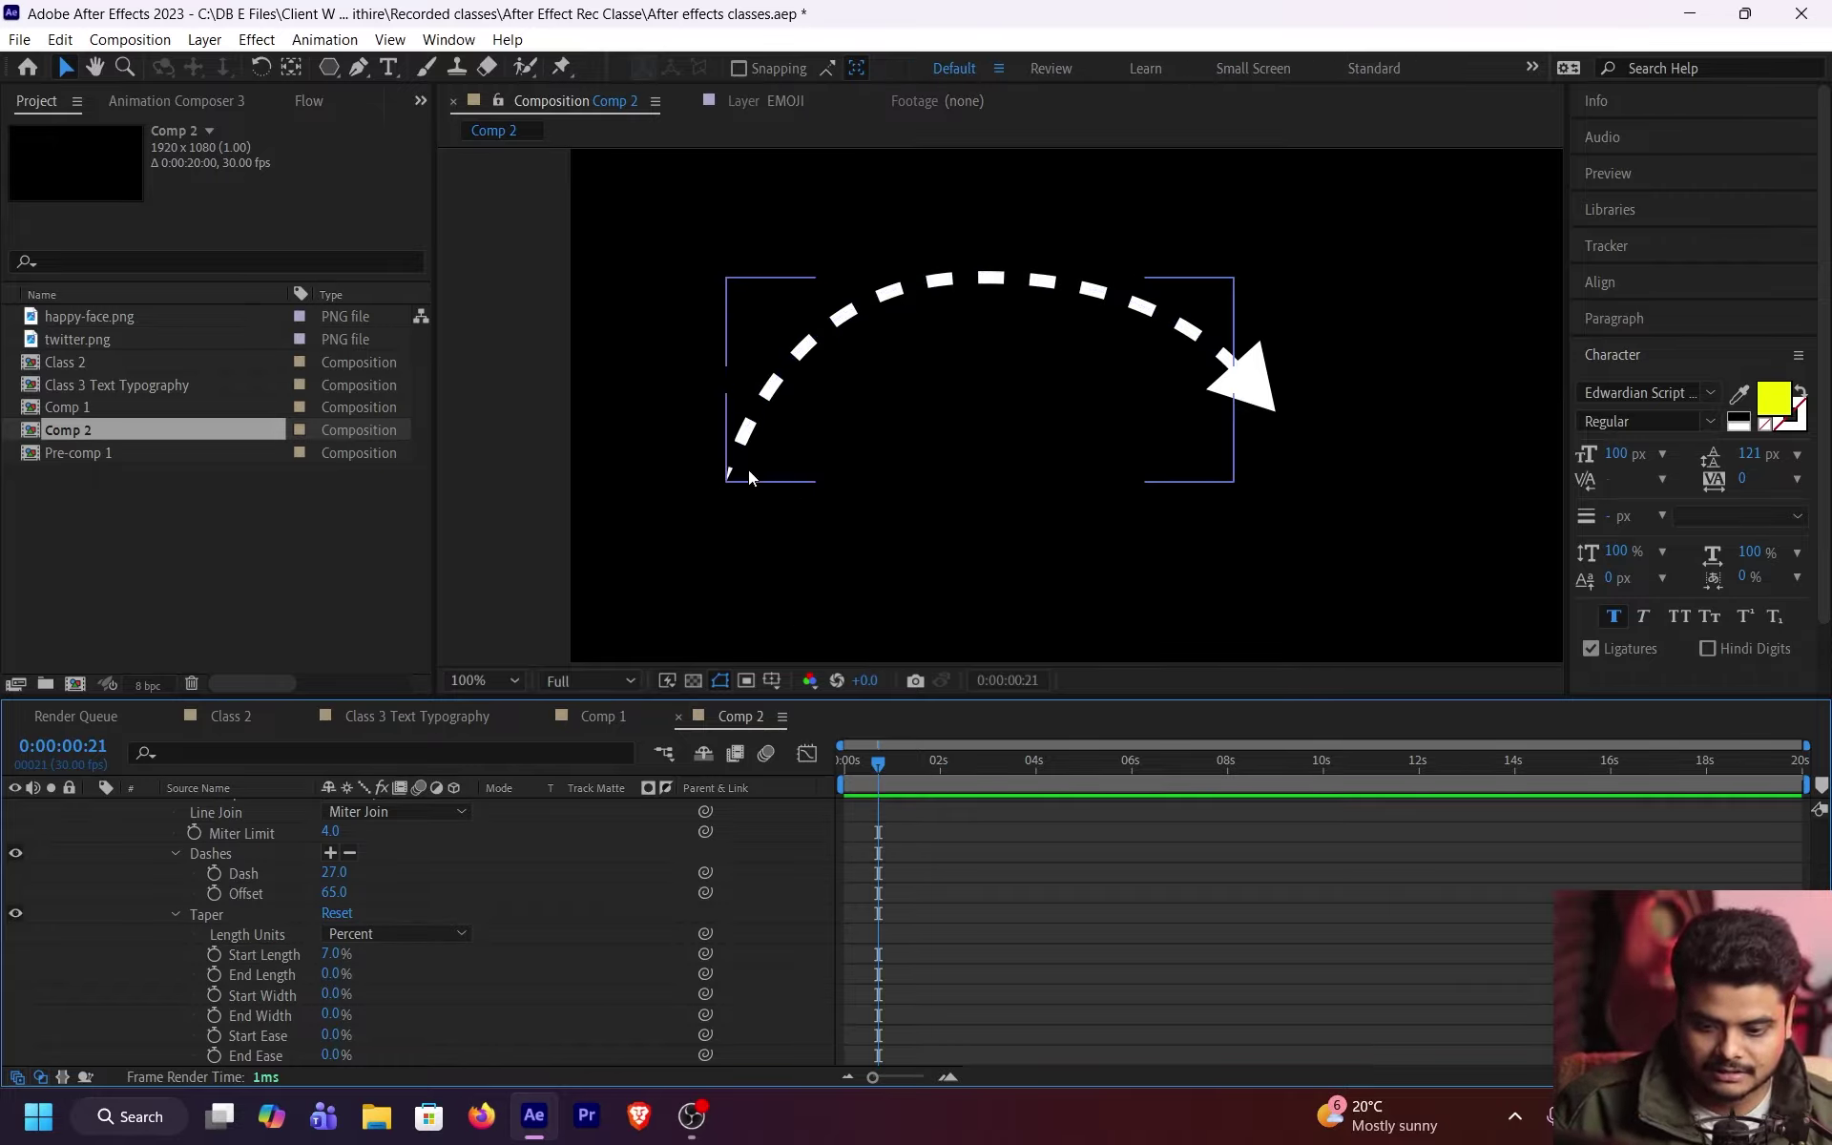
drag(330, 973, 347, 973)
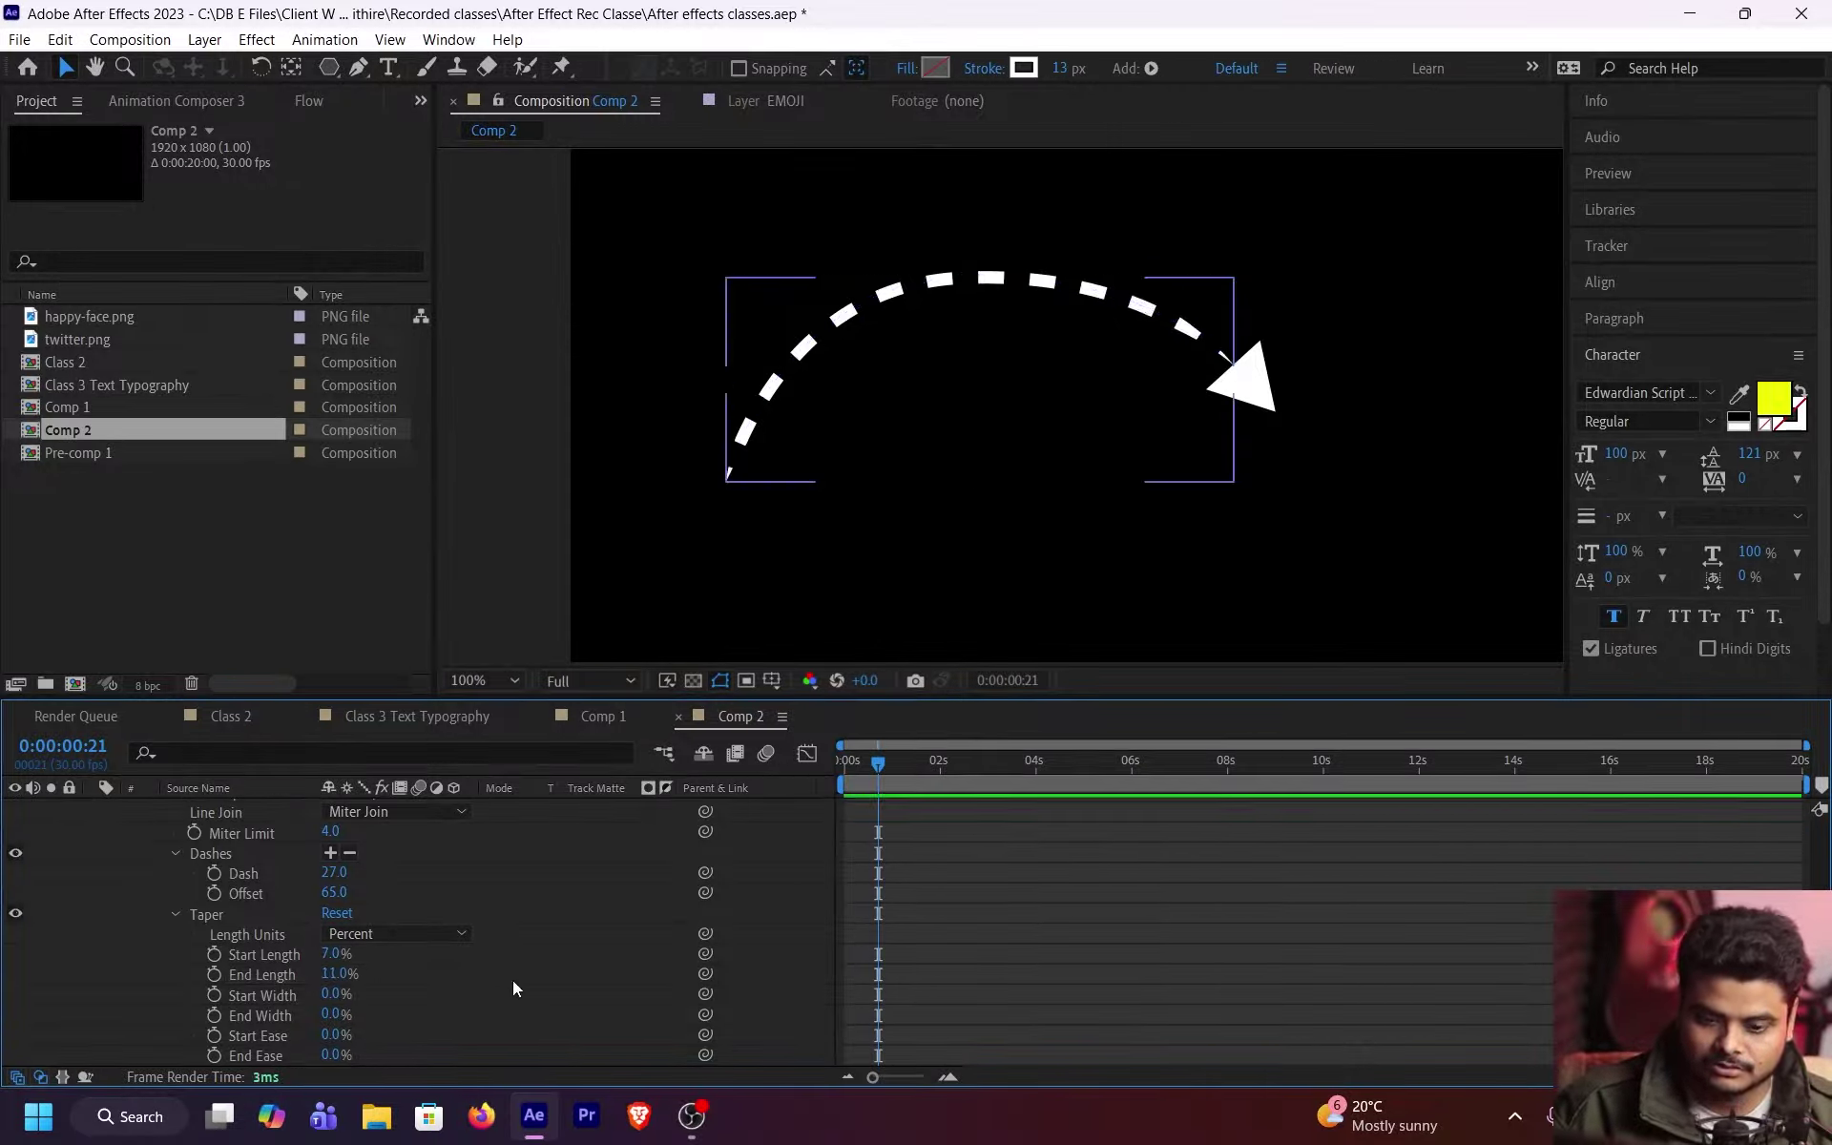
click(1416, 454)
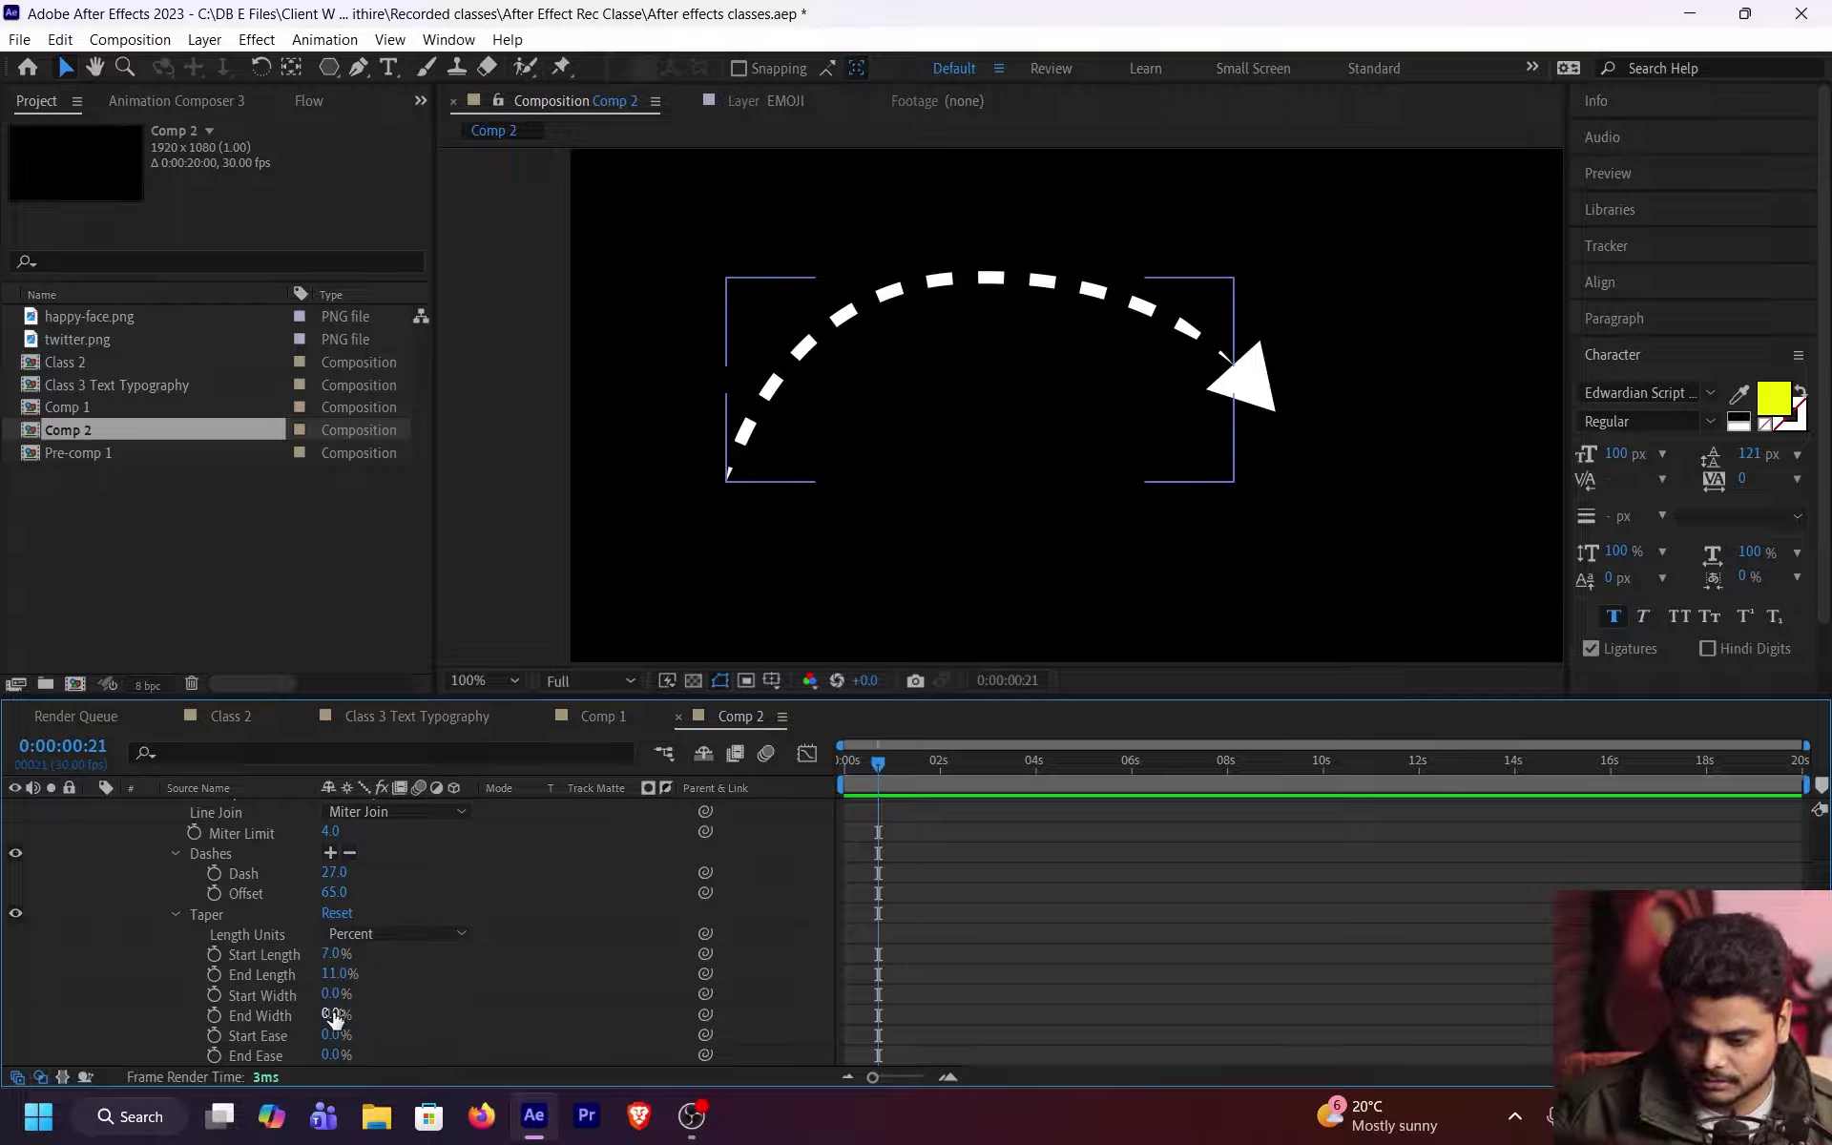
Step: Set the taper's end width to 72% and start ease to 62%, and check the curve in the preview
click(277, 1016)
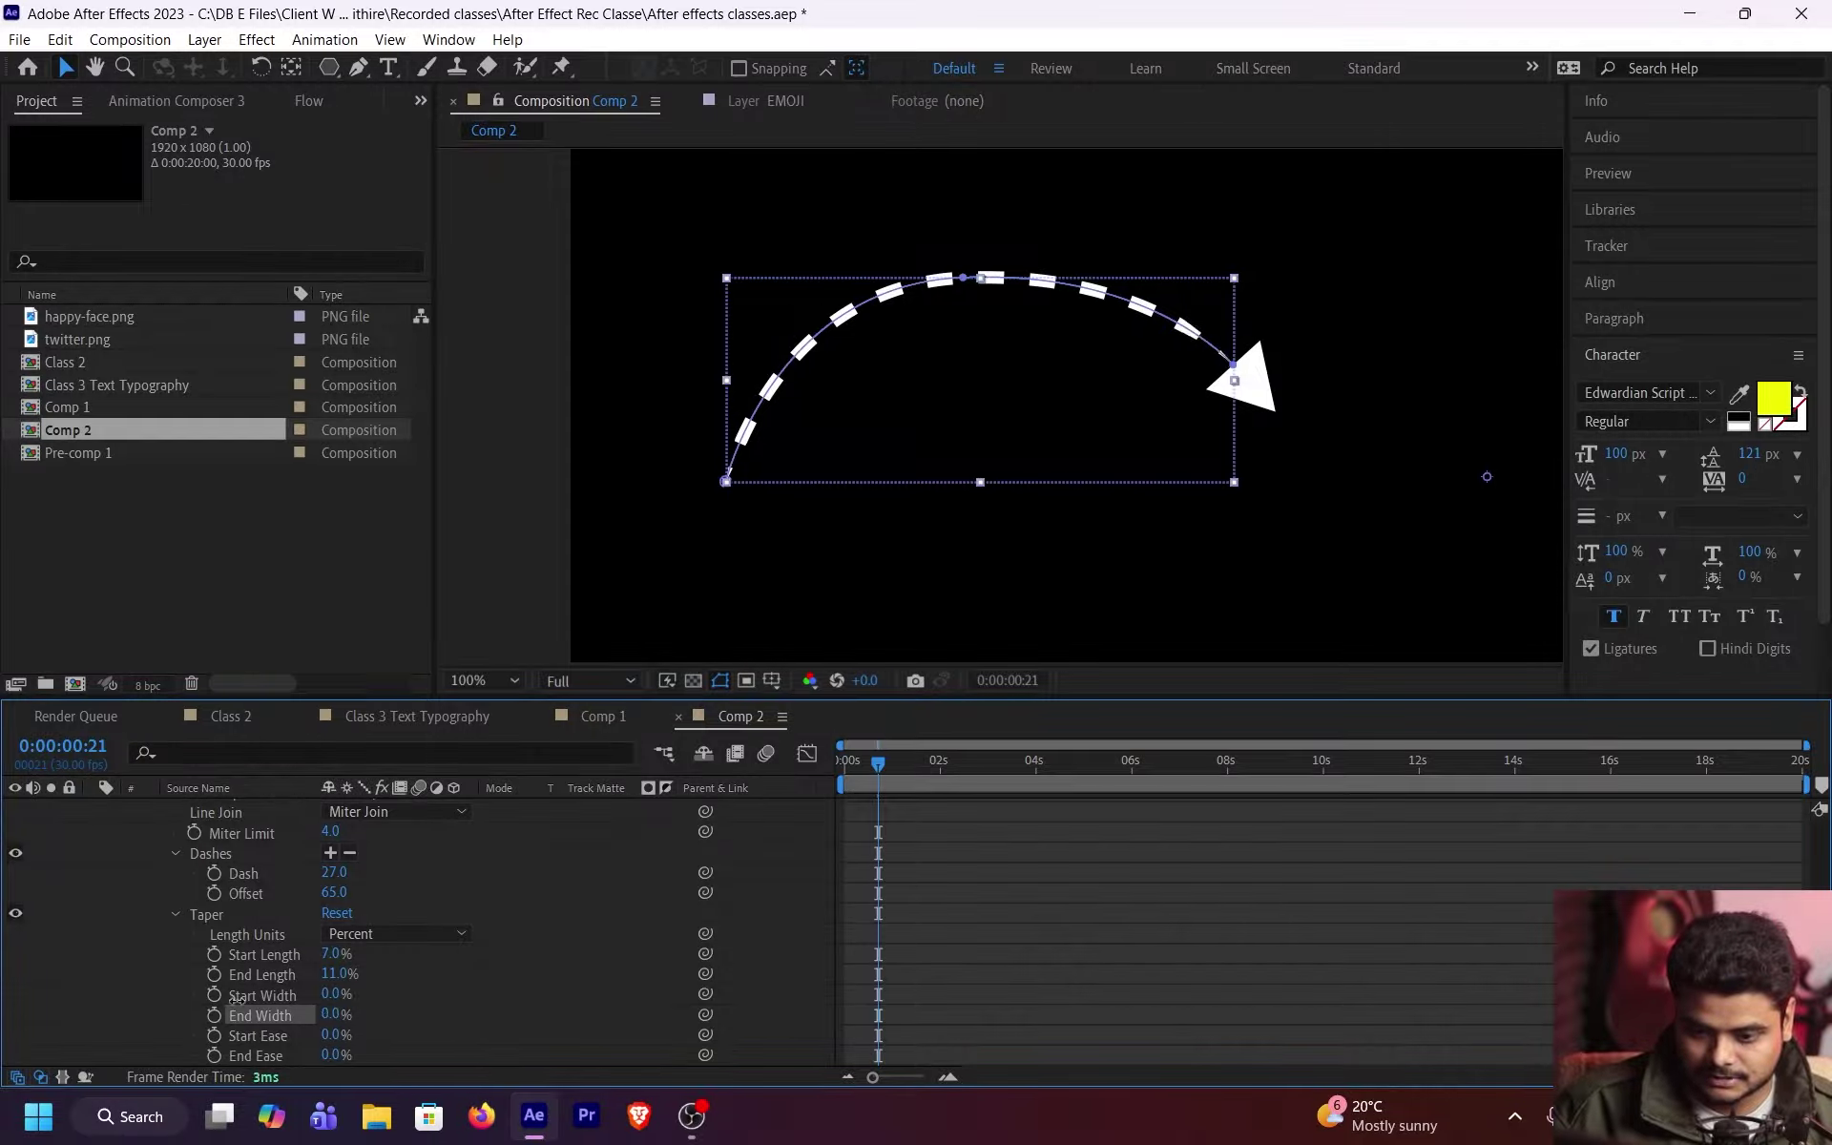
drag(22, 998, 426, 969)
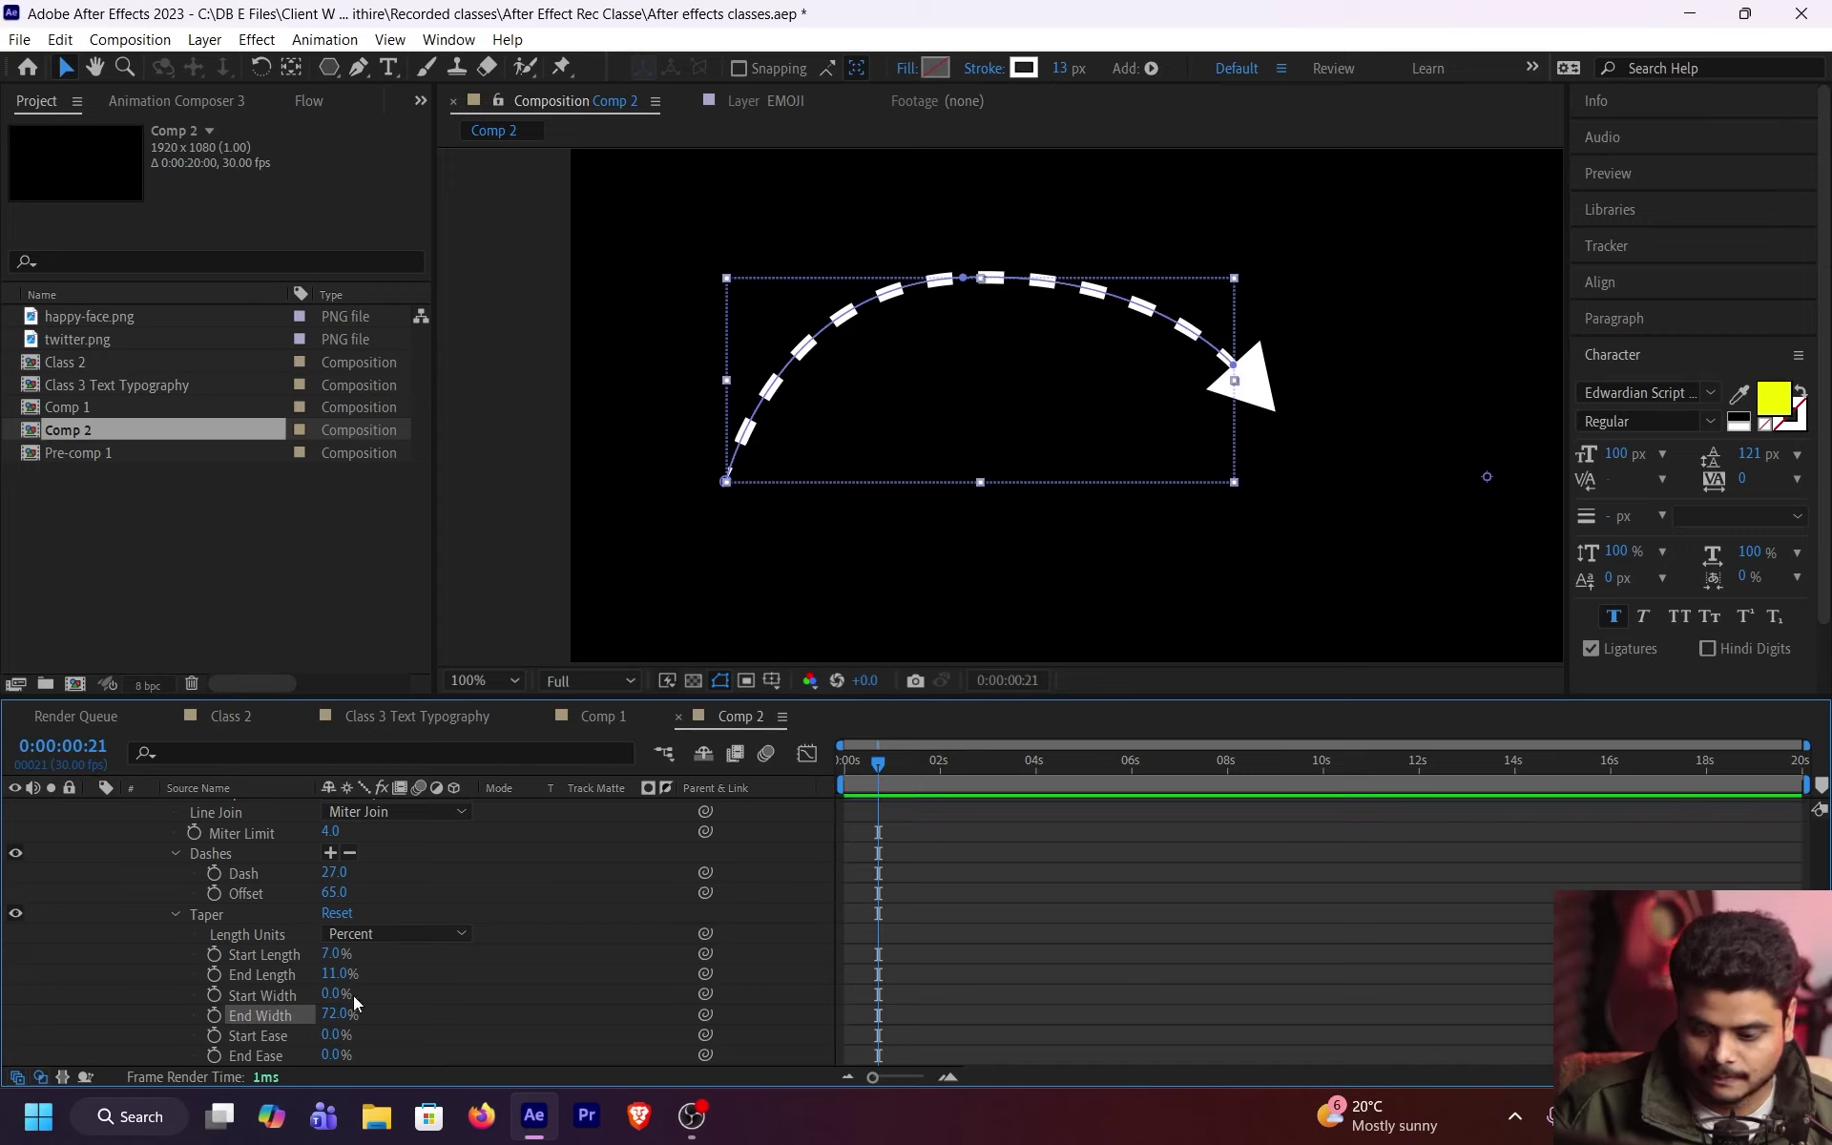
drag(334, 1034, 426, 1020)
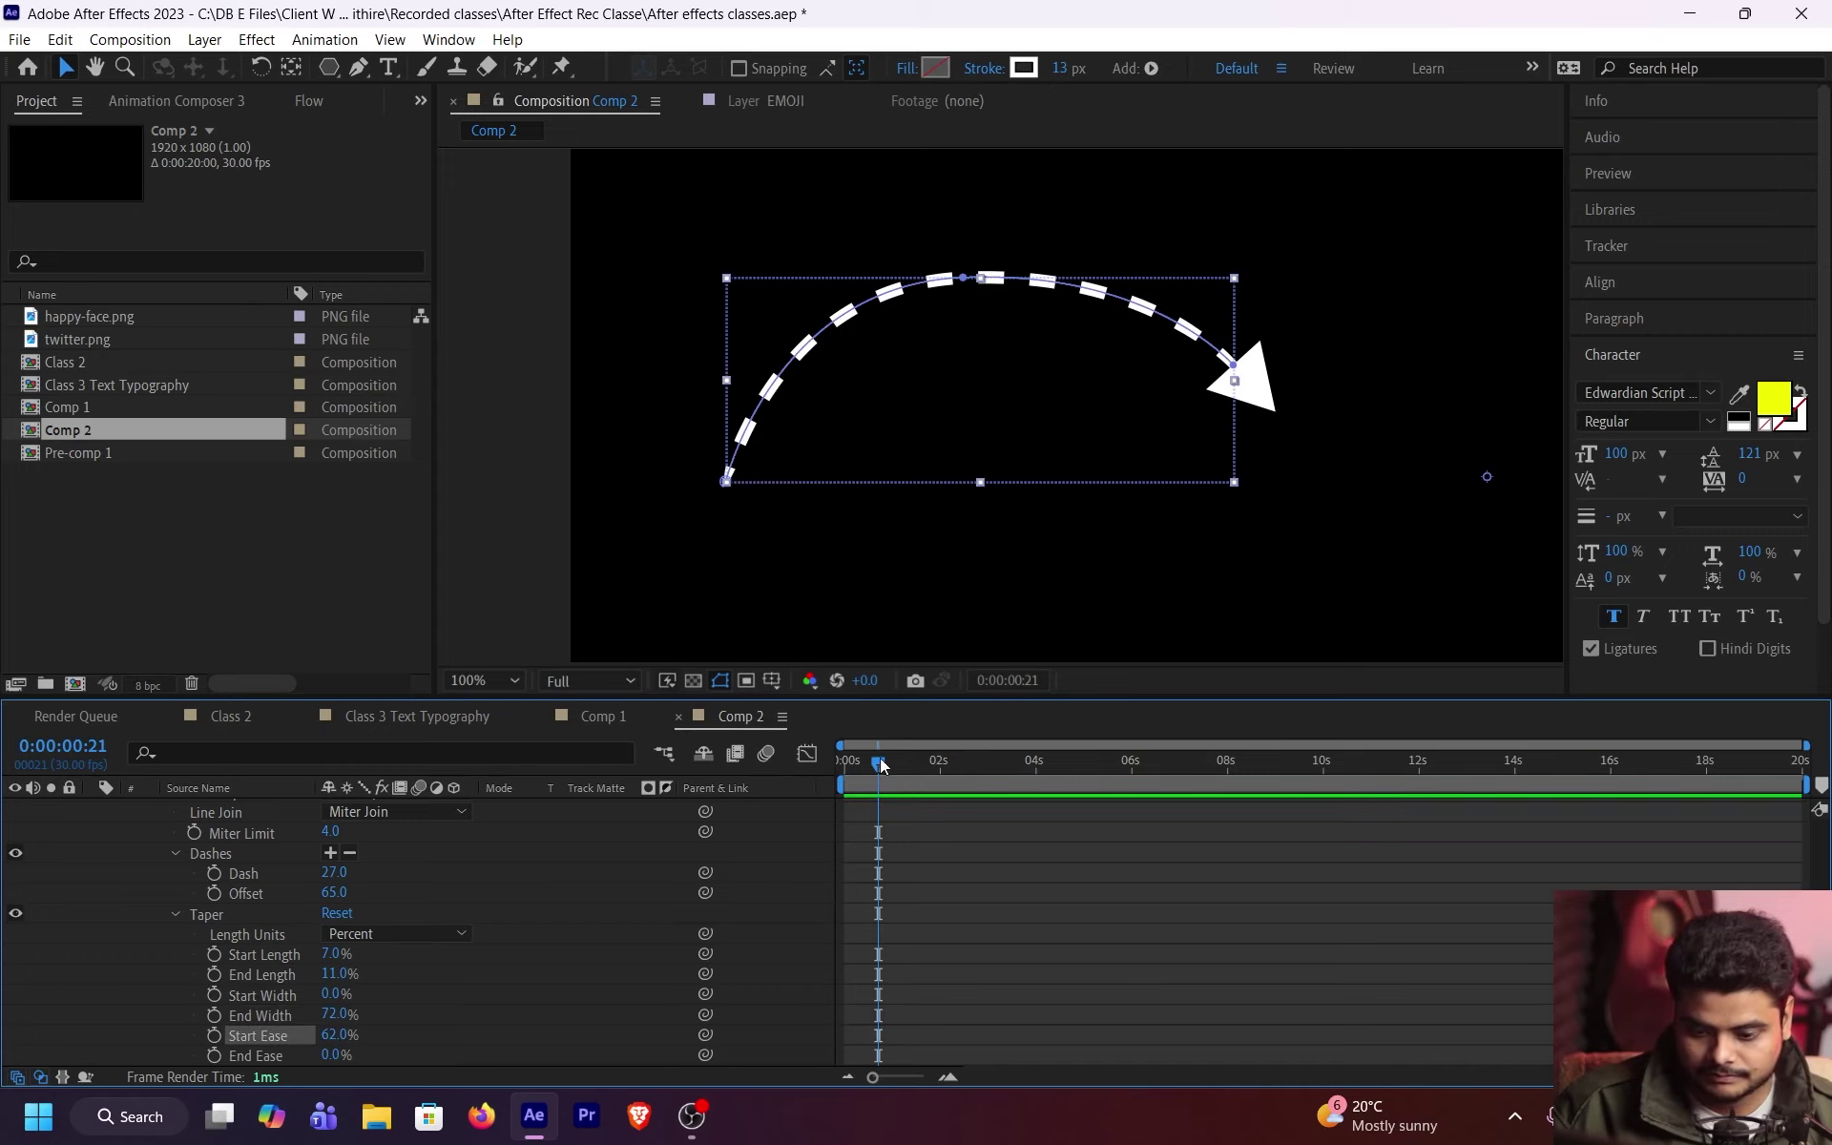
key(space)
click(897, 834)
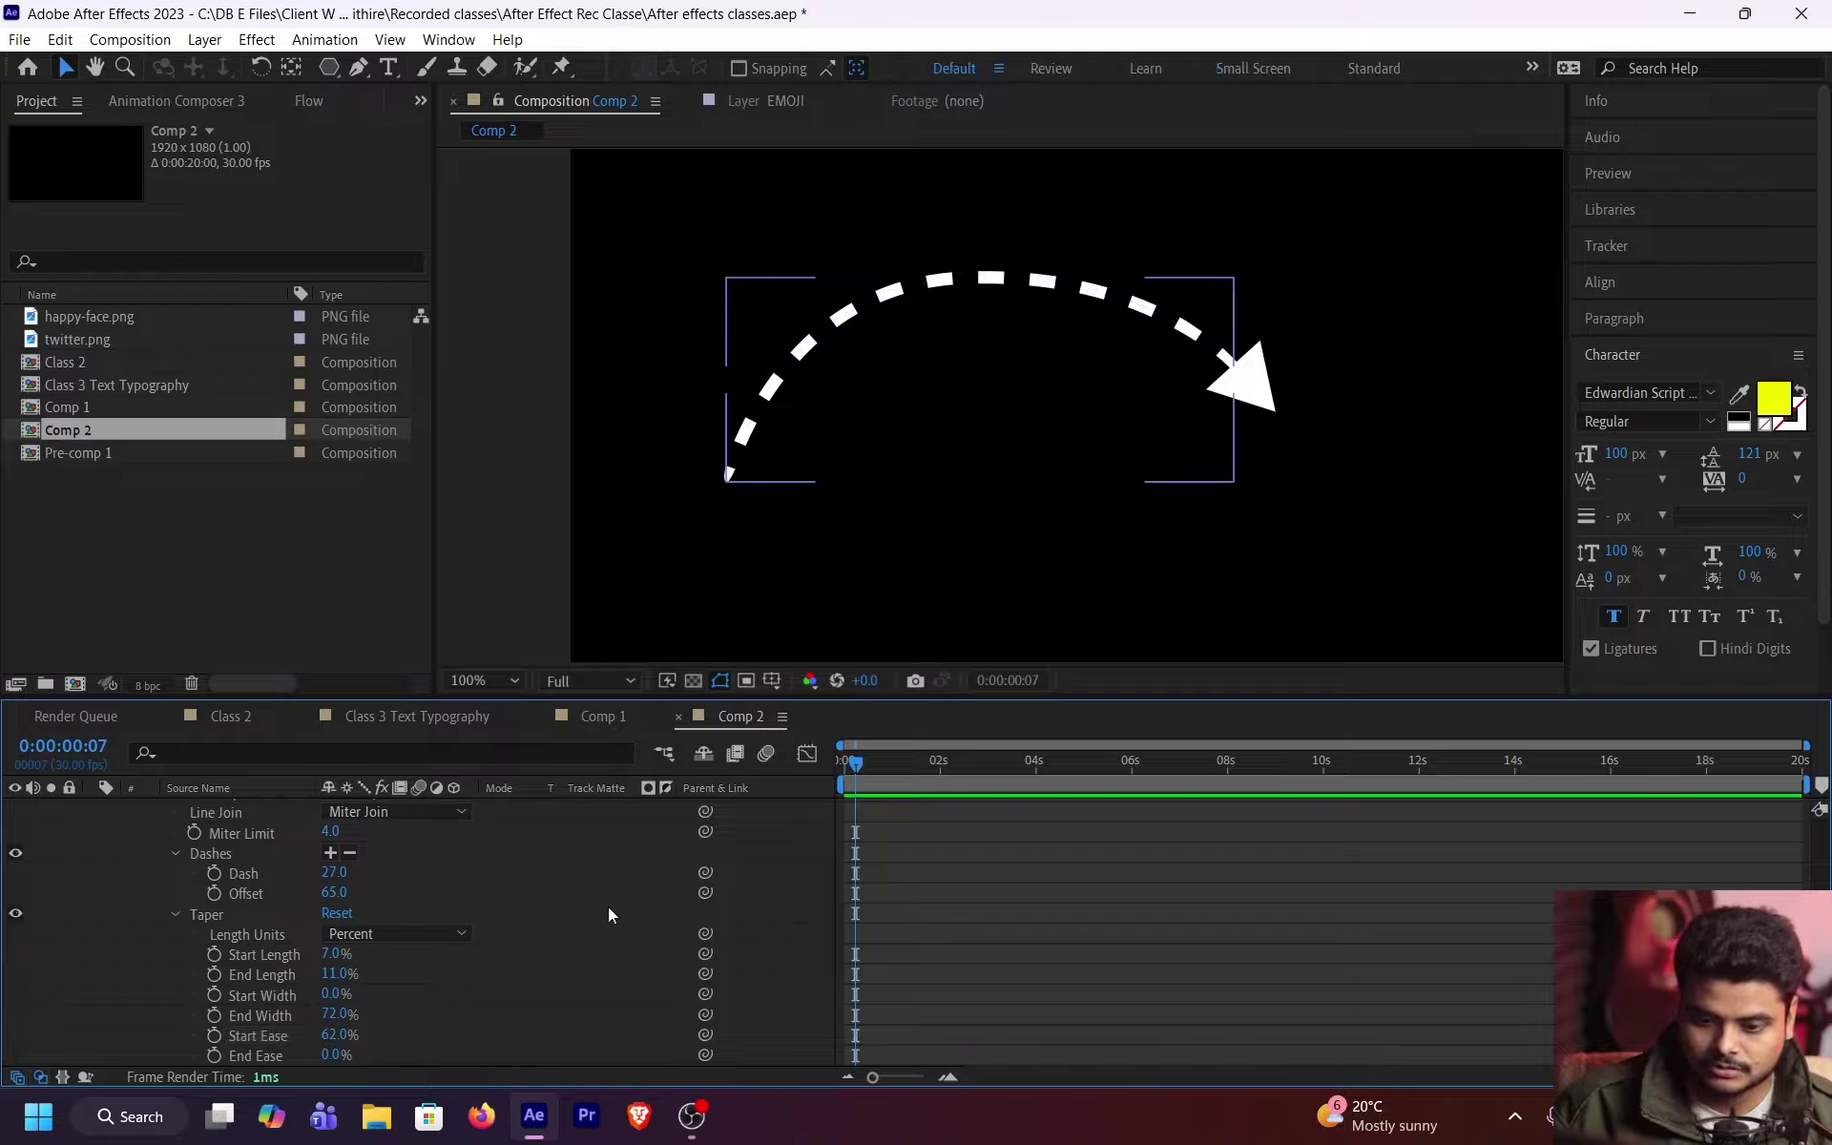
Step: Try wave settings on the curve's stroke with units in Cycles, 42 cycles and a phase of 229°
scroll(601, 916, down, 2)
click(187, 997)
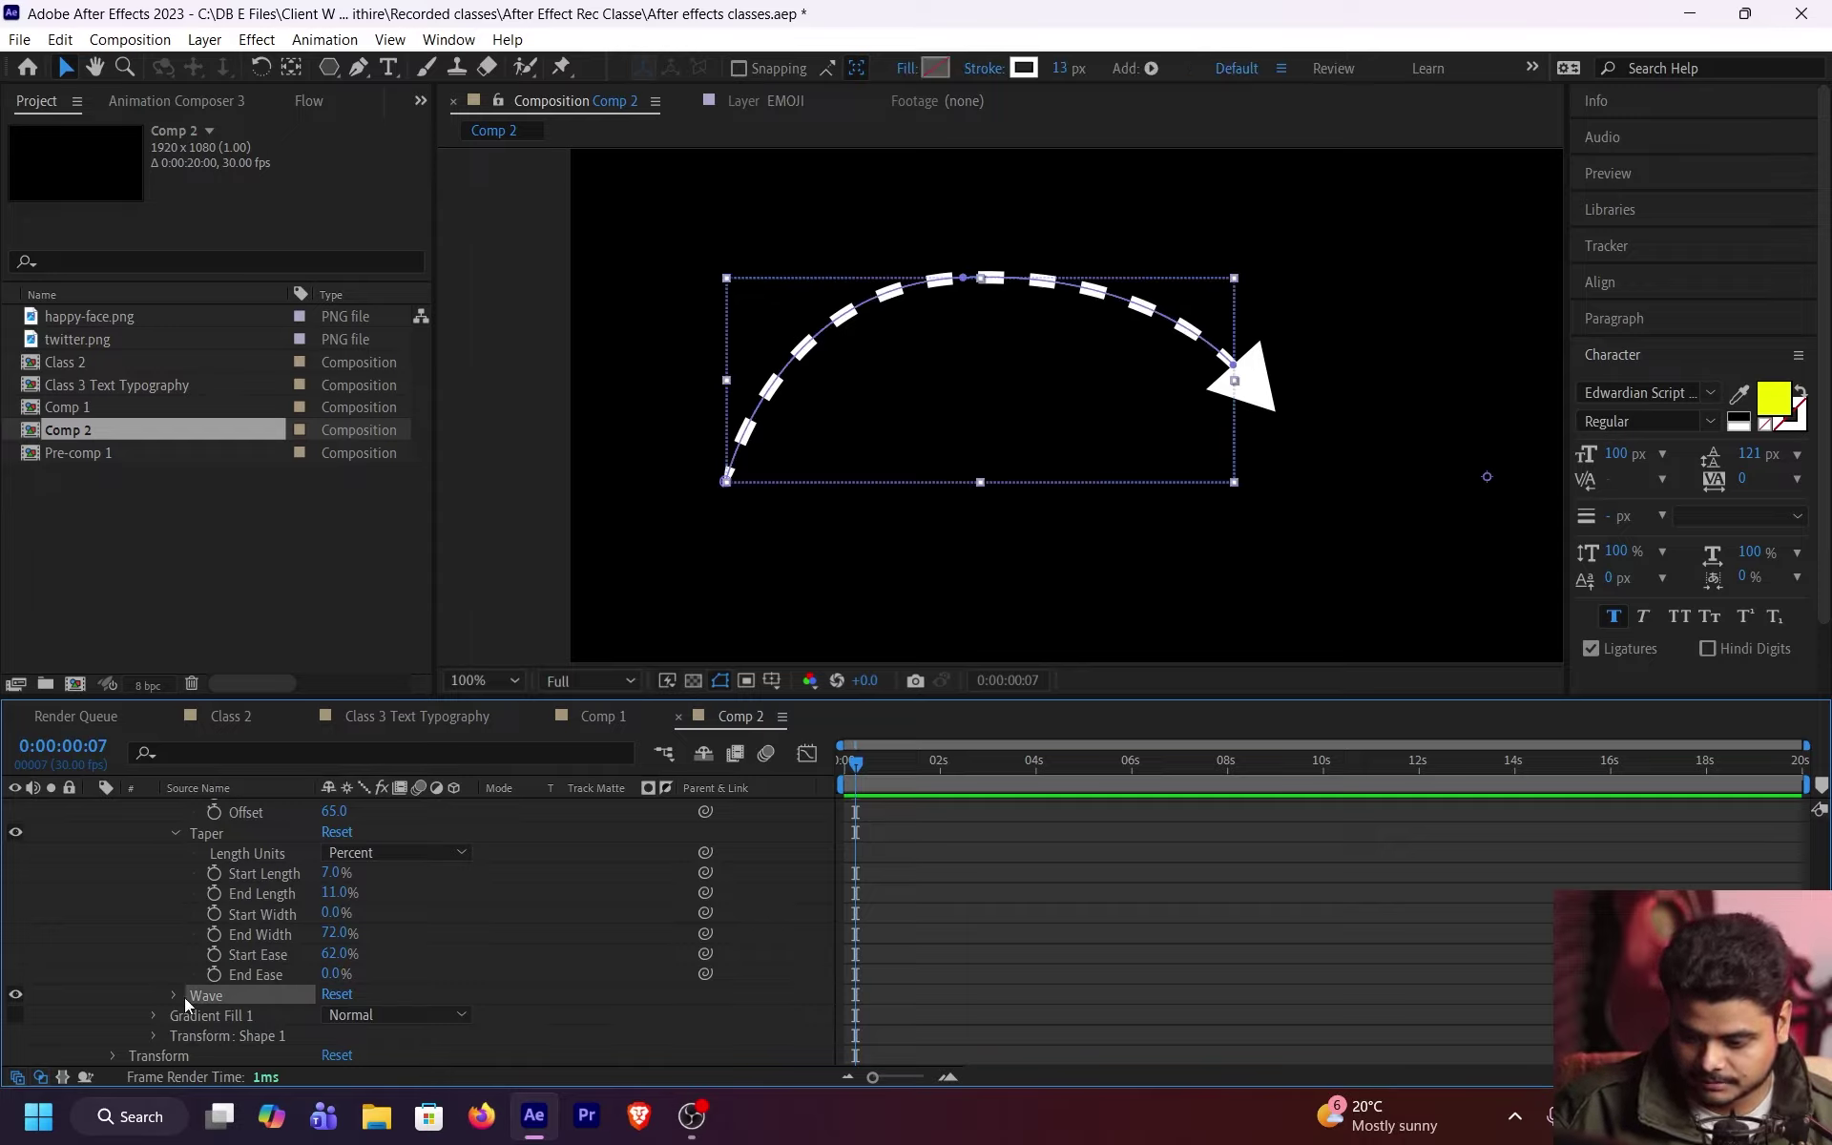
drag(336, 942, 512, 931)
drag(761, 930, 315, 948)
click(372, 954)
click(377, 997)
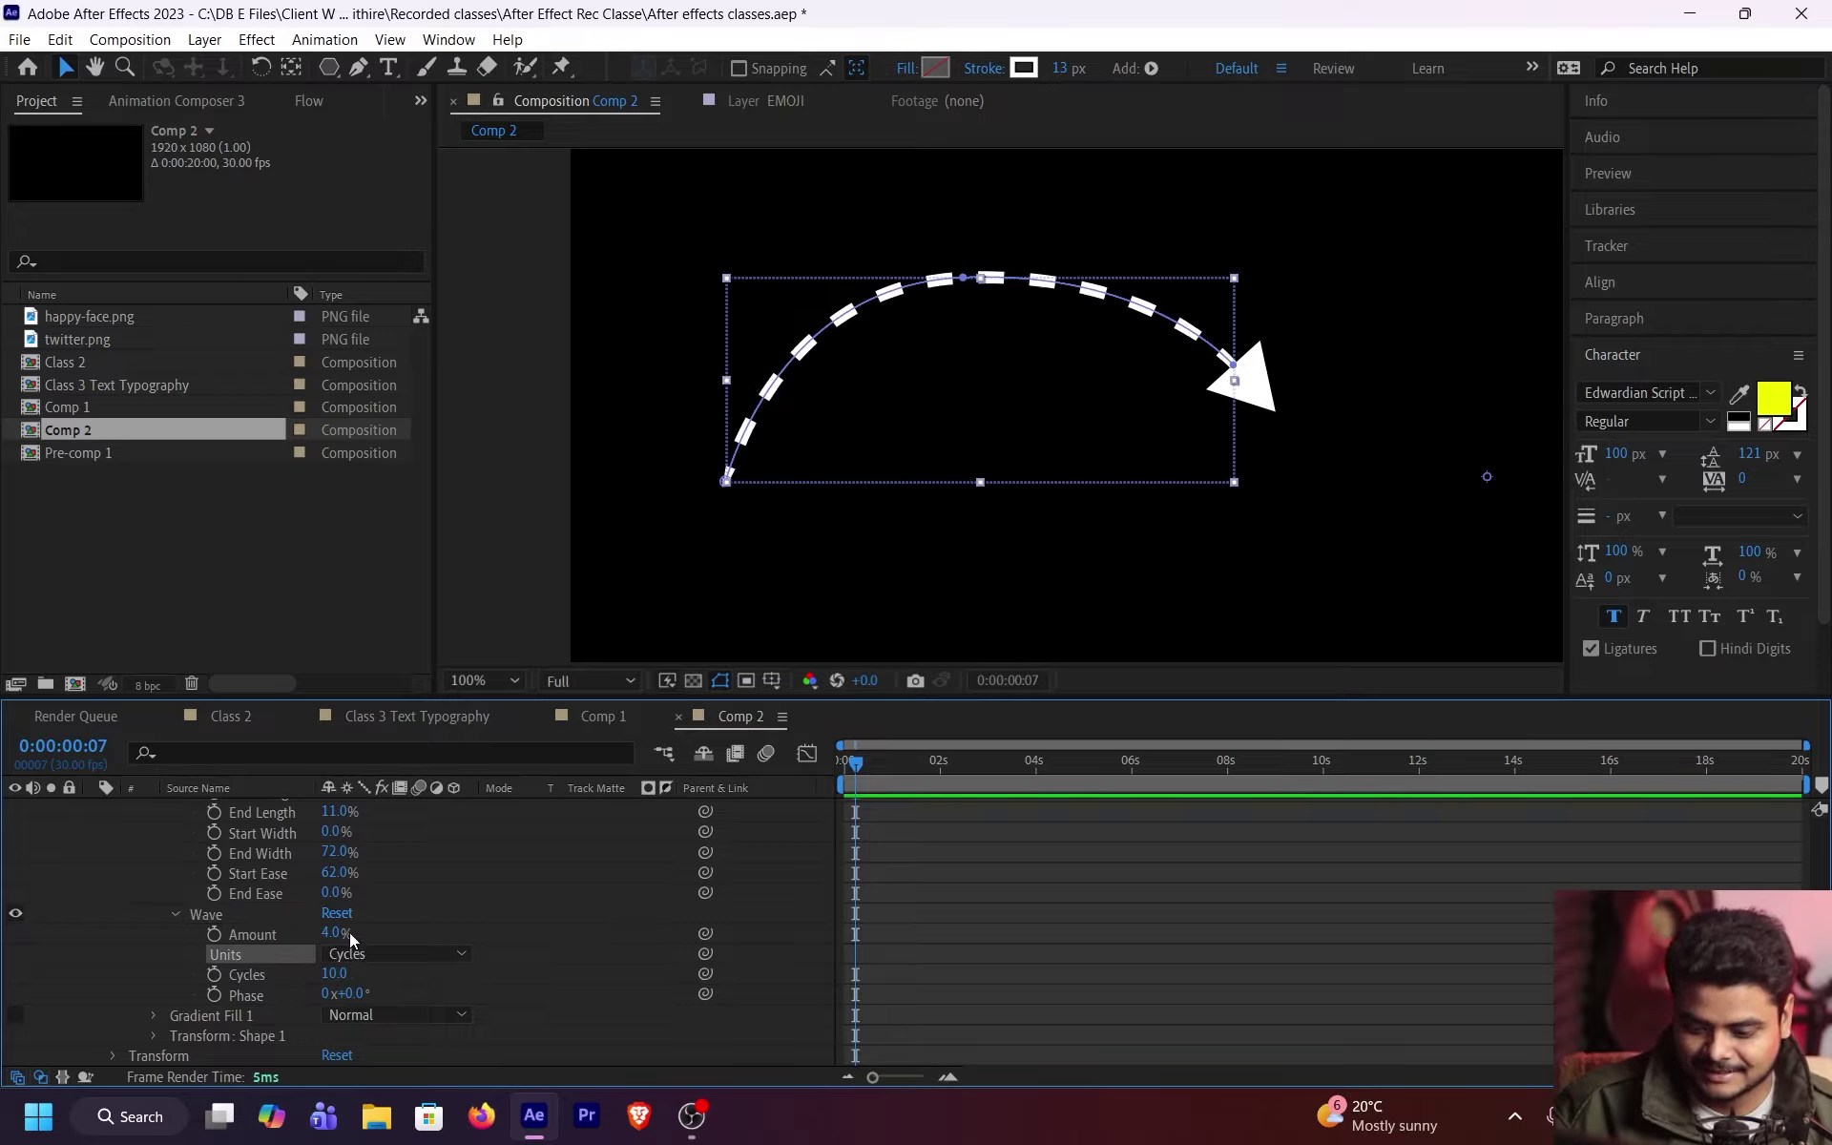
mouse_move(357, 970)
mouse_down()
mouse_move(689, 914)
mouse_move(412, 938)
mouse_up()
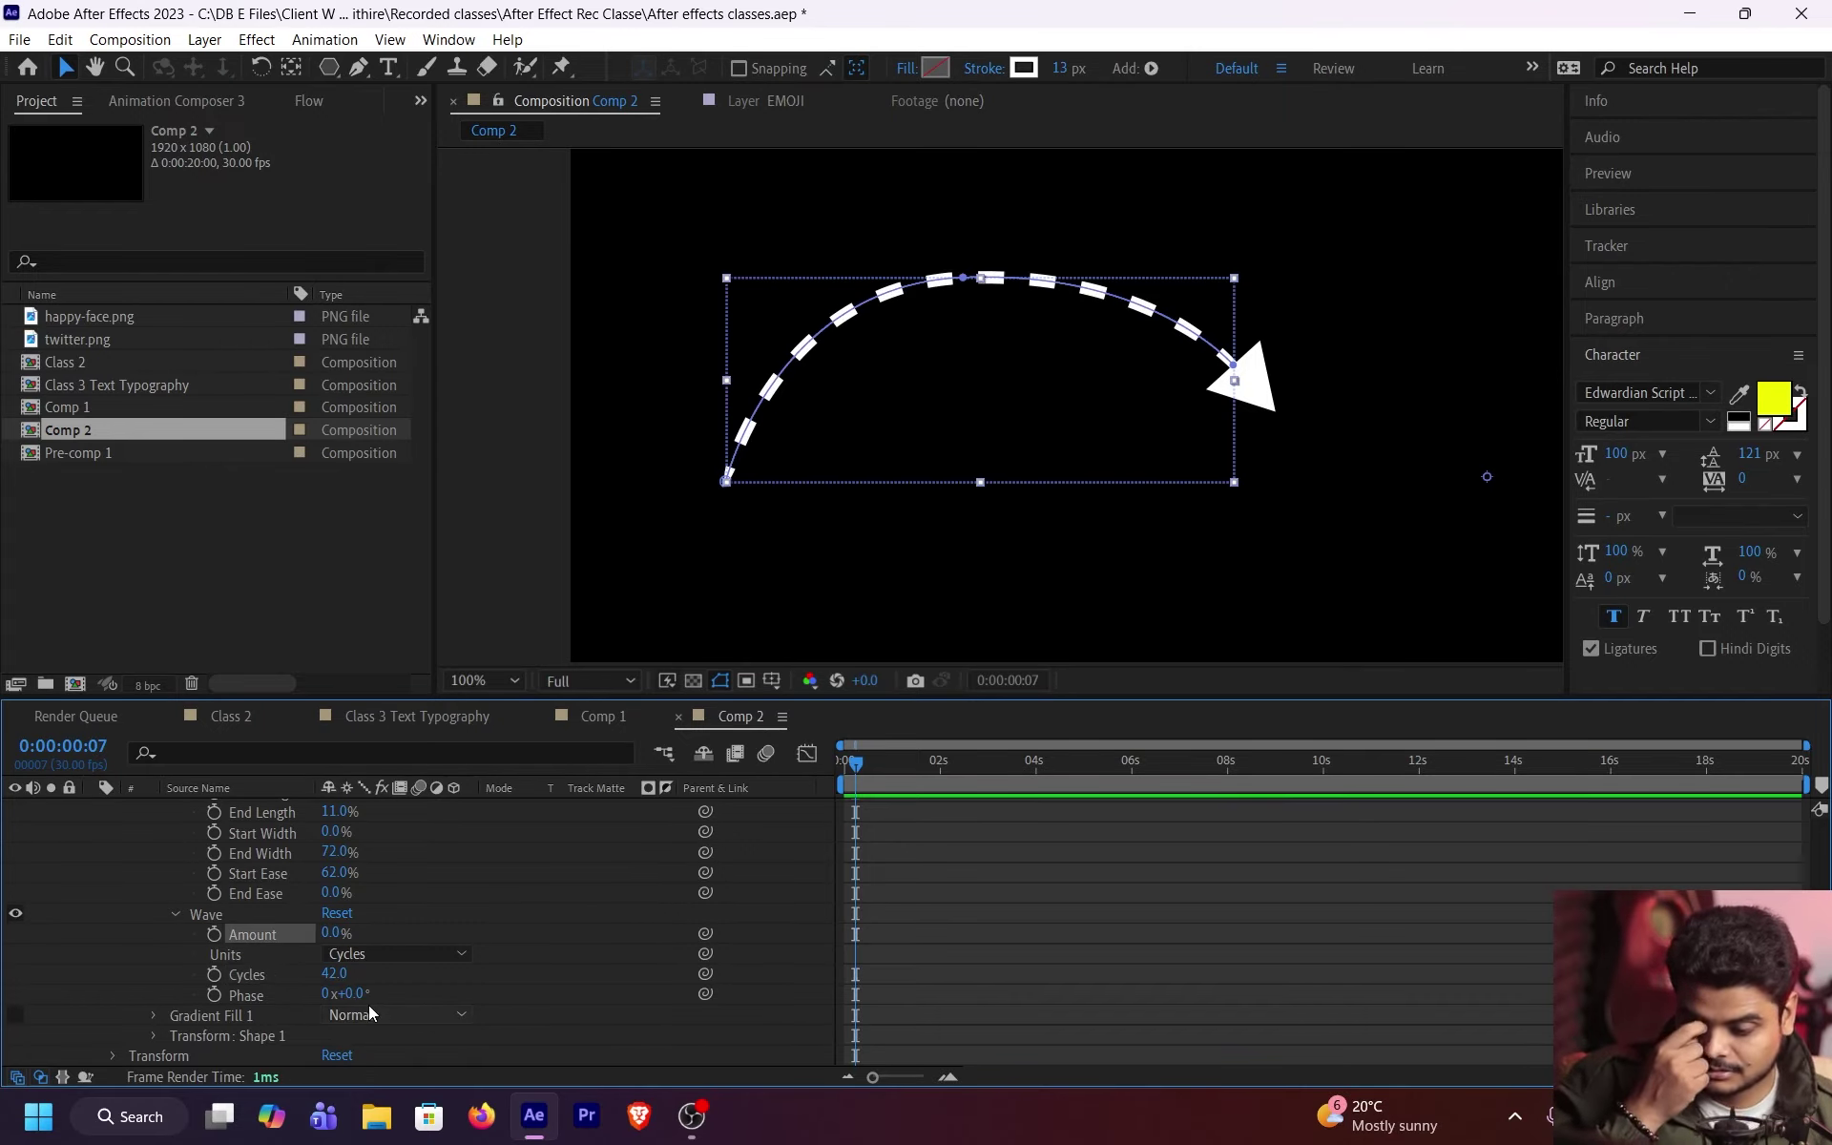
drag(342, 993, 584, 957)
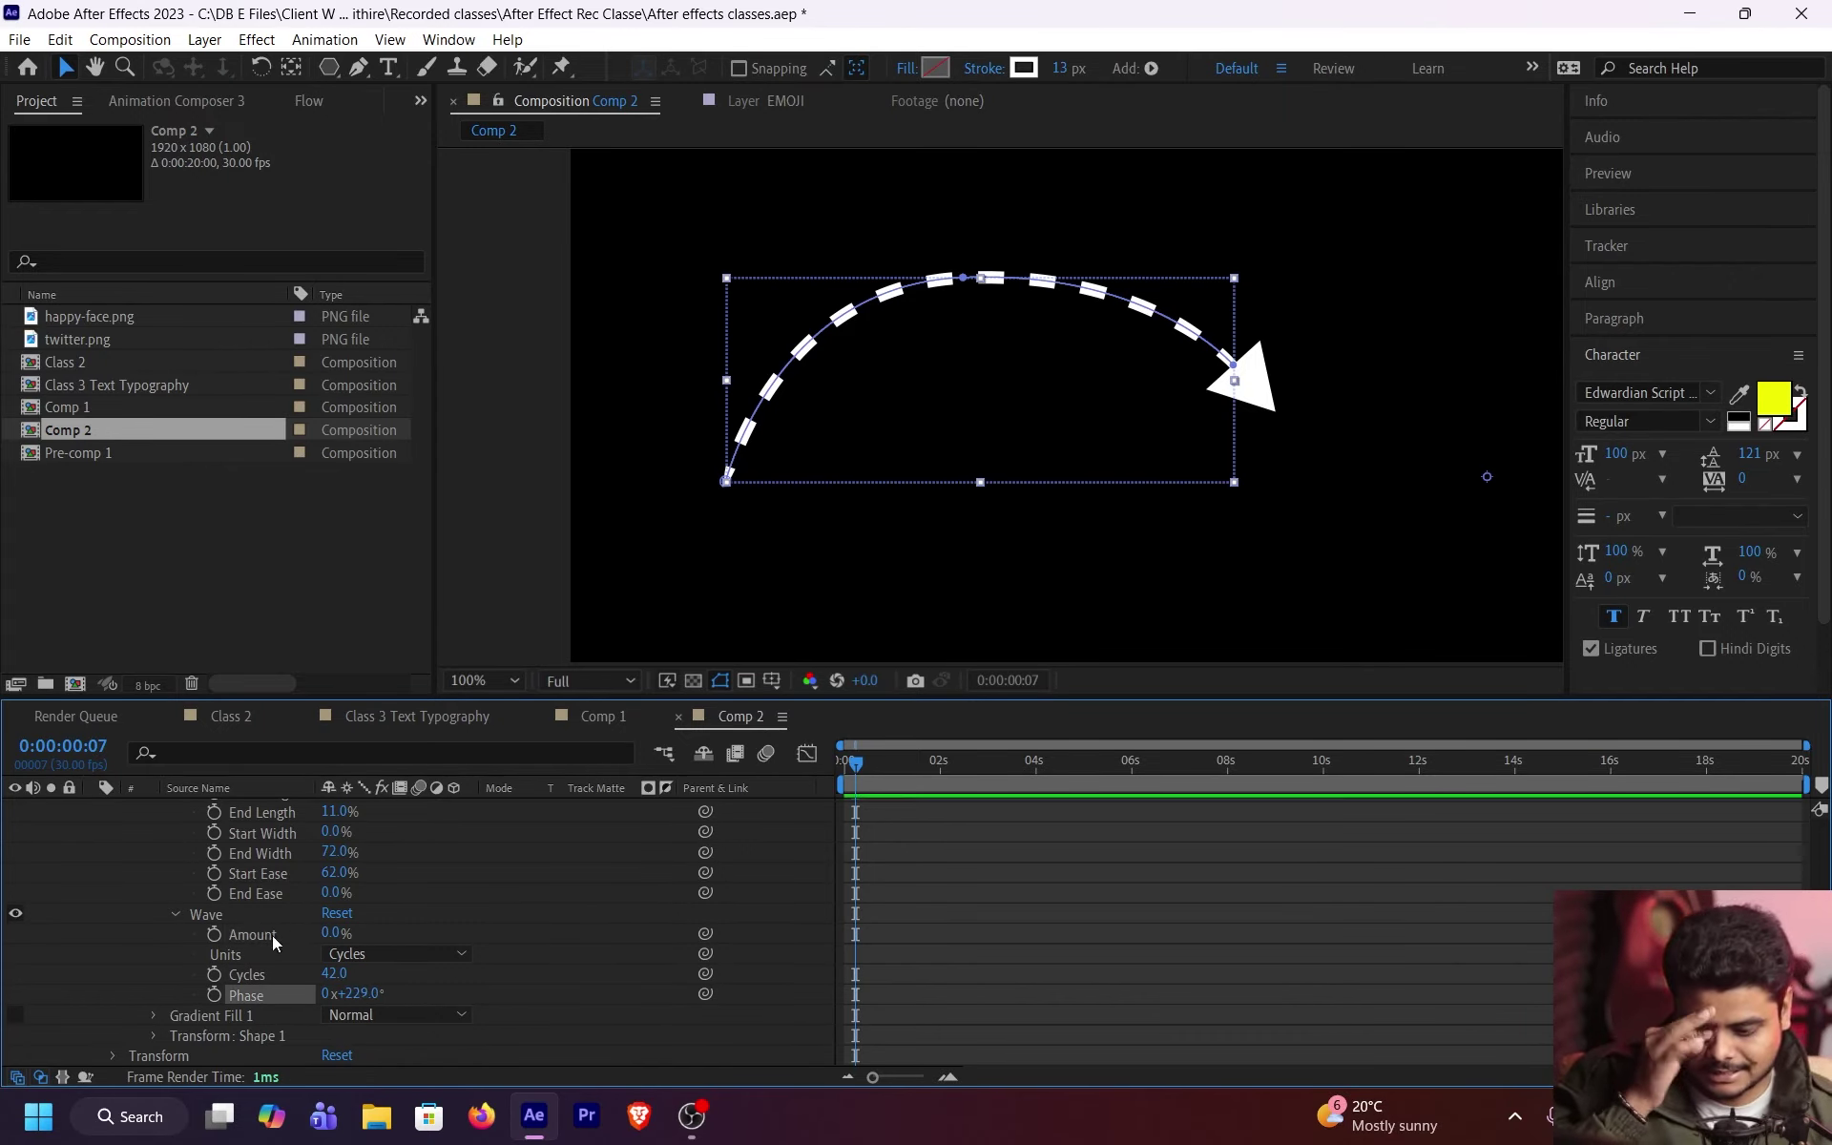
Step: Reset the stroke wave's amount, units, wavelength and phase, and collapse Shape Layer 1's contents
click(331, 940)
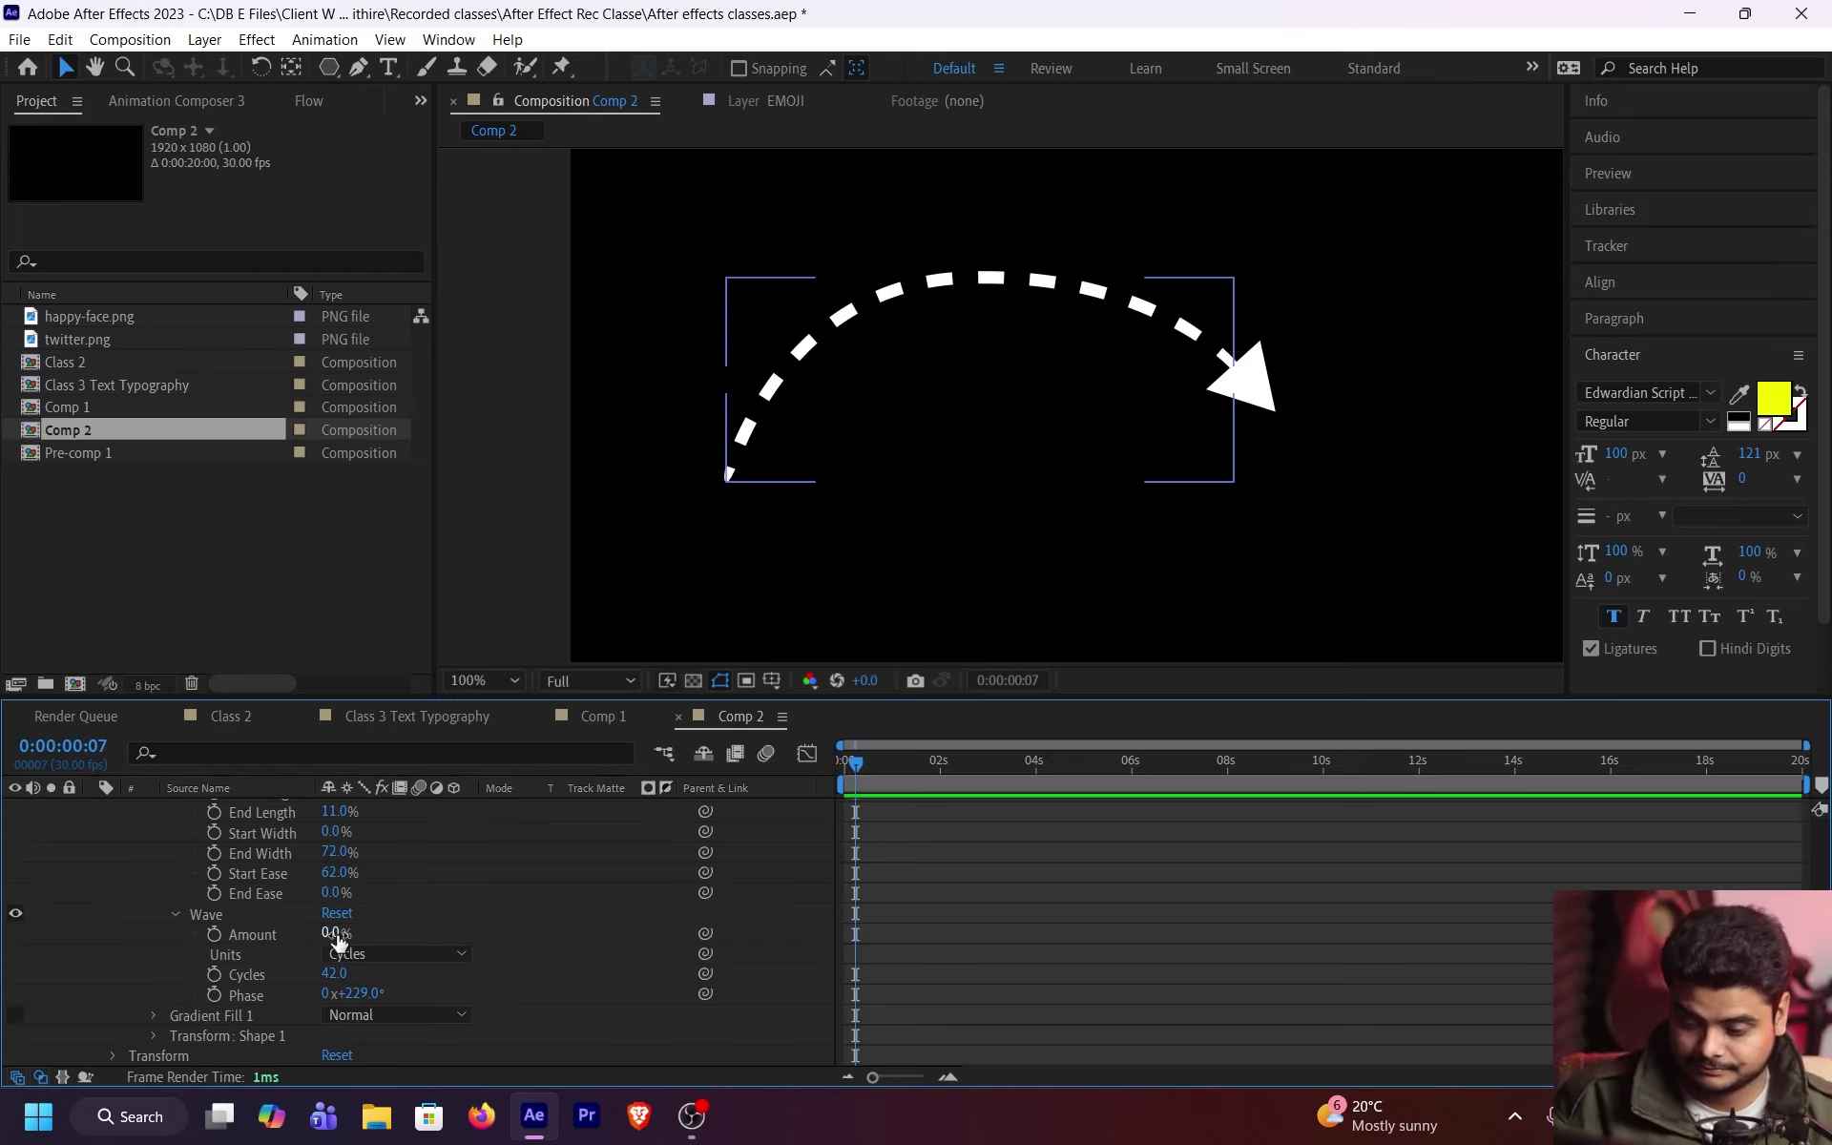
click(301, 939)
right_click(303, 931)
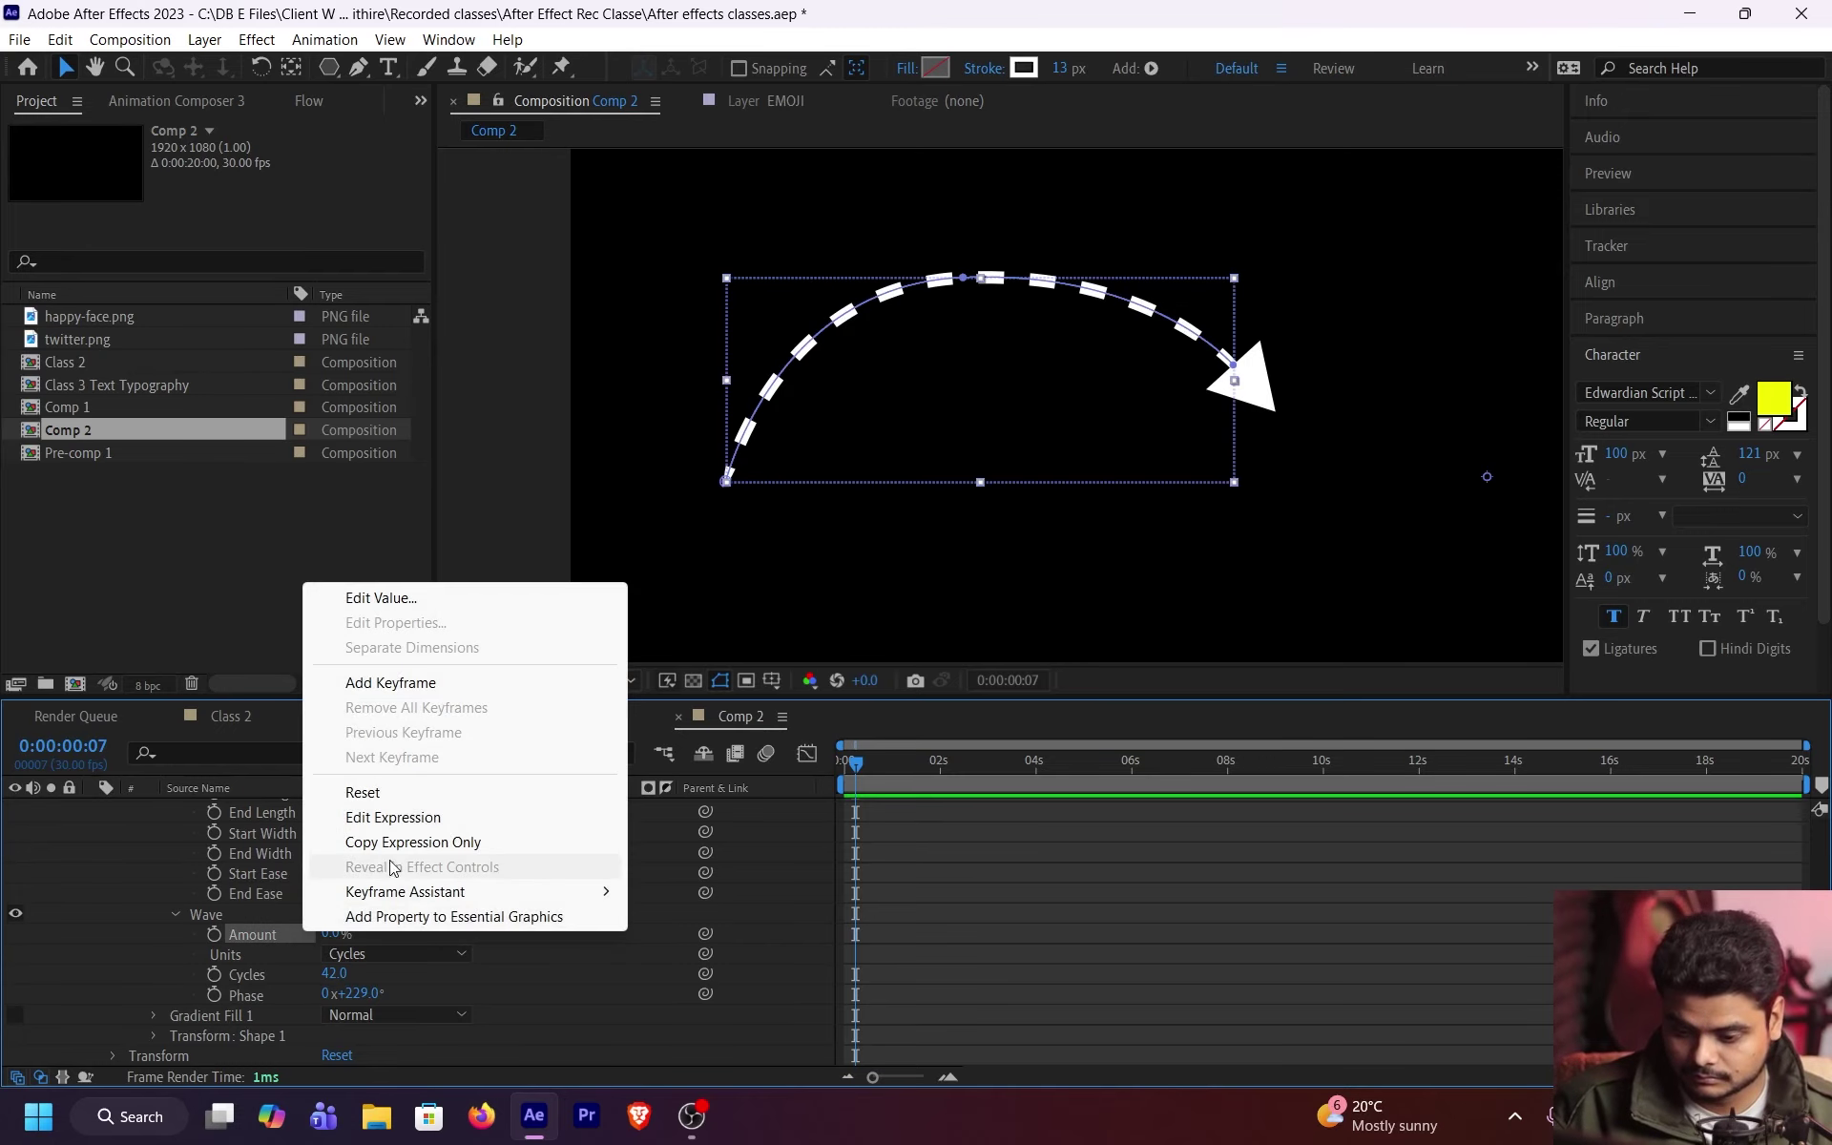
click(450, 797)
right_click(260, 951)
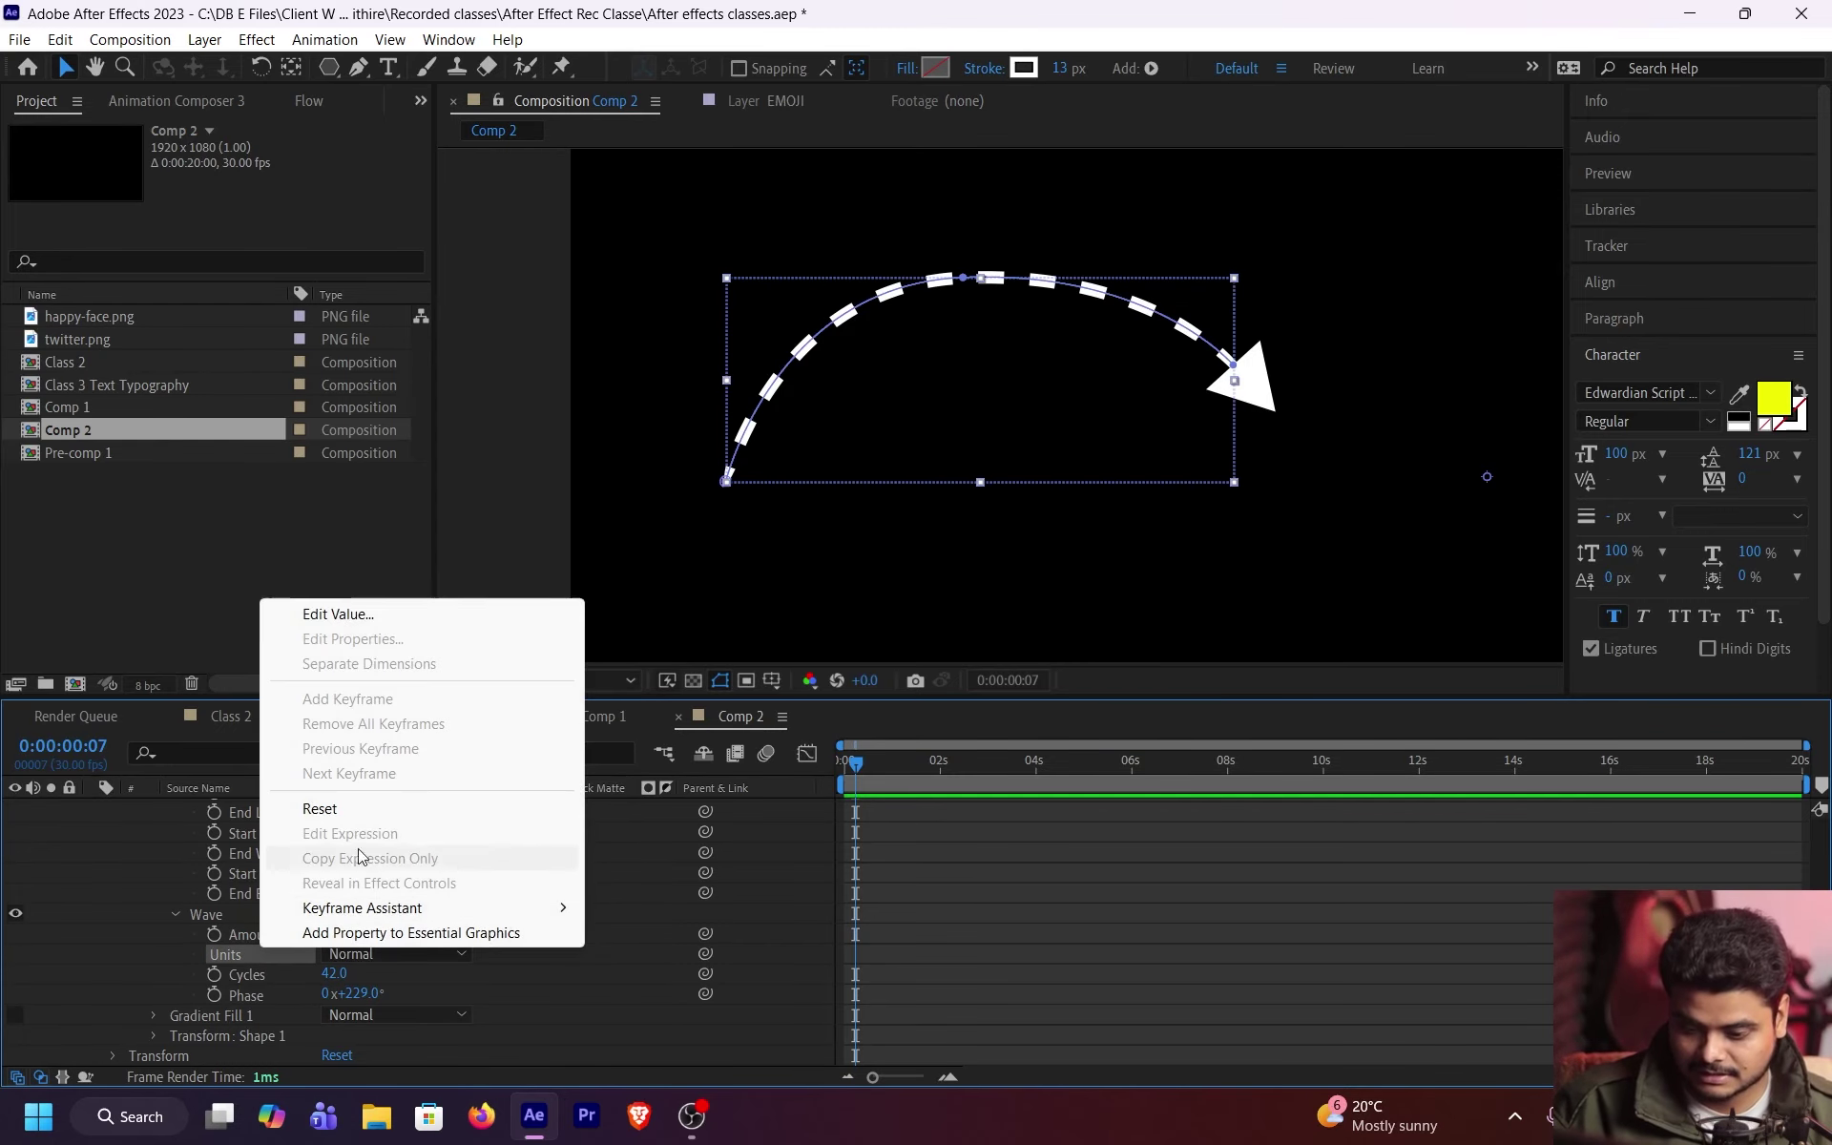
click(369, 810)
right_click(273, 974)
click(369, 838)
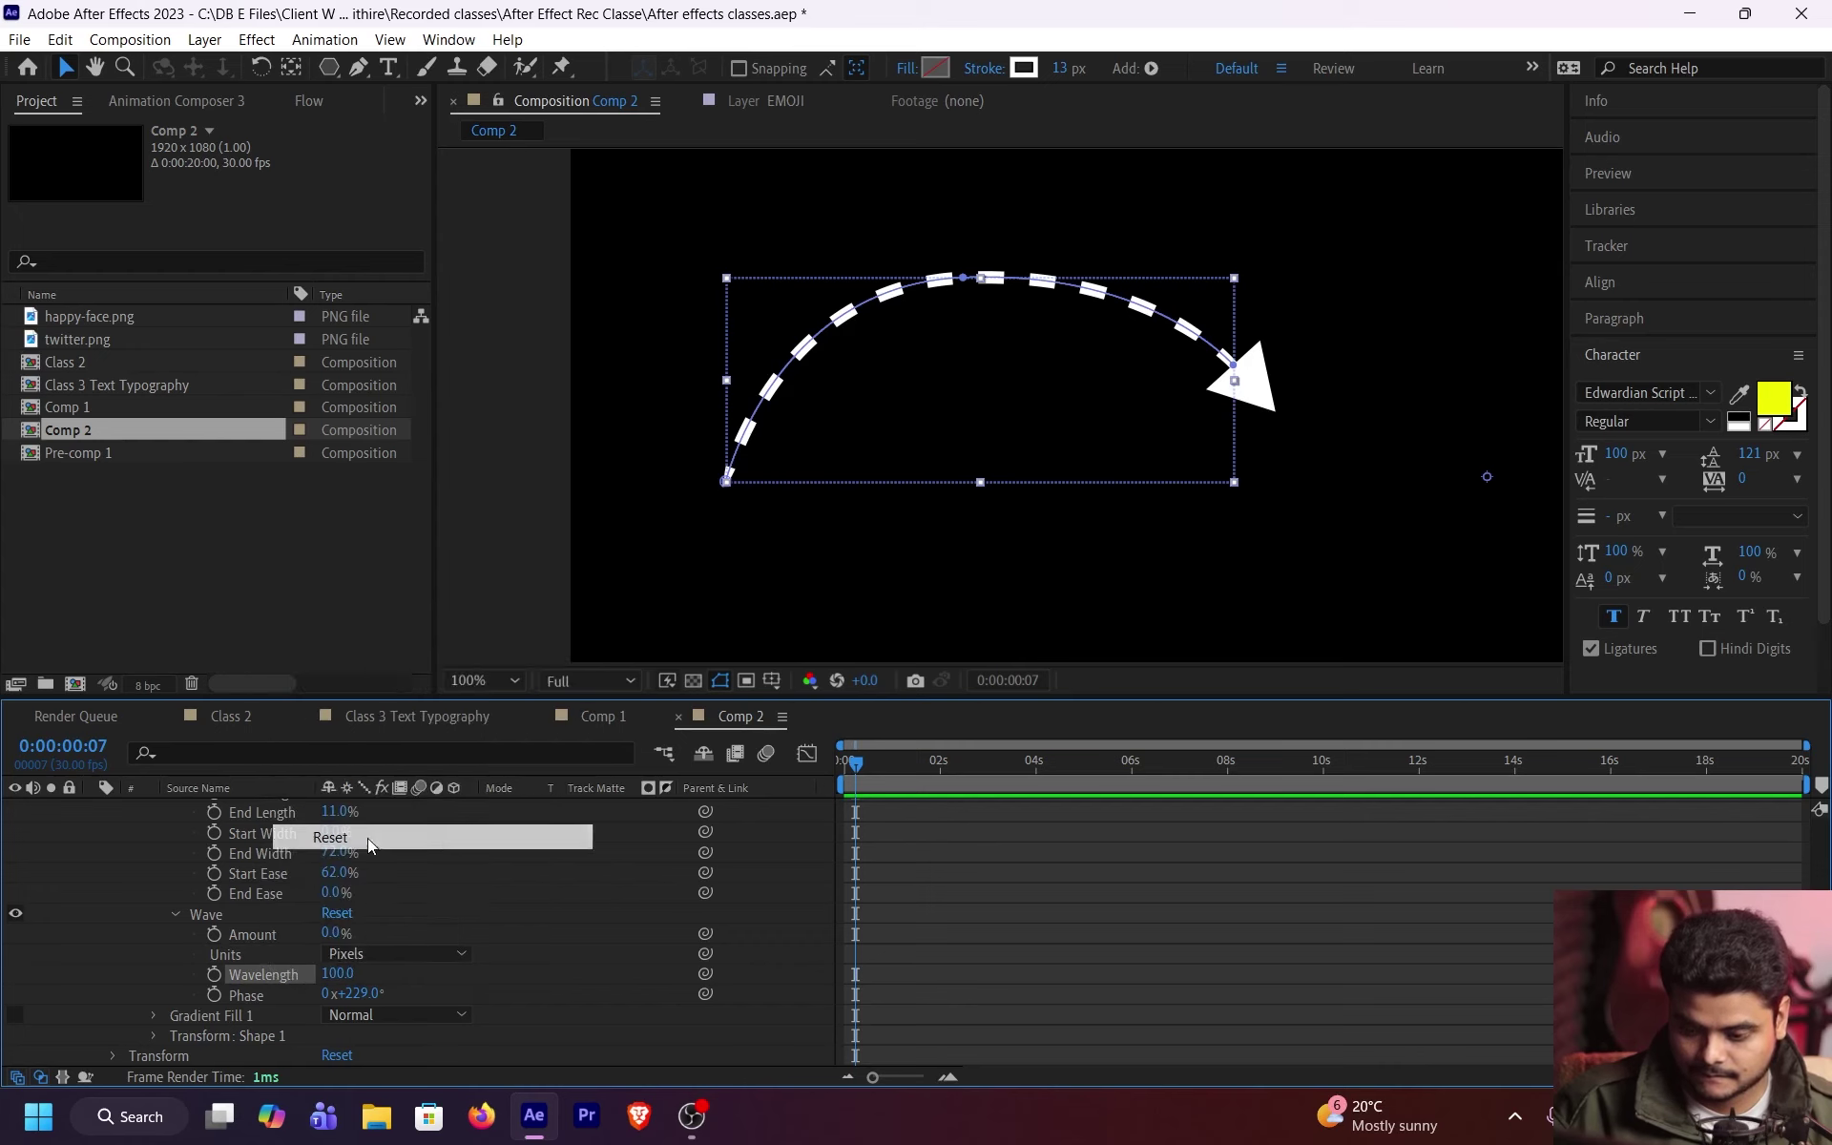
right_click(273, 983)
right_click(267, 997)
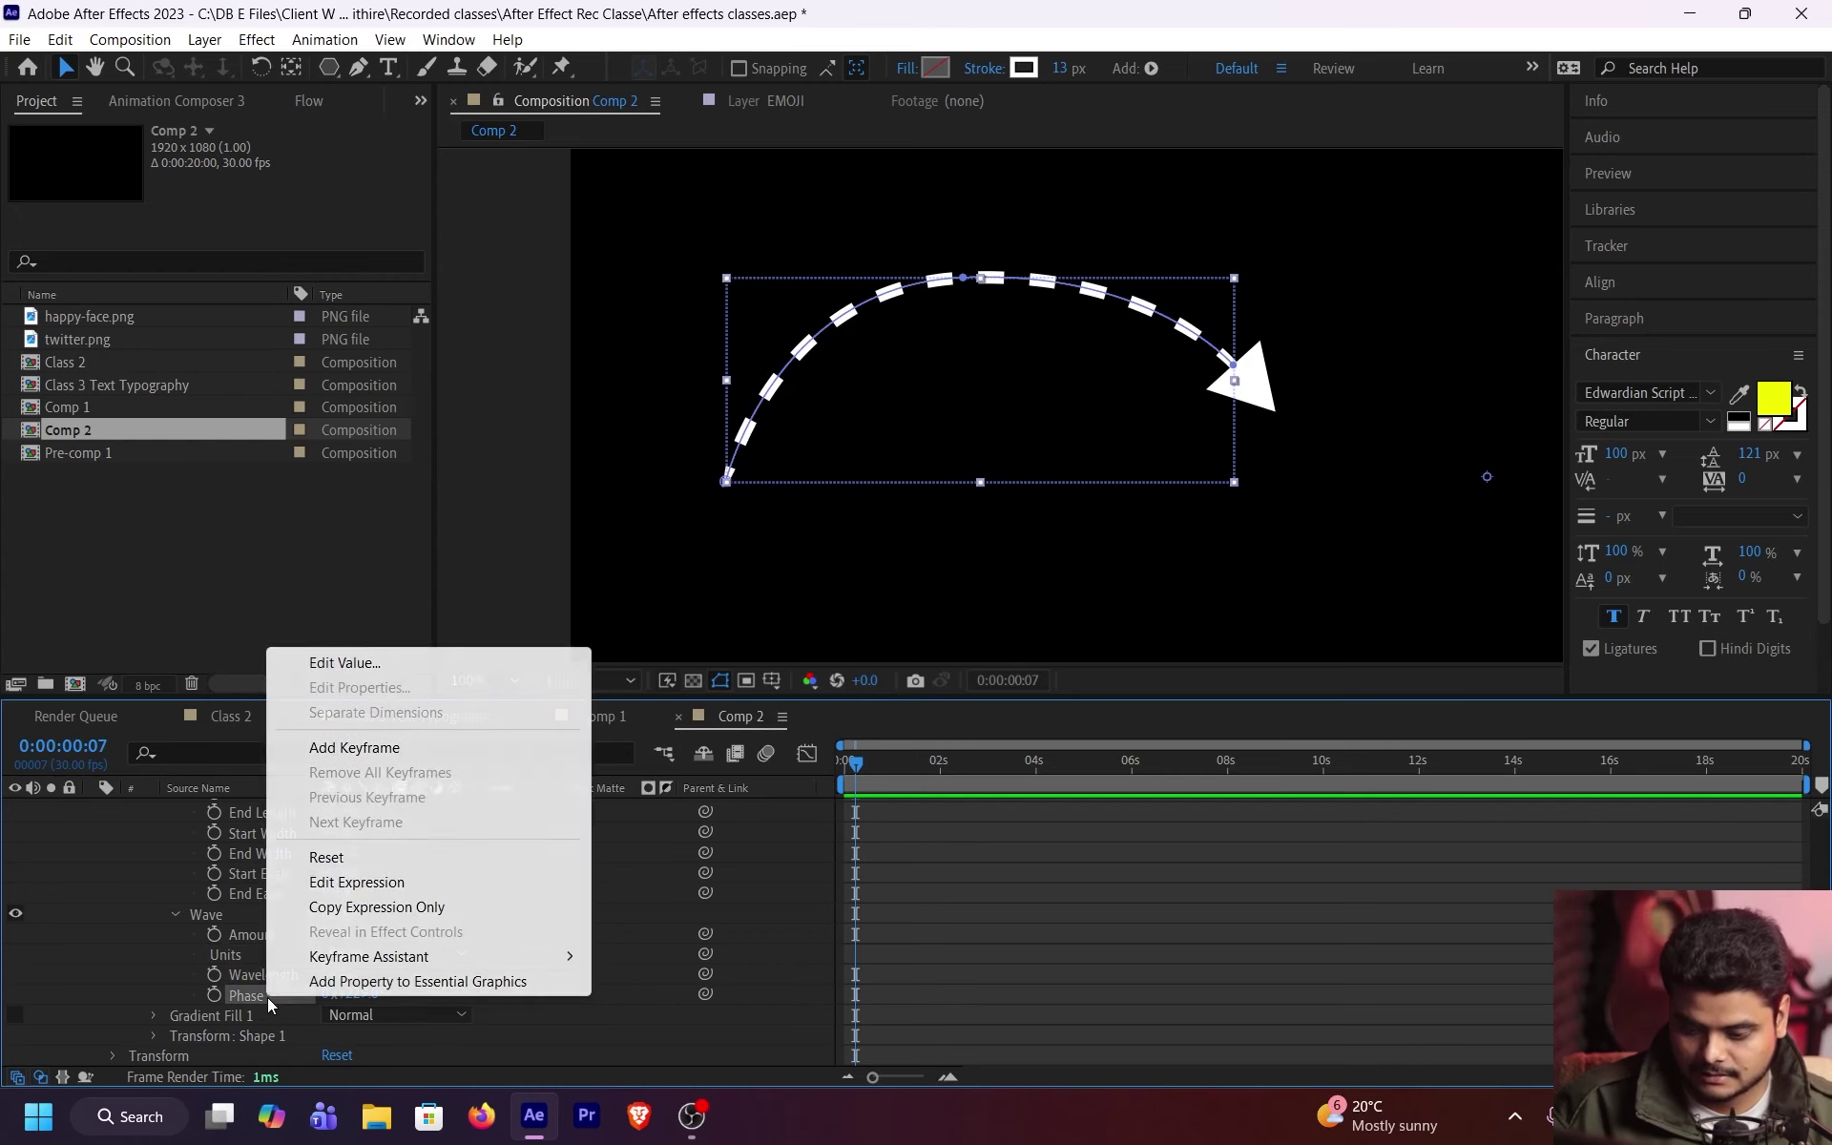
click(363, 857)
scroll(461, 906, up, 10)
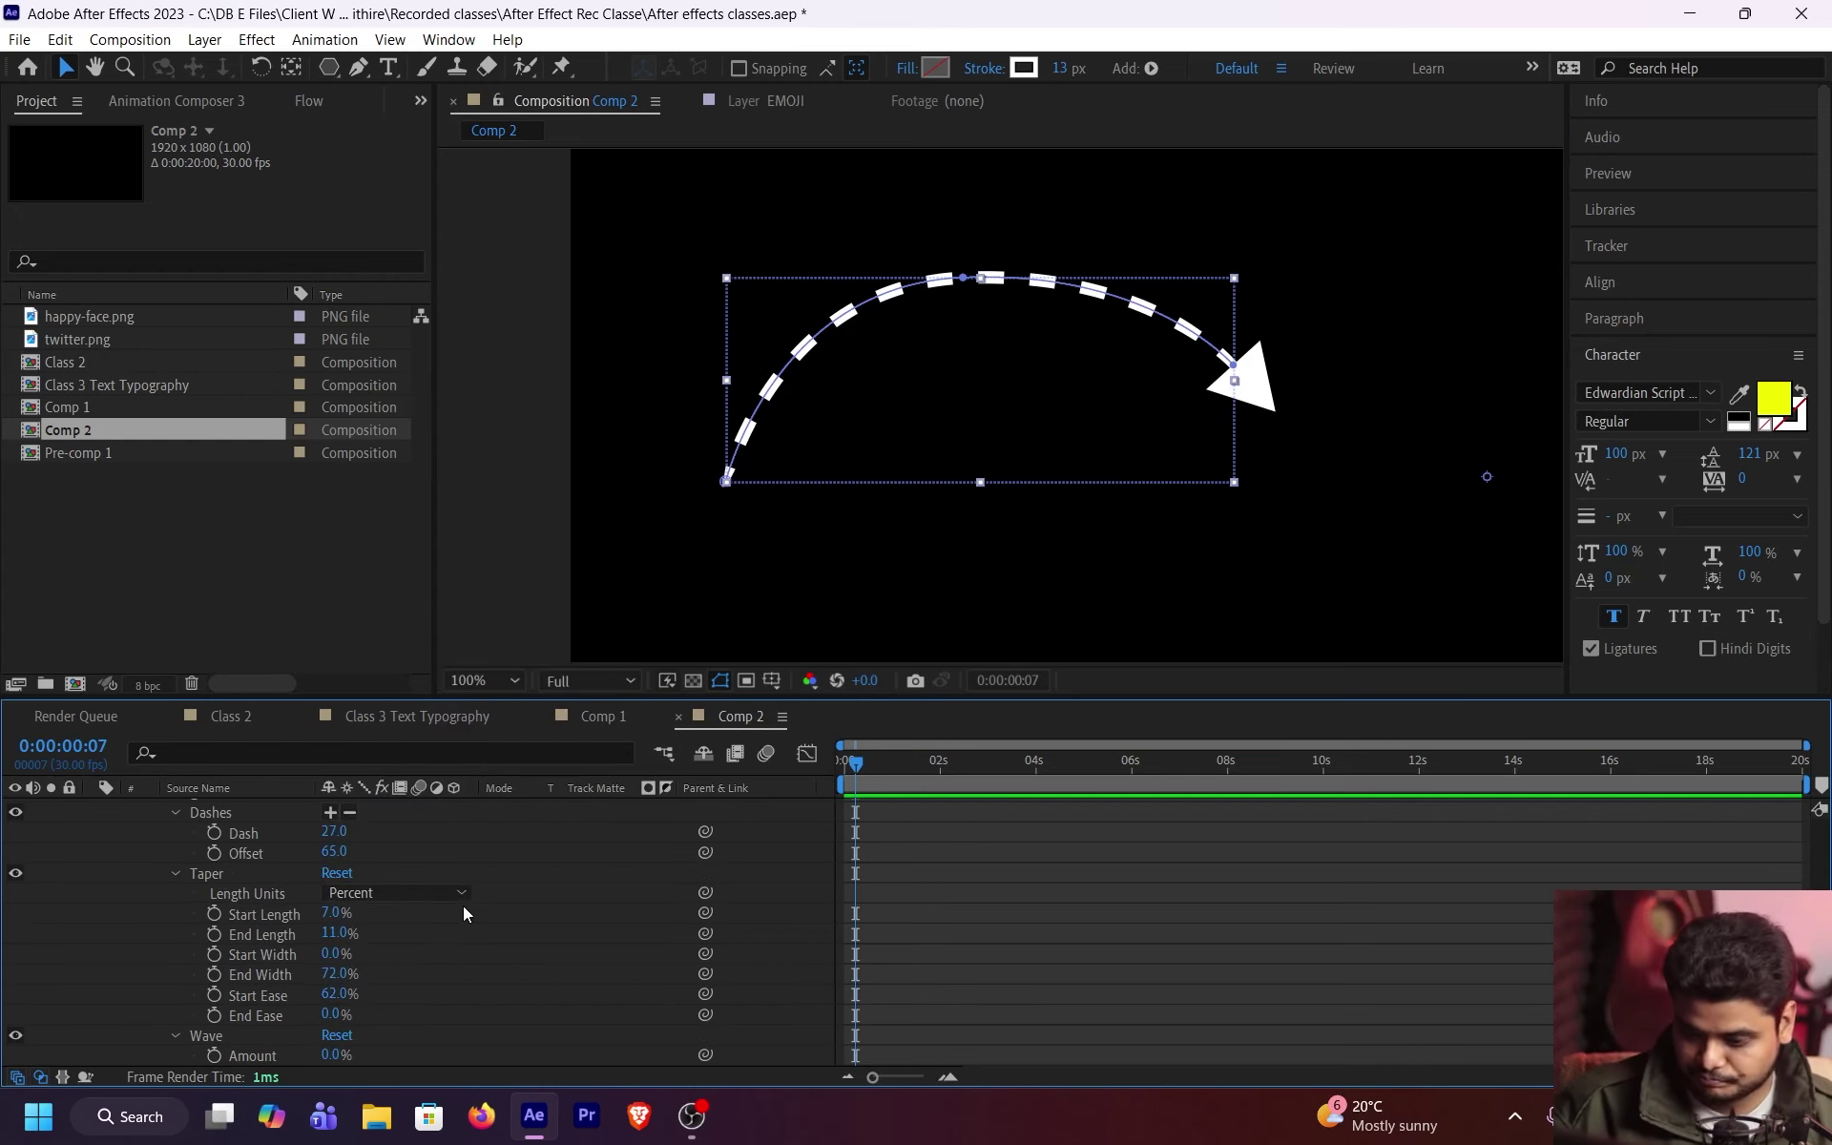
click(114, 869)
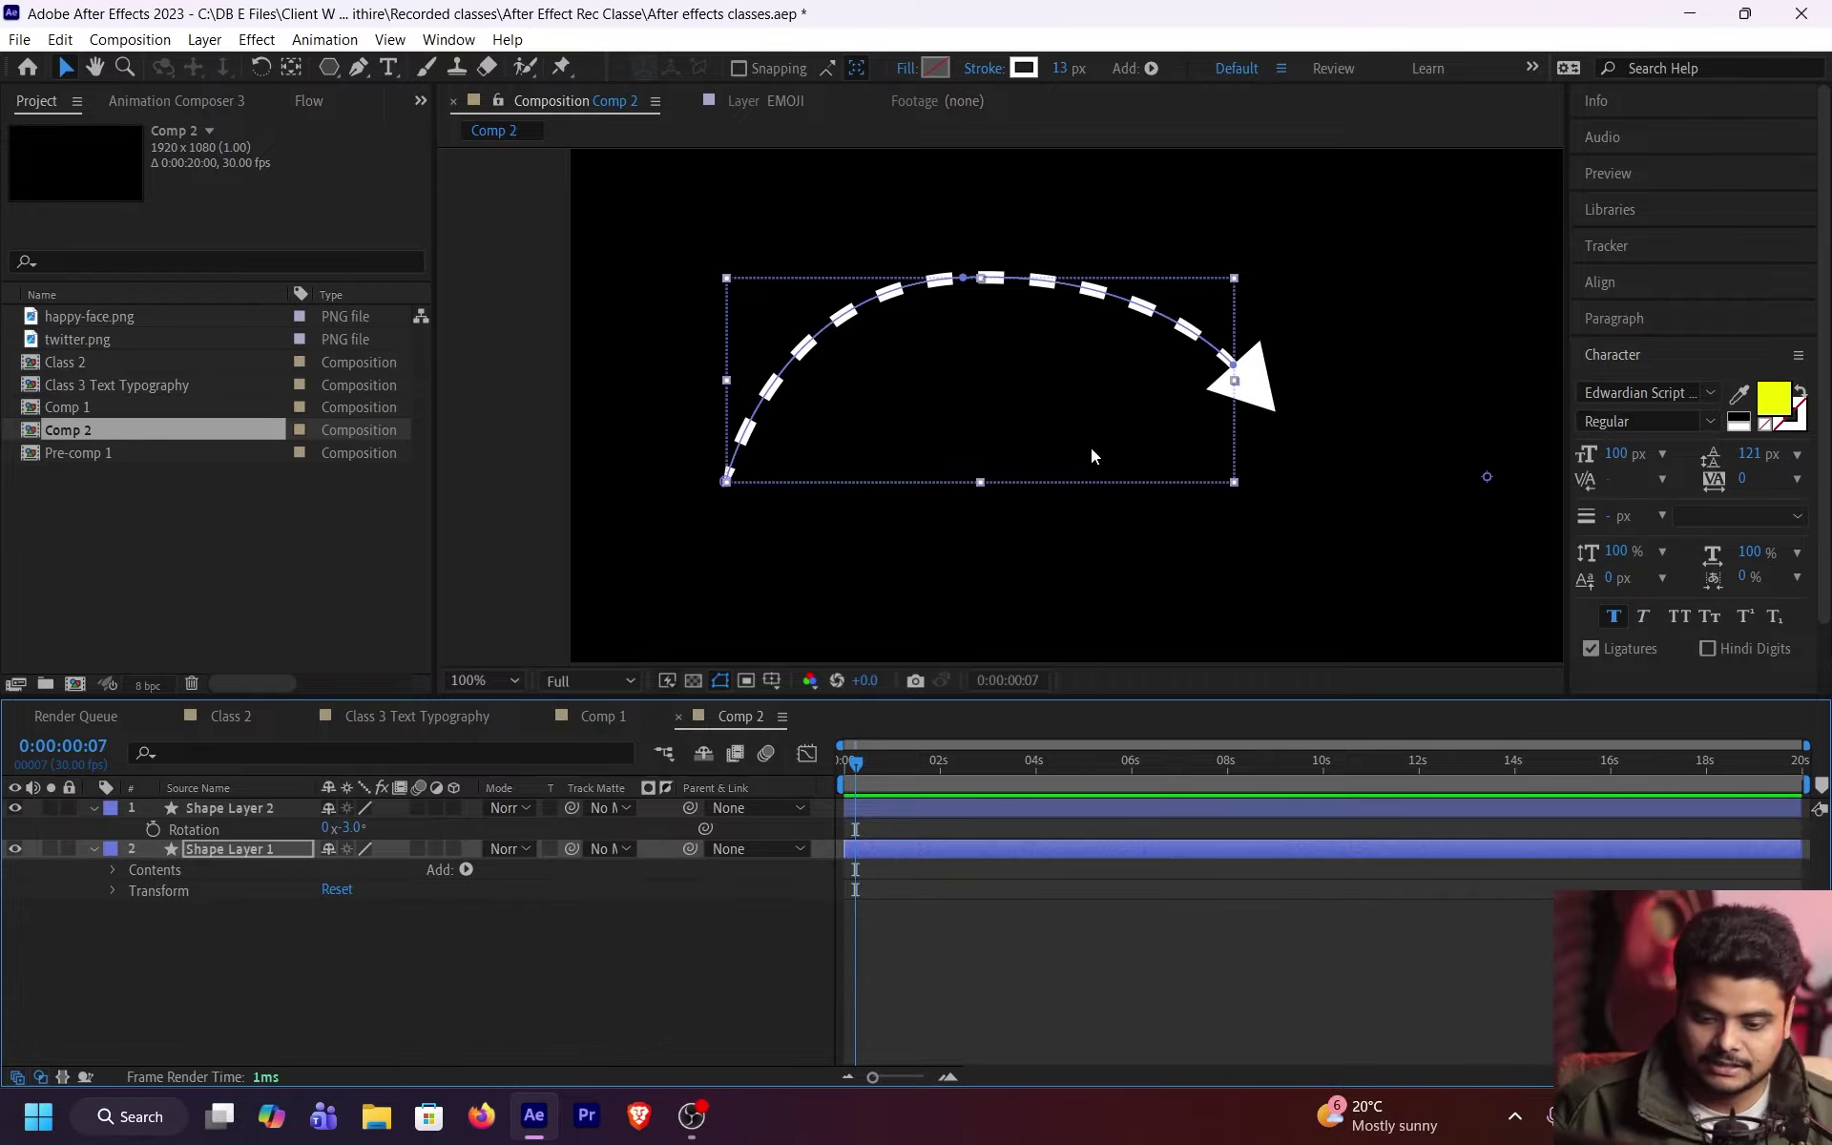
Step: Add Trim Paths to Shape Layer 1's contents and expand its properties
click(118, 873)
click(250, 869)
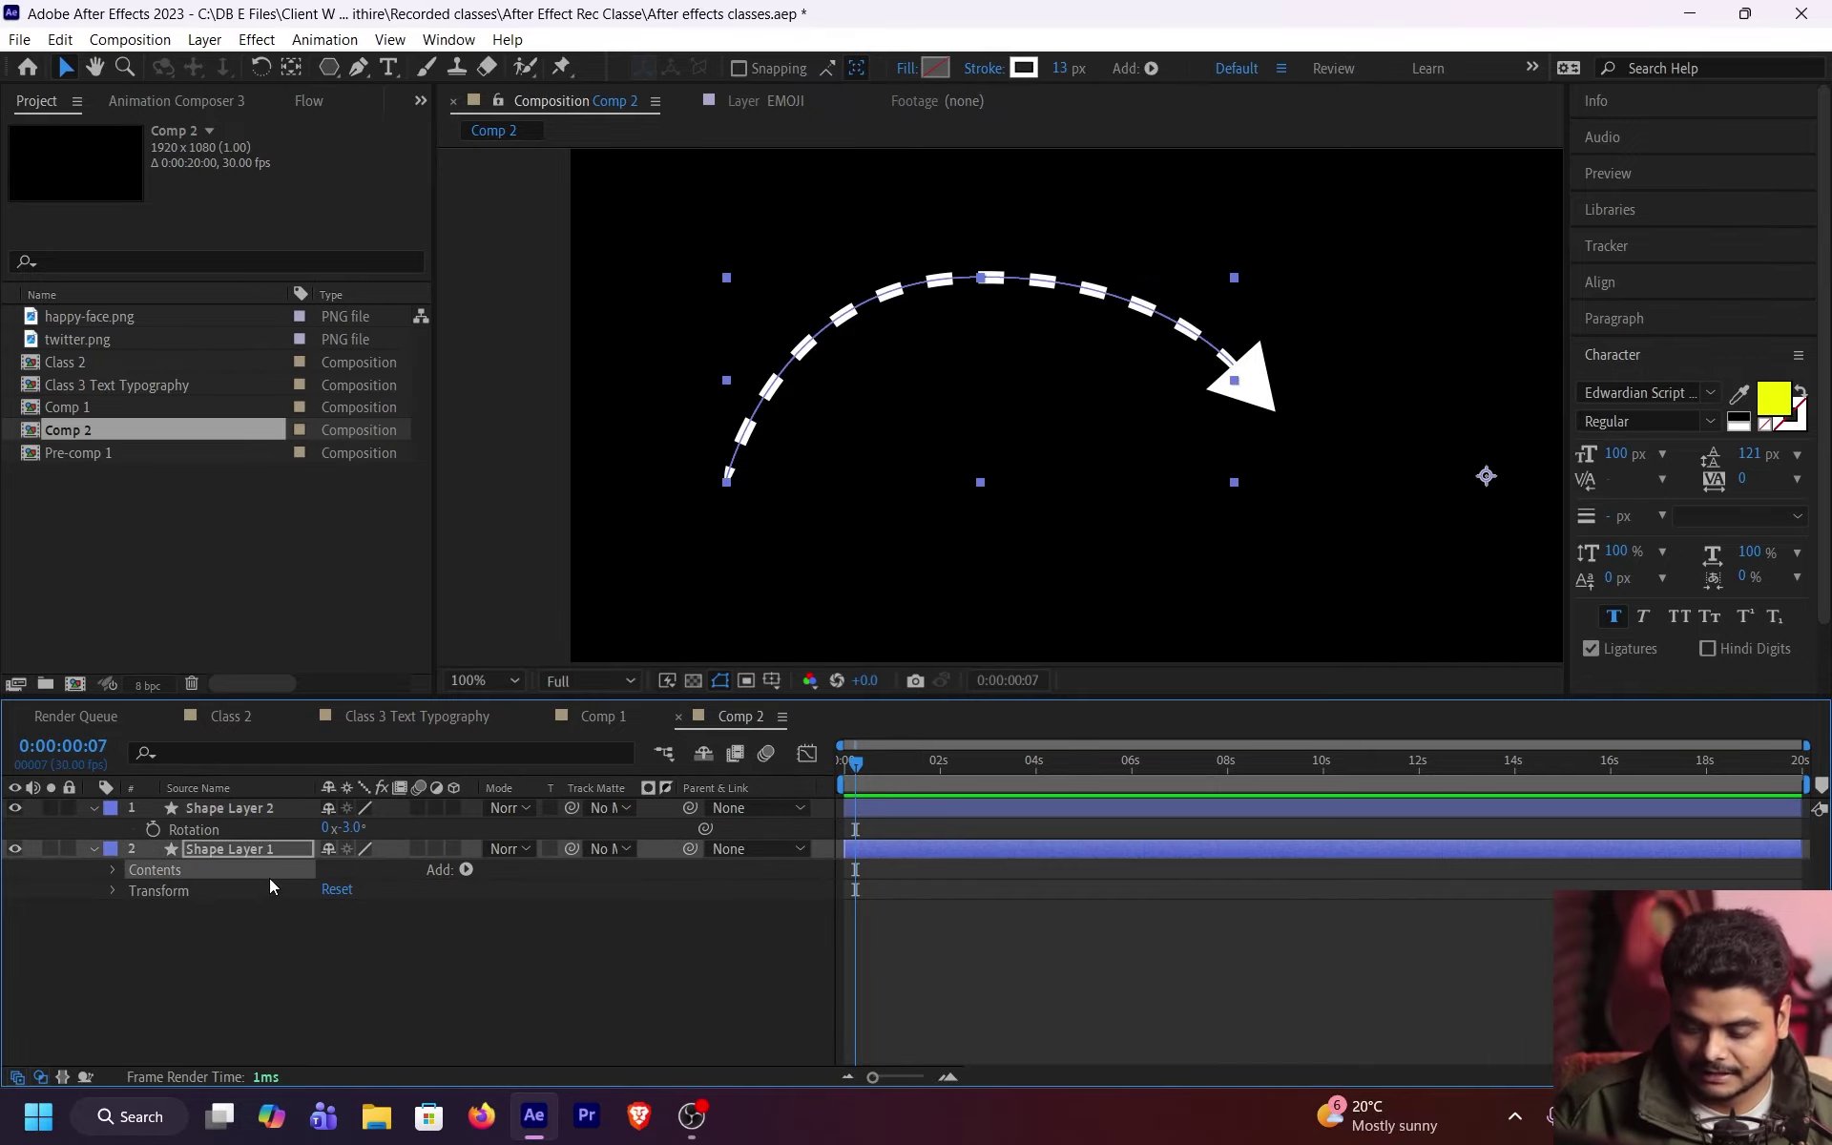
click(464, 869)
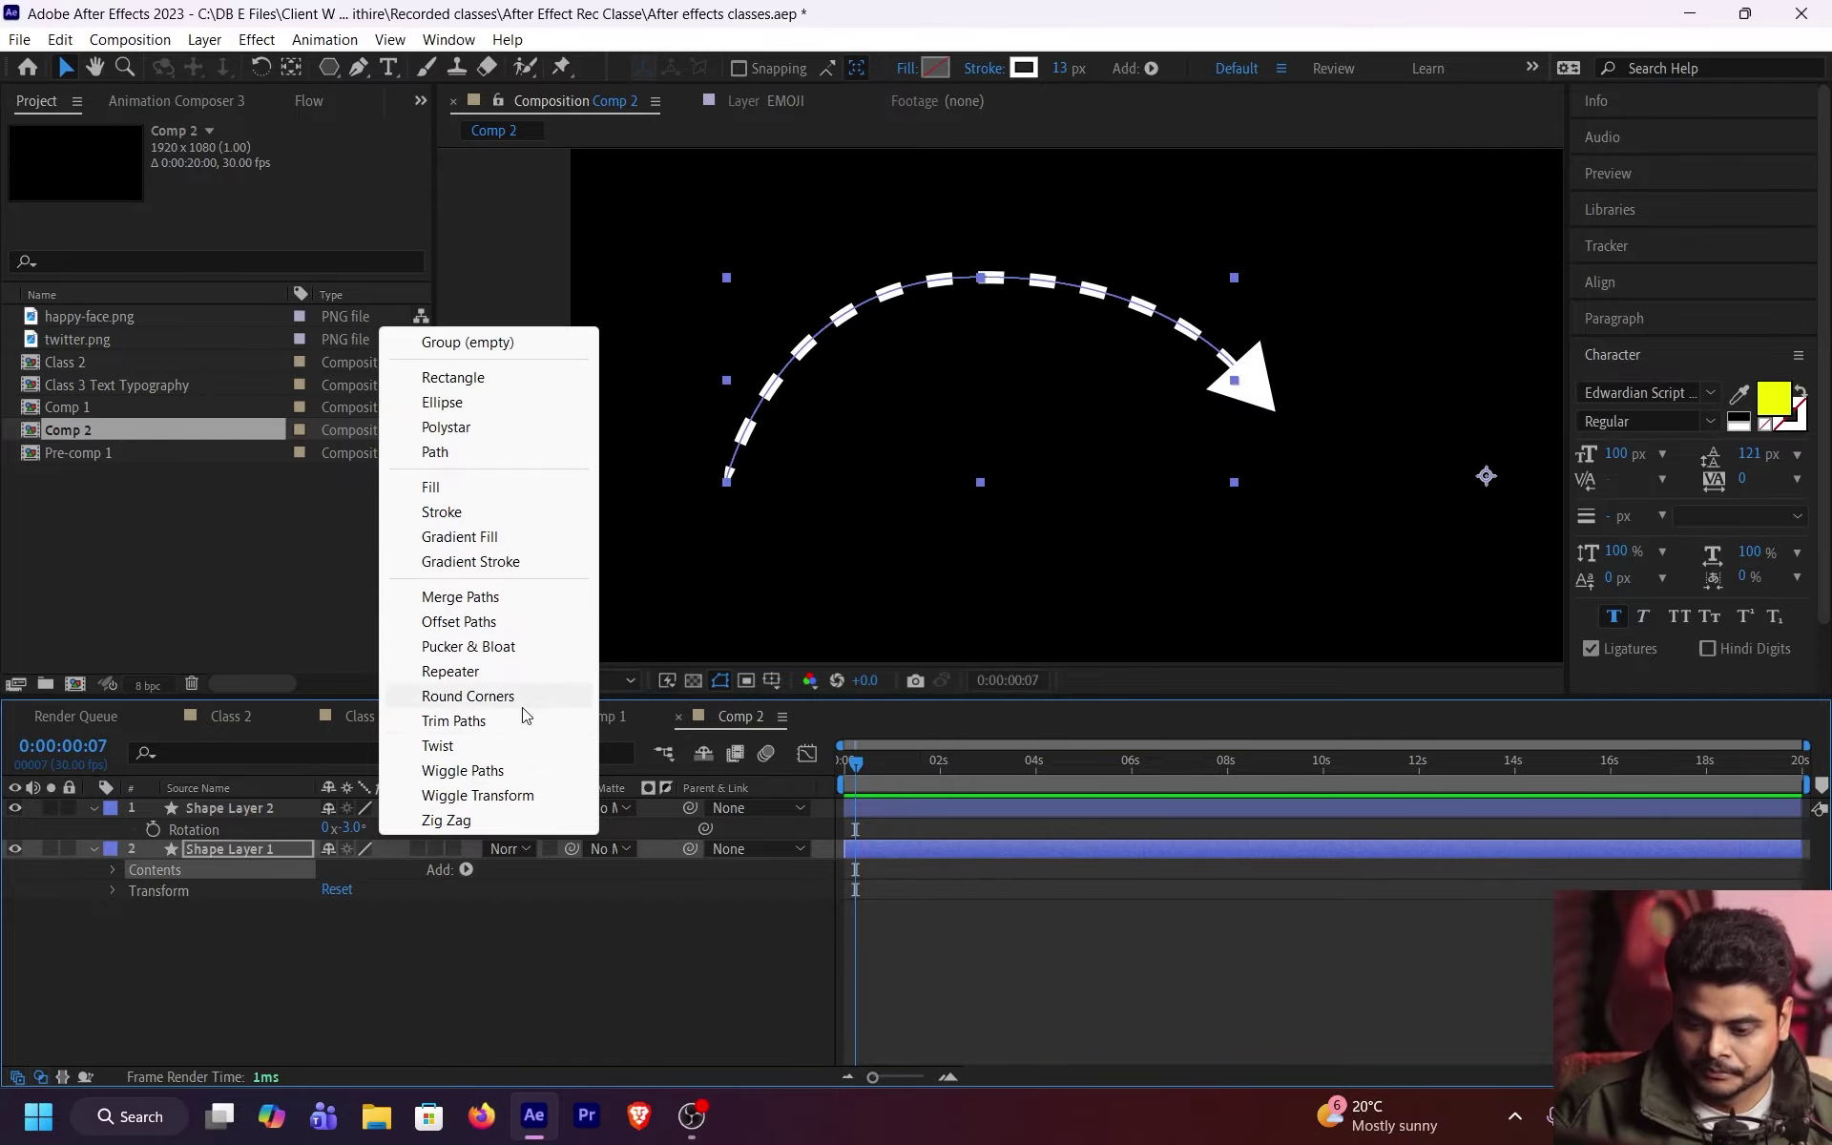
click(475, 720)
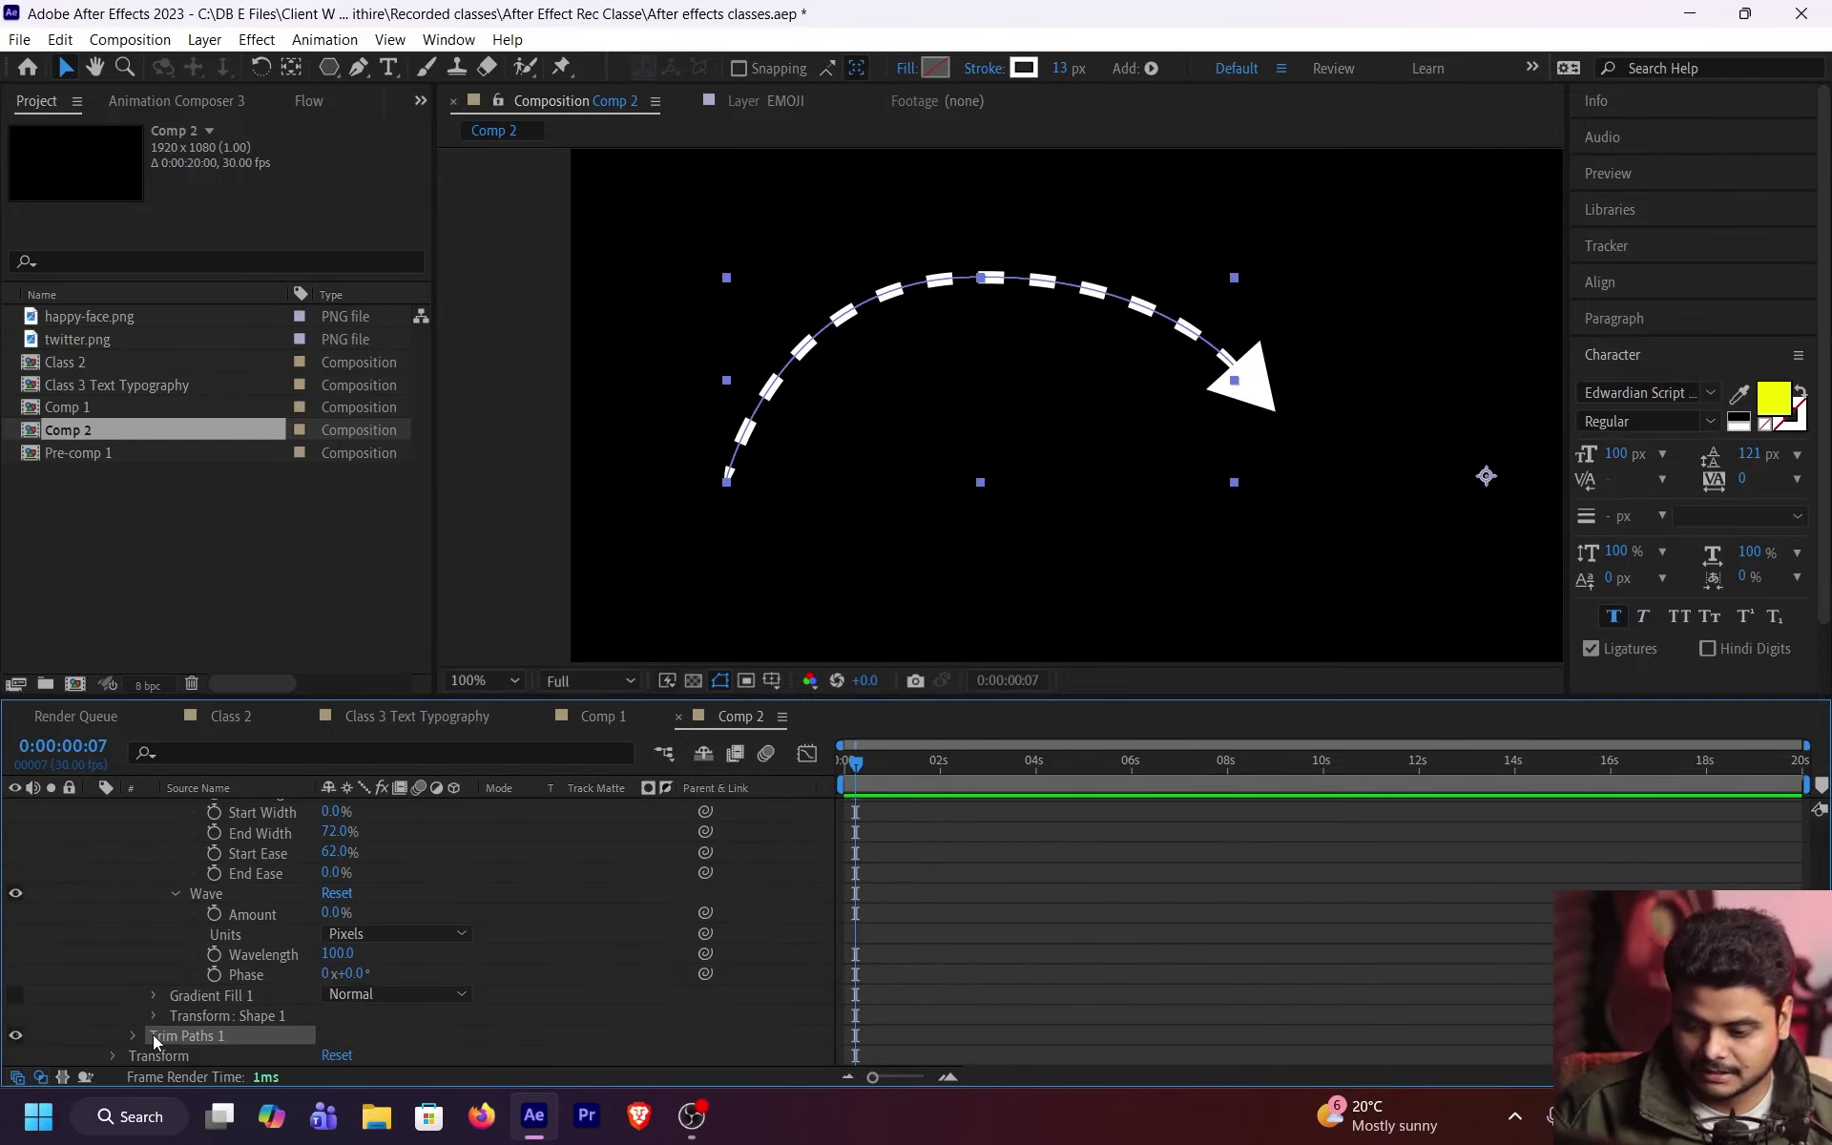
click(135, 1035)
scroll(218, 948, down, 4)
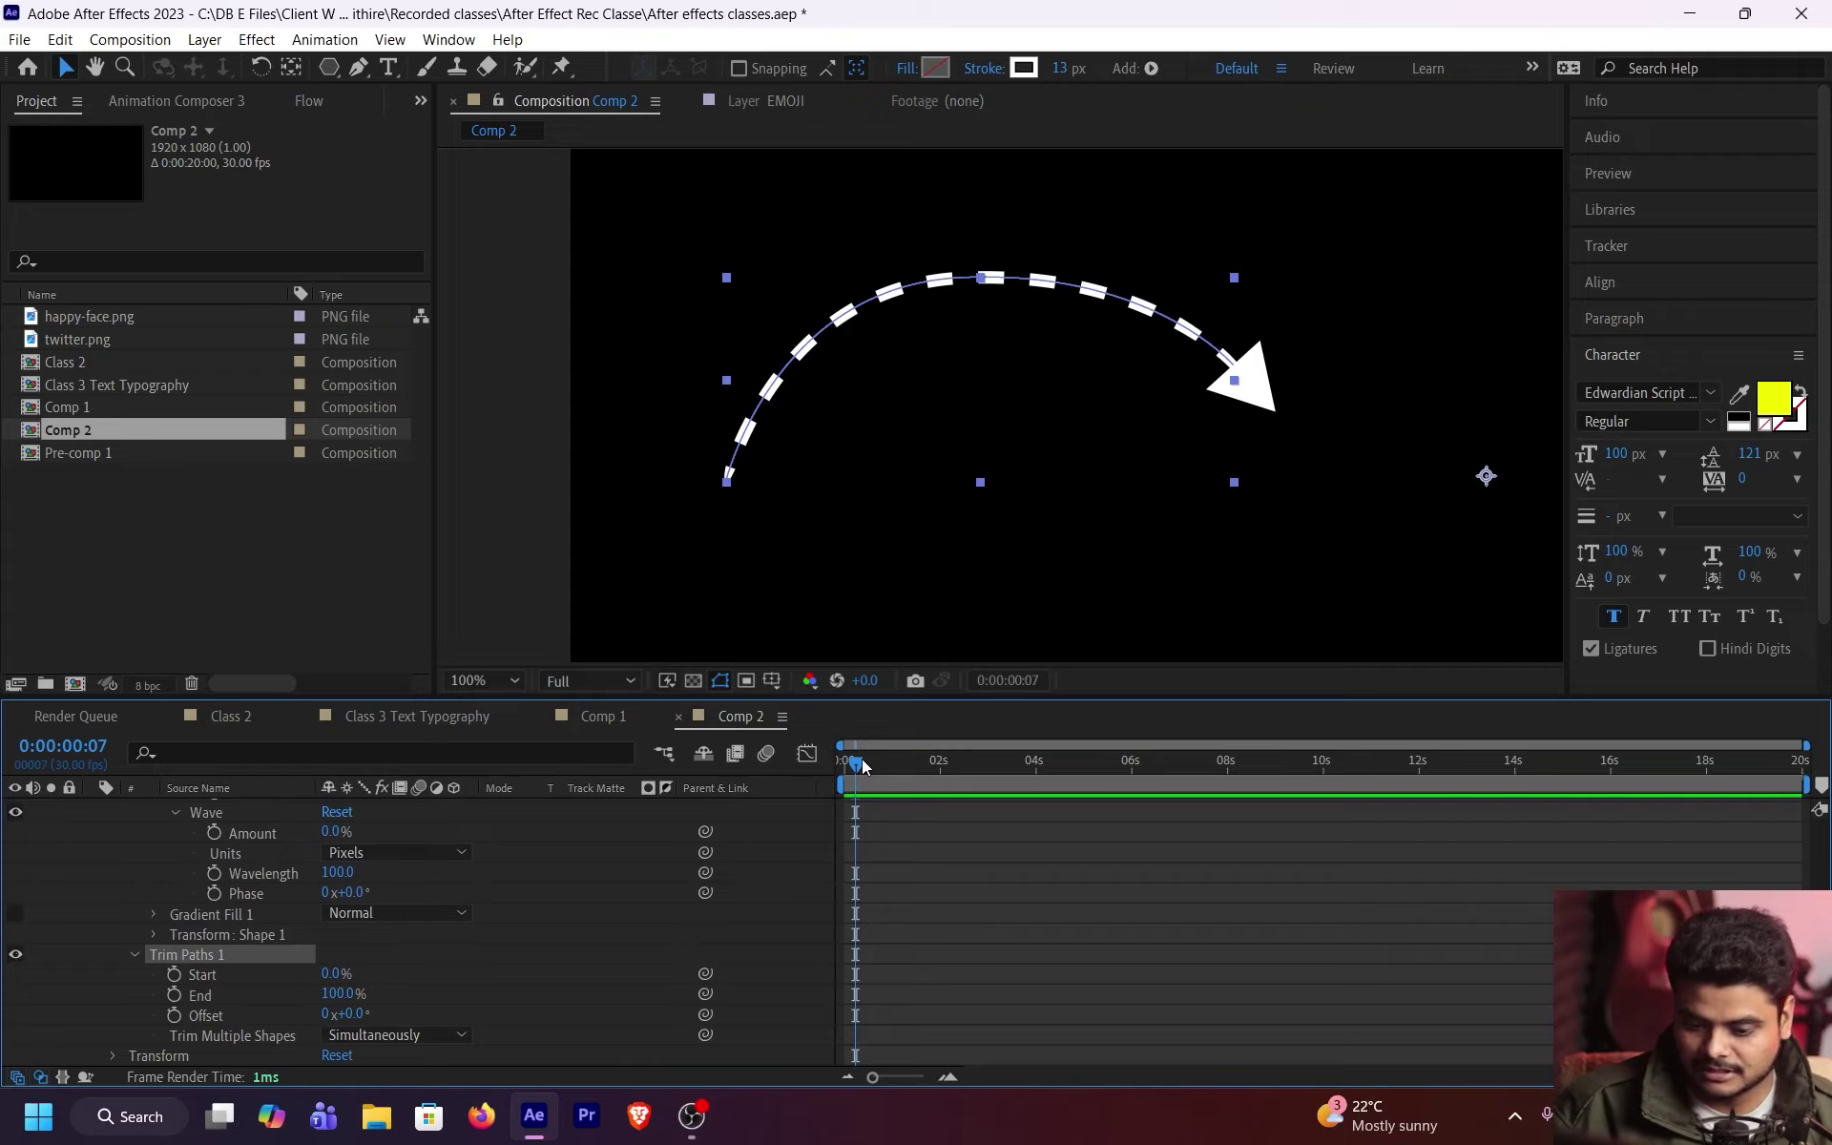
Step: Keyframe the Trim Paths End at 0% at 0:00:00:00 and at 100% at 0:00:01:08
drag(864, 764, 844, 763)
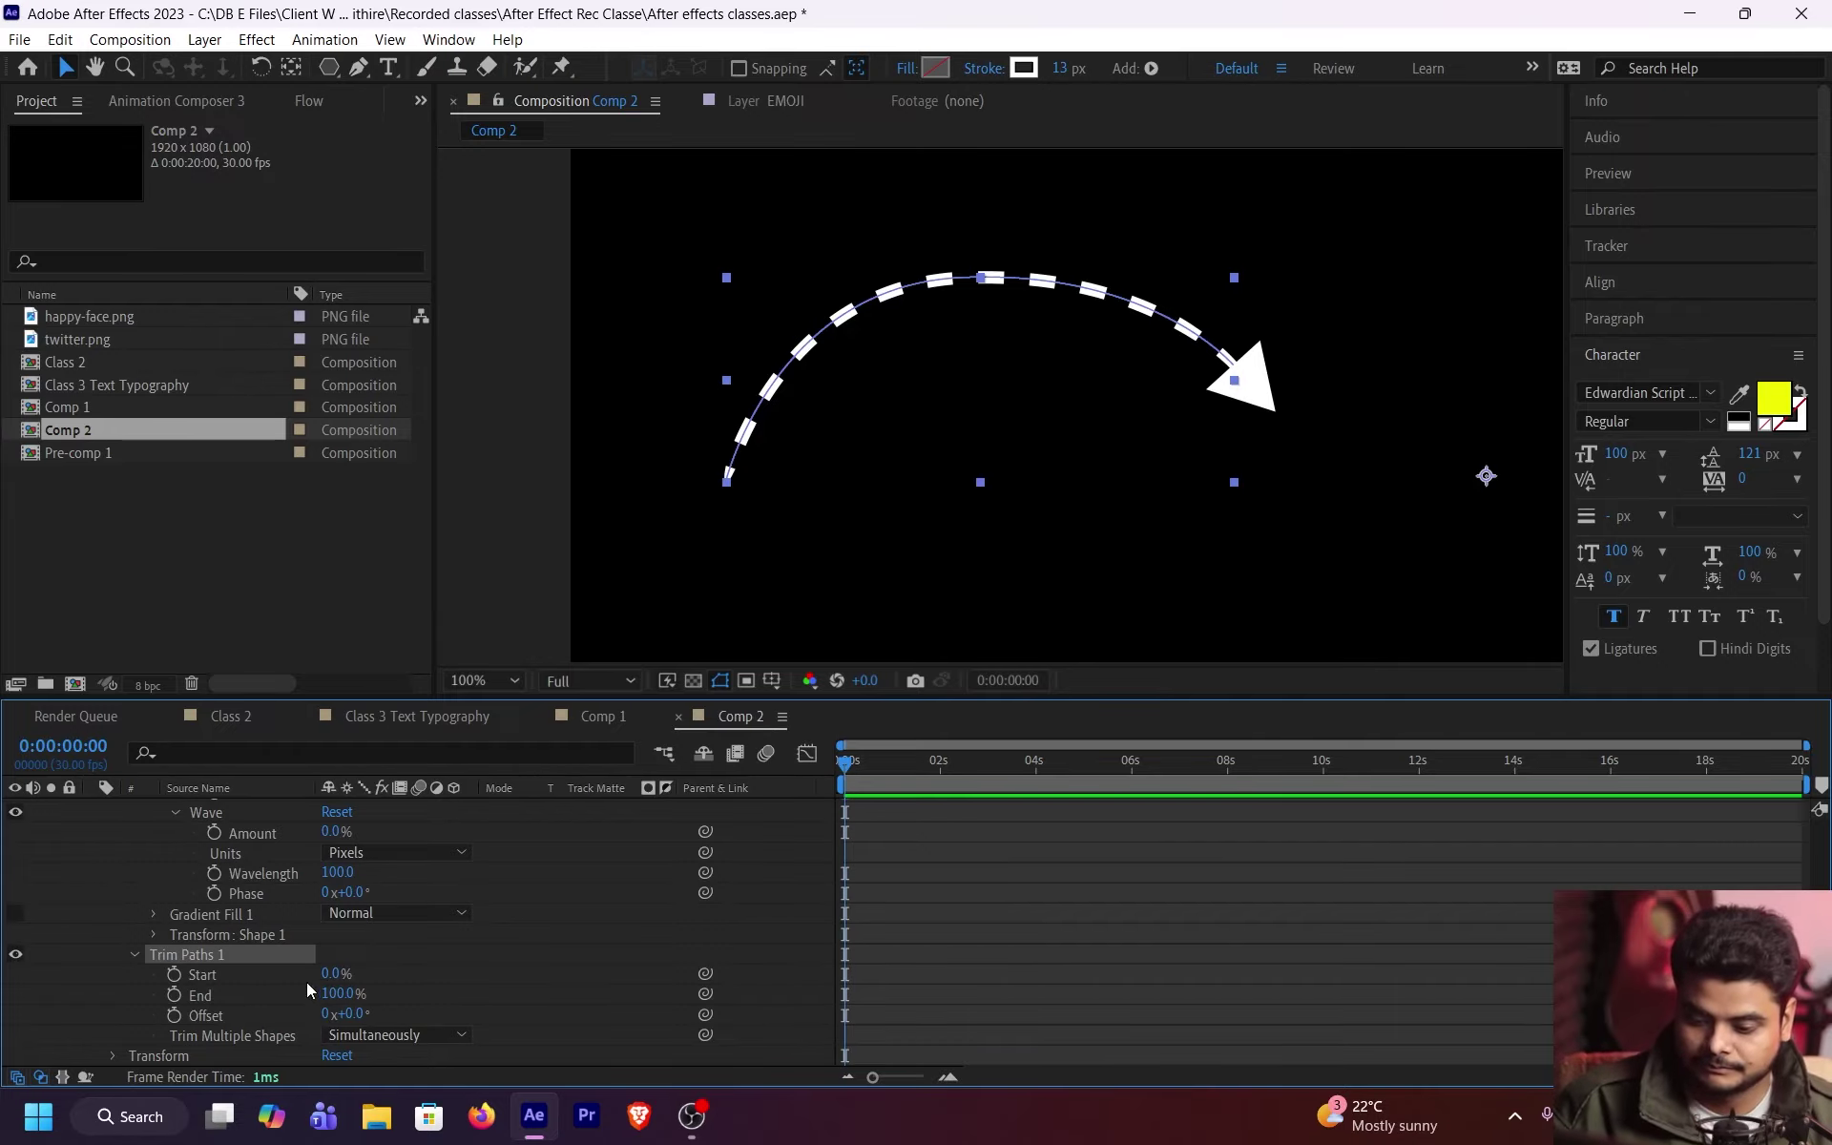
mouse_move(335, 974)
mouse_down()
mouse_move(430, 973)
mouse_move(188, 995)
mouse_up()
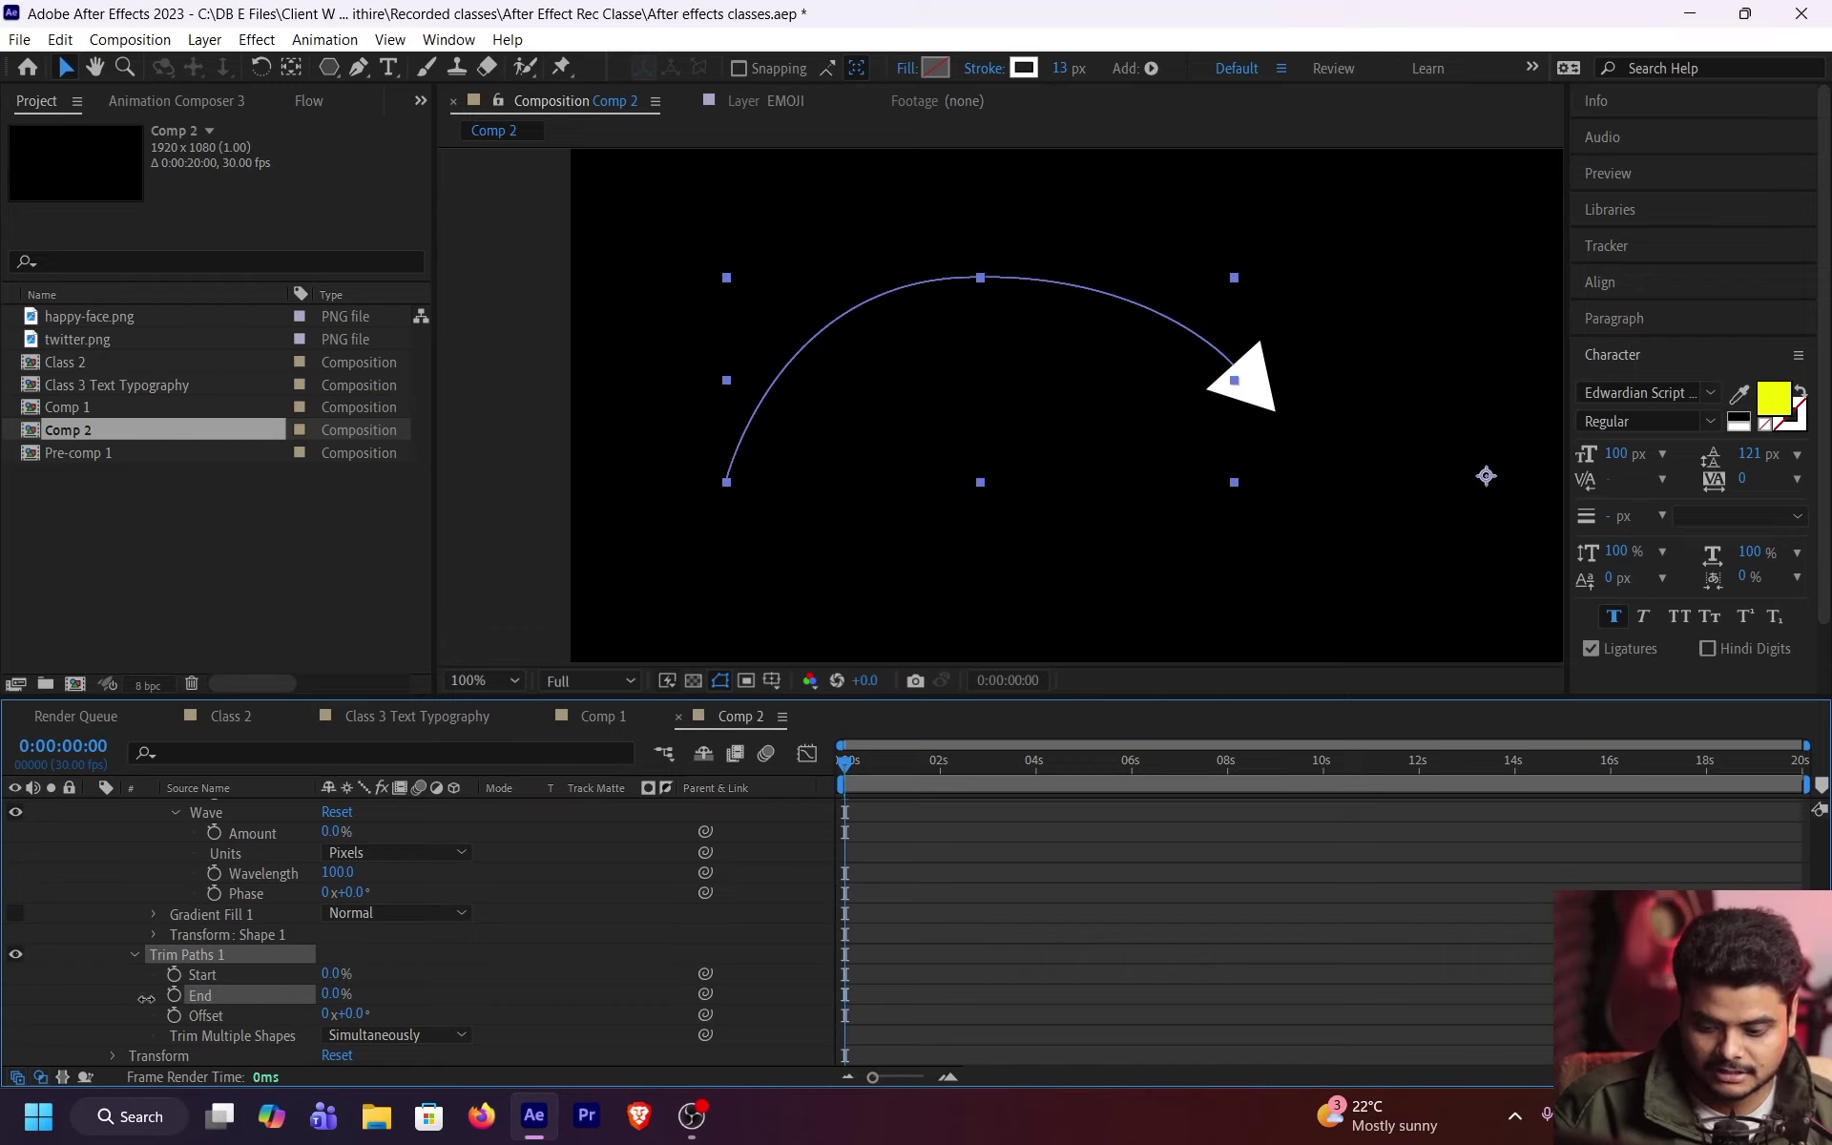
click(174, 994)
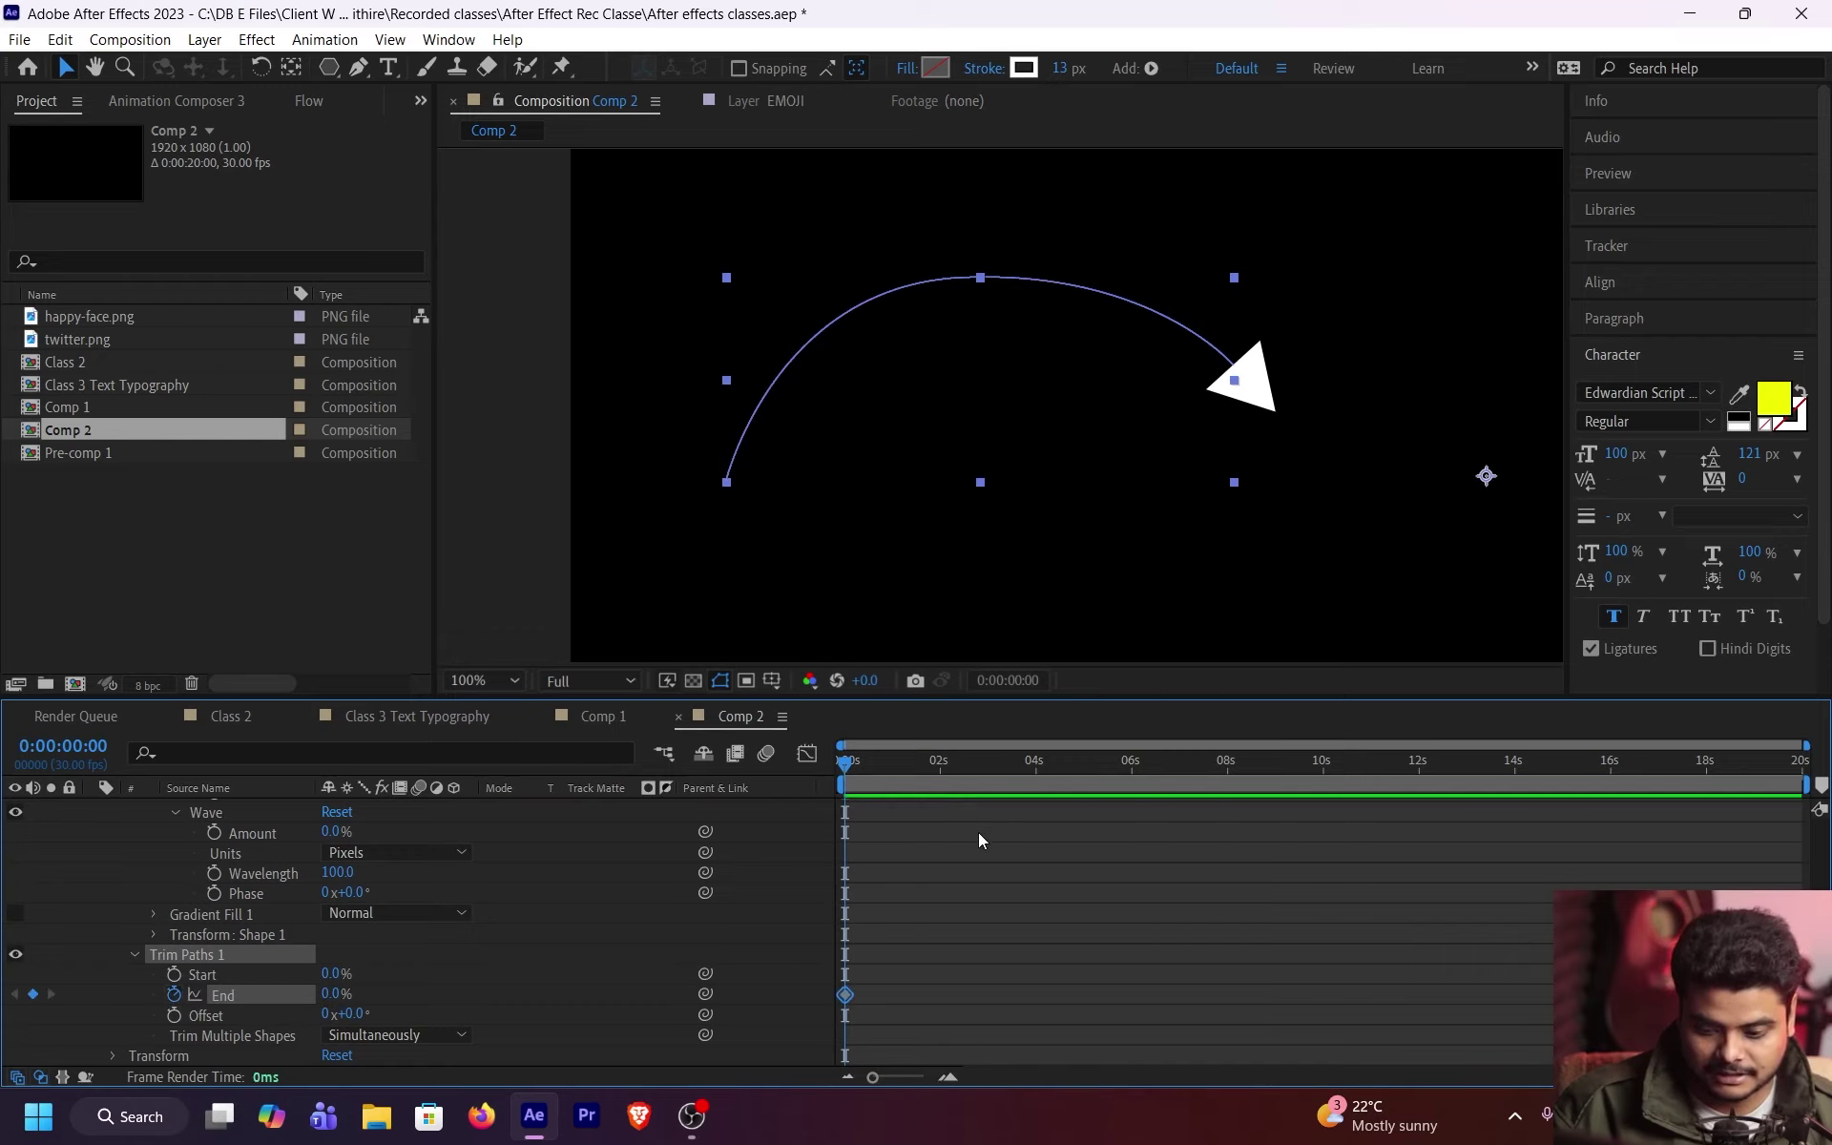
key(space)
click(353, 994)
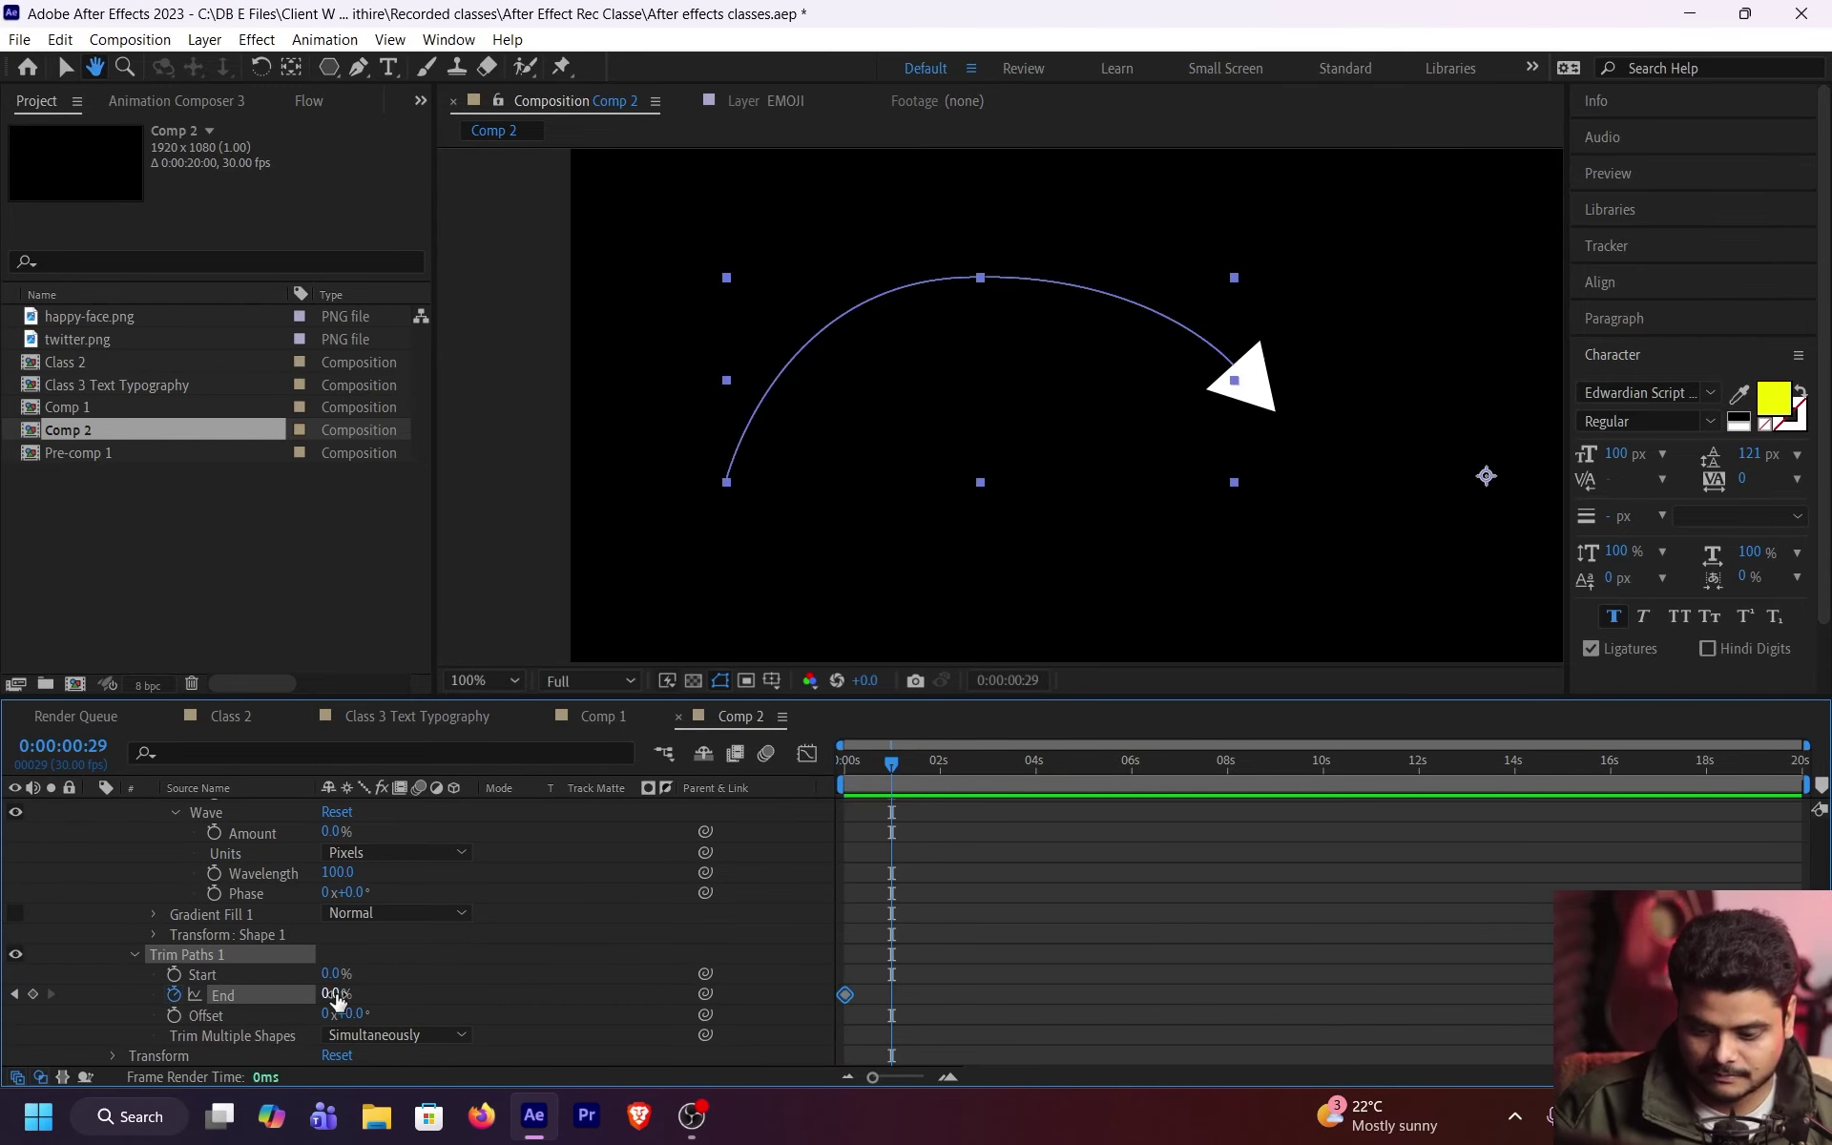
text(100)
key(Return)
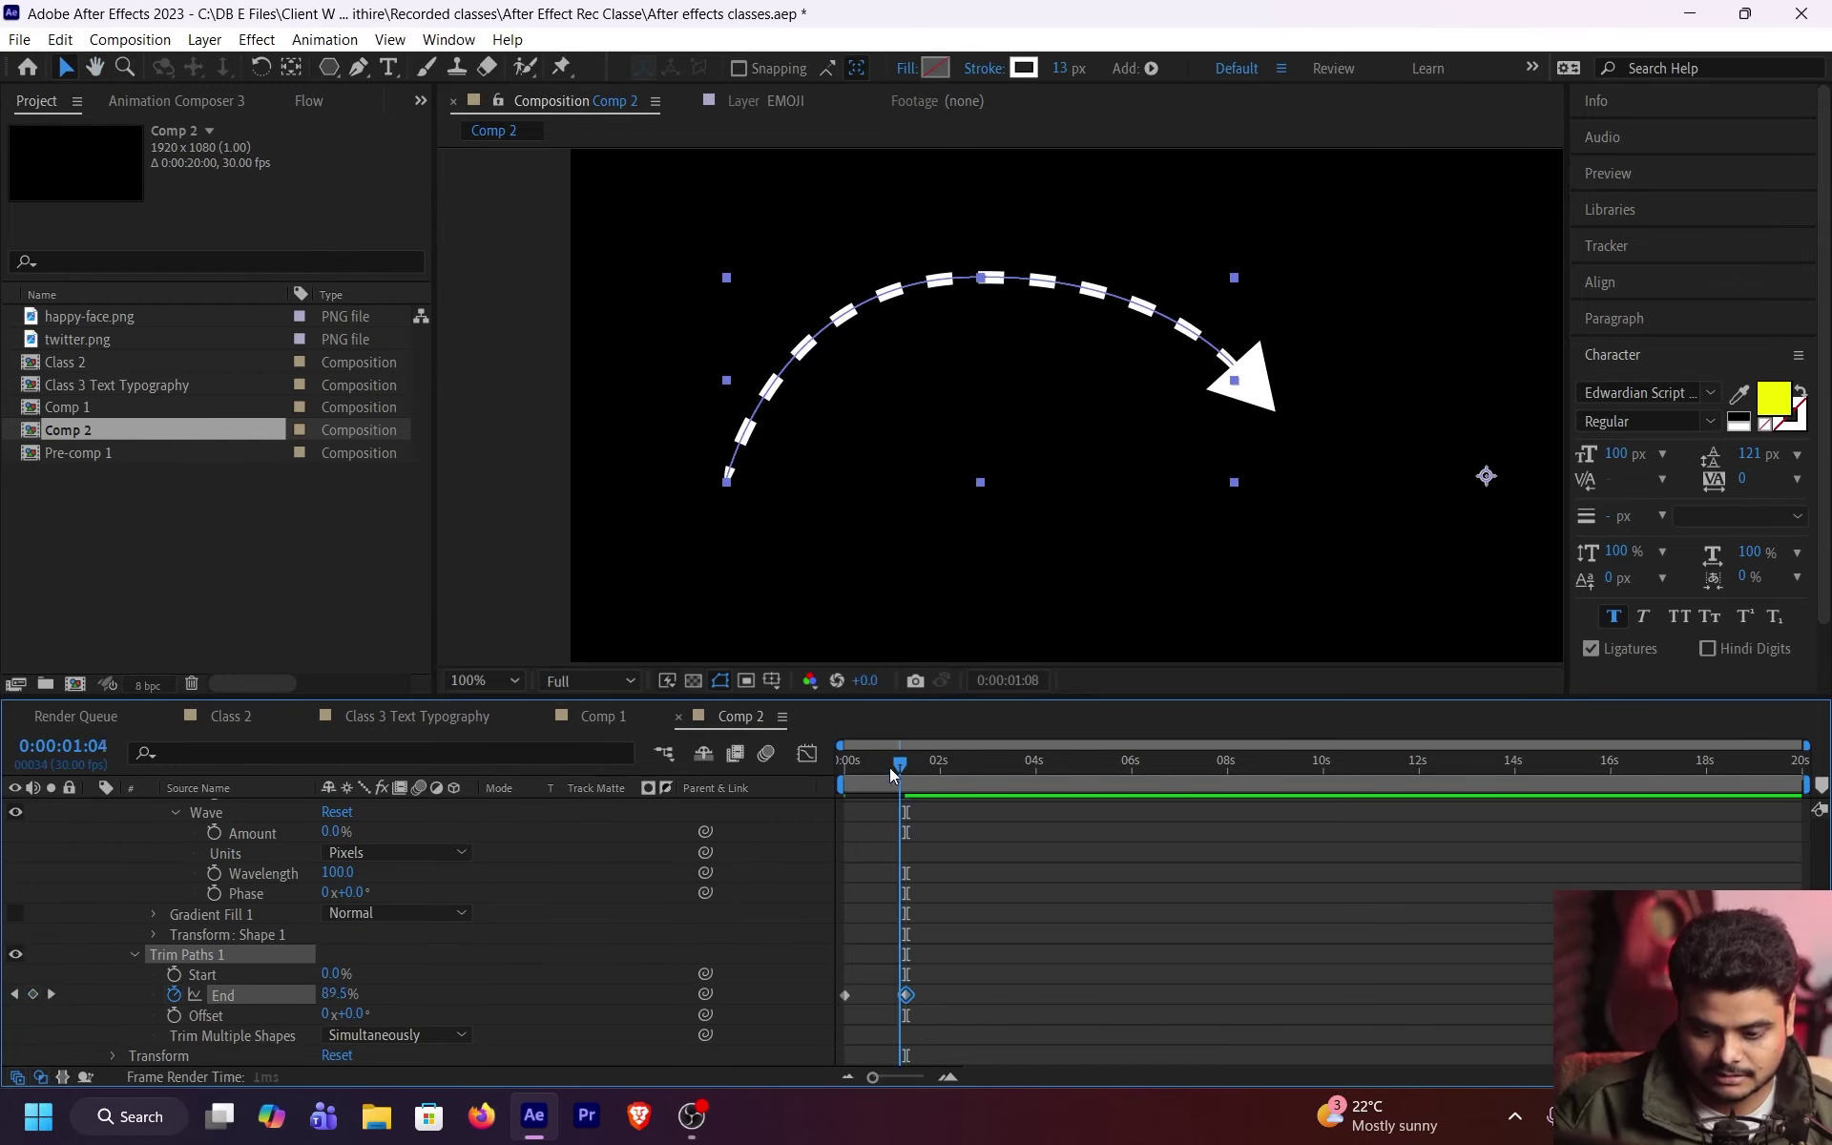
Step: Ease both End keyframes and show their value curve in the Graph Editor
drag(889, 768, 843, 763)
drag(977, 942, 823, 1022)
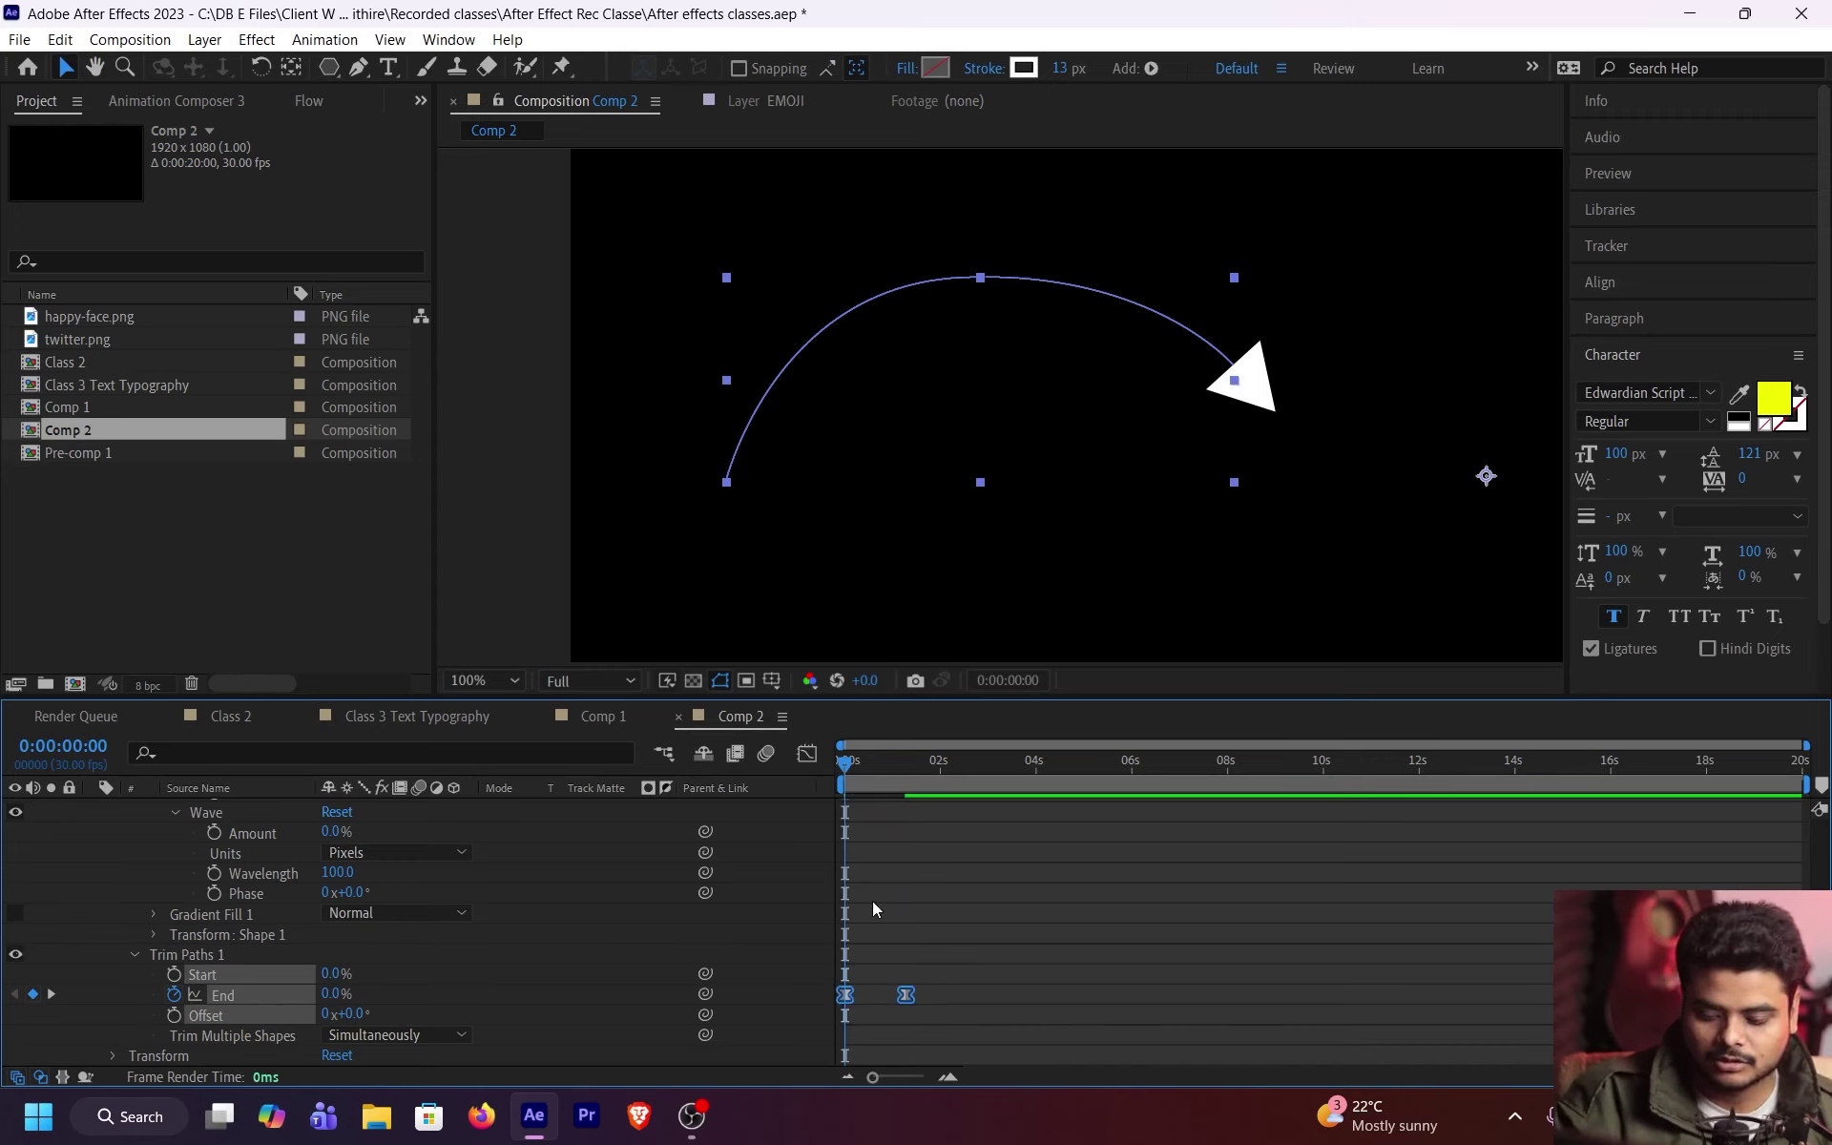
click(803, 760)
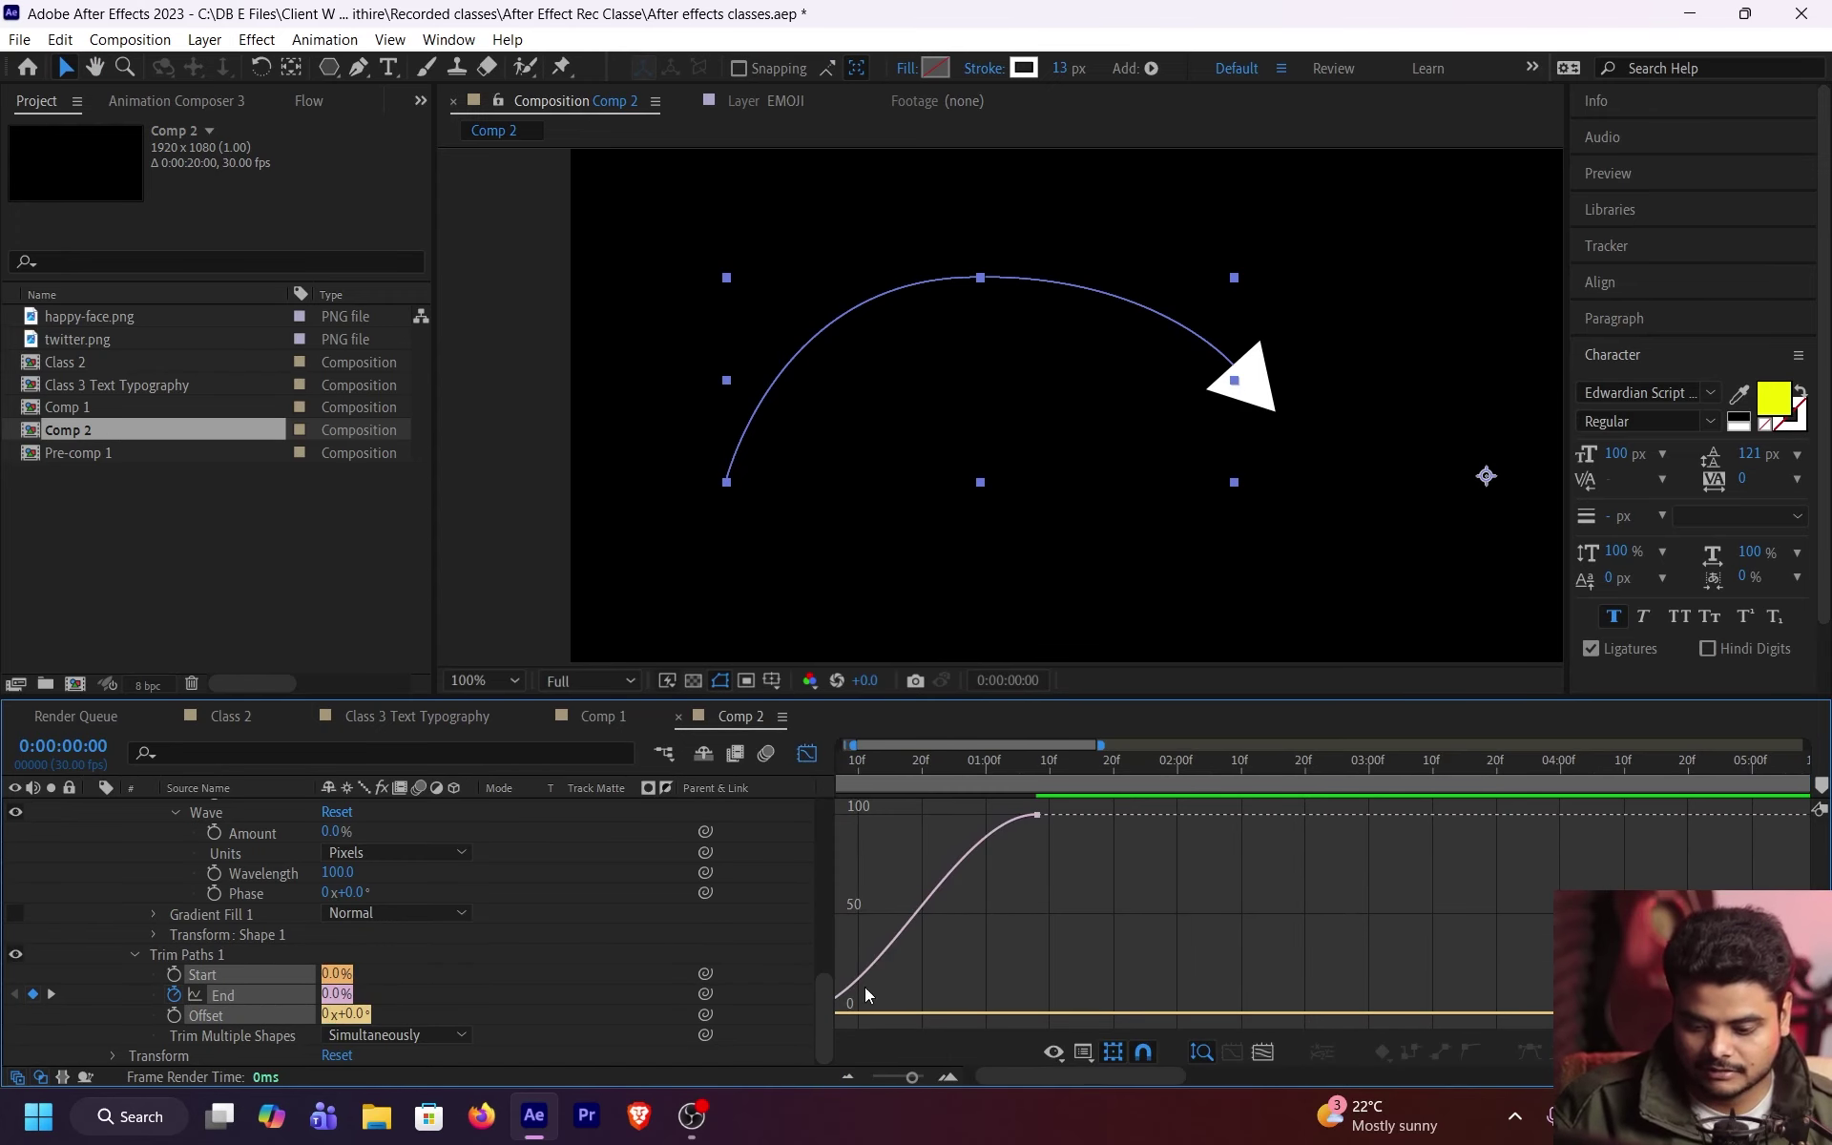
click(1037, 815)
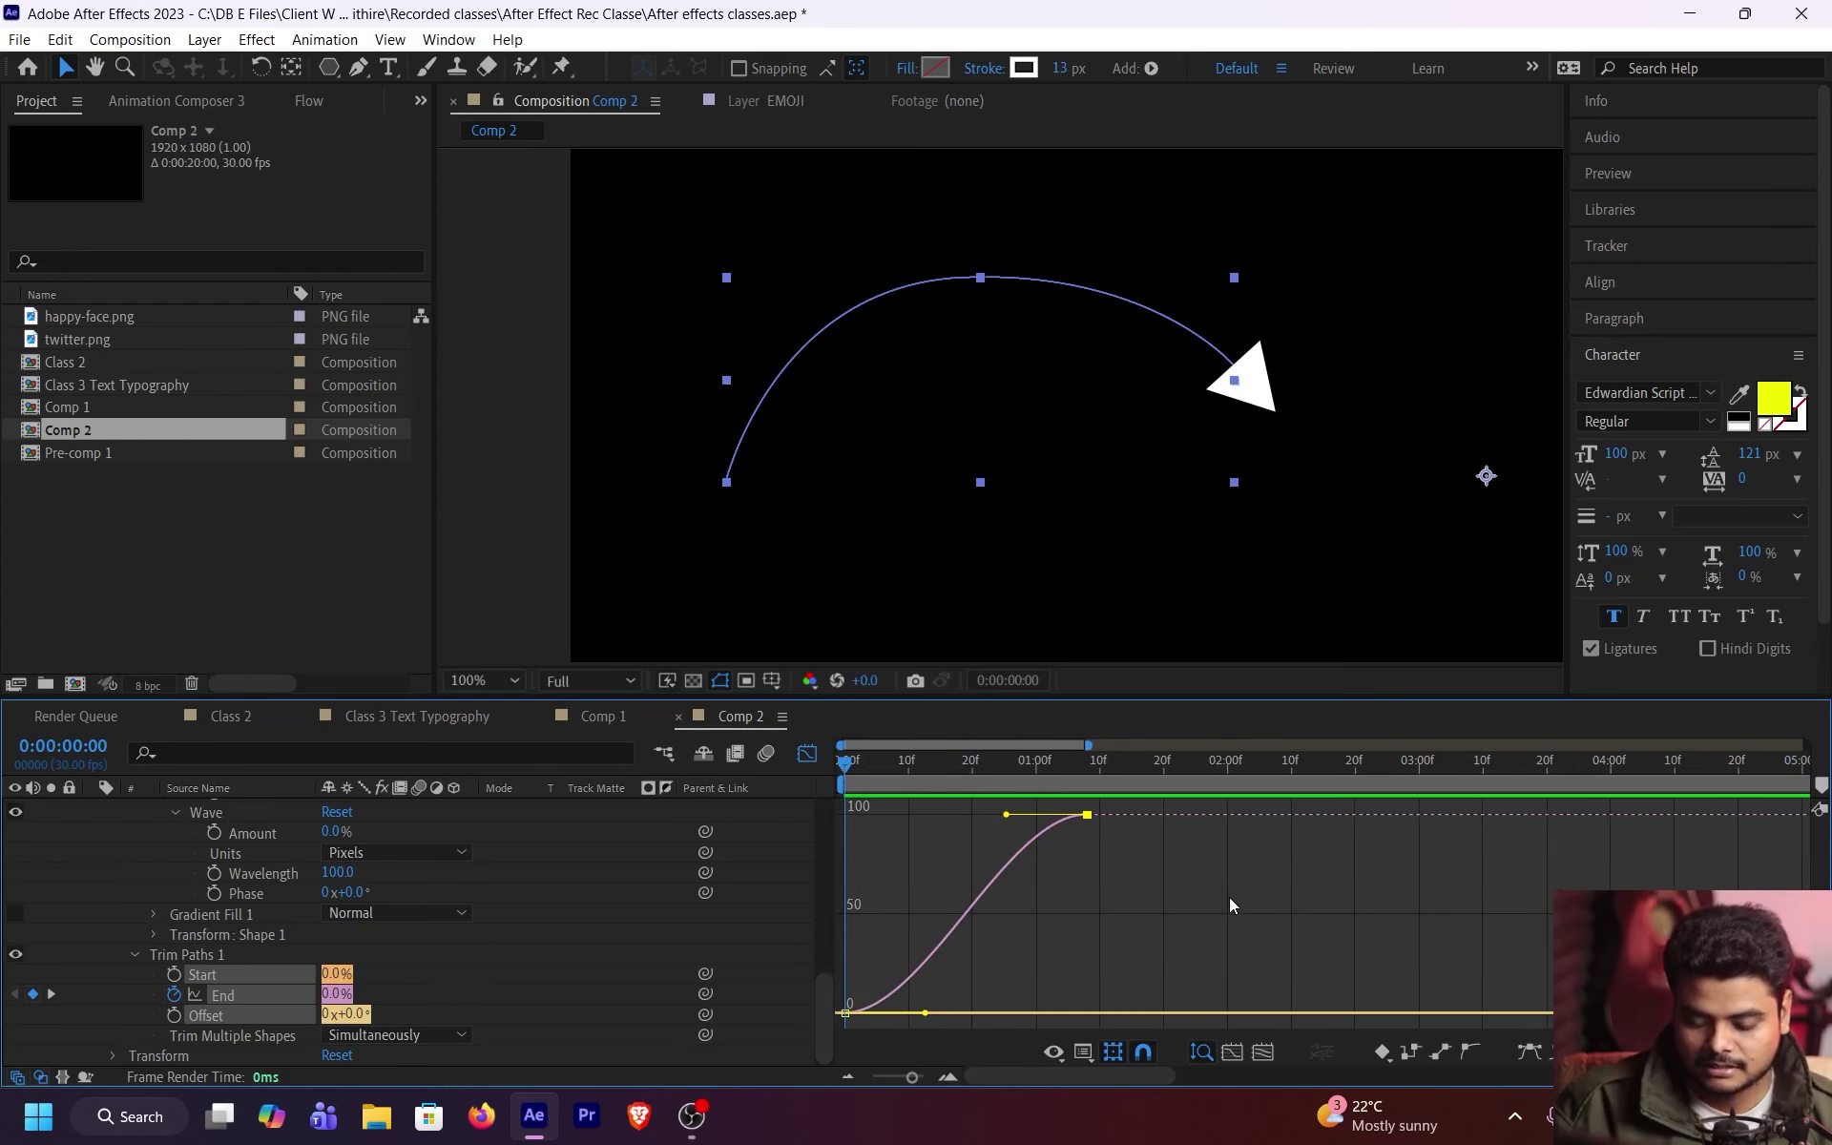
click(804, 751)
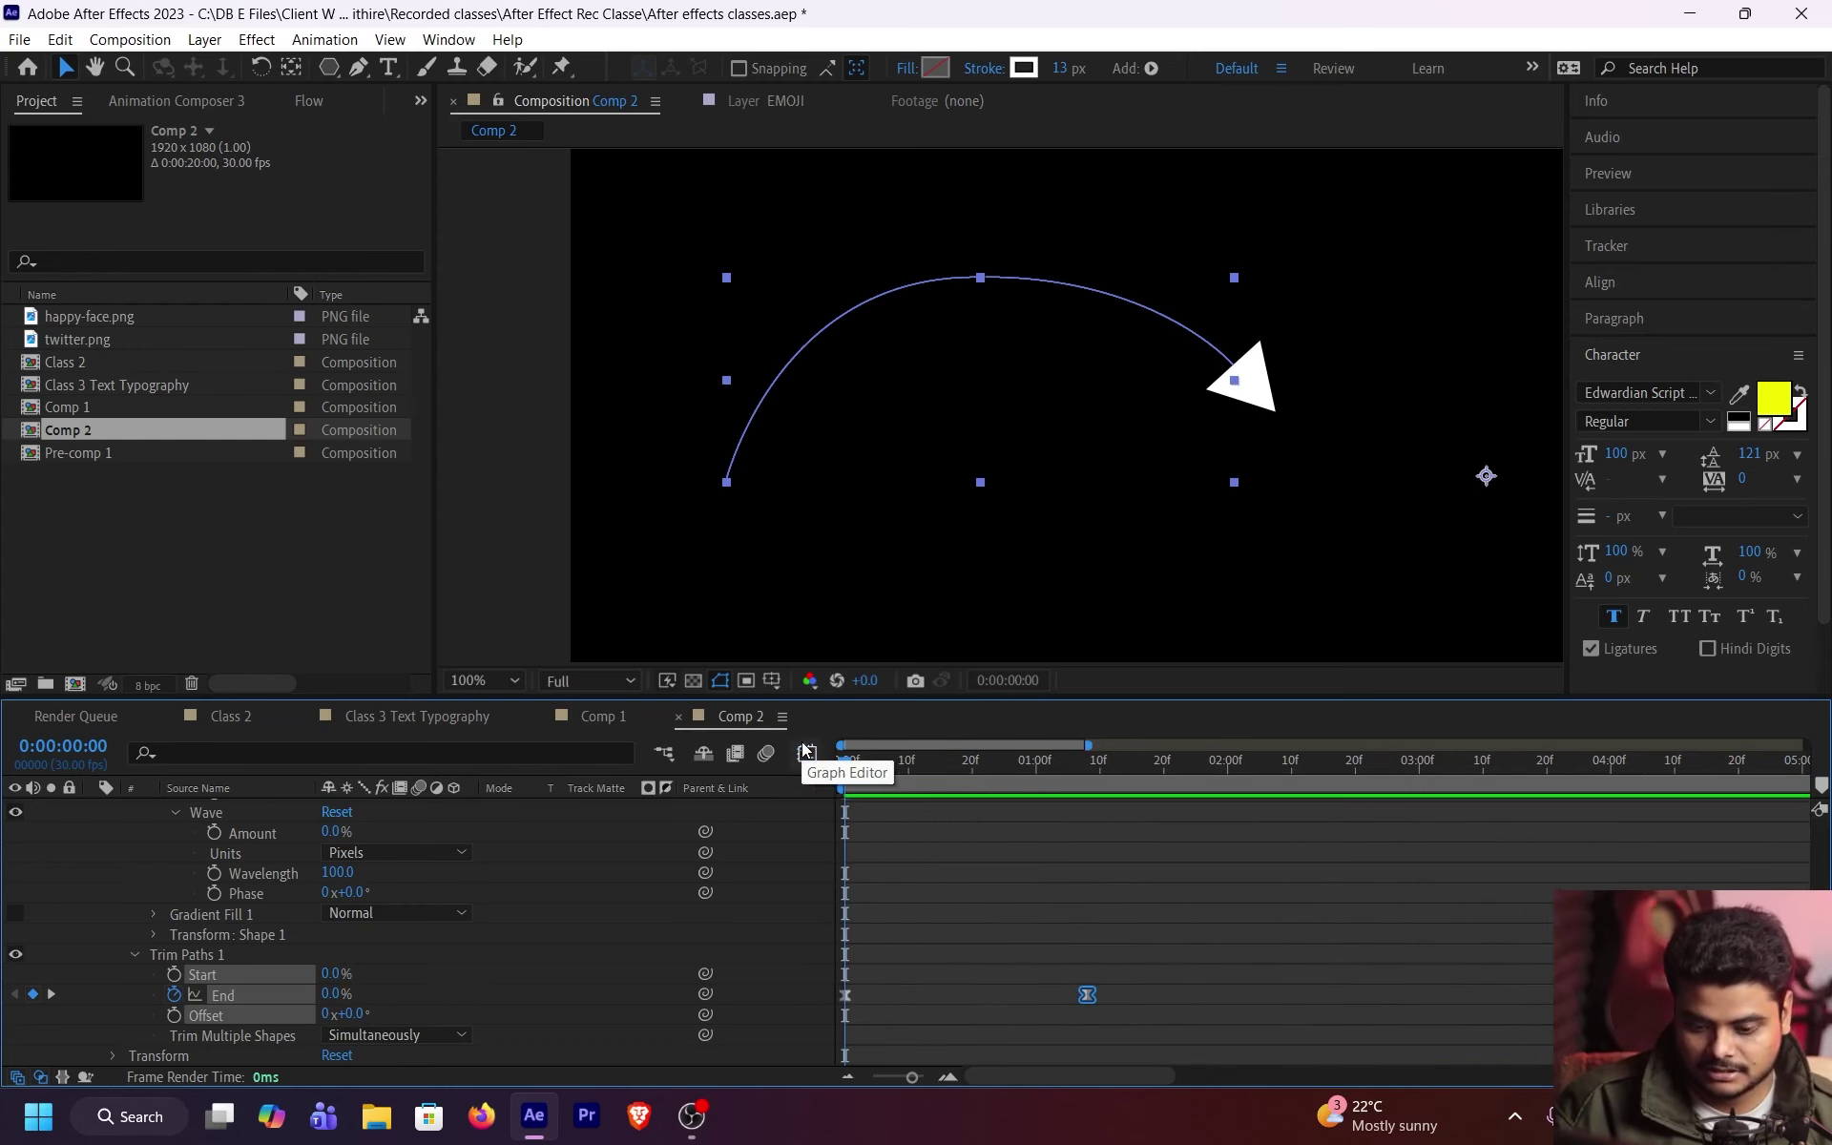
click(810, 756)
click(810, 755)
click(810, 756)
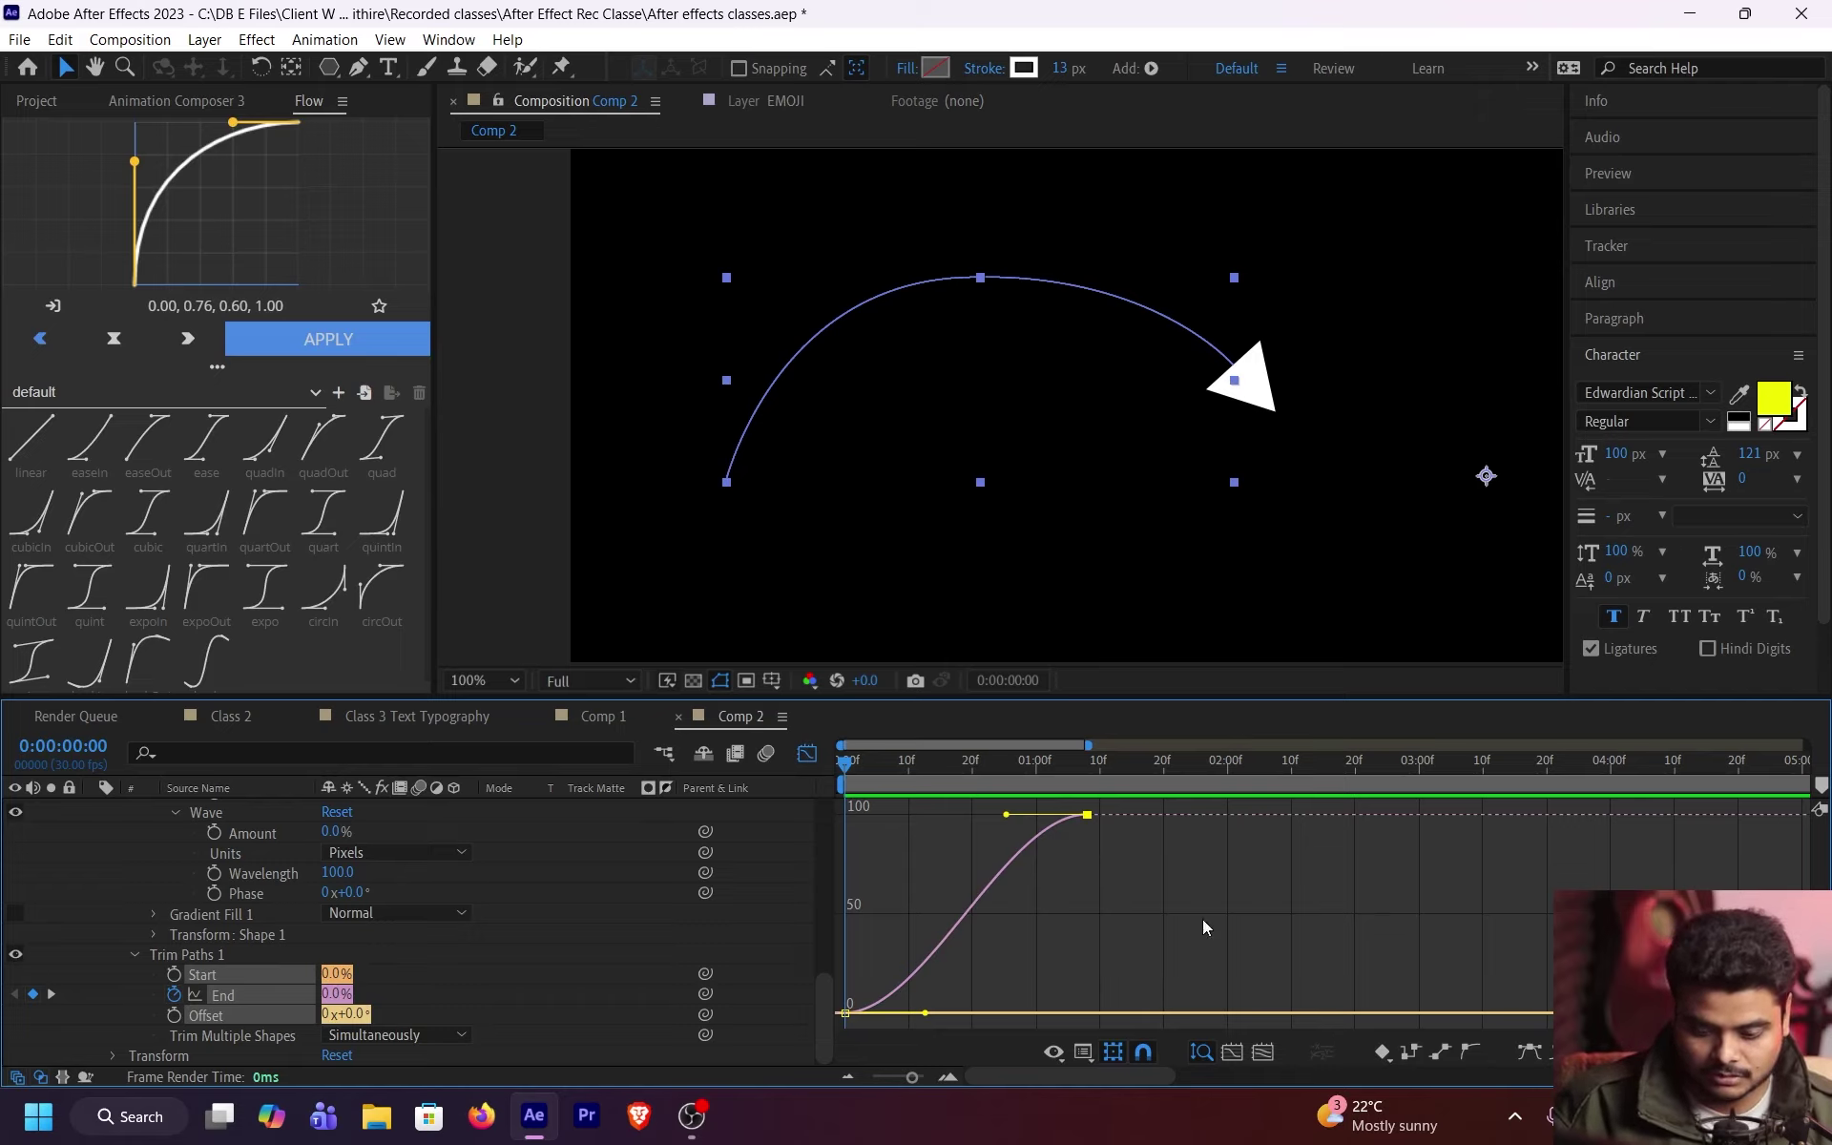
Step: Reshape the End curve to start fast, set the preview resolution to Quarter and play the animation
drag(925, 1013, 846, 869)
click(617, 683)
click(599, 822)
key(space)
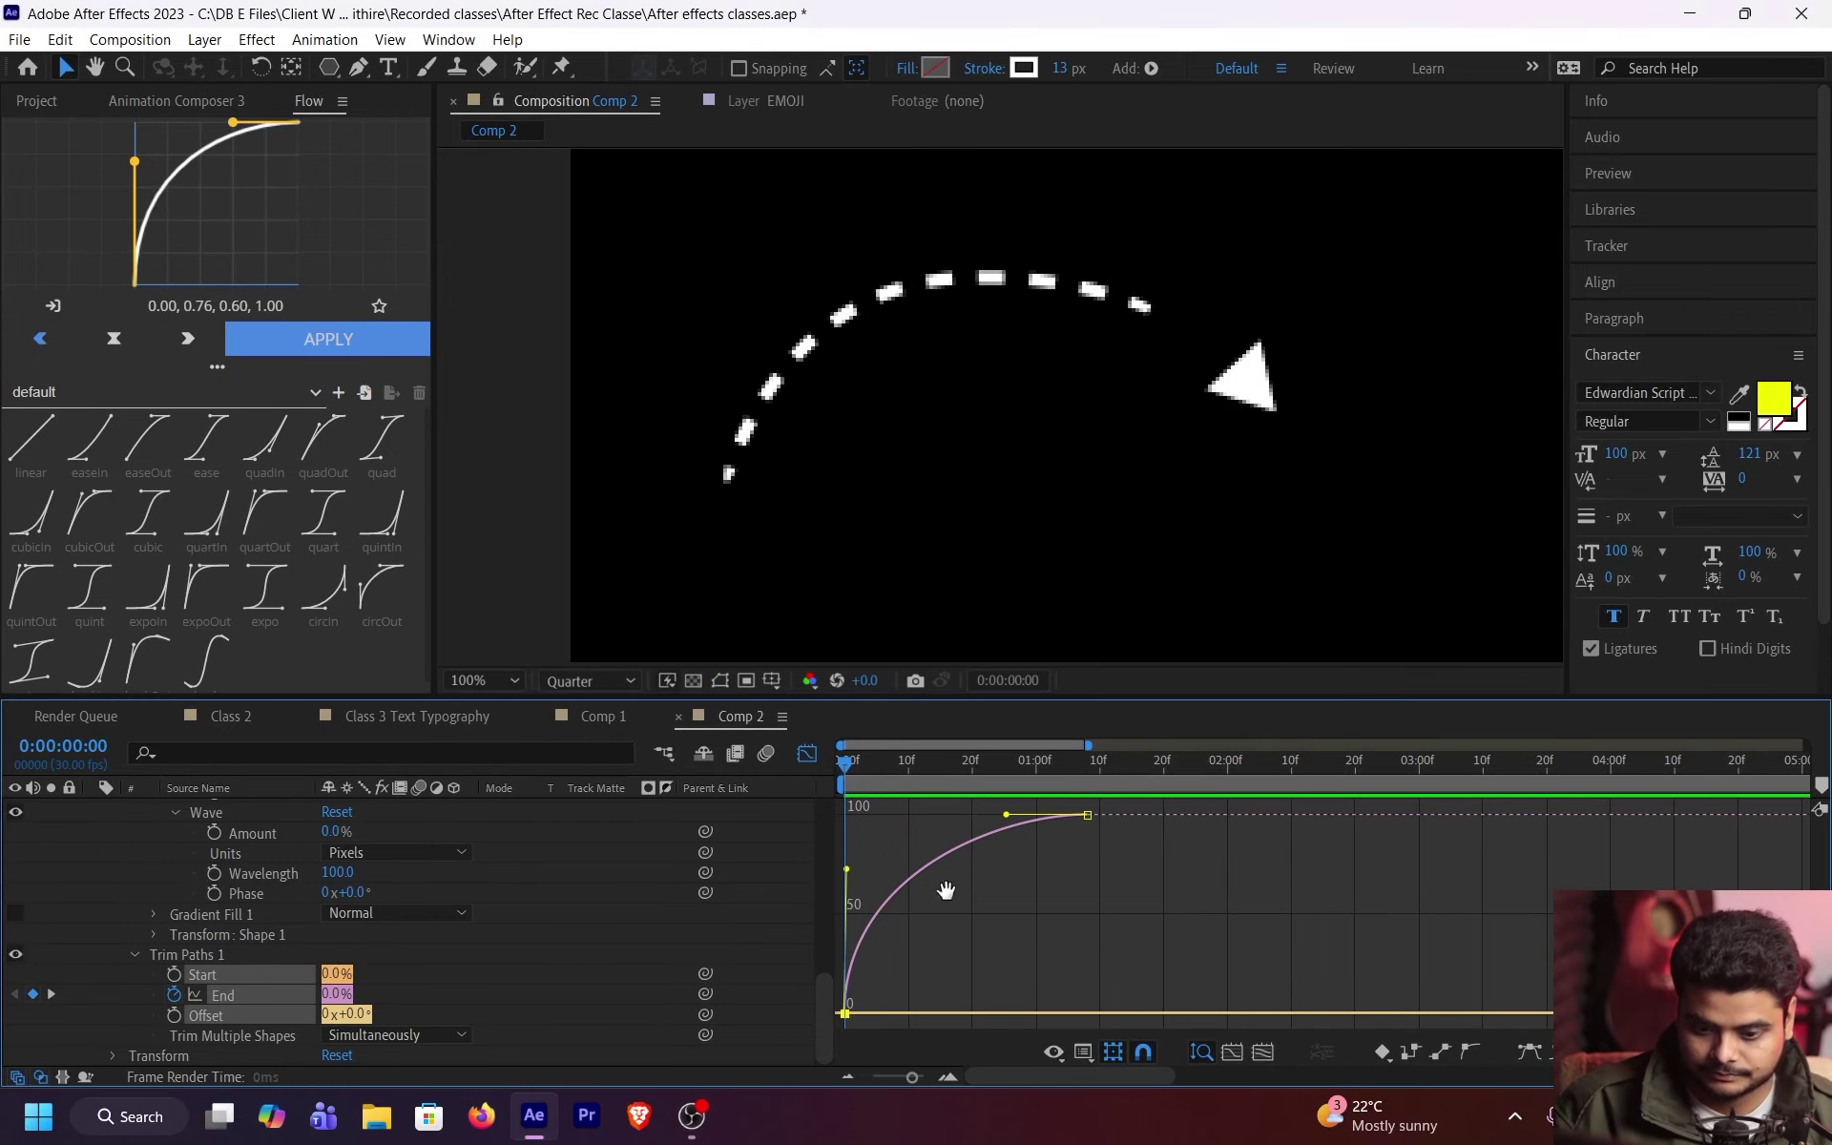
key(space)
Step: Reshape the End curve into a steep S with a slow start and slow end, preview it and close the Graph Editor
drag(846, 868, 976, 1012)
drag(1005, 816, 961, 814)
drag(977, 1013, 1007, 1013)
key(space)
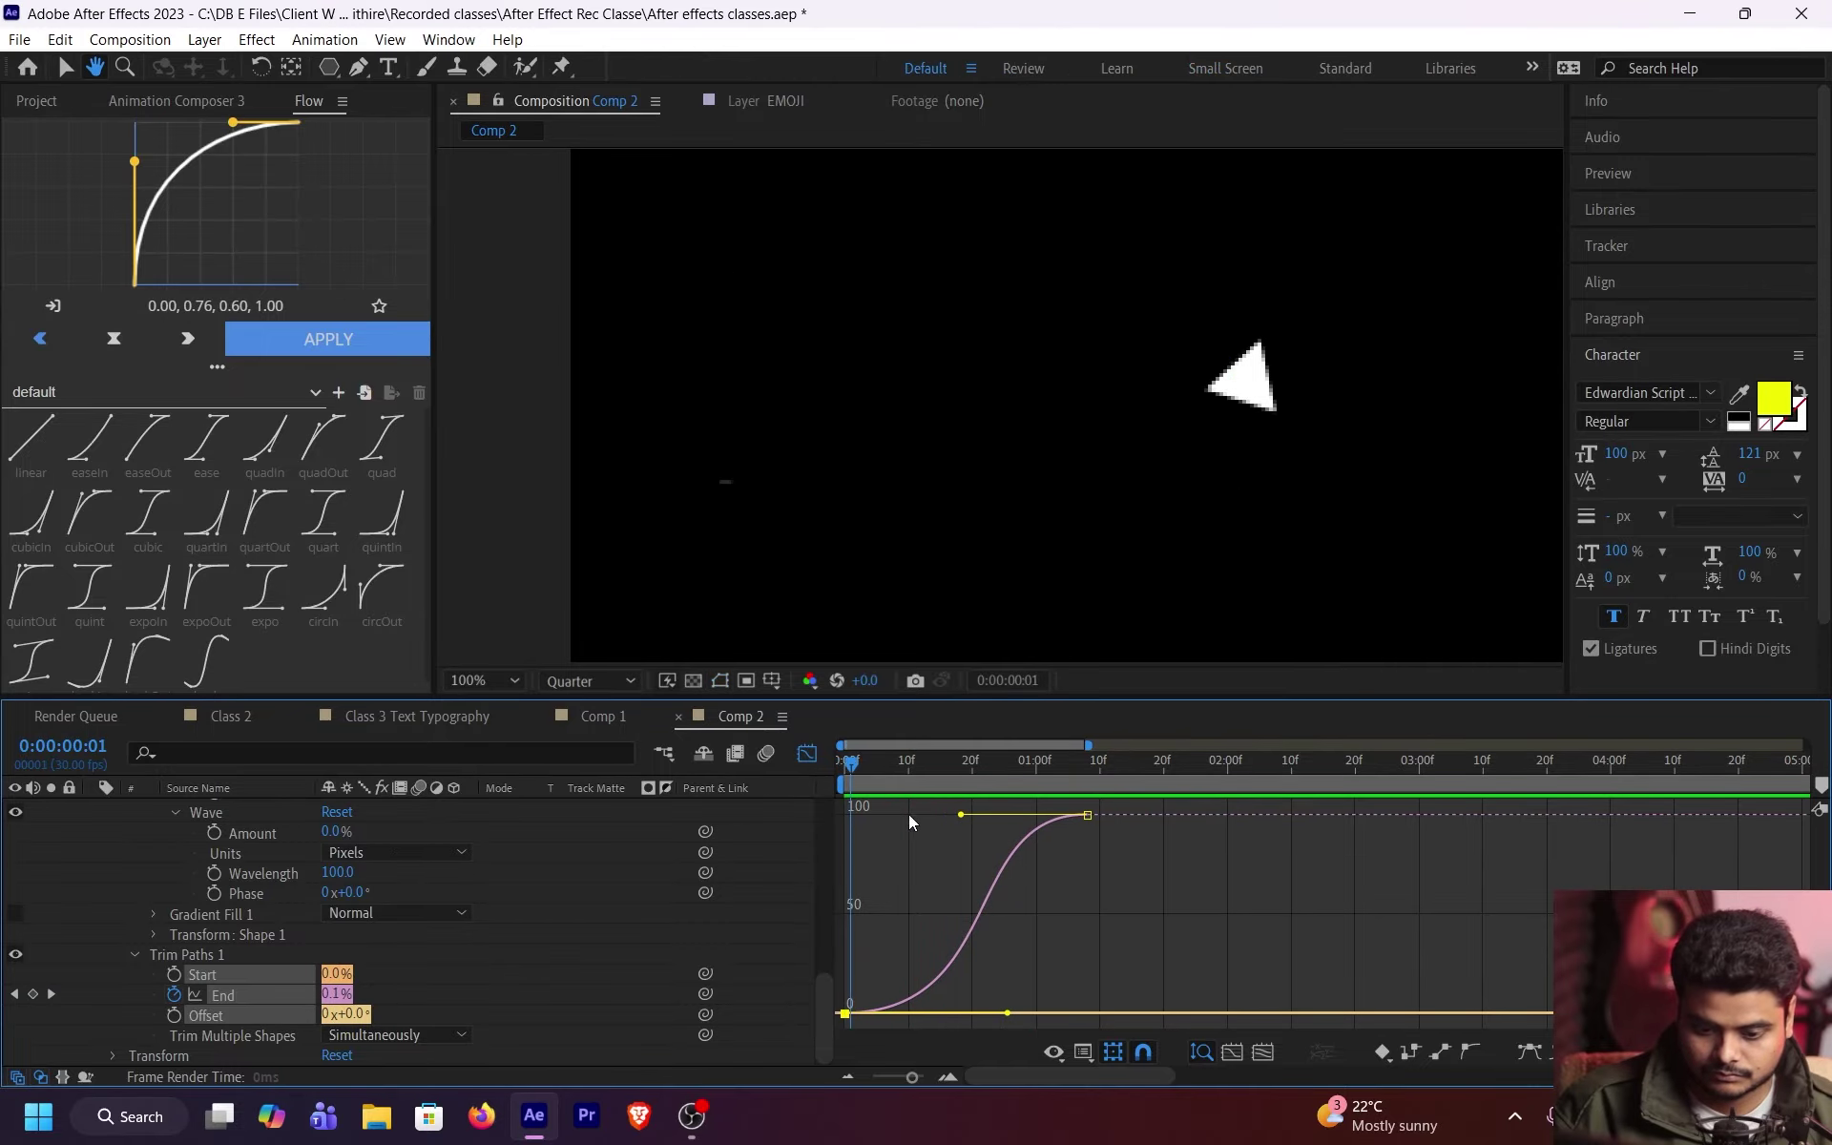
key(space)
key(space)
key(space)
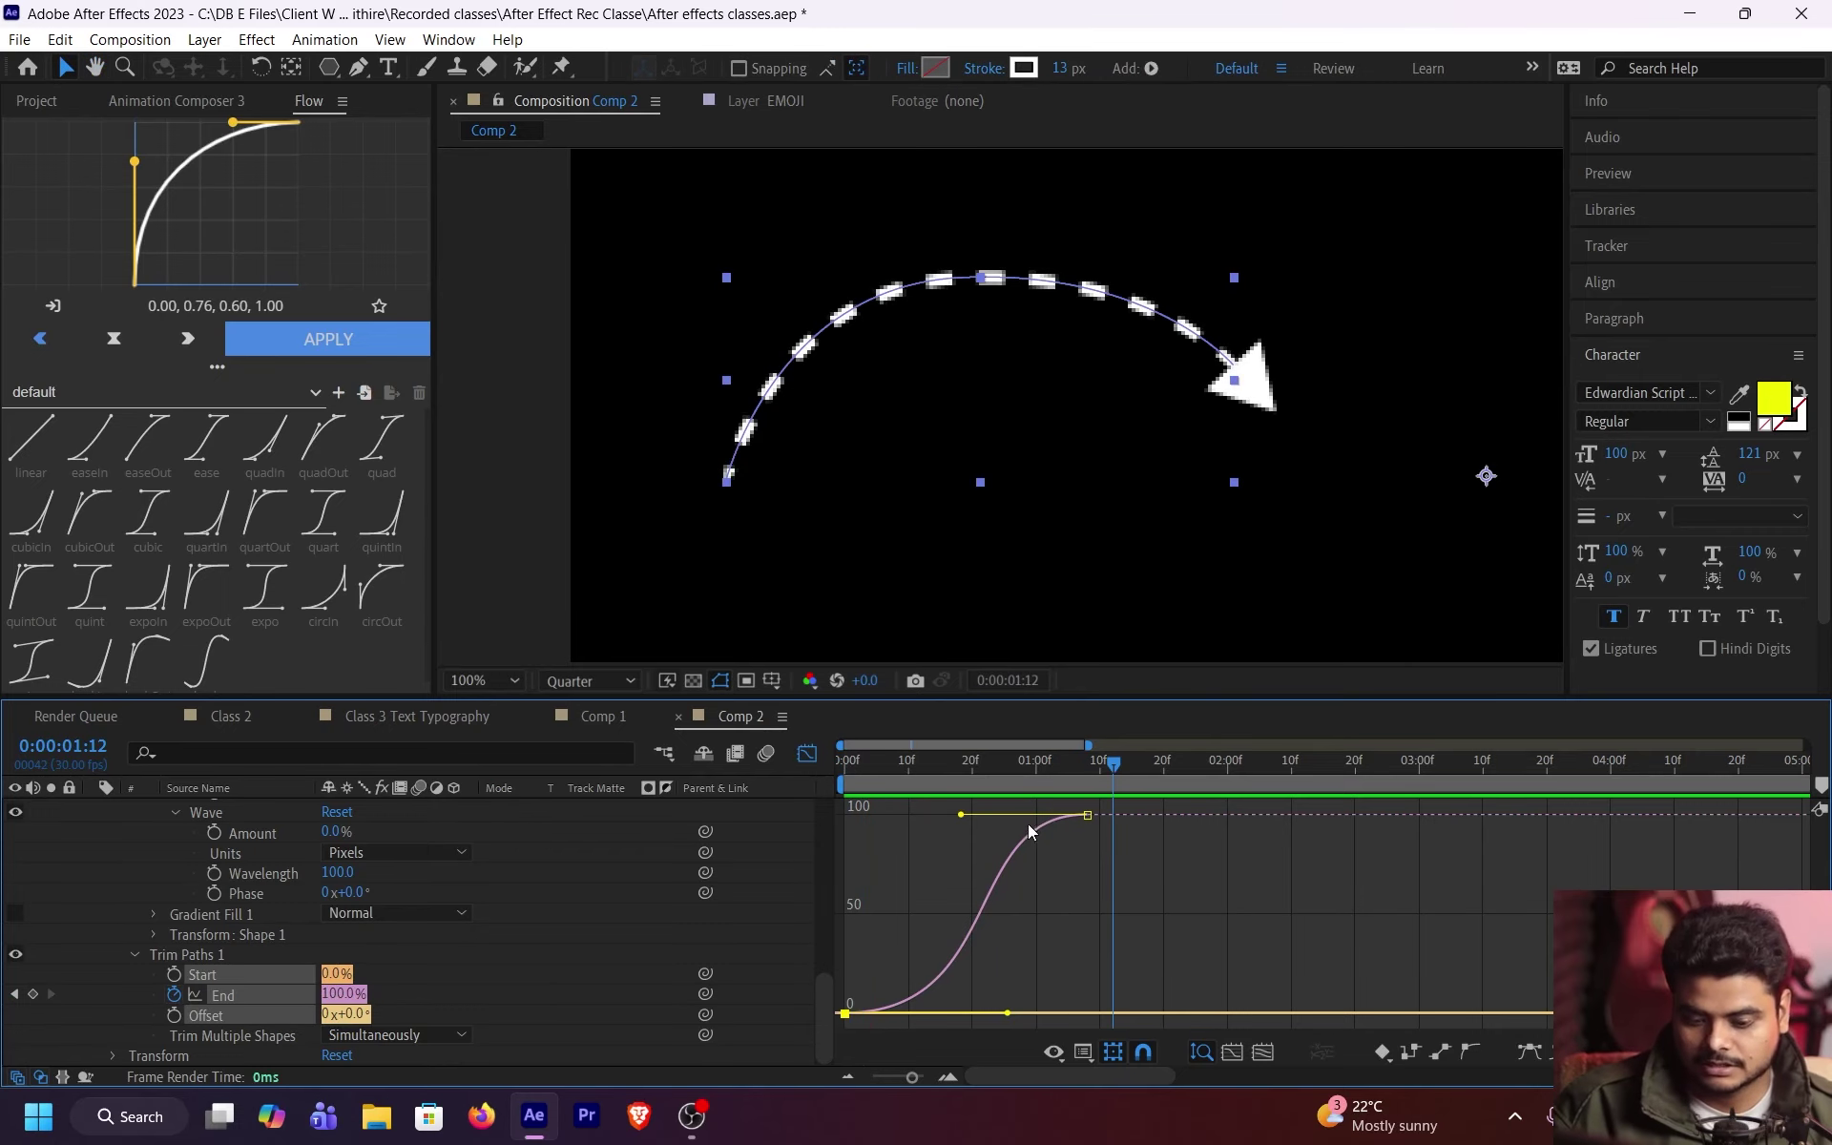
click(813, 756)
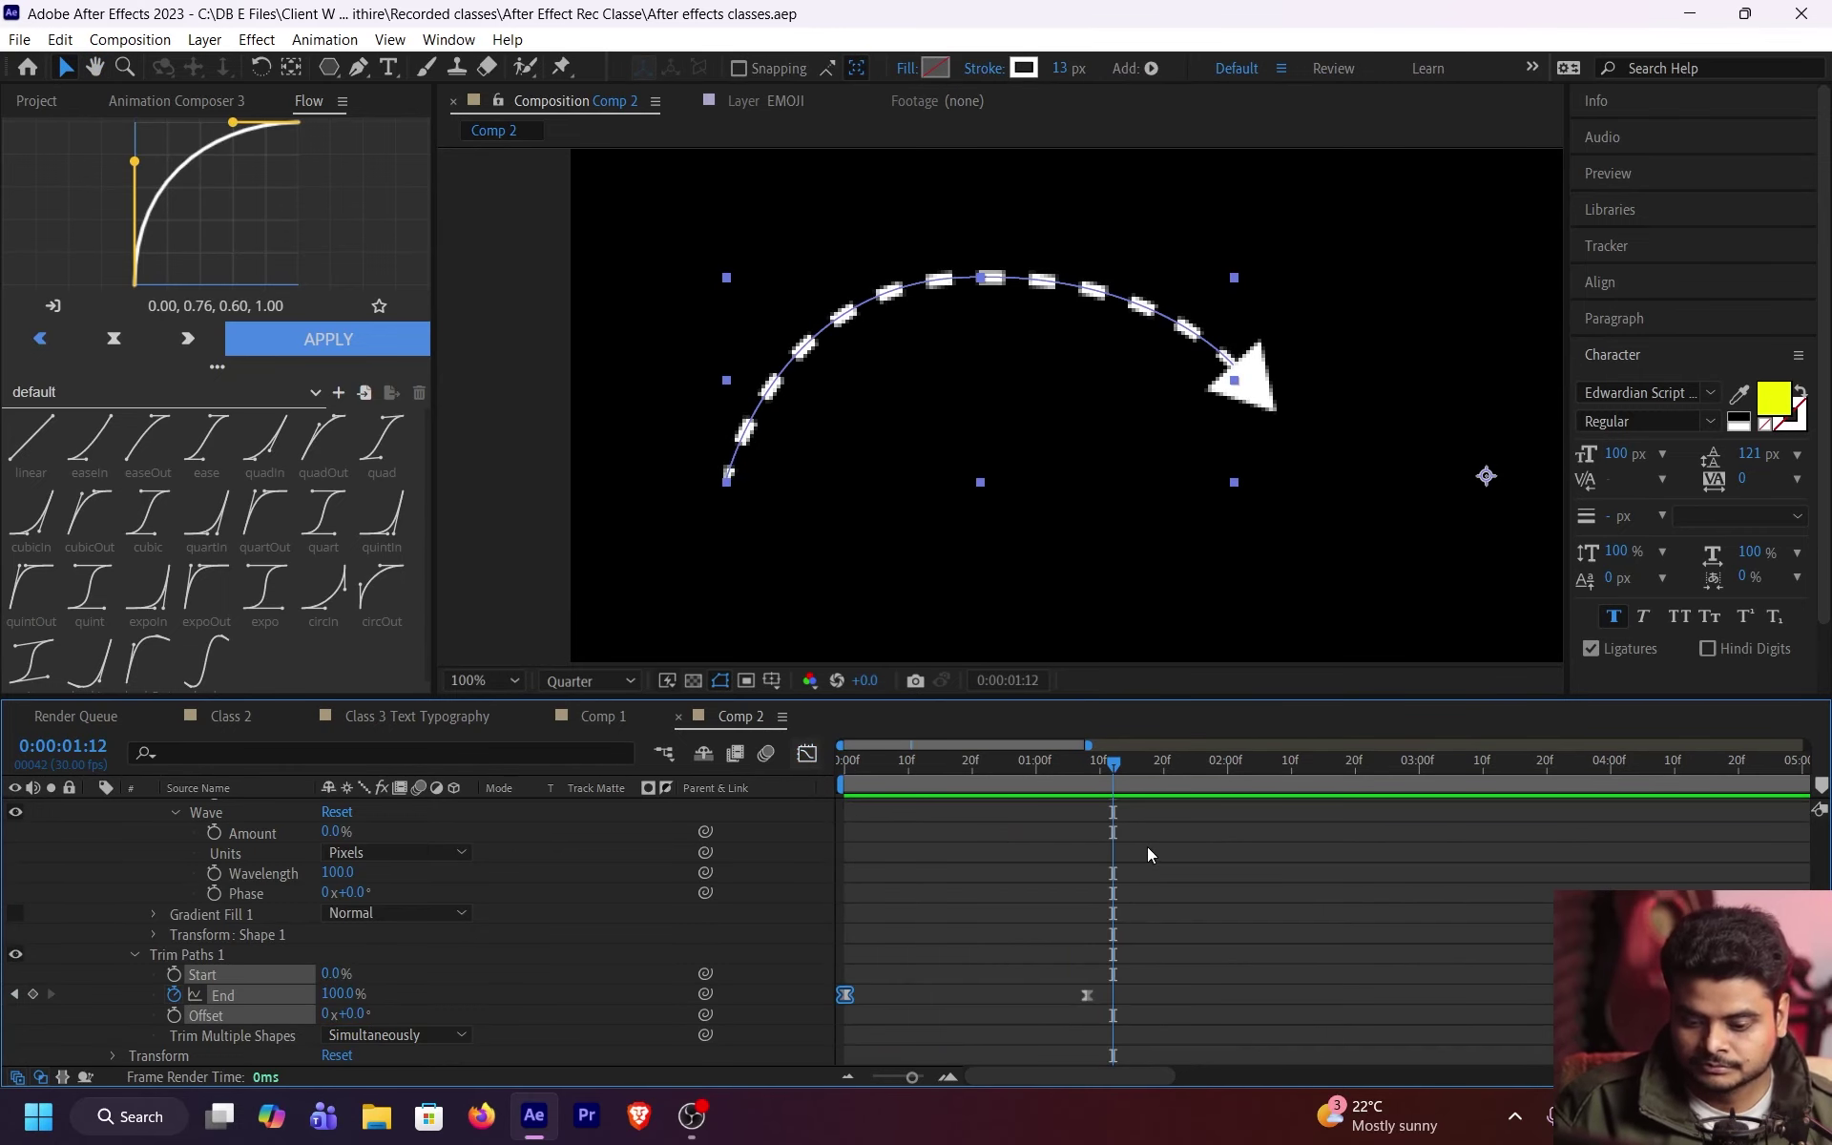
Step: Collapse Shape Layer 1's contents and reveal only the keyframed properties of both shape layers
scroll(1145, 845, up, 10)
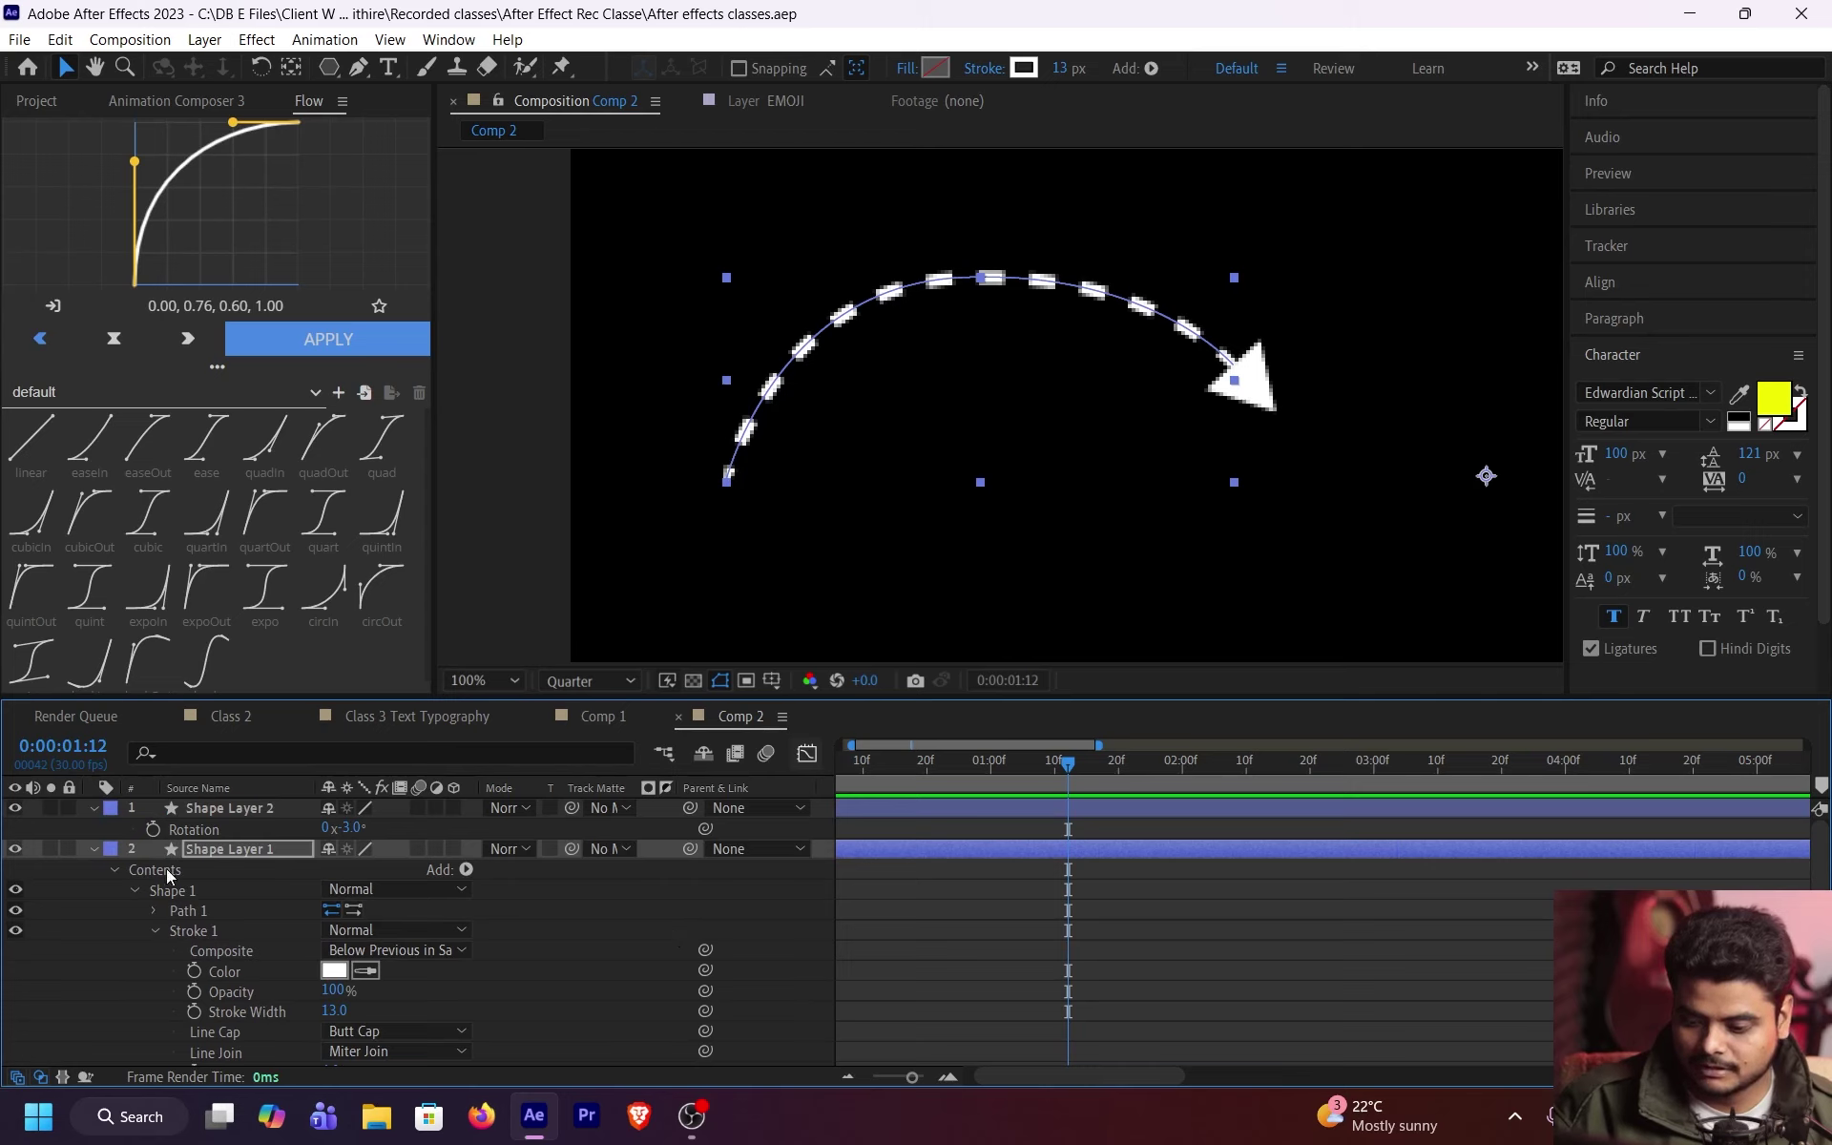
click(94, 848)
click(217, 816)
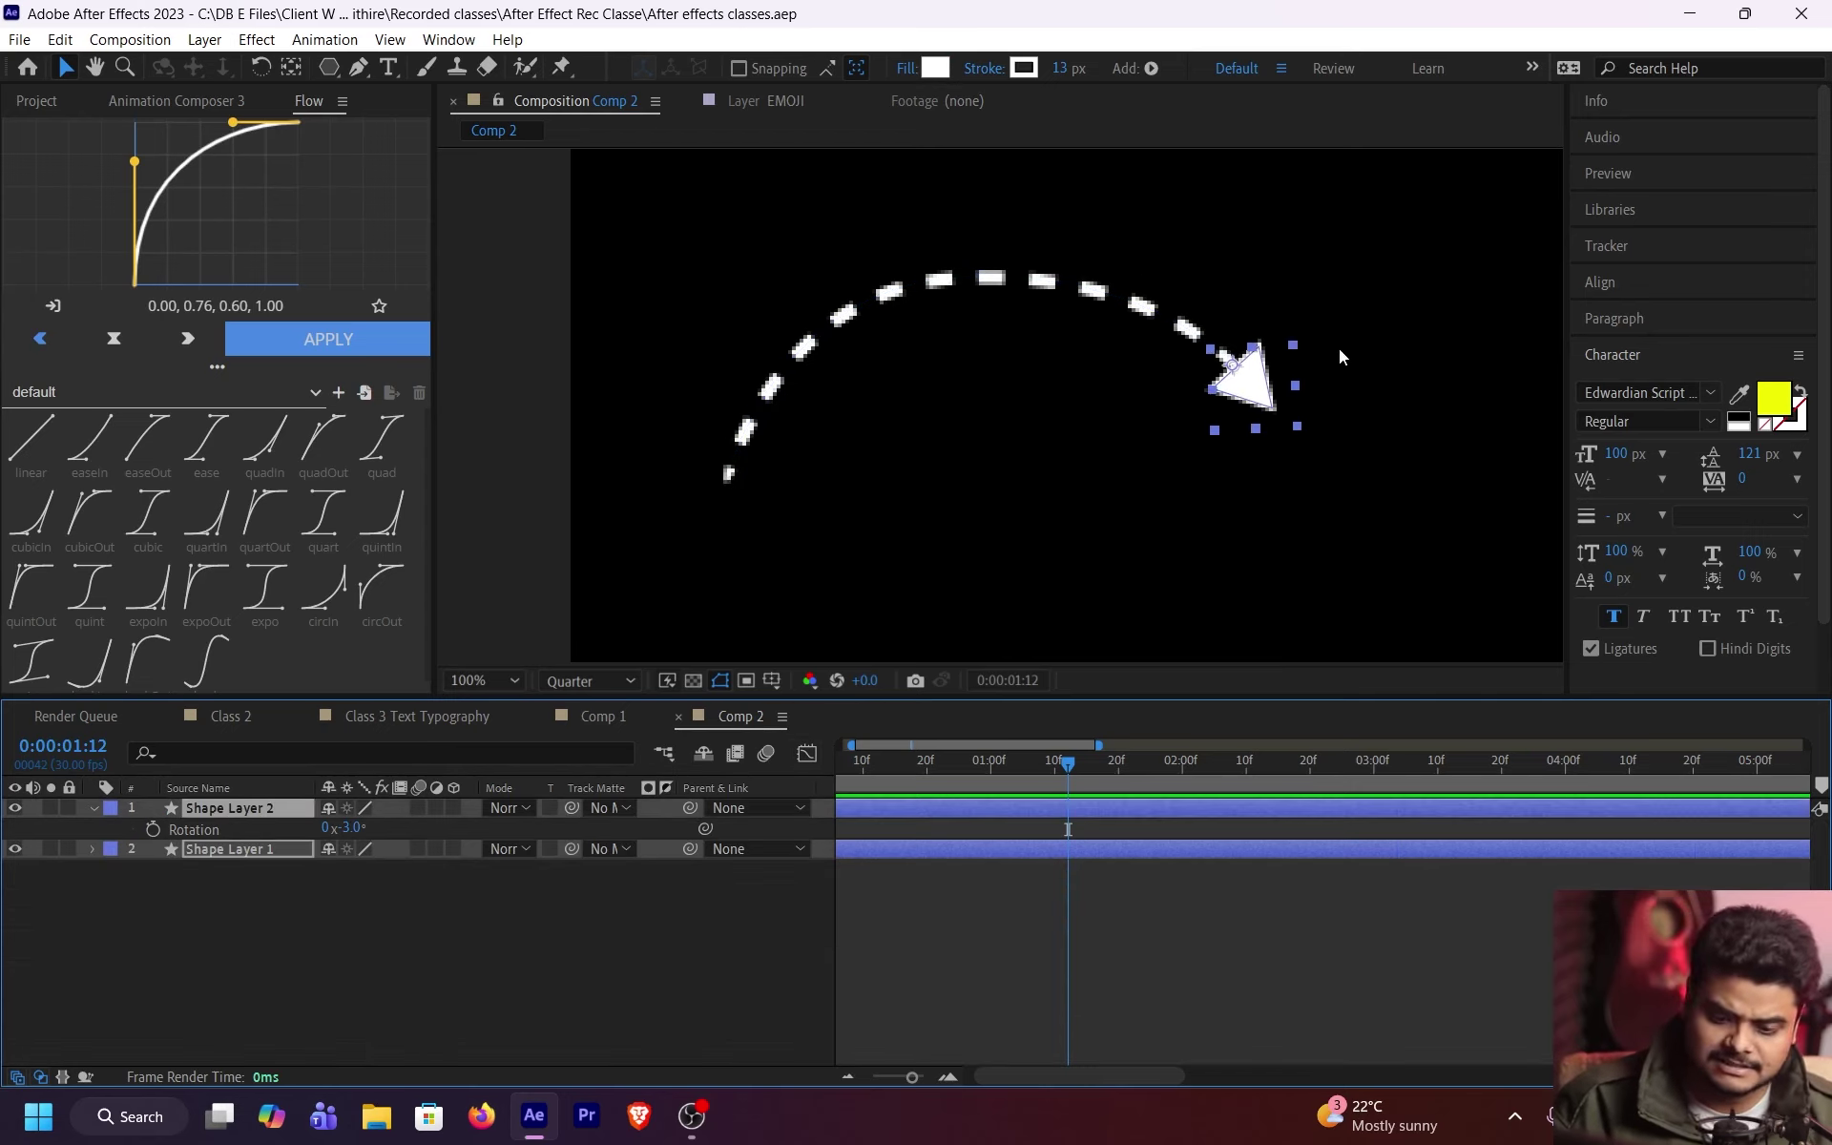
scroll(1338, 348, up, 4)
drag(1327, 420, 873, 420)
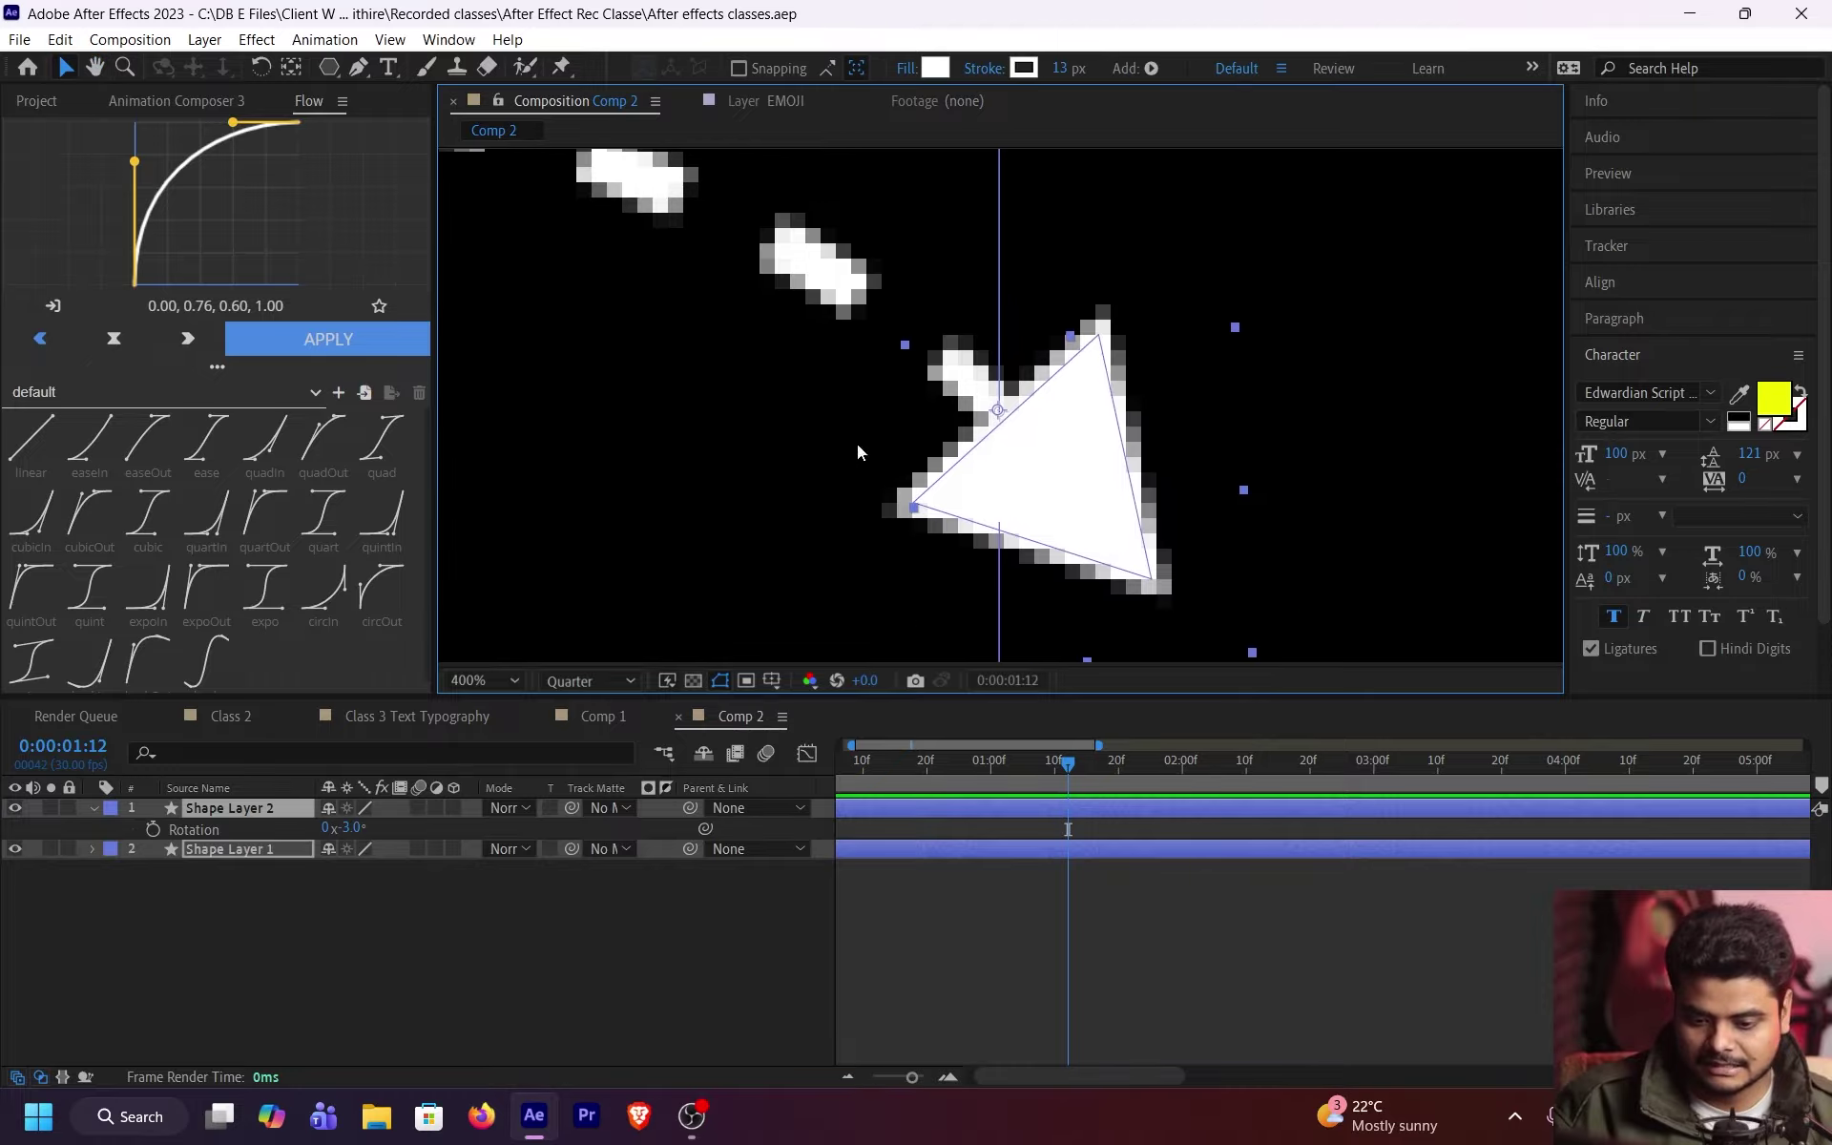
ctrl+click(969, 849)
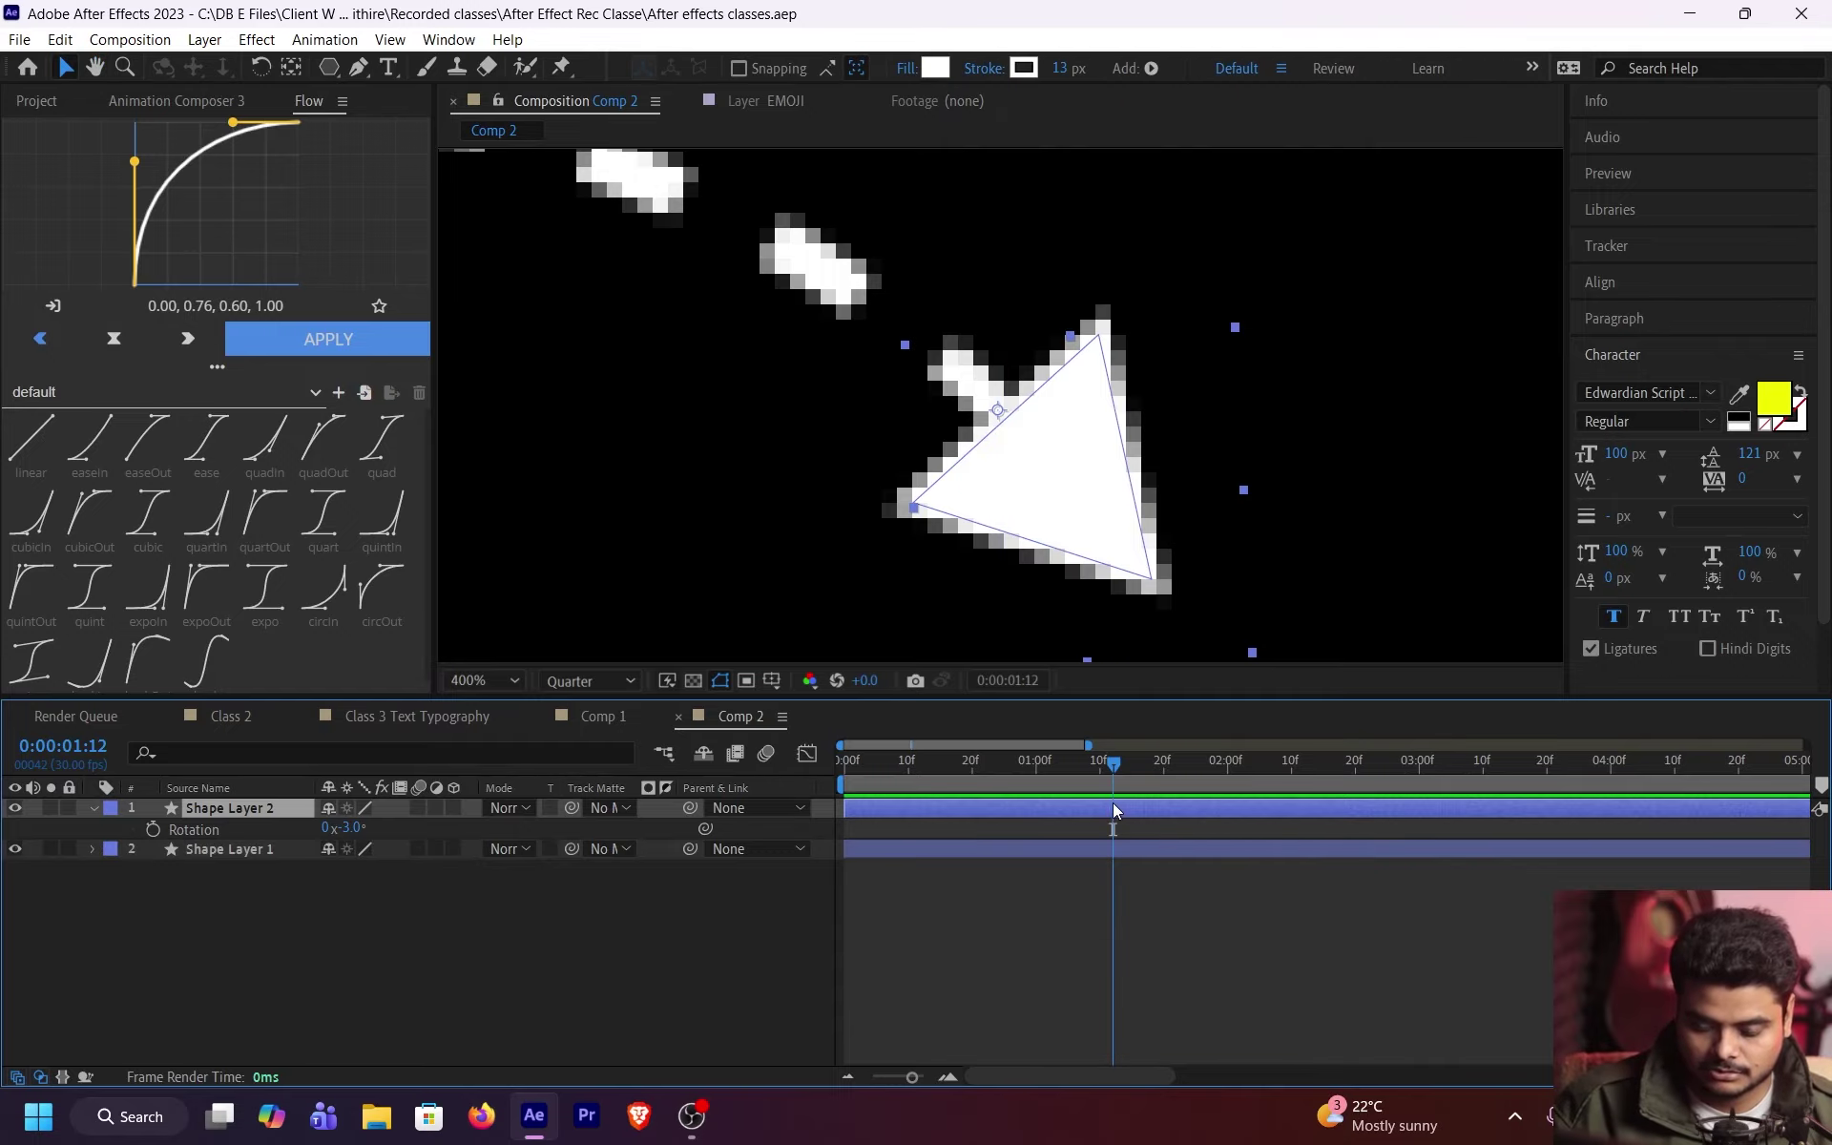
key(minus)
ctrl+click(1052, 847)
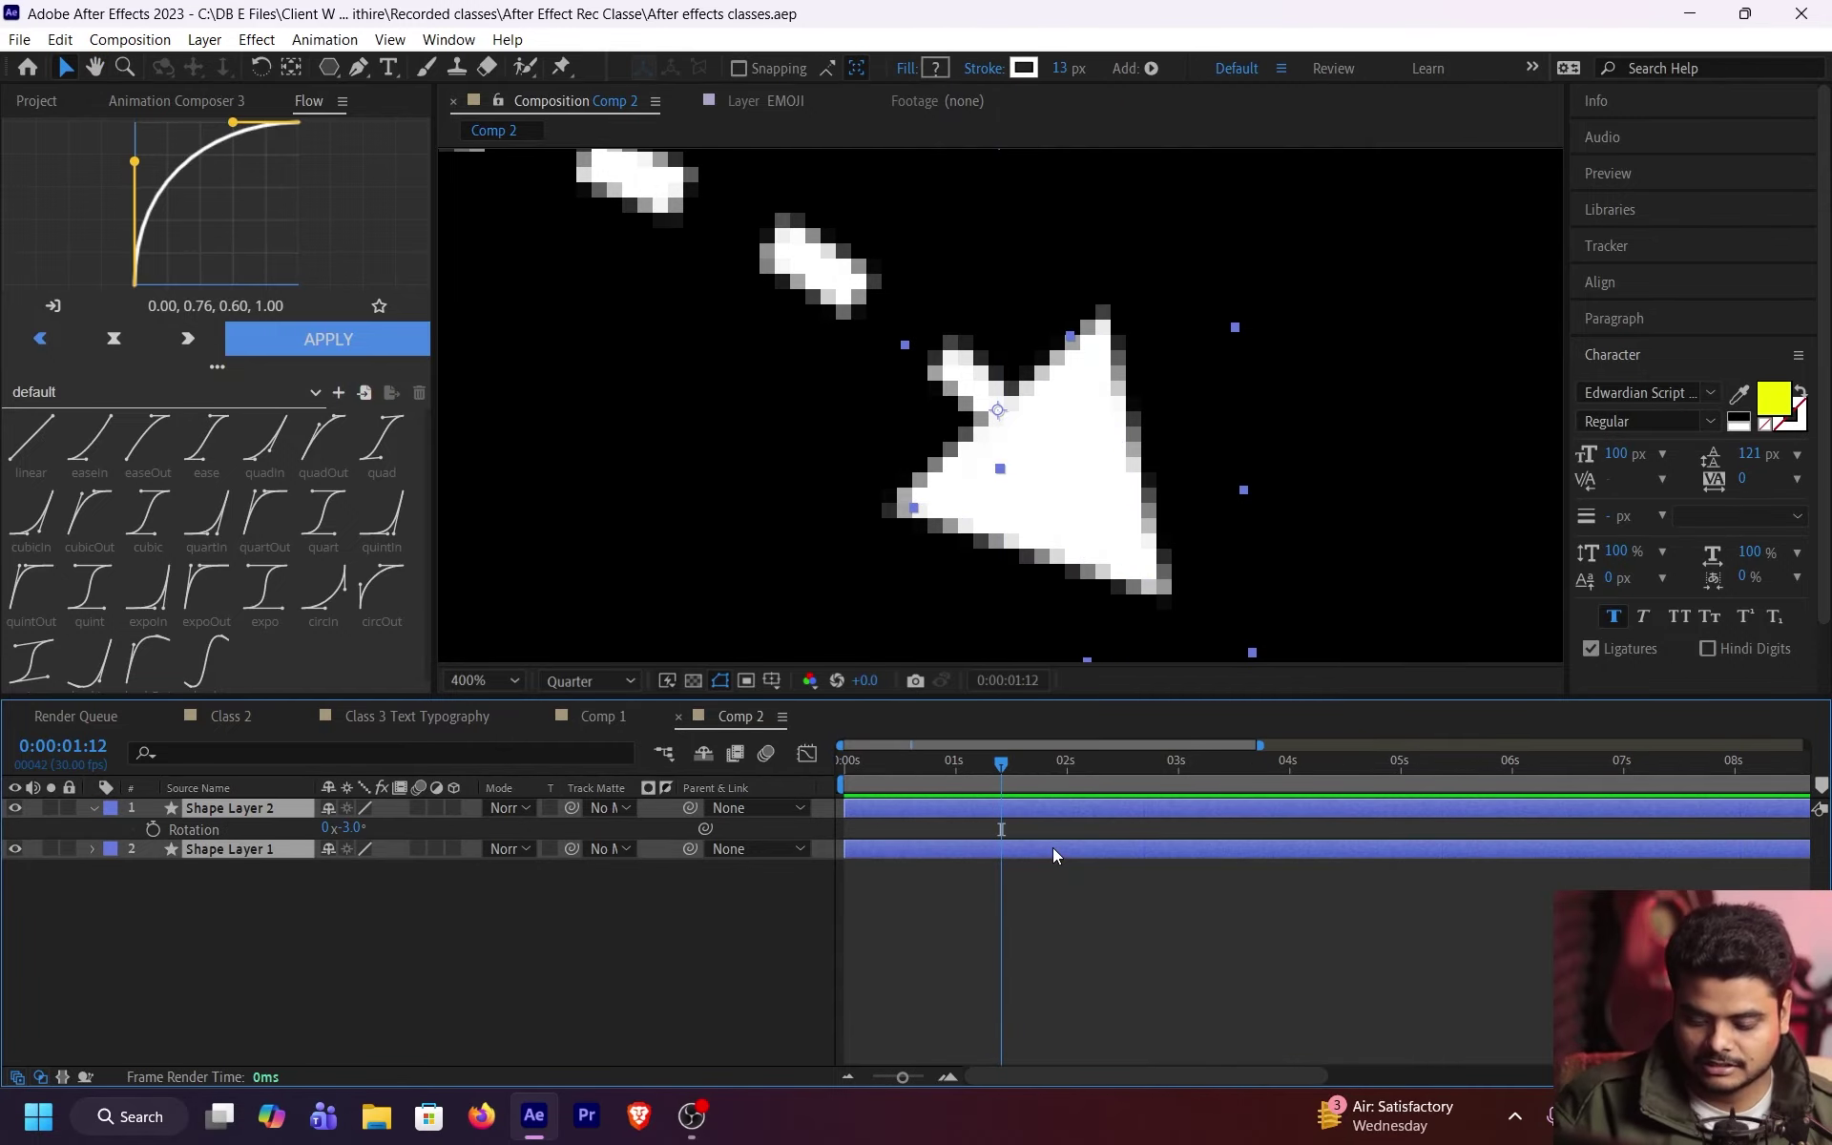
key(r)
key(u)
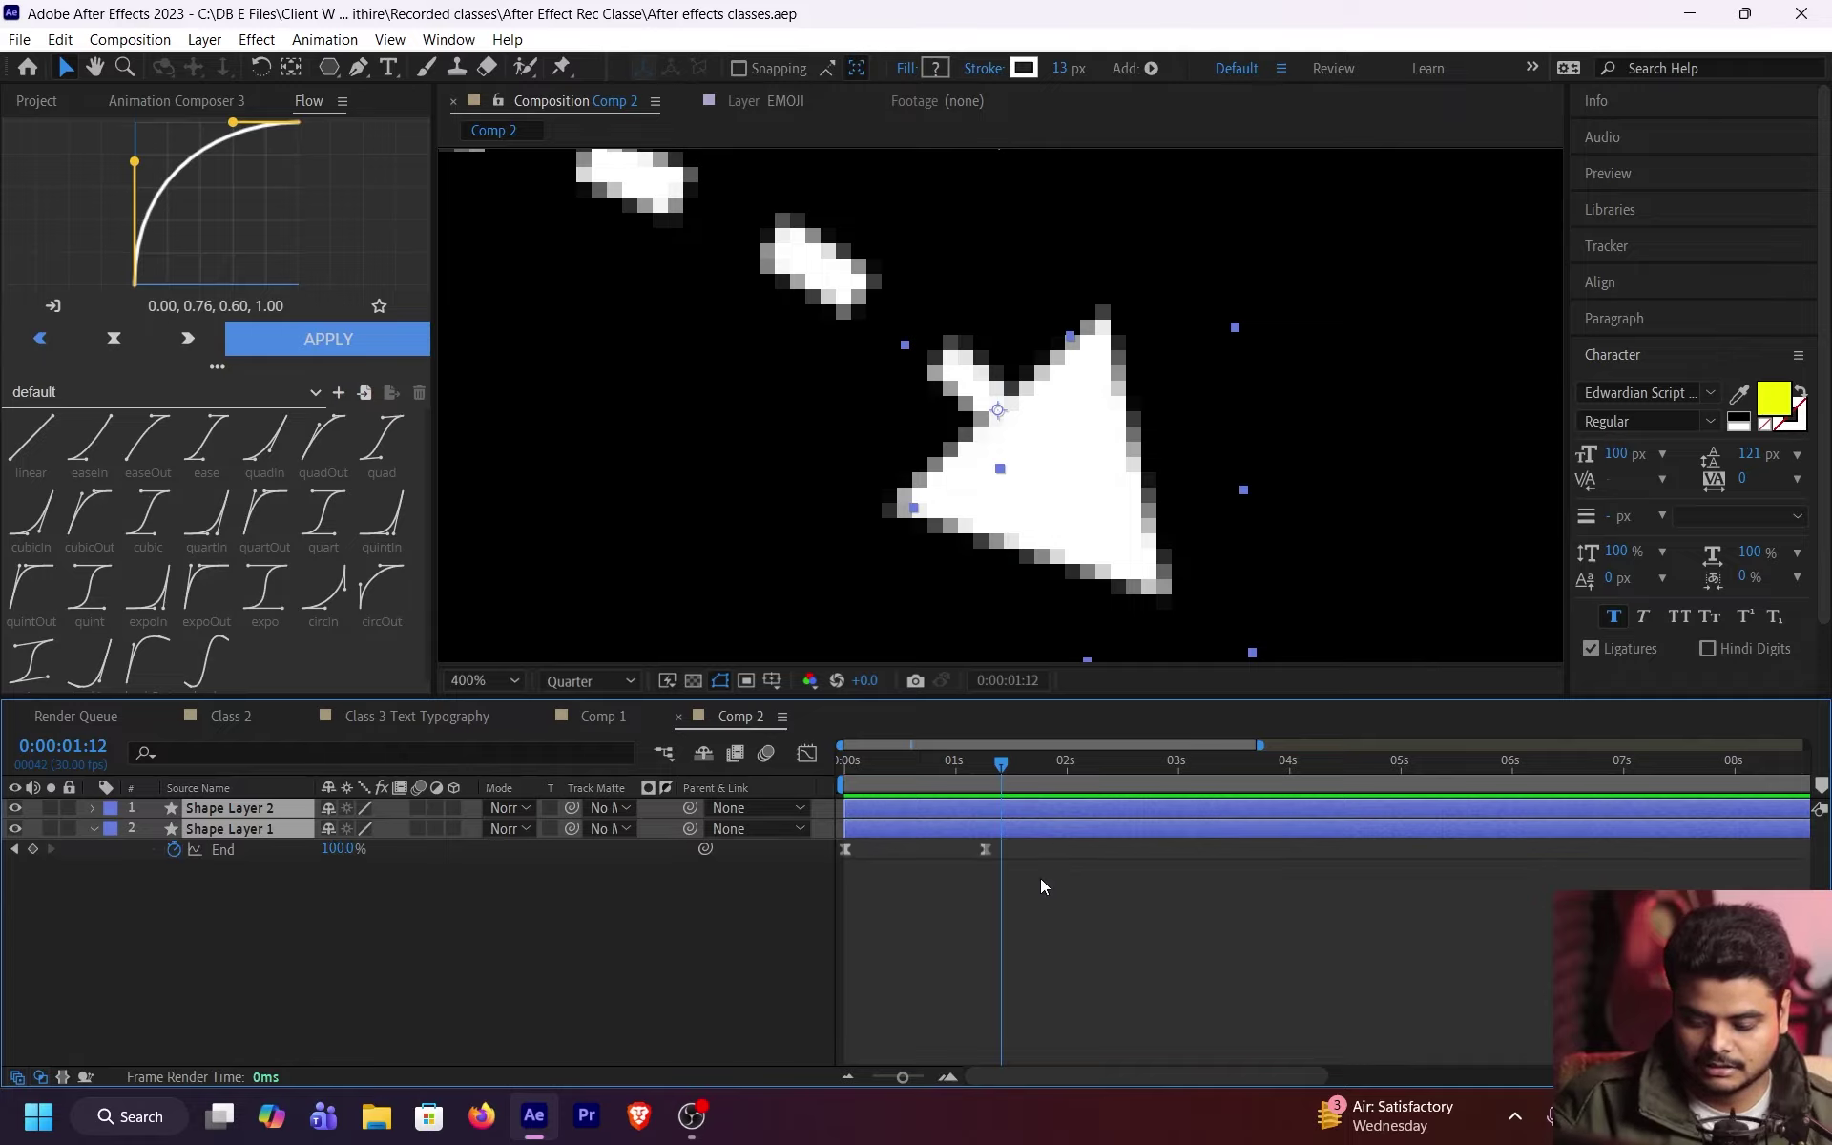
click(1040, 879)
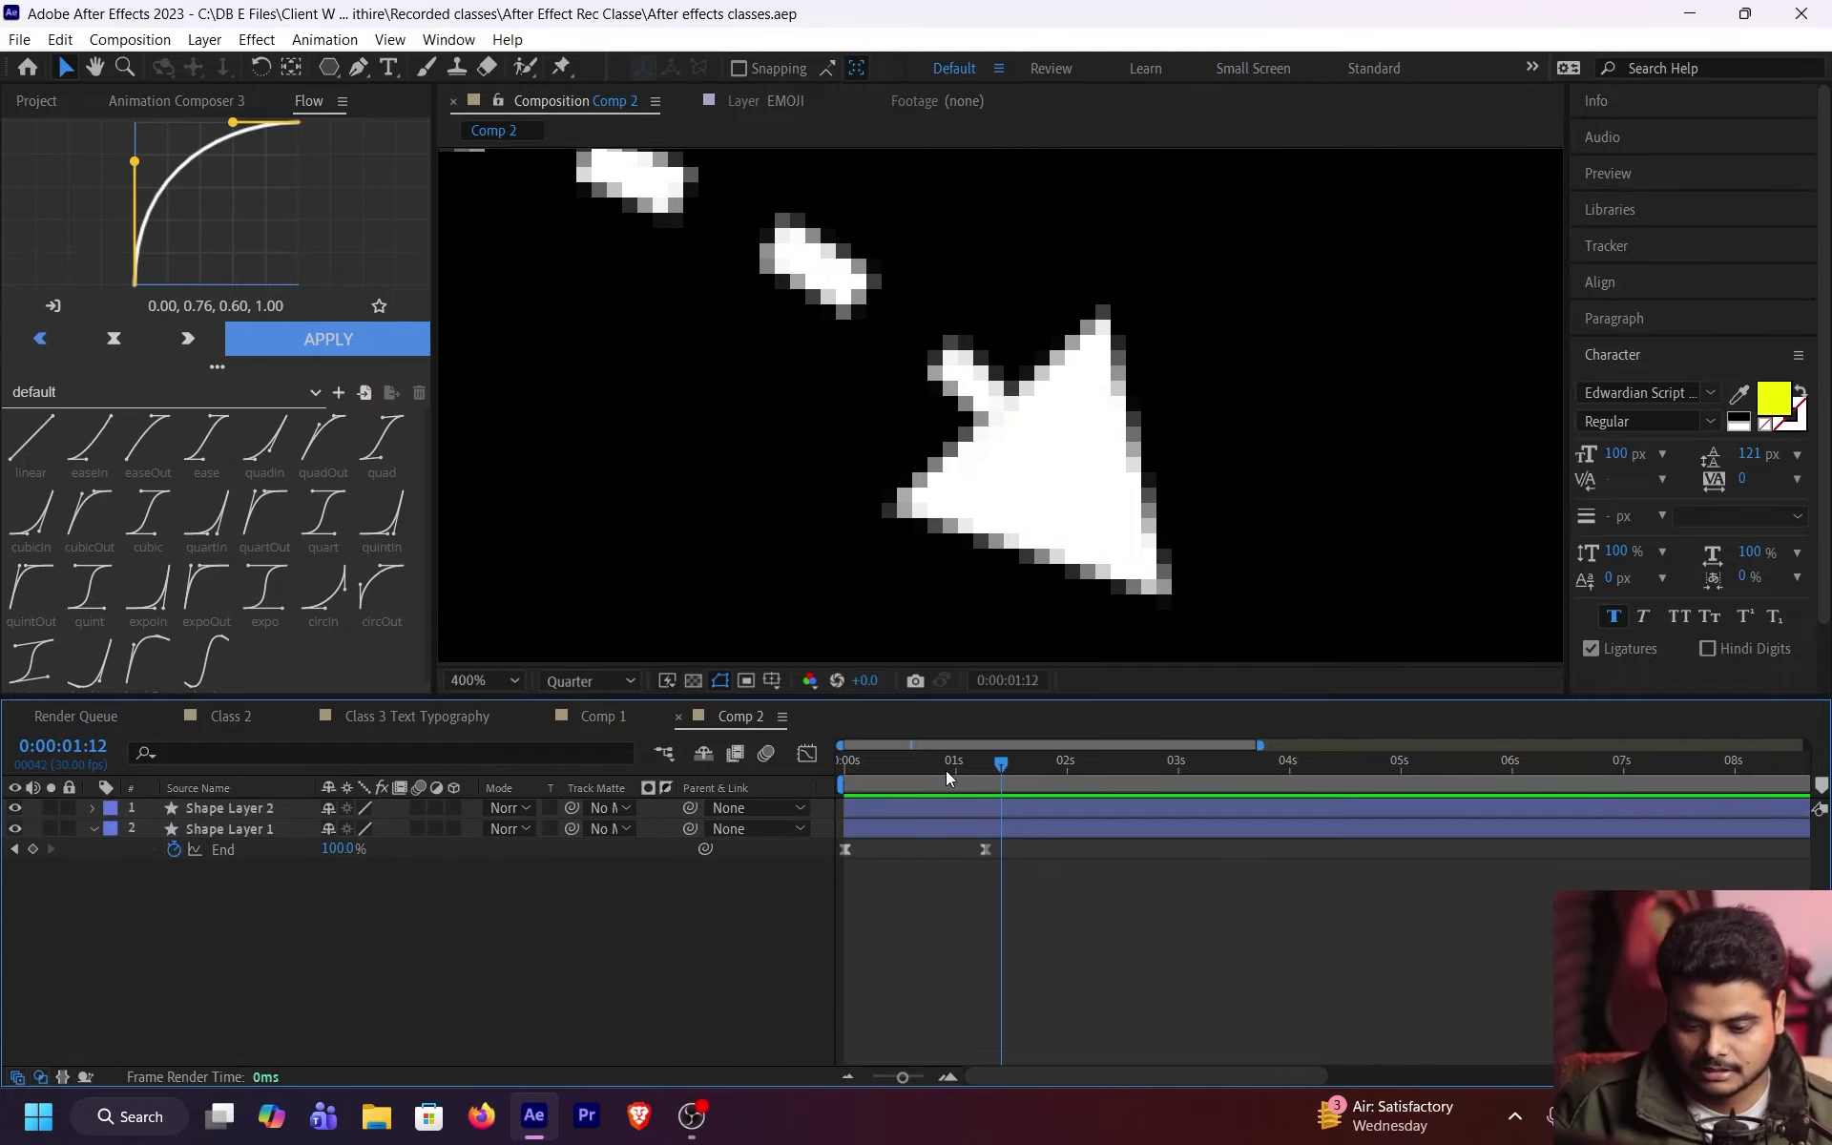
Step: Keyframe the arrowhead layer's Scale at 0:00:01:04 and set it to 0%
click(946, 768)
click(953, 830)
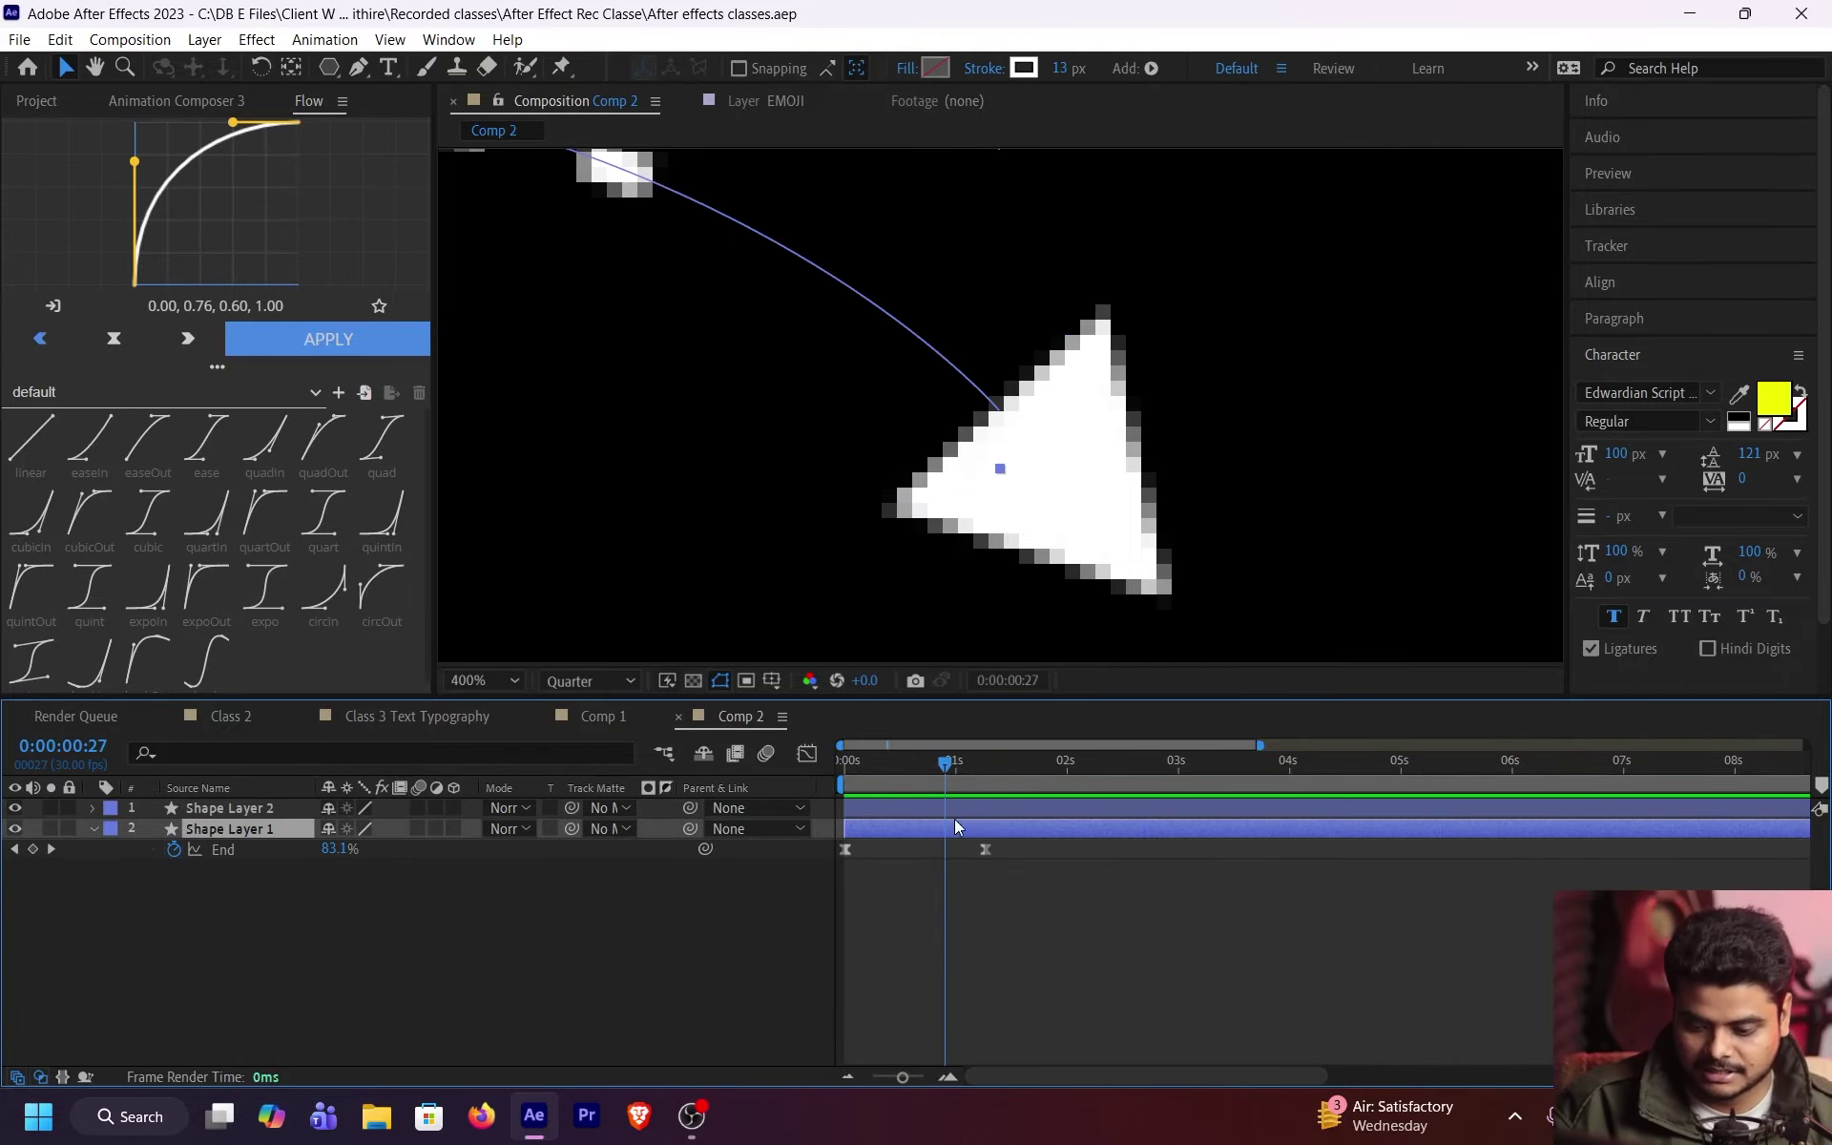
click(977, 806)
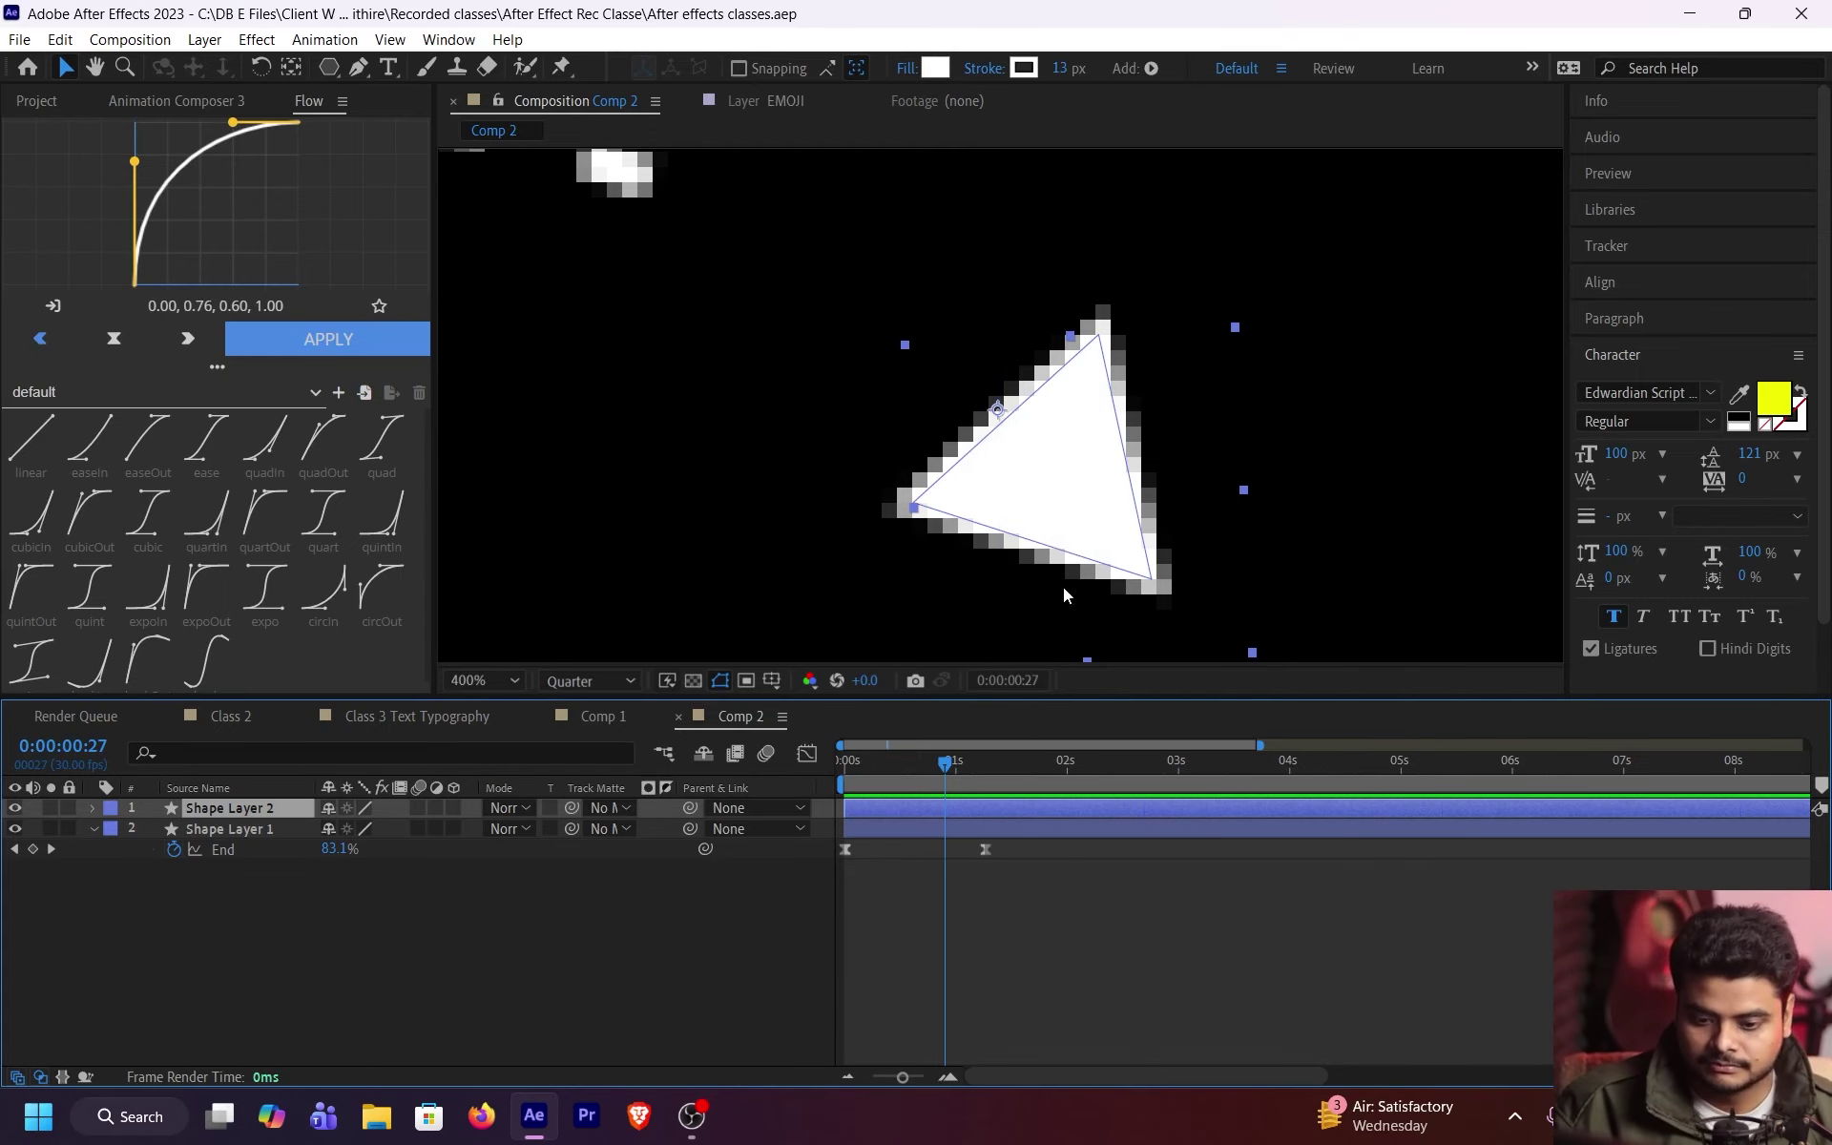
drag(965, 764, 970, 766)
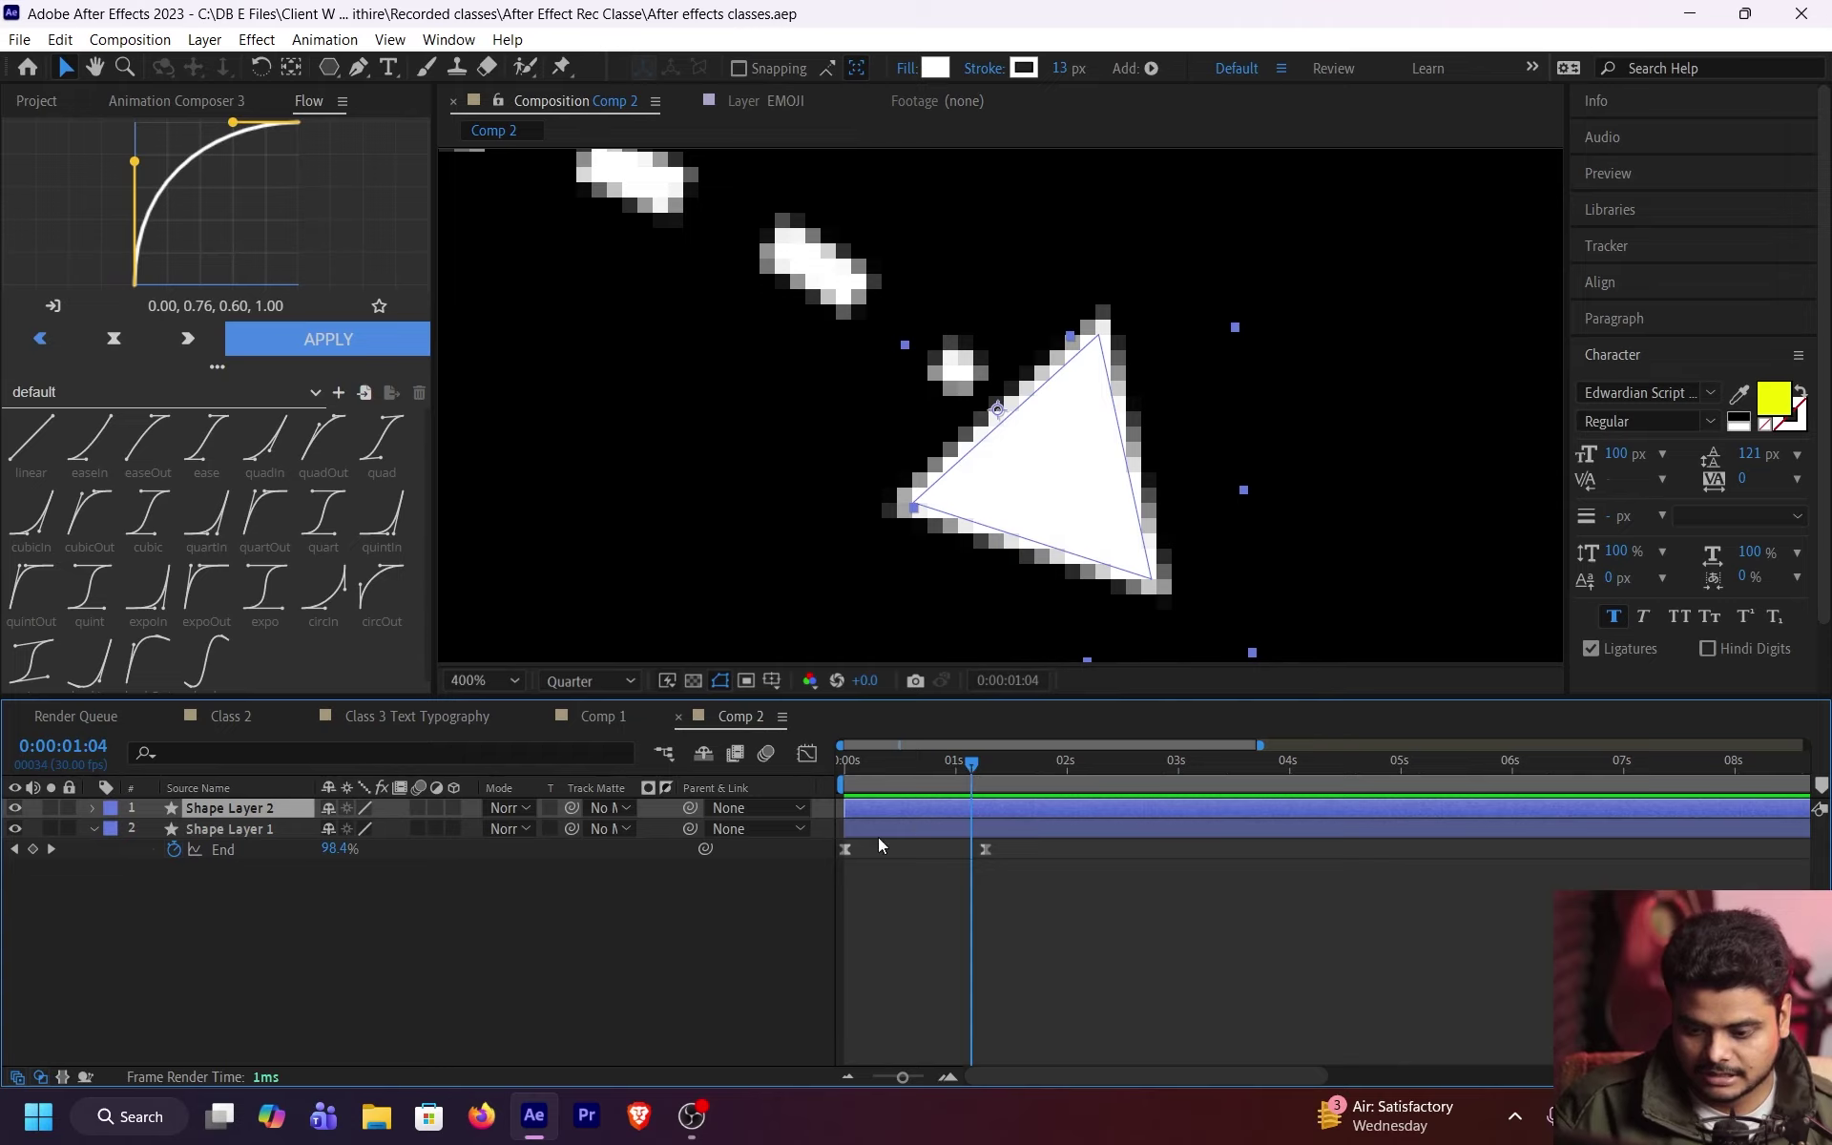
key(s)
click(153, 829)
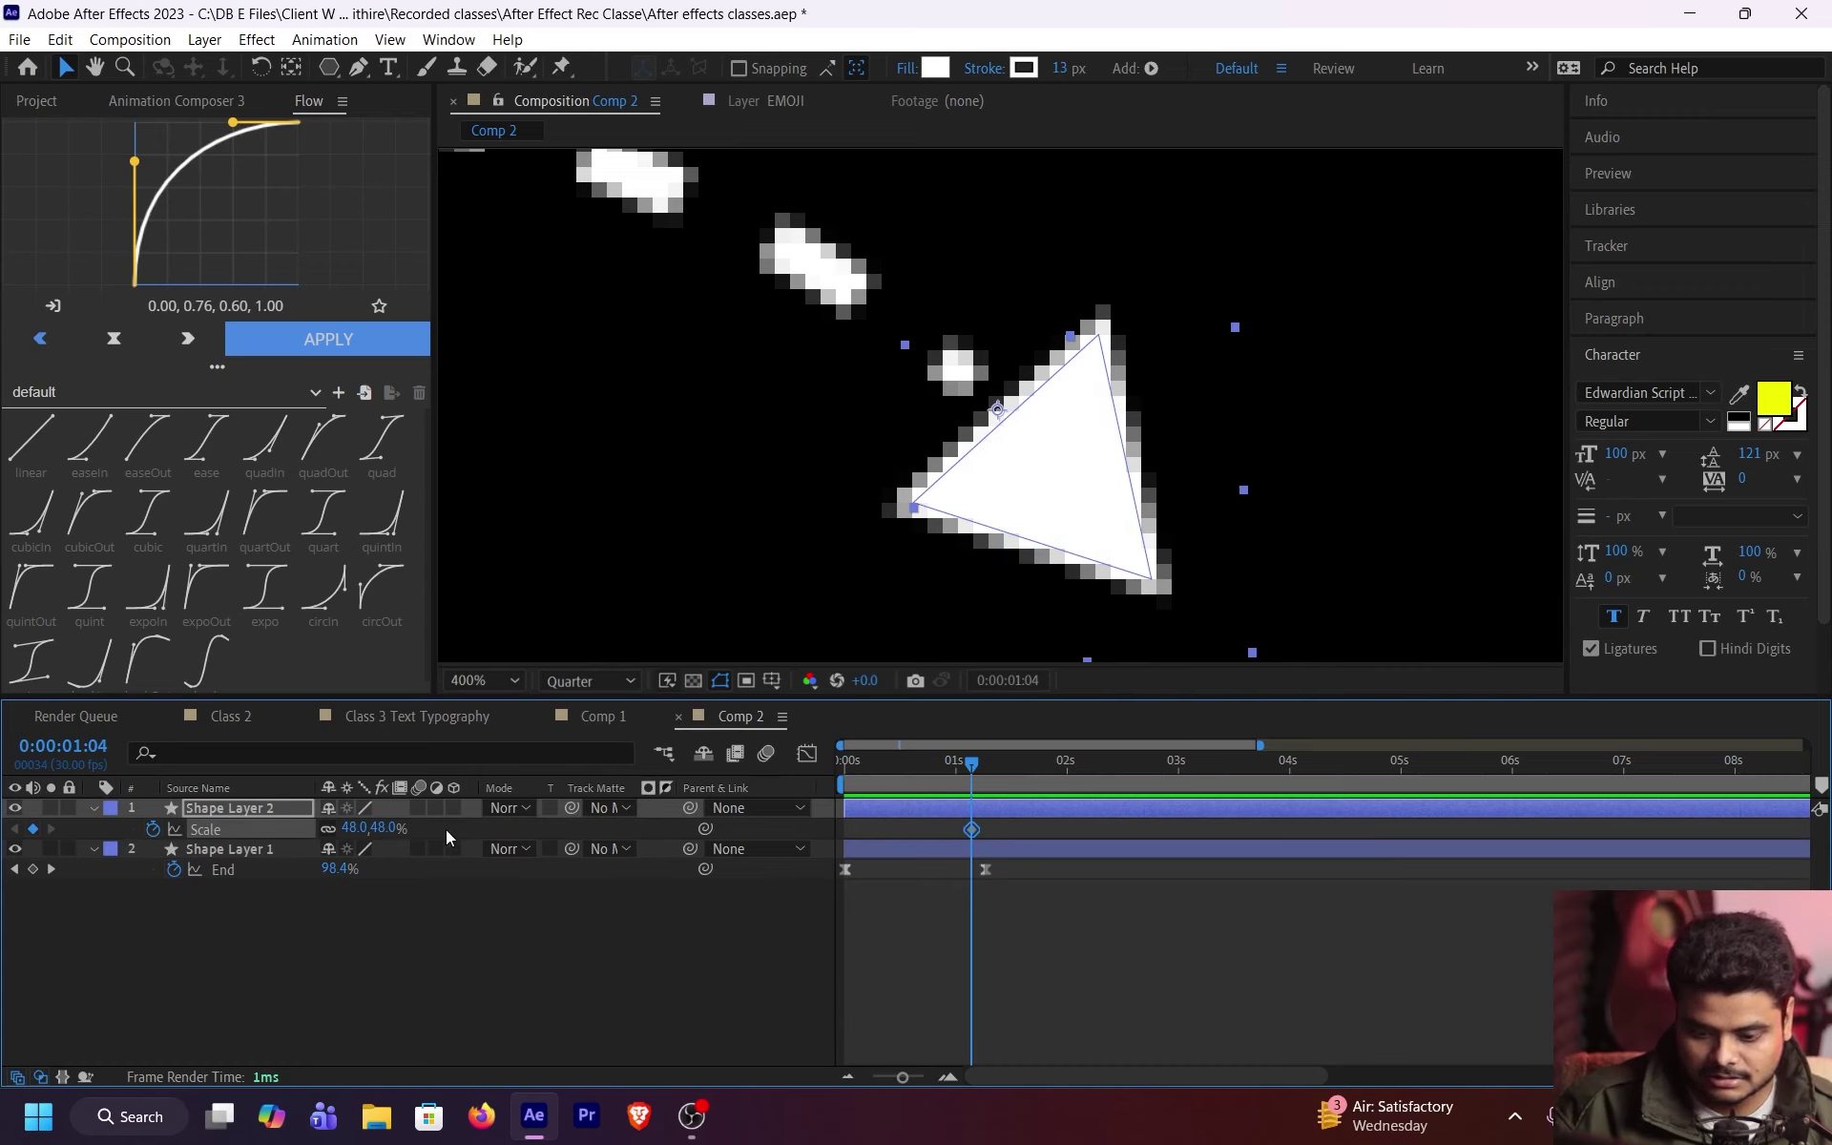
drag(388, 837, 382, 838)
click(404, 827)
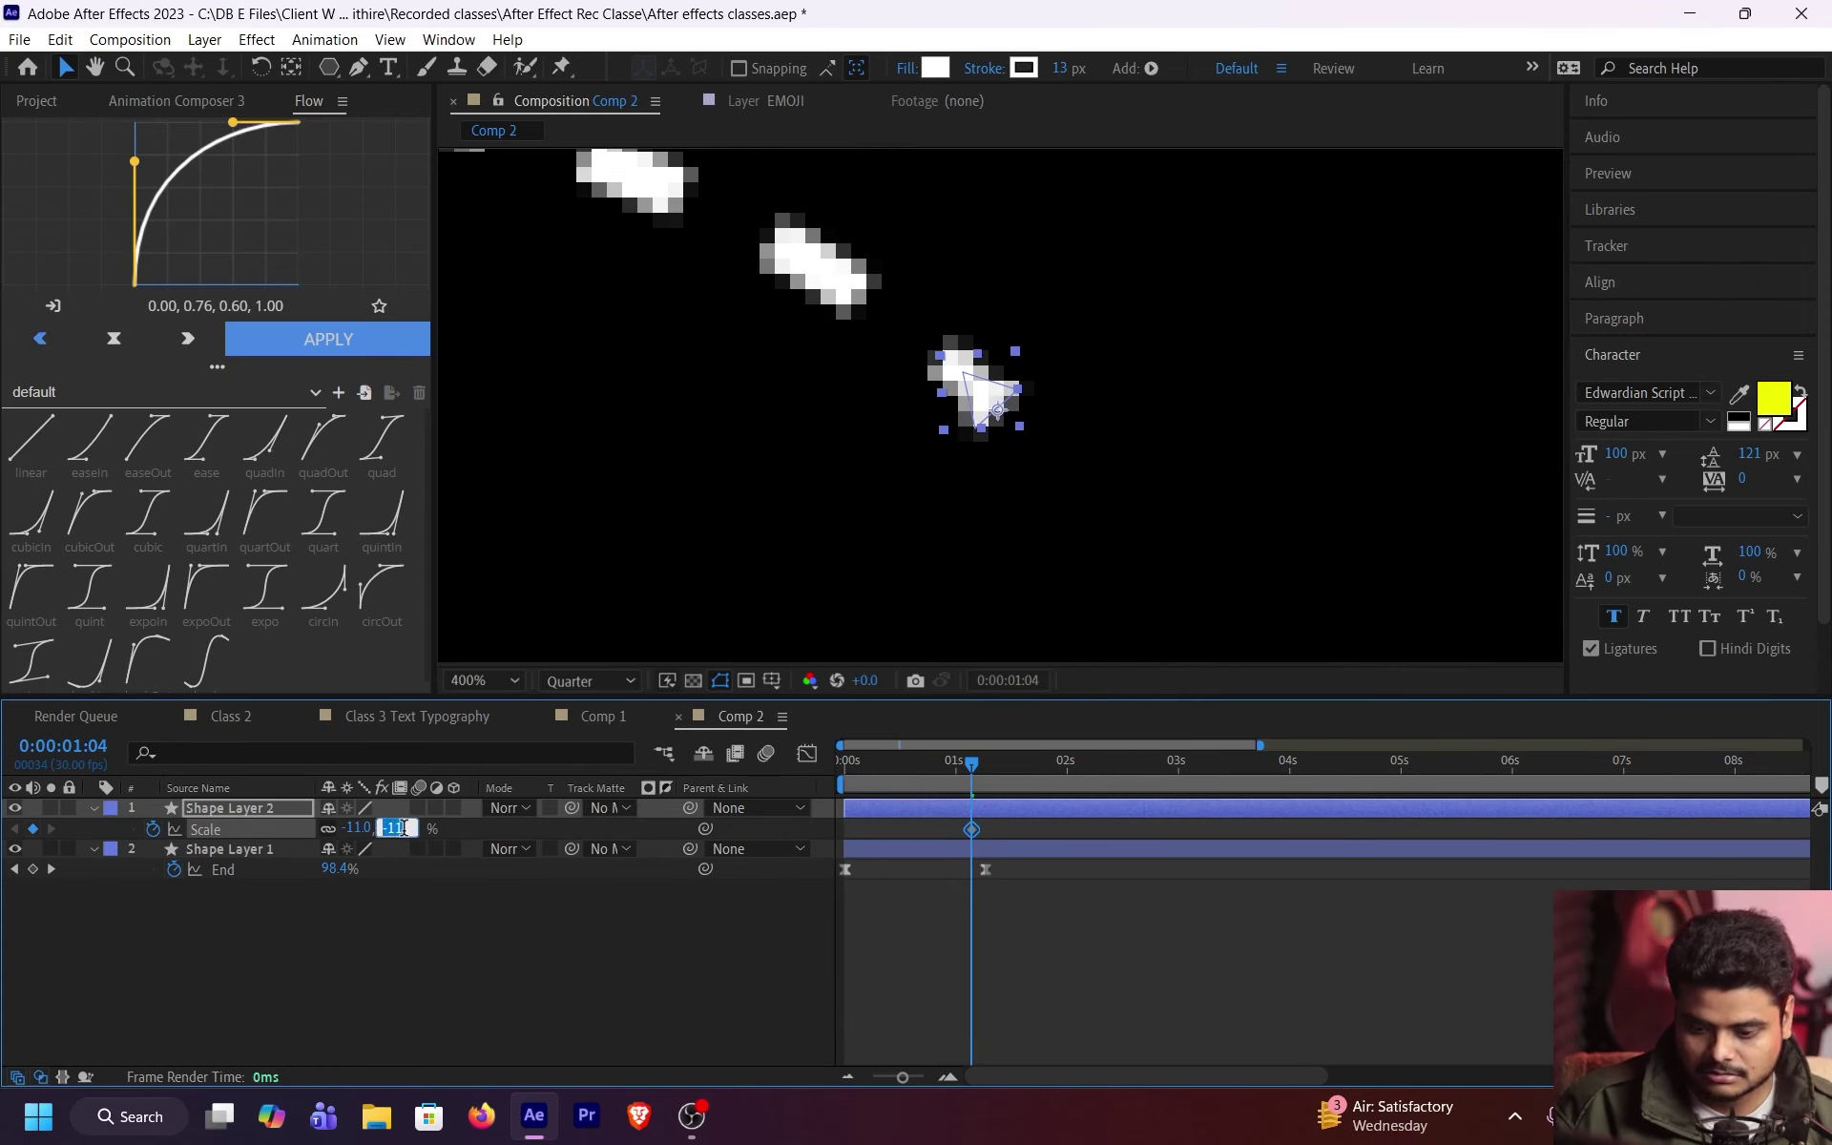
text(0)
key(Return)
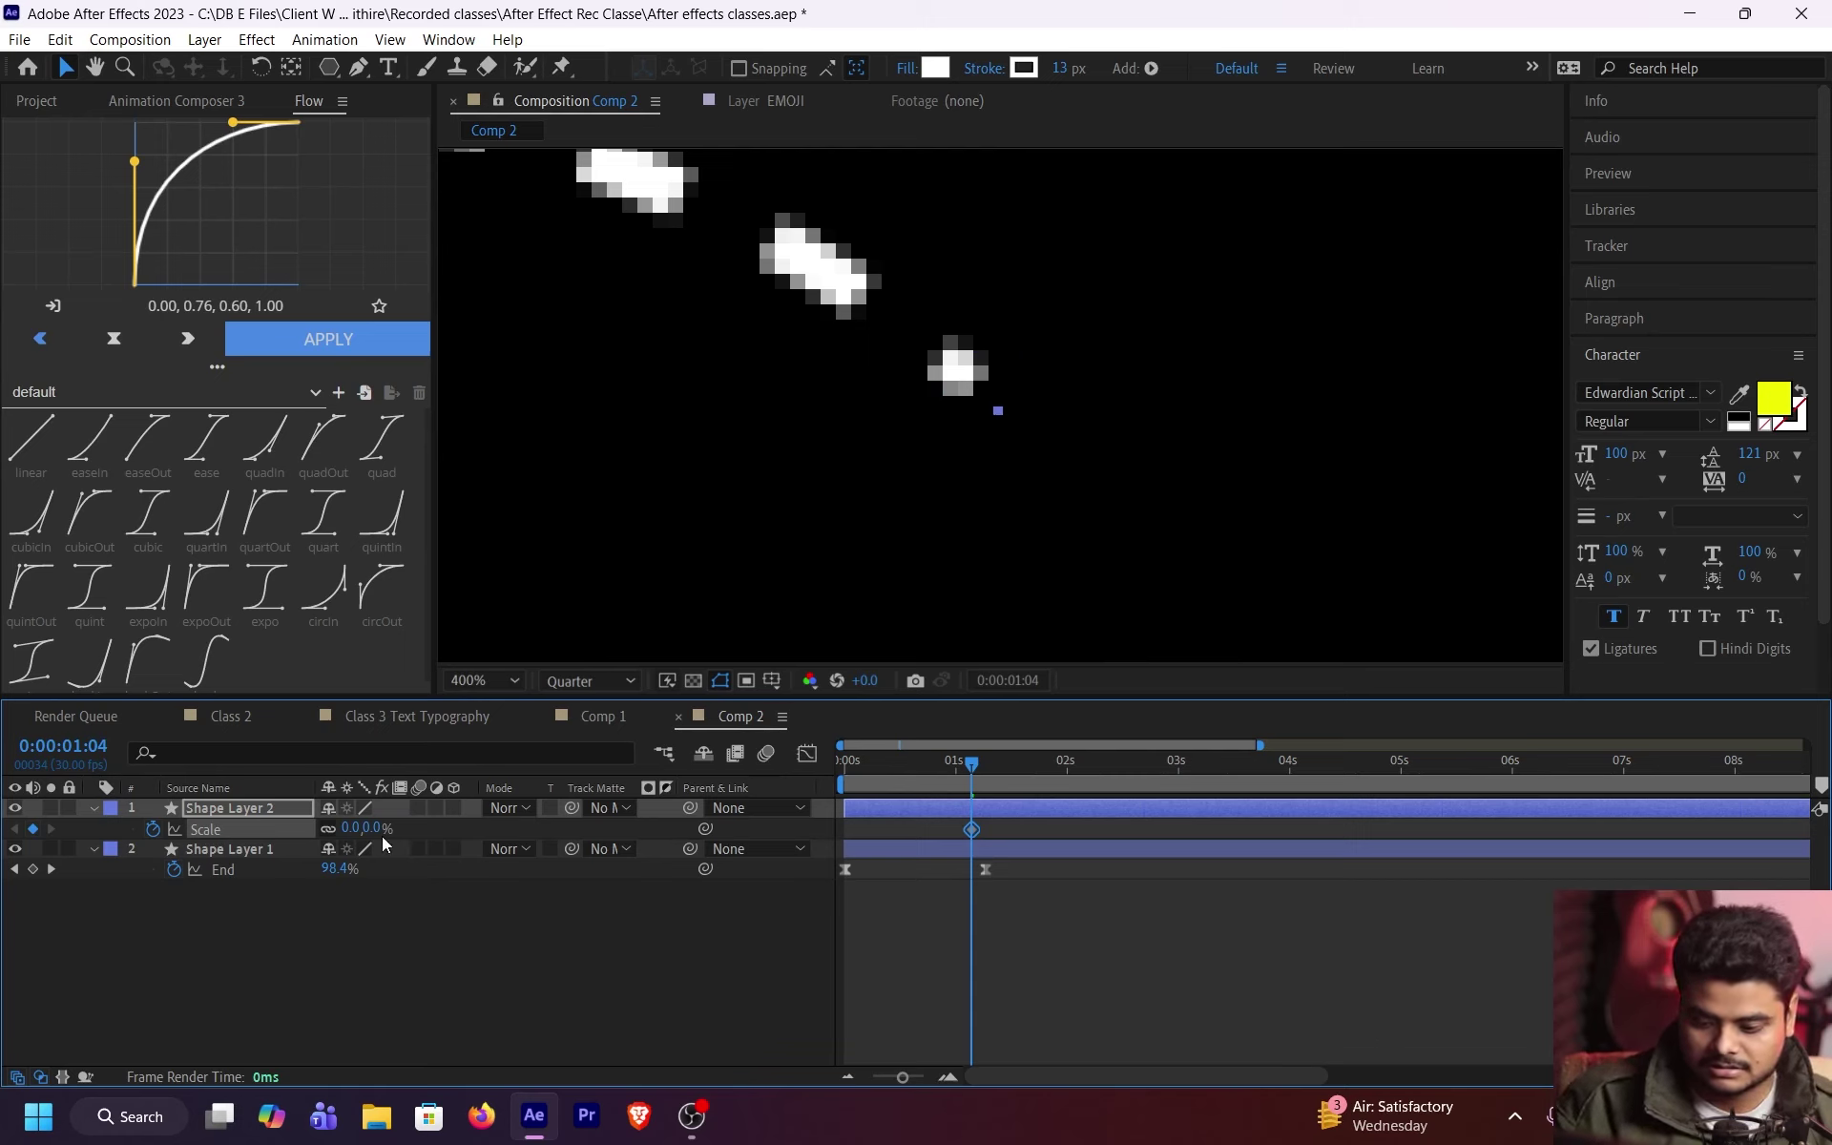
Step: Set the arrowhead's Scale to 48% at 0:00:01:19 and preview its growth from 0:00:01:04
key(space)
key(space)
click(382, 827)
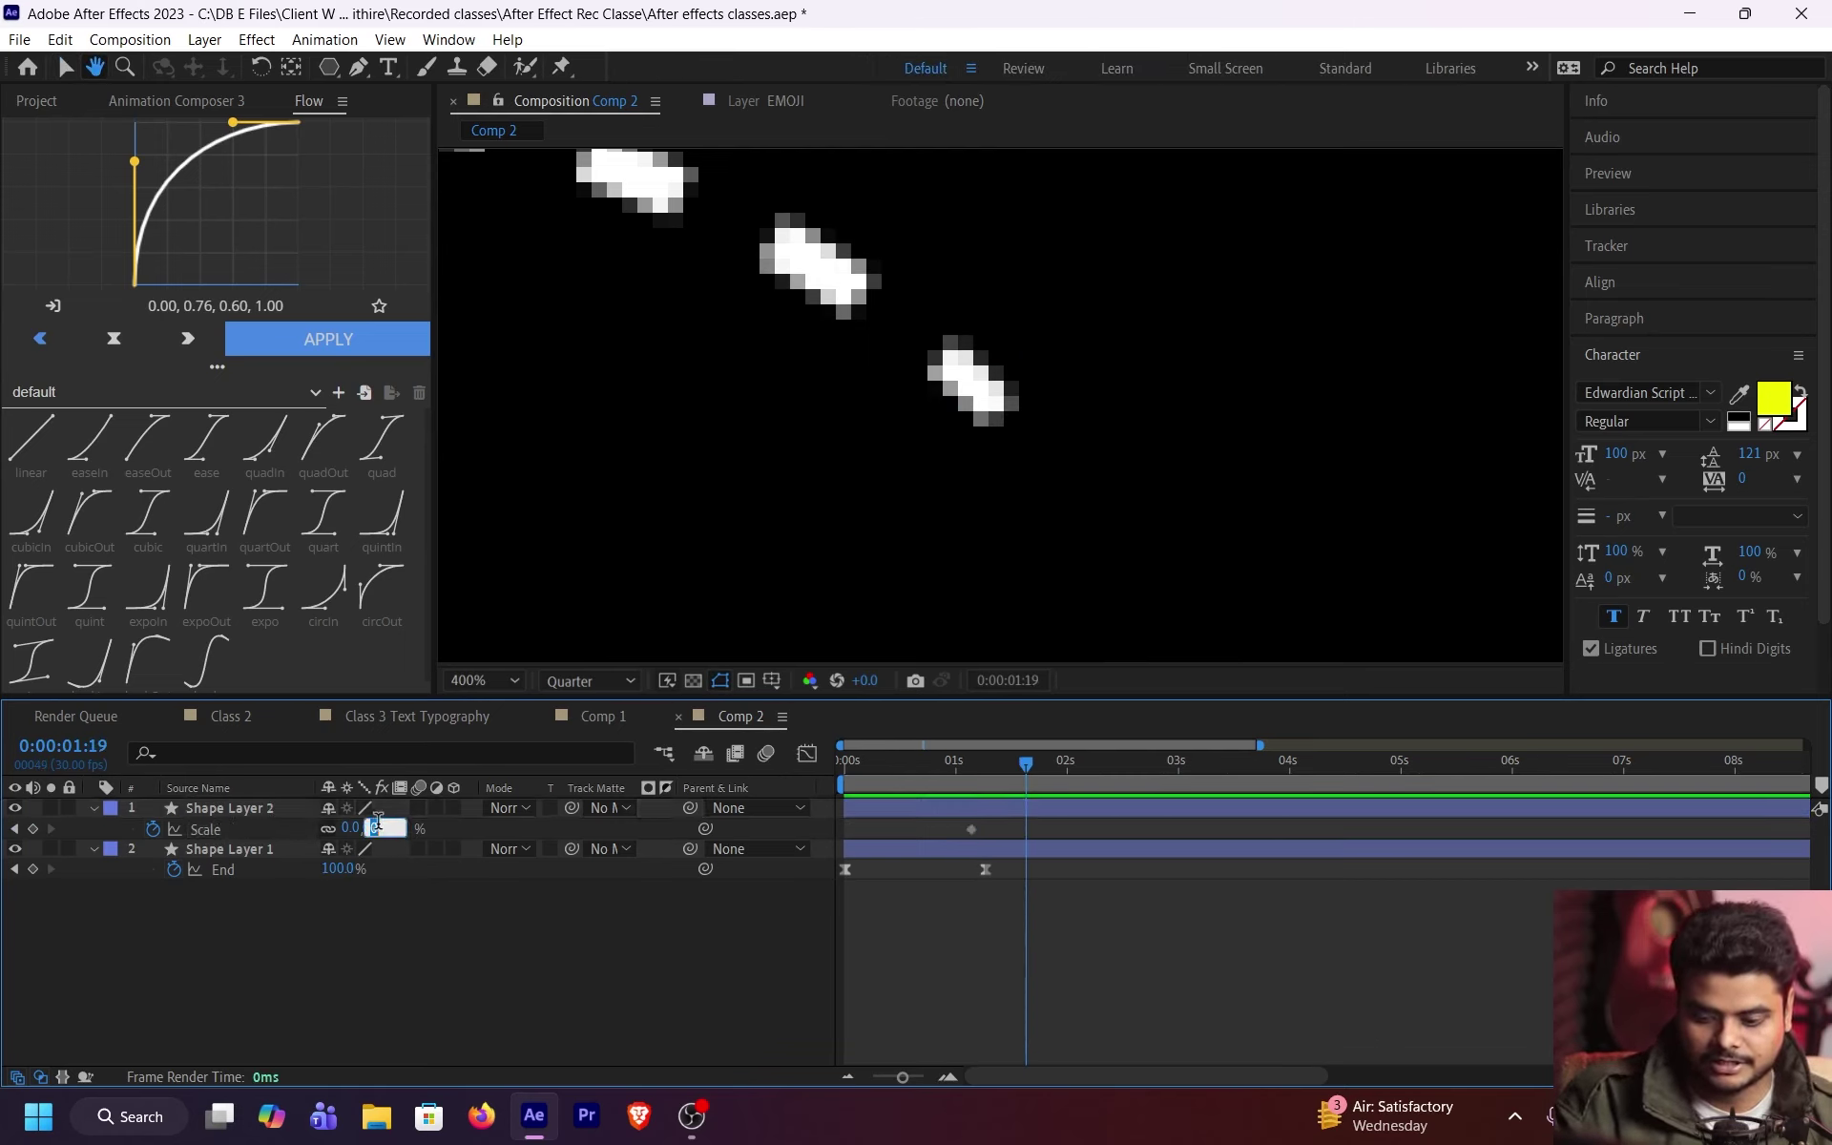
text(48)
key(Return)
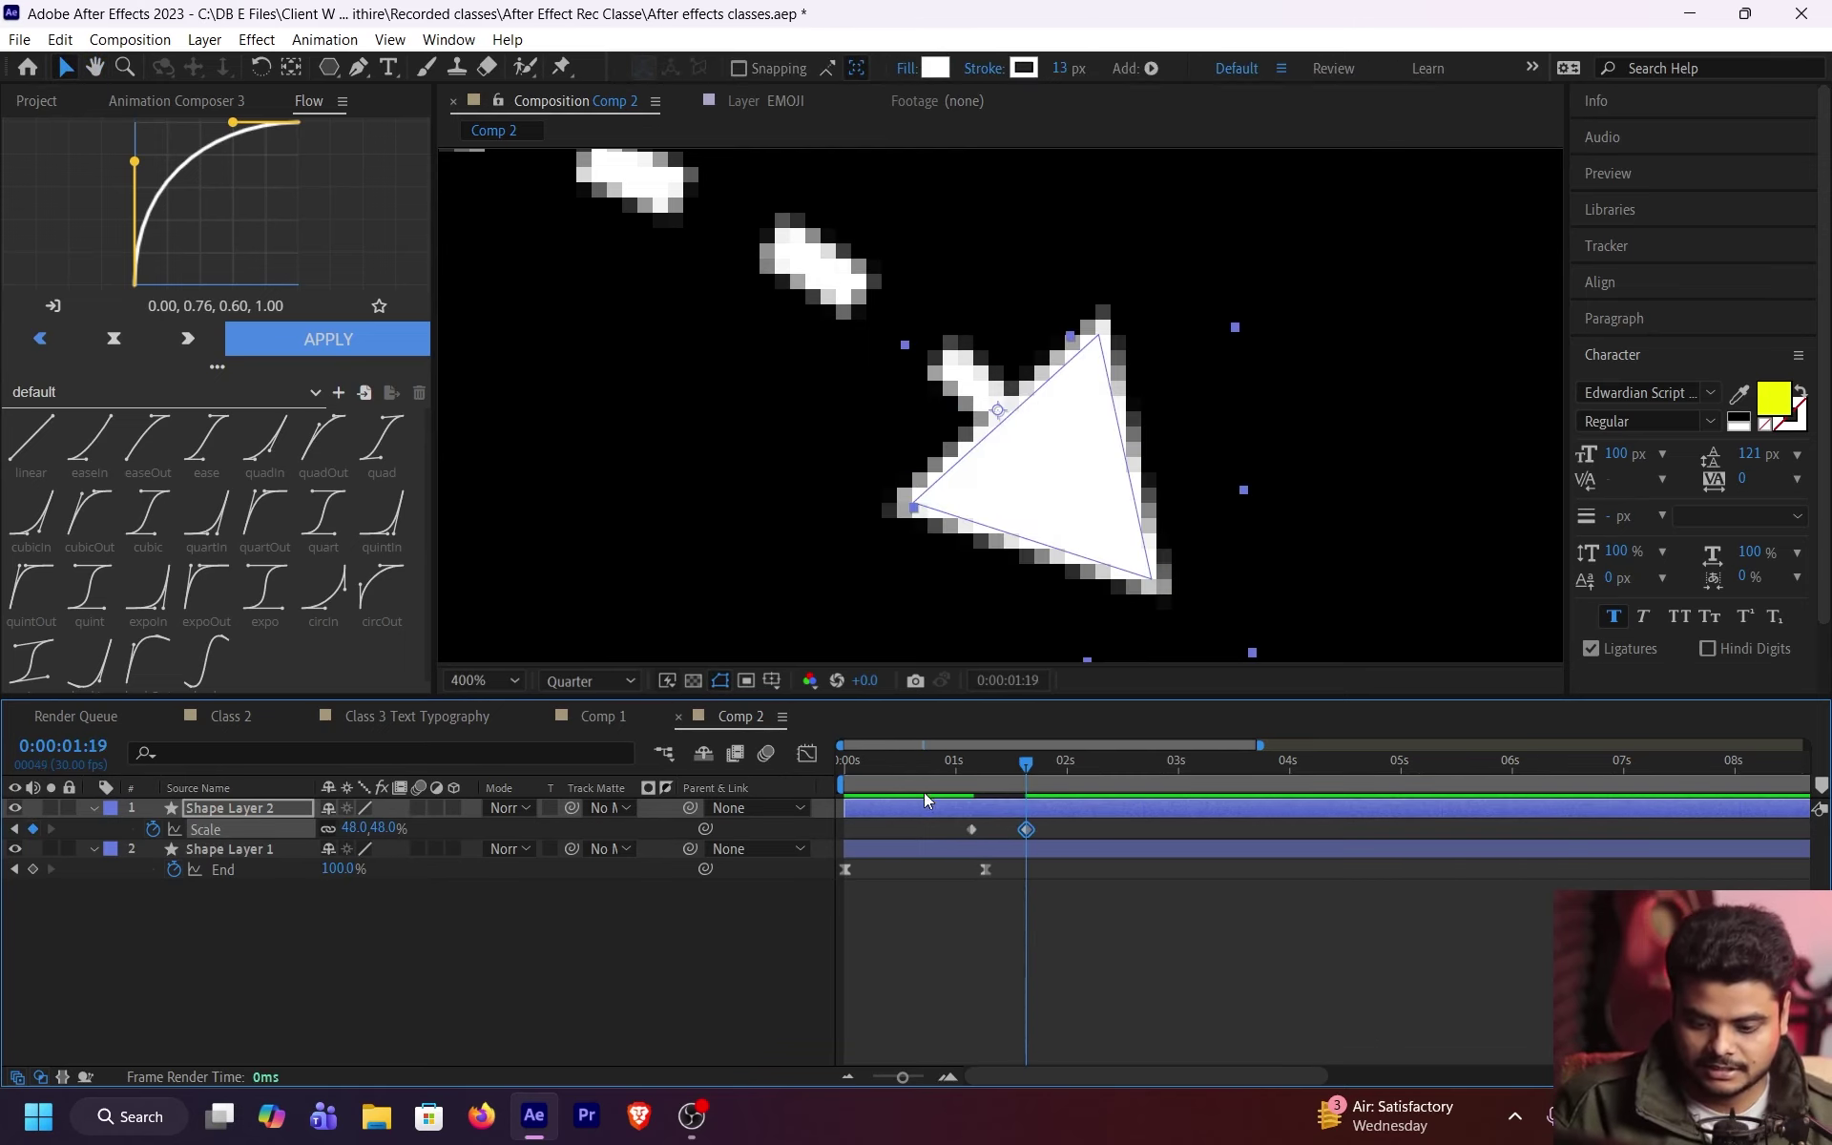
drag(1016, 780, 970, 783)
key(space)
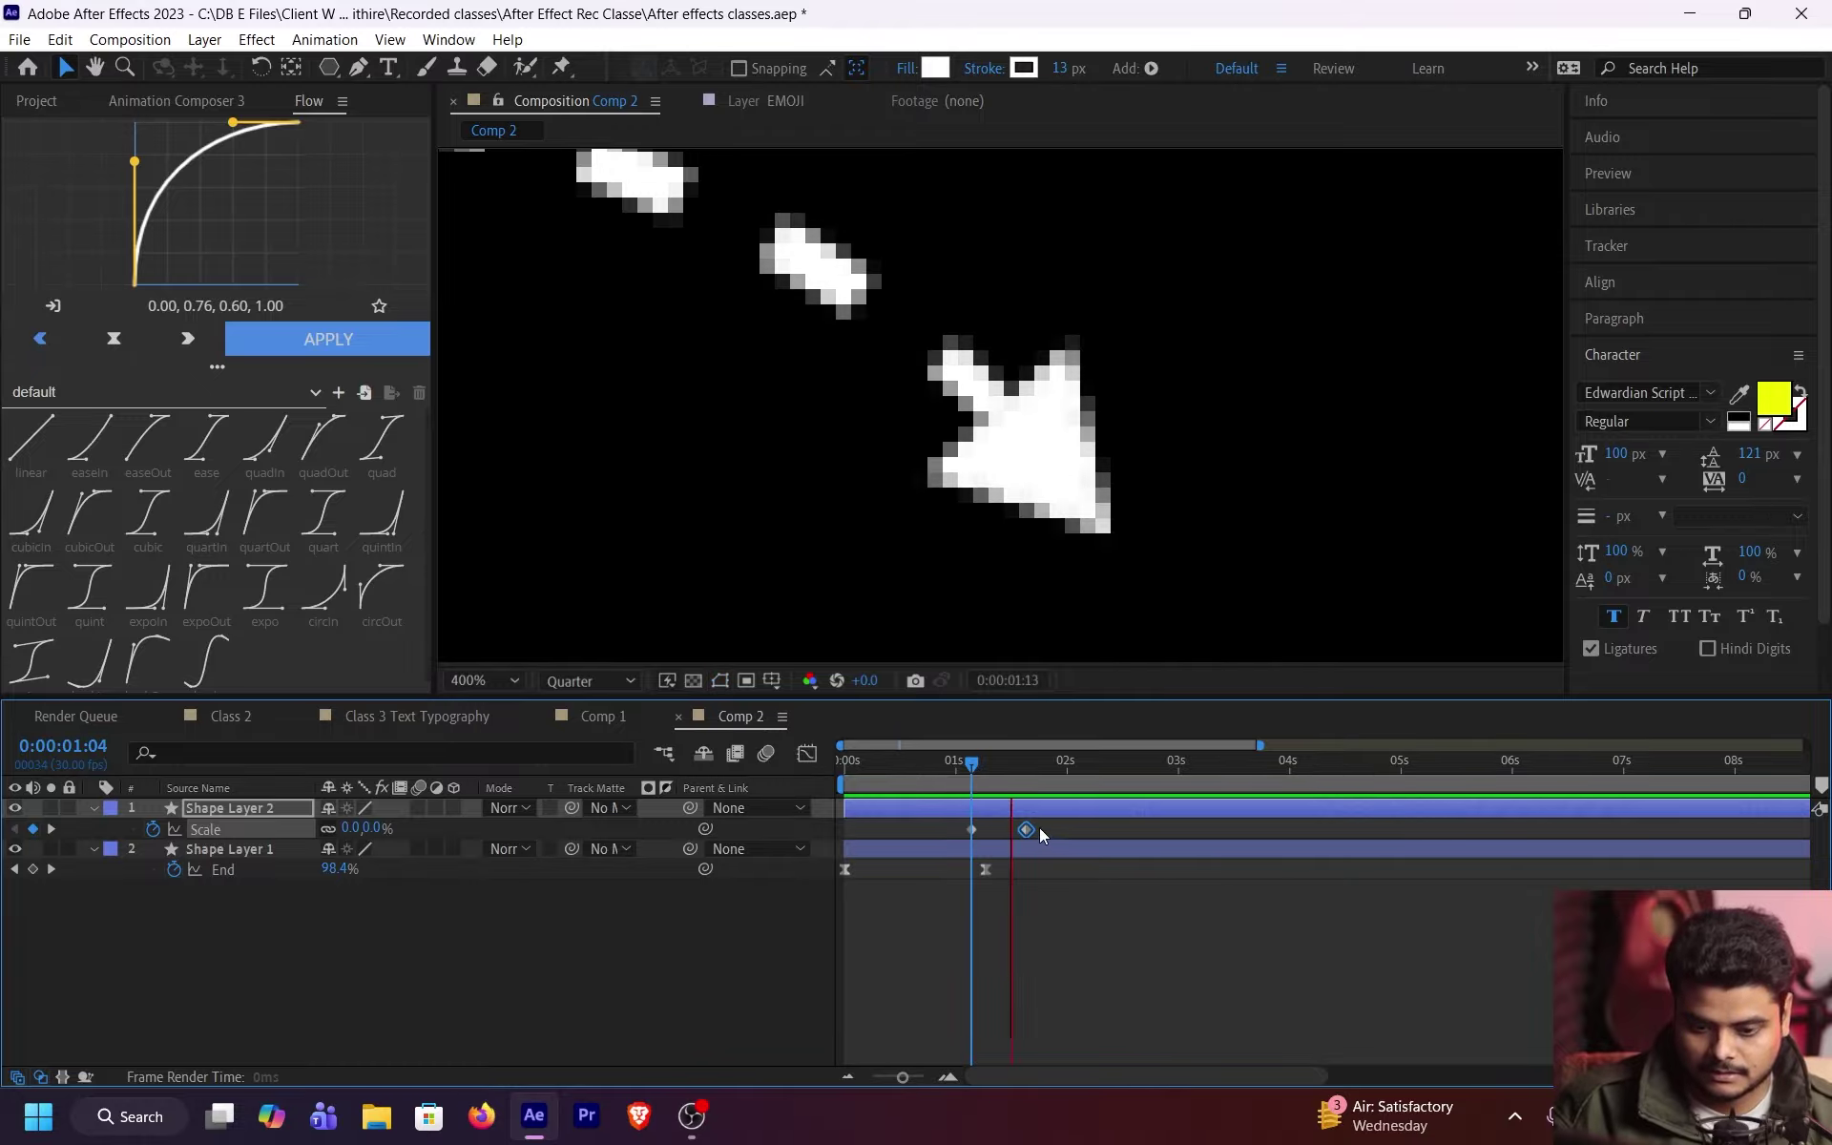
key(space)
Step: Try deleting the arrowhead's second Scale keyframe, and undo that deletion and the preceding Scale edits
key(Delete)
key(space)
key(ctrl+z)
key(ctrl+z)
key(ctrl+z)
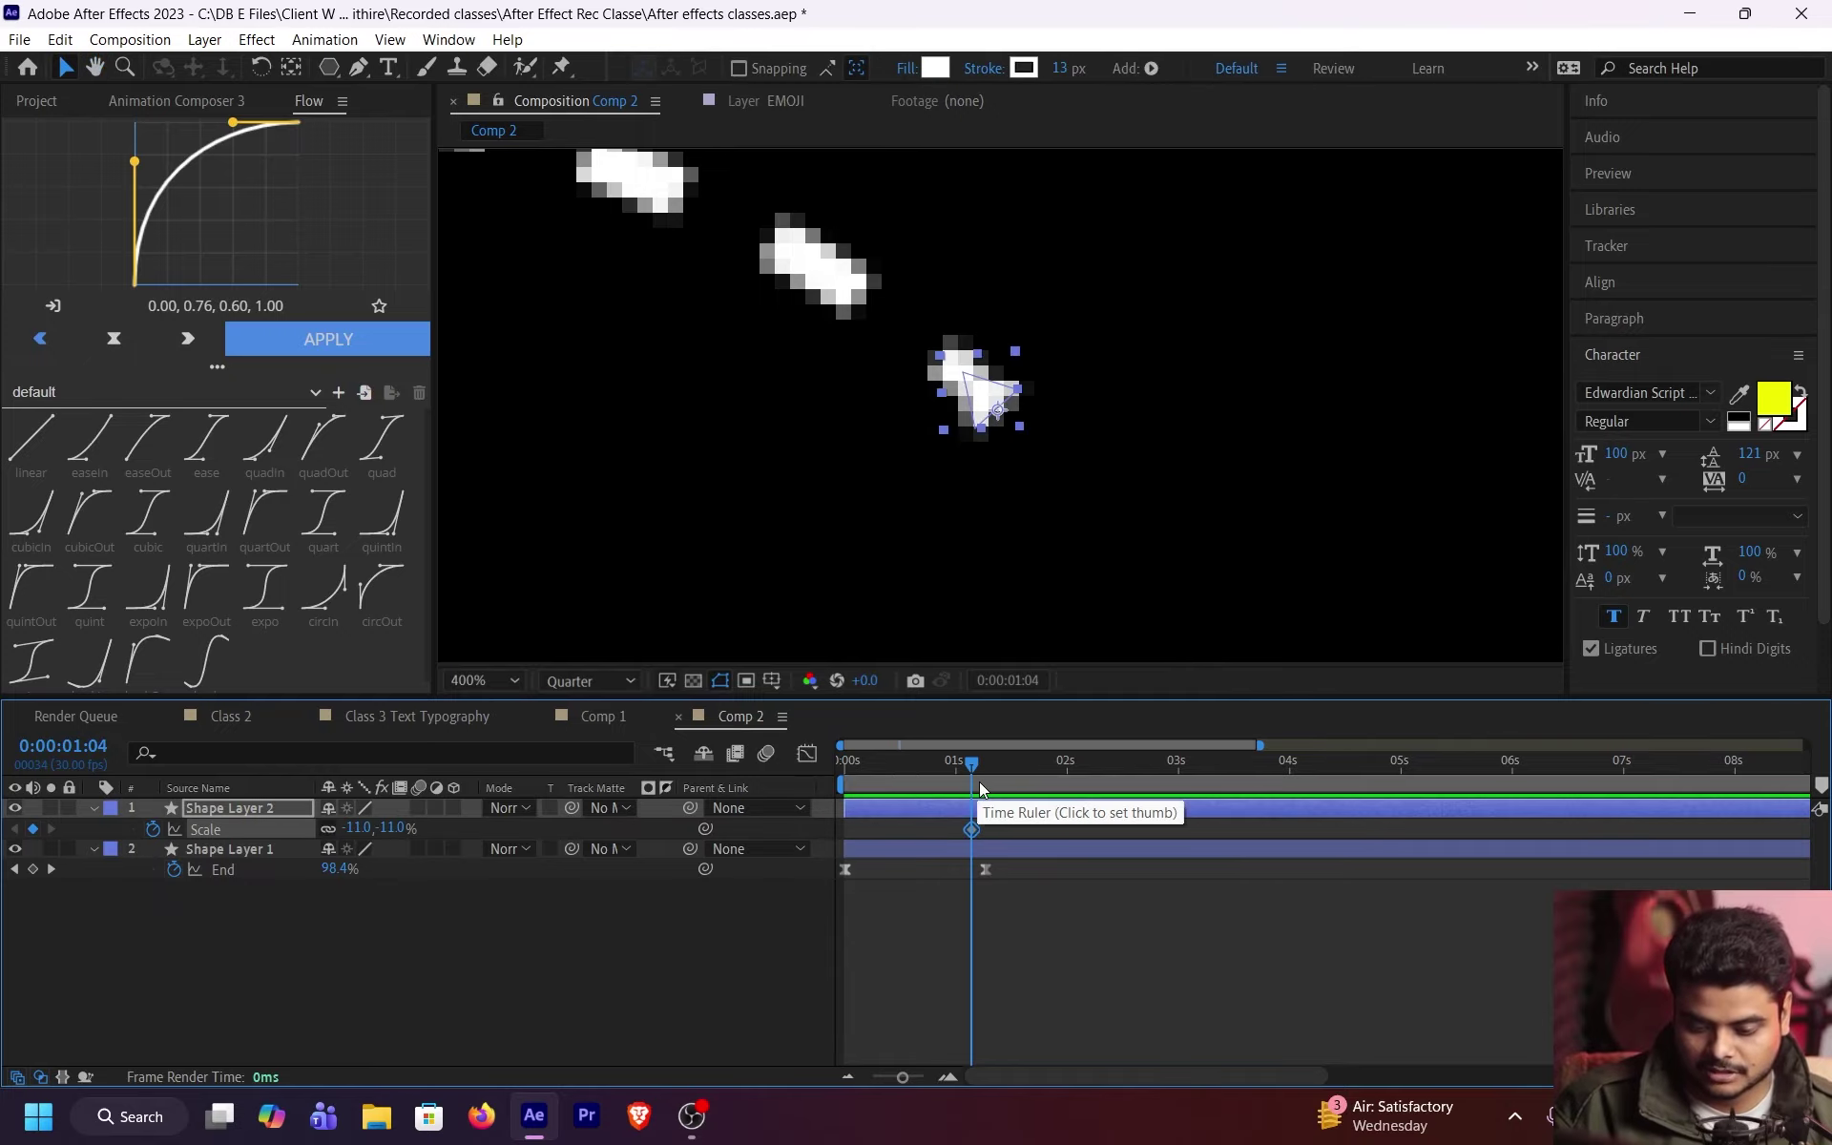
Step: Rekeyframe the arrowhead's Scale to grow from 0% at 0:00:00:29 to 48% at 0:00:01:18, and play it back
key(ctrl+z)
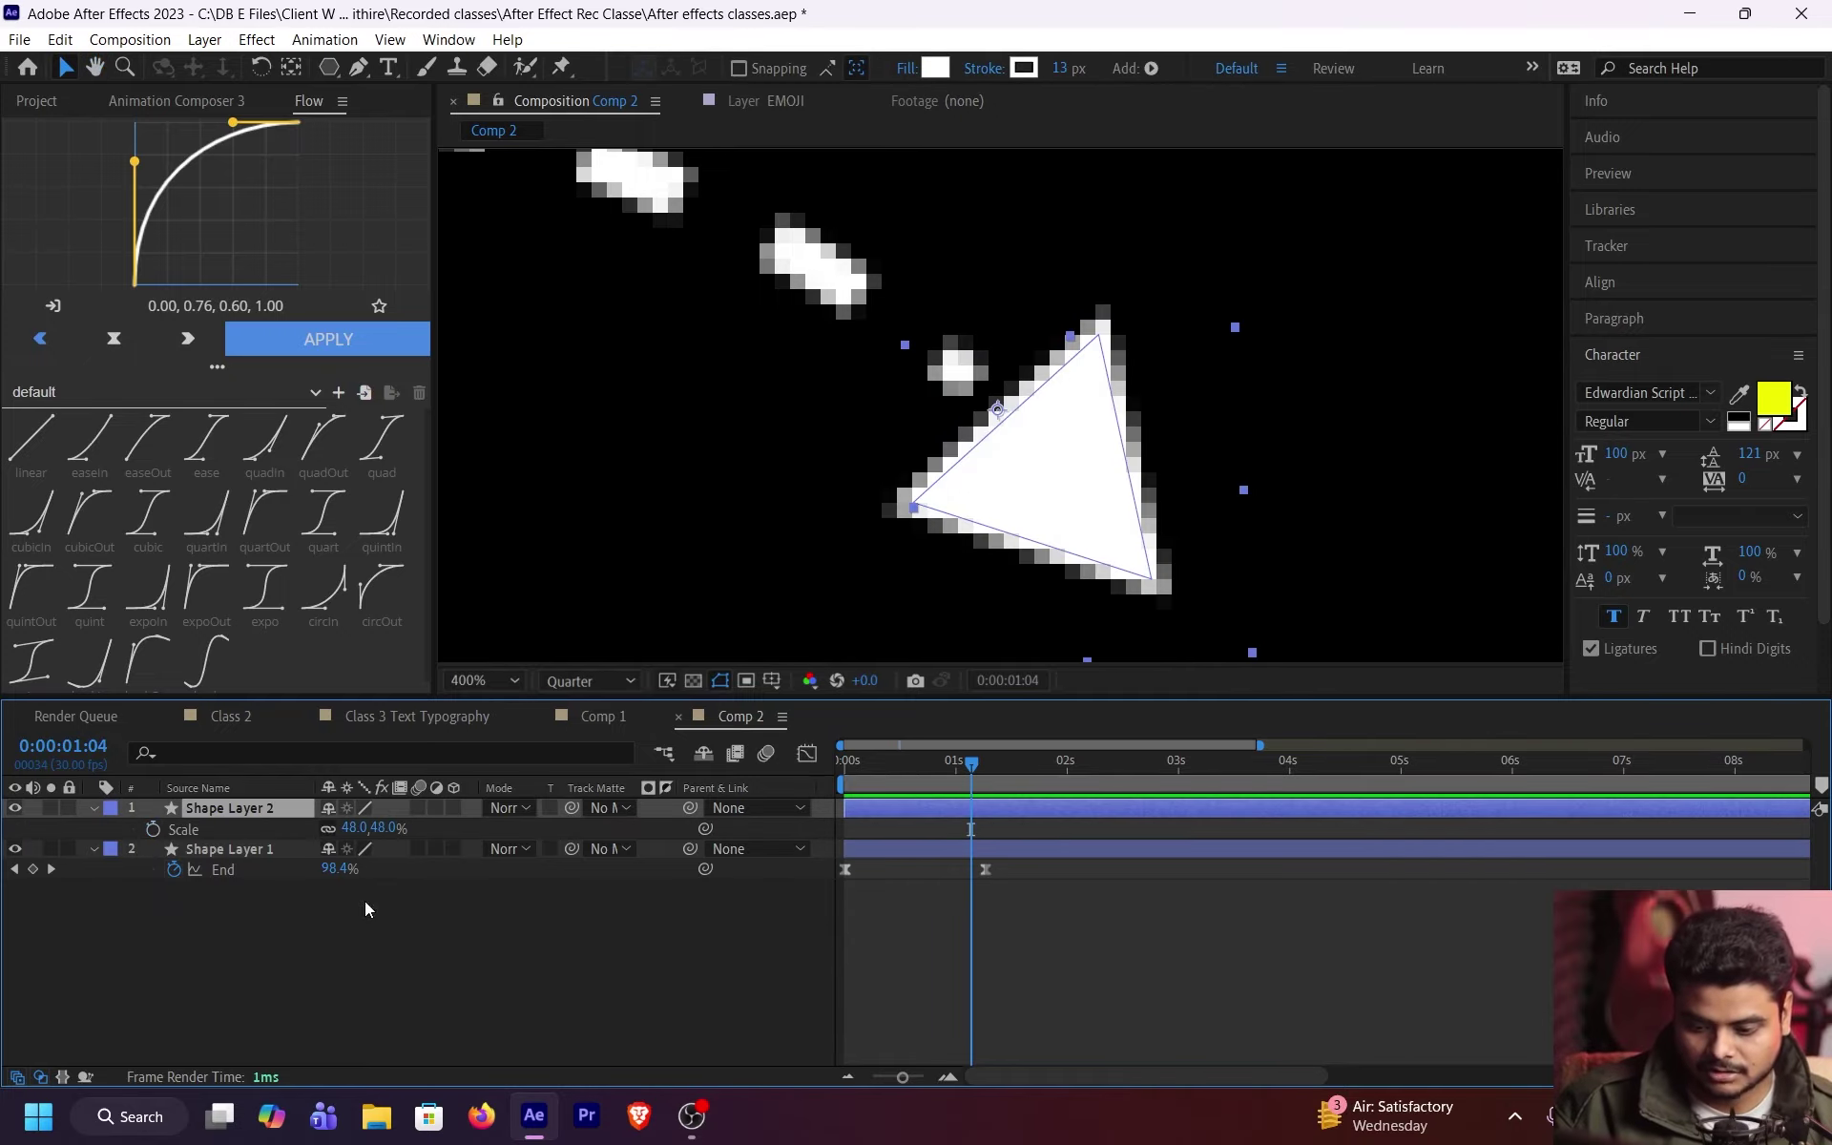
click(153, 830)
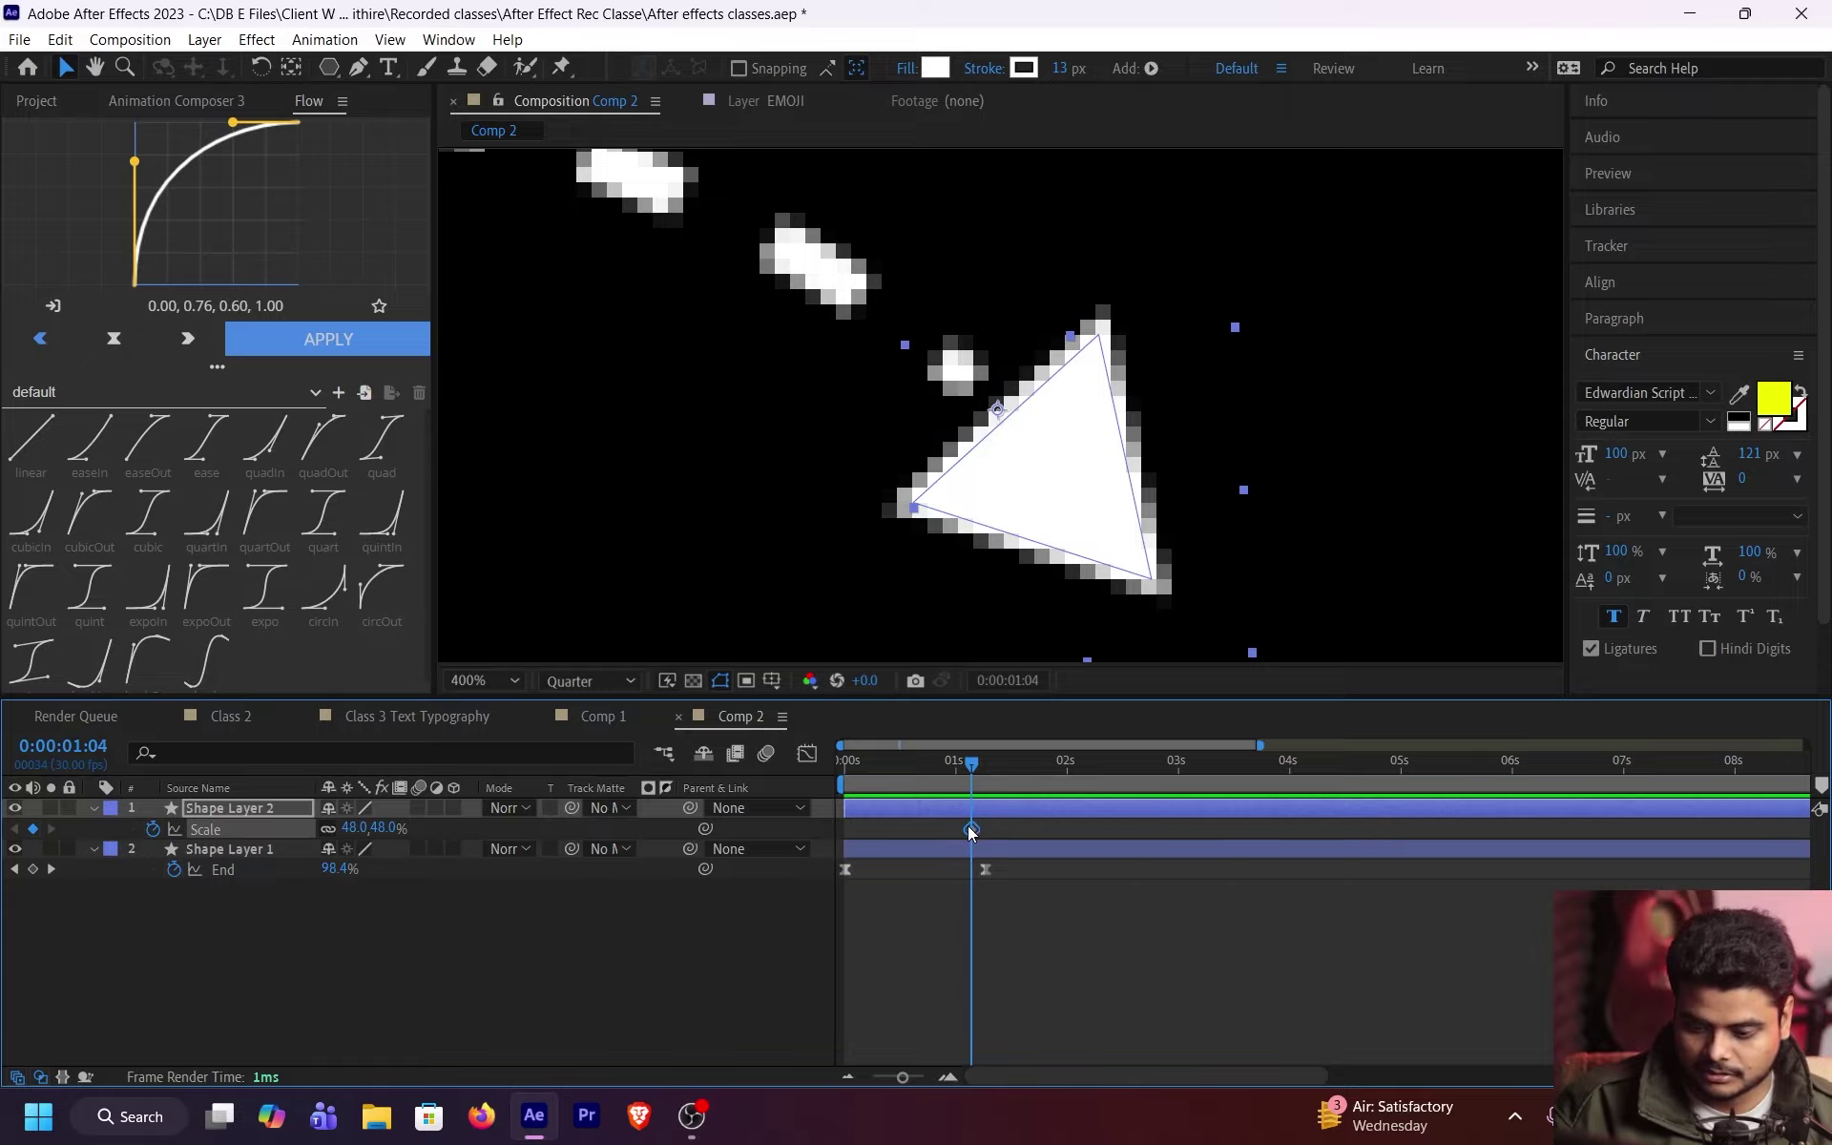
drag(971, 832, 947, 781)
click(380, 827)
text(0)
key(Return)
drag(1057, 834, 956, 828)
click(1139, 838)
key(space)
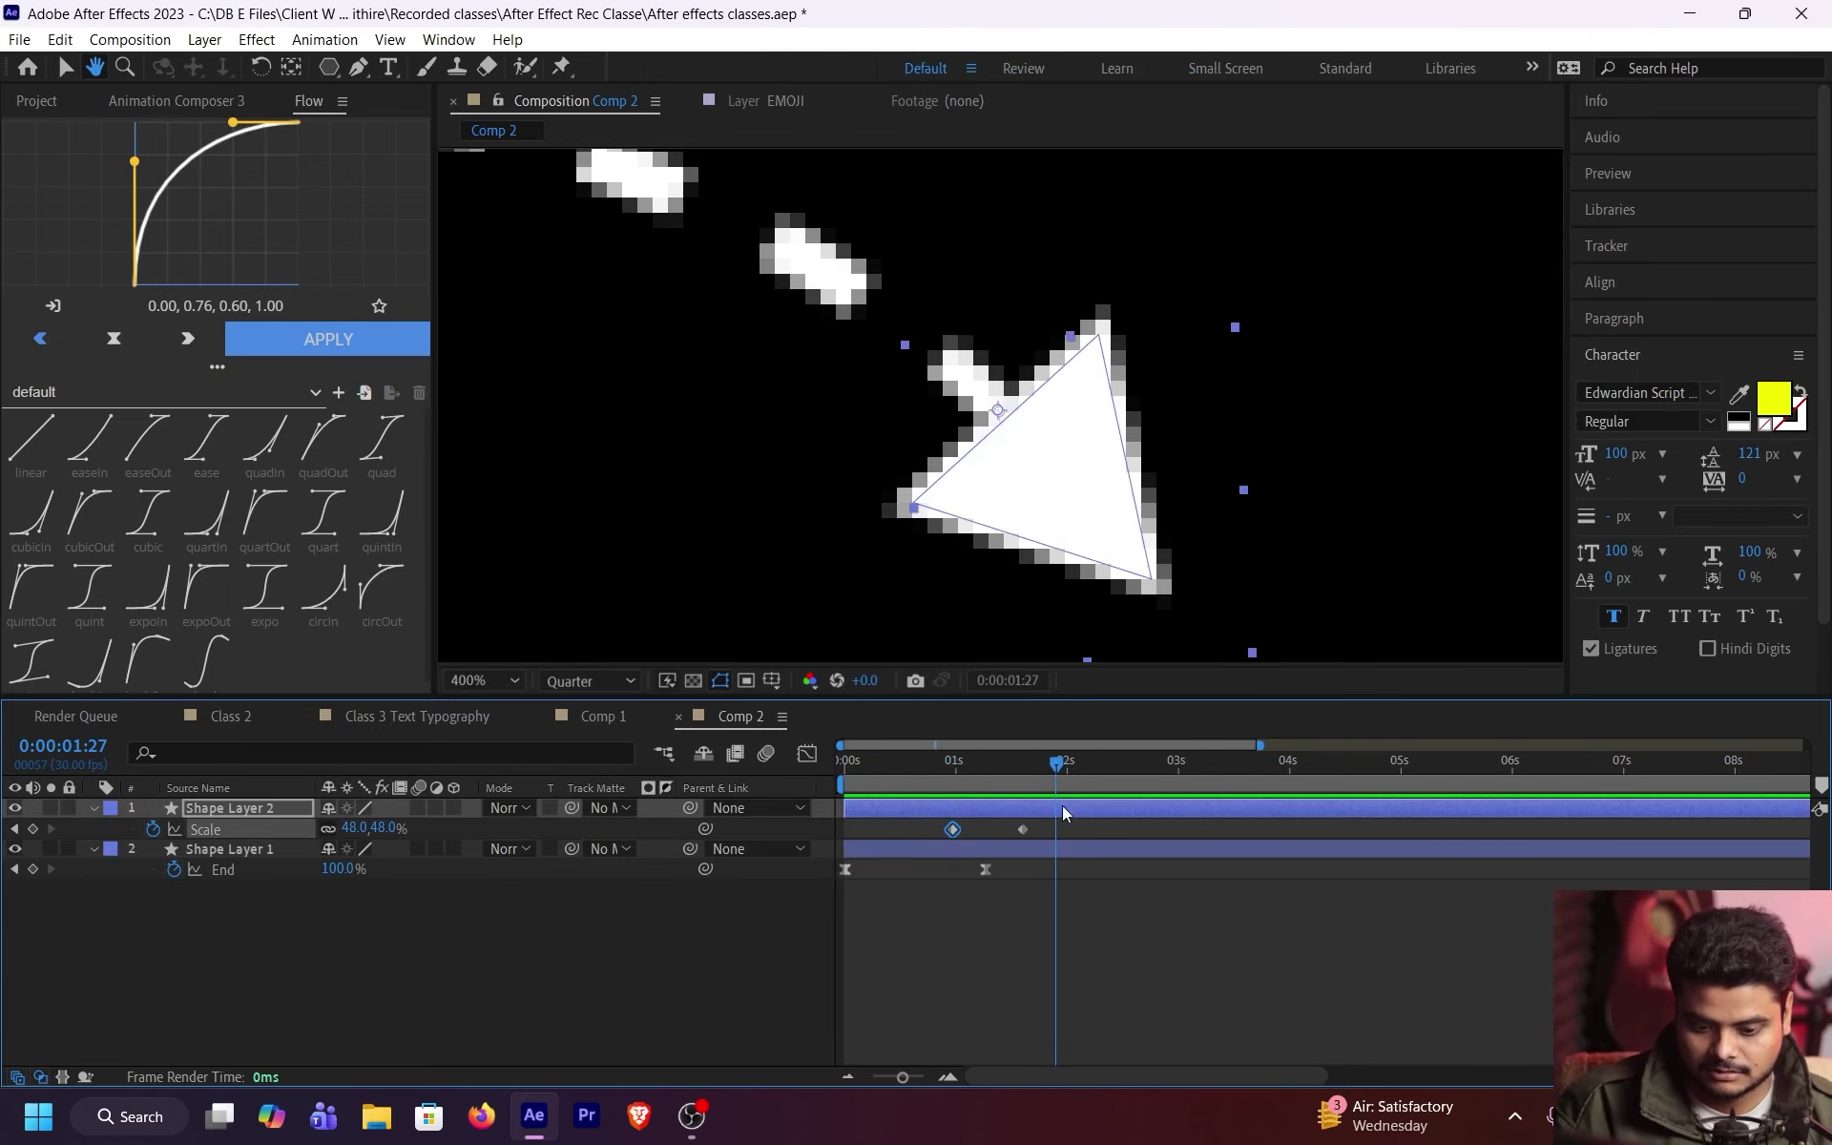
Step: Reshape the value curve between the arrowhead's two Scale keyframes into a fast start and slow finish, and preview the easing
drag(1067, 821, 919, 830)
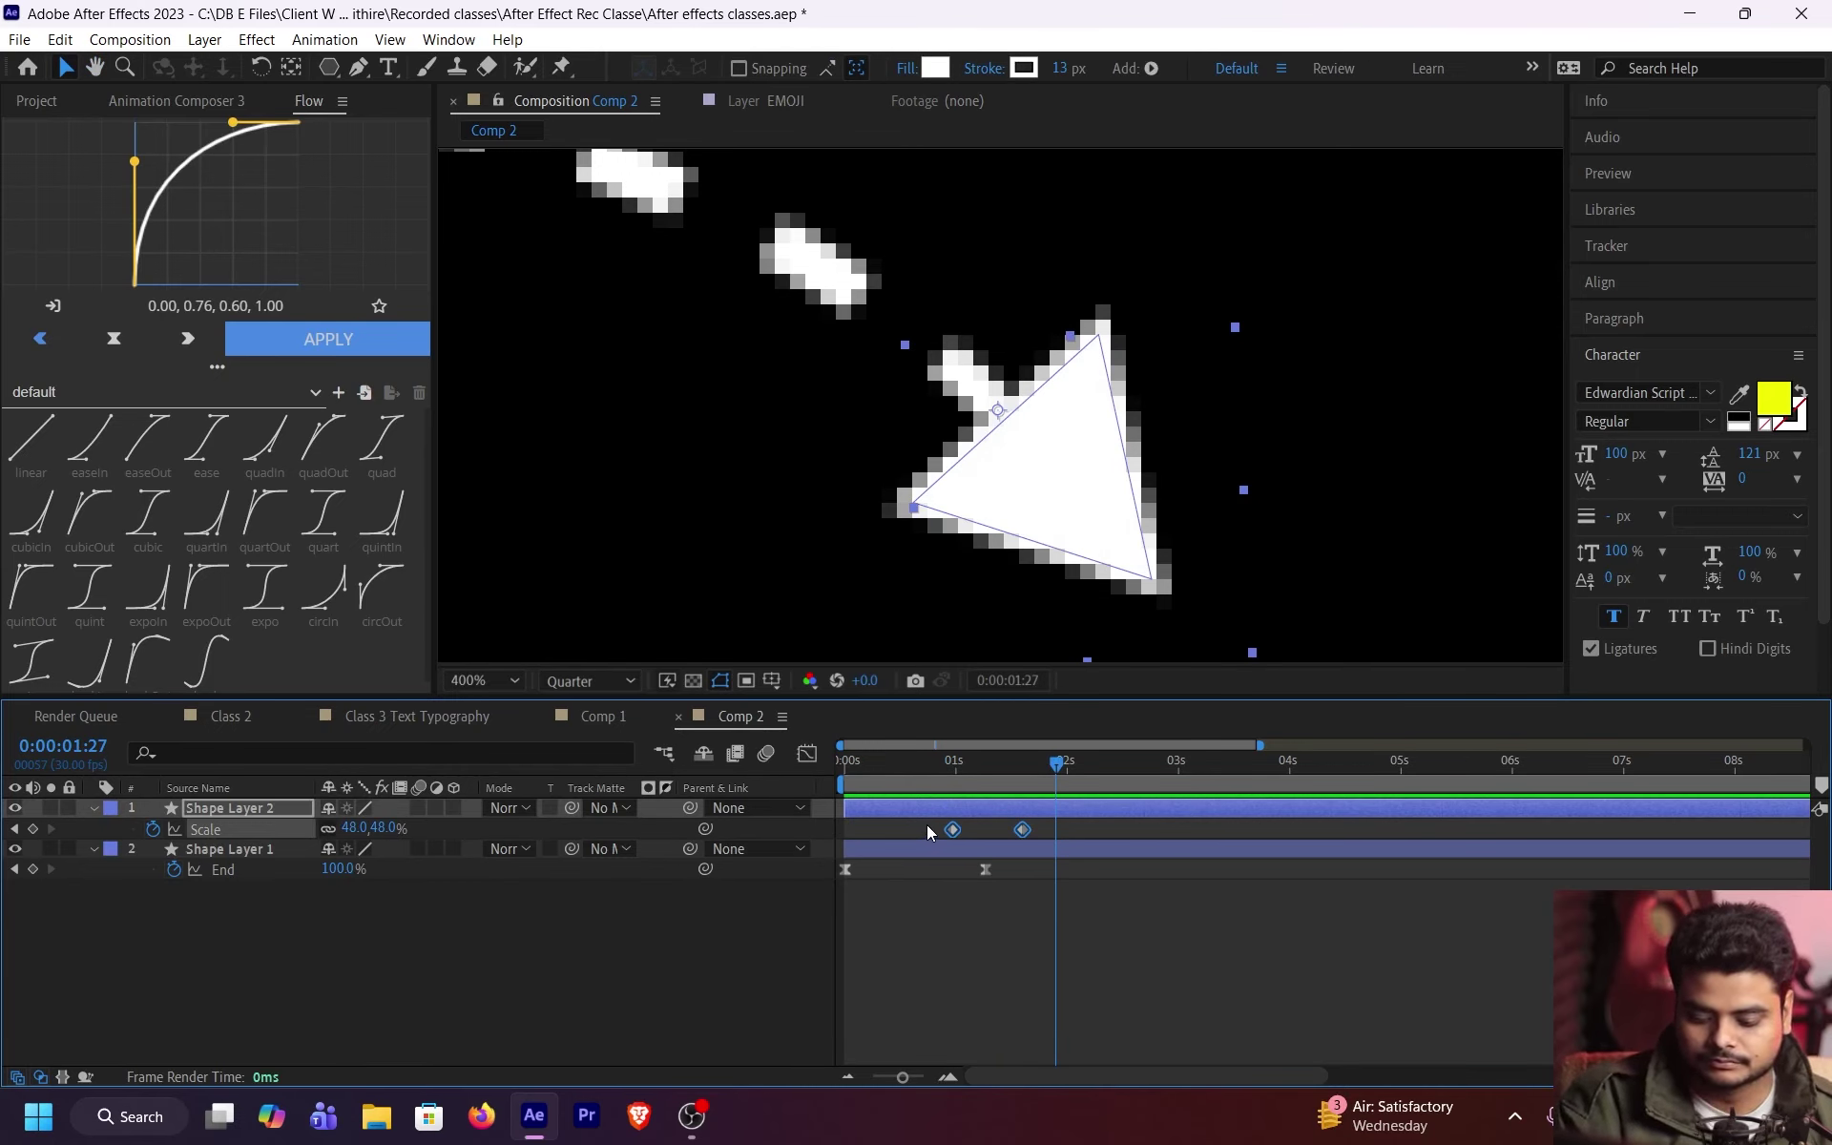
click(808, 752)
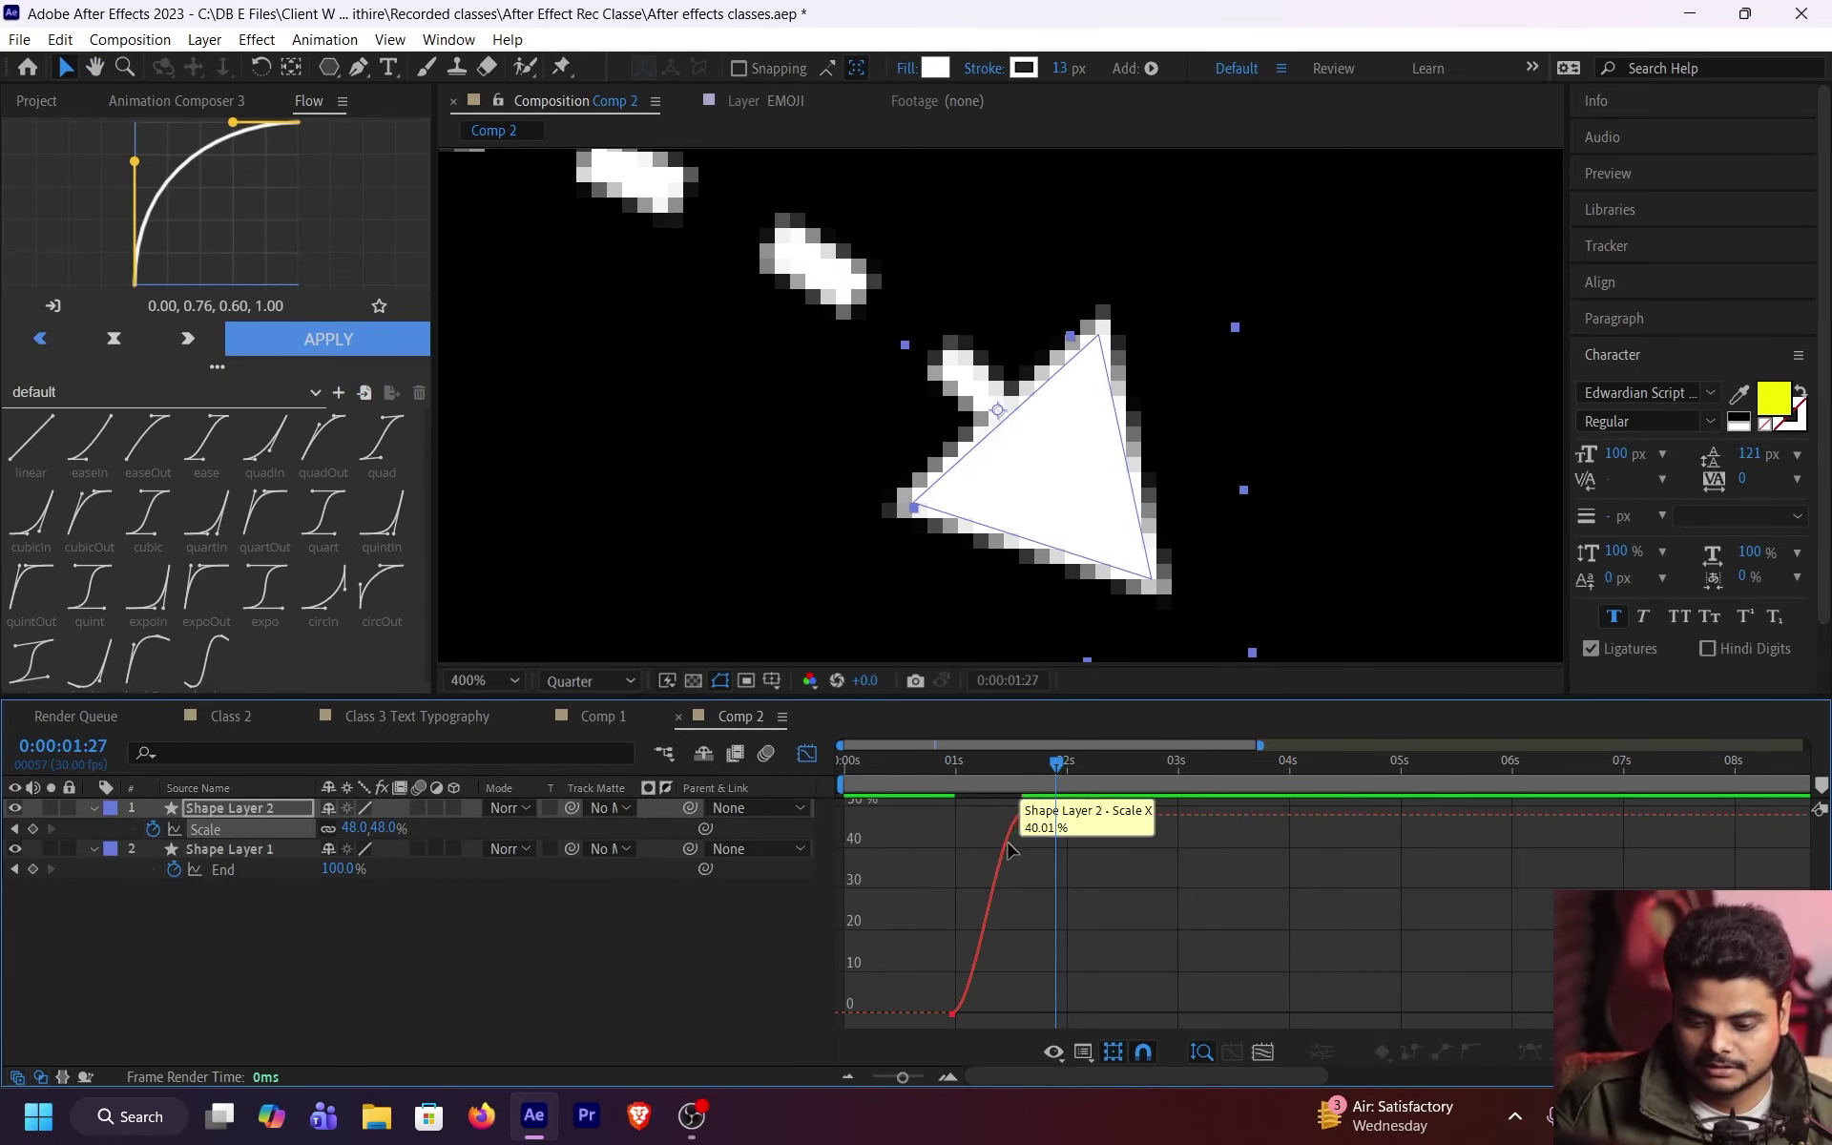
click(1019, 815)
scroll(991, 896, up, 3)
drag(1096, 973, 1498, 971)
click(1082, 774)
drag(1277, 1014, 1098, 881)
drag(1091, 775, 846, 800)
key(space)
key(space)
key(space)
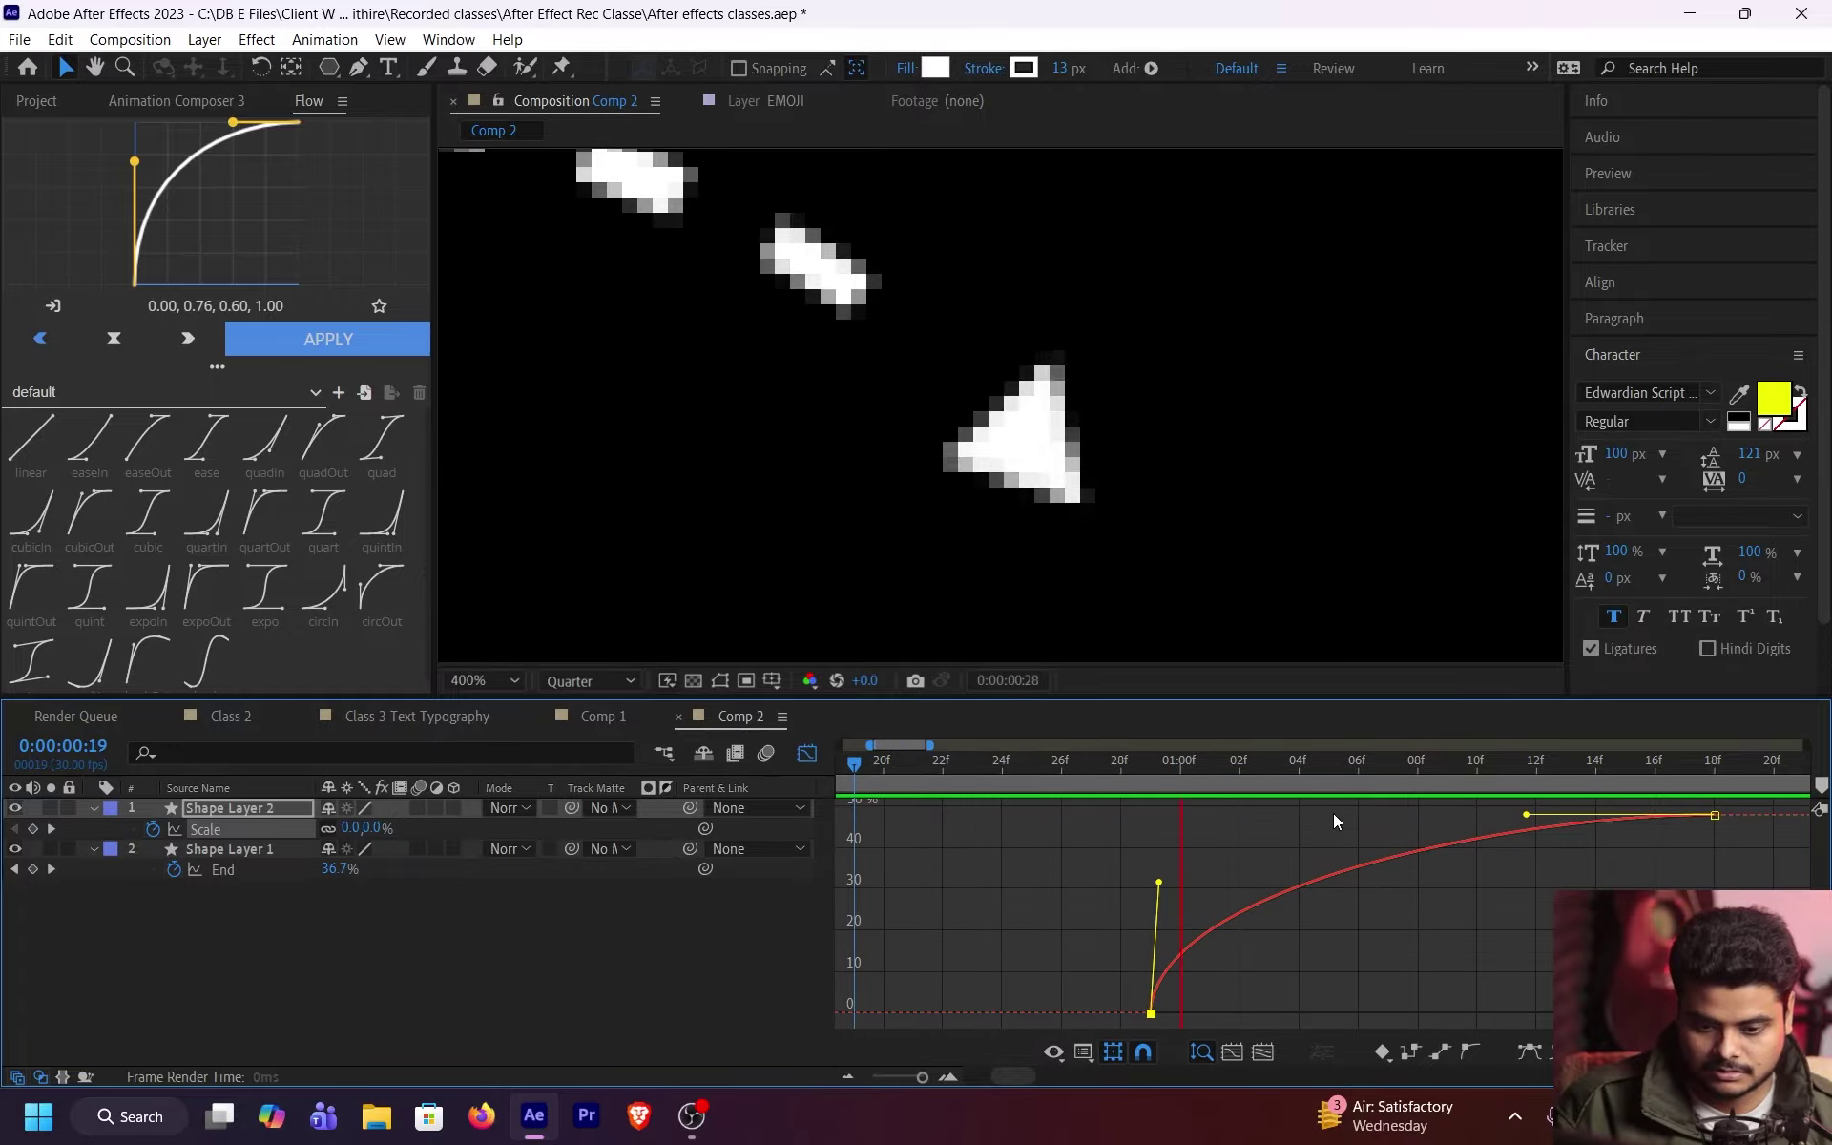
click(806, 755)
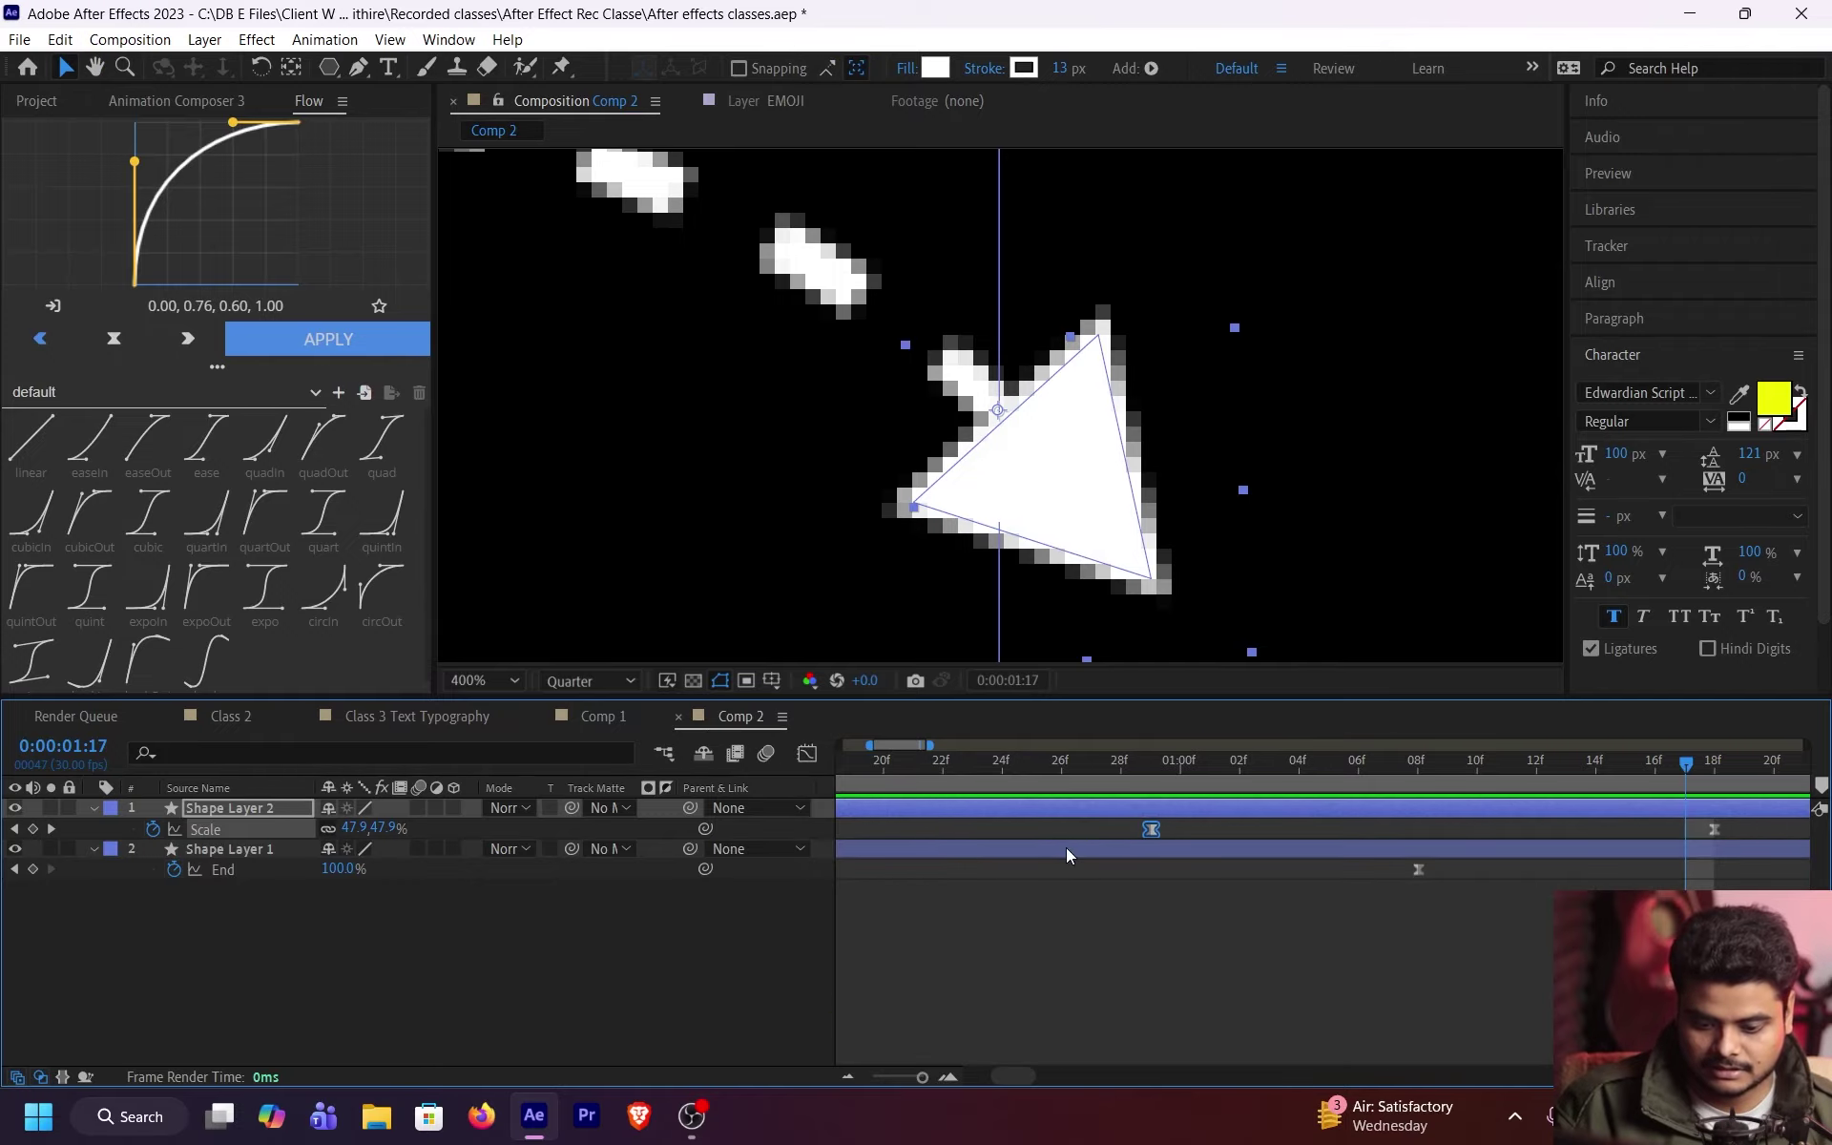
Step: Play the whole arrow animation from the start with the full composition in view, and save the project
key(semicolon)
click(484, 680)
click(513, 281)
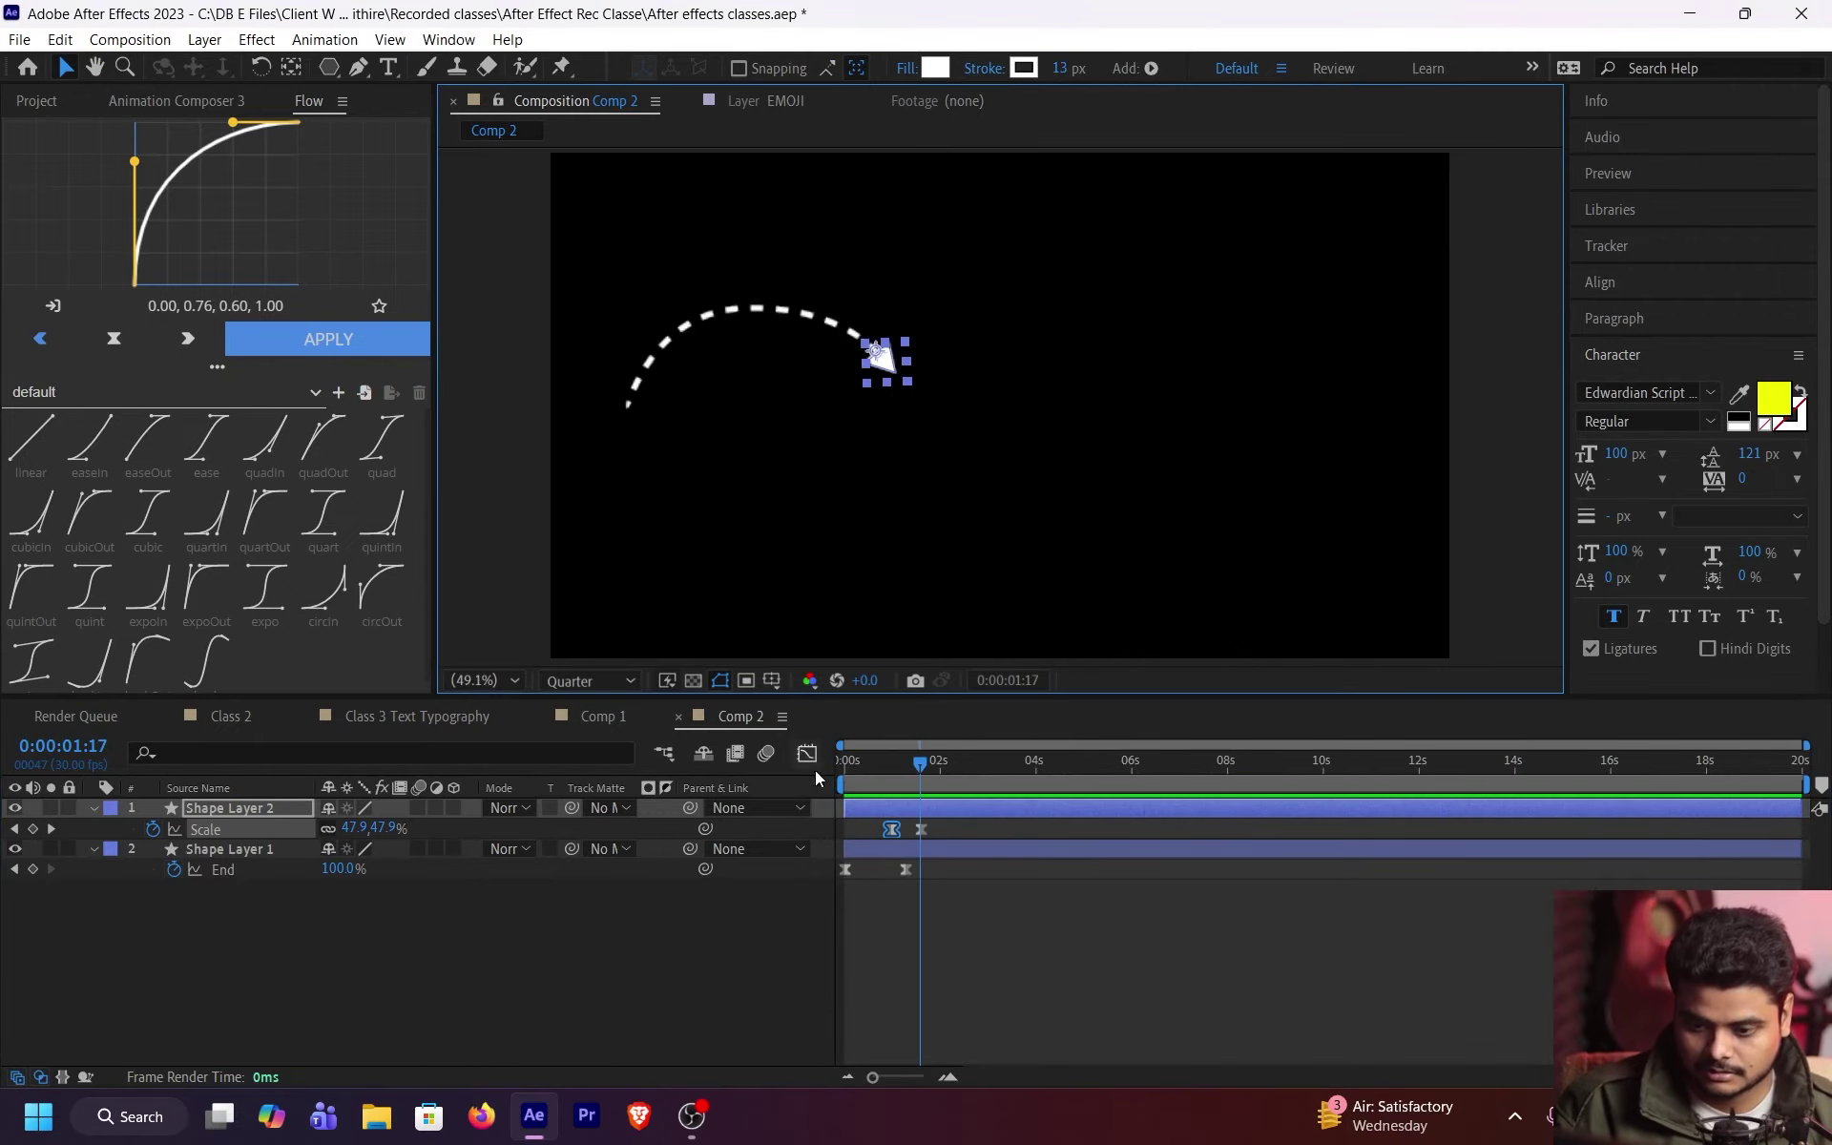
key(Home)
click(1006, 954)
key(space)
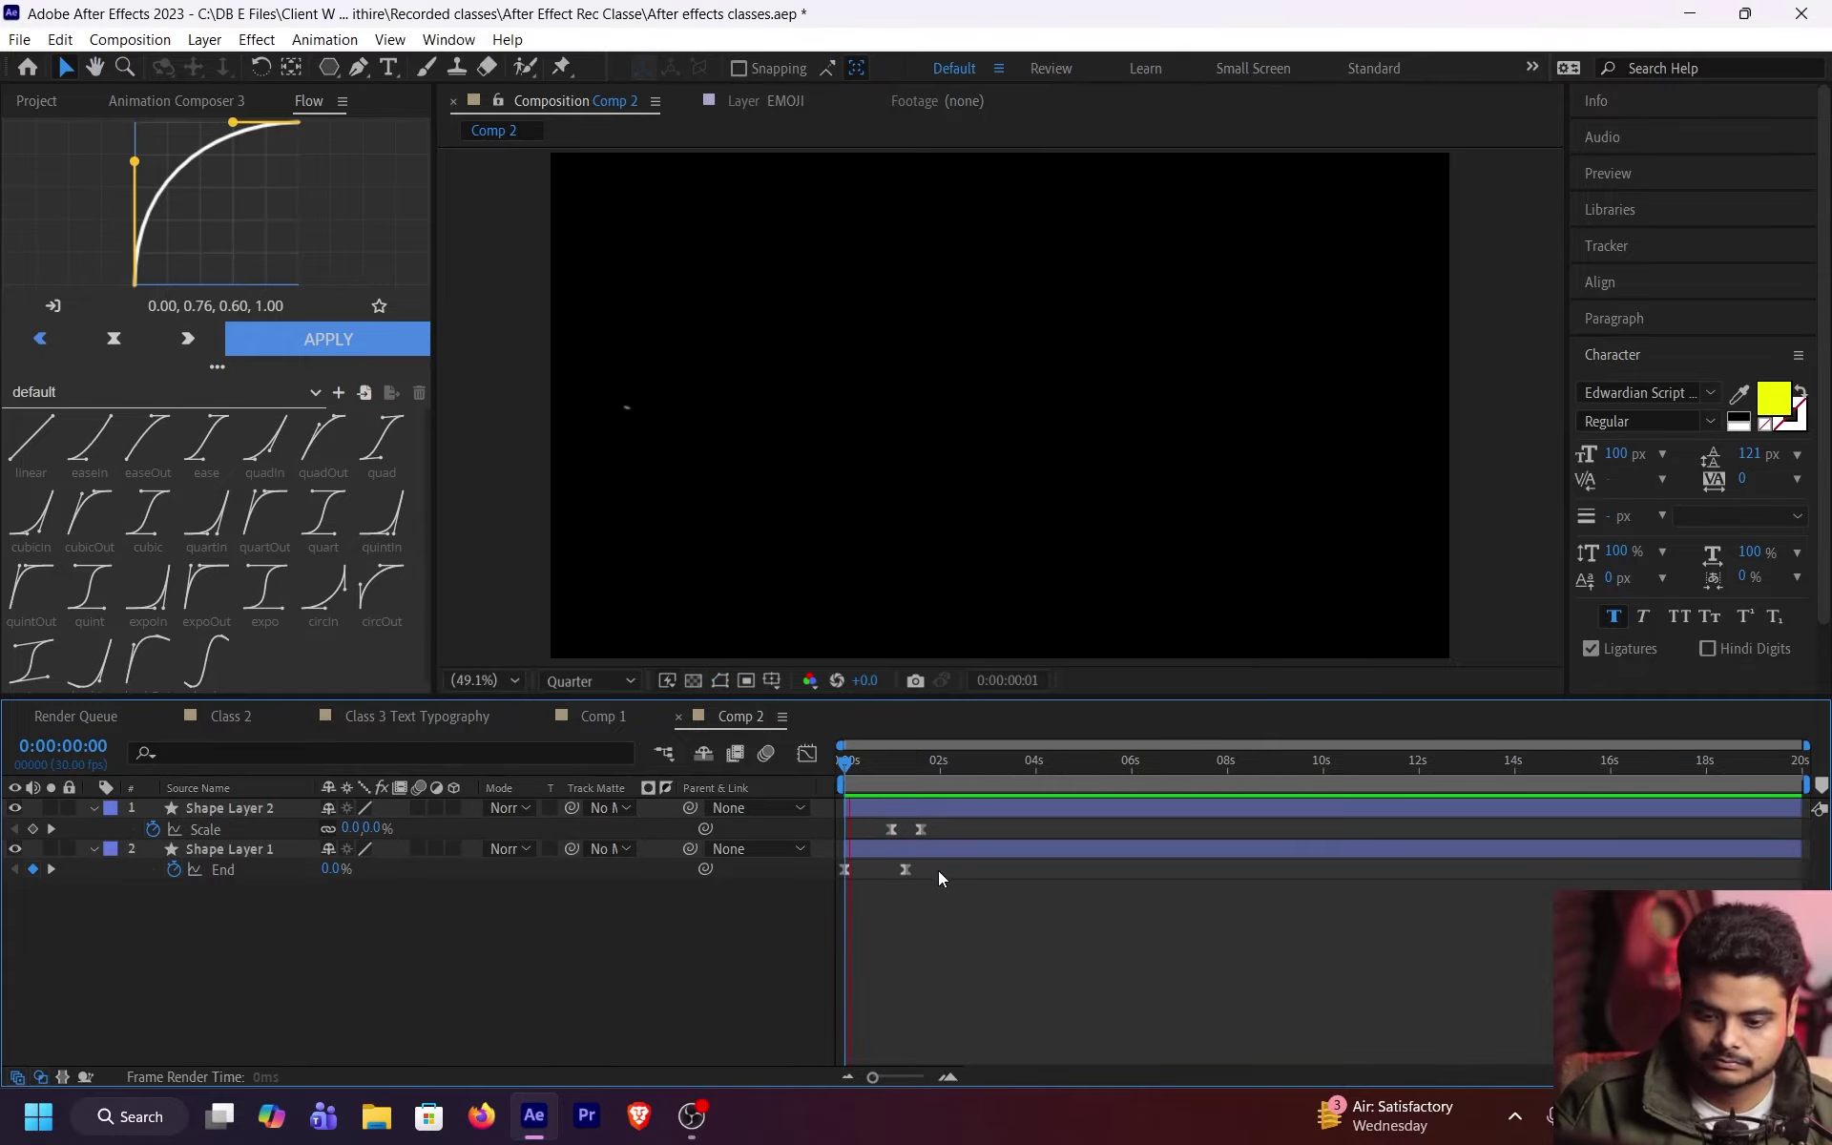
key(space)
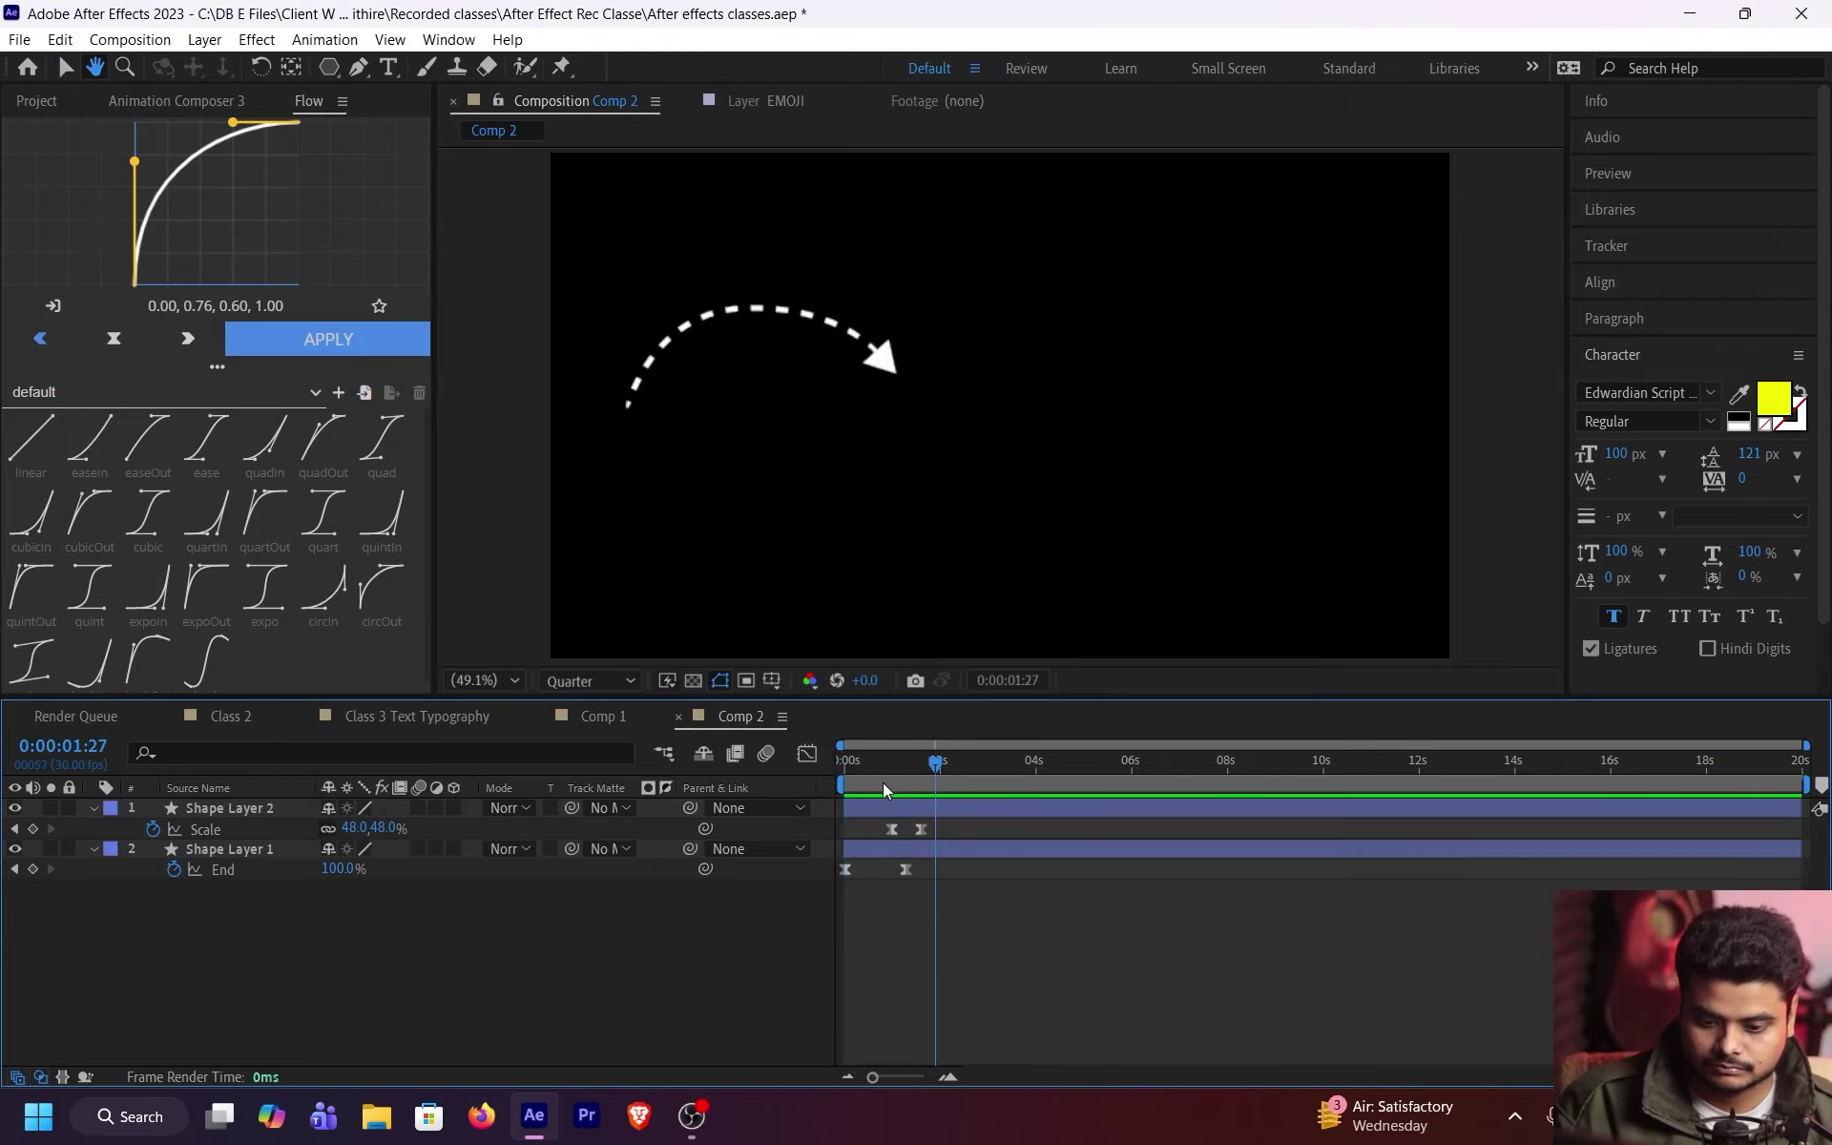
key(space)
key(ctrl+s)
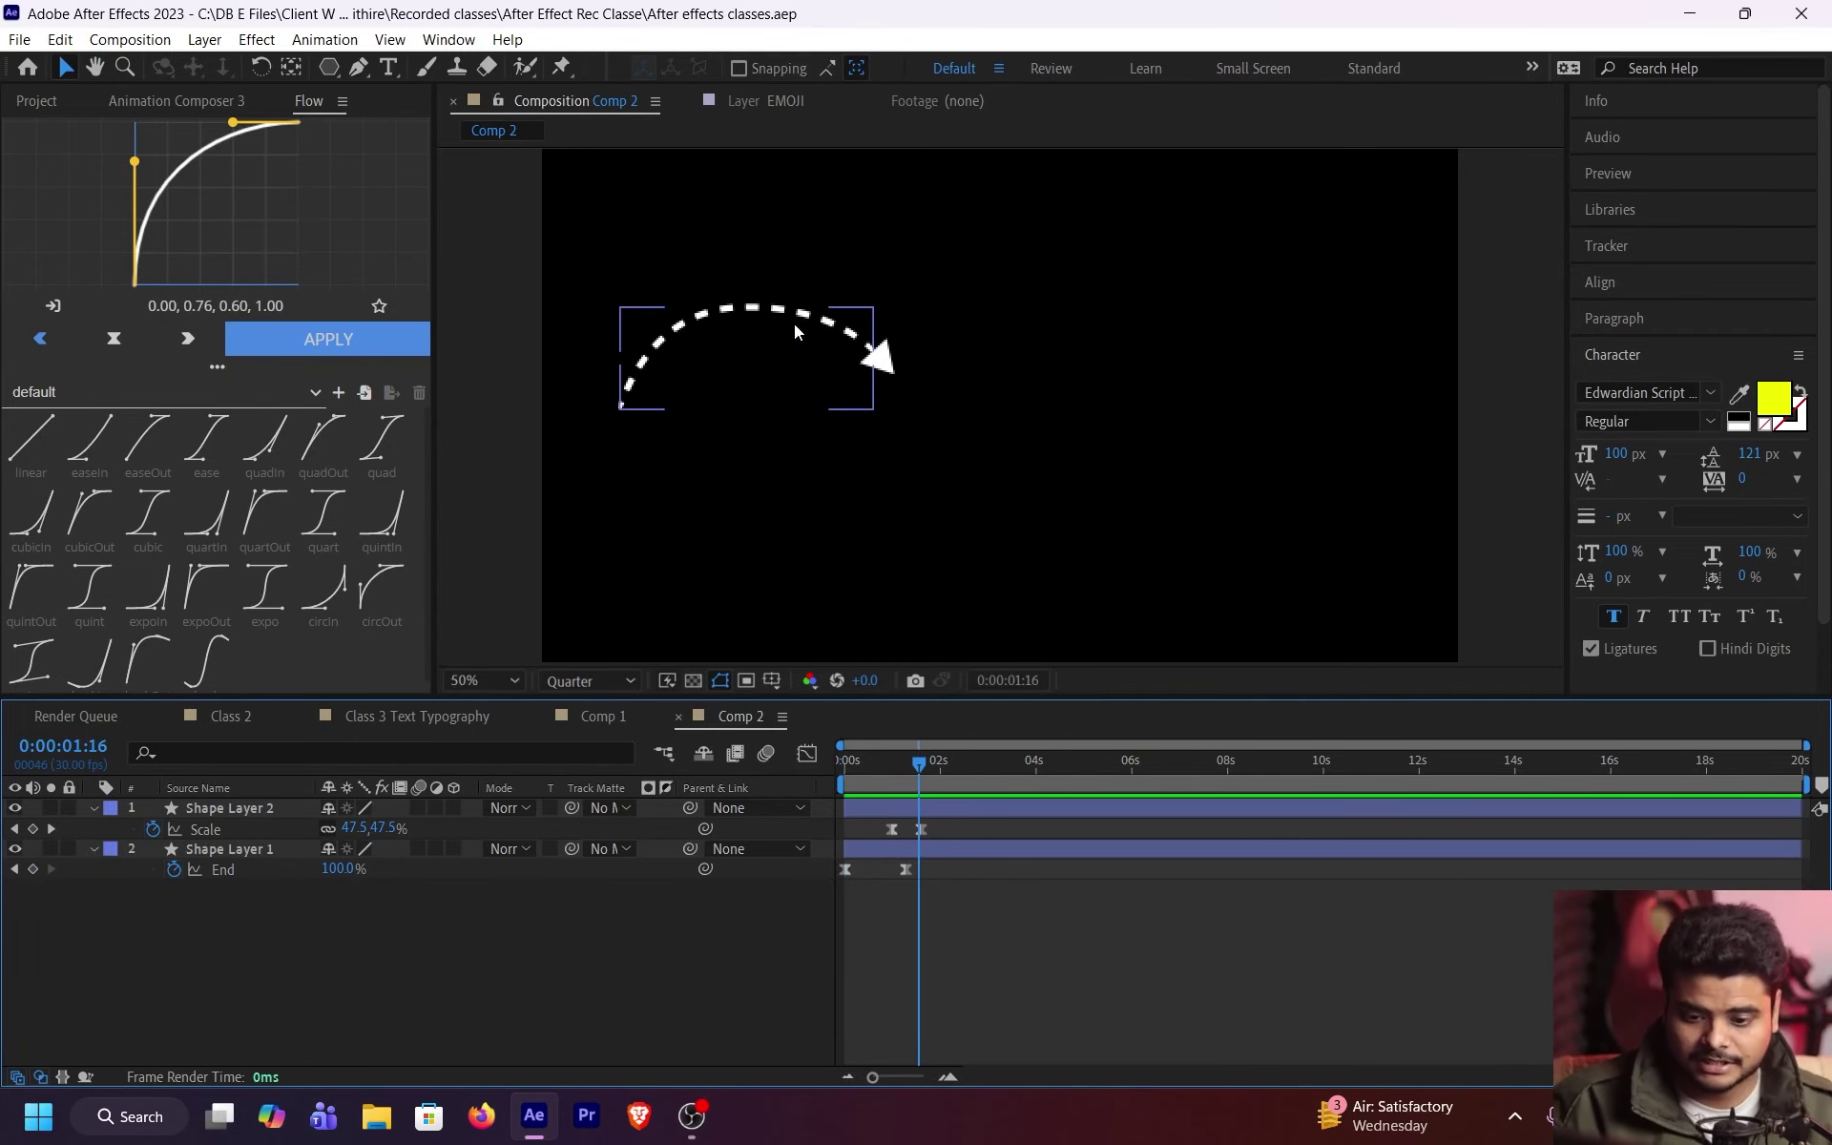
Step: Change the arrowhead's fill colour to red D71E1E
key(period)
drag(861, 371, 1231, 465)
click(1137, 412)
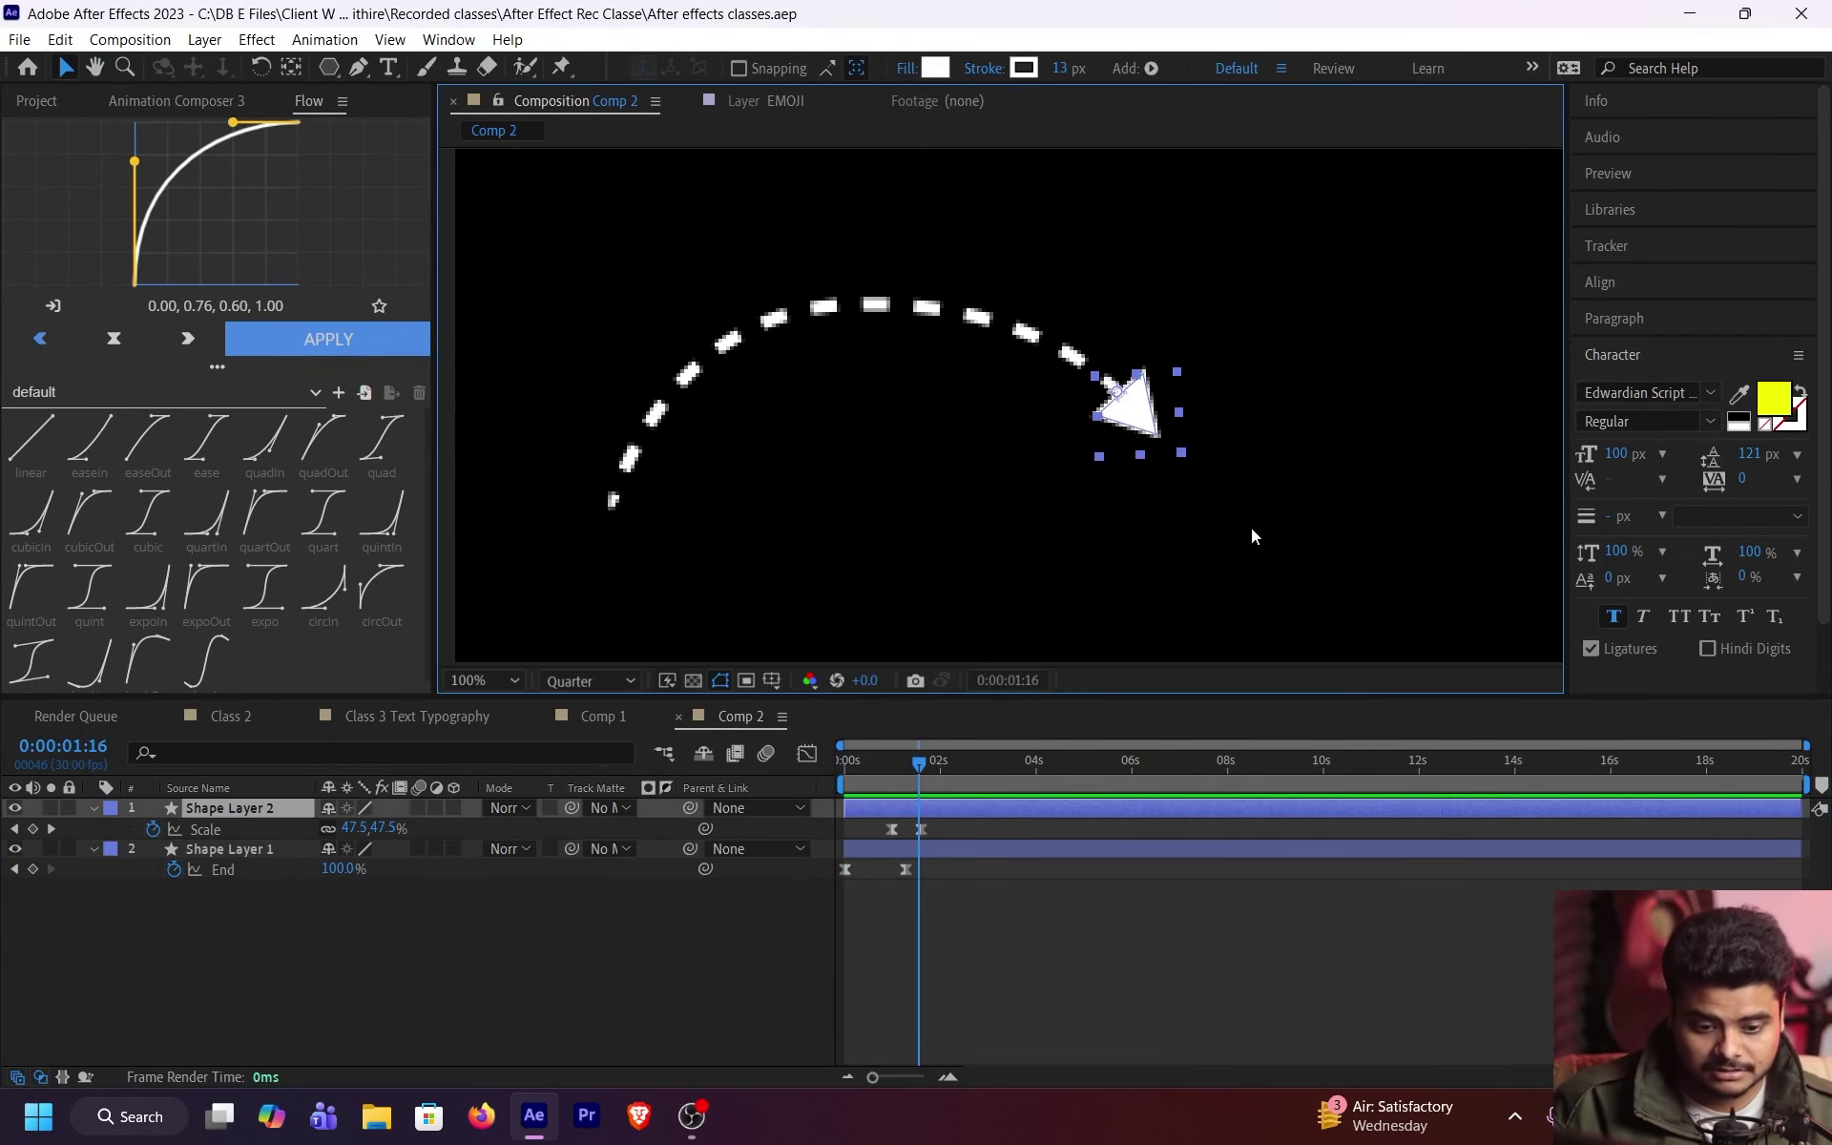
click(942, 69)
click(316, 349)
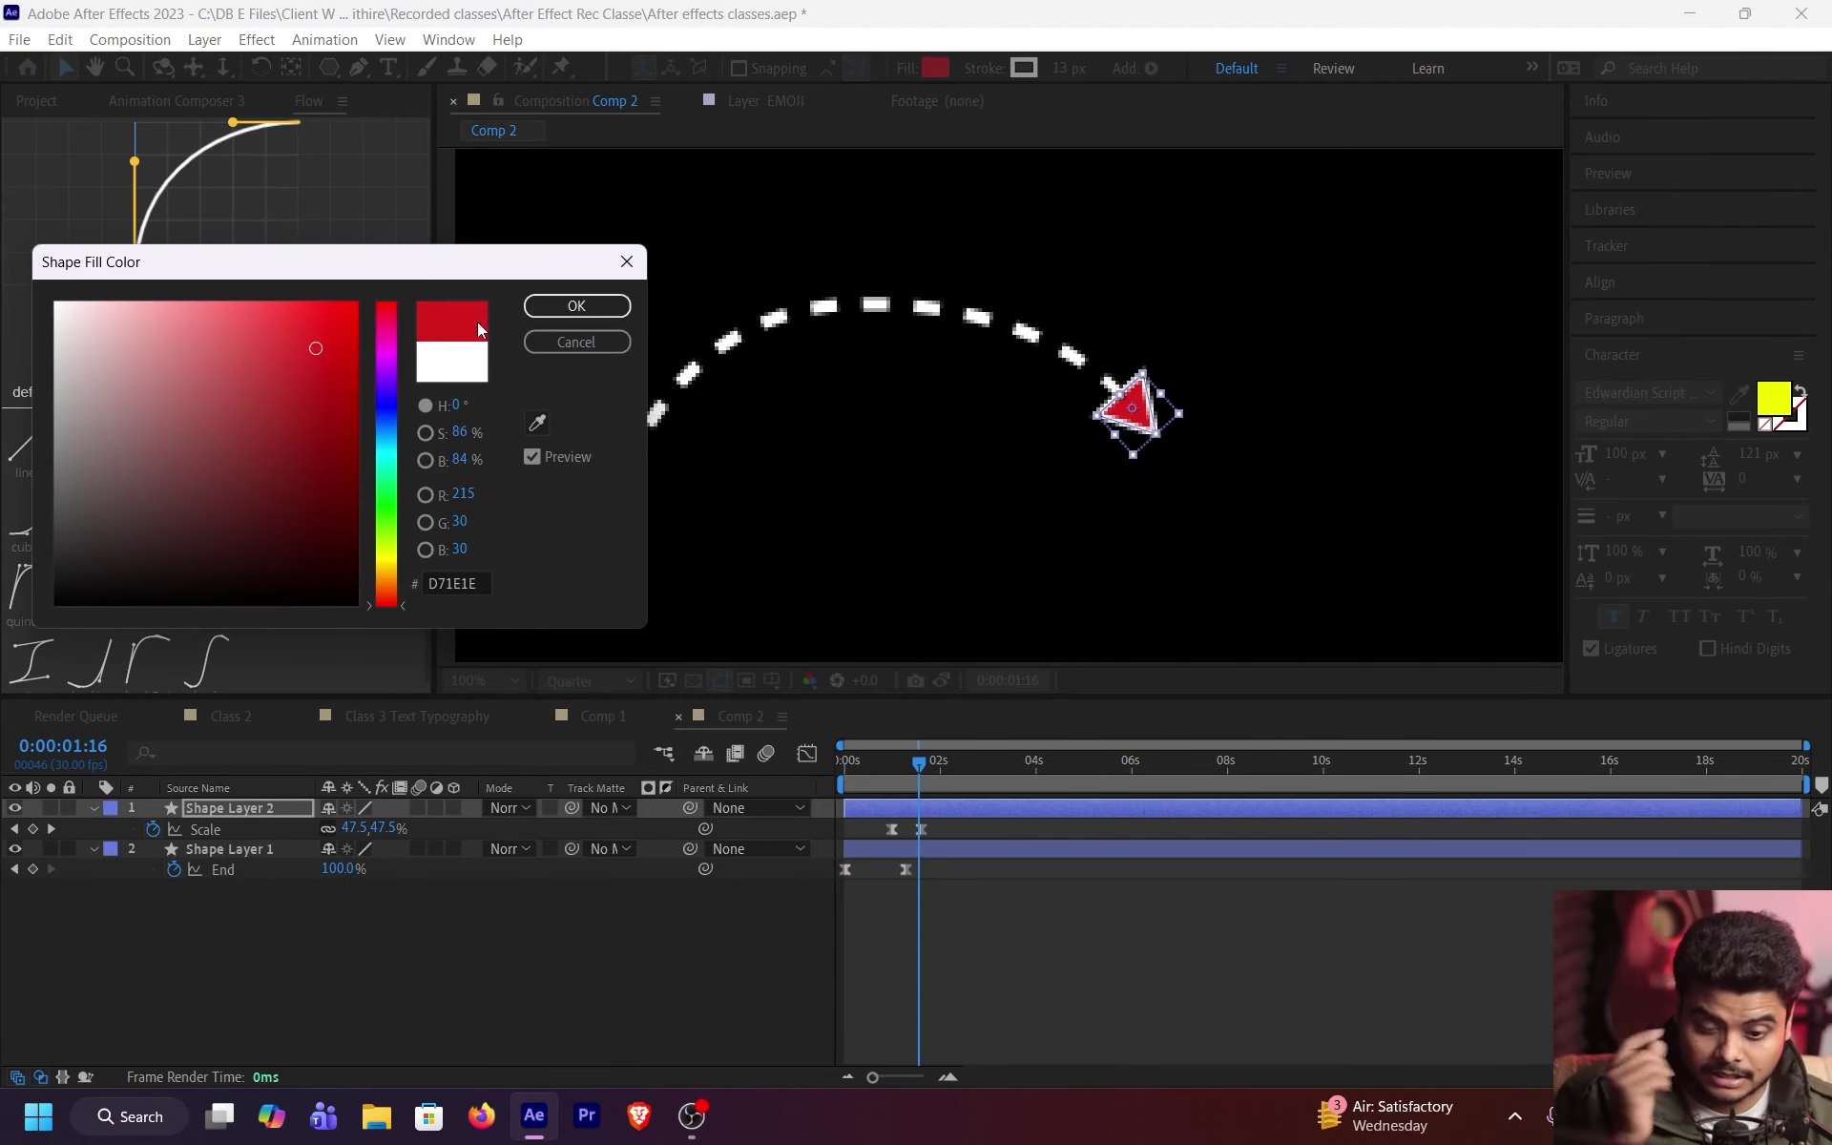
click(576, 306)
click(1141, 908)
Step: Cycle the arrowhead's stroke type through the gradient options to None
scroll(1170, 414, up, 2)
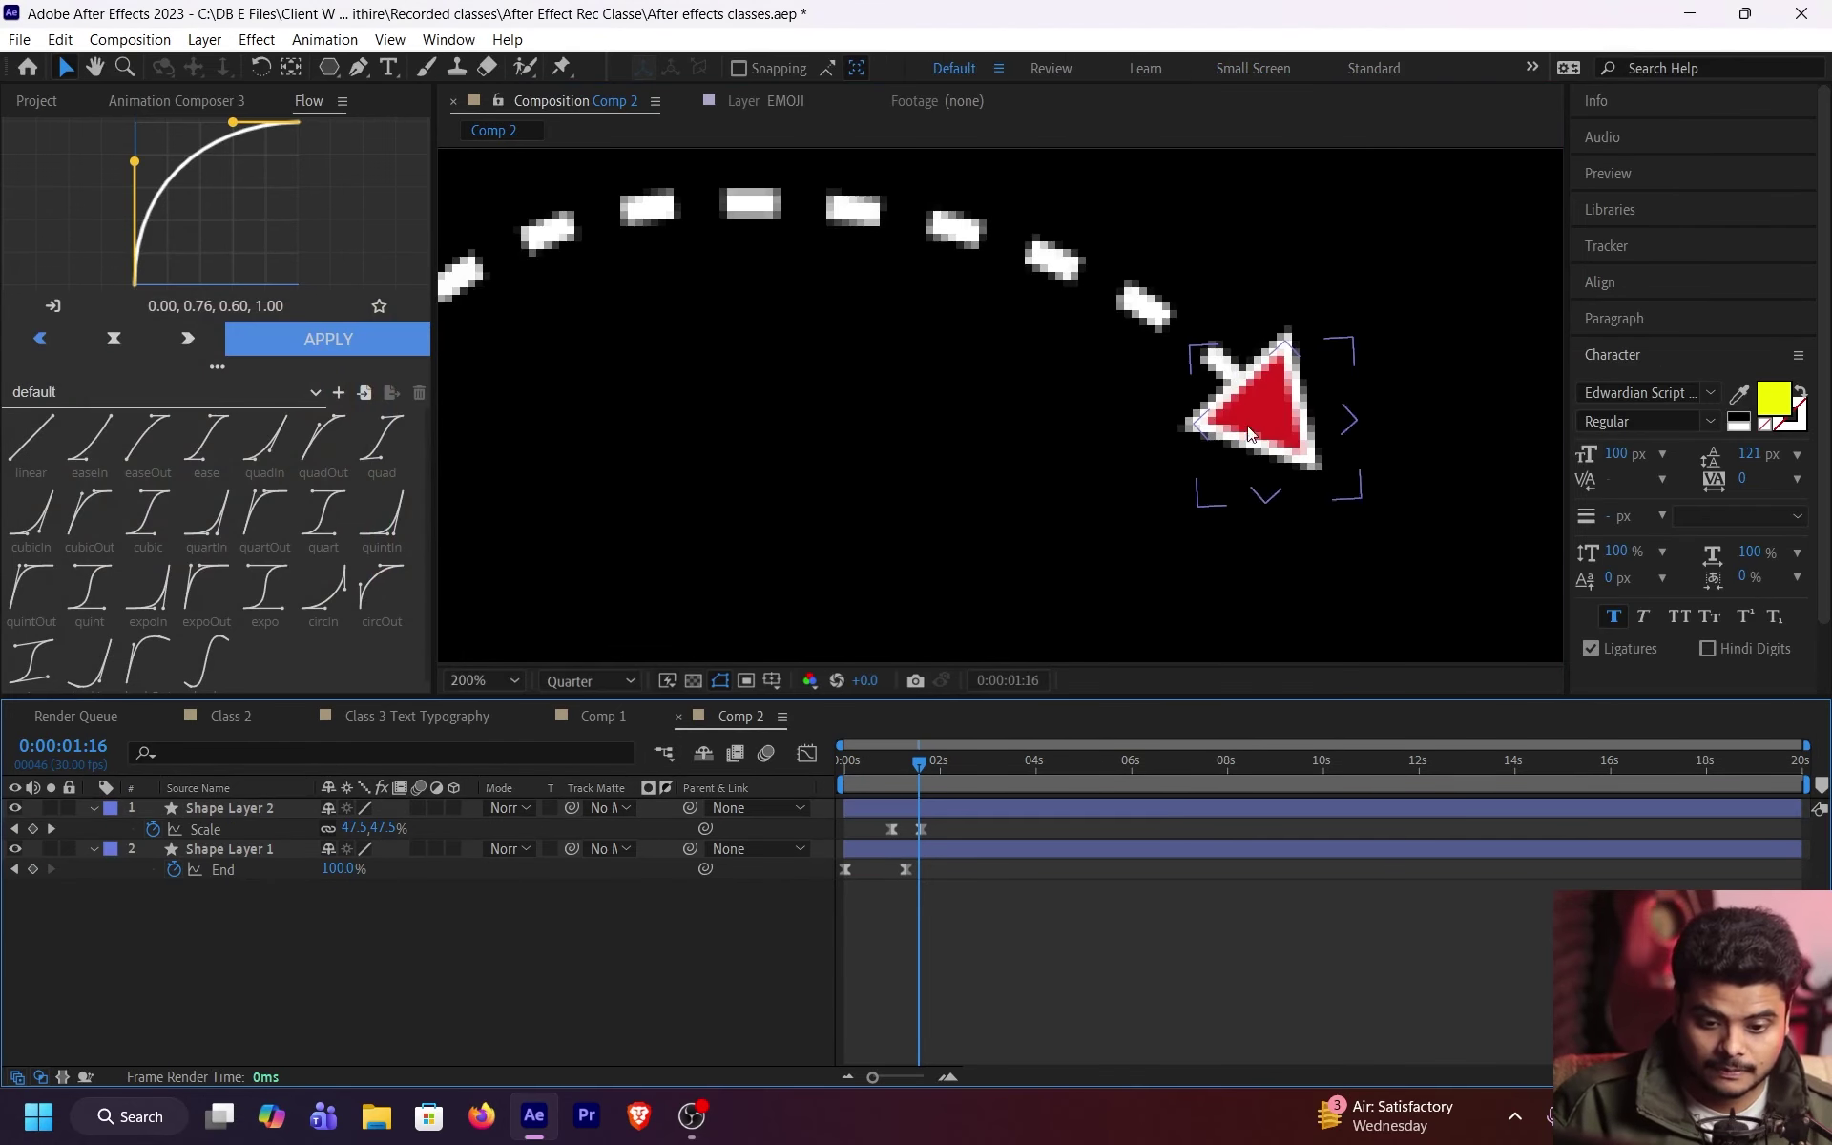
click(935, 428)
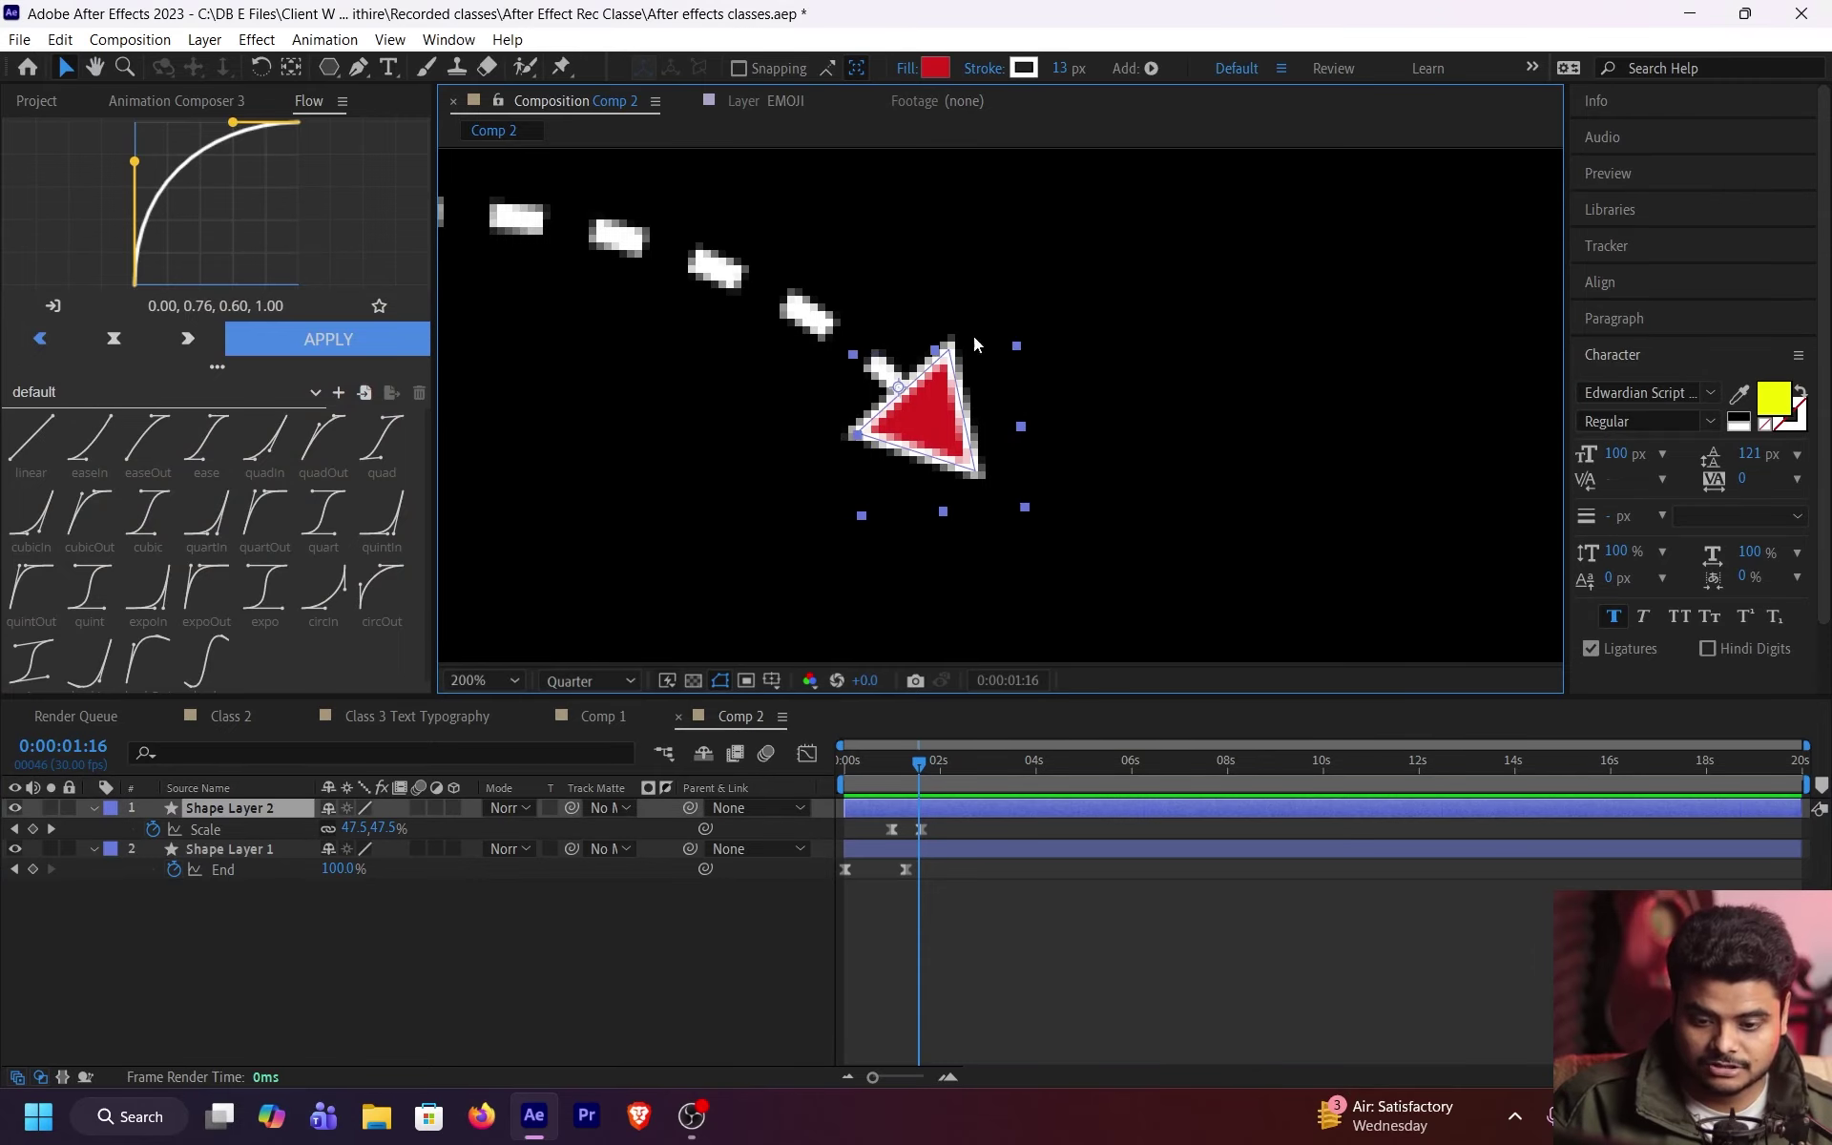
alt+click(1029, 71)
alt+click(1028, 71)
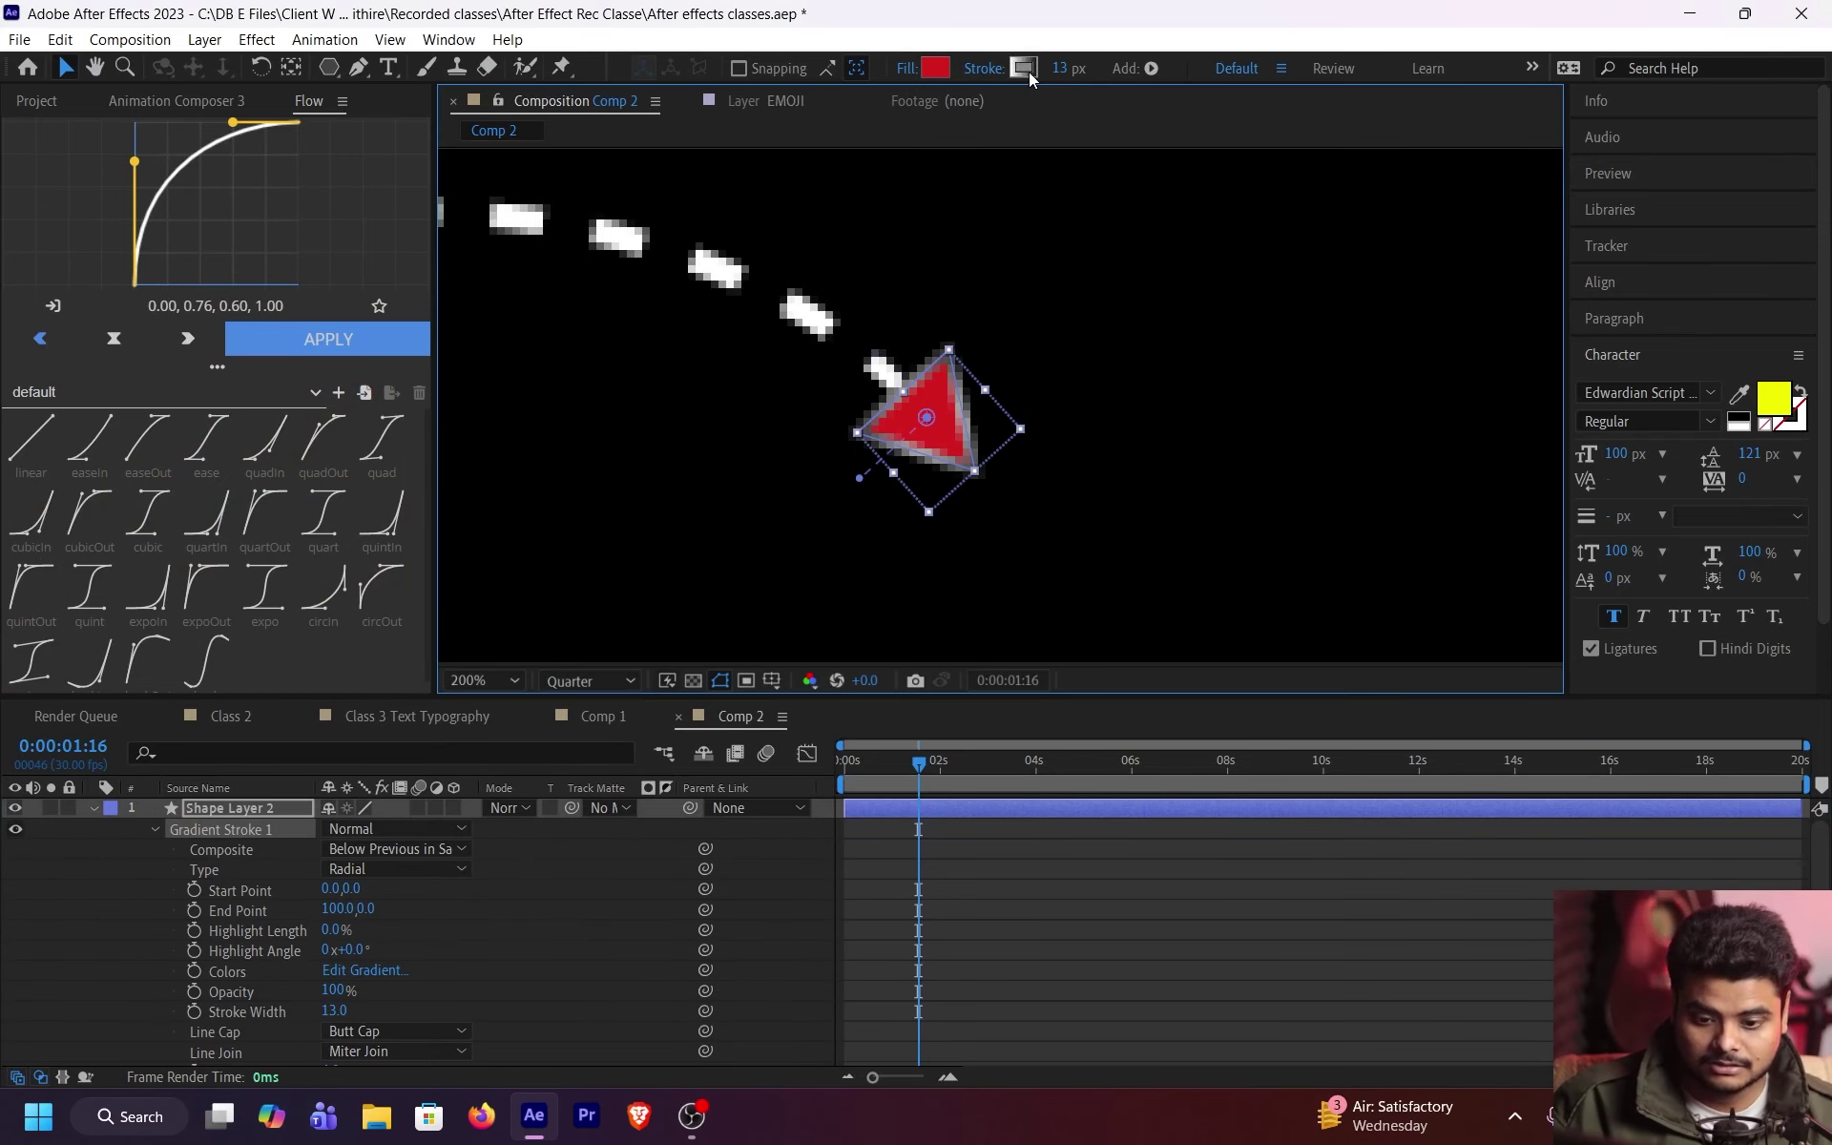
click(989, 941)
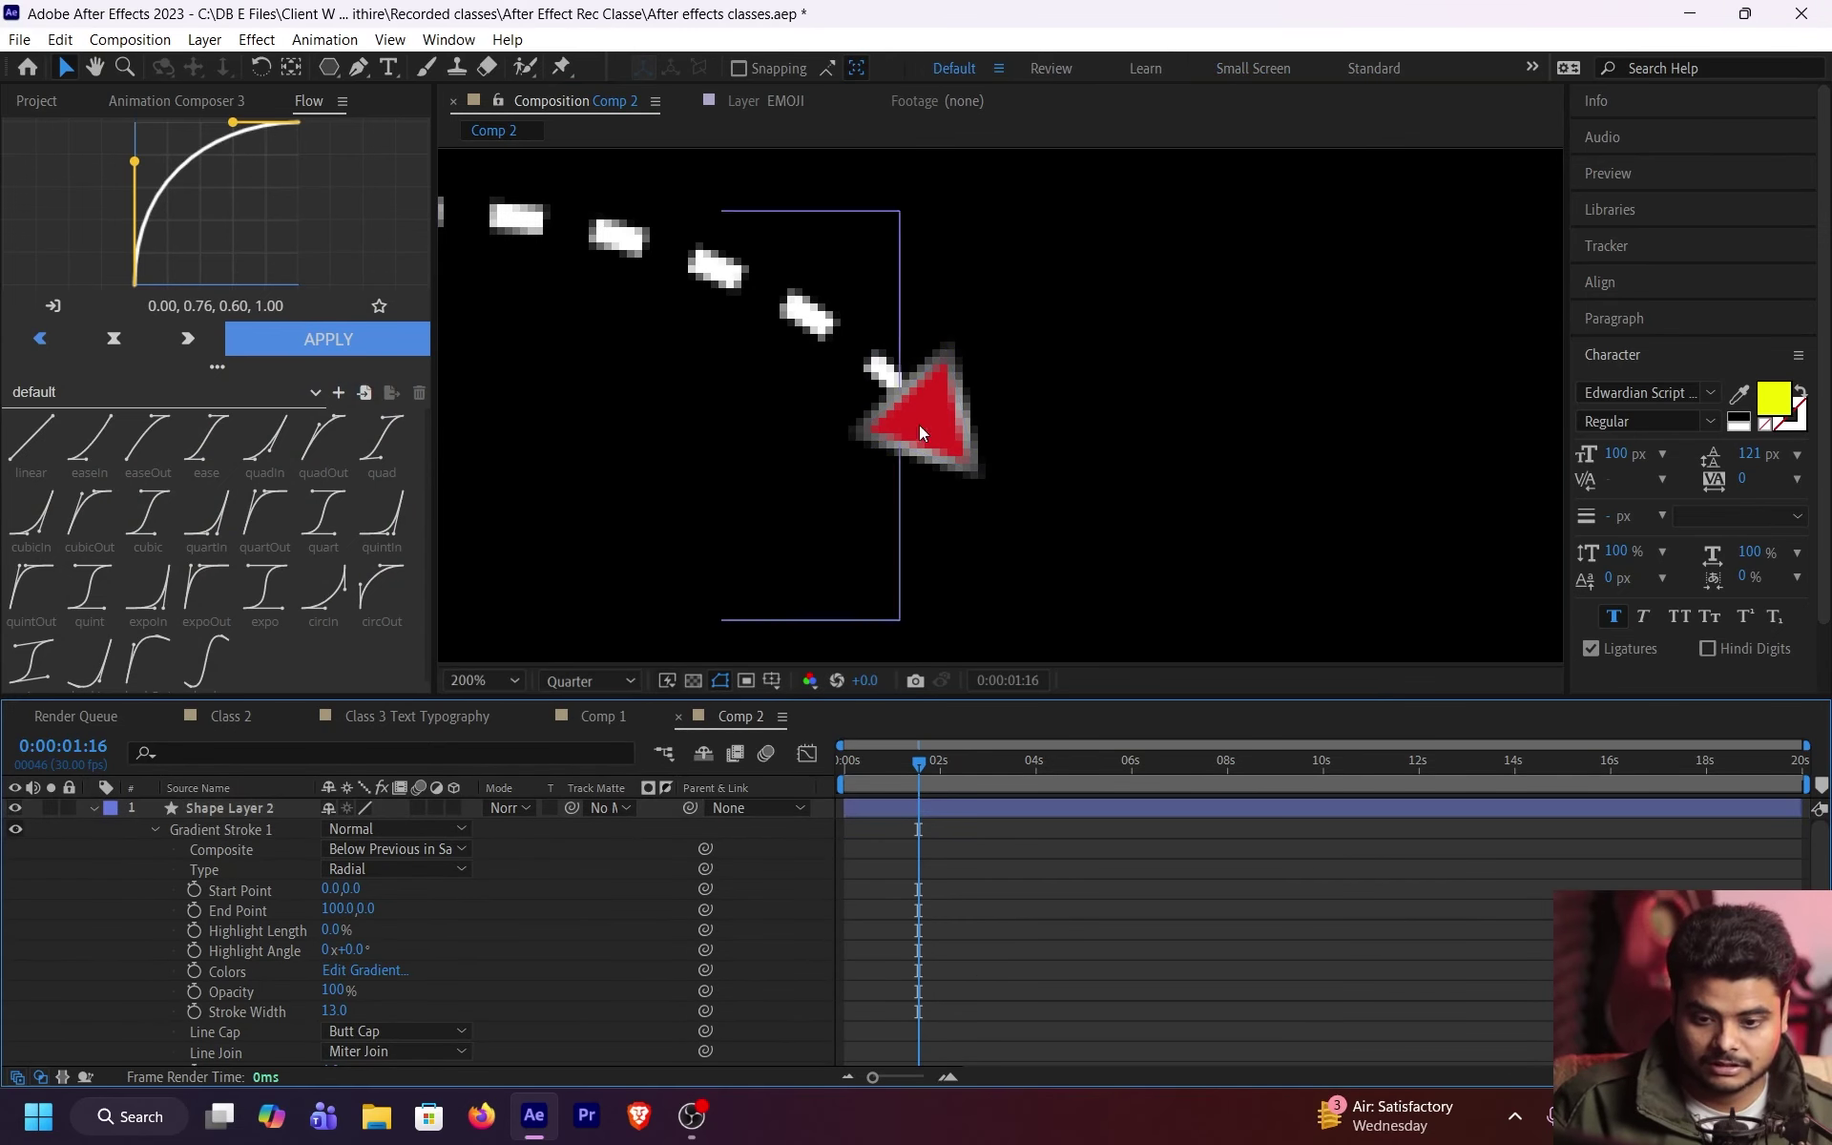
click(901, 401)
alt+click(1022, 69)
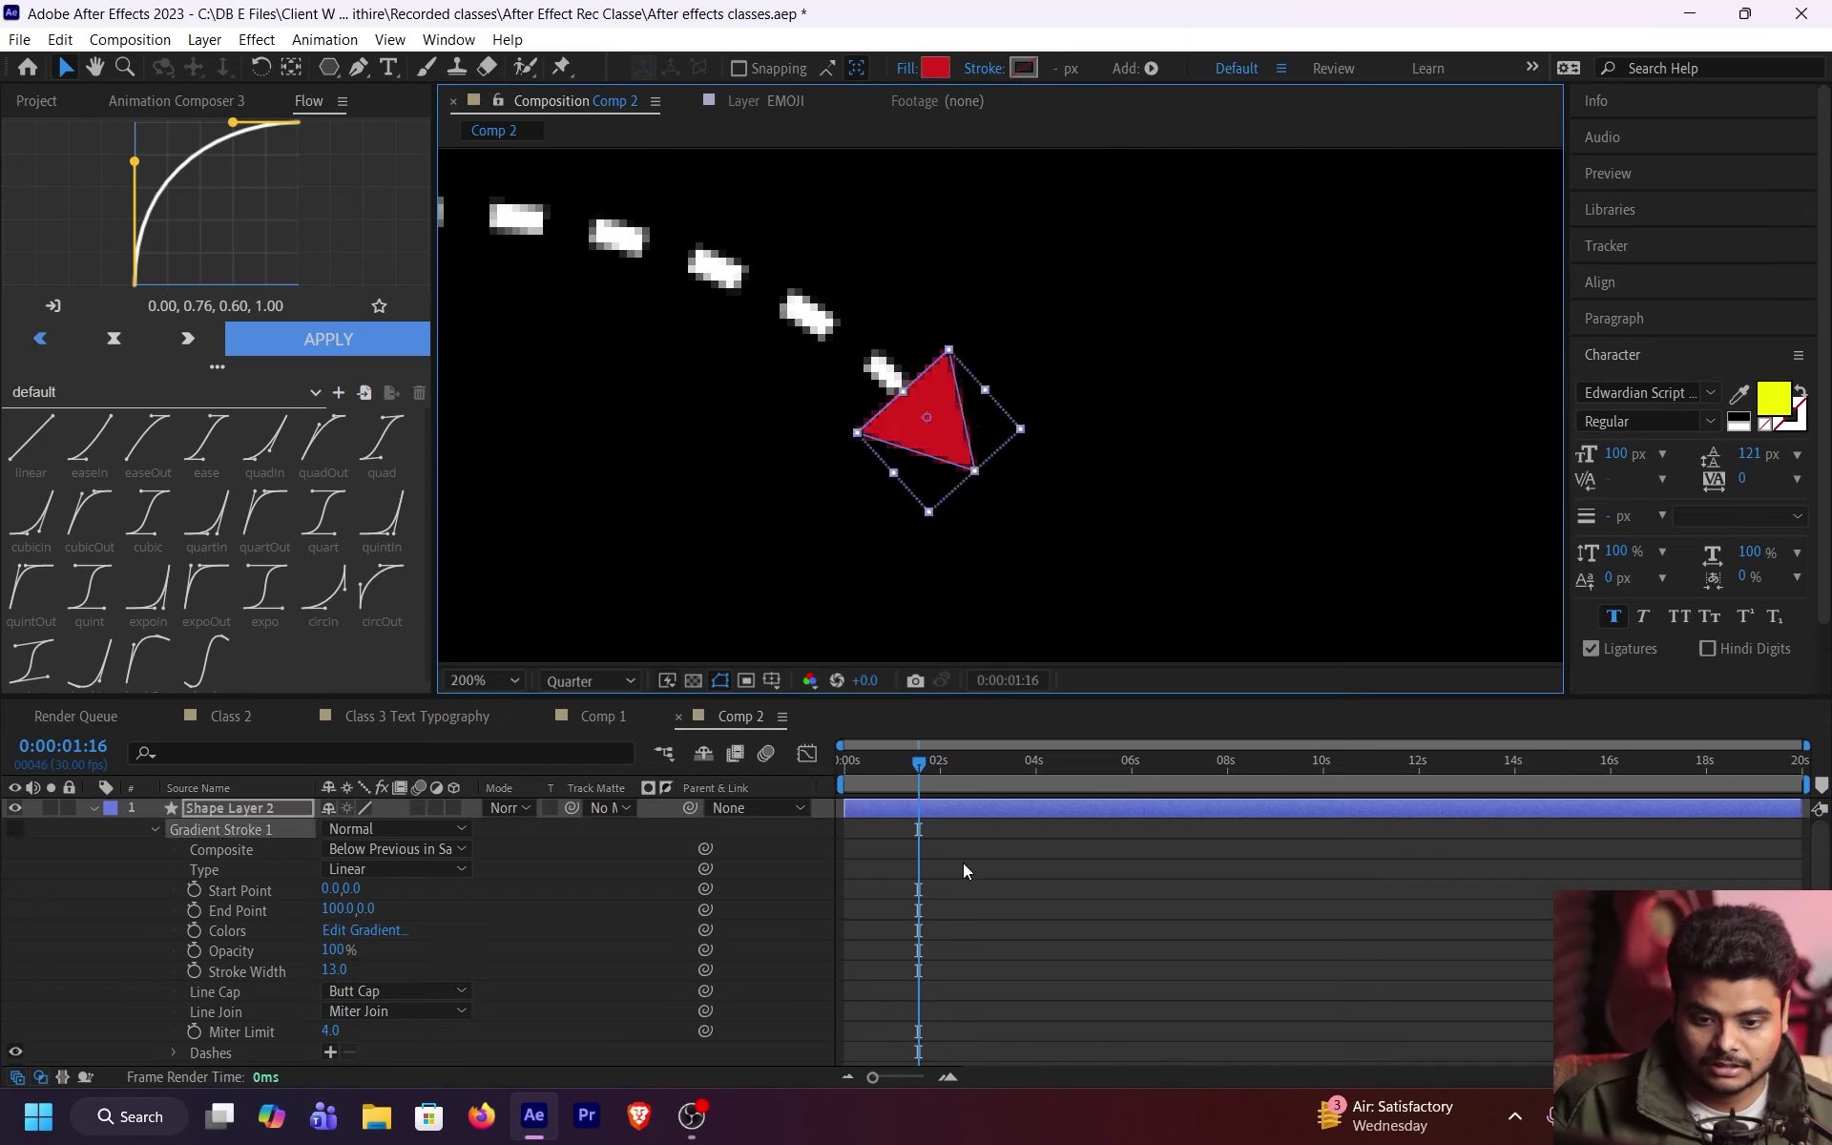
click(942, 851)
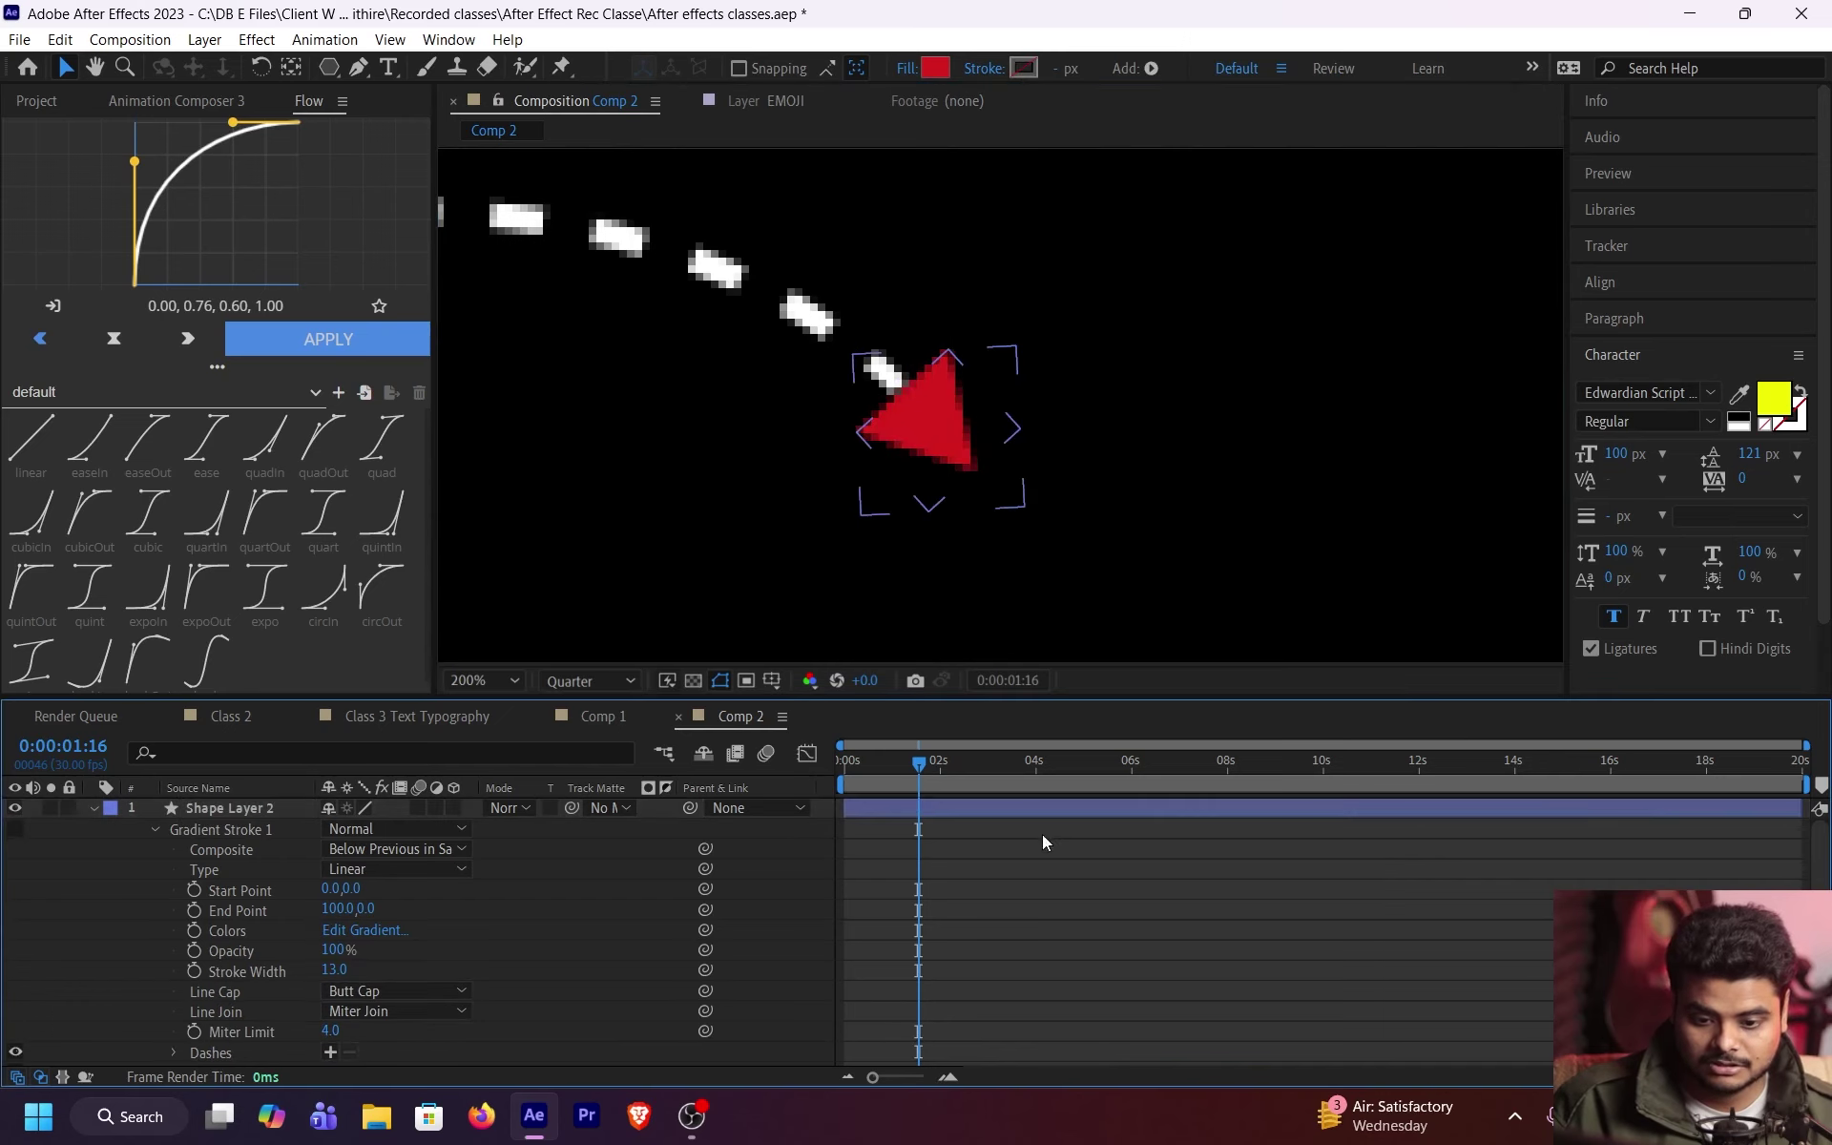
Step: Restore the arrowhead's solid white FFFFFF stroke and review its fill and stroke colours
click(959, 434)
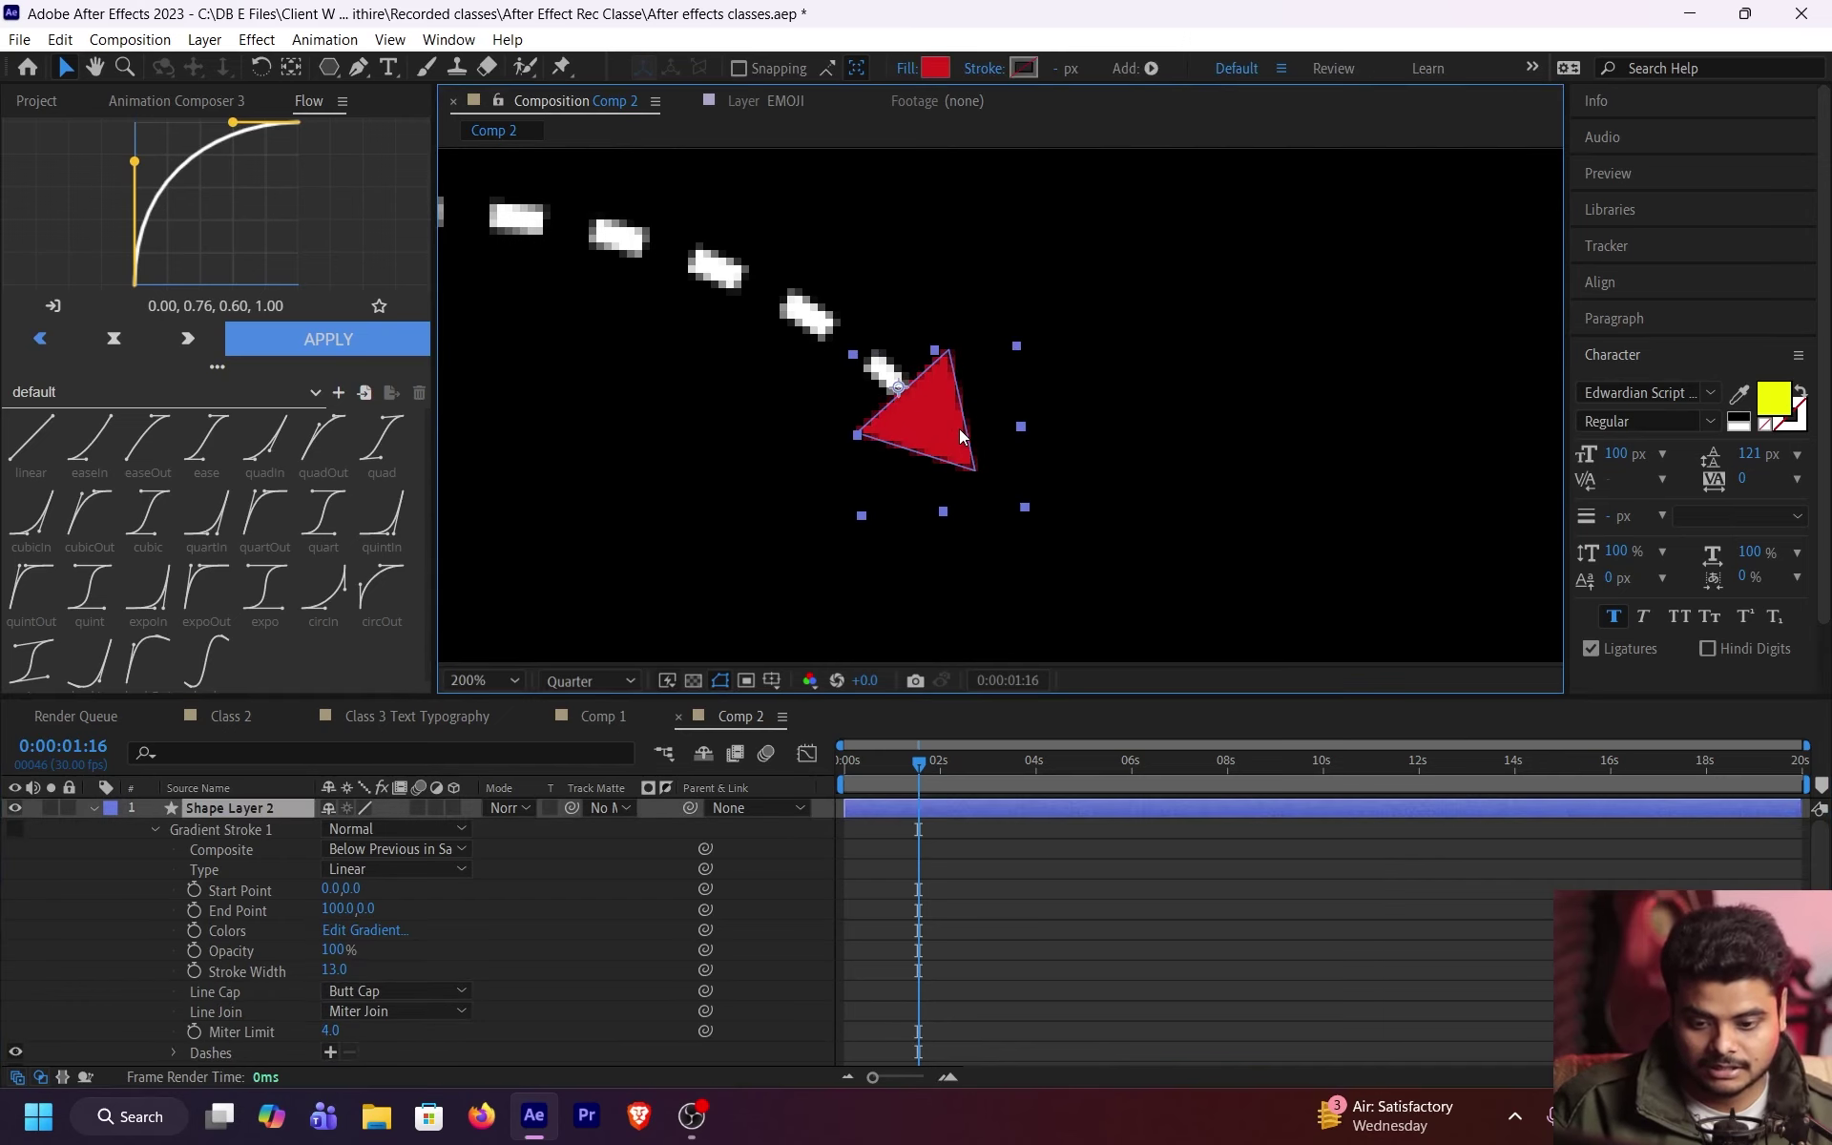
click(1023, 69)
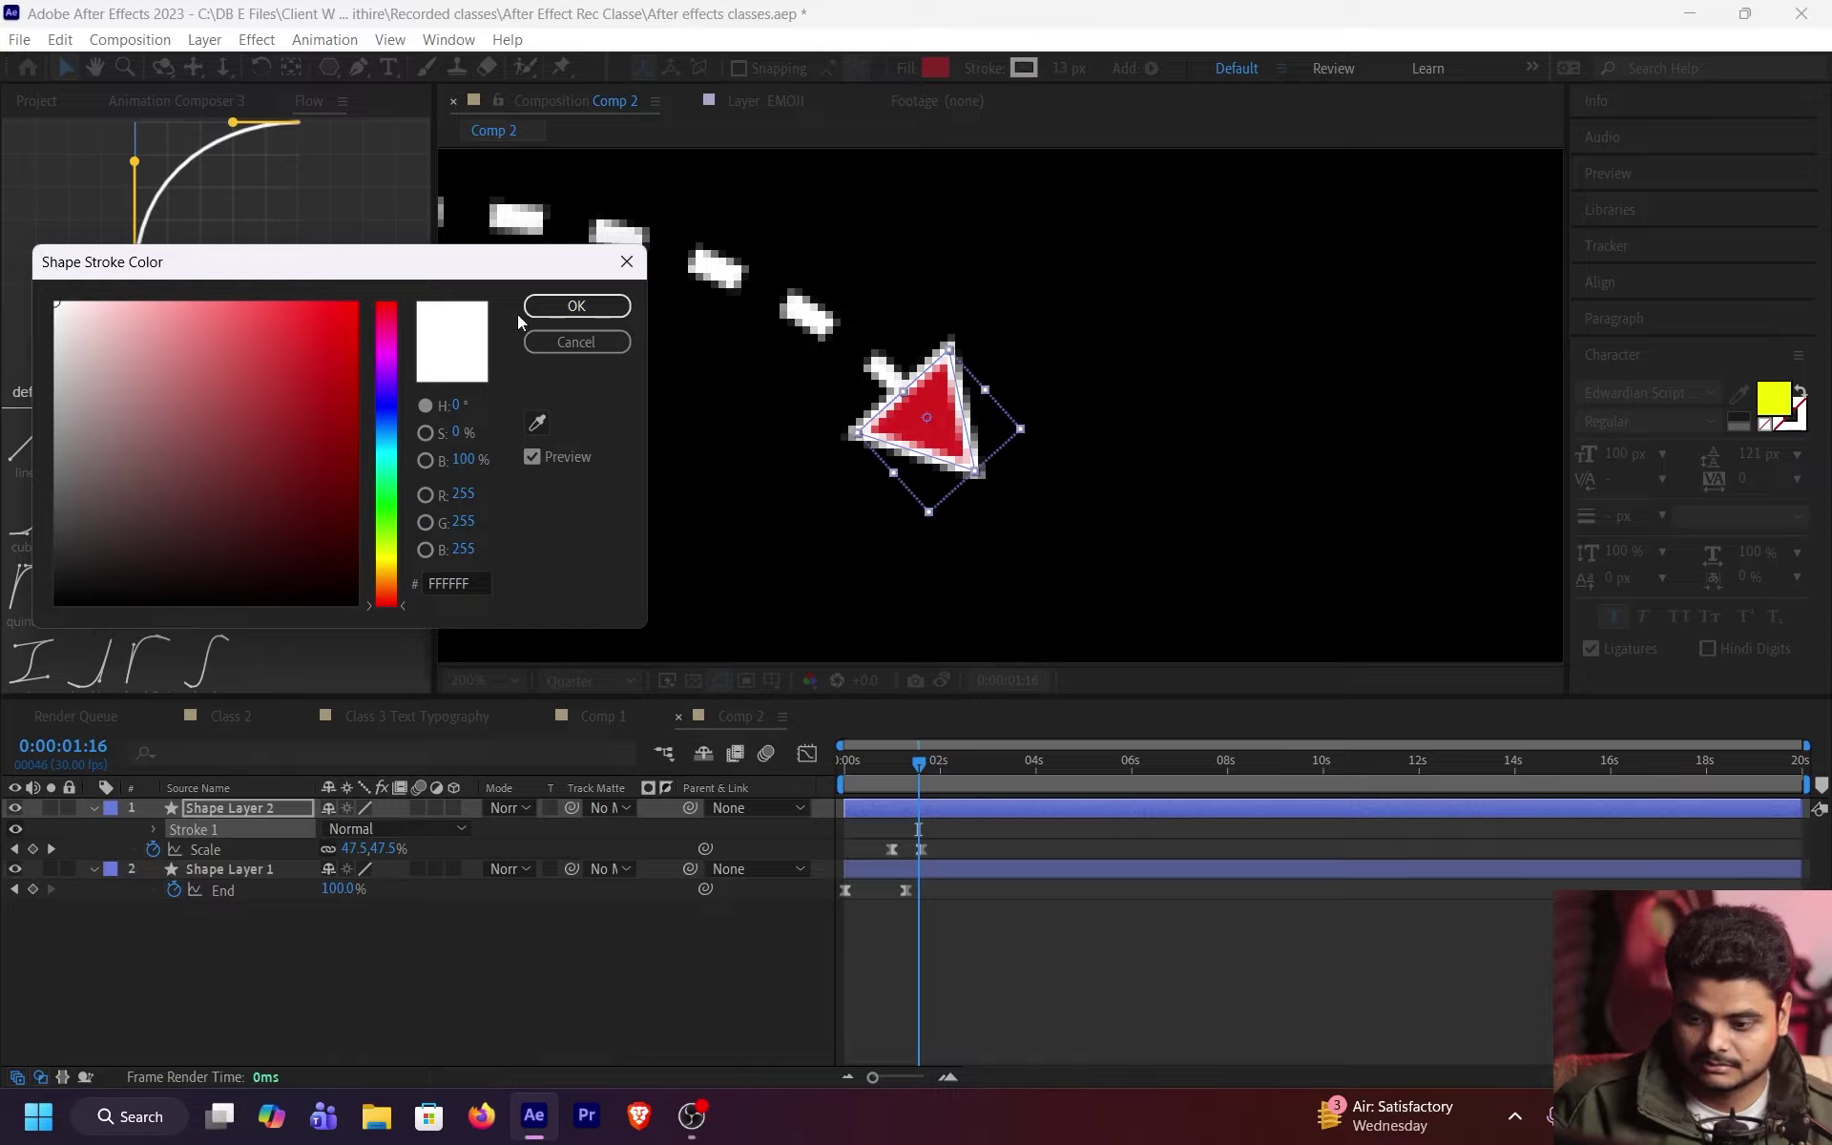
click(584, 307)
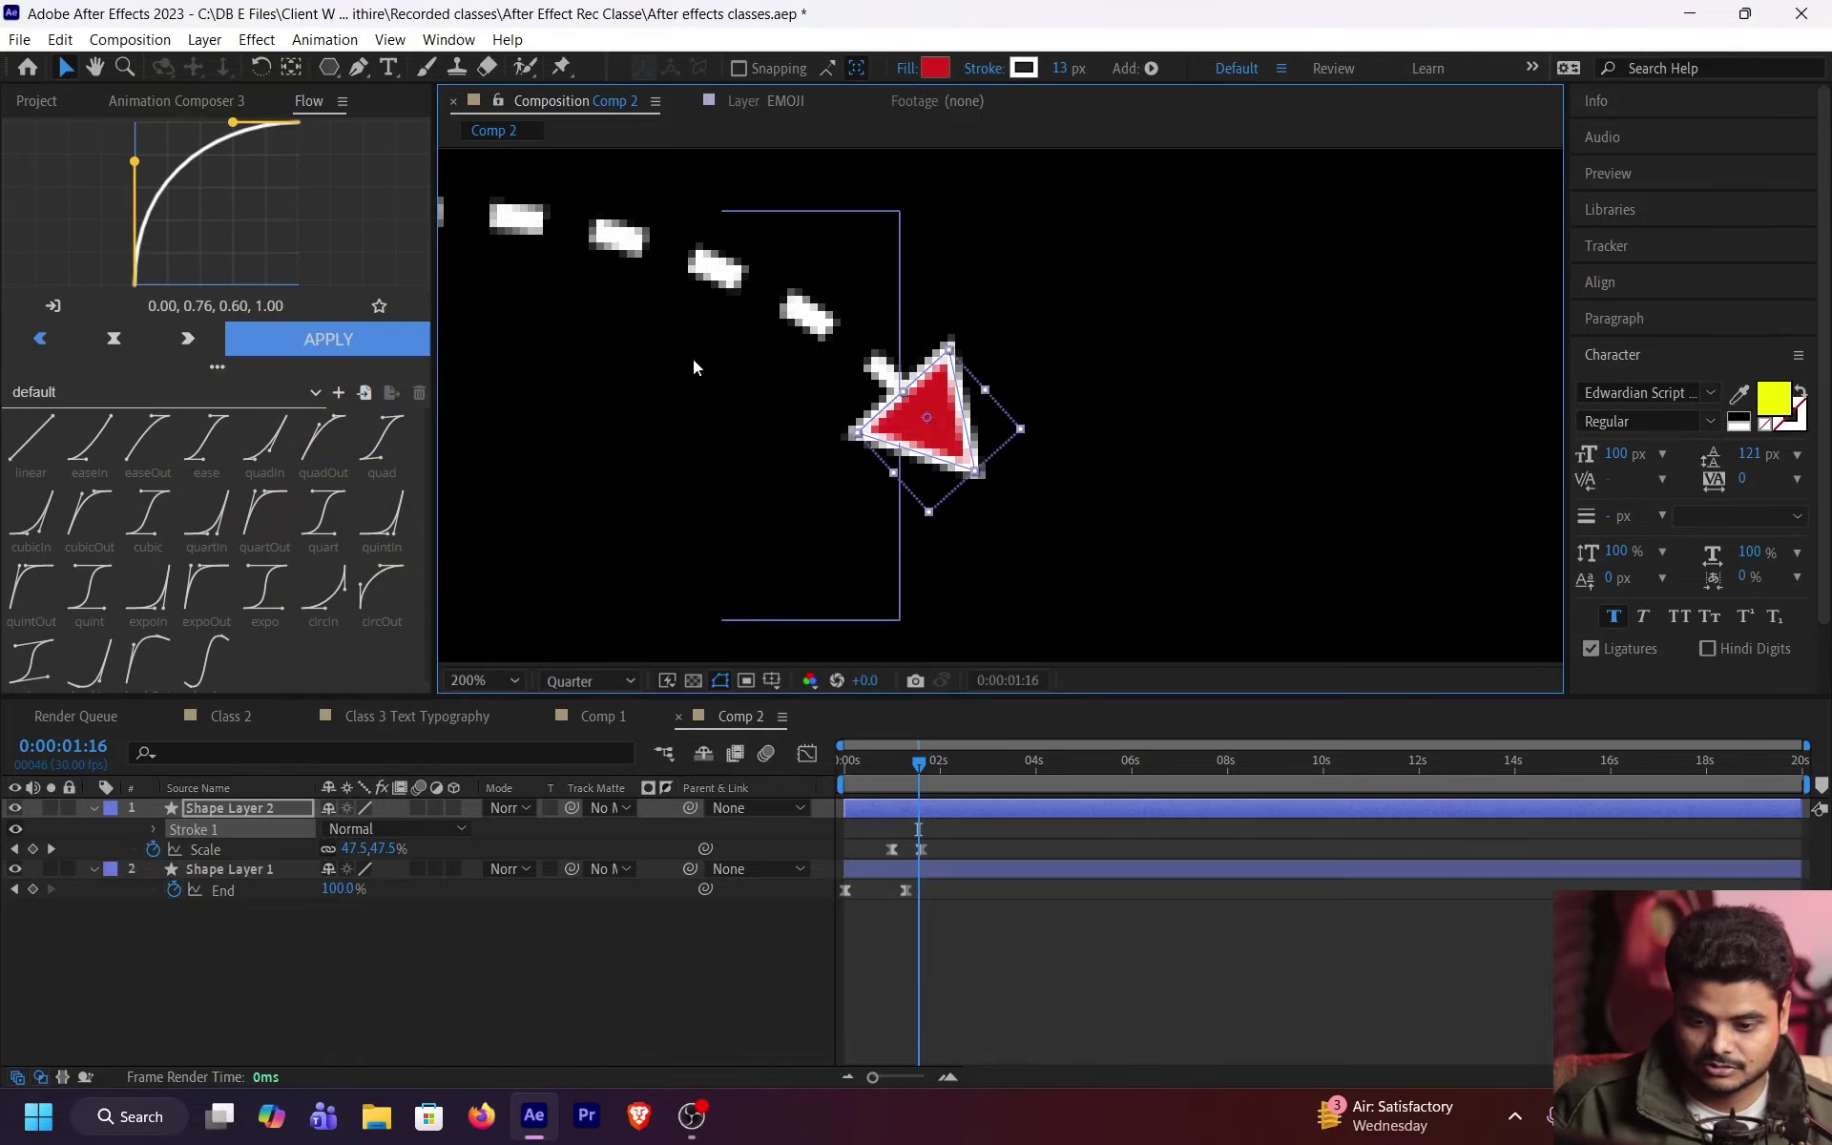
click(935, 68)
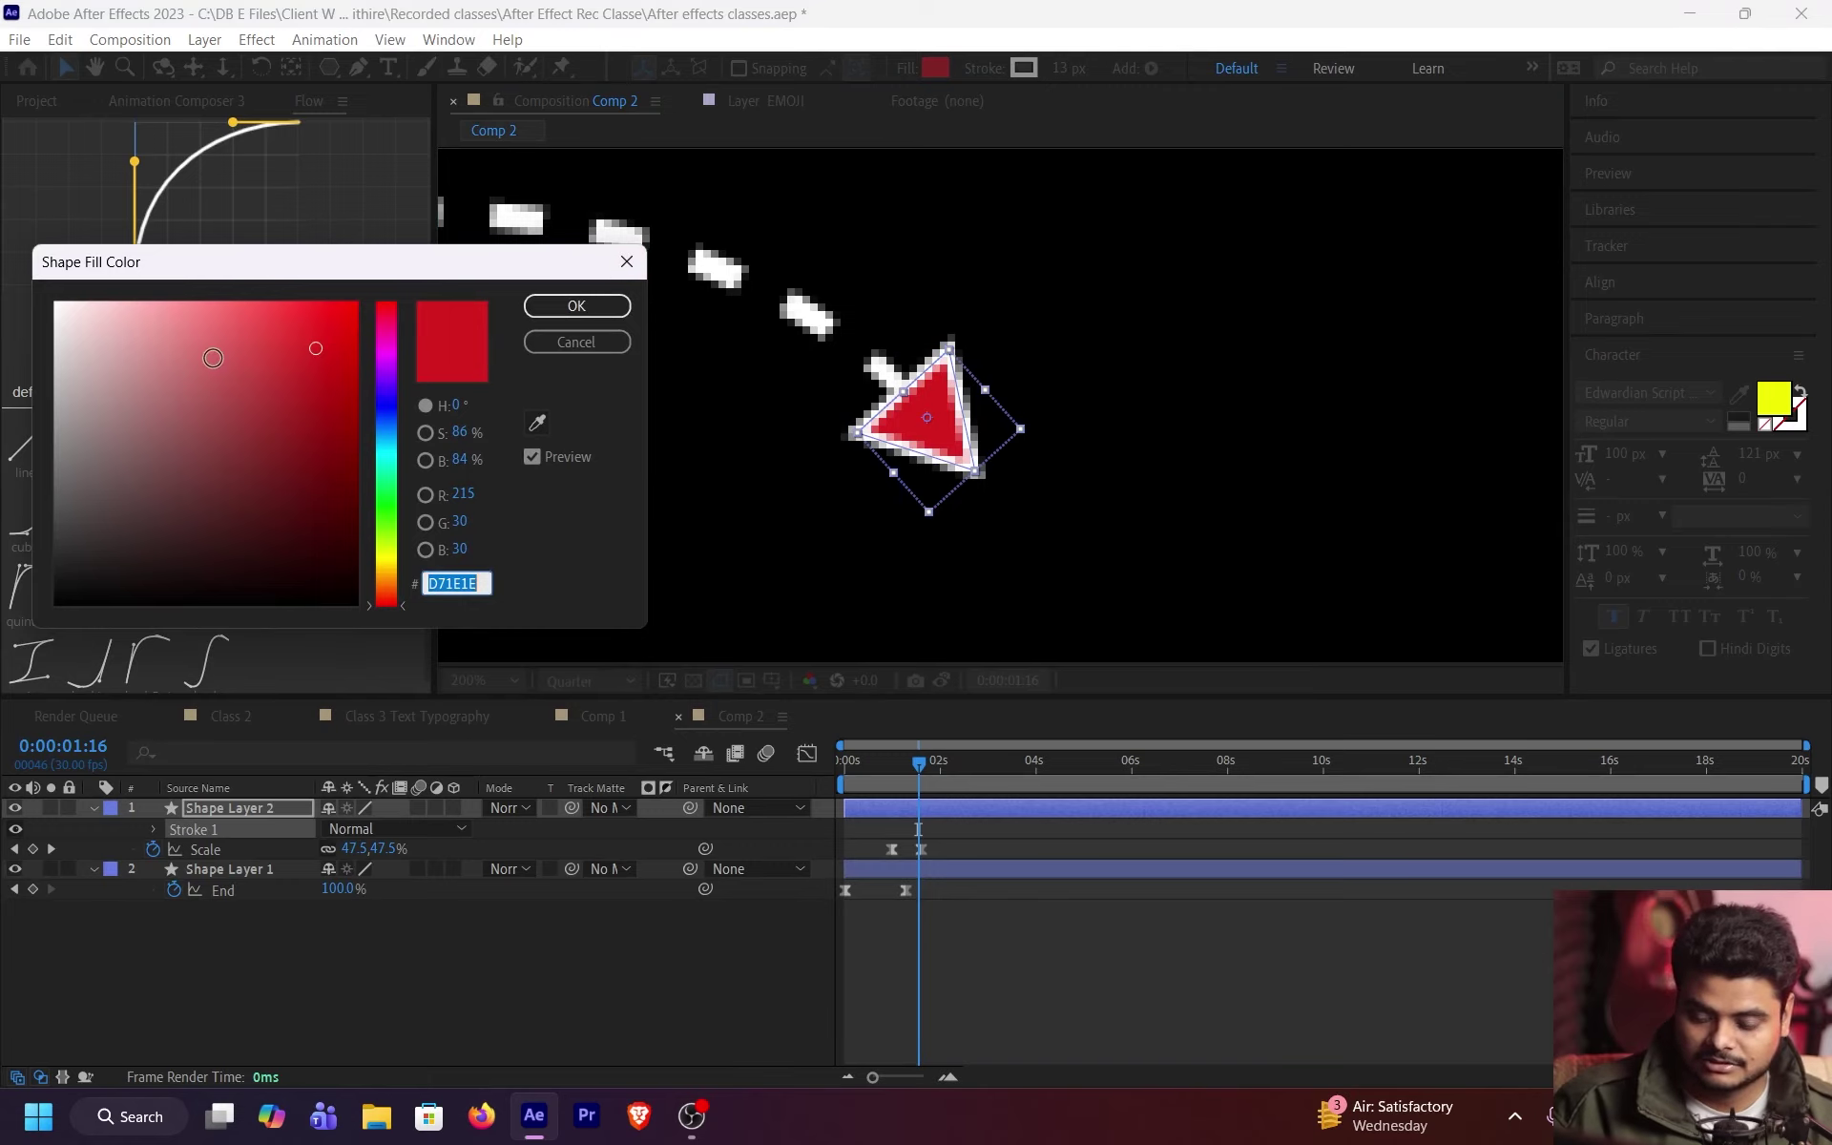
click(574, 305)
click(1022, 69)
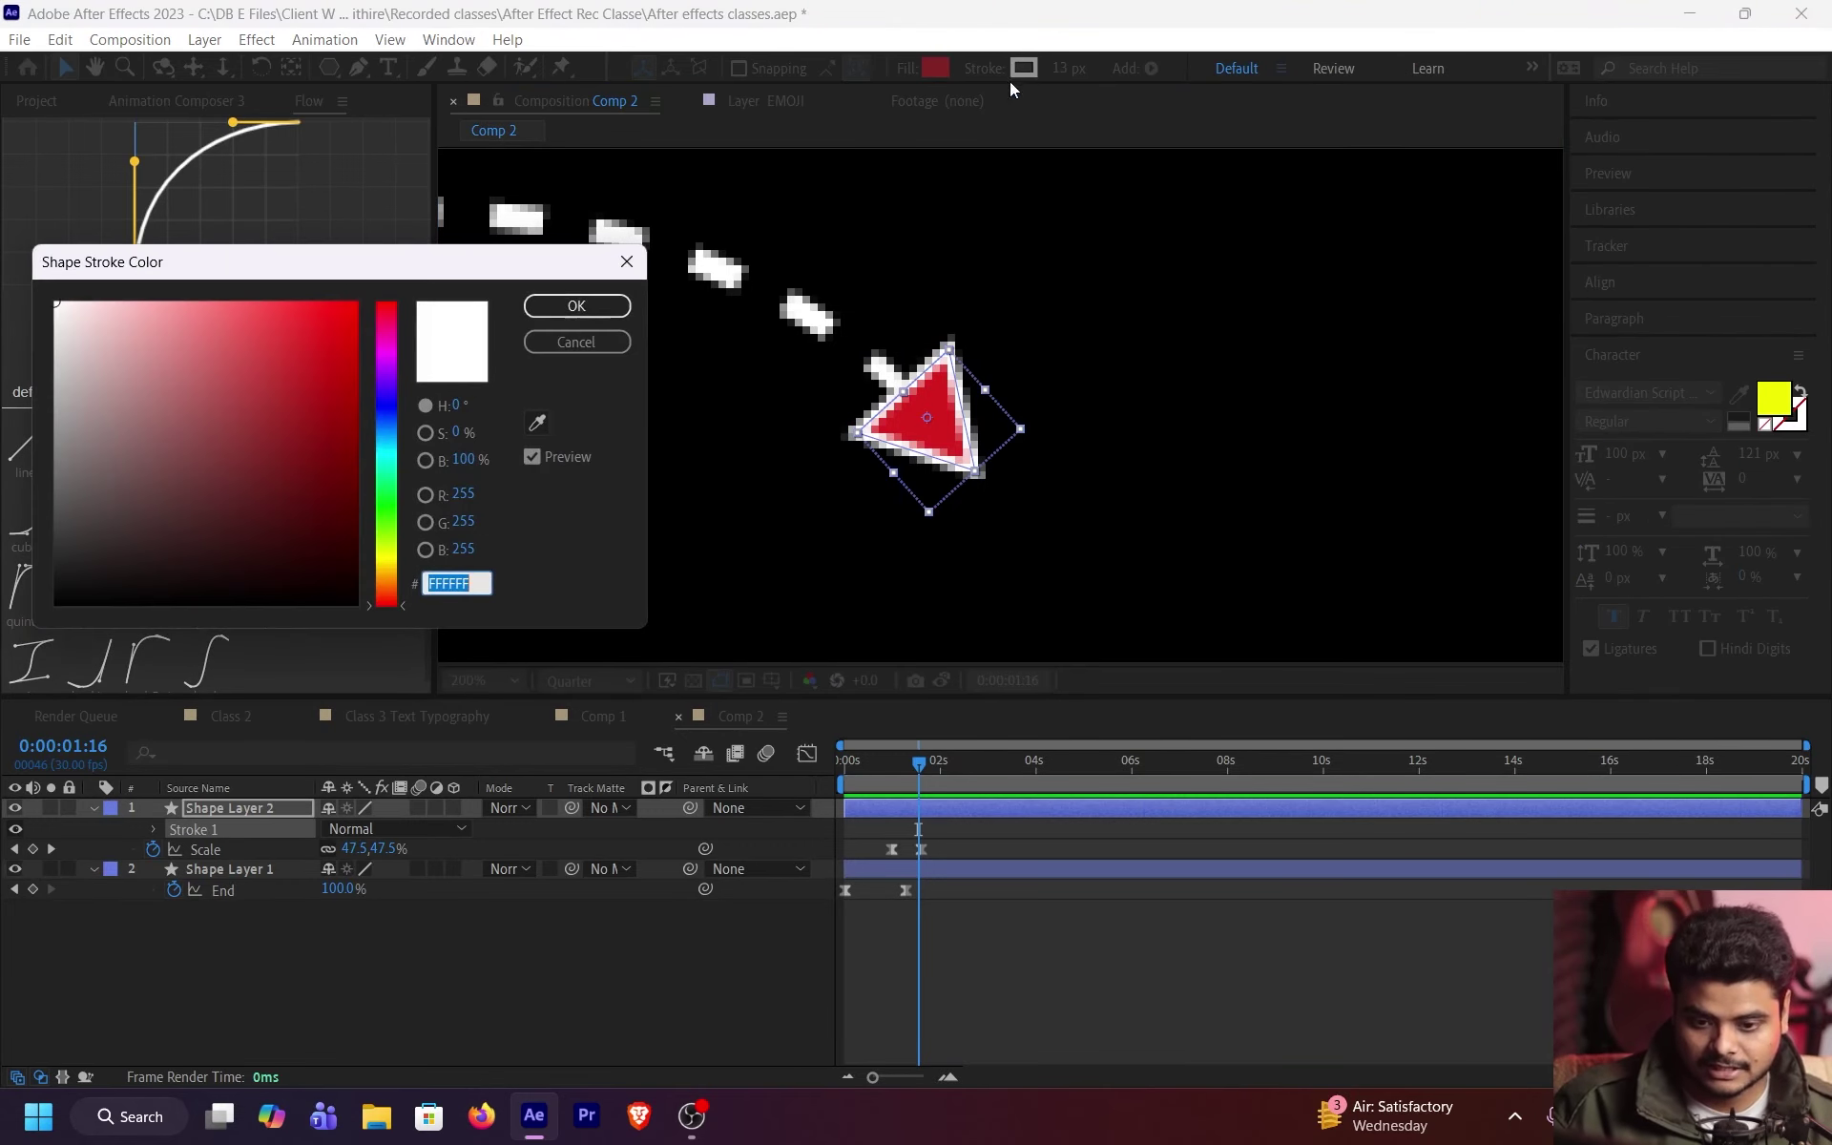
click(596, 308)
Step: Set the arrowhead's stroke type to None and inspect the whole arrow at Full resolution
alt+click(1024, 69)
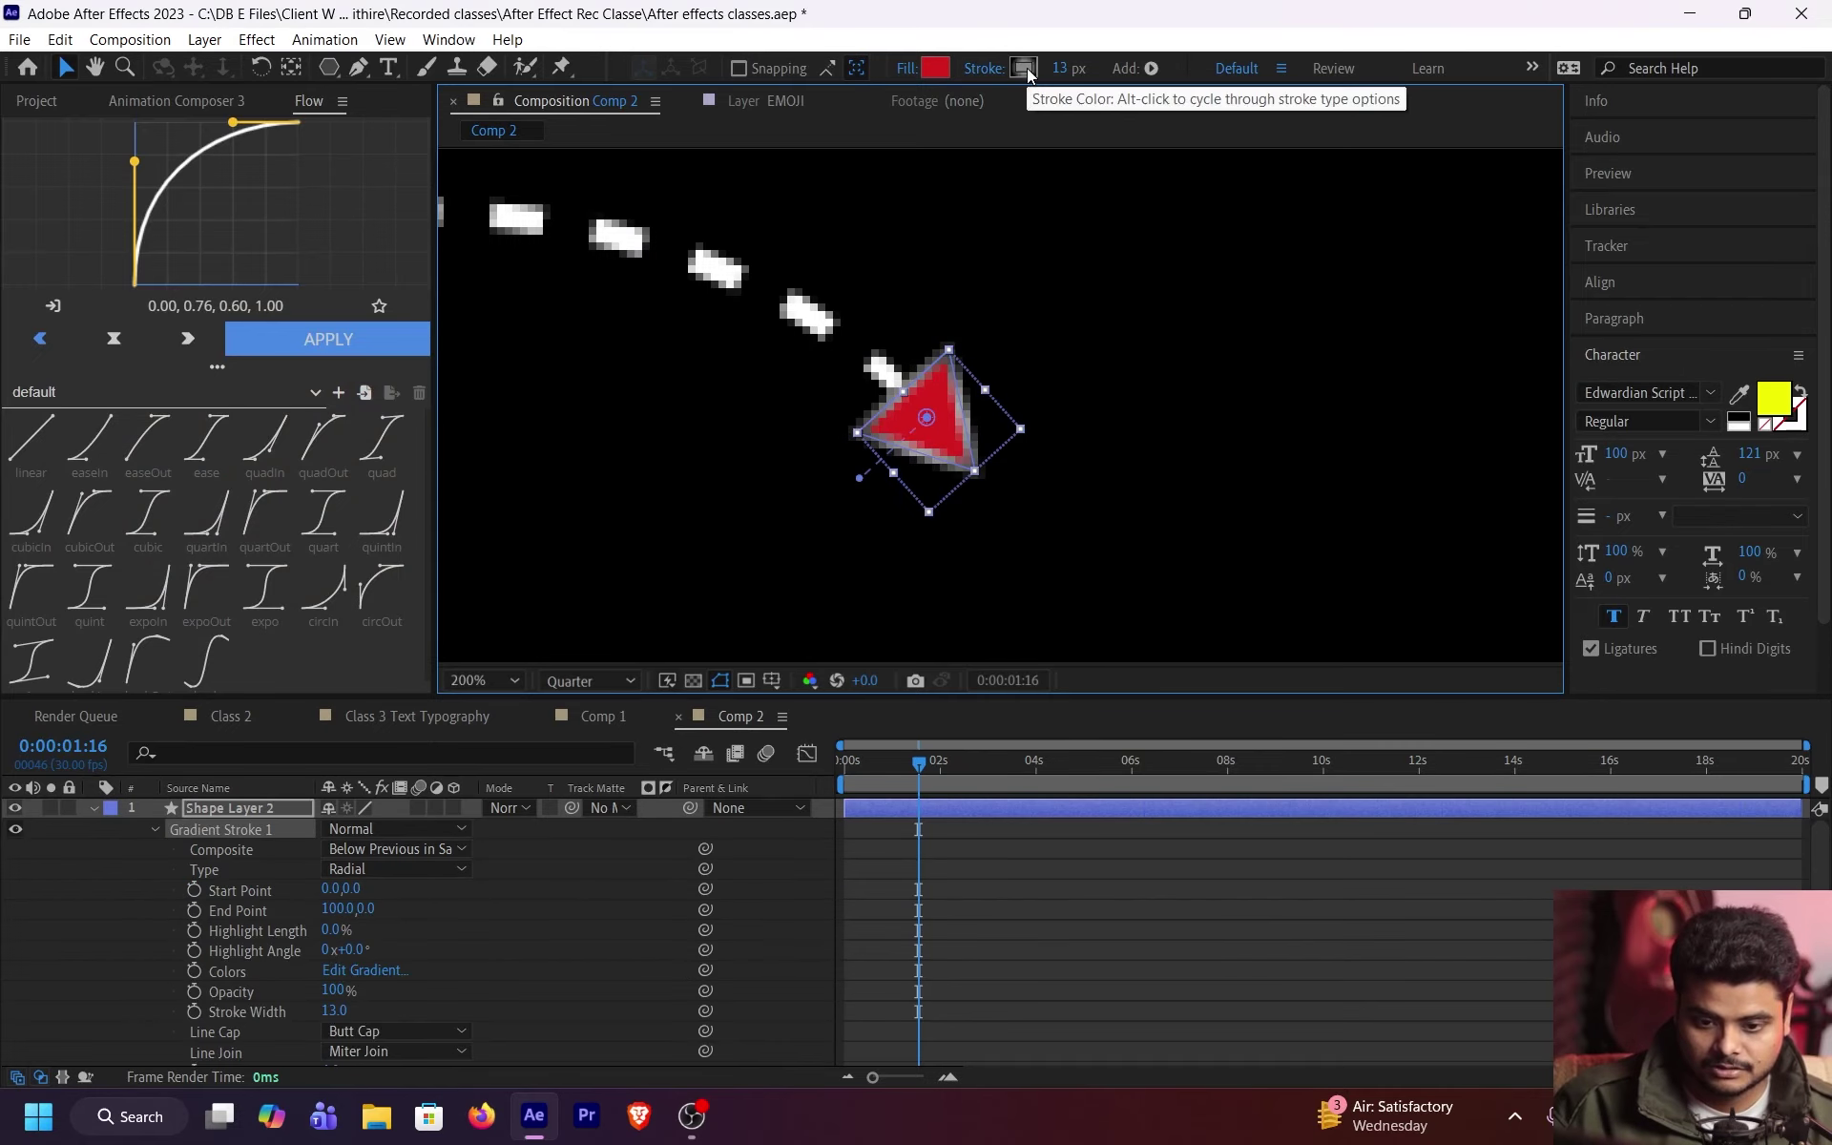
click(1023, 884)
click(587, 680)
click(576, 737)
click(501, 687)
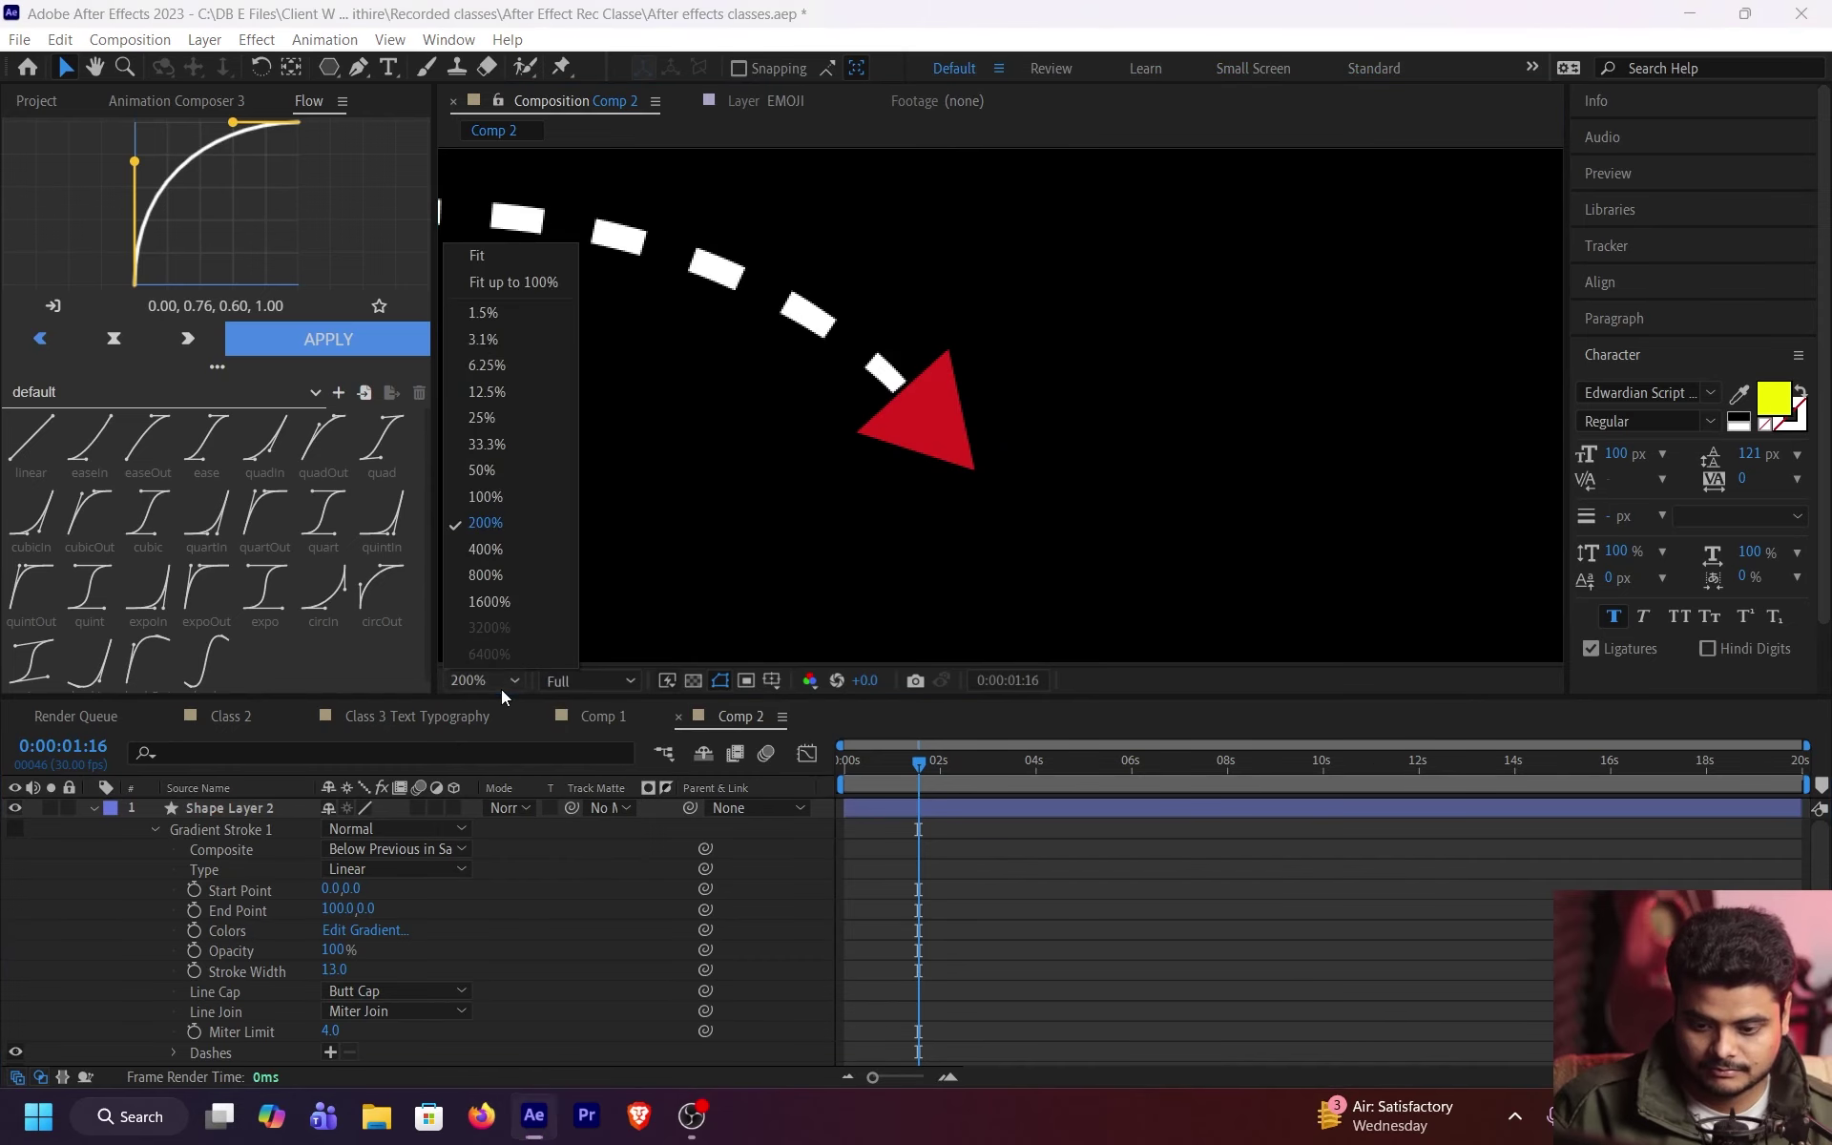
click(556, 267)
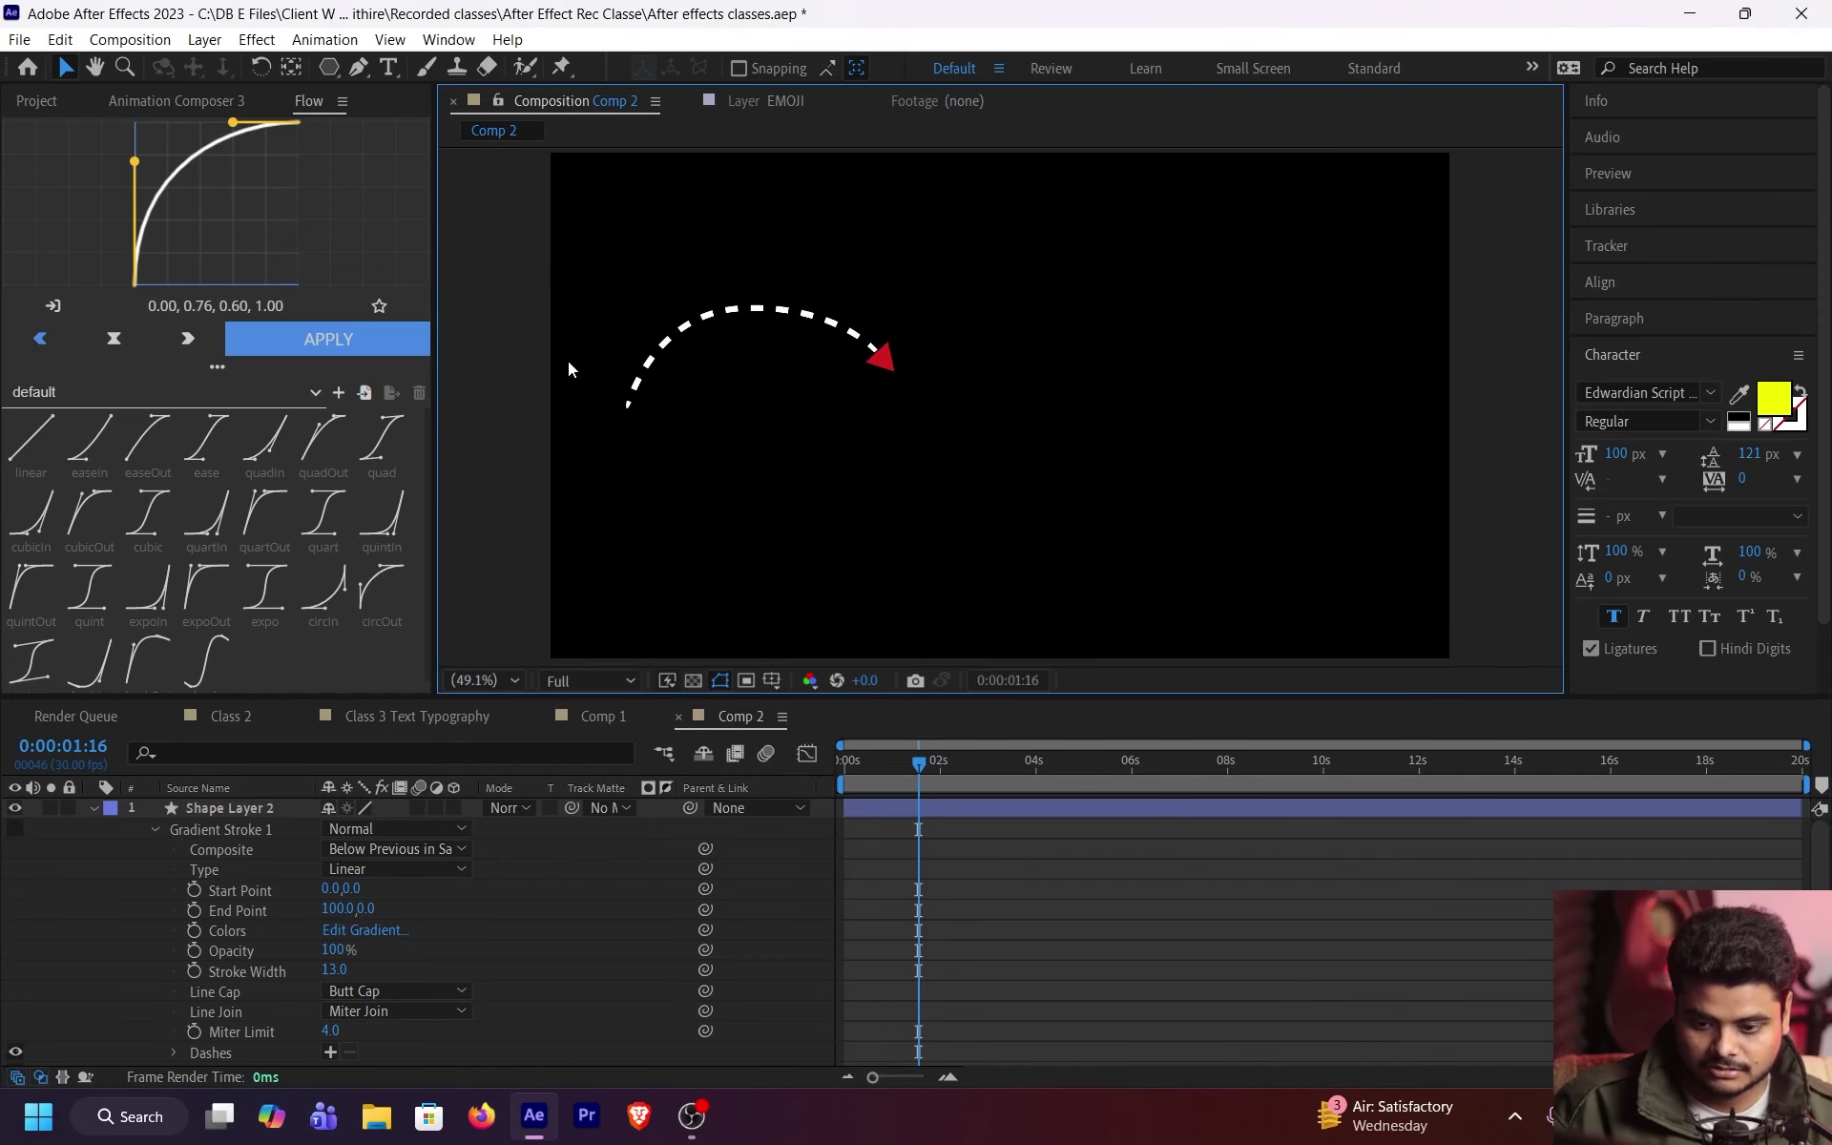
Step: Collapse the arrowhead layer's properties and set the preview resolution back to Quarter
click(93, 808)
click(587, 681)
click(606, 818)
Step: Copy the Deep Glow effect from the glowing wavy line's Shape Layer 2 in Comp 1
click(593, 715)
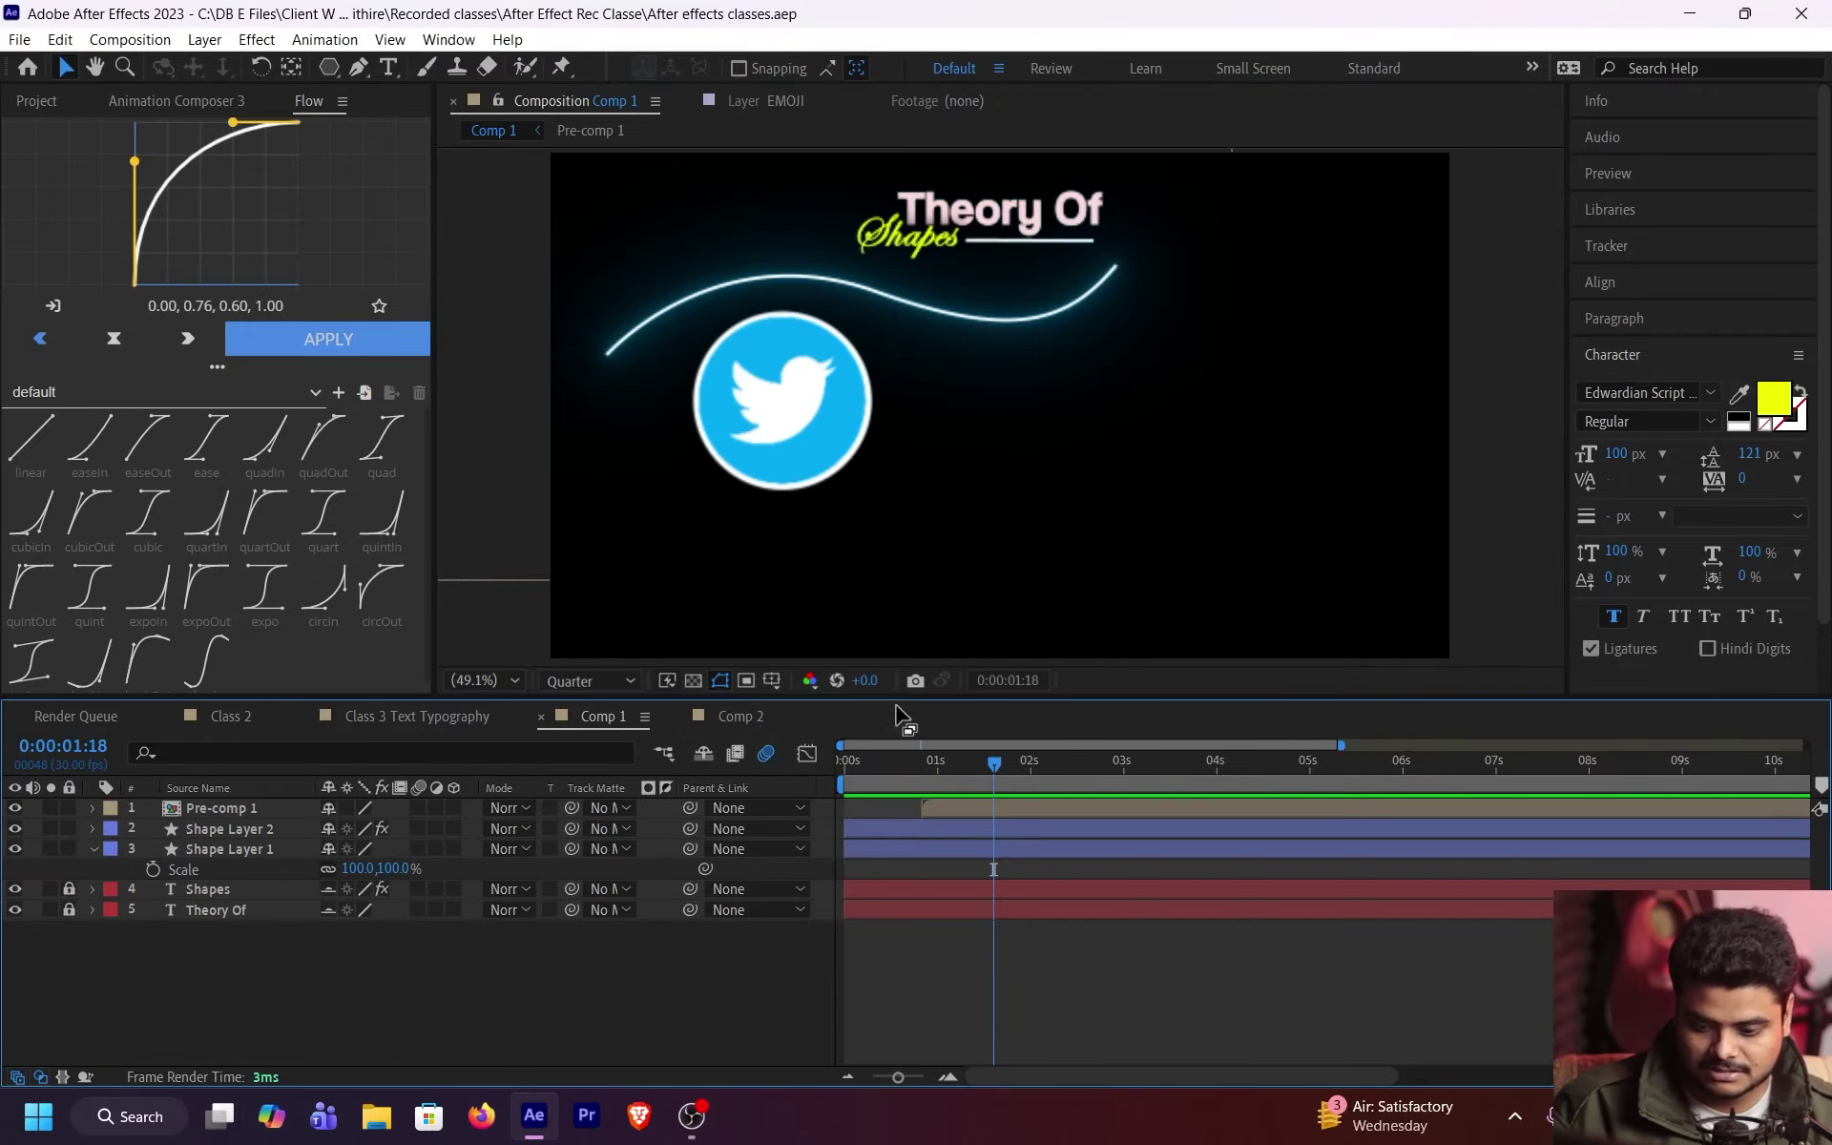
click(956, 334)
click(275, 830)
click(15, 829)
click(15, 829)
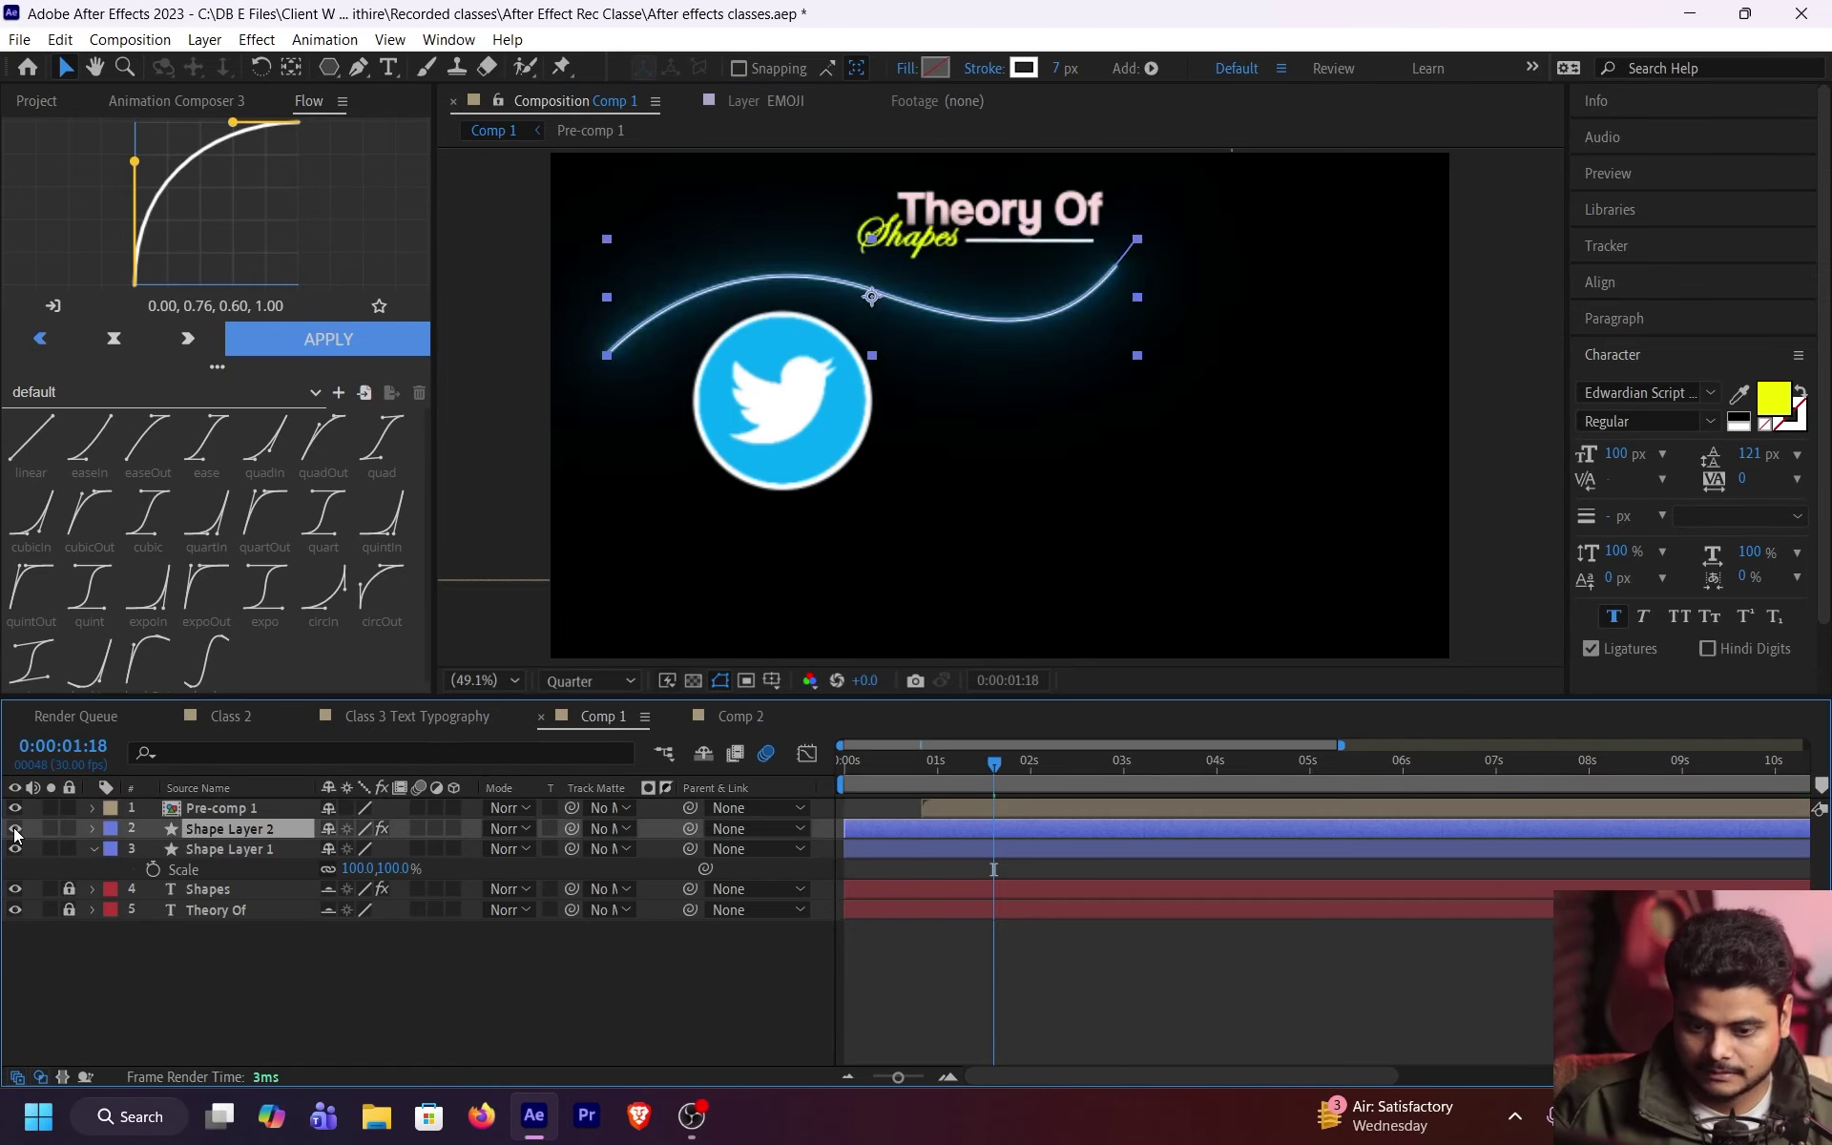
click(37, 100)
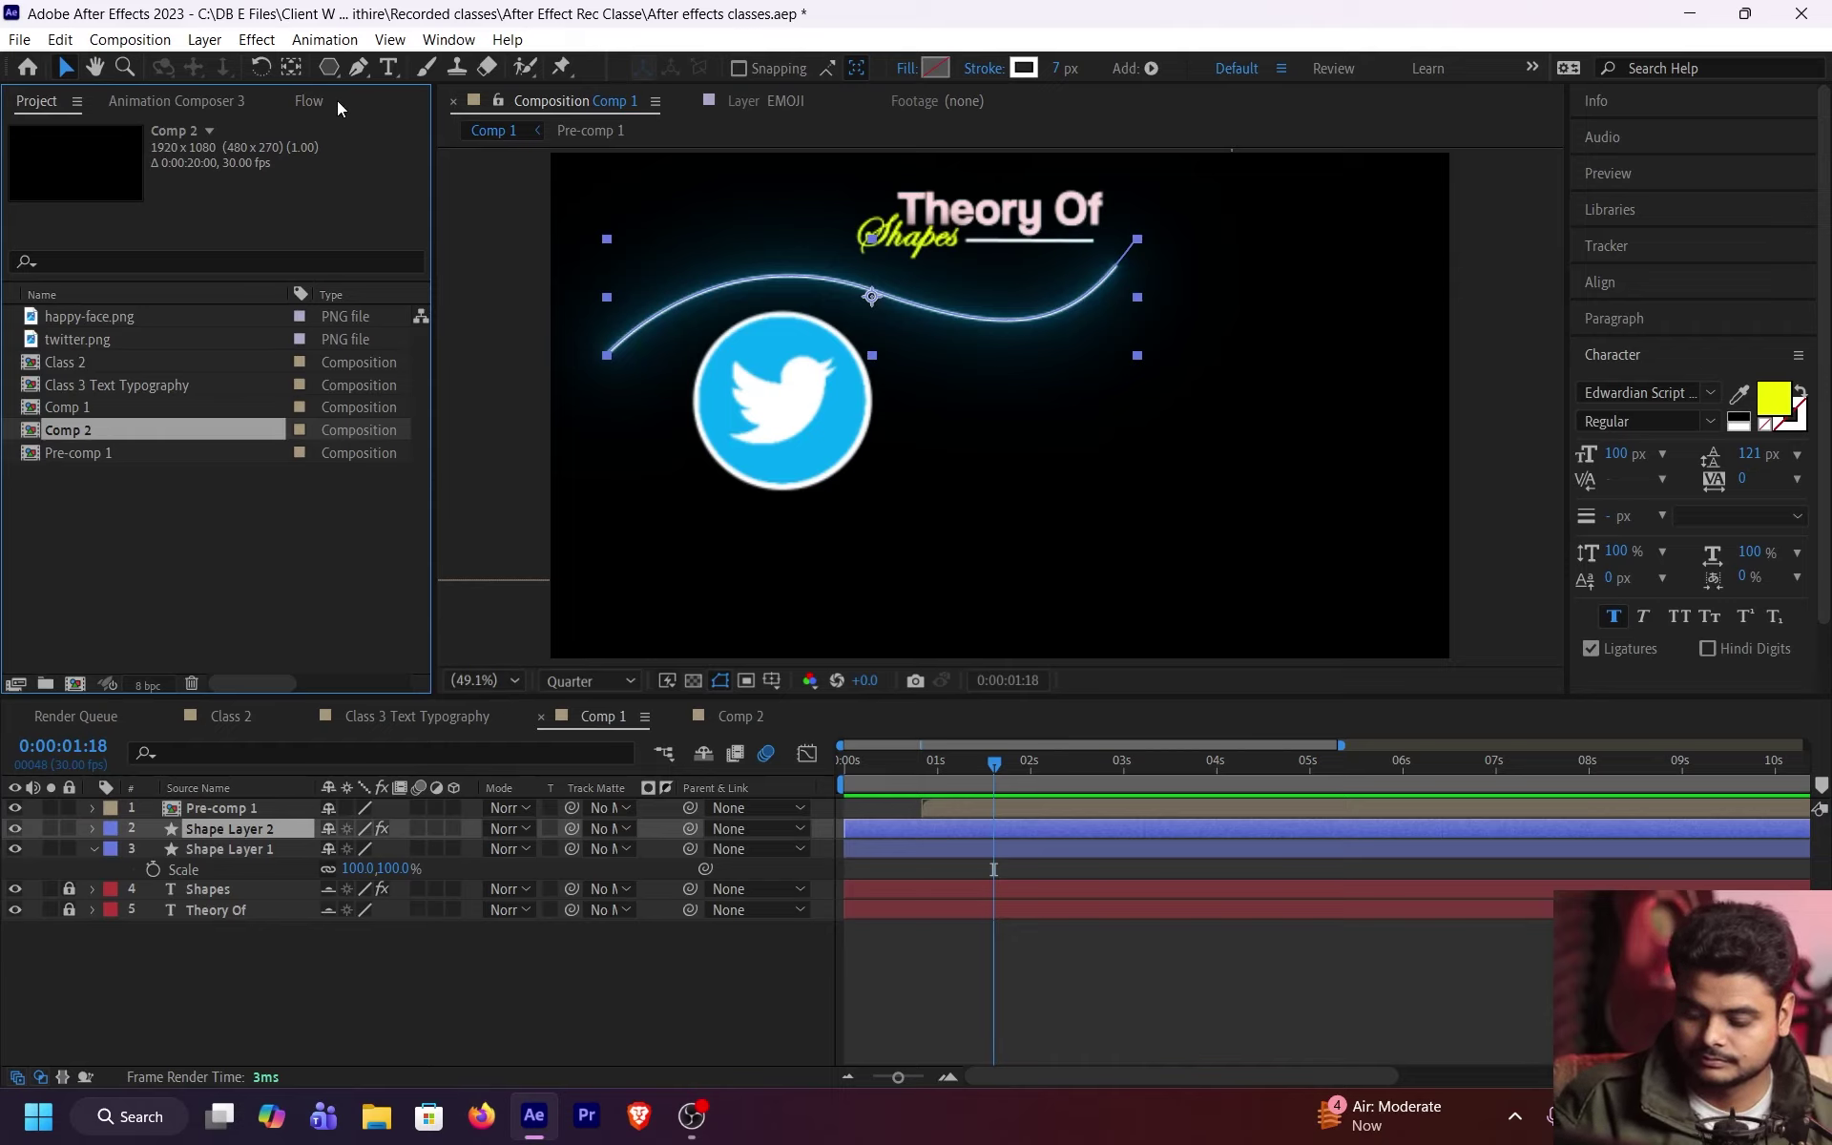
click(261, 828)
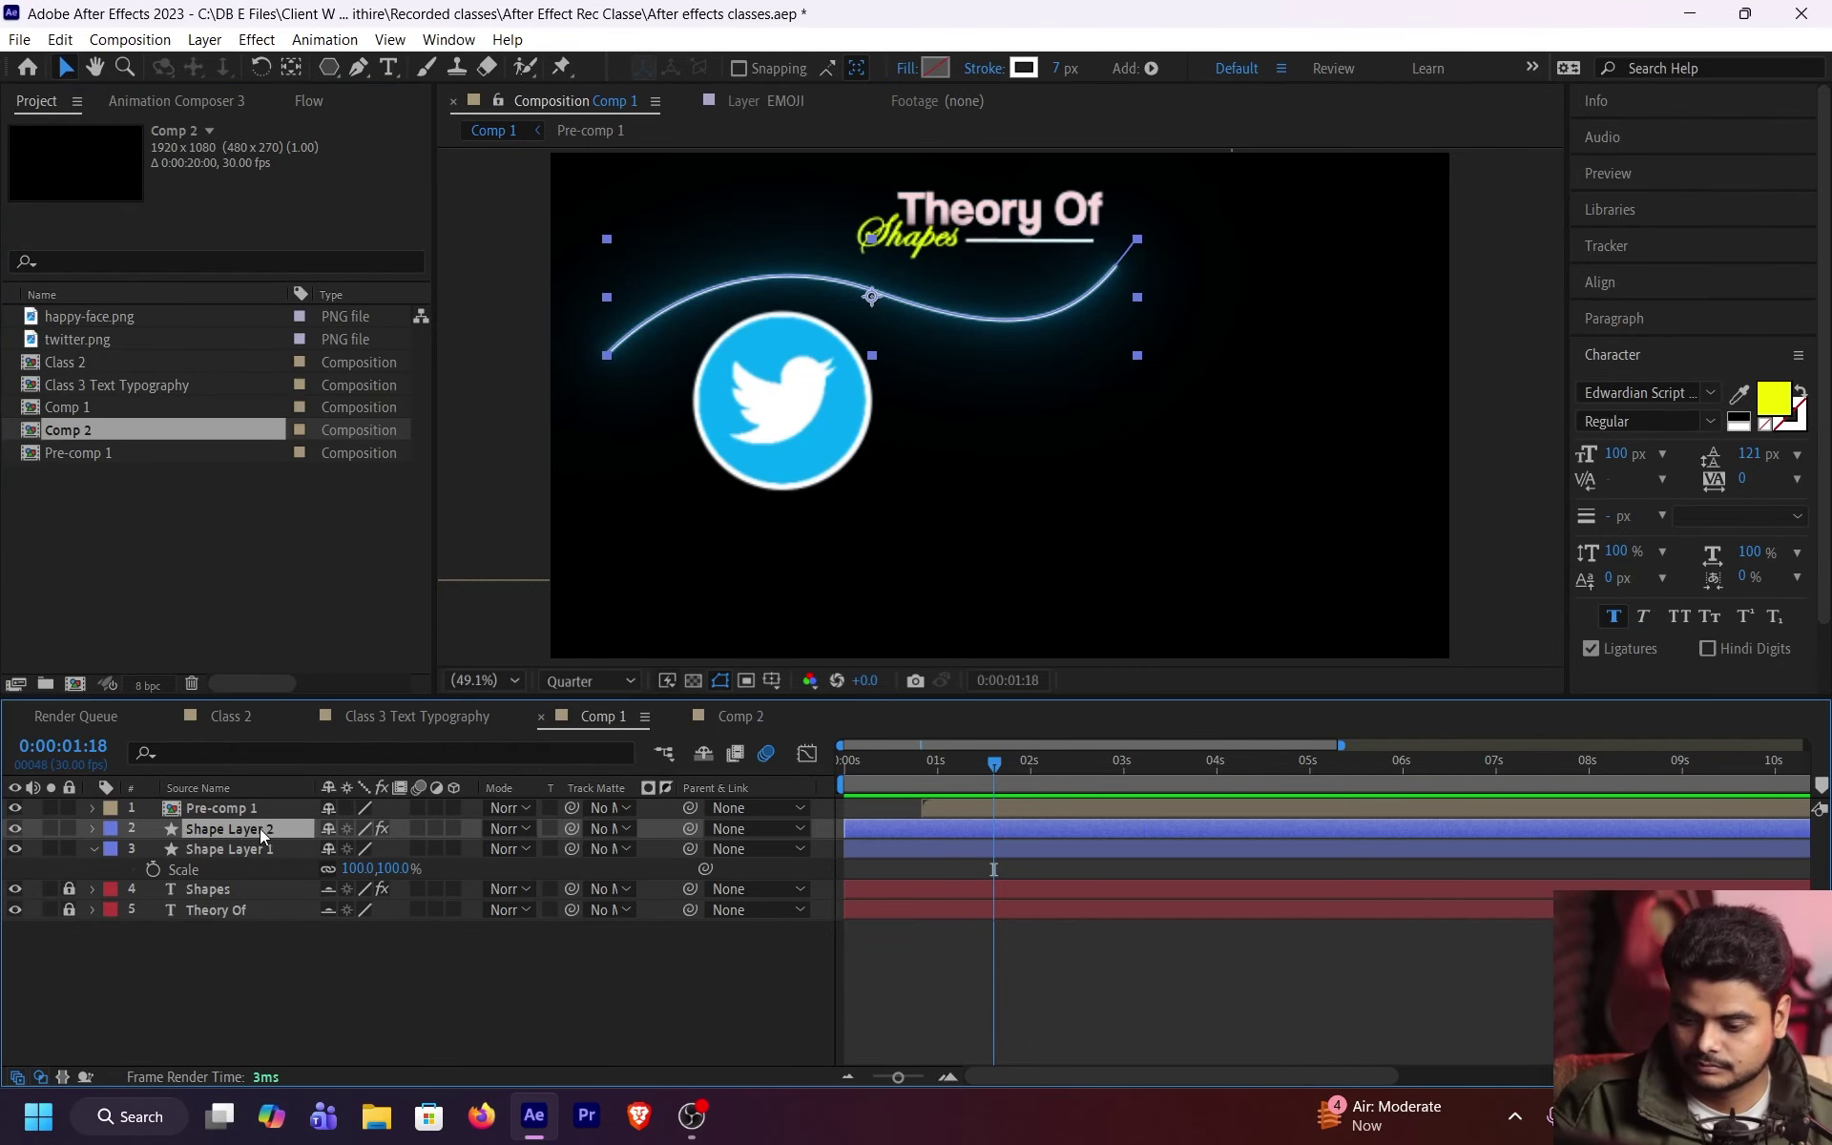
click(139, 152)
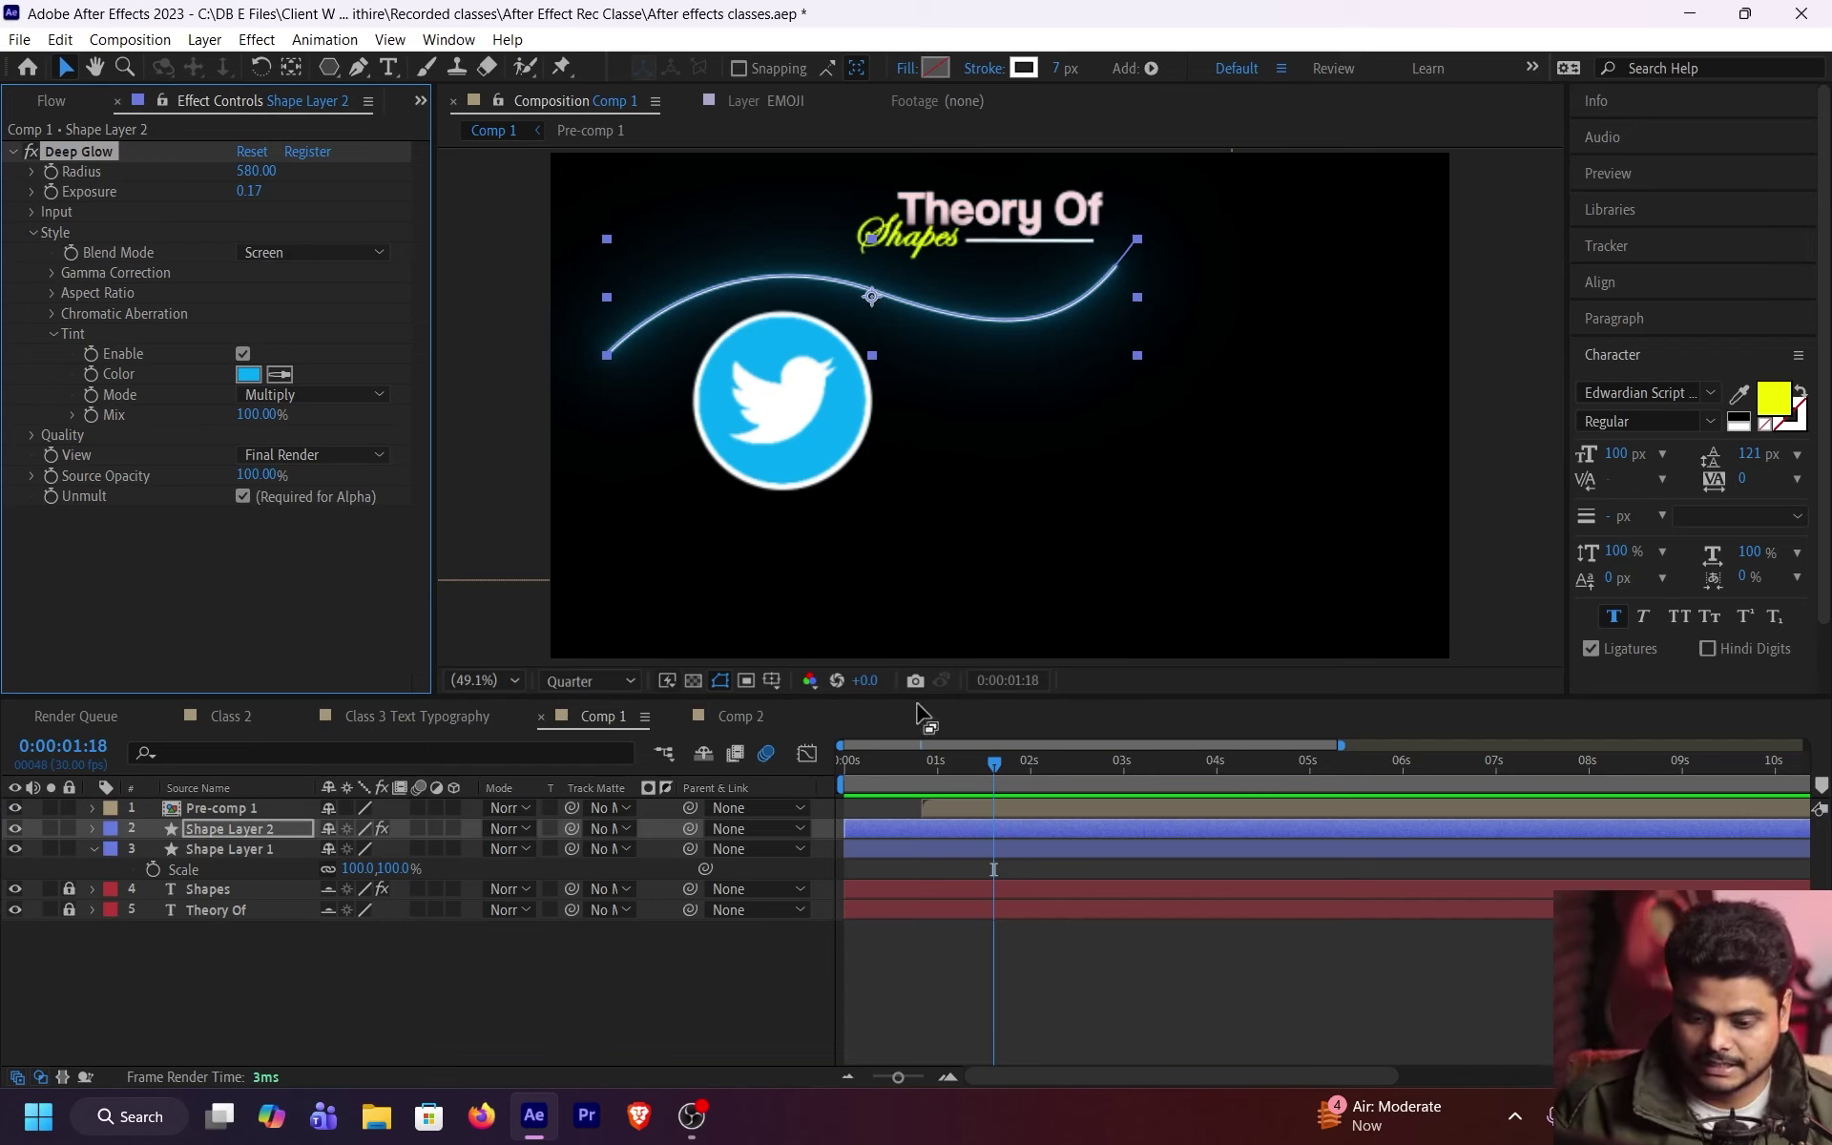
Step: Paste Deep Glow onto the arrowhead layer in Comp 2 and reset the effect to its default settings
click(745, 715)
click(949, 807)
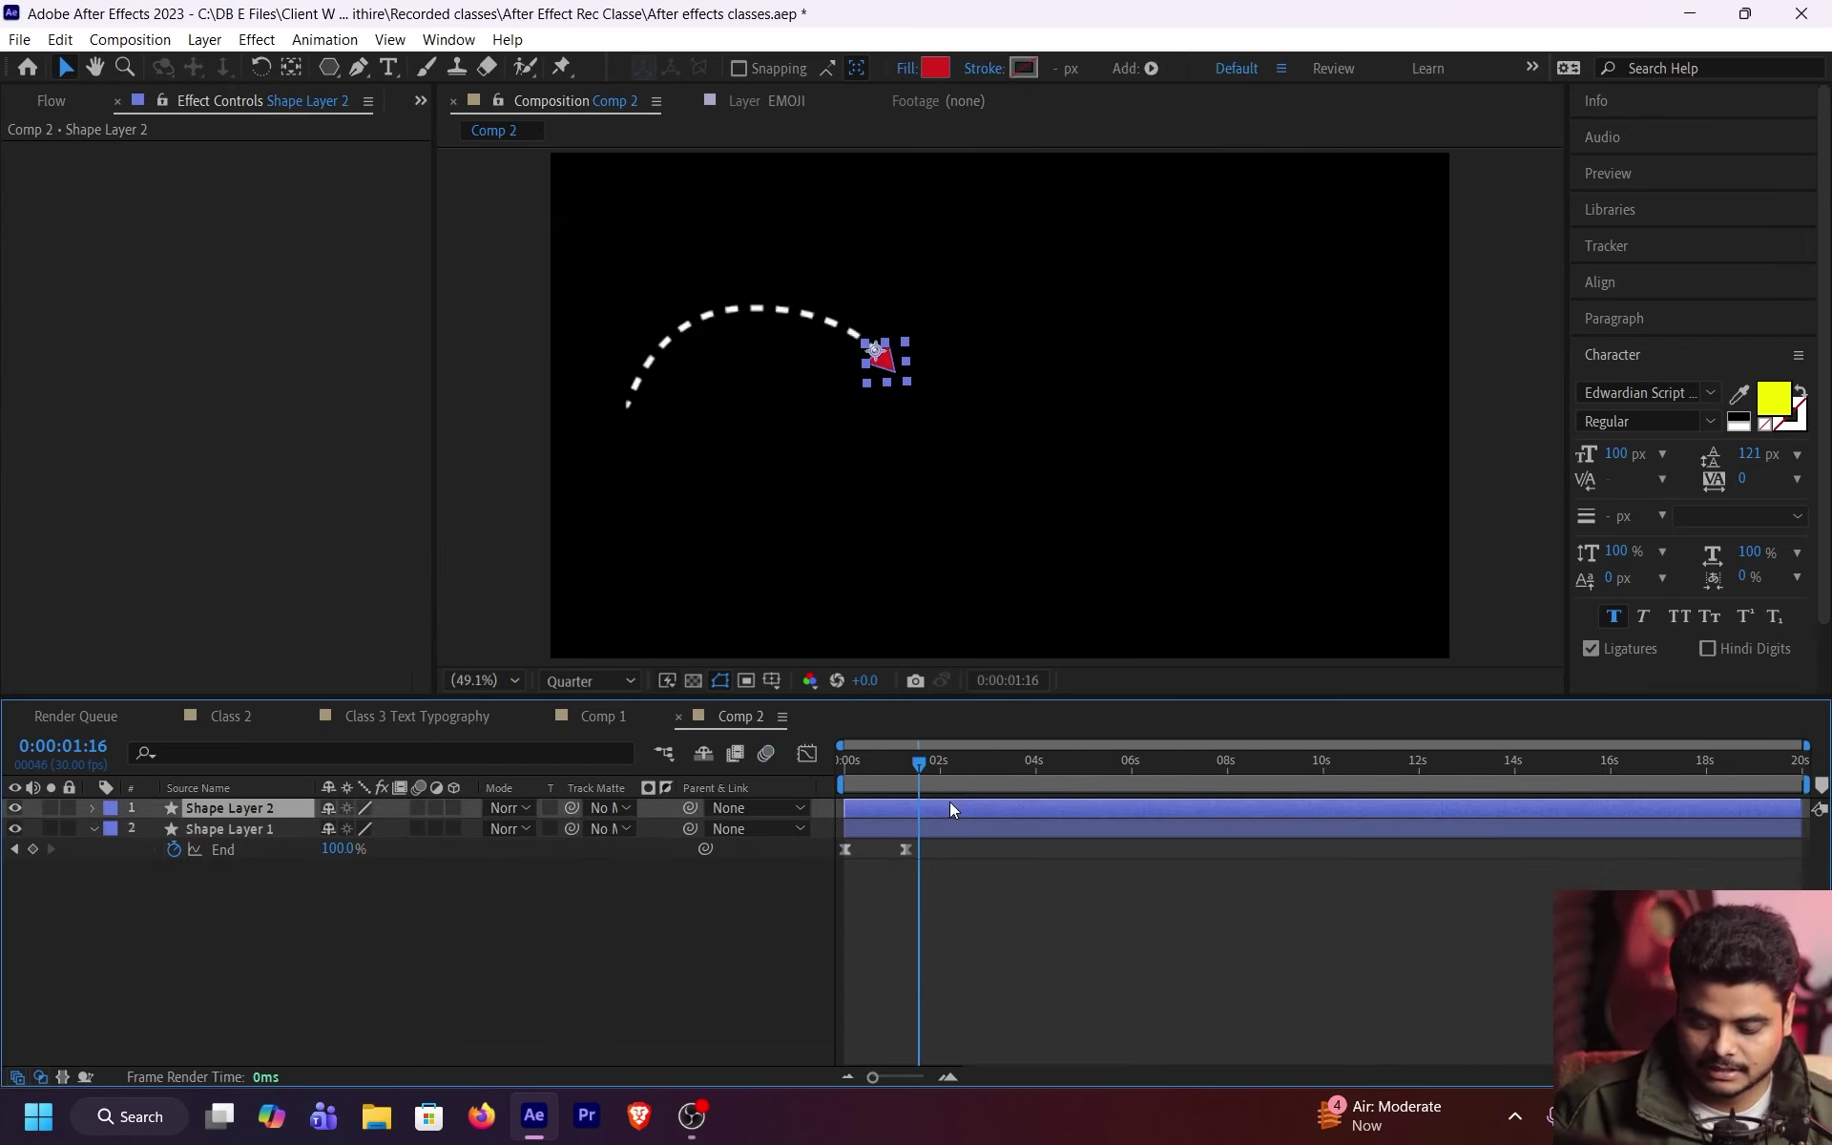
key(ctrl+v)
click(984, 893)
click(1012, 830)
click(1035, 811)
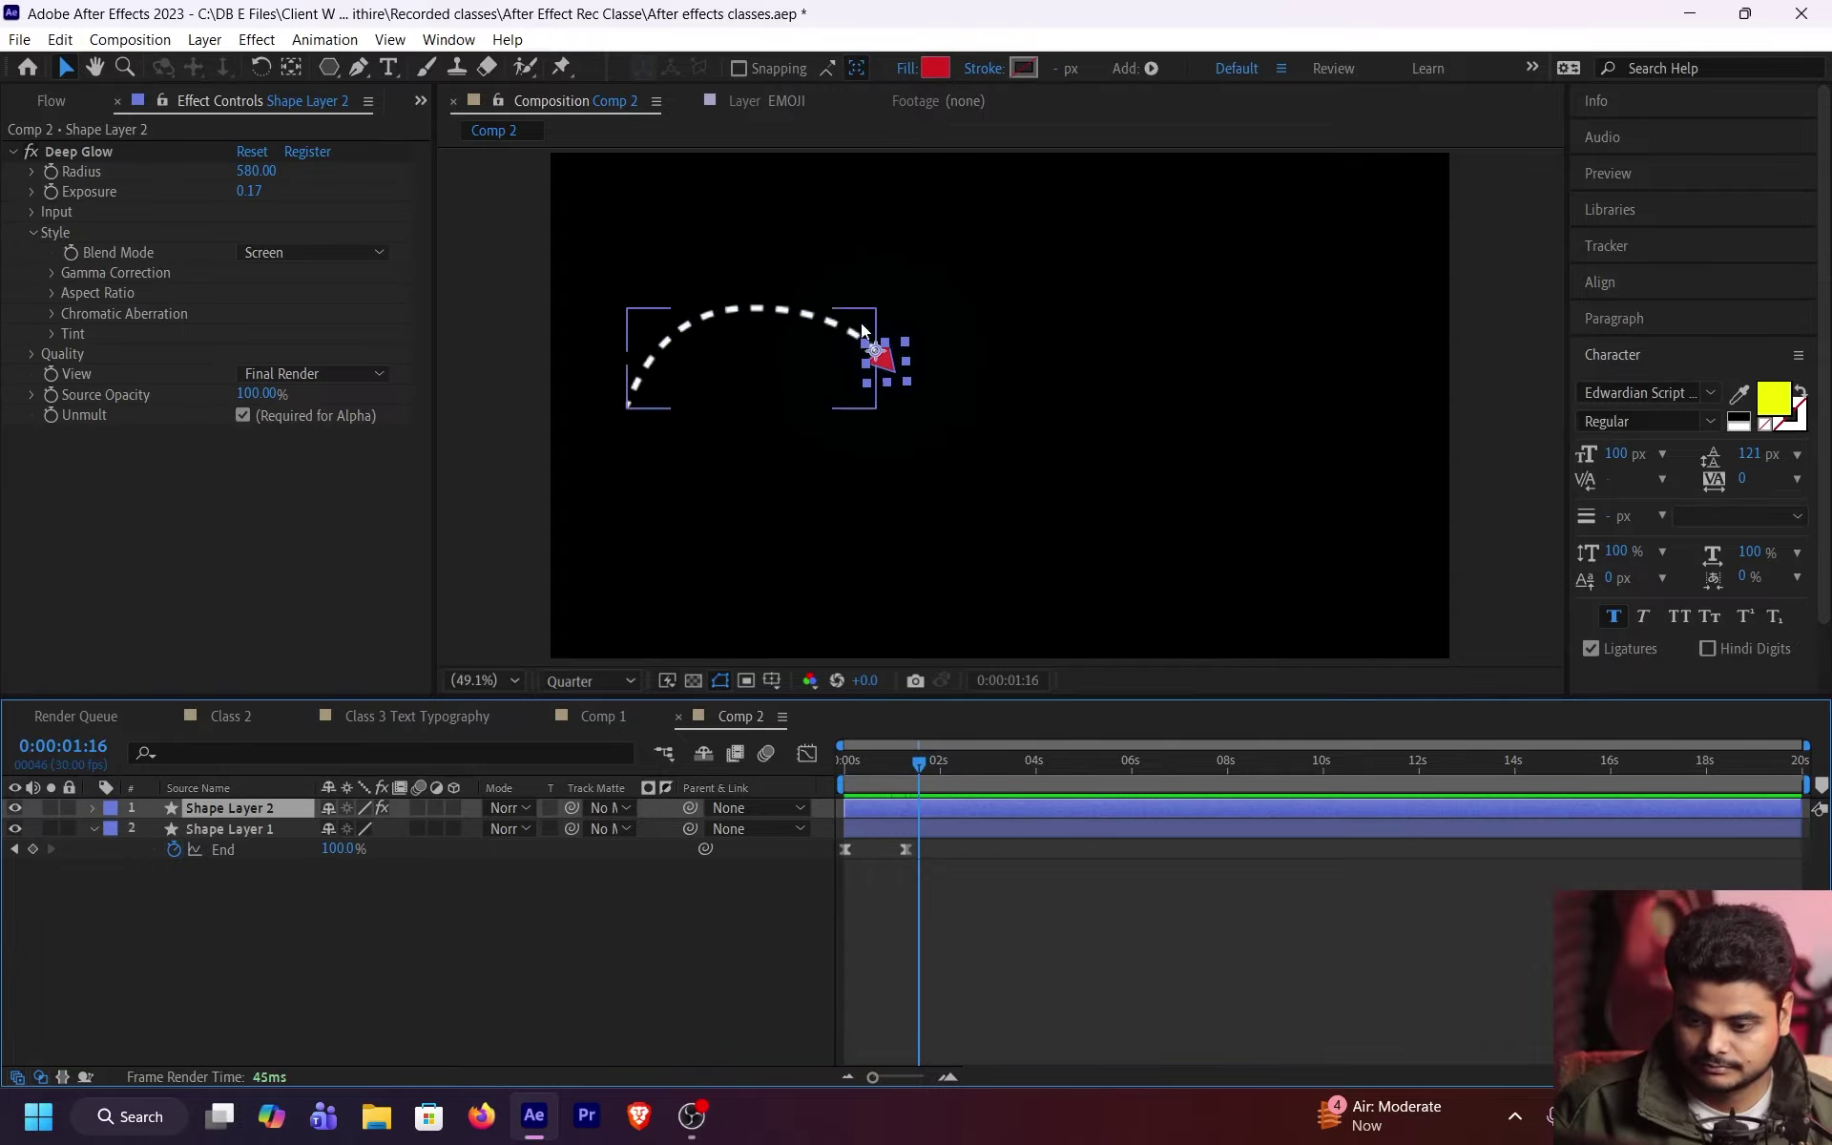
scroll(882, 368, up, 3)
click(253, 153)
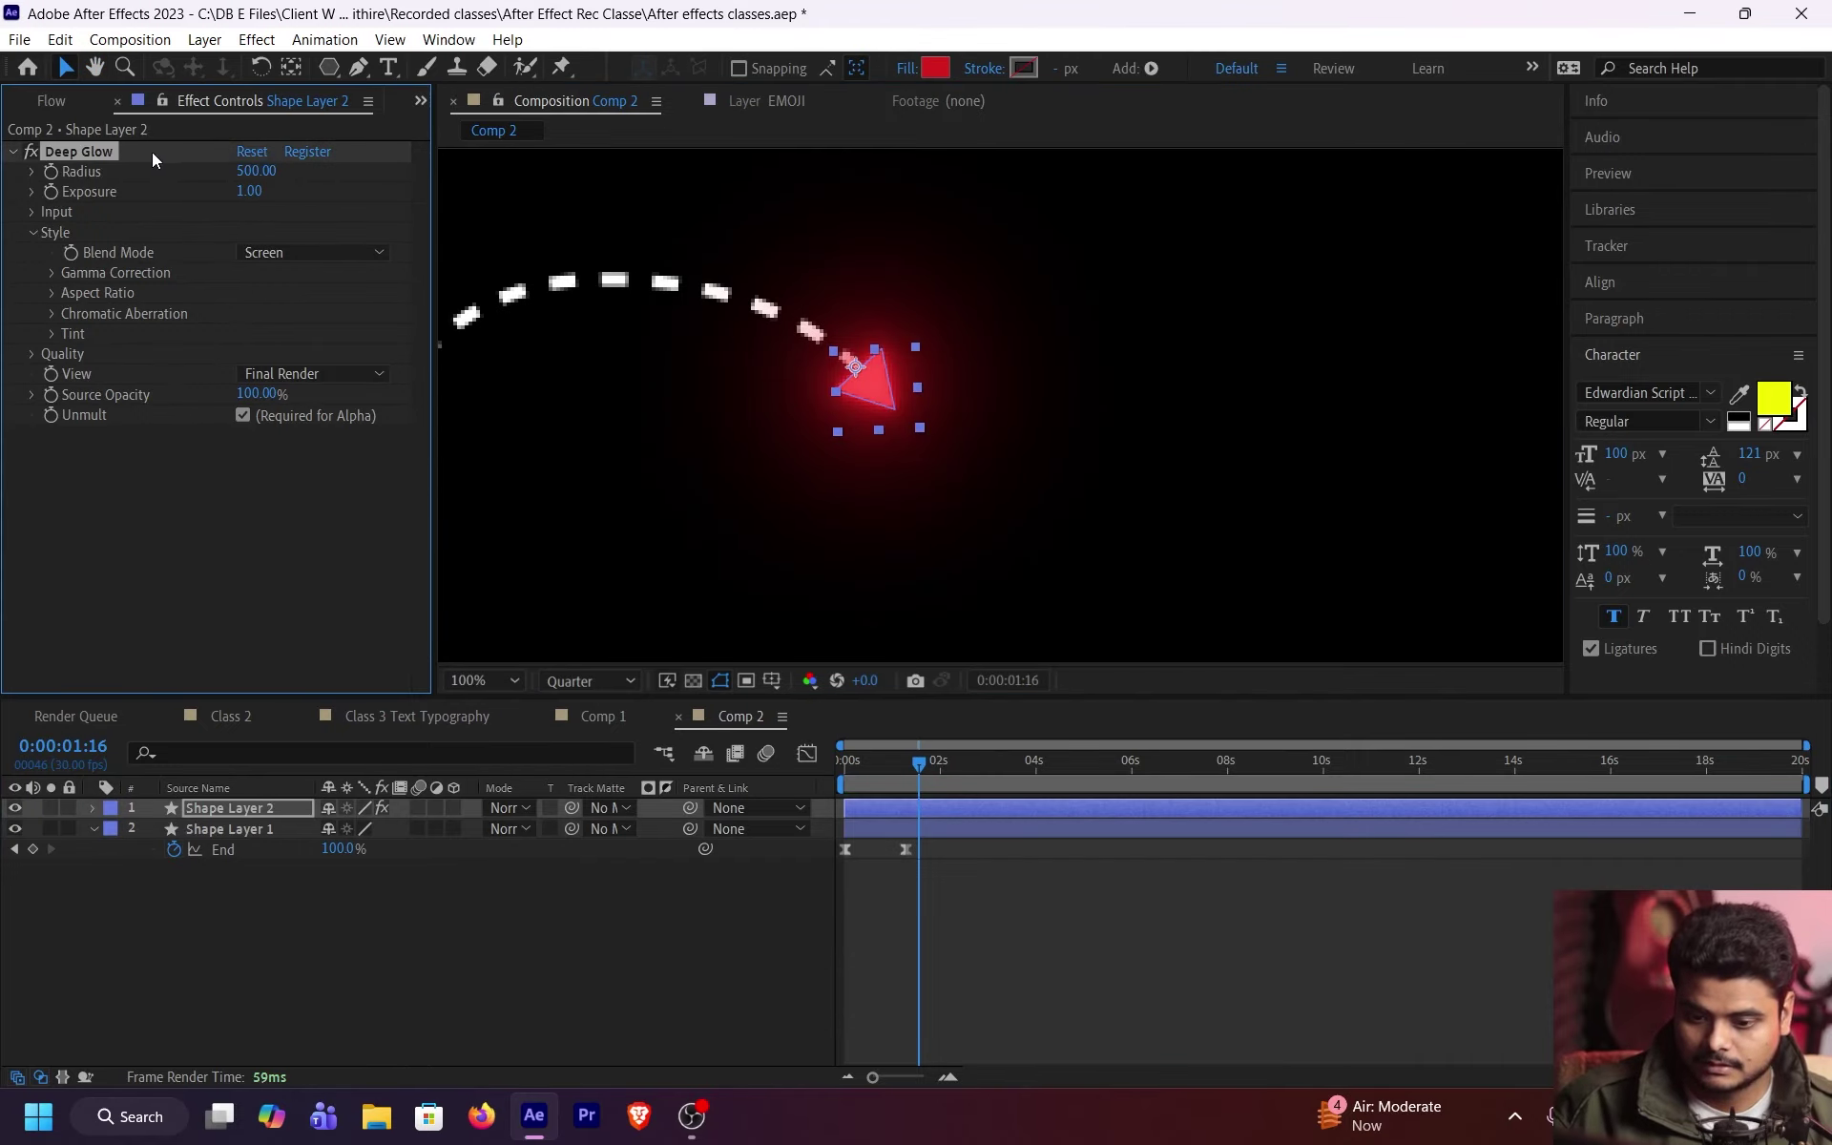
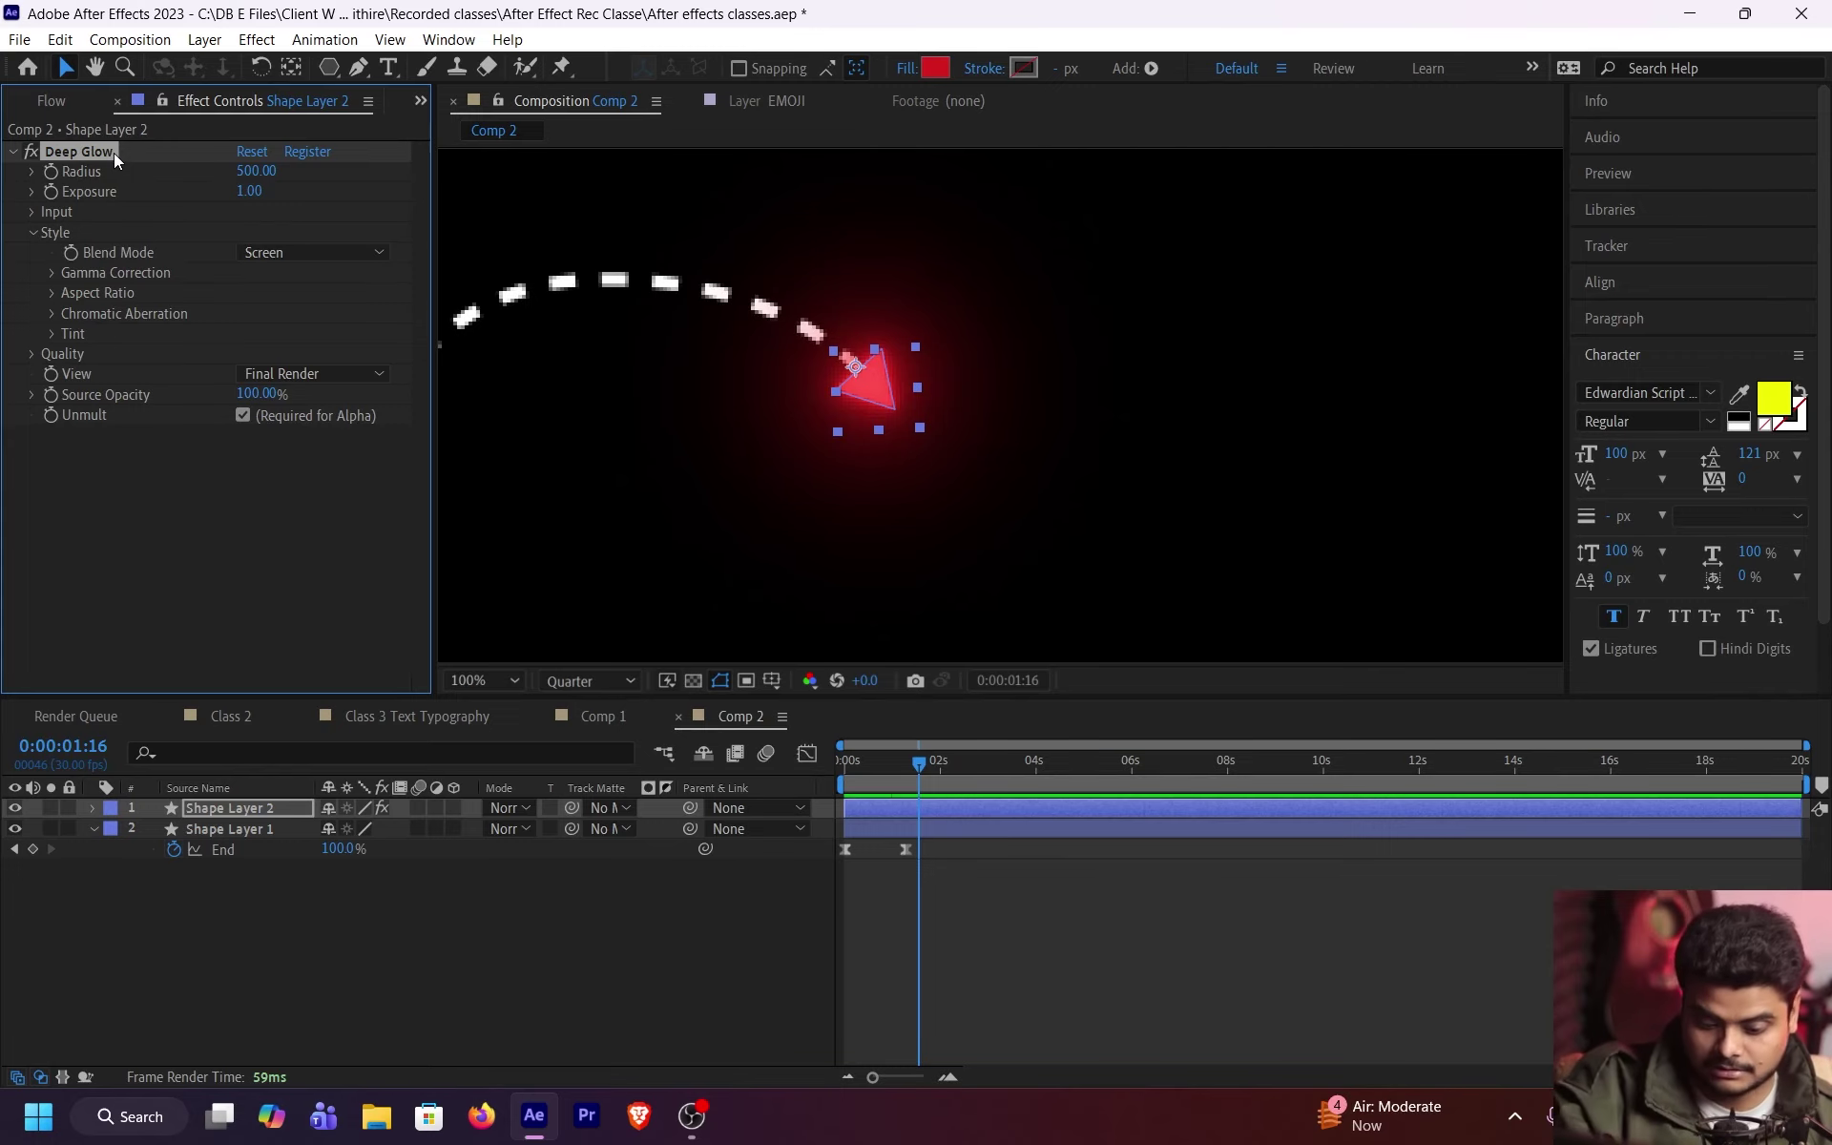
Step: Delete Deep Glow from the arrowhead layer and move the playhead to 0:00:01:22
key(Delete)
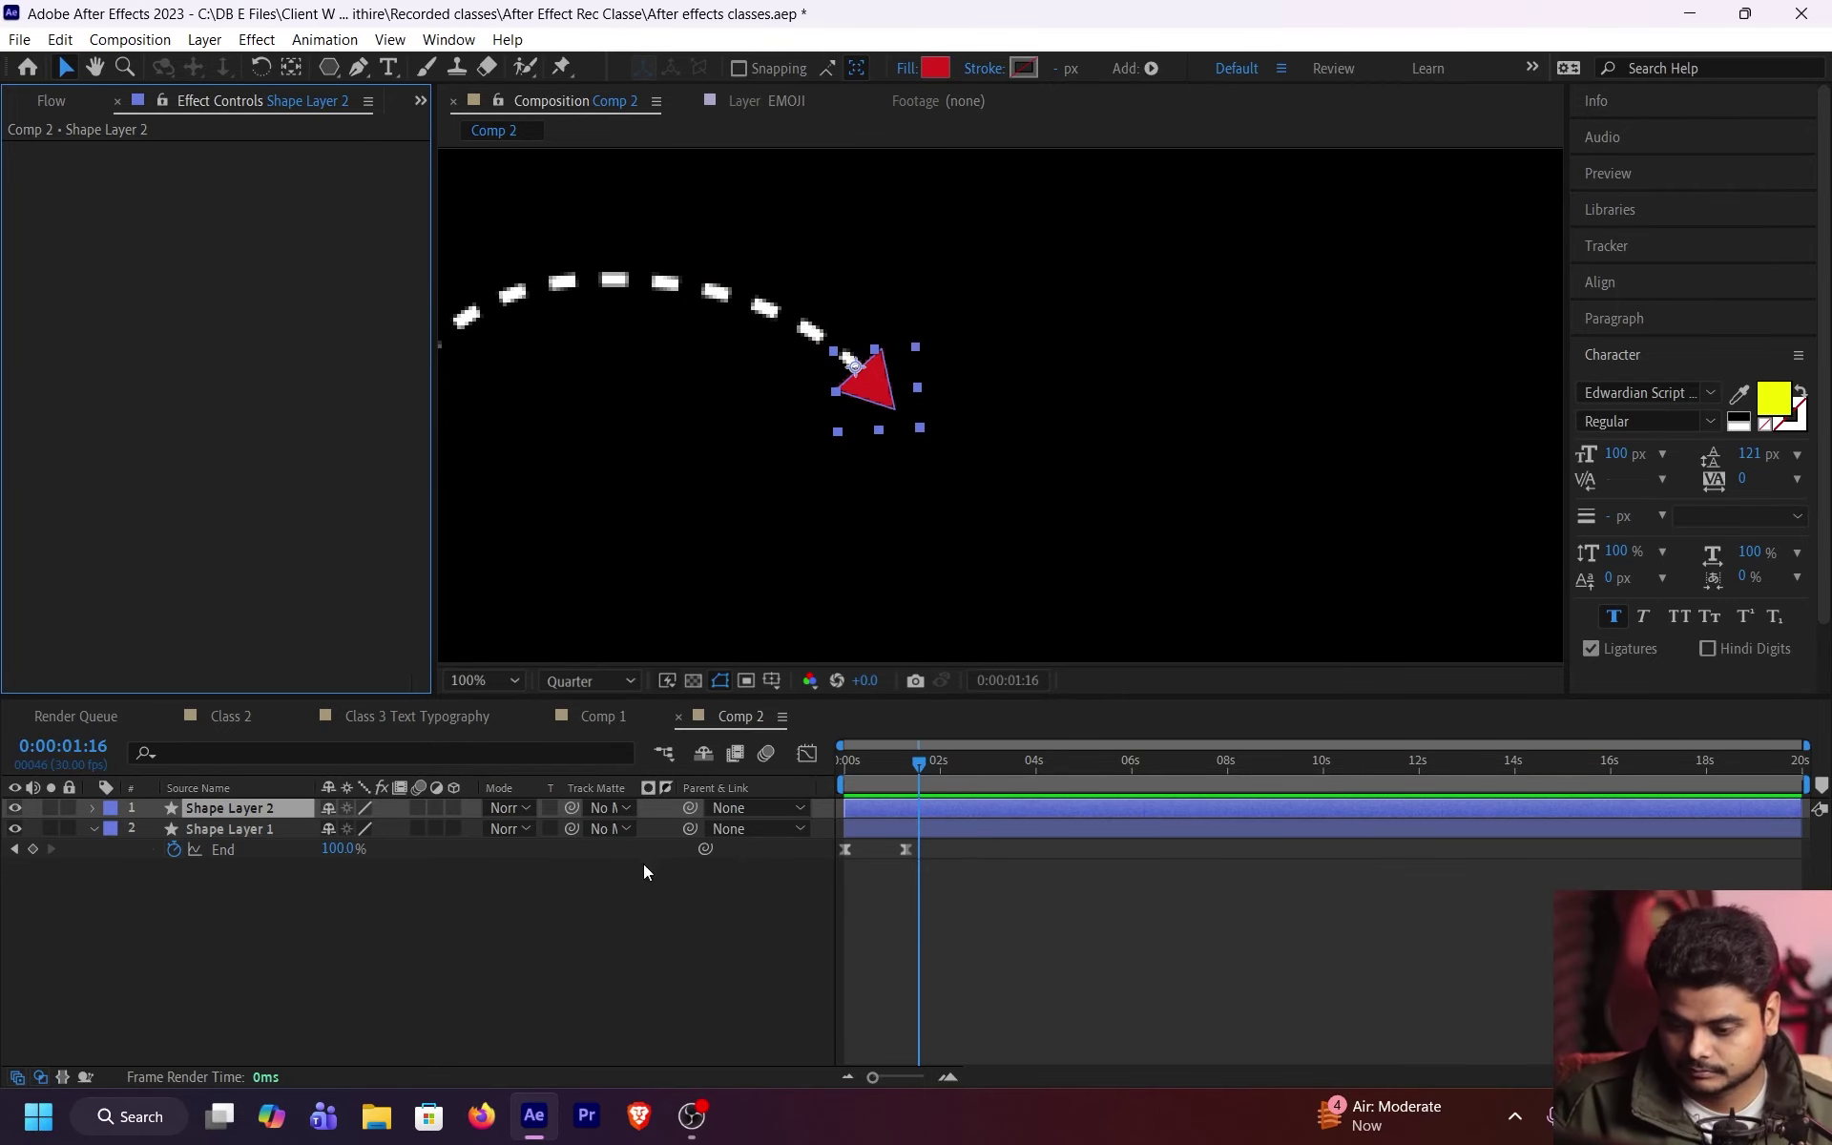
drag(844, 769, 927, 775)
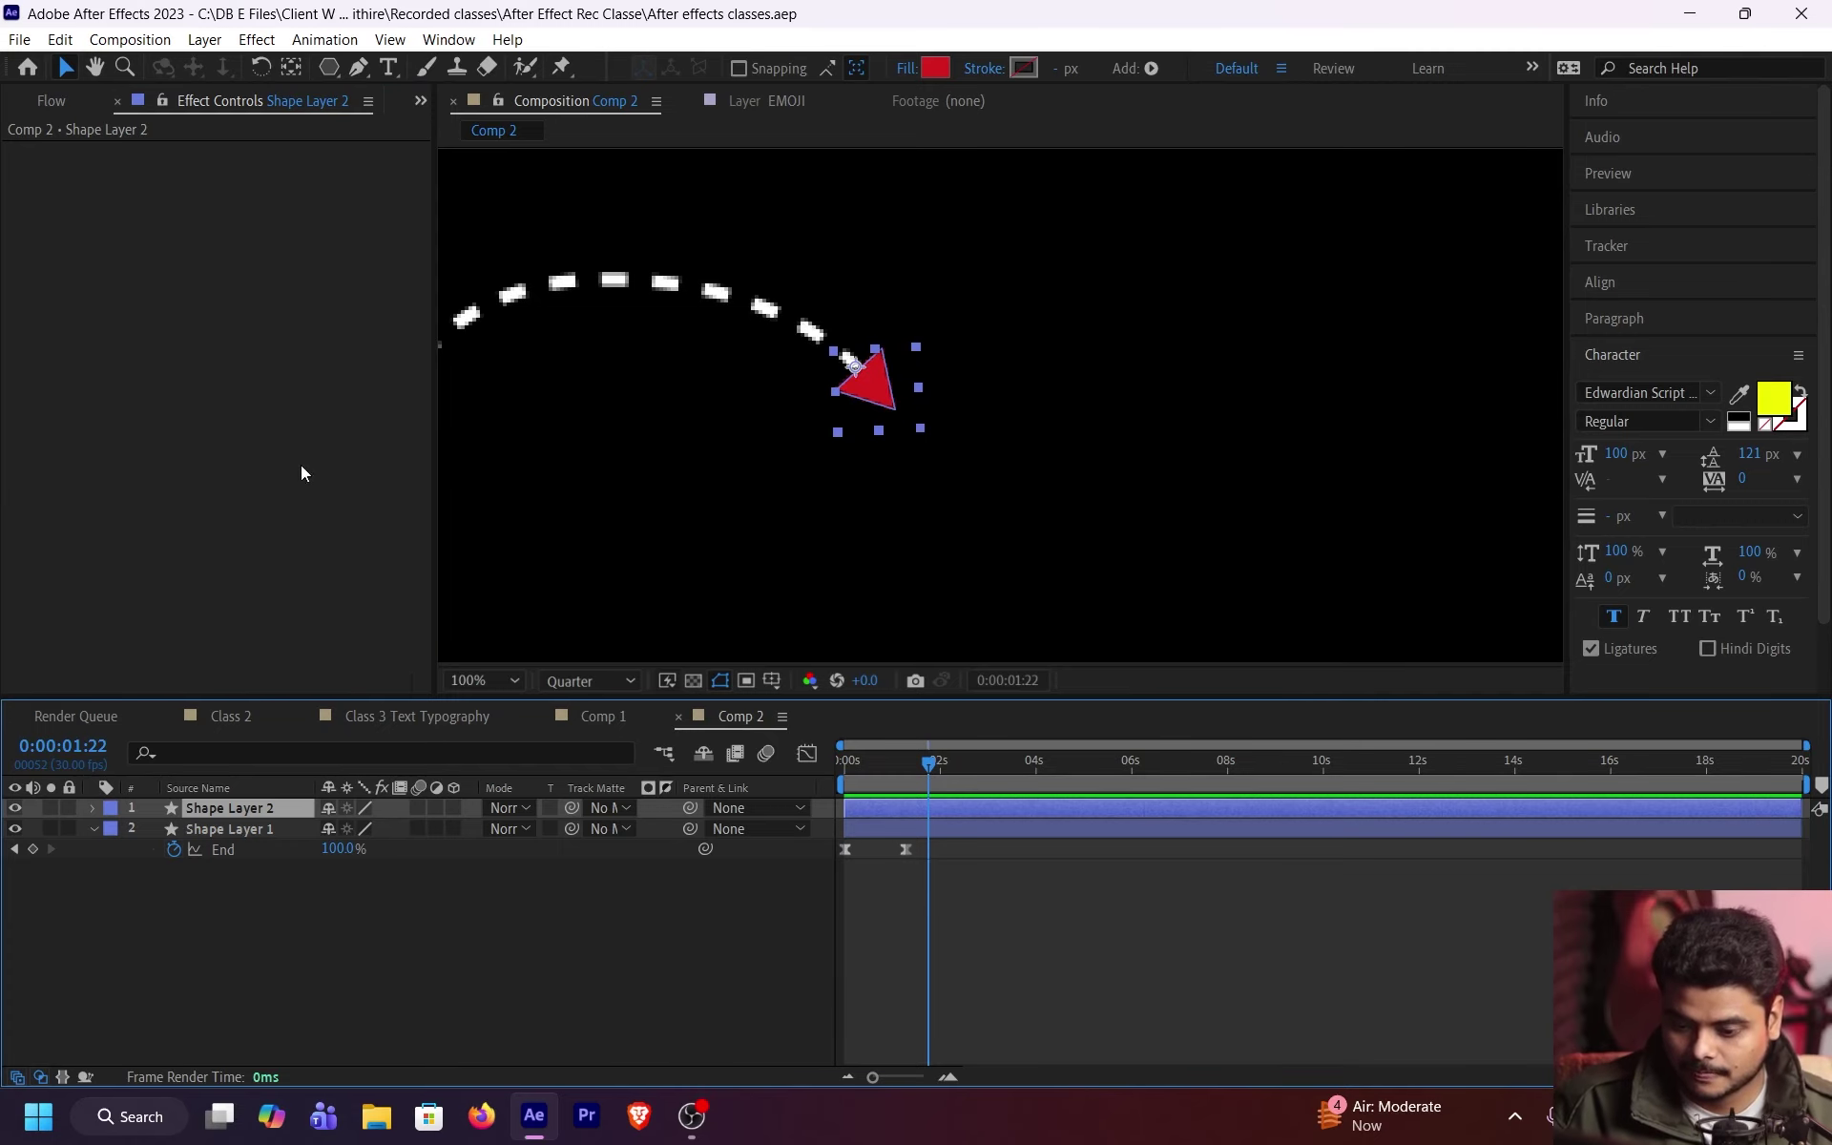
Step: Paste Deep Glow back onto the arrowhead layer, reset the effect, and try toggling the layer's Adjustment Layer switch
key(ctrl+v)
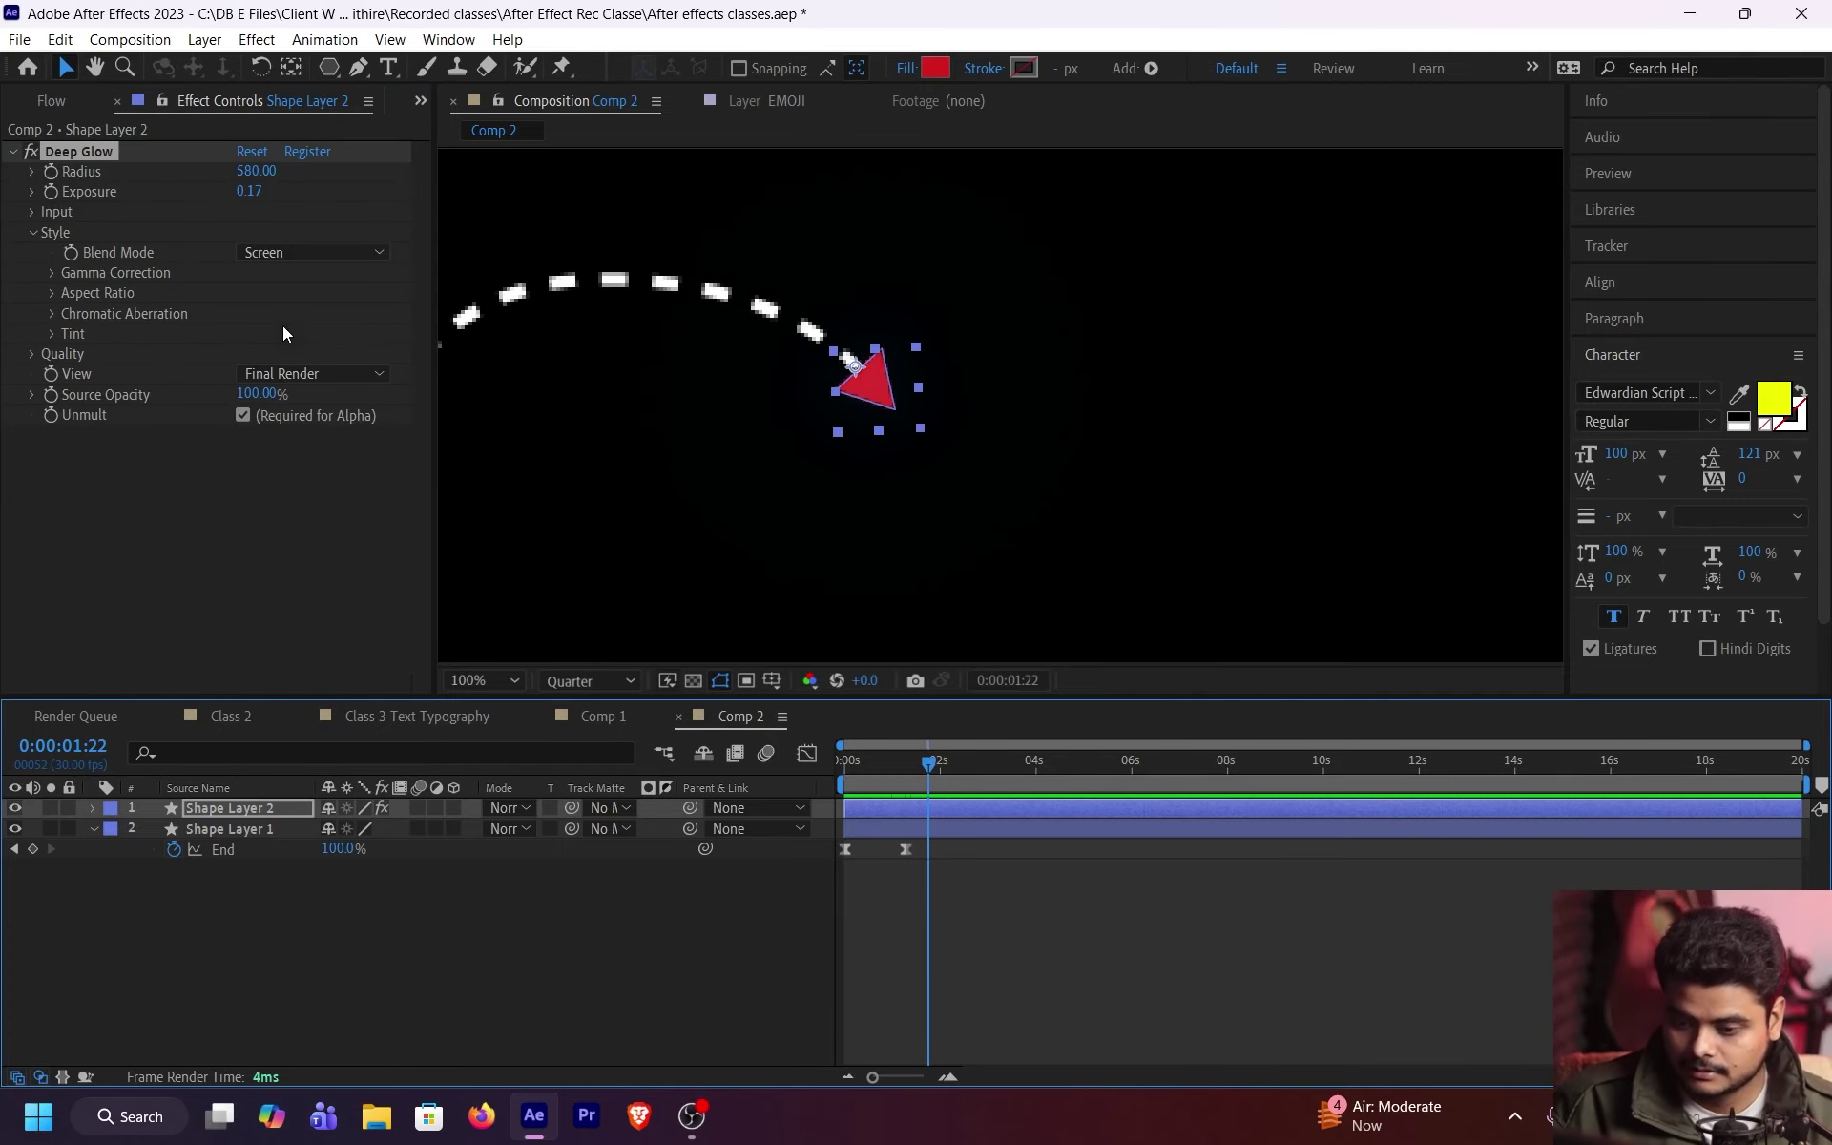
click(438, 804)
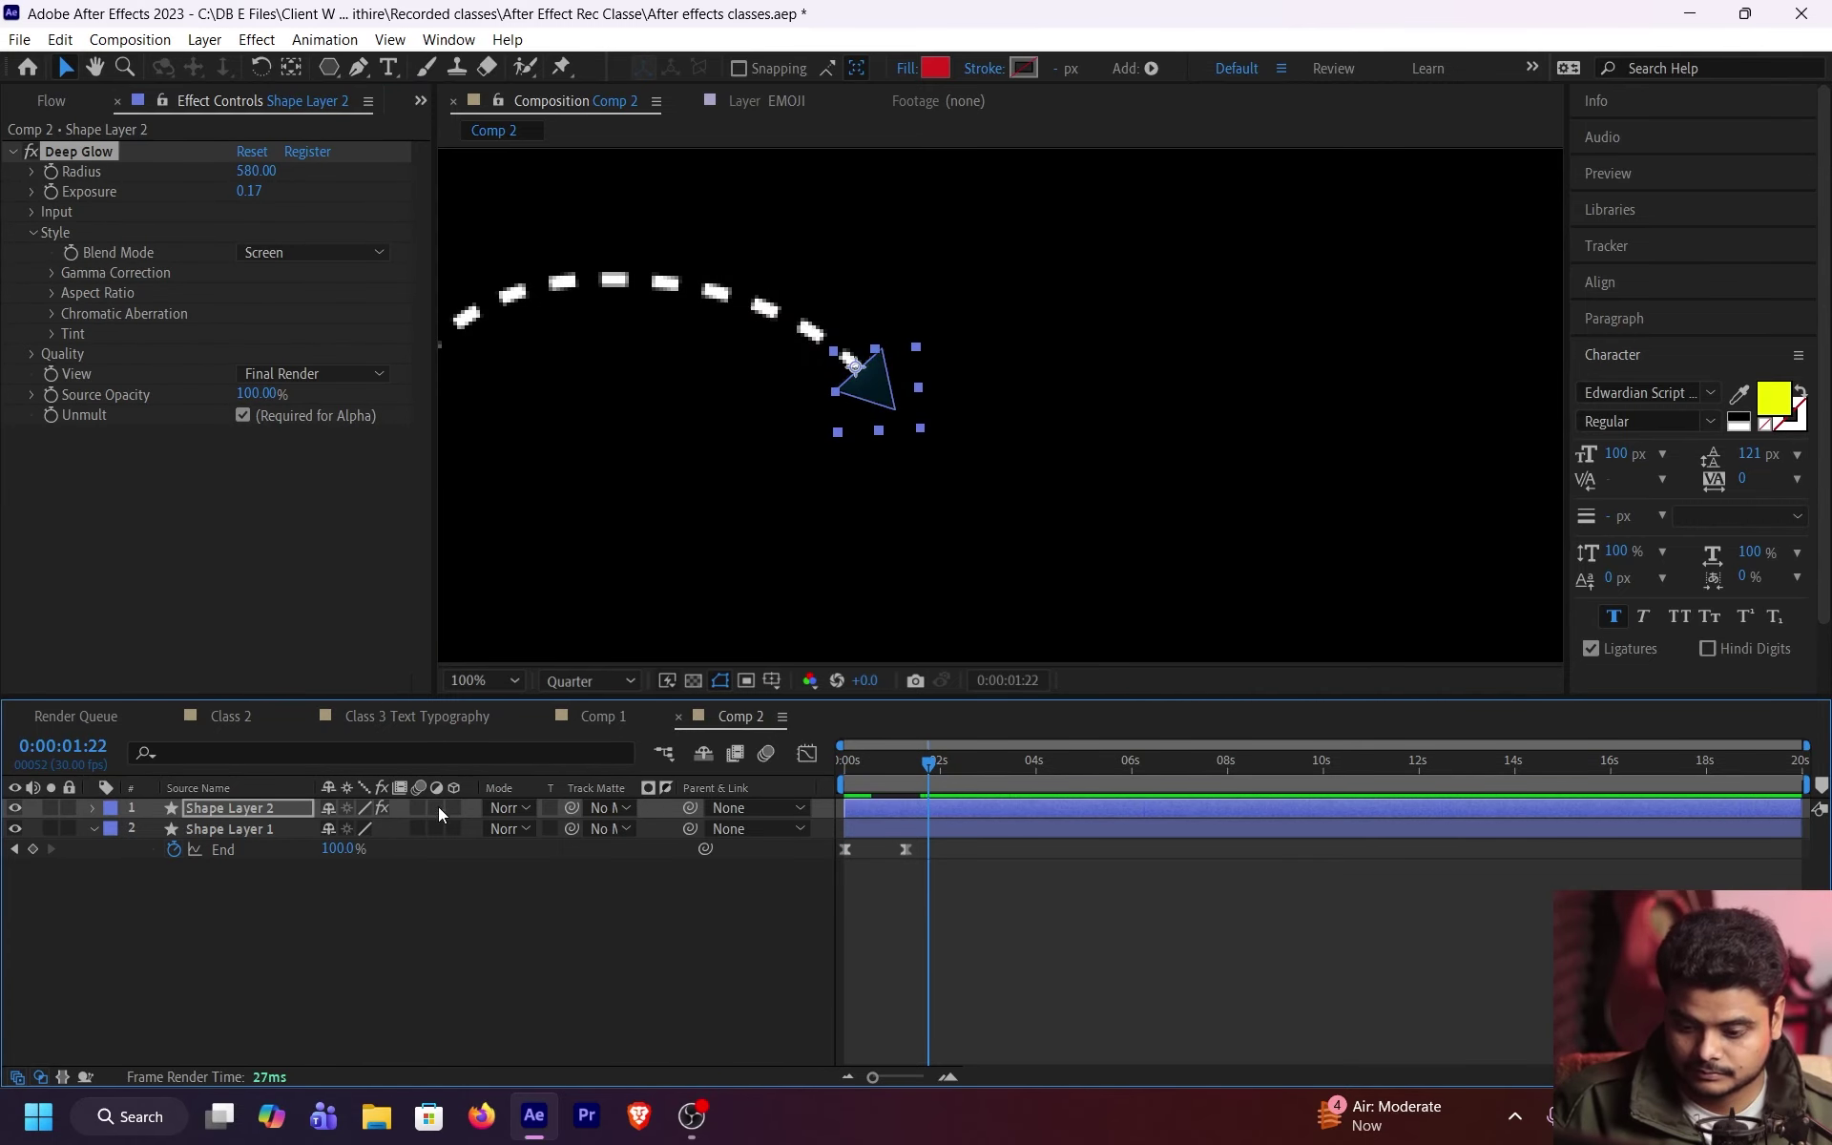
click(438, 806)
click(252, 150)
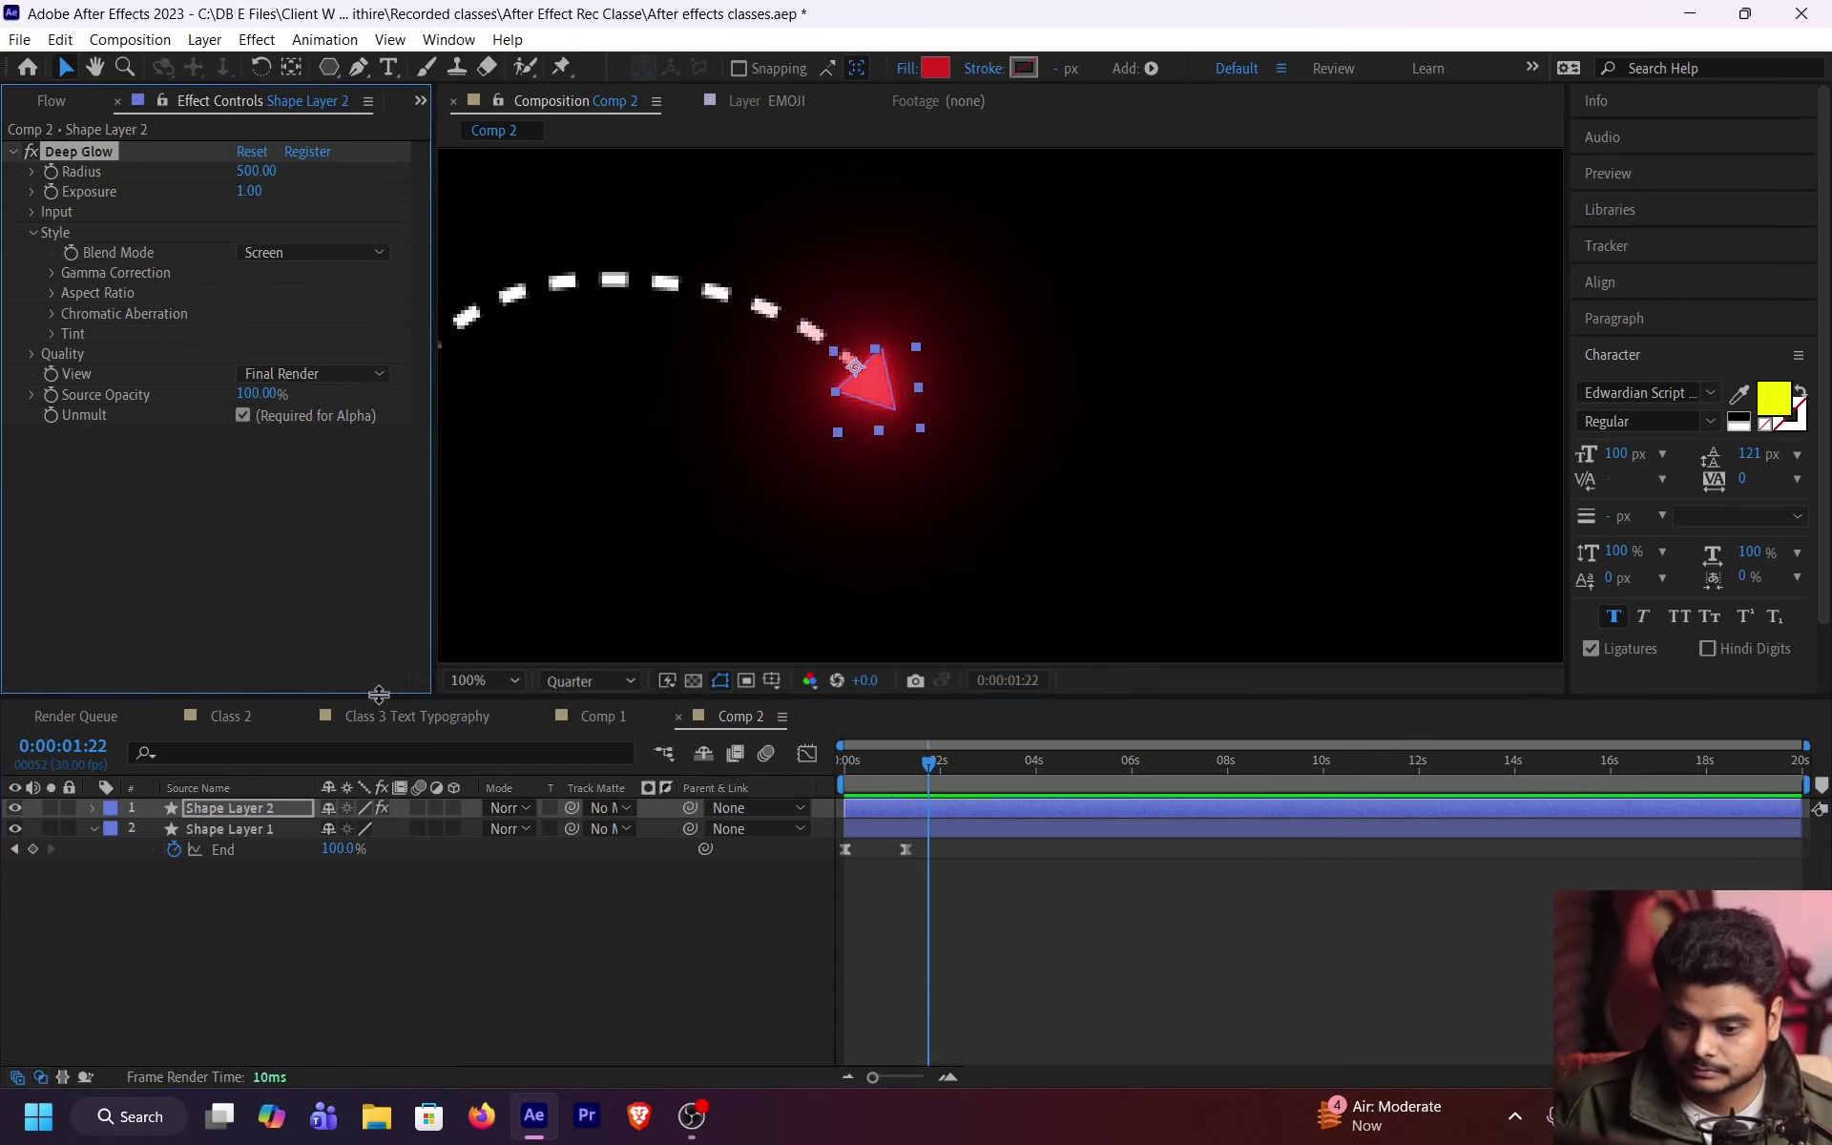
click(438, 808)
click(438, 807)
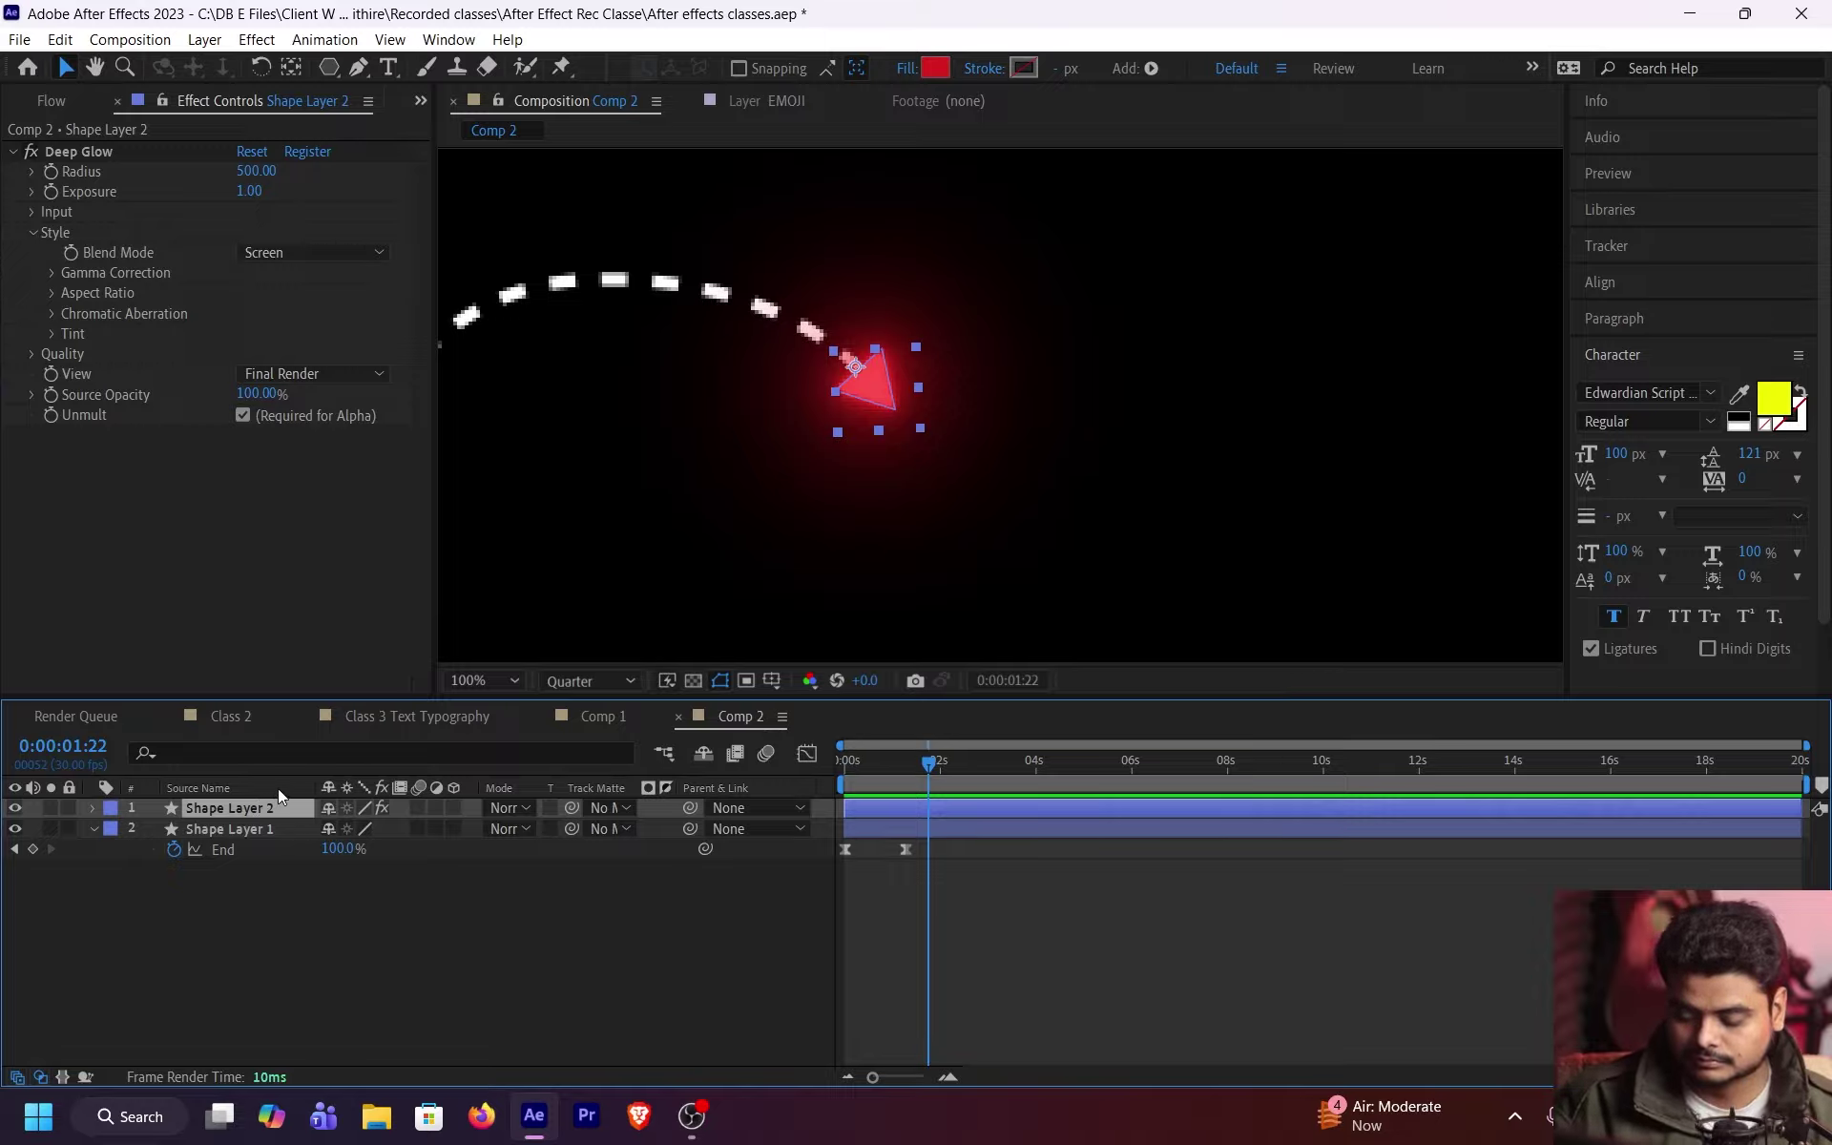
Step: Create an adjustment layer above the arrow layers and transfer Deep Glow from the arrowhead layer onto it
key(ctrl+alt+y)
click(271, 823)
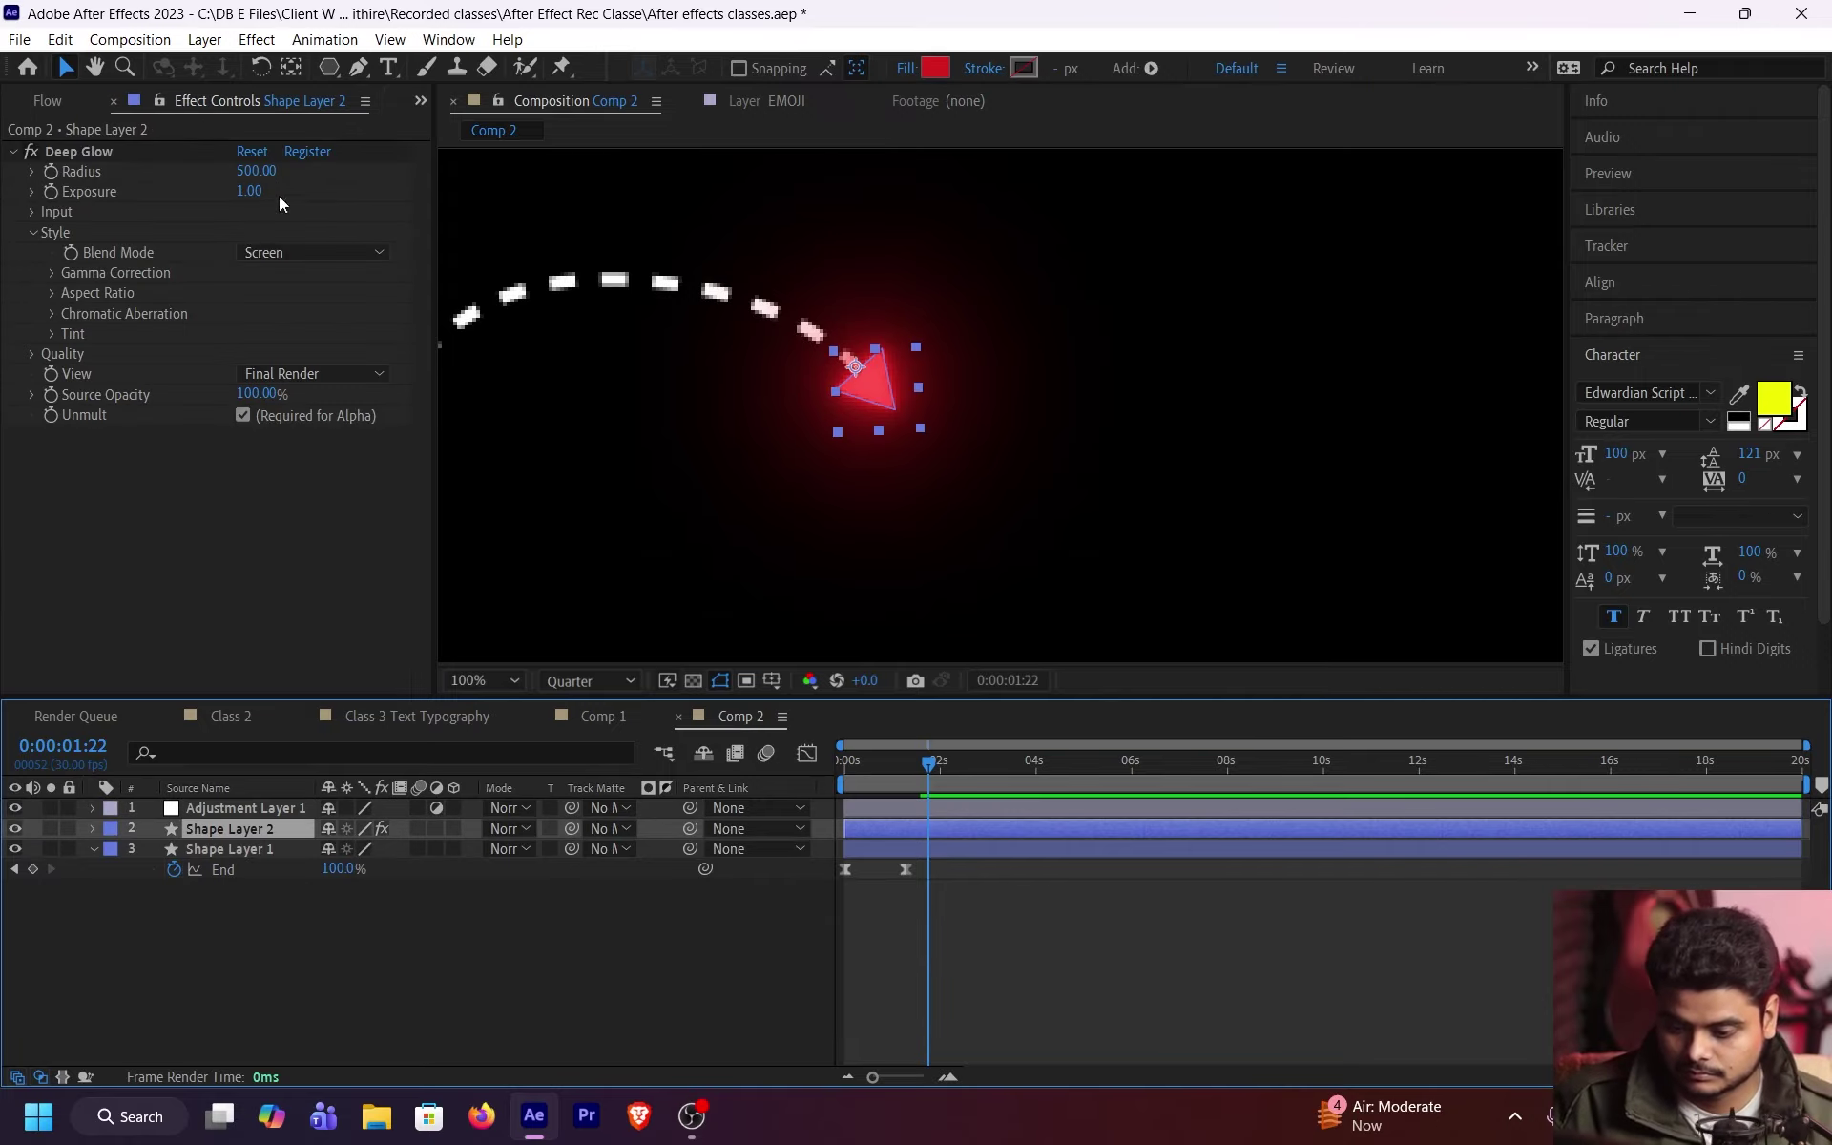
click(168, 149)
key(ctrl+x)
click(273, 810)
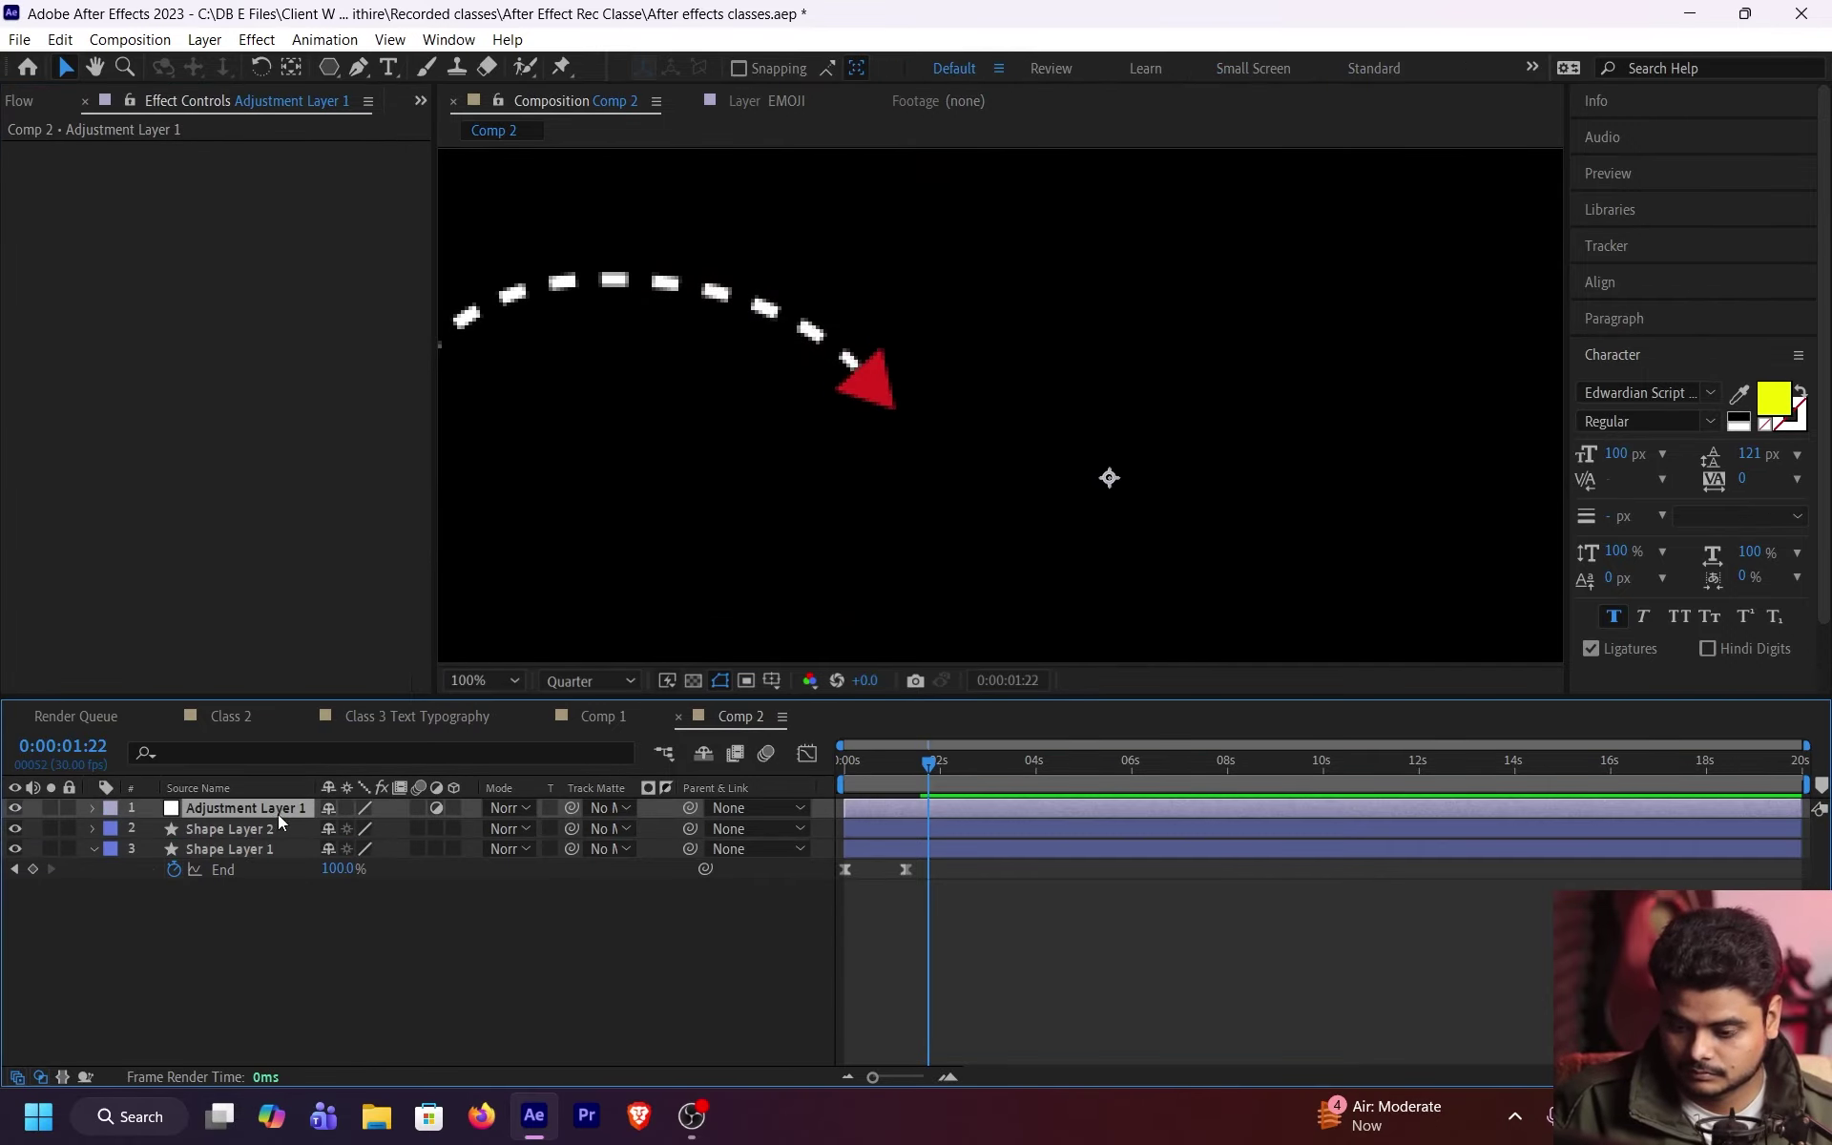
key(ctrl+v)
drag(823, 456, 1097, 468)
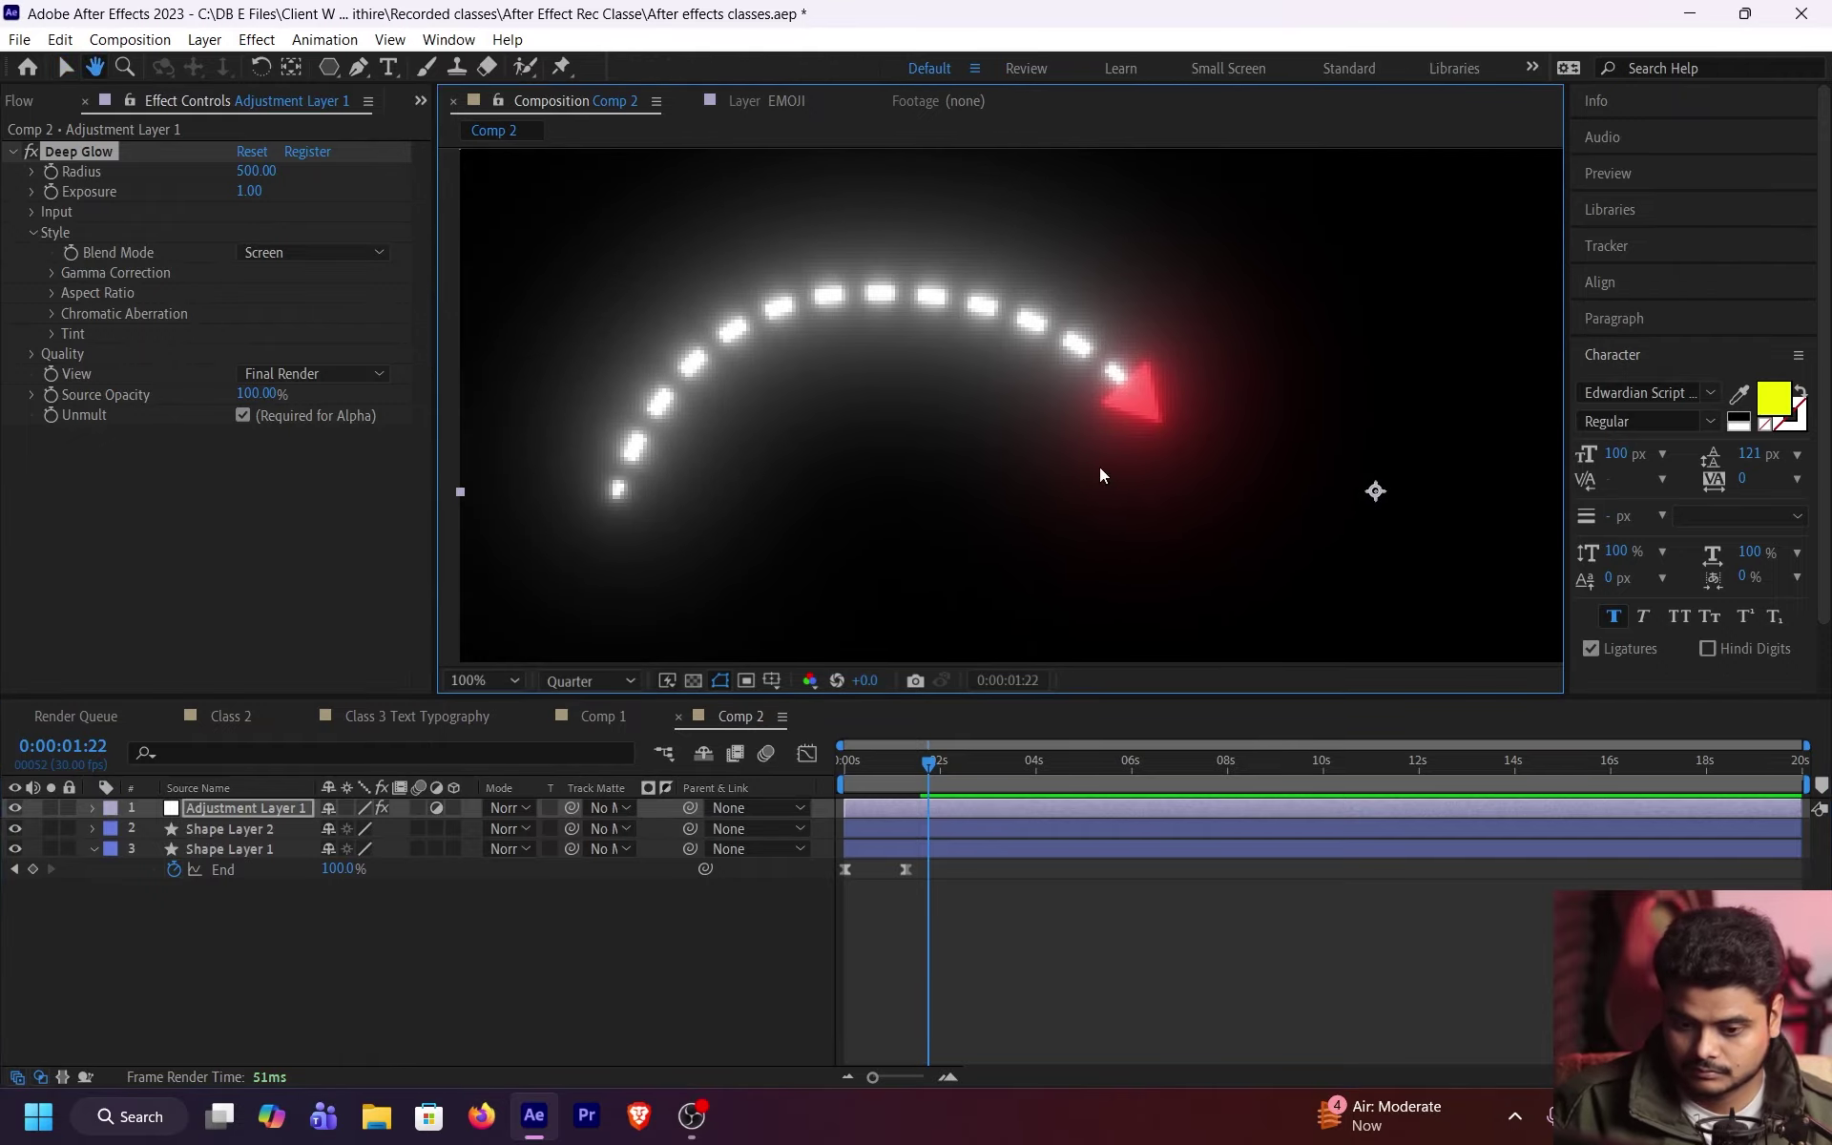
drag(952, 473, 993, 482)
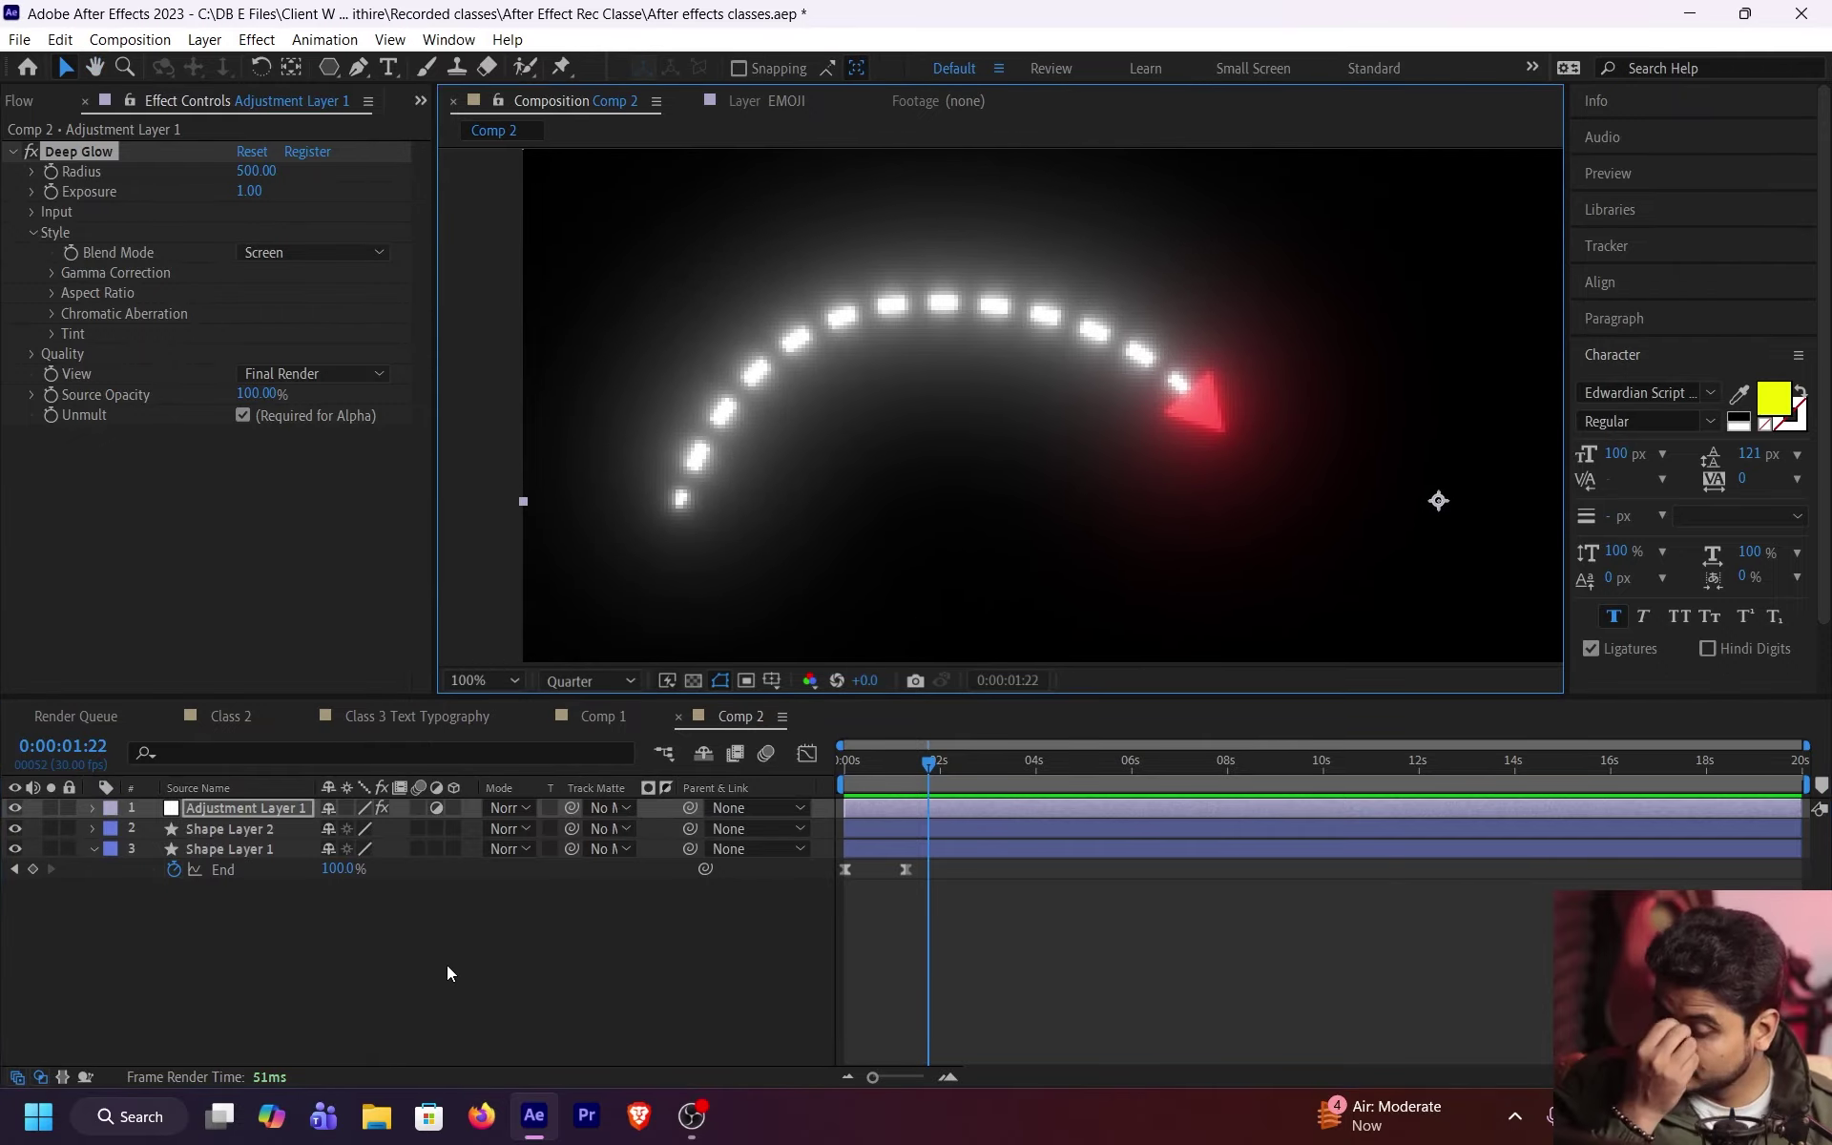
Step: Turn off the adjustment layer's Adjustment Layer switch to inspect it with the whole composition fitted in view, and delete that layer
click(253, 828)
click(277, 815)
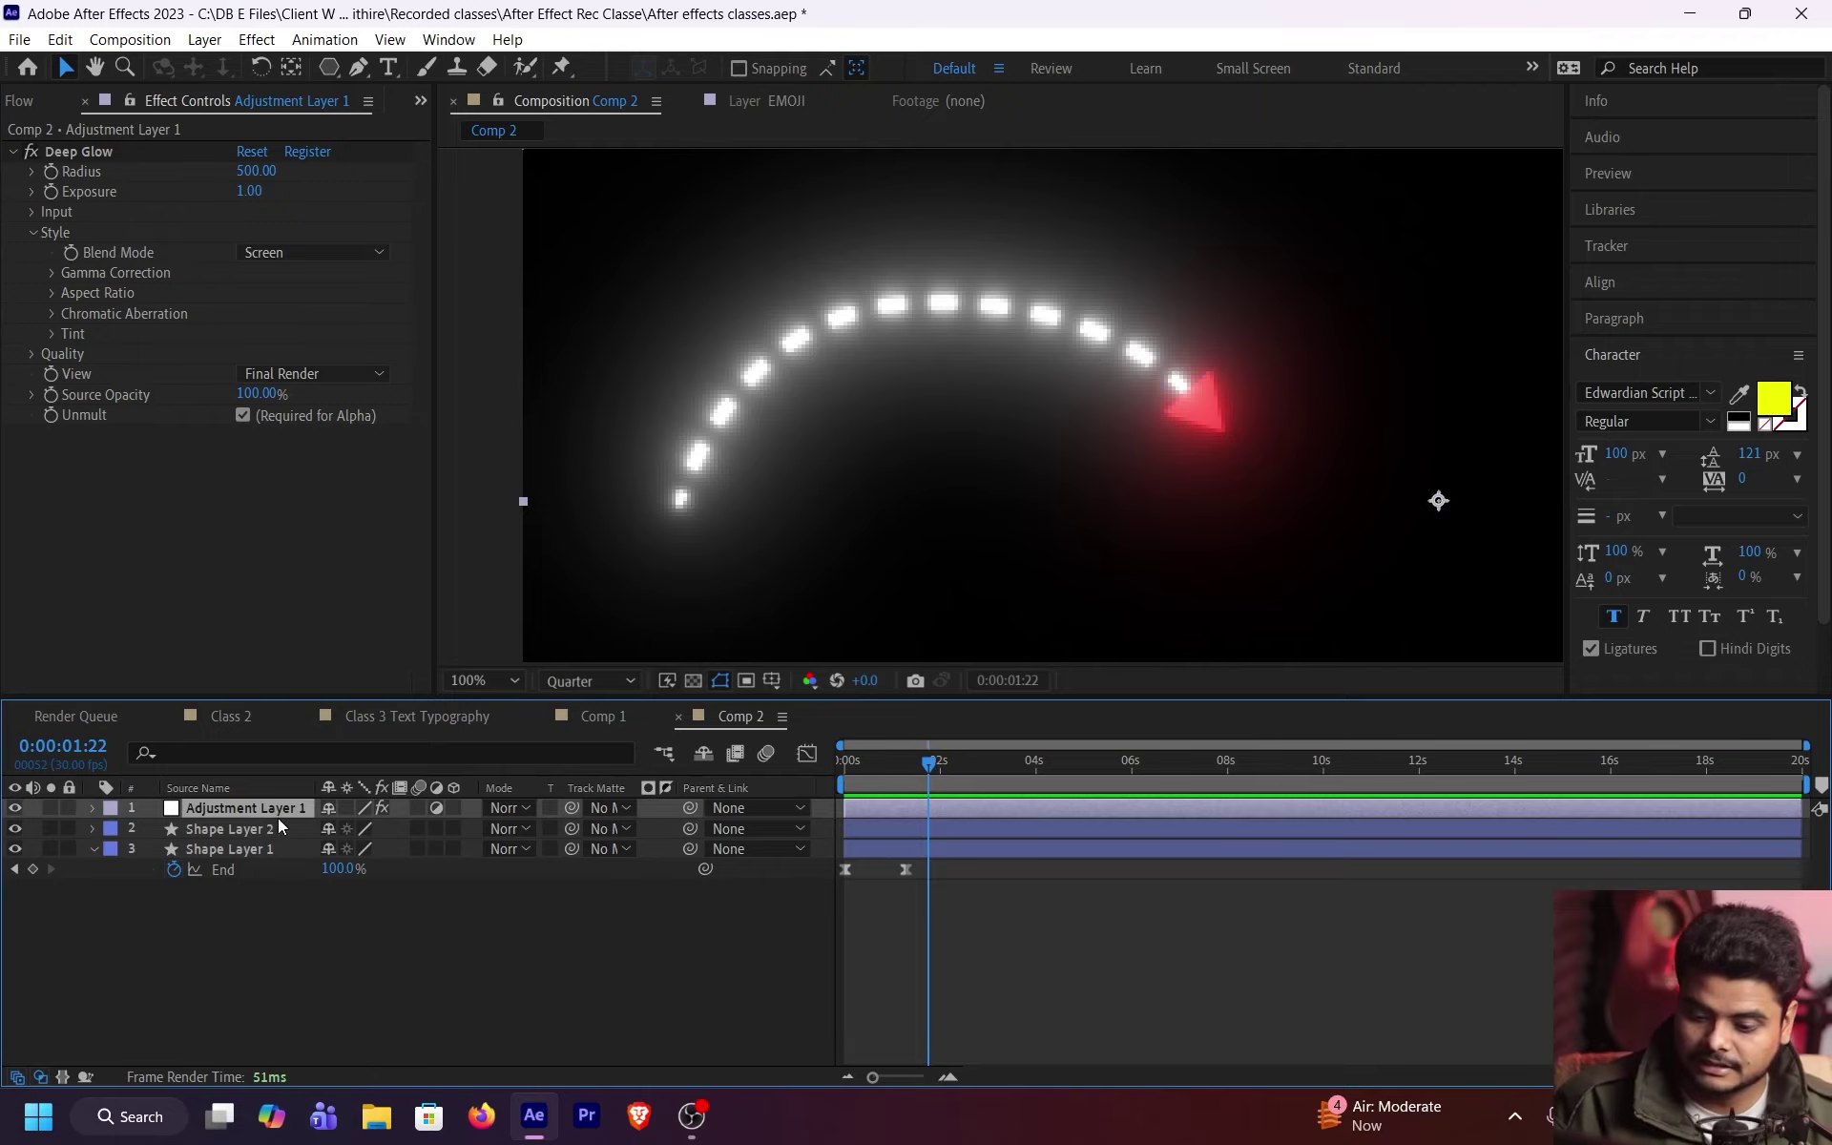
click(432, 813)
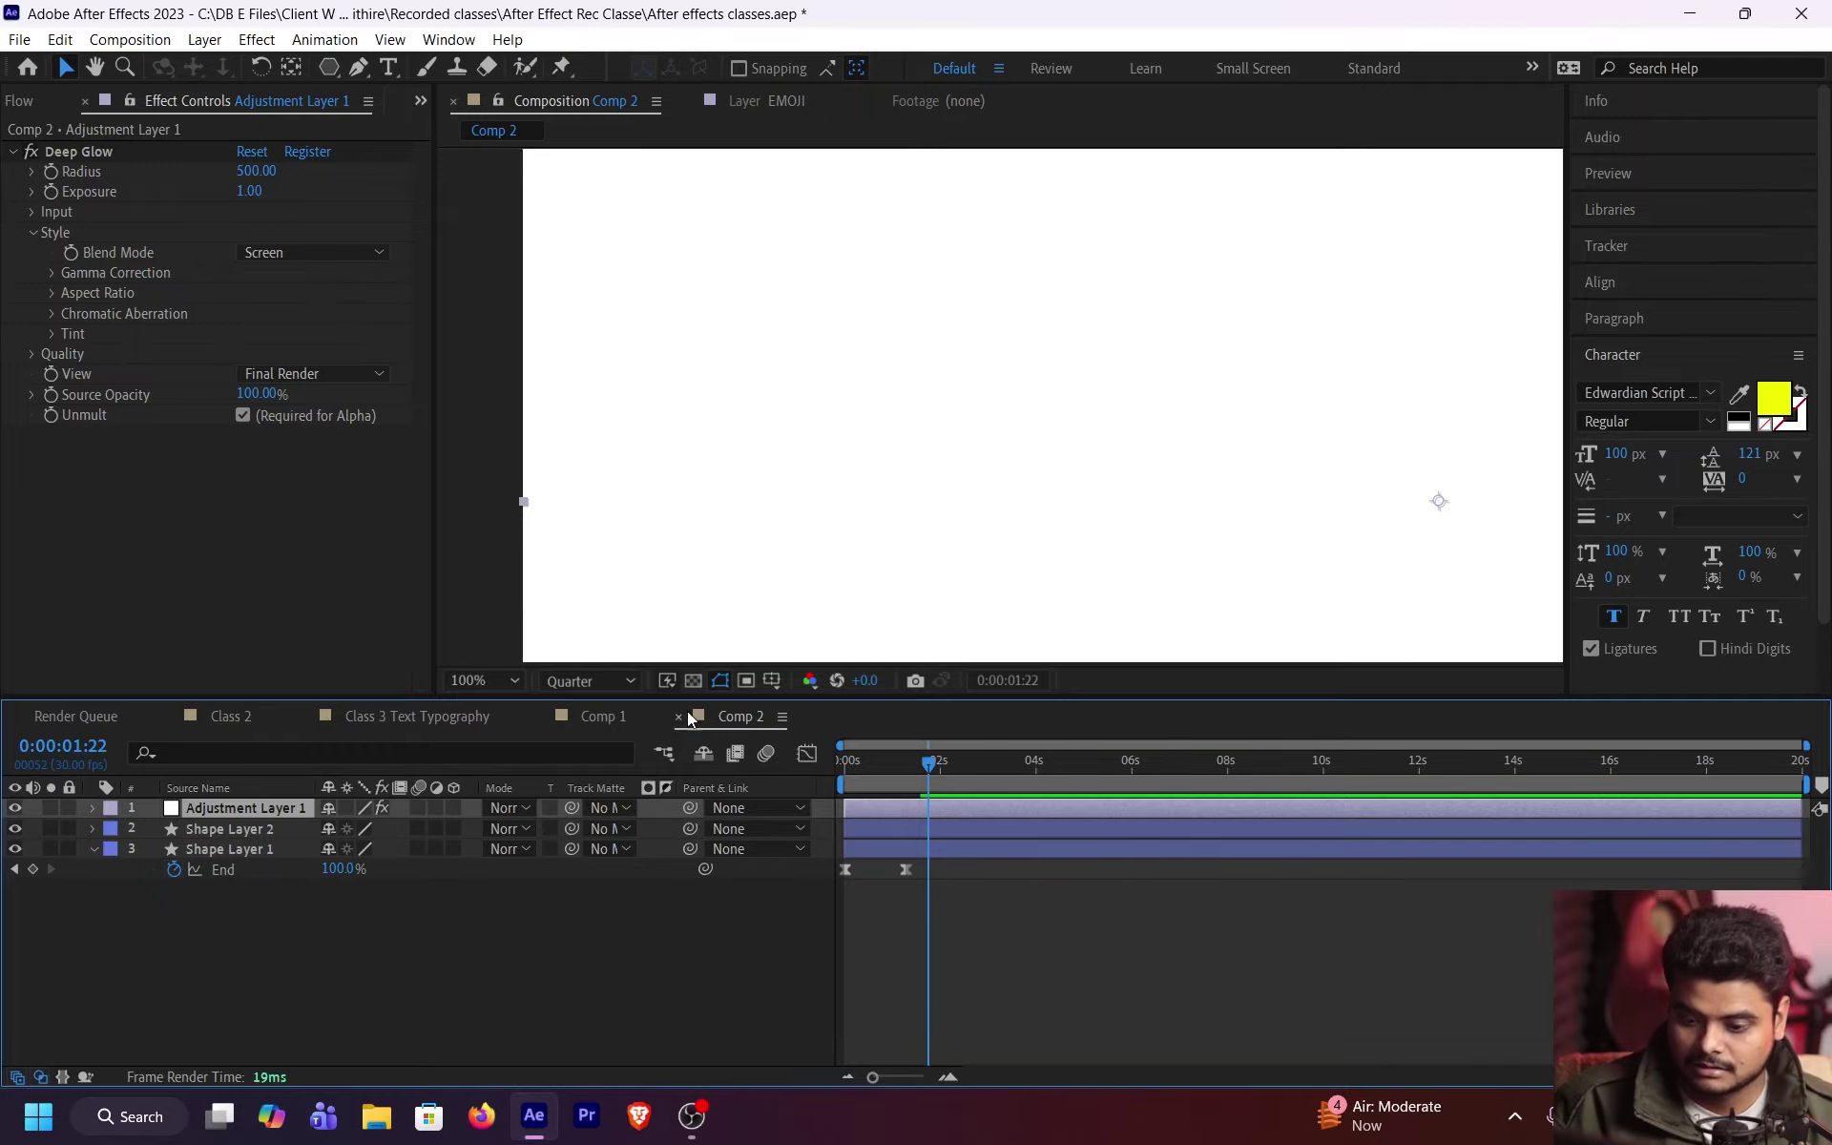
click(500, 683)
click(537, 258)
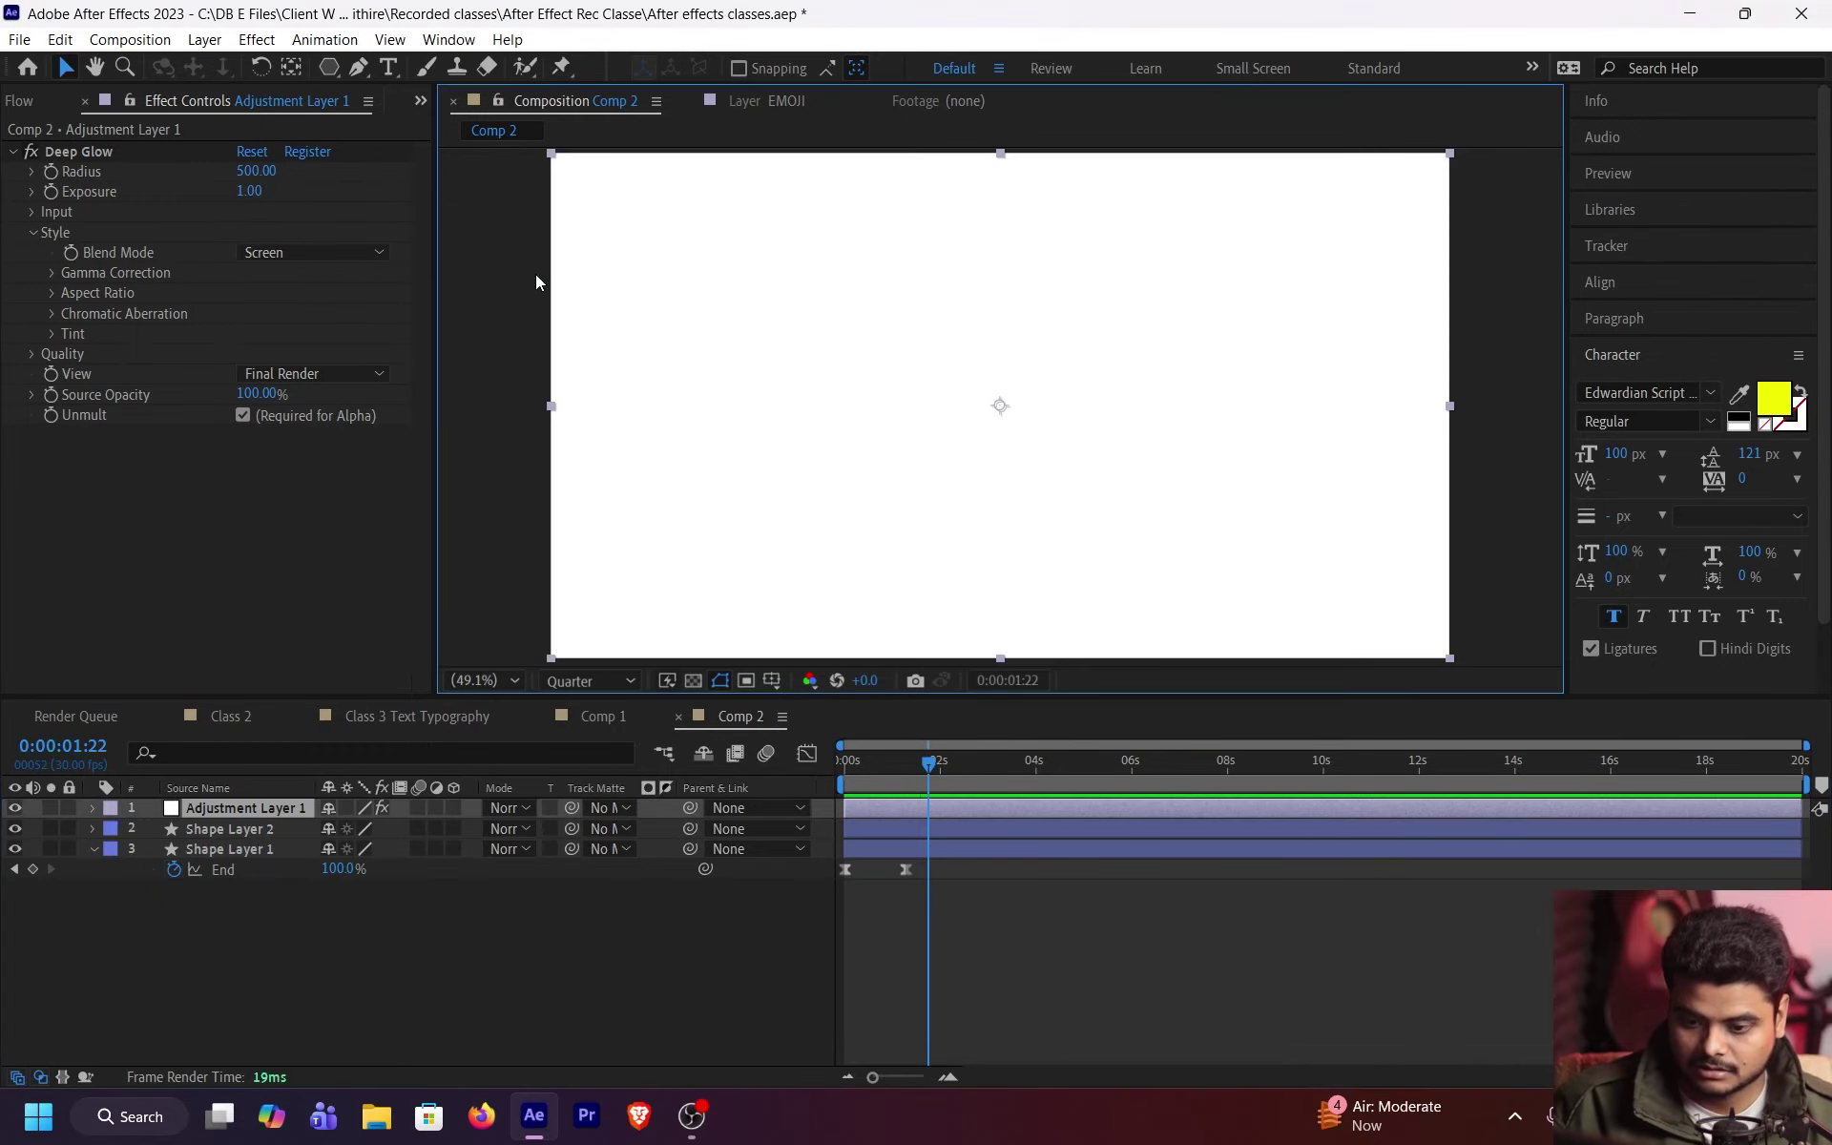
click(227, 815)
key(Delete)
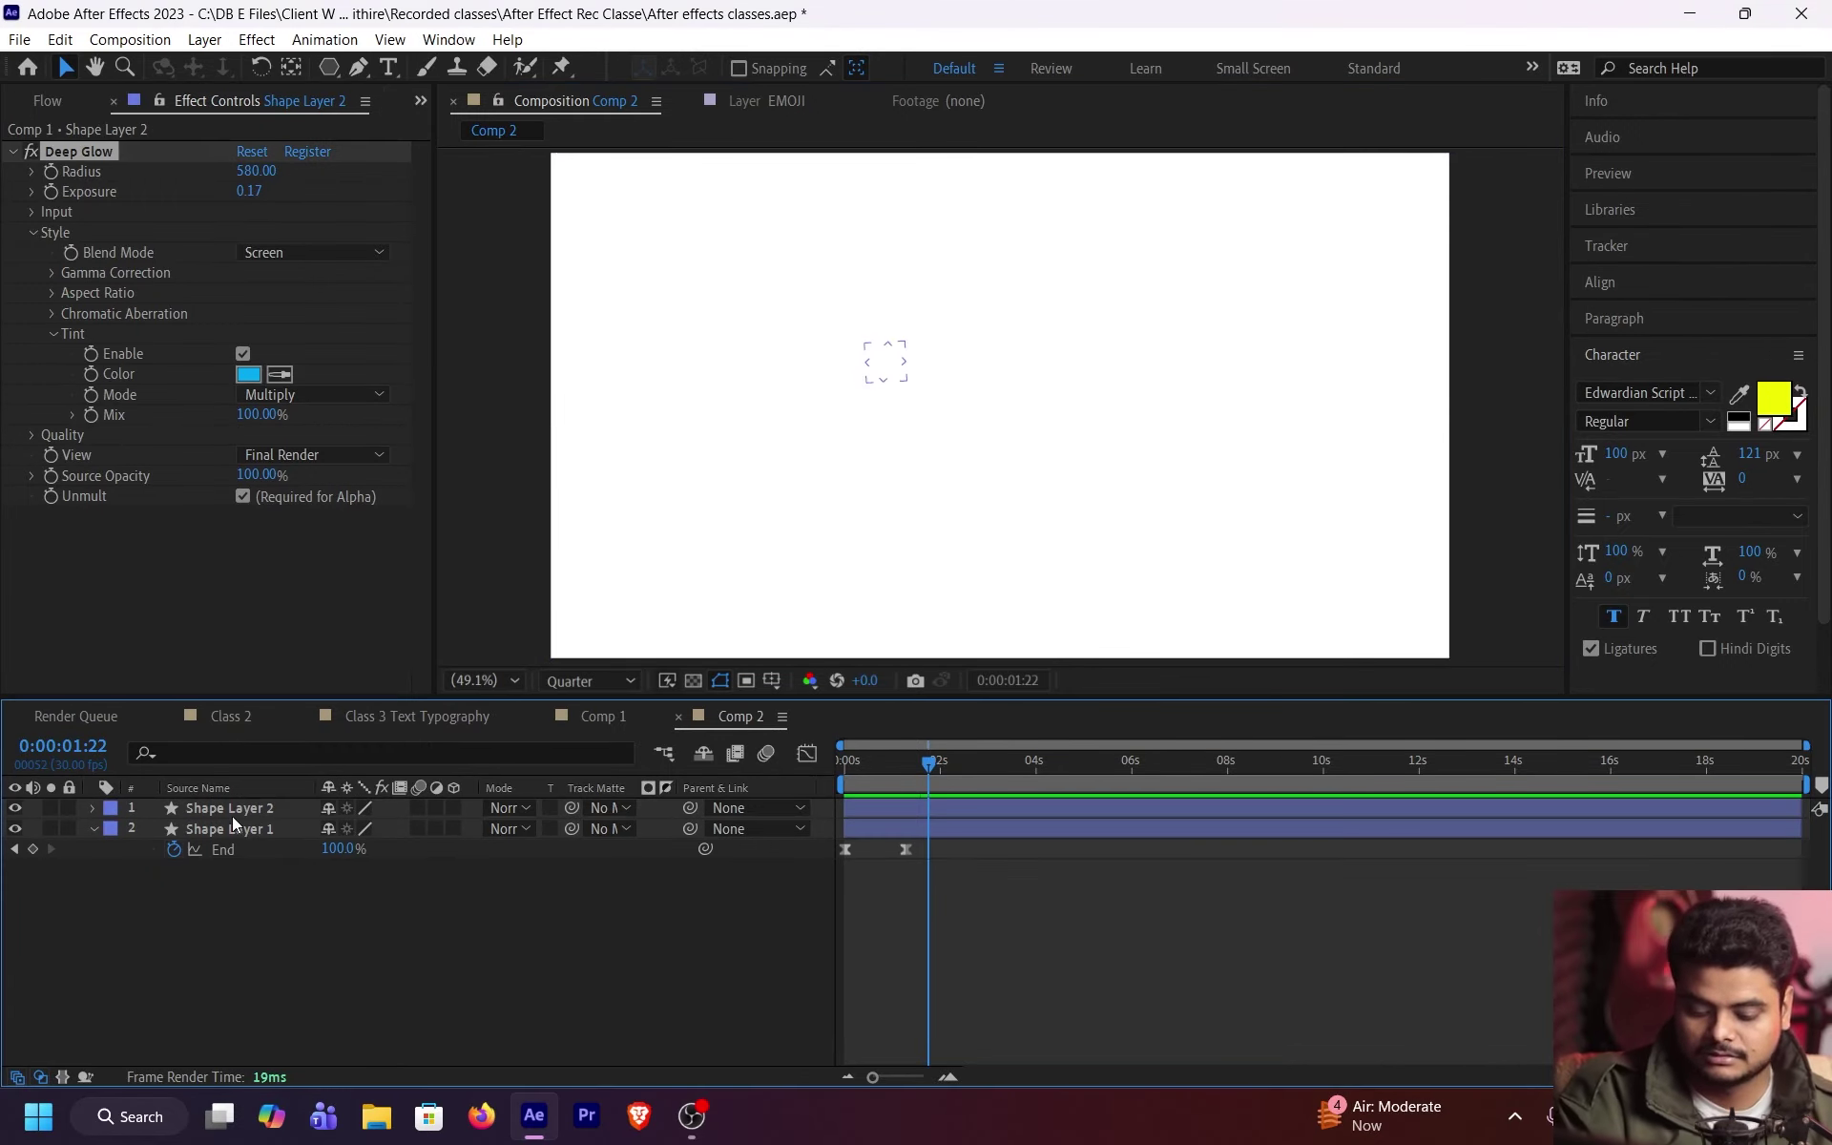
key(ctrl+alt+y)
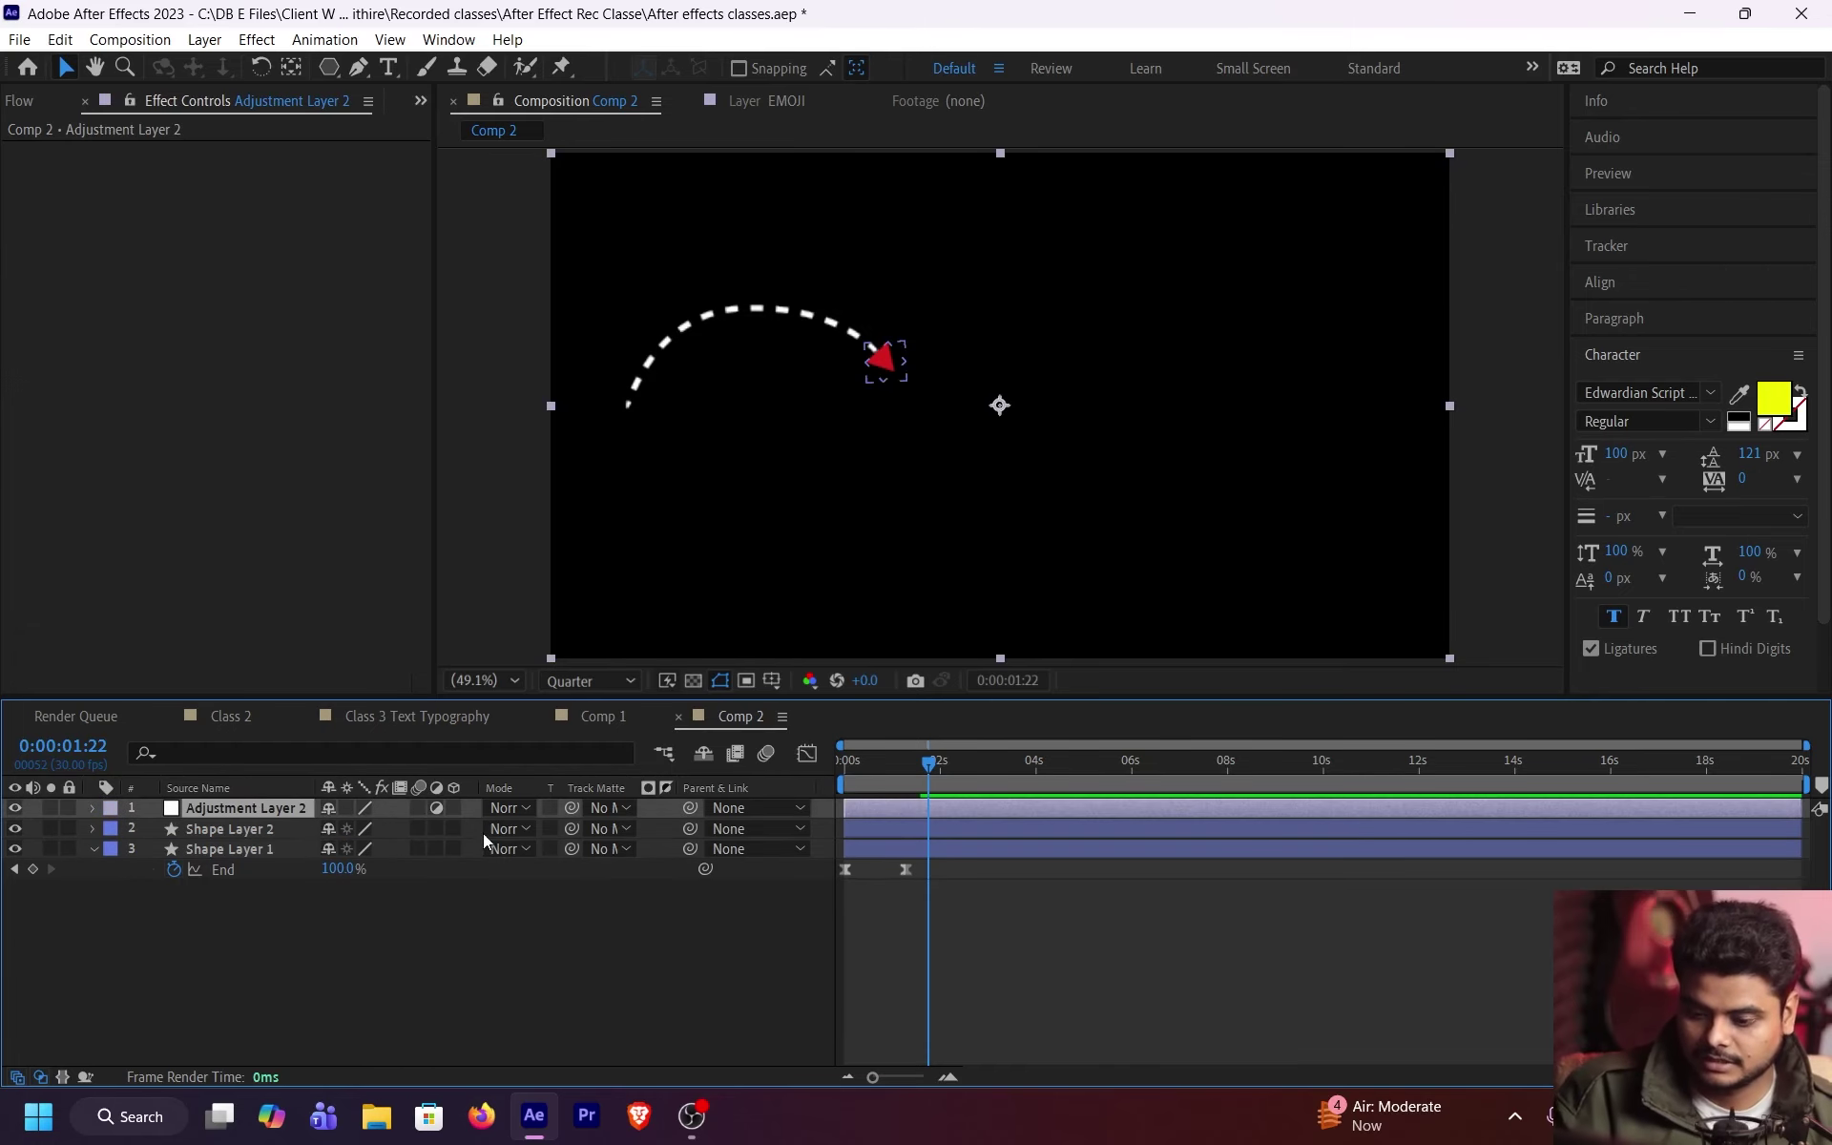
click(435, 808)
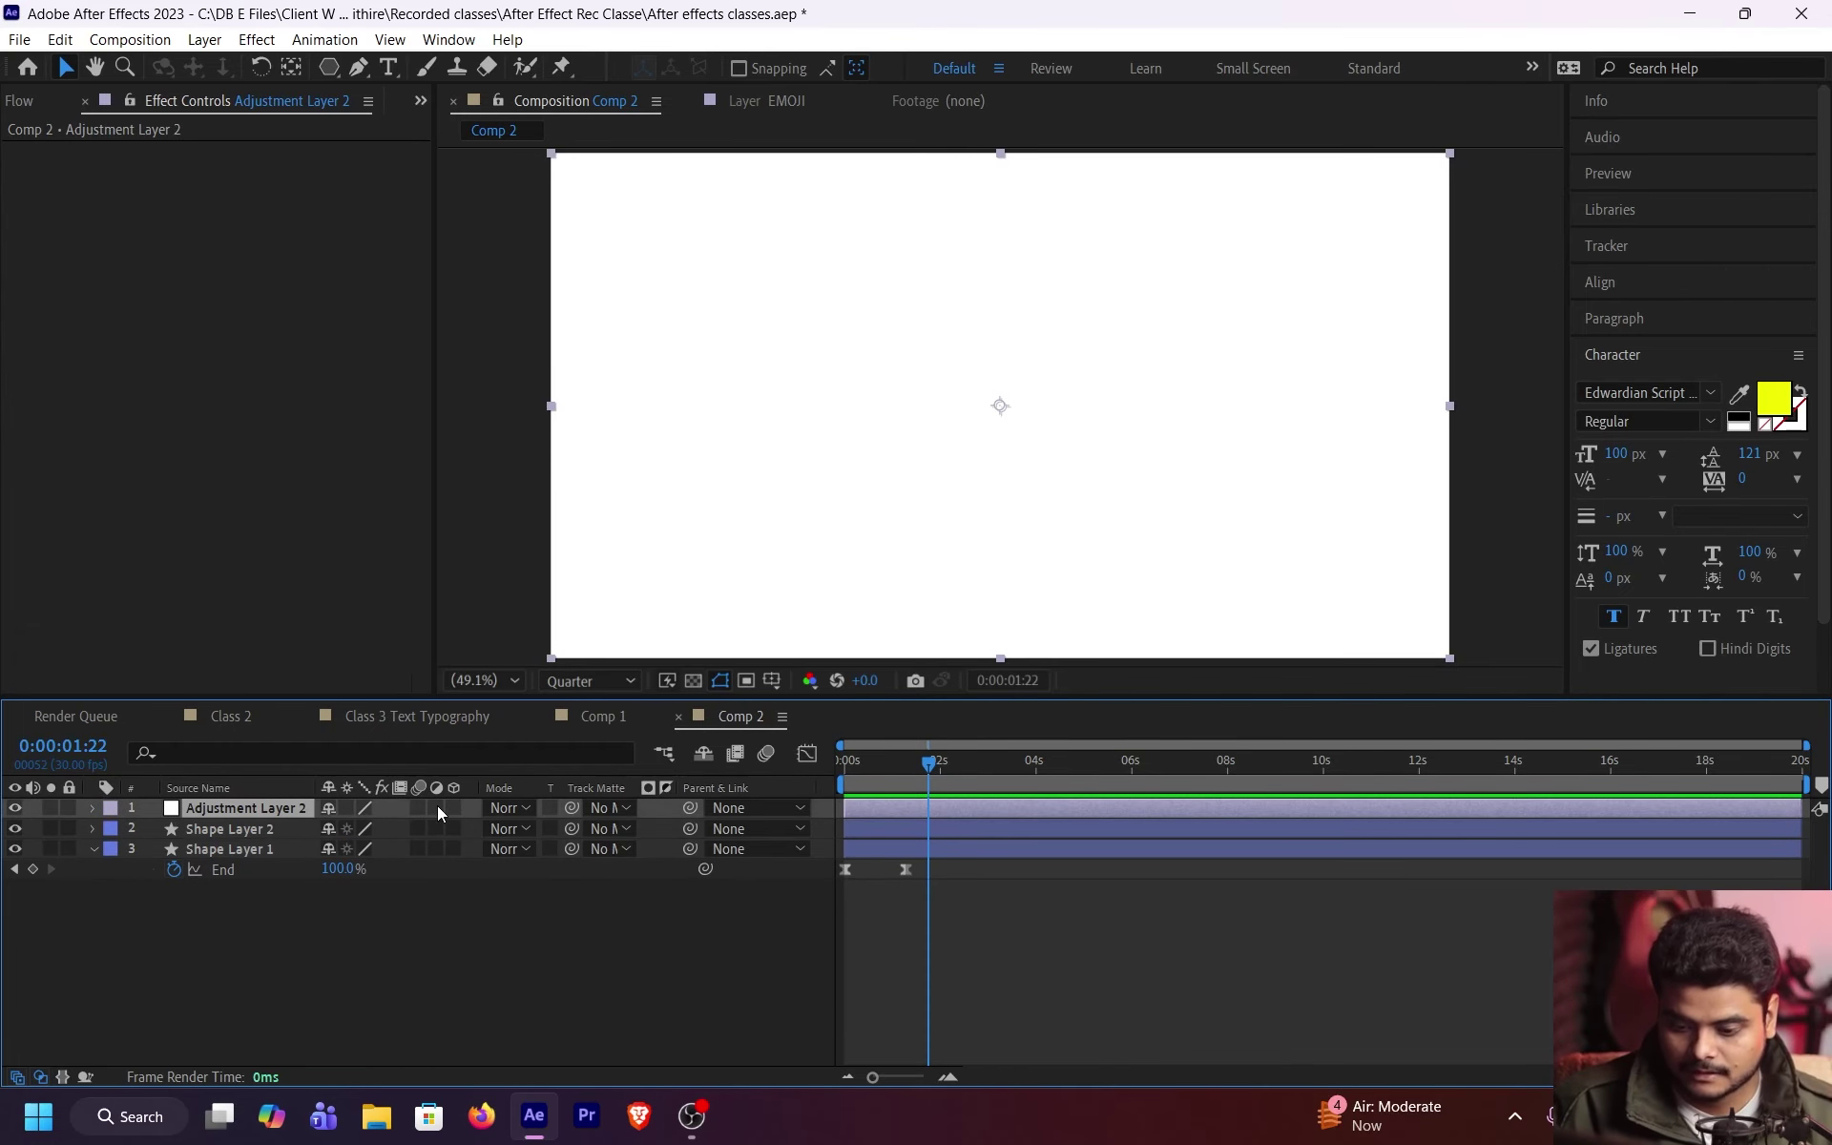
key(Delete)
Step: Create an adjustment layer above the two shape layers, leaving its adjustment switch on
click(282, 822)
key(ctrl+alt+y)
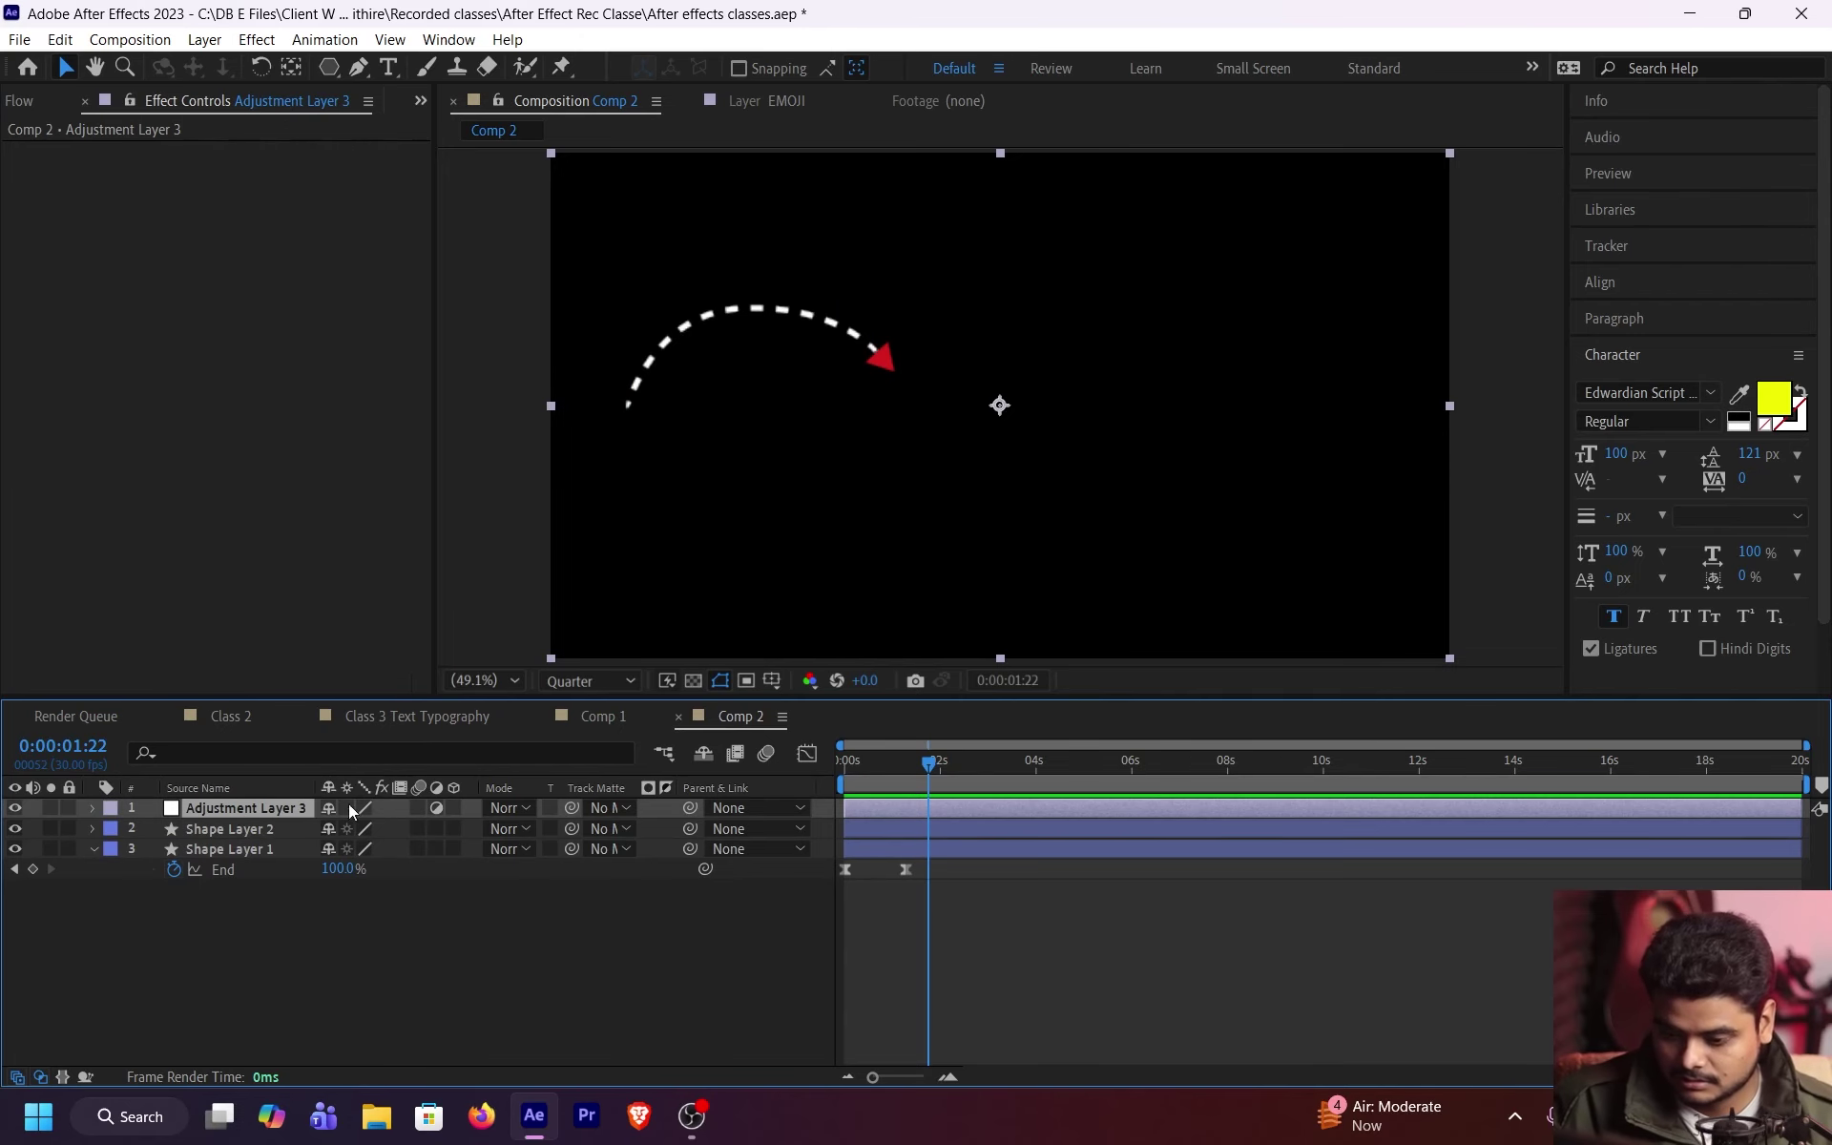
click(436, 809)
key(ctrl+z)
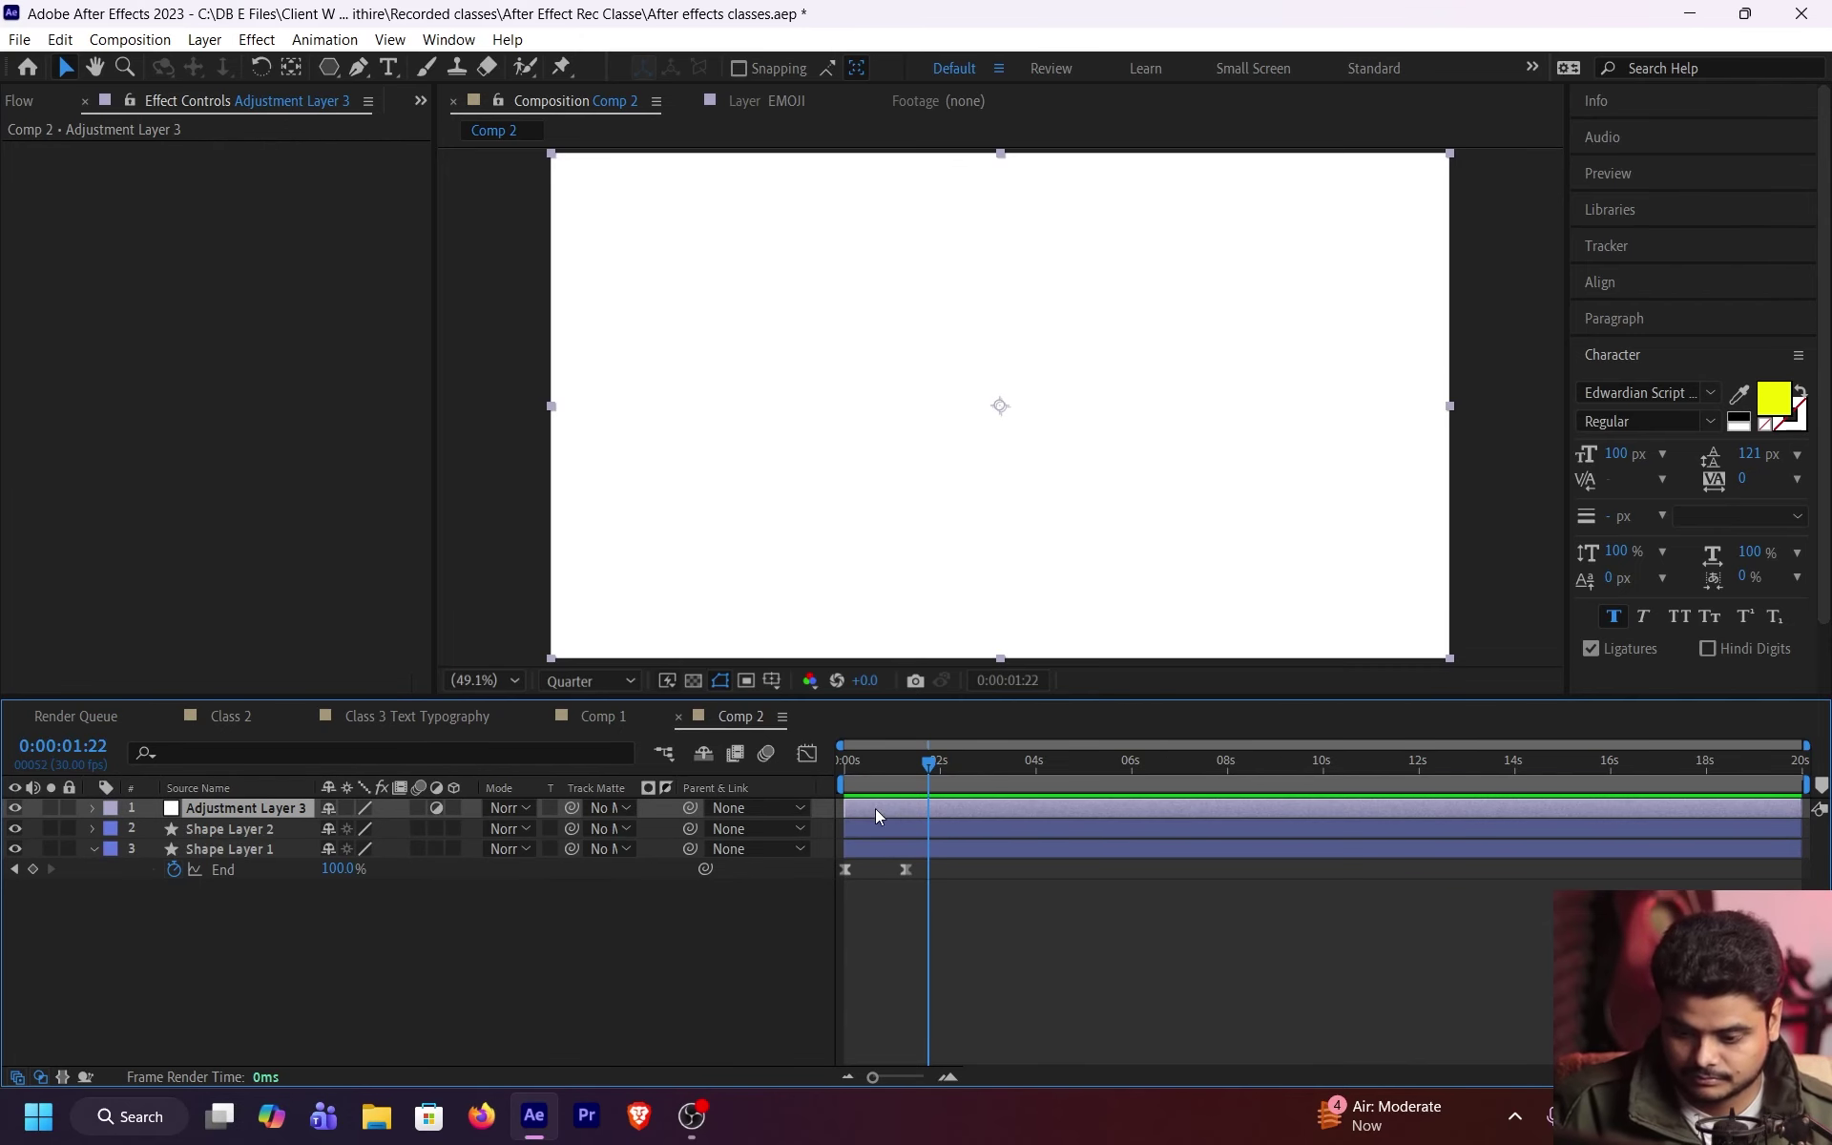
Step: Apply the Deep Glow effect to the adjustment layer and set its exposure to 0.22
scroll(768, 351, up, 1)
drag(878, 388, 981, 409)
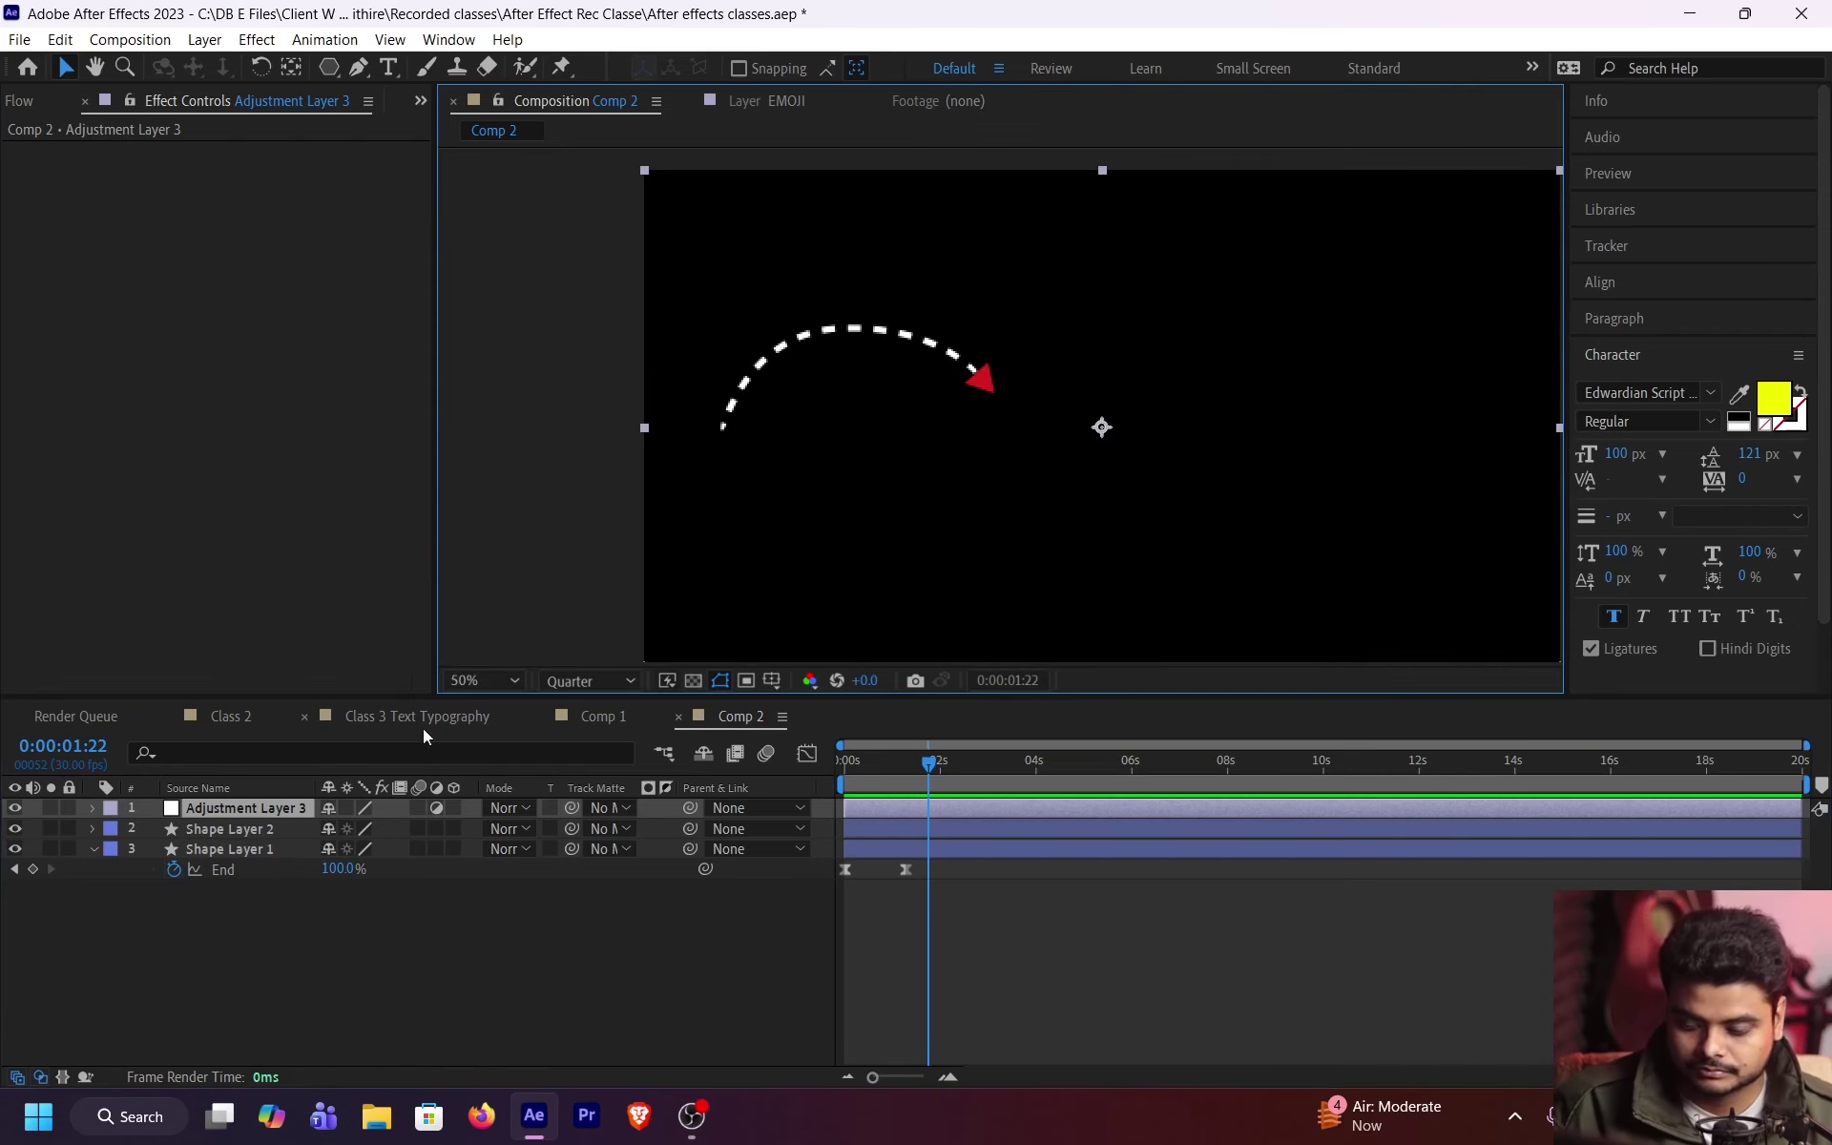
click(261, 804)
key(ctrl+alt+shift+e)
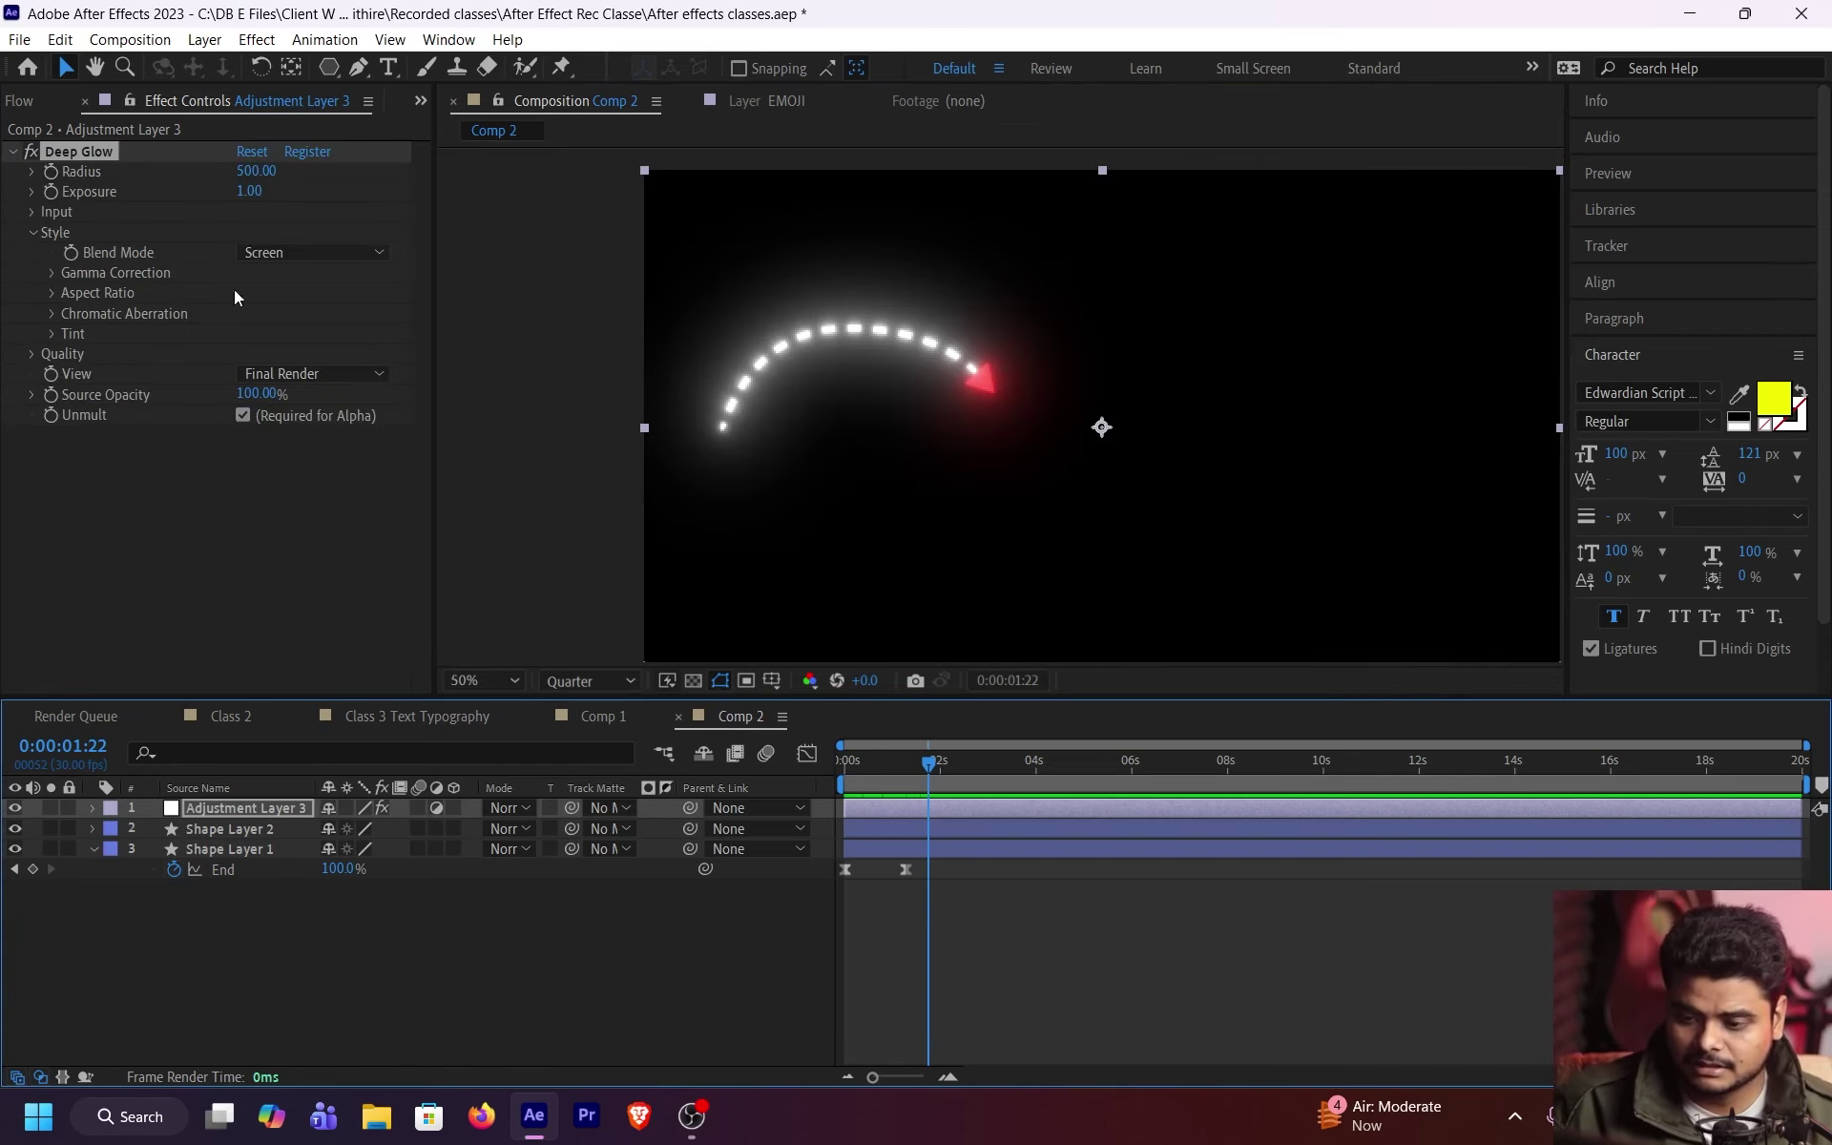
scroll(763, 296, up, 2)
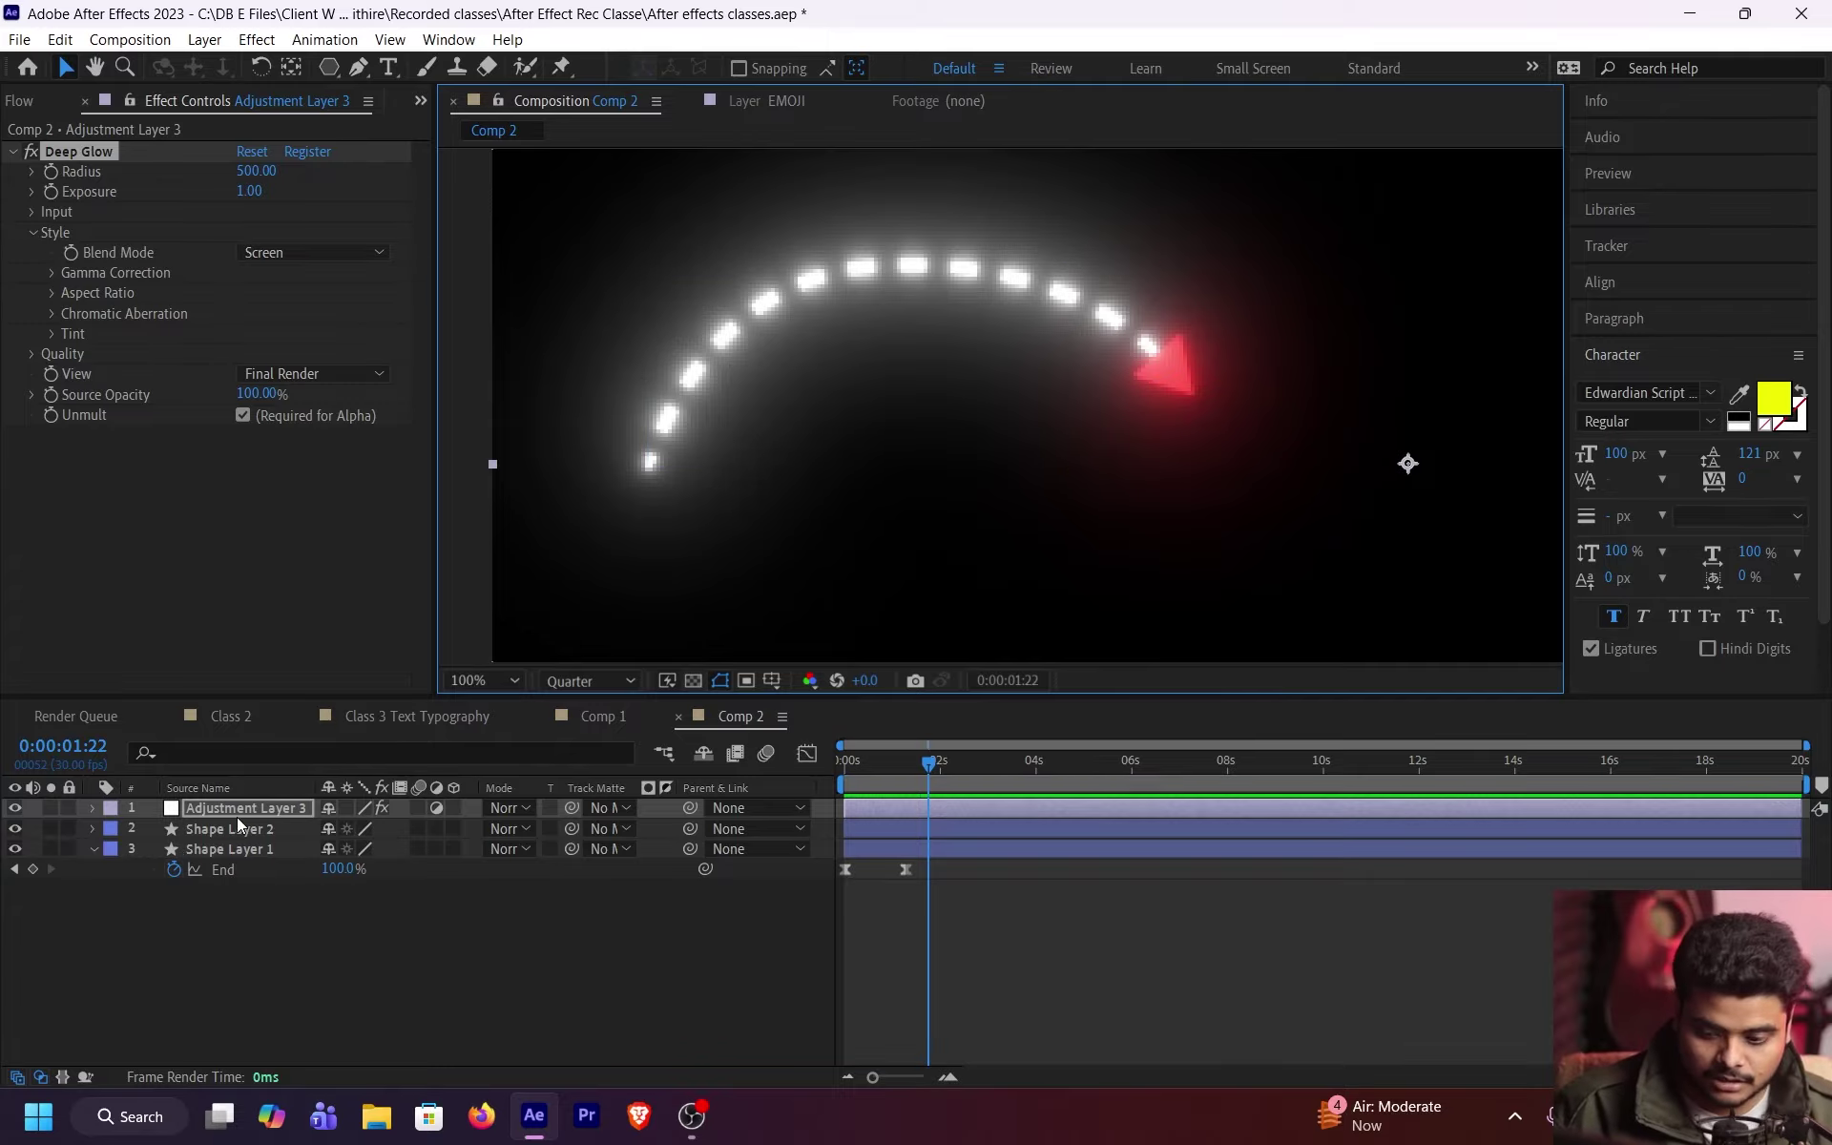
click(260, 804)
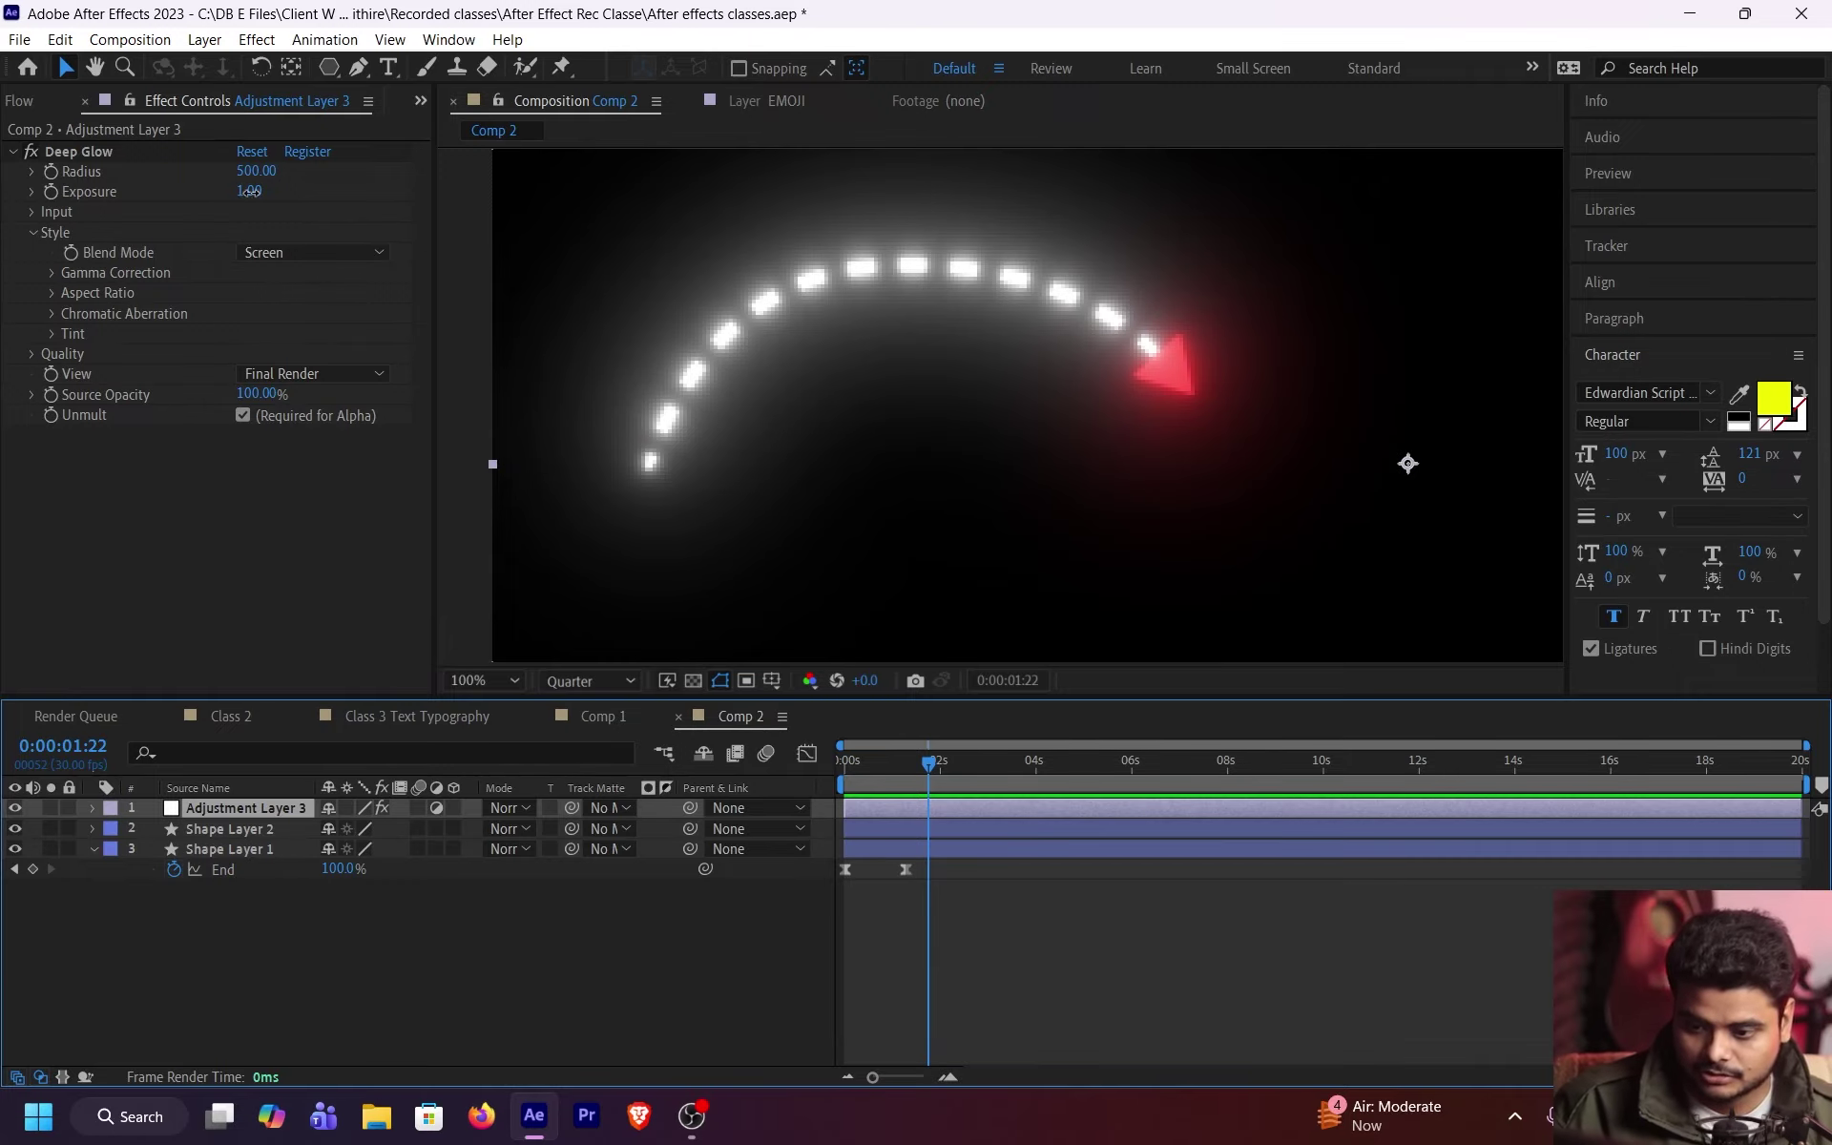
drag(250, 191, 171, 203)
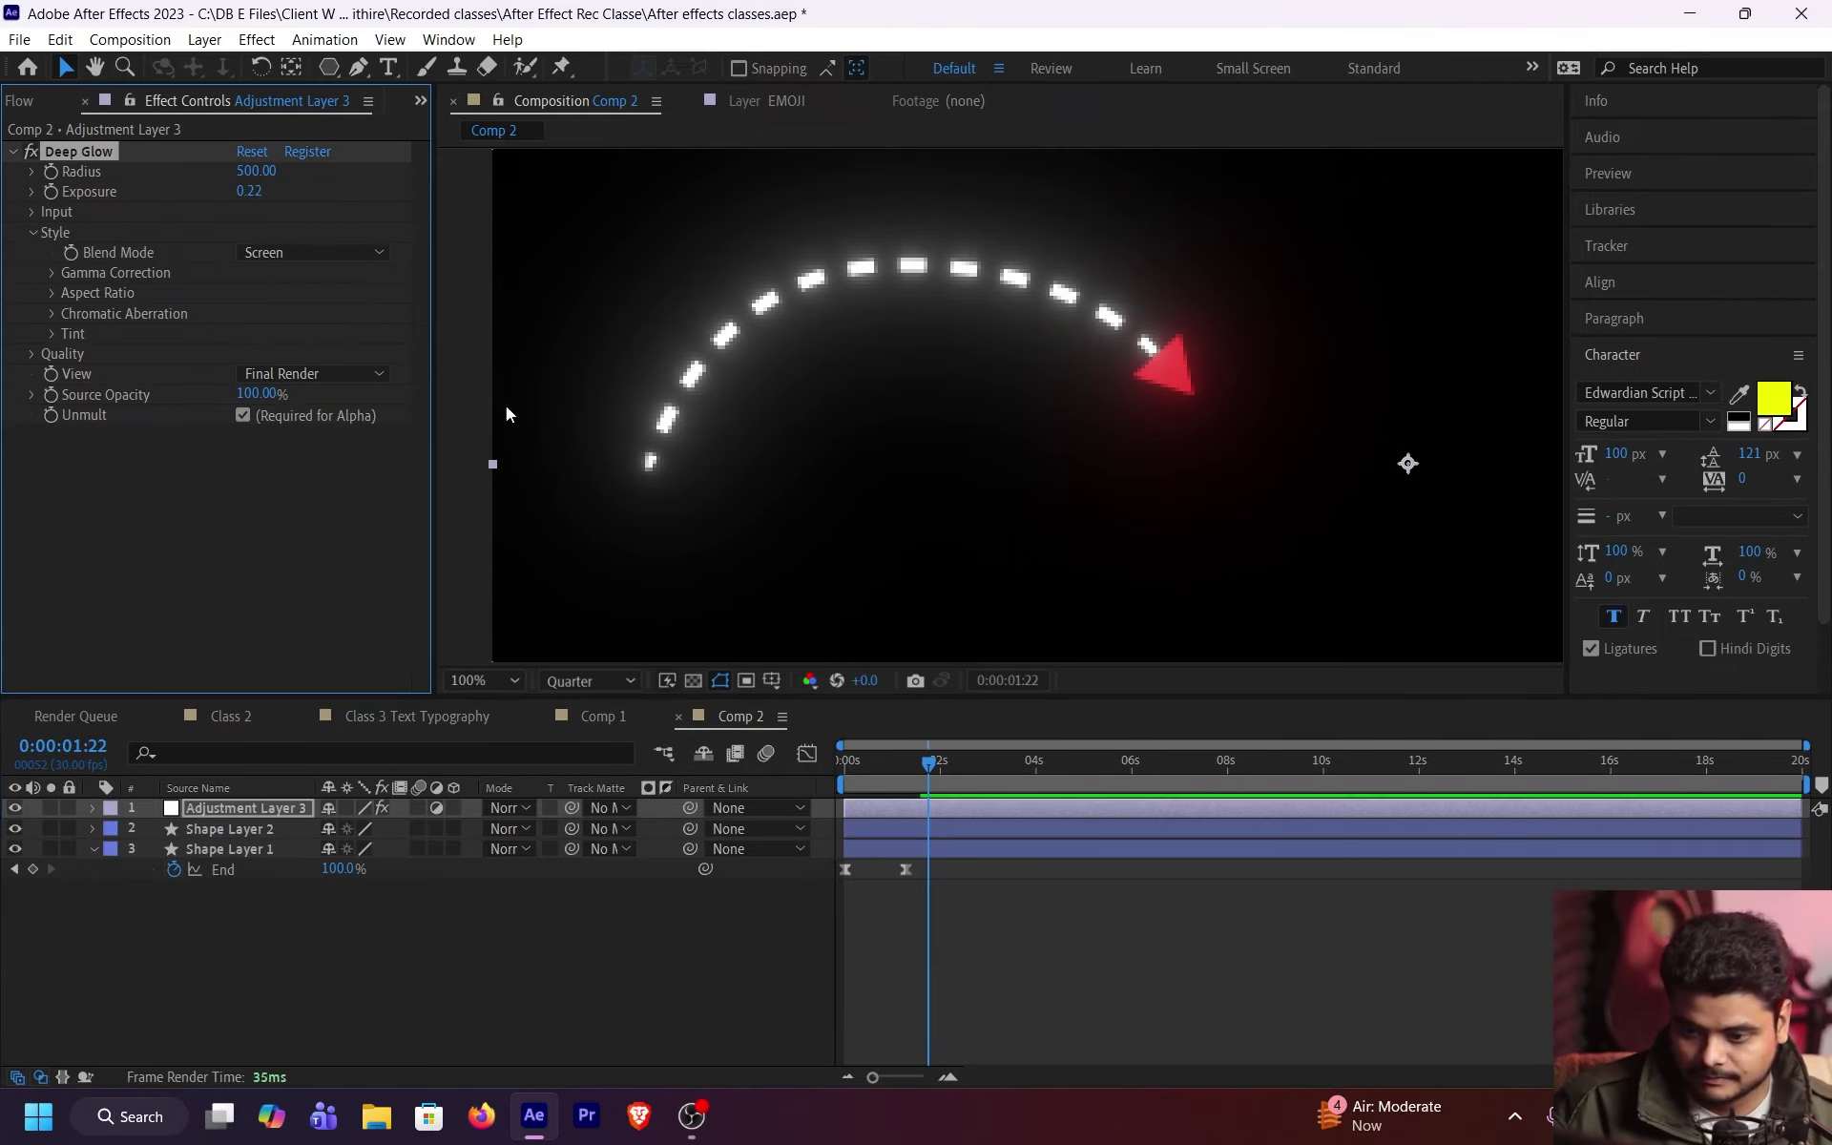
Step: Inspect the glow on the dashed arrow at full preview resolution, then return the preview to quarter resolution
click(587, 681)
click(591, 735)
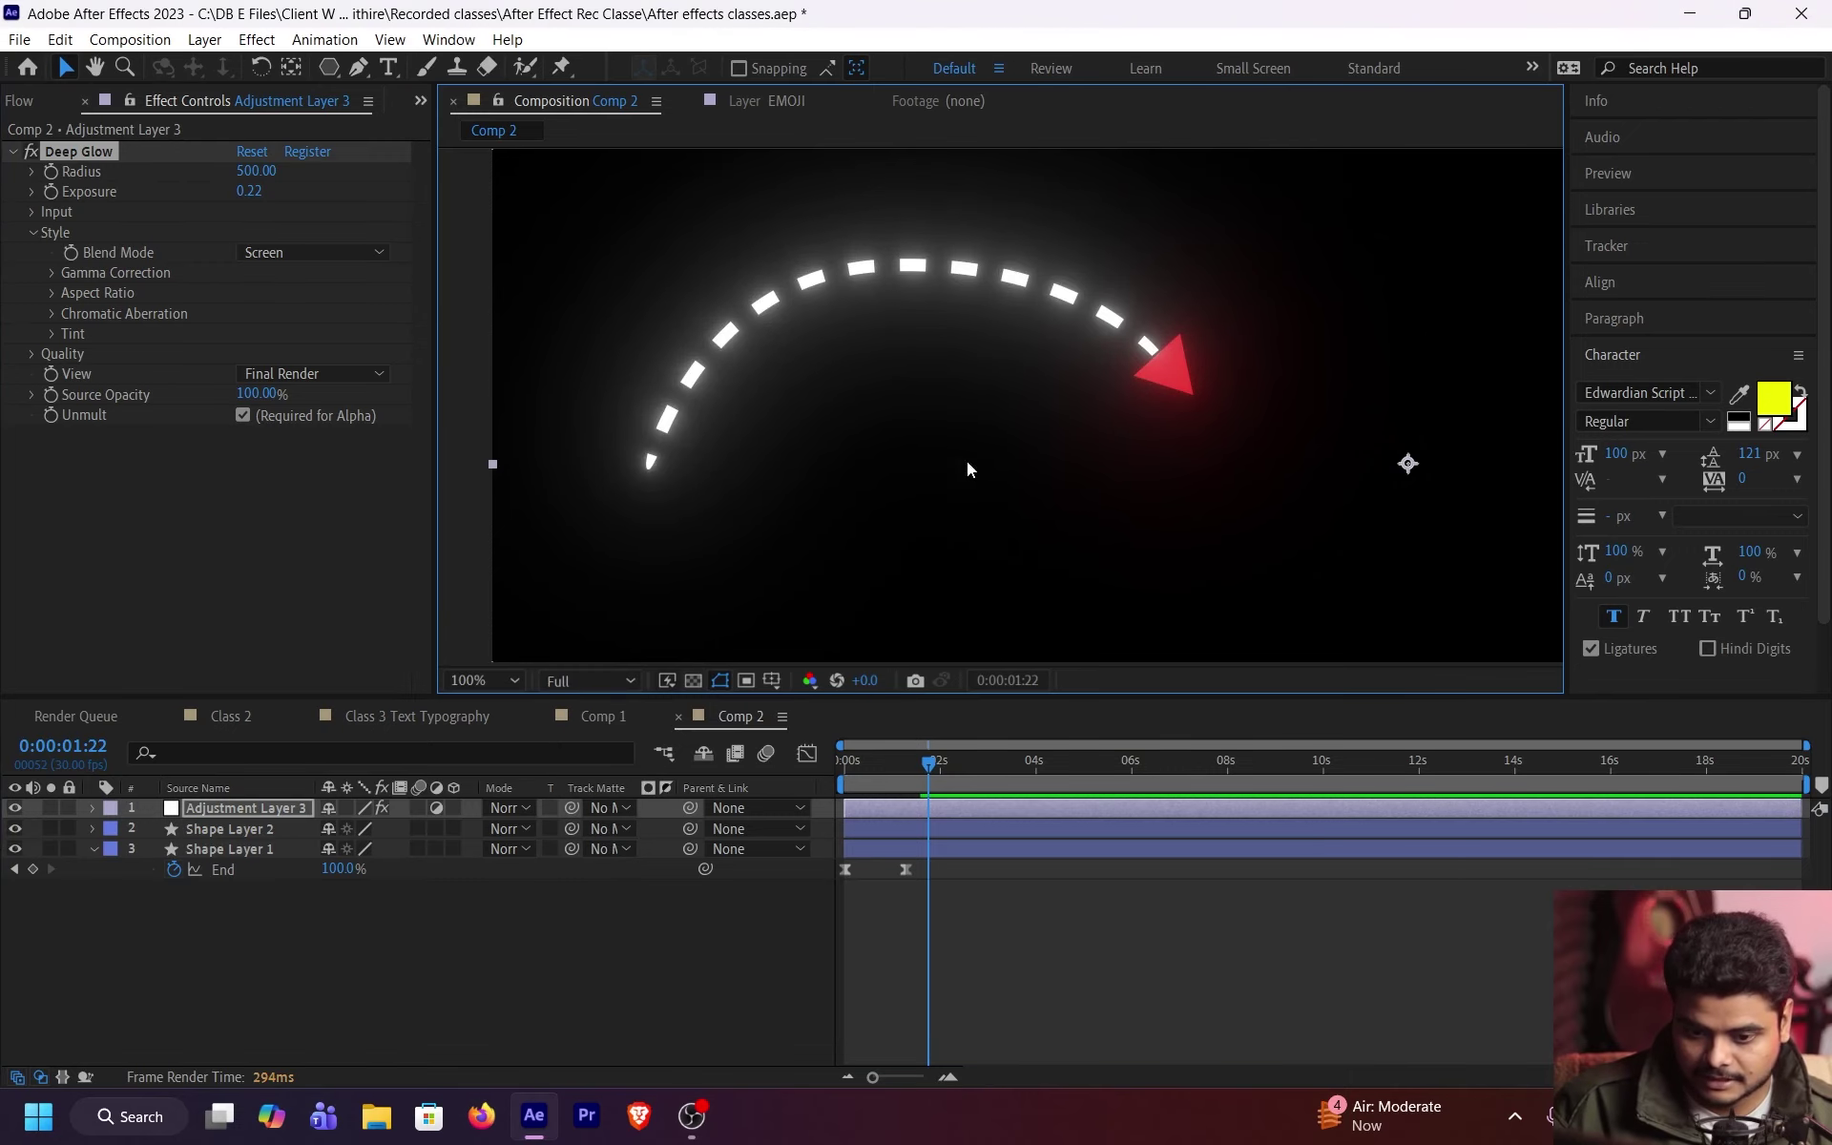
key(comma)
click(484, 680)
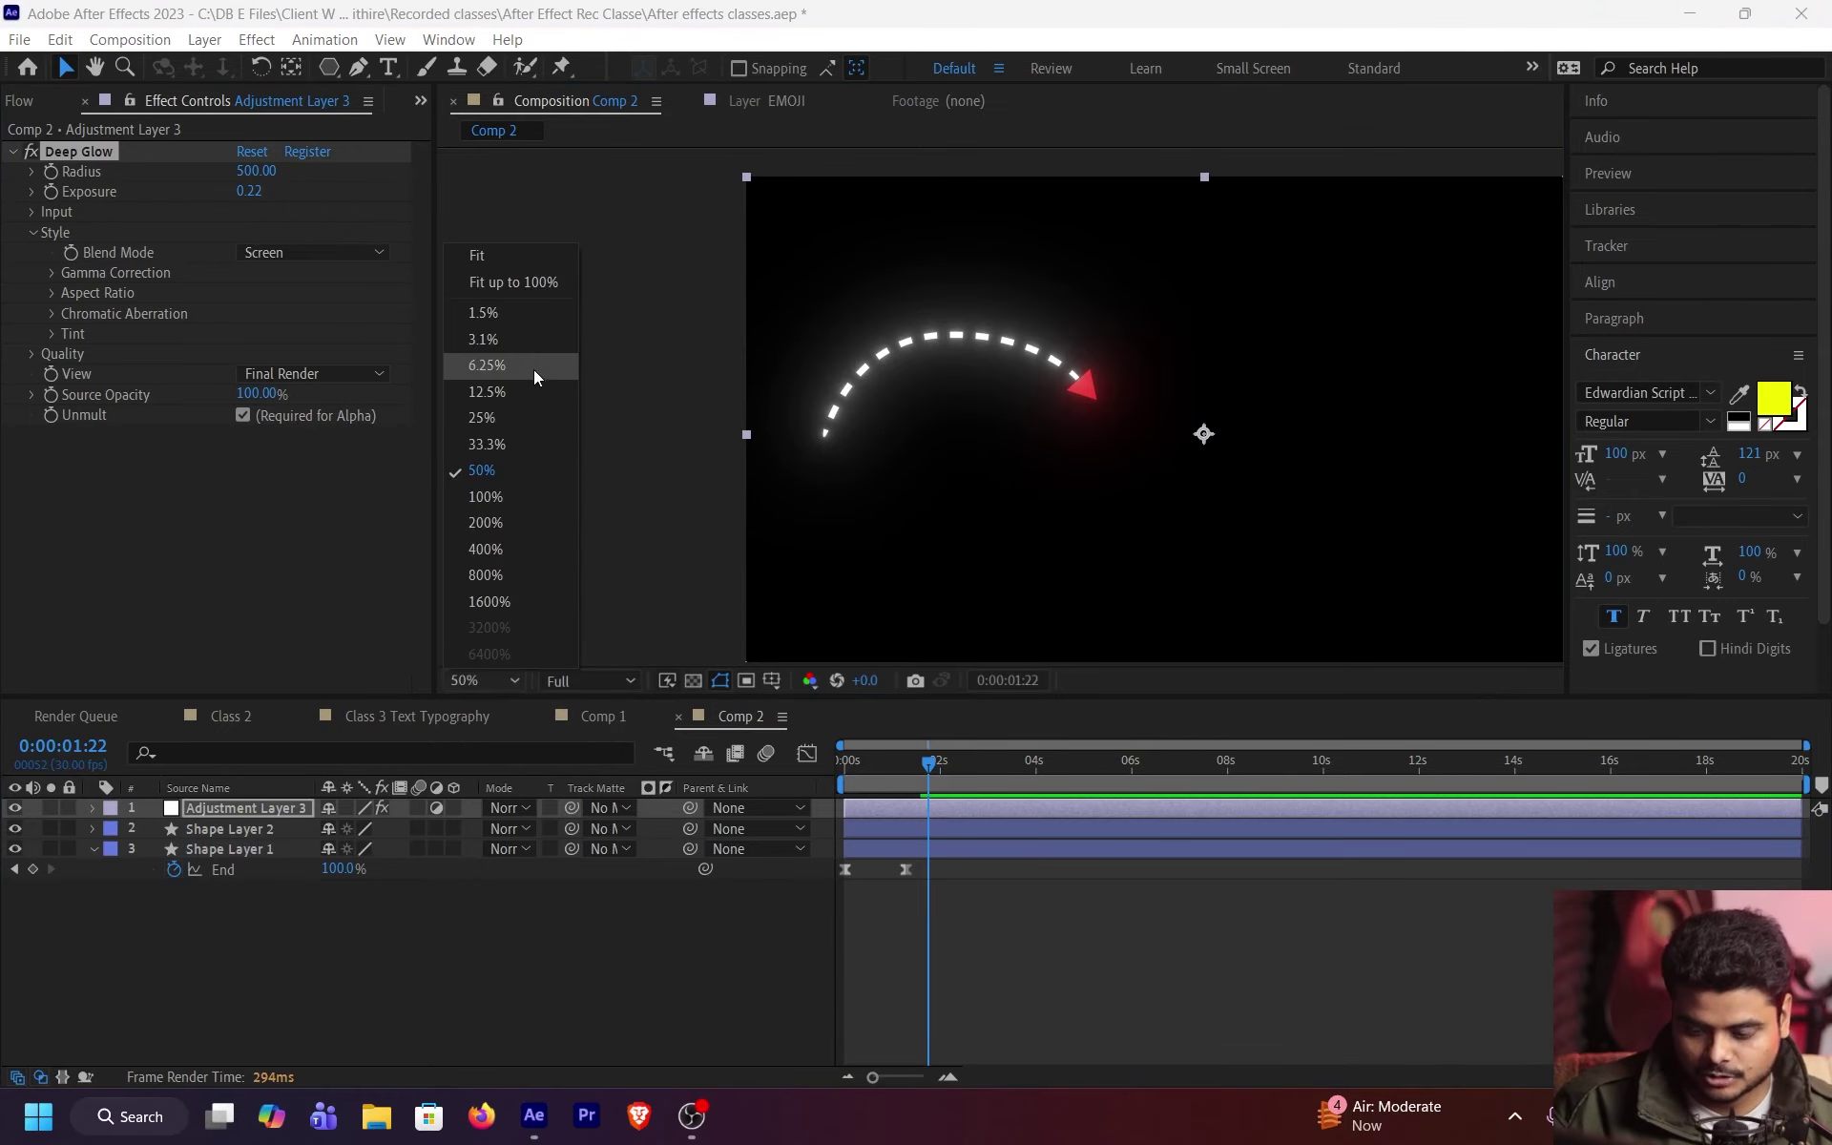
click(524, 290)
click(586, 680)
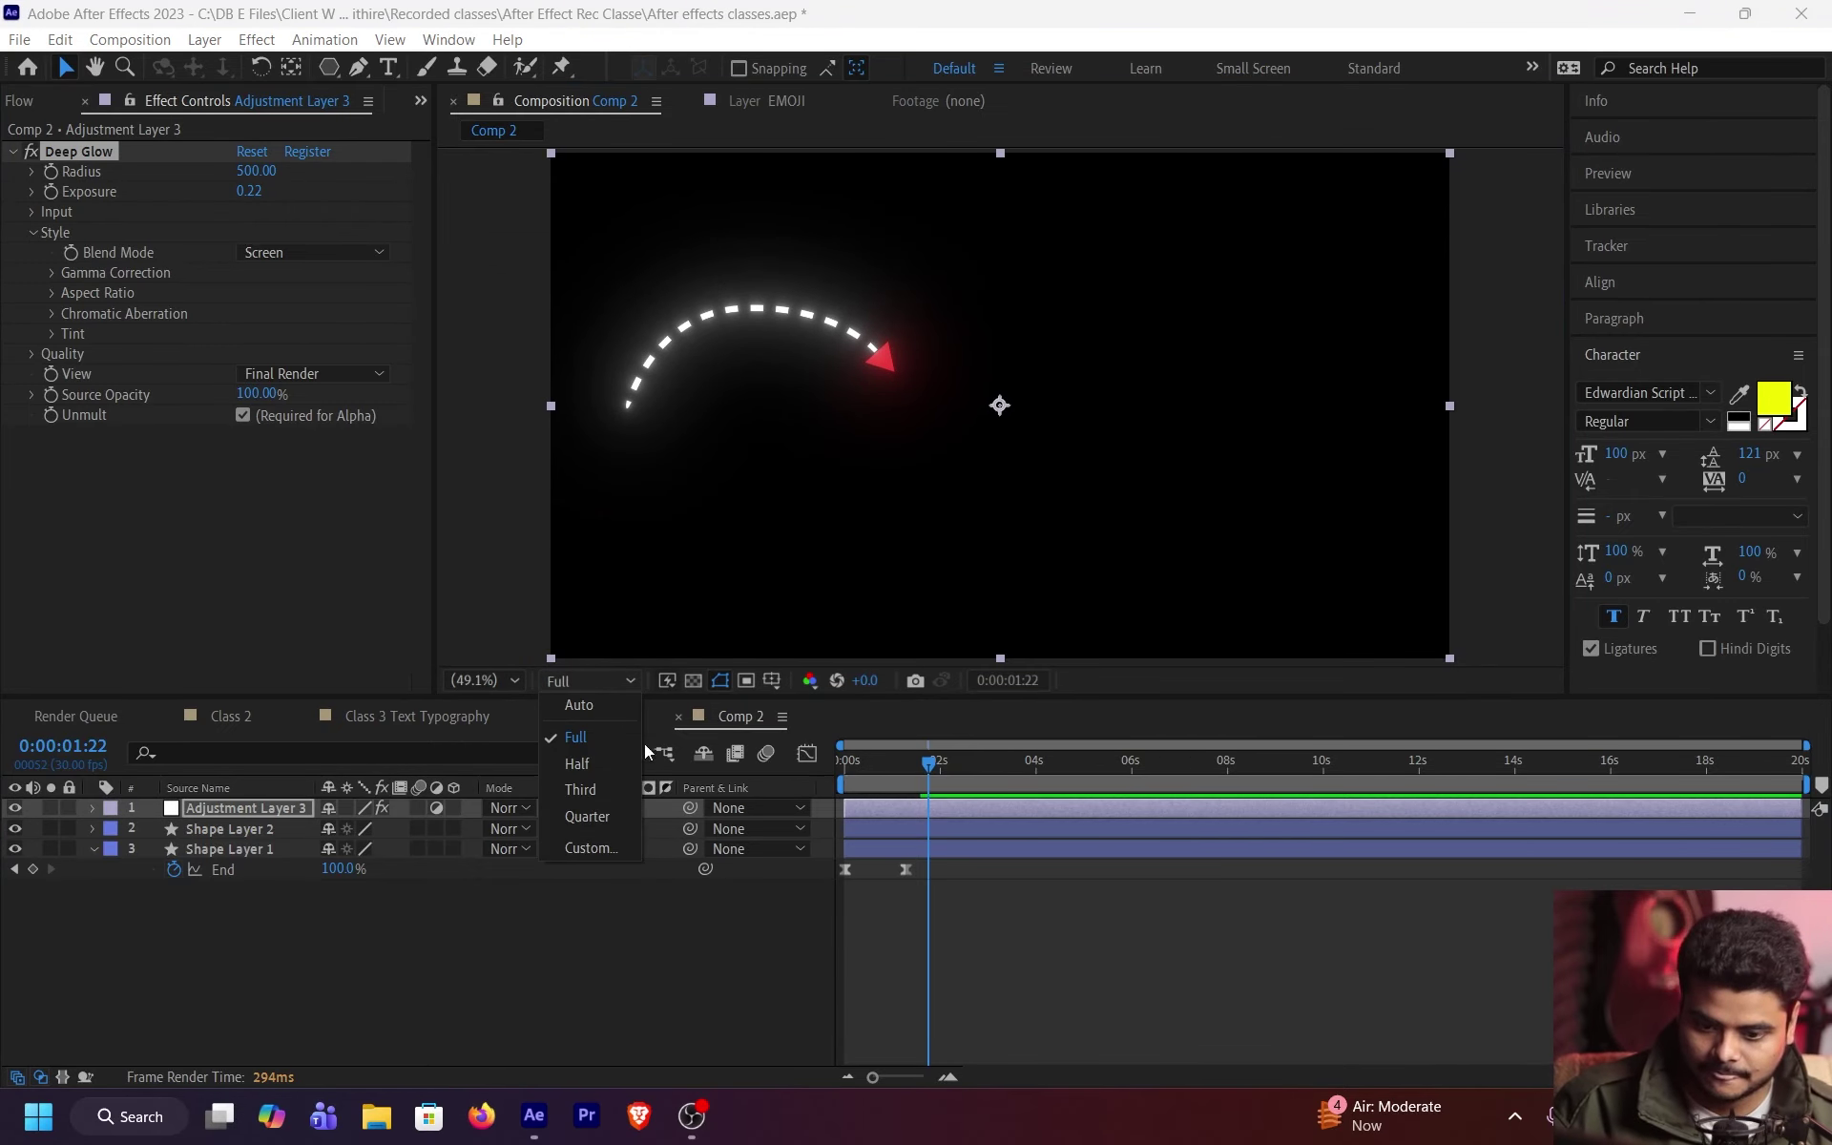
click(604, 813)
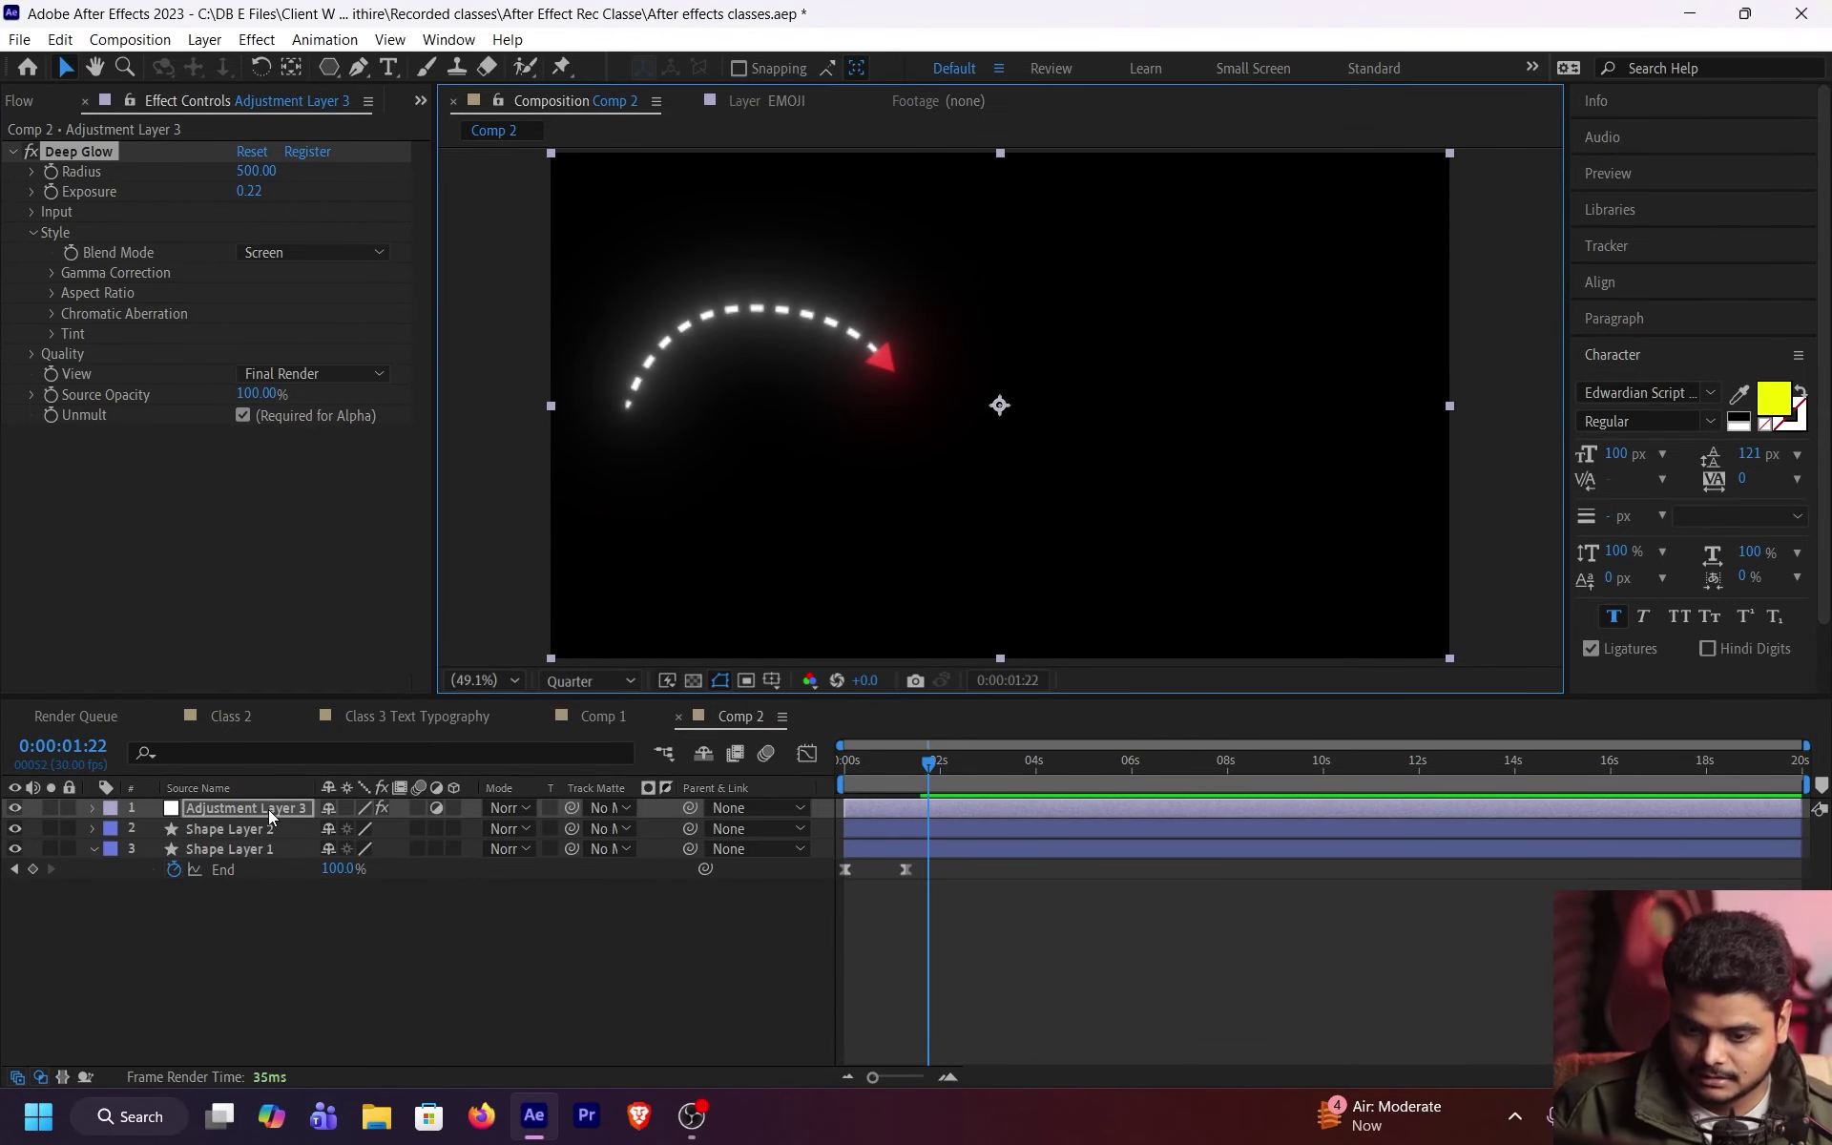
Step: Compare the arrowhead with and without the glow by removing Deep Glow from the adjustment layer and undoing the removal
key(slash)
drag(827, 336, 875, 392)
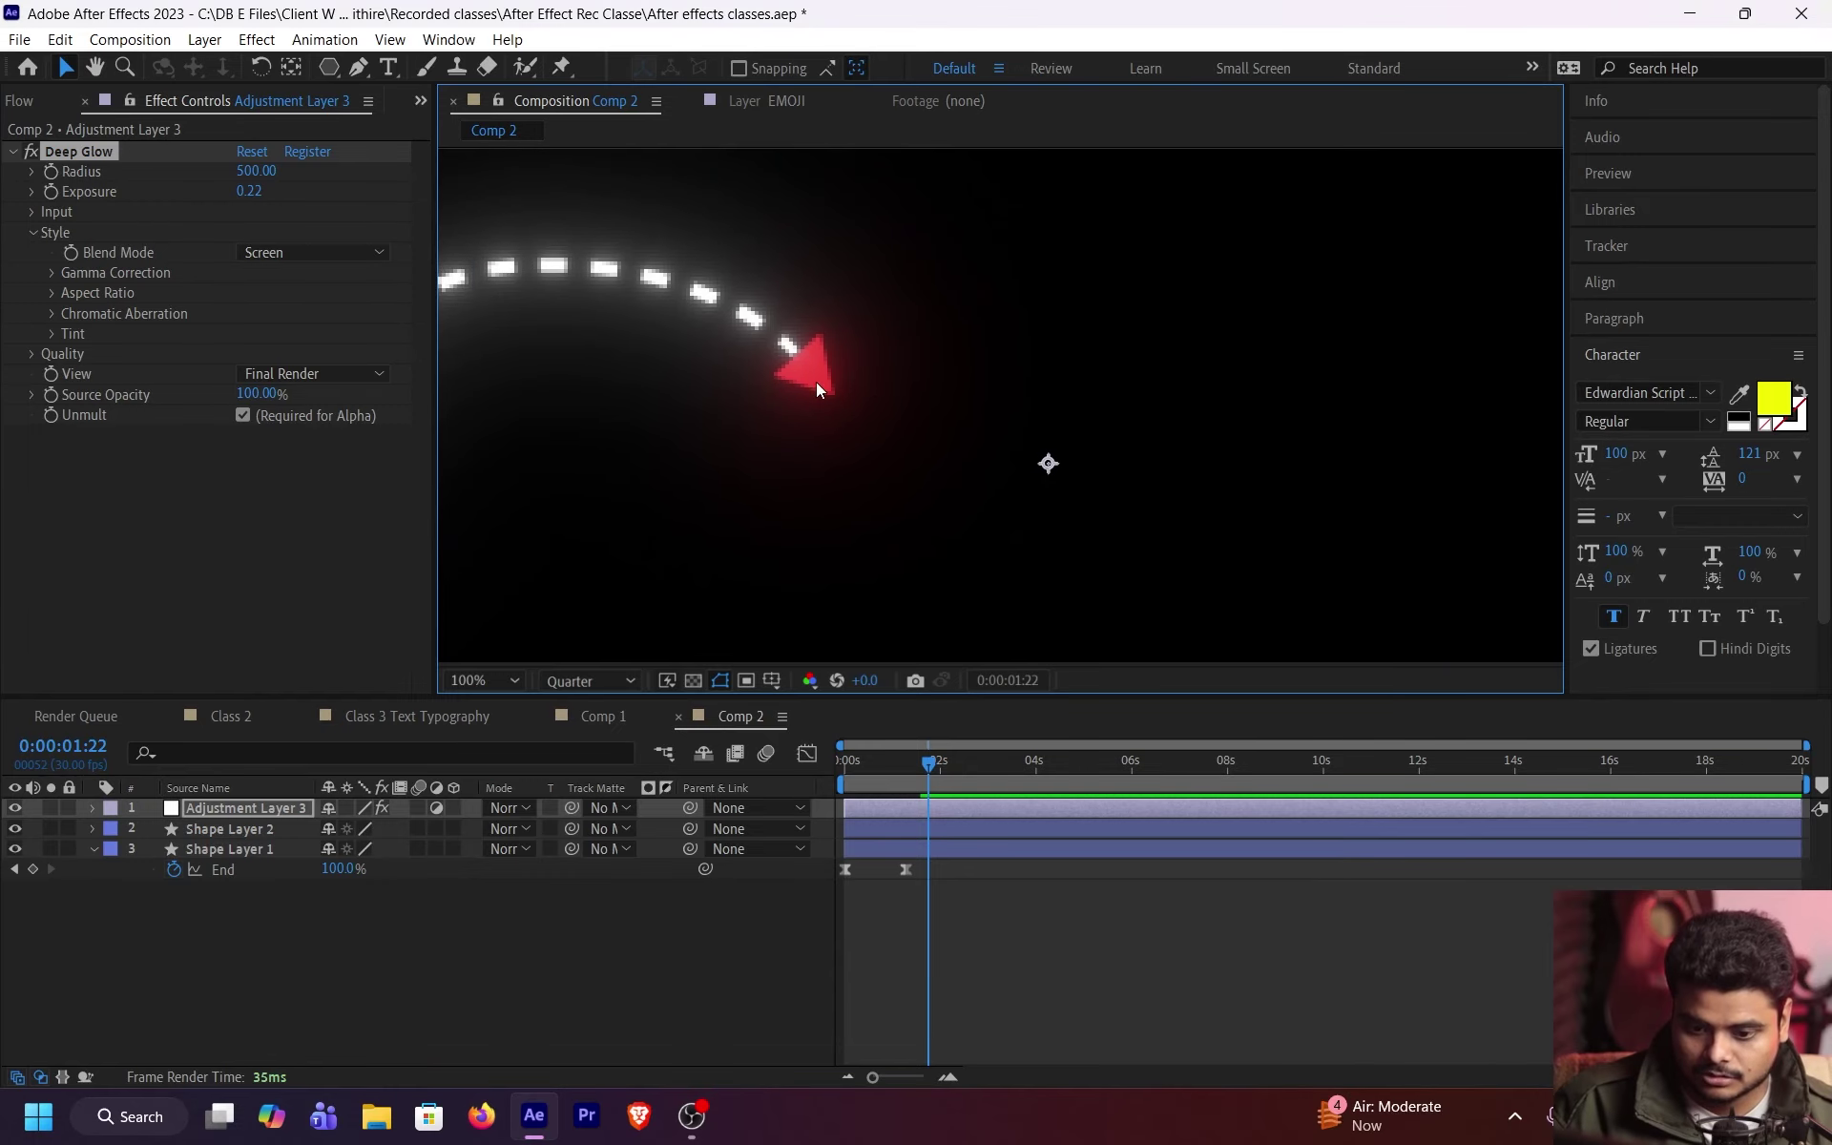
key(Delete)
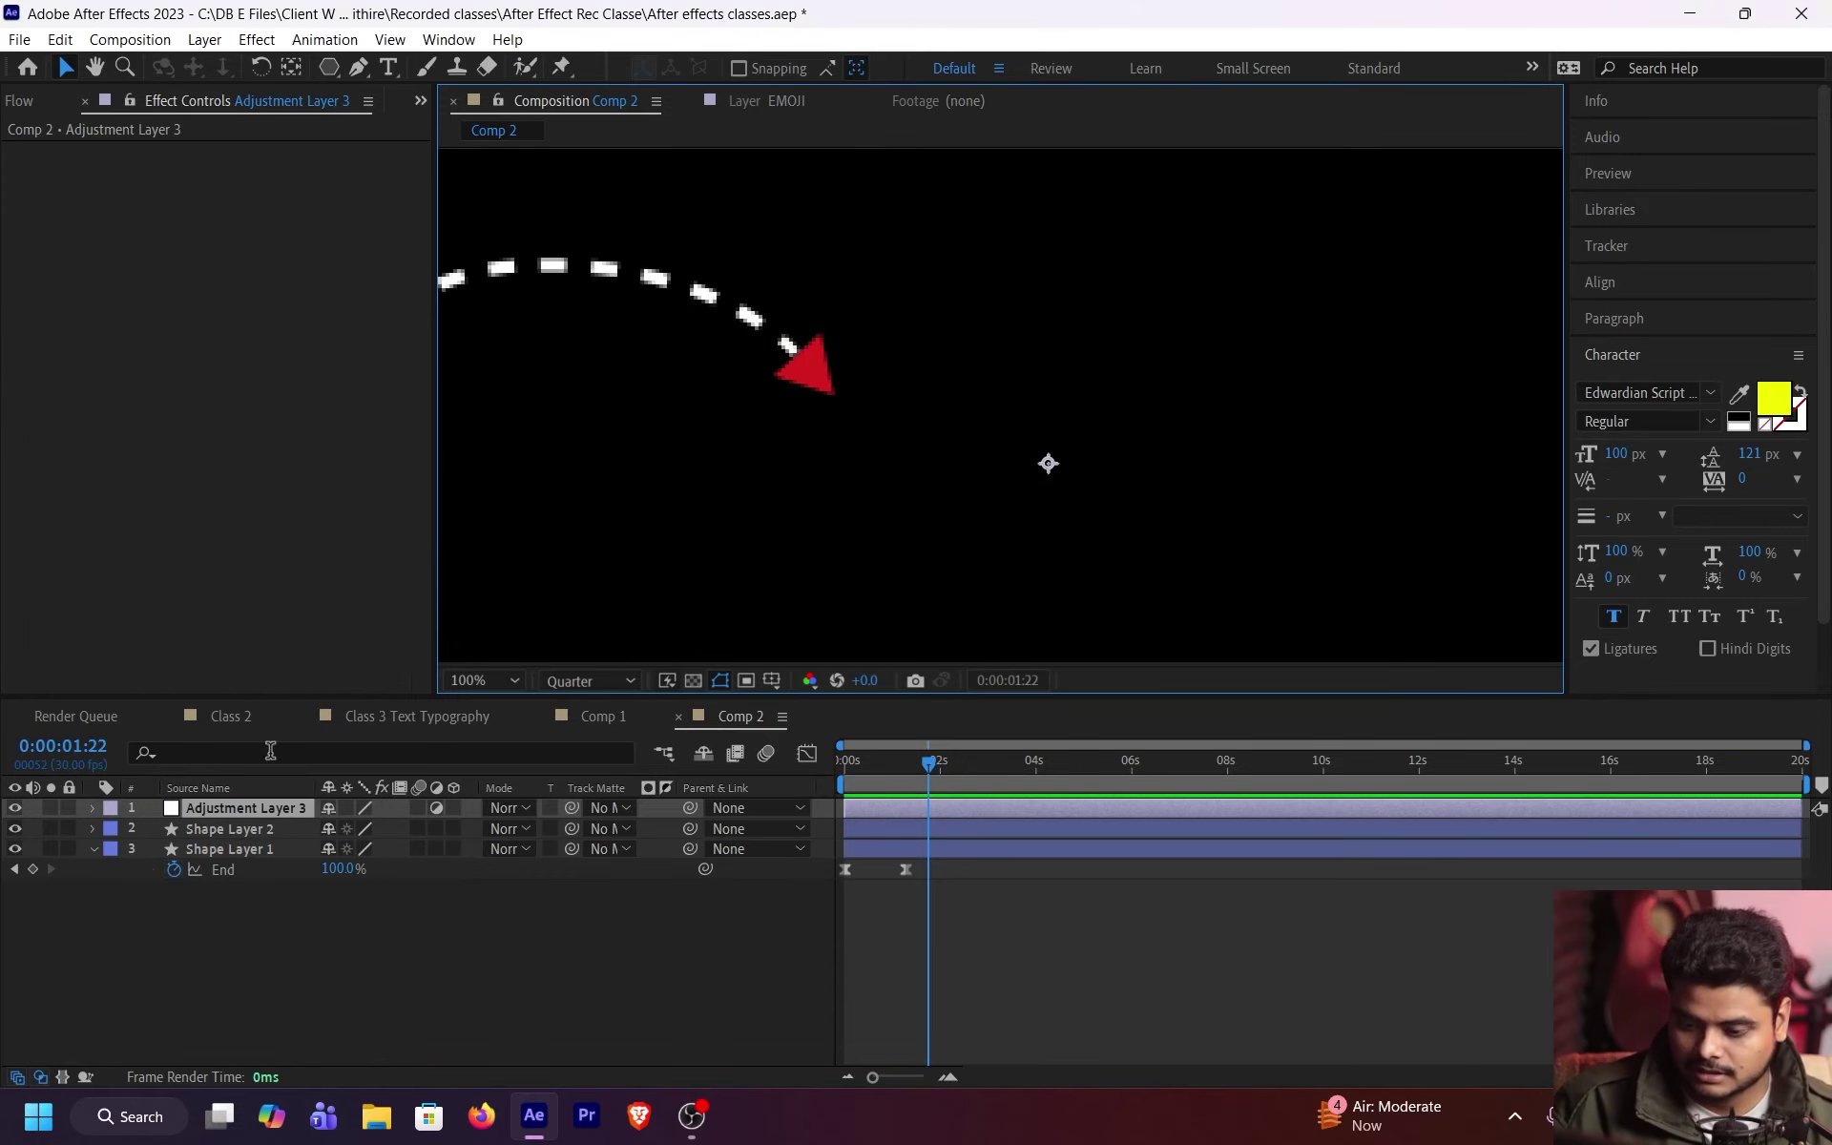
key(ctrl+z)
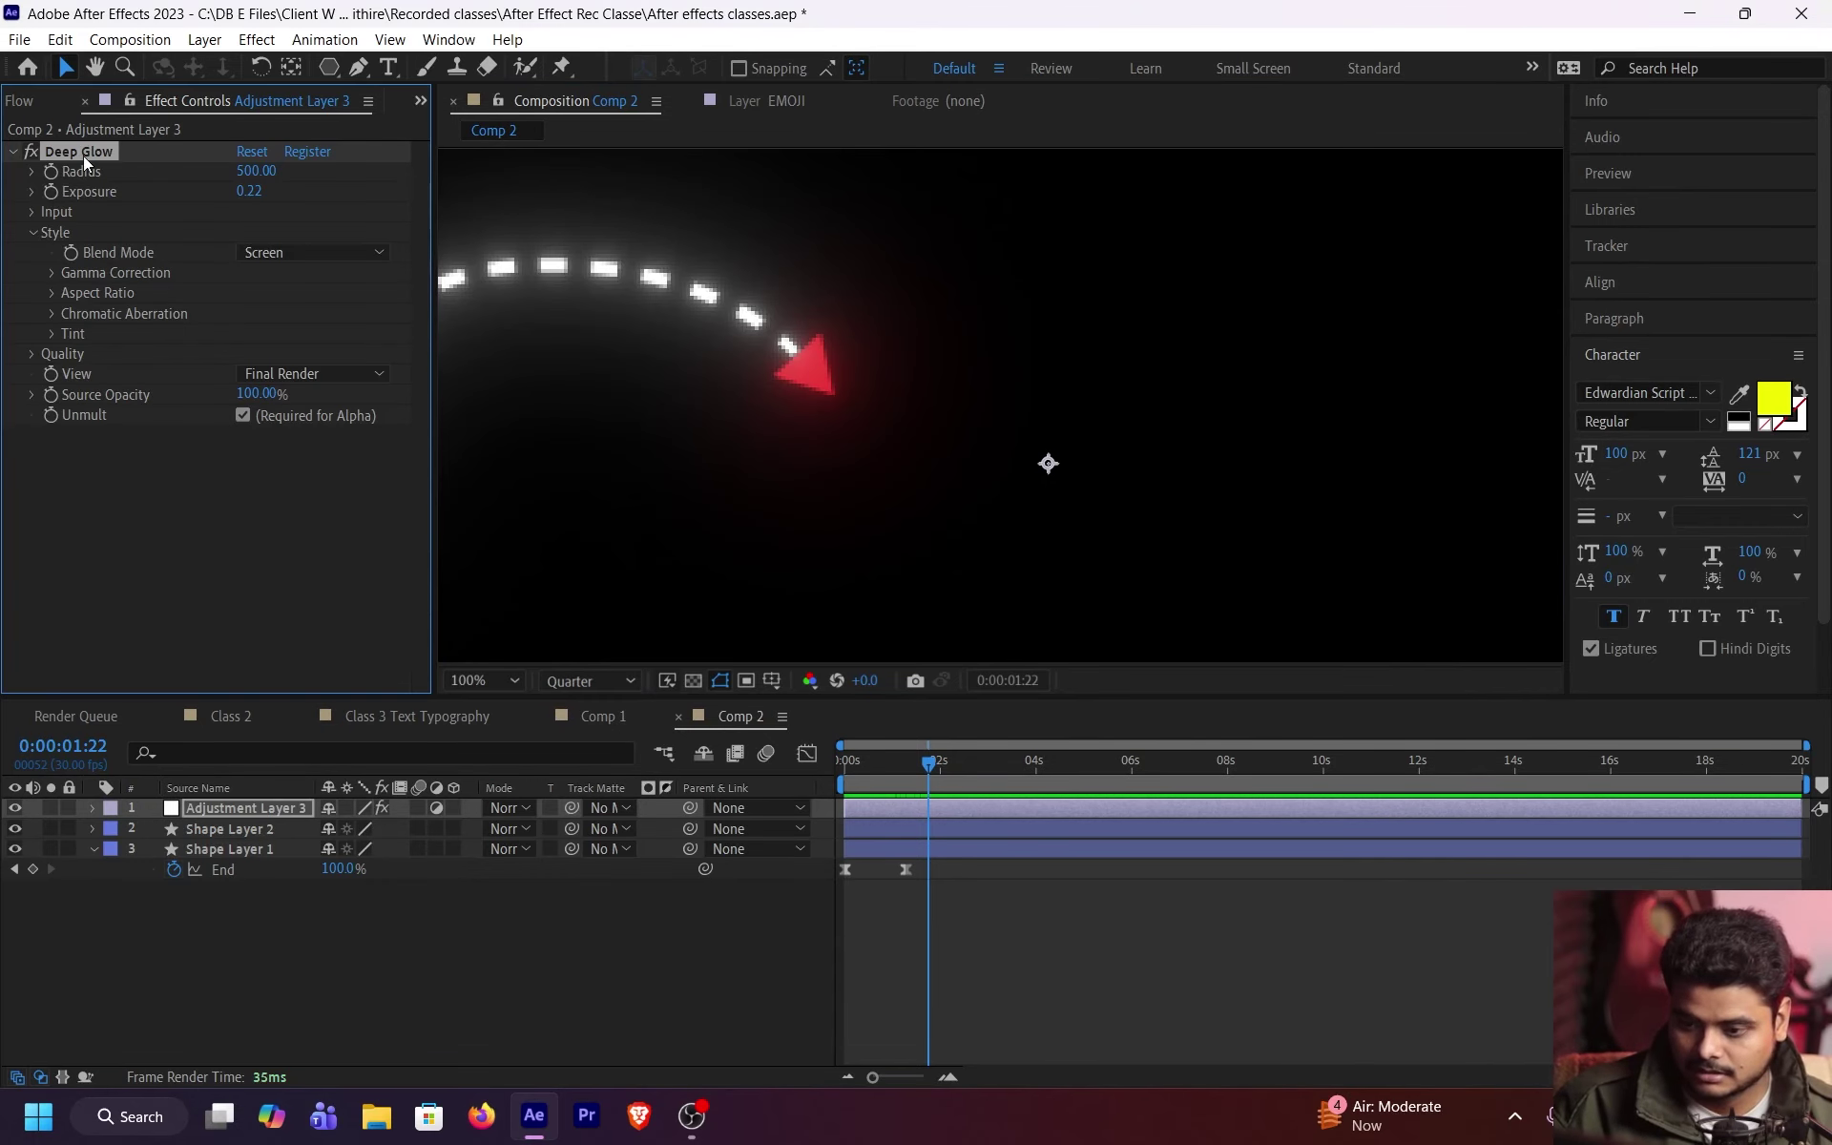
click(256, 848)
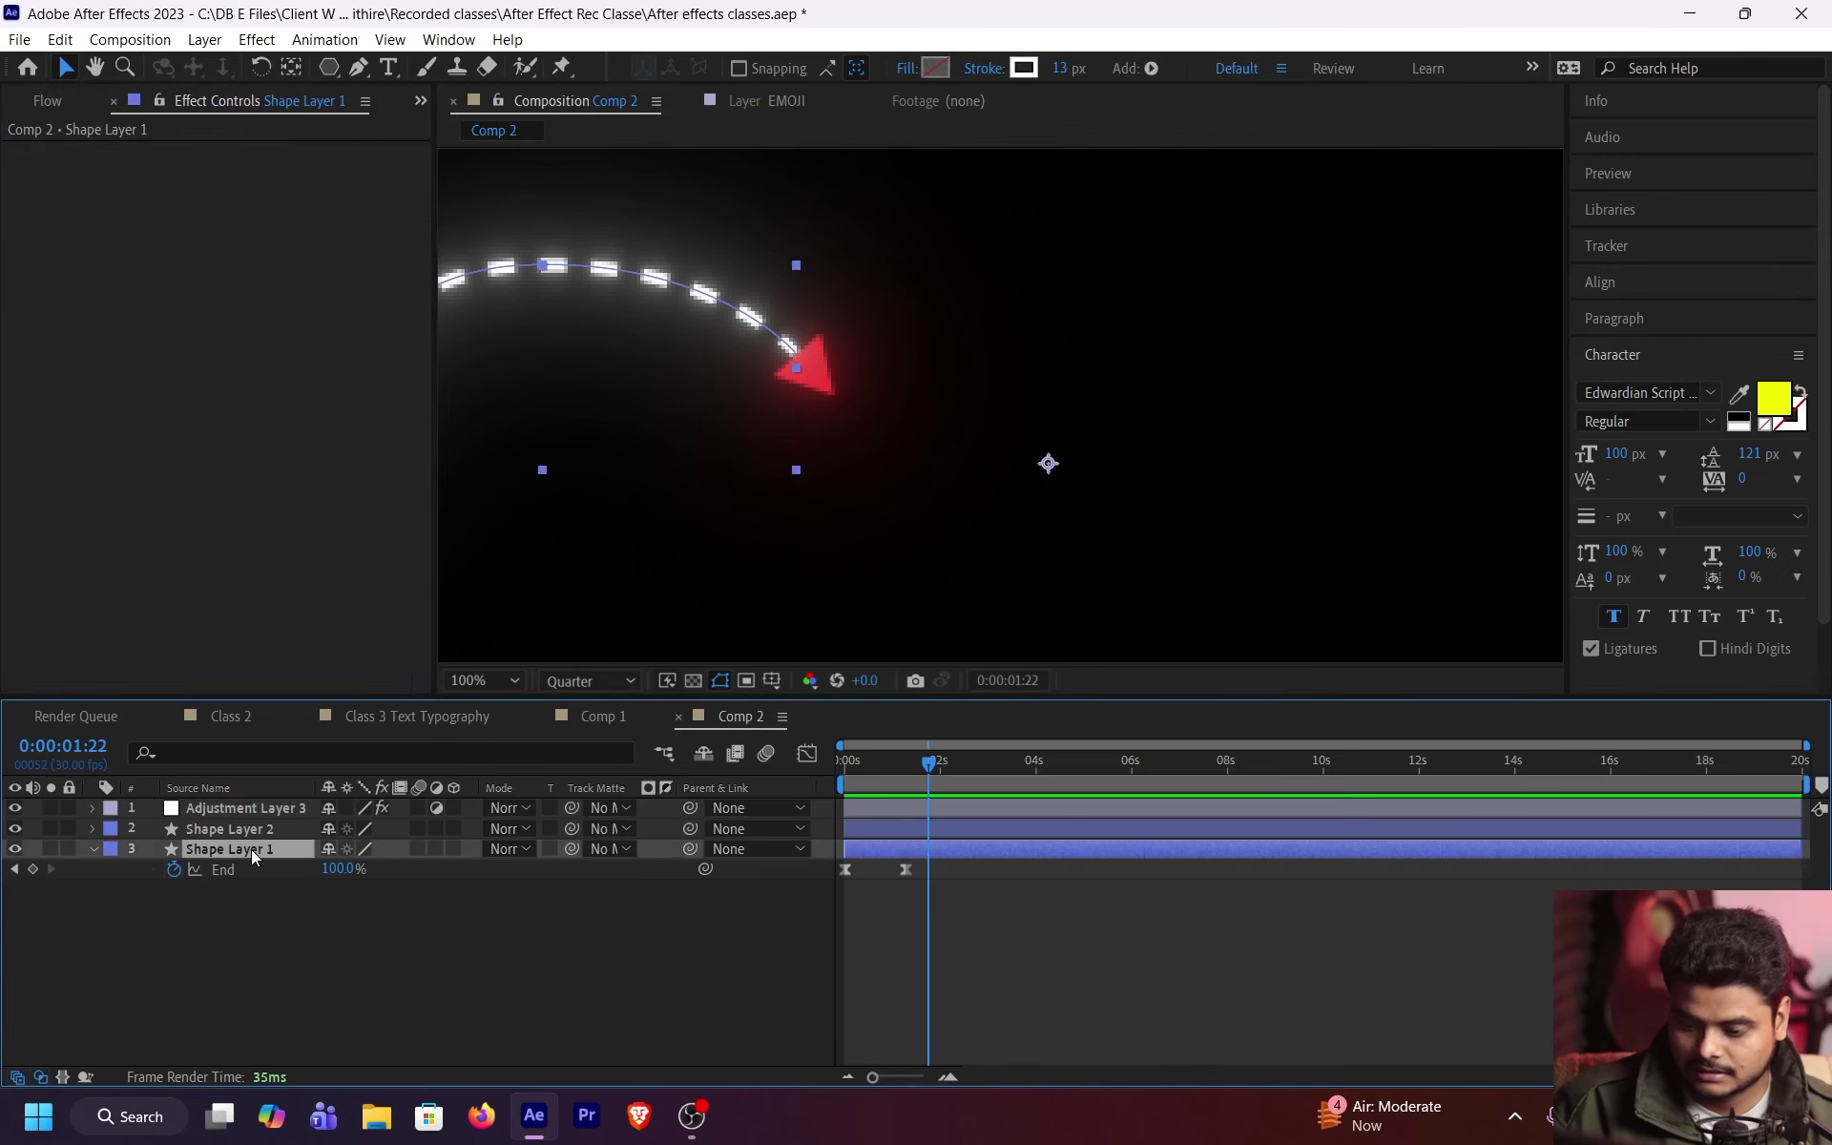
key(ctrl+v)
key(ctrl+z)
Step: Paste the Deep Glow effect onto Shape Layer 2, the red arrowhead
click(252, 828)
key(ctrl+v)
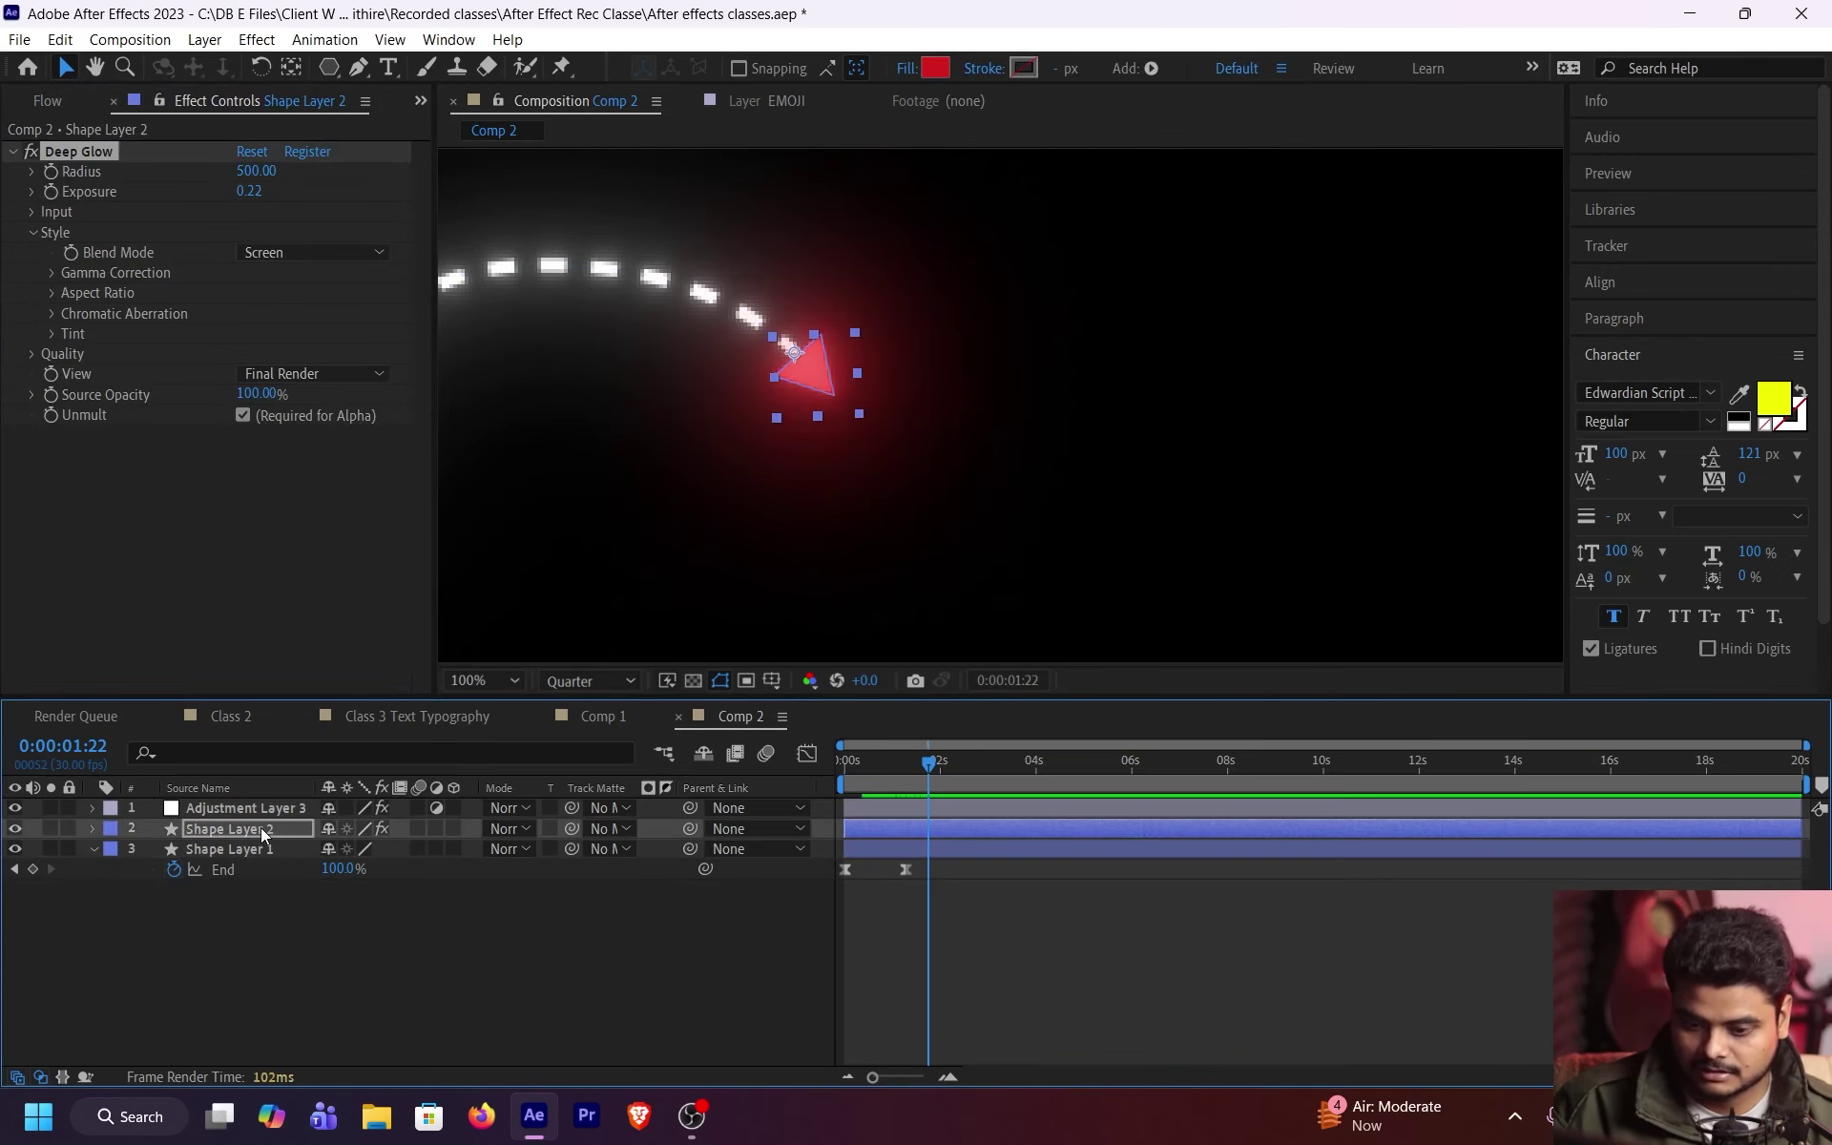
click(283, 563)
Step: Examine the arrowhead's added glow at full resolution, then show the whole composition at quarter resolution
click(575, 677)
click(573, 743)
click(1033, 946)
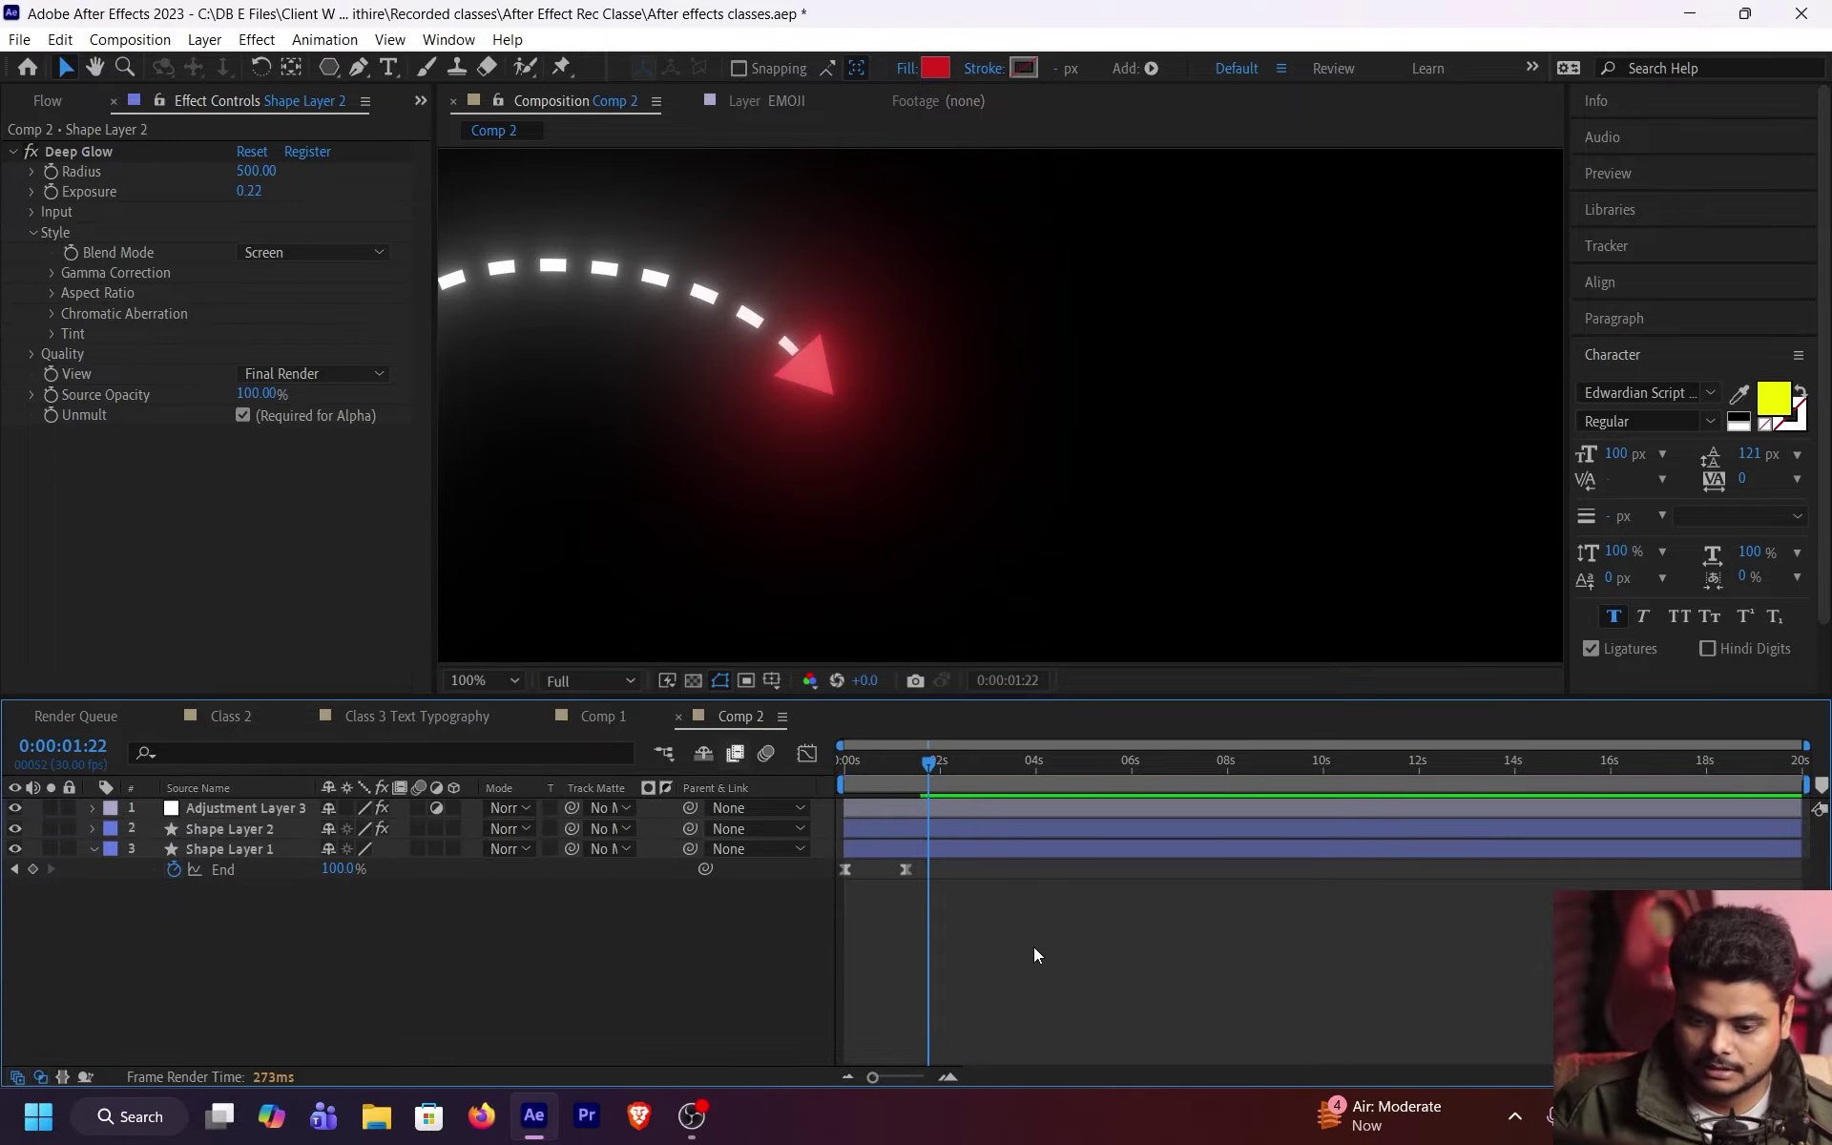
click(483, 673)
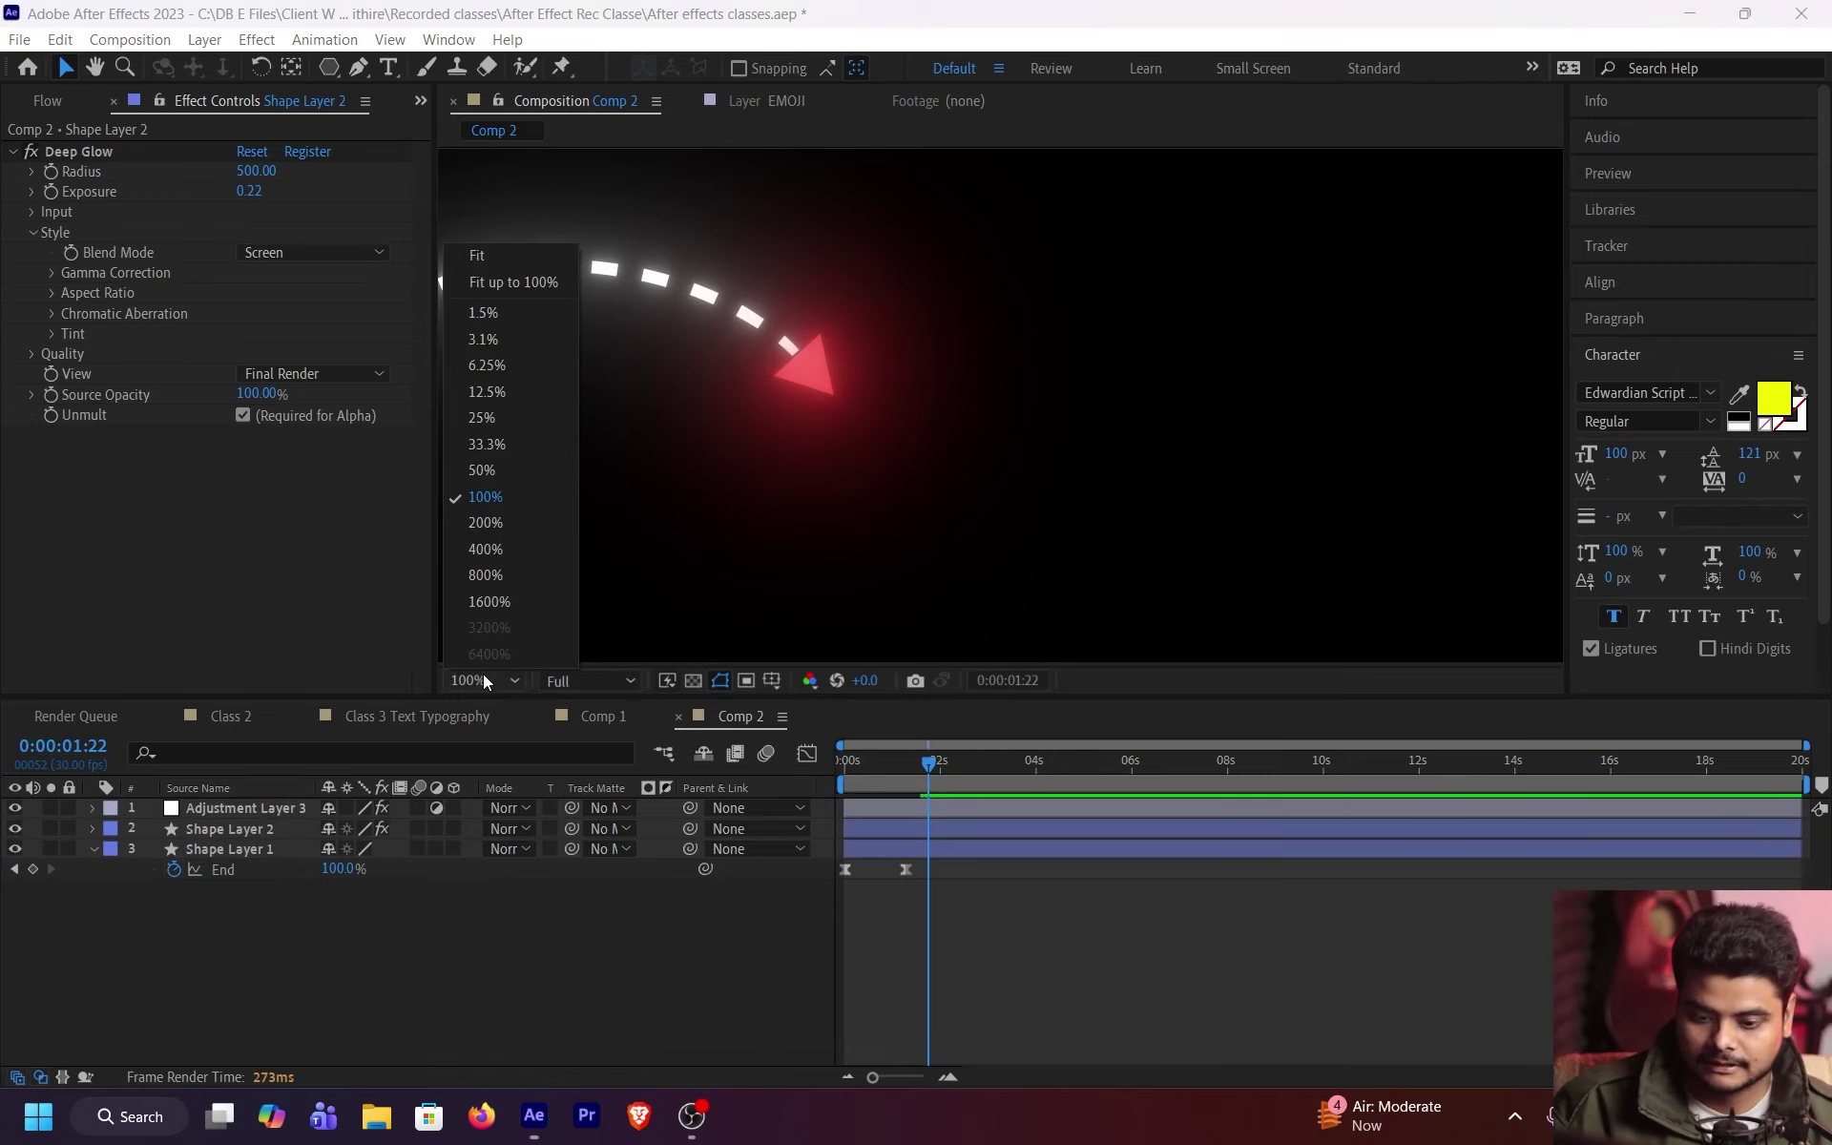
click(513, 259)
click(622, 668)
click(572, 813)
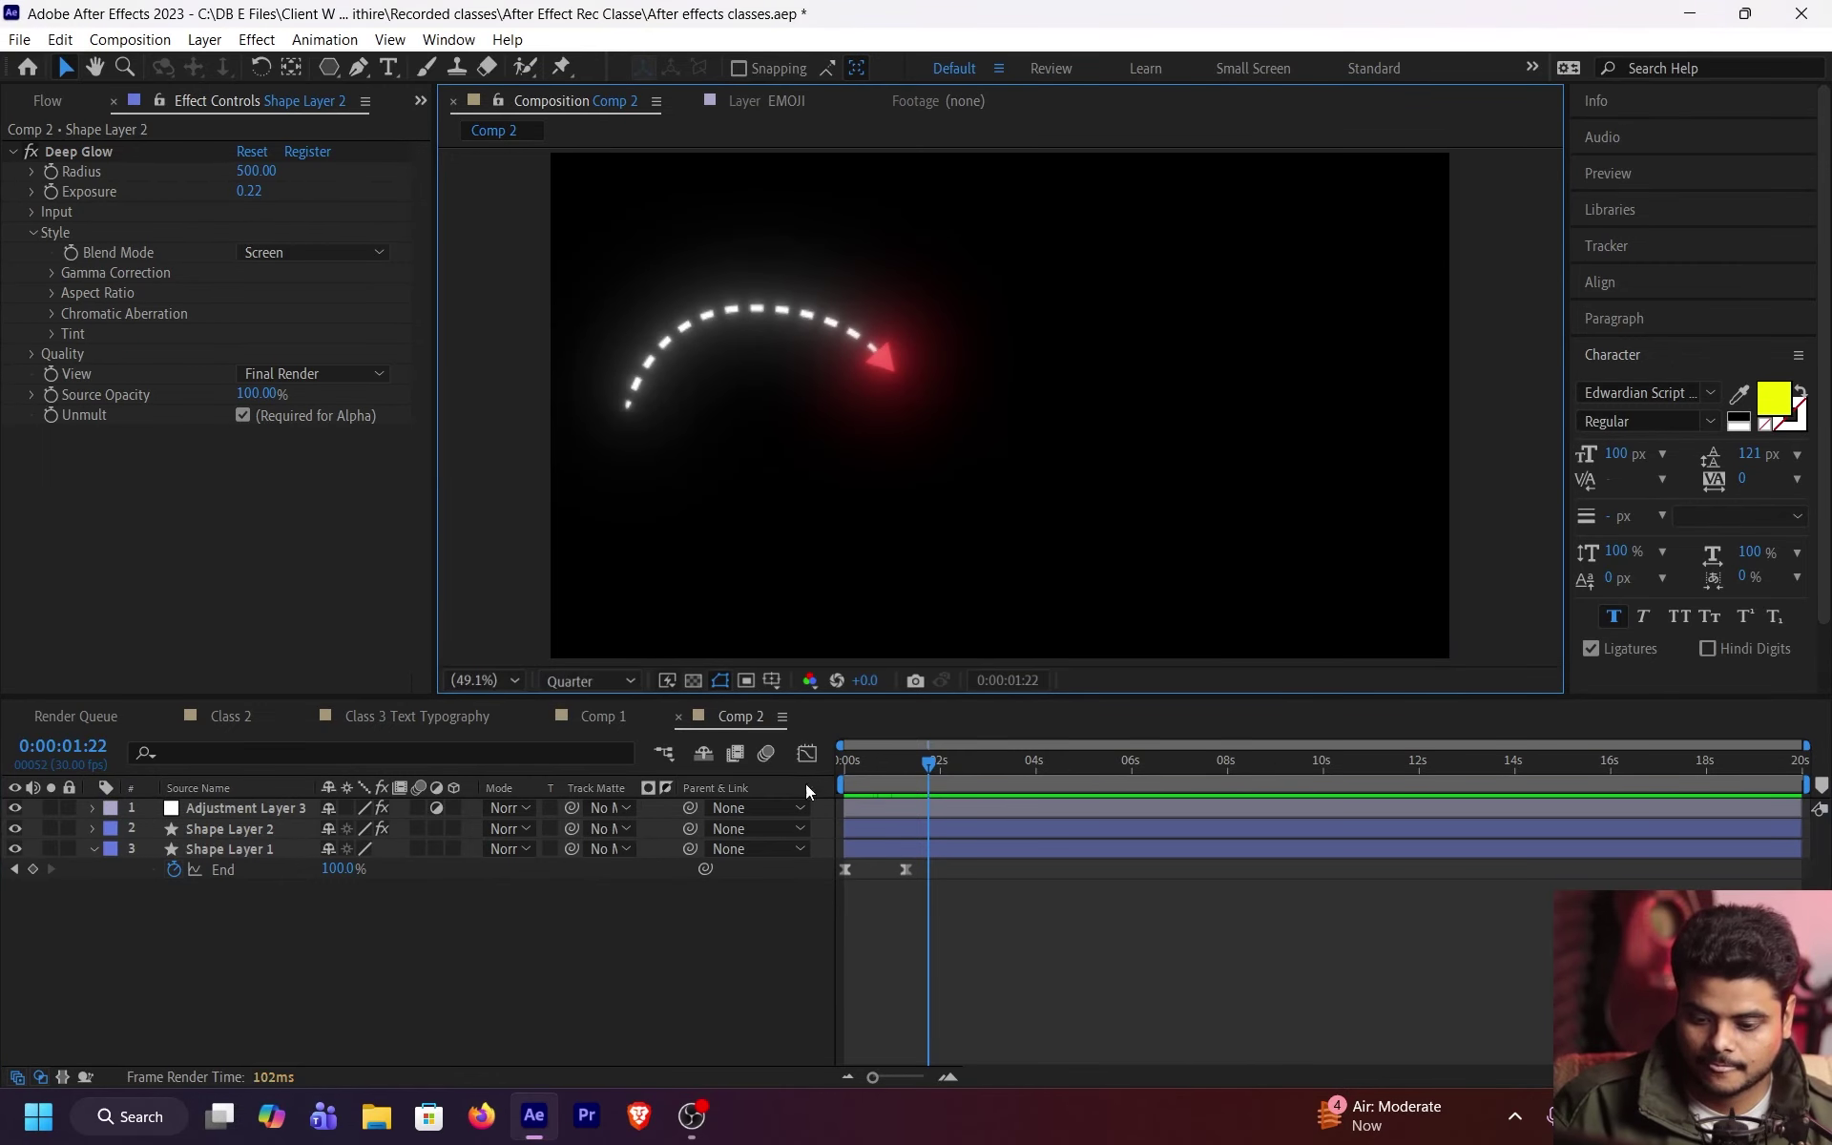
Step: Play the glowing arrow animation from the first frame and replay it from an early frame
drag(928, 764, 844, 764)
key(space)
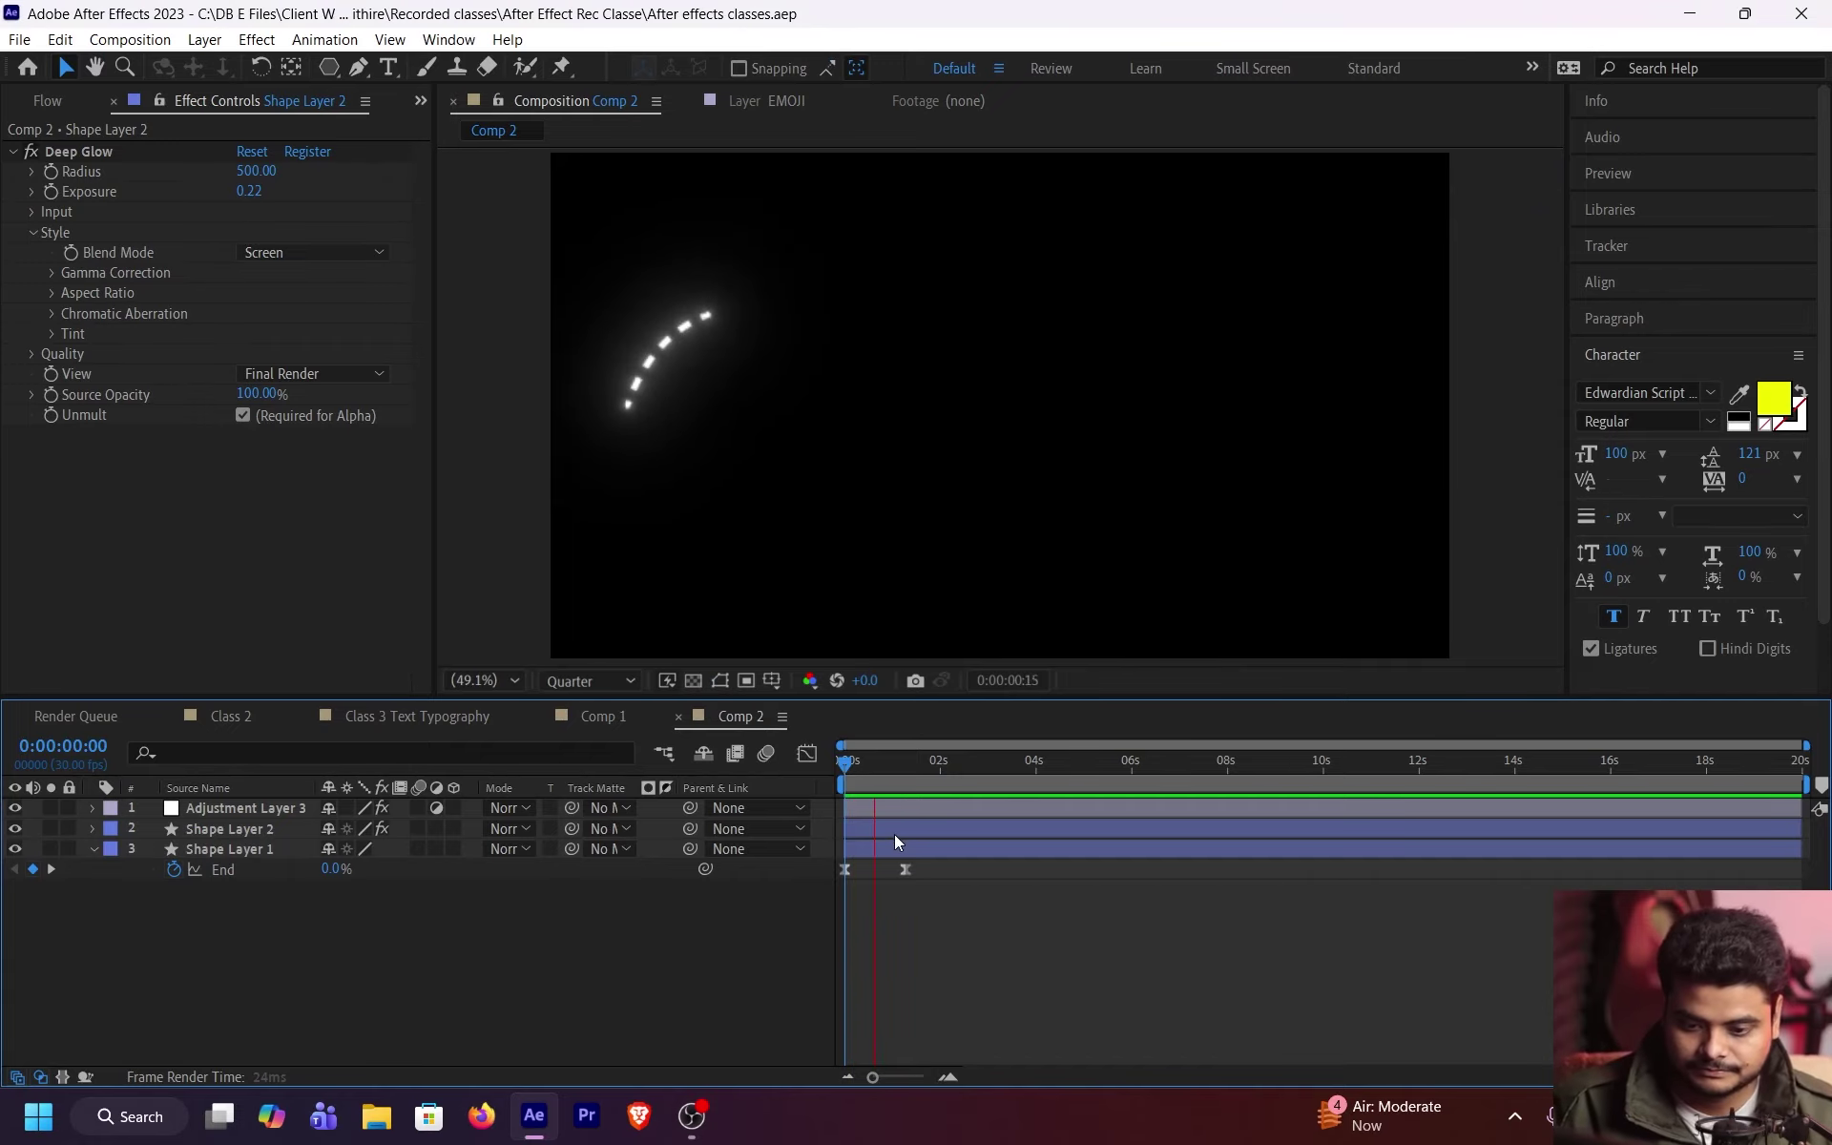
click(891, 761)
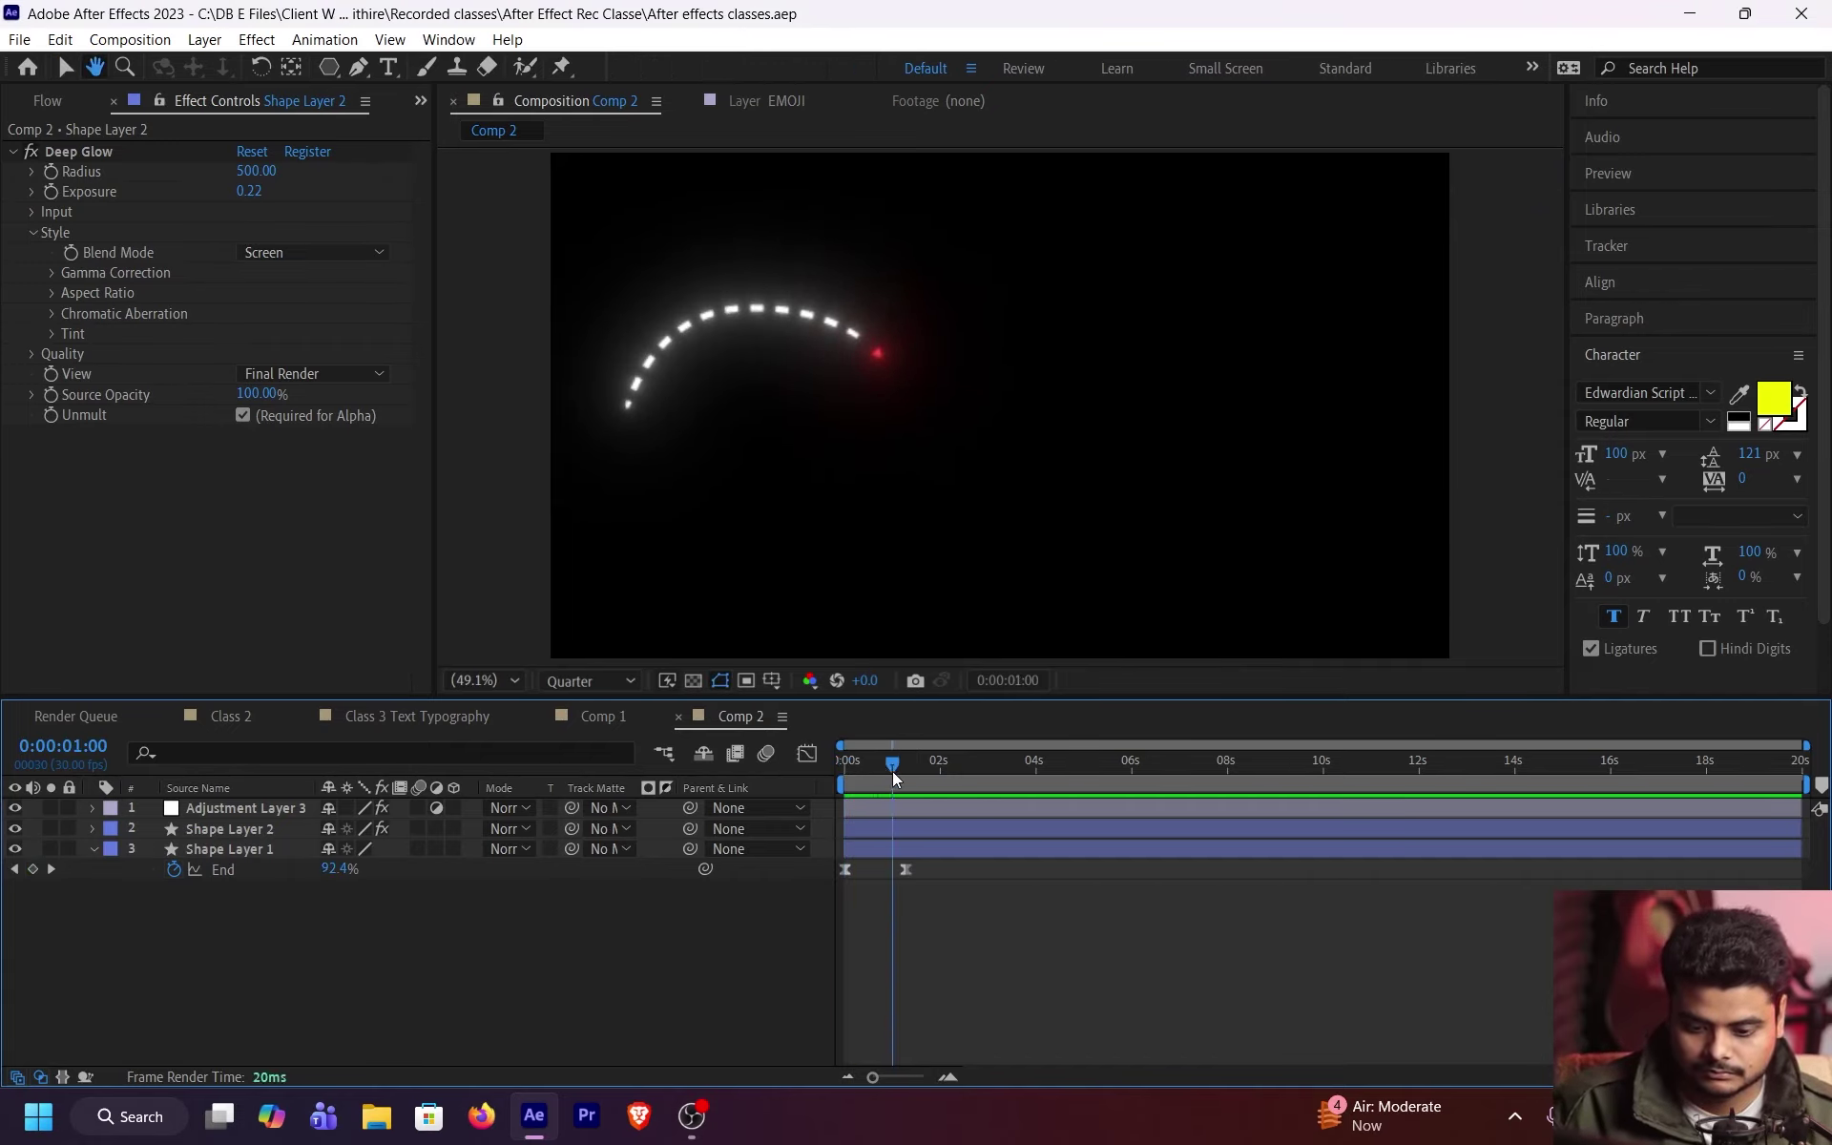
drag(896, 761, 865, 765)
key(space)
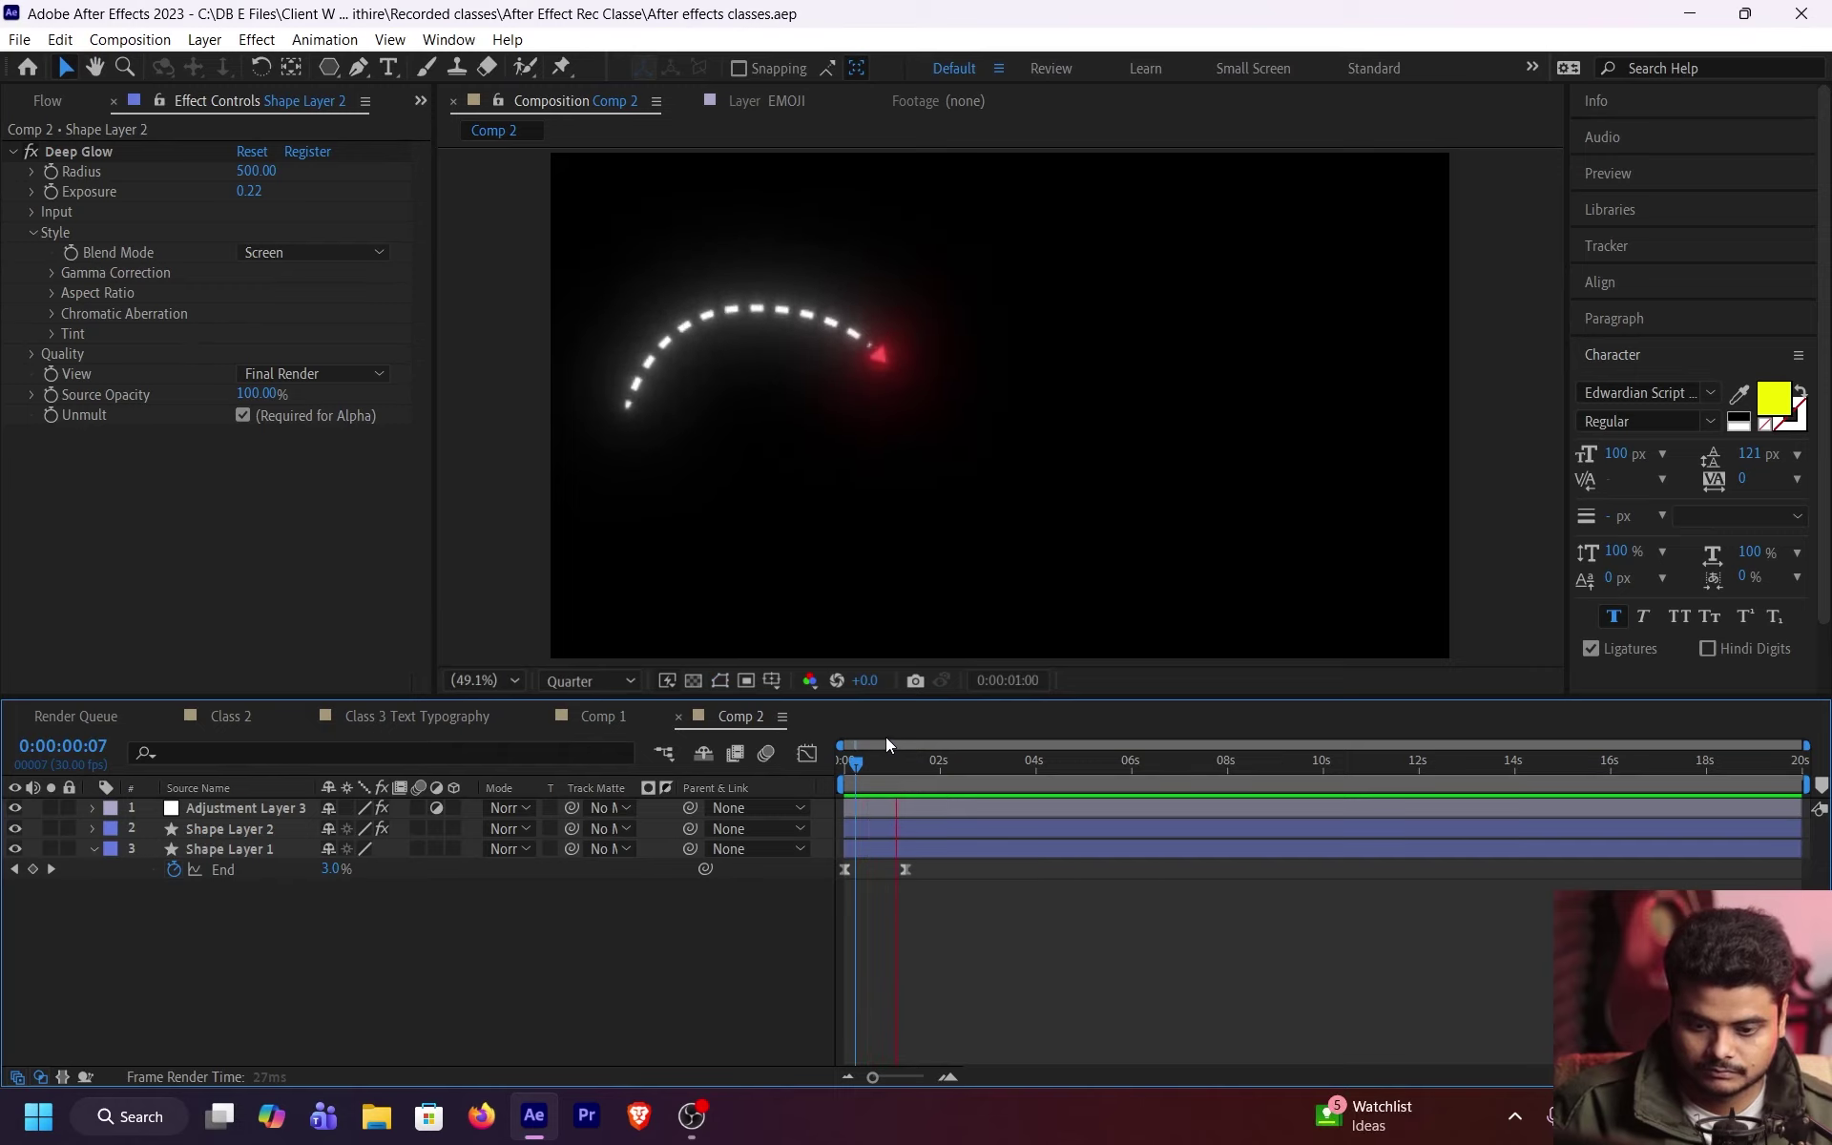
Step: Reveal the scale keyframes of Shape Layer 2 and move both a few frames earlier
click(908, 828)
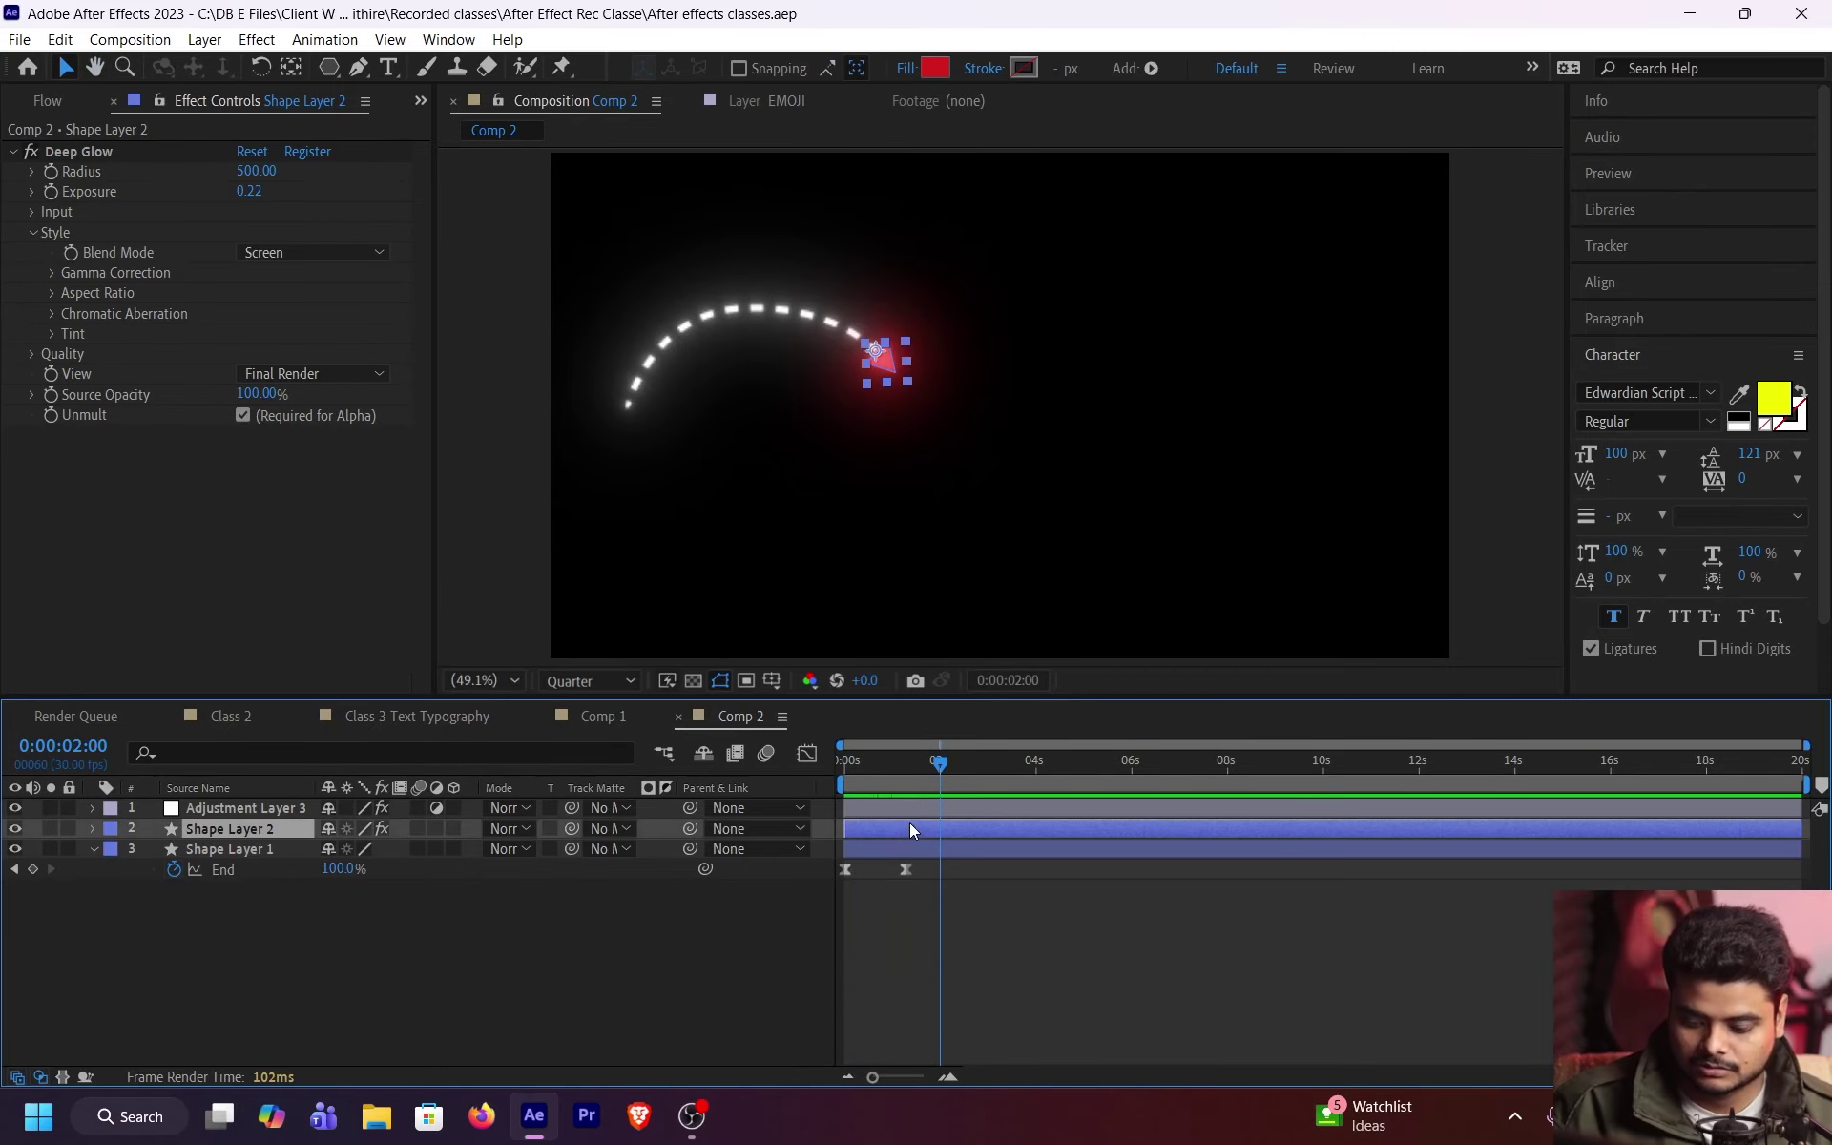
key(s)
drag(922, 849, 865, 856)
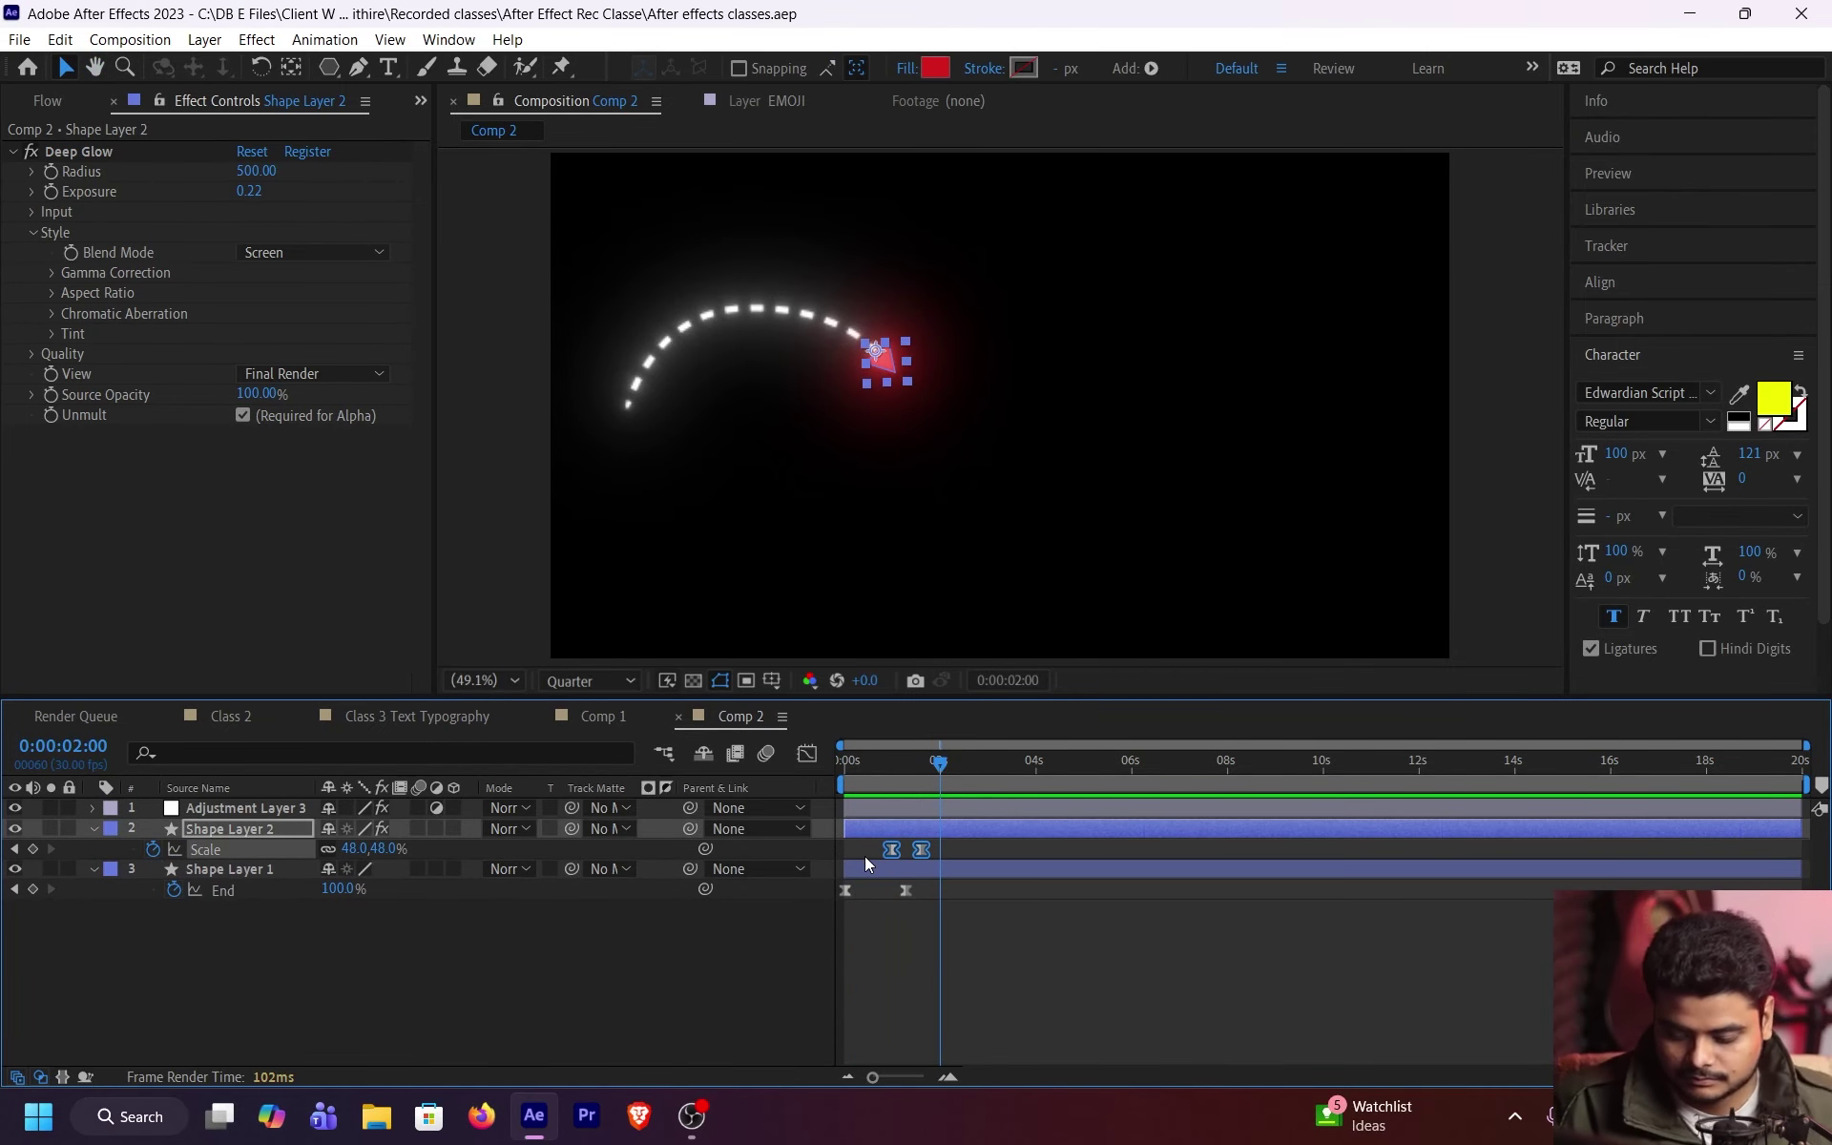
scroll(885, 880, up, 5)
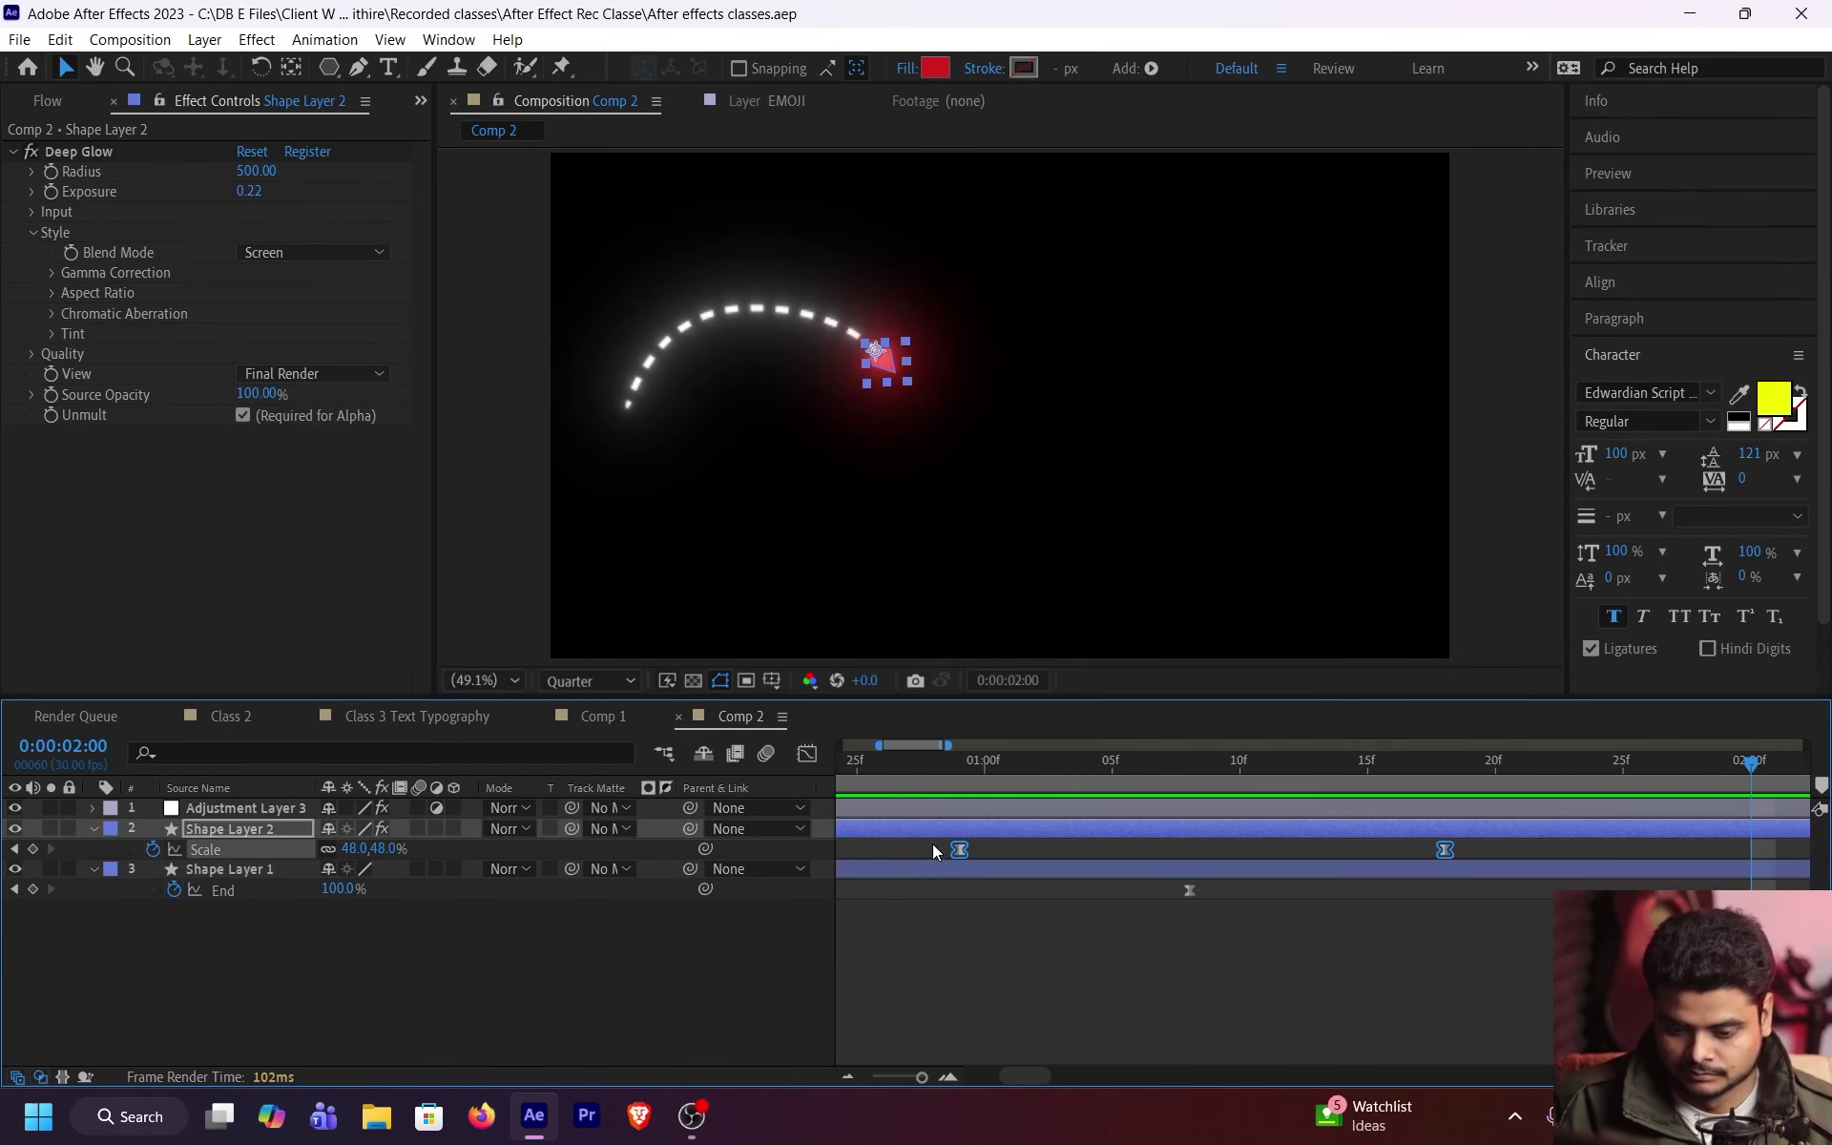
drag(966, 849, 901, 852)
scroll(903, 839, down, 5)
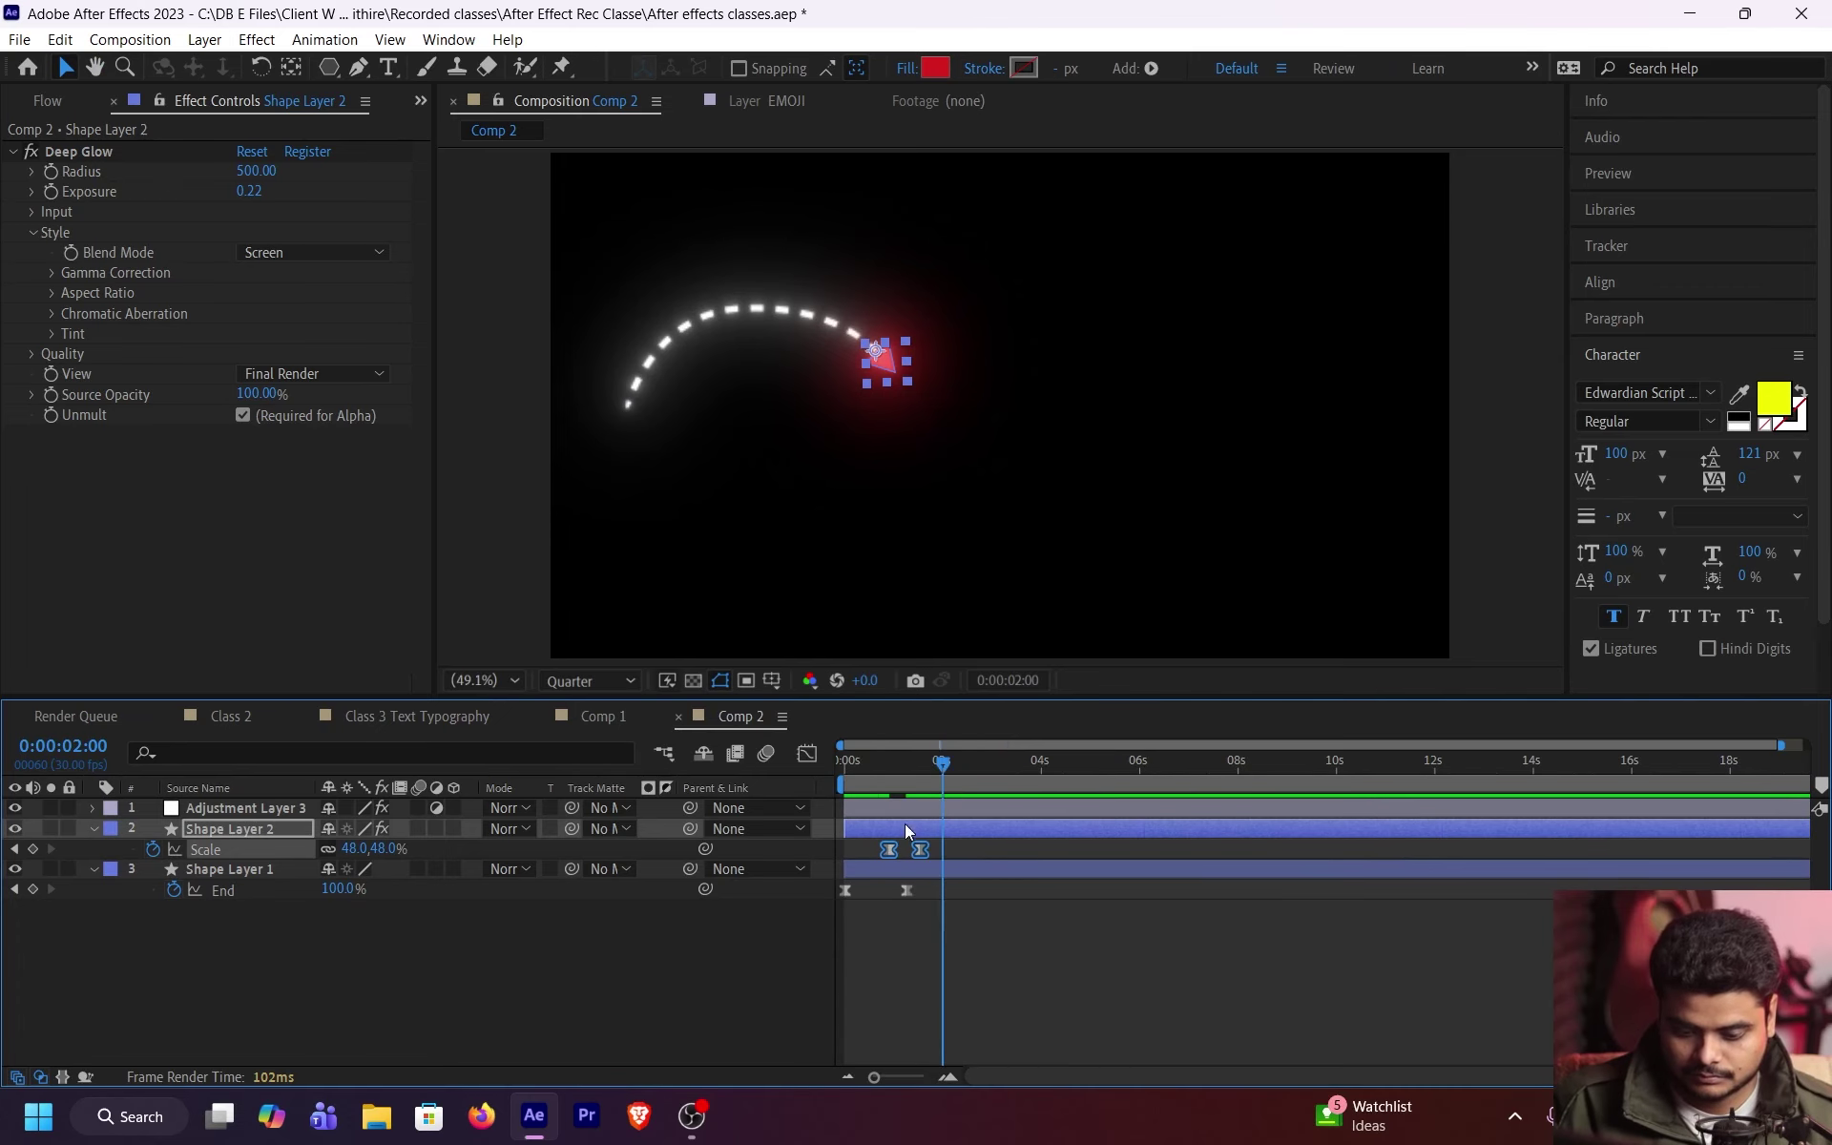
Step: Play back the animation from 0:00:00:15 to check the arrowhead's timing
click(872, 768)
key(space)
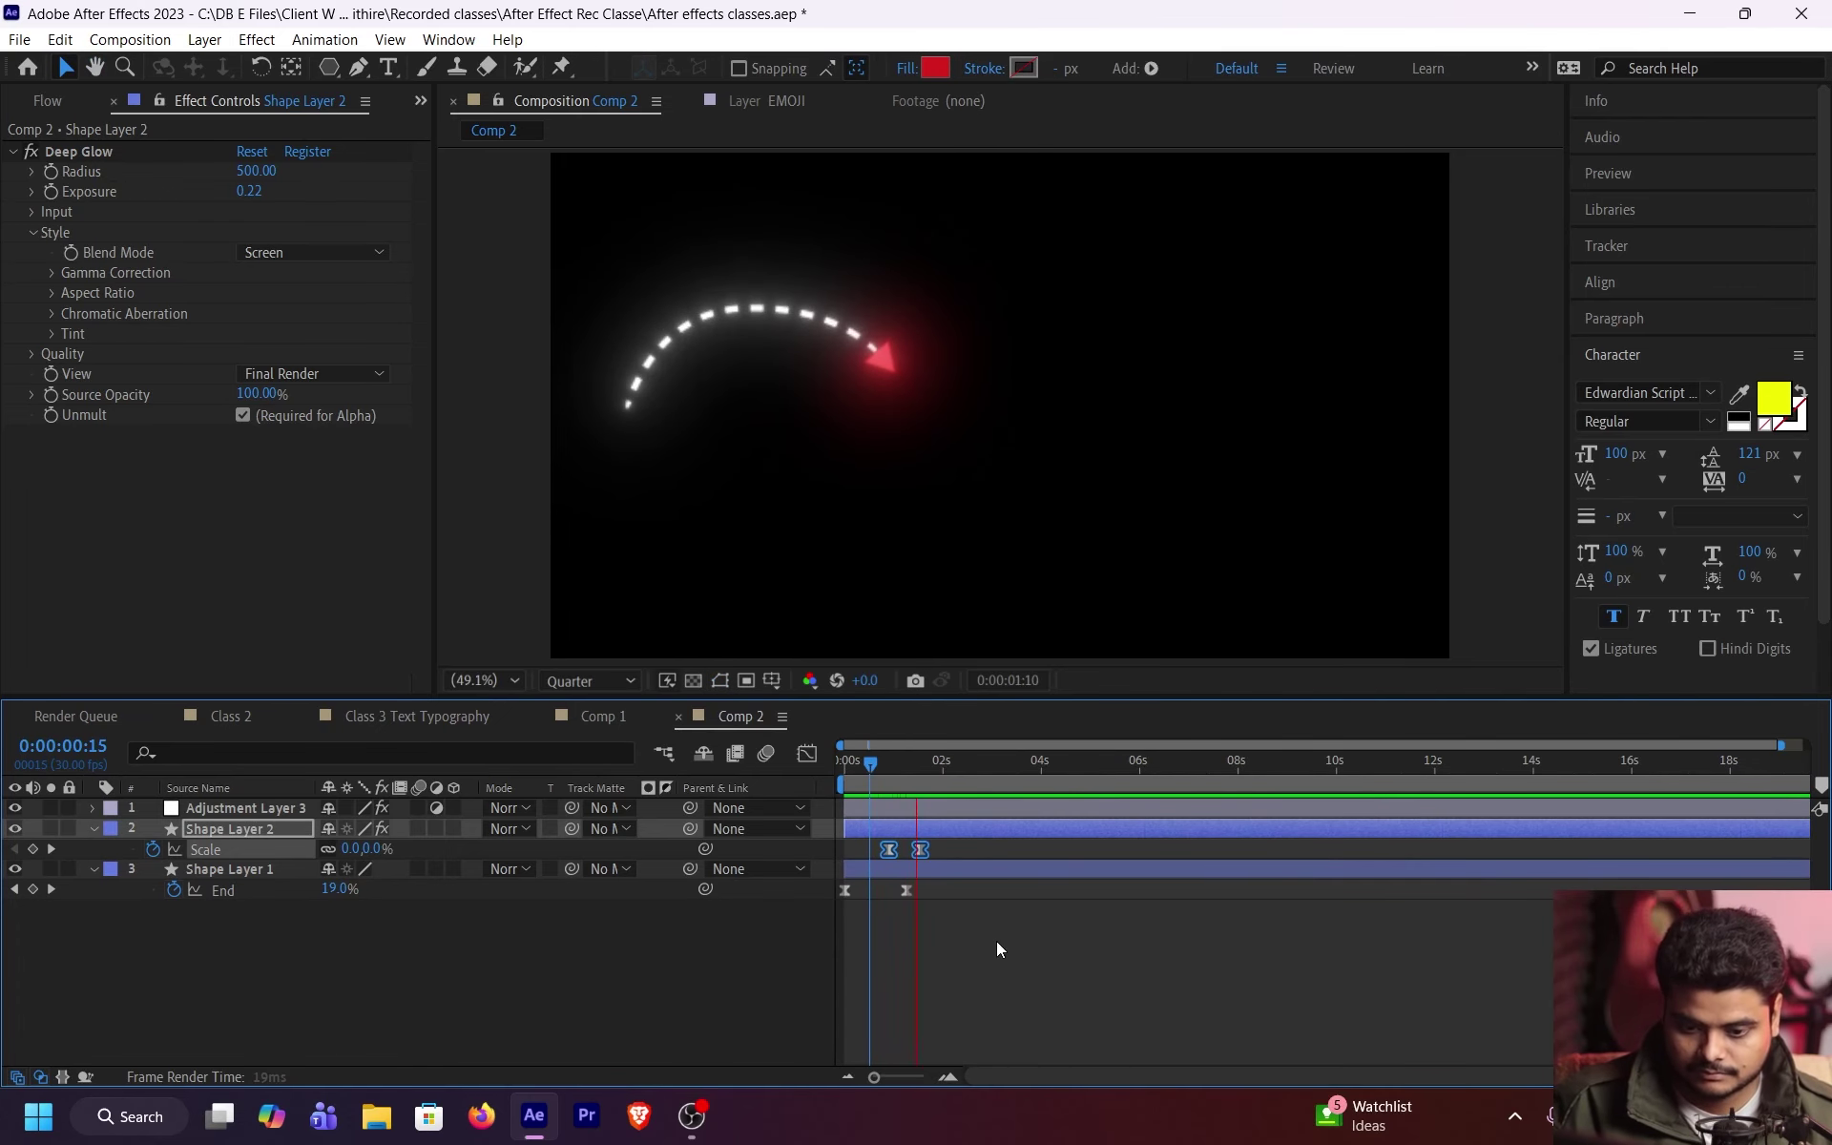
click(994, 940)
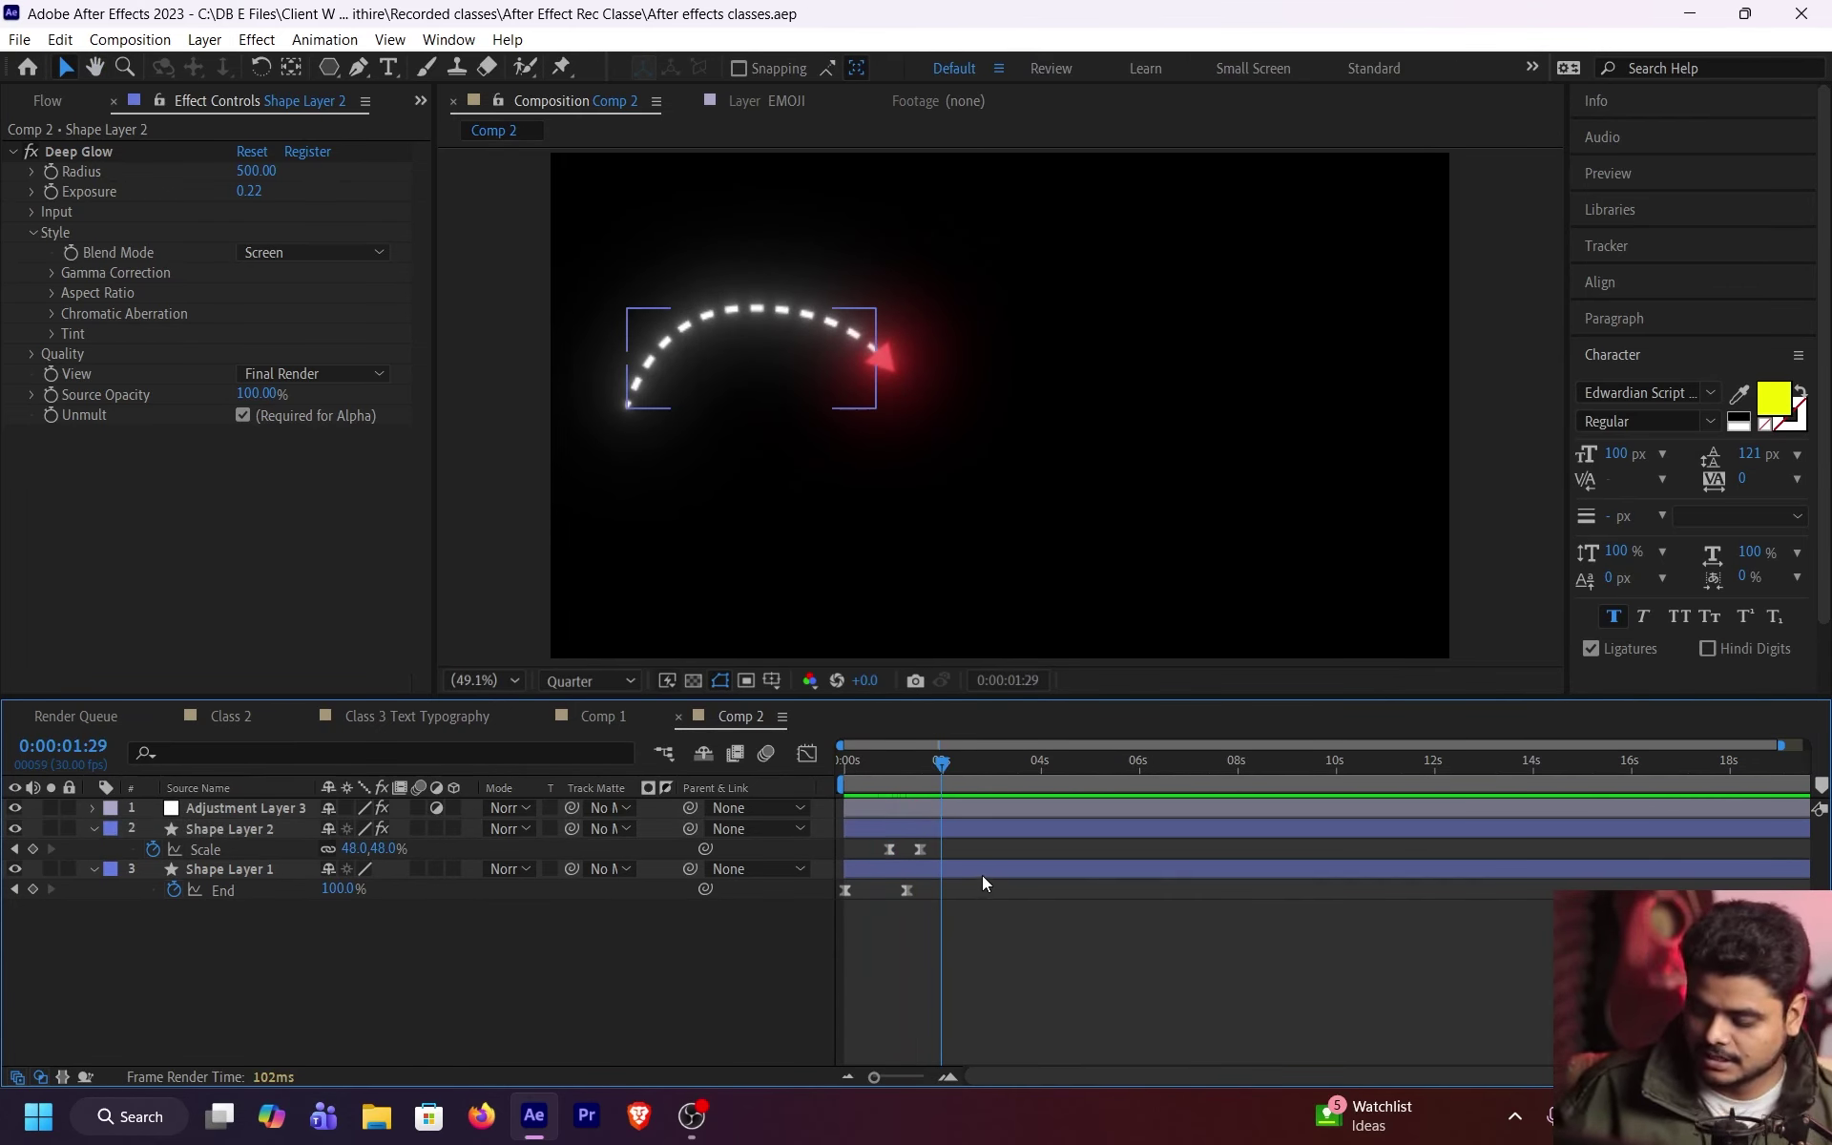
click(987, 851)
click(953, 891)
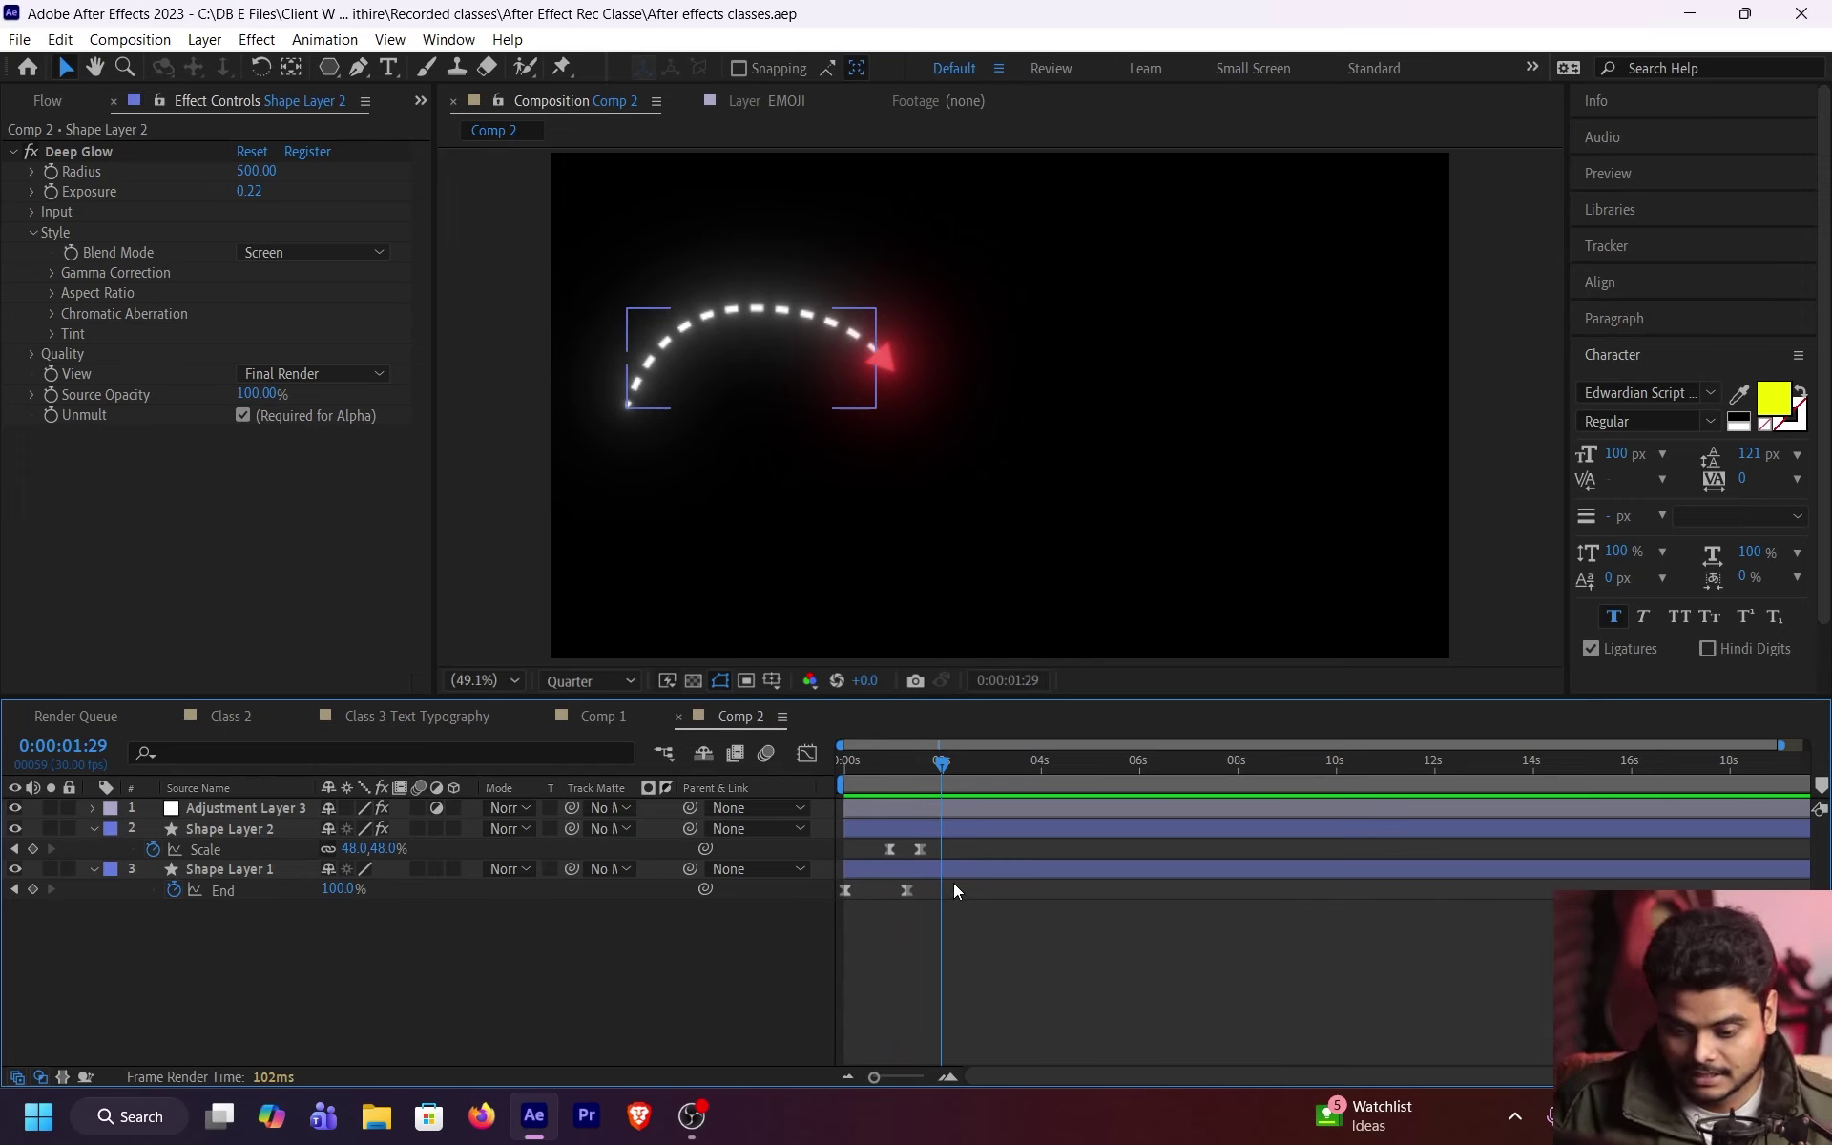
click(947, 924)
click(1071, 891)
click(1087, 930)
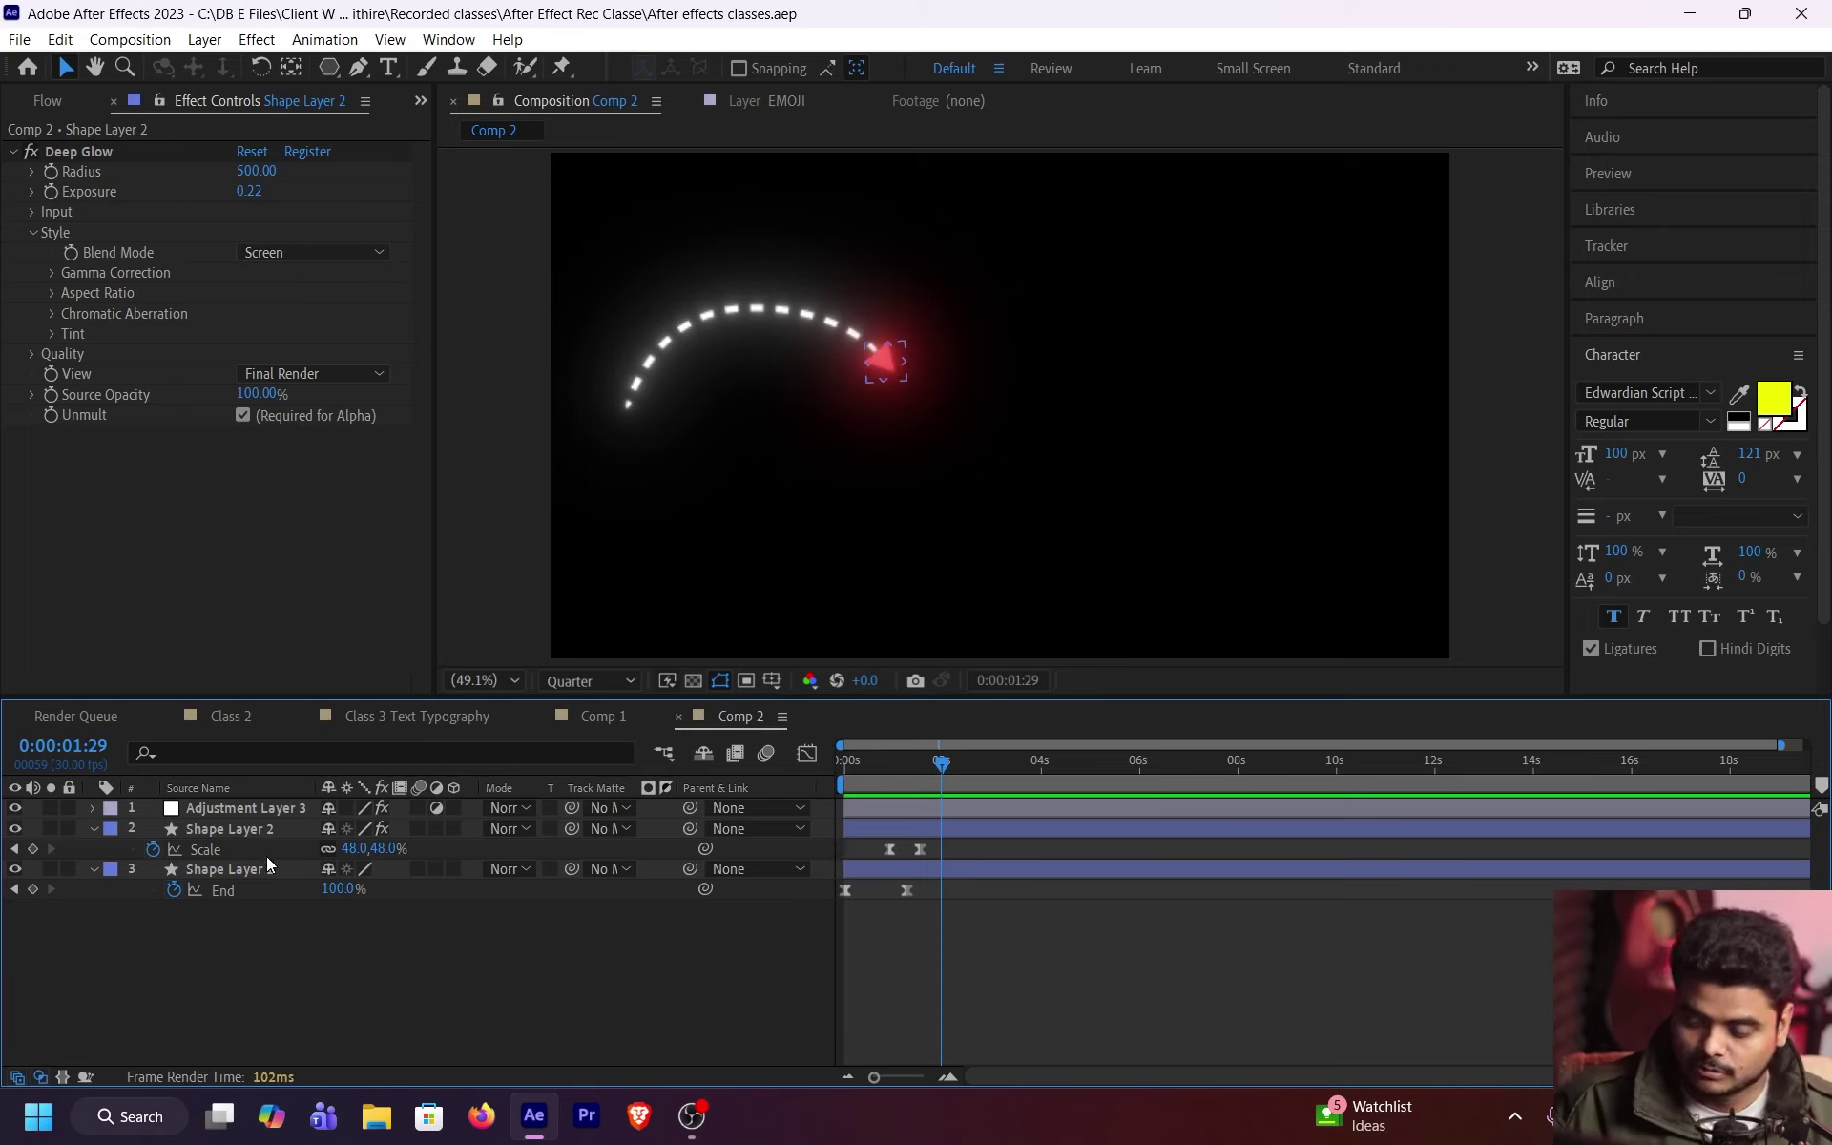
click(312, 863)
click(873, 928)
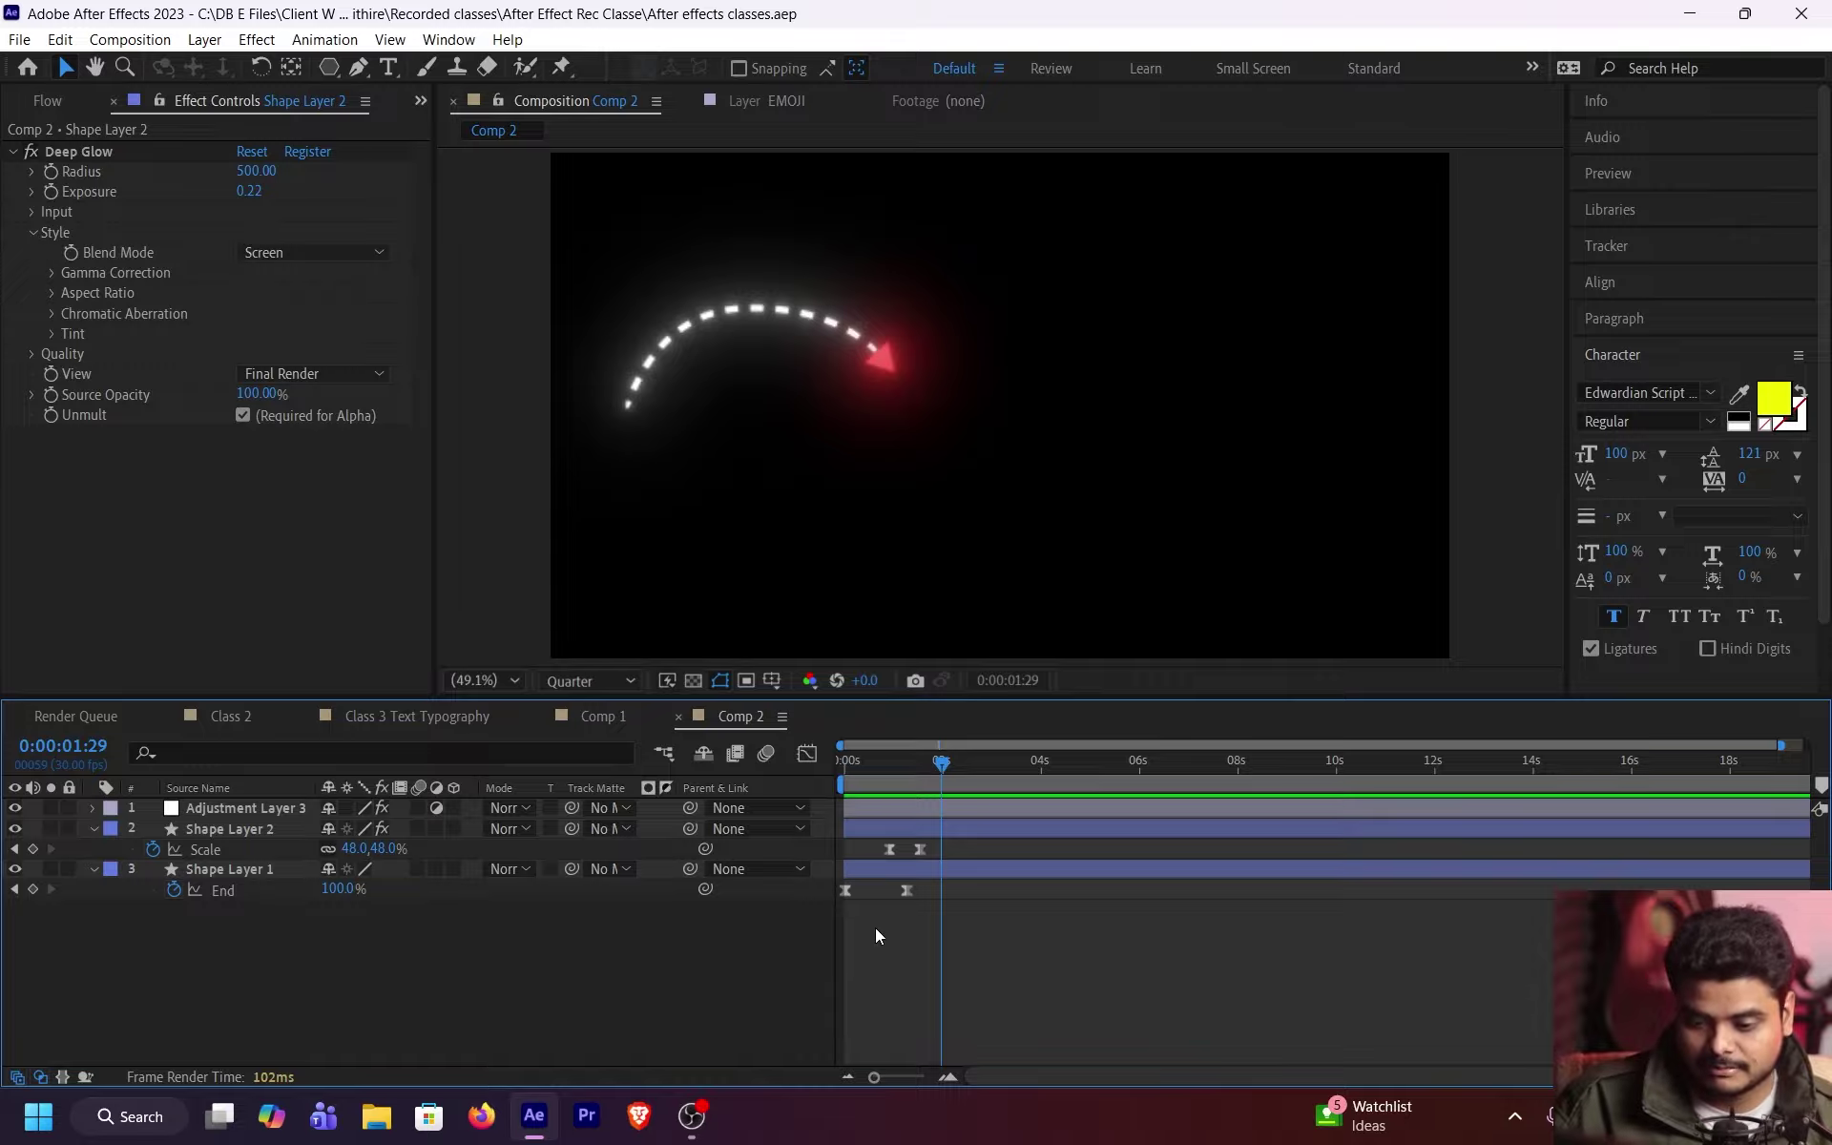
click(902, 868)
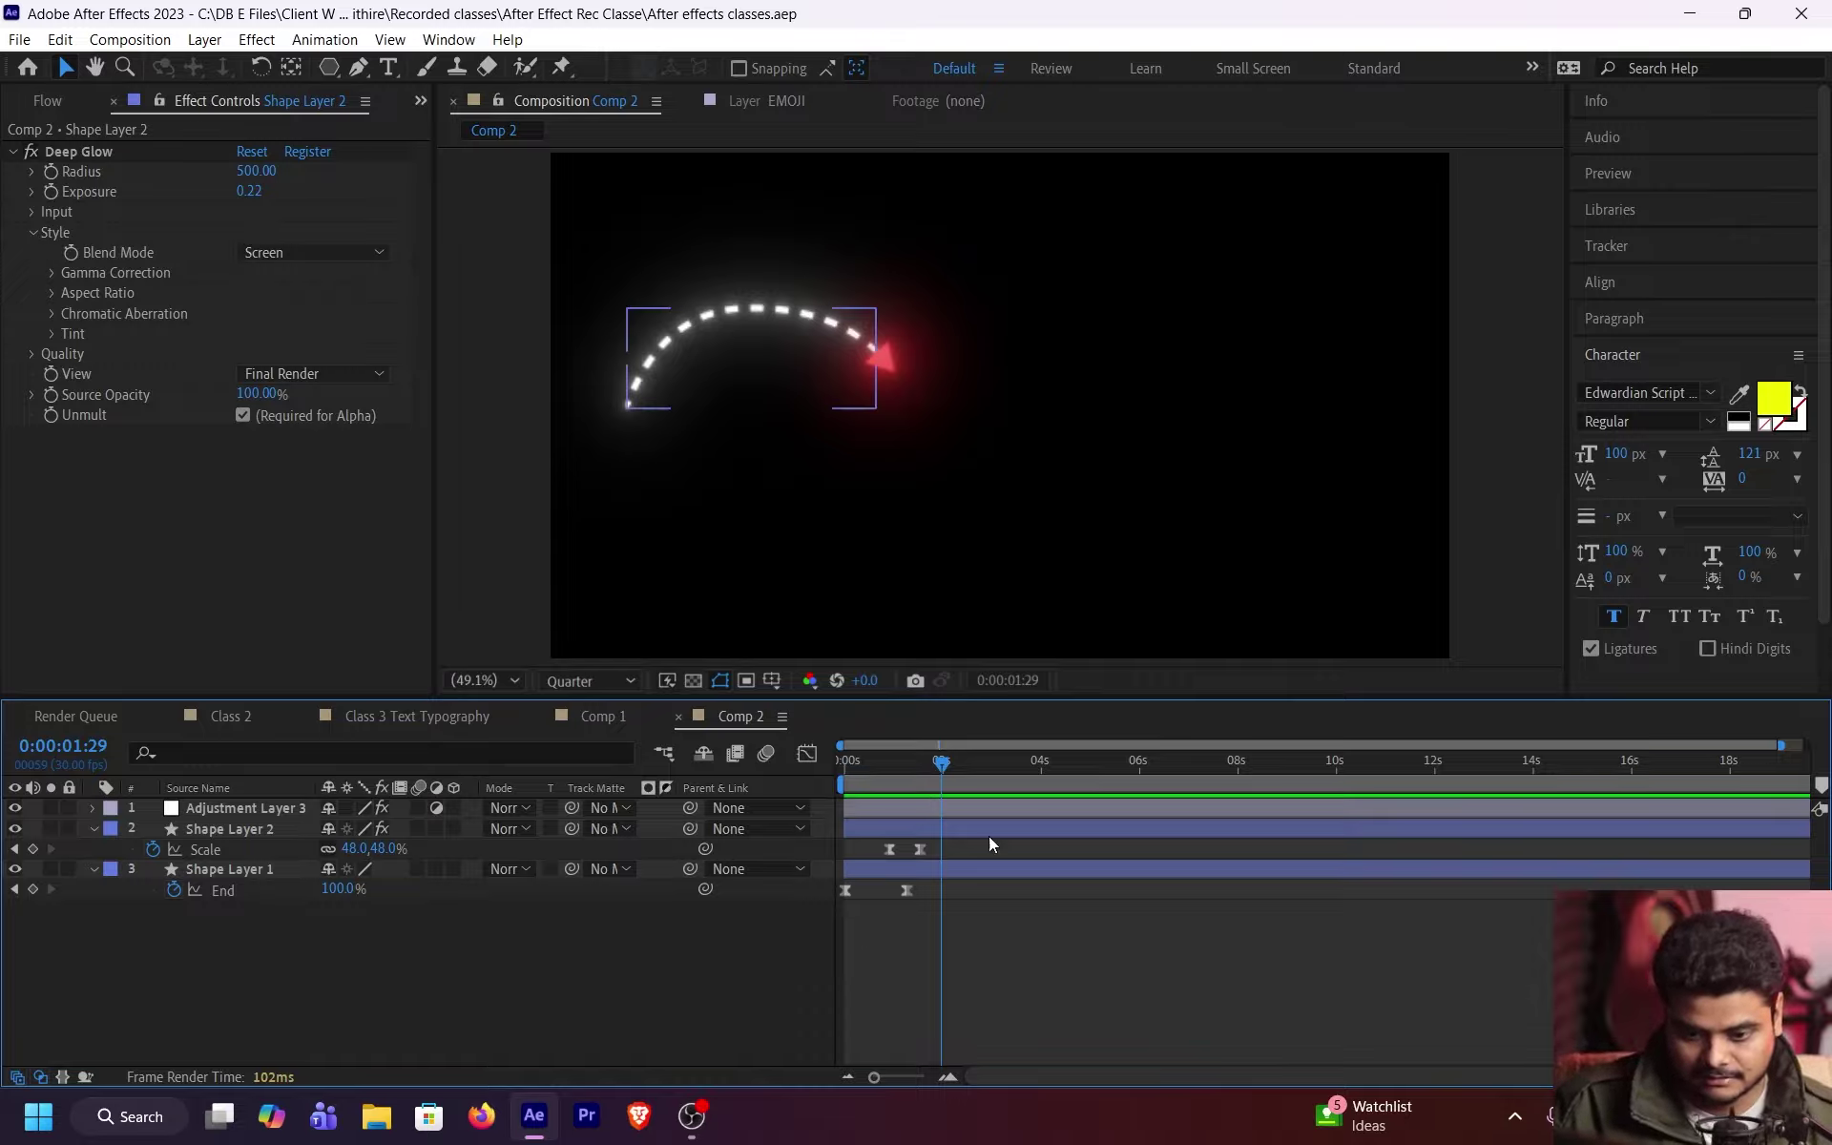
click(1084, 830)
click(1005, 792)
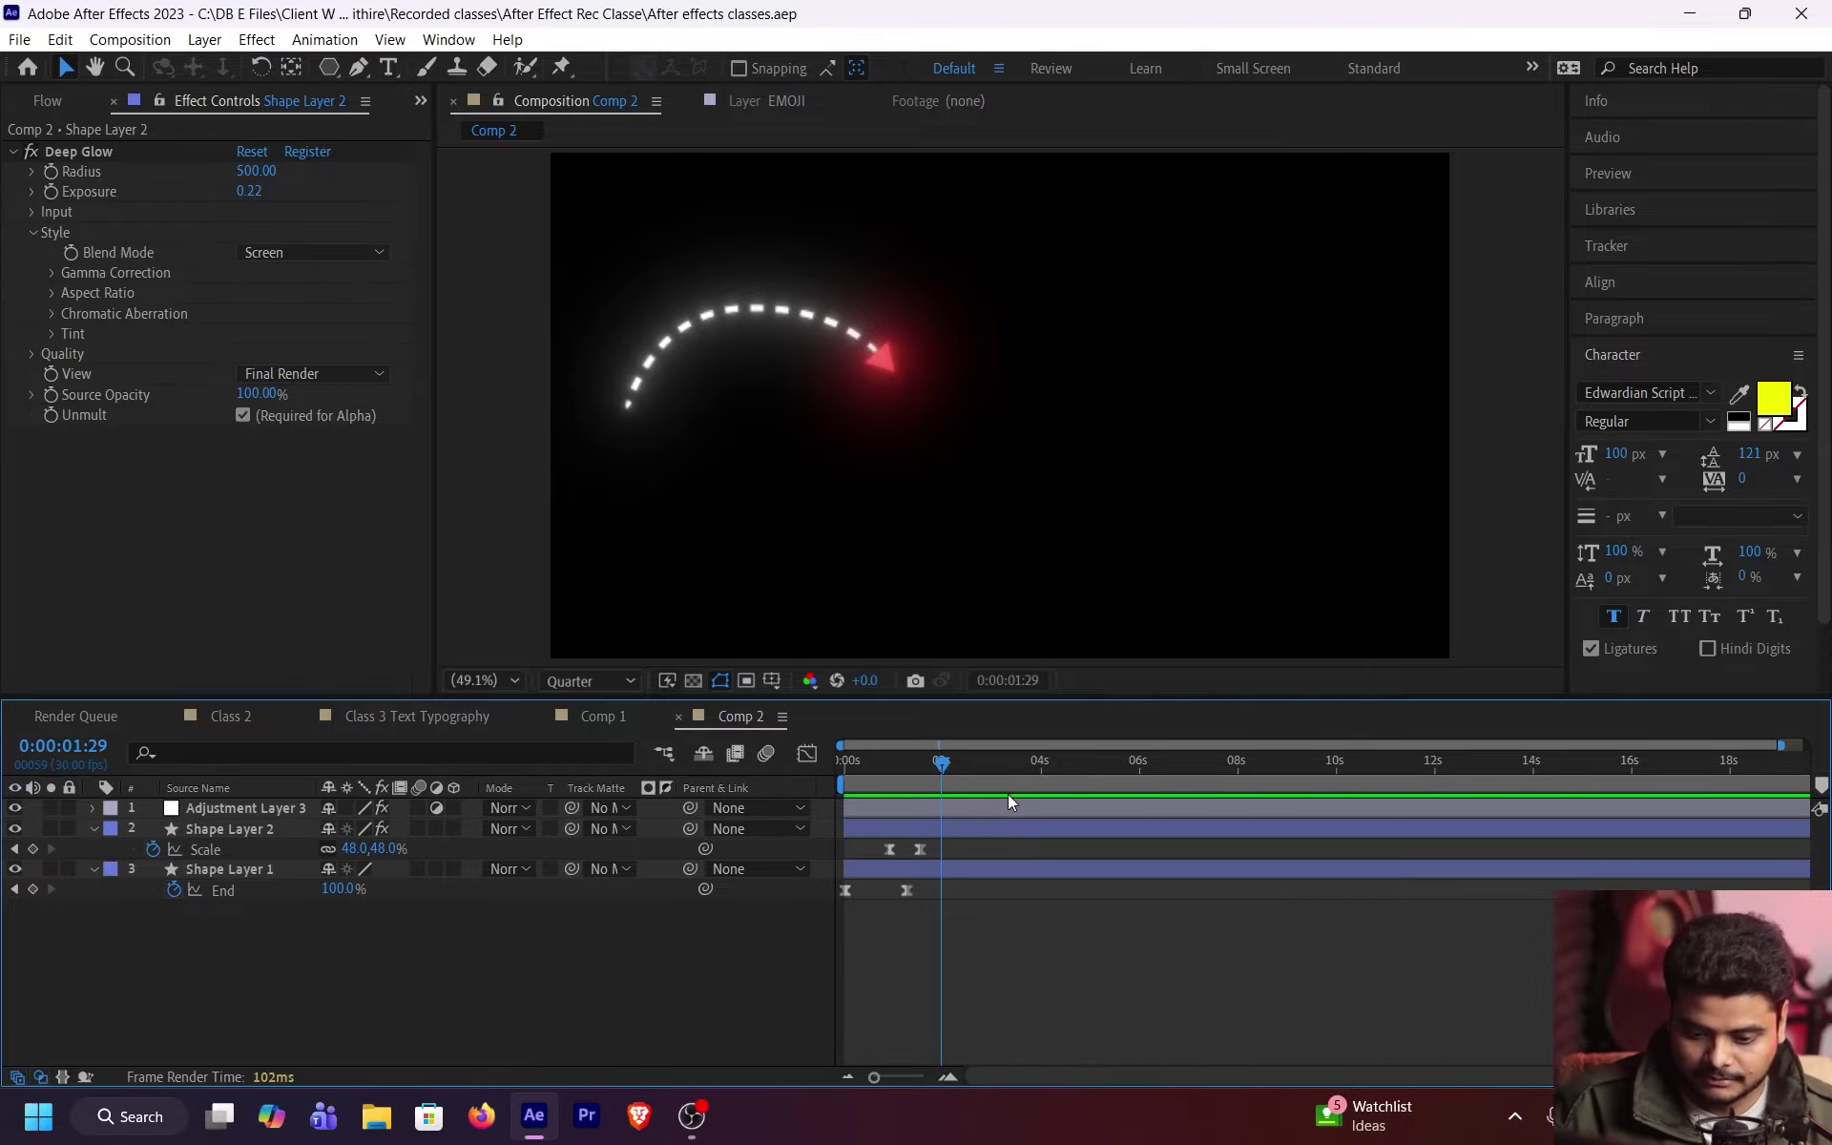
Step: Pre-compose the adjustment layer and both arrow shape layers as Pre-comp 2, moving all attributes into the new composition
click(1006, 807)
shift+click(985, 870)
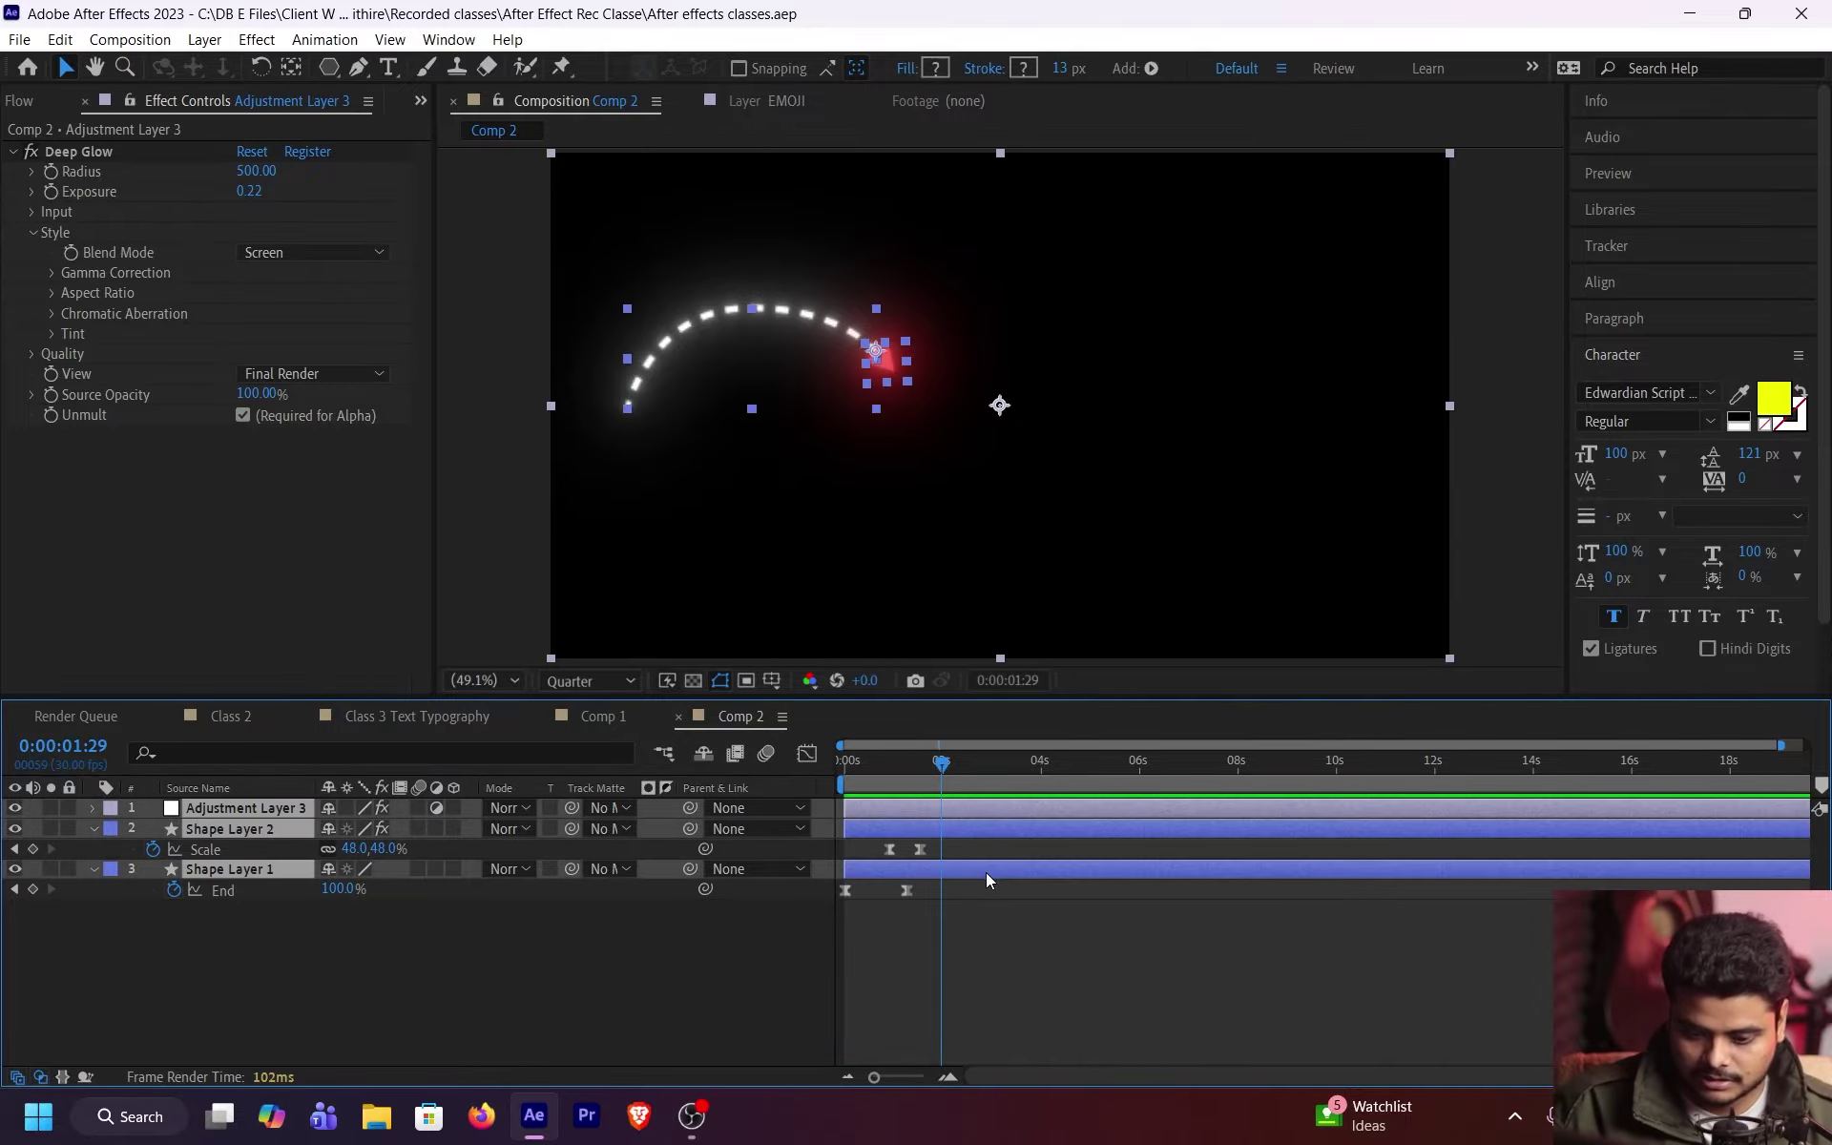
key(ctrl+shift+c)
click(960, 711)
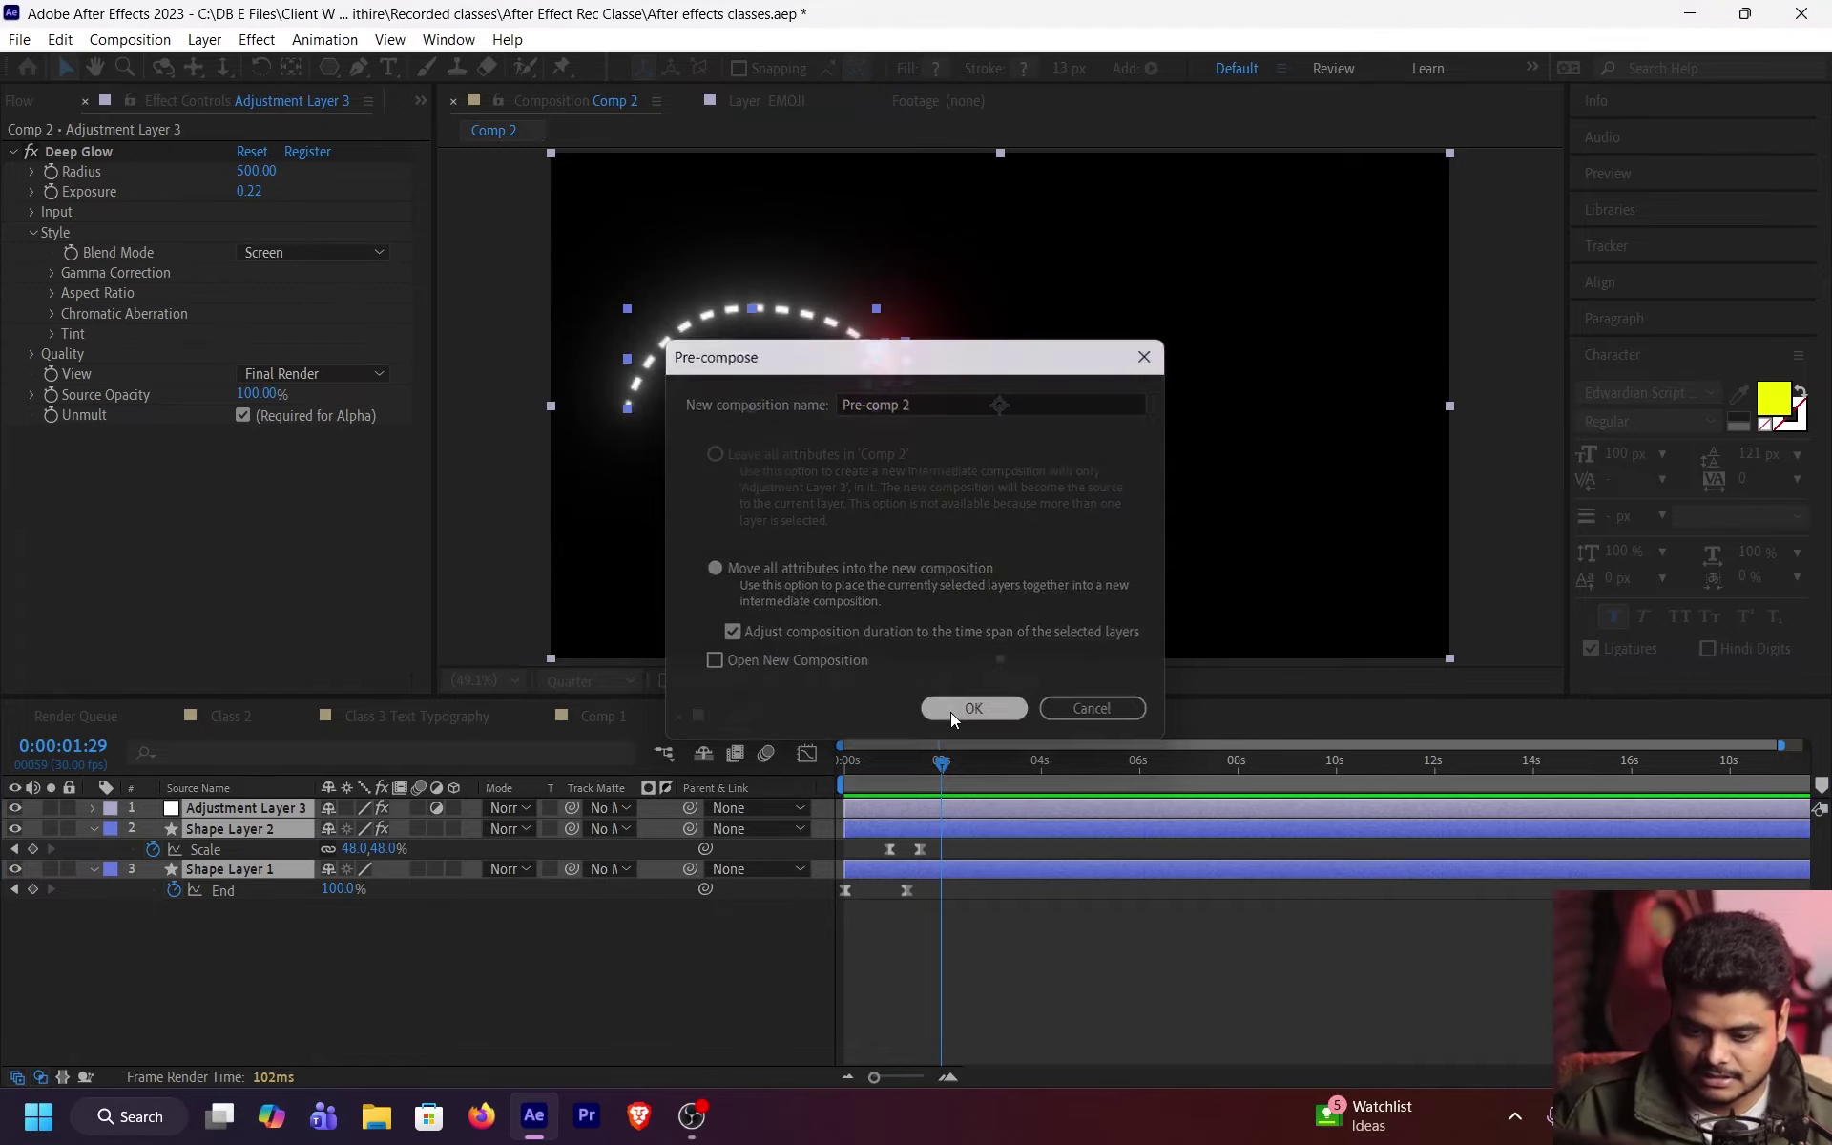
click(70, 808)
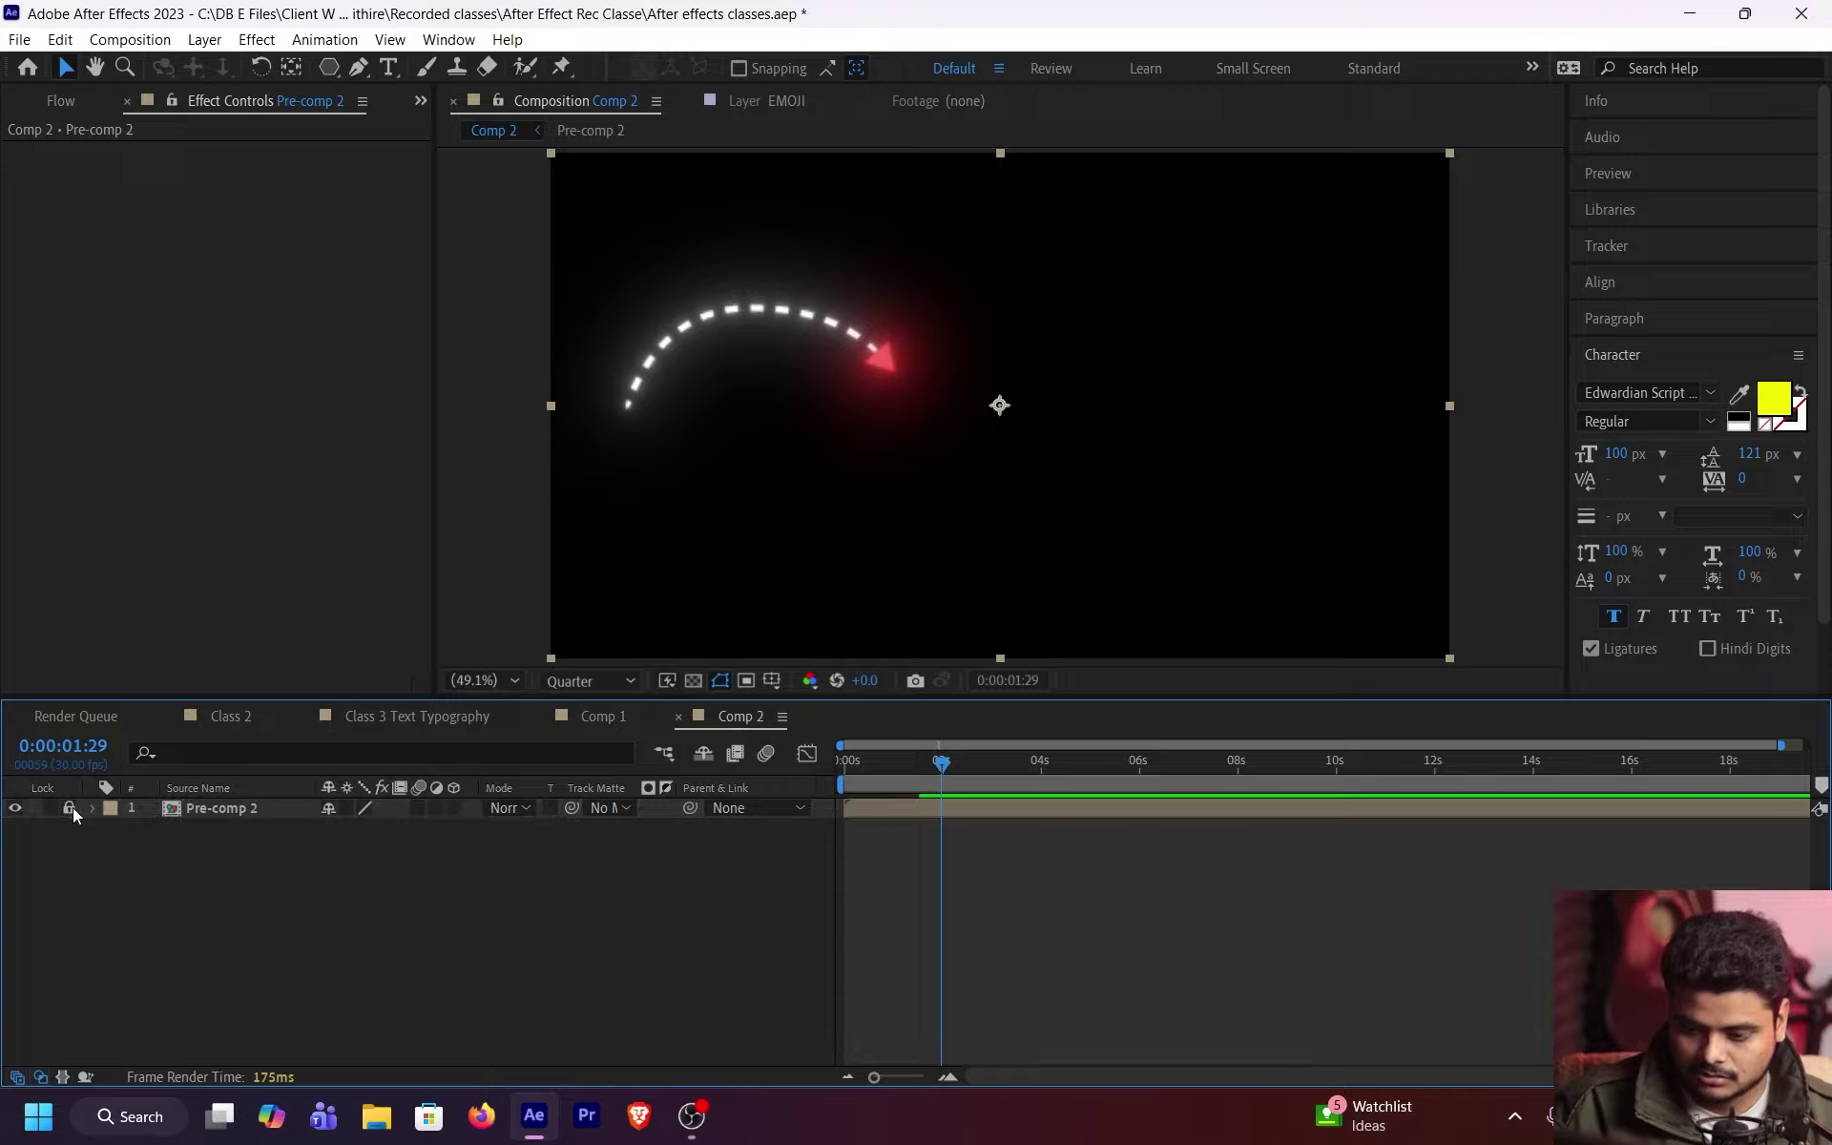
click(15, 807)
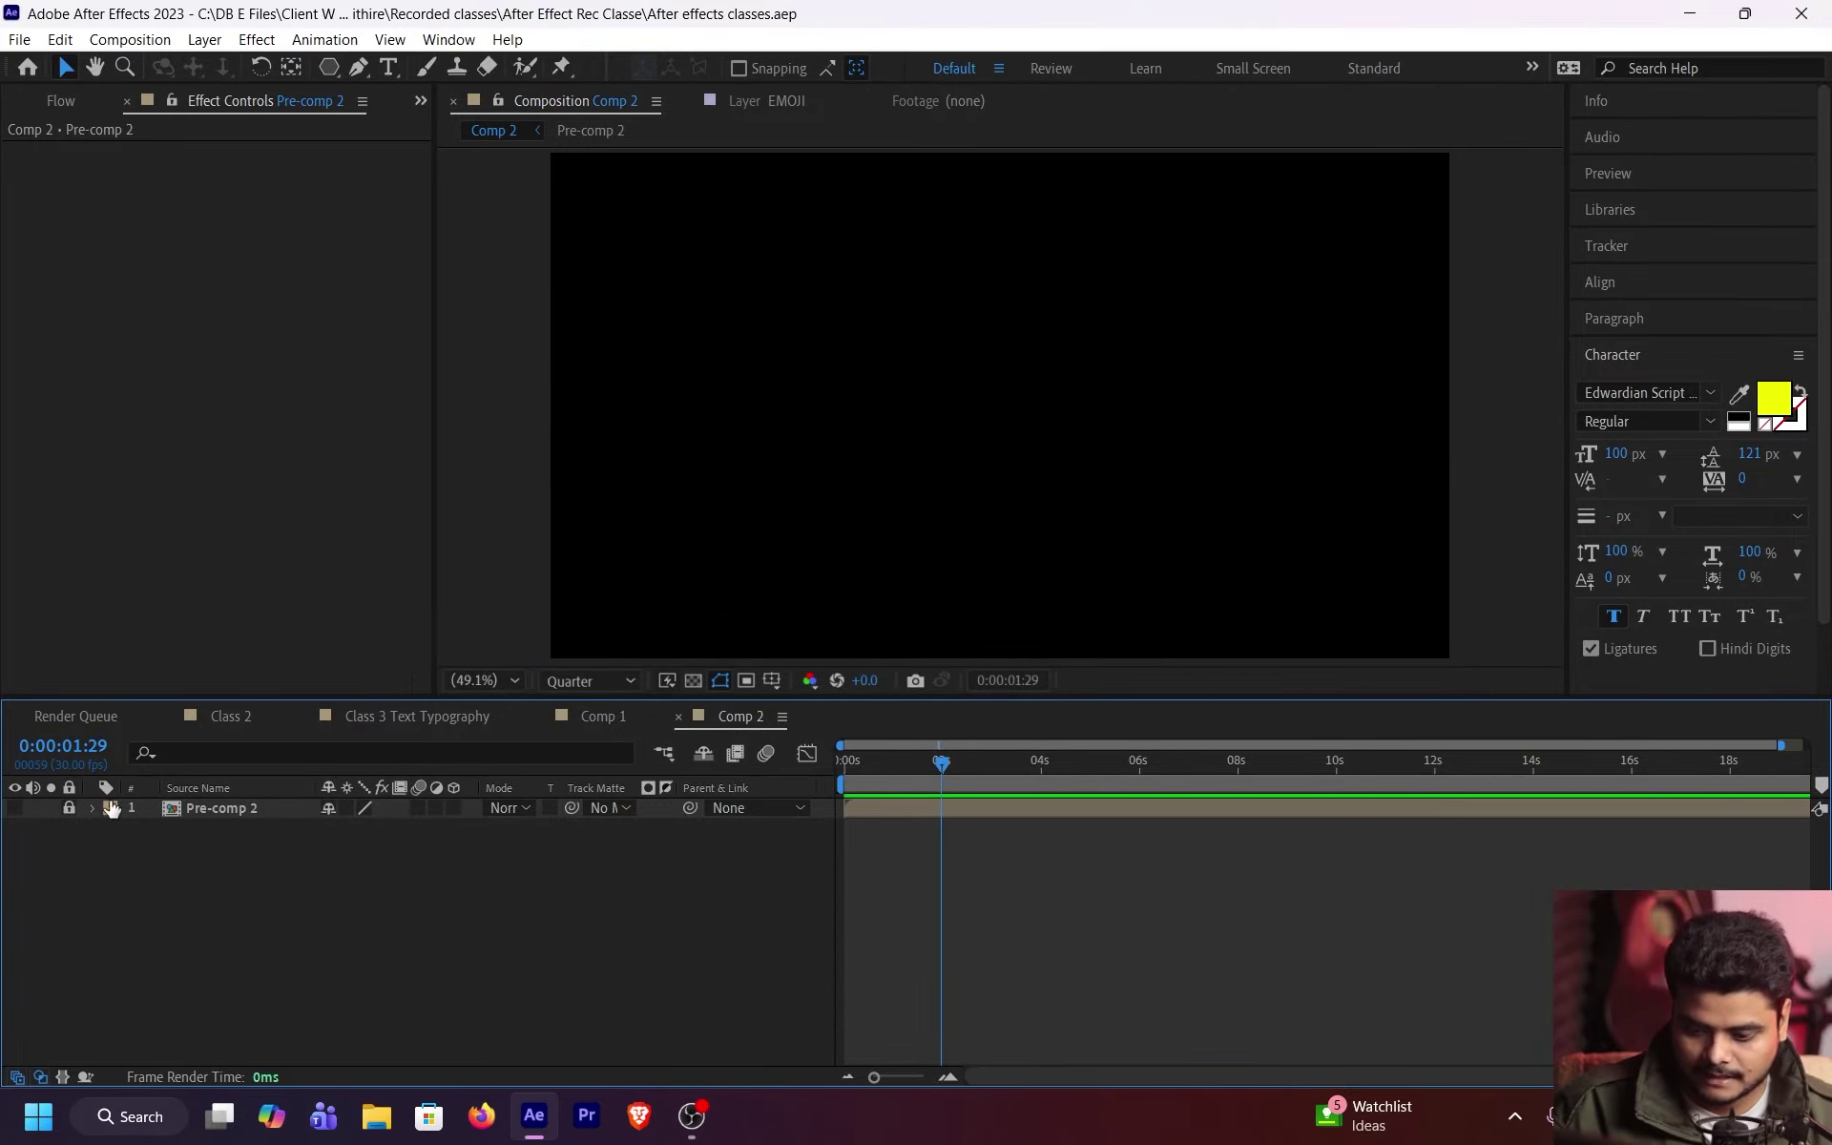
click(15, 807)
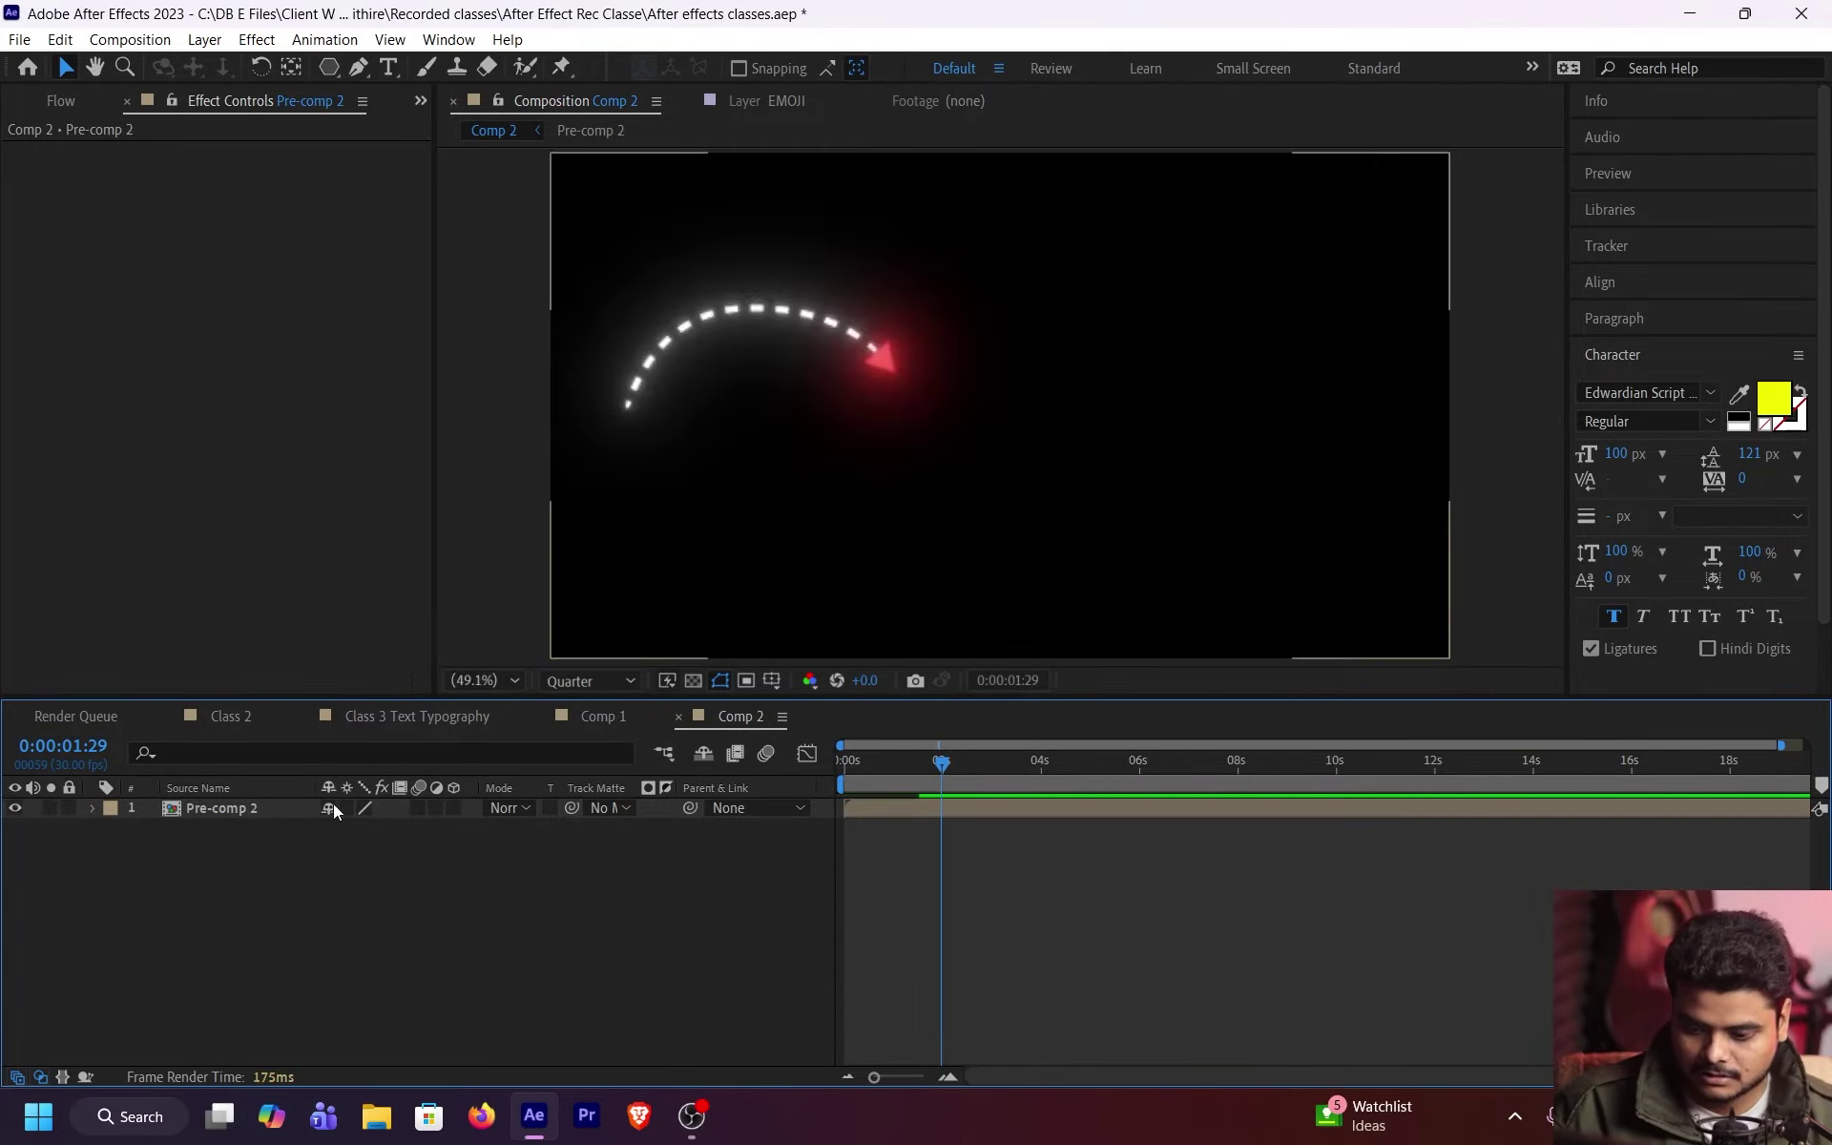
Step: Lock the shy Pre-comp 2 layer and hide shy layers from the timeline
click(703, 754)
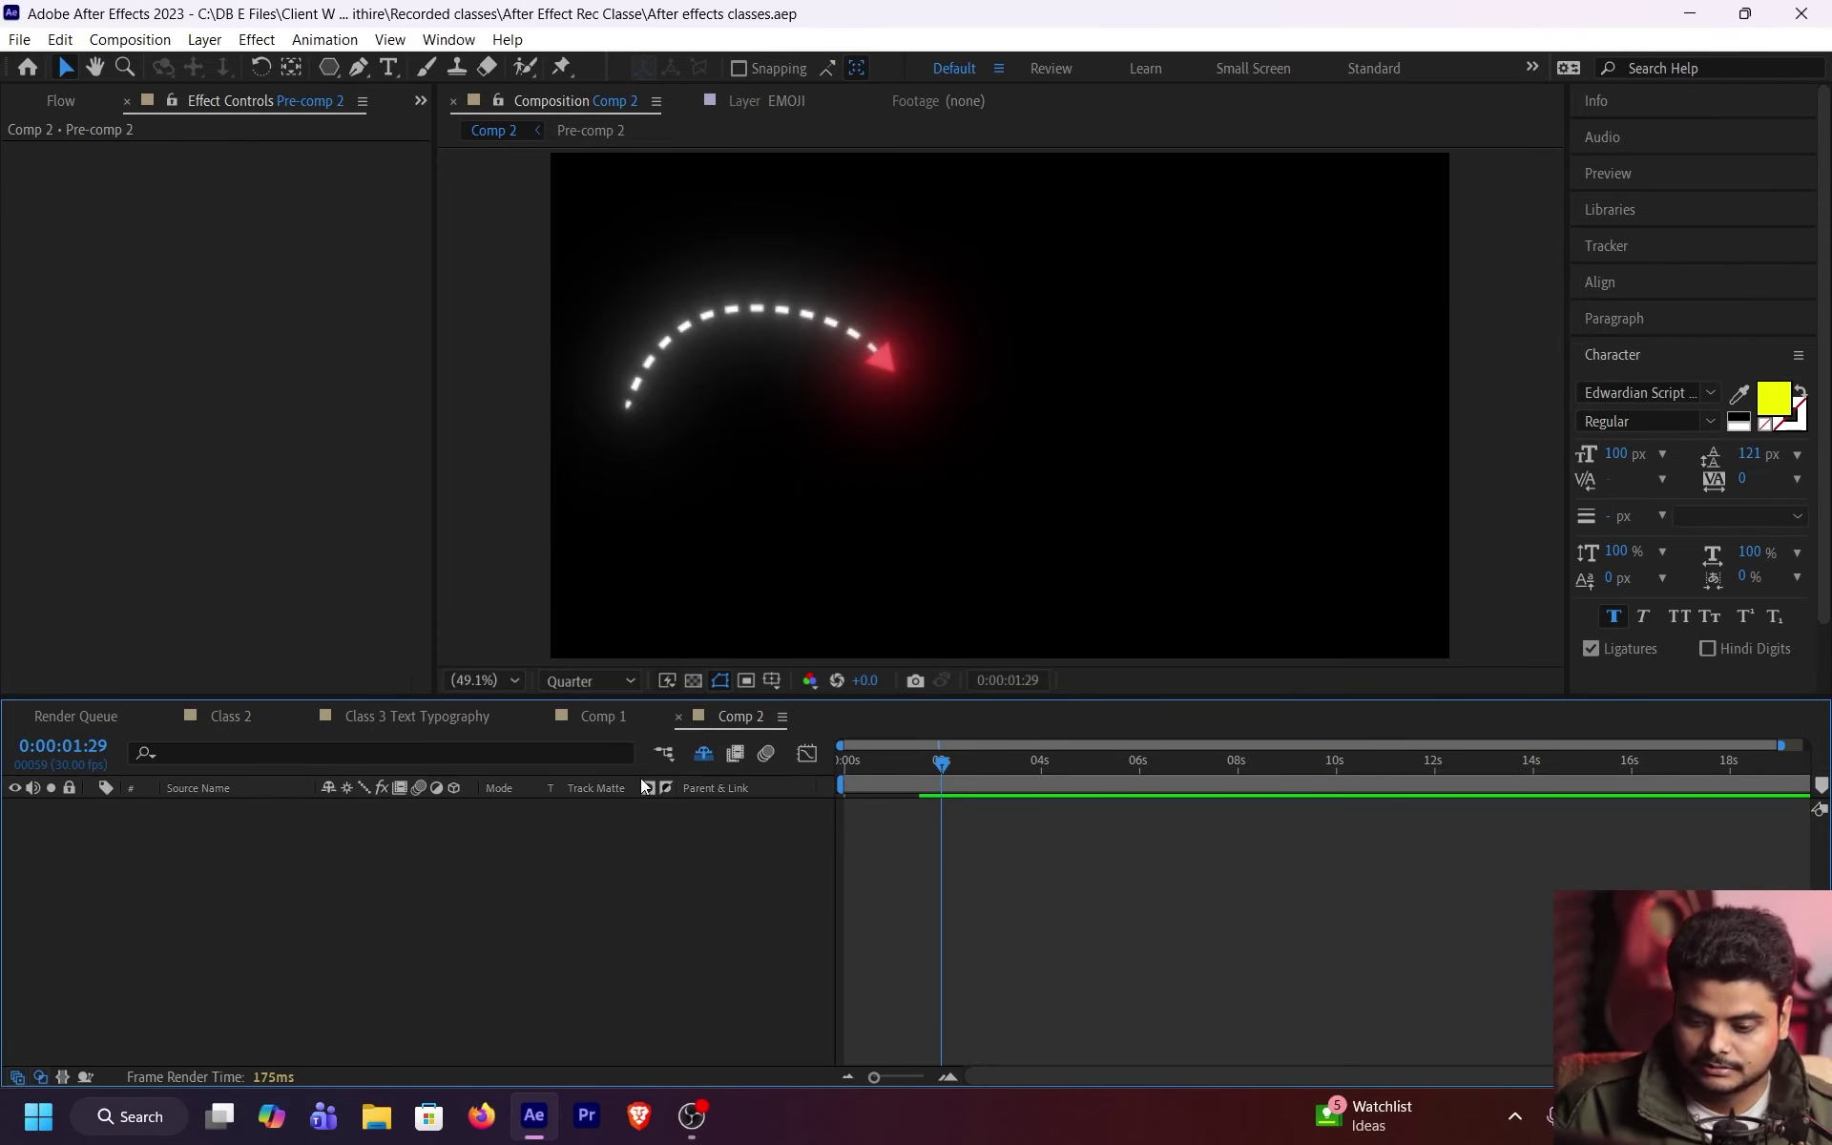
click(703, 754)
click(69, 808)
click(705, 754)
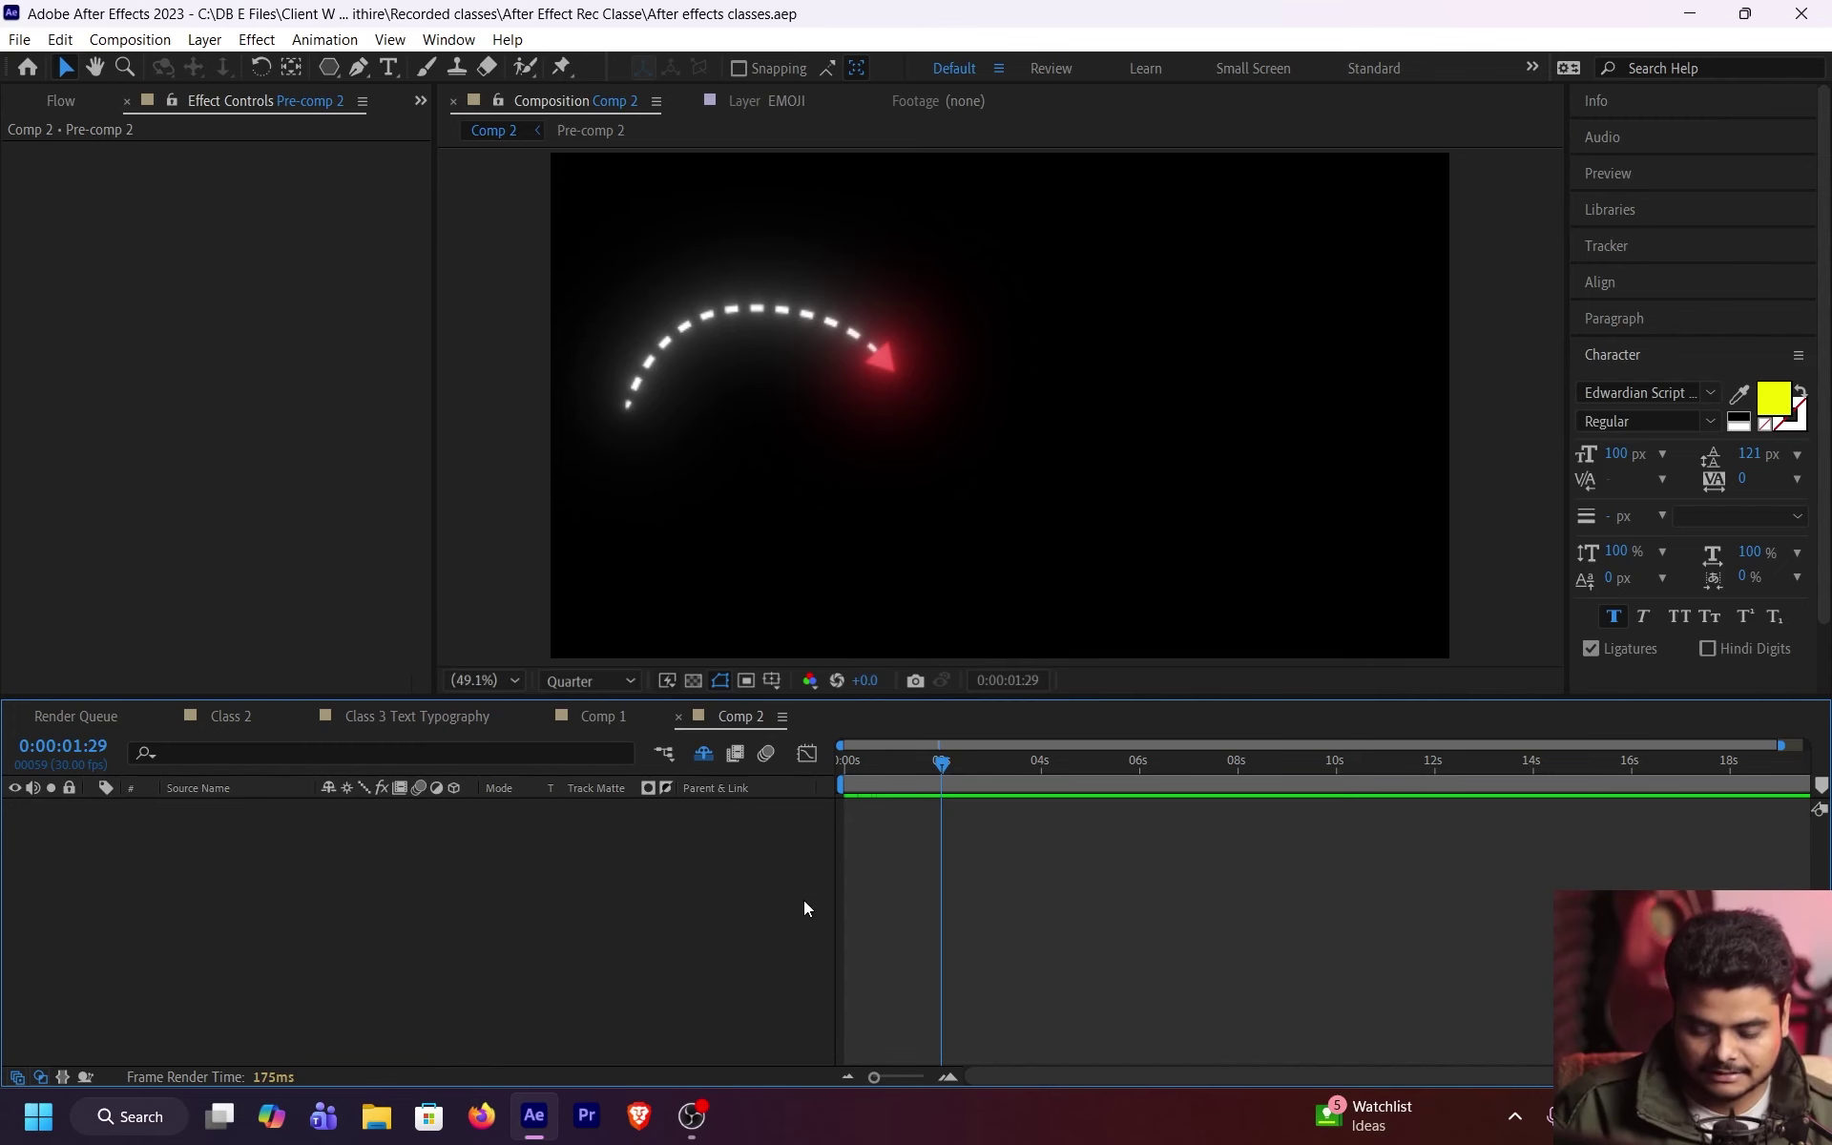
Step: Play back the pre-composed arrow animation from the first frame
drag(940, 761, 844, 761)
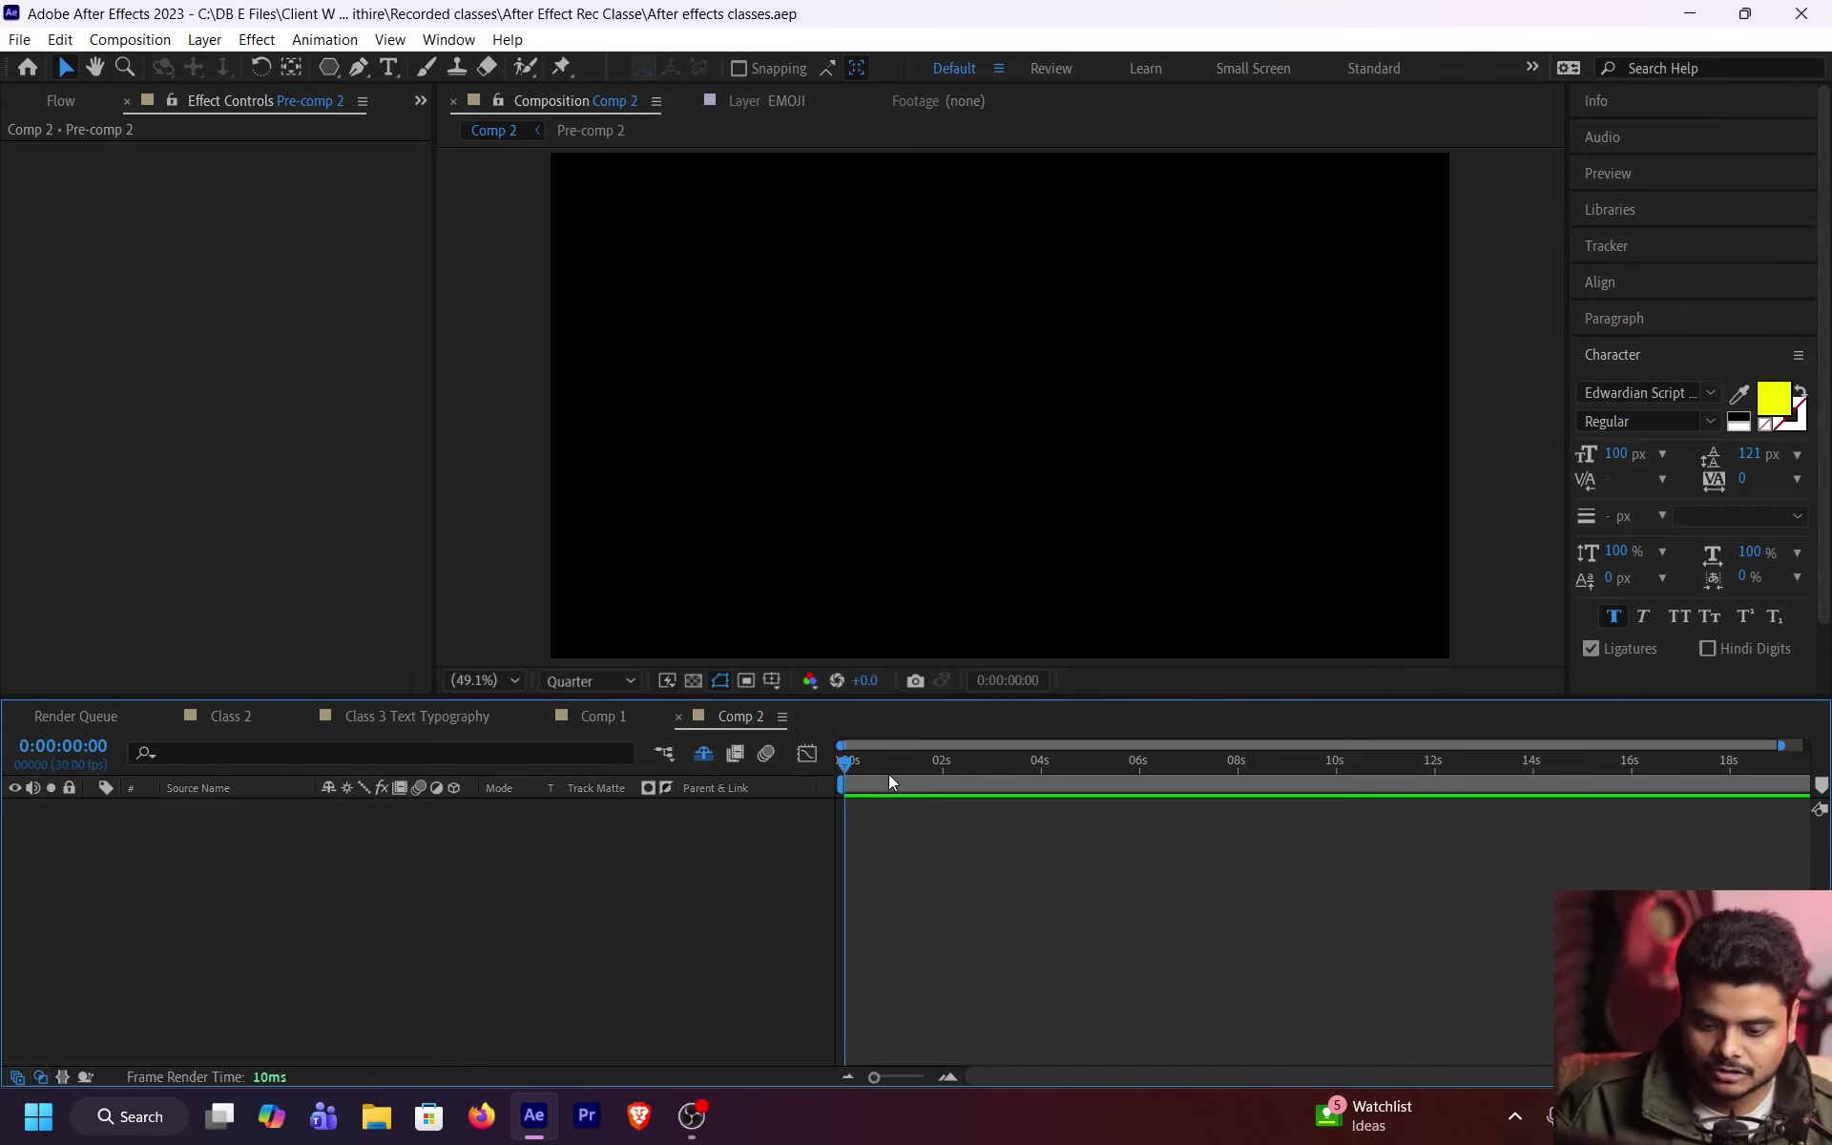
key(space)
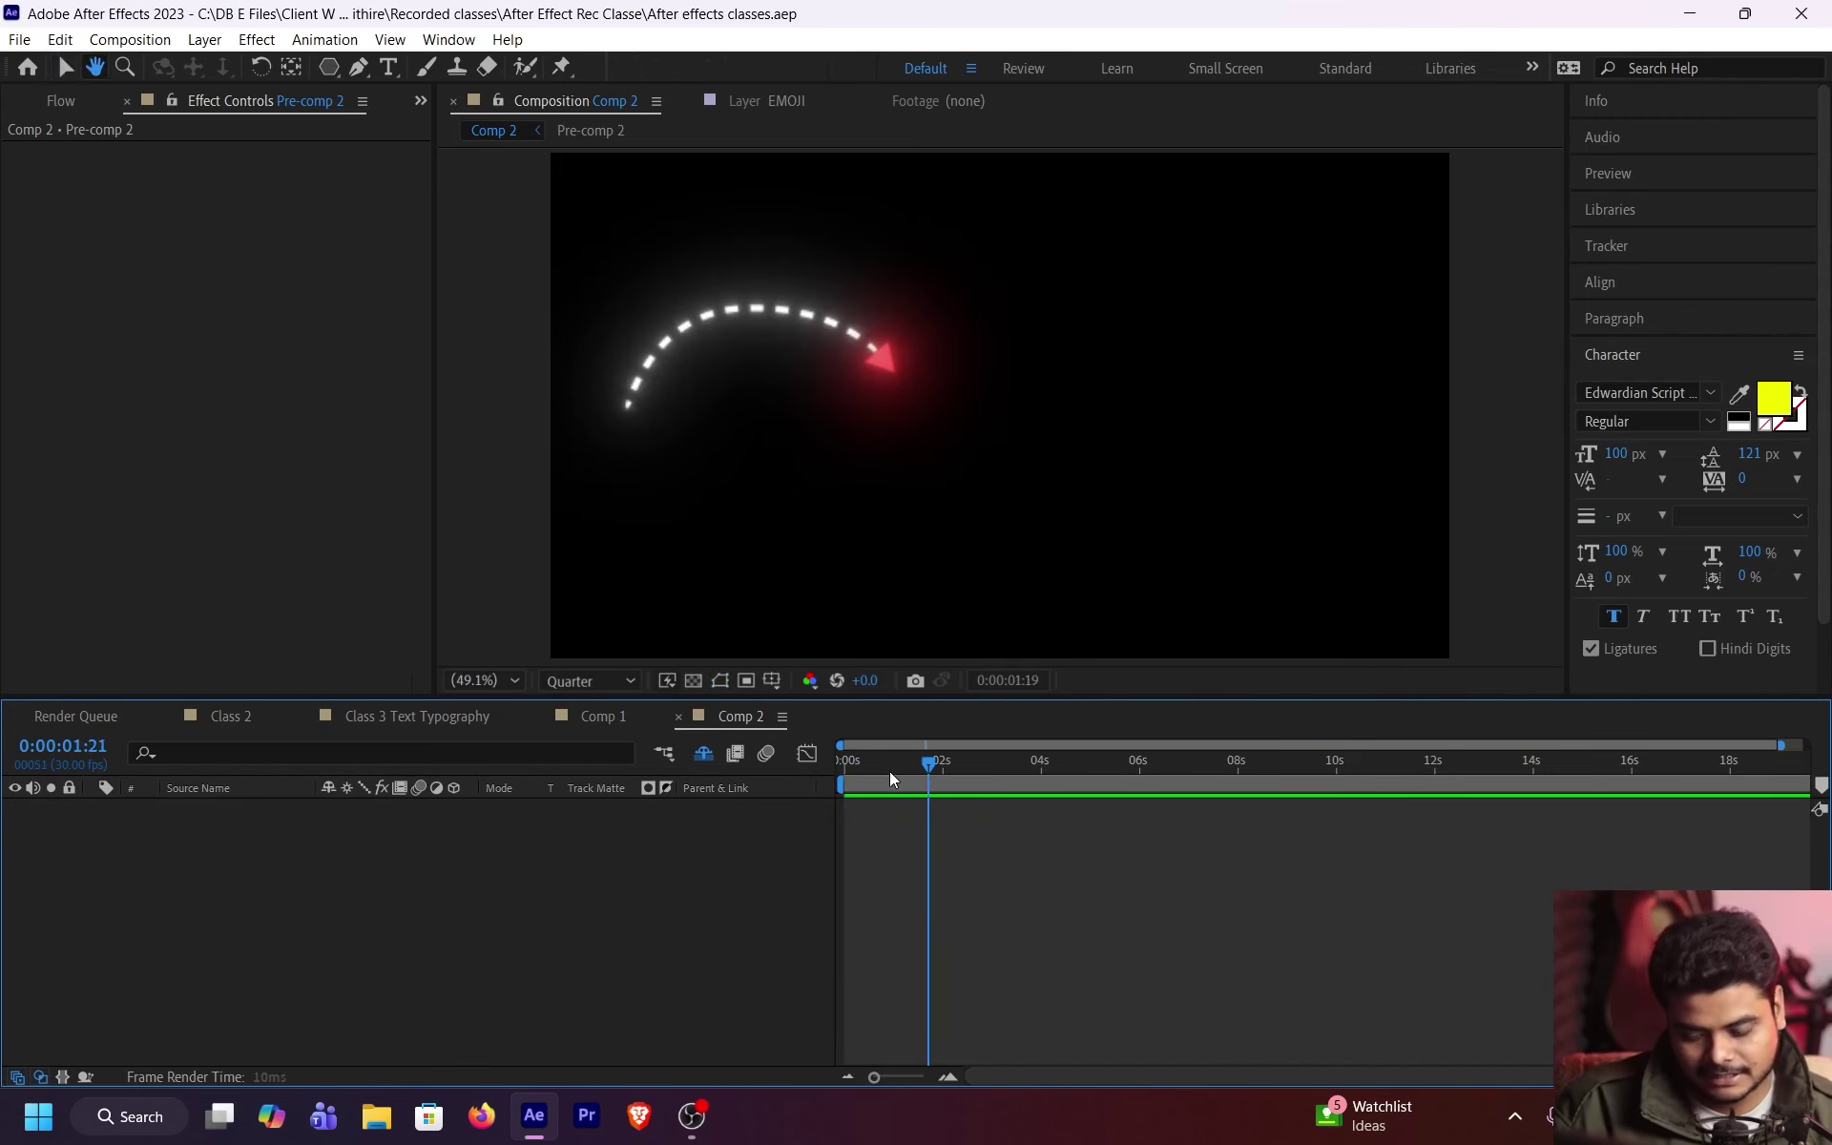
key(space)
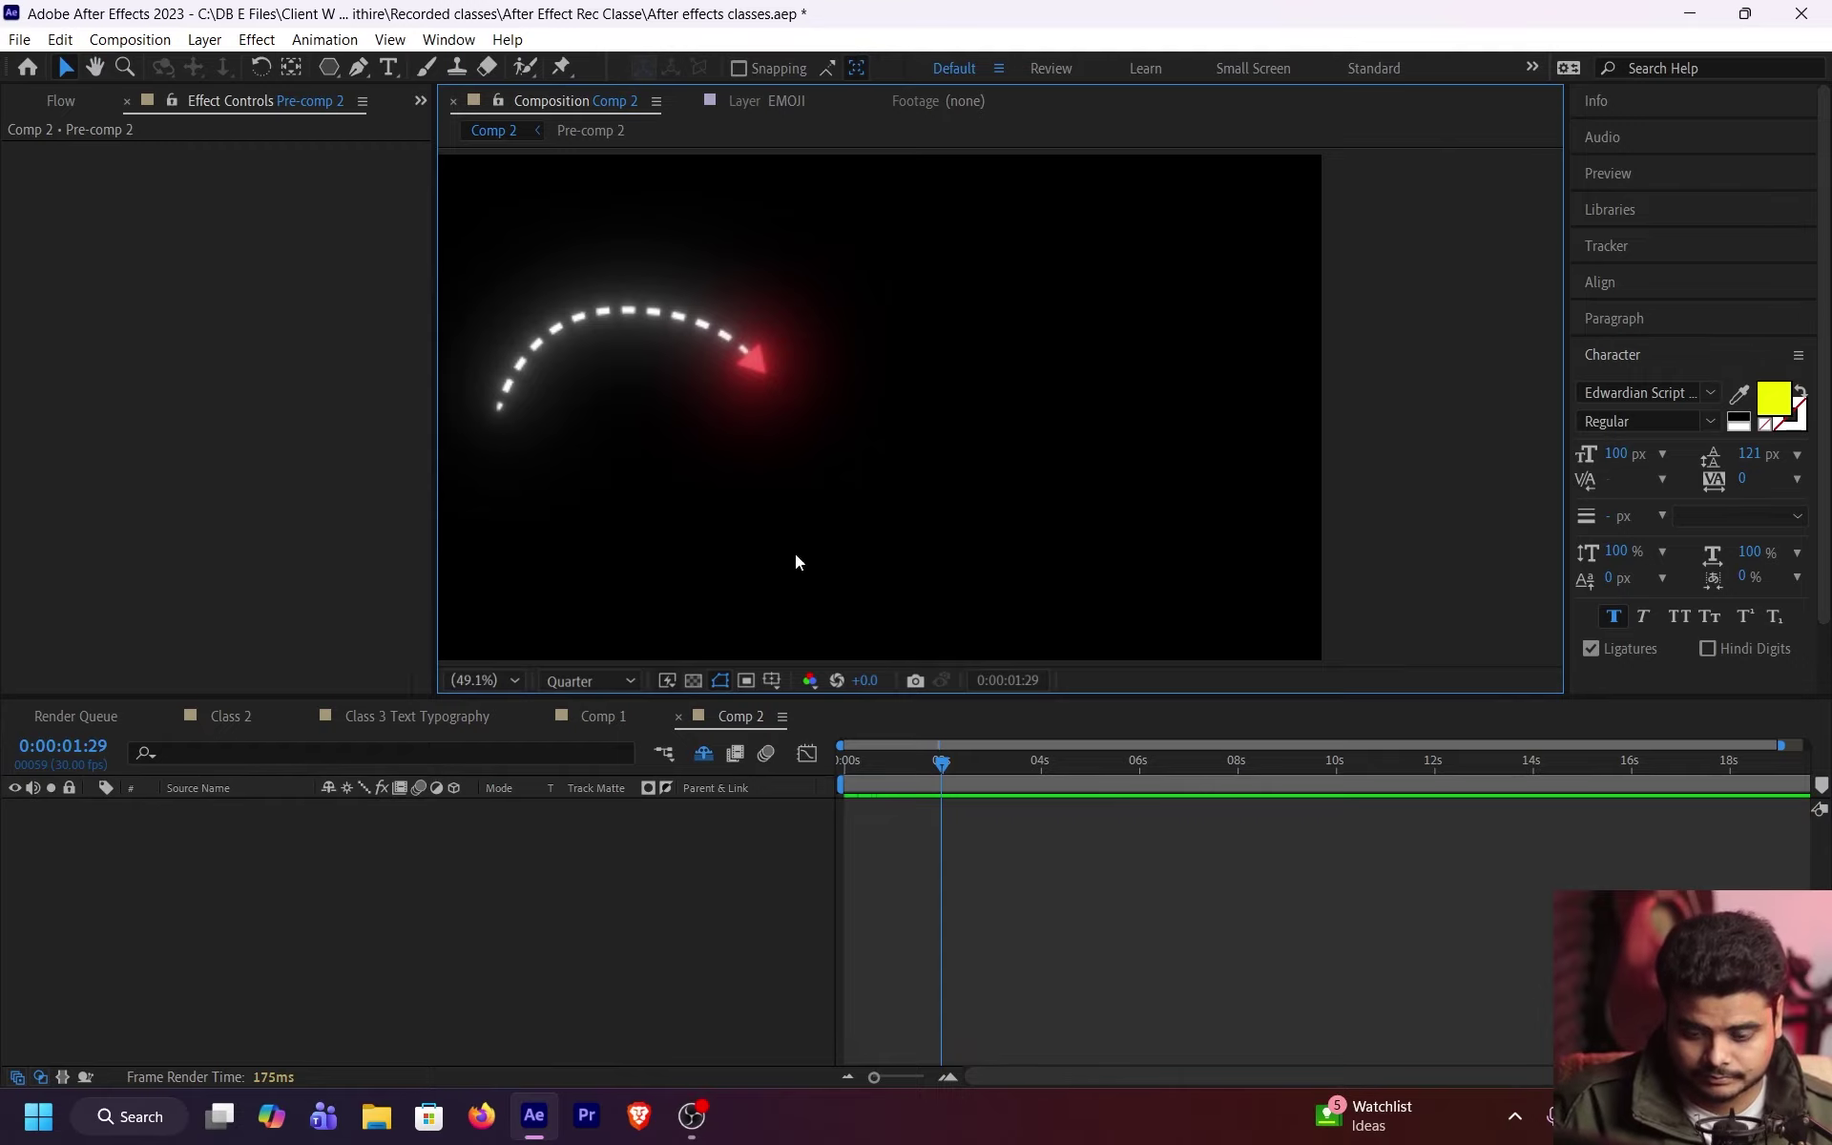
Step: Draw a wide rounded rectangle shape in the lower-right area of the composition, below the arrowhead
click(485, 681)
click(531, 273)
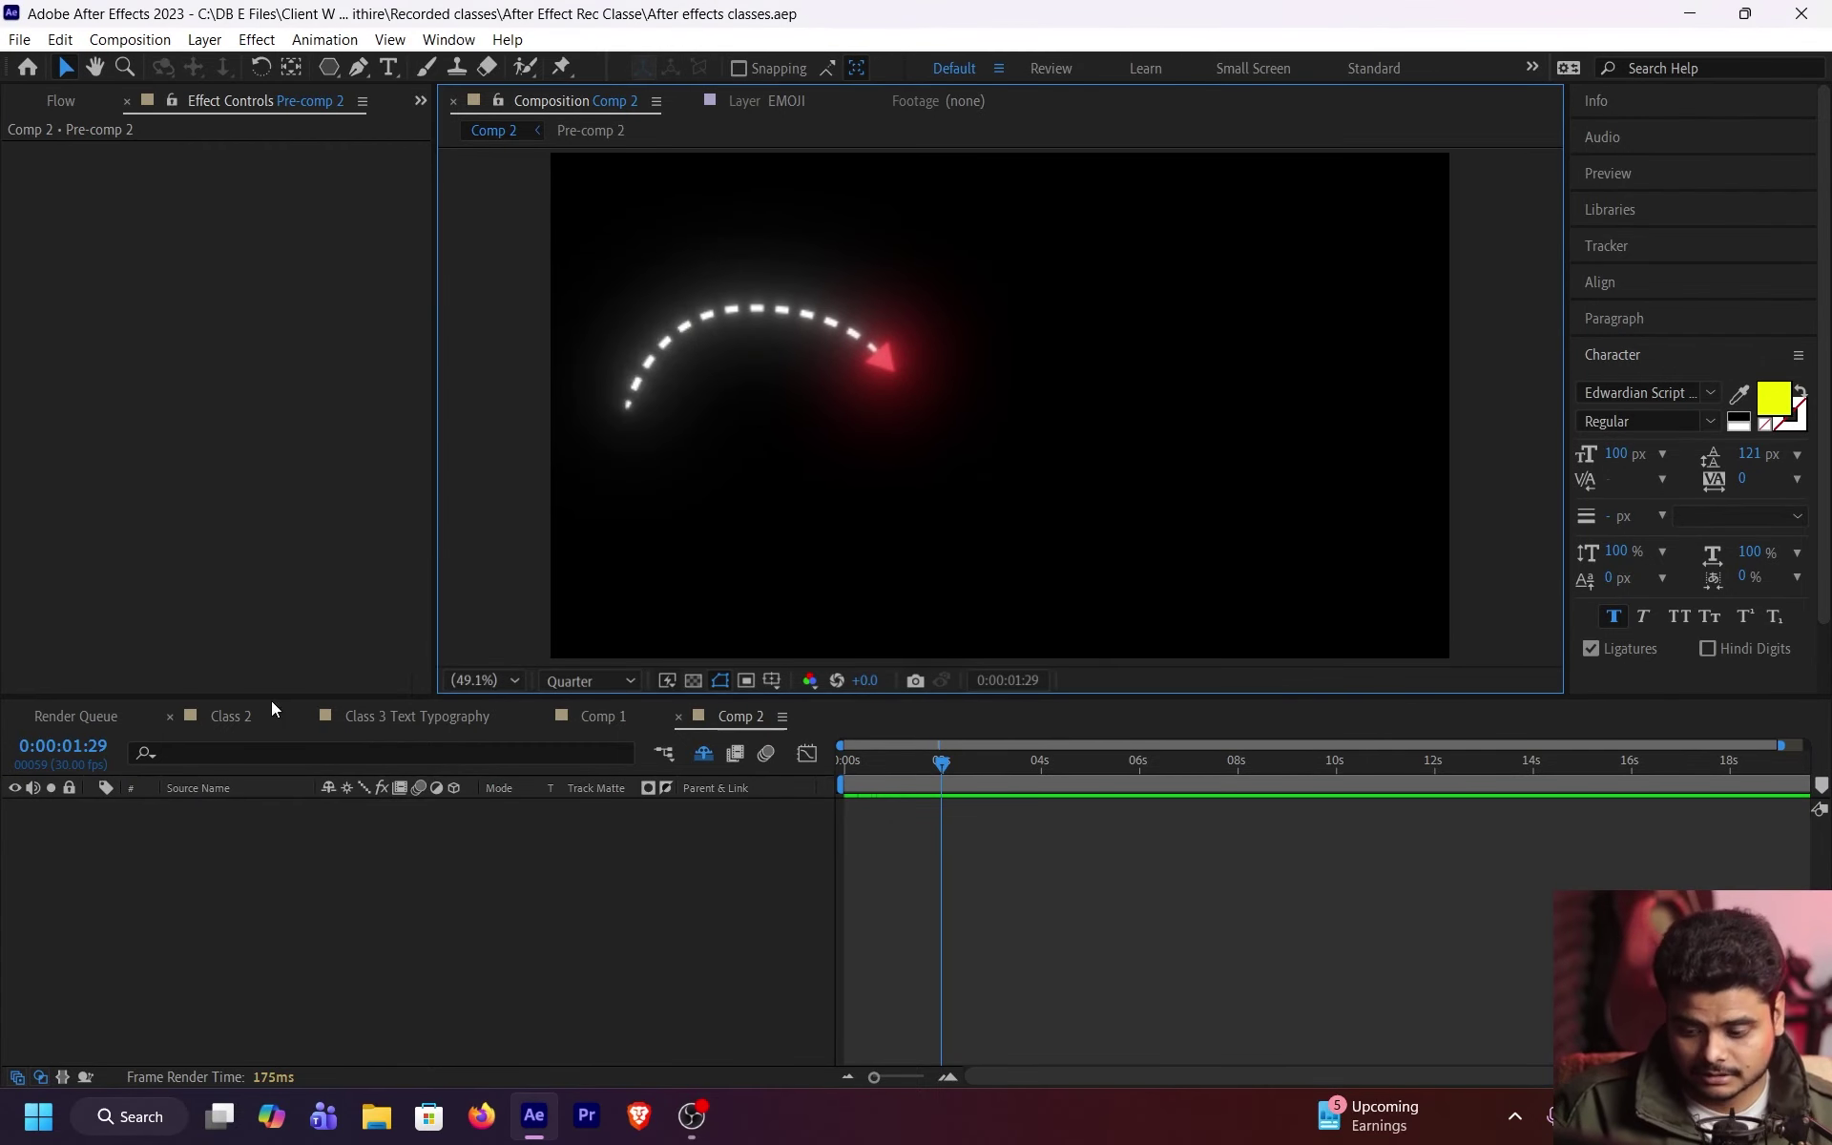
click(329, 66)
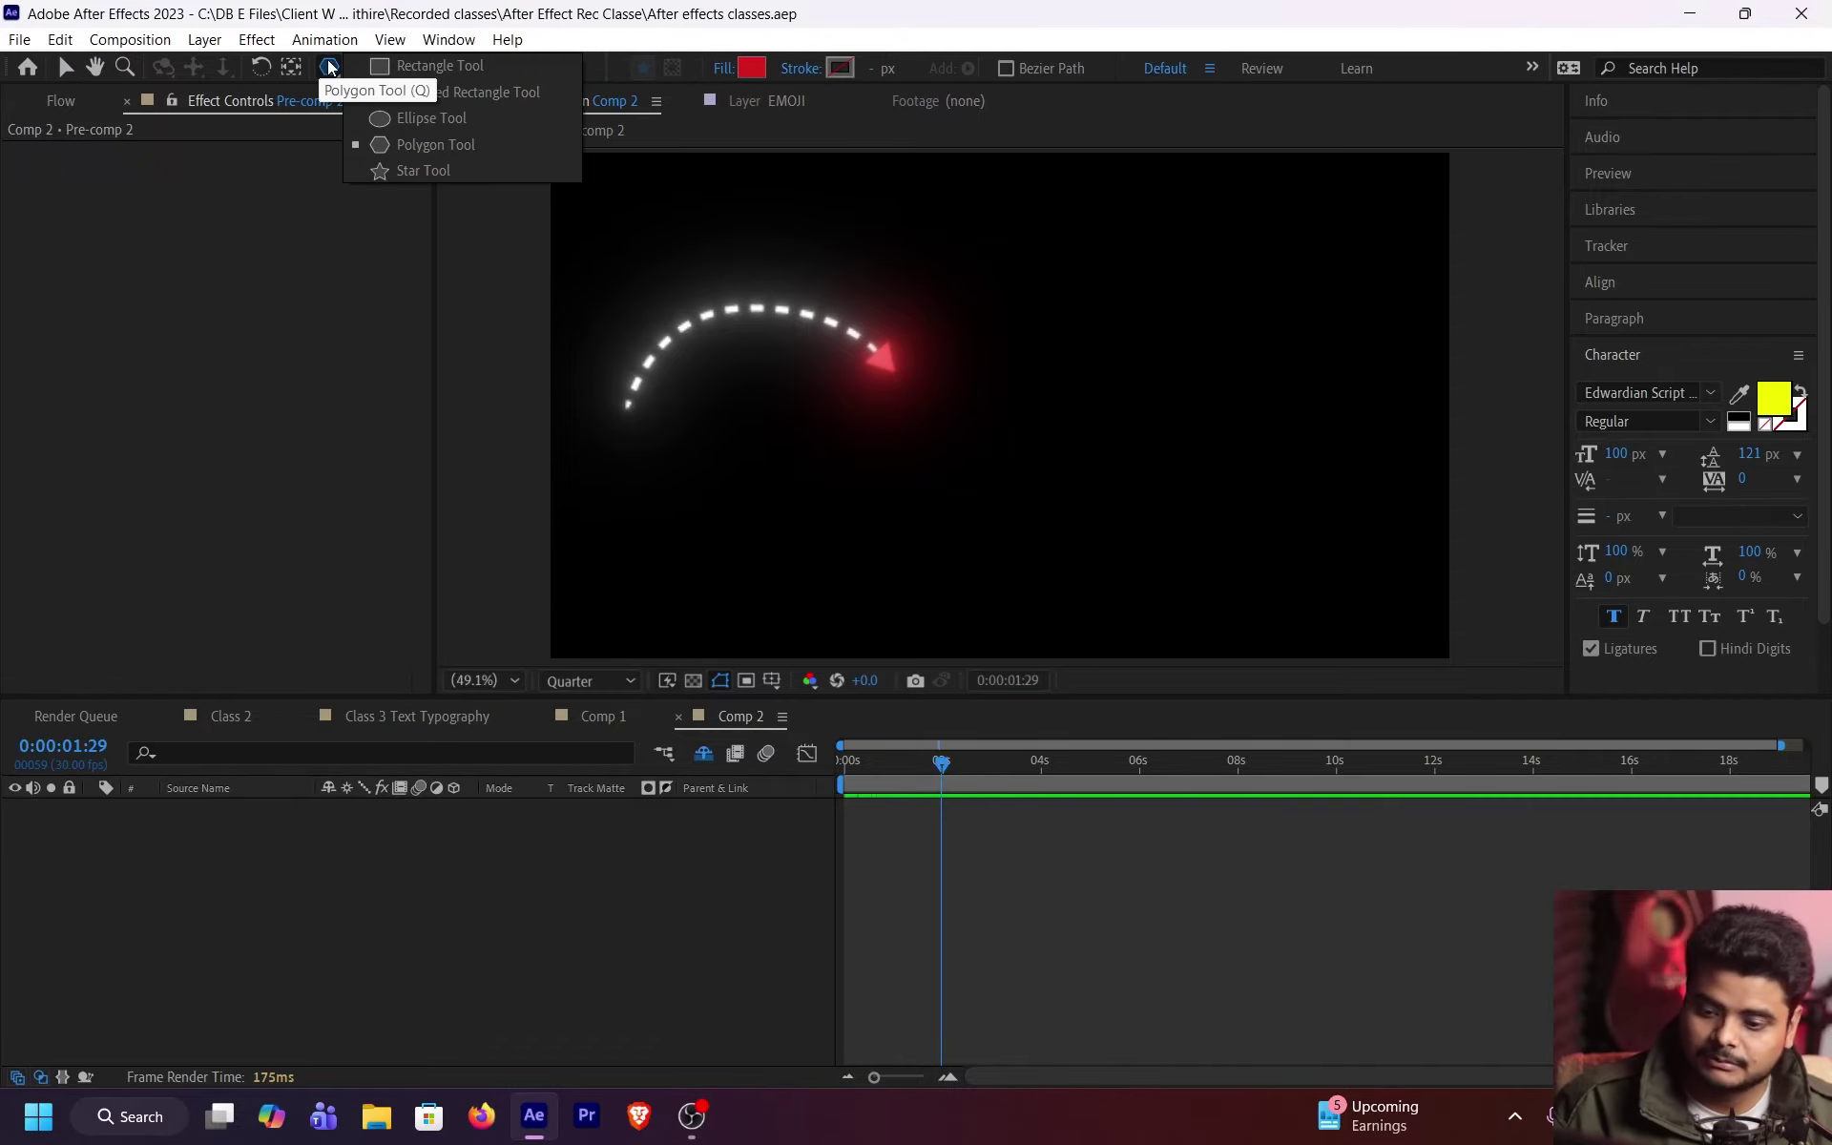
click(437, 94)
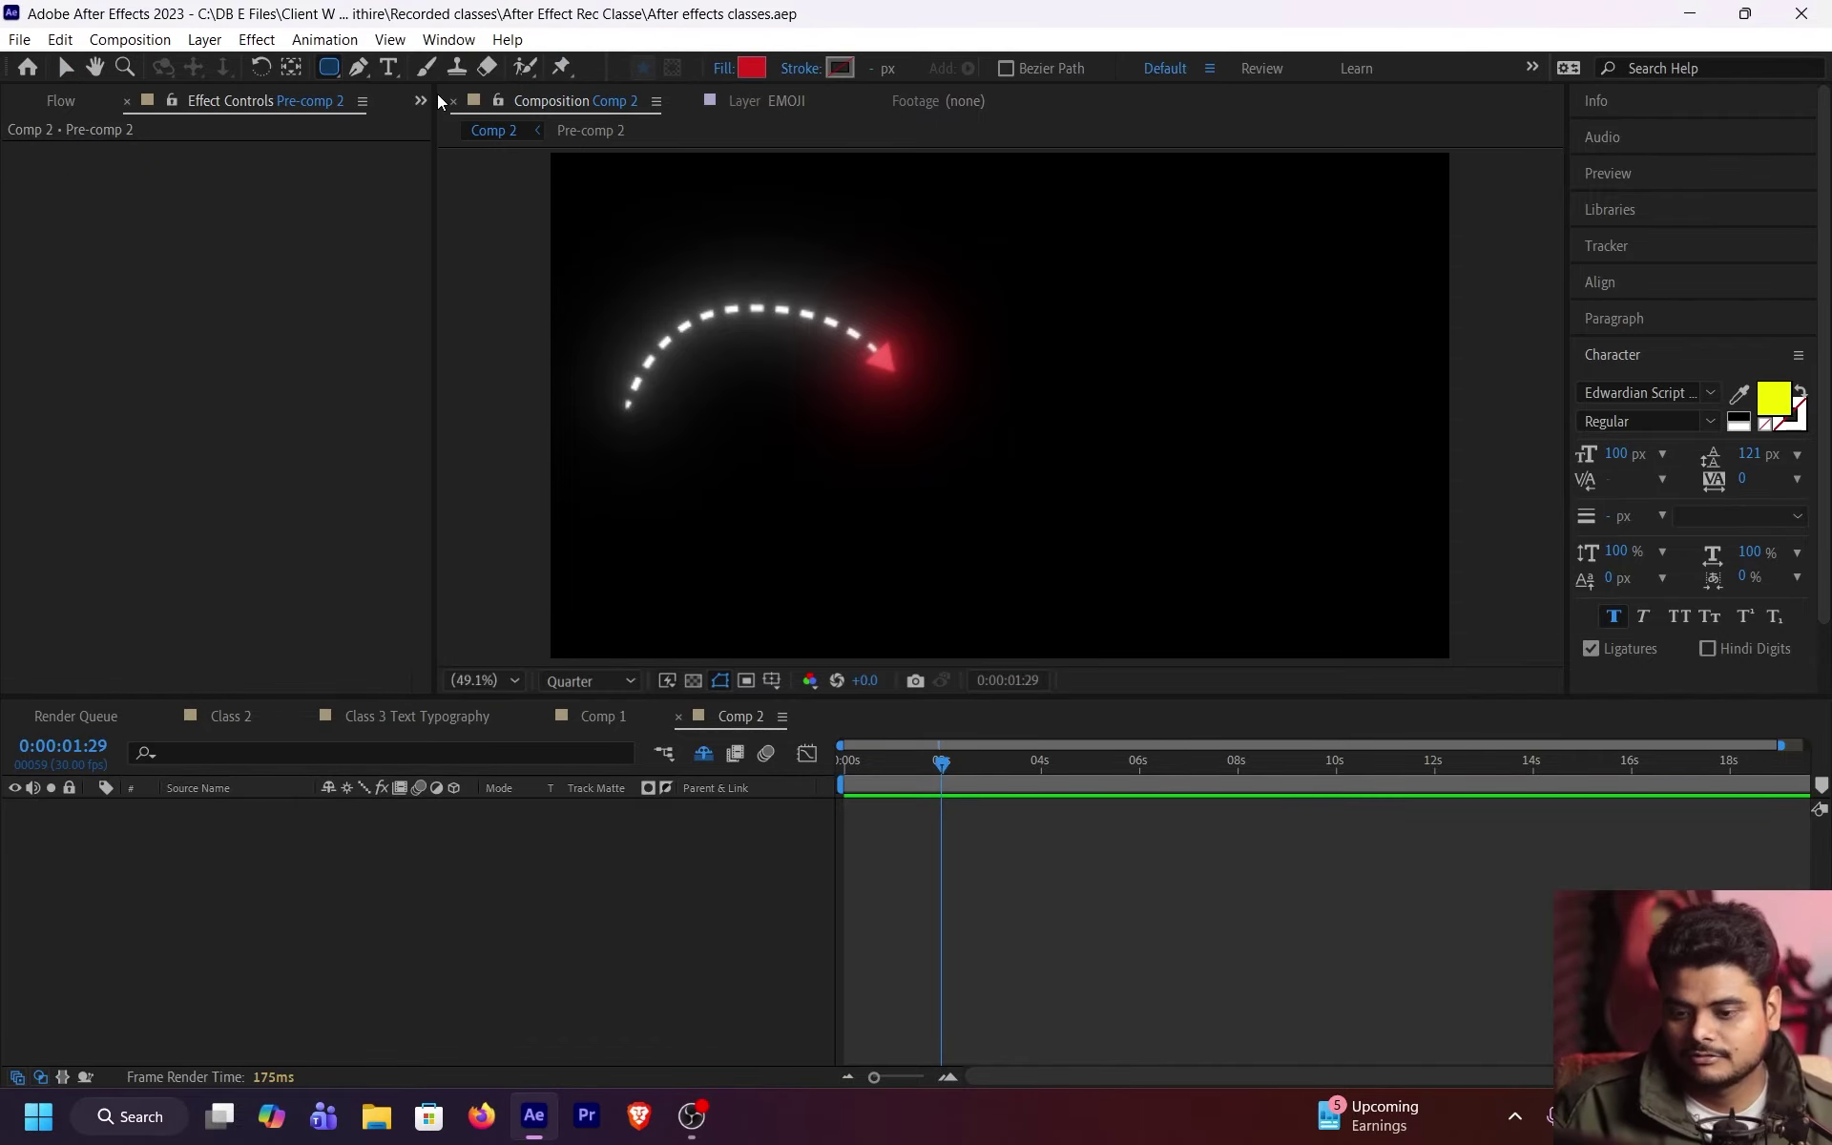
key(space)
drag(1104, 499, 862, 354)
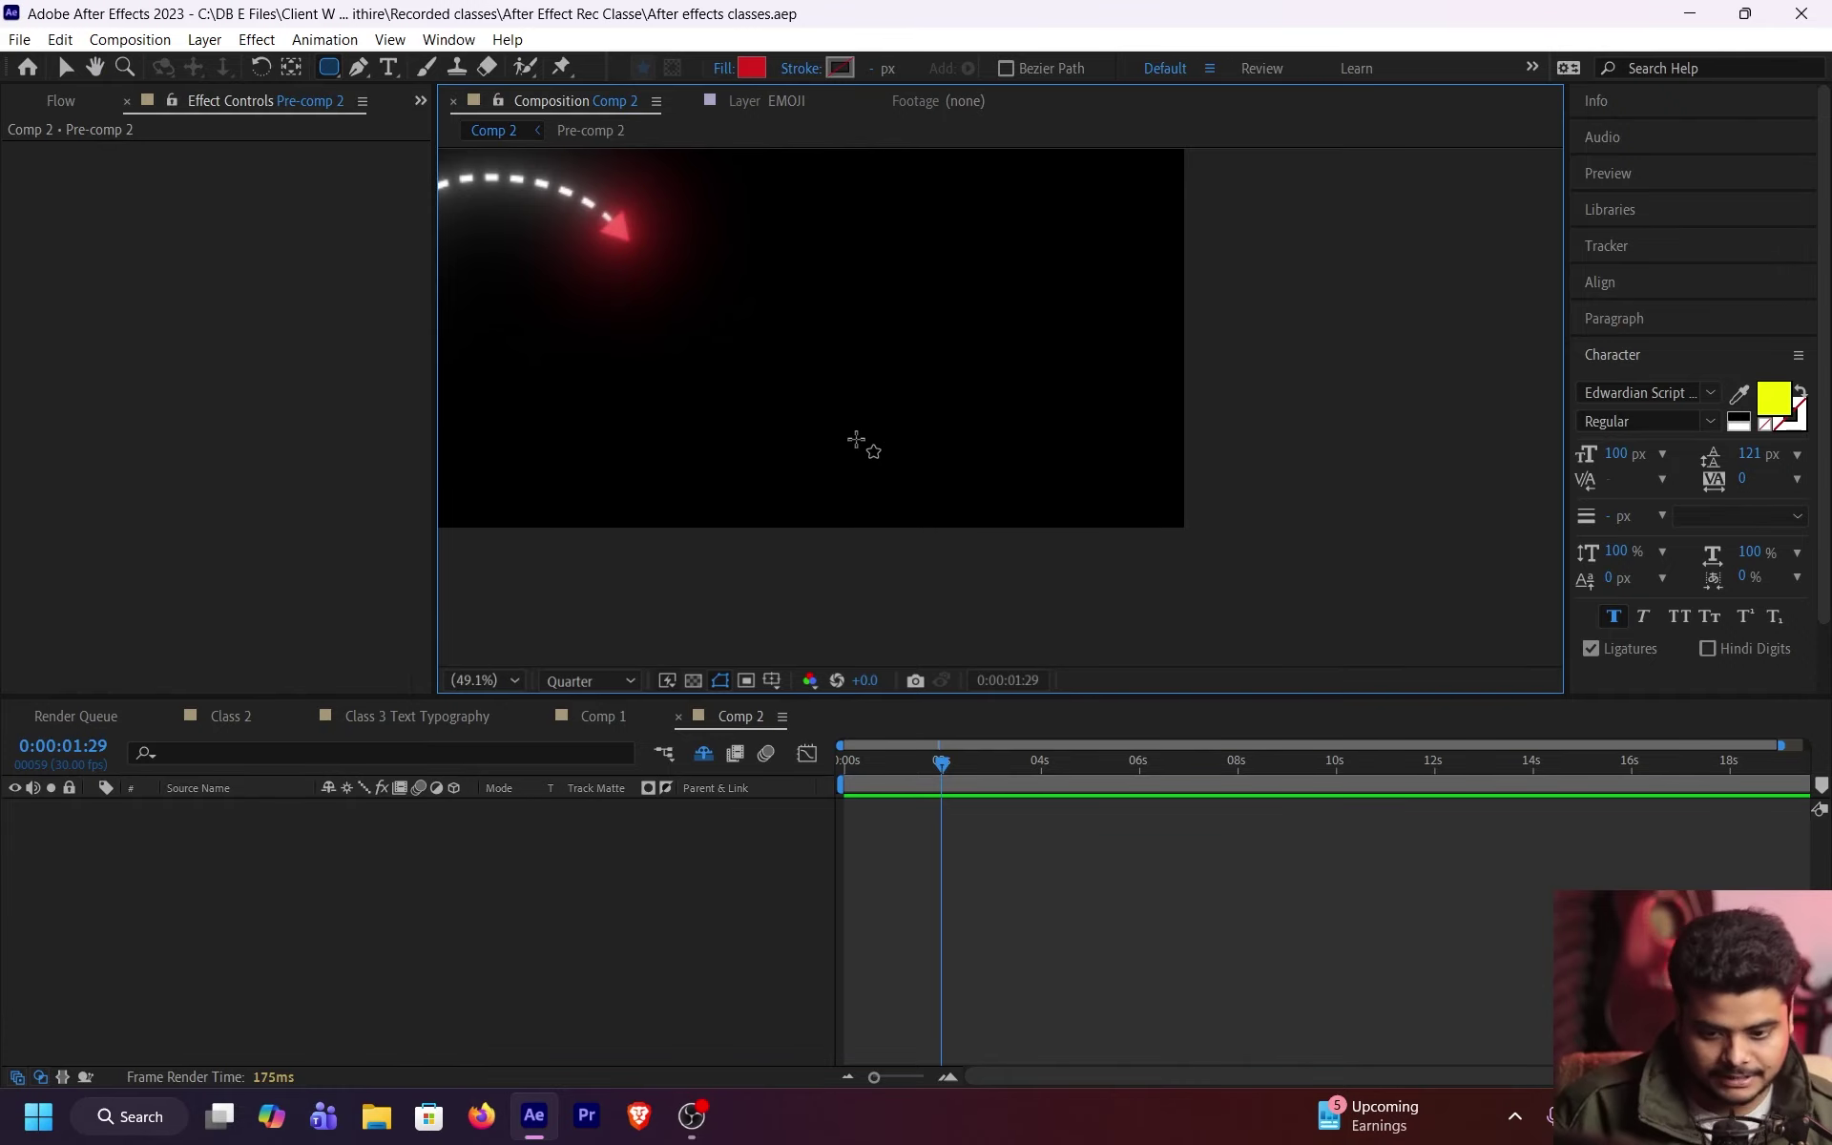
key(/)
mouse_move(597, 414)
mouse_down()
mouse_move(1250, 531)
mouse_move(1157, 531)
mouse_move(1288, 531)
mouse_up()
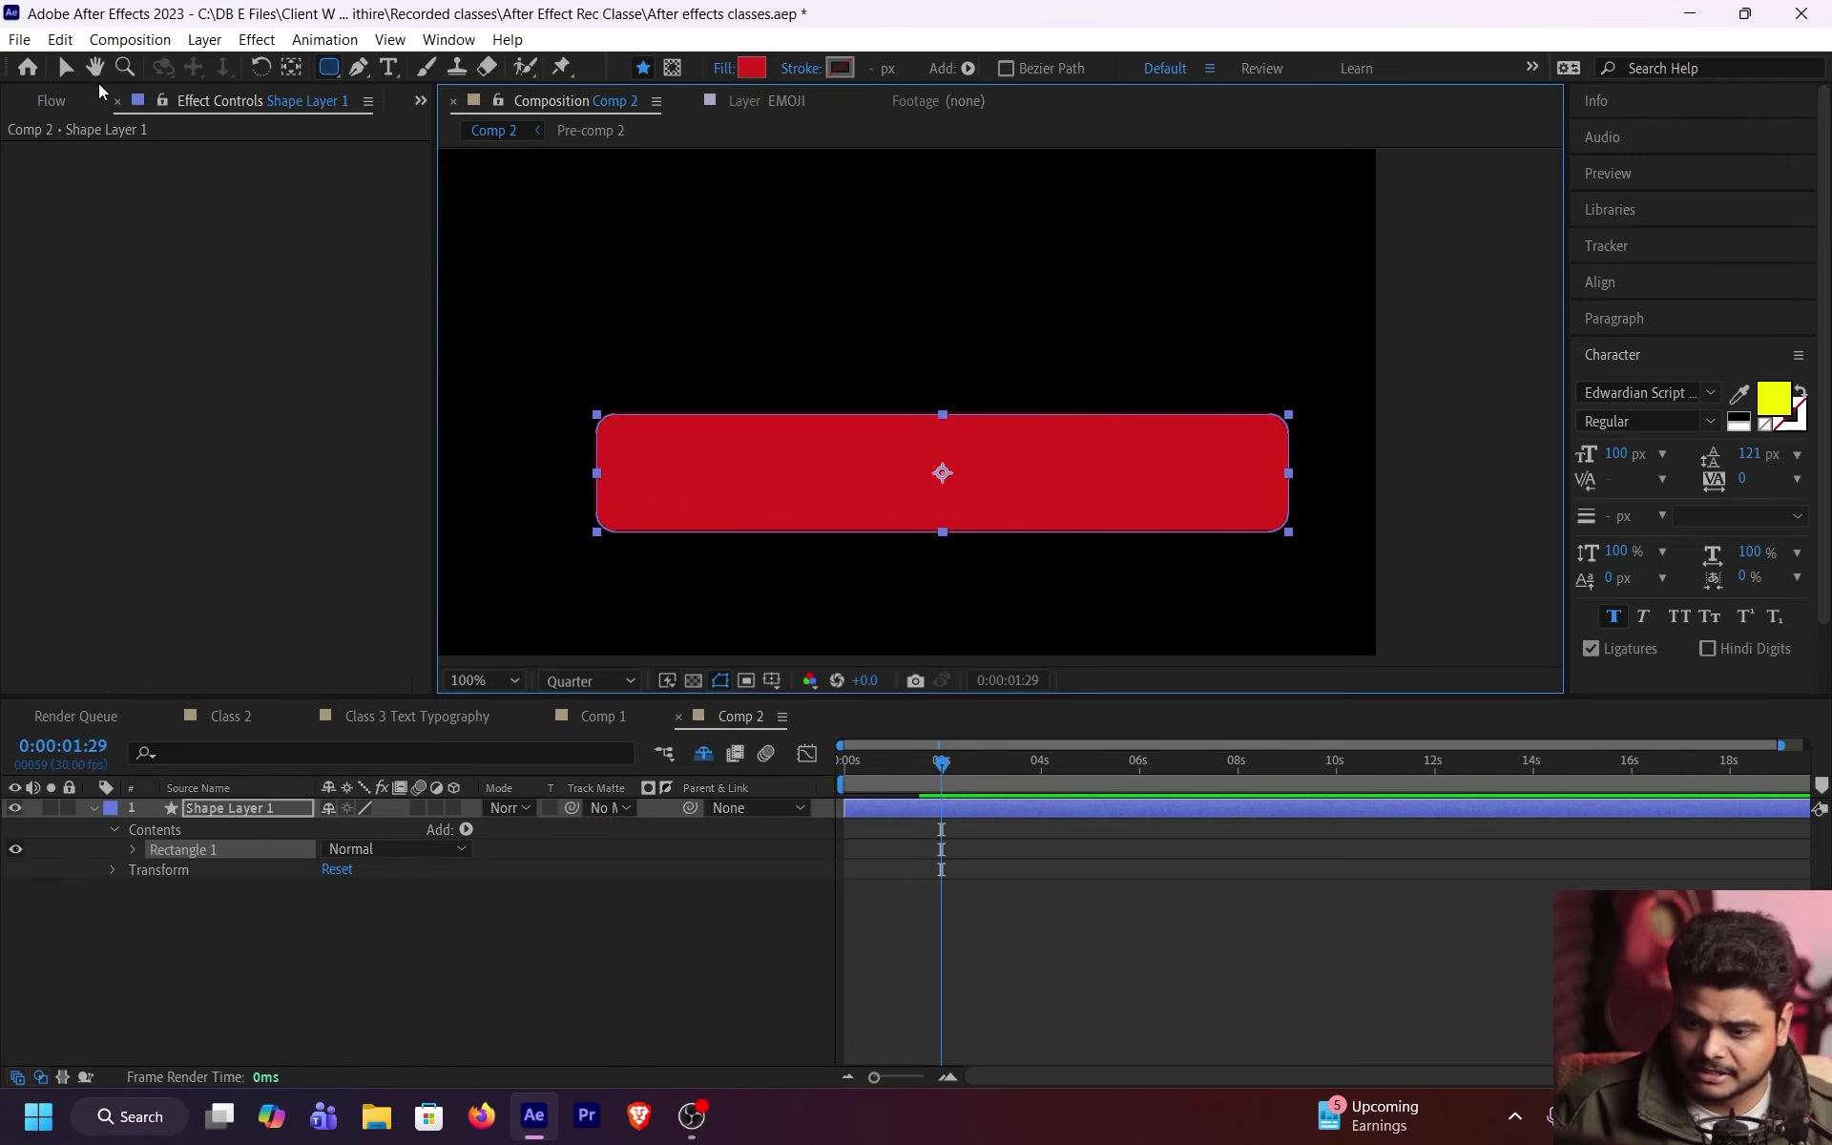
Step: Set the rounded rectangle's fill colour to light grey EDEDED
click(63, 64)
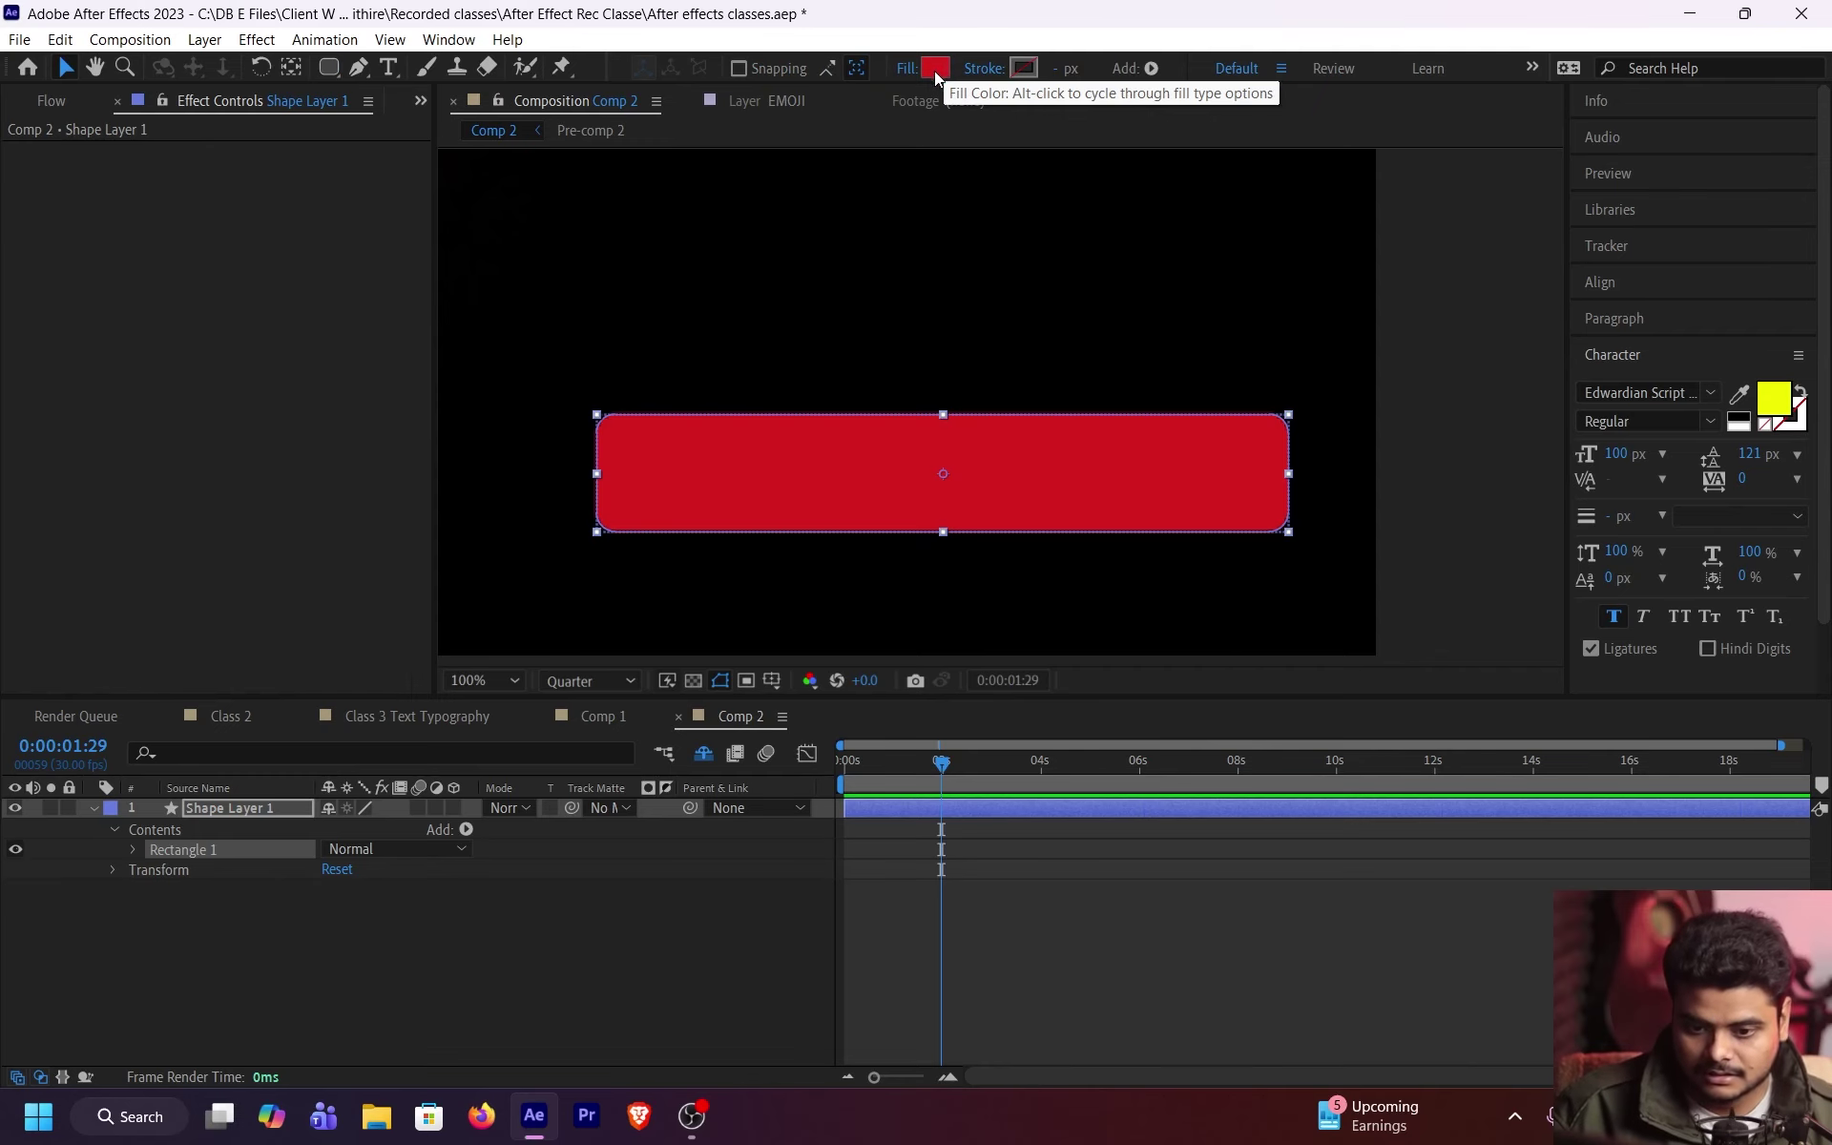
click(937, 66)
text(FFFFFF)
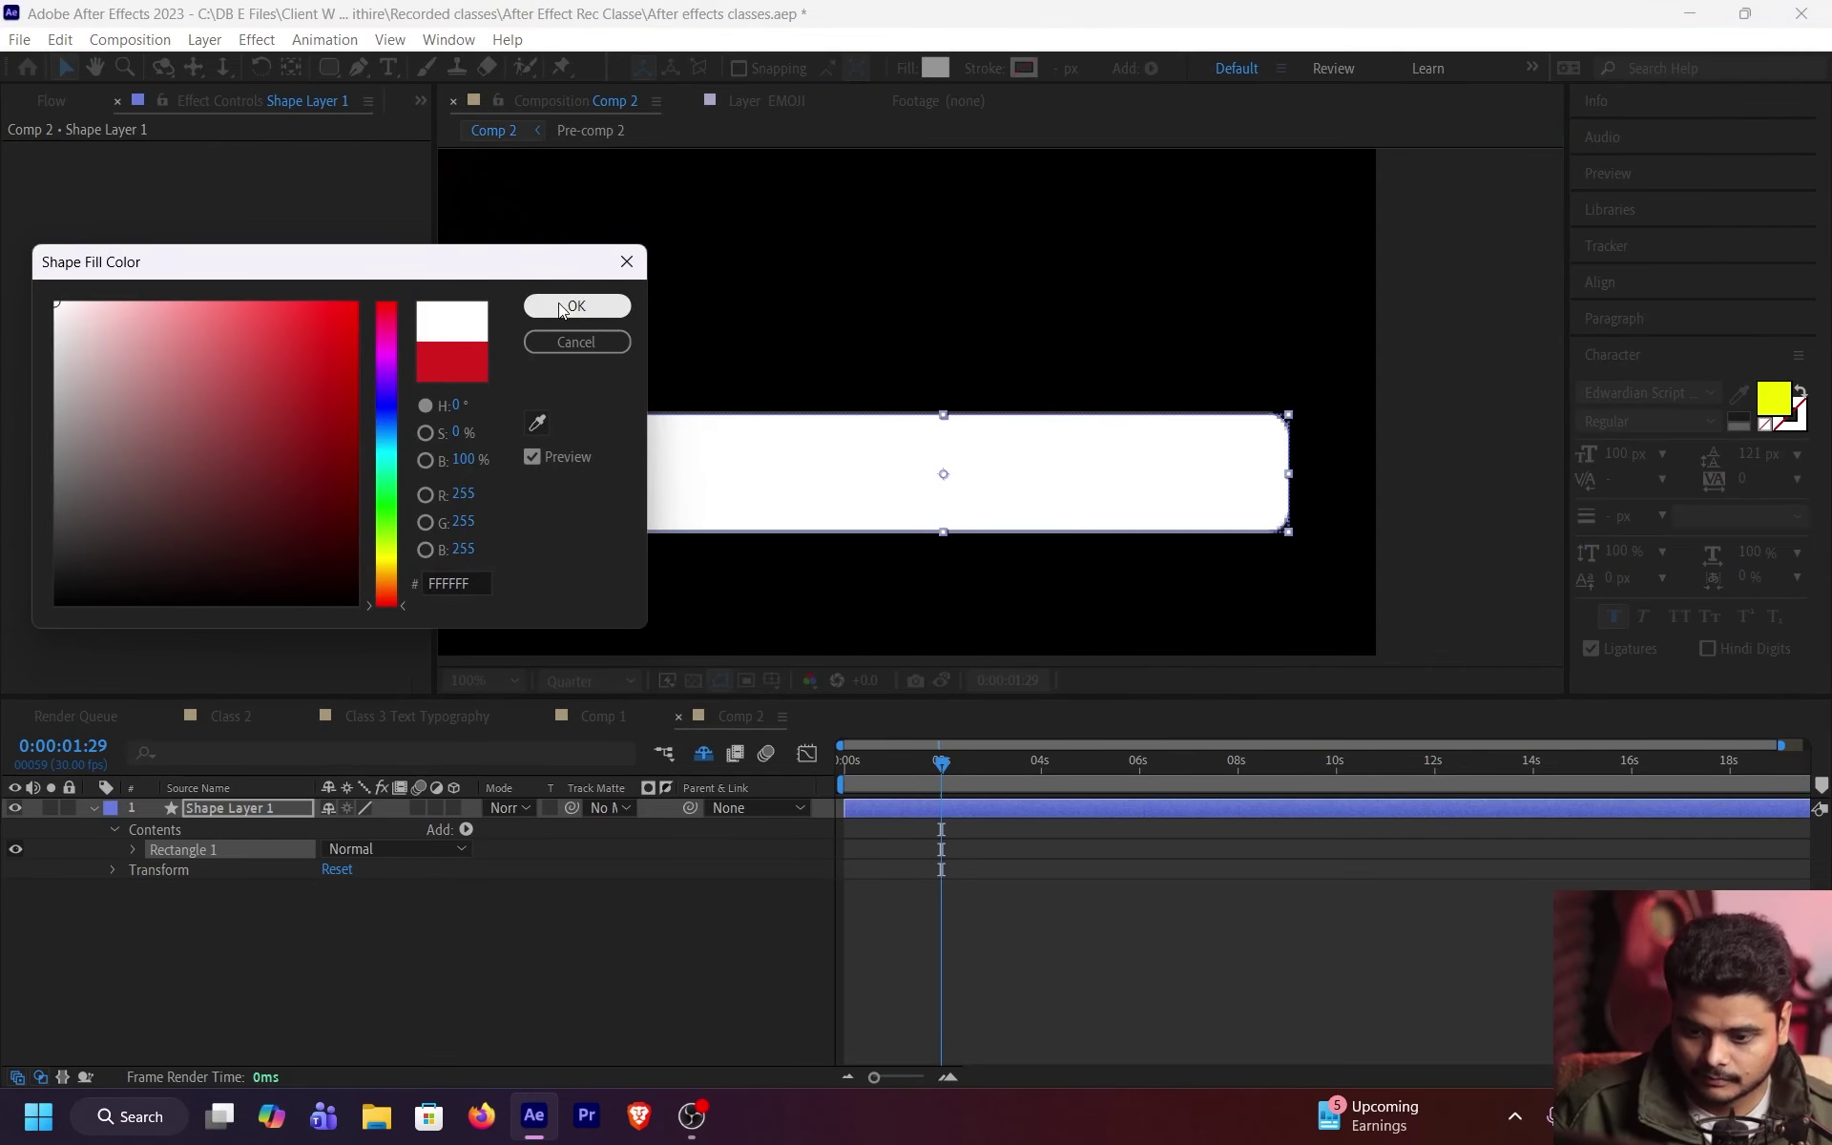
drag(54, 303, 56, 323)
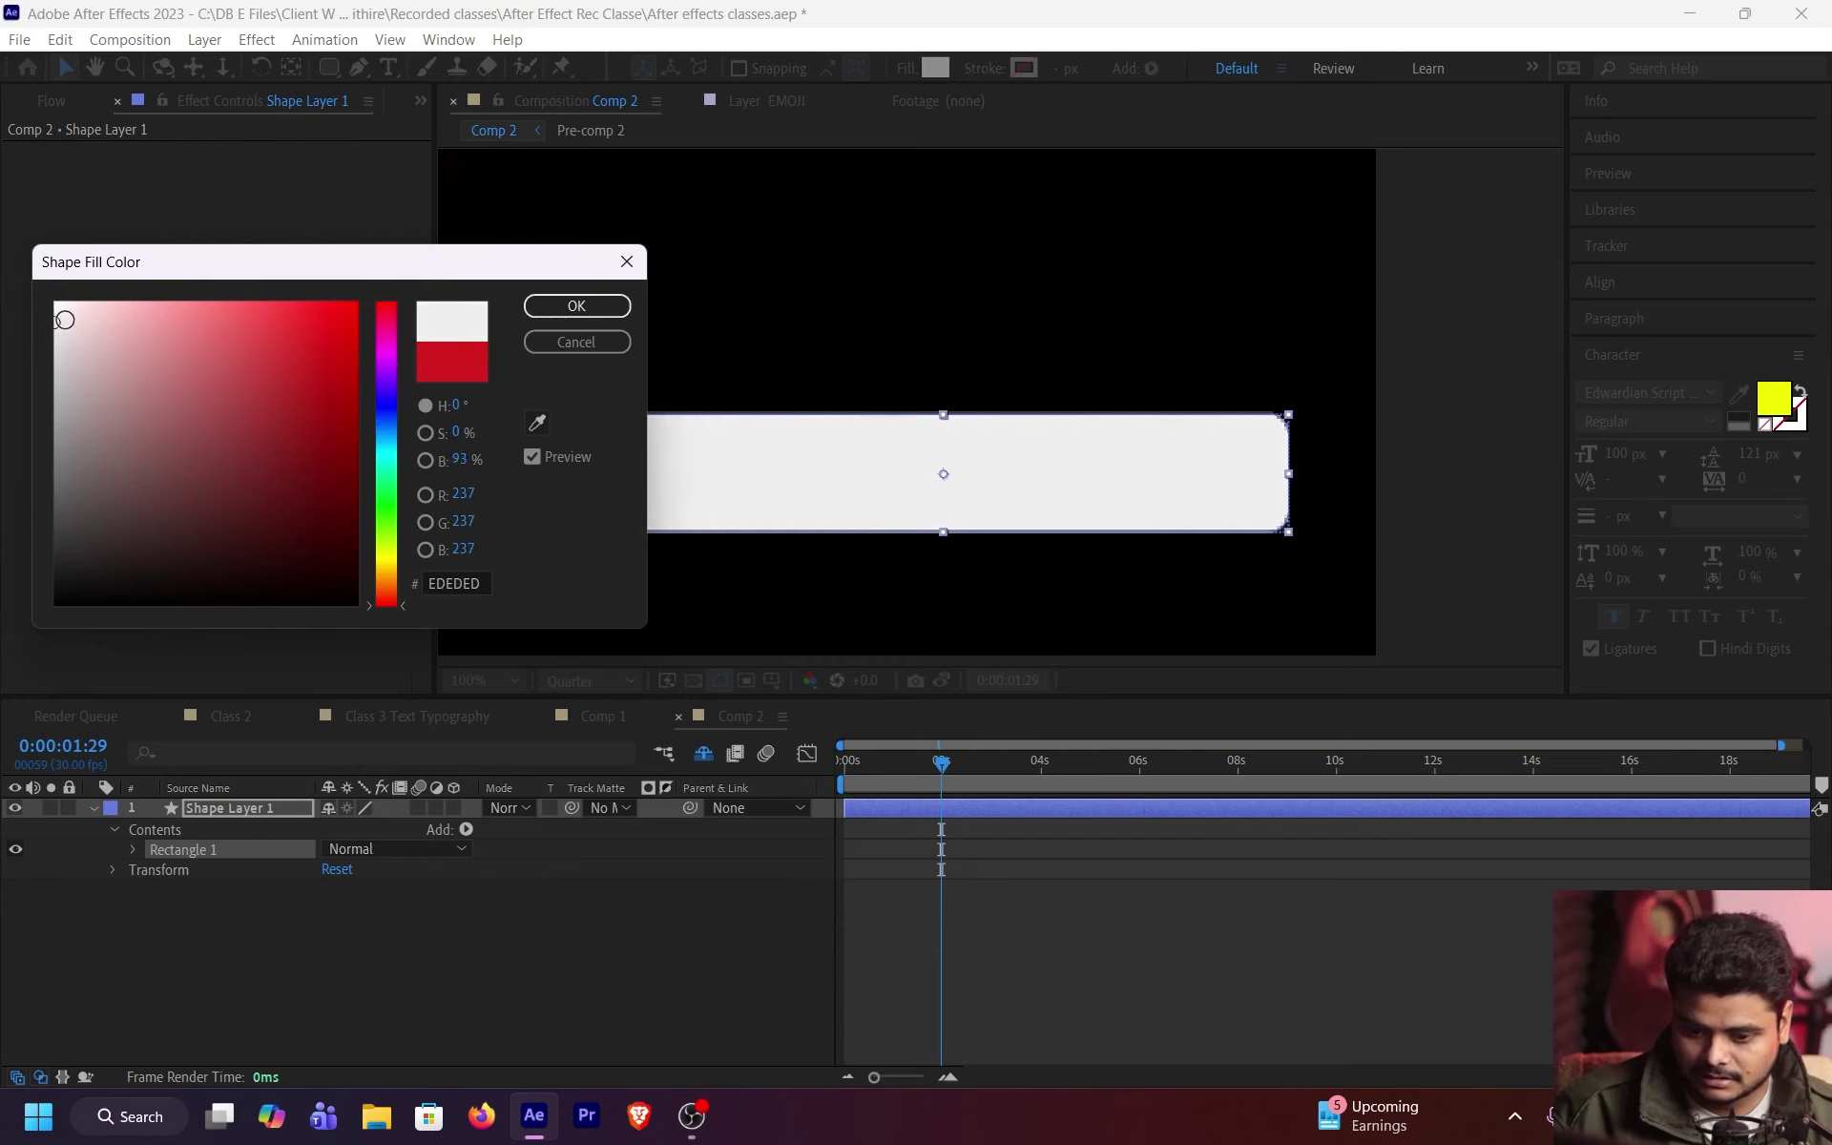
click(547, 306)
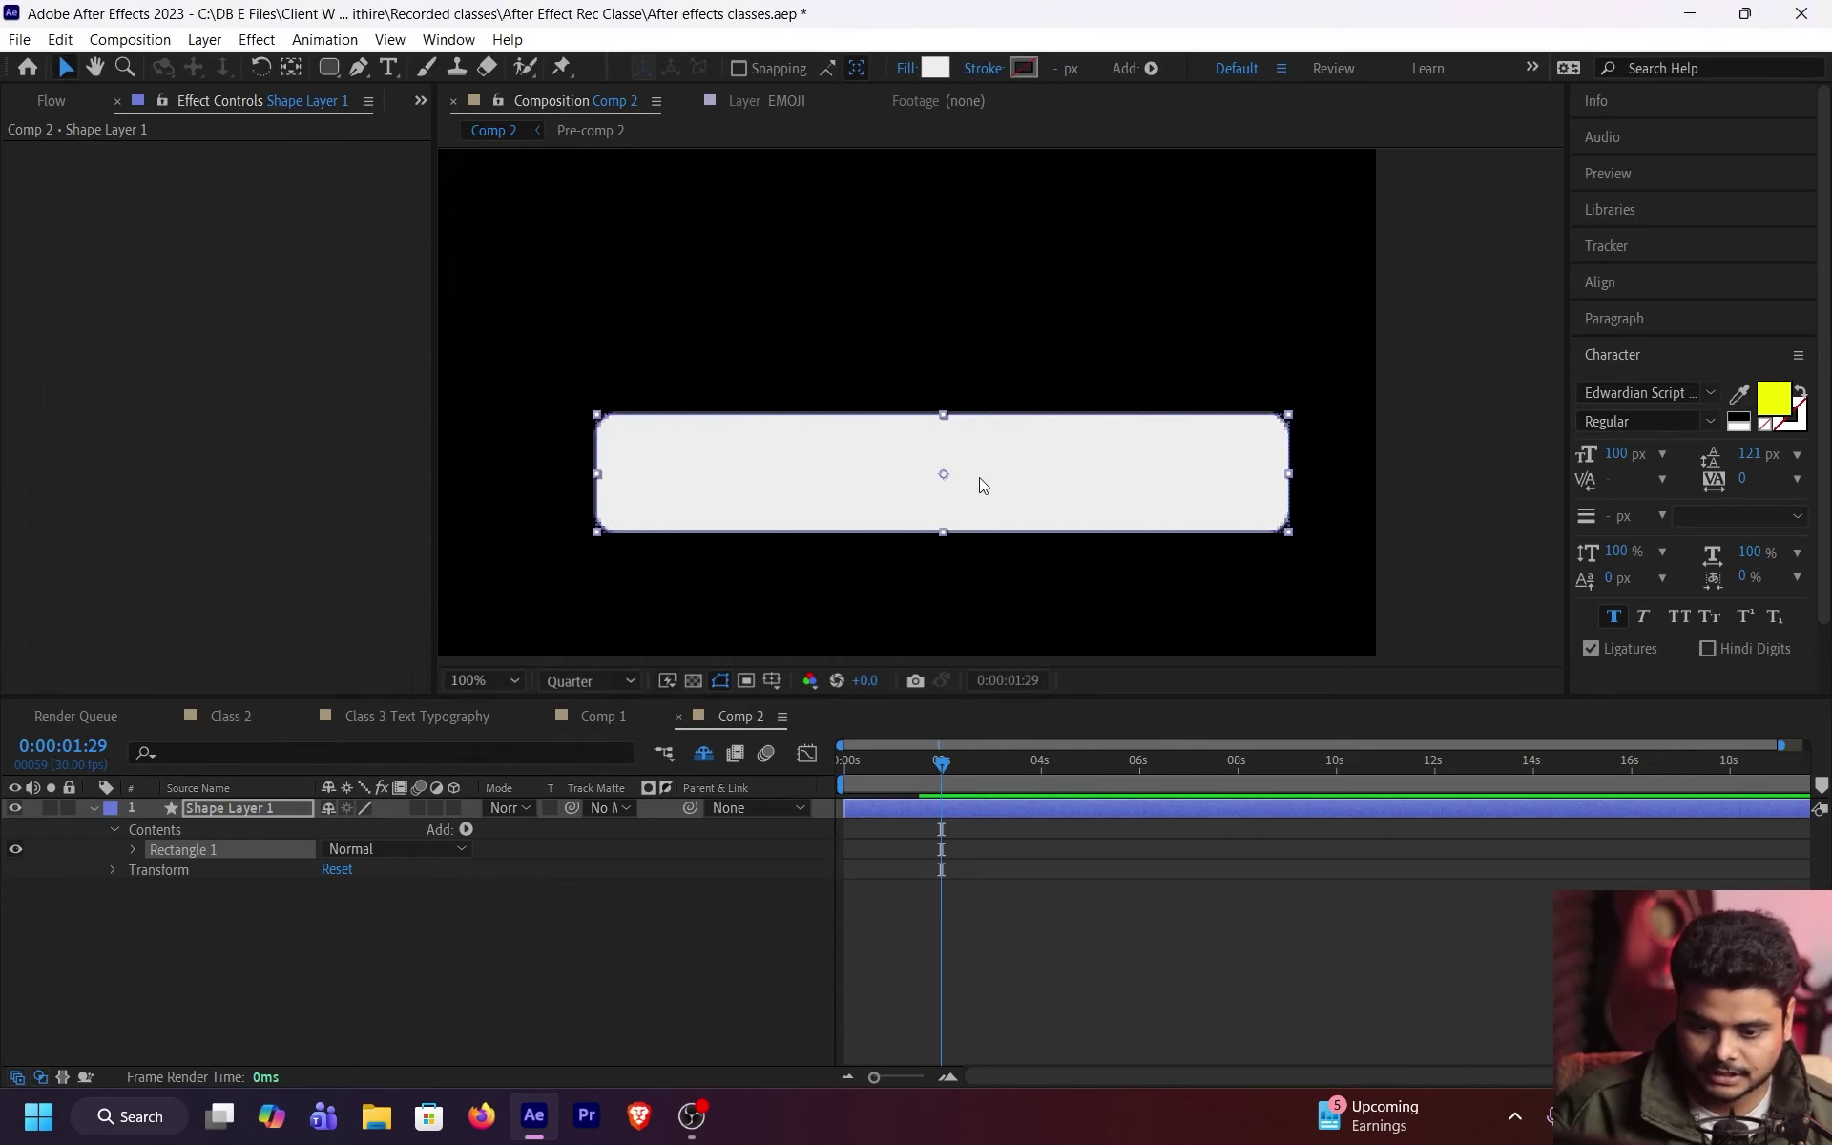
Step: Go to 0:00:01:17 and examine the selected rounded rectangle's edges close up against the composition
click(1112, 918)
mouse_move(924, 781)
mouse_down()
mouse_move(821, 767)
mouse_move(922, 773)
mouse_up()
click(942, 807)
scroll(798, 438, up, 4)
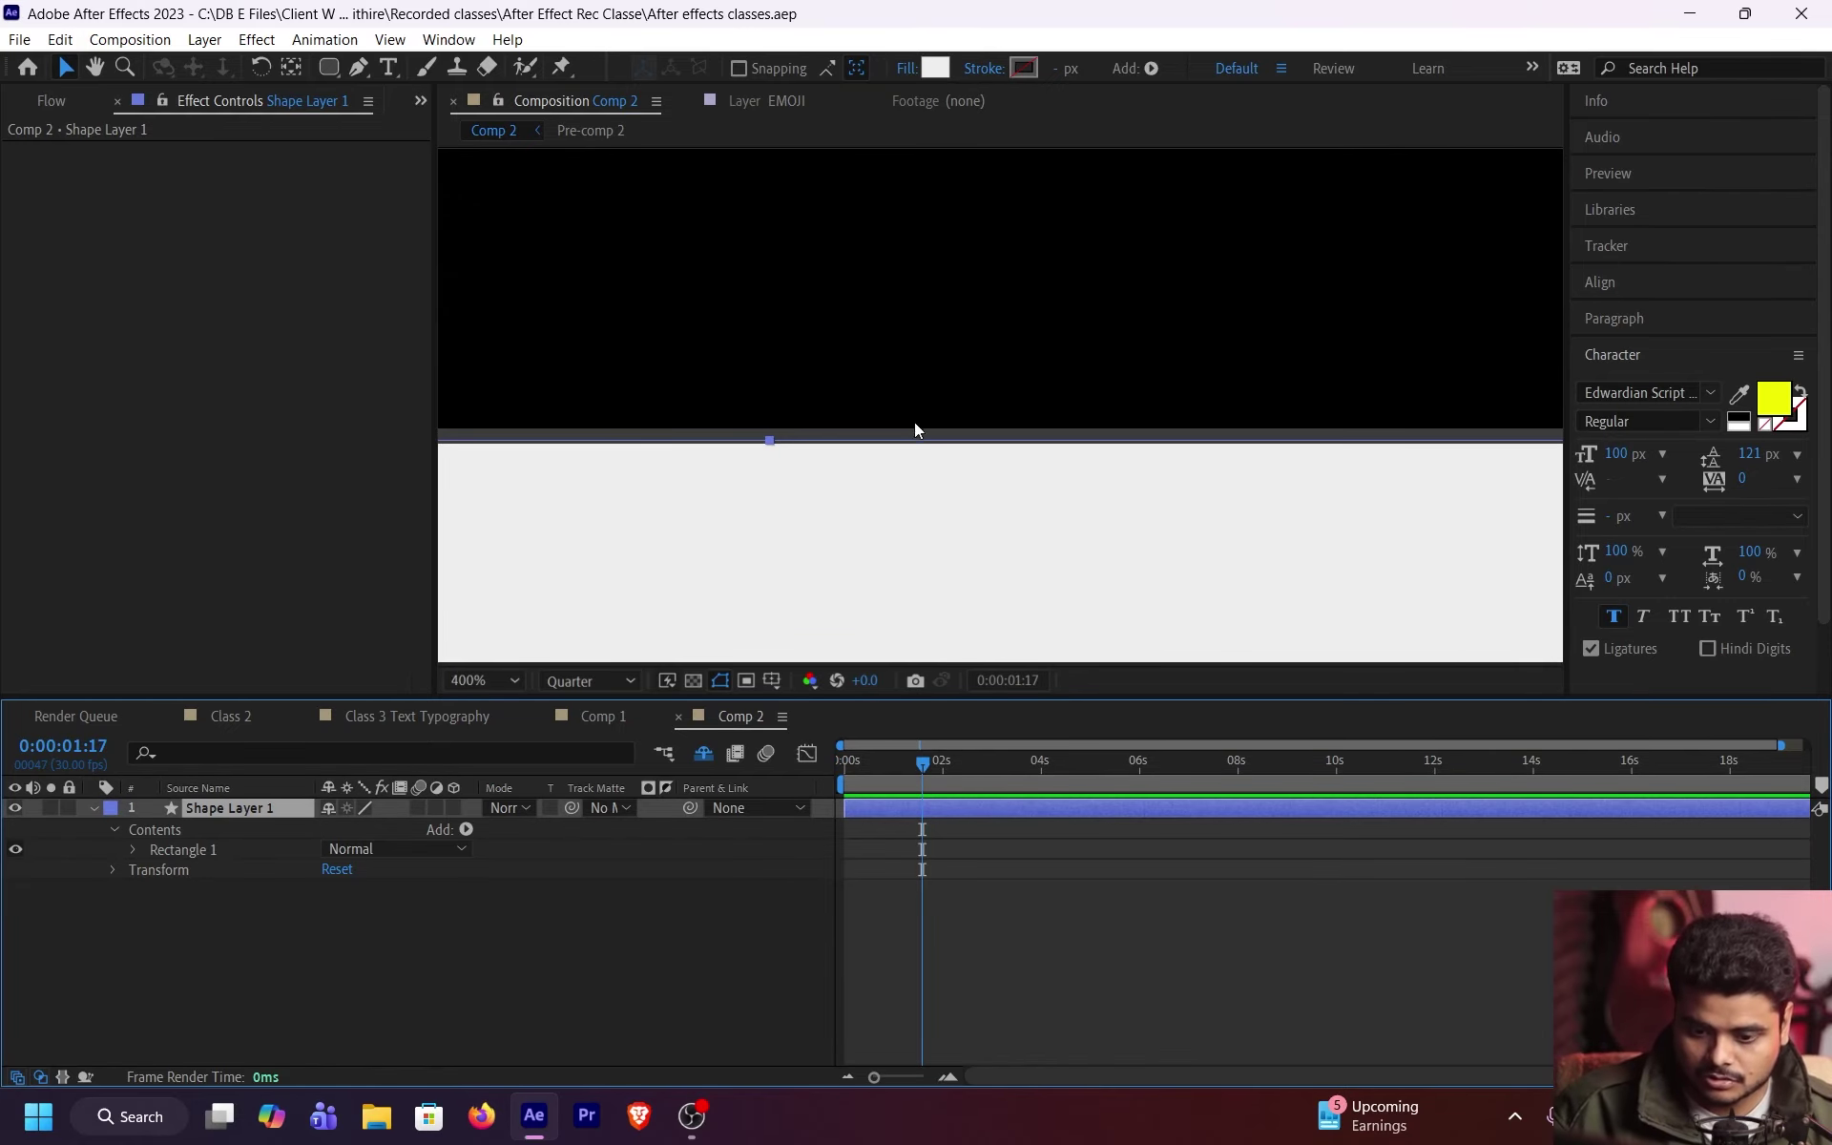
scroll(914, 429, down, 6)
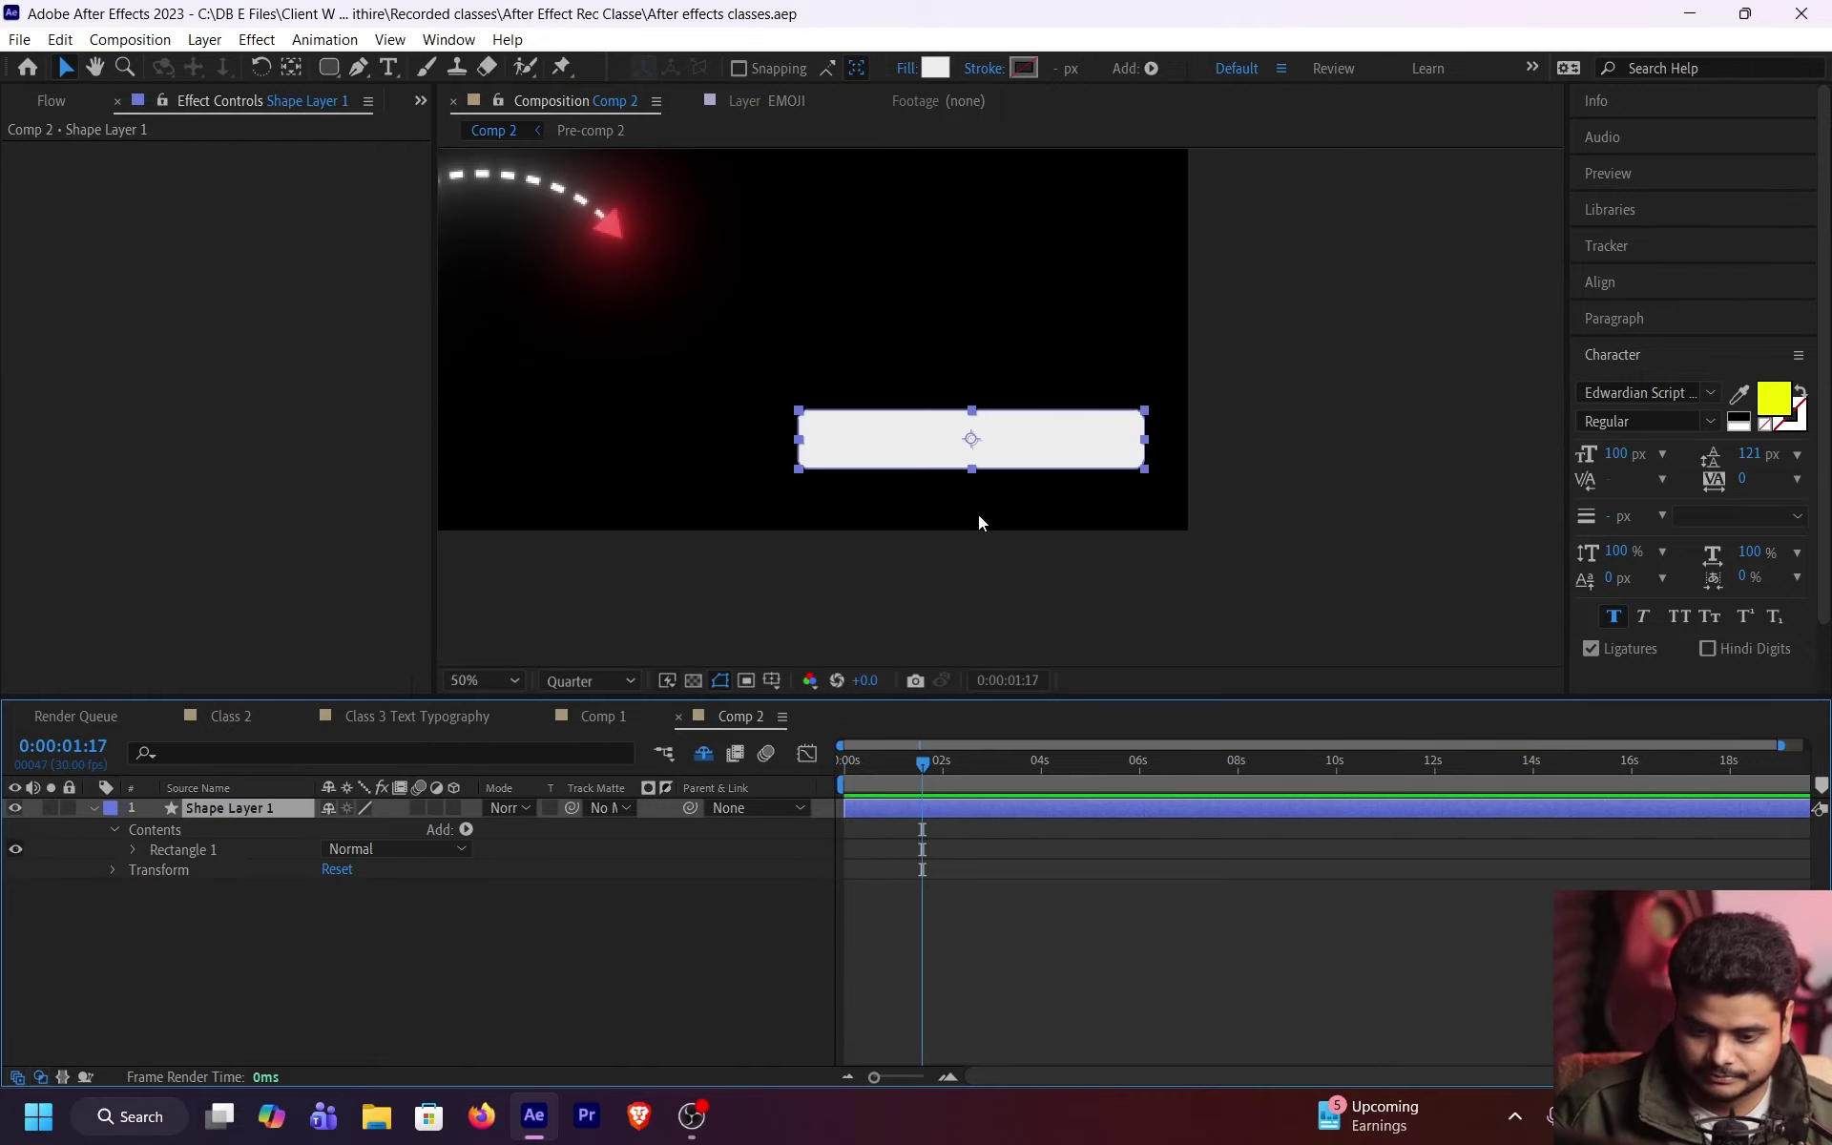
scroll(982, 504, up, 4)
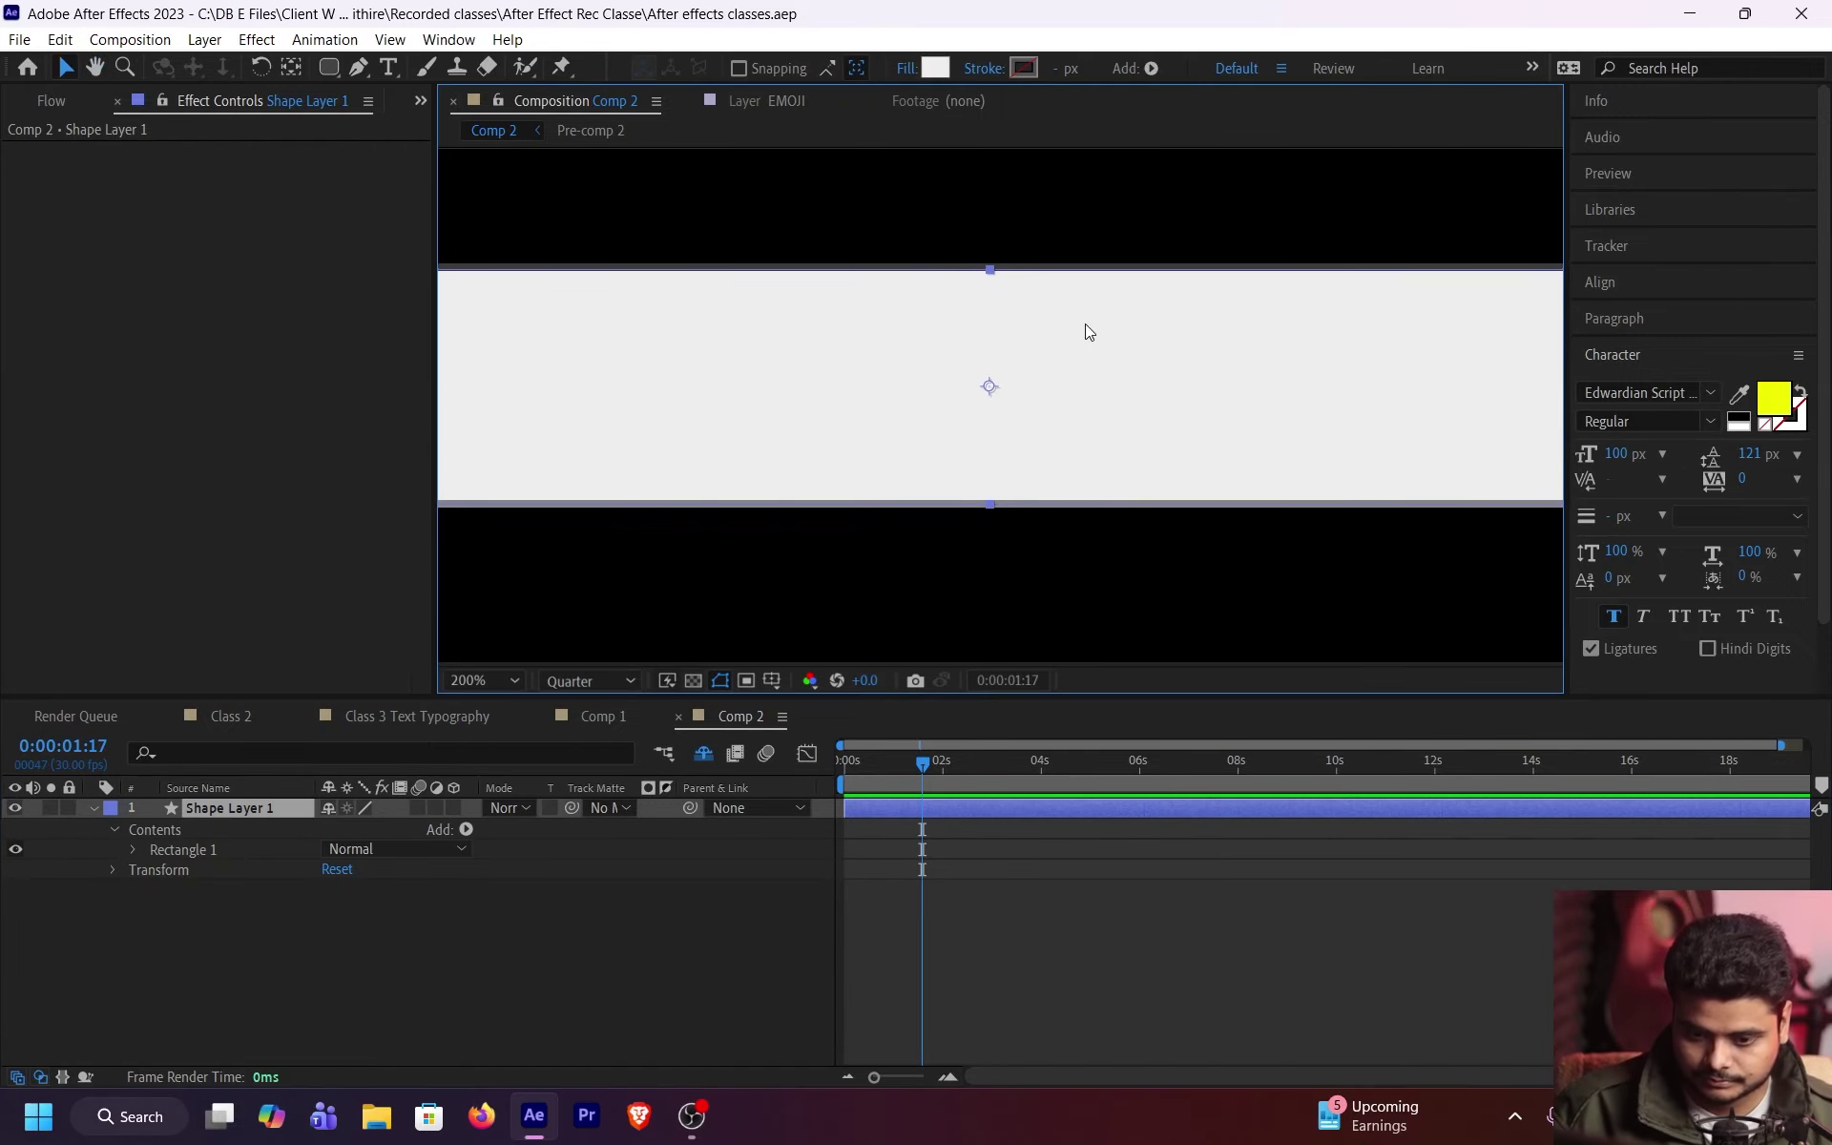
key(comma)
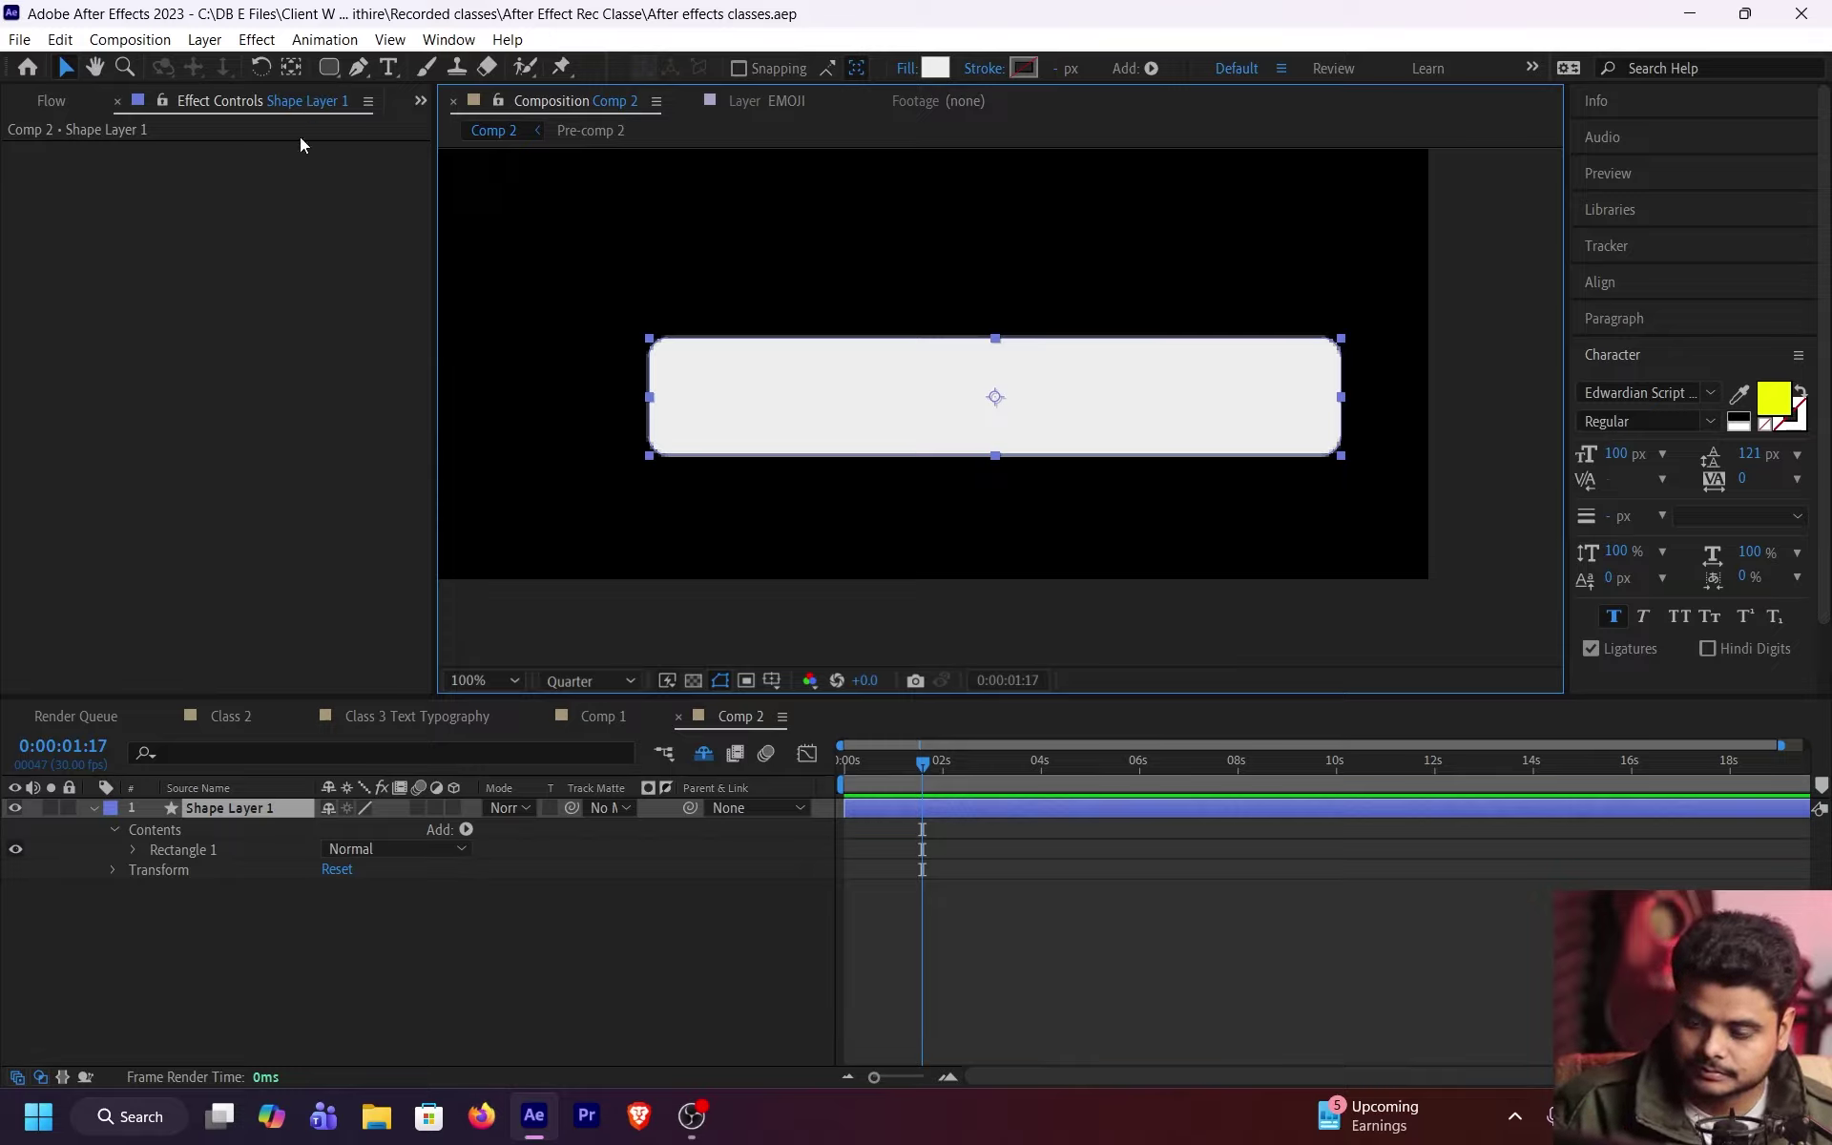
Step: Add a text layer containing the username over the rounded rectangle
click(388, 69)
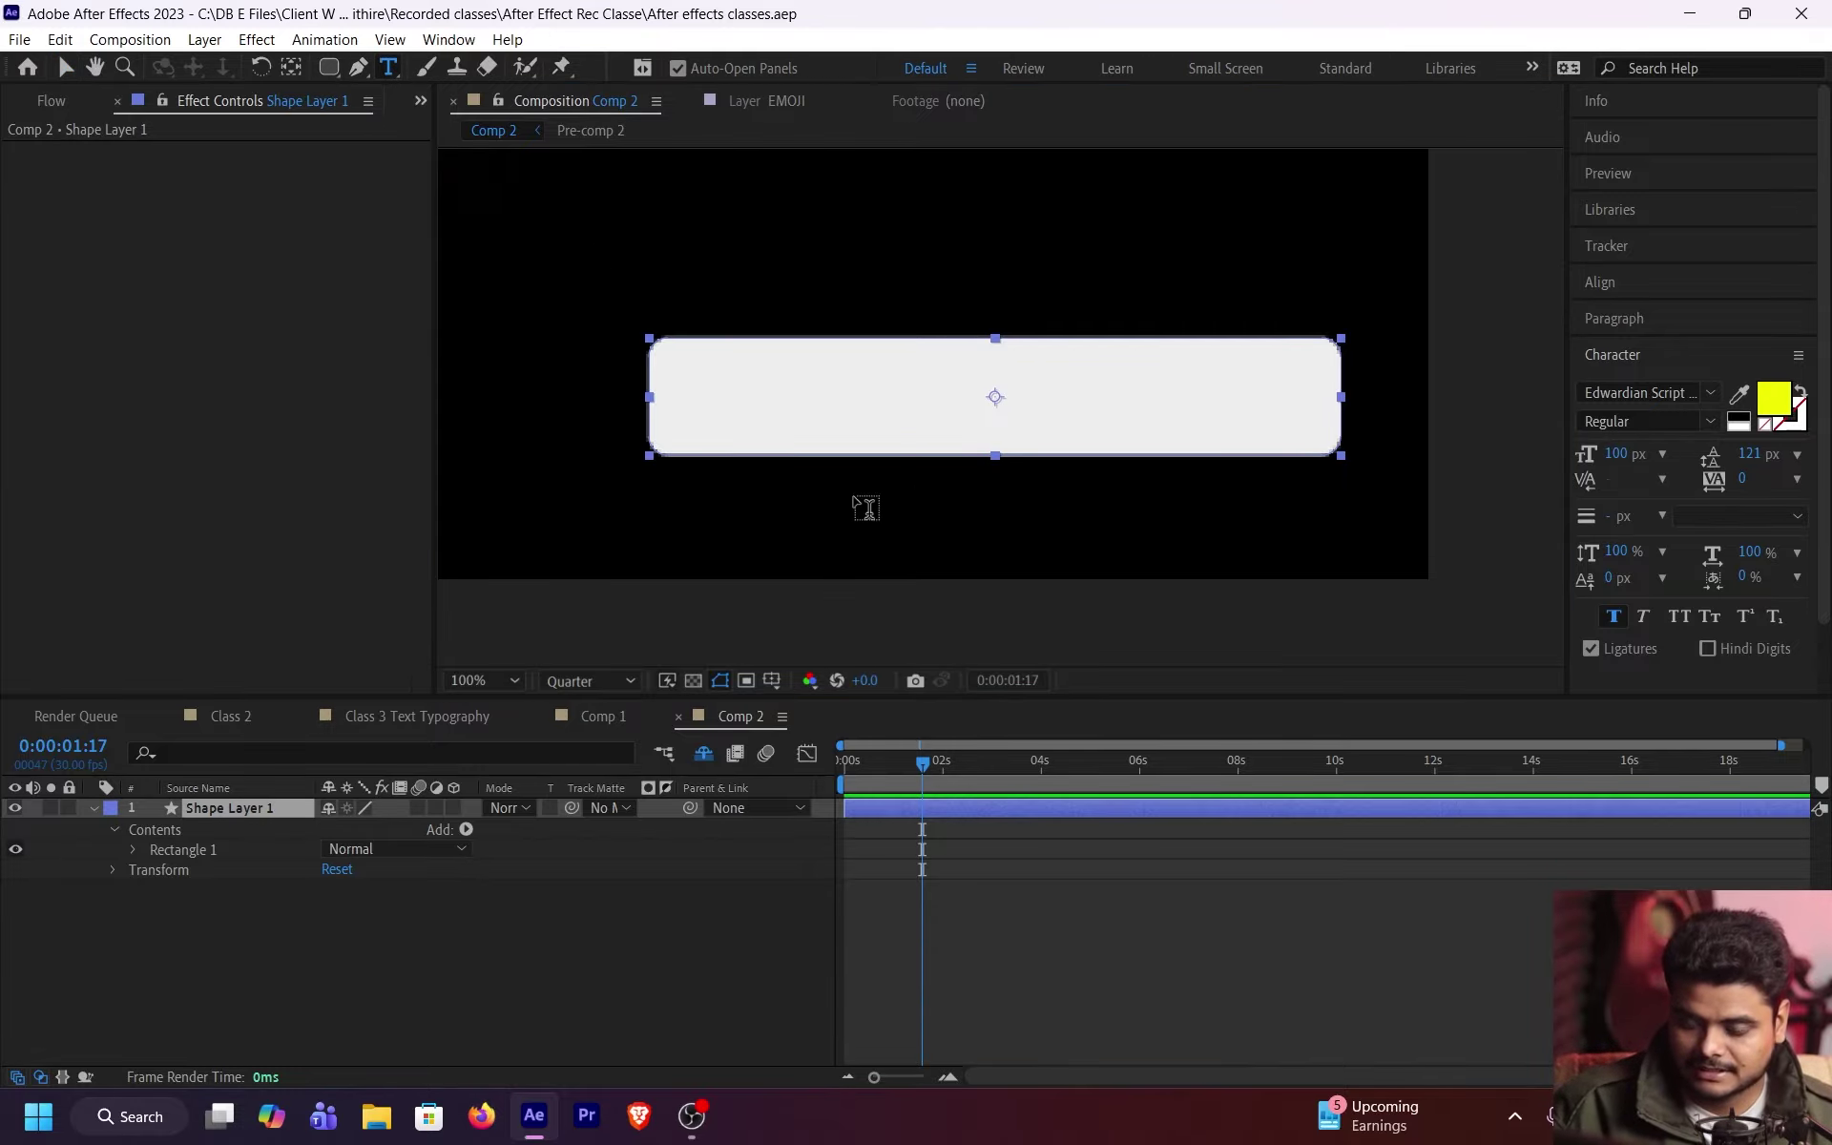
click(703, 401)
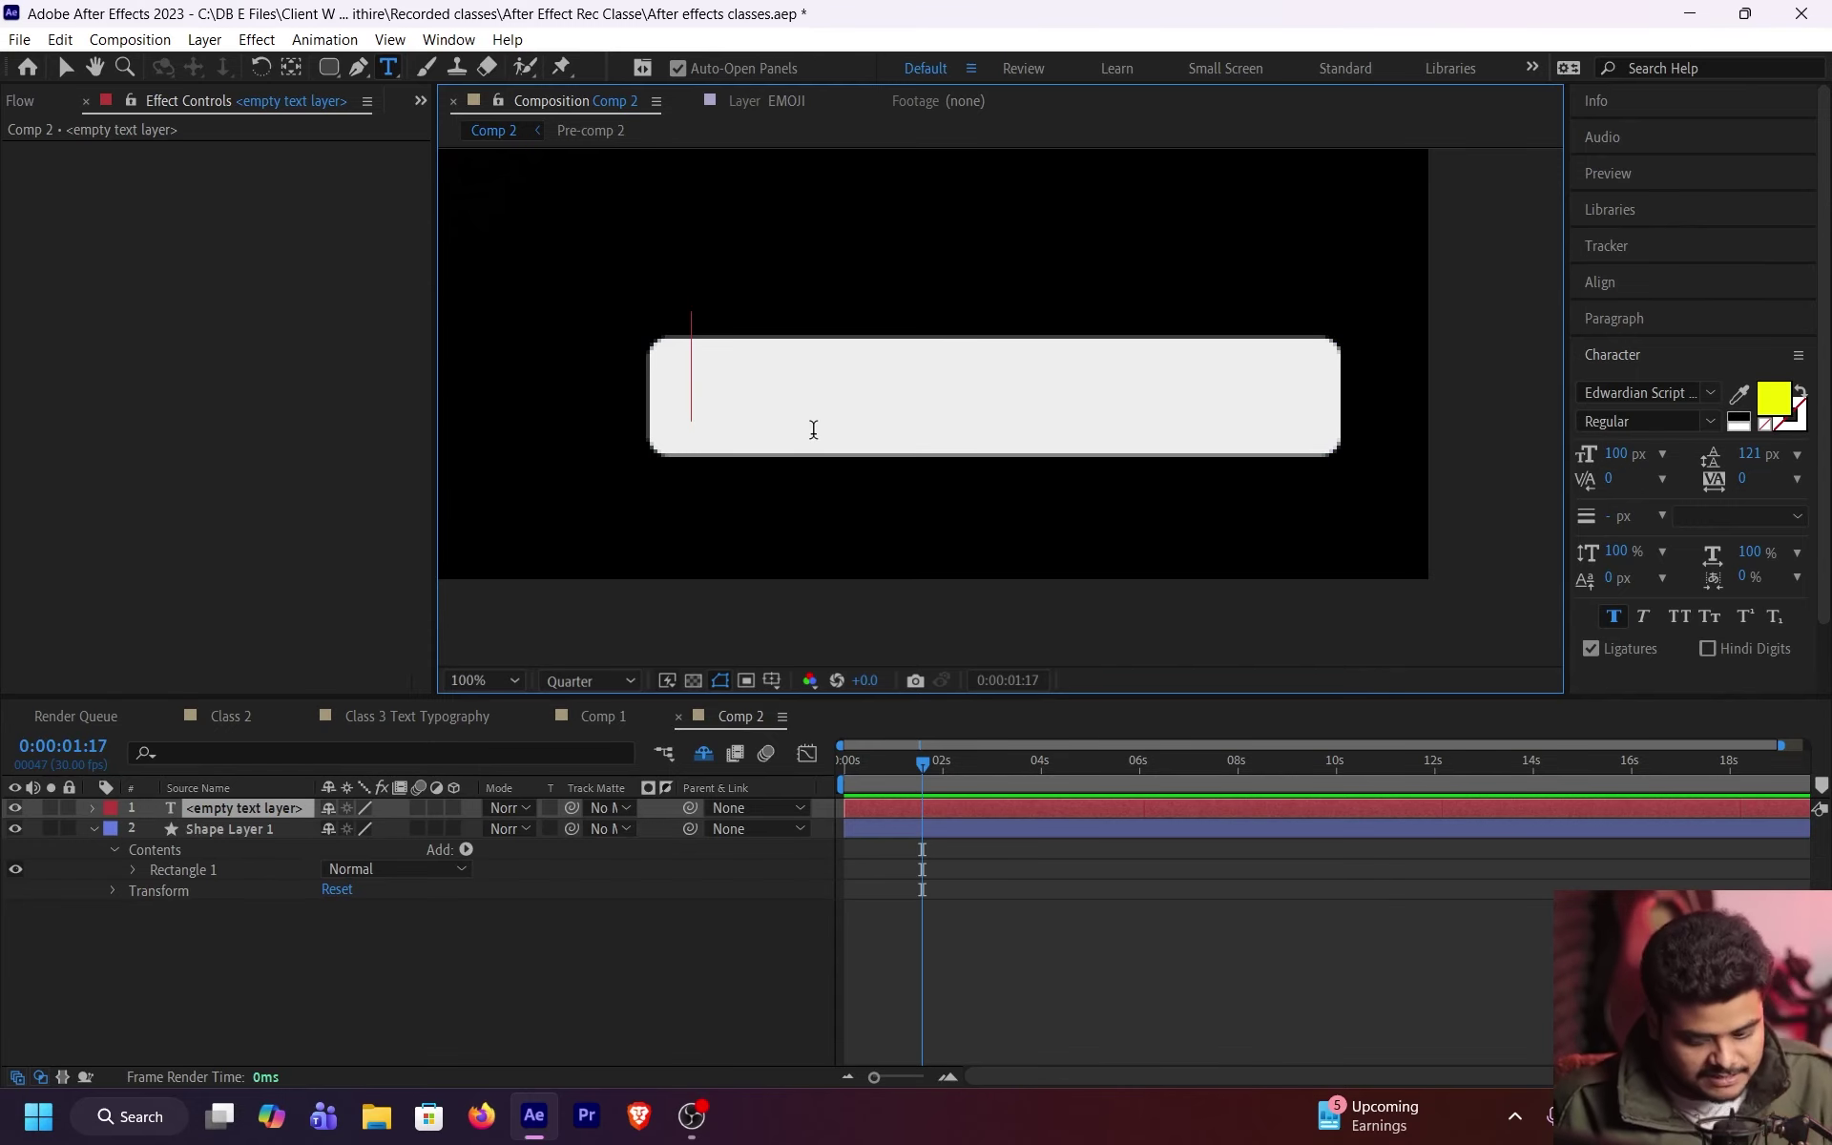
text(Ramk)
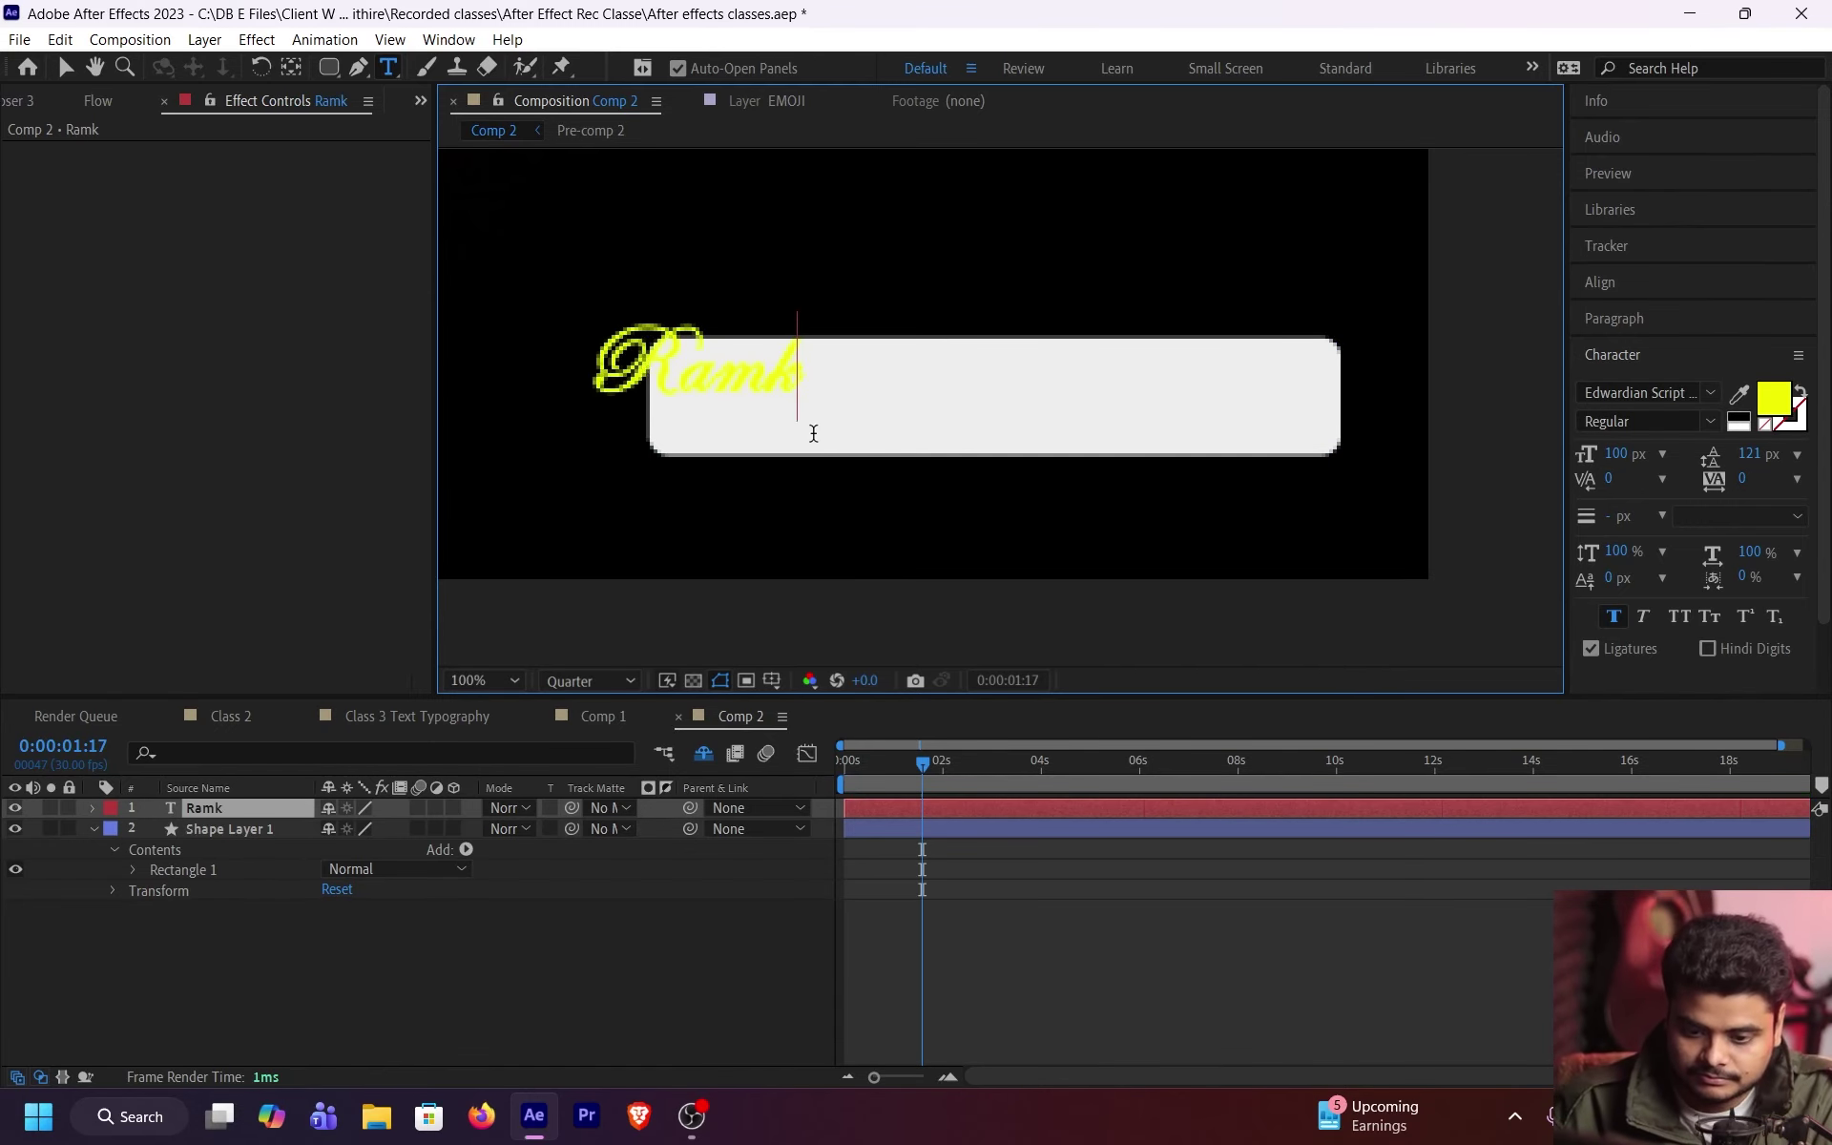
text(rishna.122)
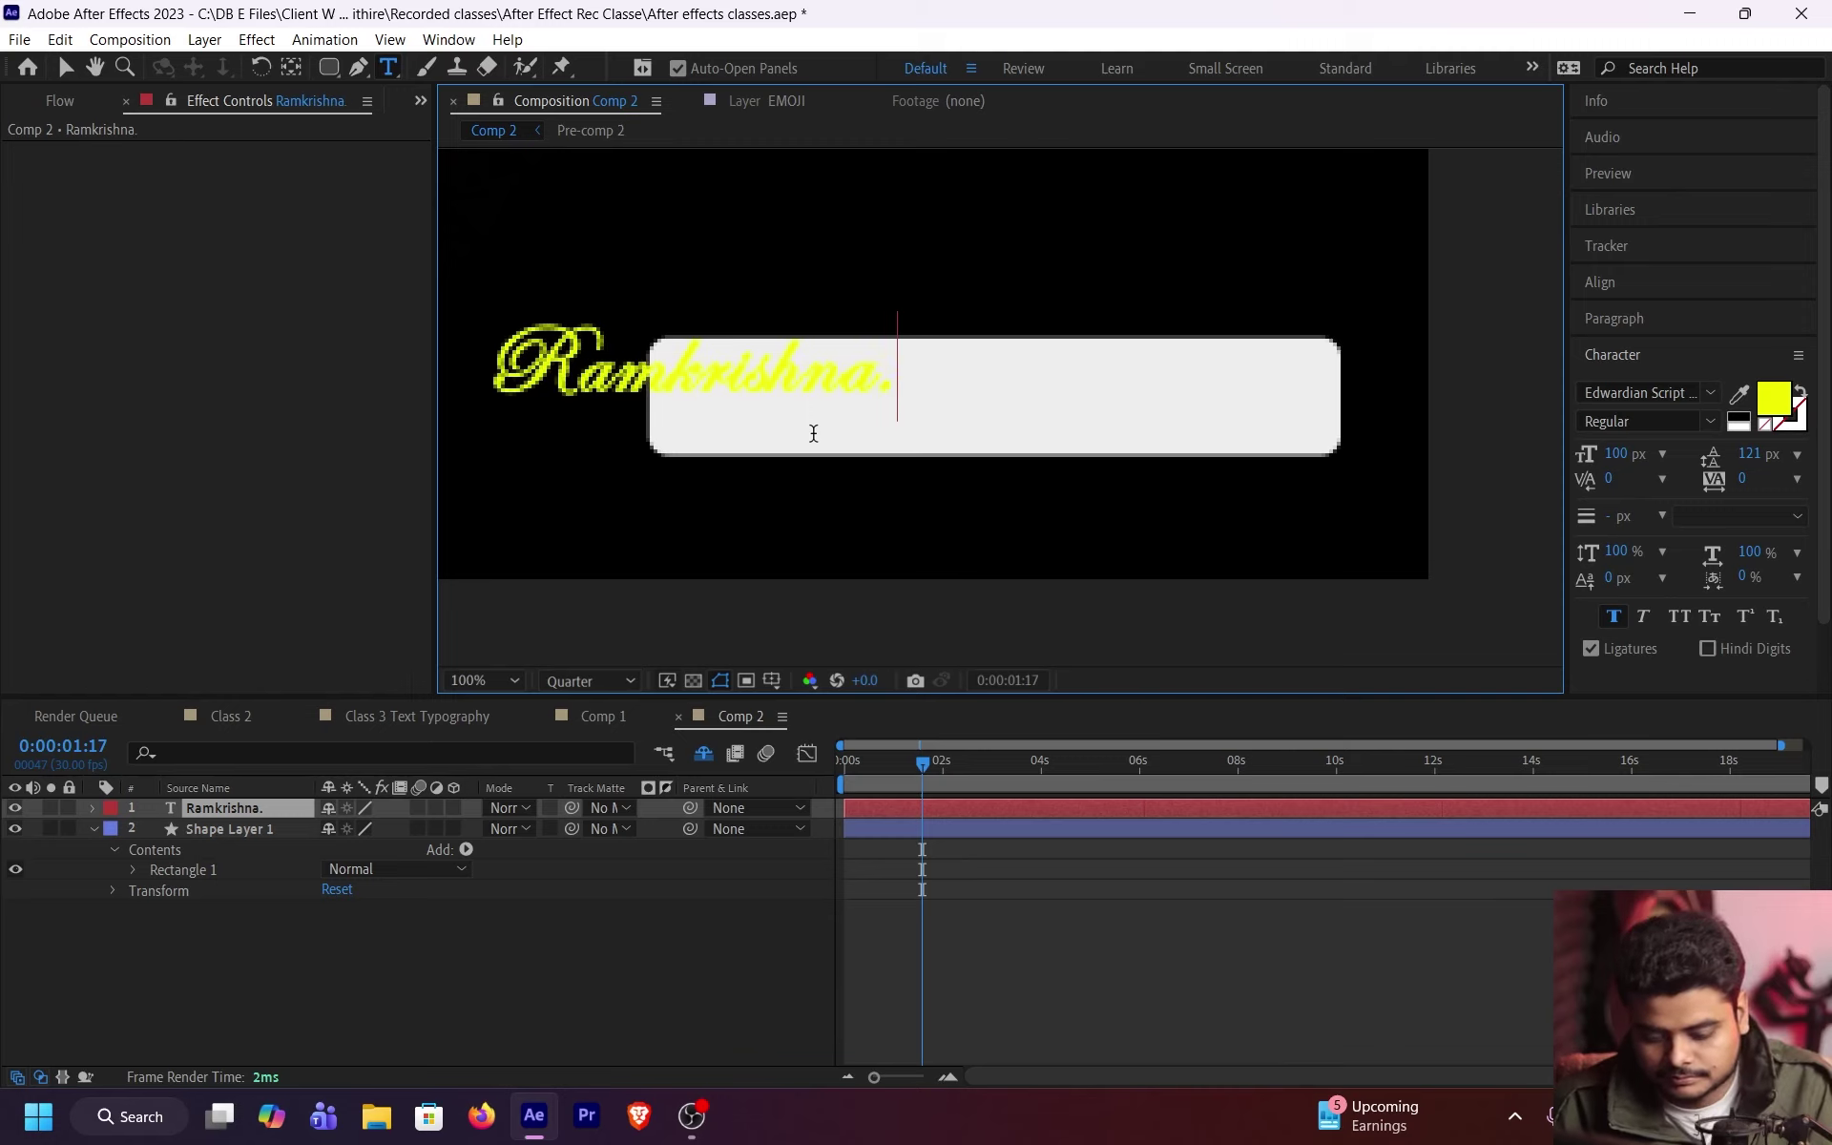
key(BackSpace)
key(BackSpace)
key(BackSpace)
key(BackSpace)
text(.22)
Step: Set the font of the whole username text to IBM Plex Sans SemiBold
key(ctrl+a)
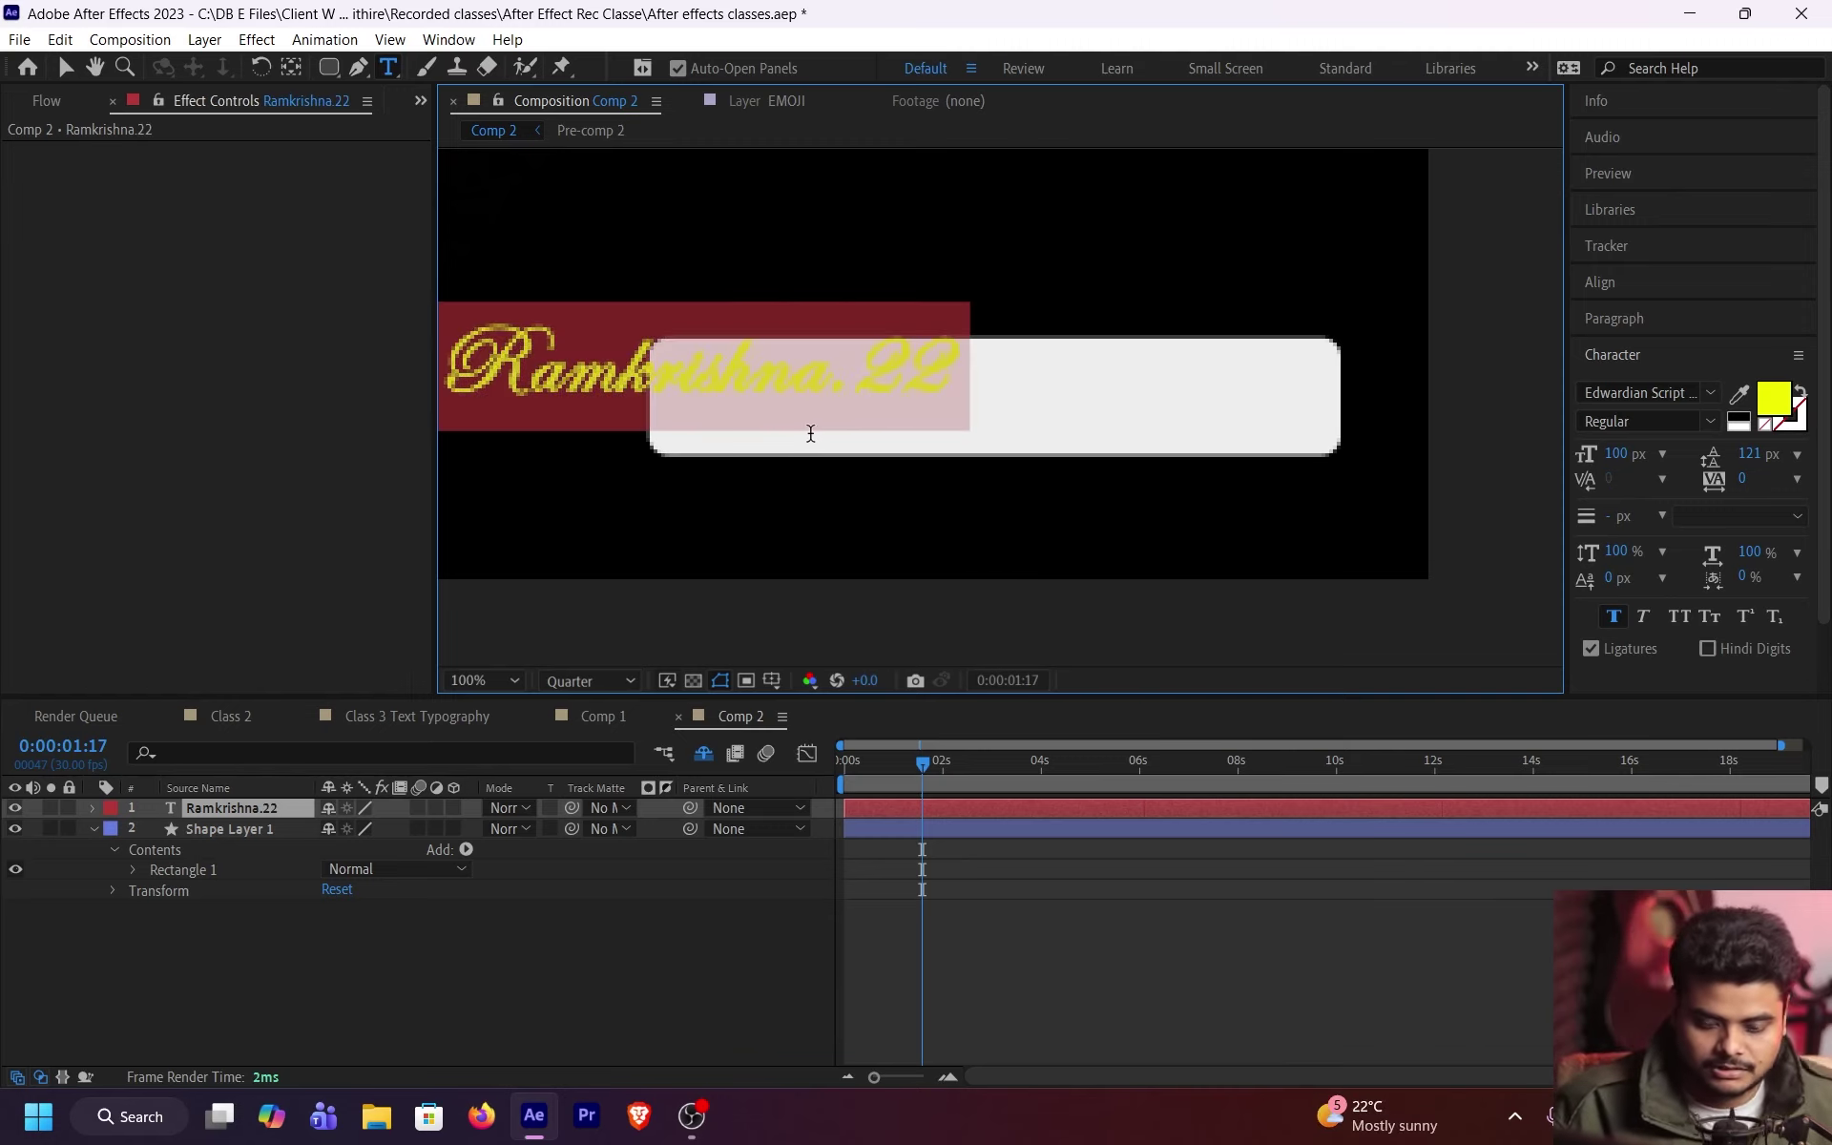
click(1713, 391)
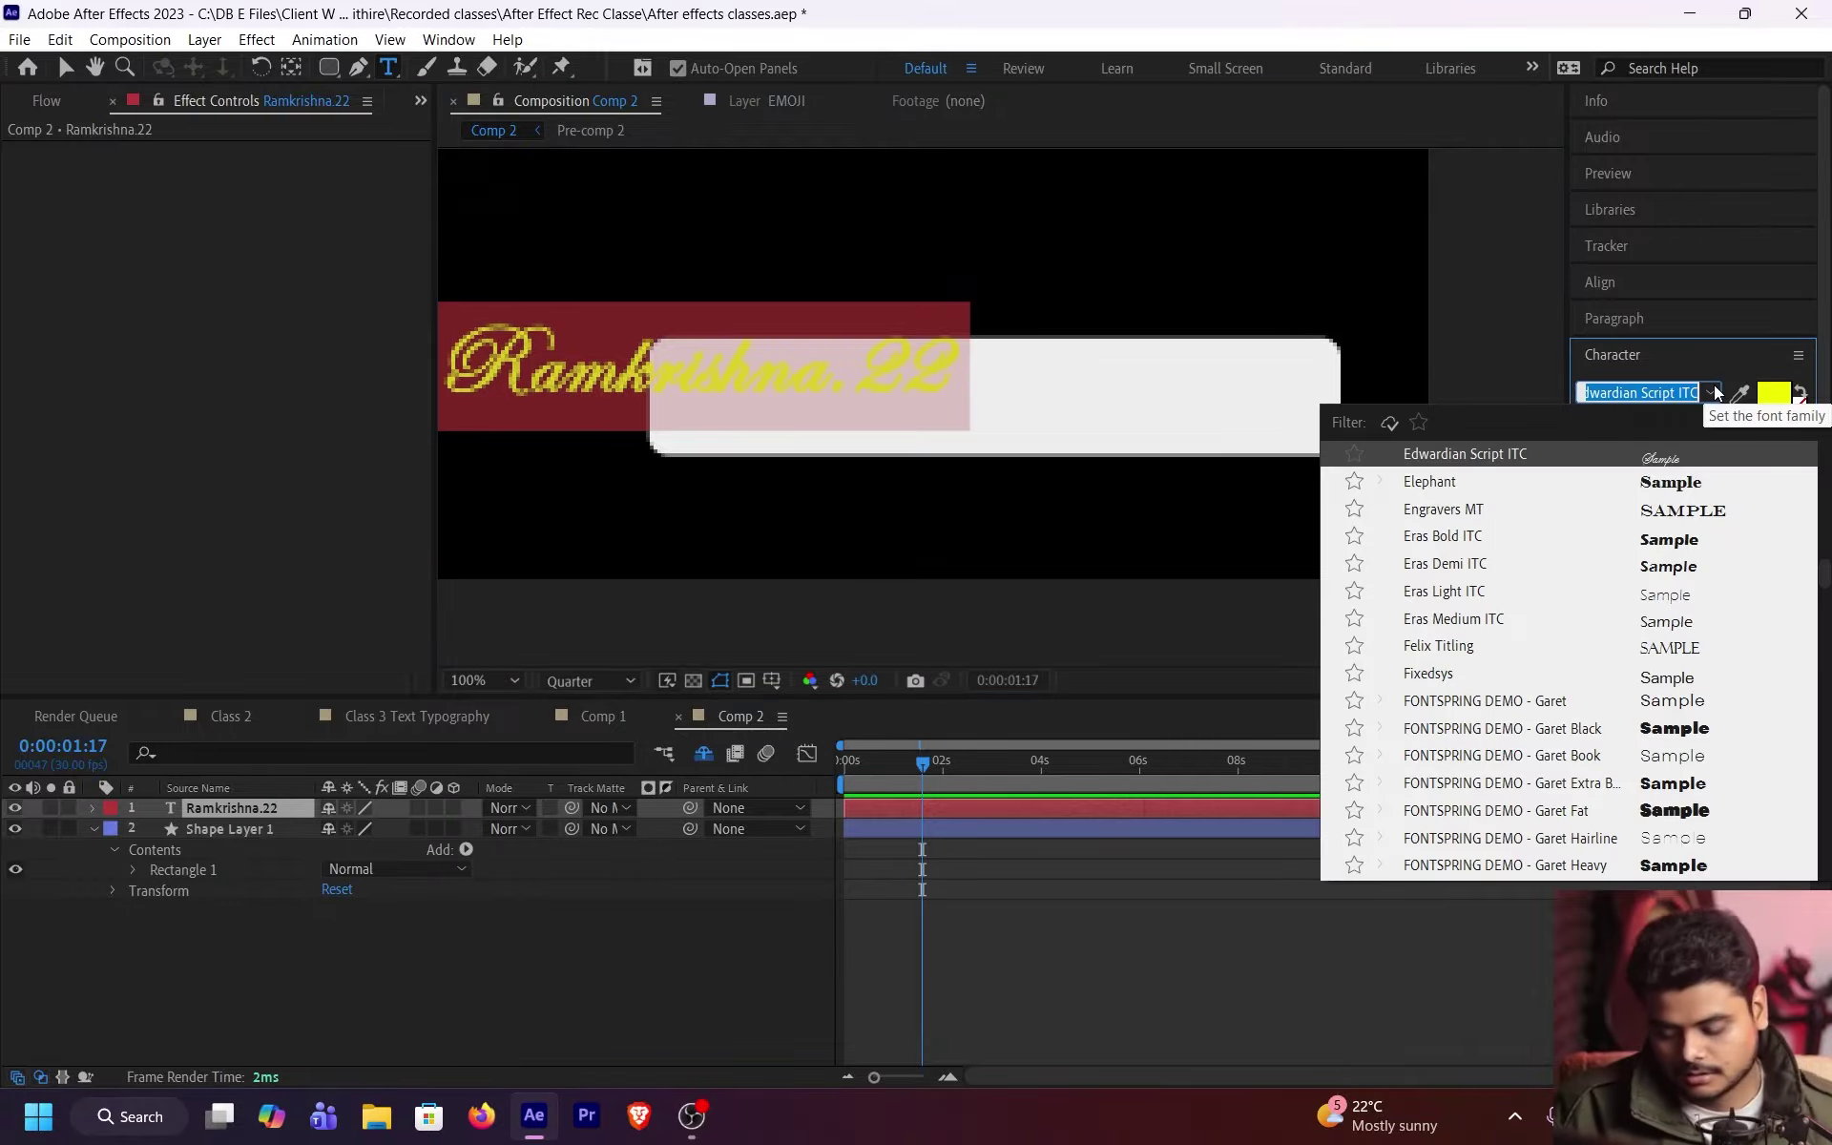
text(sns)
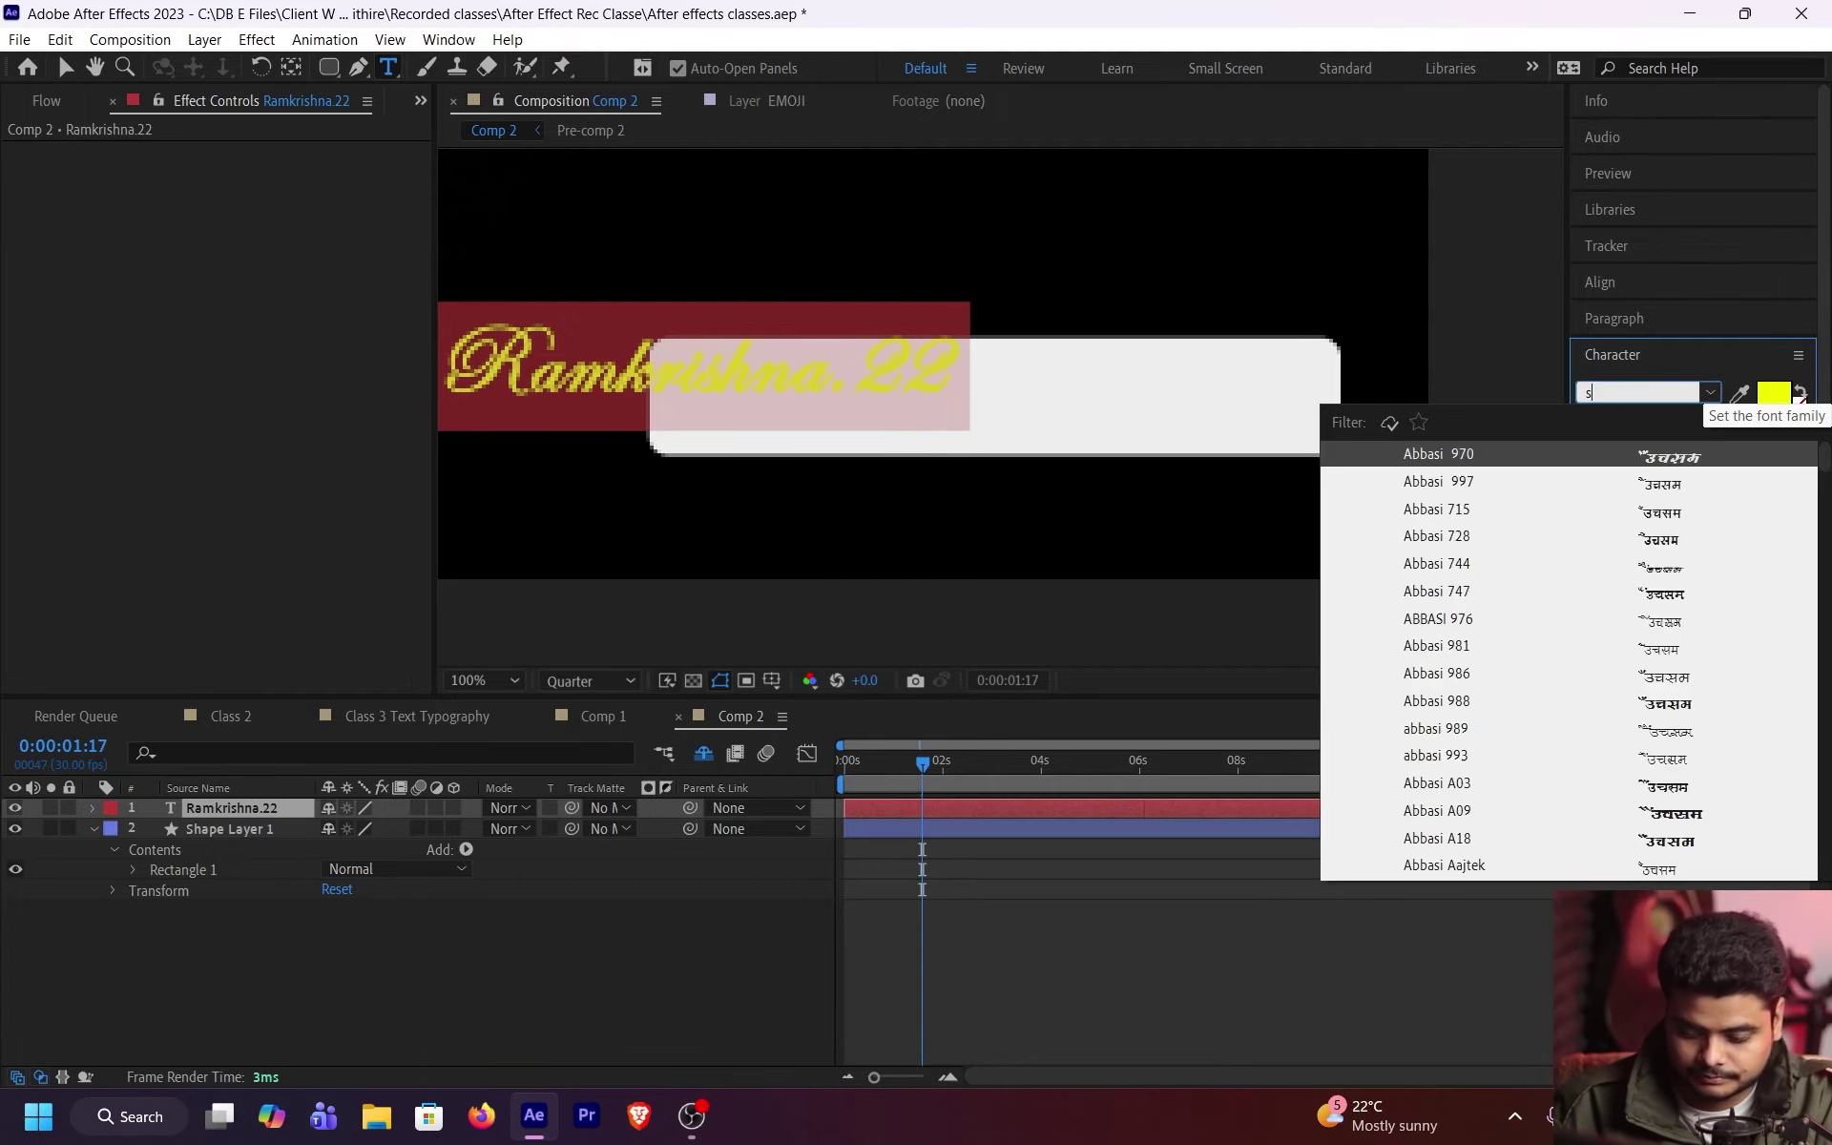
key(BackSpace)
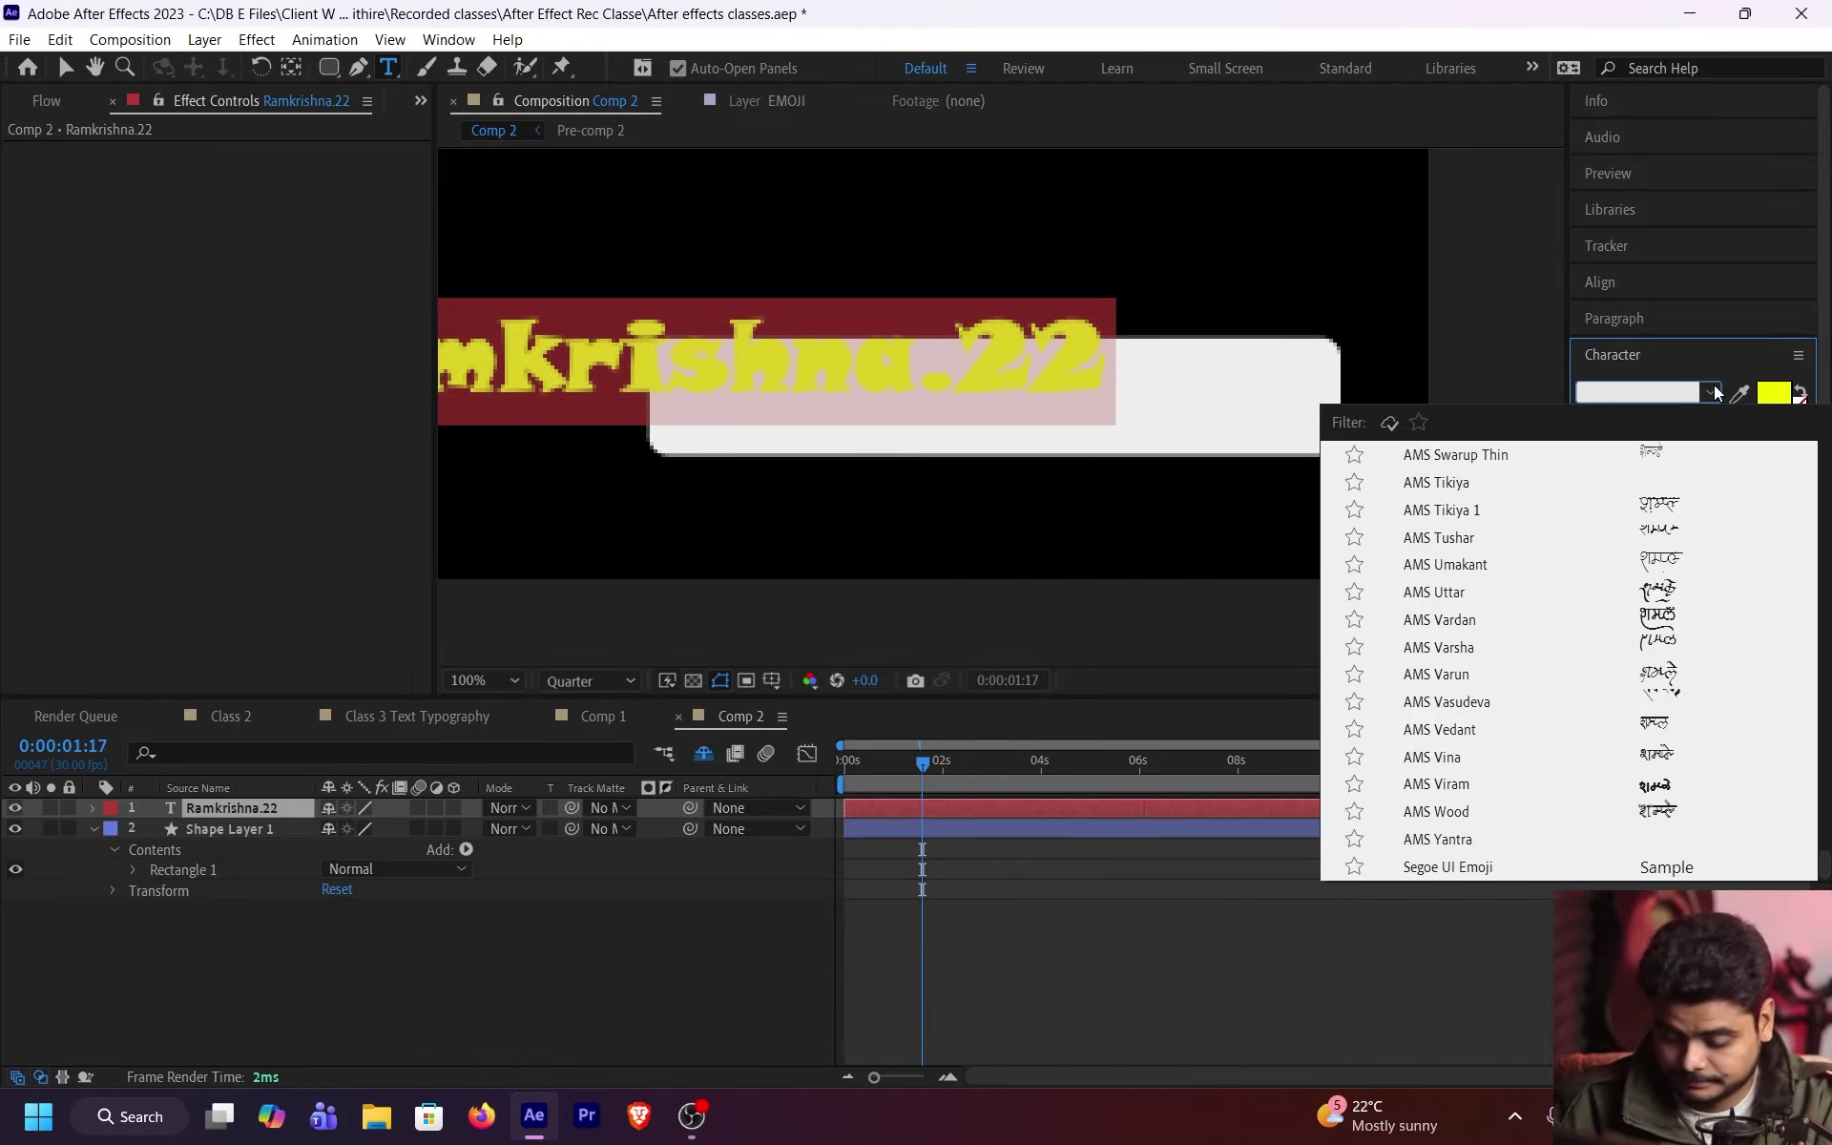
text(ipm)
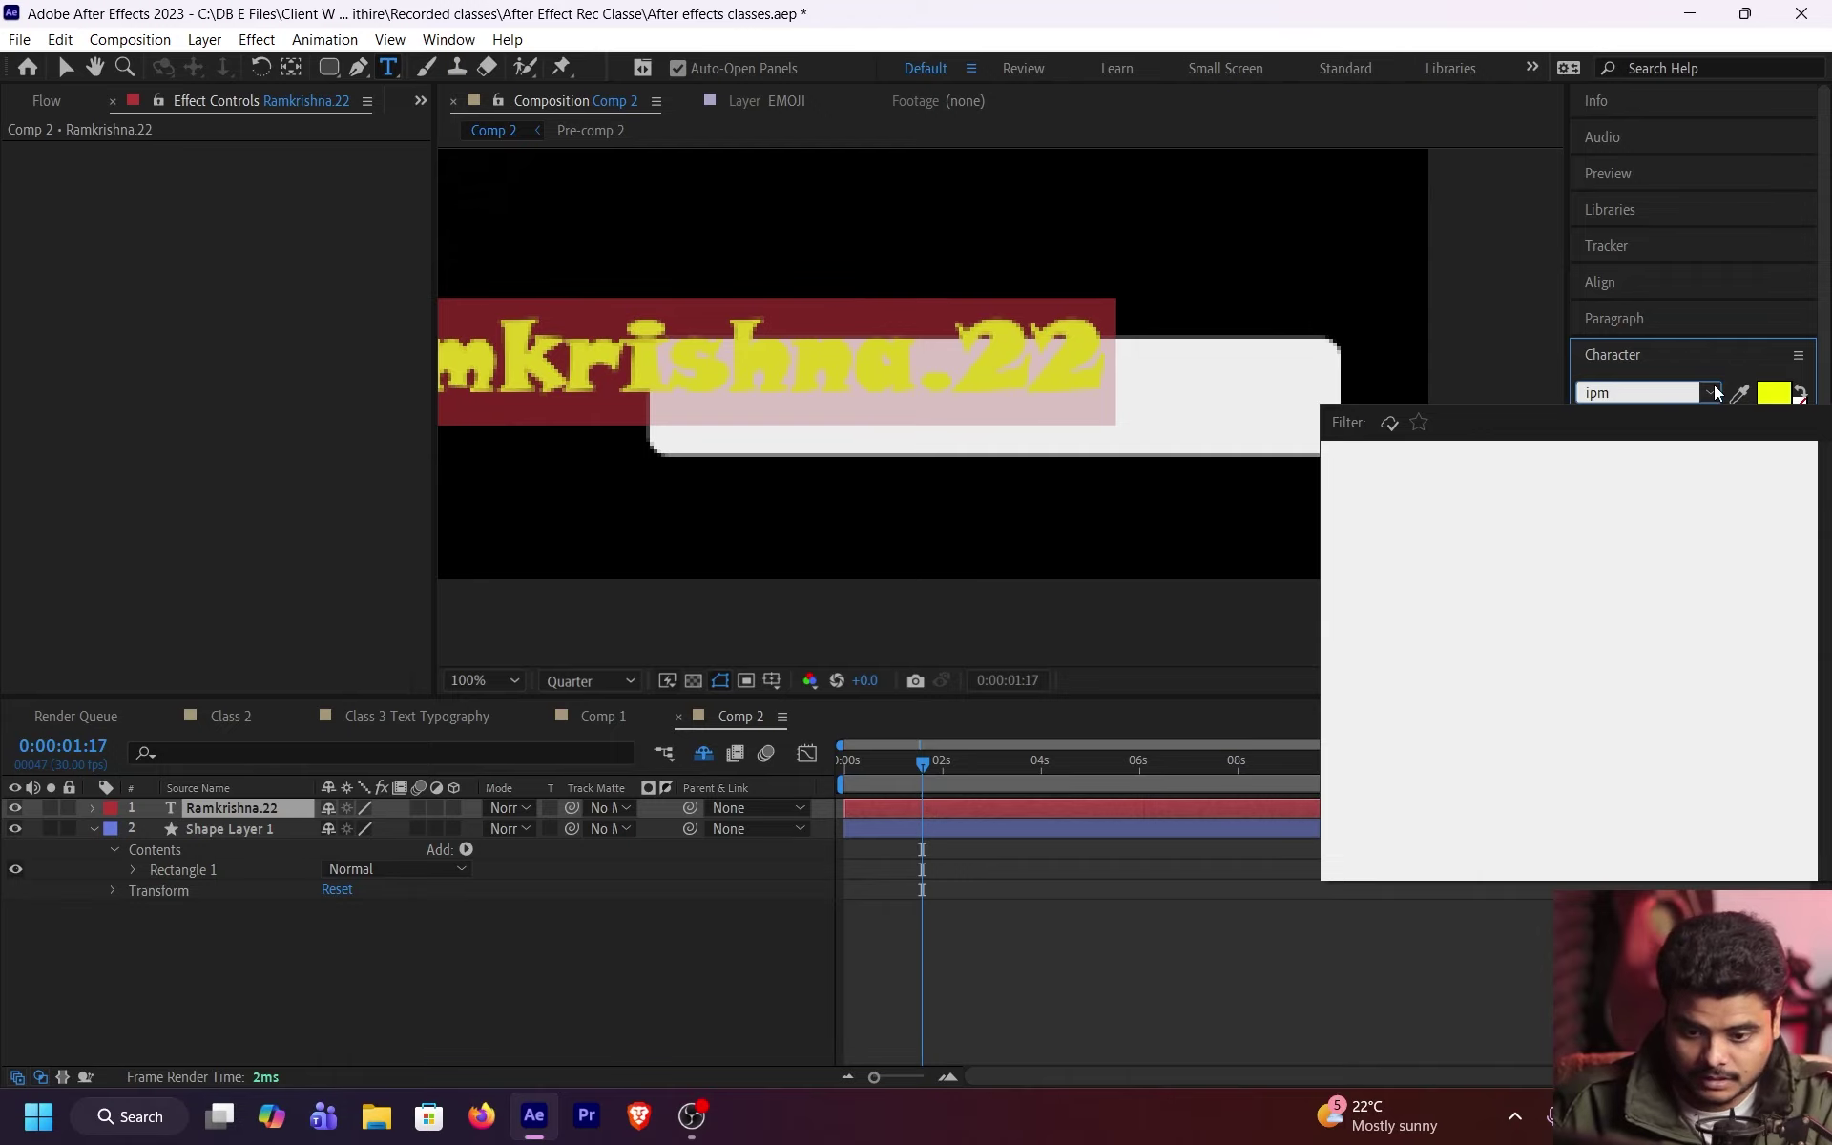
key(BackSpace)
key(BackSpace)
key(BackSpace)
text(ibm)
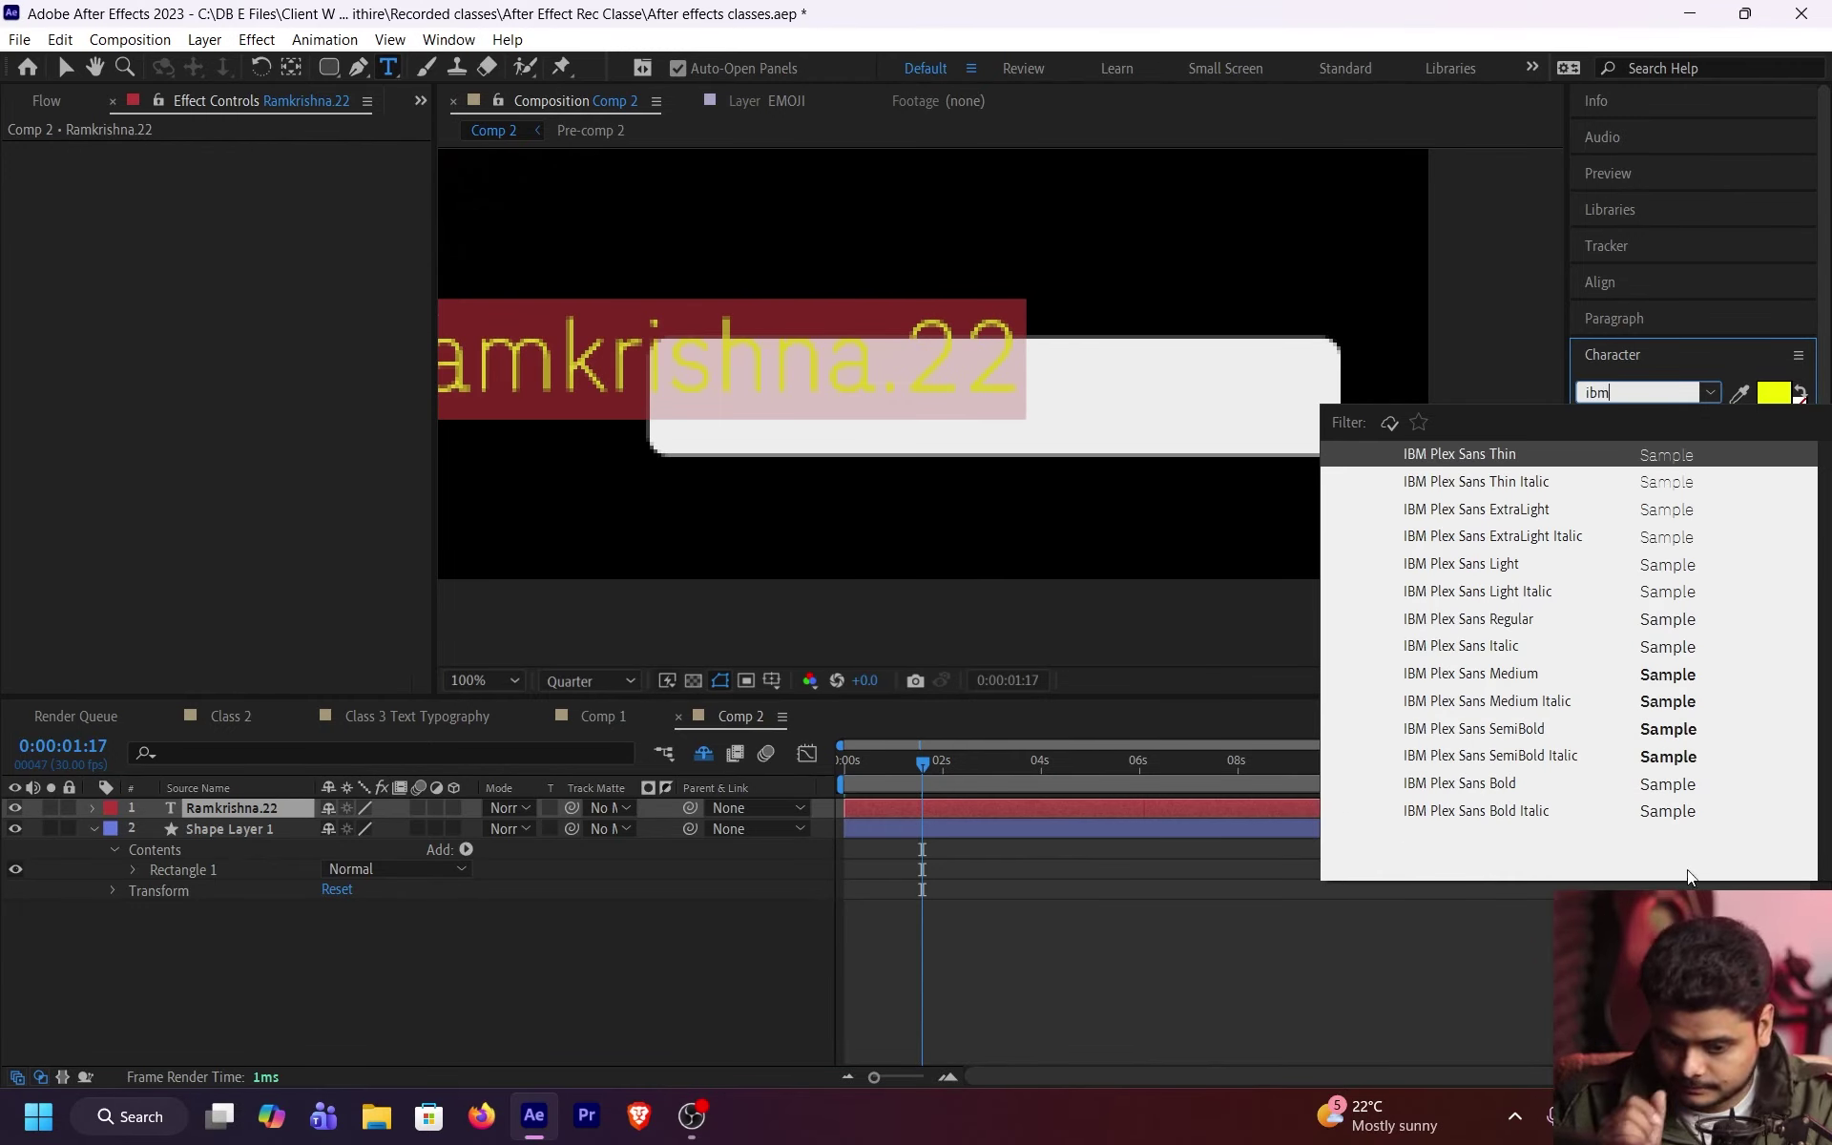
key(Return)
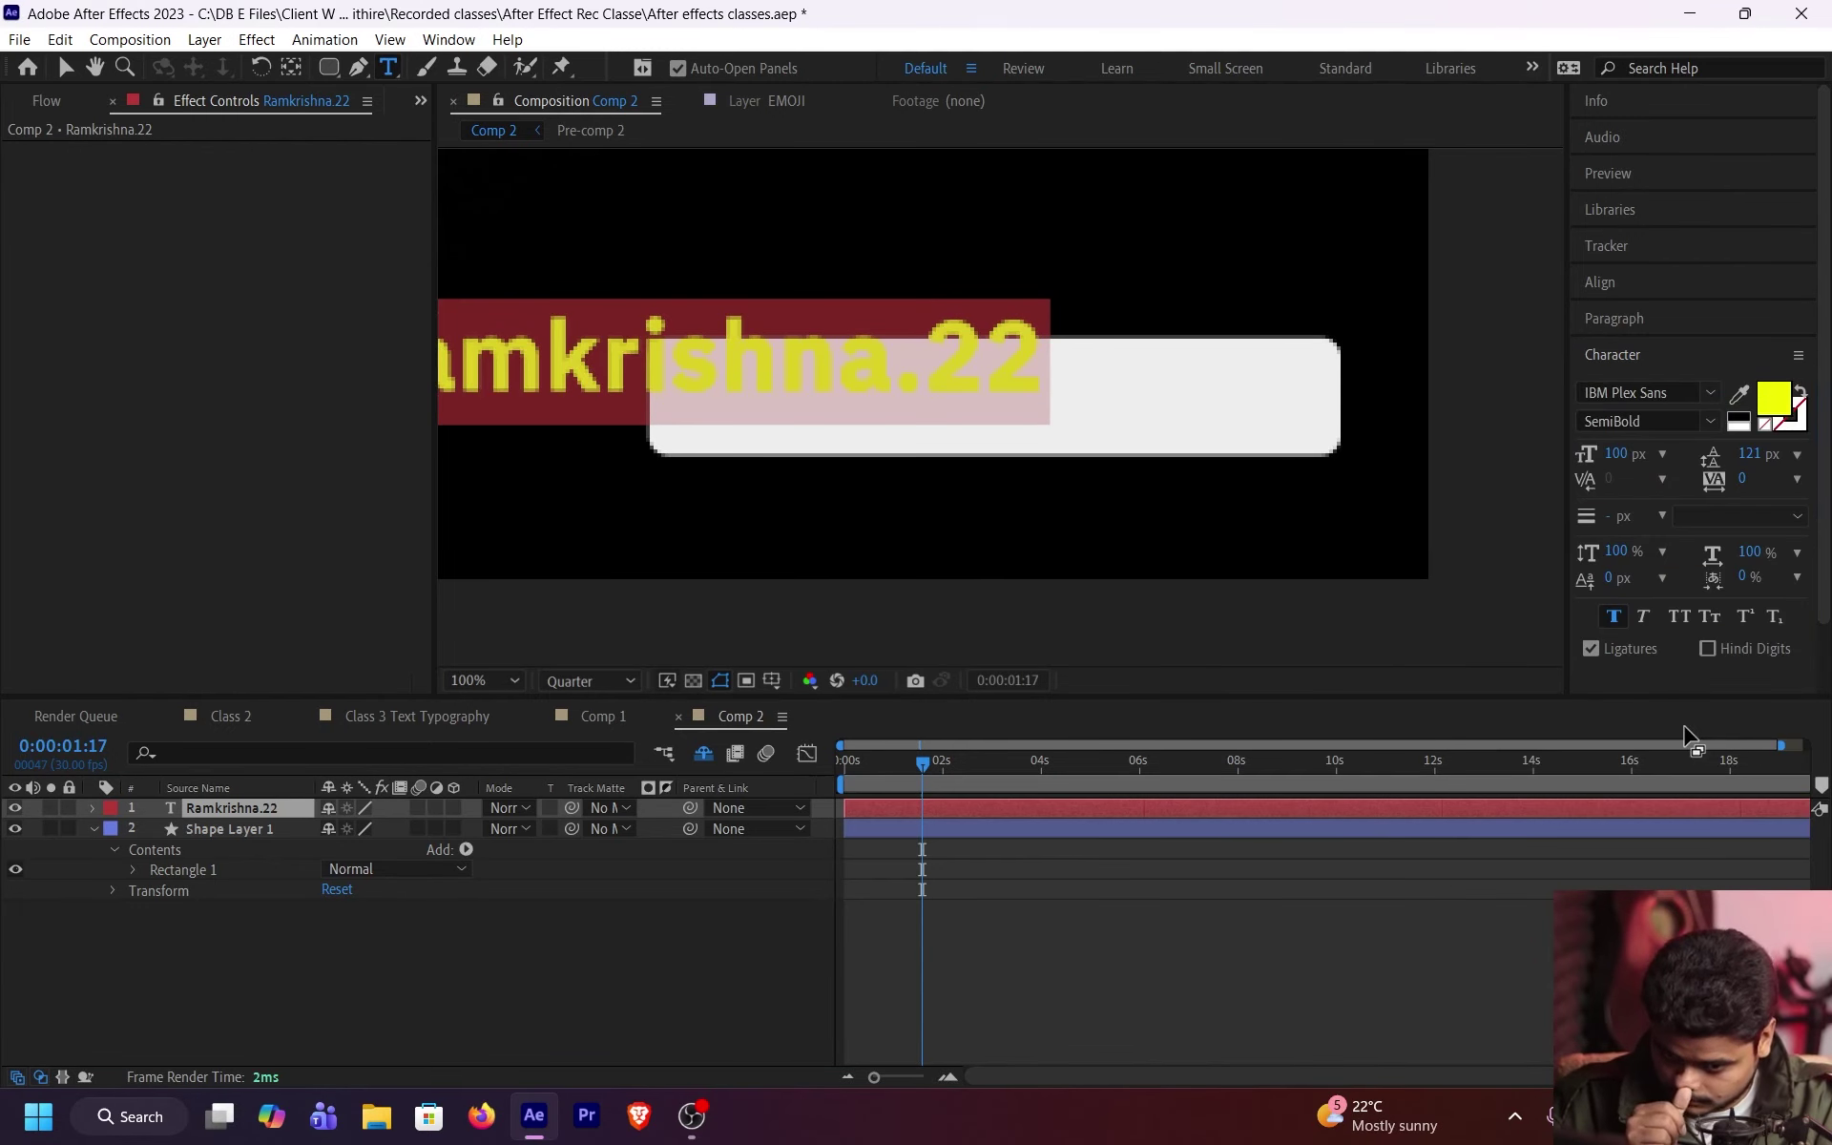
Step: Set the font of the username text to Coolvetica Regular
click(1706, 397)
text(sa)
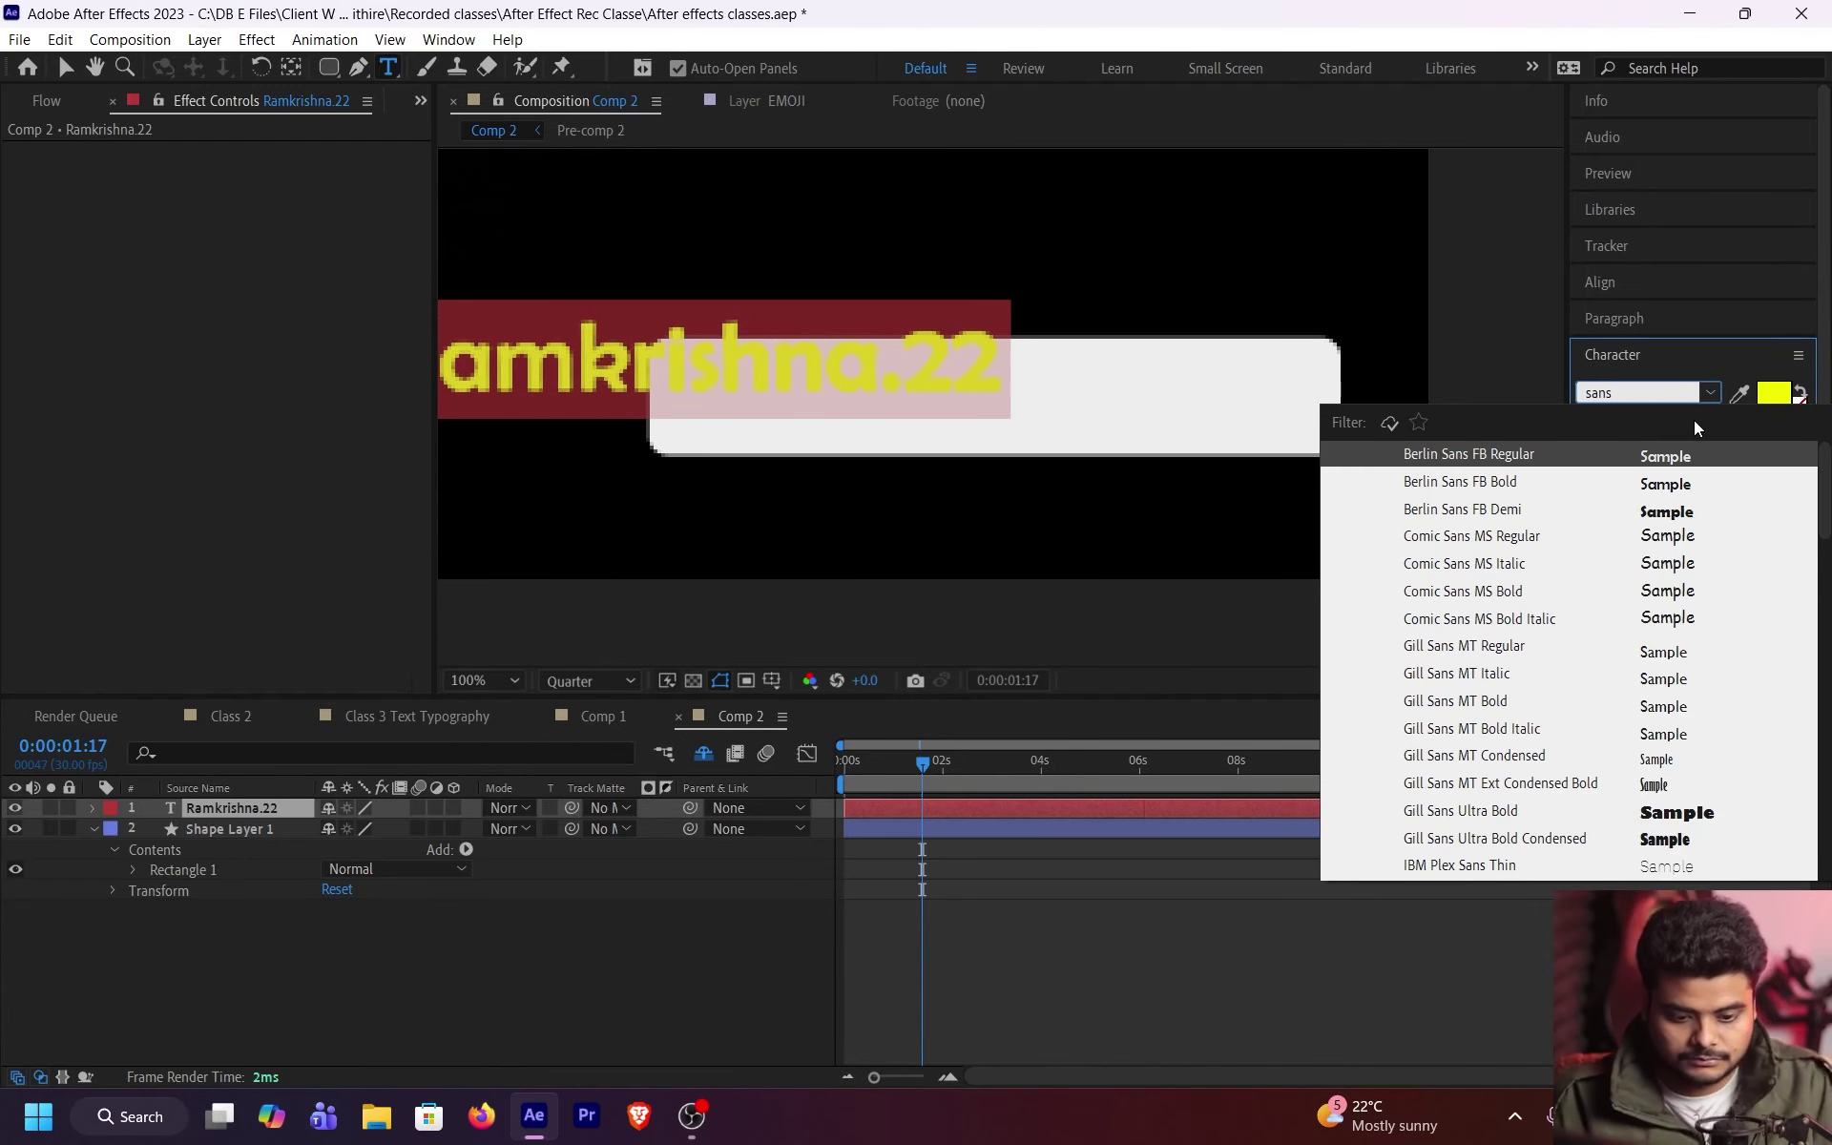
scroll(1712, 687, down, 13)
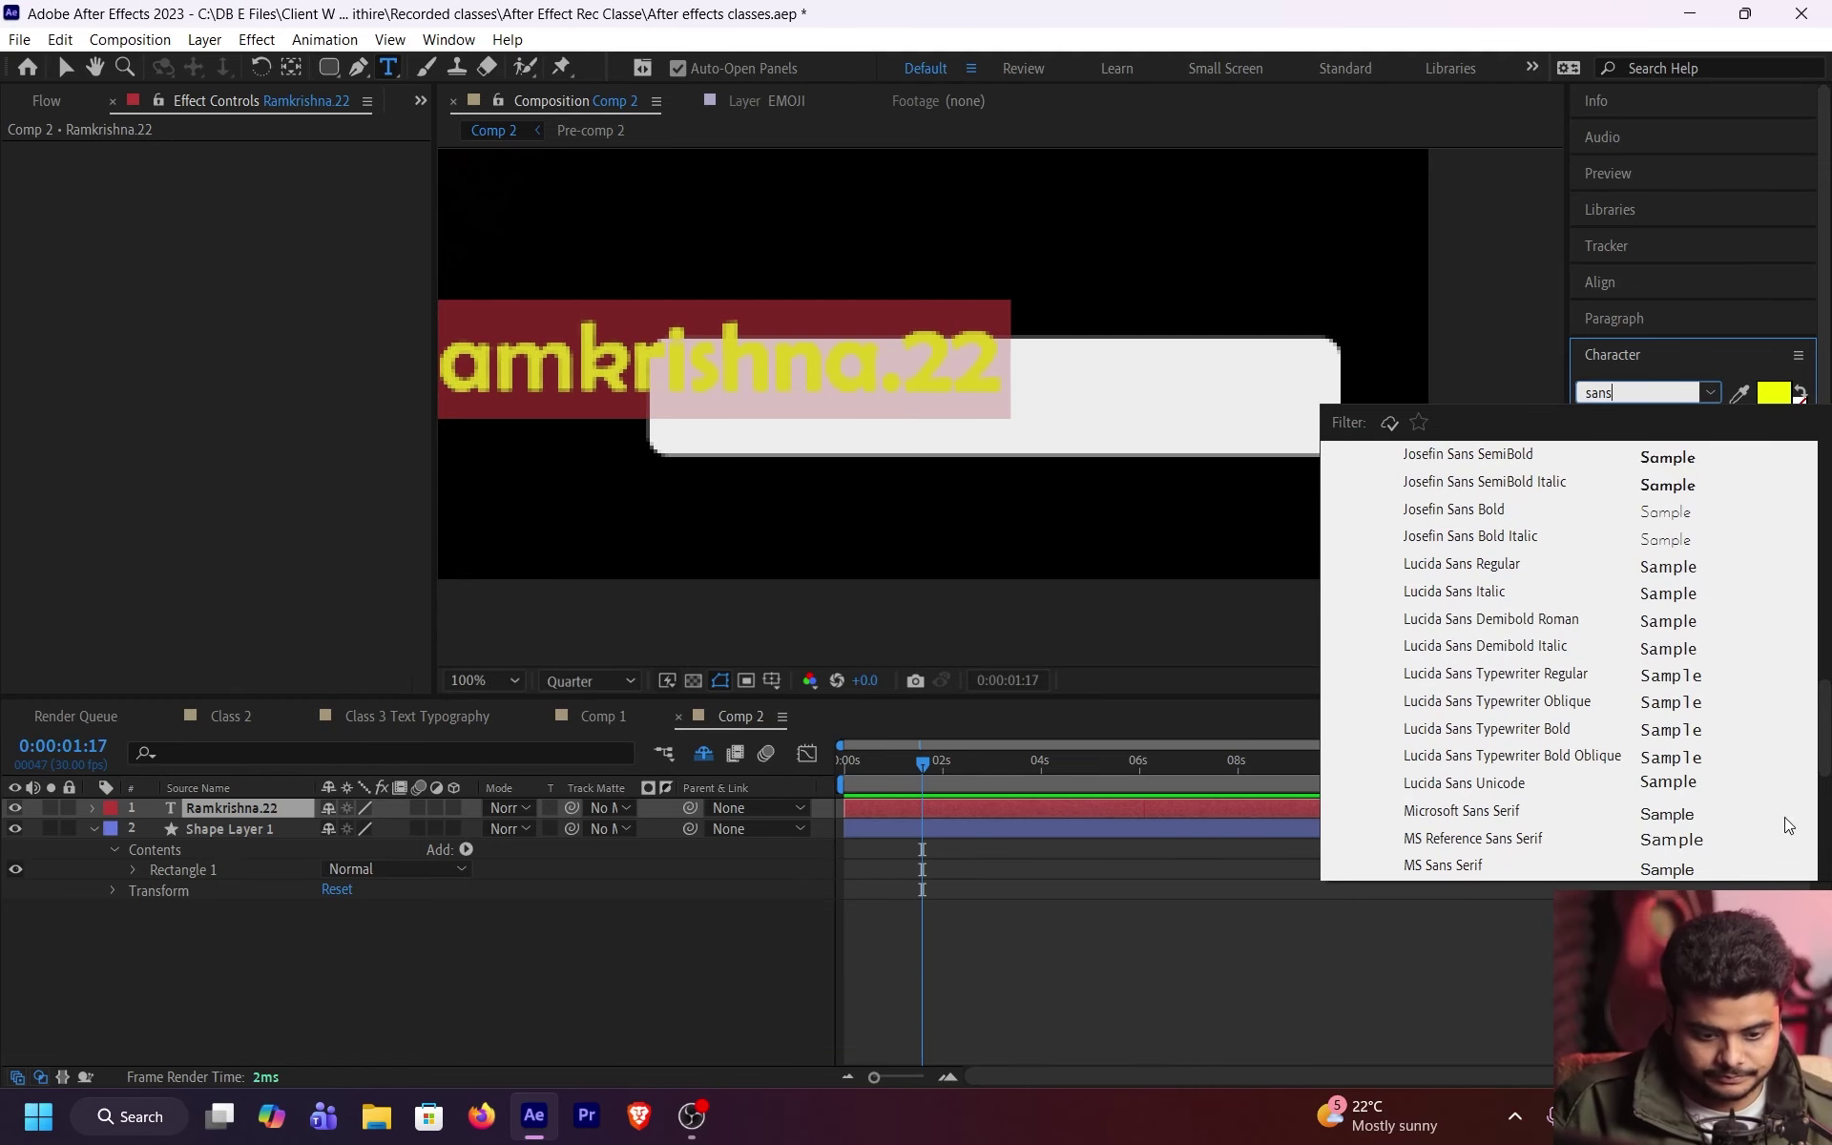
drag(1826, 722, 1826, 841)
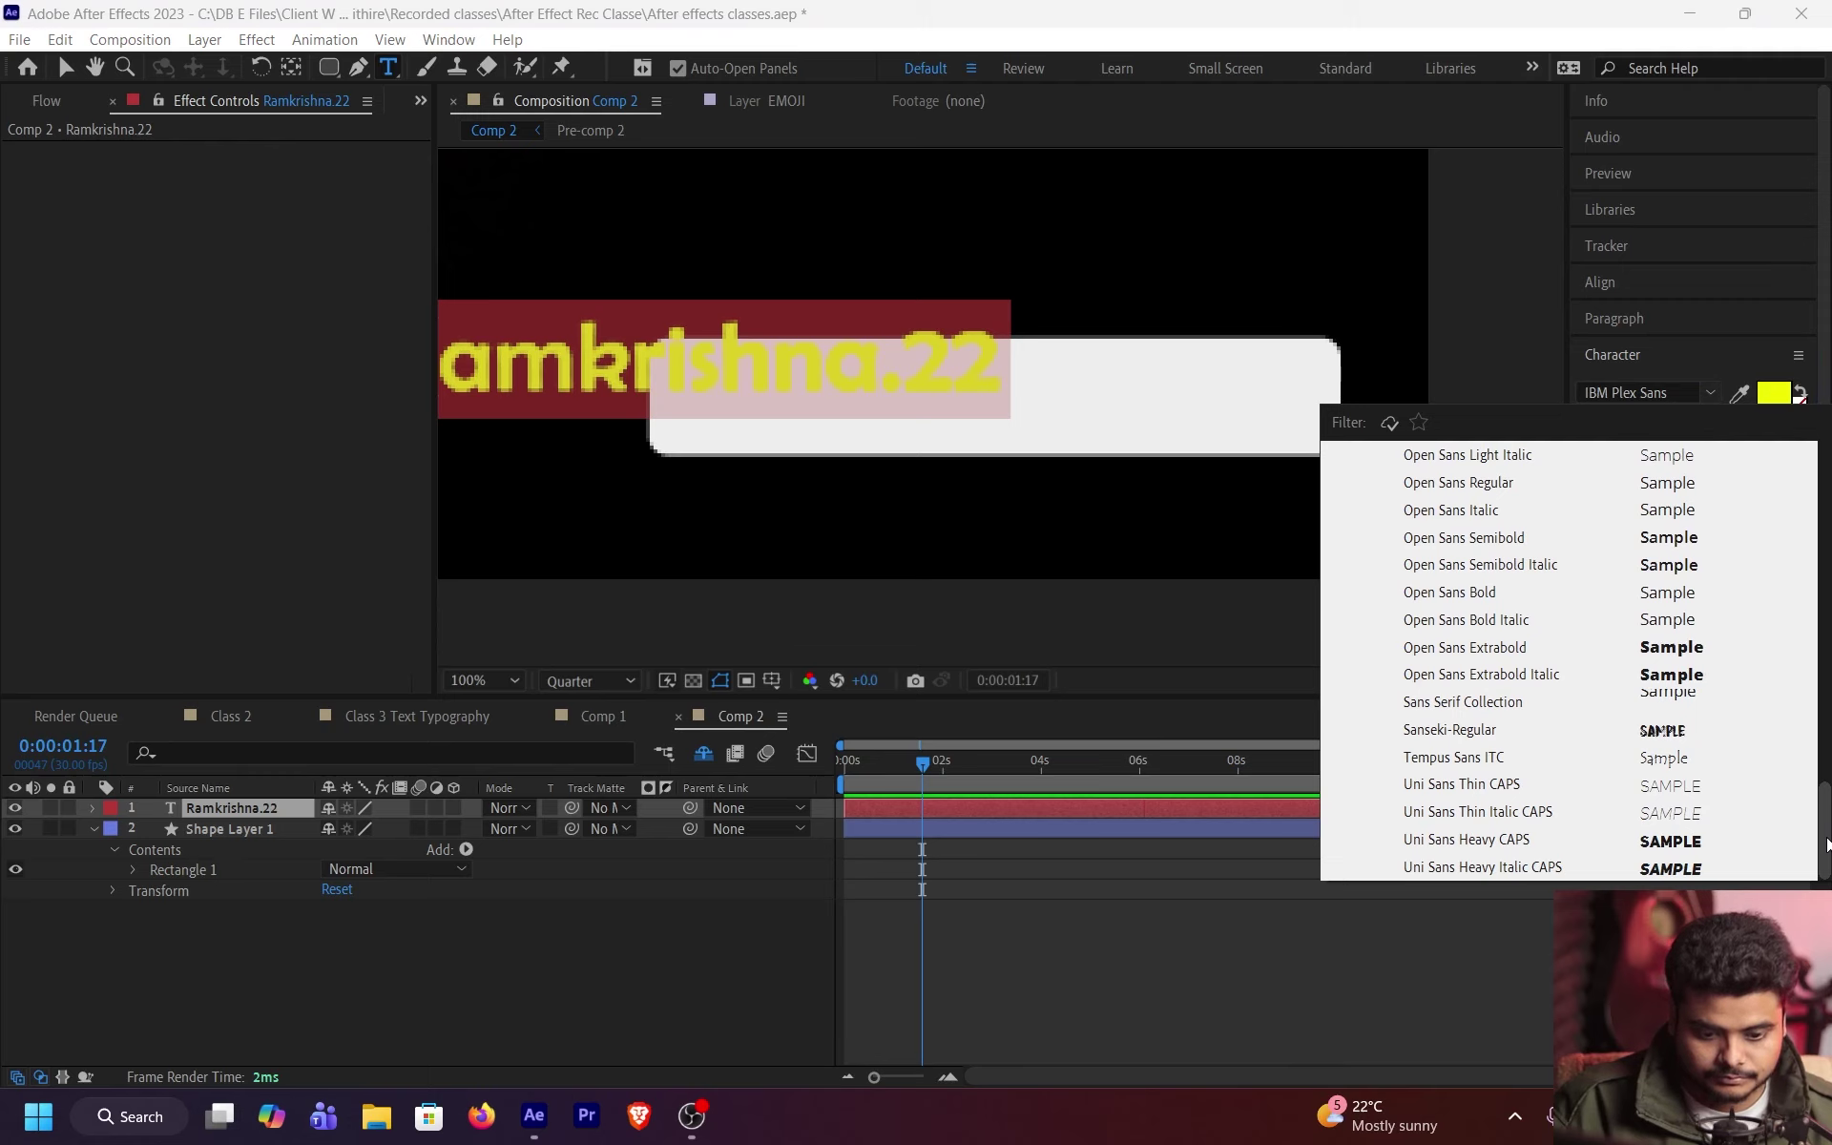
drag(1826, 830, 1822, 451)
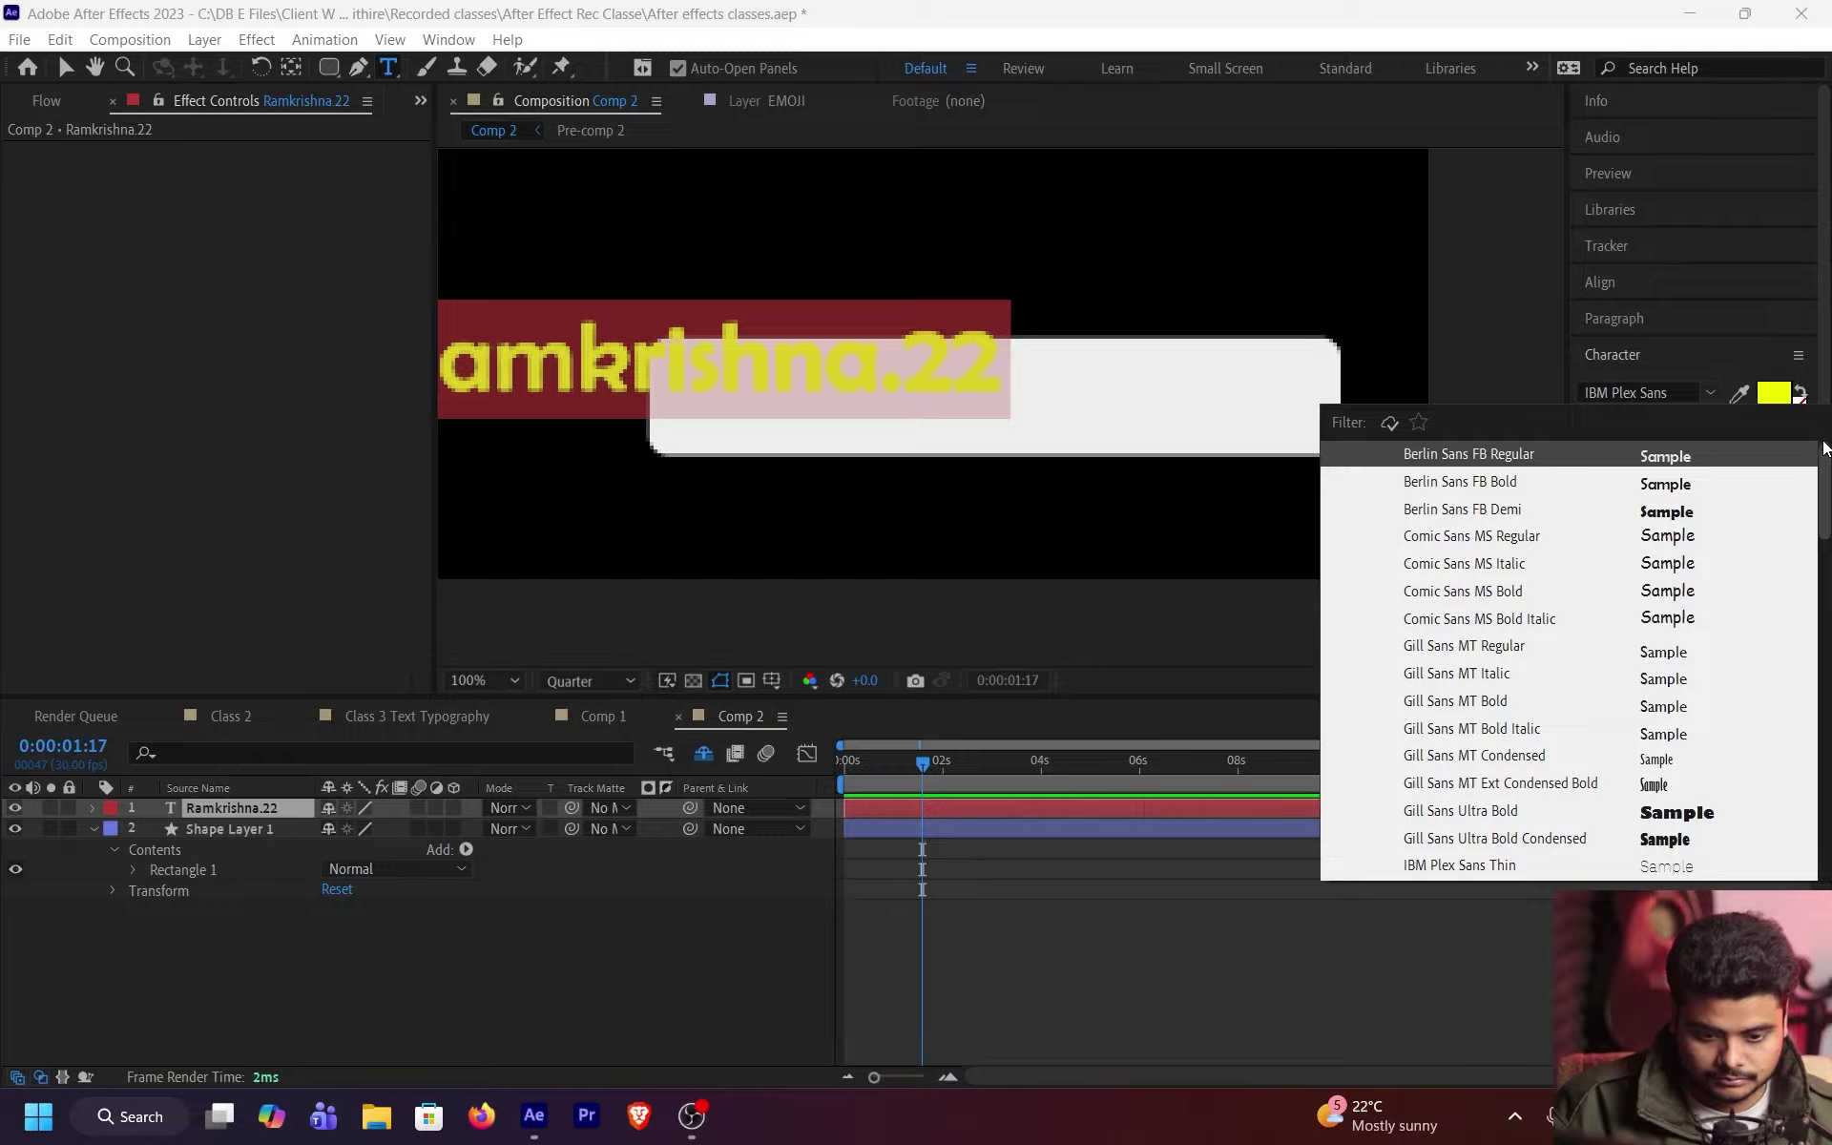
click(1671, 389)
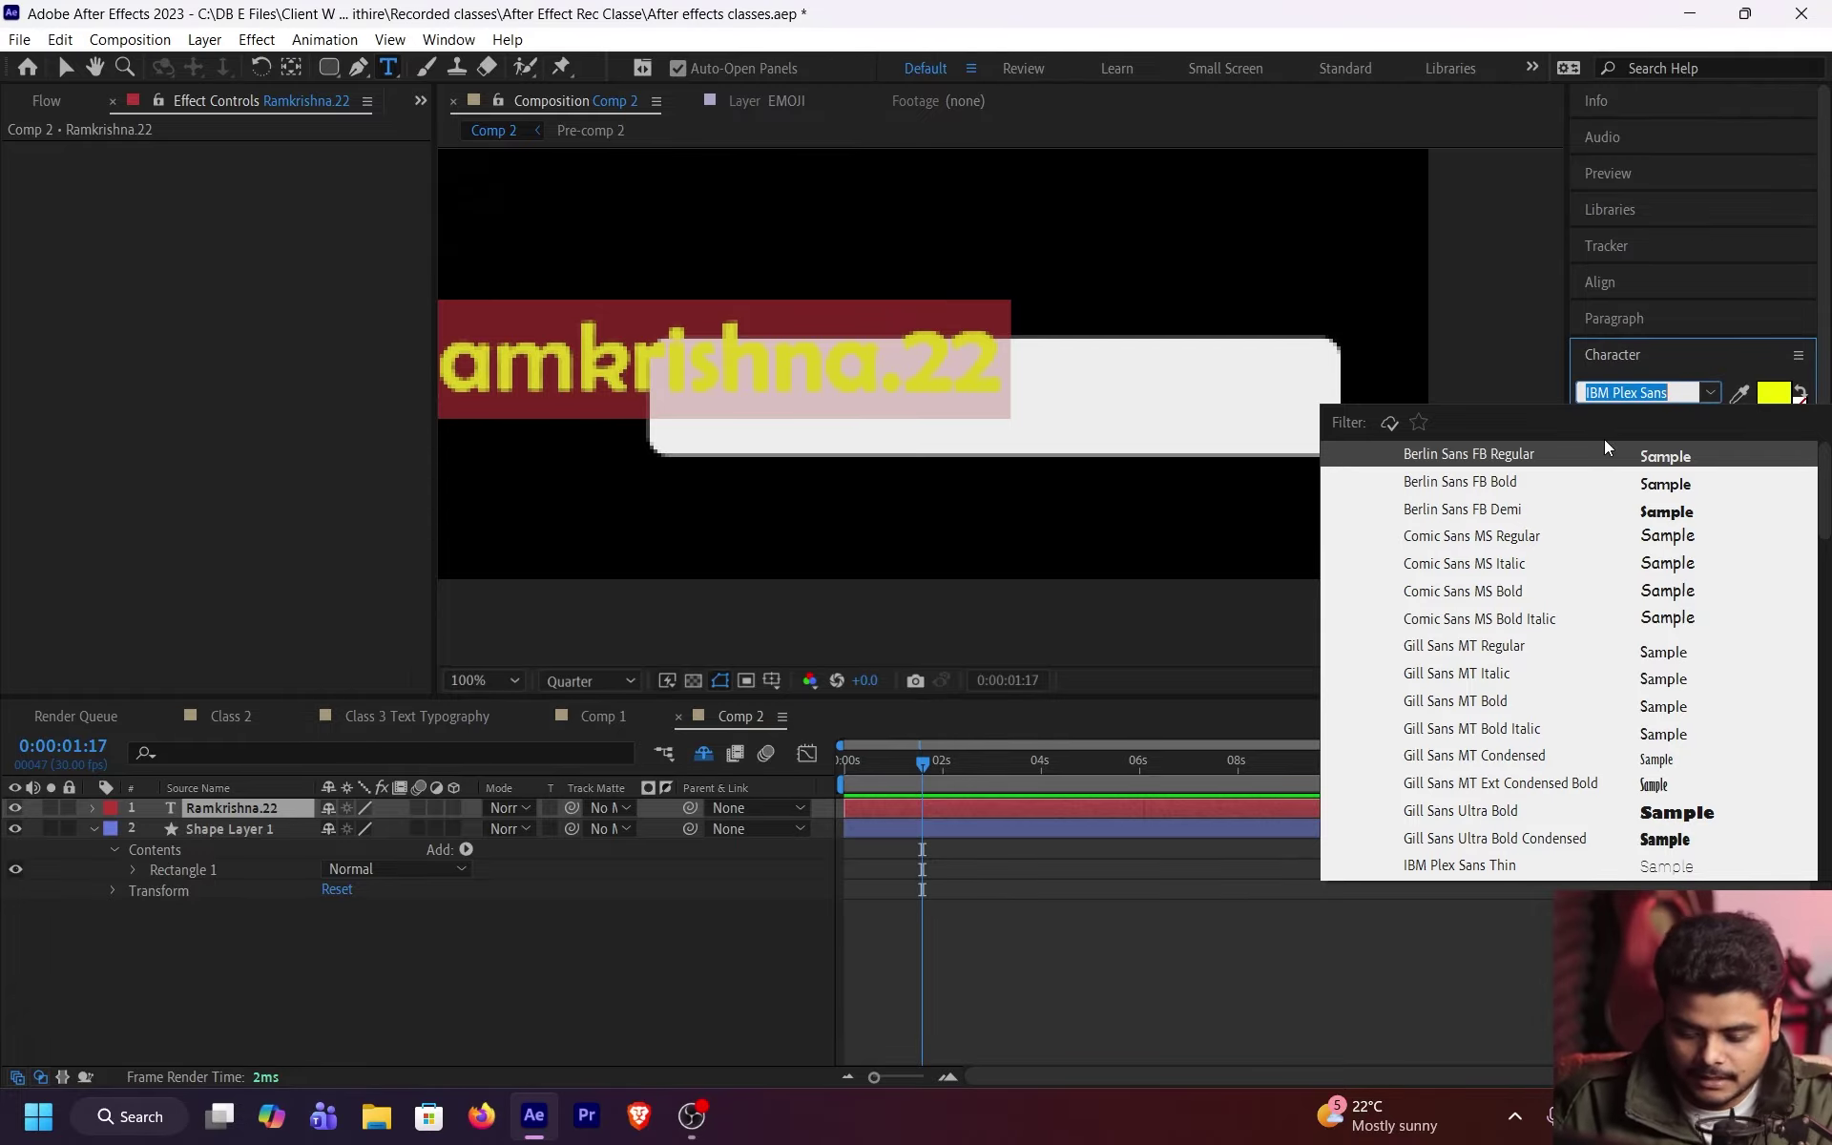
text(cool)
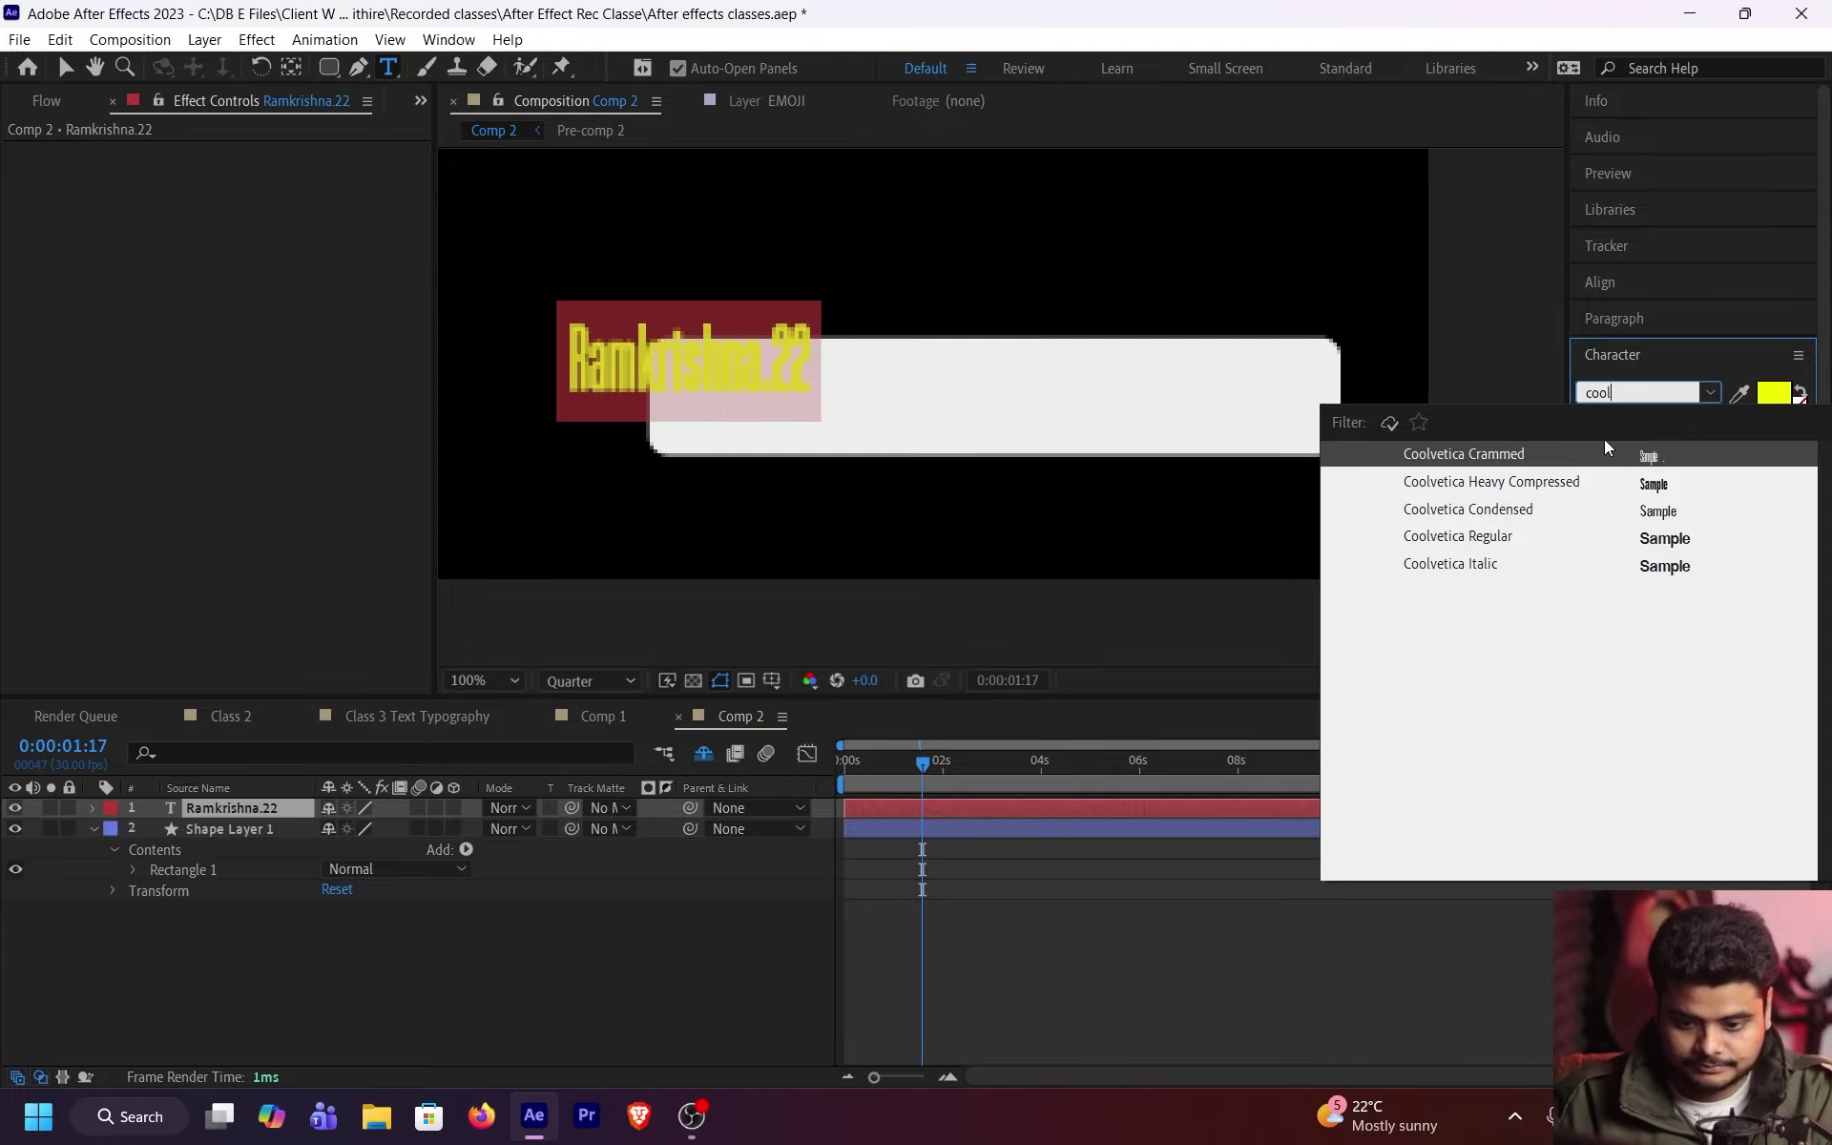
click(1667, 538)
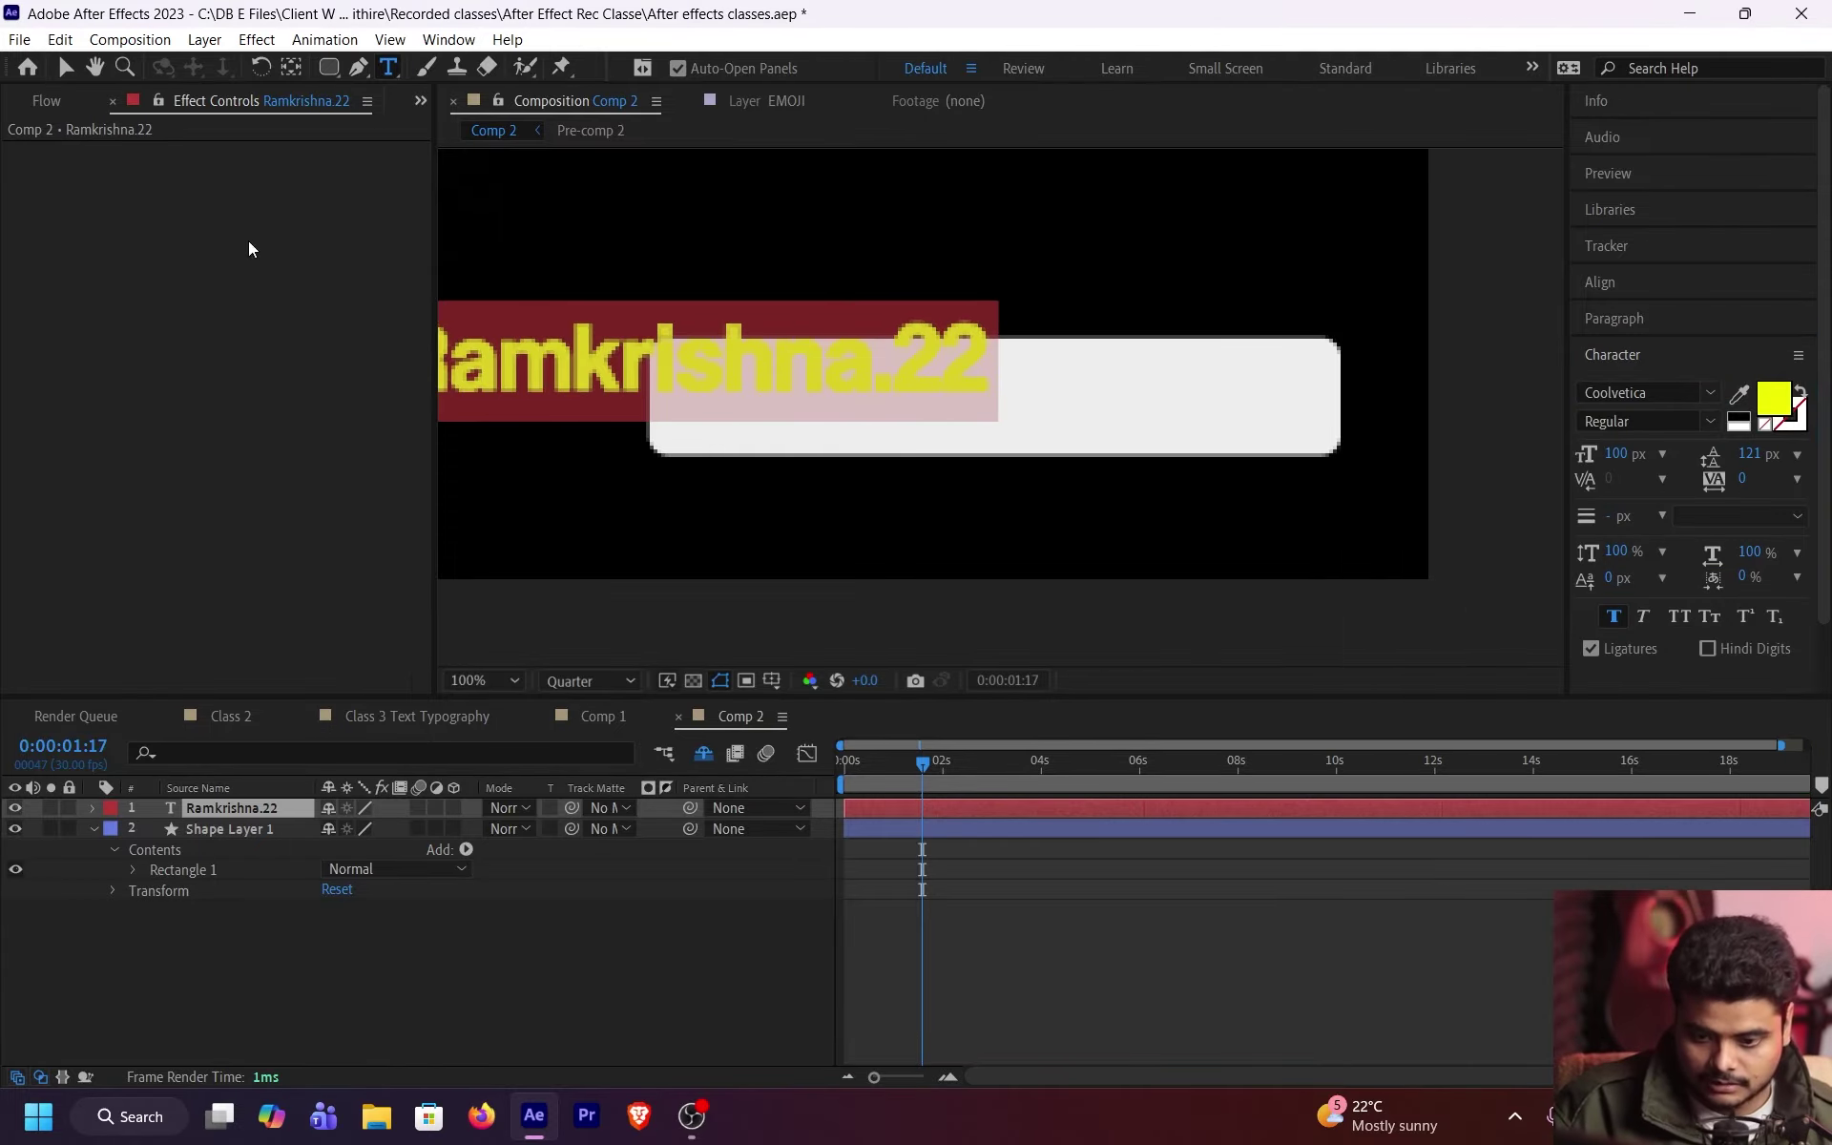
Step: Recolour the username text near-black and move it onto the rounded light-grey bar
click(1773, 398)
mouse_move(336, 417)
mouse_down()
mouse_move(90, 532)
mouse_move(28, 602)
mouse_move(23, 569)
mouse_up()
click(577, 305)
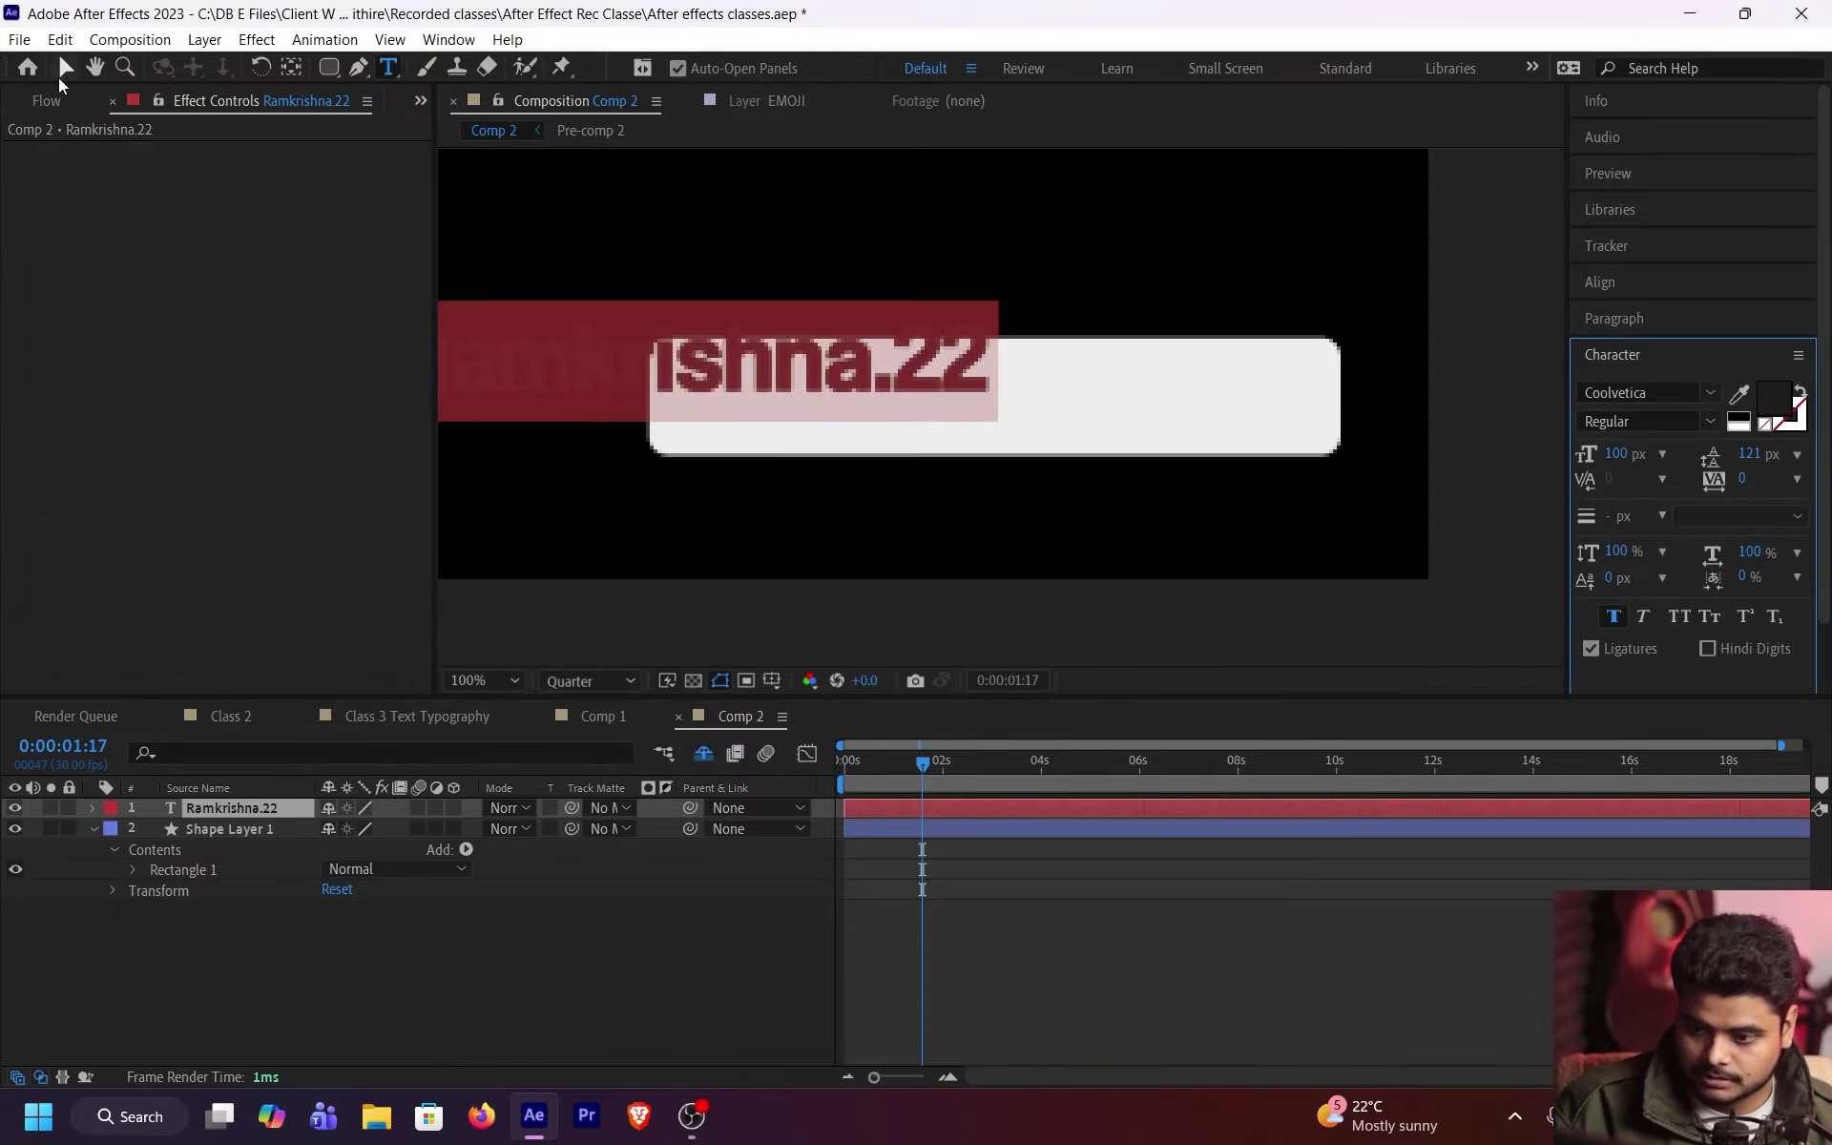
click(63, 69)
drag(972, 362, 1279, 384)
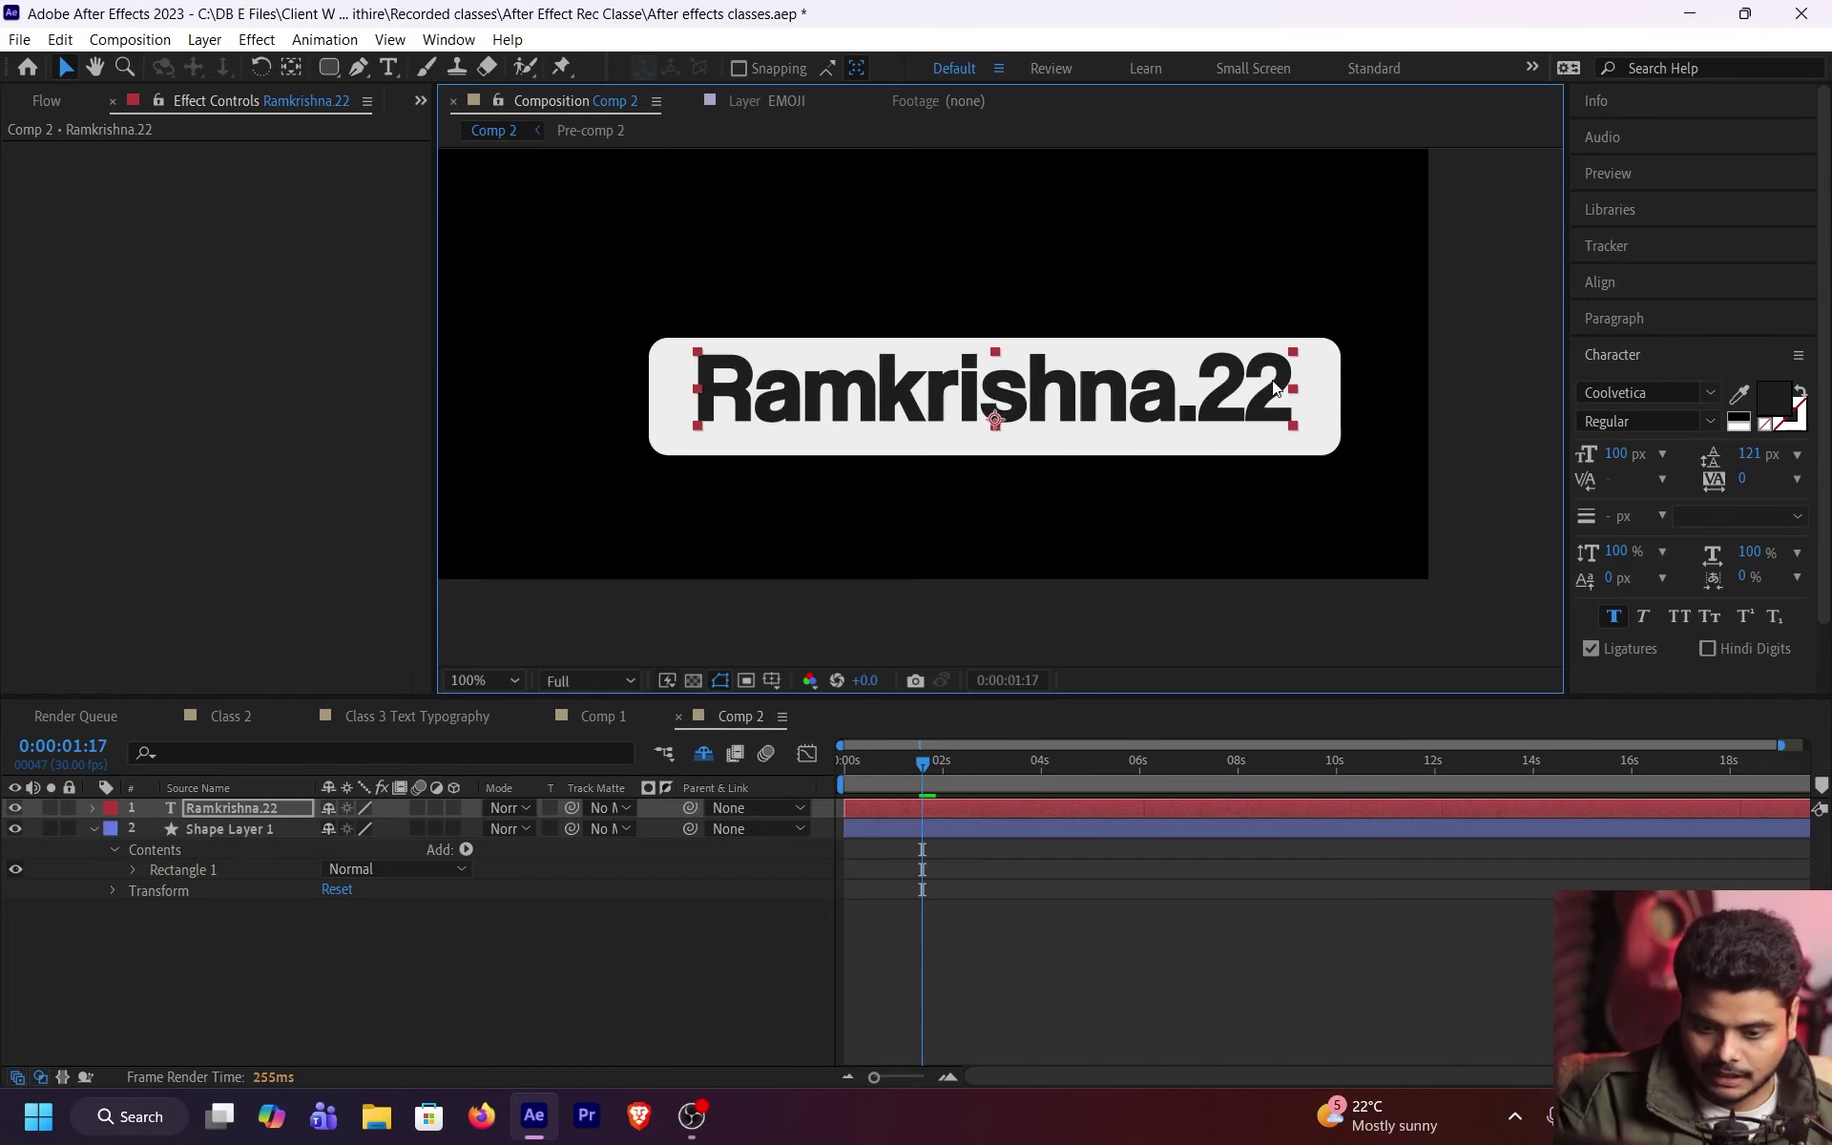
Step: Set the username text's tracking to 18 and scale the text down to about half its width, toward the bar's left end
double_click(1208, 386)
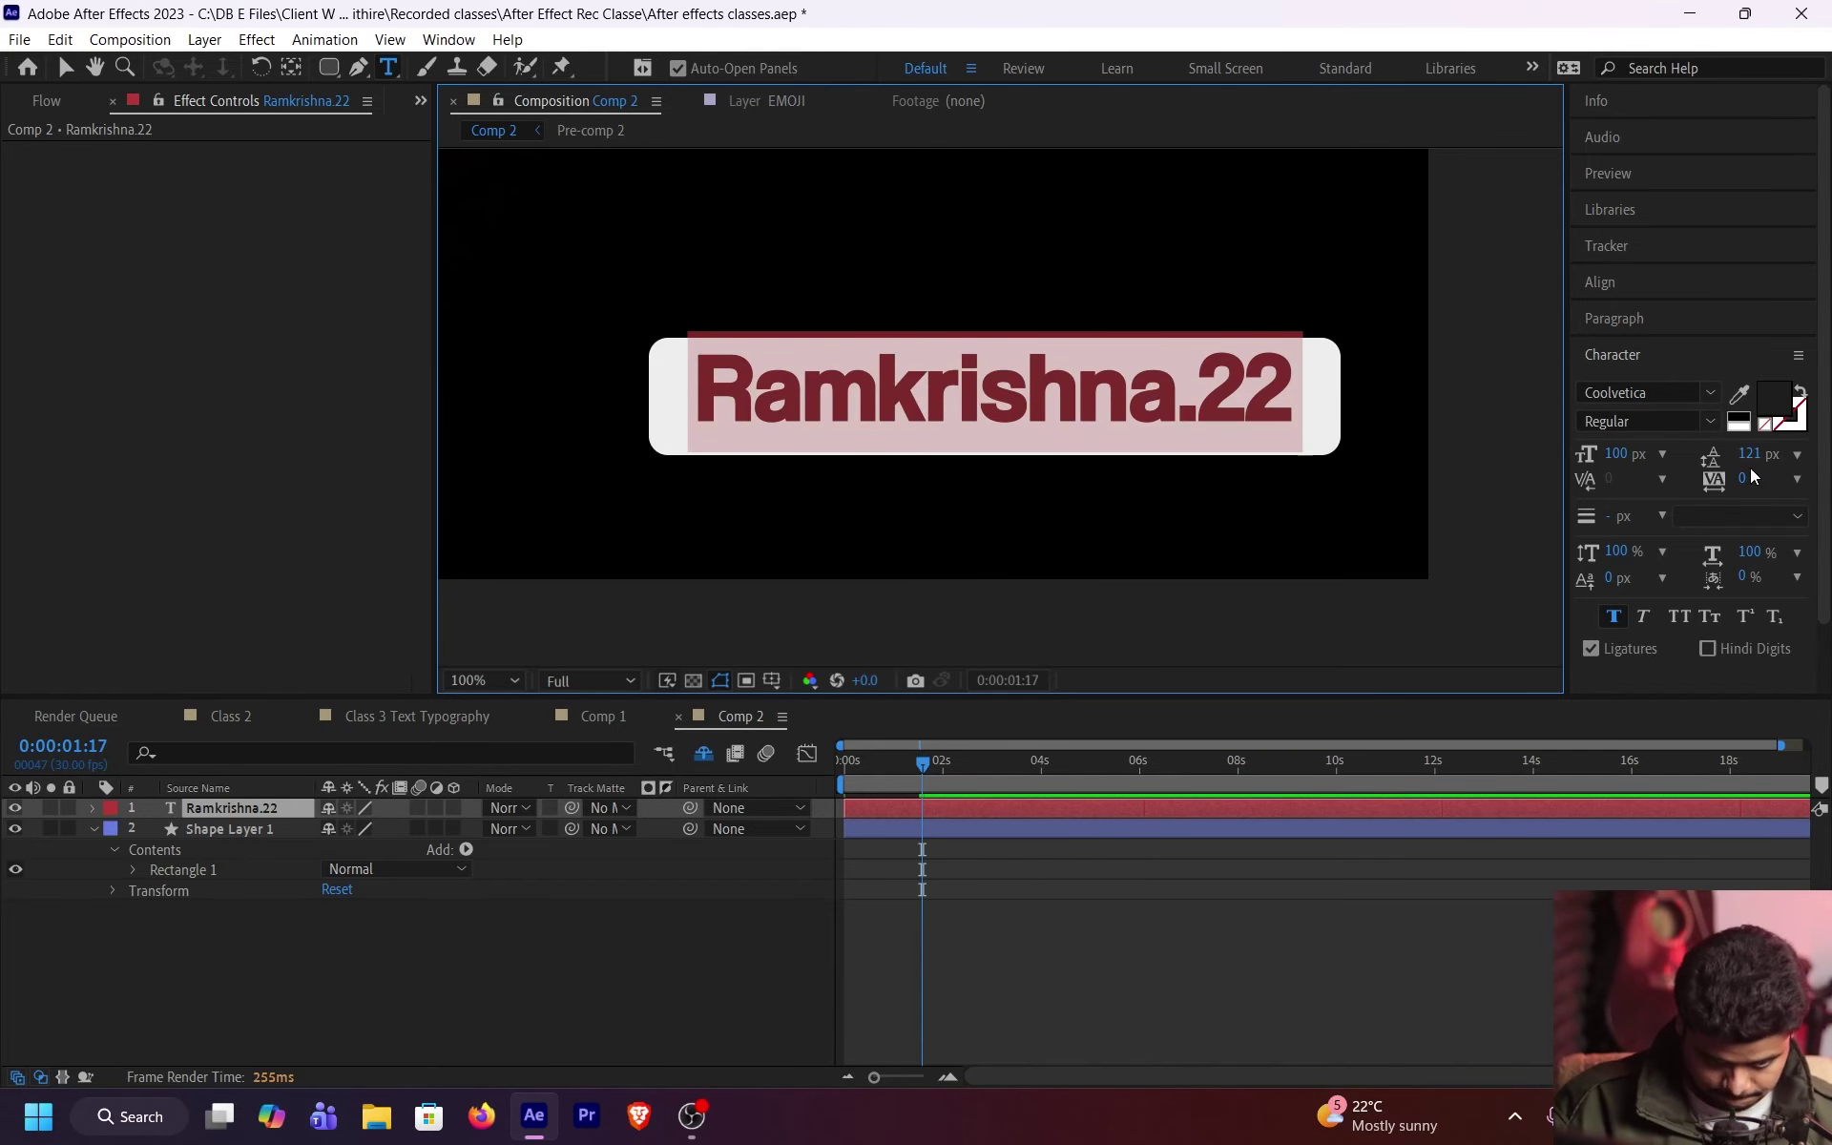
drag(1742, 487, 1772, 481)
click(65, 67)
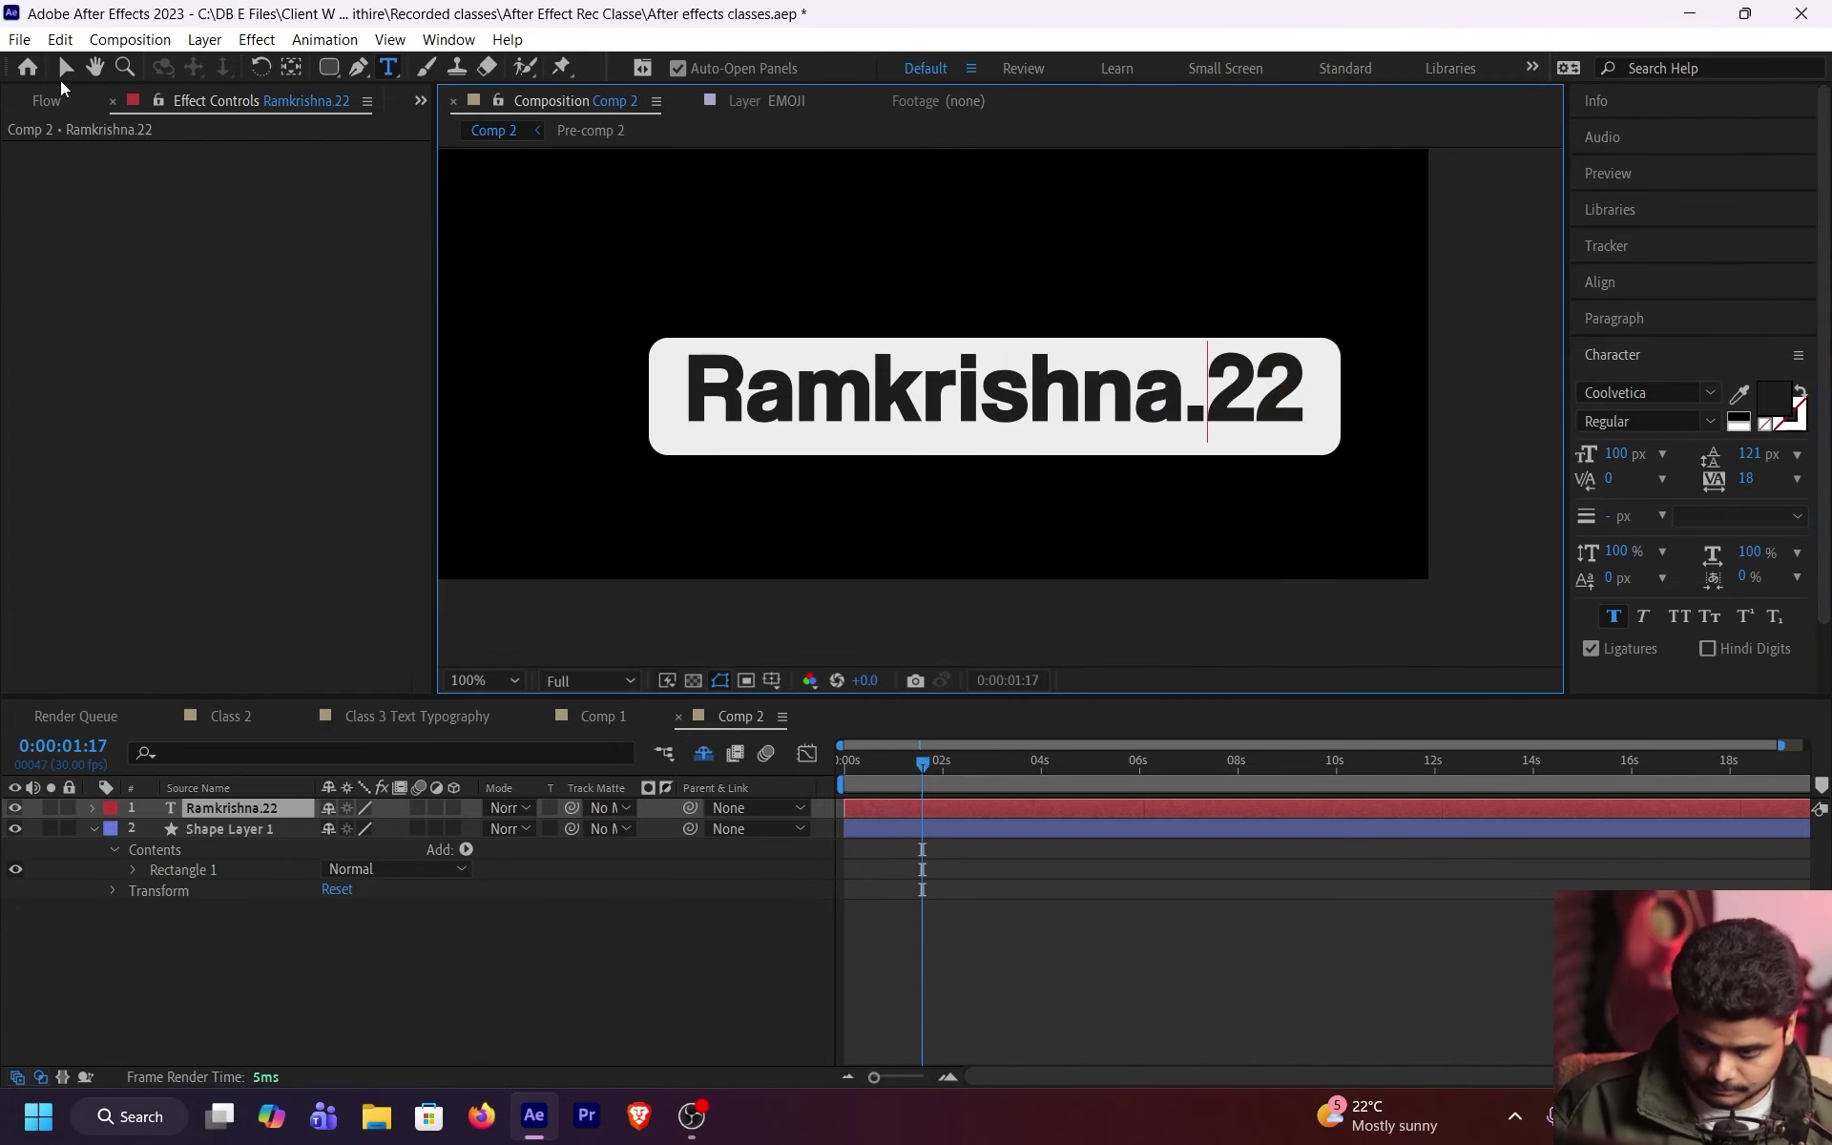
drag(1305, 390, 944, 394)
click(1057, 292)
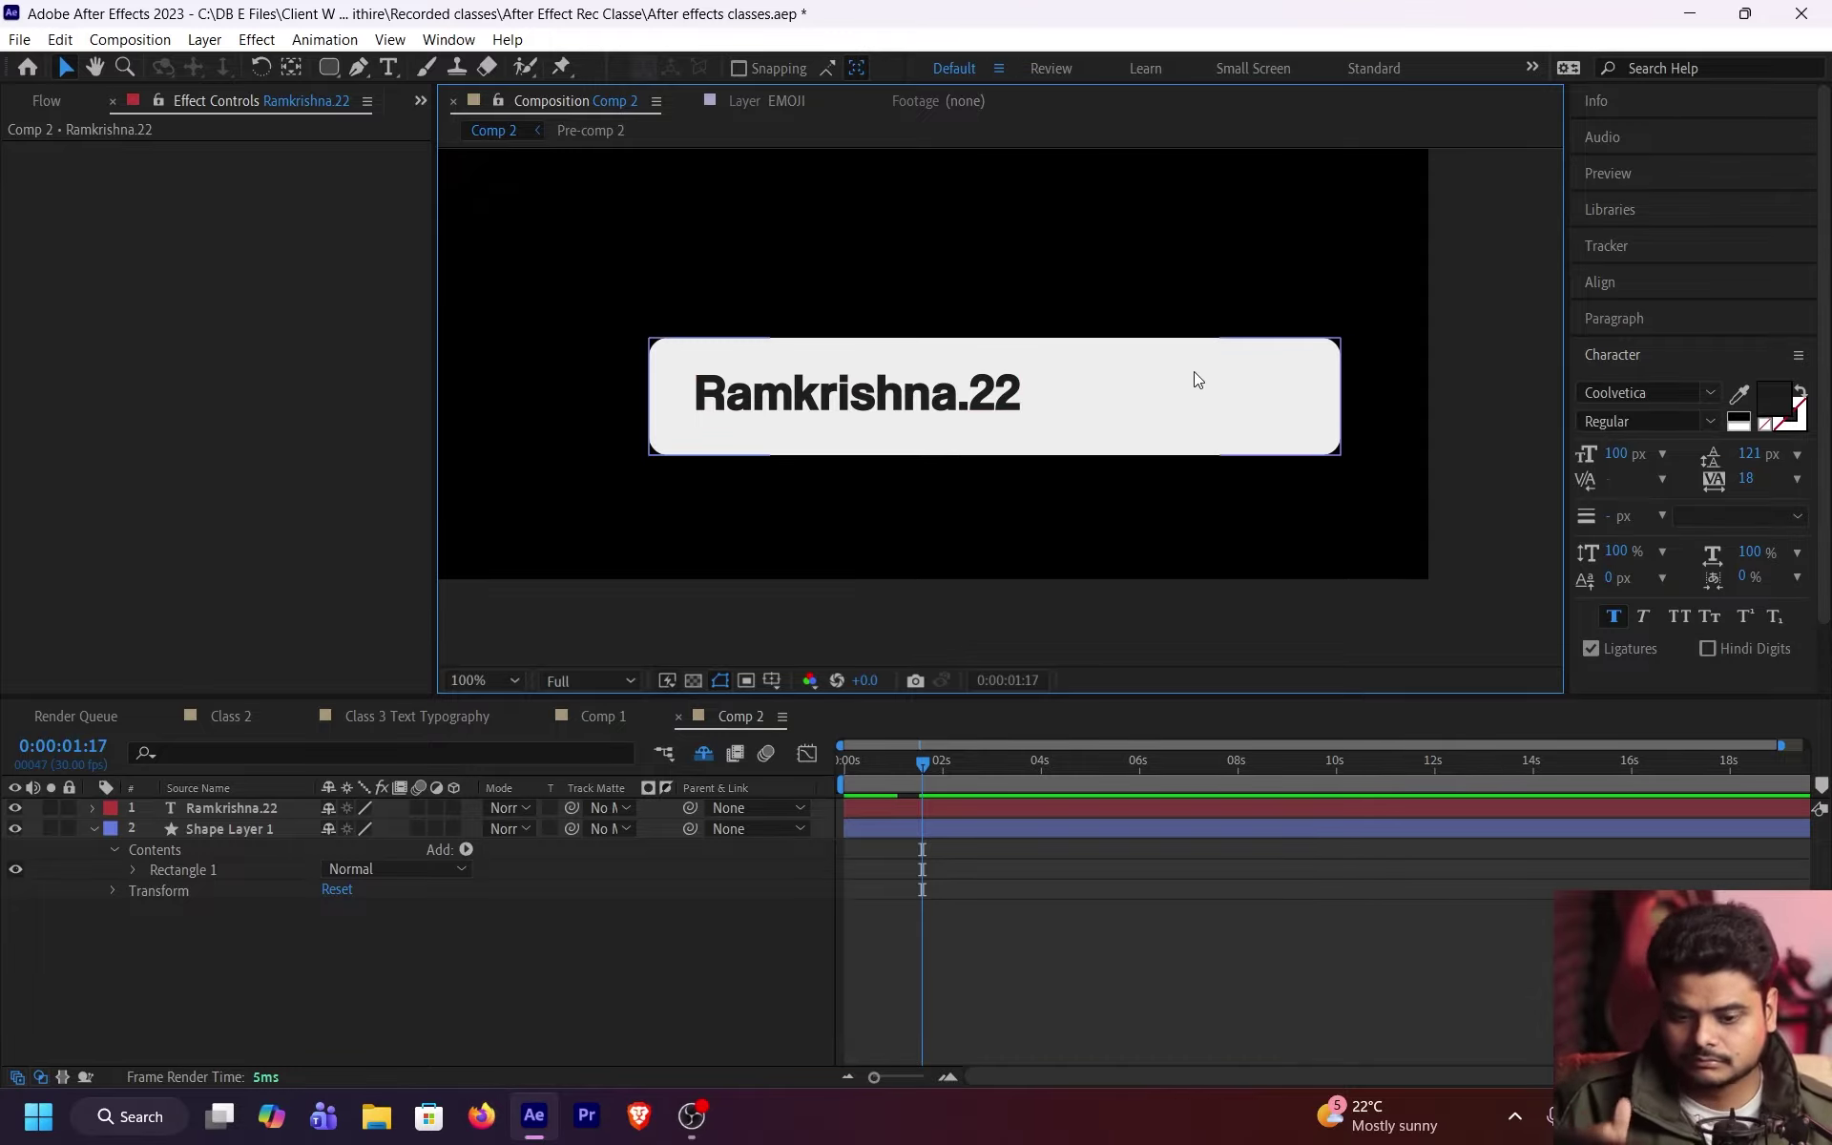
Step: Switch to the Brave browser, open Flaticon and search its icons for "follow"
click(639, 1108)
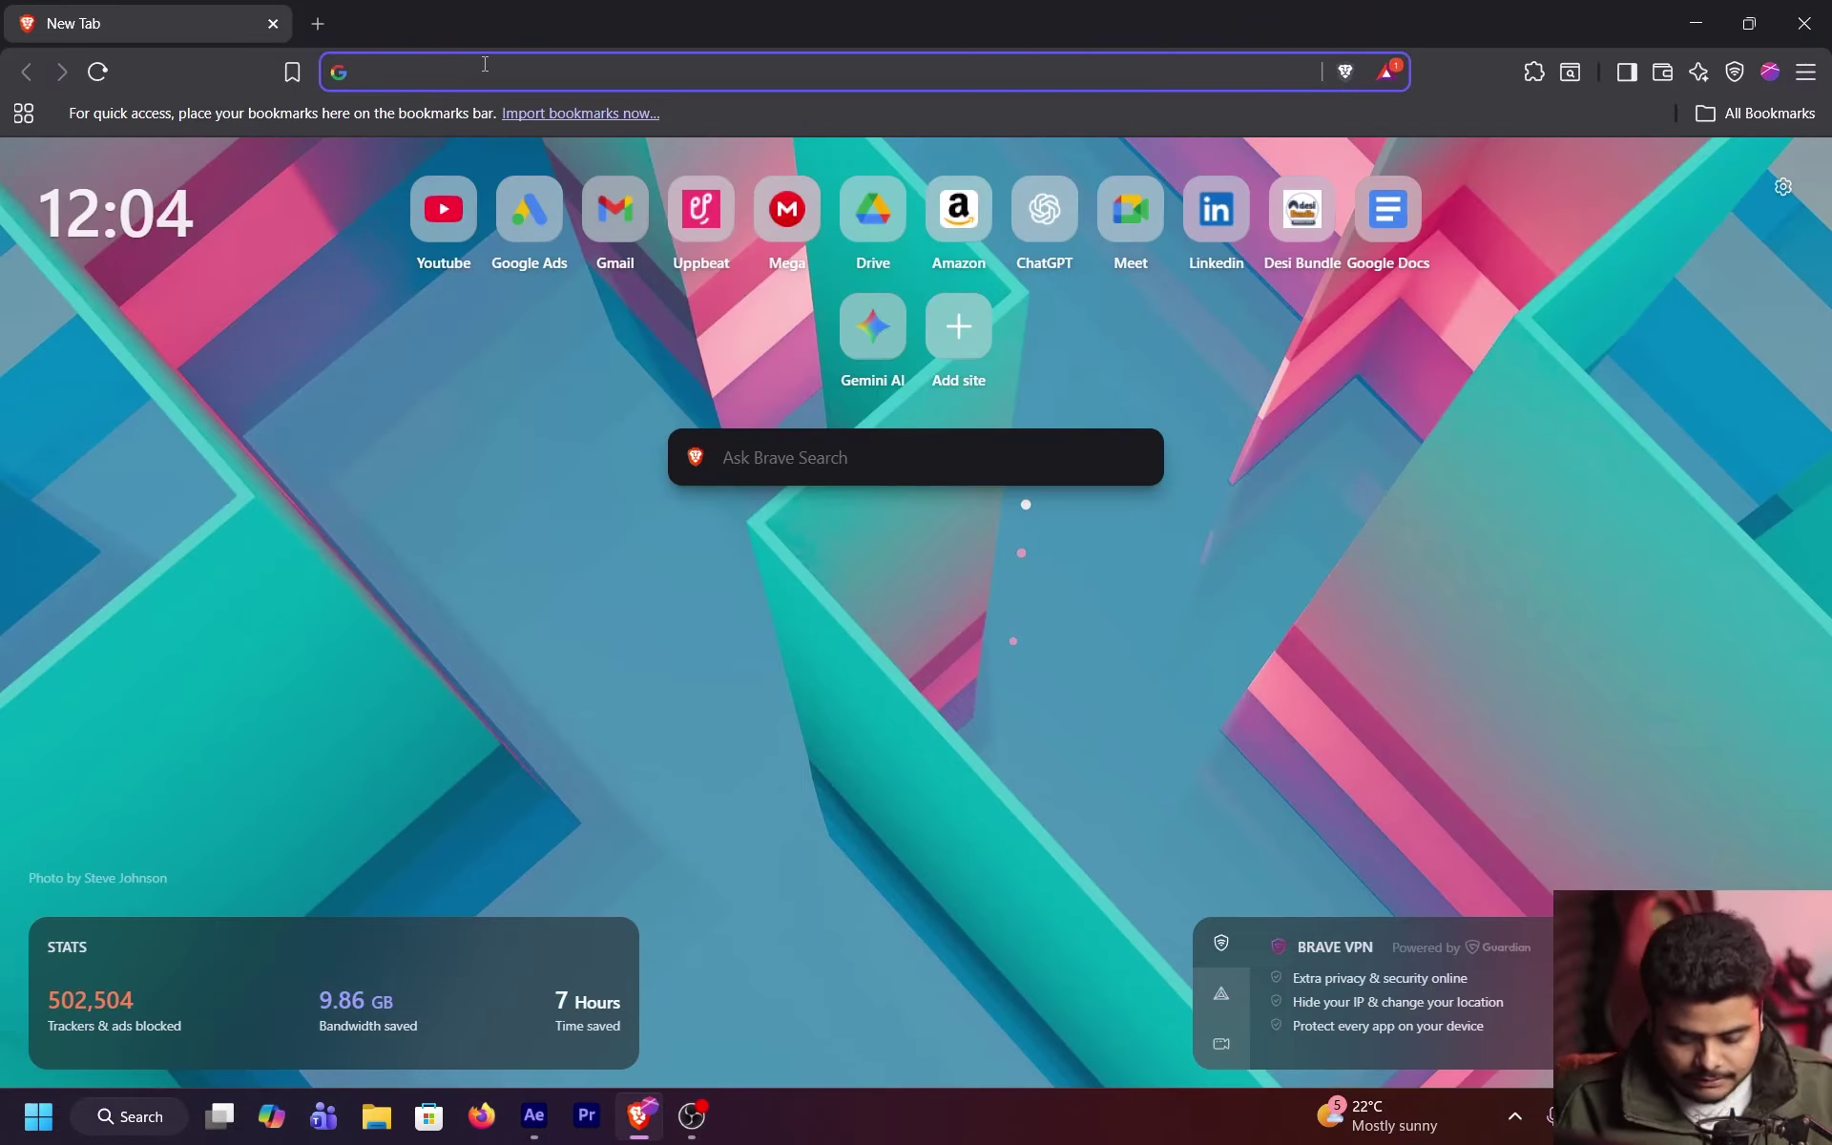
text(fla)
key(Return)
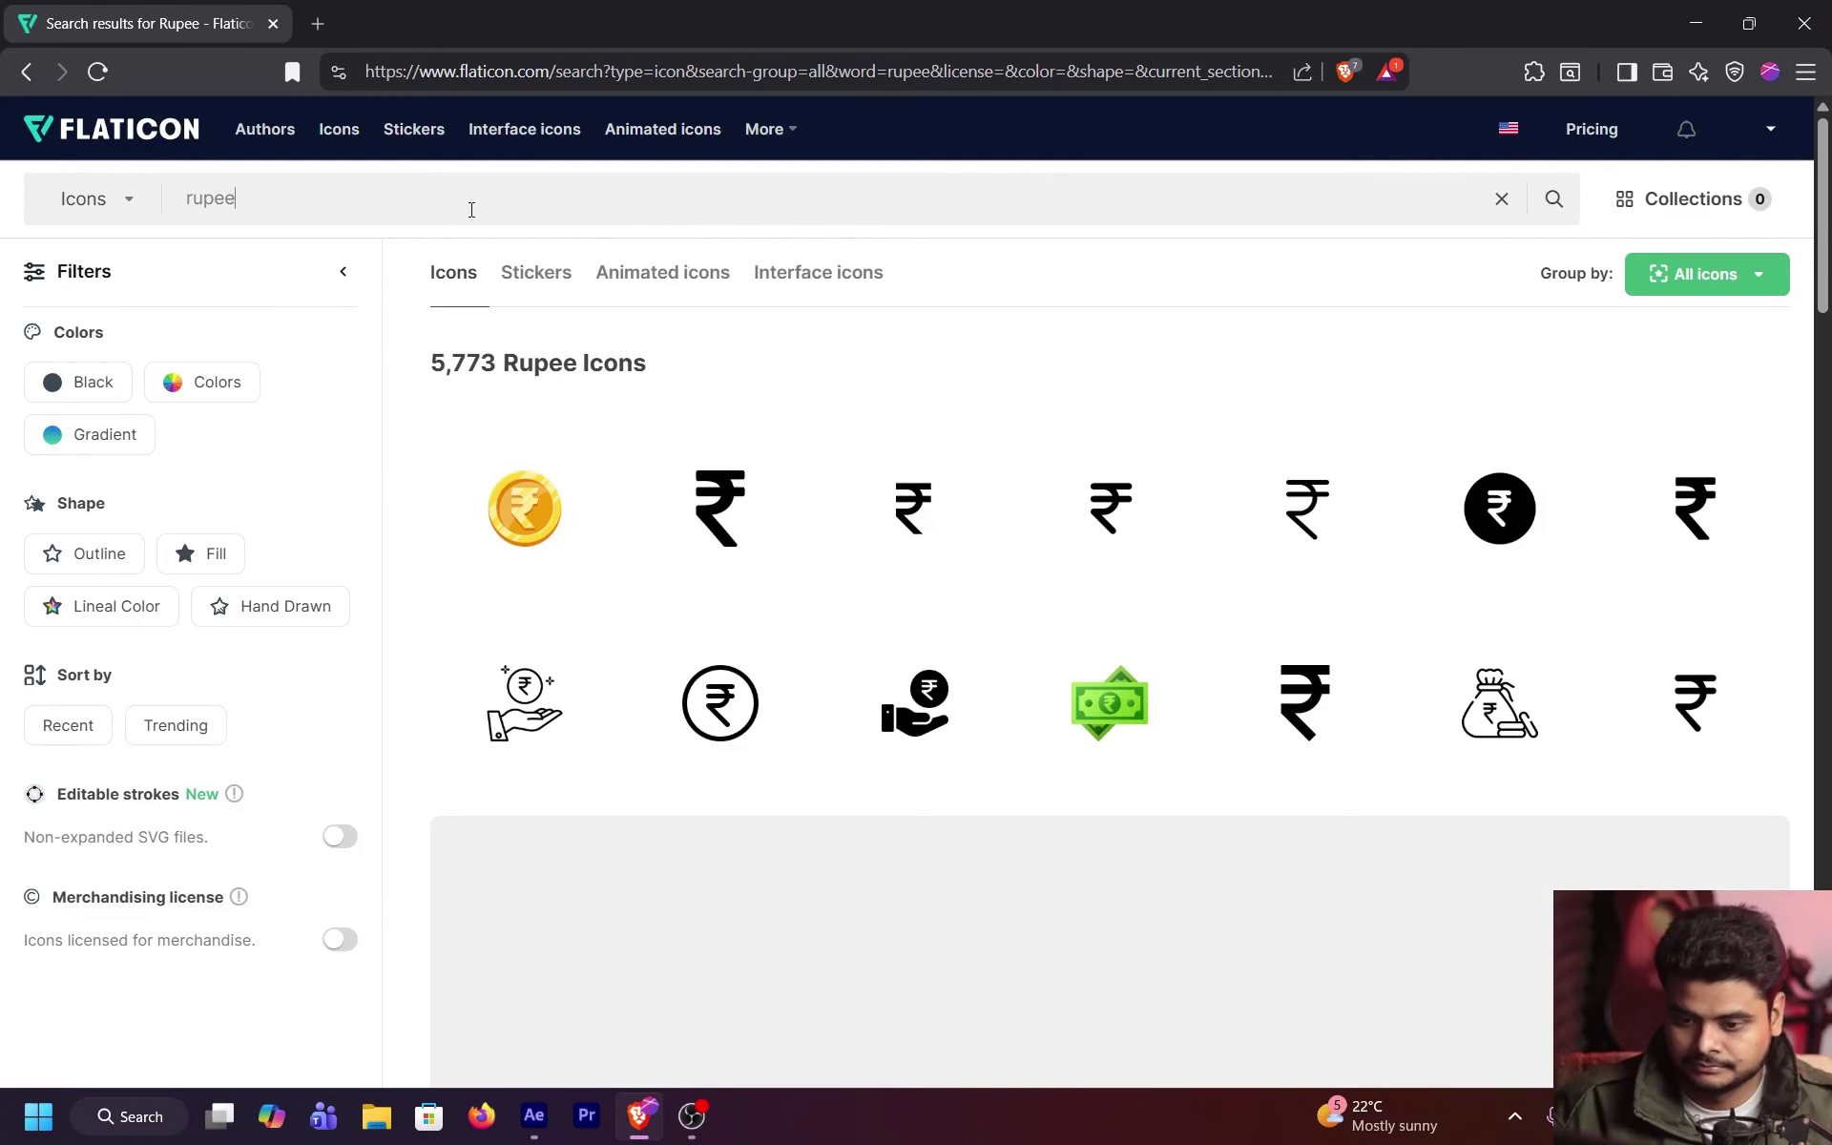
double_click(470, 204)
text(follow)
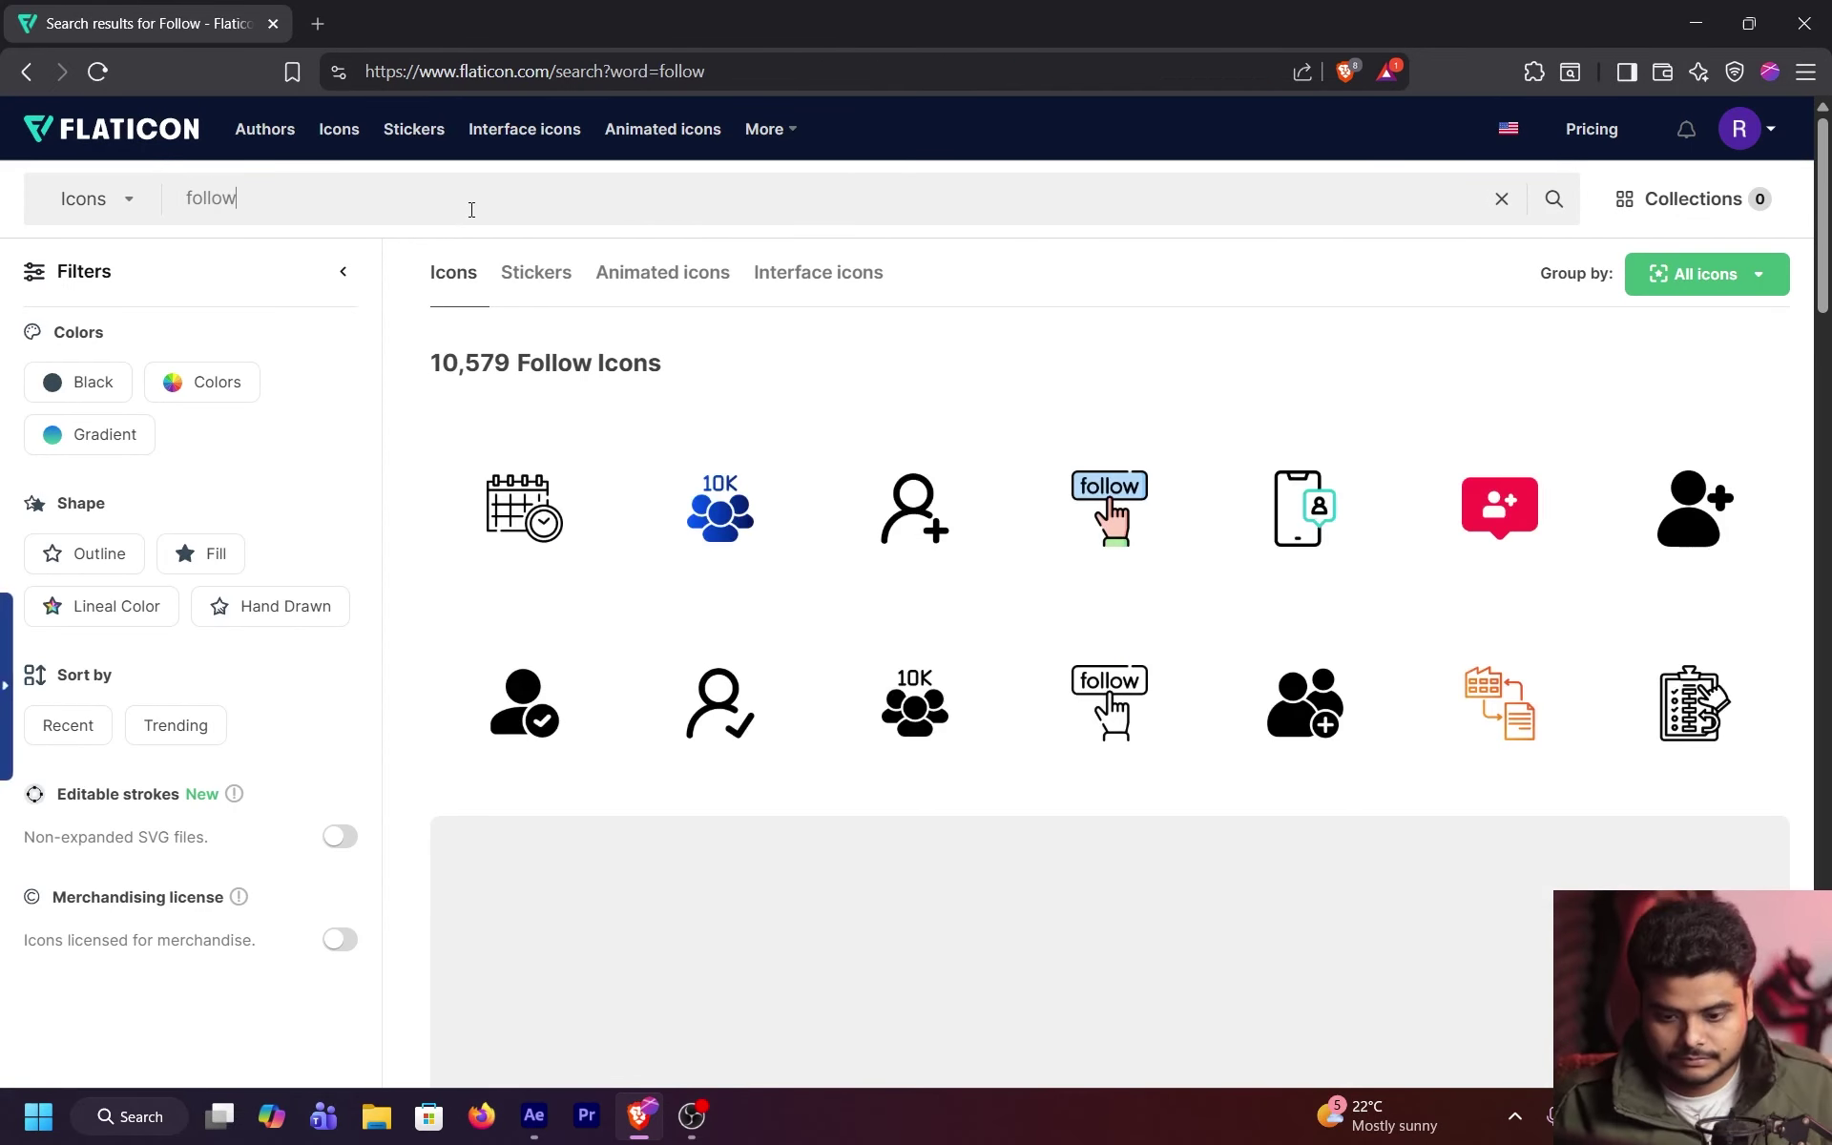
Step: Find the pink Follow us speech-bubble icon among the results and save its free PNG version as follow-us
scroll(1422, 540, down, 15)
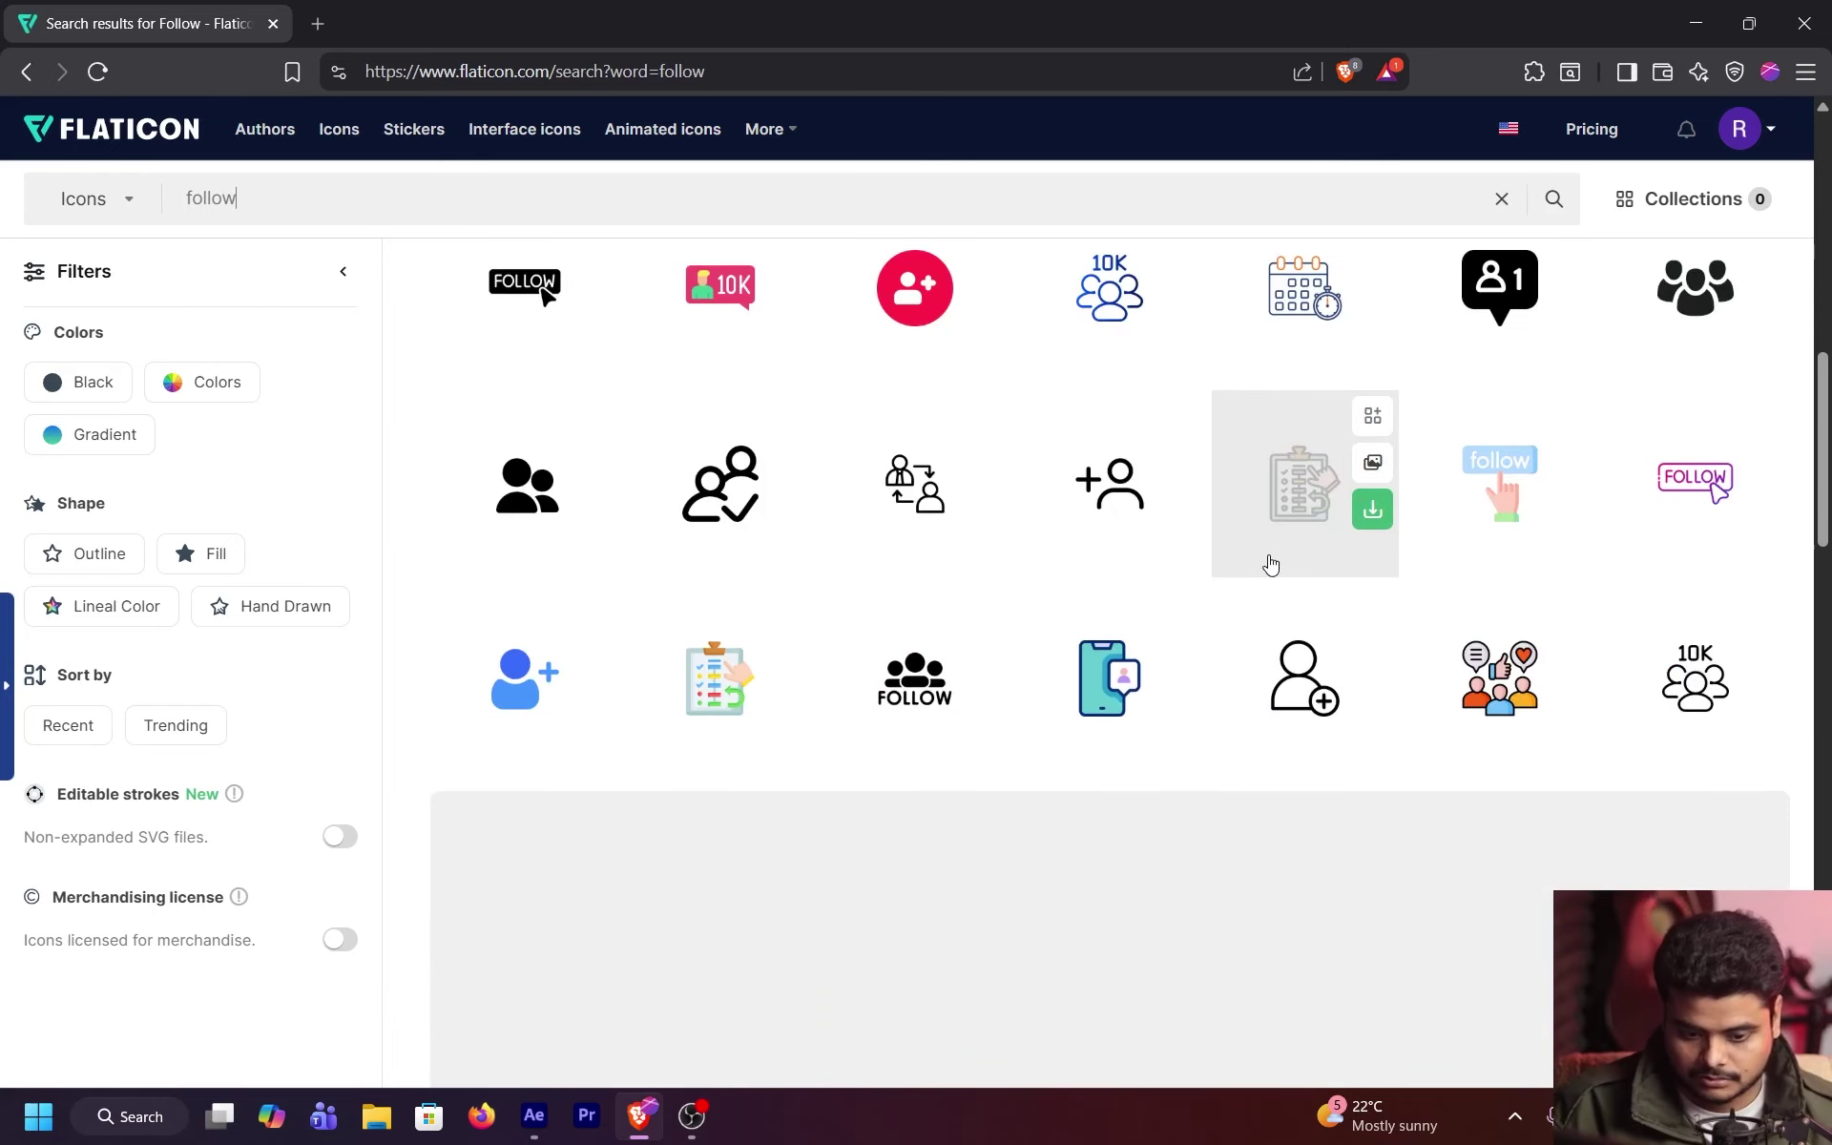
scroll(1207, 544, down, 4)
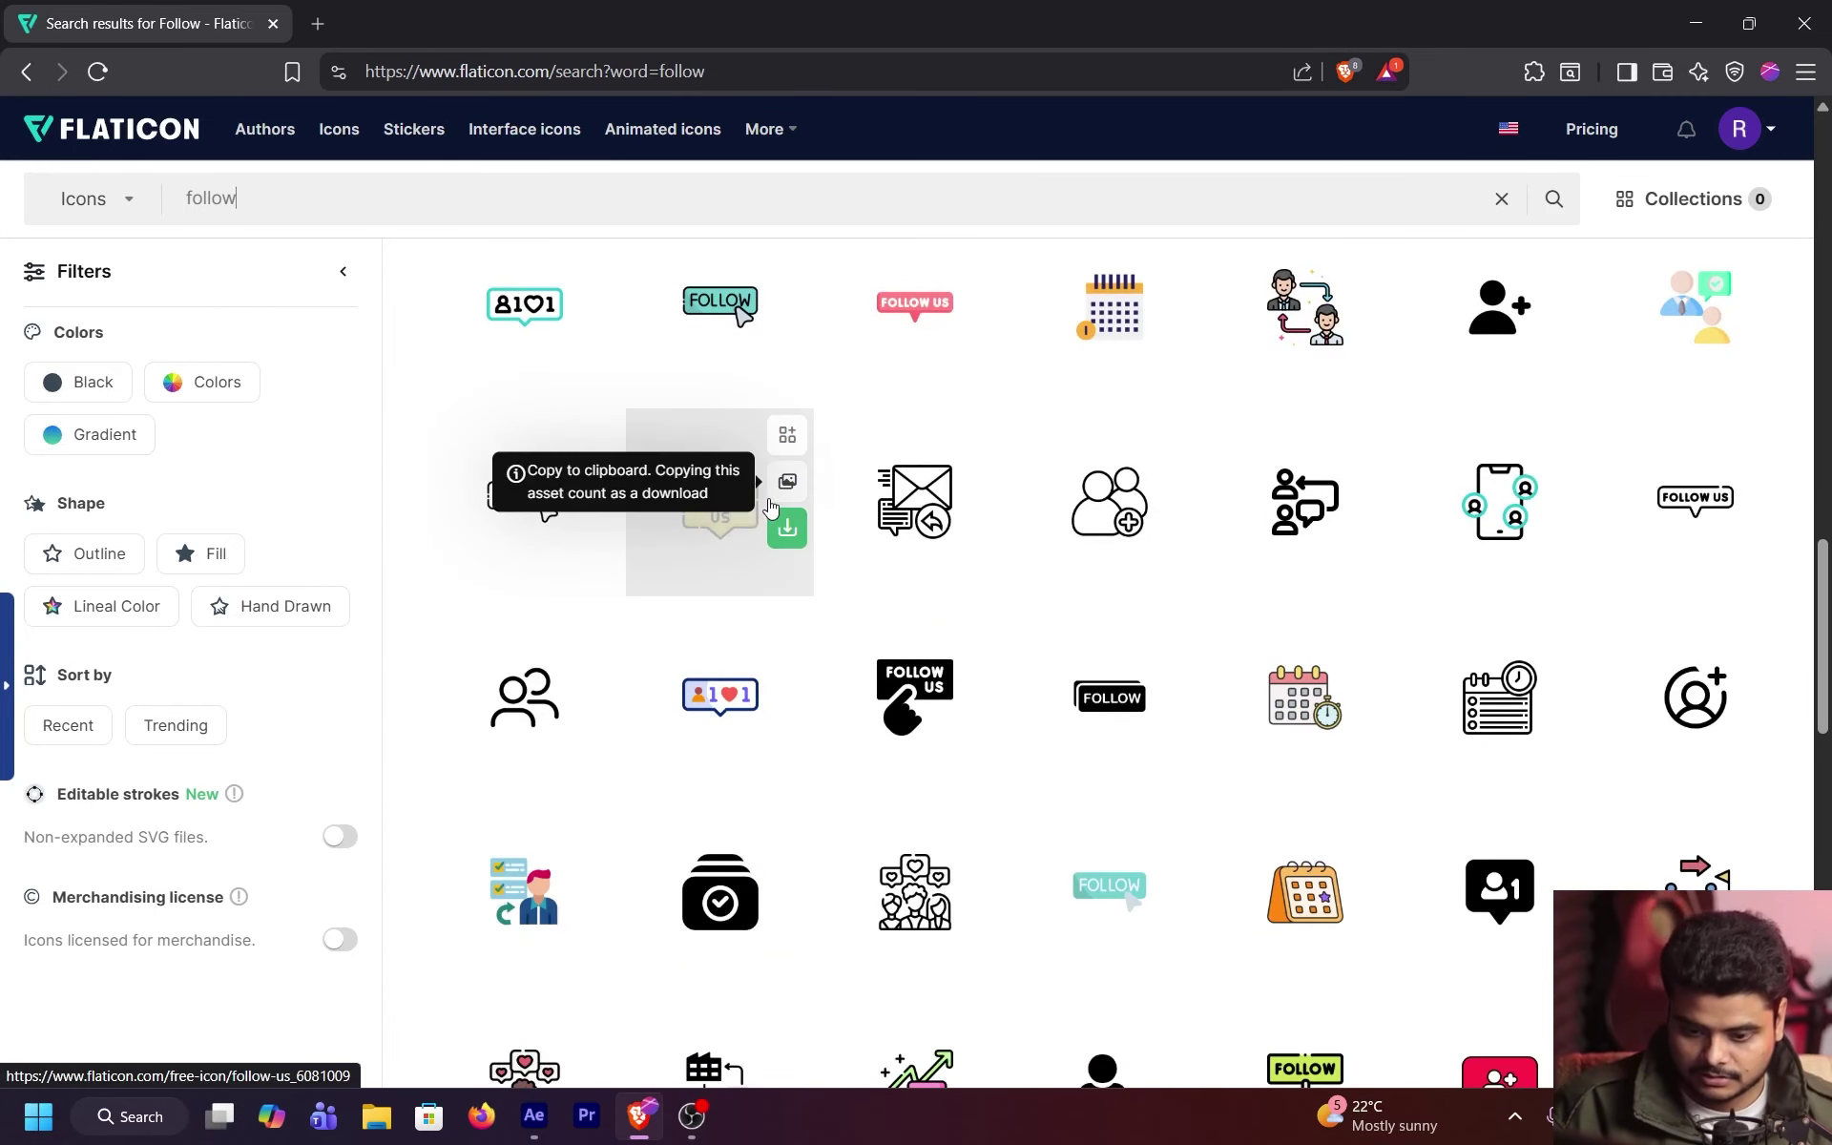
scroll(782, 510, down, 2)
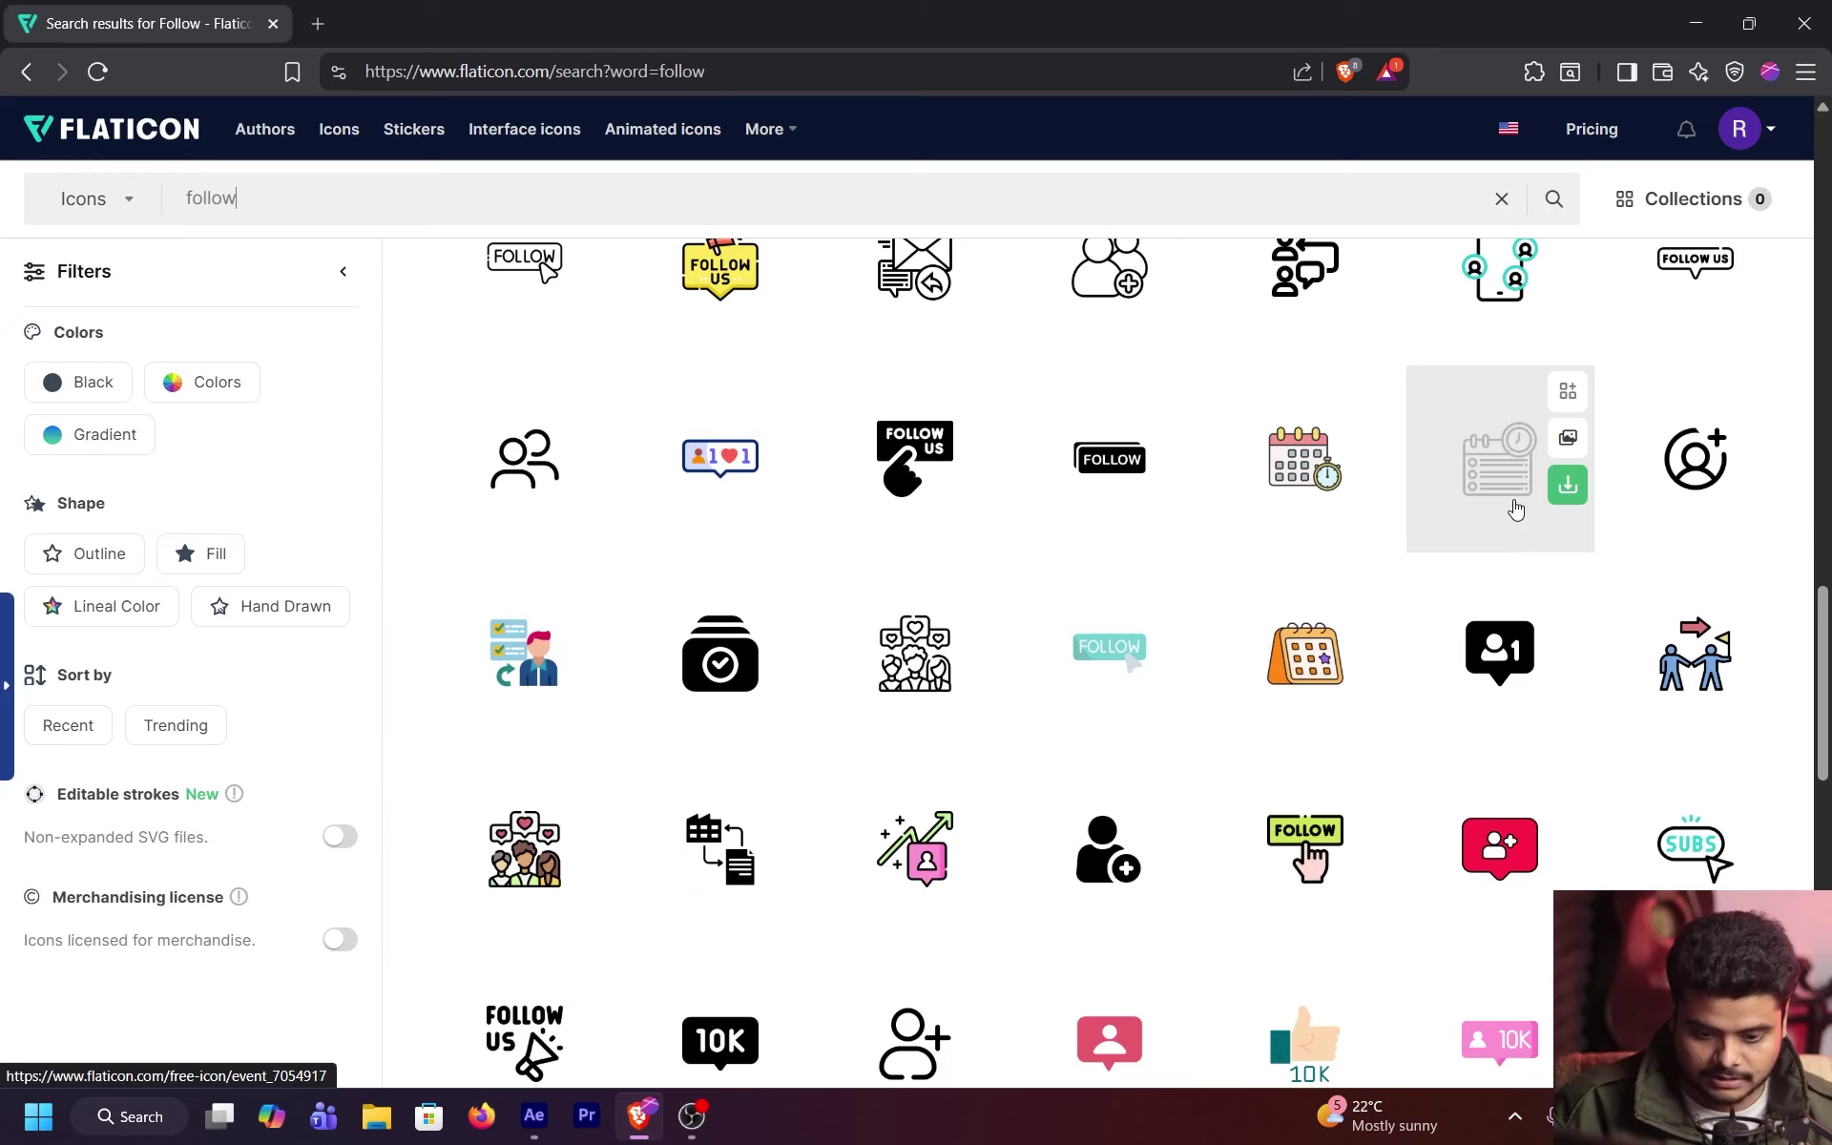
scroll(1516, 508, down, 8)
scroll(1384, 491, up, 6)
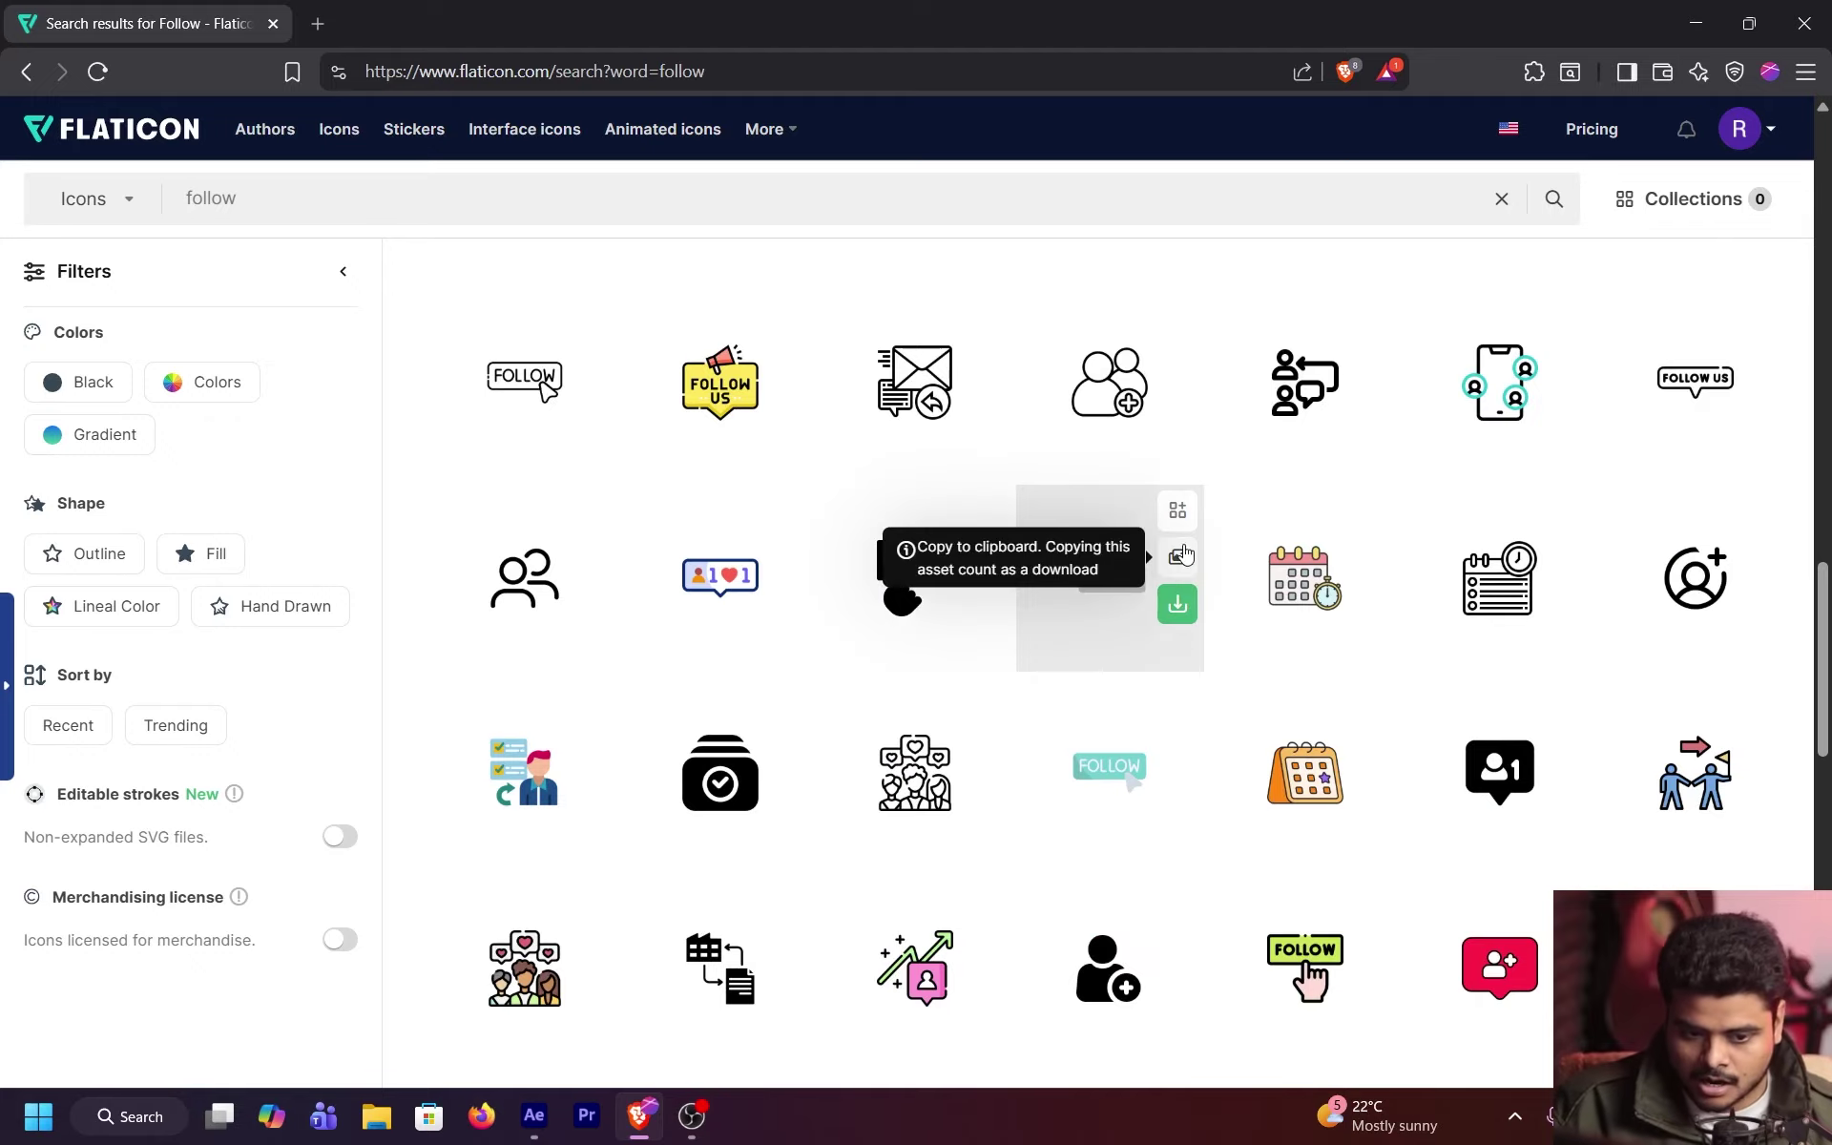
scroll(1171, 516, up, 4)
scroll(1166, 520, up, 1)
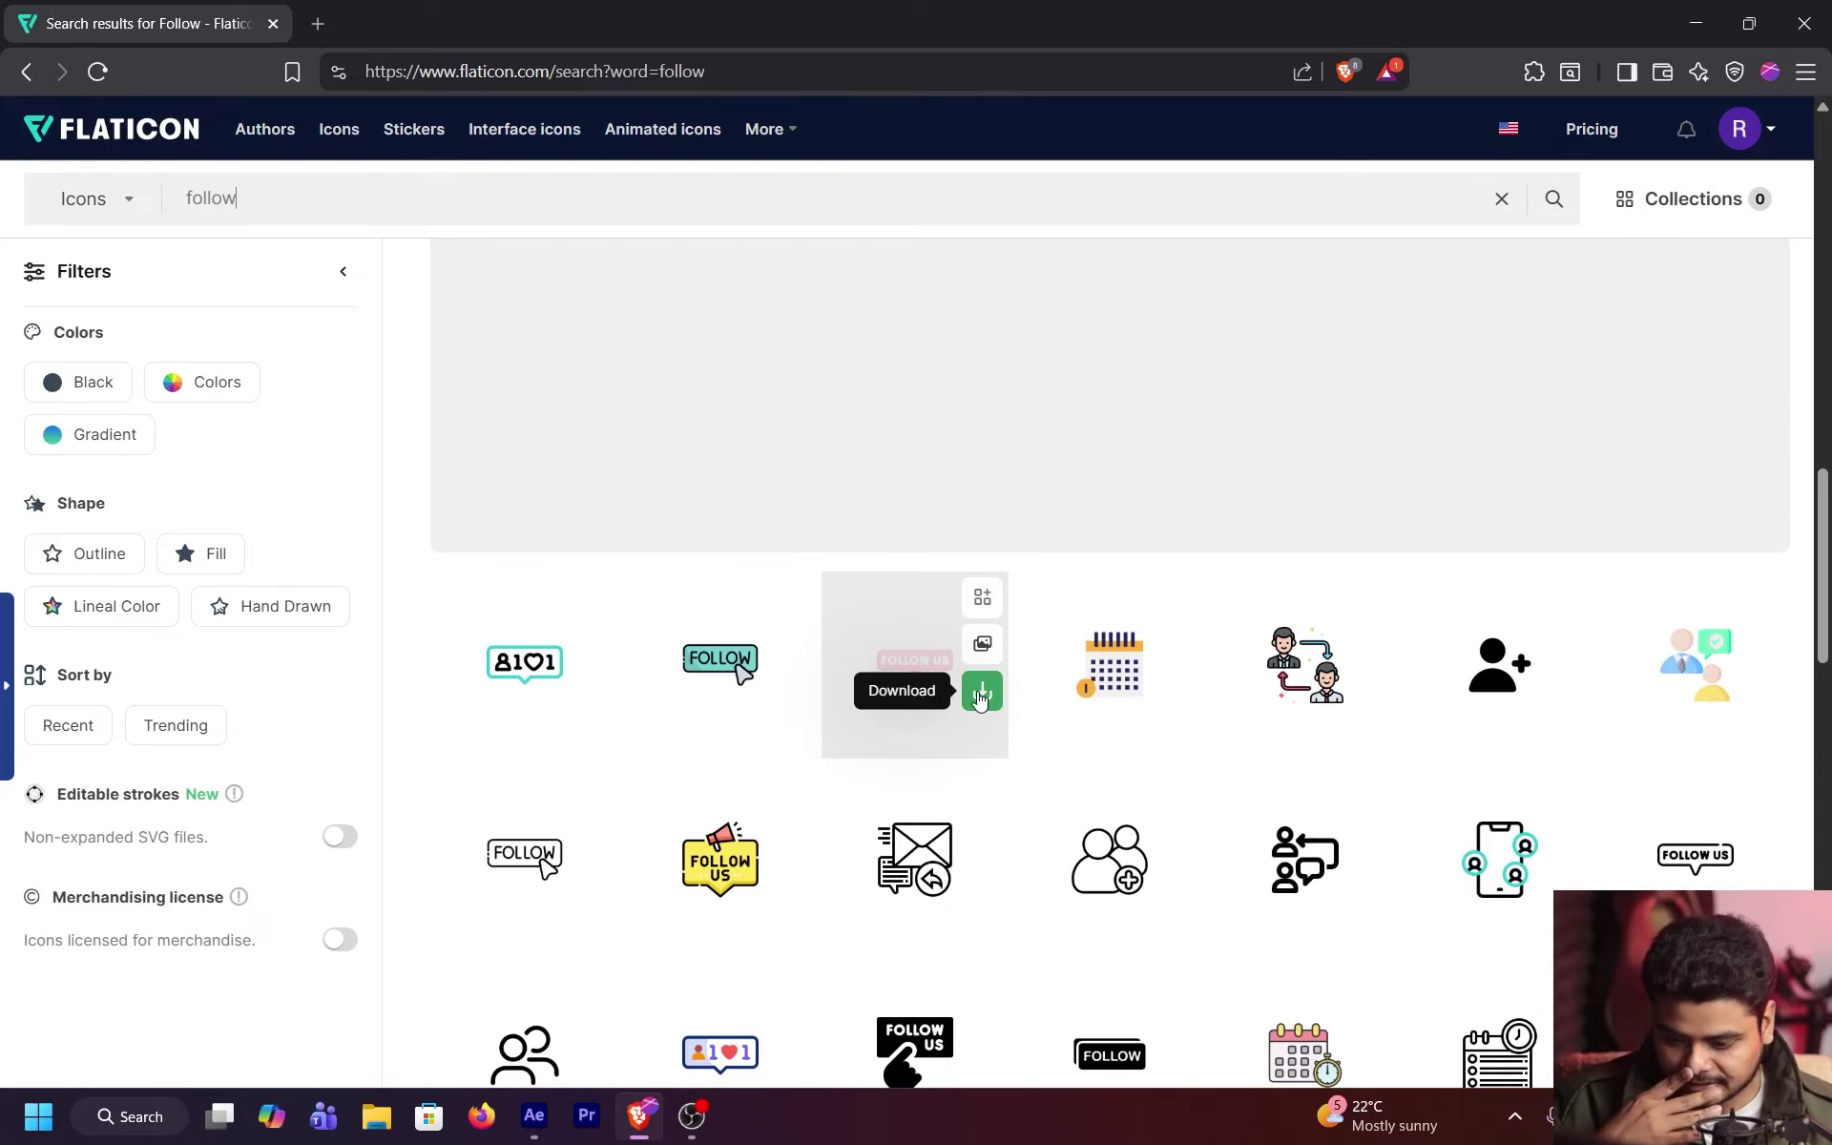
click(980, 691)
click(916, 828)
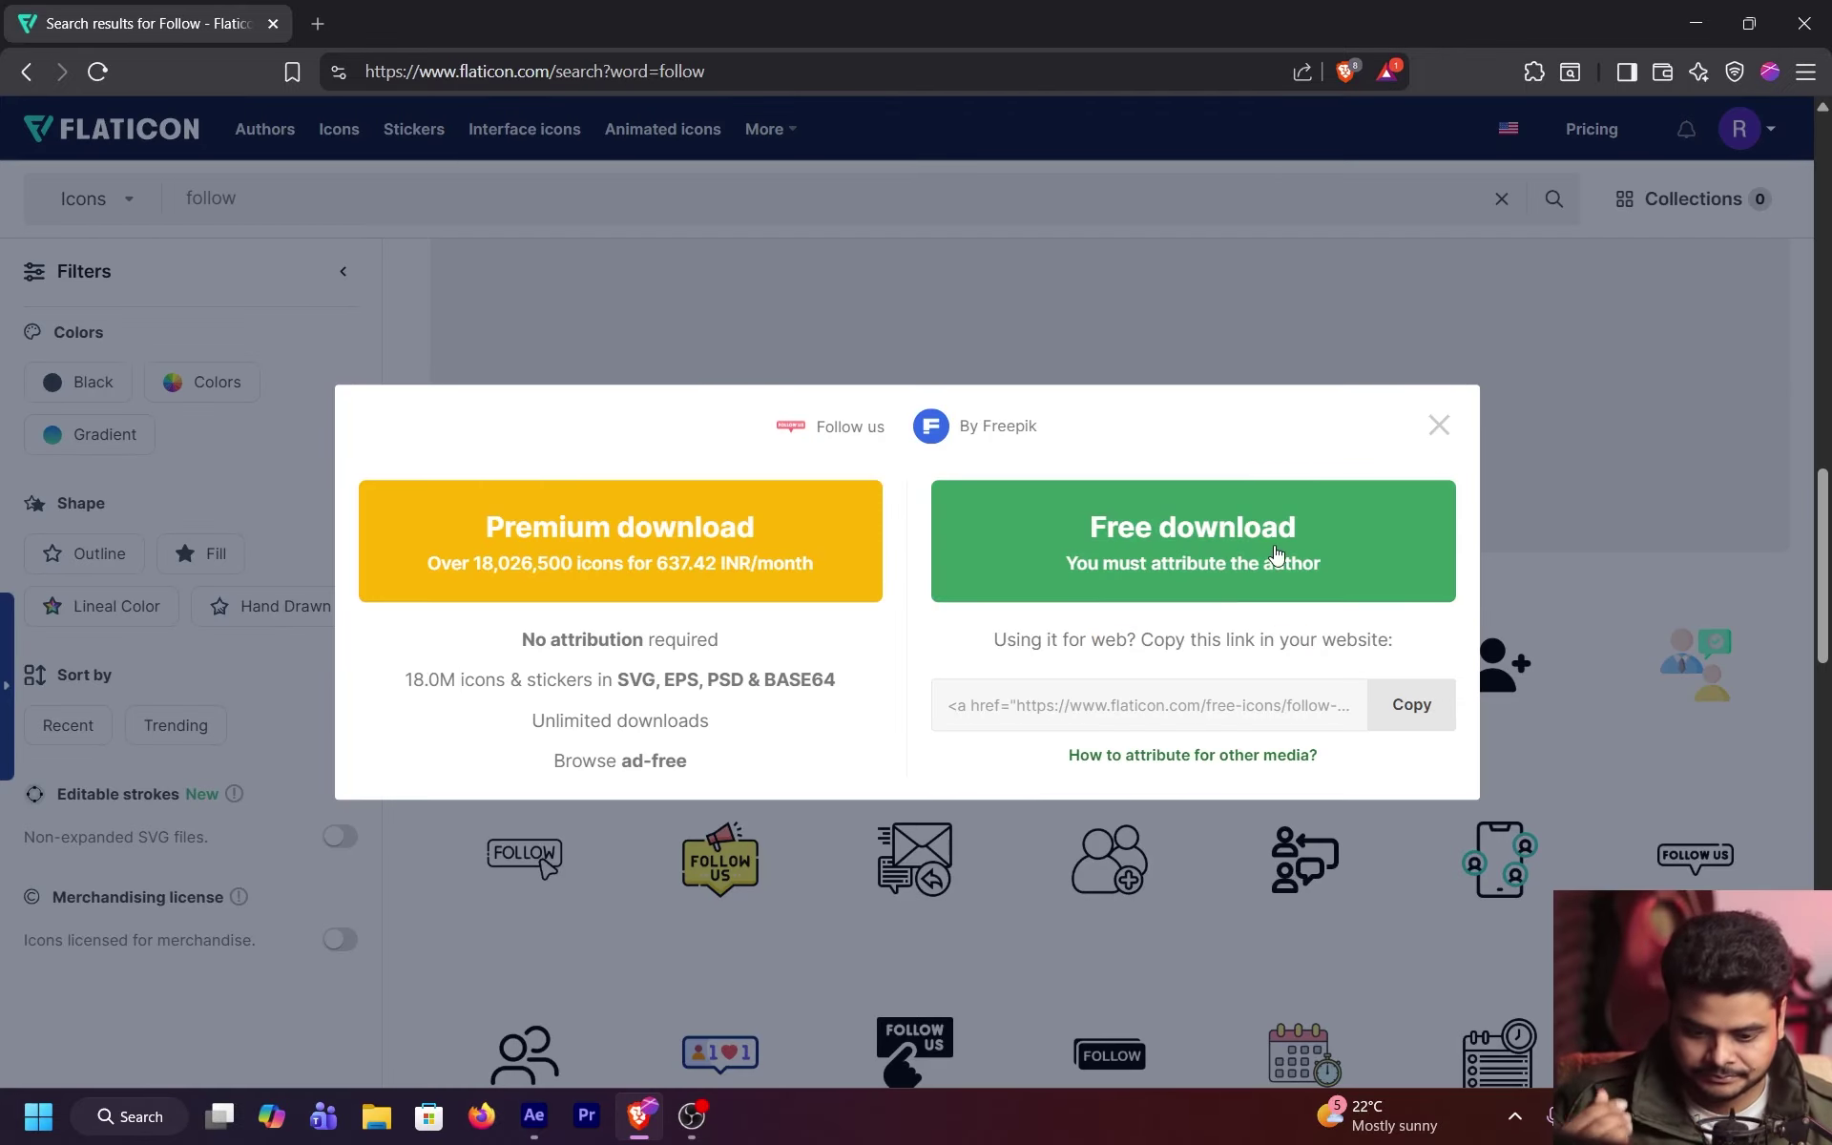
click(1230, 578)
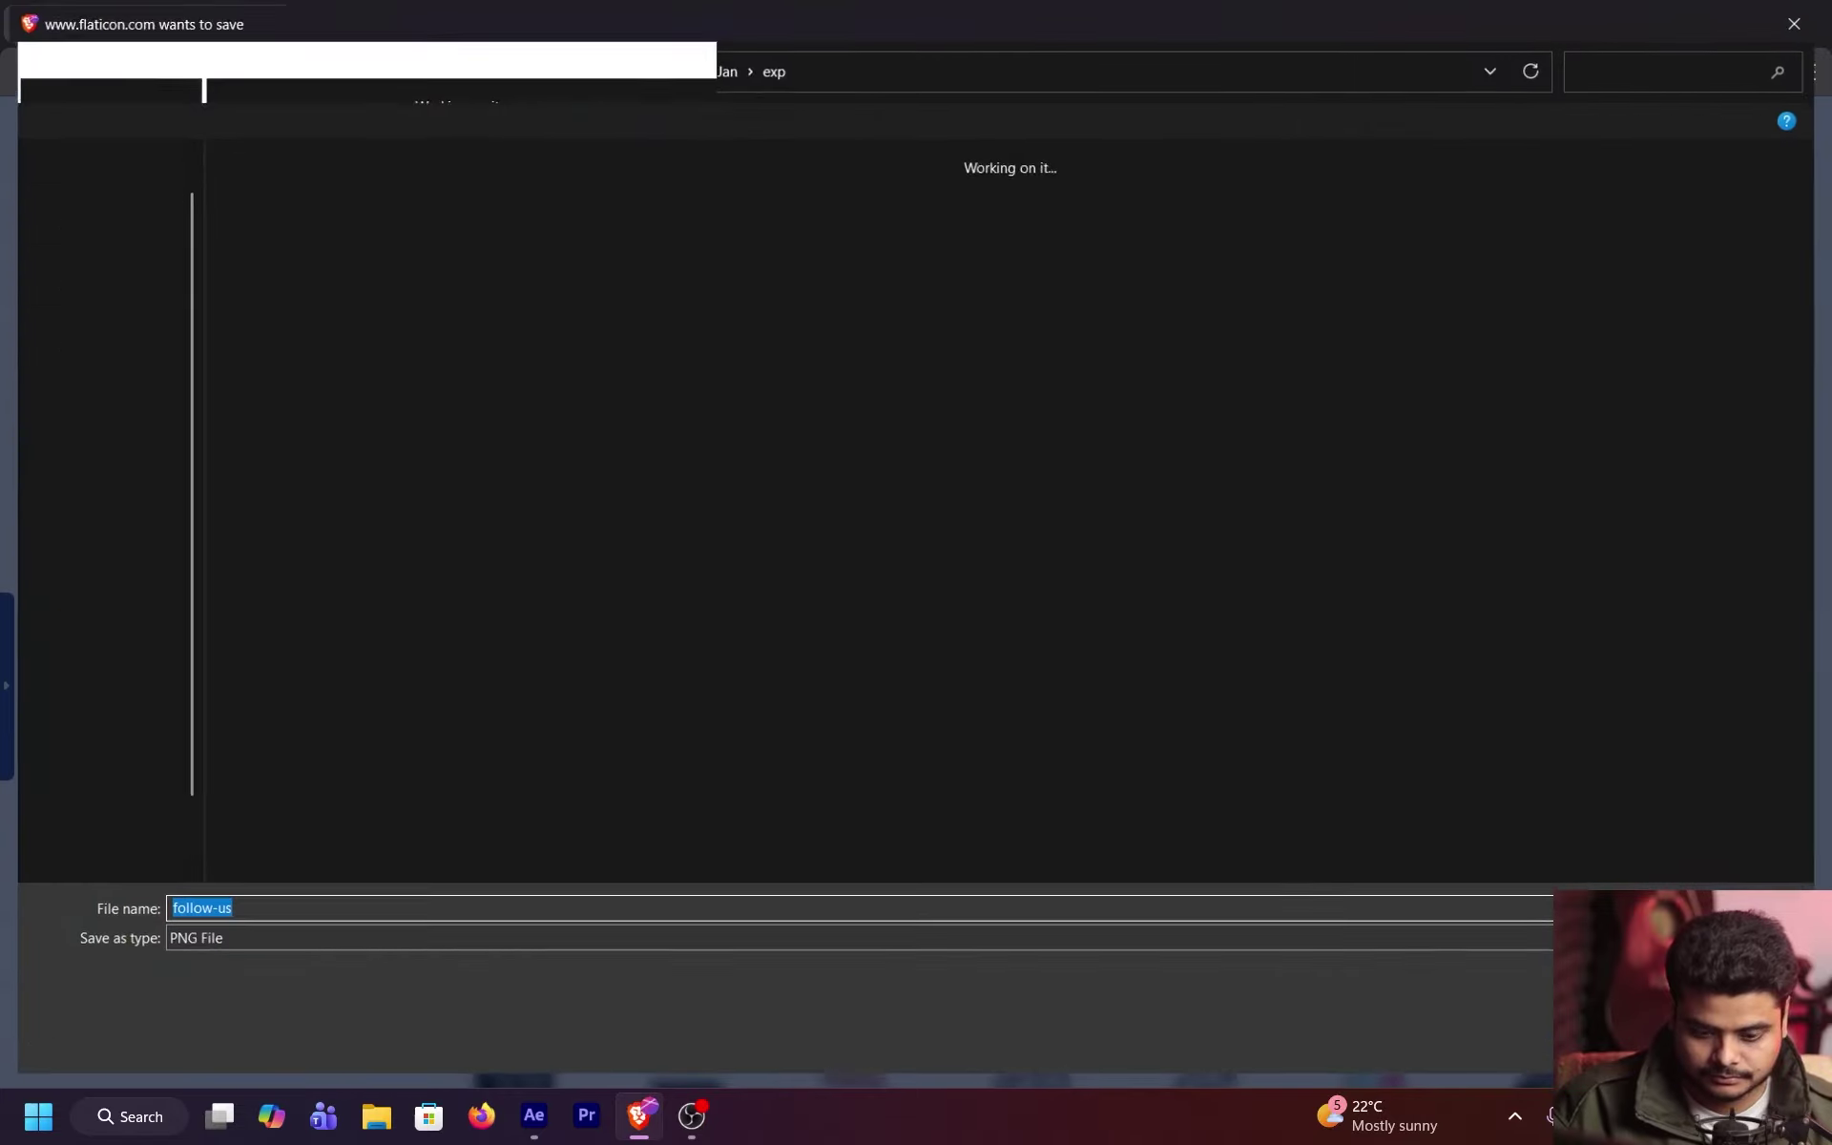
key(Return)
Step: Switch back to After Effects and add follow-us.png to Comp 2 as the top layer
key(alt+Tab)
key(alt+Tab)
key(alt+Tab)
key(alt+Tab)
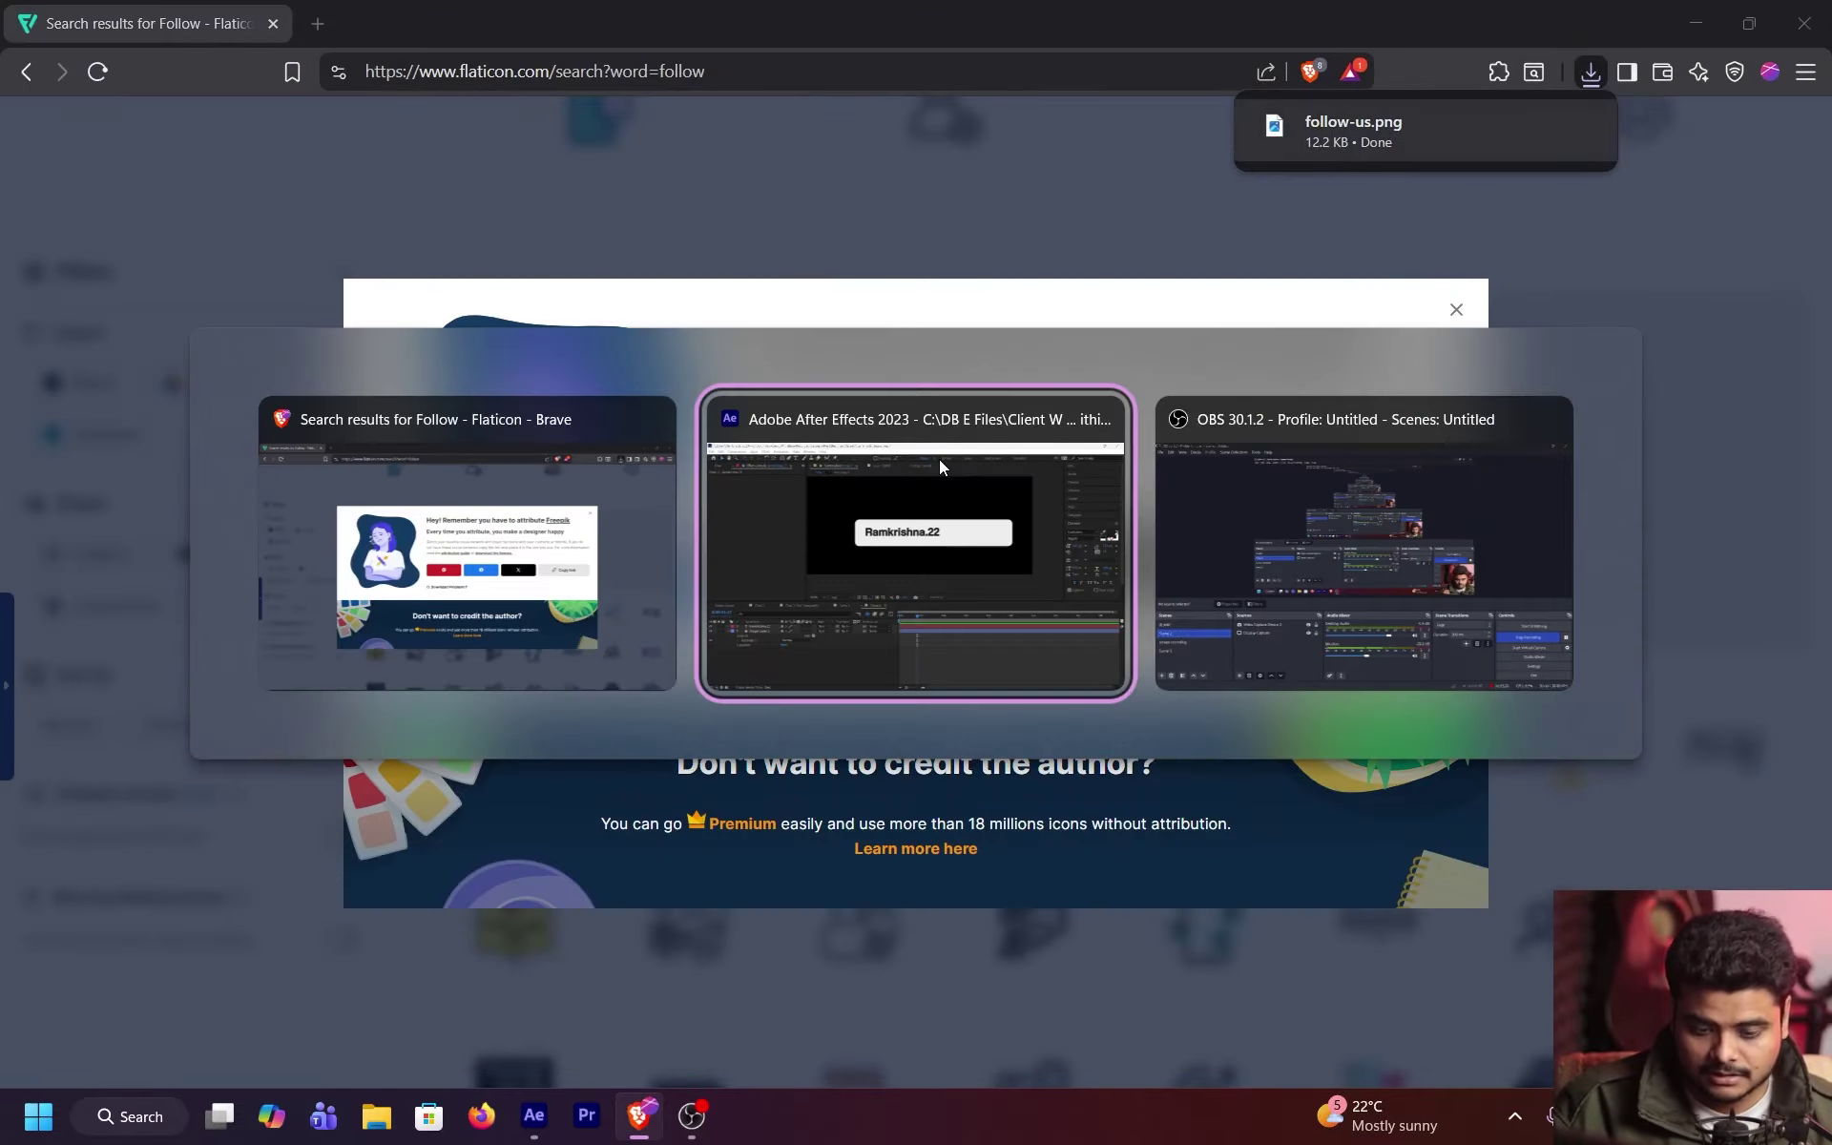
click(906, 580)
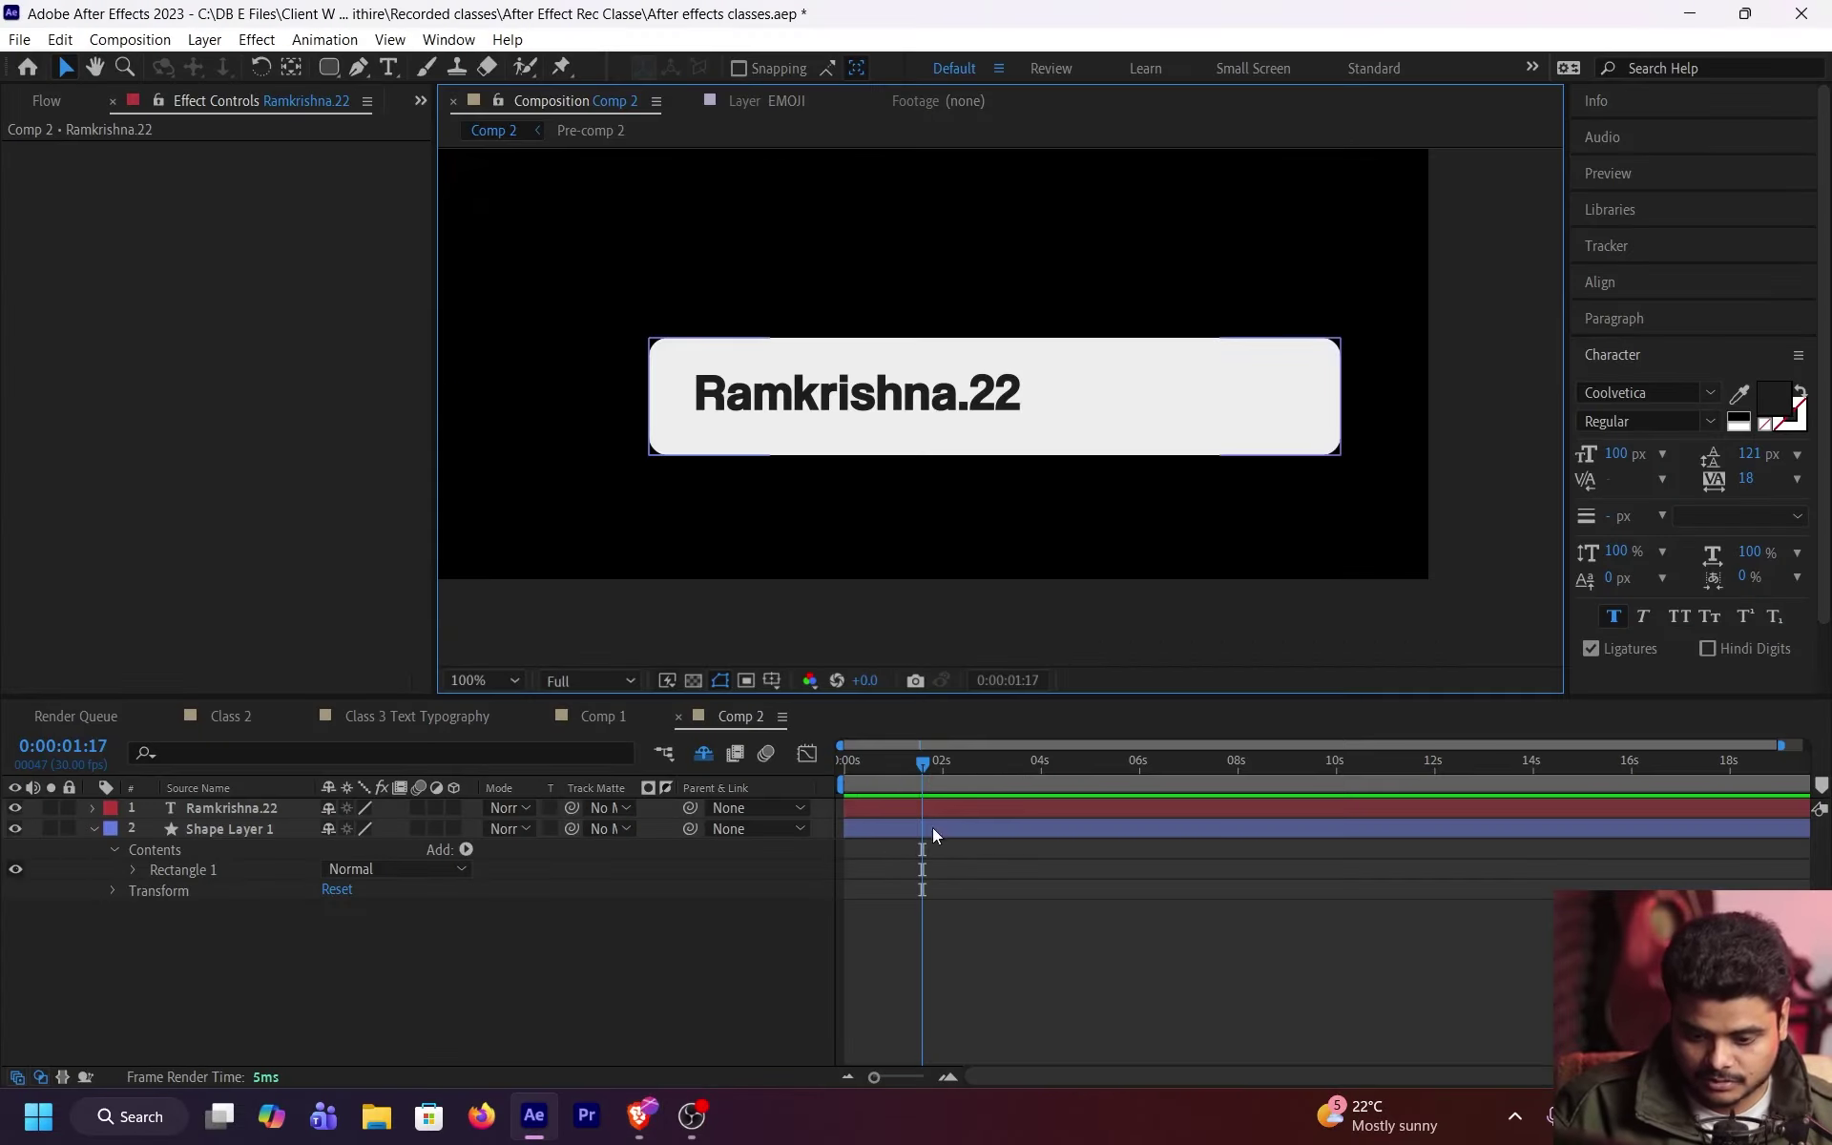
click(923, 815)
drag(607, 234, 1106, 514)
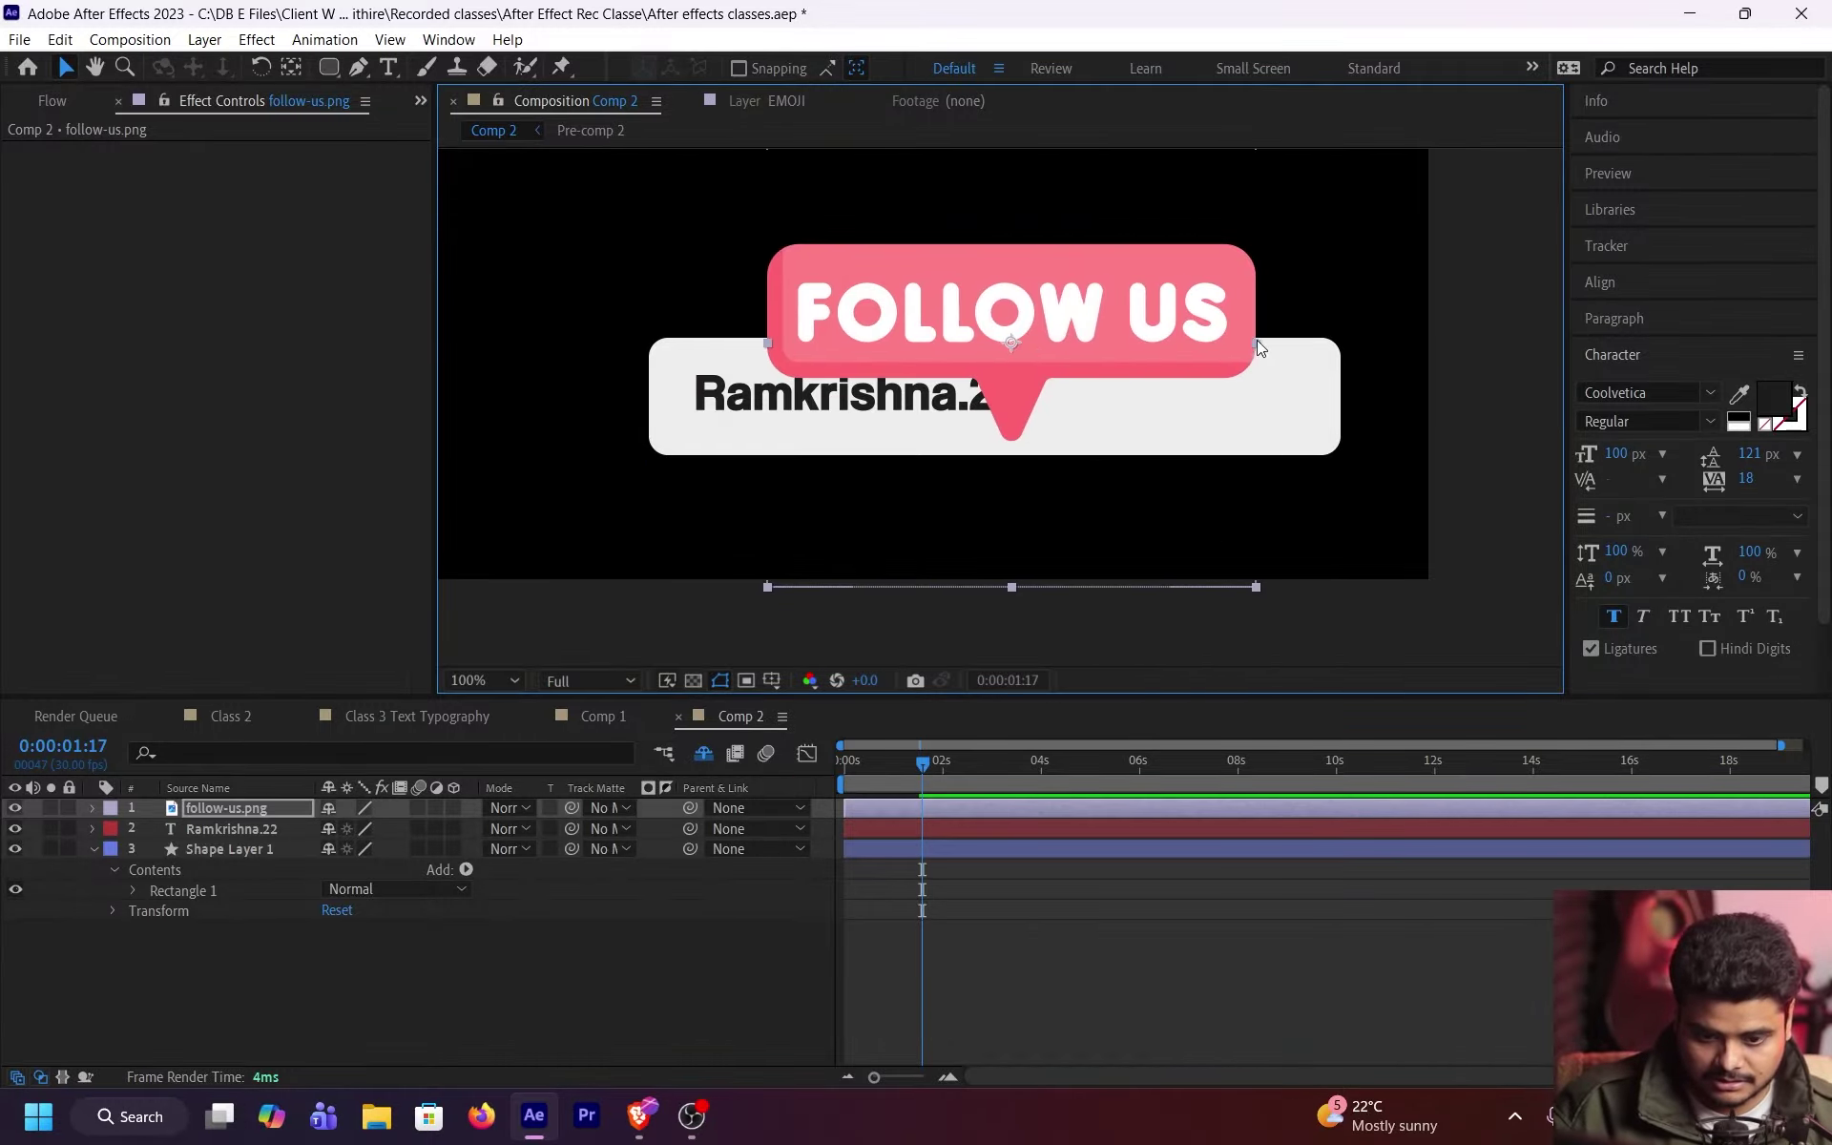
Step: Move the Follow Us image slightly up and to the right over the username bar
click(1252, 340)
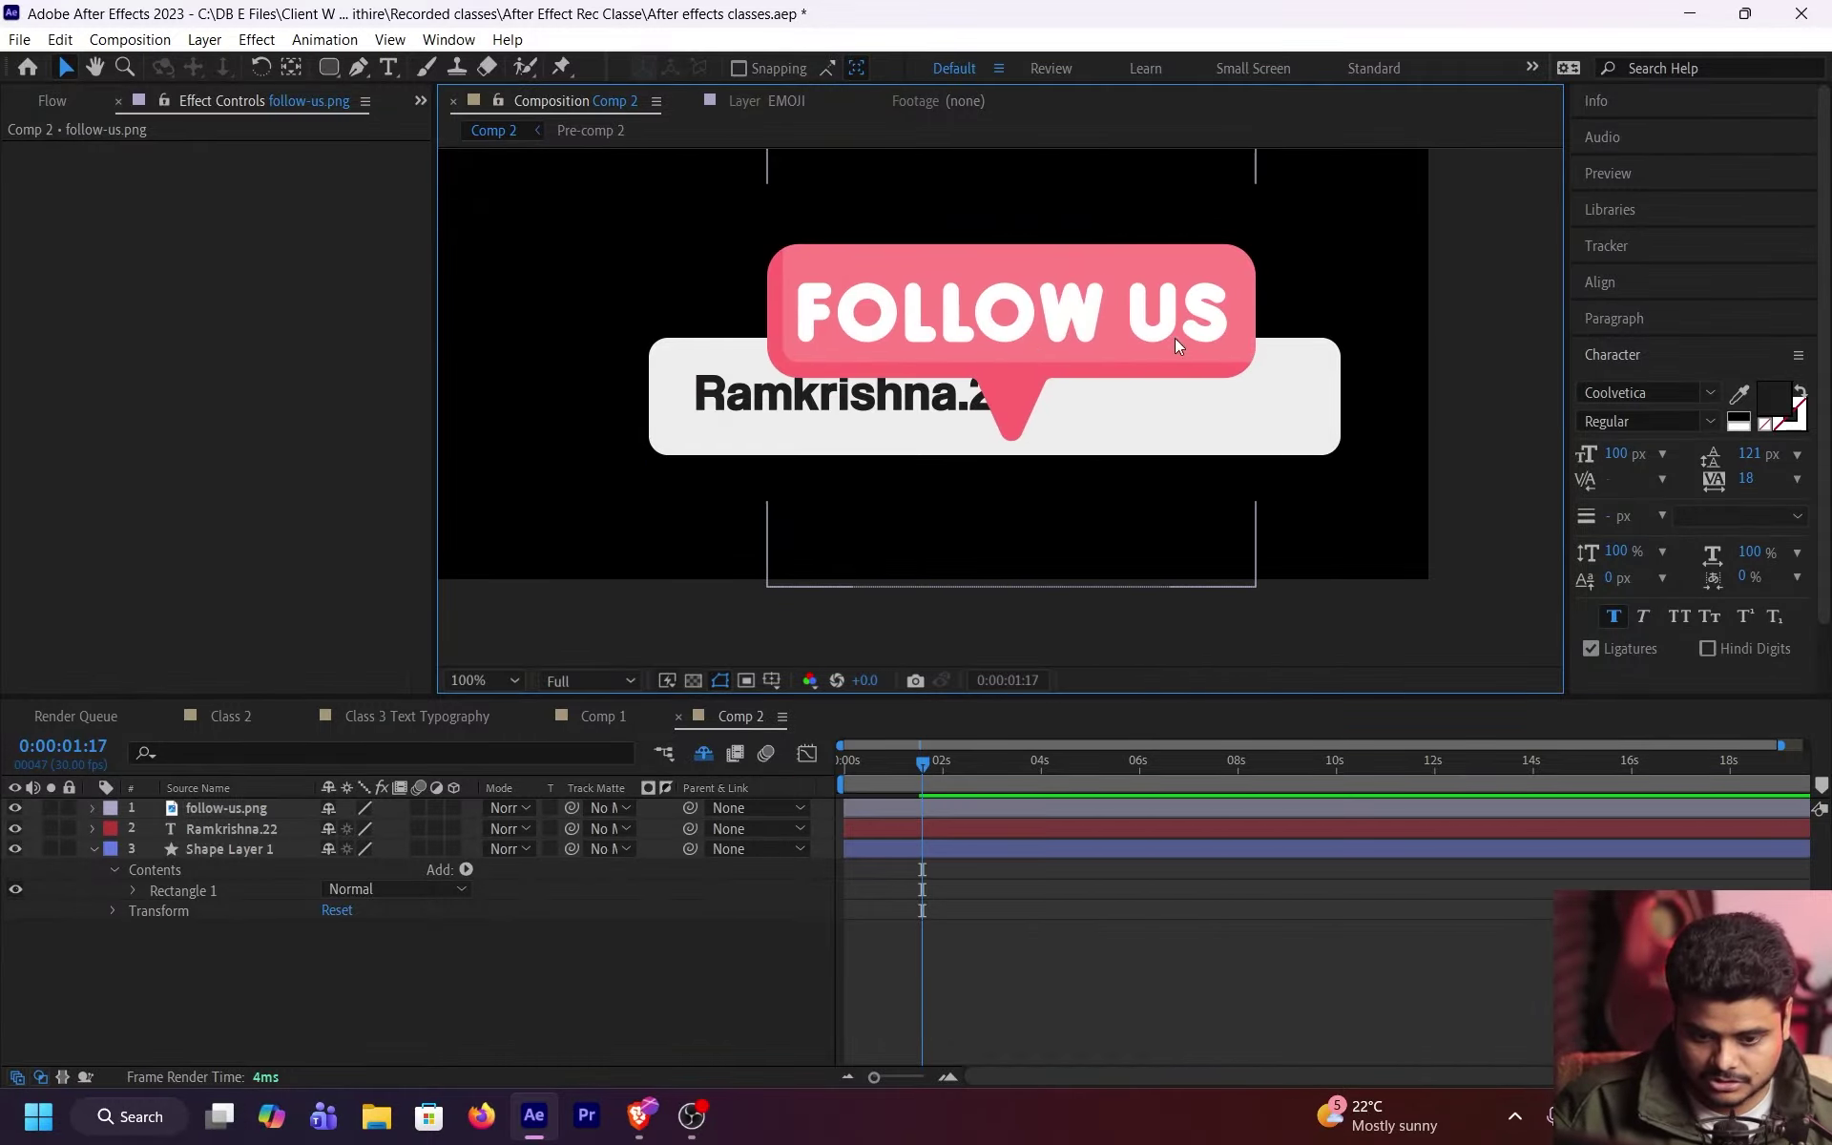
click(1109, 445)
scroll(1017, 386, up, 4)
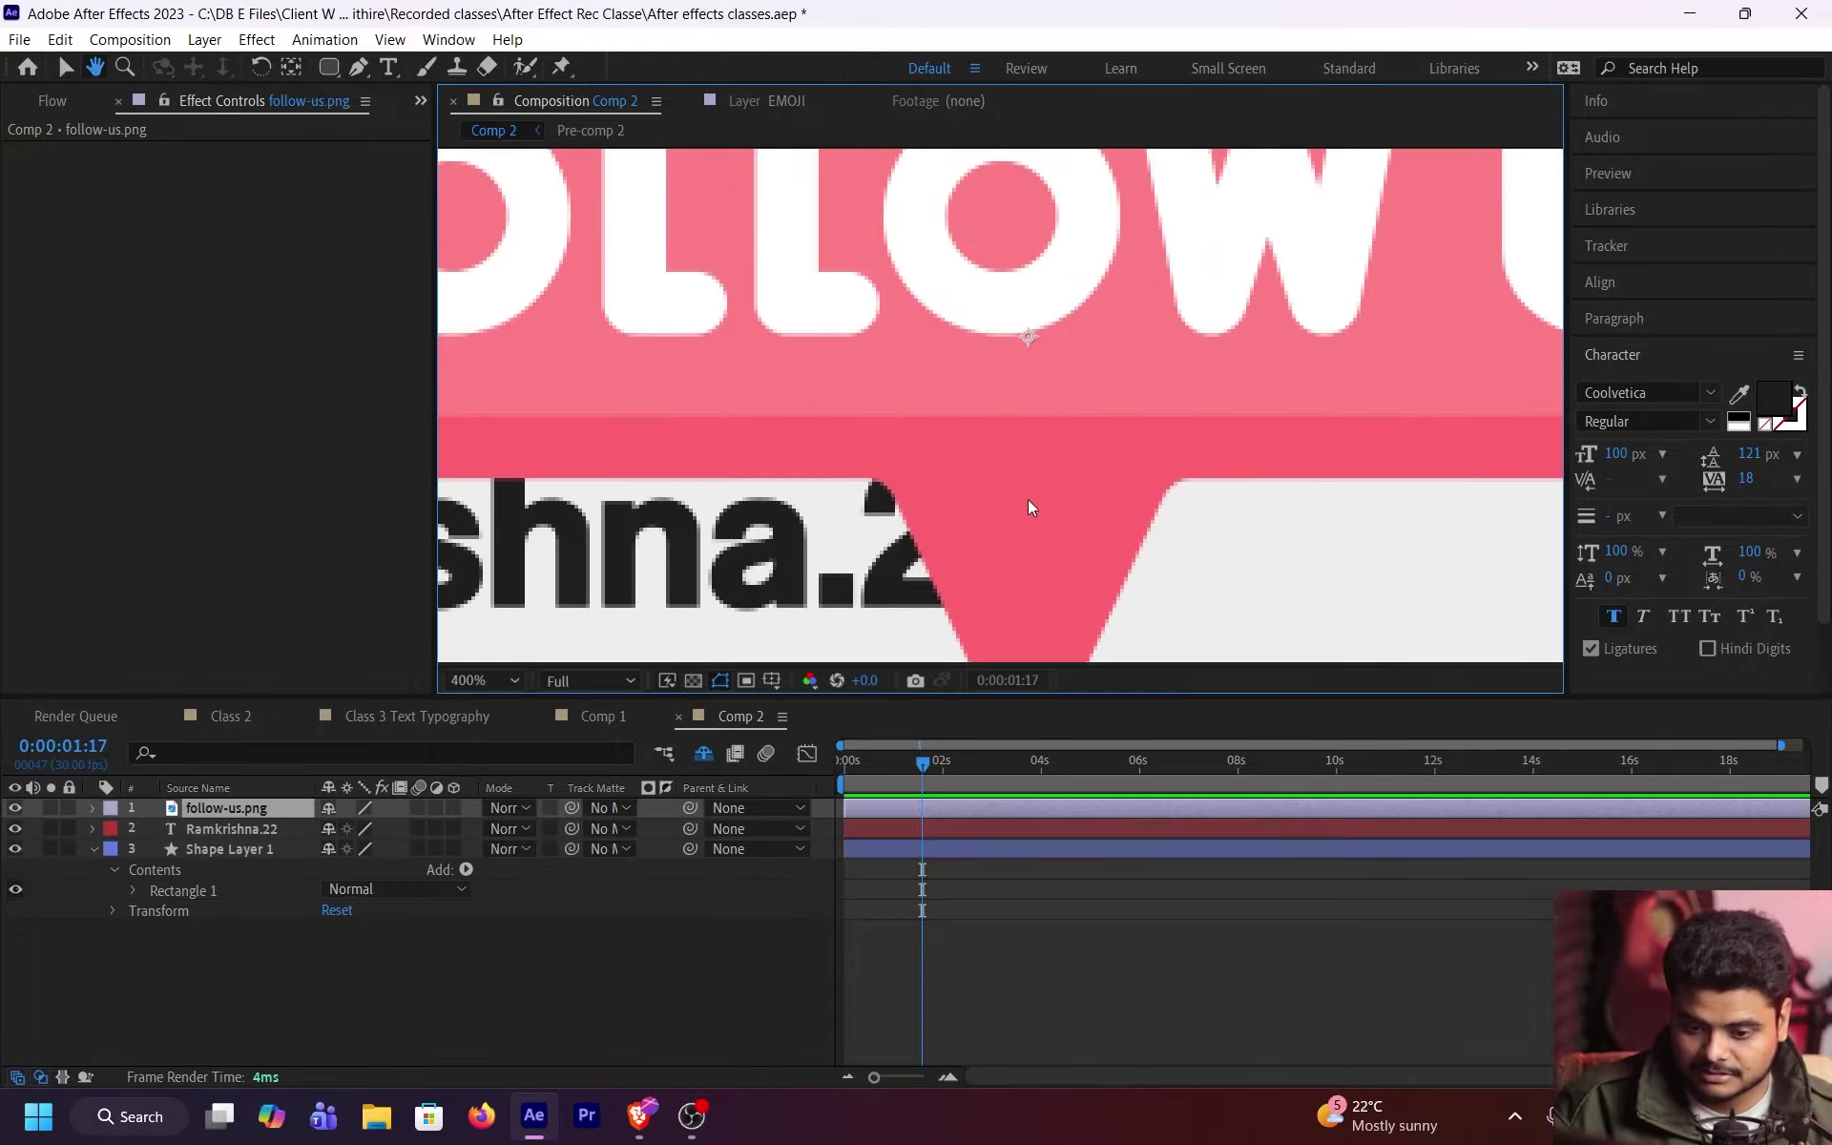
scroll(1029, 504, down, 2)
key(shift+Right)
key(shift+Right)
key(shift+Up)
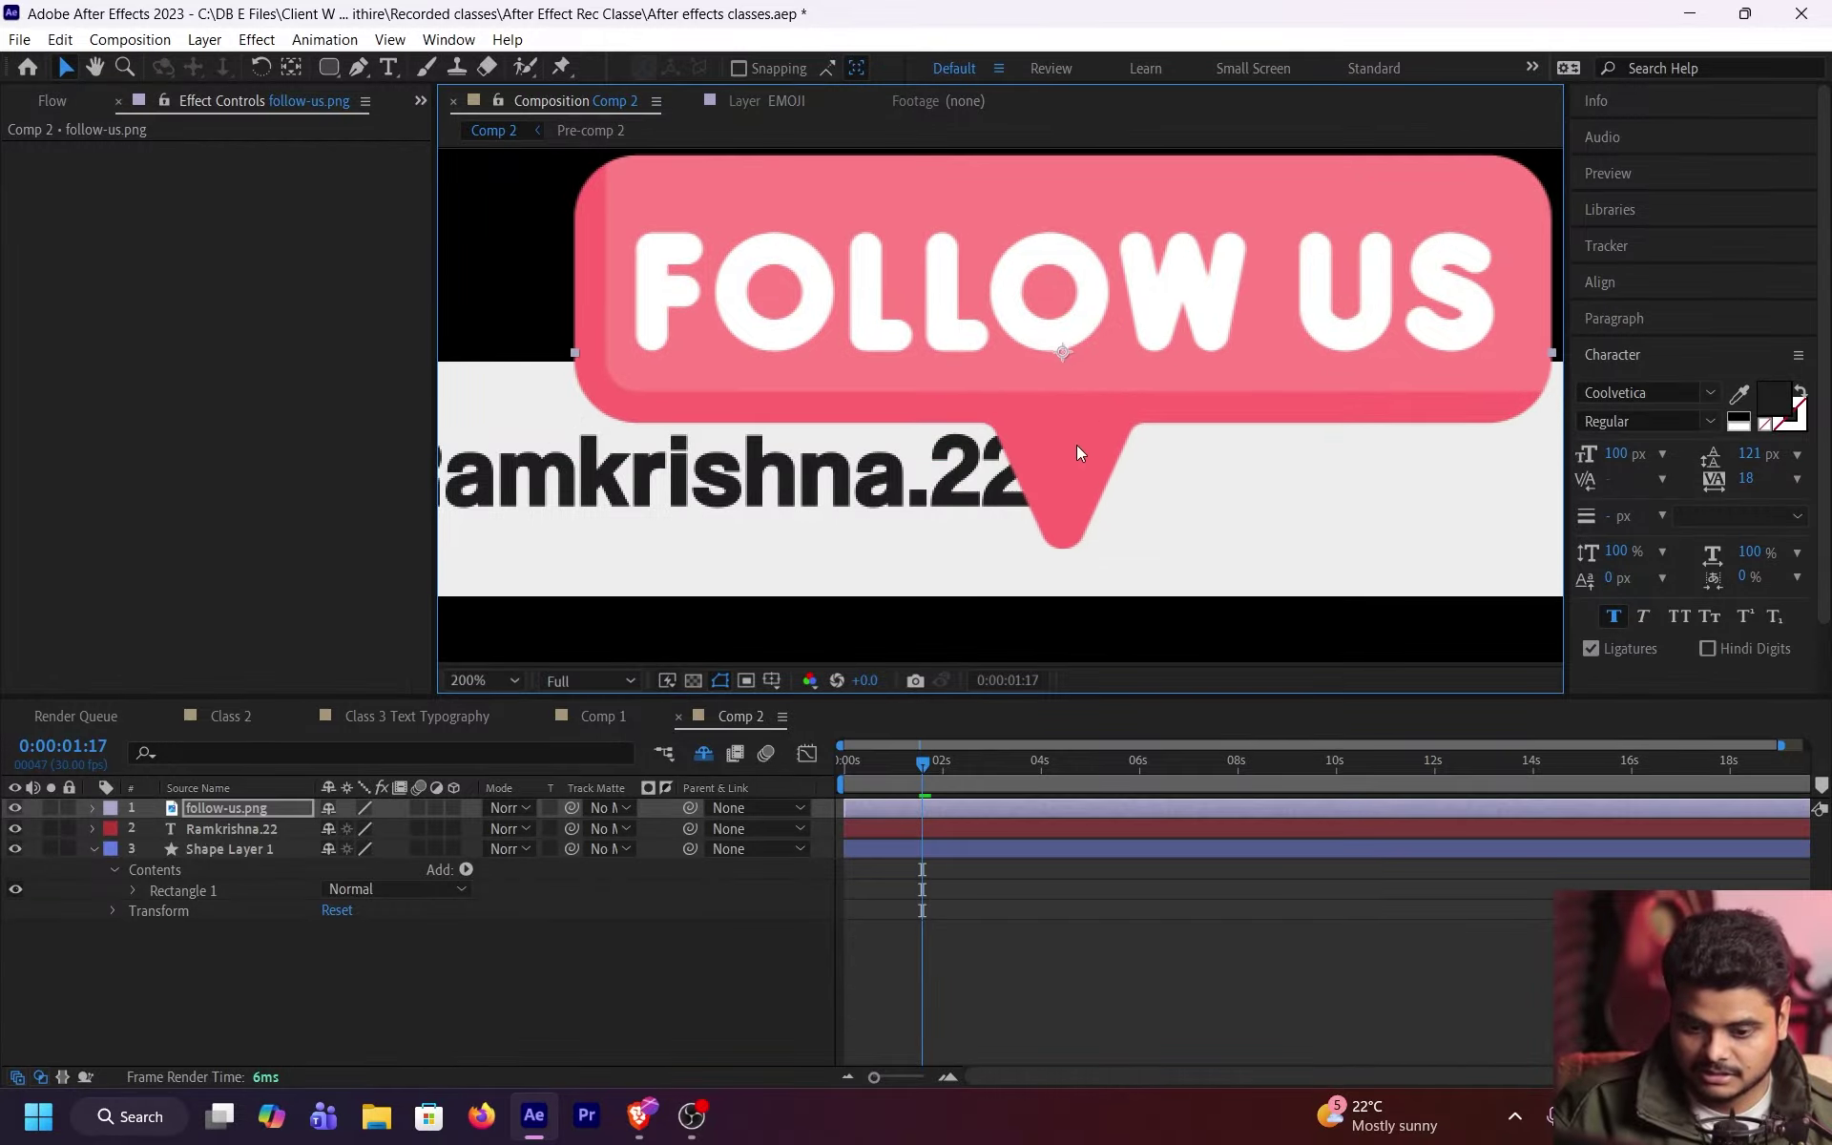
key(shift+Right)
key(shift+Up)
drag(1183, 398, 1133, 409)
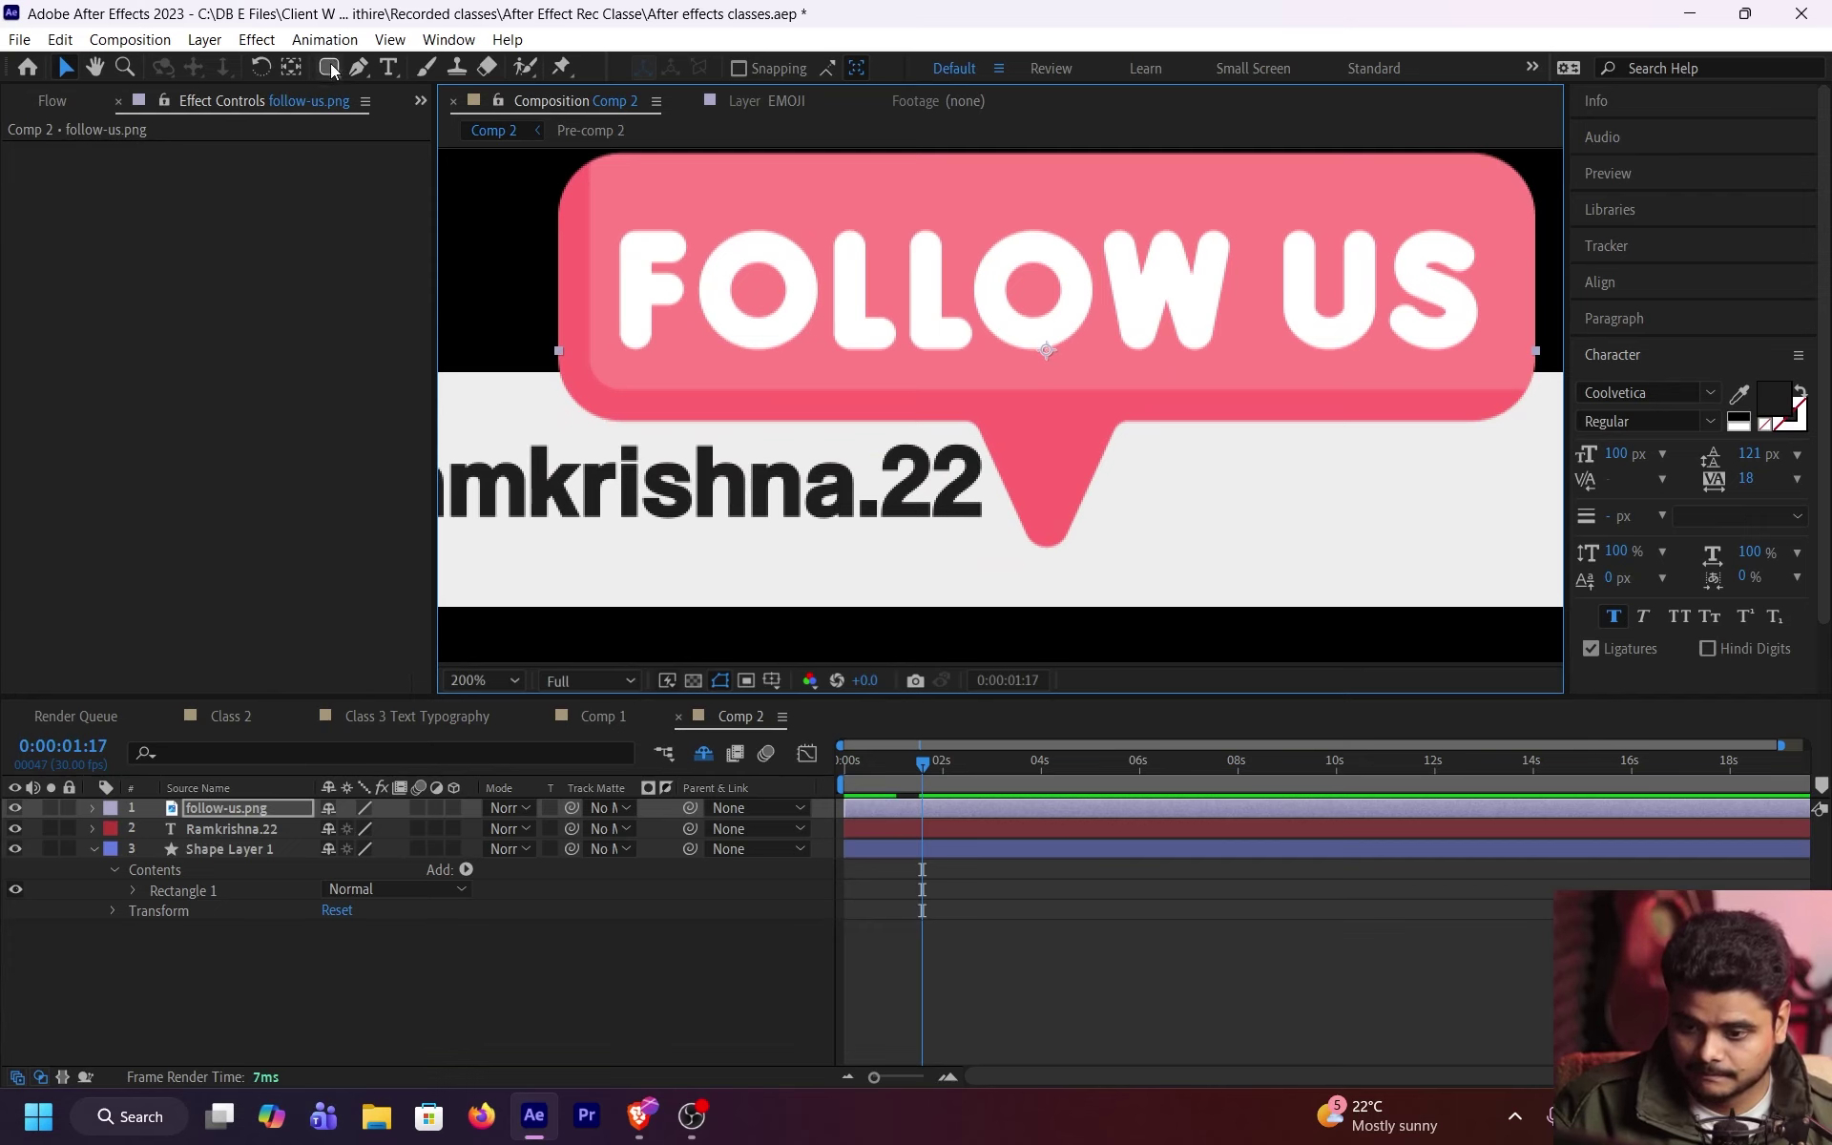
Step: Add a rounded rectangle mask in Add mode covering the whole follow-us.png layer
drag(331, 70, 401, 90)
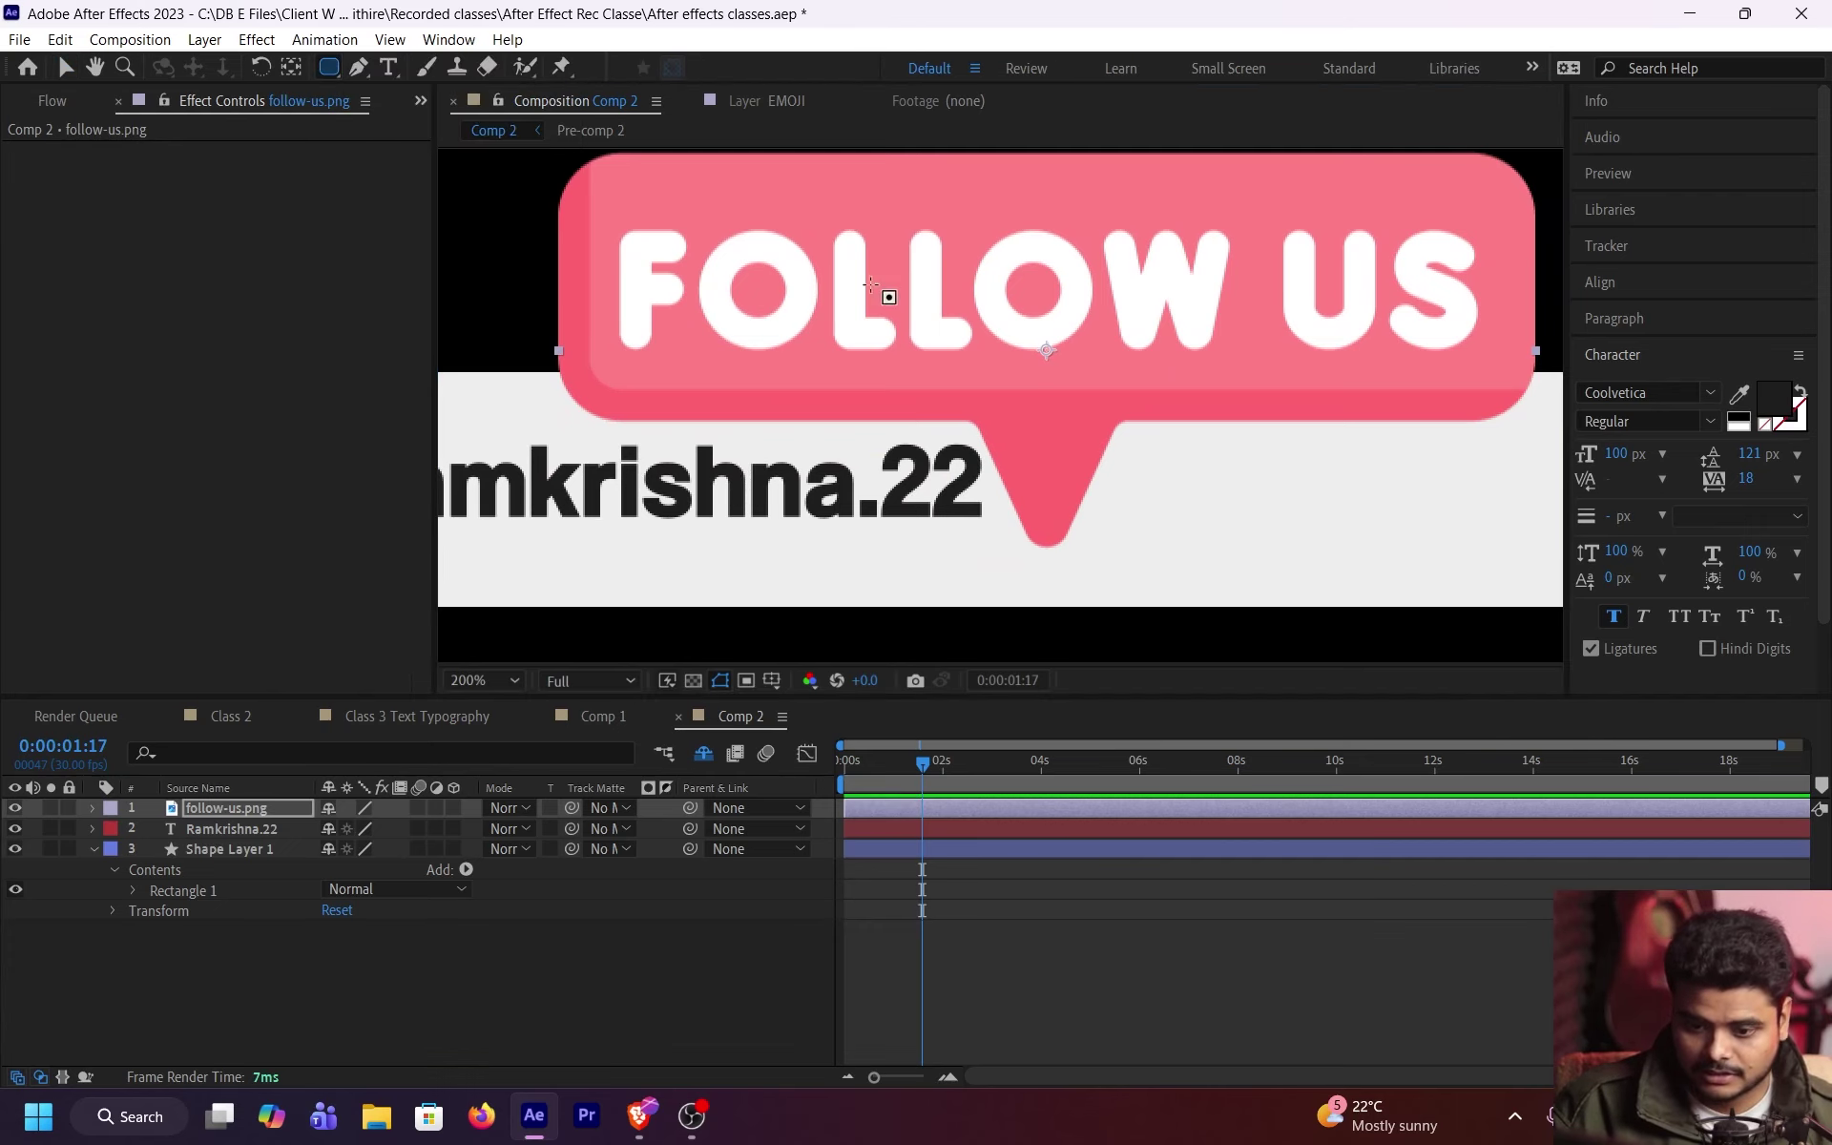
scroll(802, 267, up, 1)
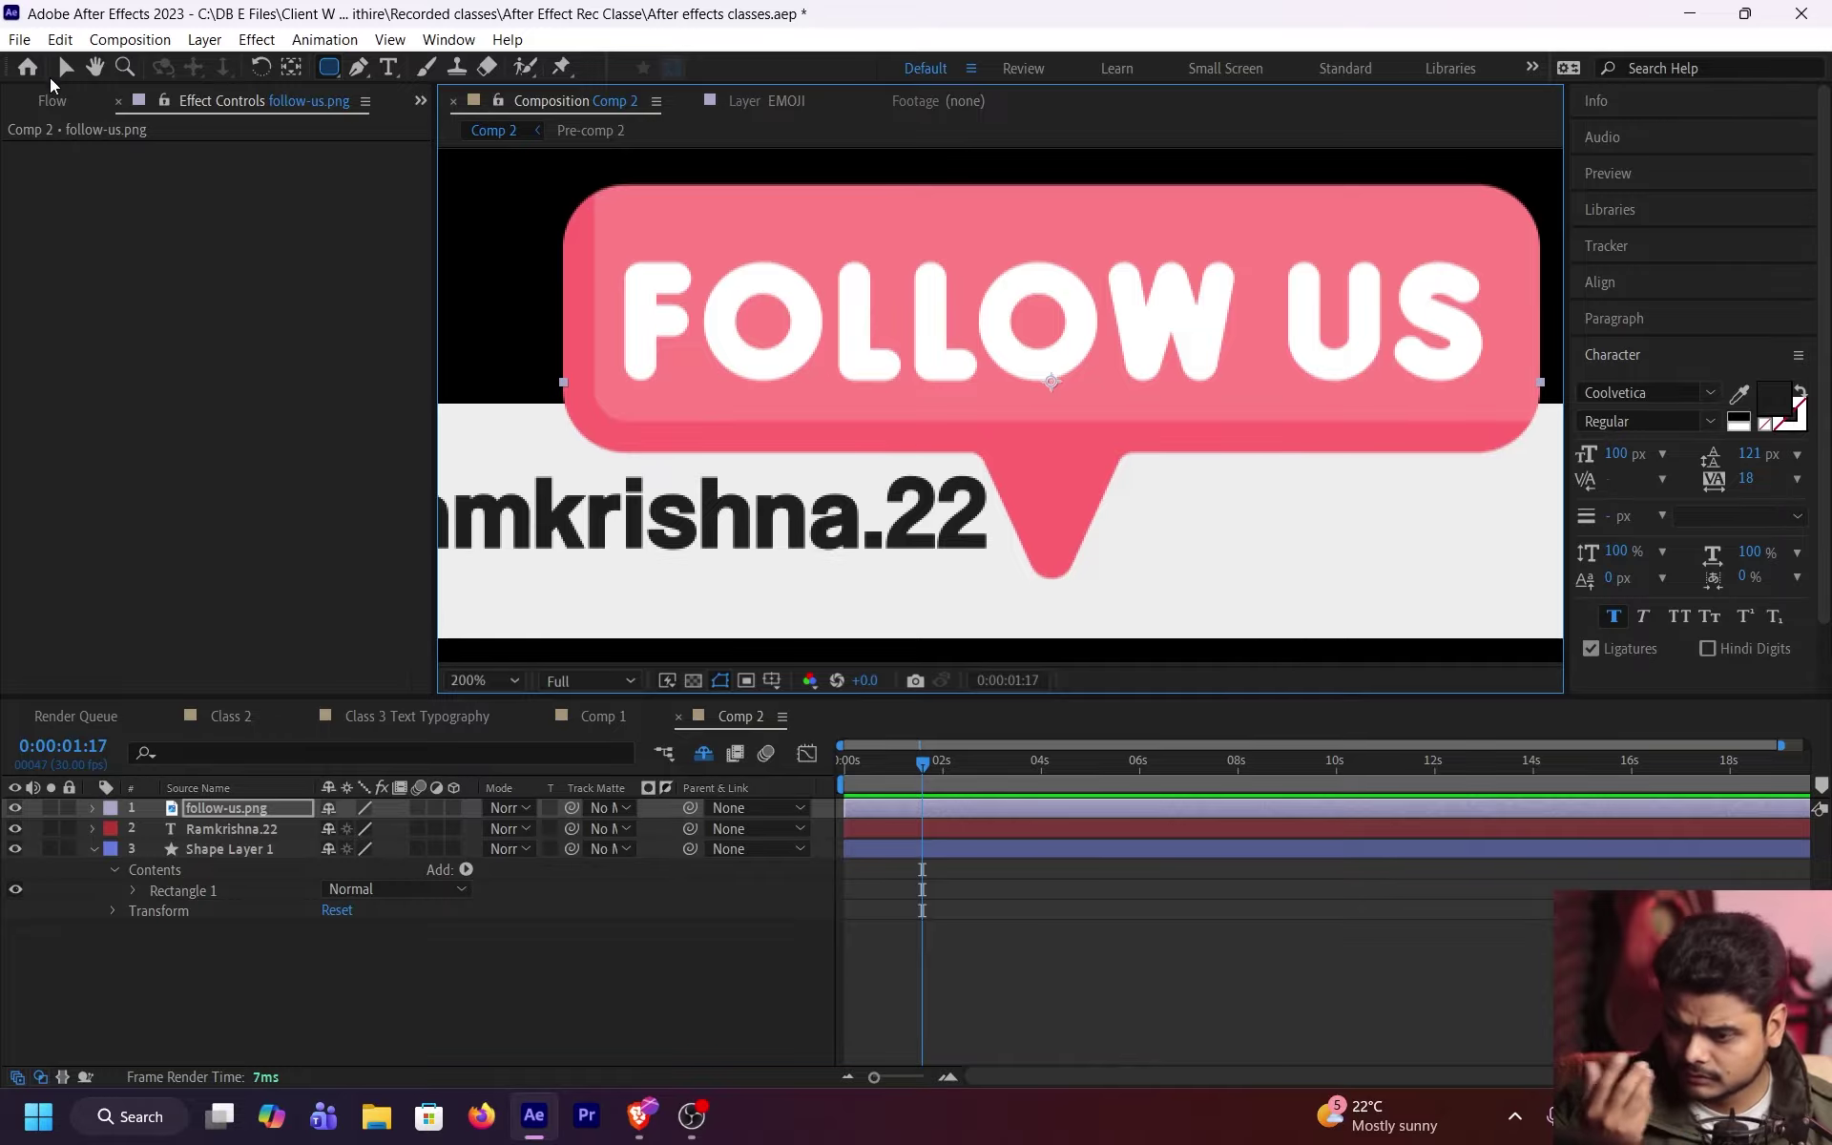
key(ctrl+grave)
key(v)
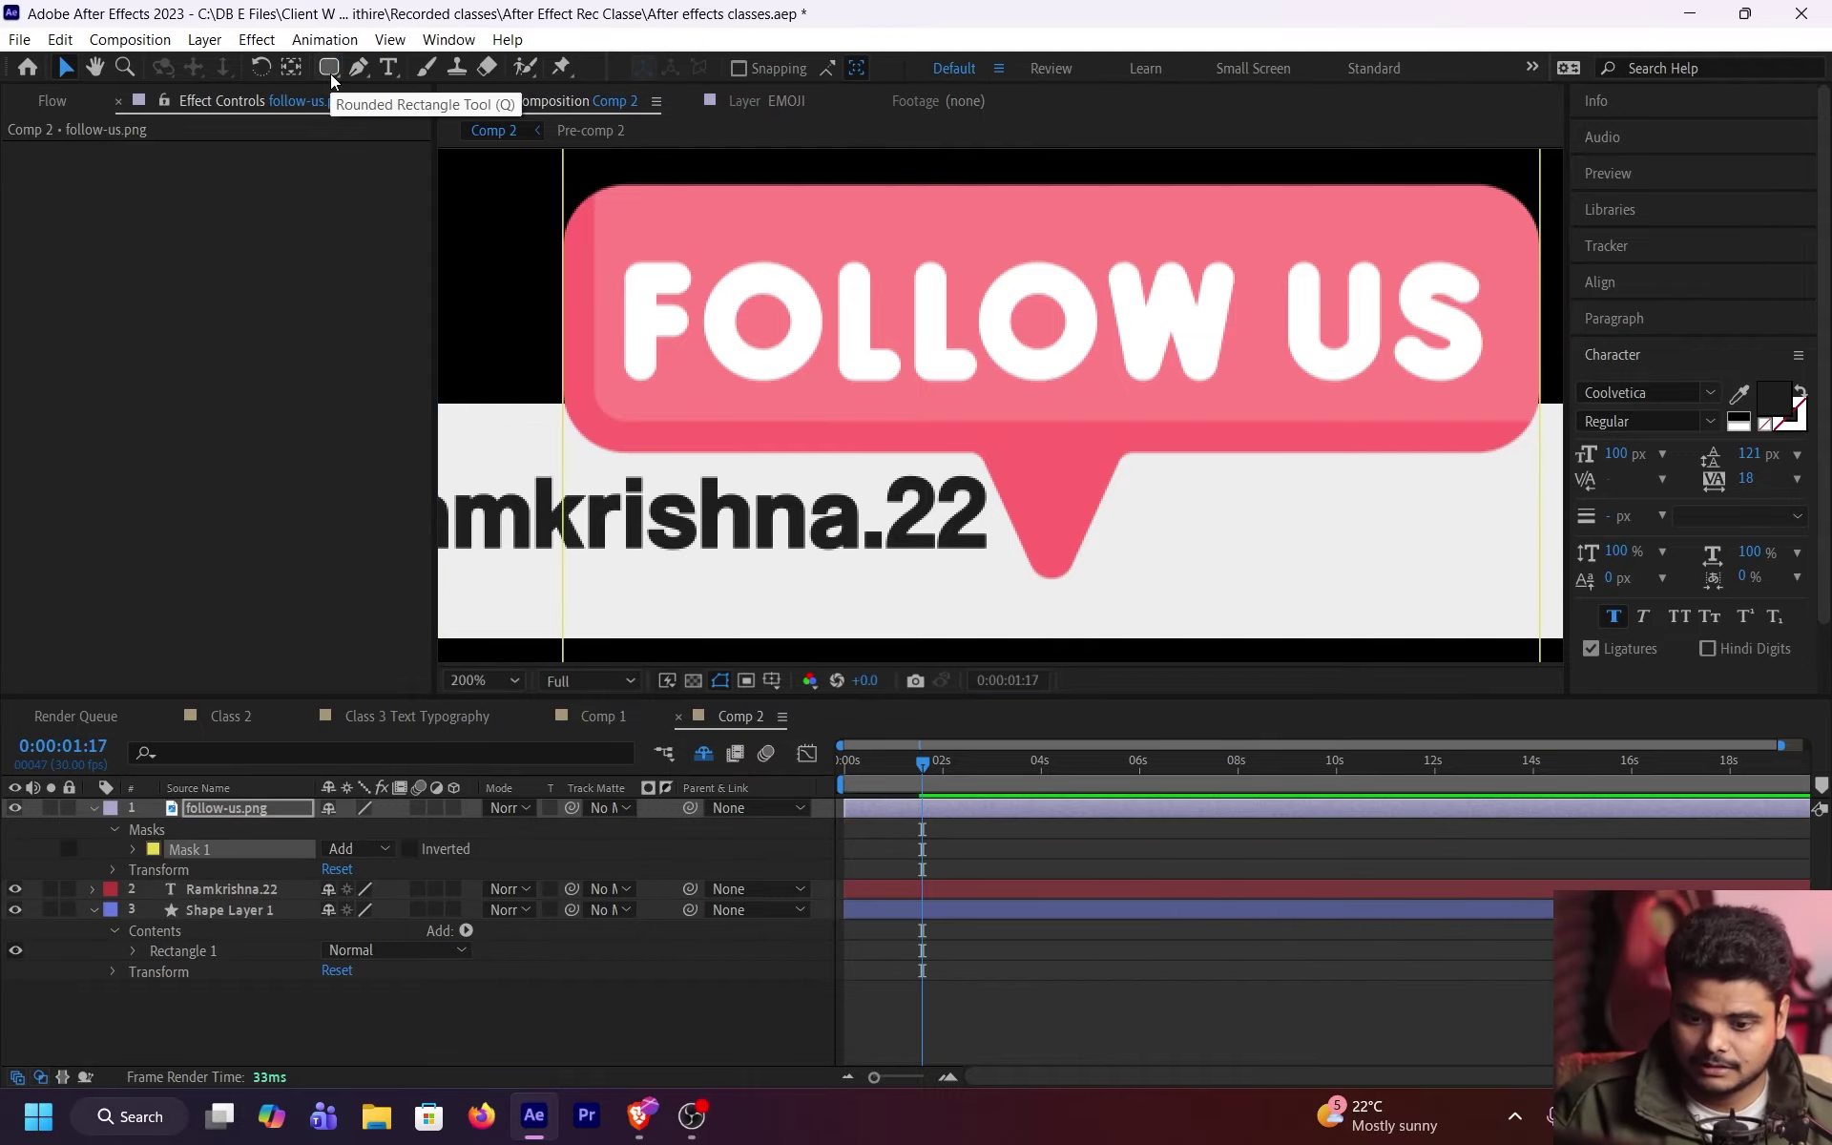
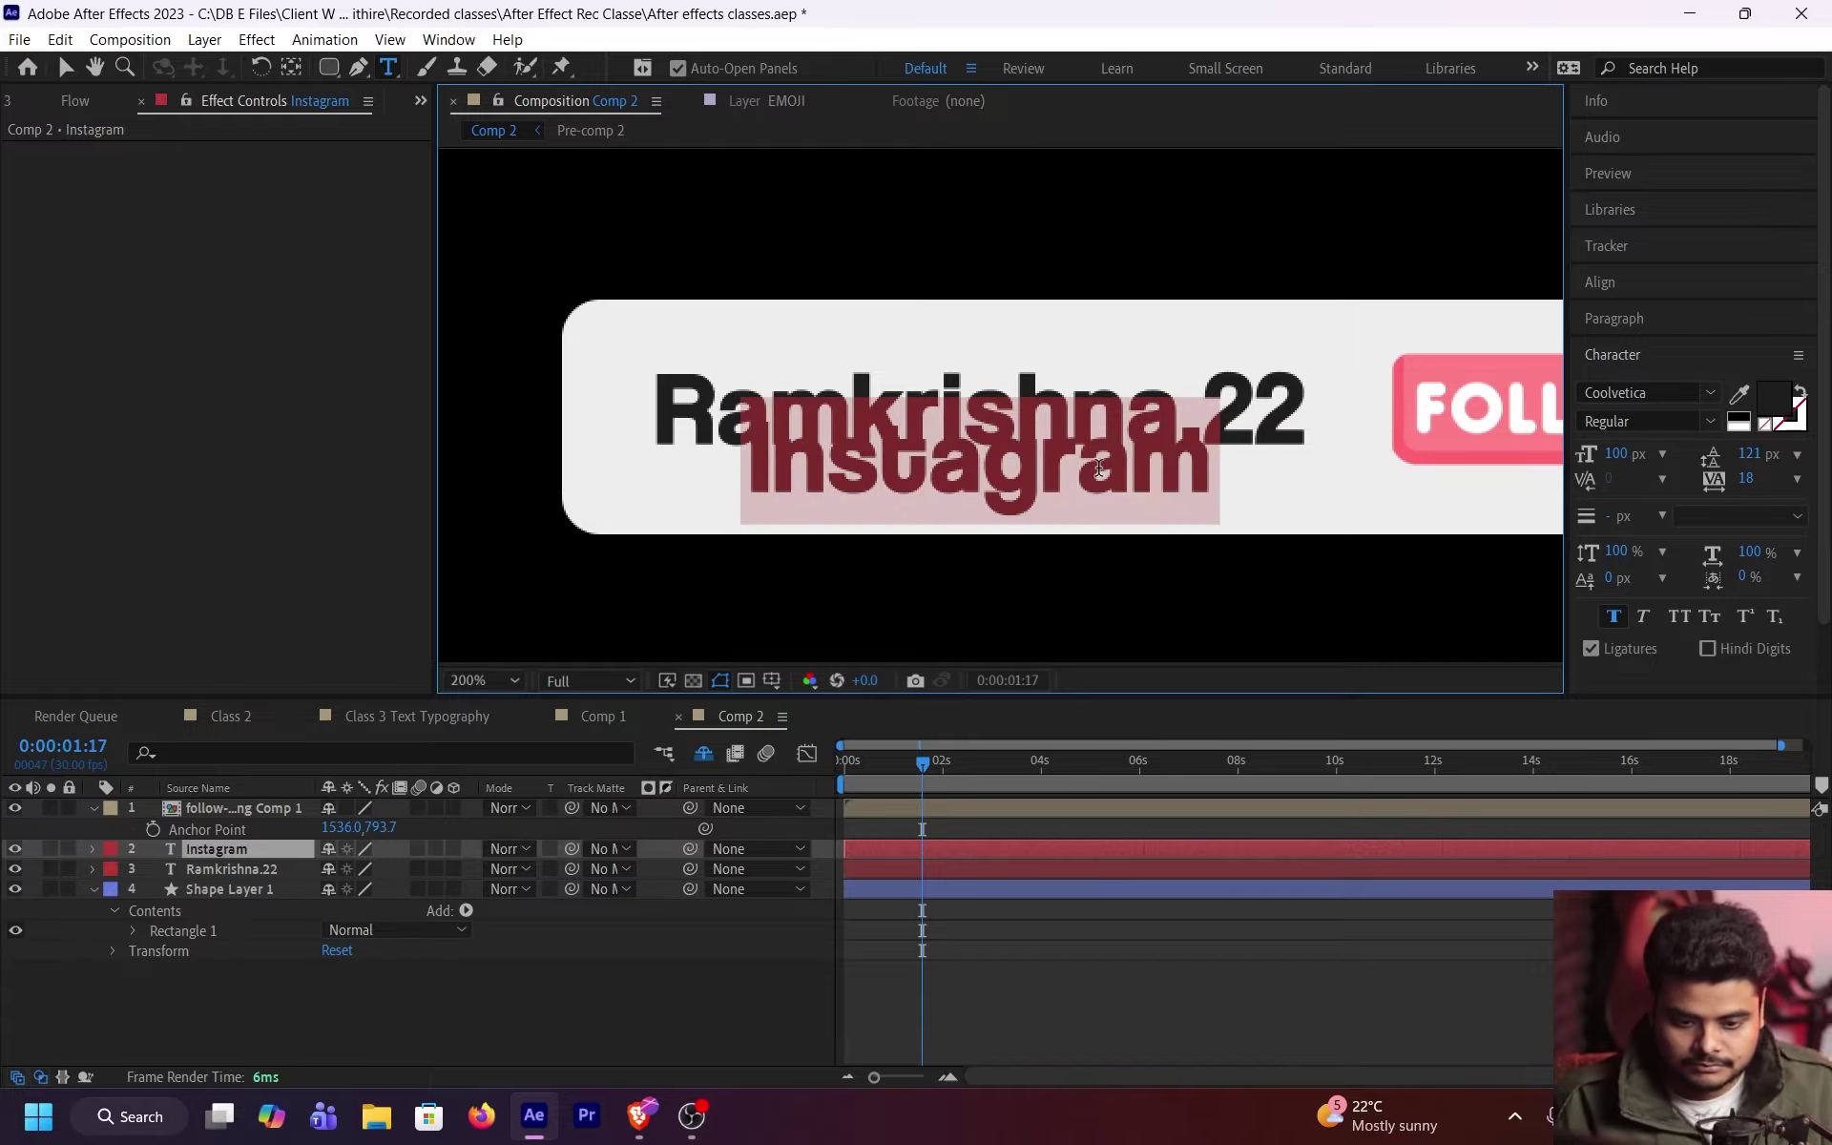
Step: Set the font of the whole Instagram text to Edwardian Script ITC
key(ctrl+a)
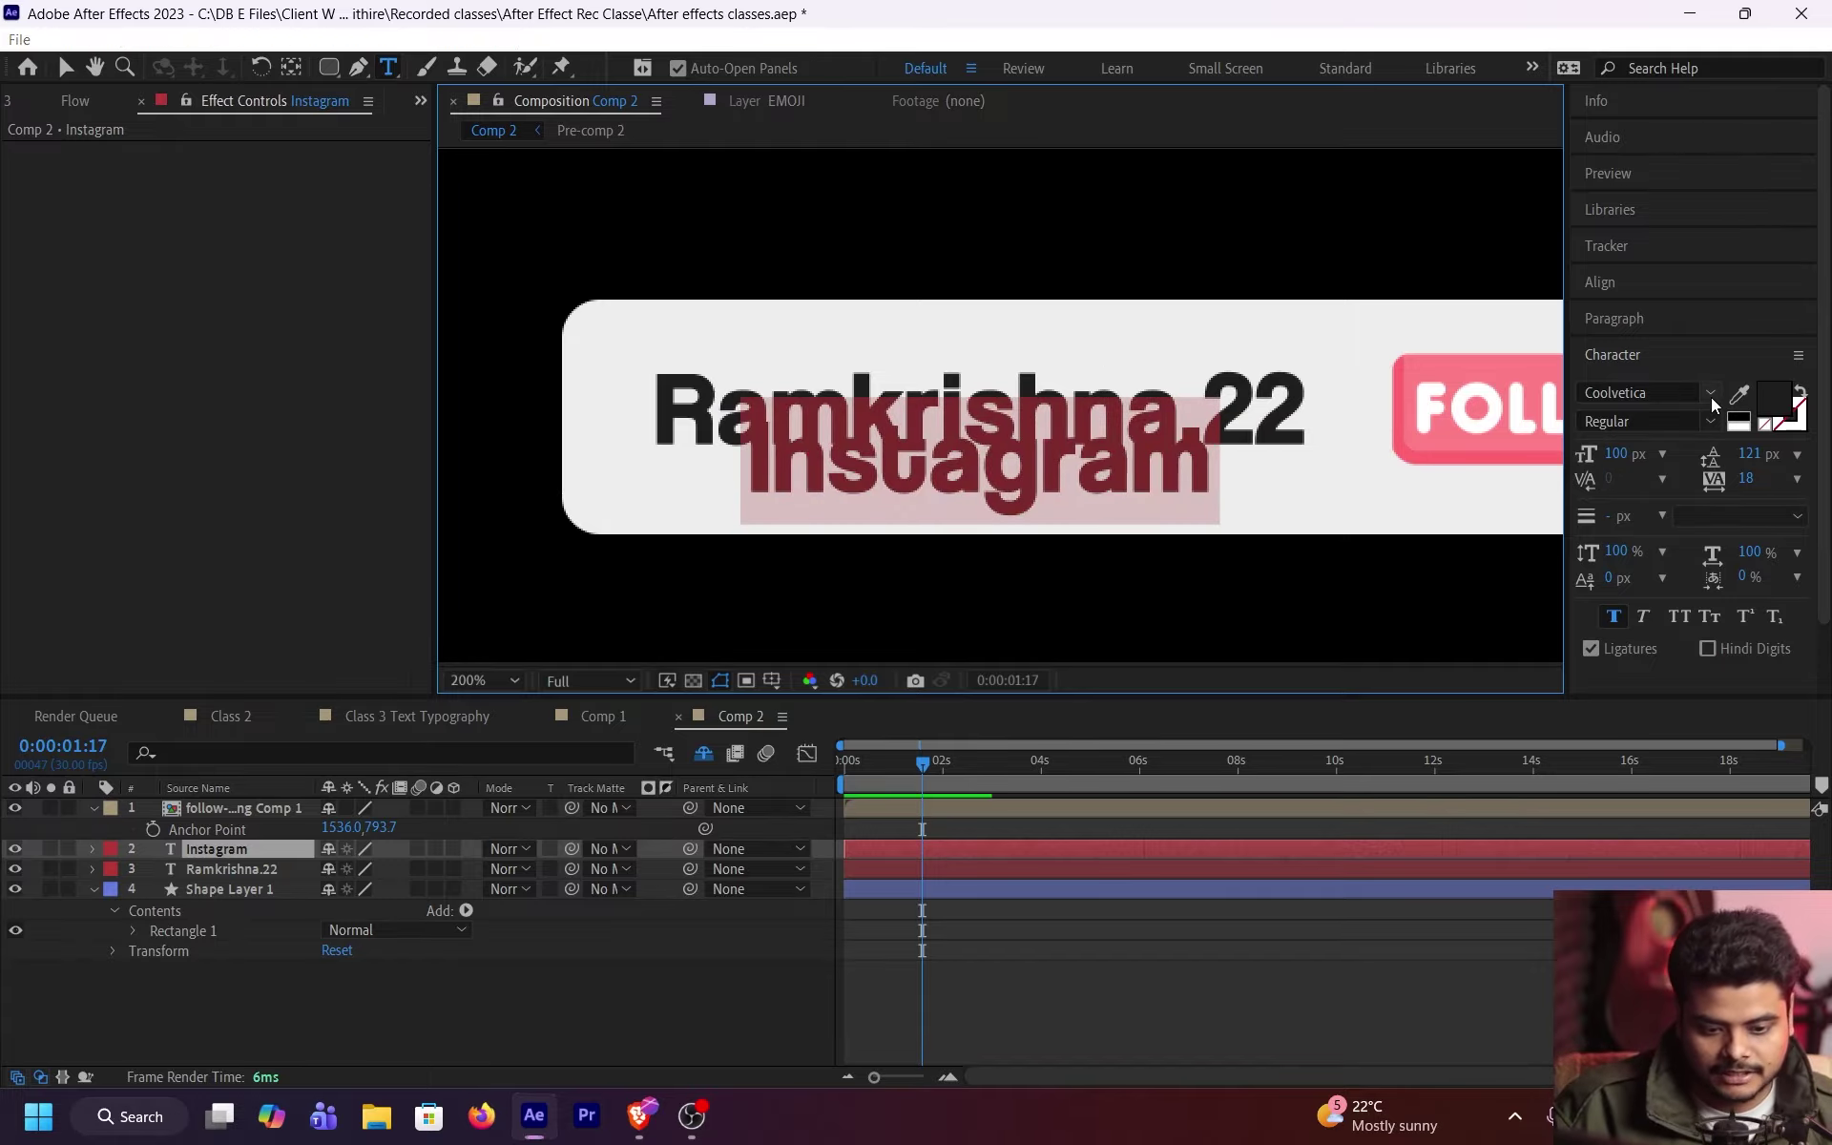
click(1710, 392)
text(edw)
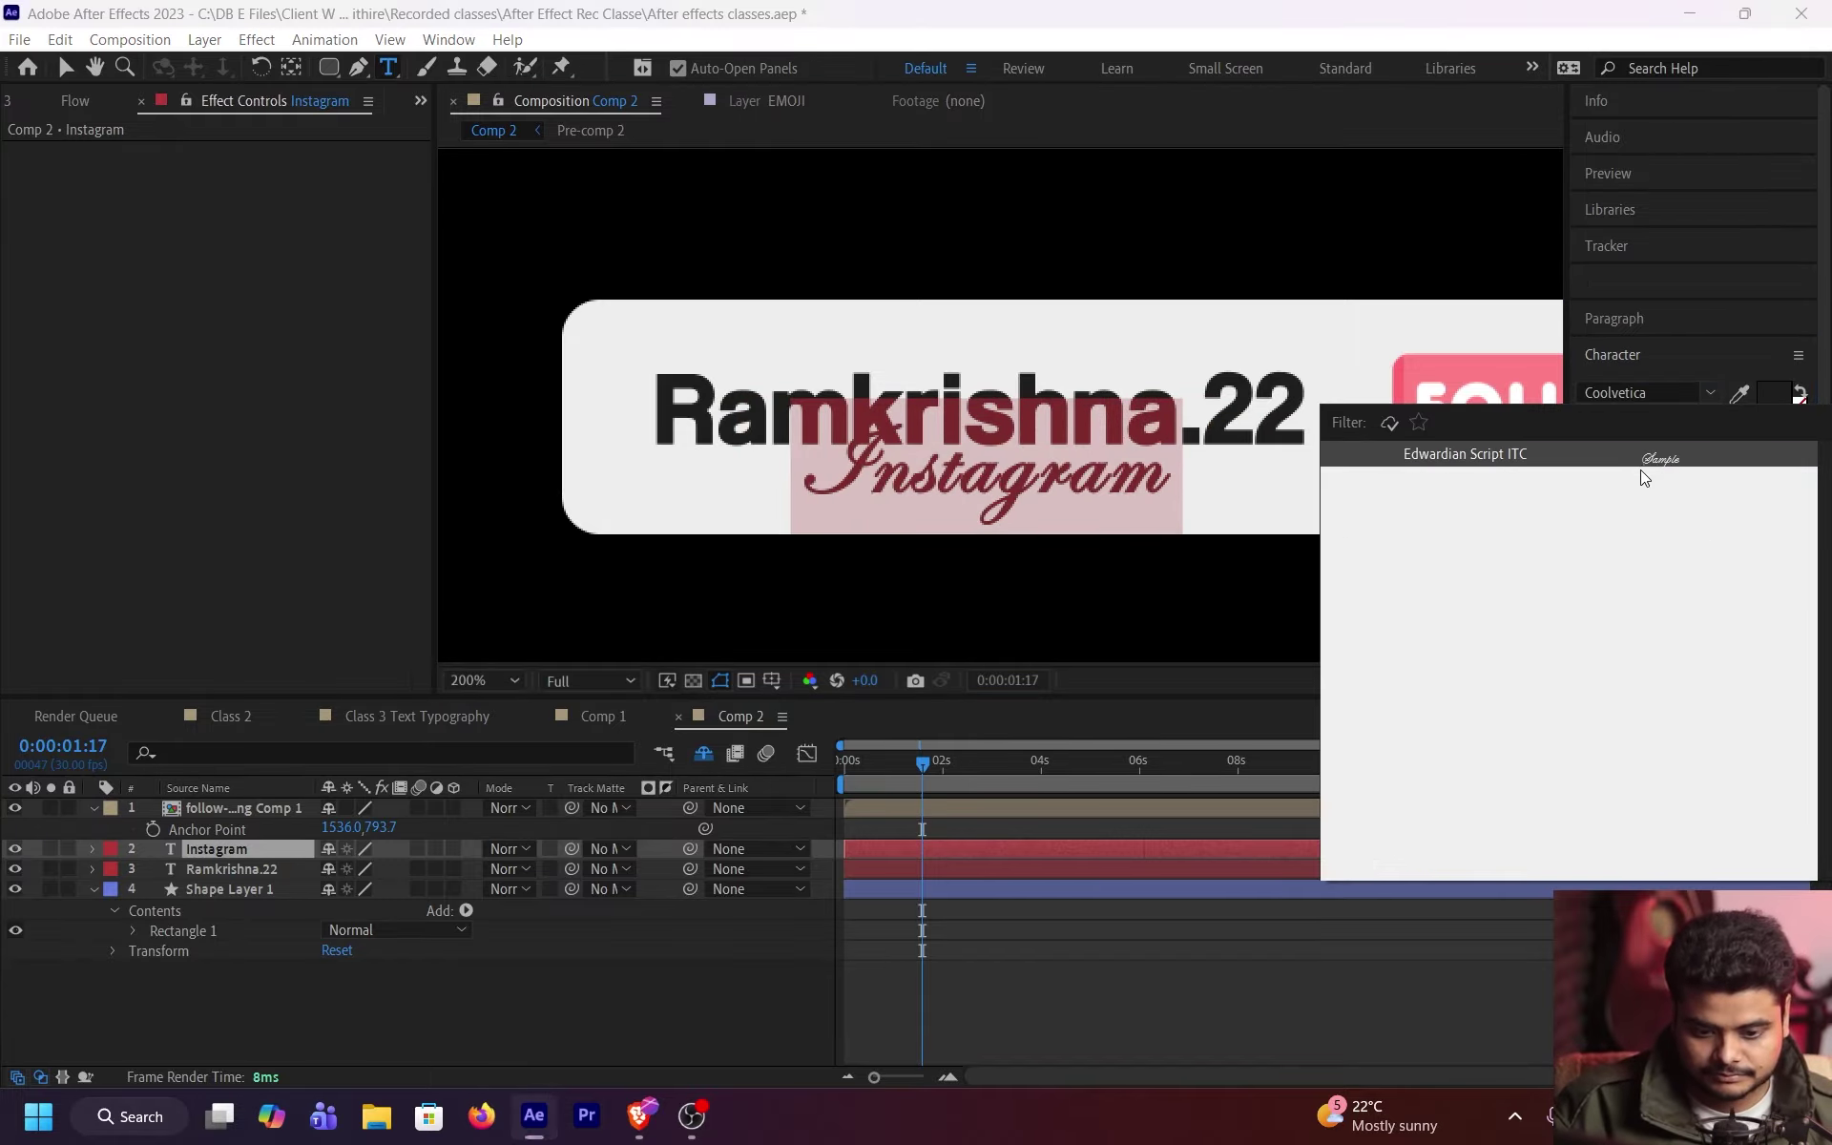
click(1656, 454)
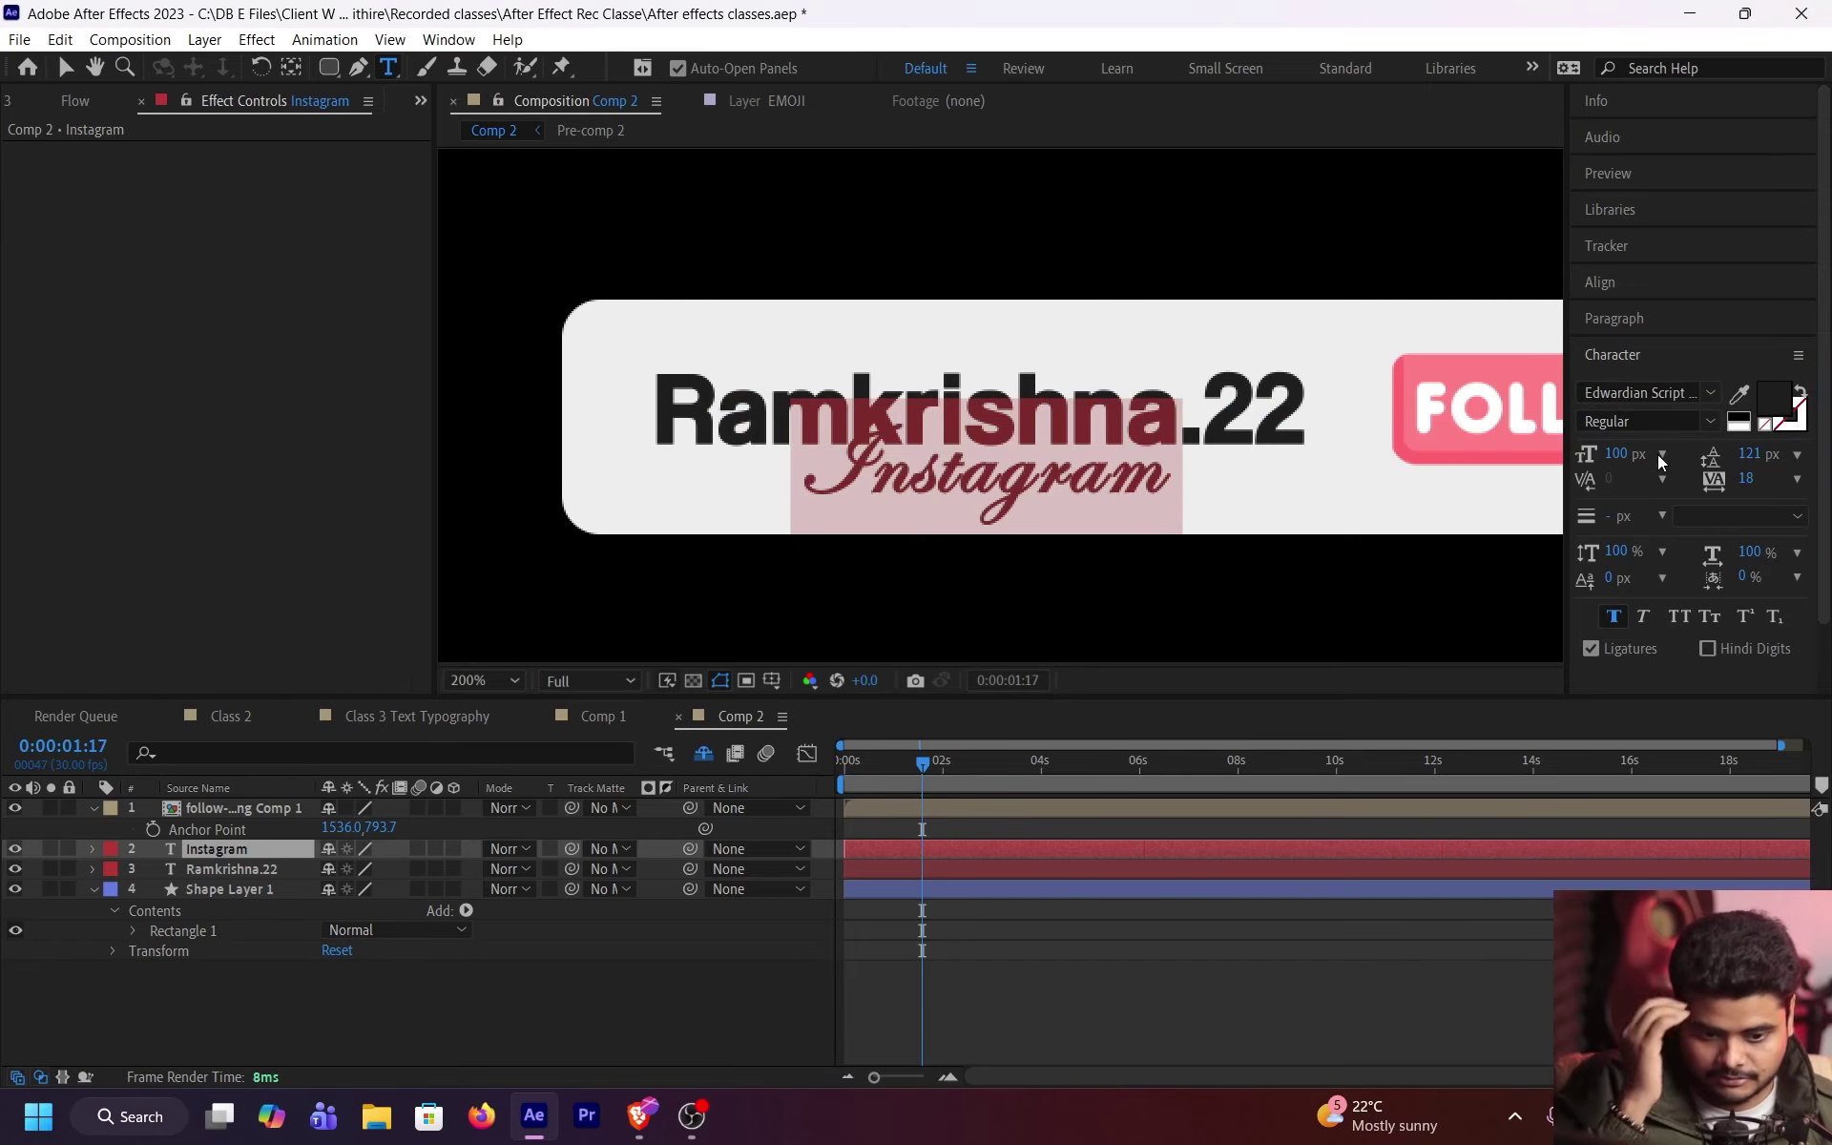
Step: Set the Instagram text's fill colour to pure red, FF0000
click(1772, 403)
click(385, 511)
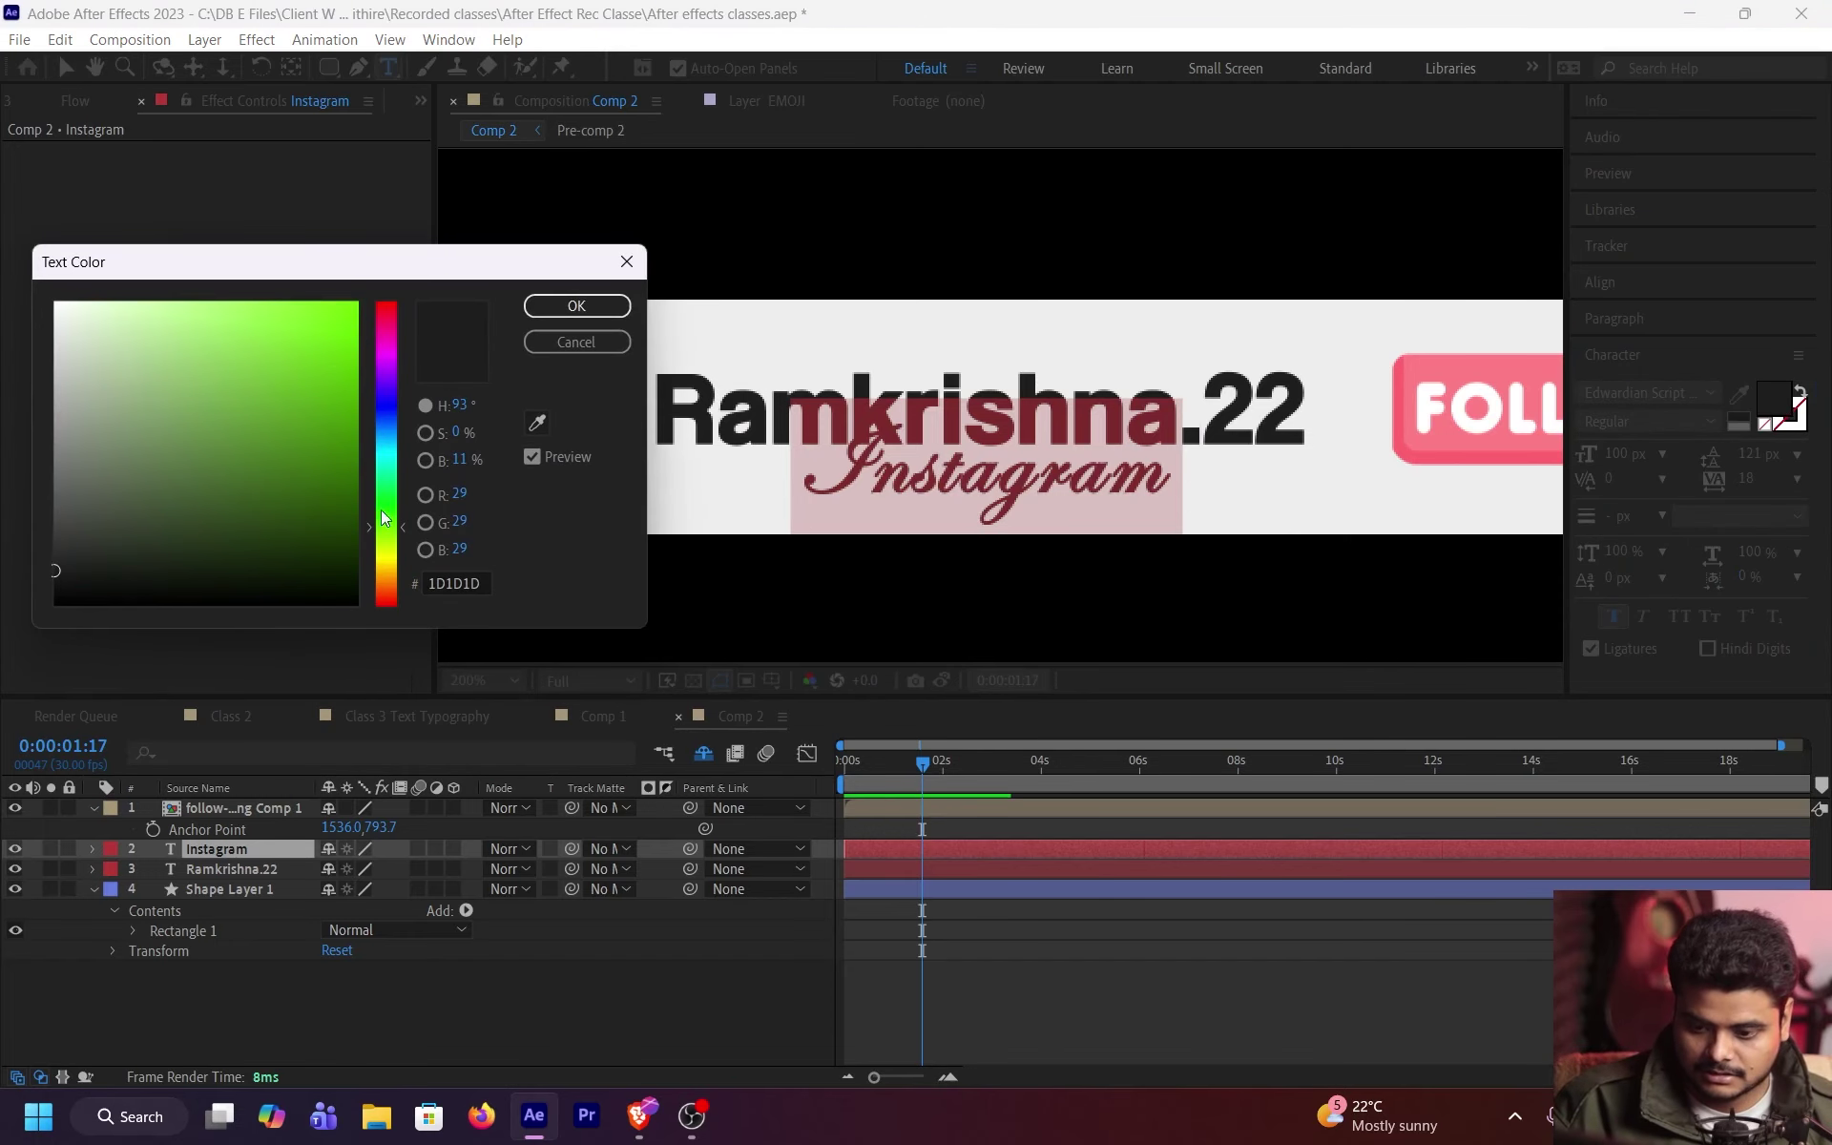
drag(354, 308, 367, 290)
click(382, 545)
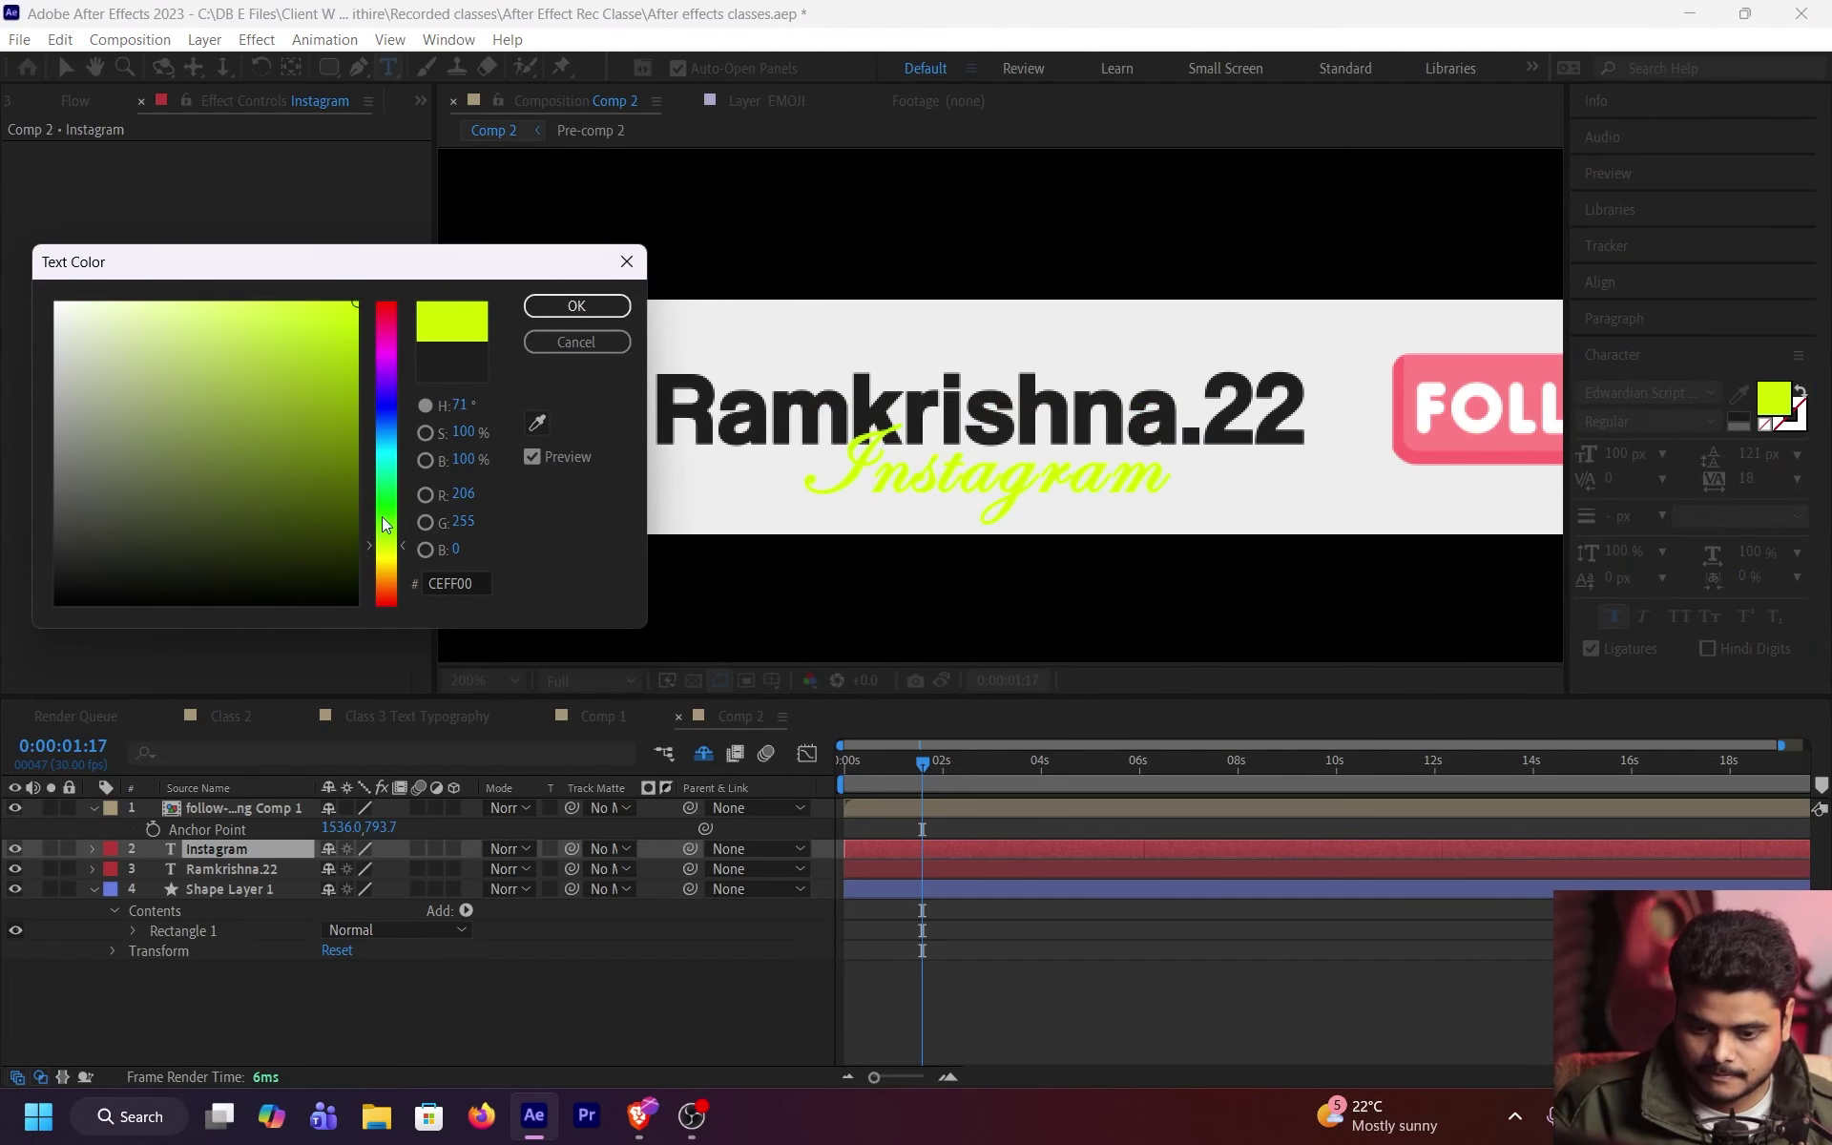
drag(394, 349, 405, 294)
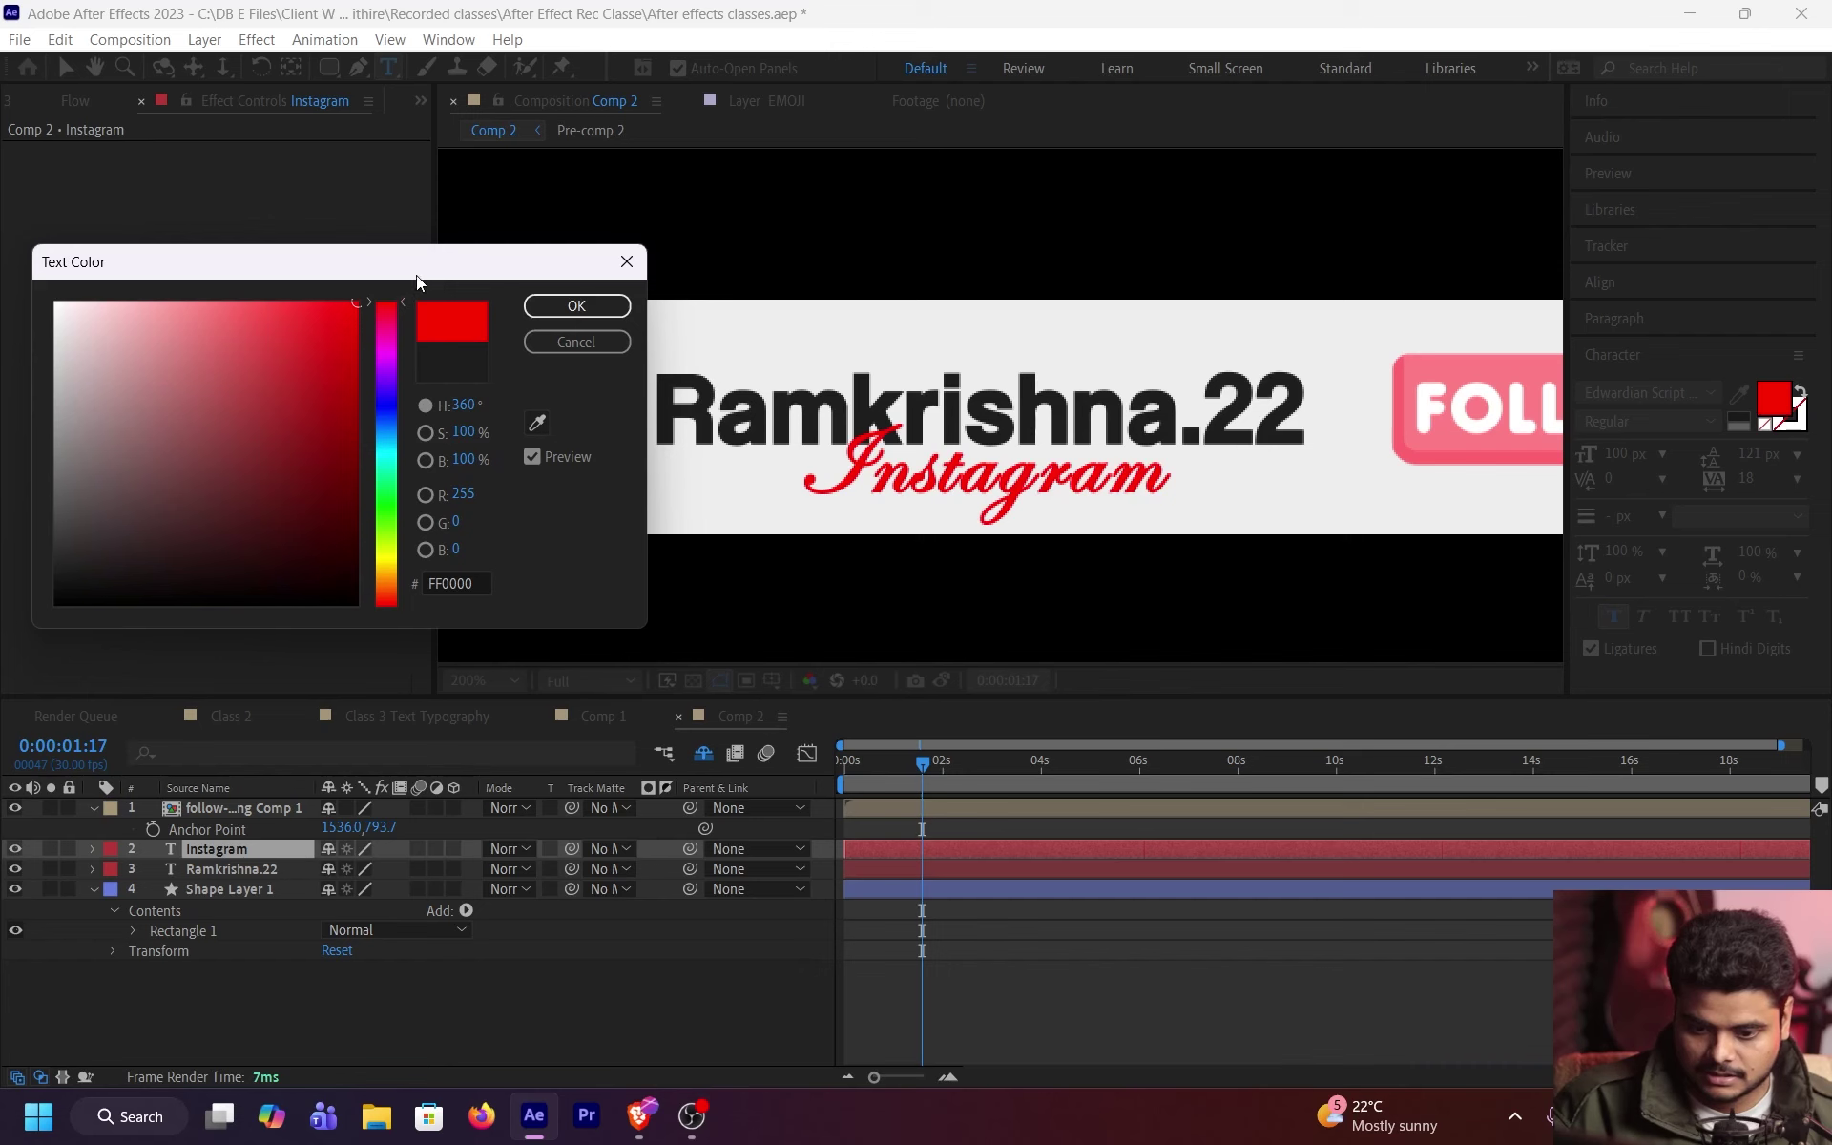
click(584, 303)
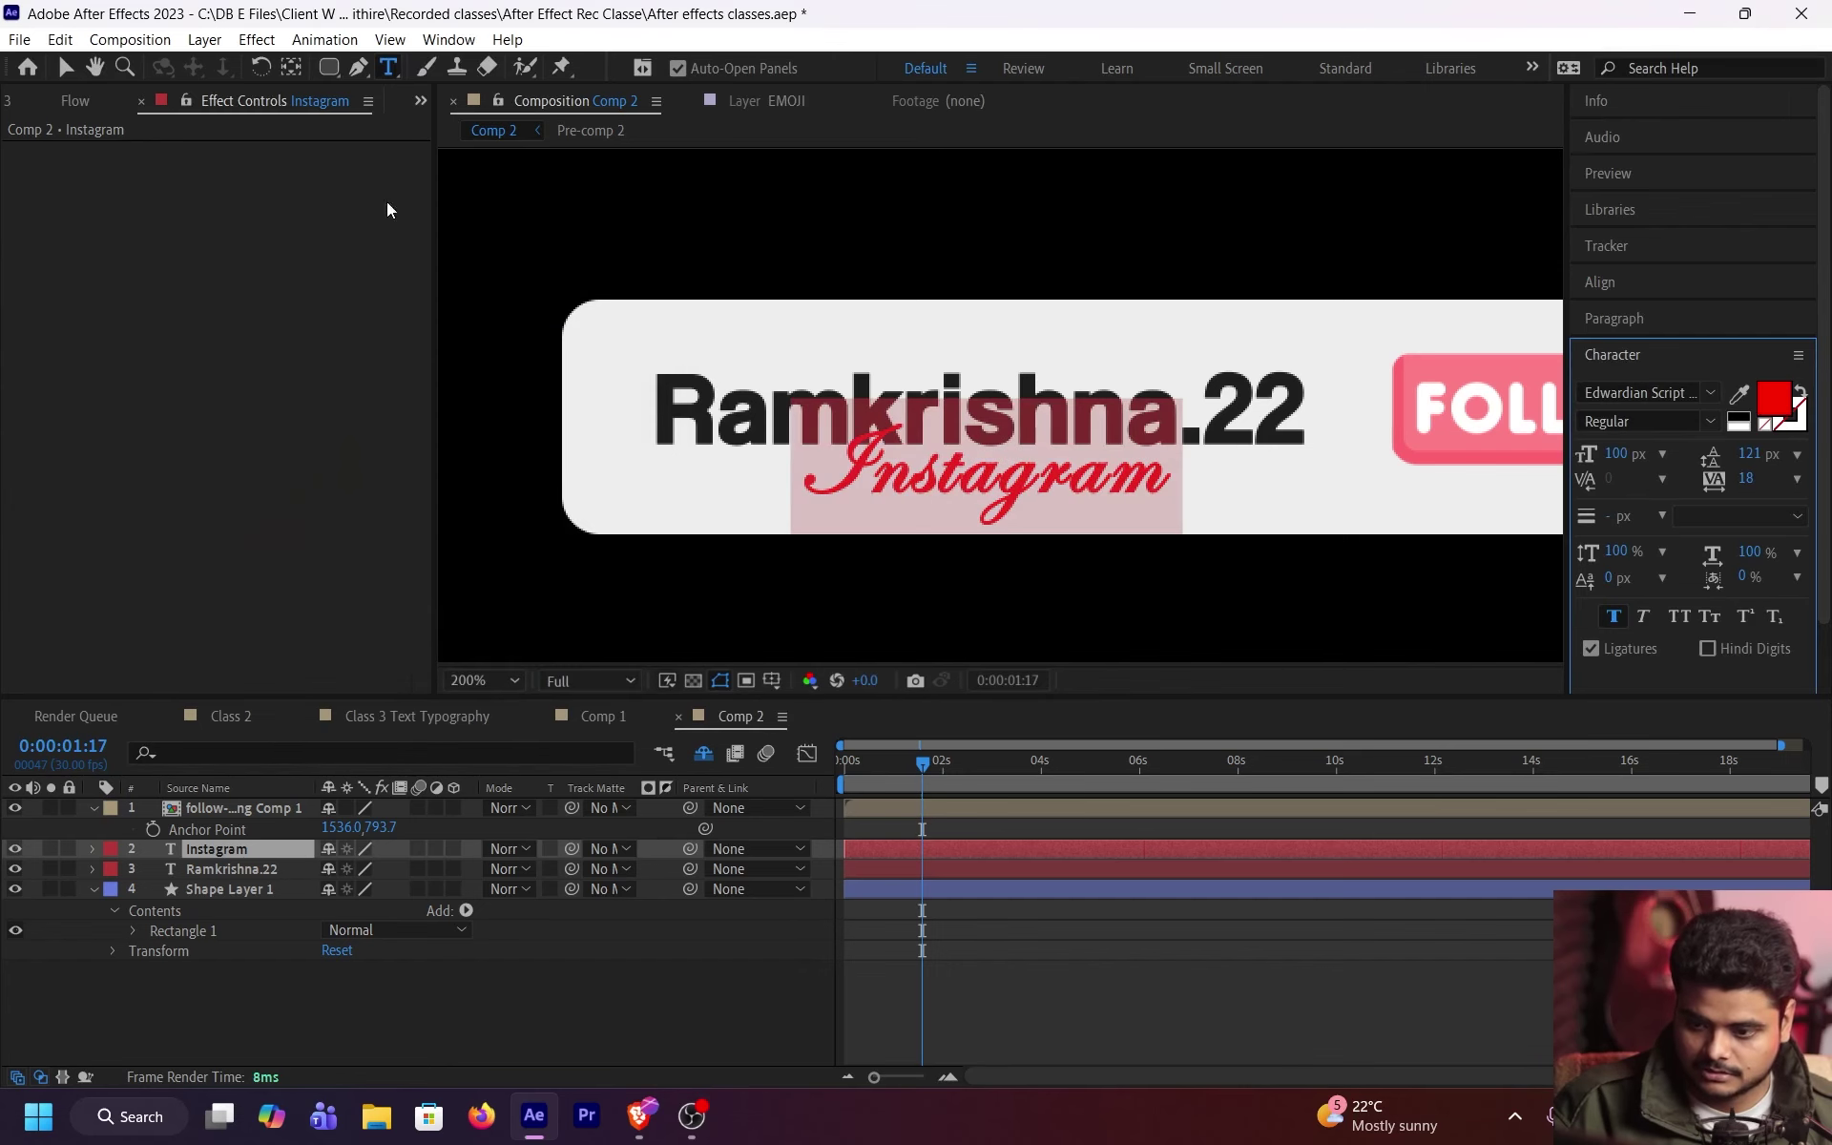
Step: Scale down the red Instagram text and place it just below the beginning of the username, slightly overlapping it
click(66, 68)
drag(1040, 486, 773, 478)
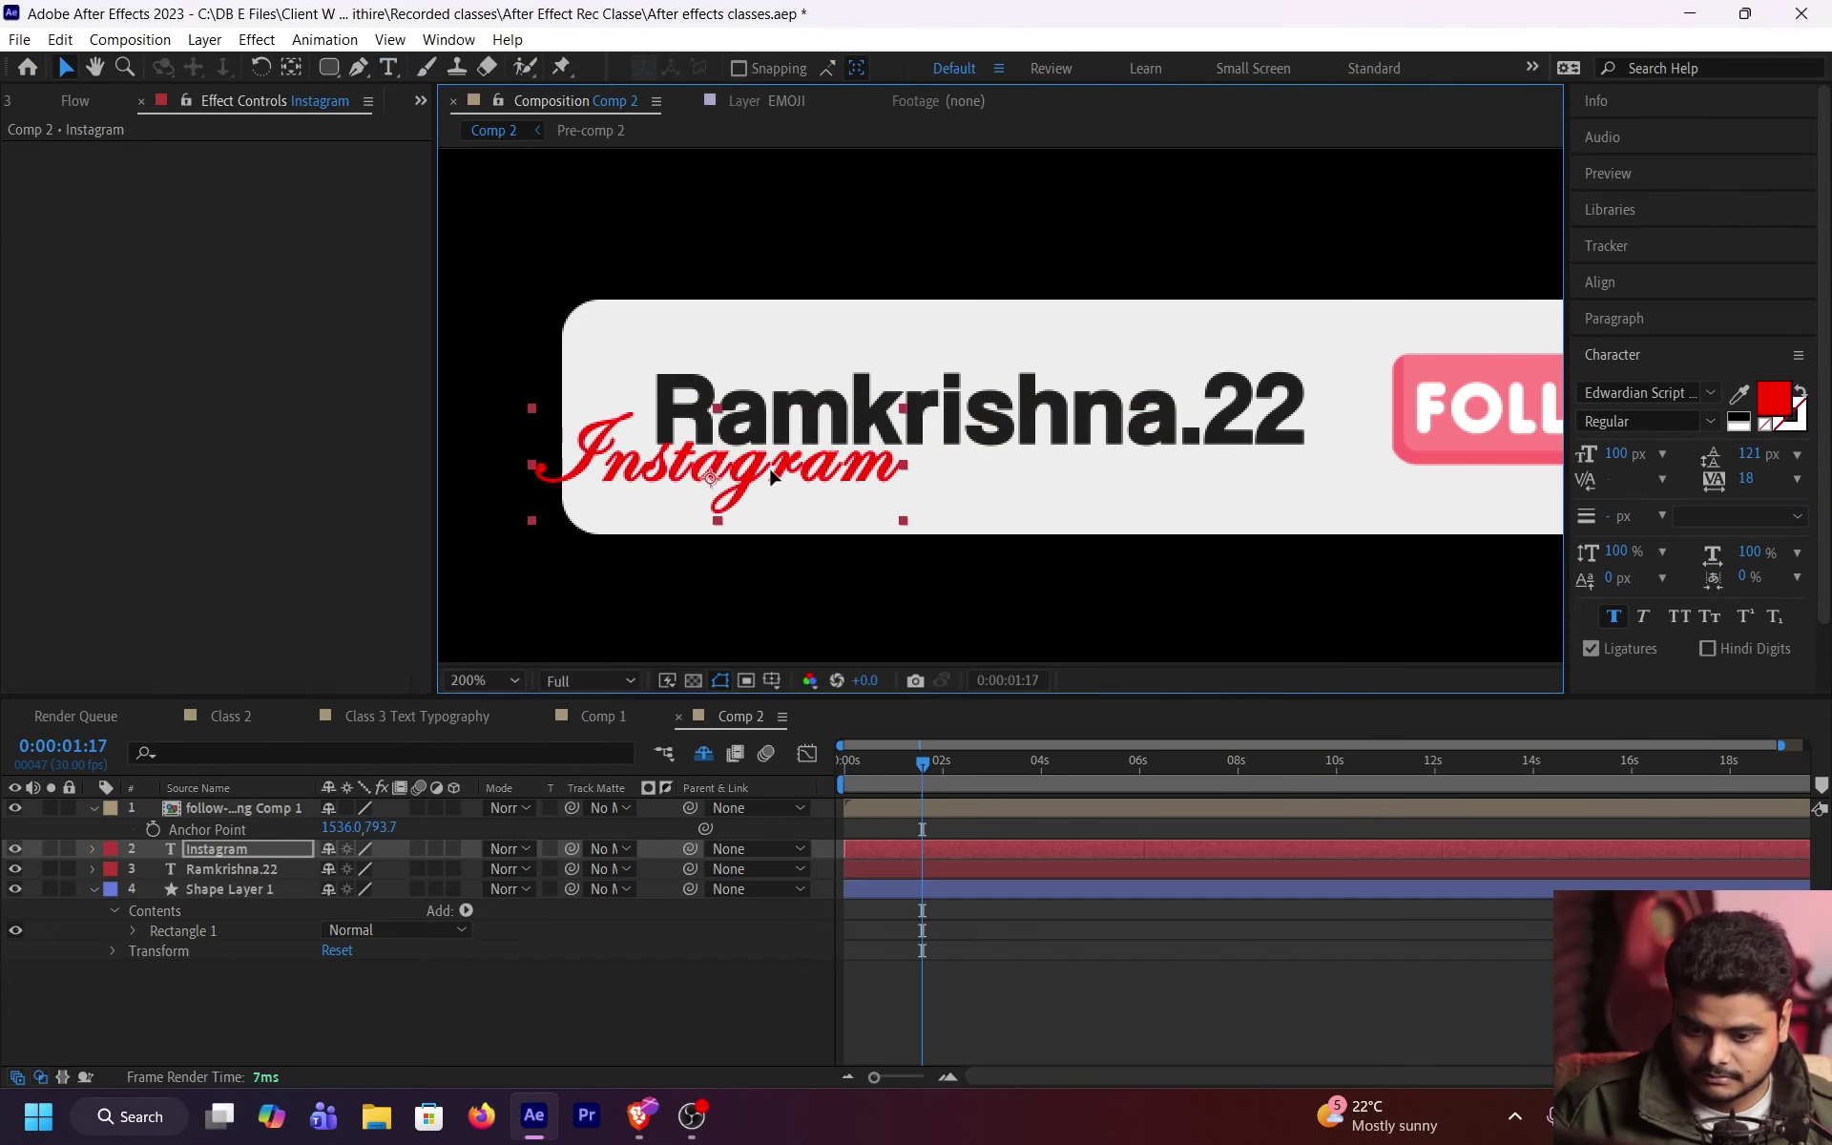
drag(904, 465, 769, 456)
click(1229, 736)
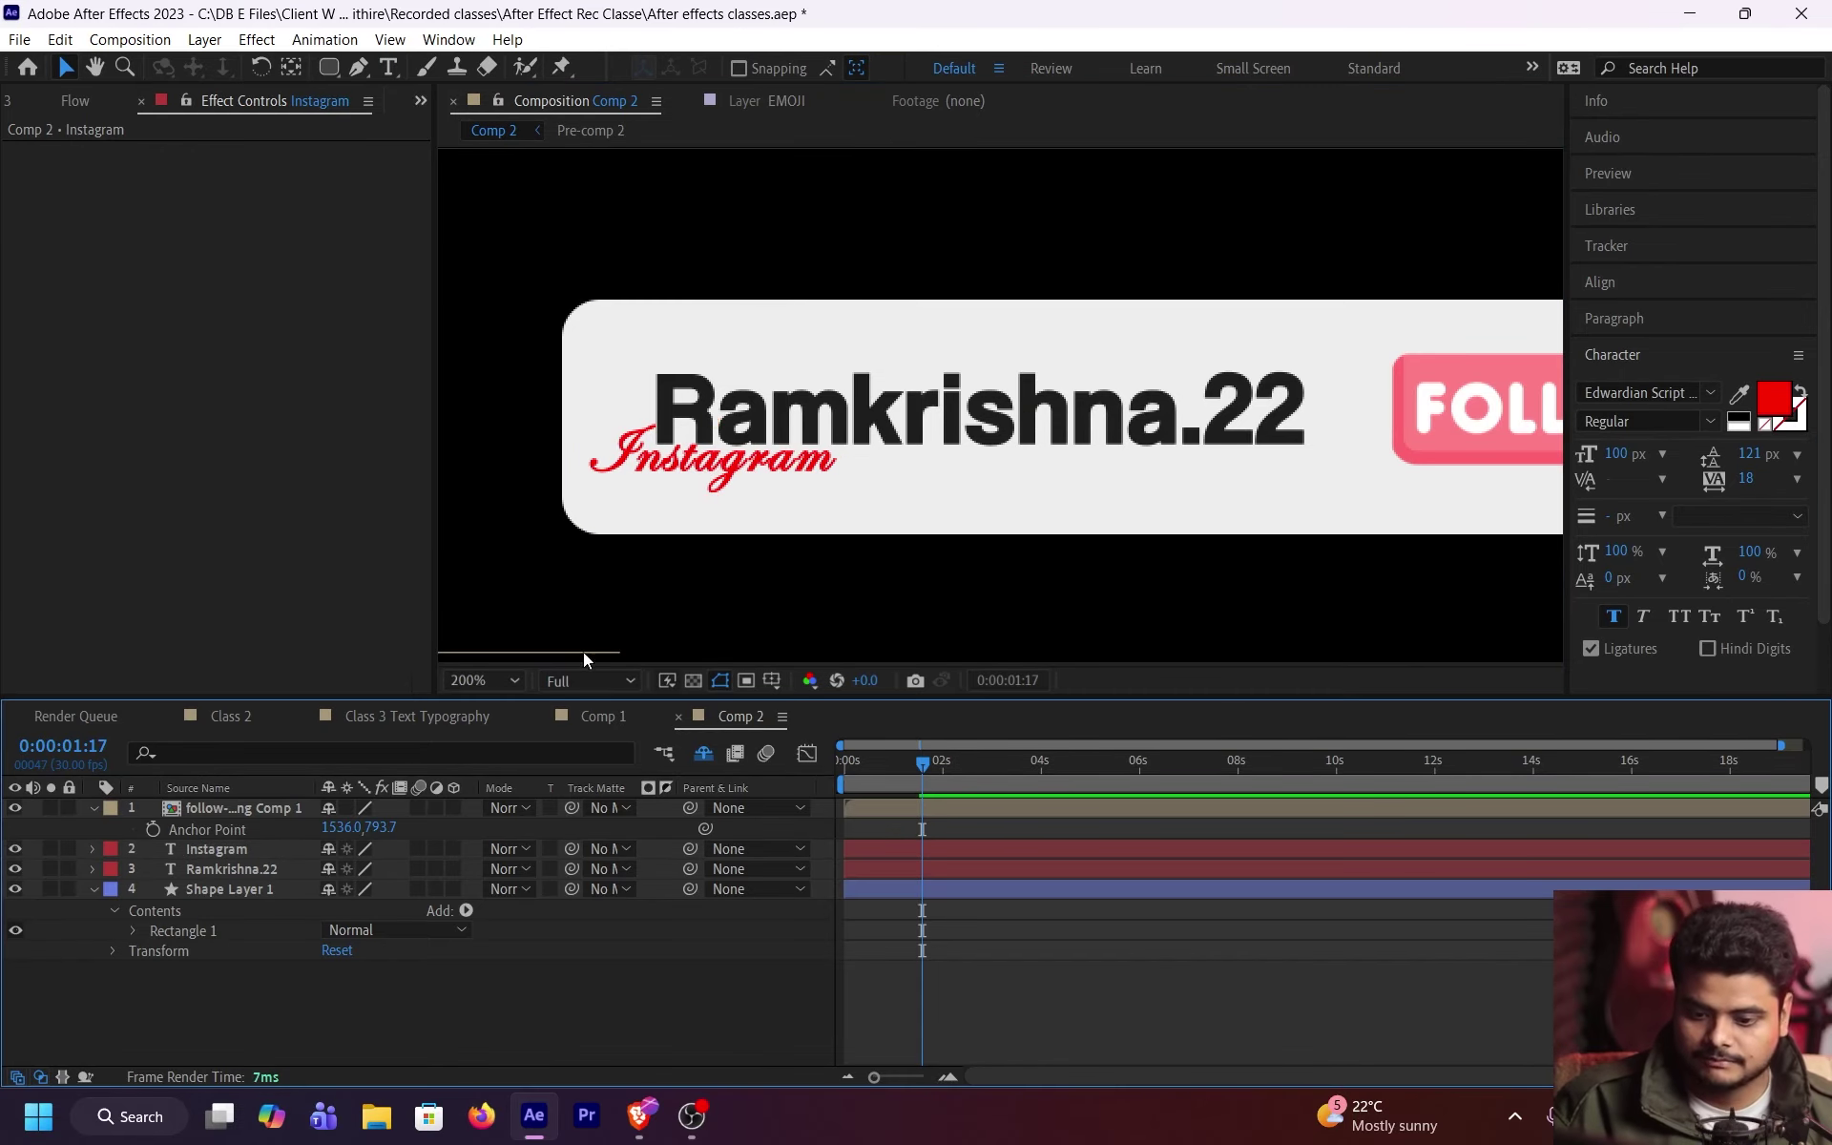
Step: Apply the Drop Shadow effect to the Instagram text layer
key(comma)
key(period)
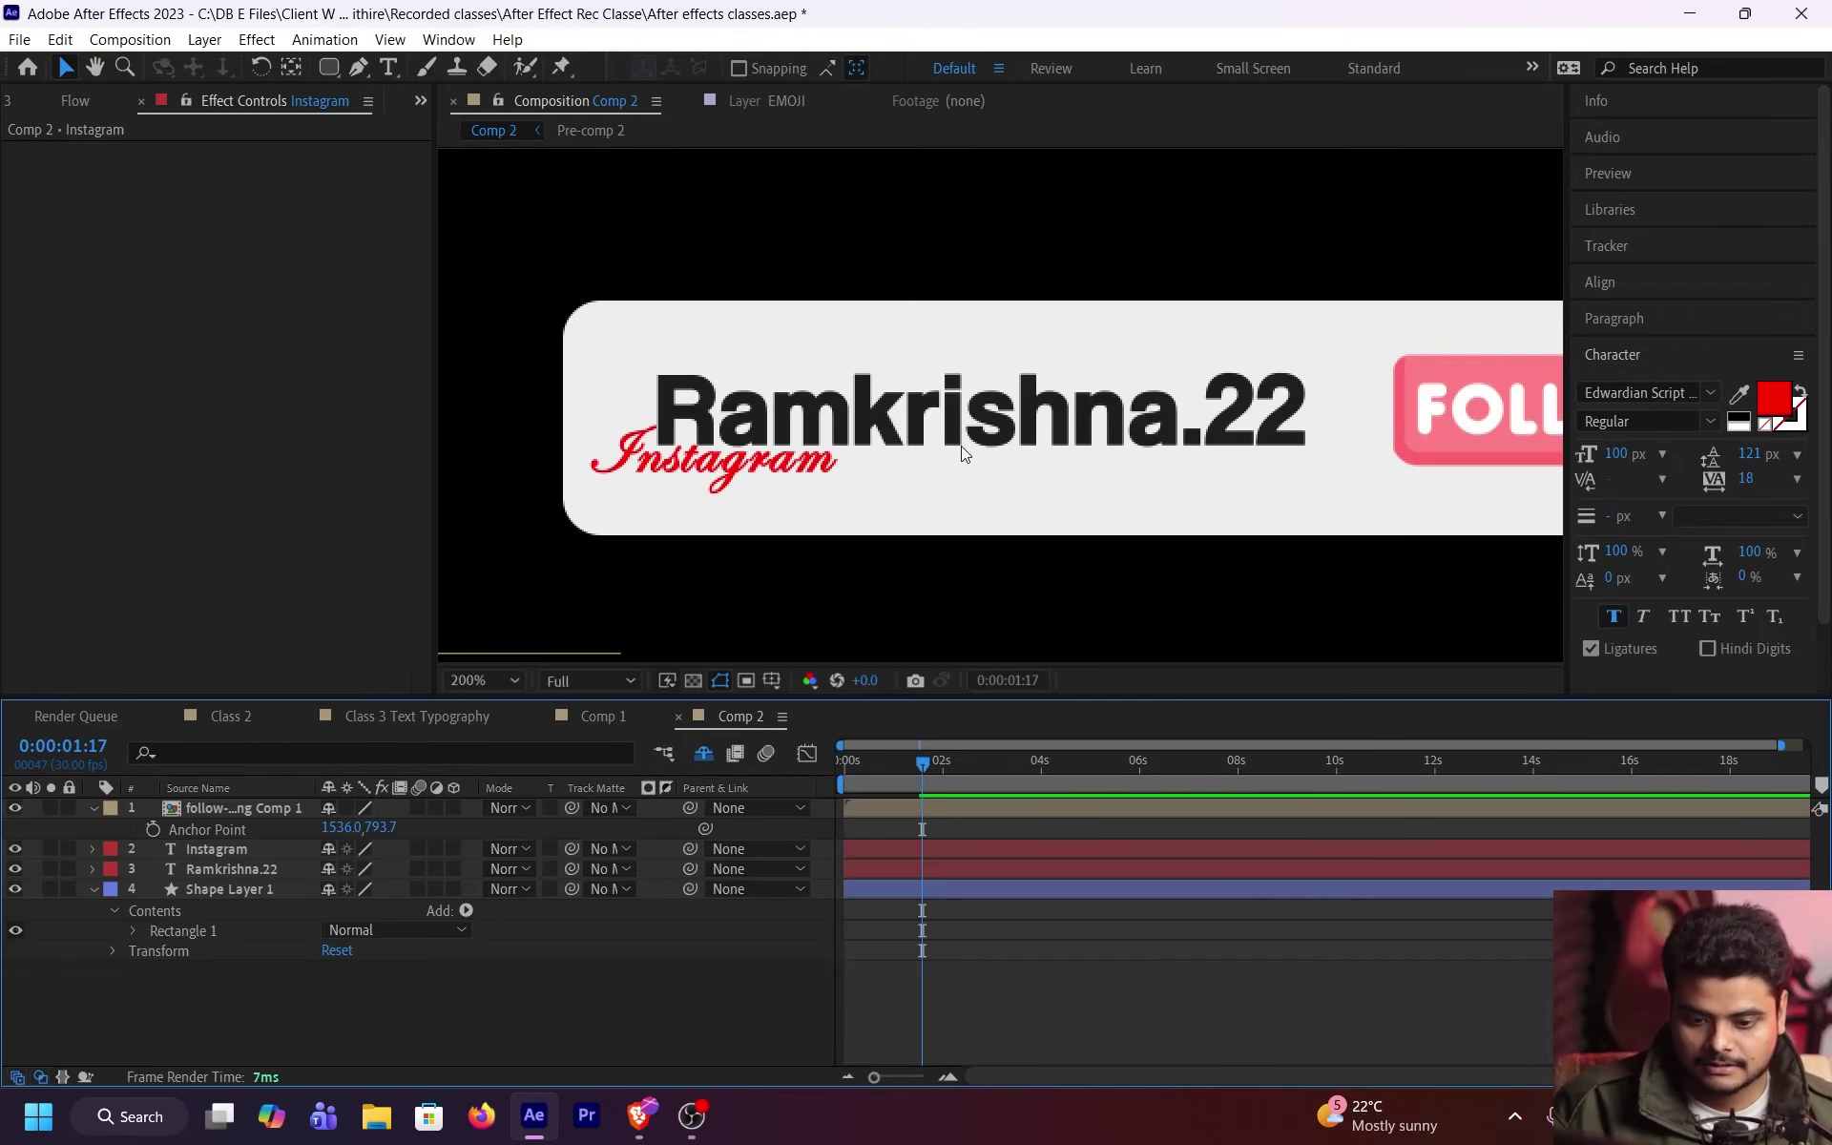
click(698, 471)
click(906, 847)
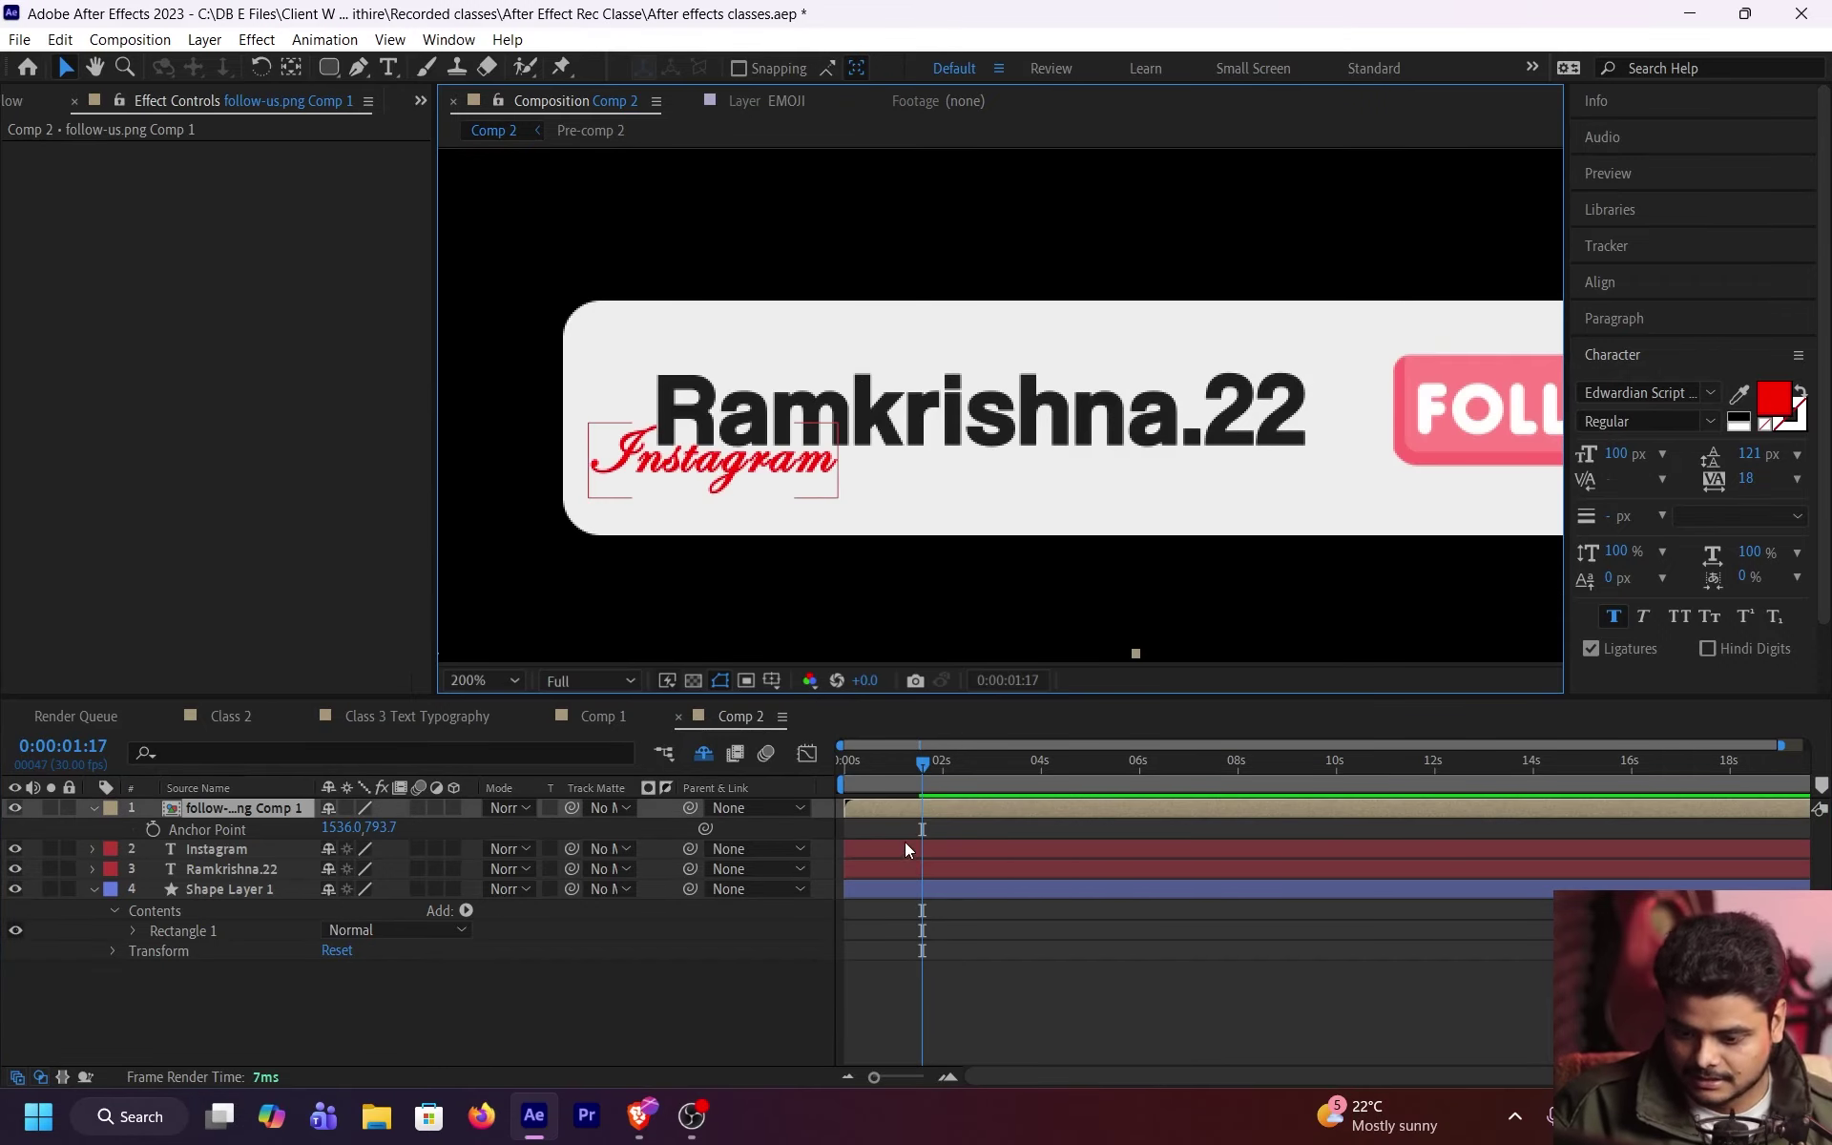
key(ctrl+space)
text(d)
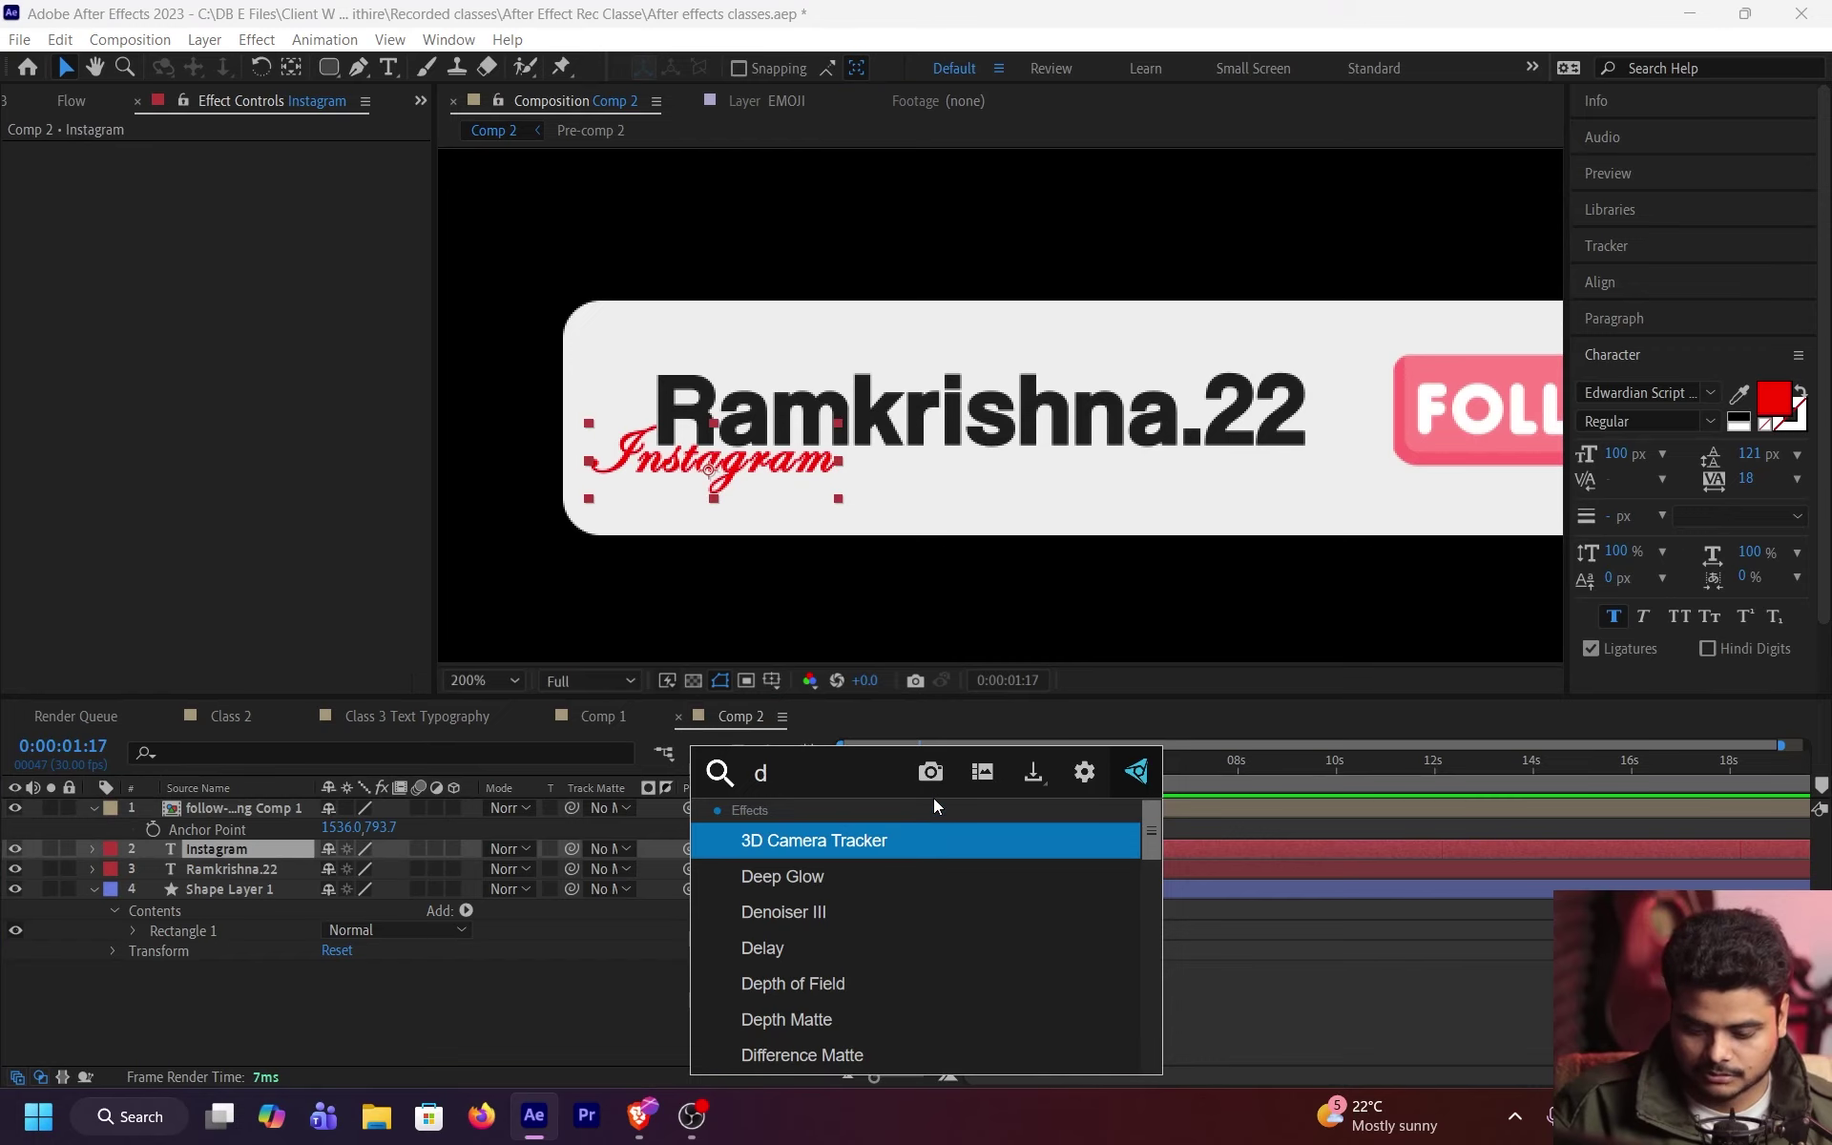
text(rop)
click(902, 838)
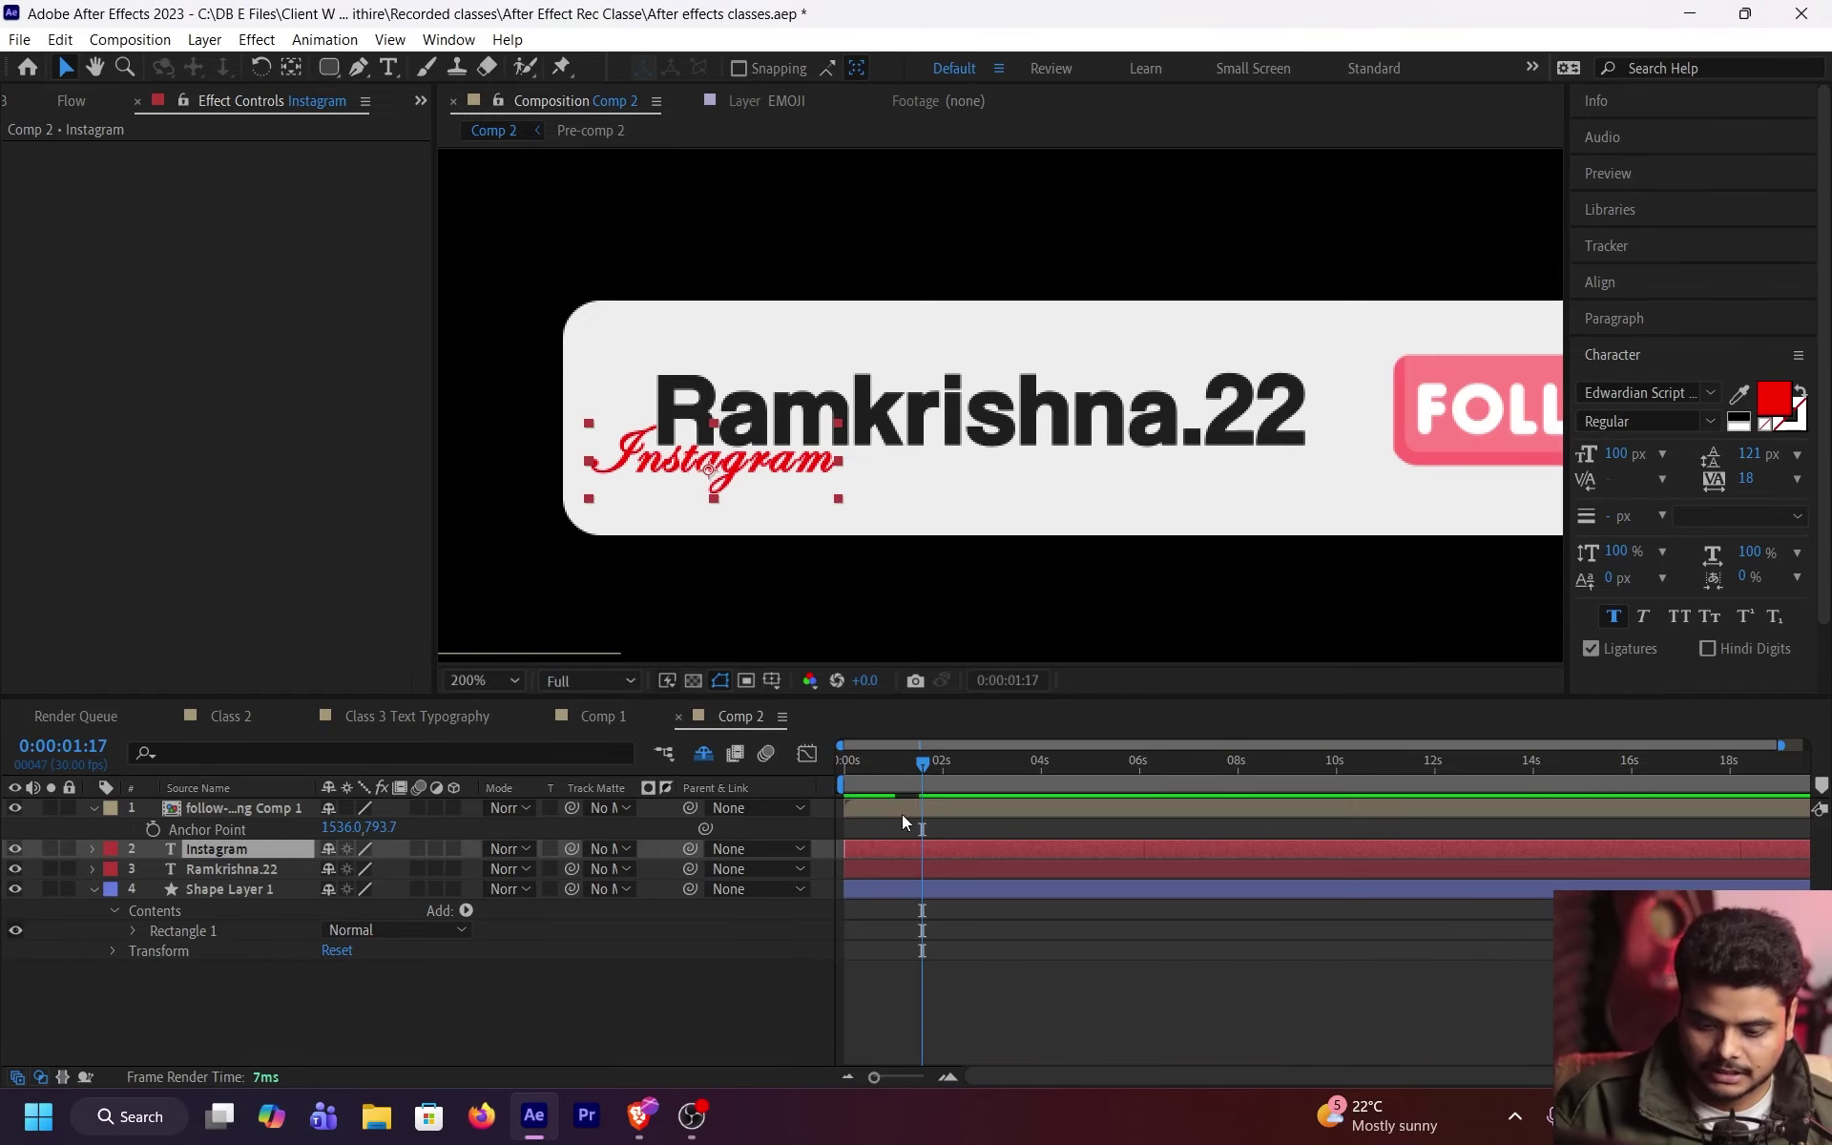
Step: Set the Instagram drop shadow to 100% opacity, direction 1x+25°, distance 6 and softness 48
scroll(1649, 206, down, 2)
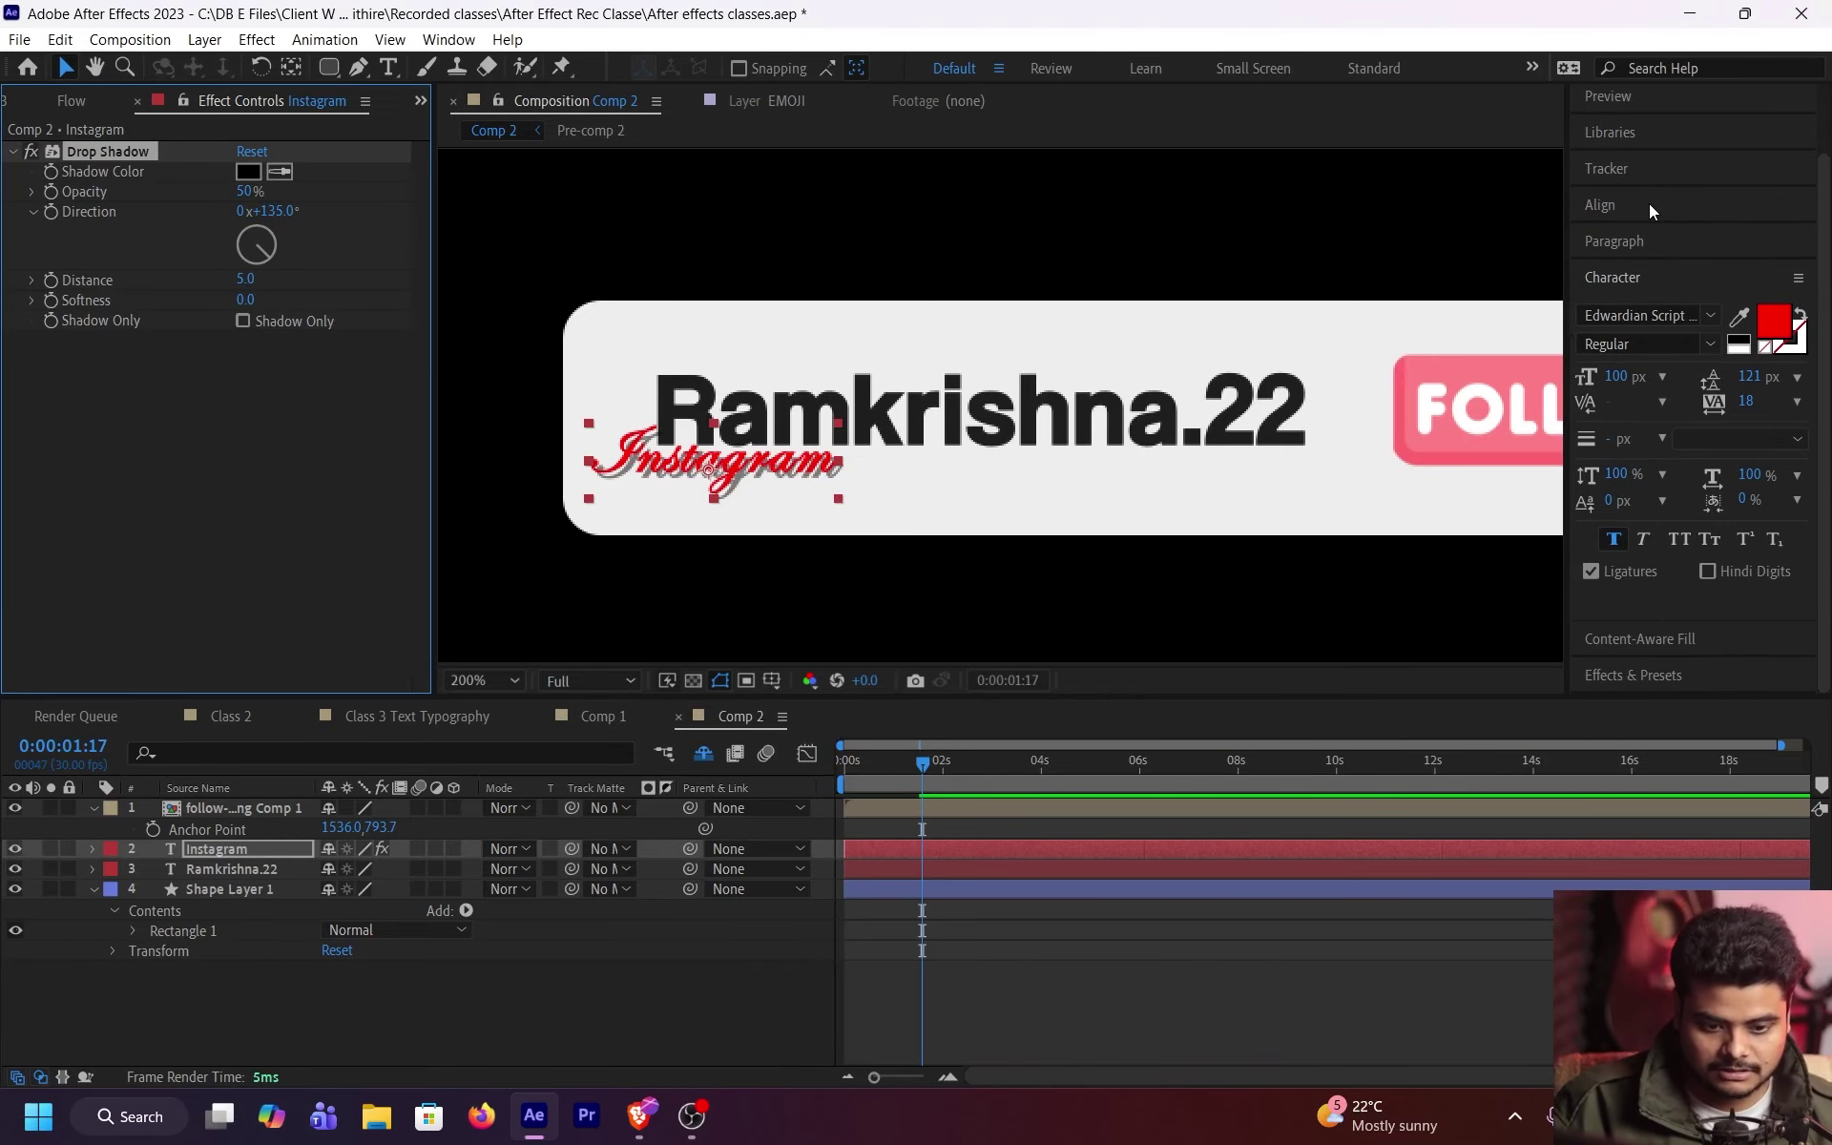
click(1641, 679)
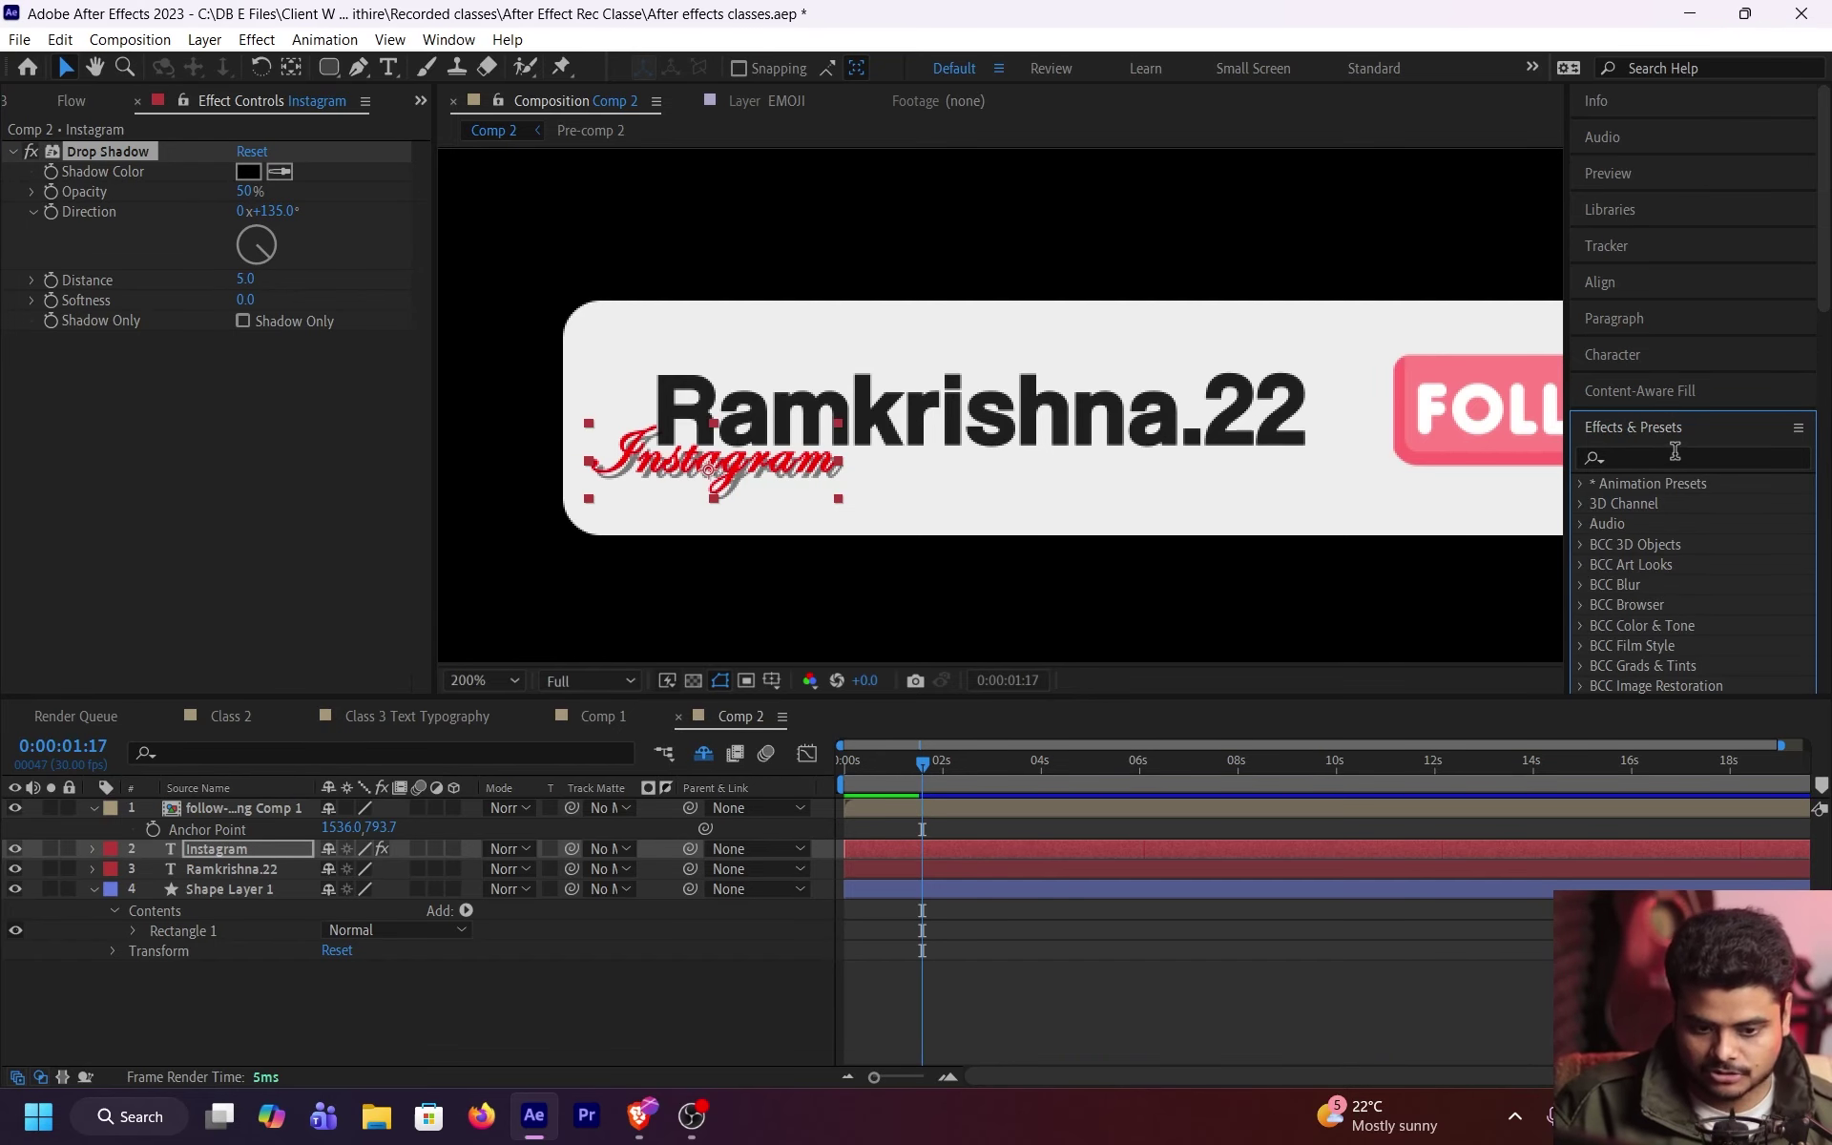
scroll(708, 448, up, 4)
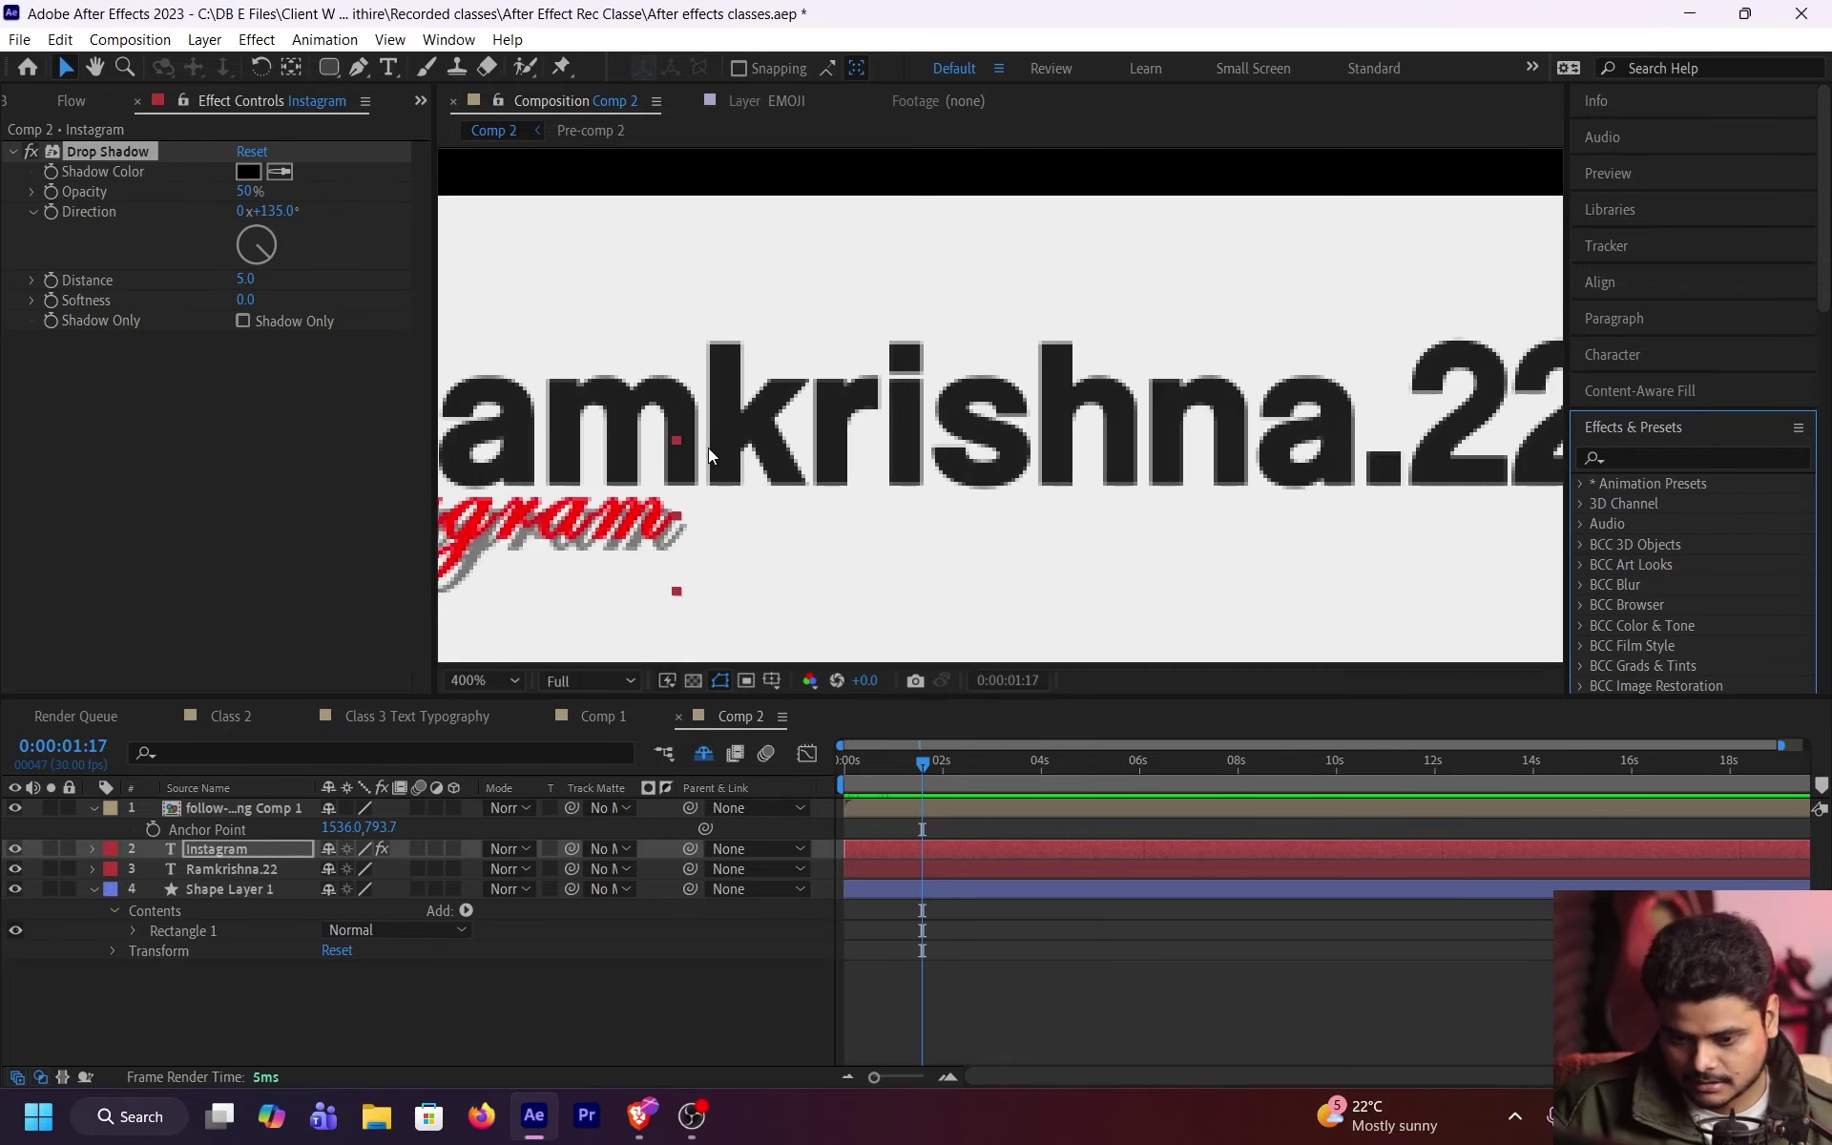
key(v)
drag(240, 195, 912, 226)
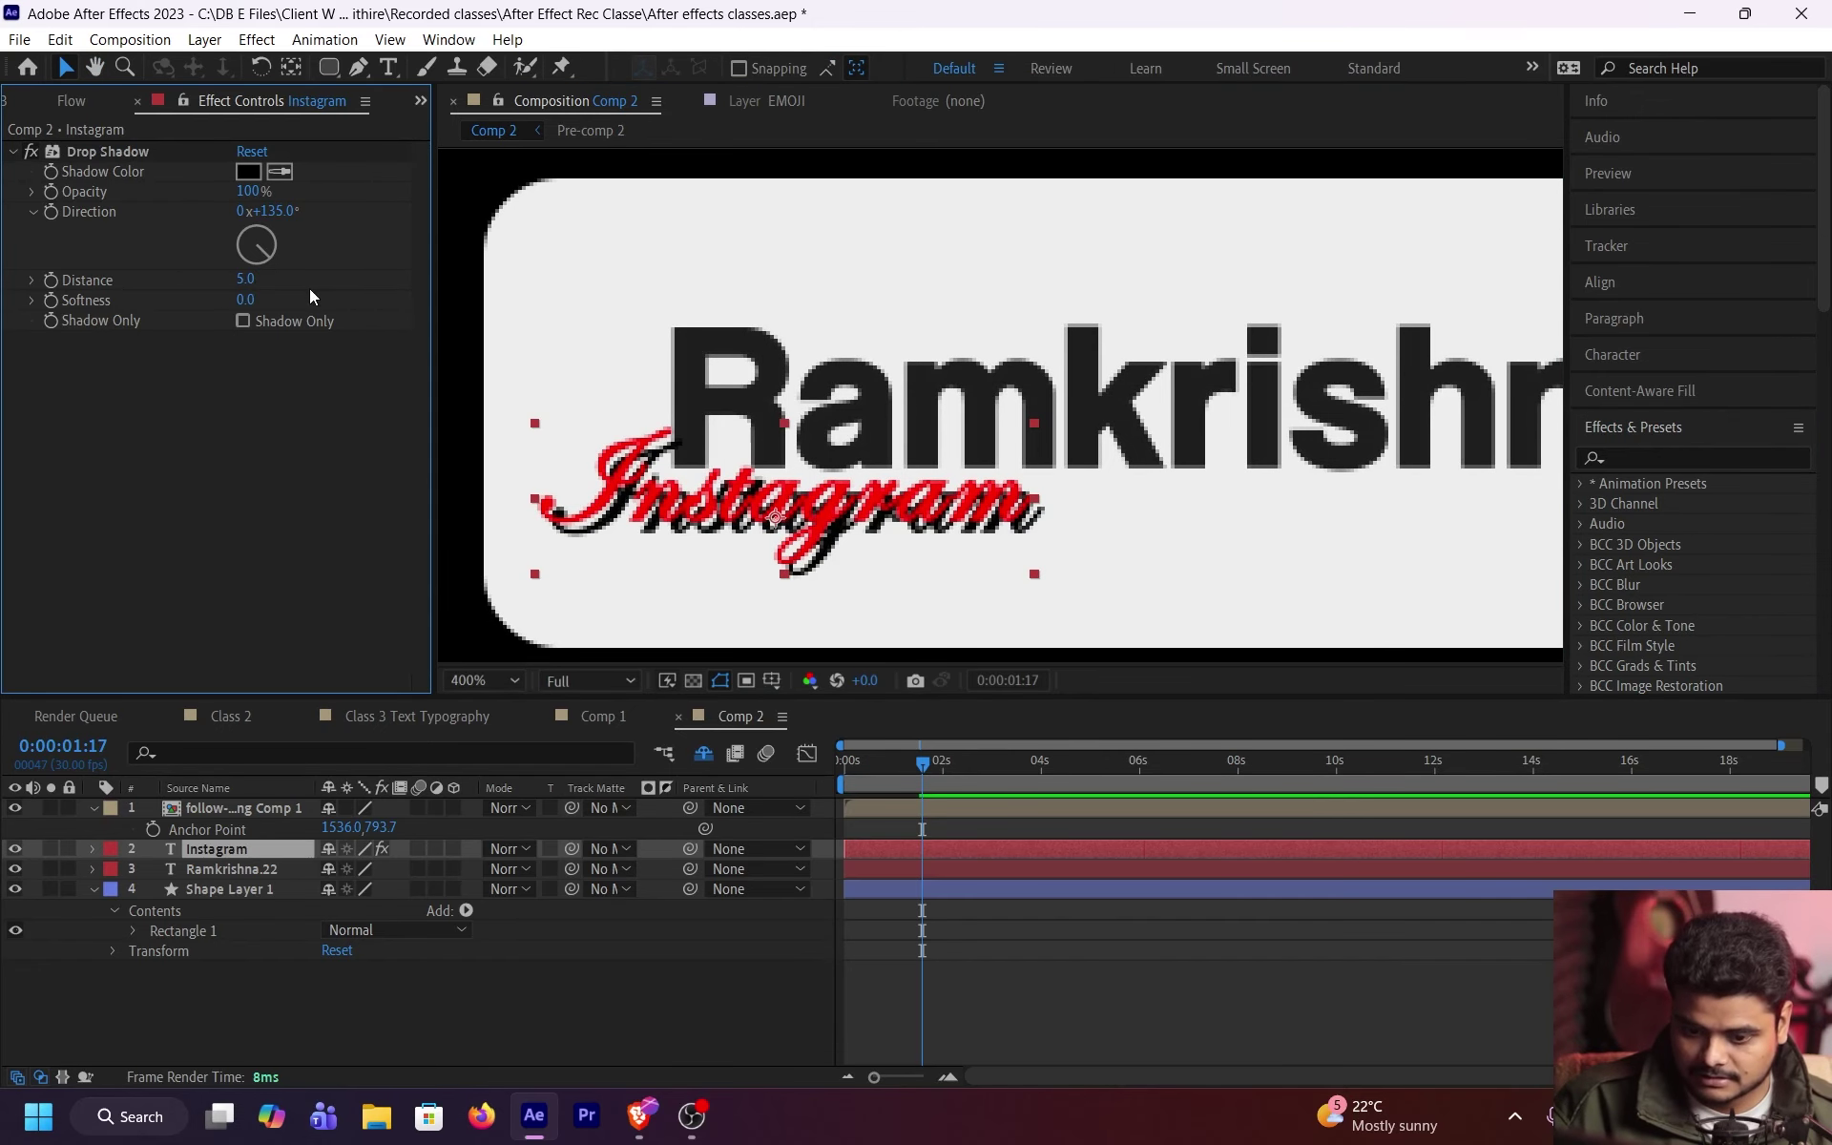
drag(245, 288, 294, 294)
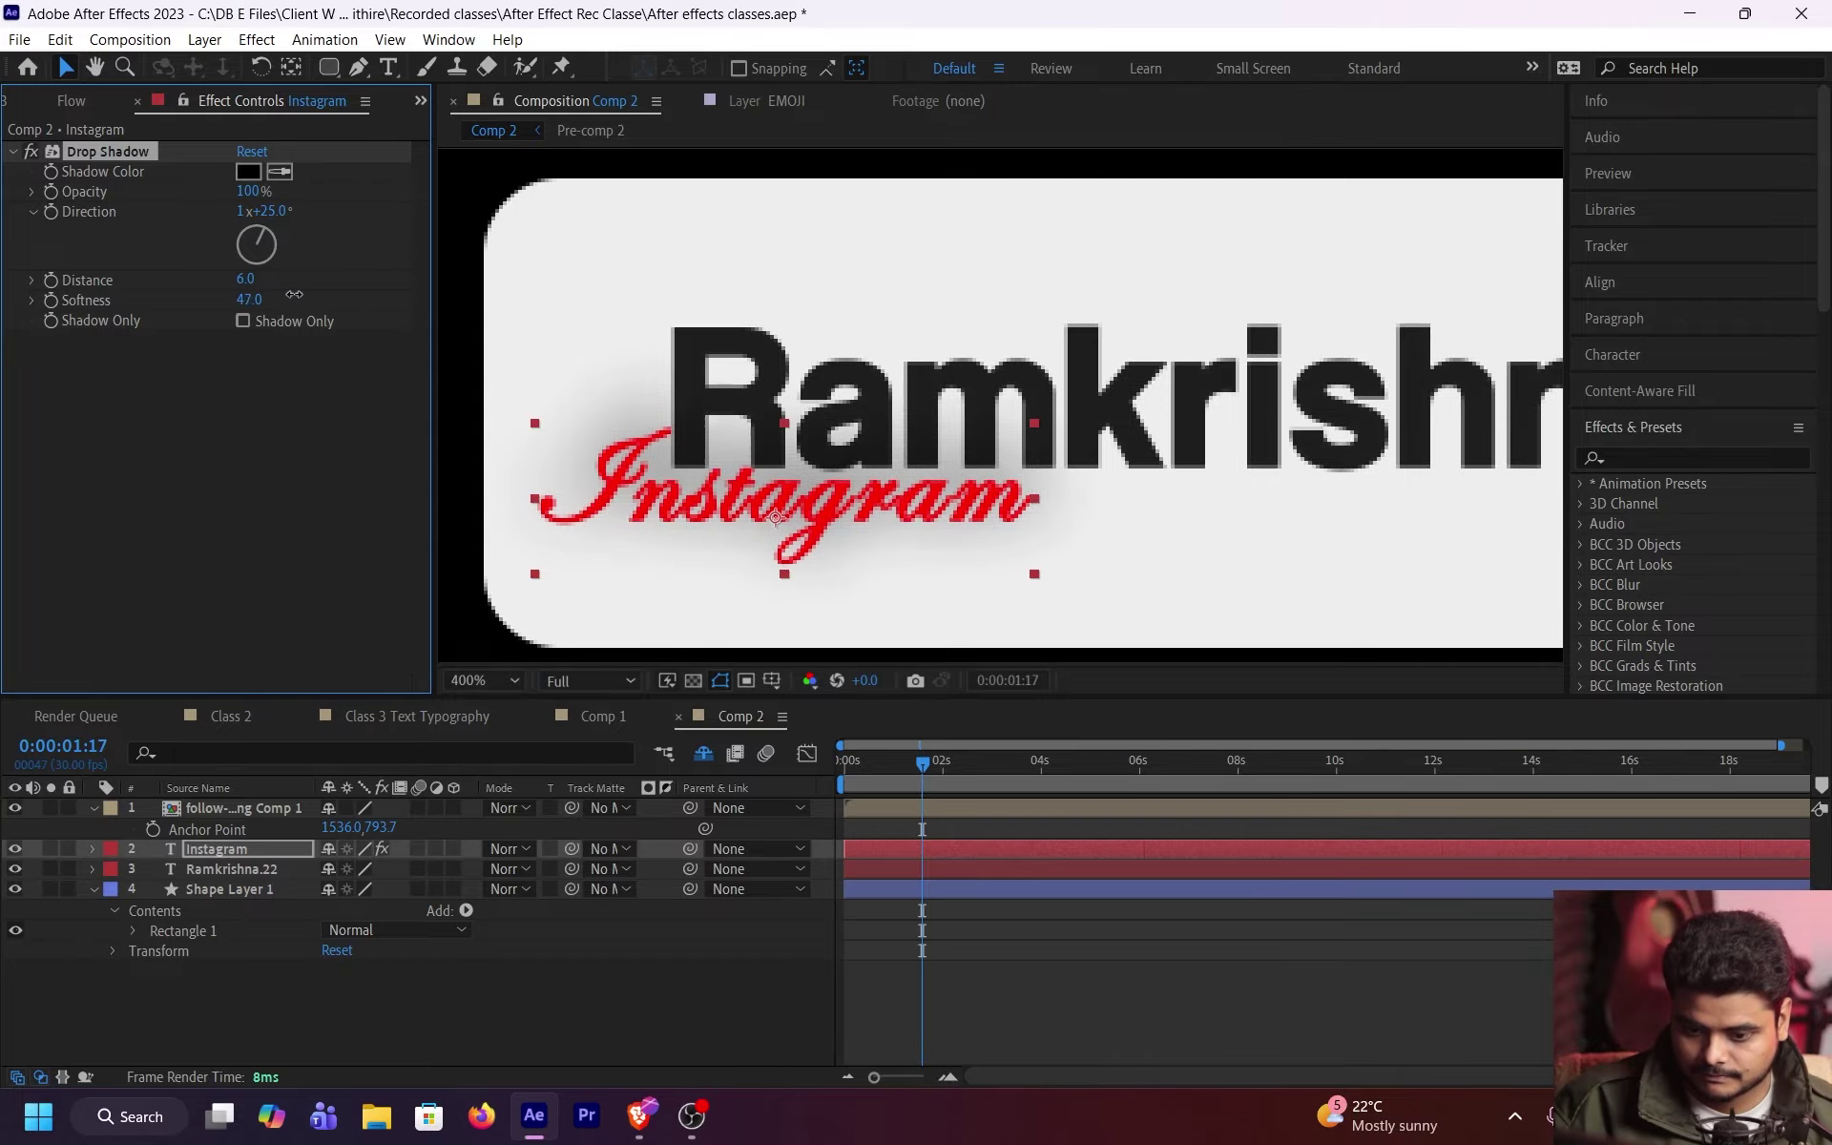
click(1206, 988)
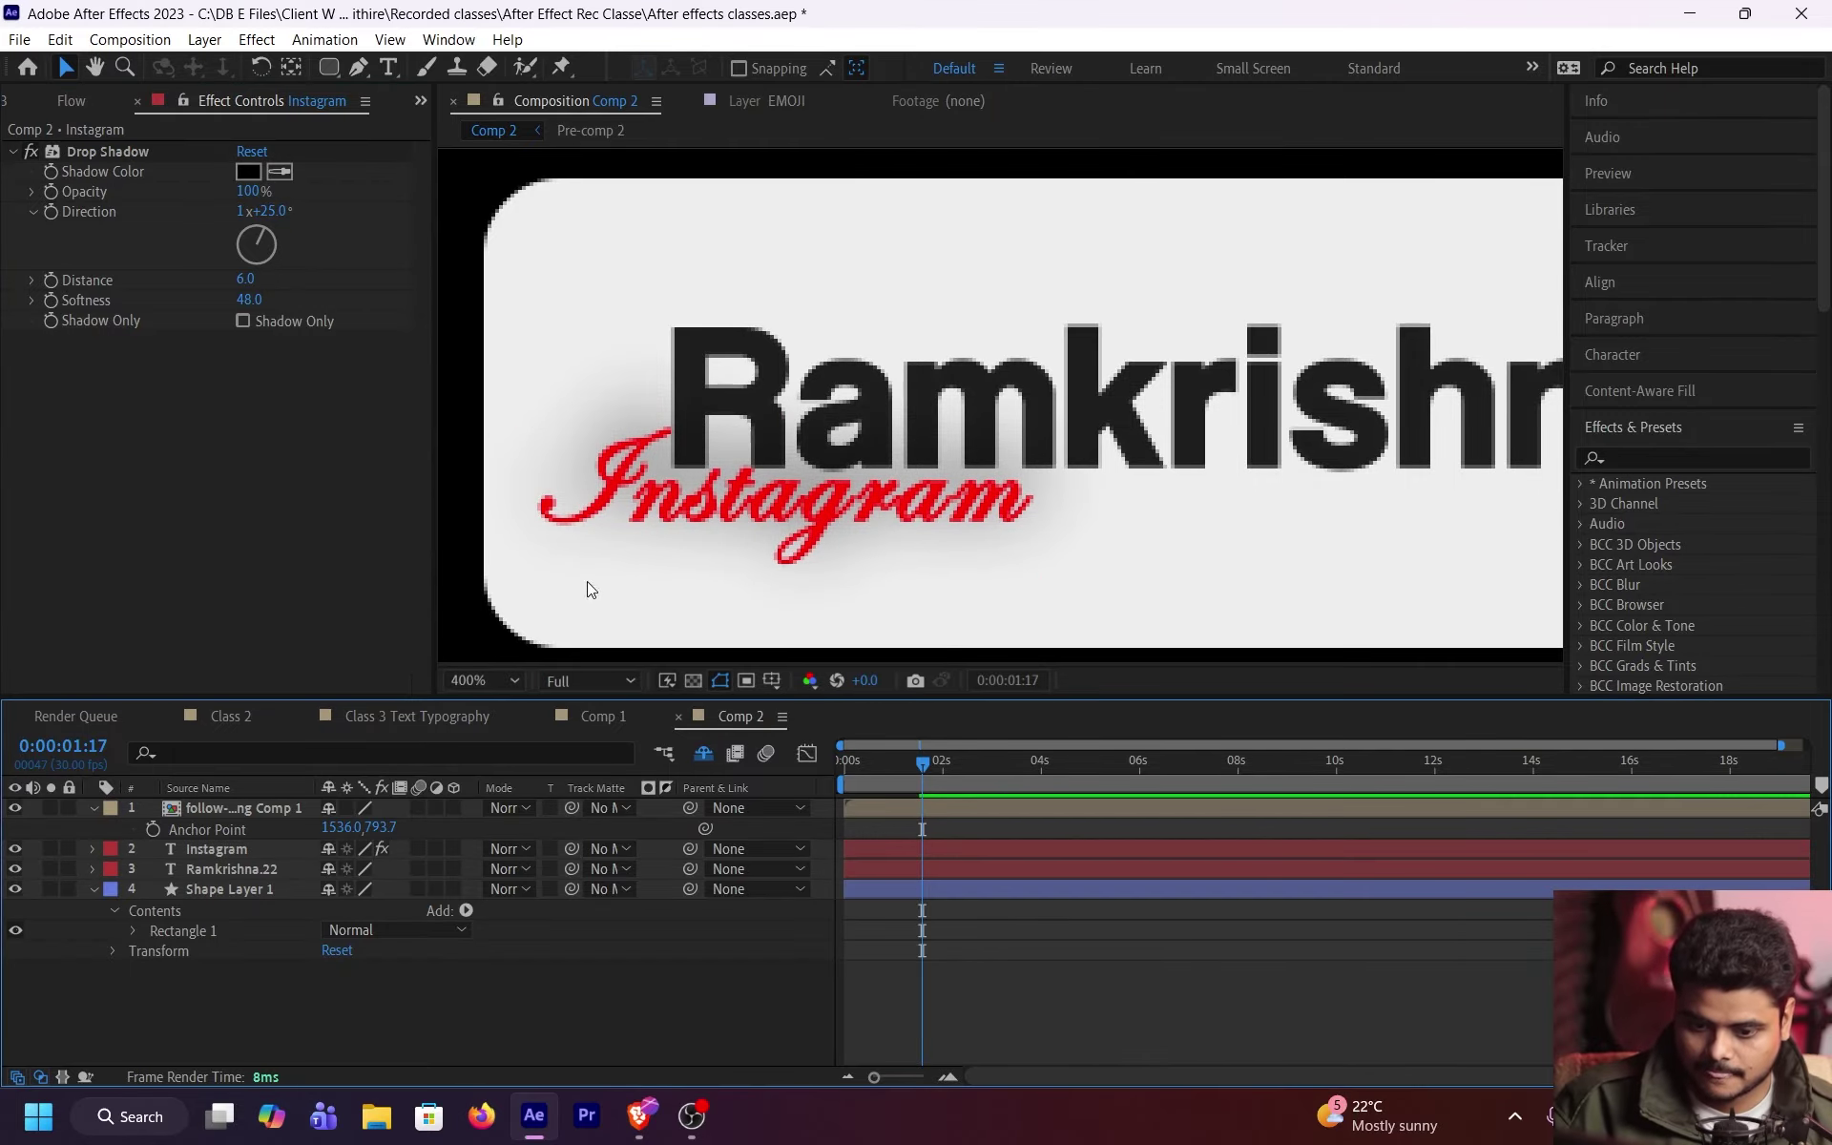
Step: Tighten the Instagram drop shadow to distance 0 and softness 14
click(485, 680)
click(501, 527)
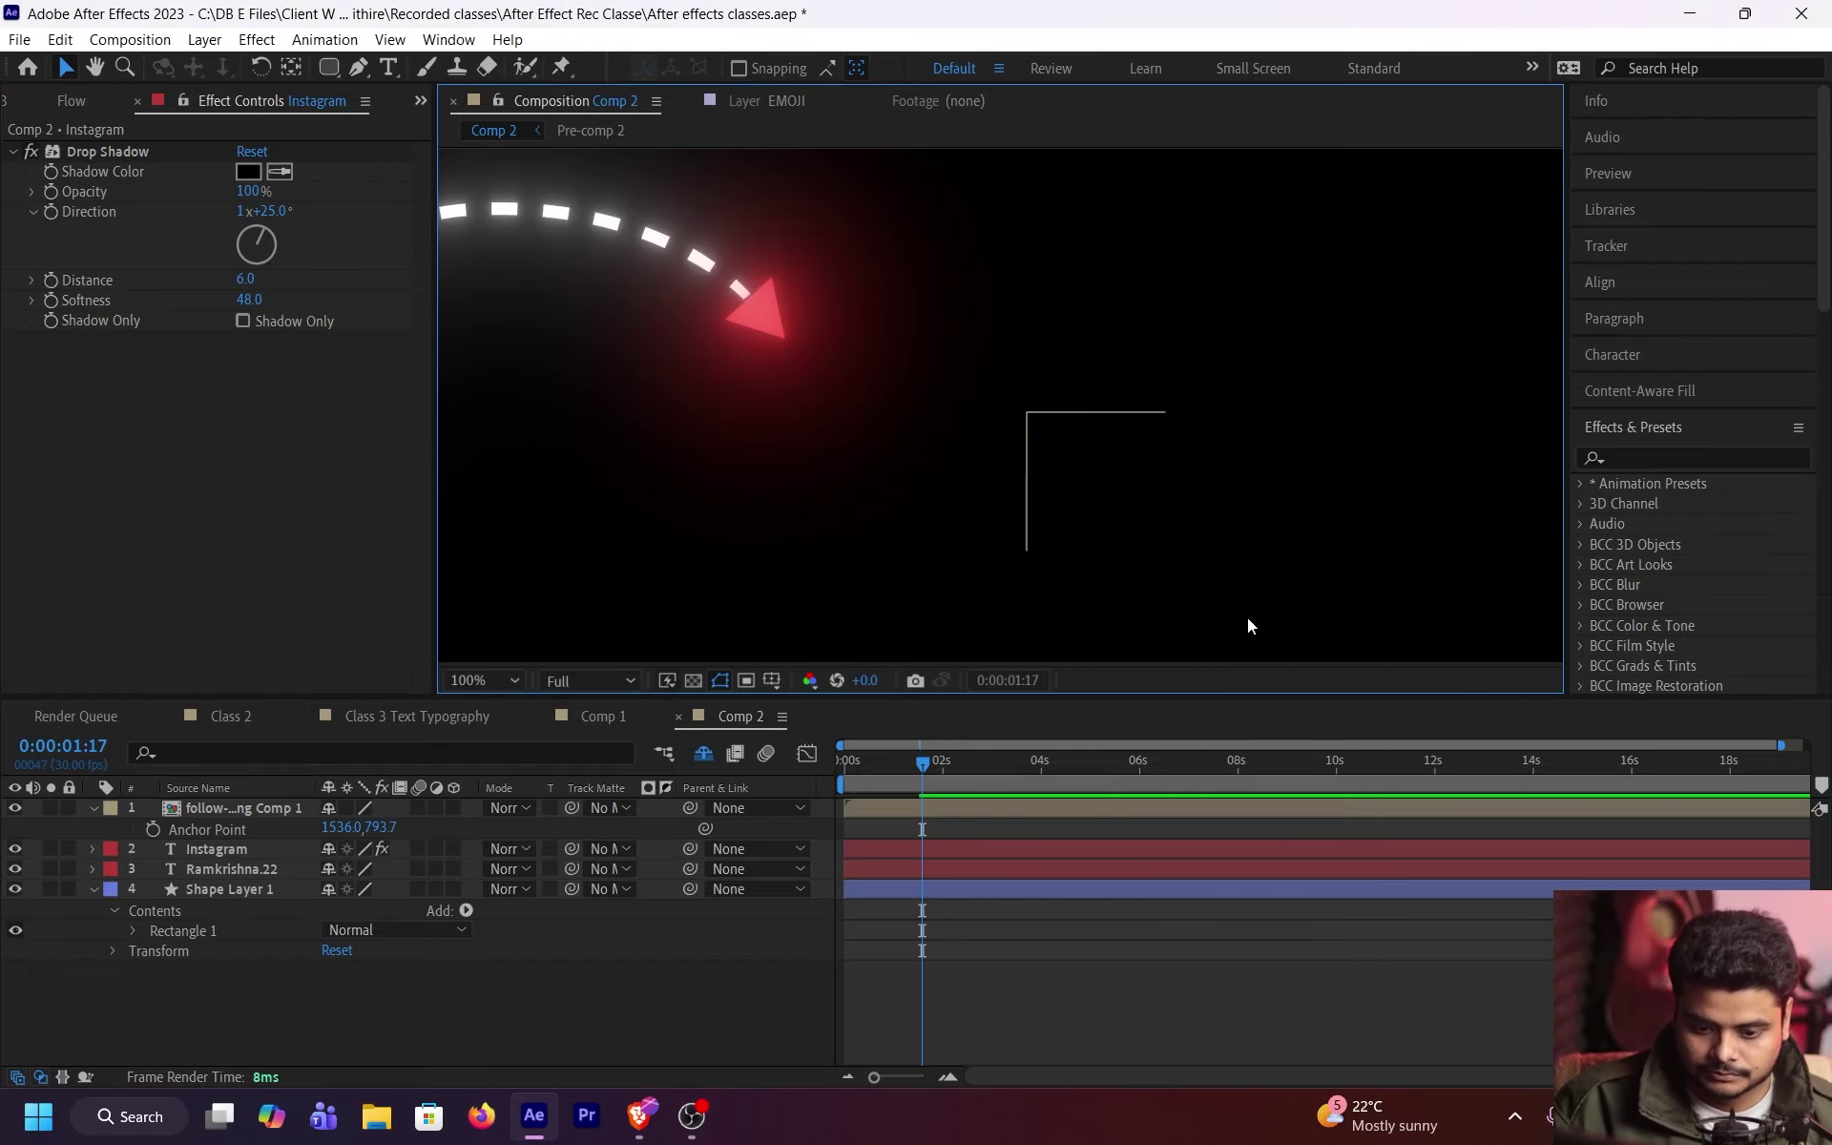
drag(1246, 617, 850, 269)
scroll(914, 427, up, 2)
drag(835, 400, 1201, 420)
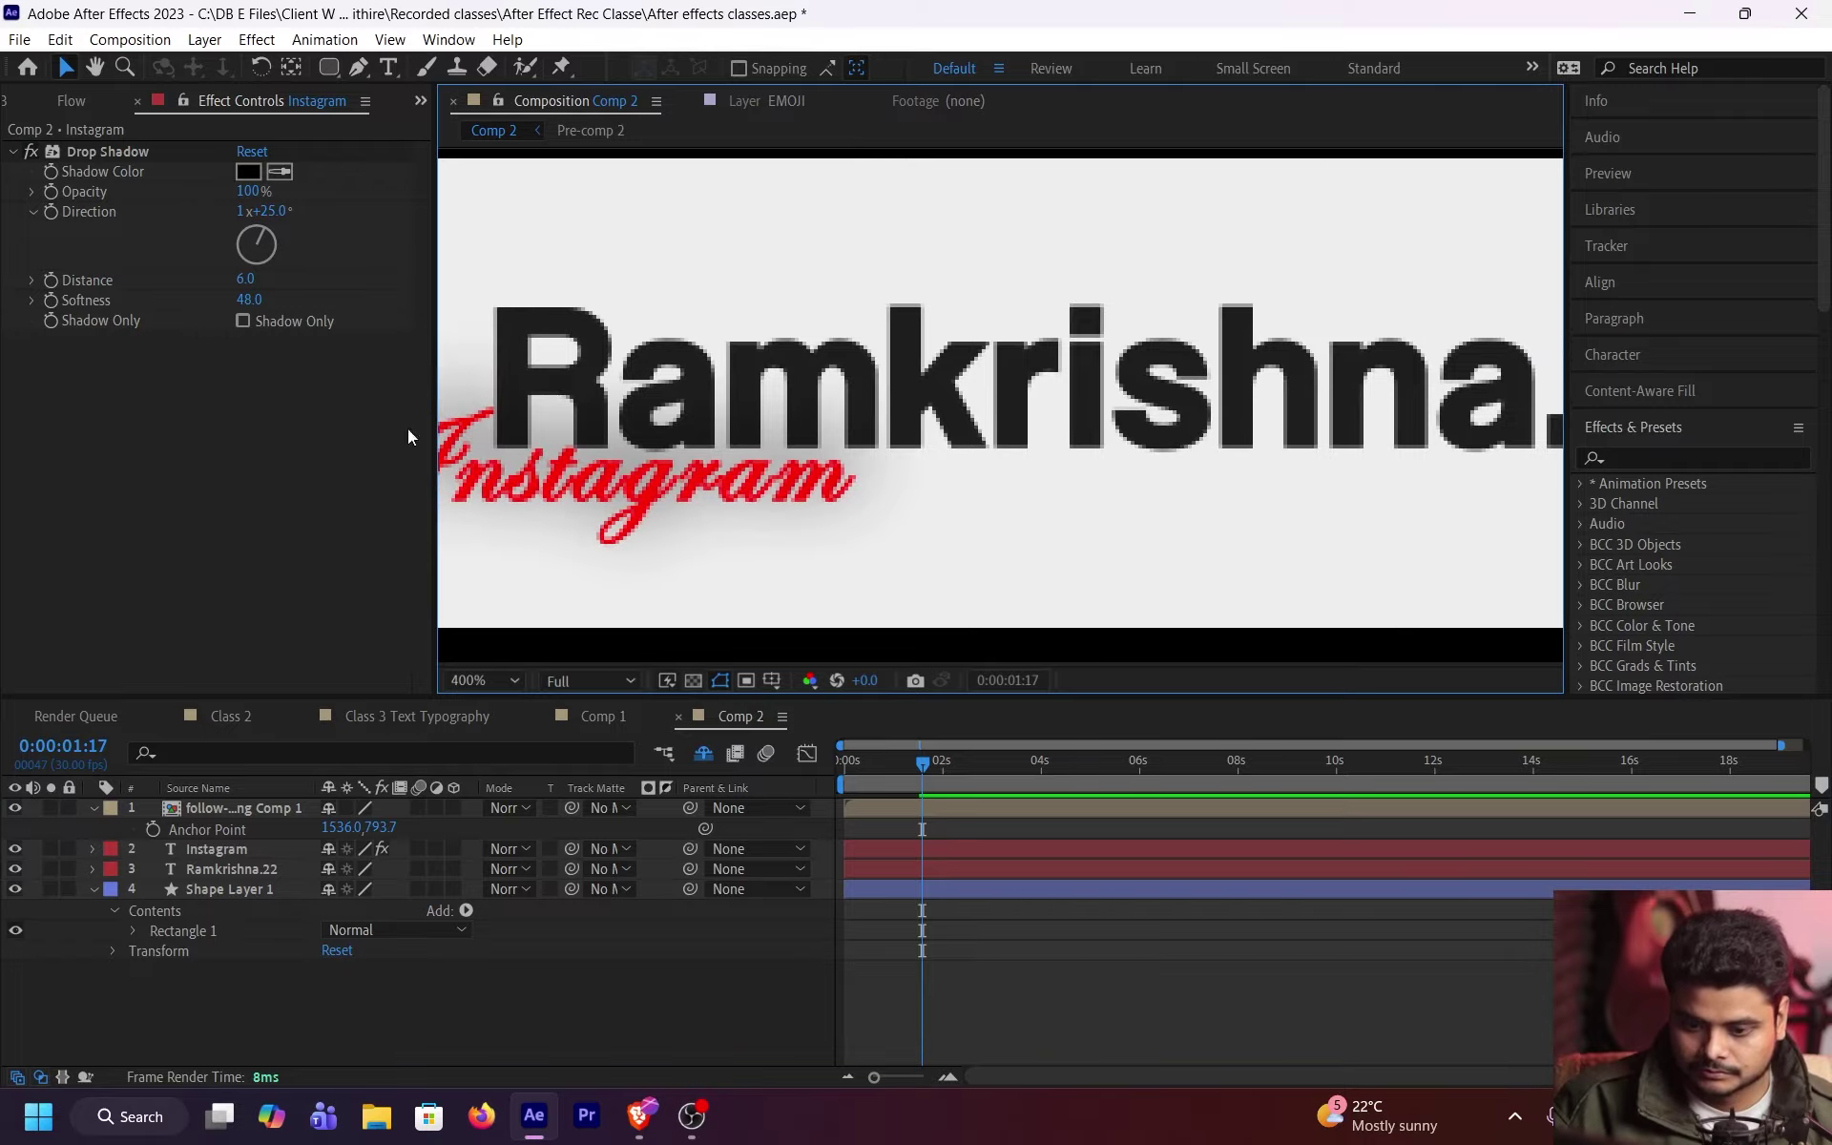
mouse_move(246, 297)
mouse_down()
mouse_move(204, 299)
mouse_move(201, 284)
mouse_move(255, 305)
mouse_up()
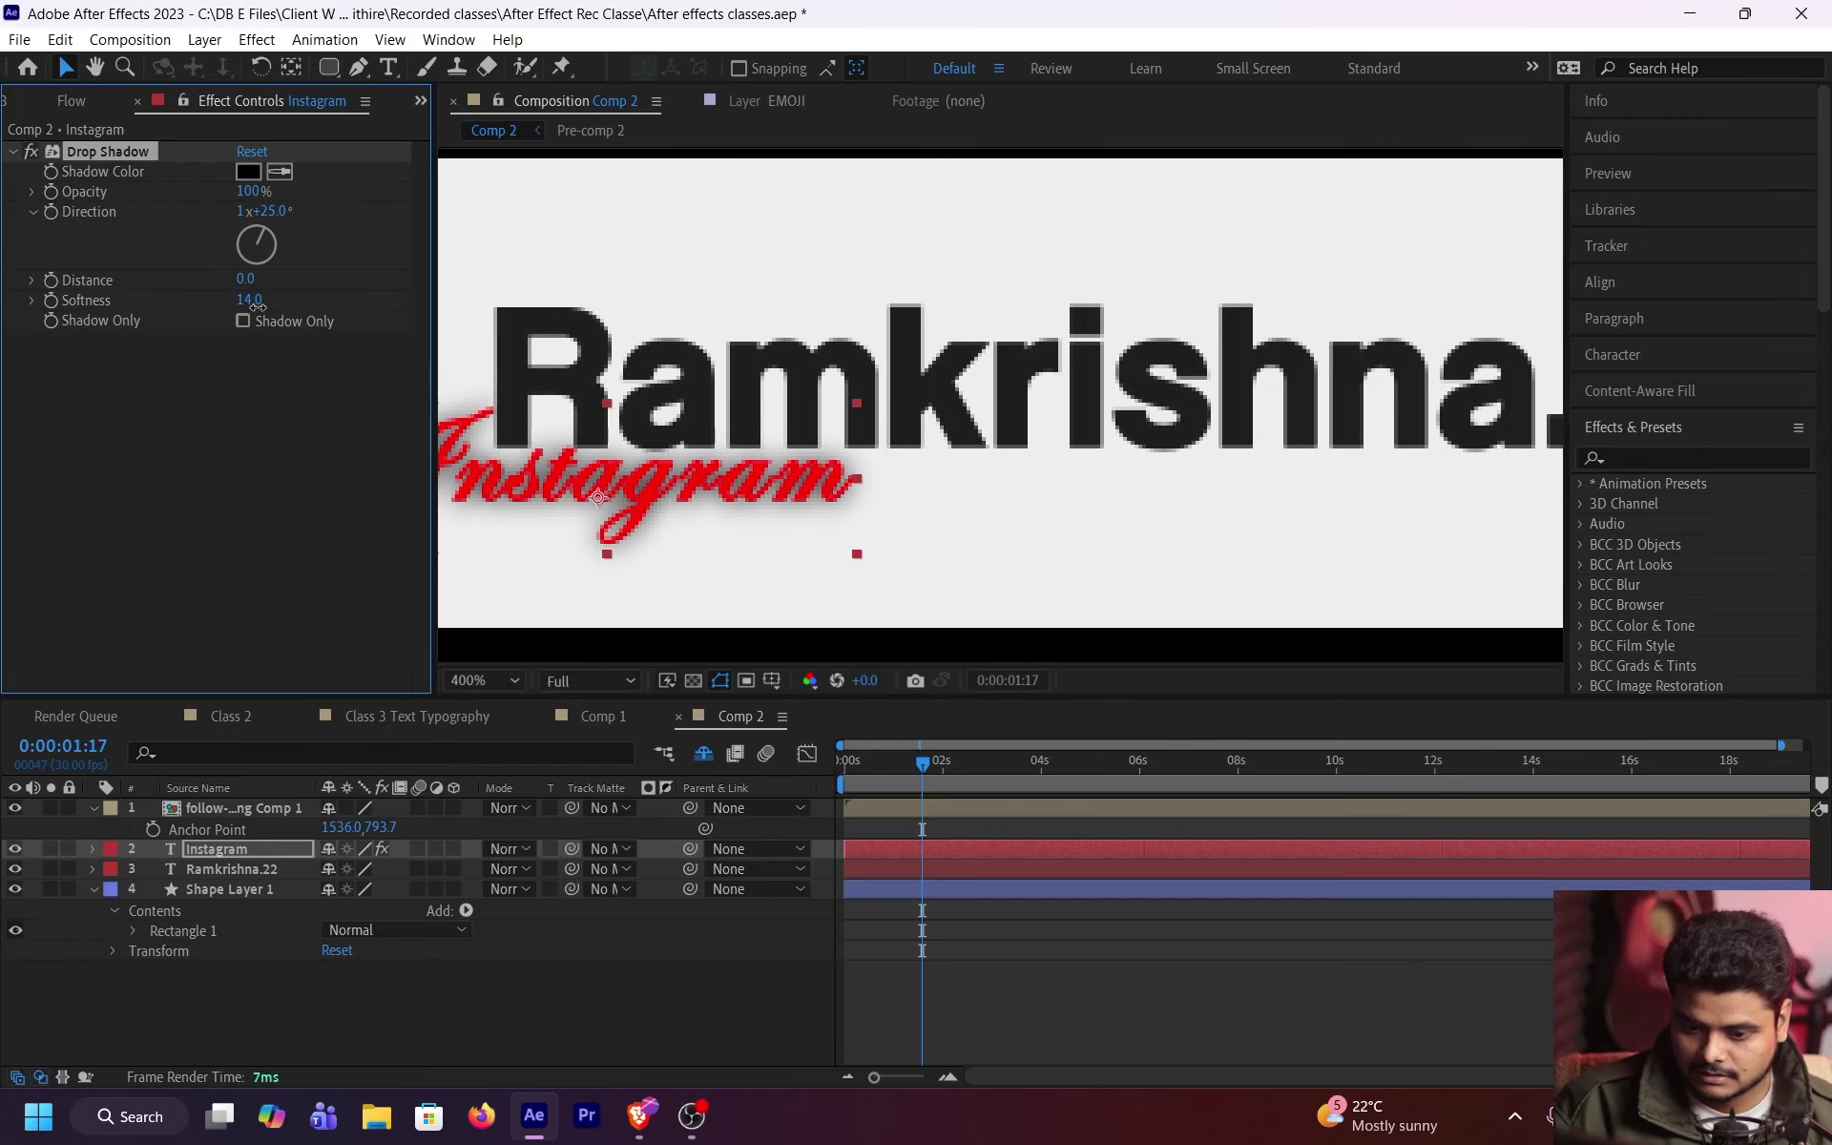
drag(798, 487, 1019, 465)
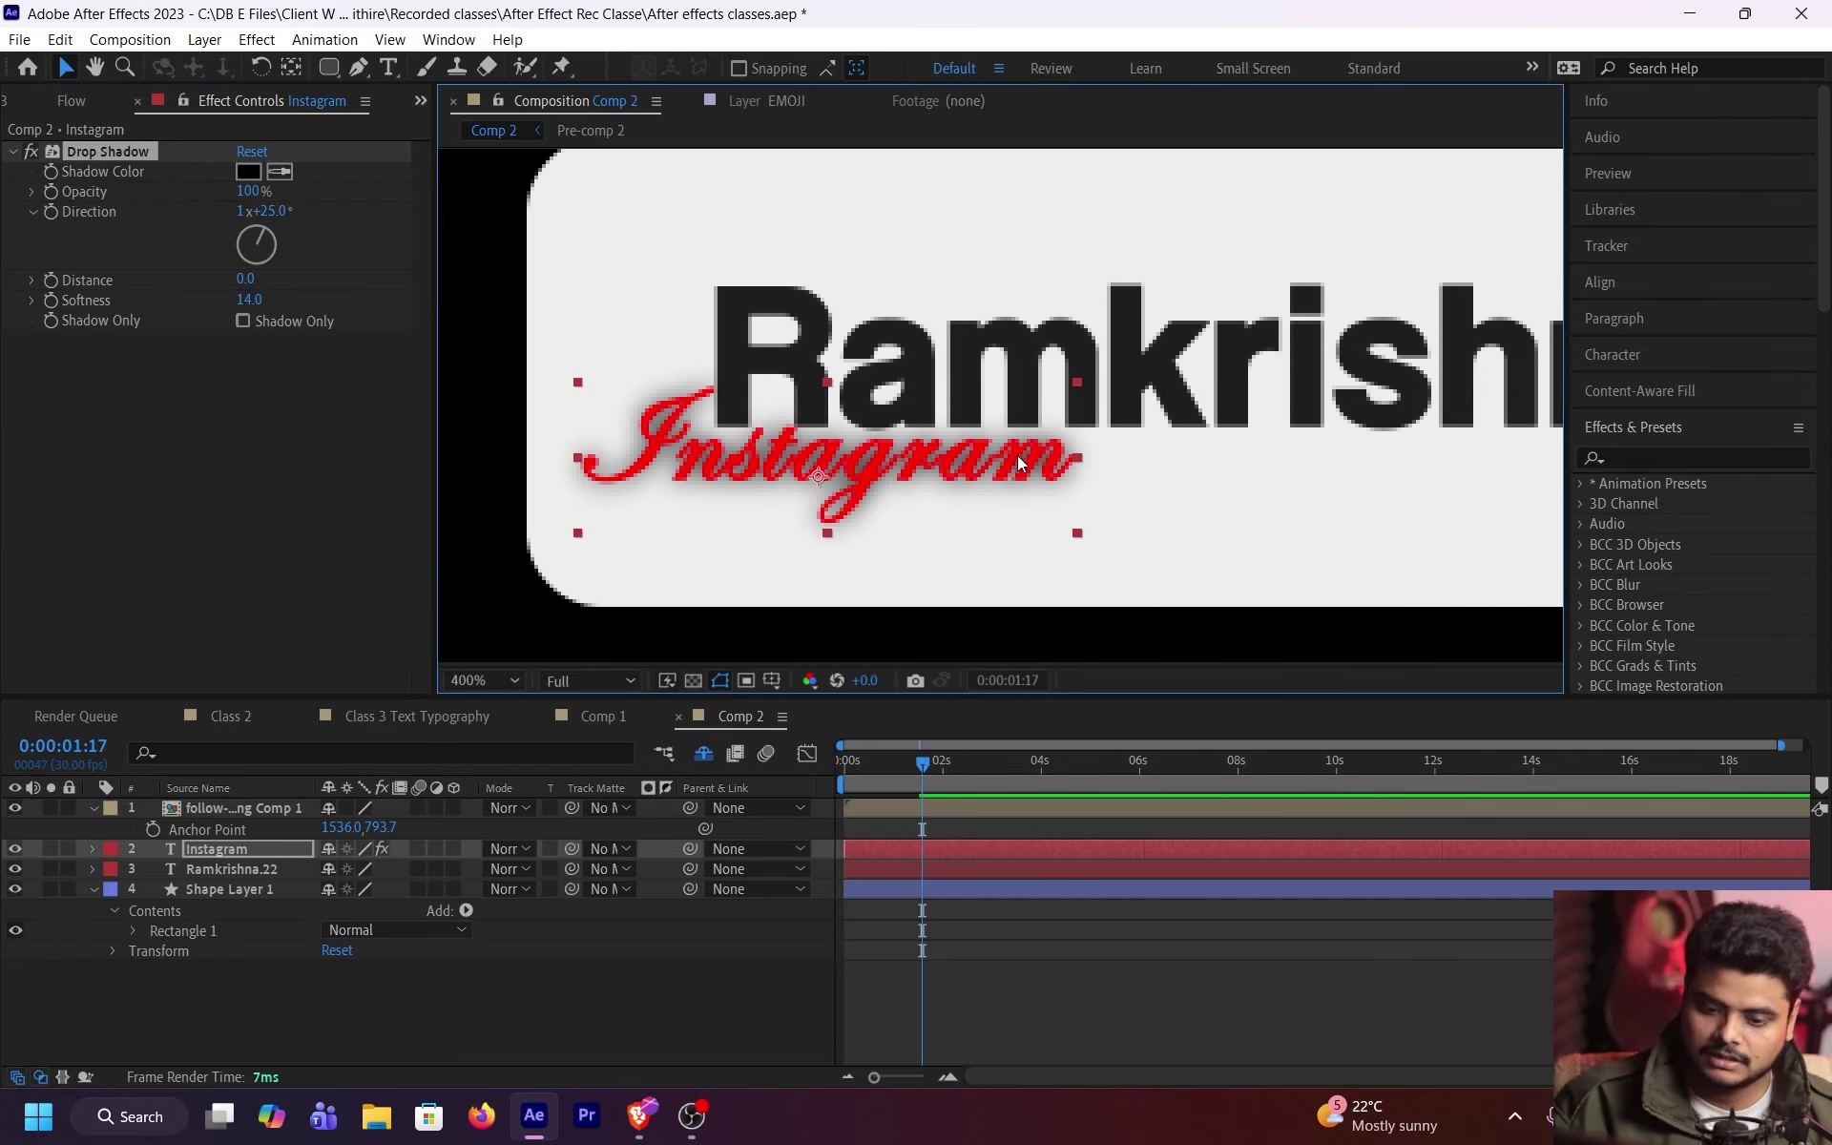
Step: Remove the Drop Shadow effect from the Instagram text layer
key(Delete)
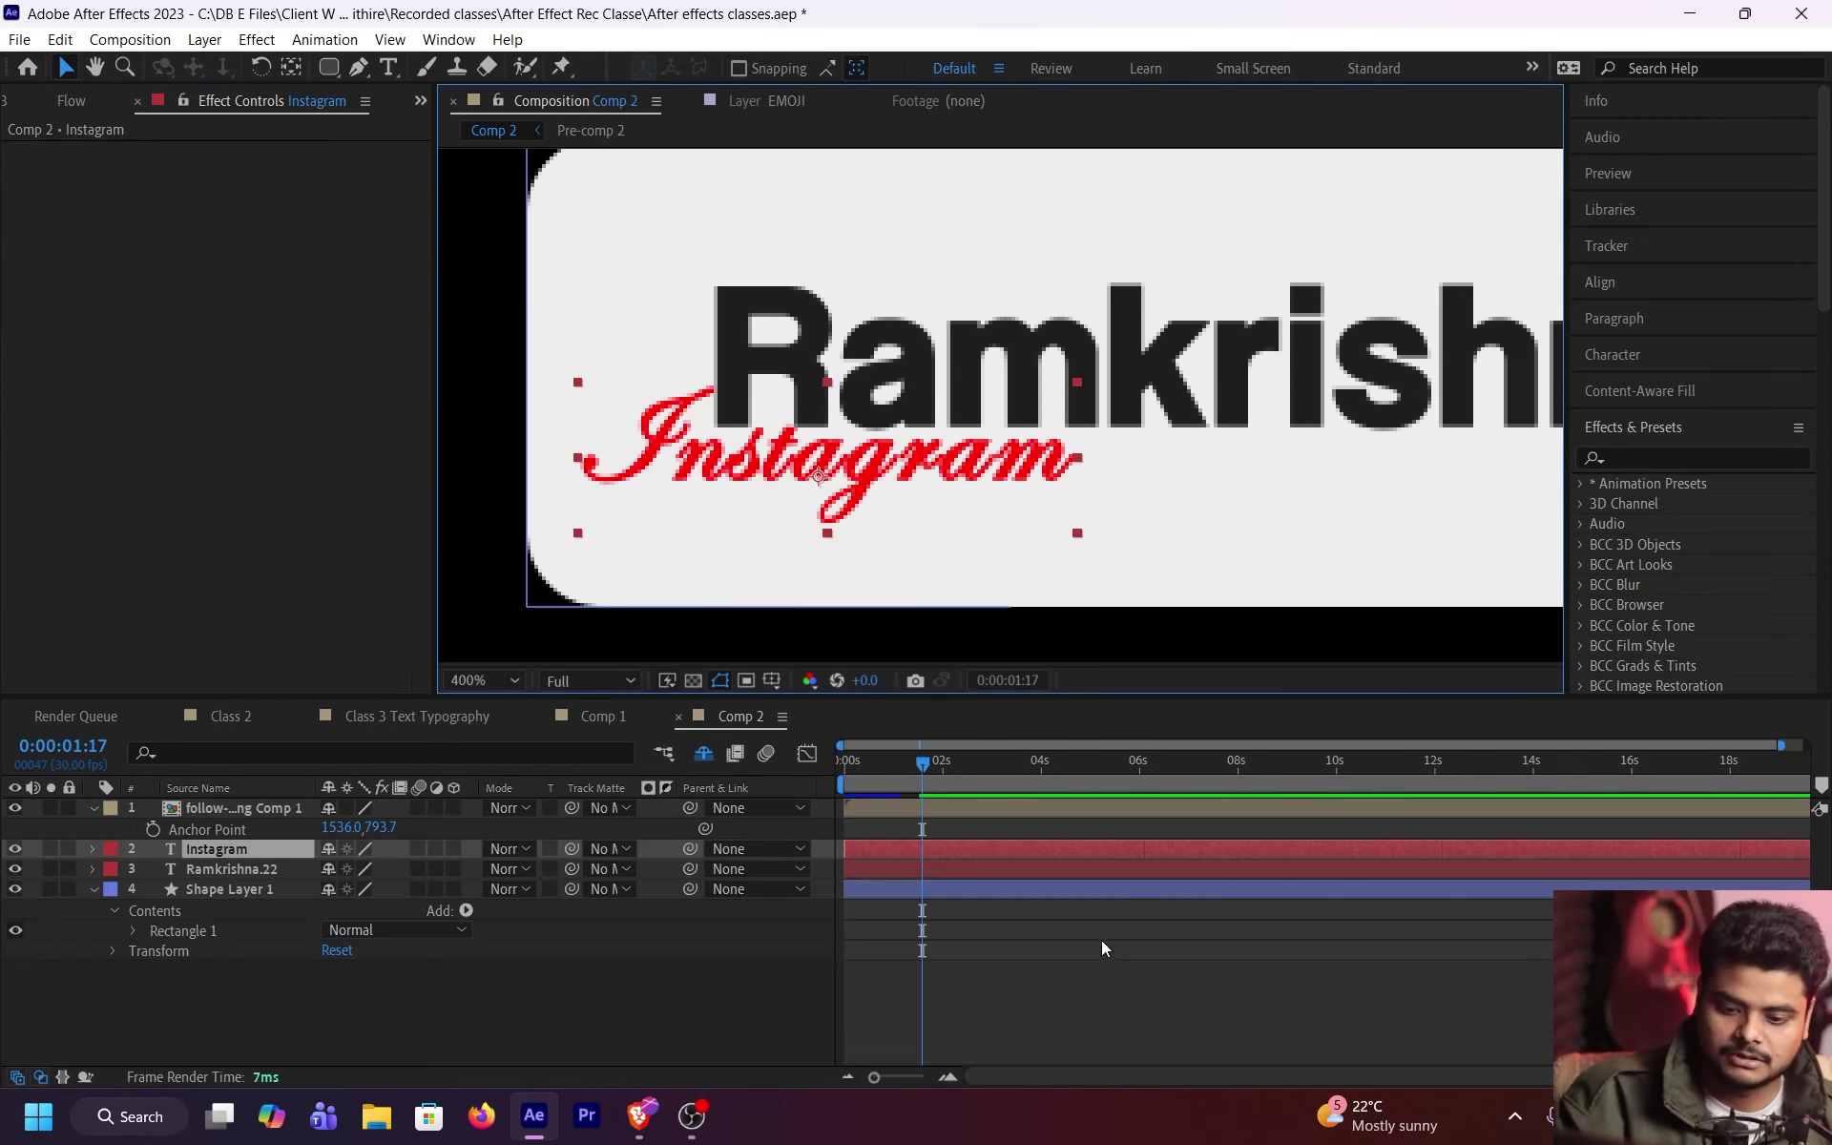
click(1104, 954)
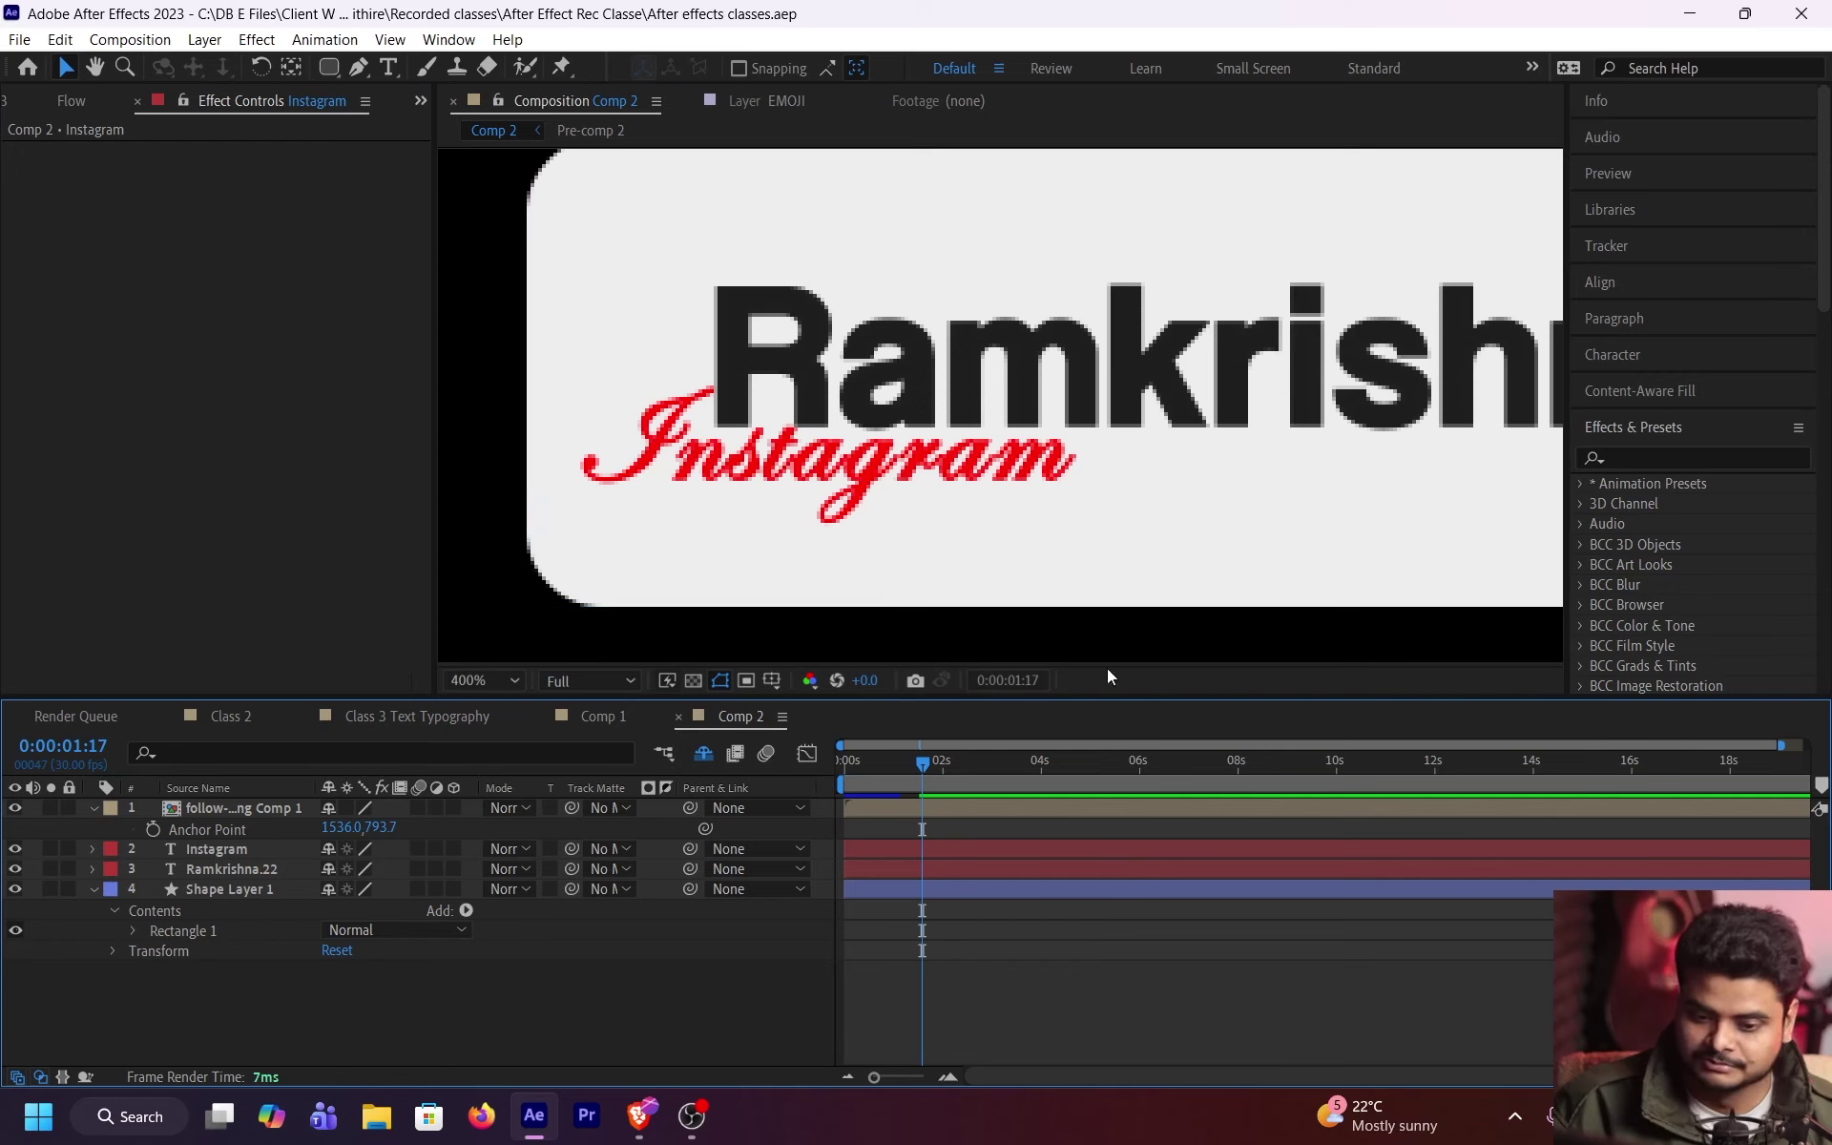
scroll(1124, 433, down, 2)
drag(1109, 422, 946, 446)
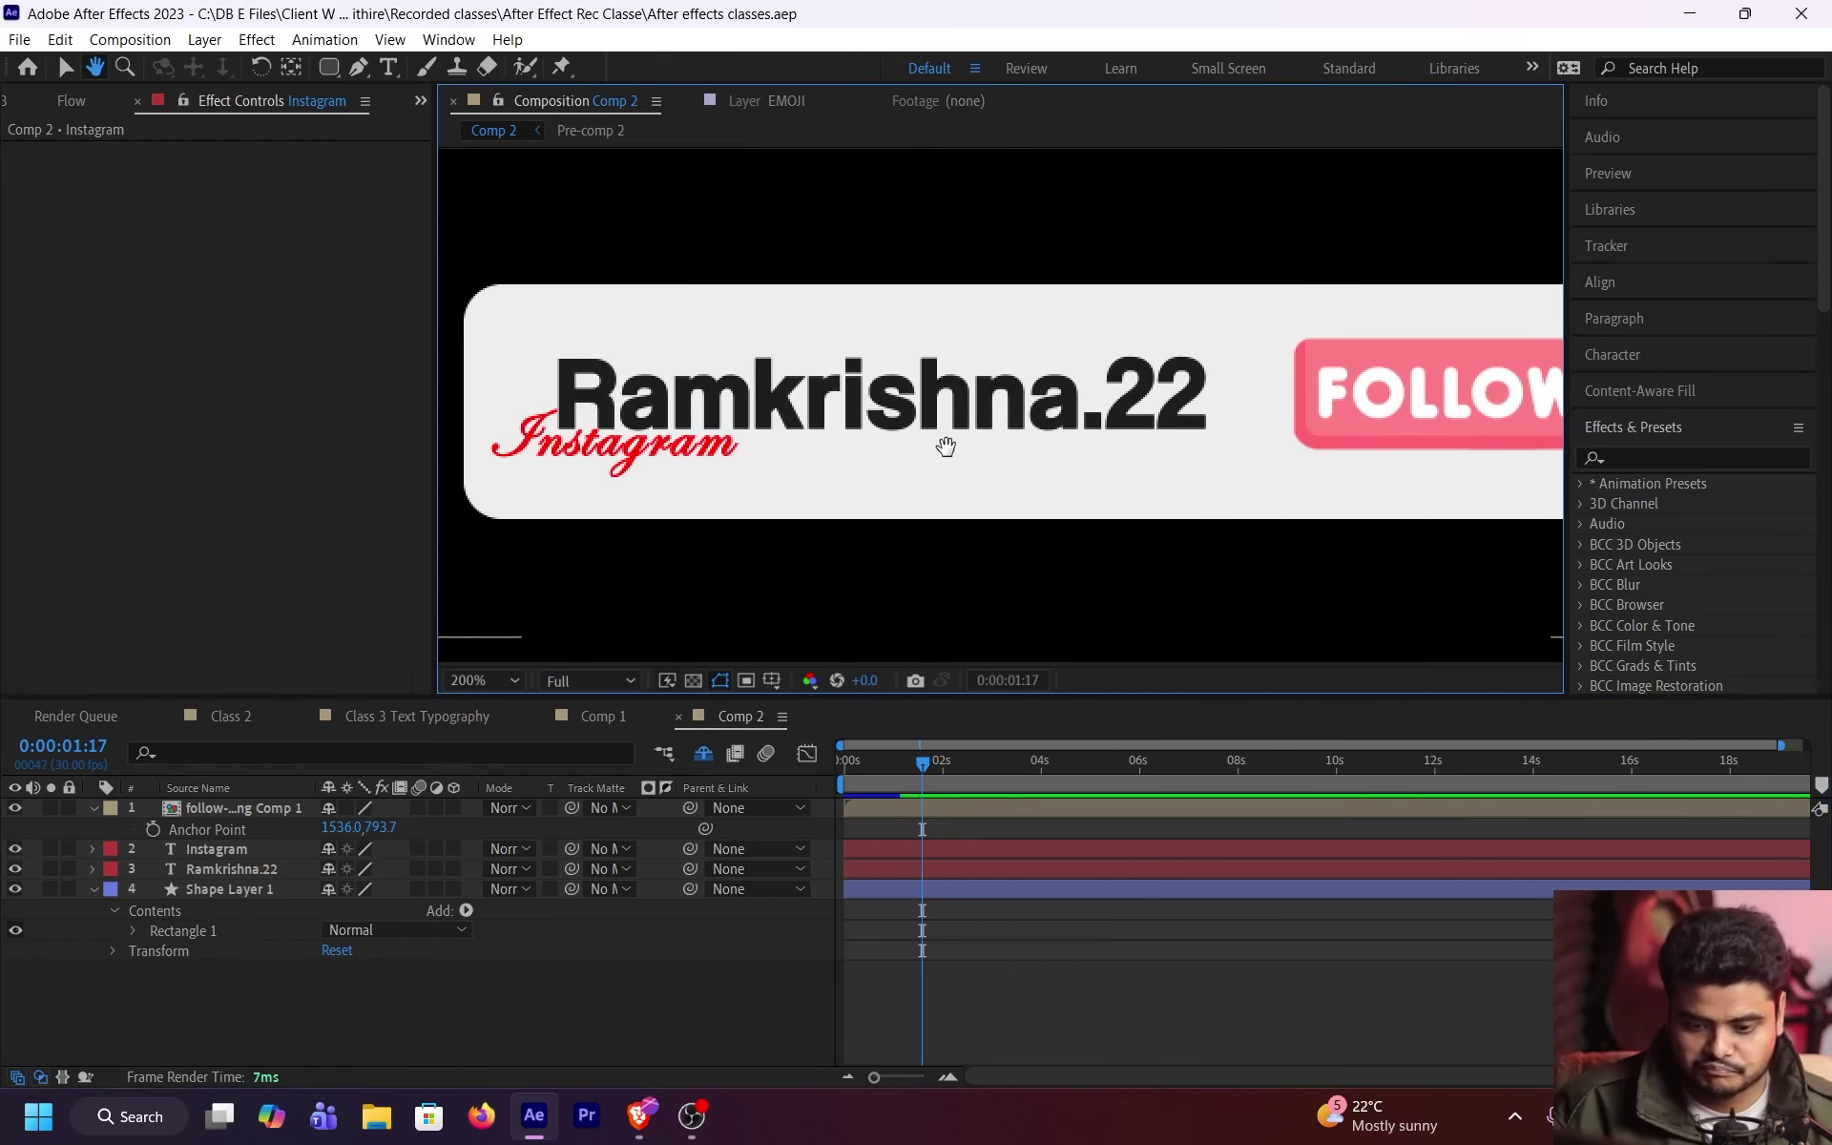
key(v)
click(991, 981)
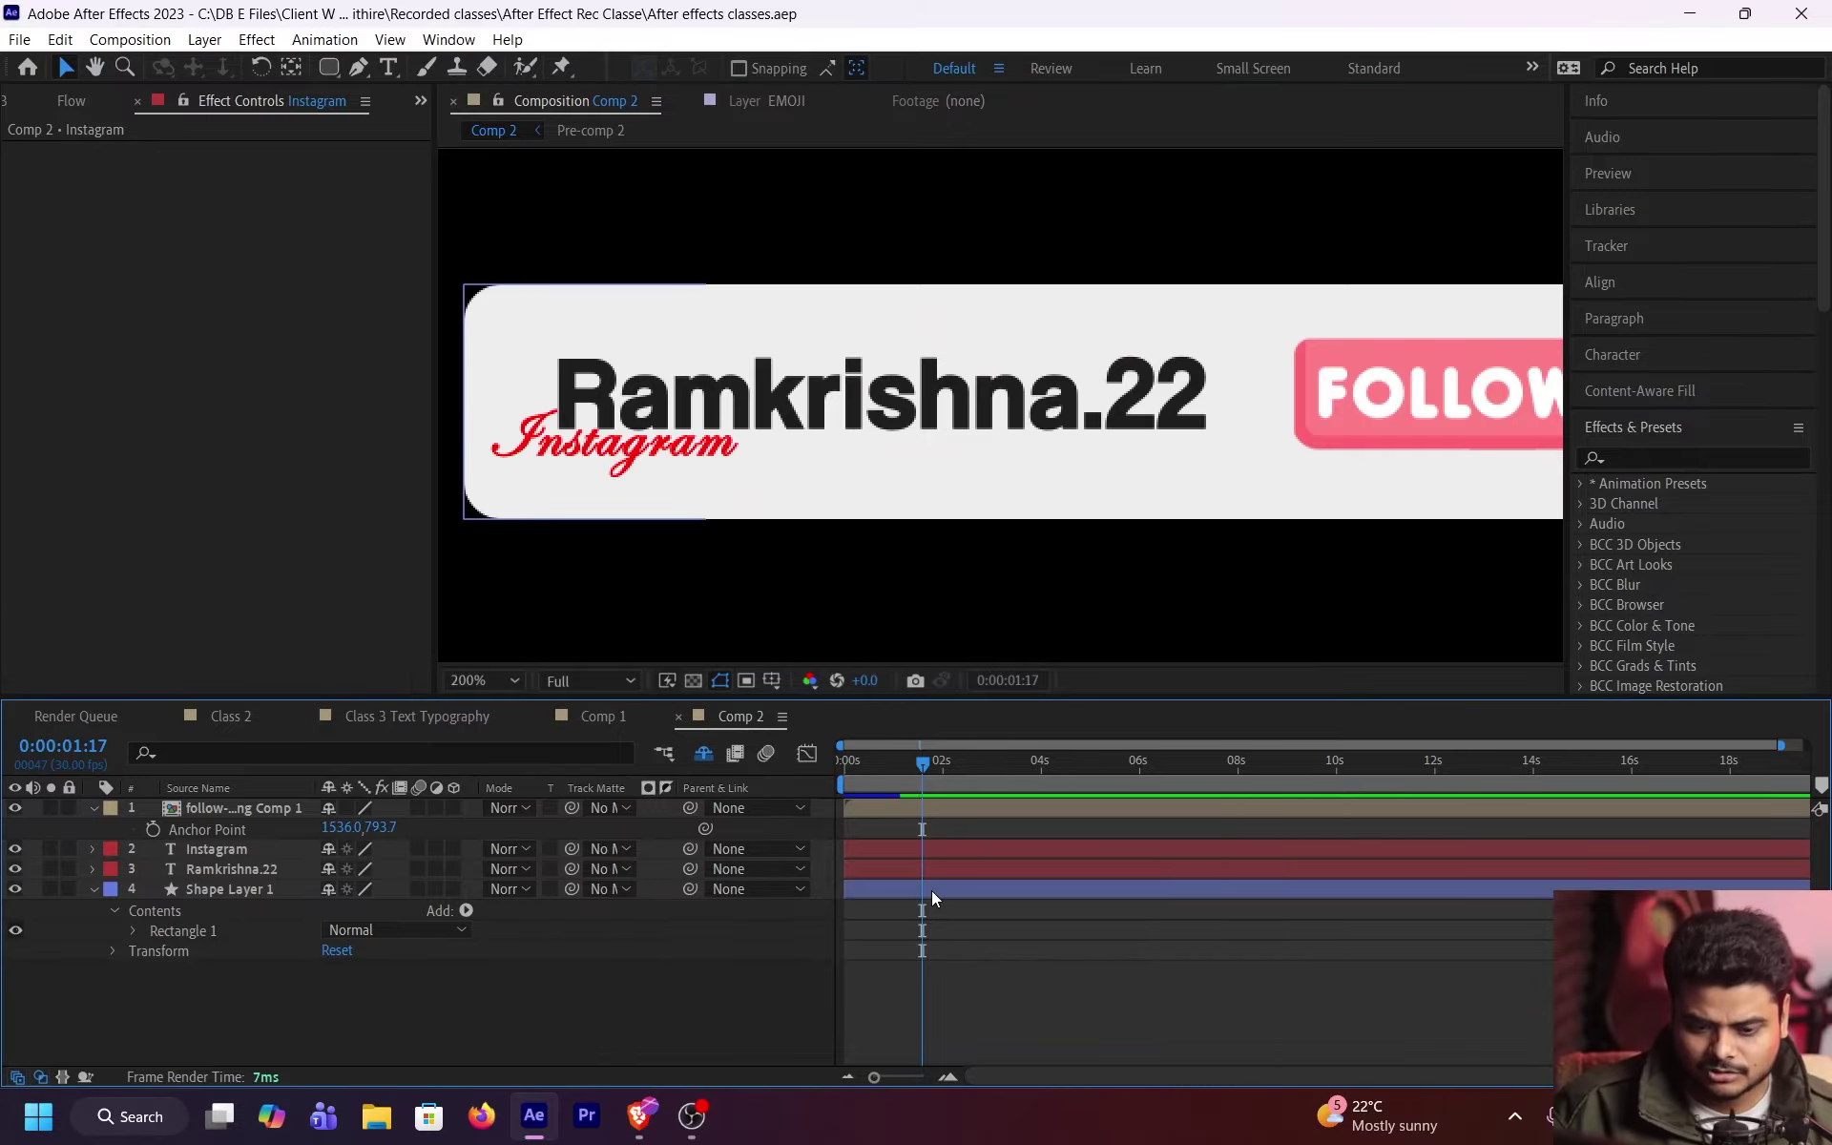
key(comma)
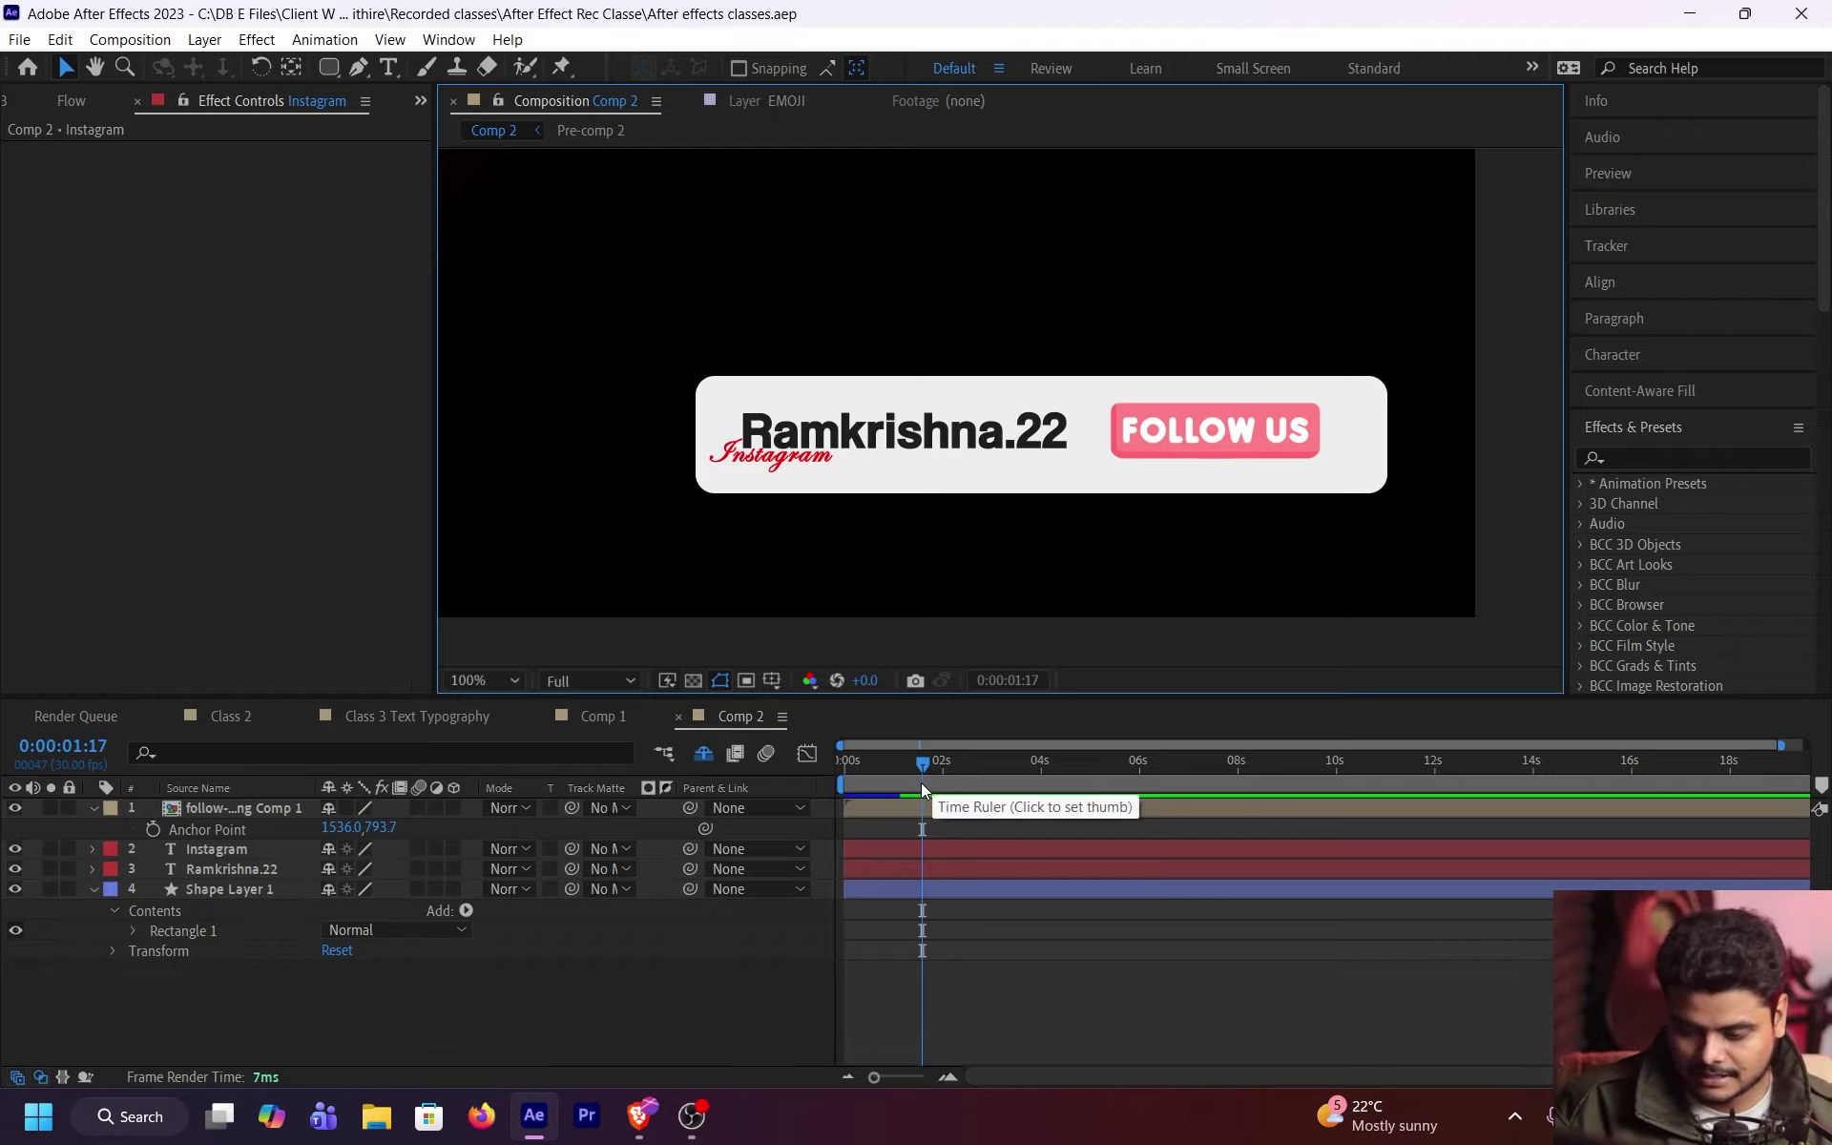
Step: Return to the start of Comp 2 and add a 100% Scale keyframe on Shape Layer 1, the white bar
drag(922, 783, 827, 799)
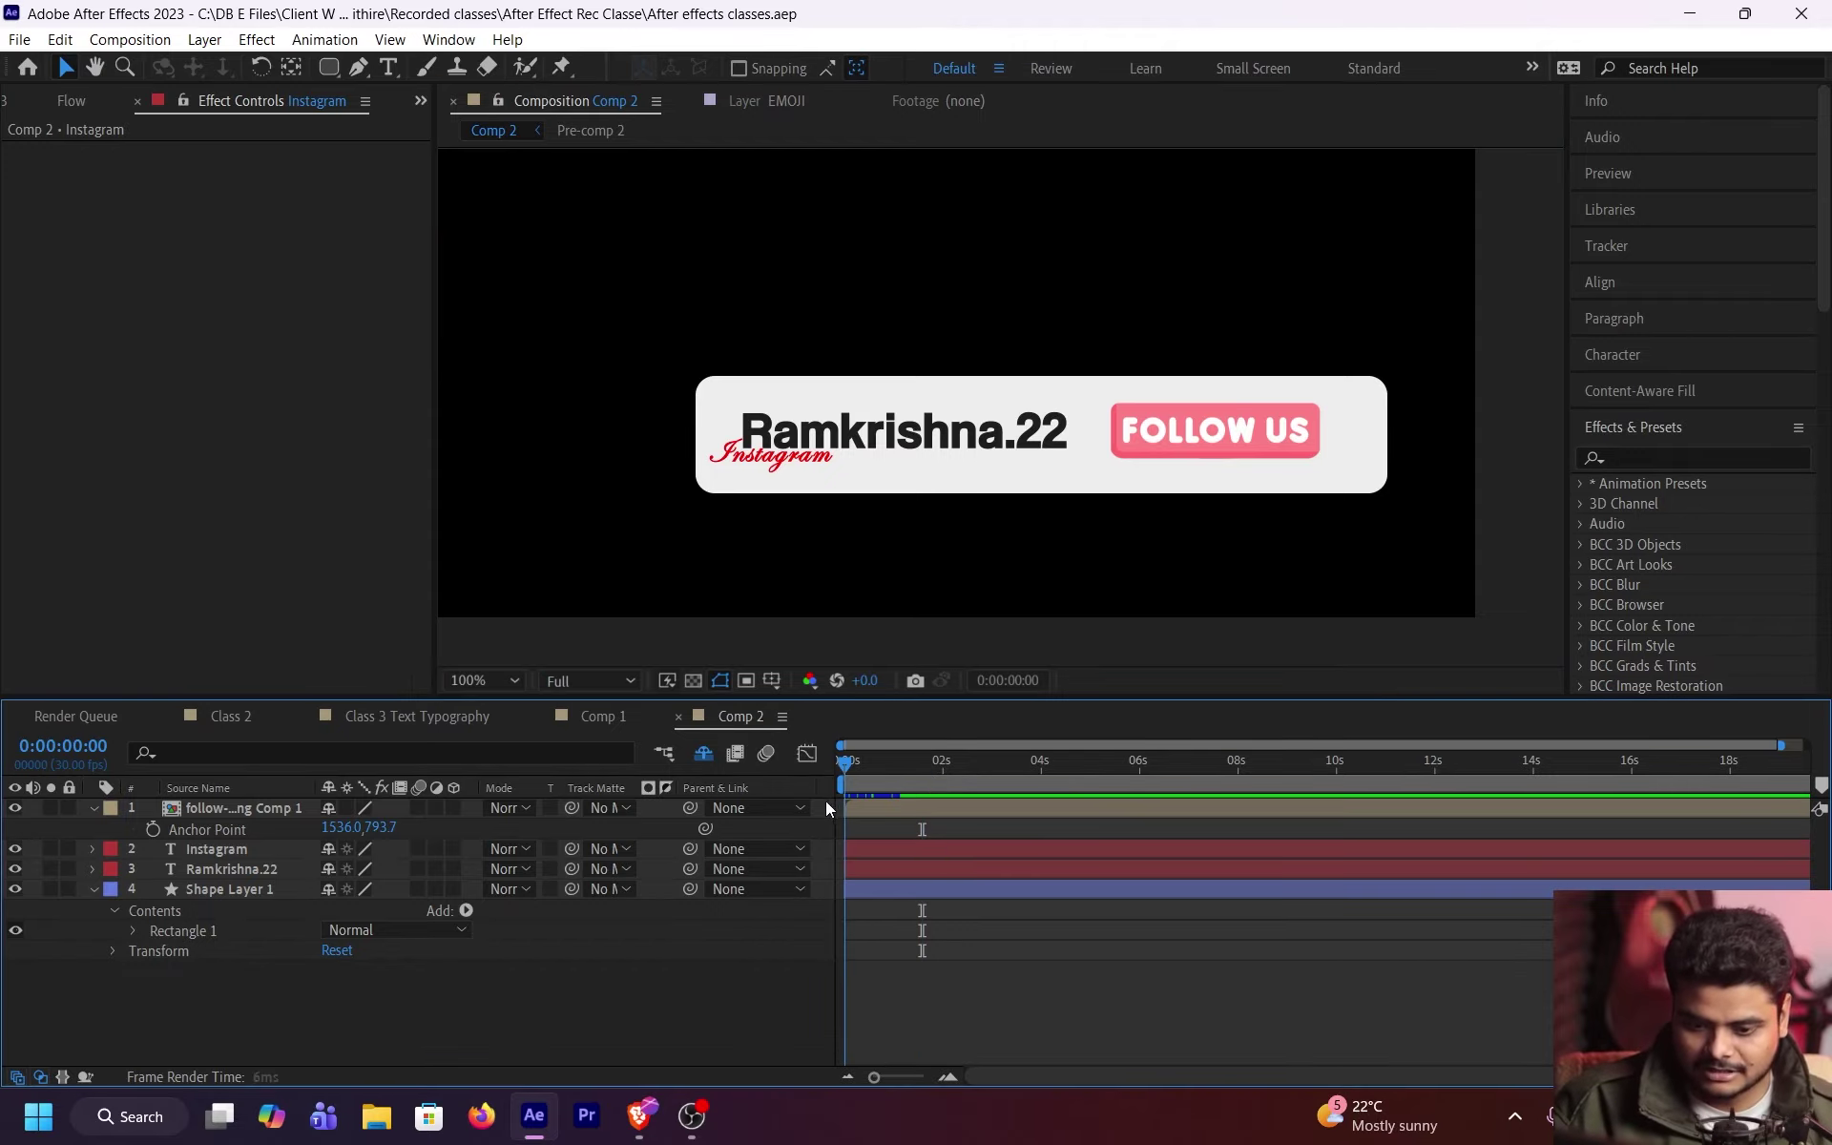
click(893, 852)
click(885, 866)
click(906, 804)
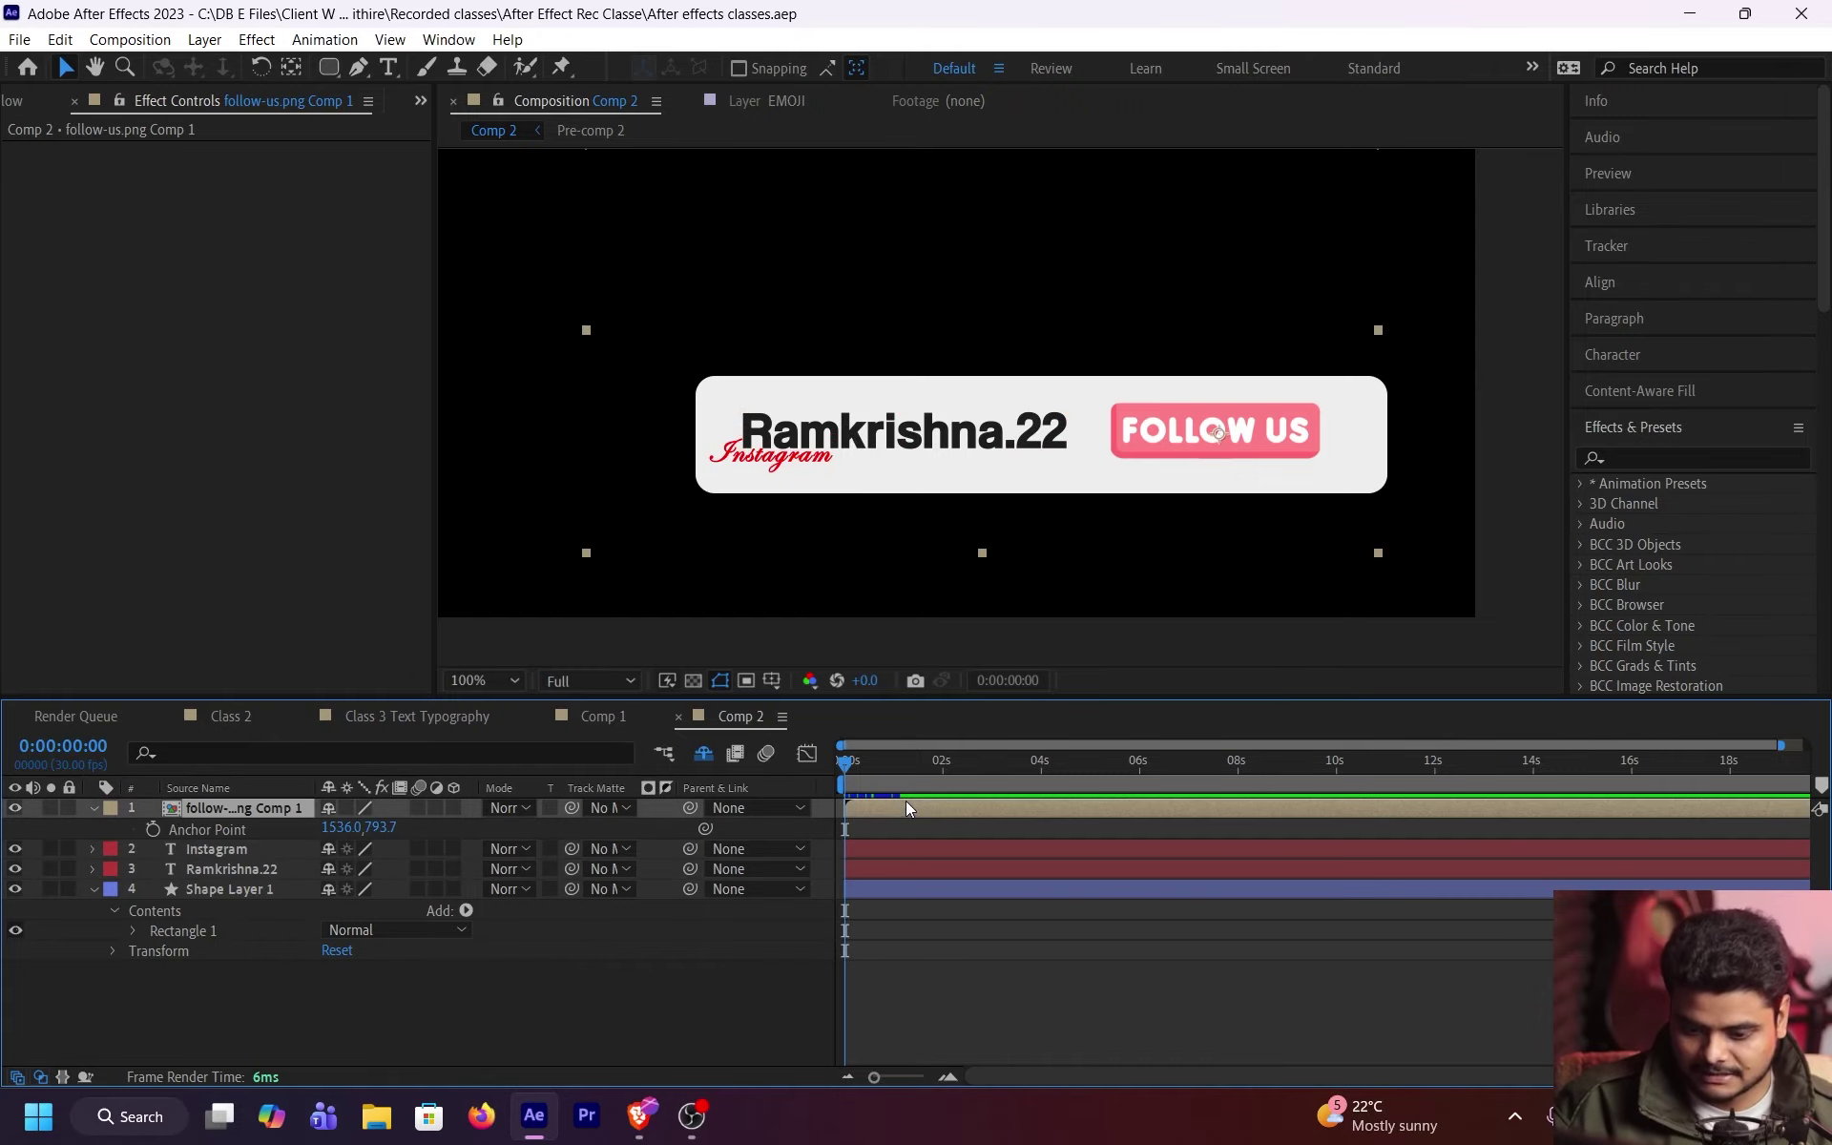
click(14, 889)
click(14, 889)
click(240, 888)
key(s)
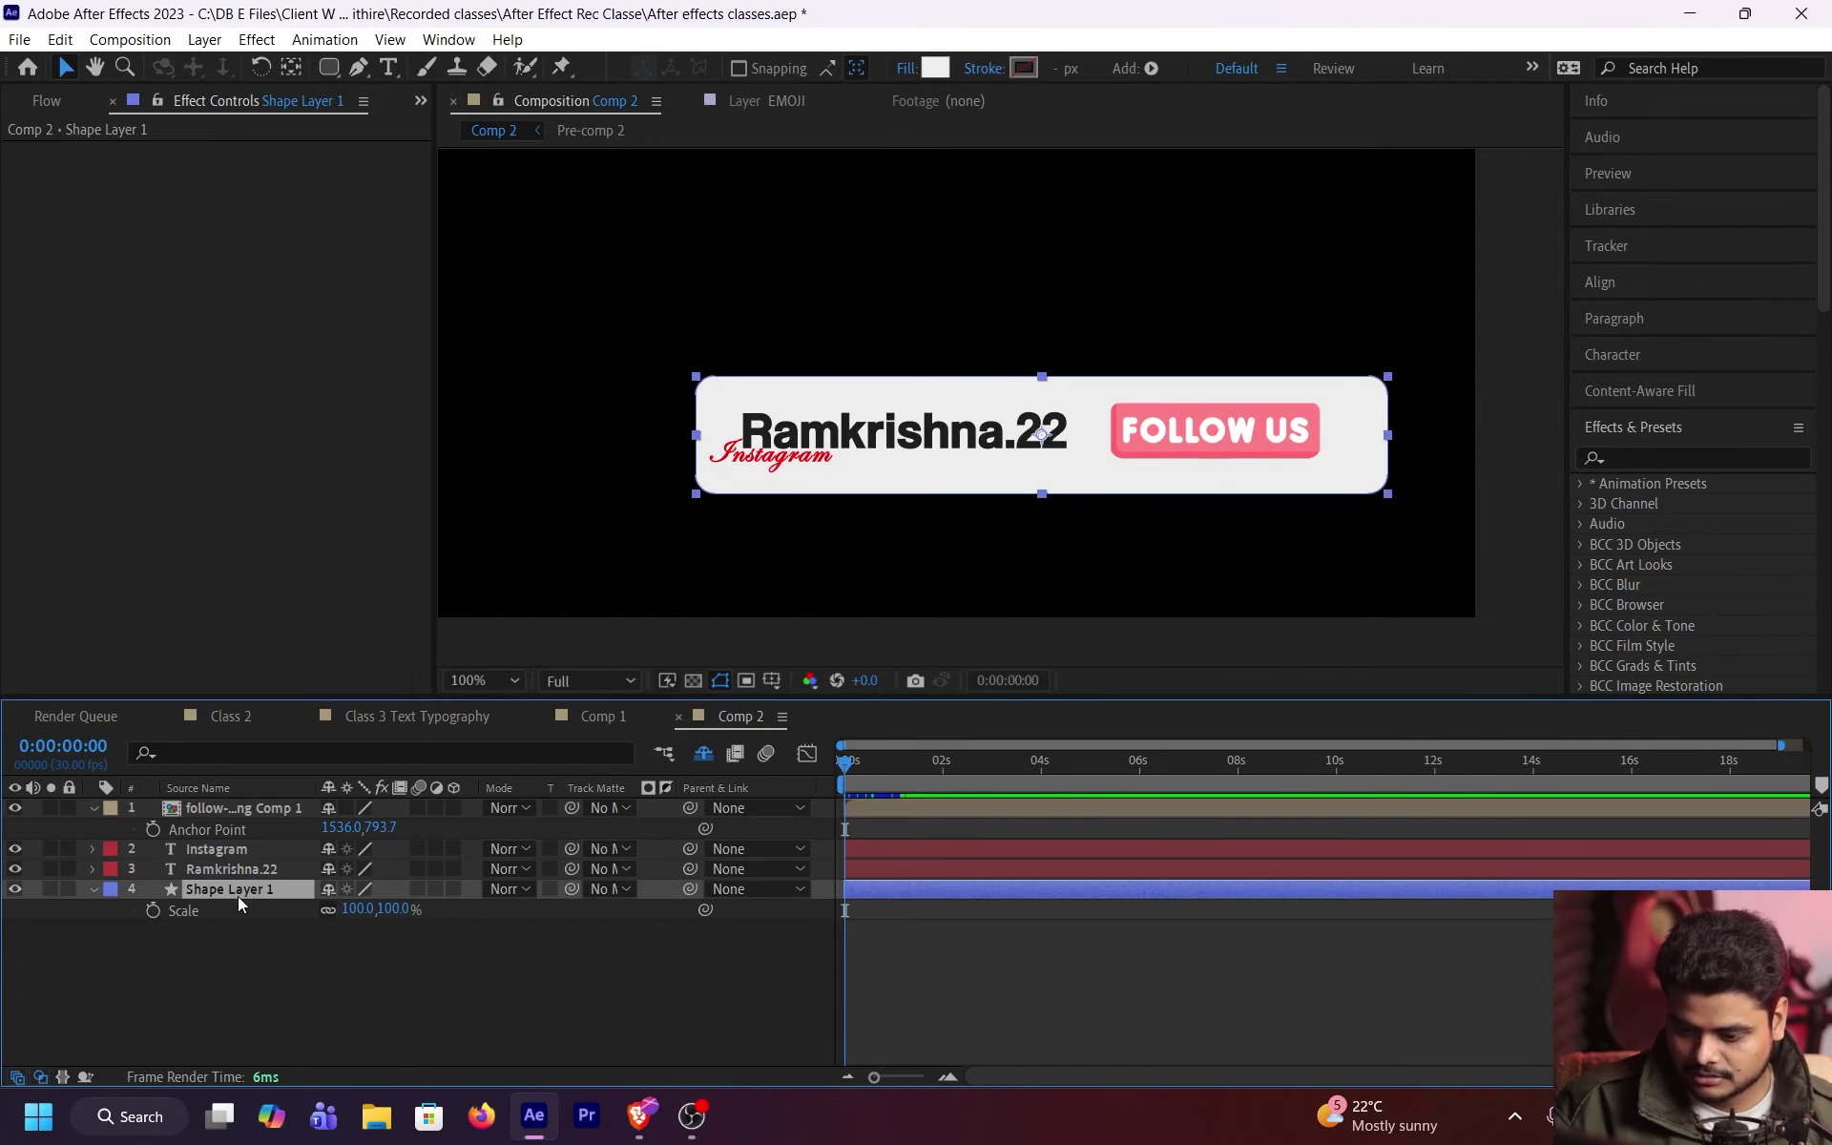
click(153, 911)
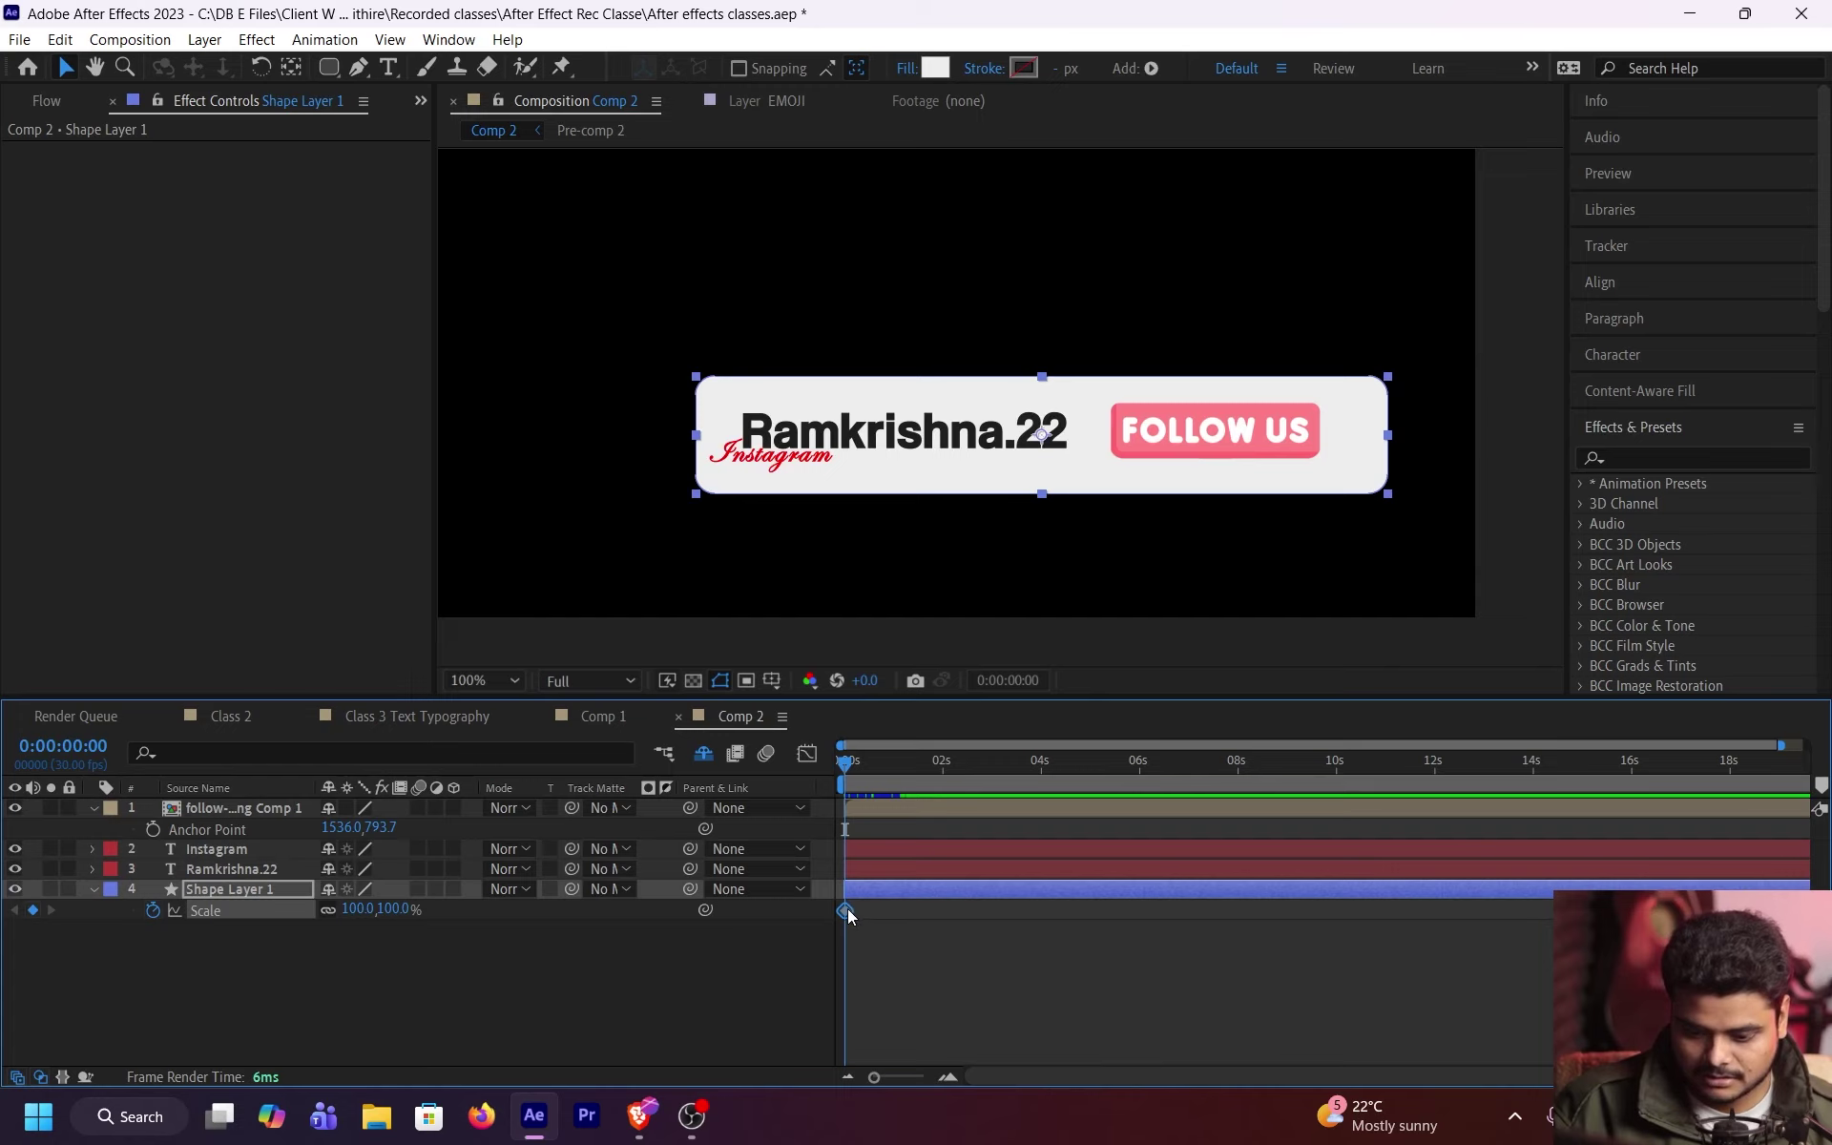
Step: Move the bar's 100% Scale keyframe to about 1 second, set Scale to 0% at the start, and preview the animation
drag(845, 911, 891, 912)
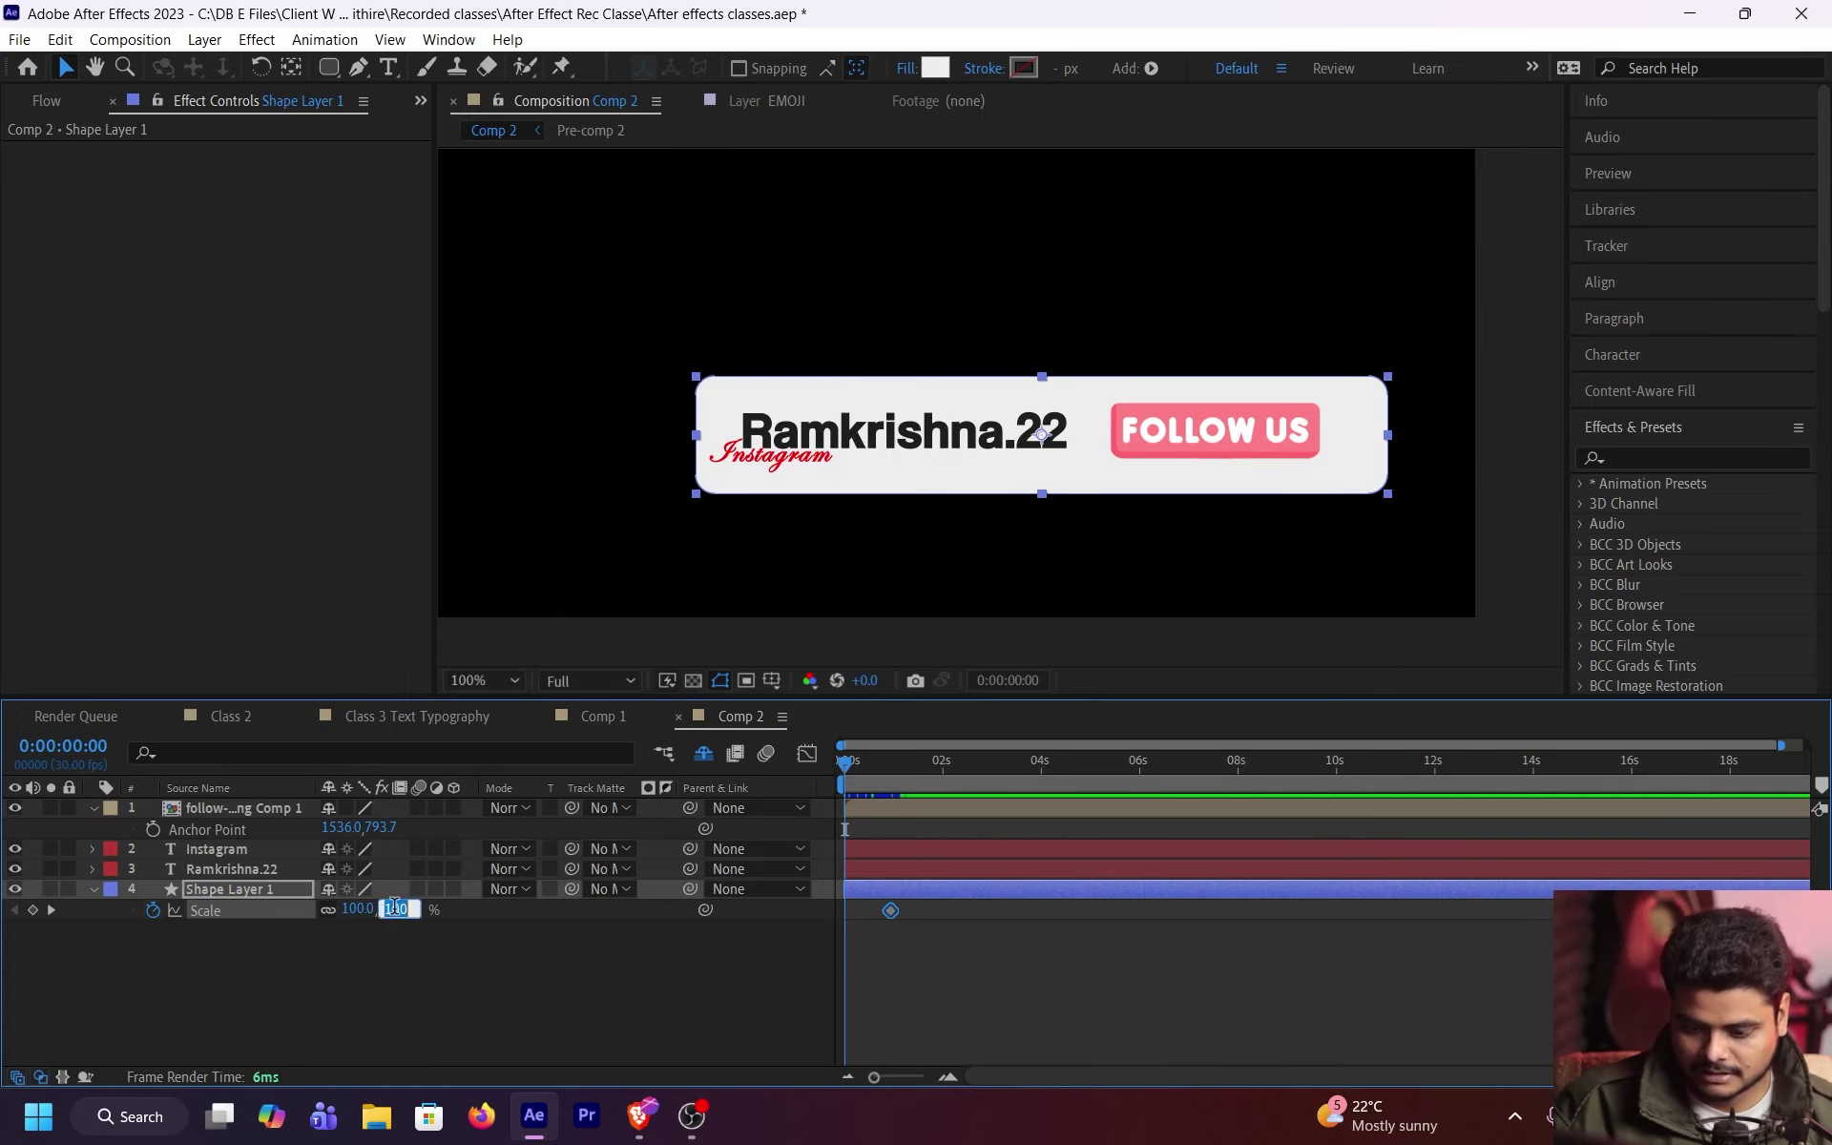
key(Return)
key(space)
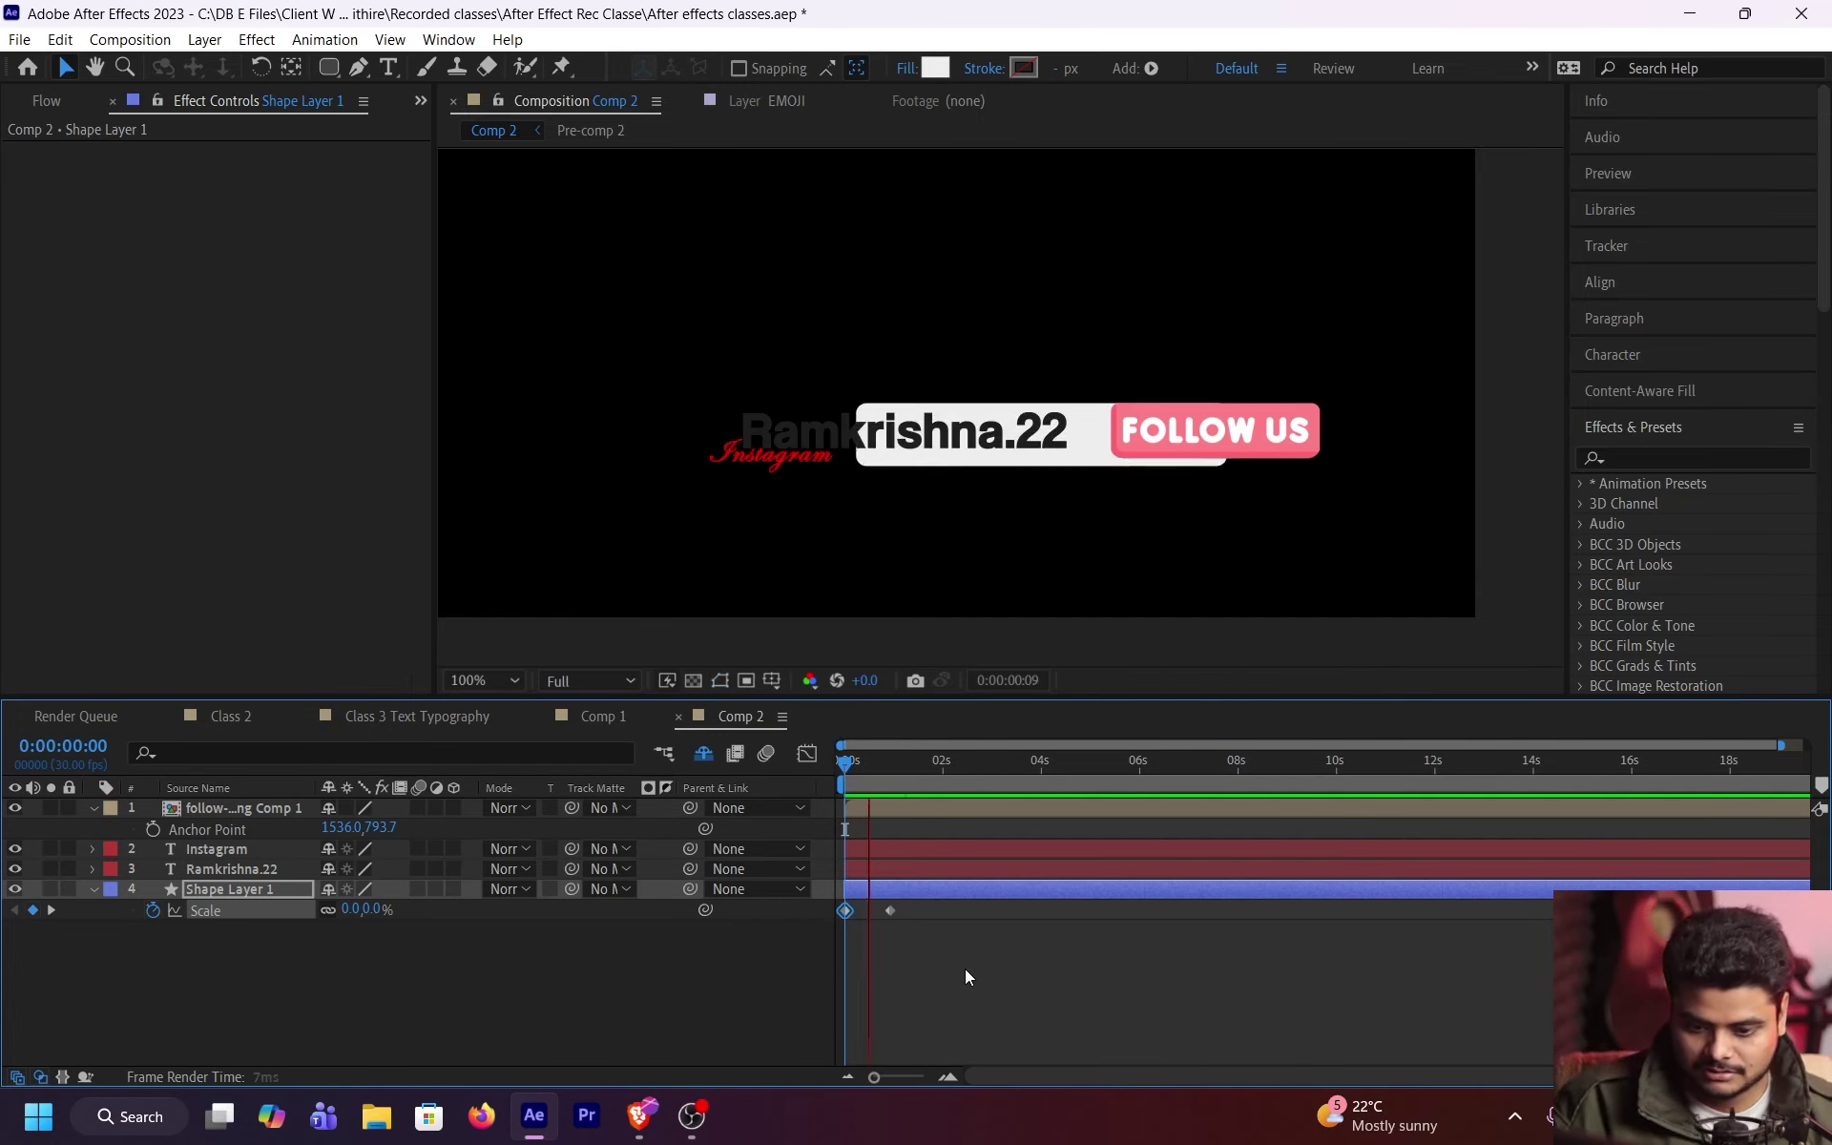
key(space)
Step: Shorten the bar's scale-up by moving its ending keyframe to about 0.7 seconds, and preview the animation
key(equal)
drag(914, 926, 1162, 932)
drag(961, 804, 813, 872)
drag(937, 910, 914, 912)
key(space)
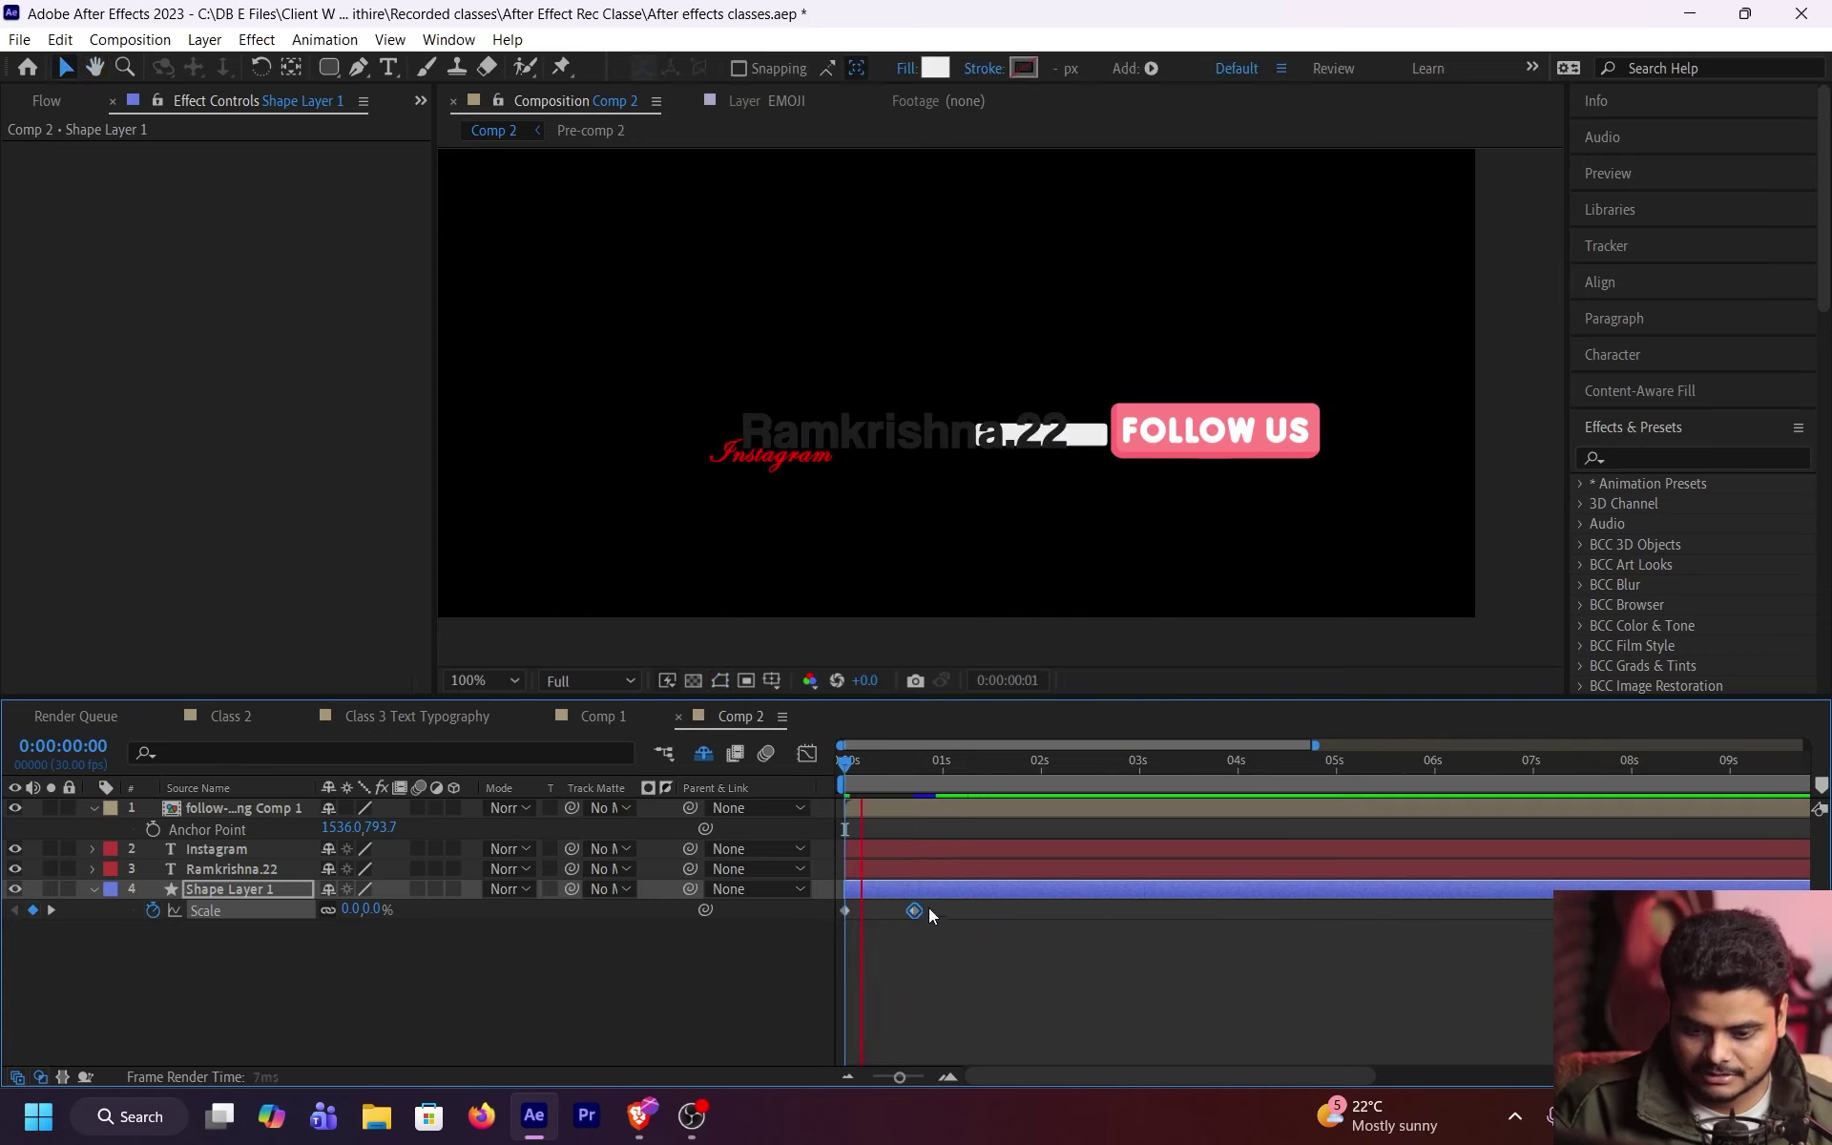
Step: Preview the white bar's shortened scale-up from the start of Comp 2
key(space)
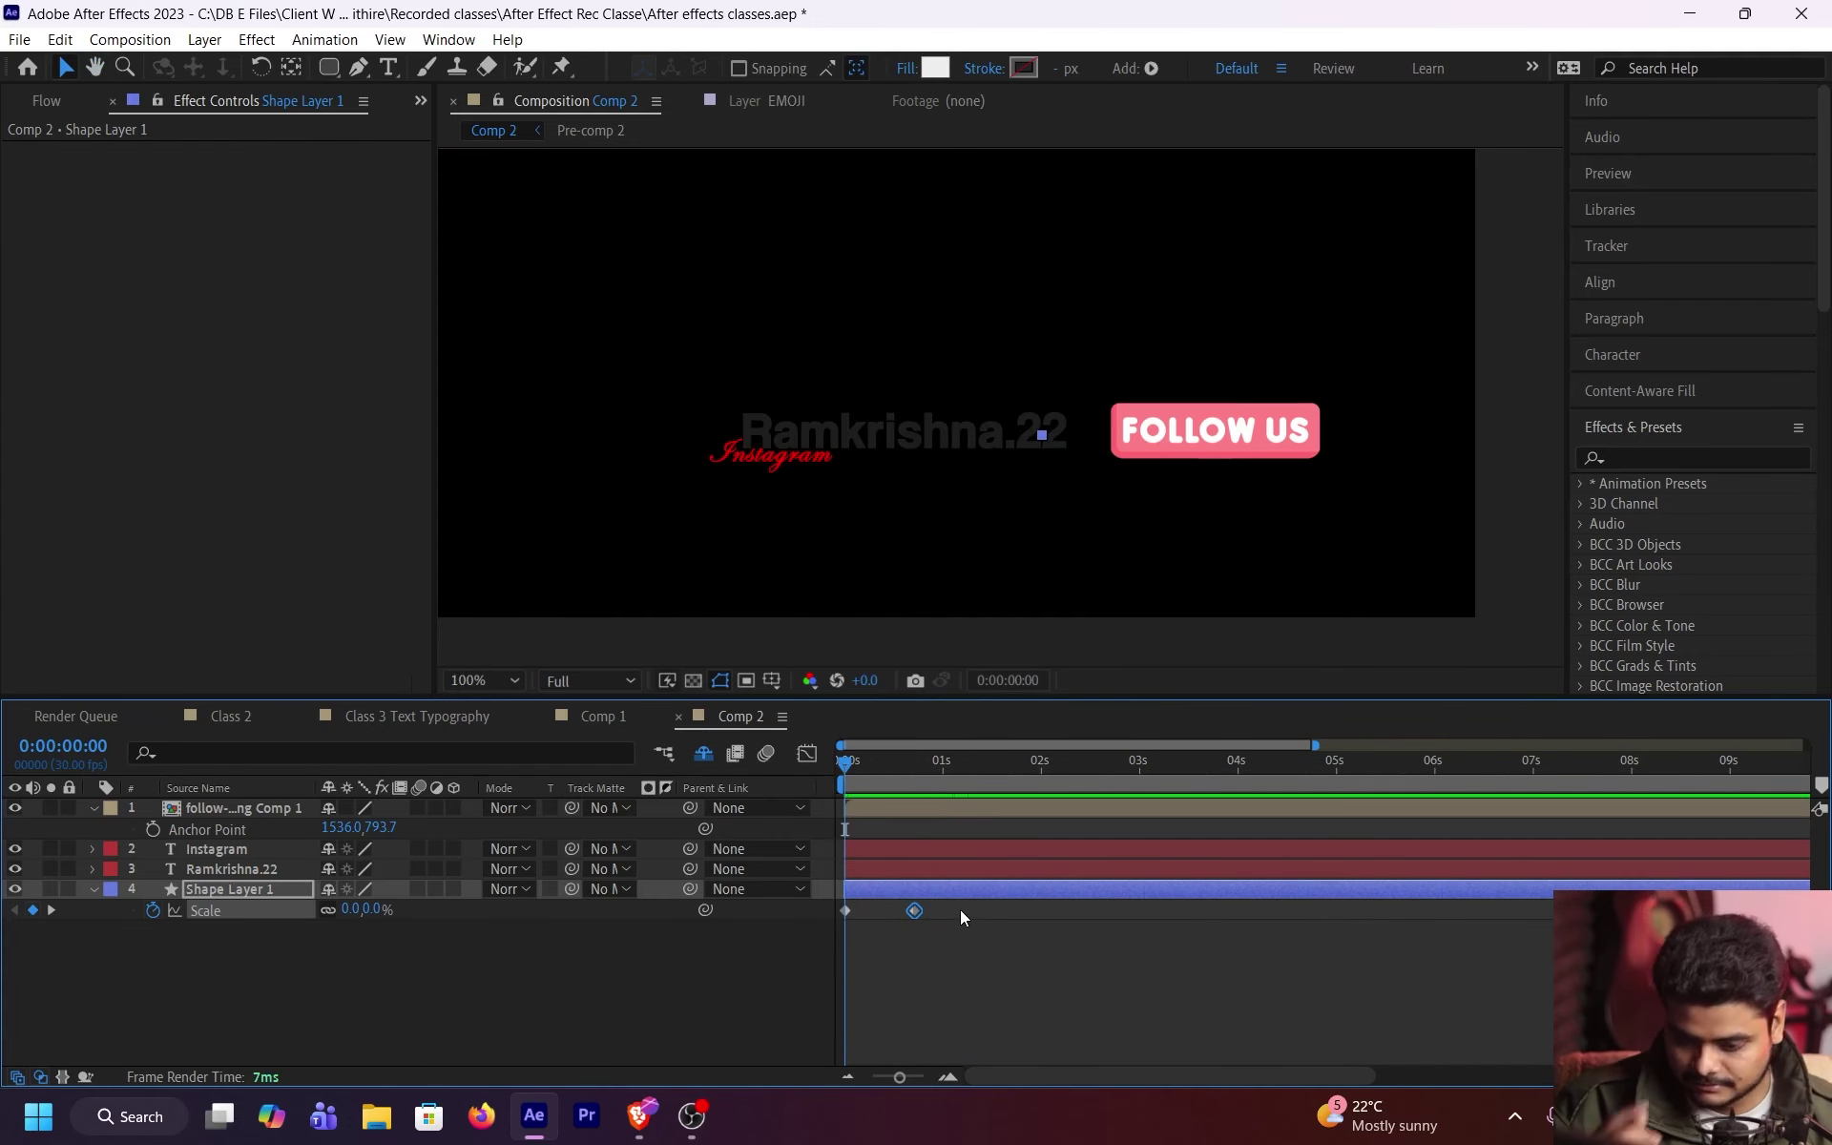
key(space)
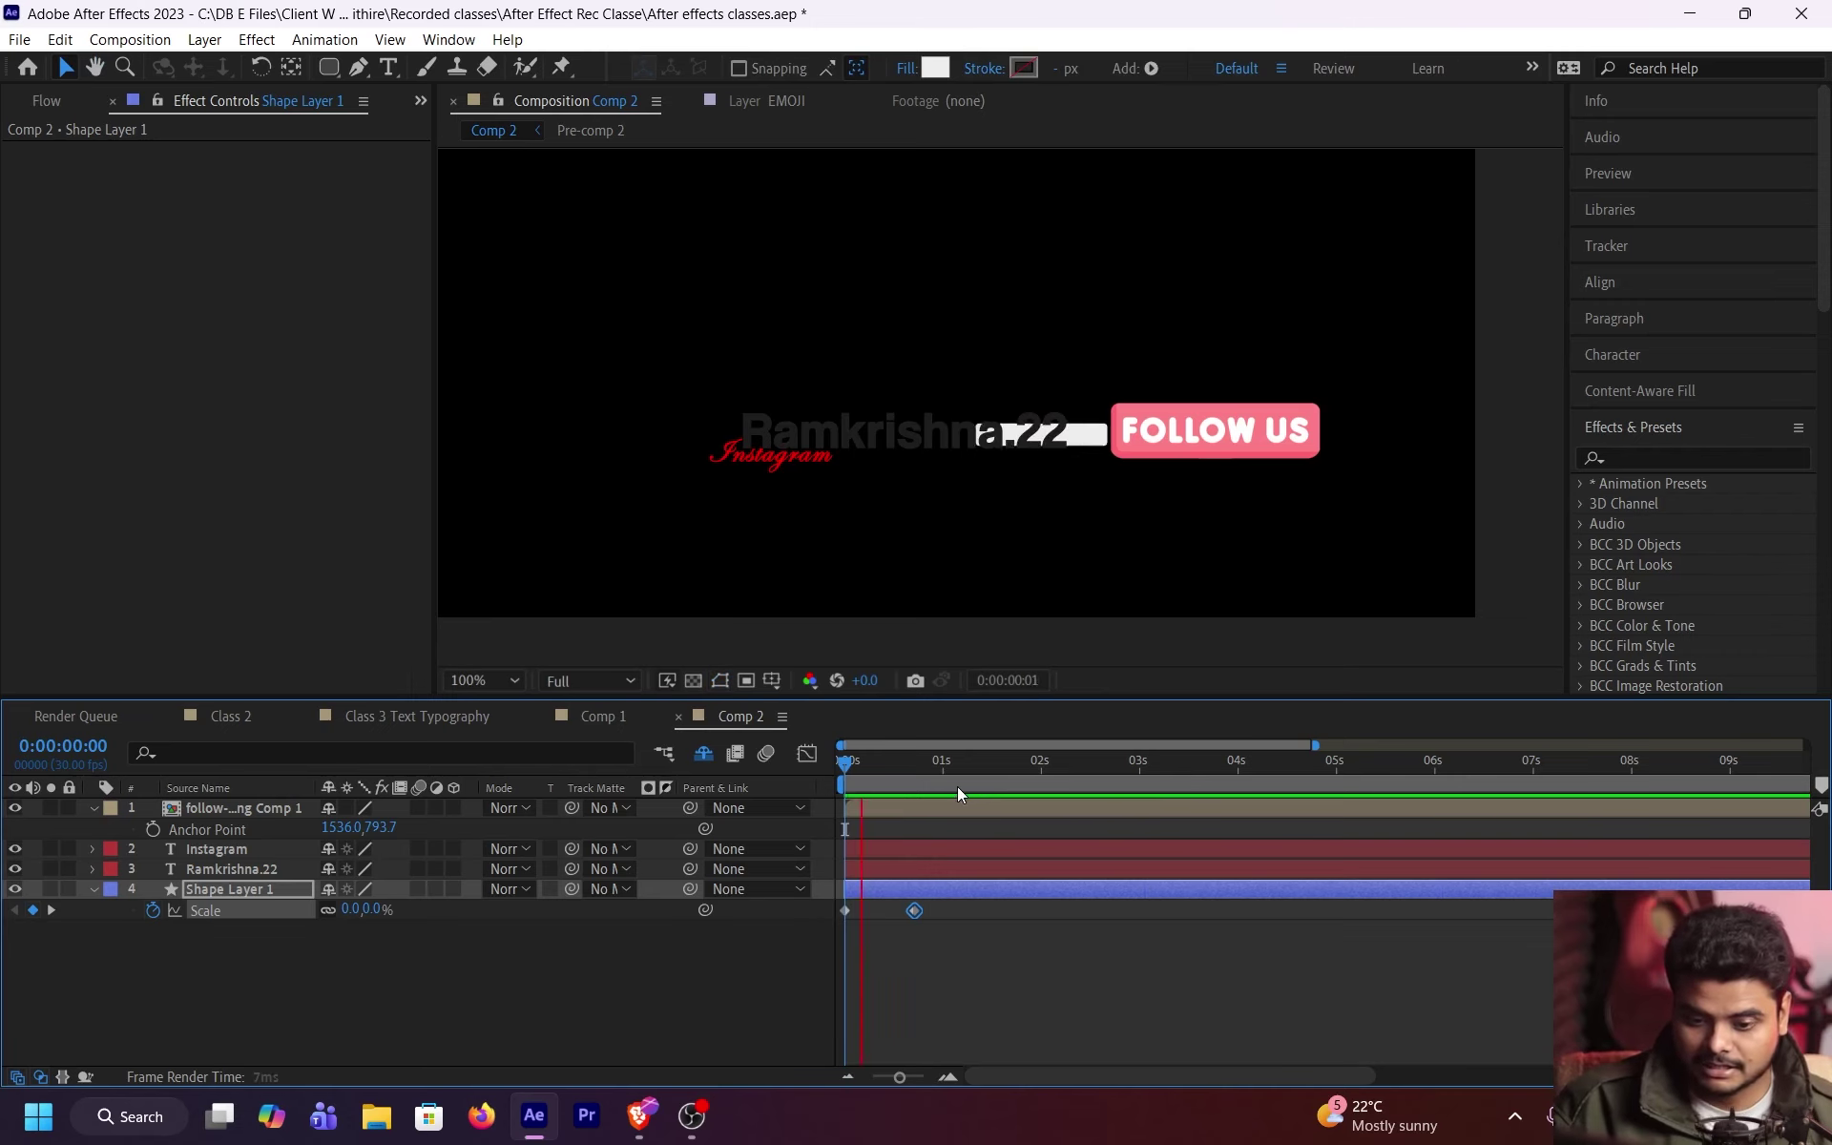
click(872, 769)
key(space)
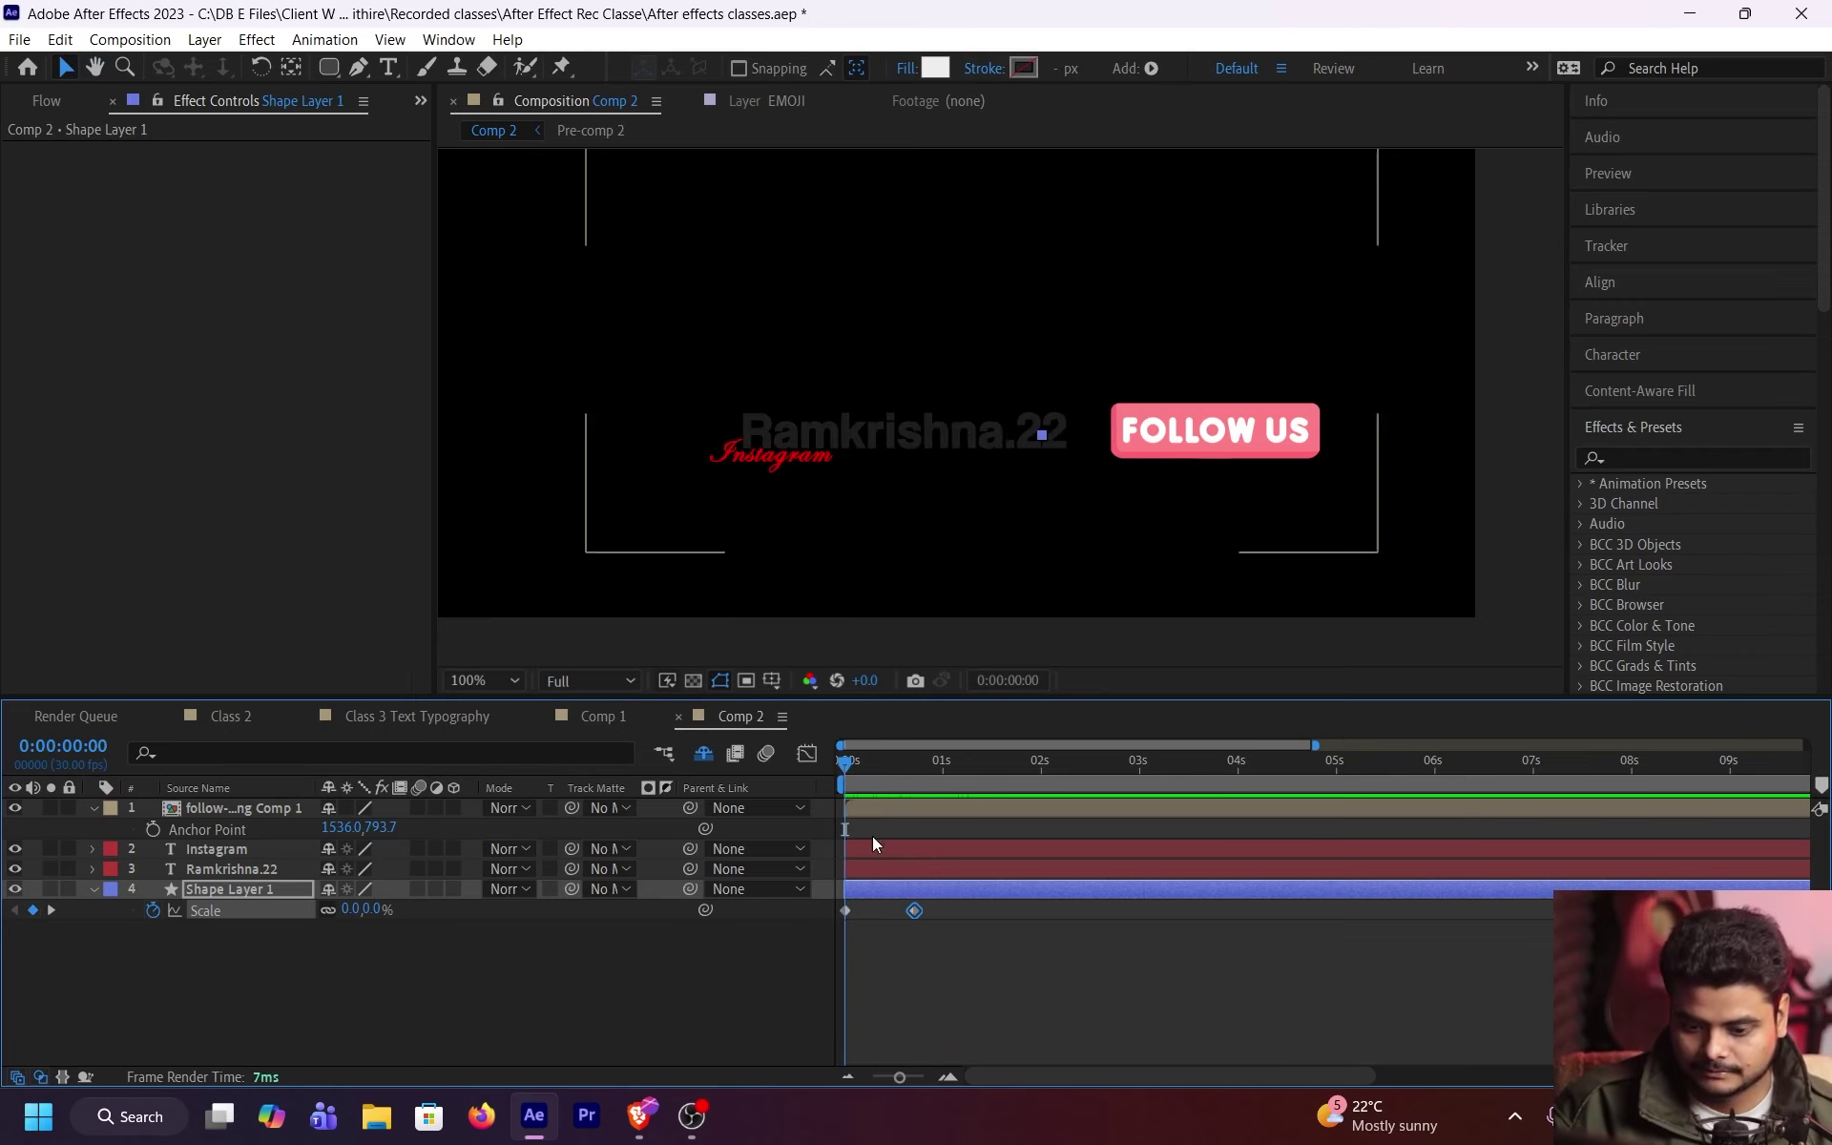
key(space)
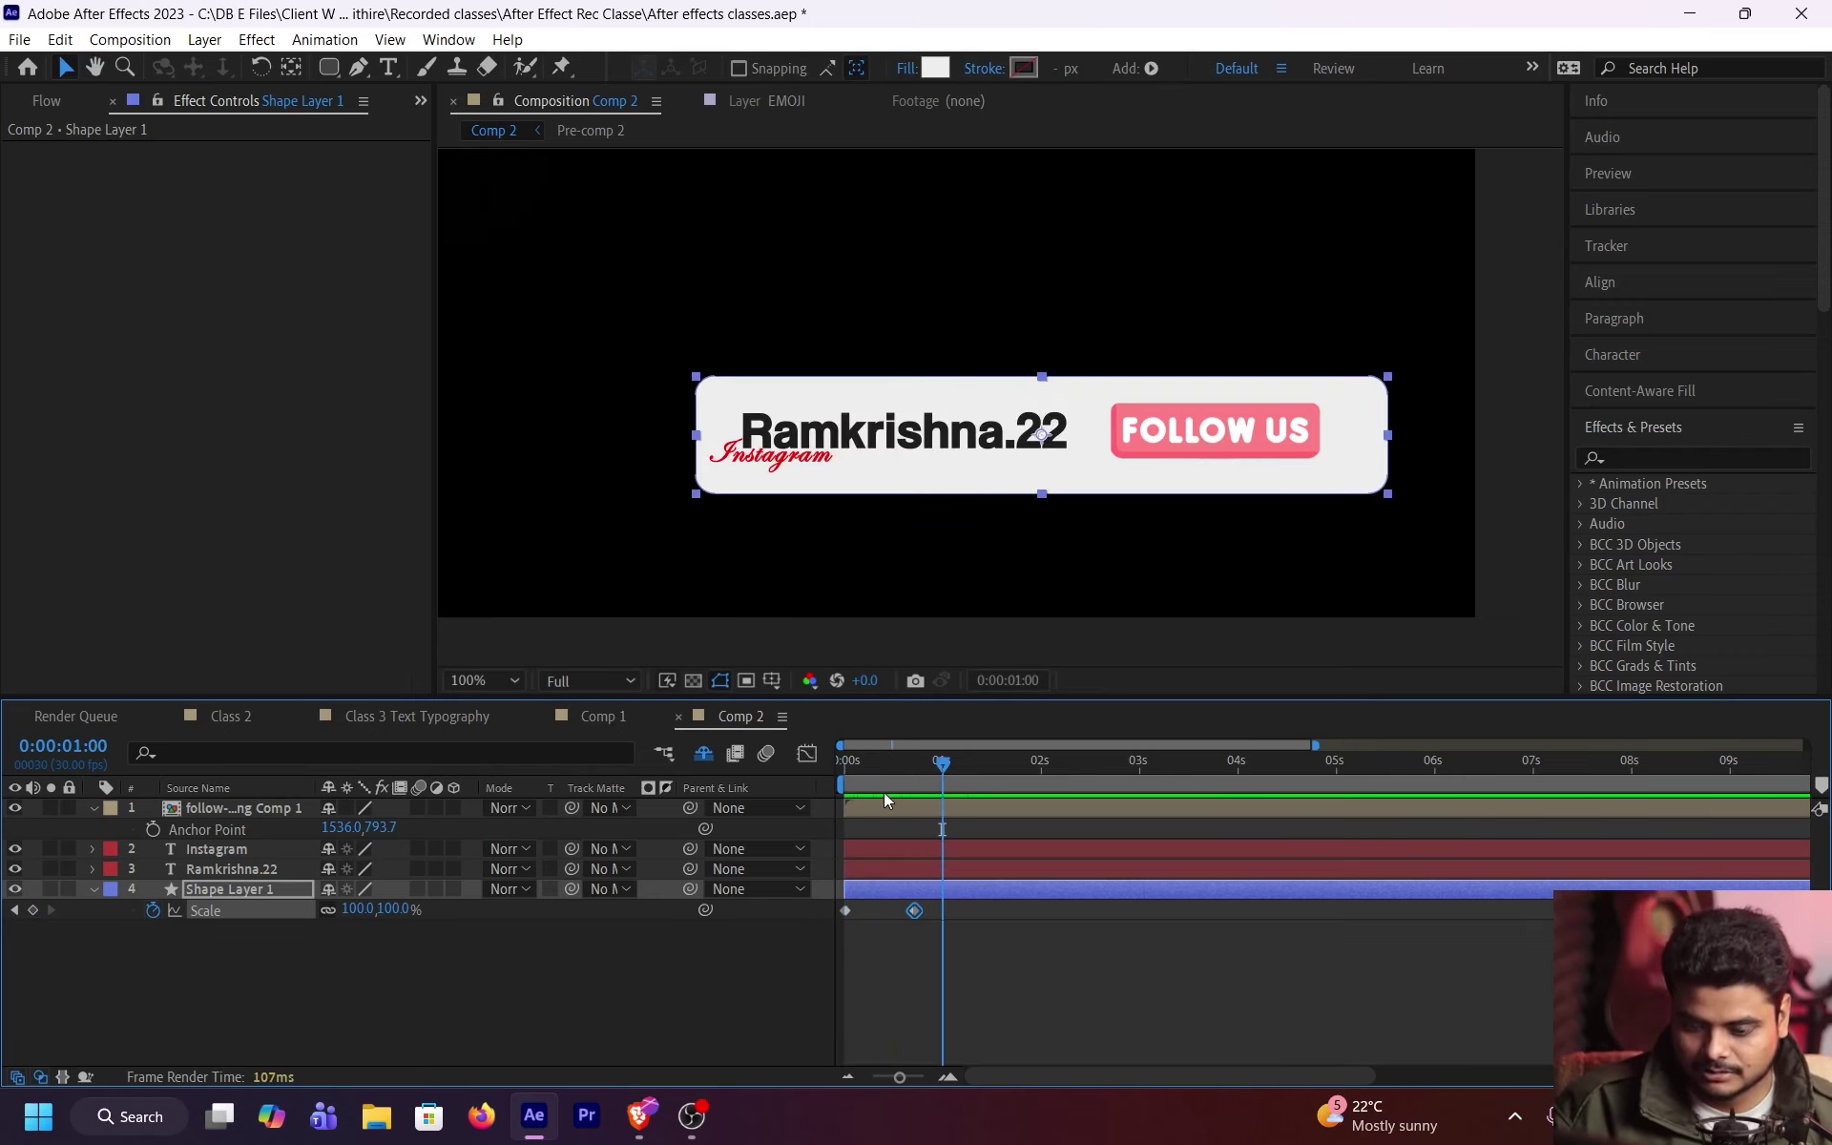
Step: Trim the username text layer so it starts at frame 11, while the white bar is still scaling up
click(901, 769)
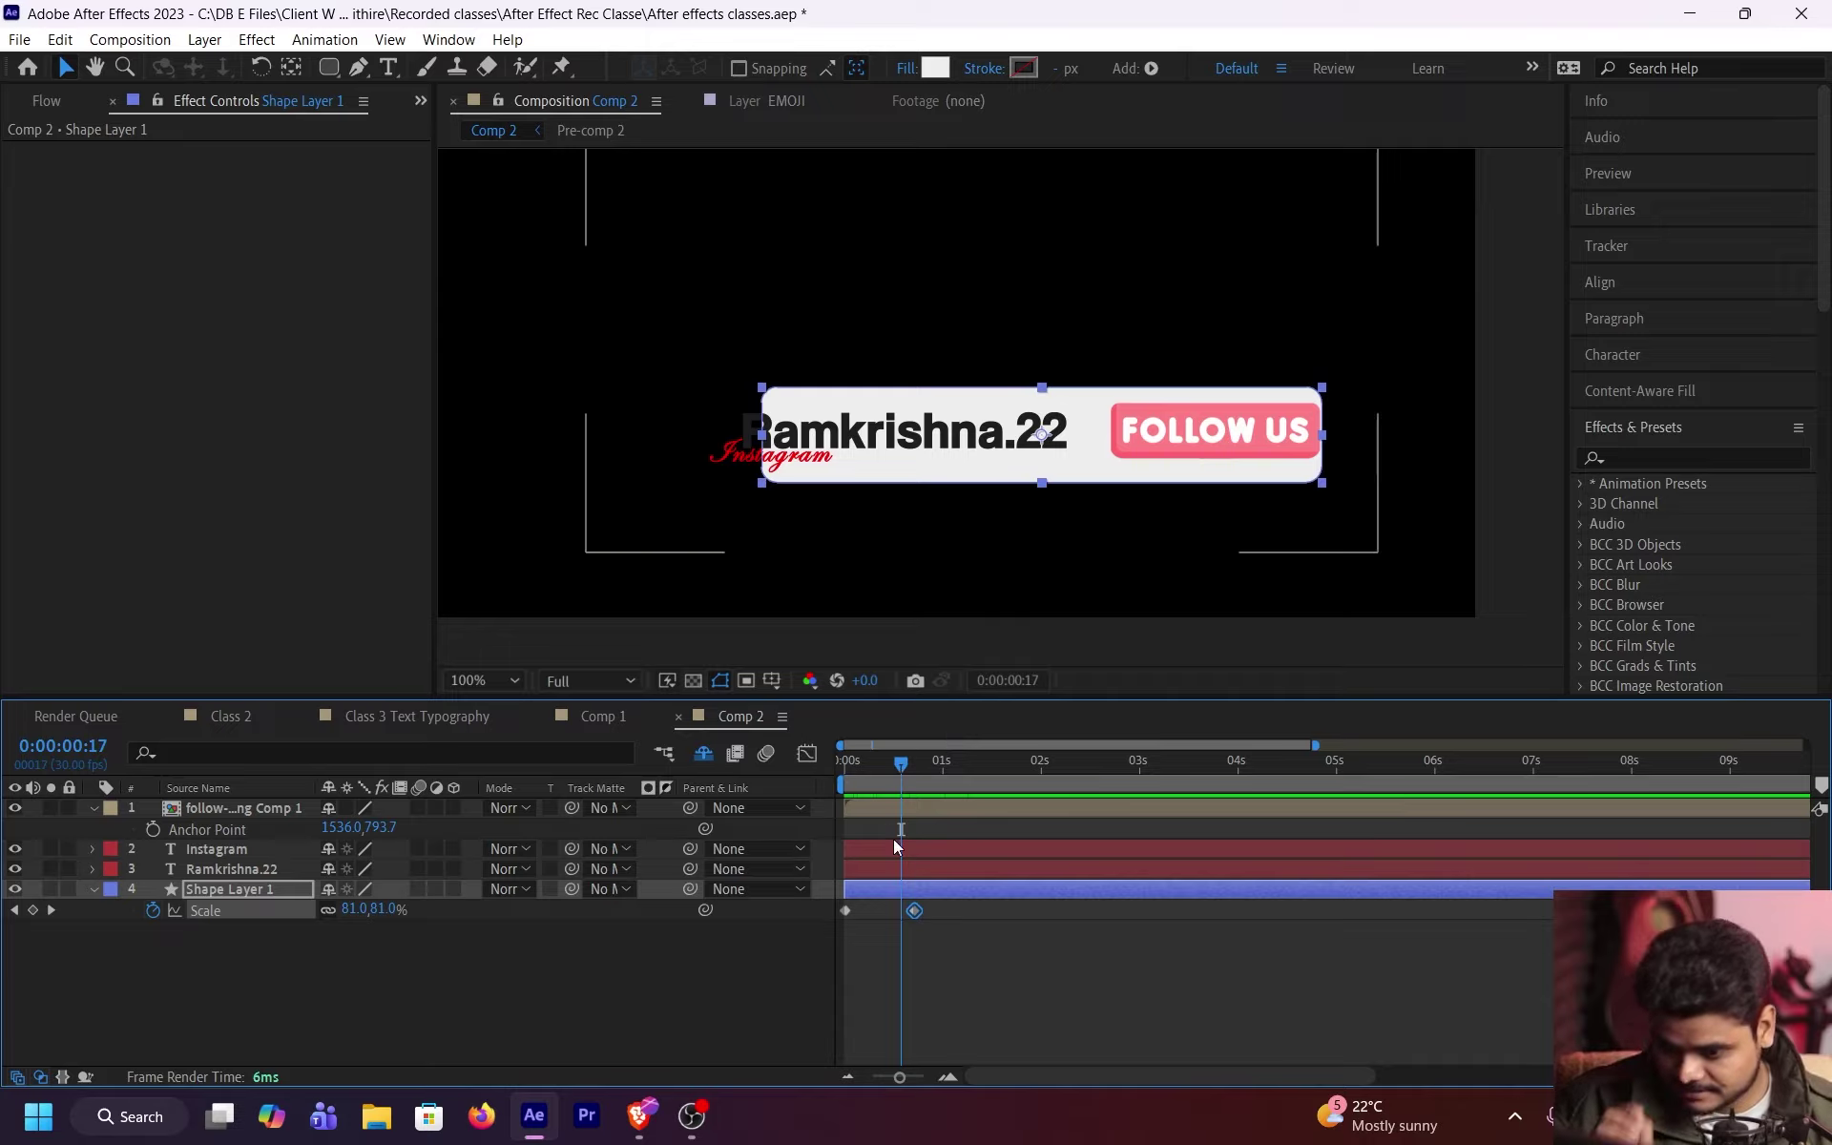
click(902, 867)
click(897, 765)
drag(896, 765, 882, 768)
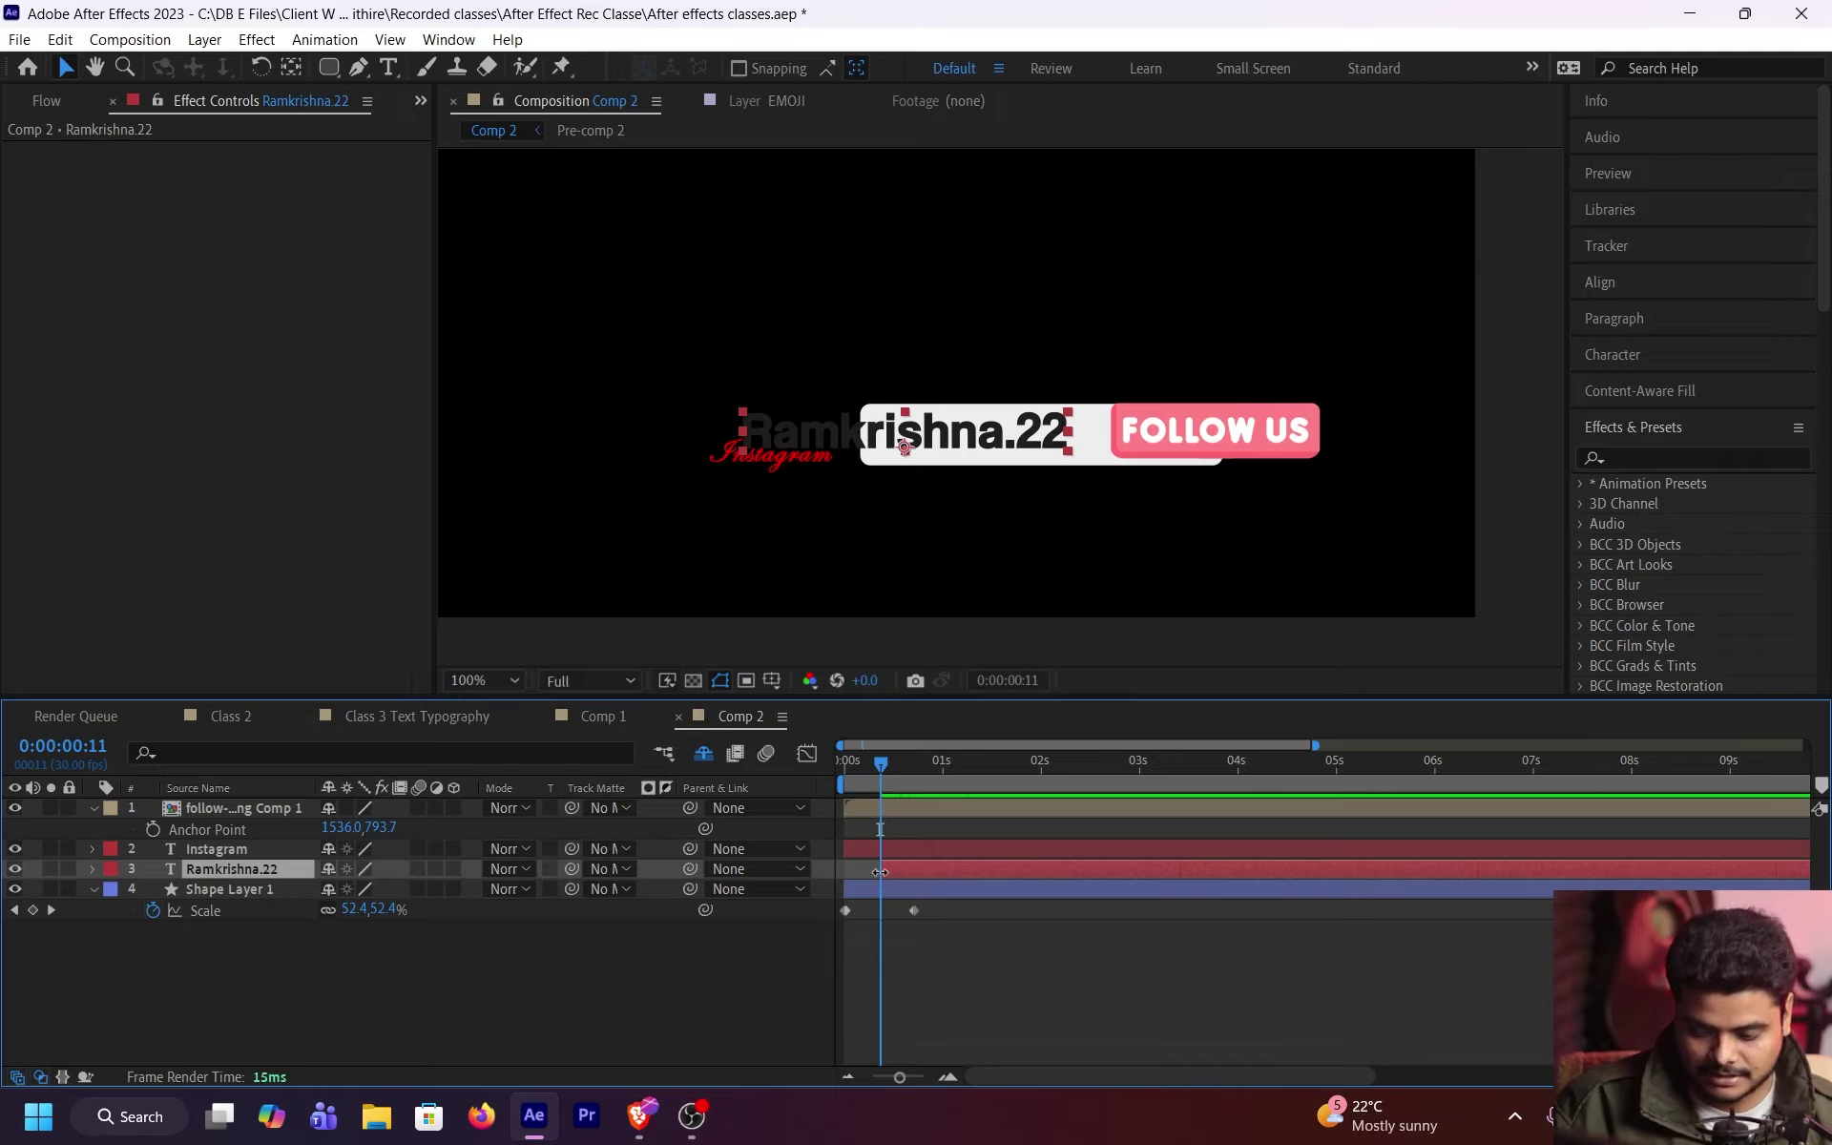
Step: Apply the Typewriter preset to the username text layer at frame 11 and reveal its keyframes
key(ctrl+space)
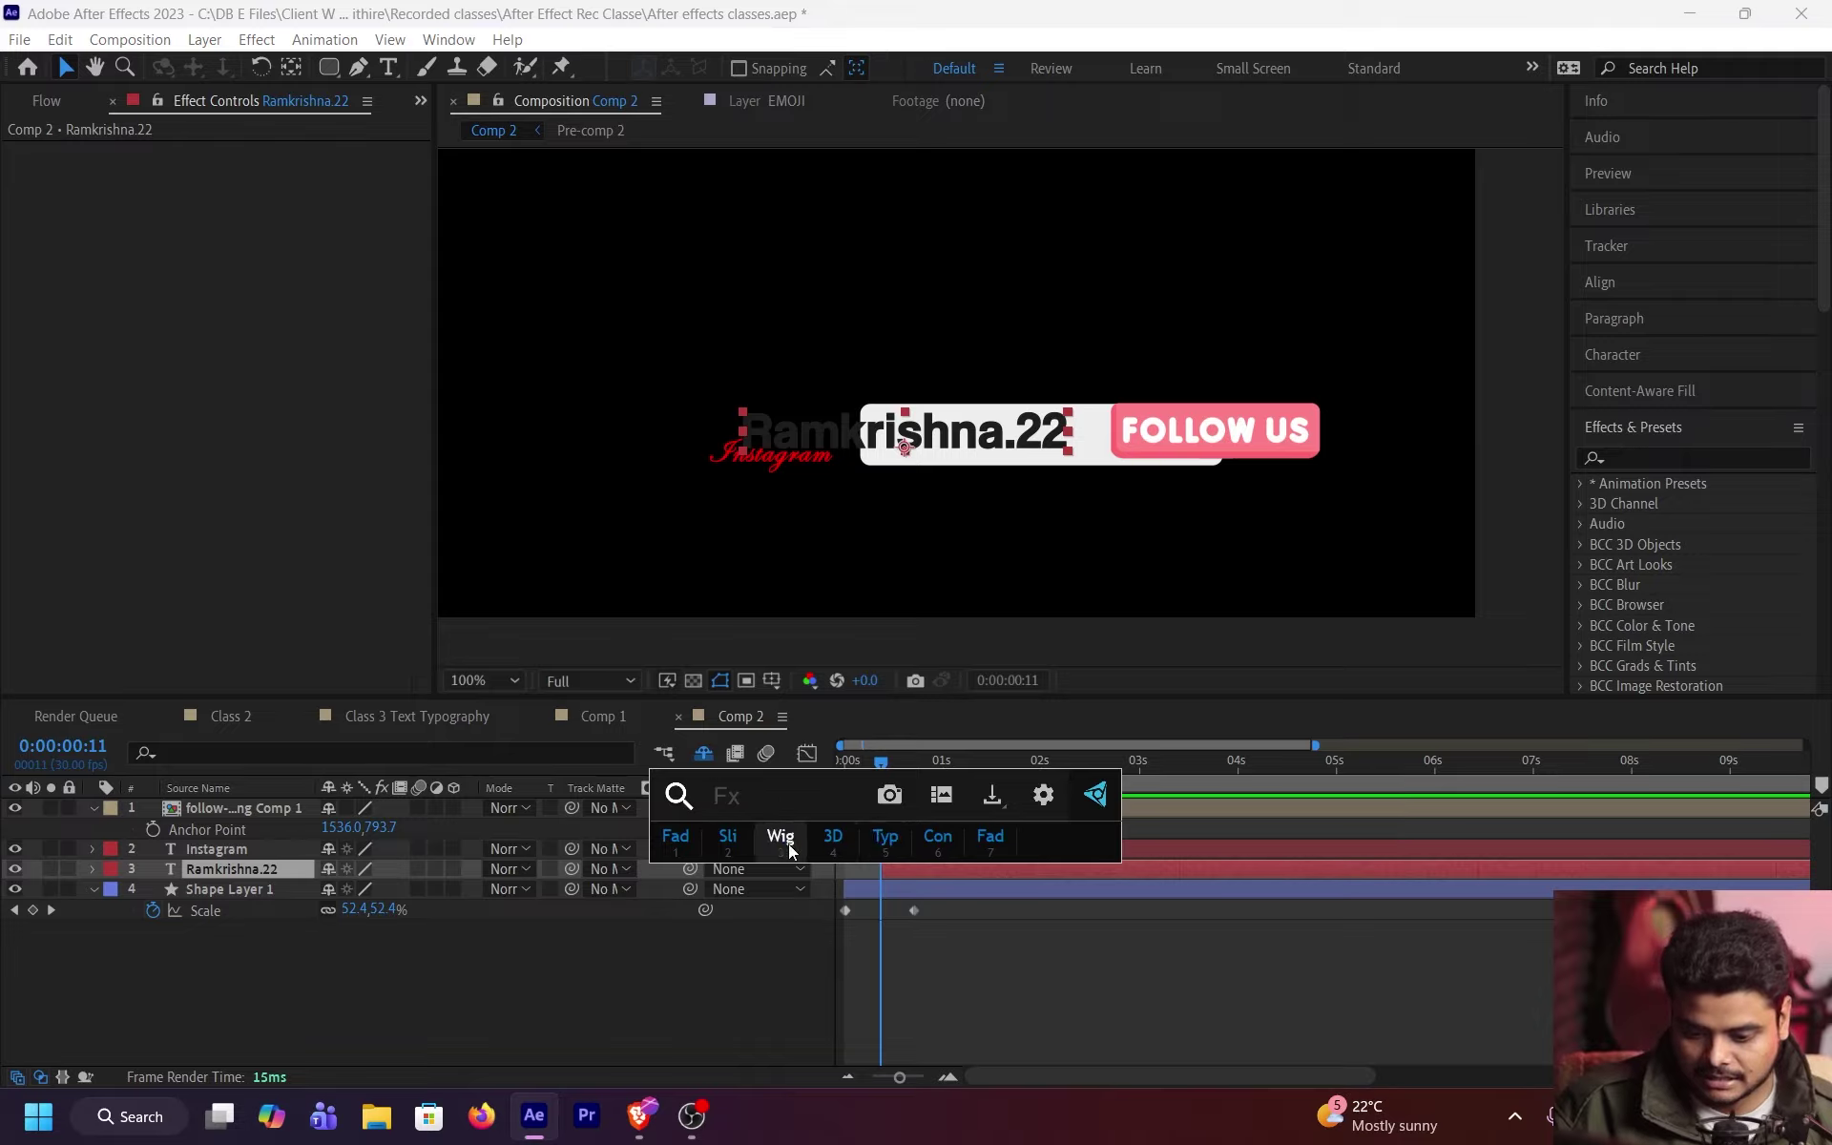
click(872, 843)
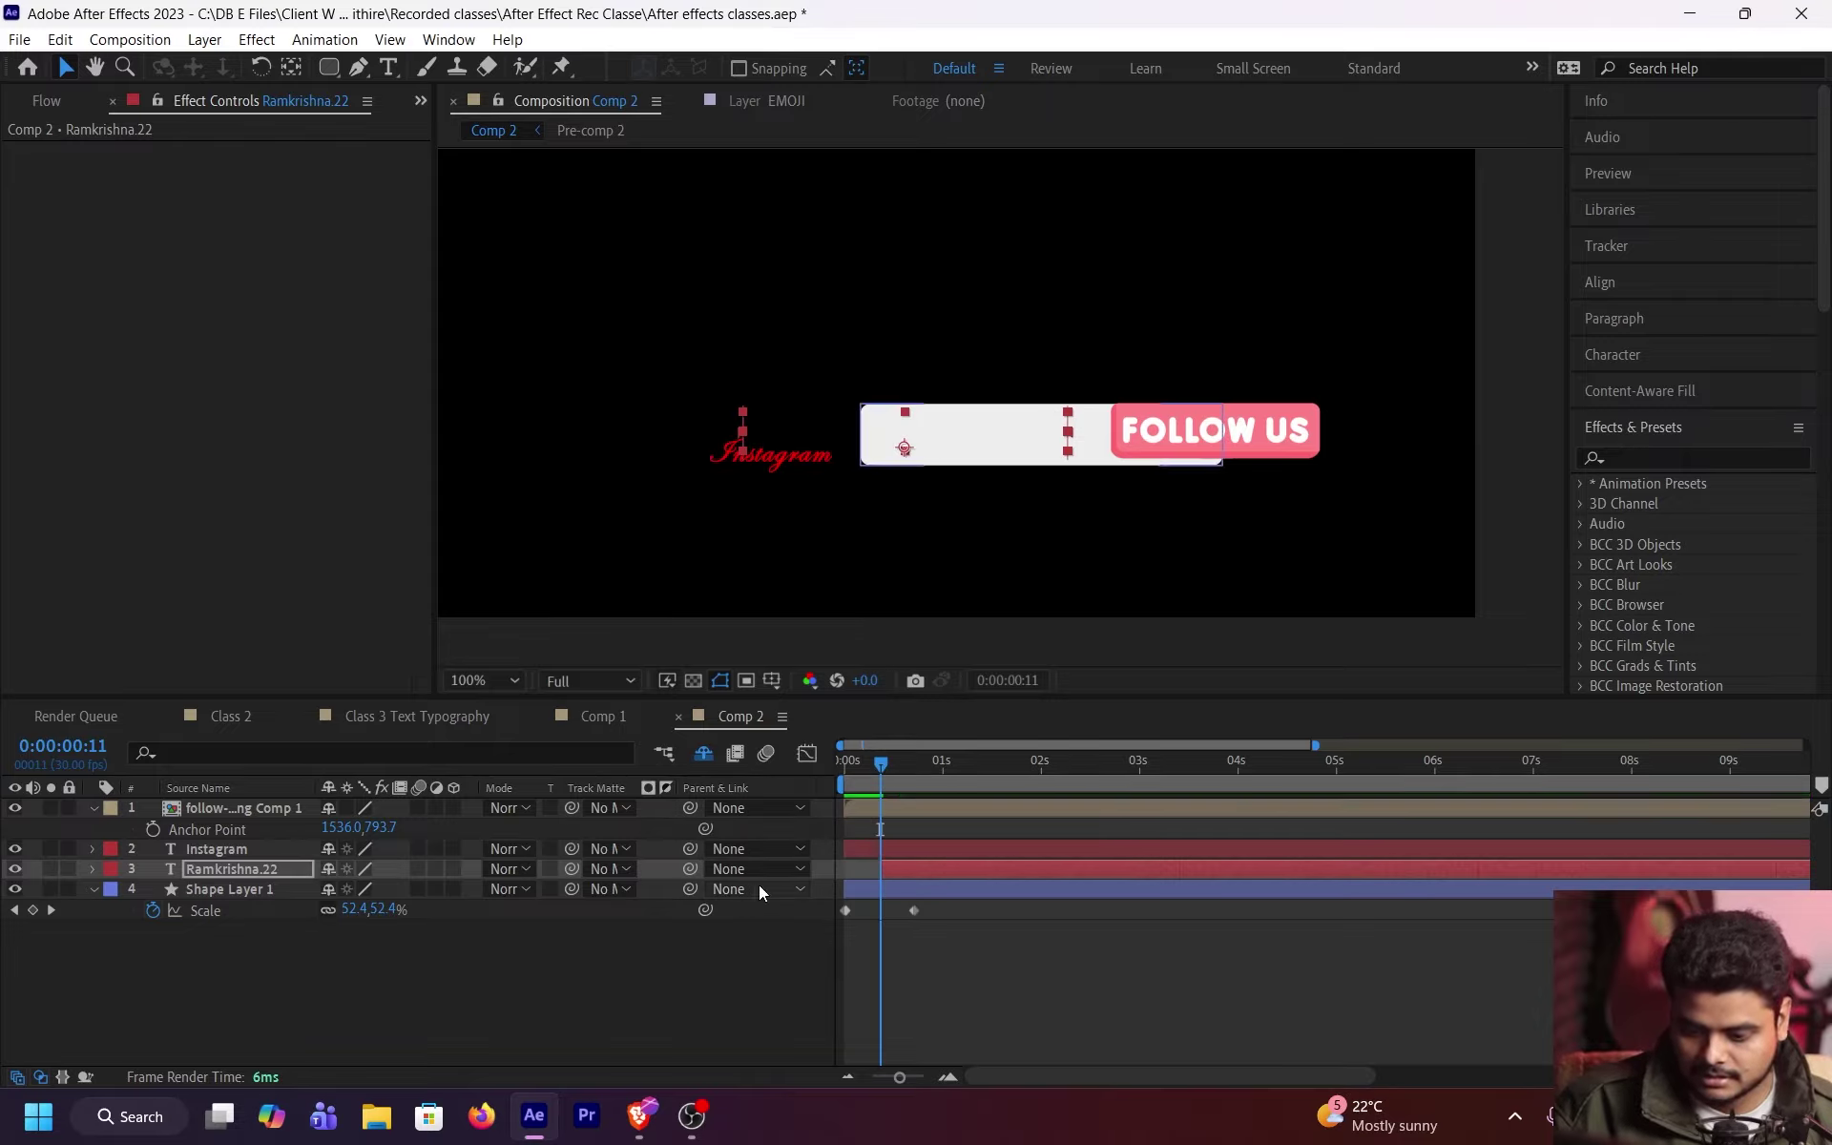
key(ctrl+space)
text(t)
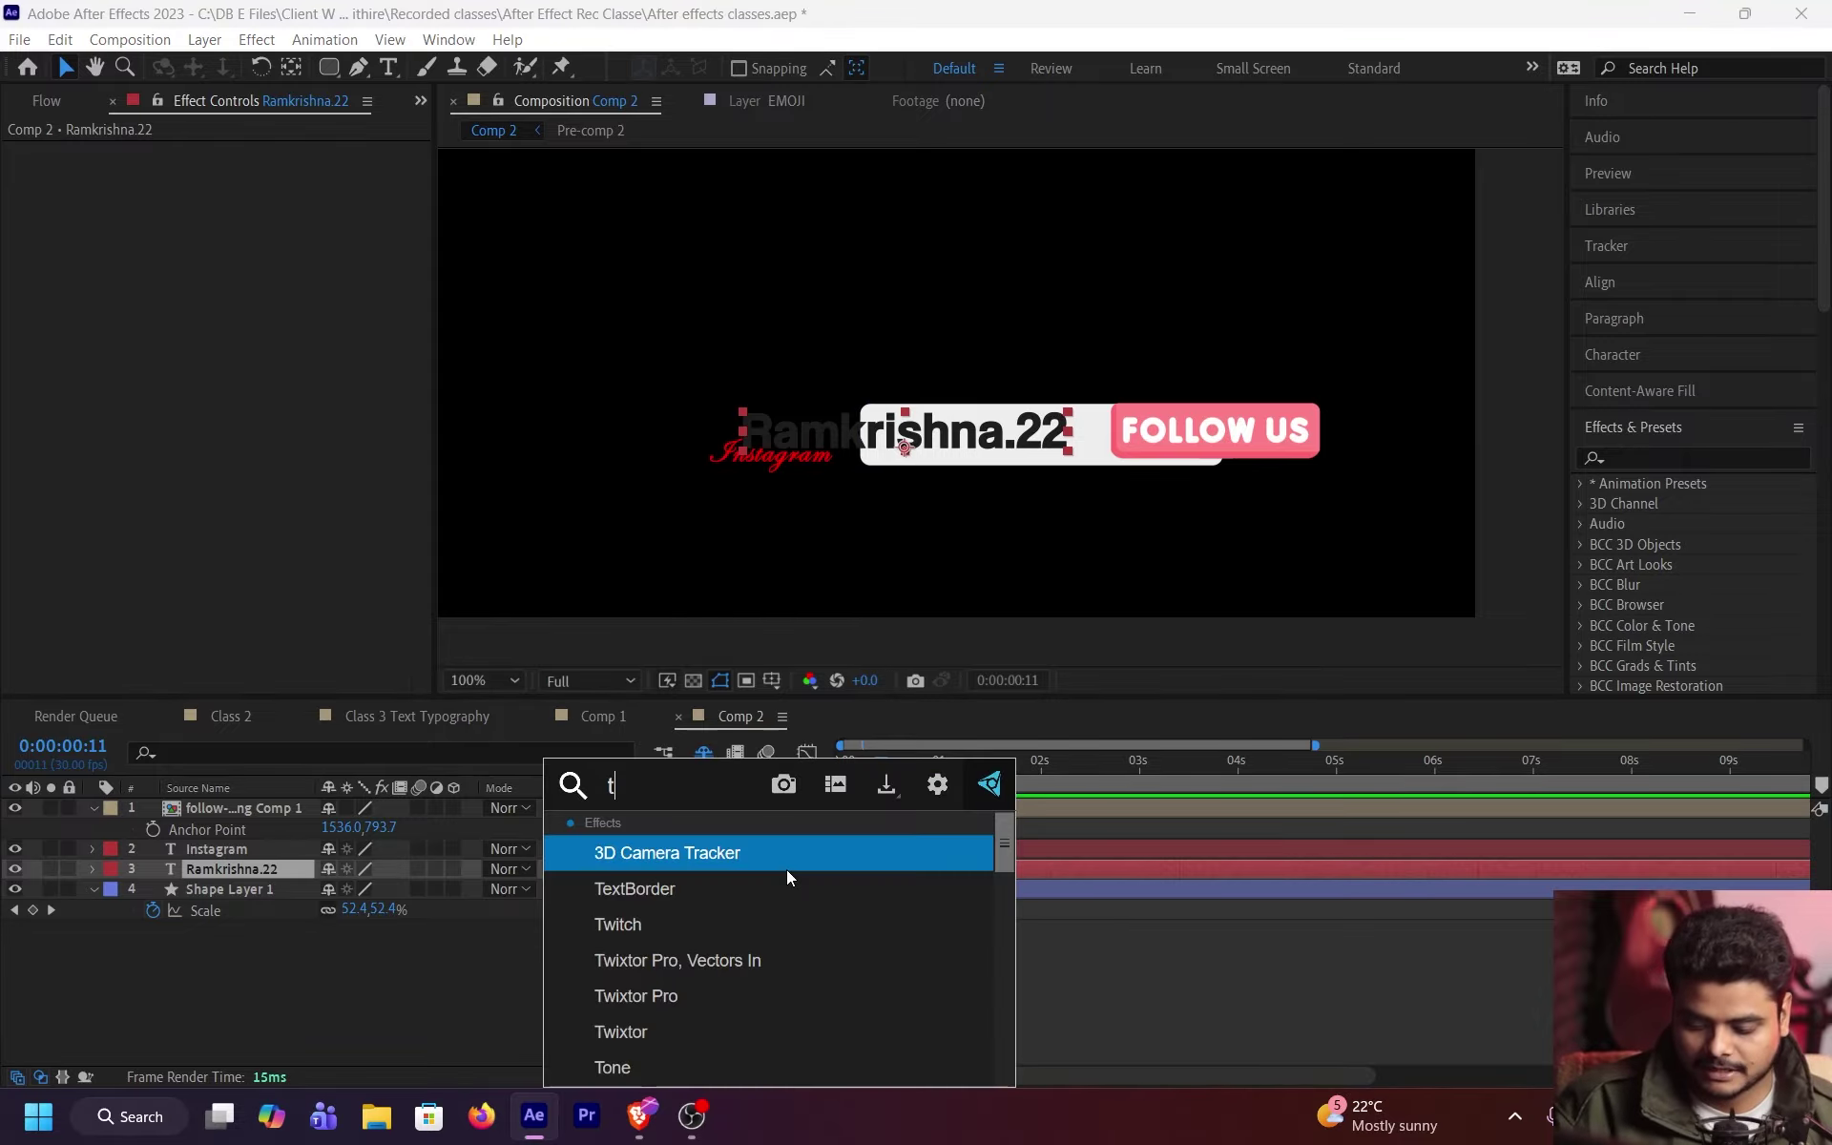
text(ypew)
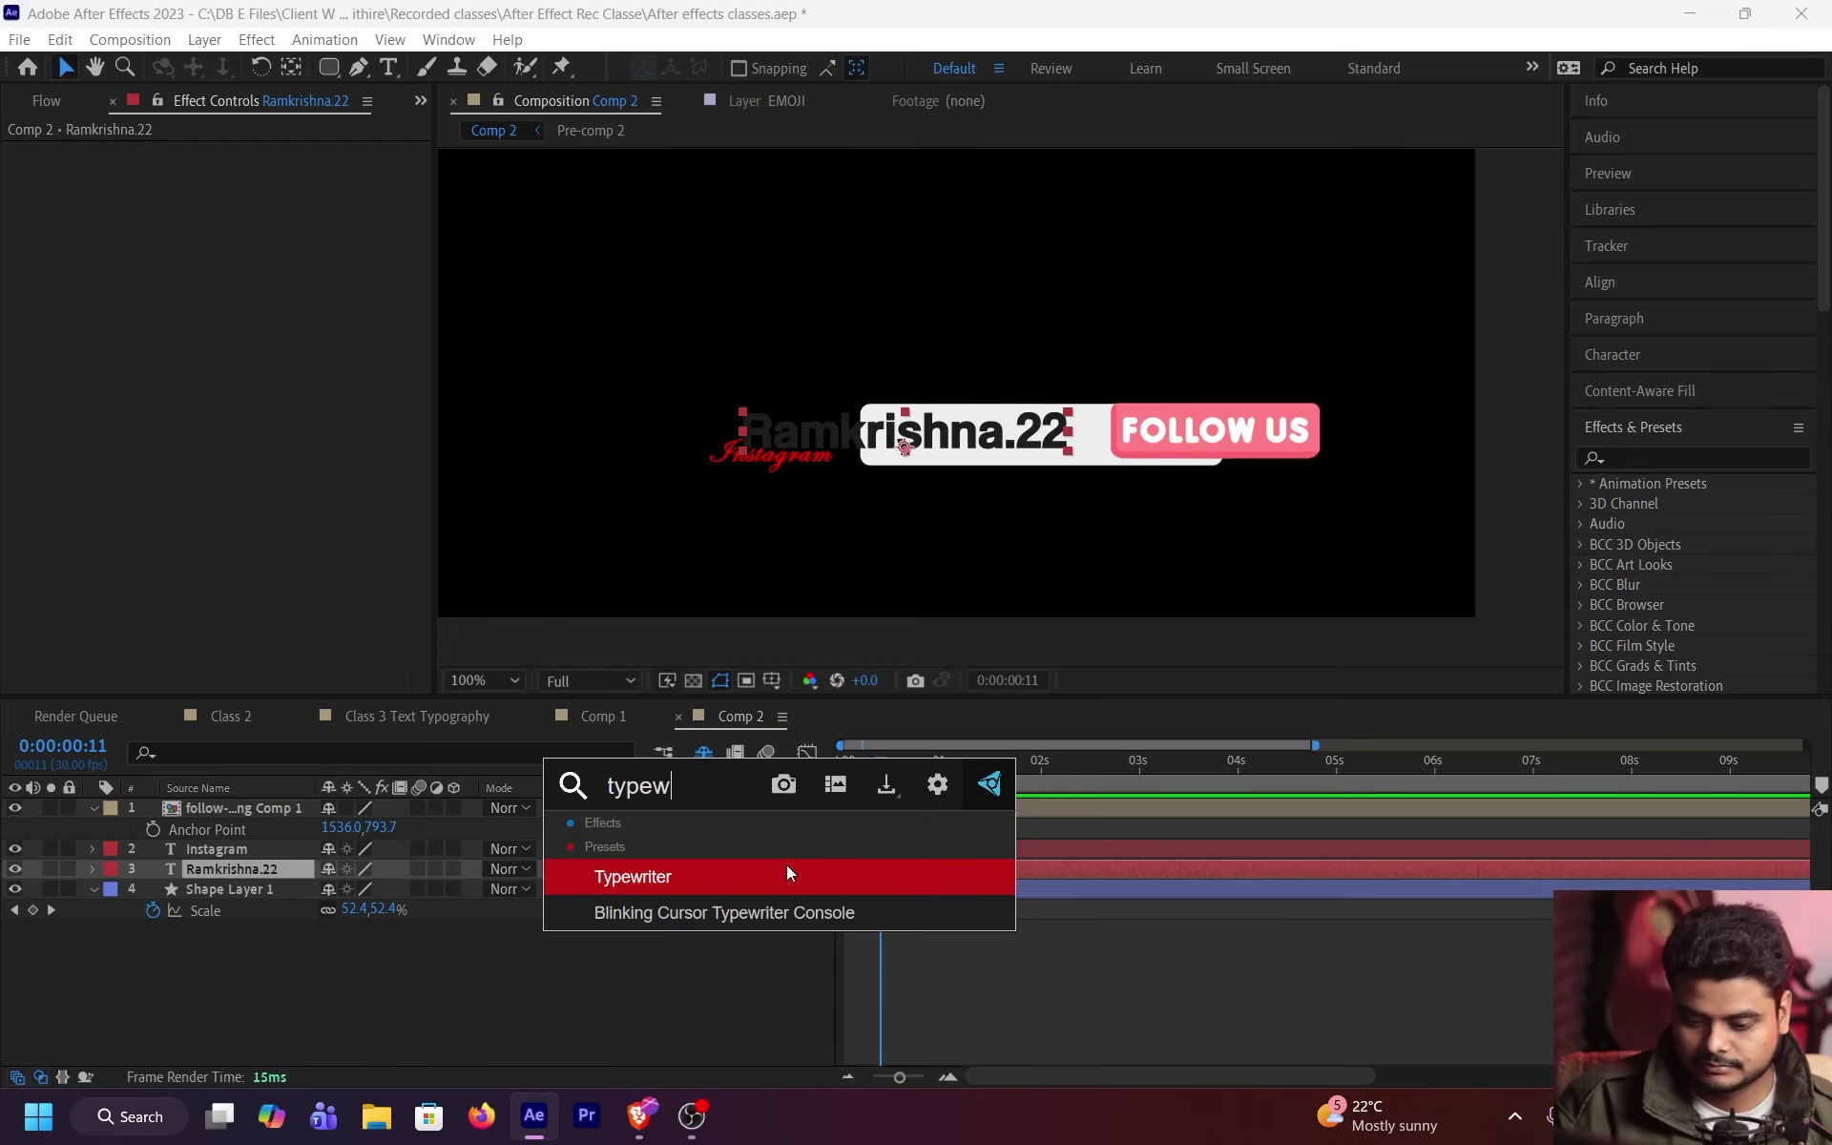
click(752, 878)
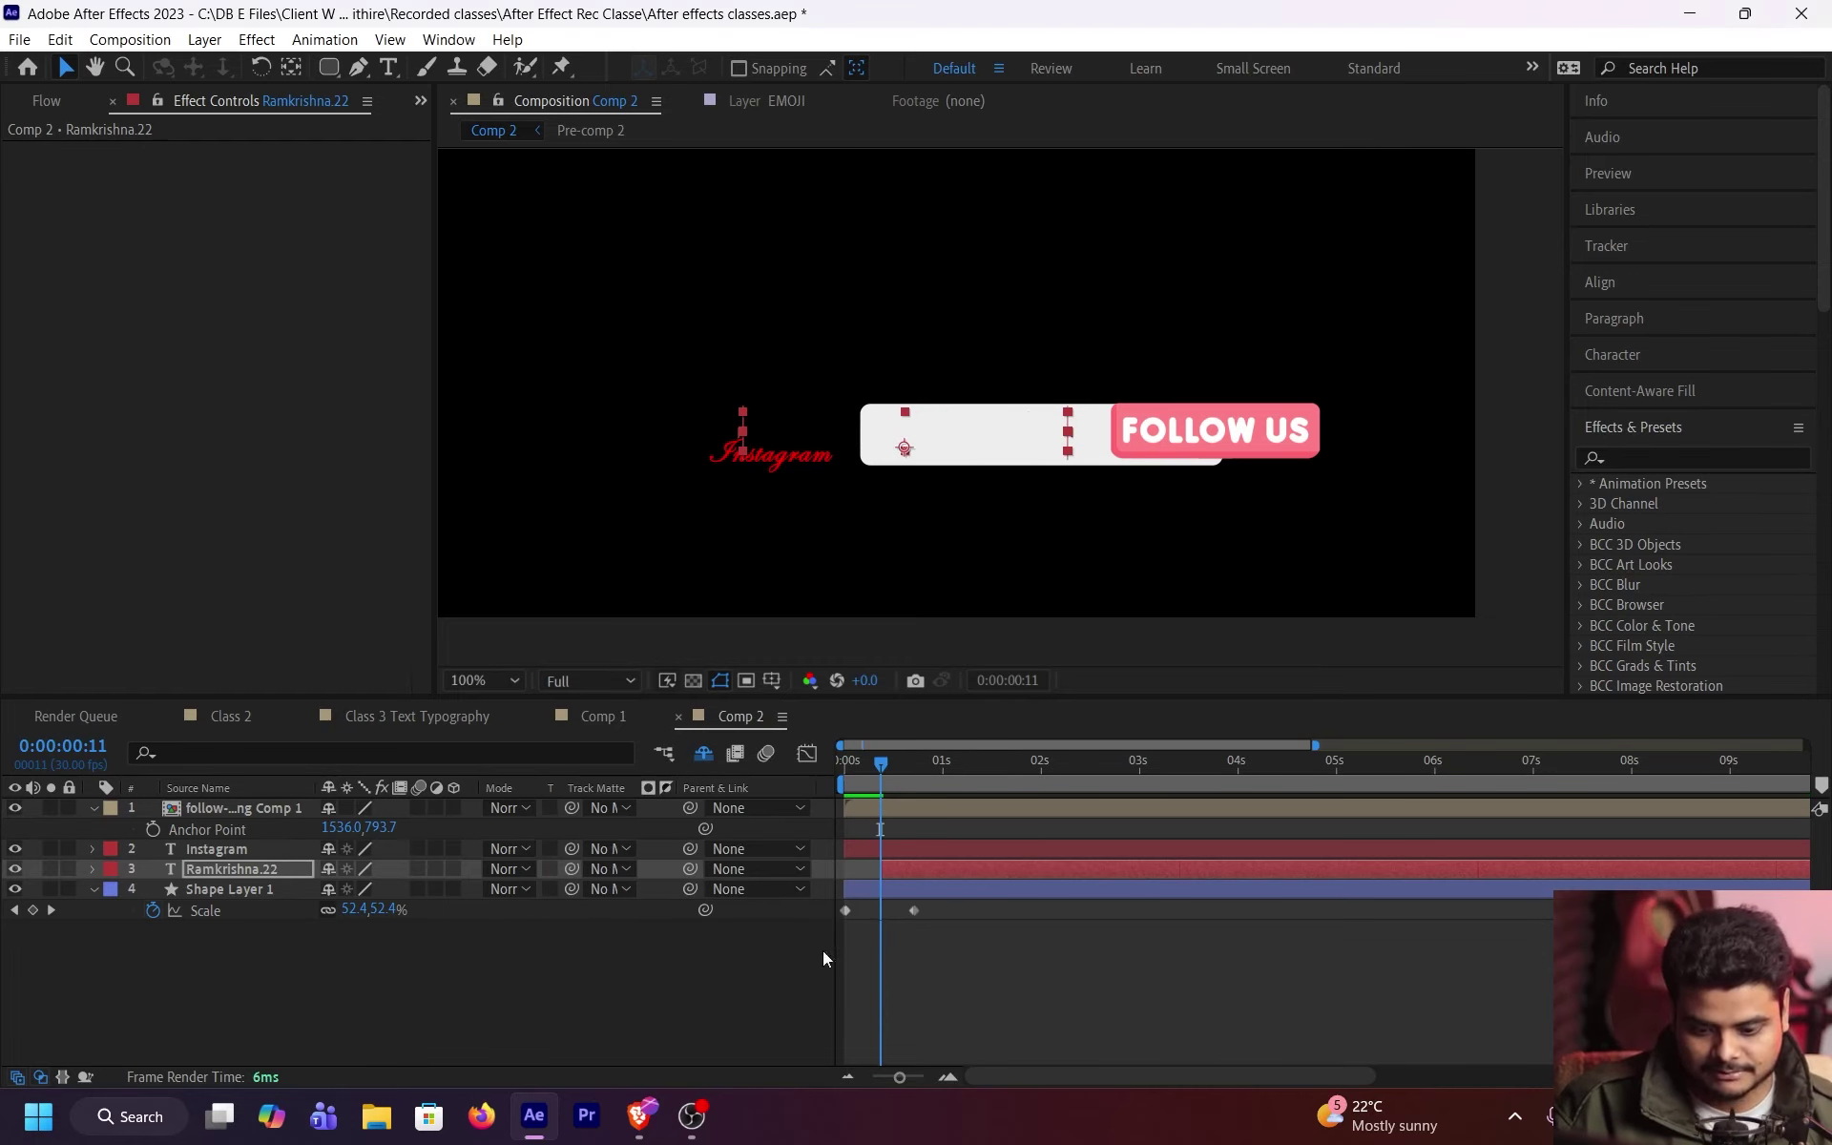
key(u)
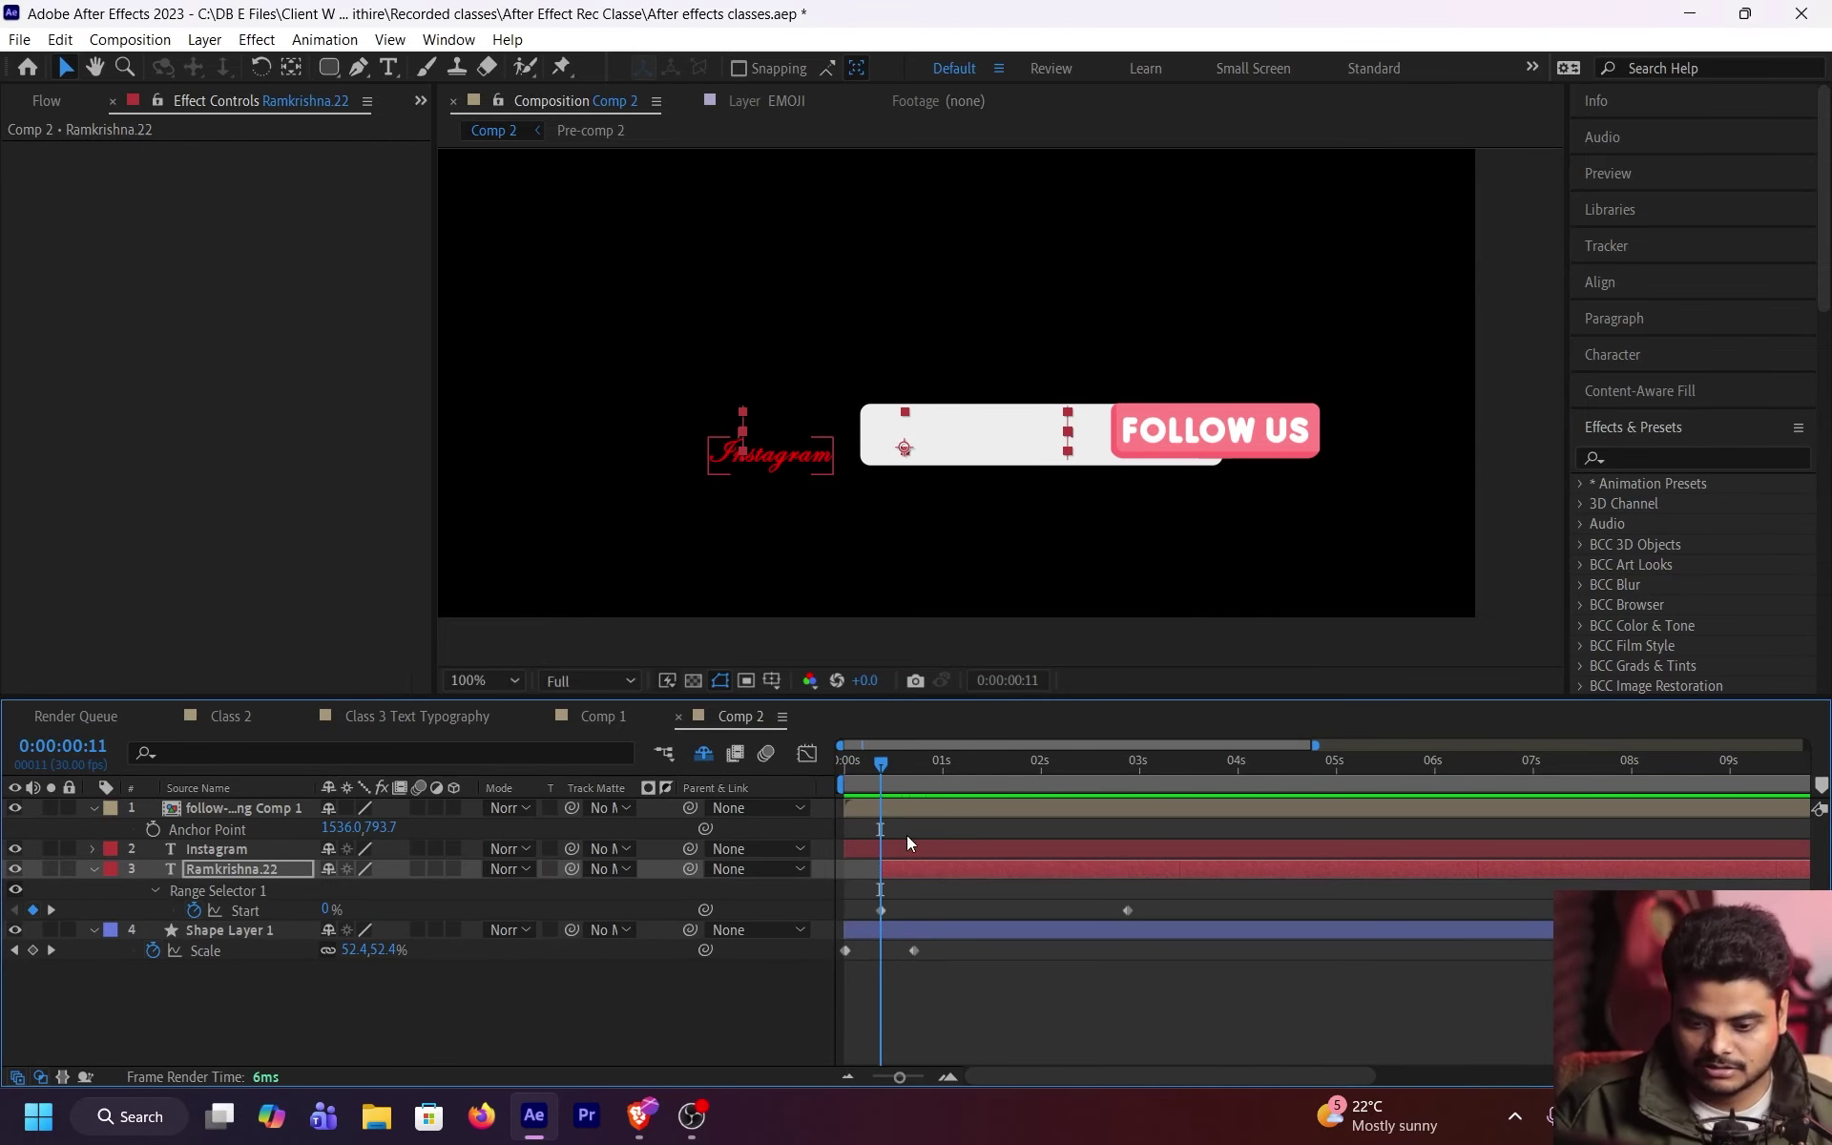
Step: Speed up the username's typewriter reveal by moving its ending Start keyframe to about 1.2 seconds
key(space)
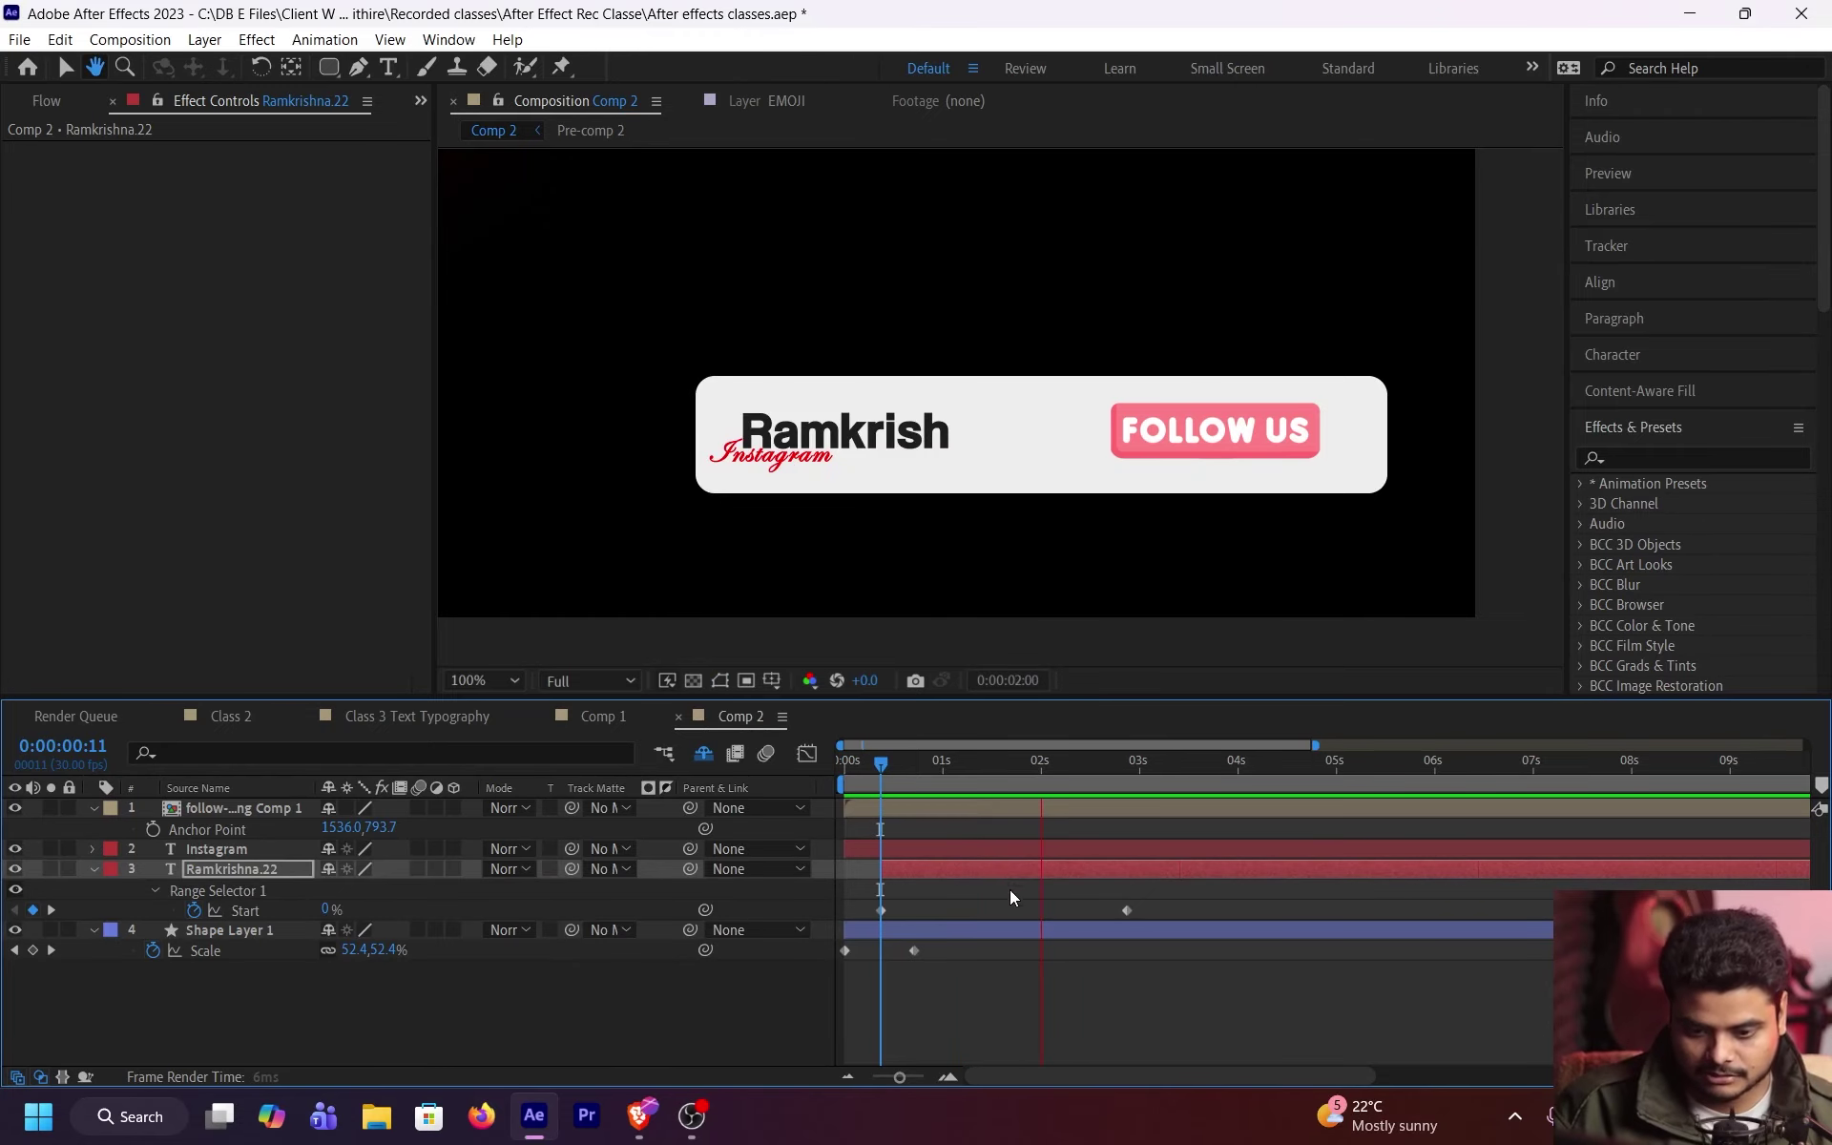
click(1126, 910)
key(Delete)
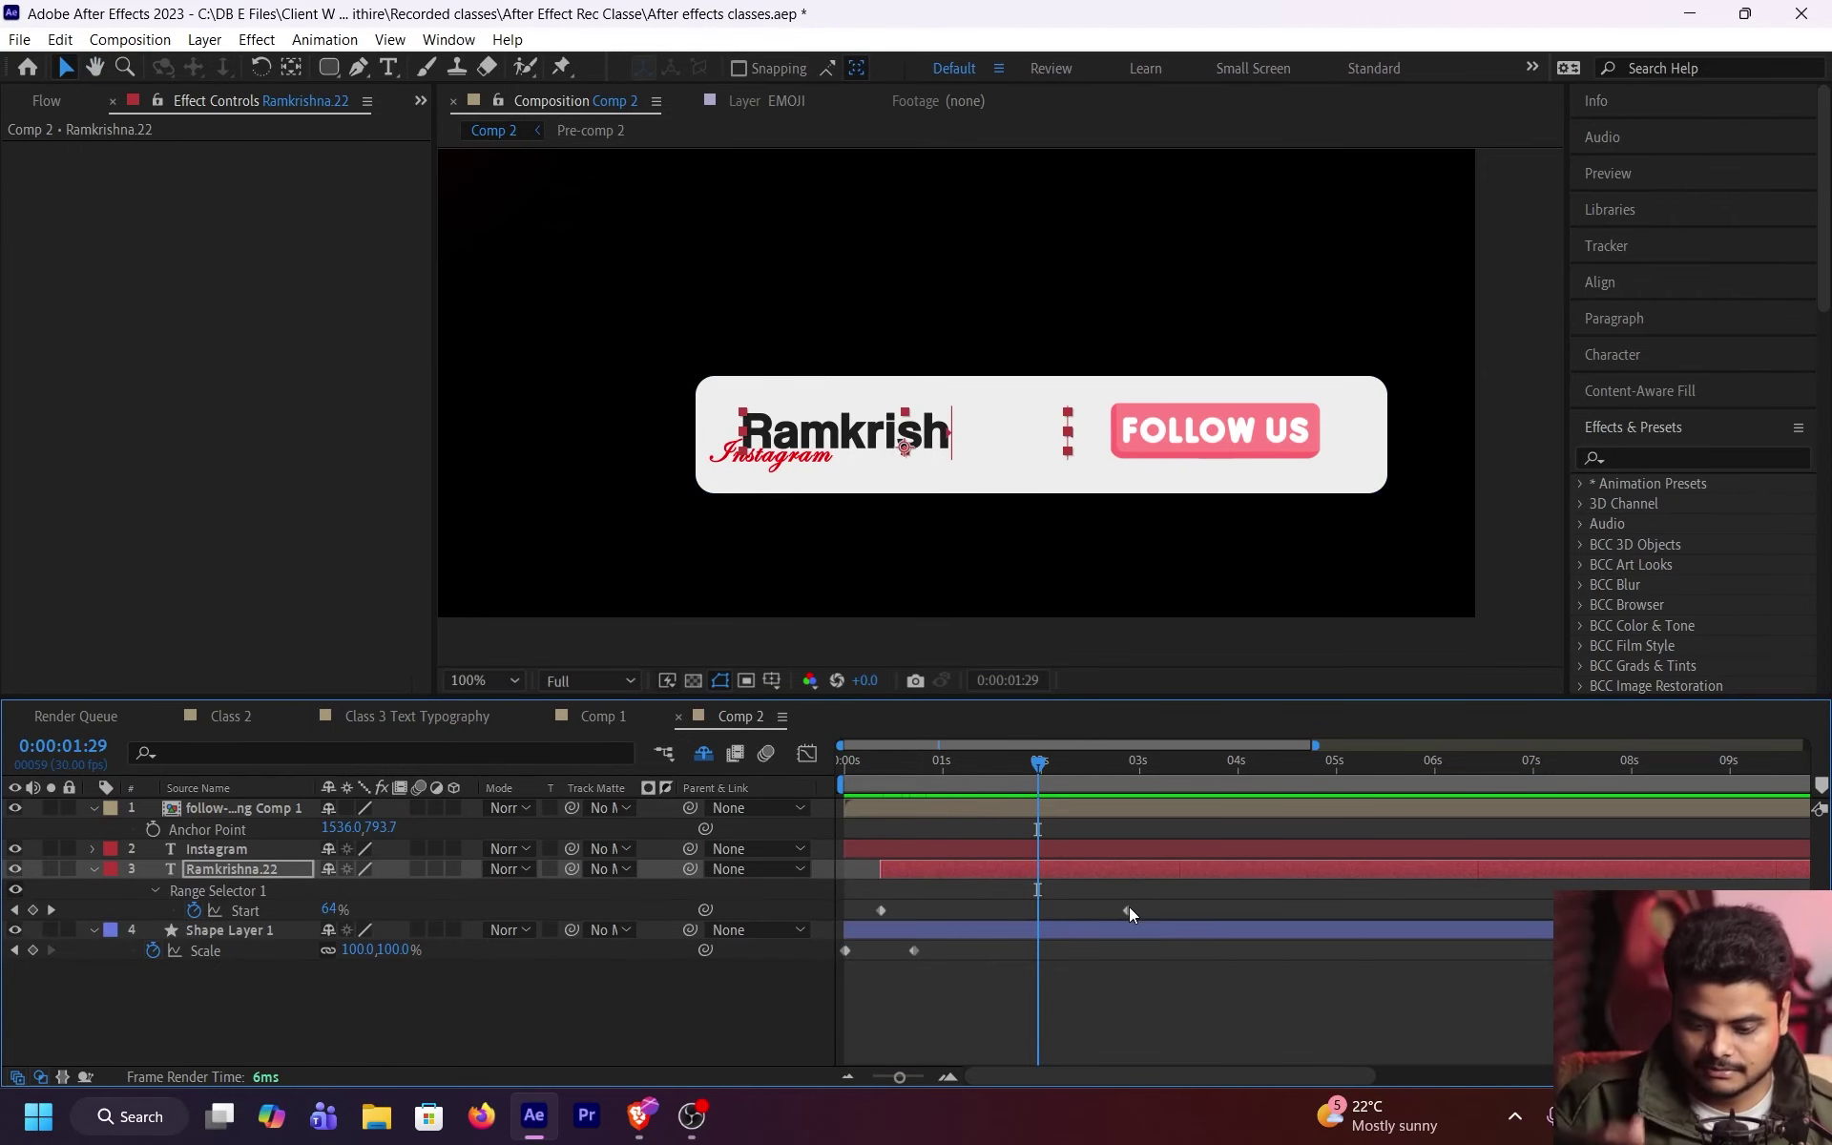
drag(1127, 910, 959, 910)
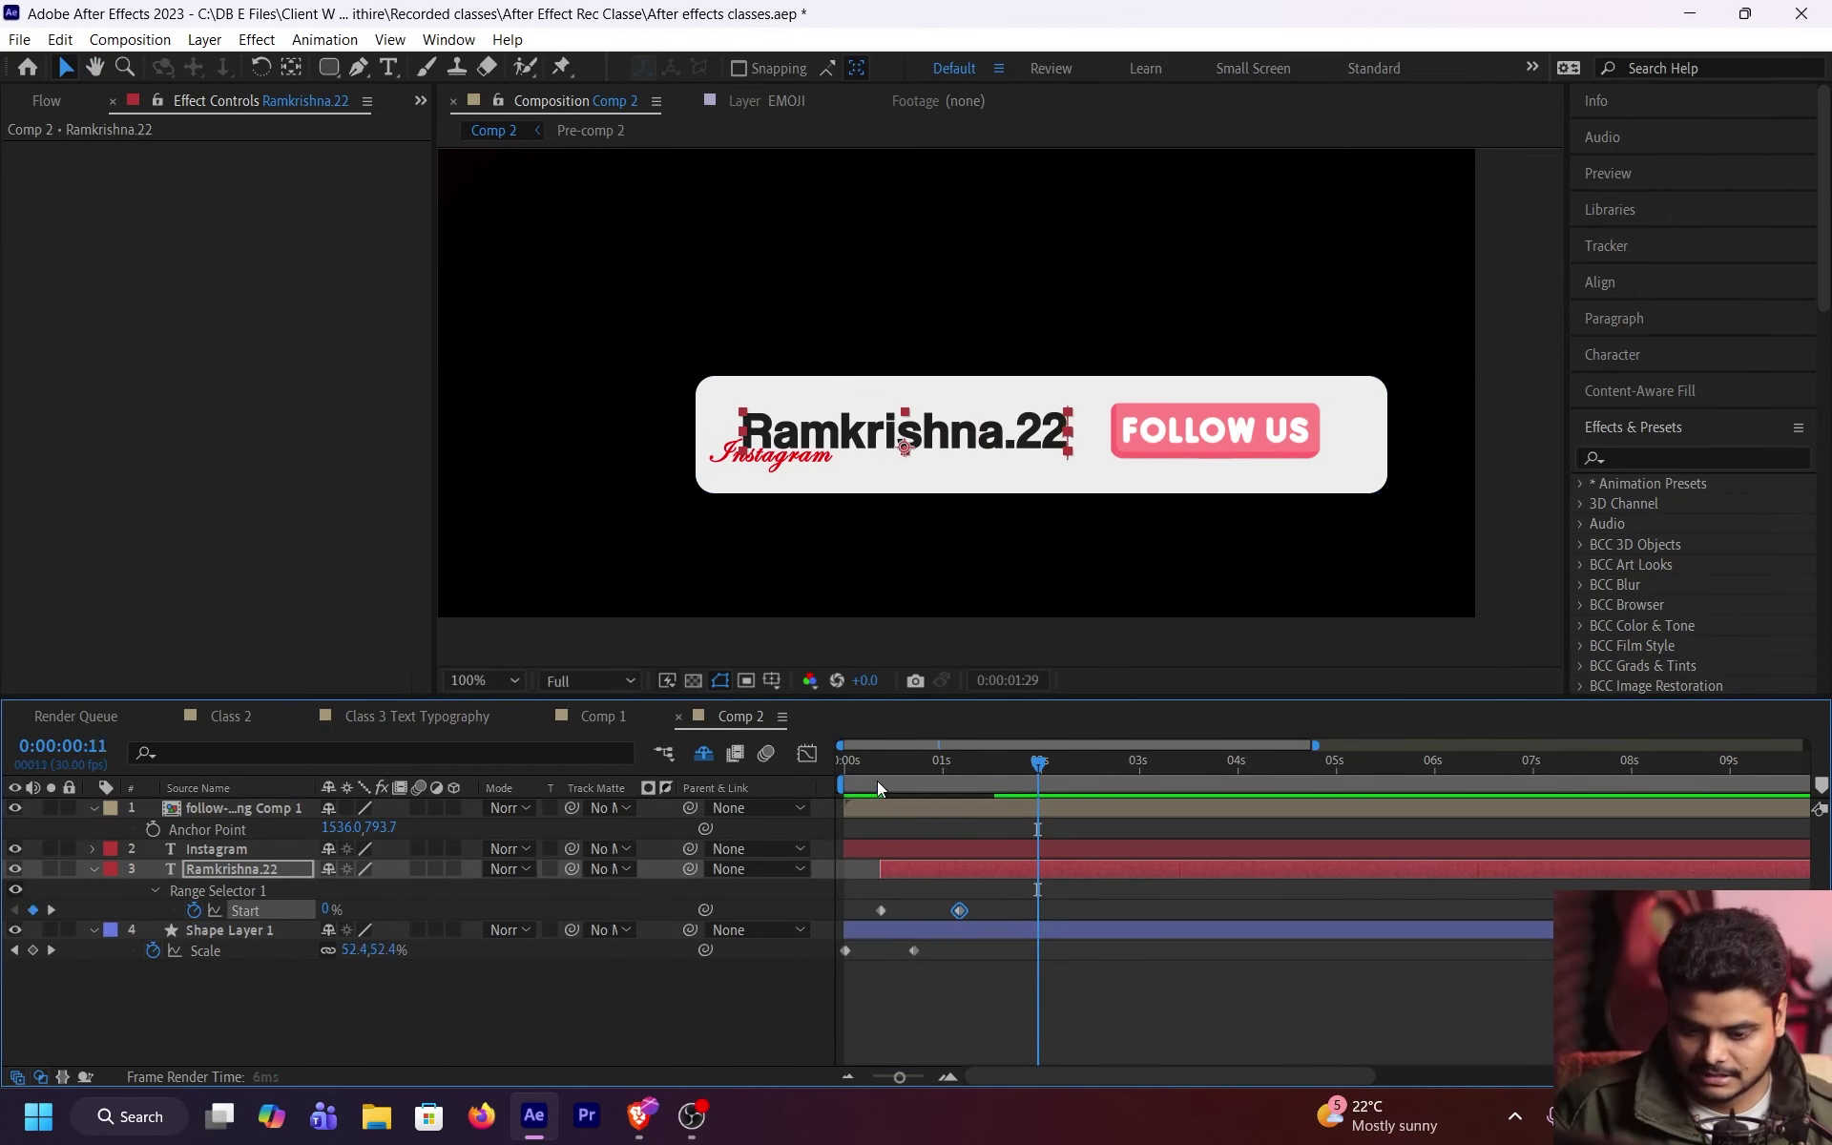
Step: Play the composition from the start to check the typewriter timing against the bar's scale-up
key(space)
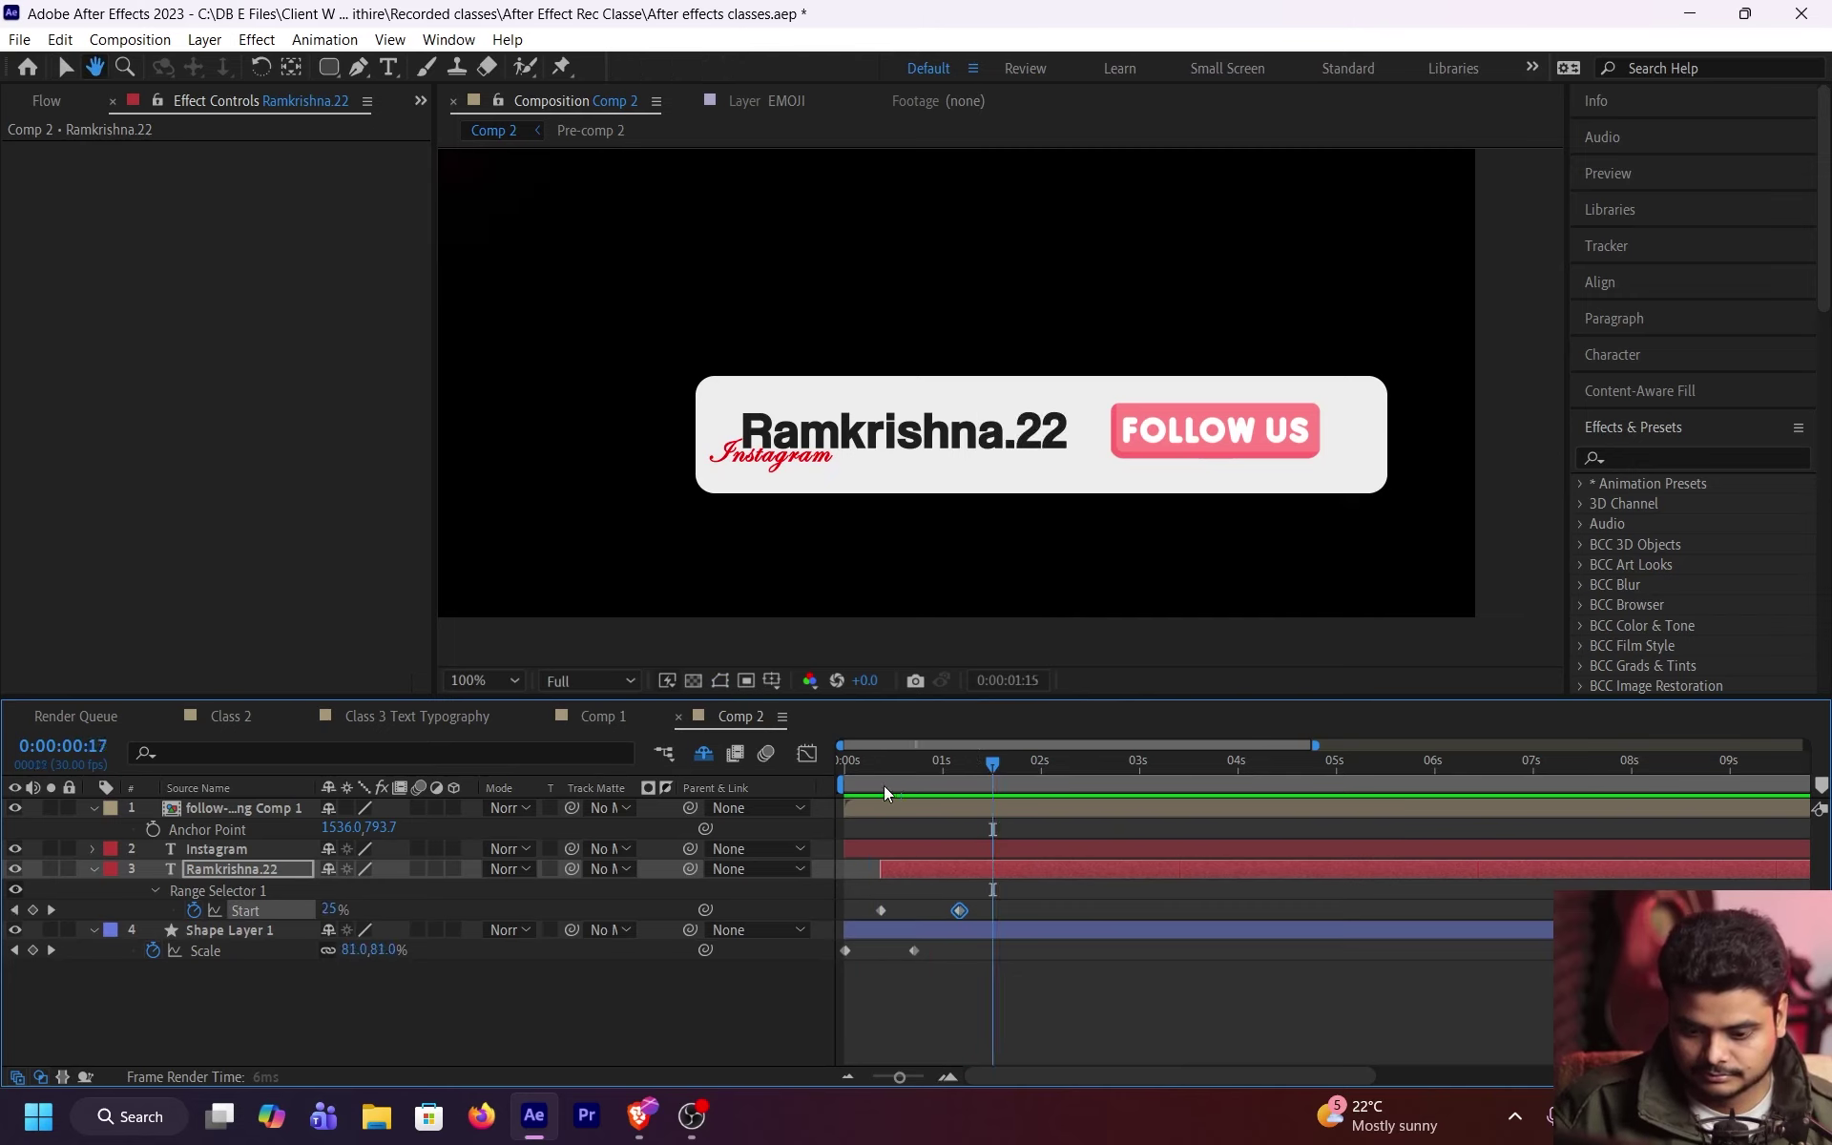
key(space)
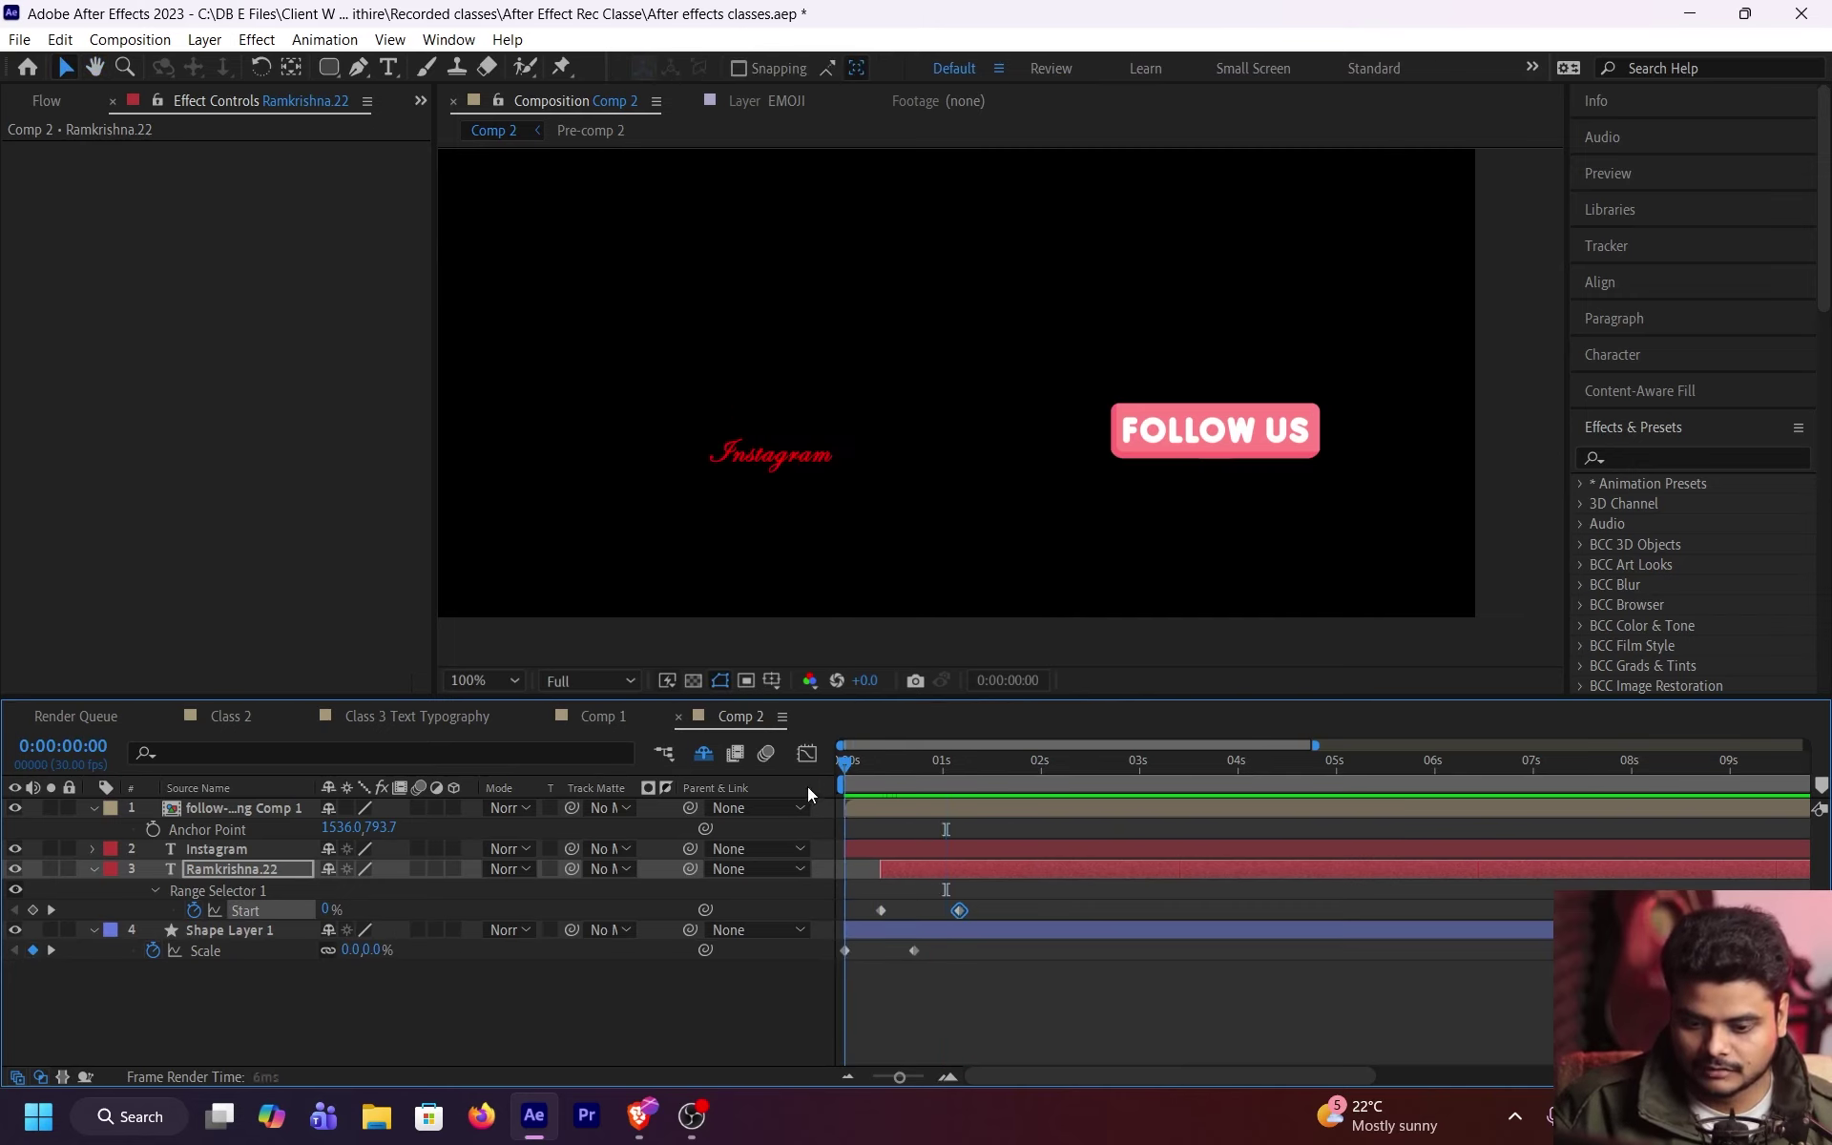
key(space)
click(874, 768)
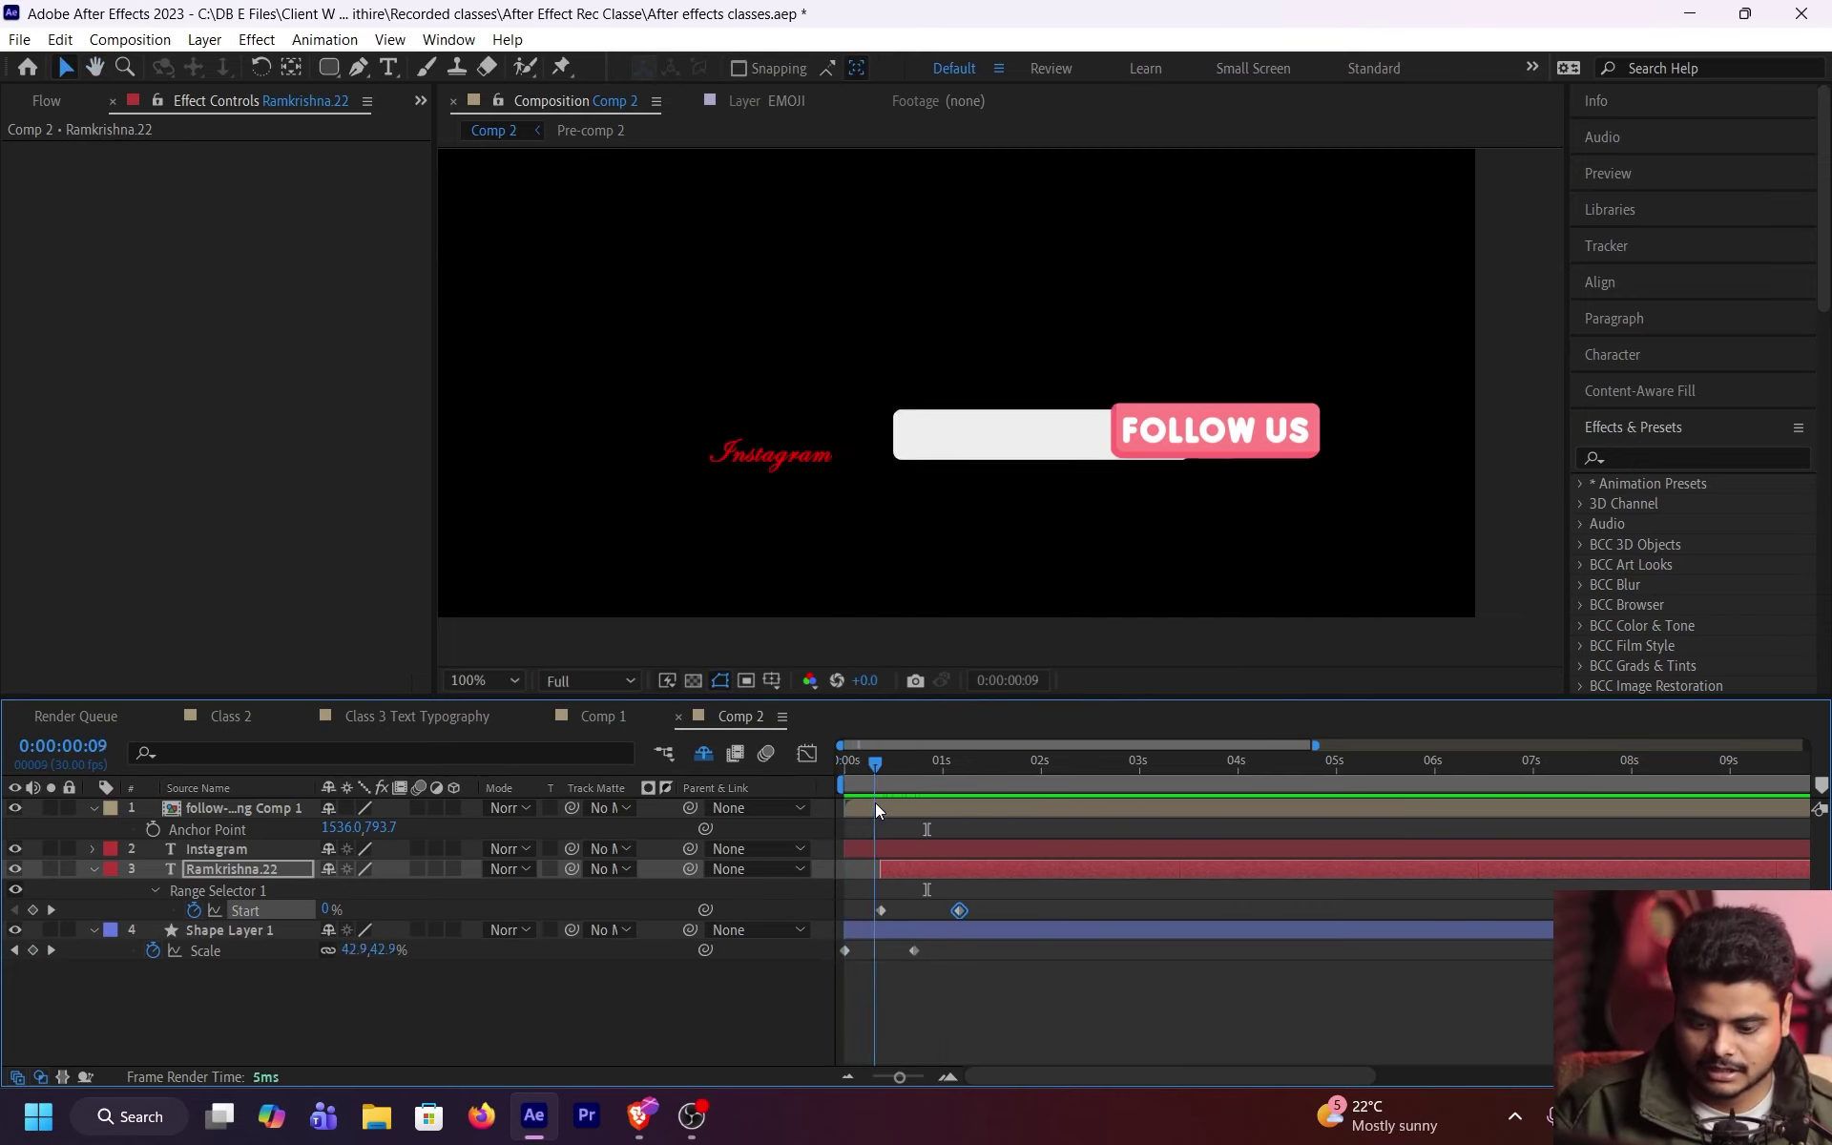
click(965, 935)
click(869, 770)
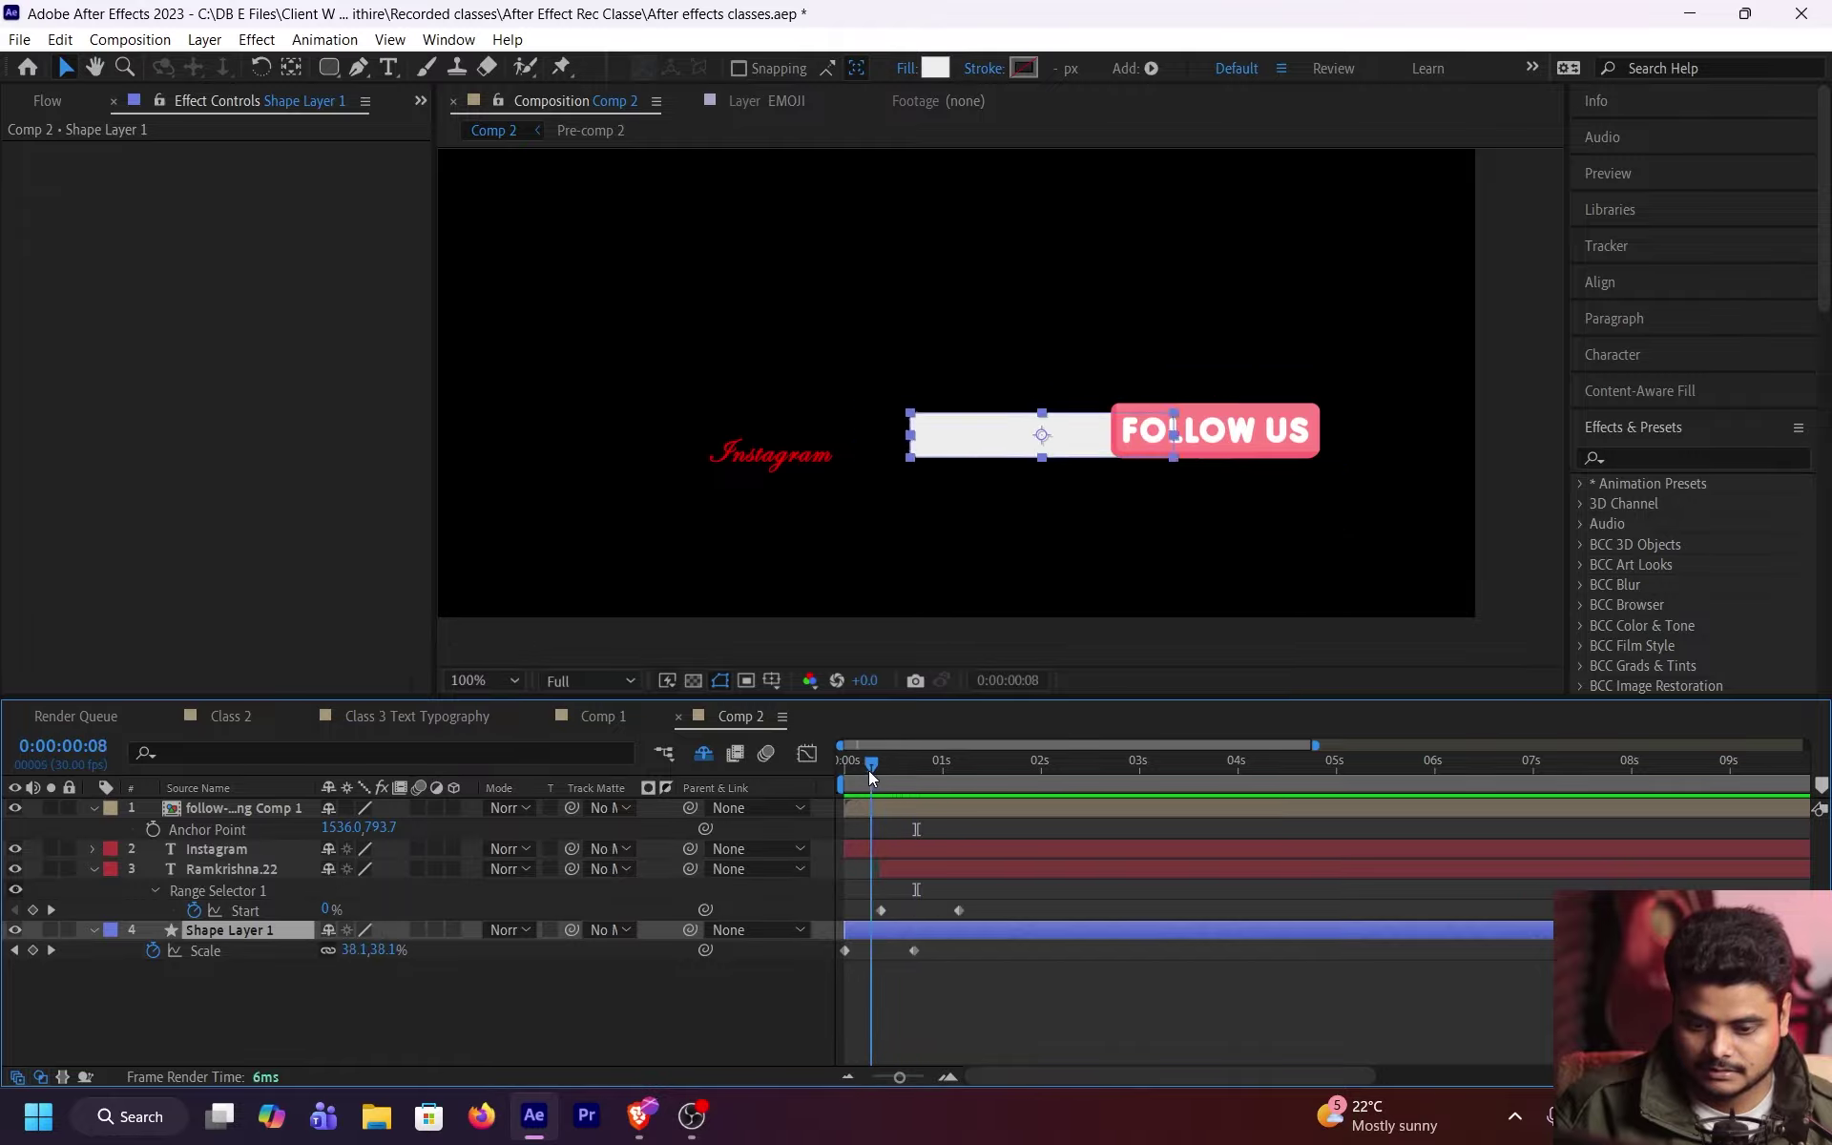
drag(868, 770, 837, 775)
key(space)
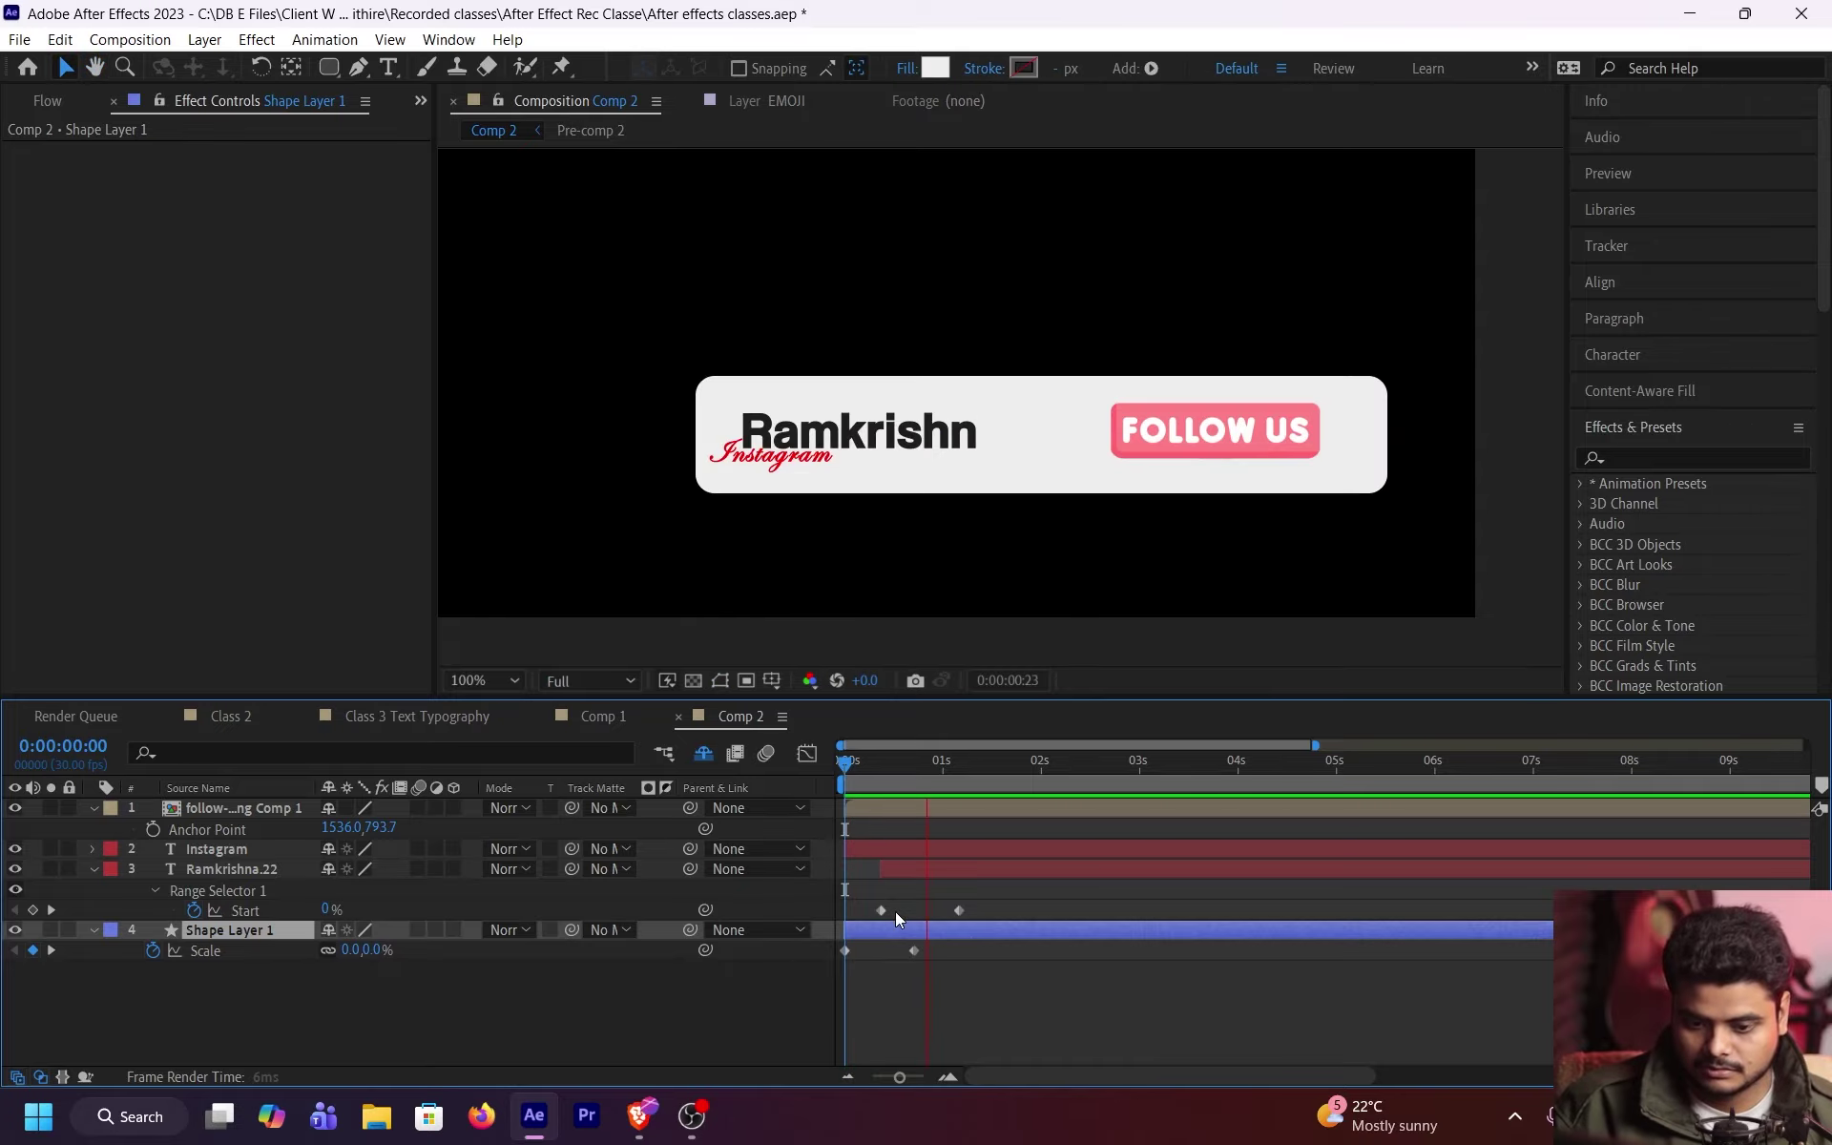
key(space)
Step: Trim the Instagram text layer to start at frame 15 and apply a character fade-in preset there
click(976, 850)
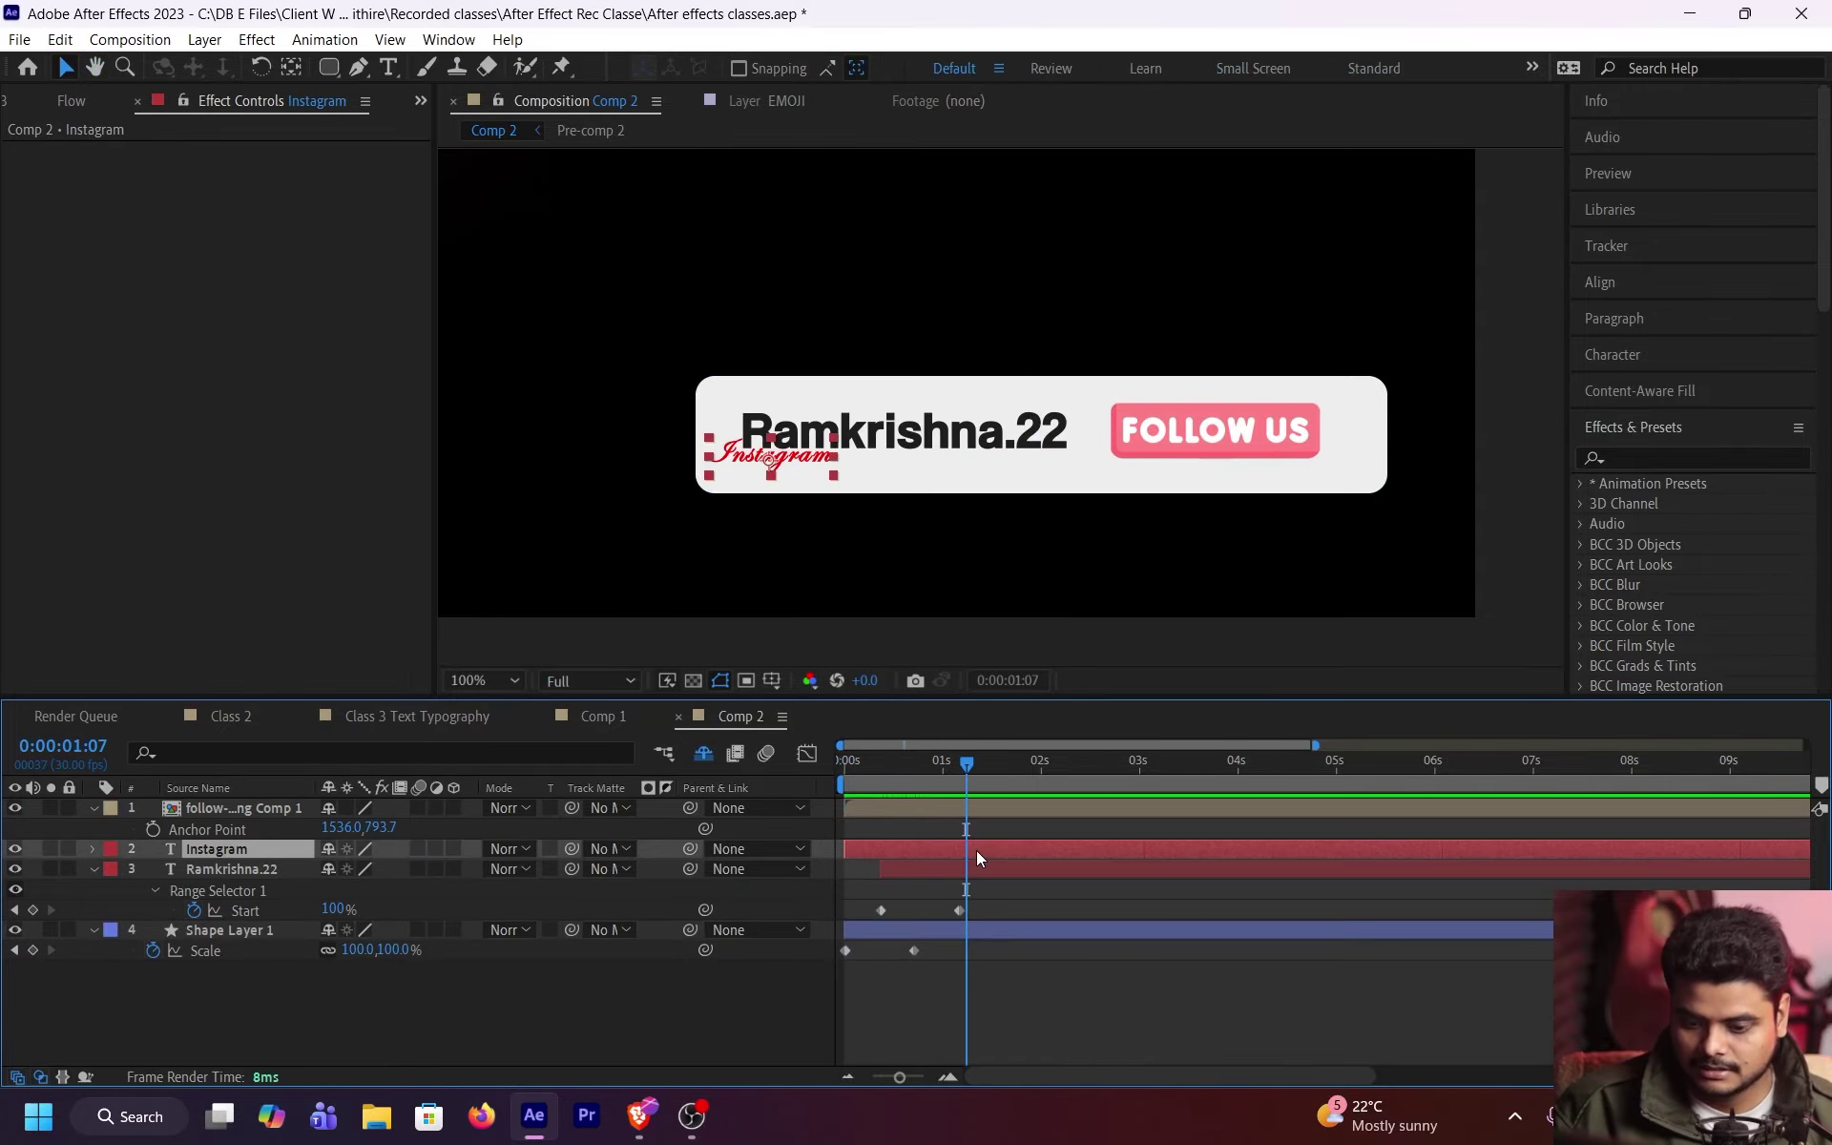
drag(921, 853, 970, 855)
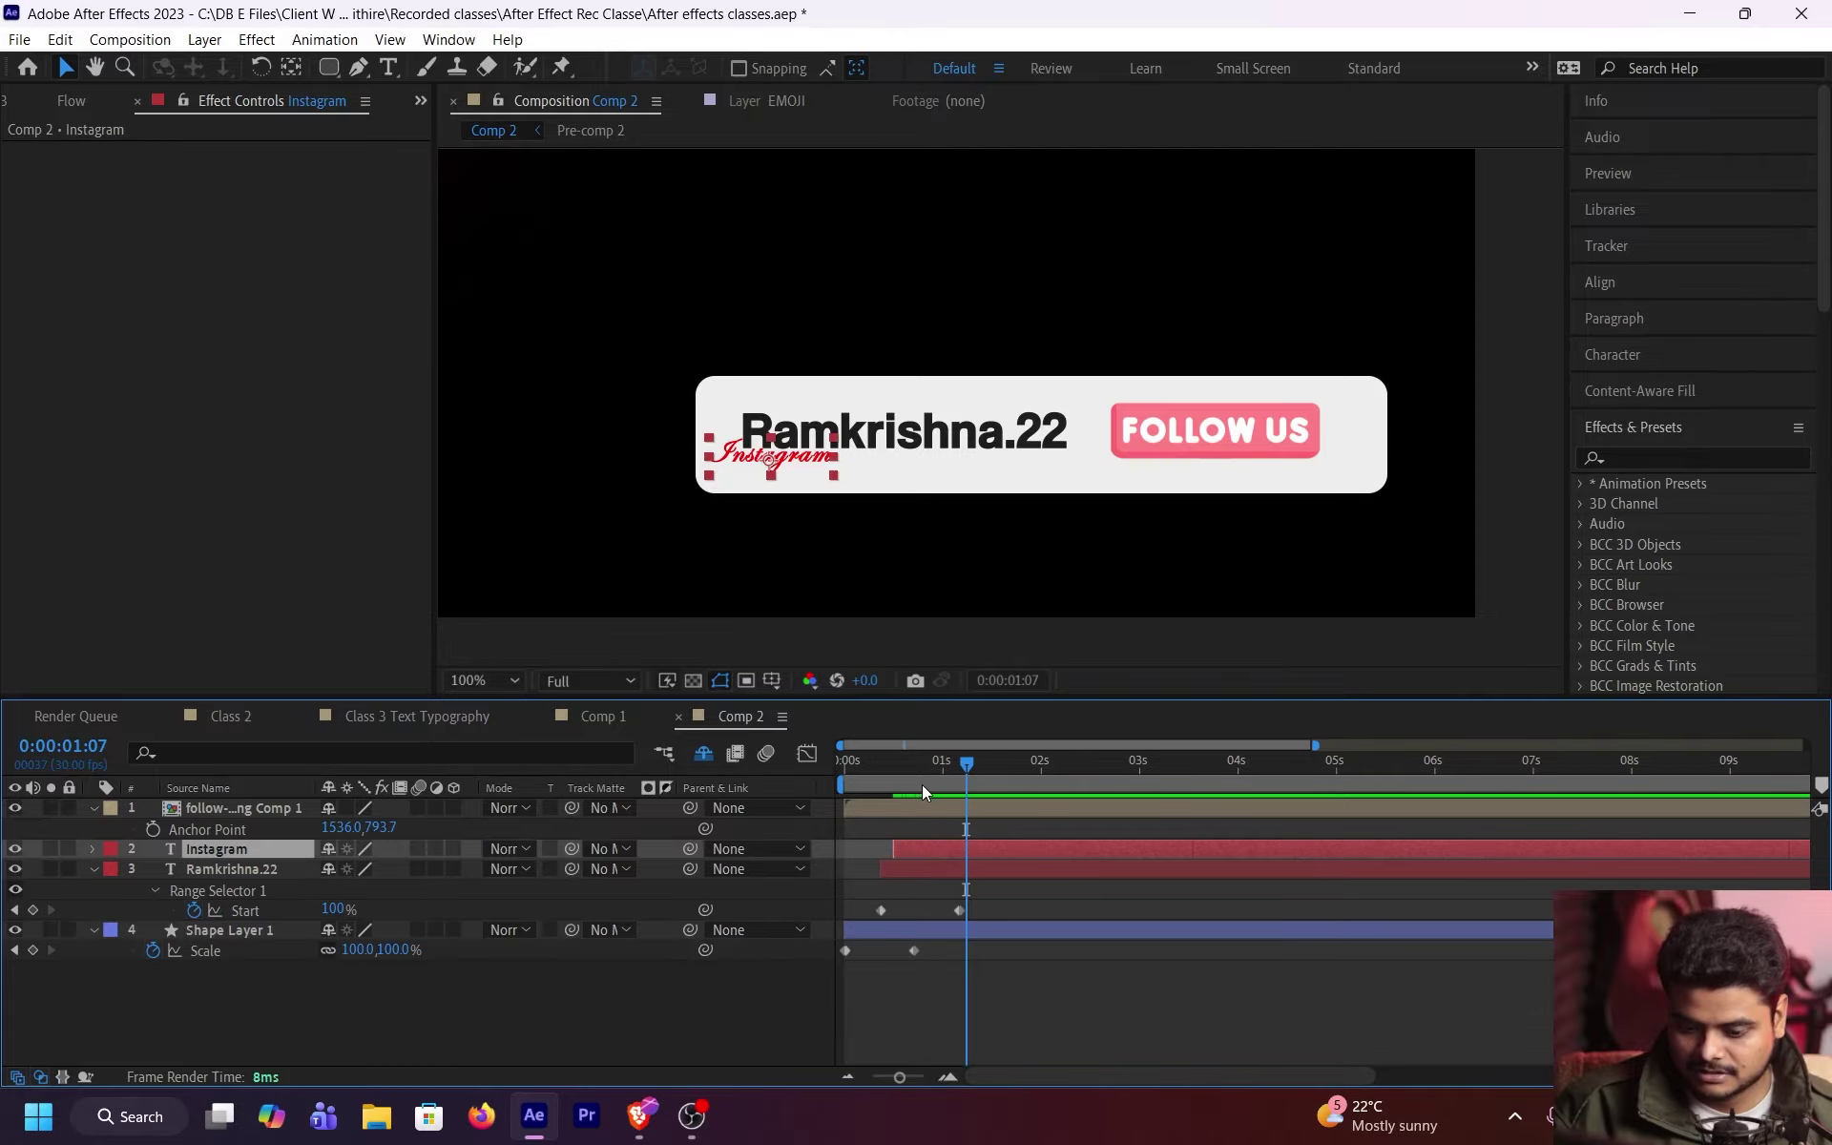
drag(883, 775, 890, 775)
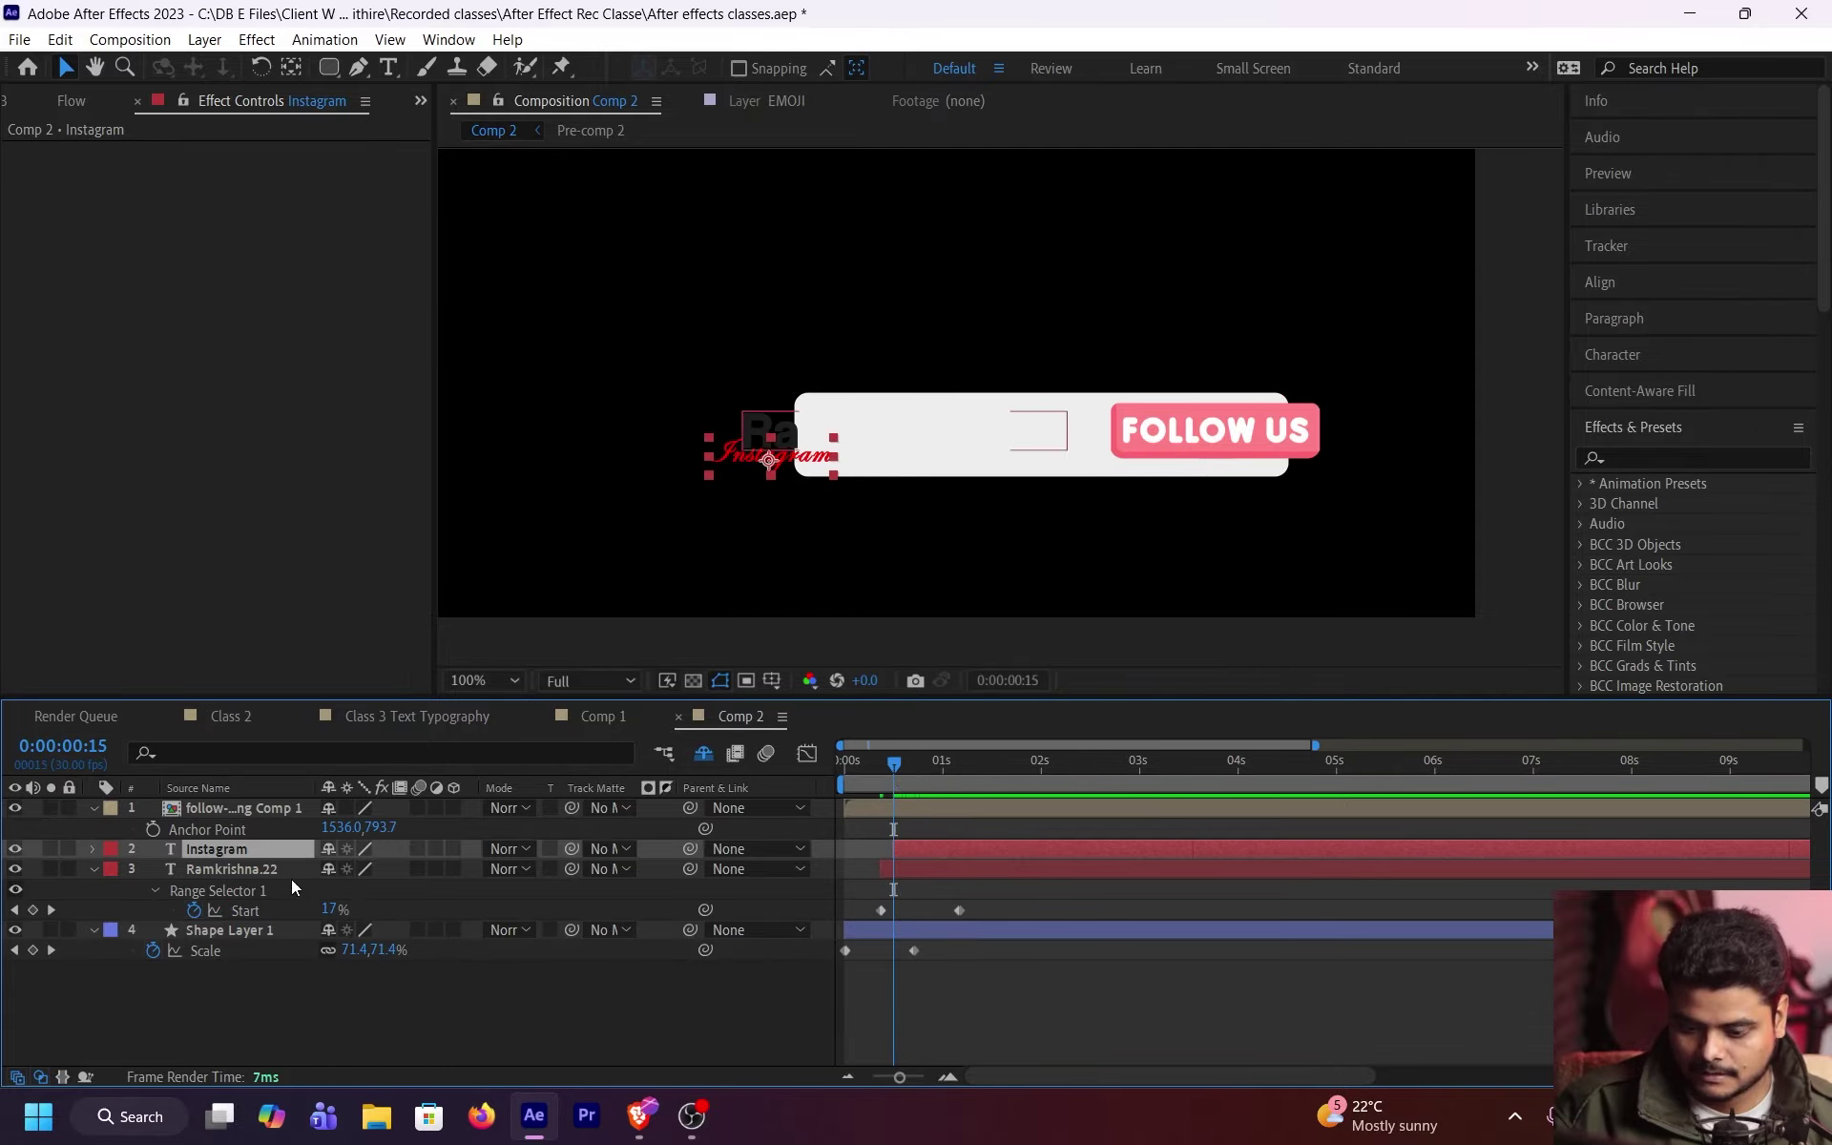
key(ctrl+space)
click(739, 863)
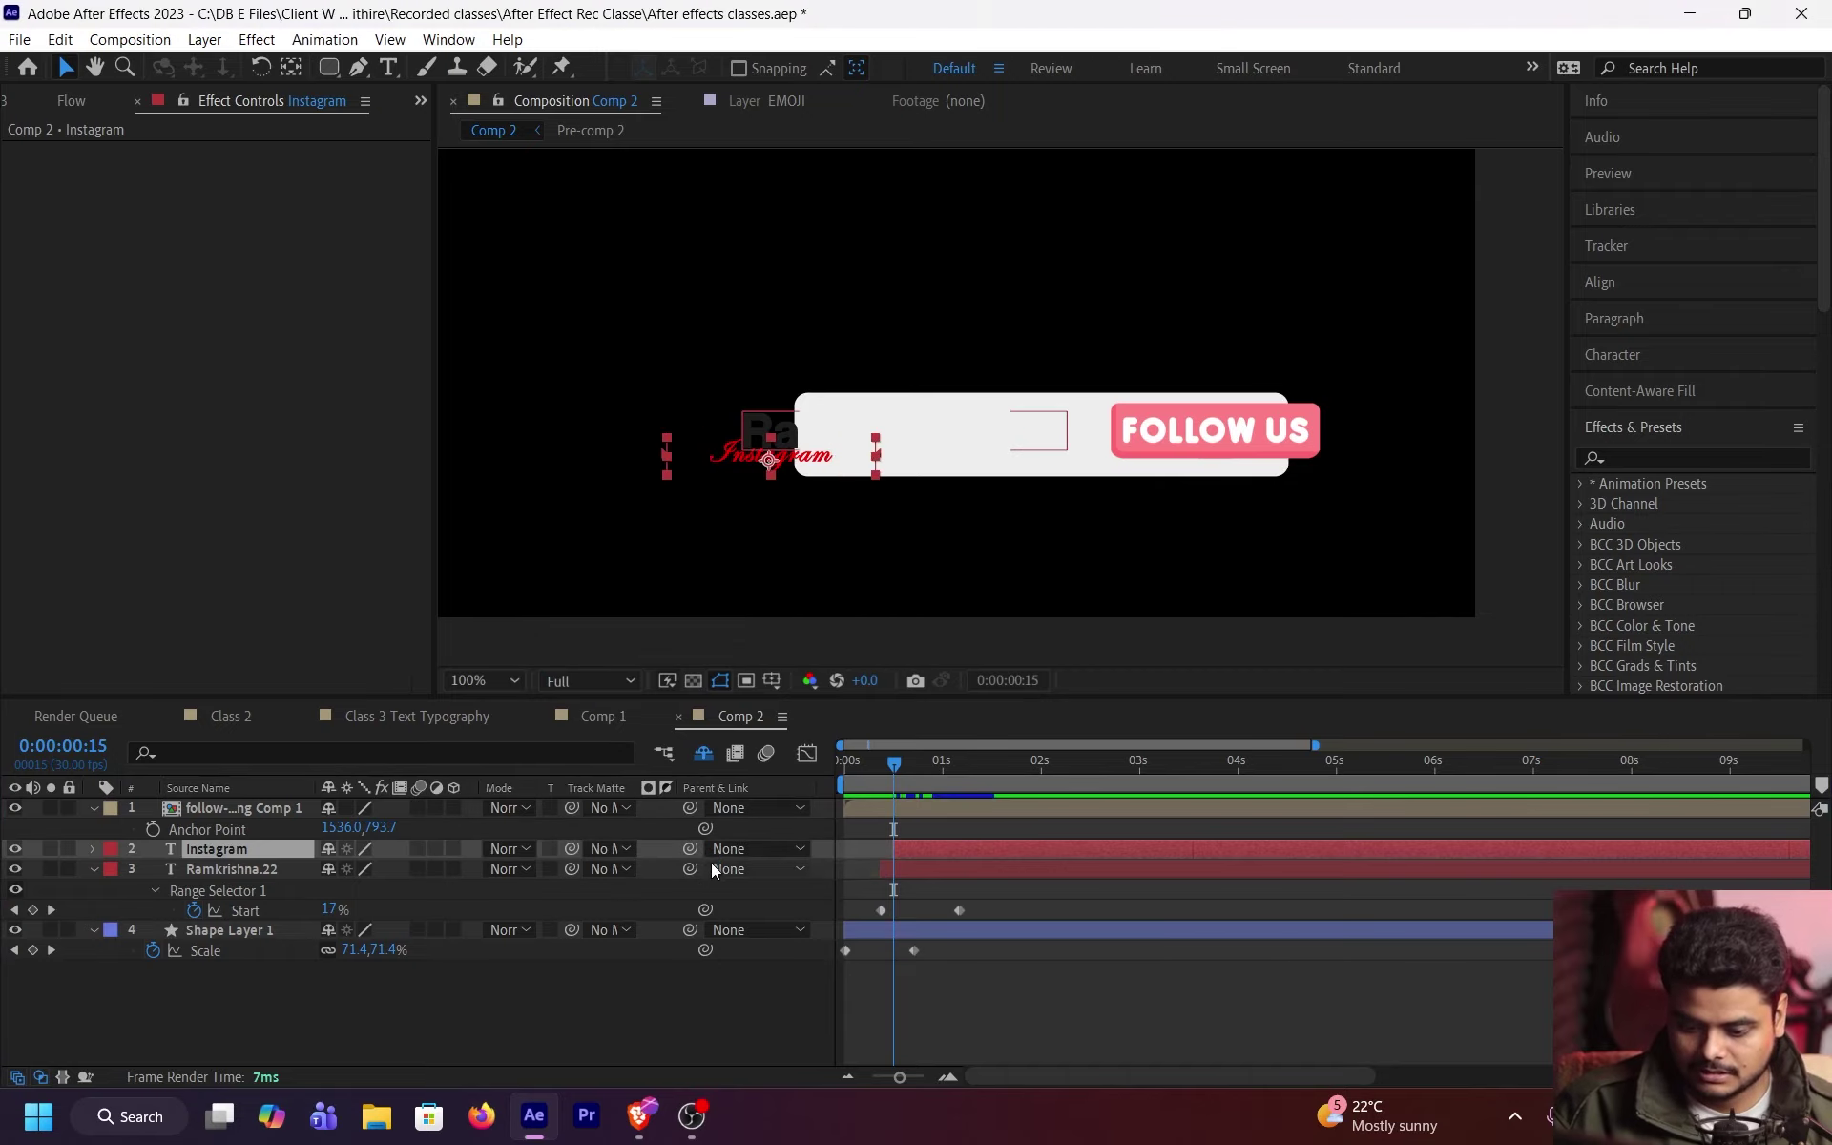
key(ctrl+space)
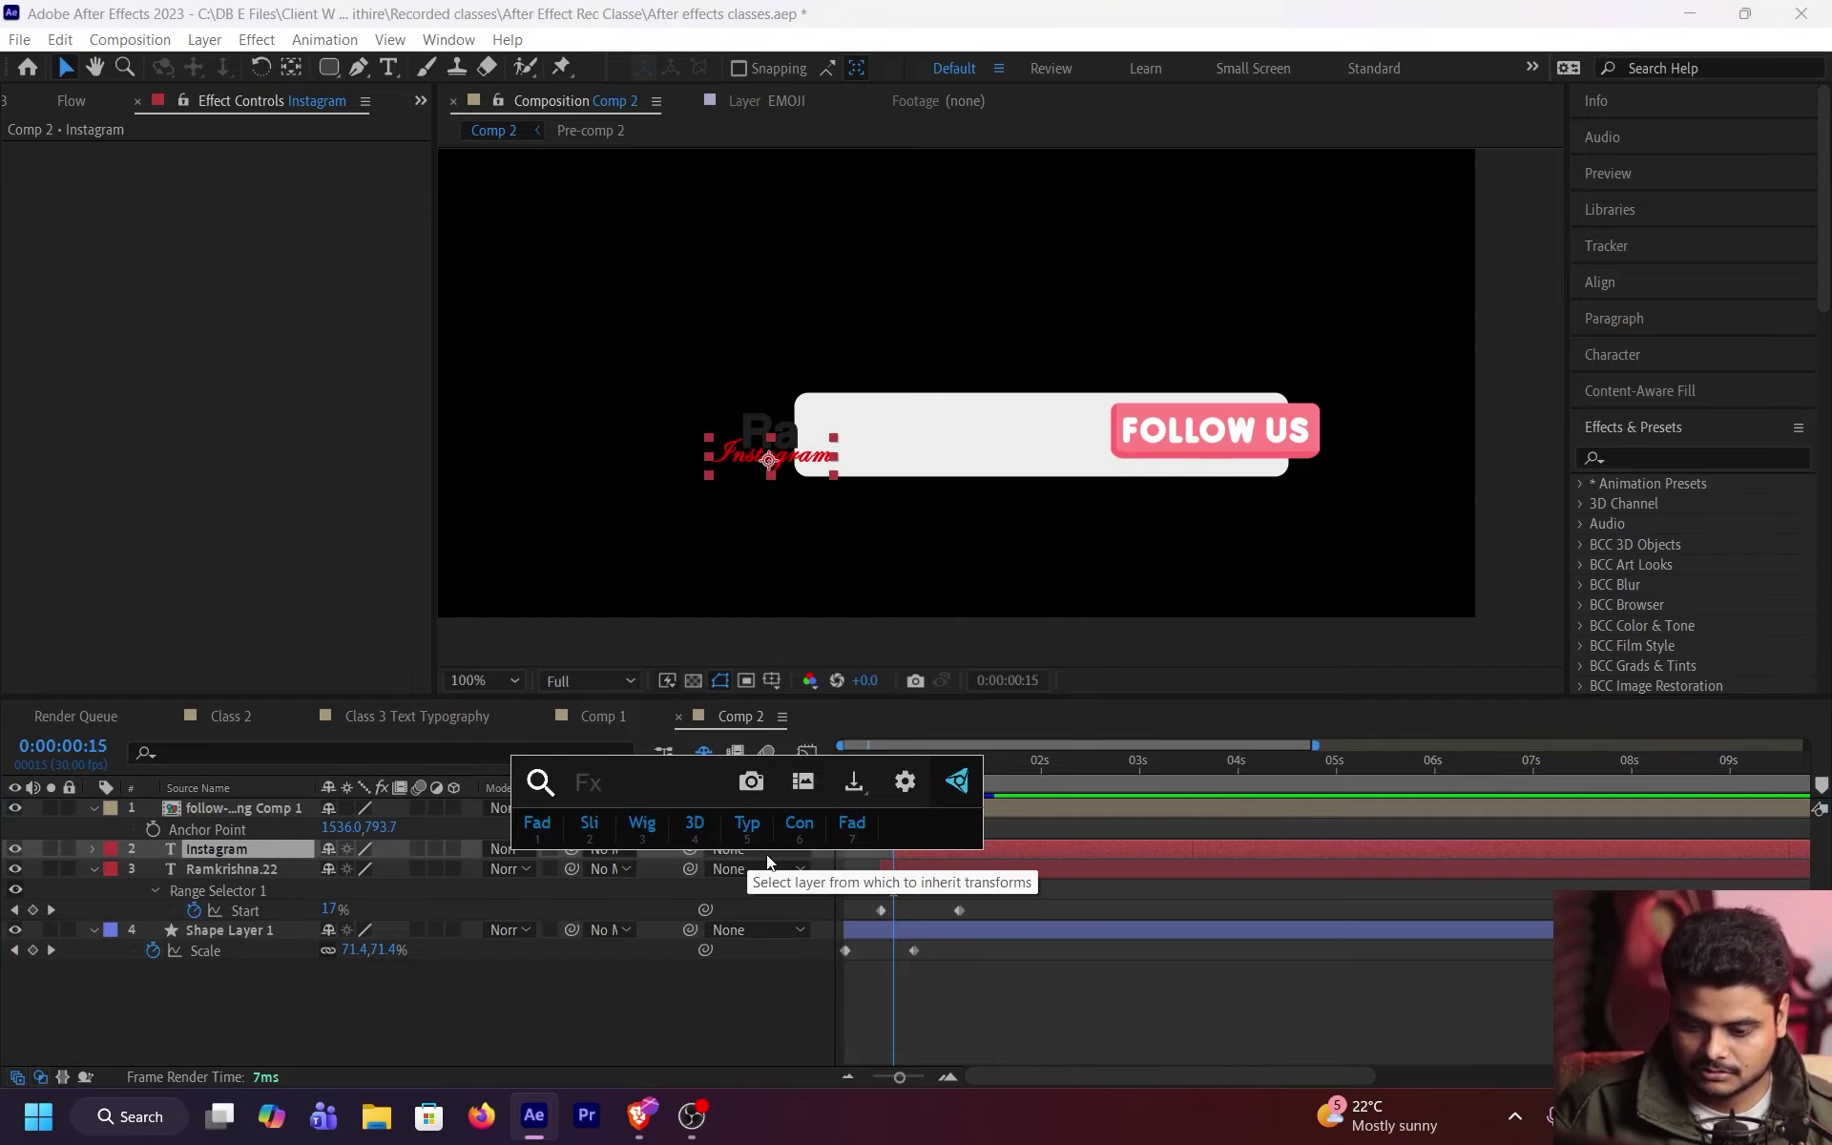
click(858, 826)
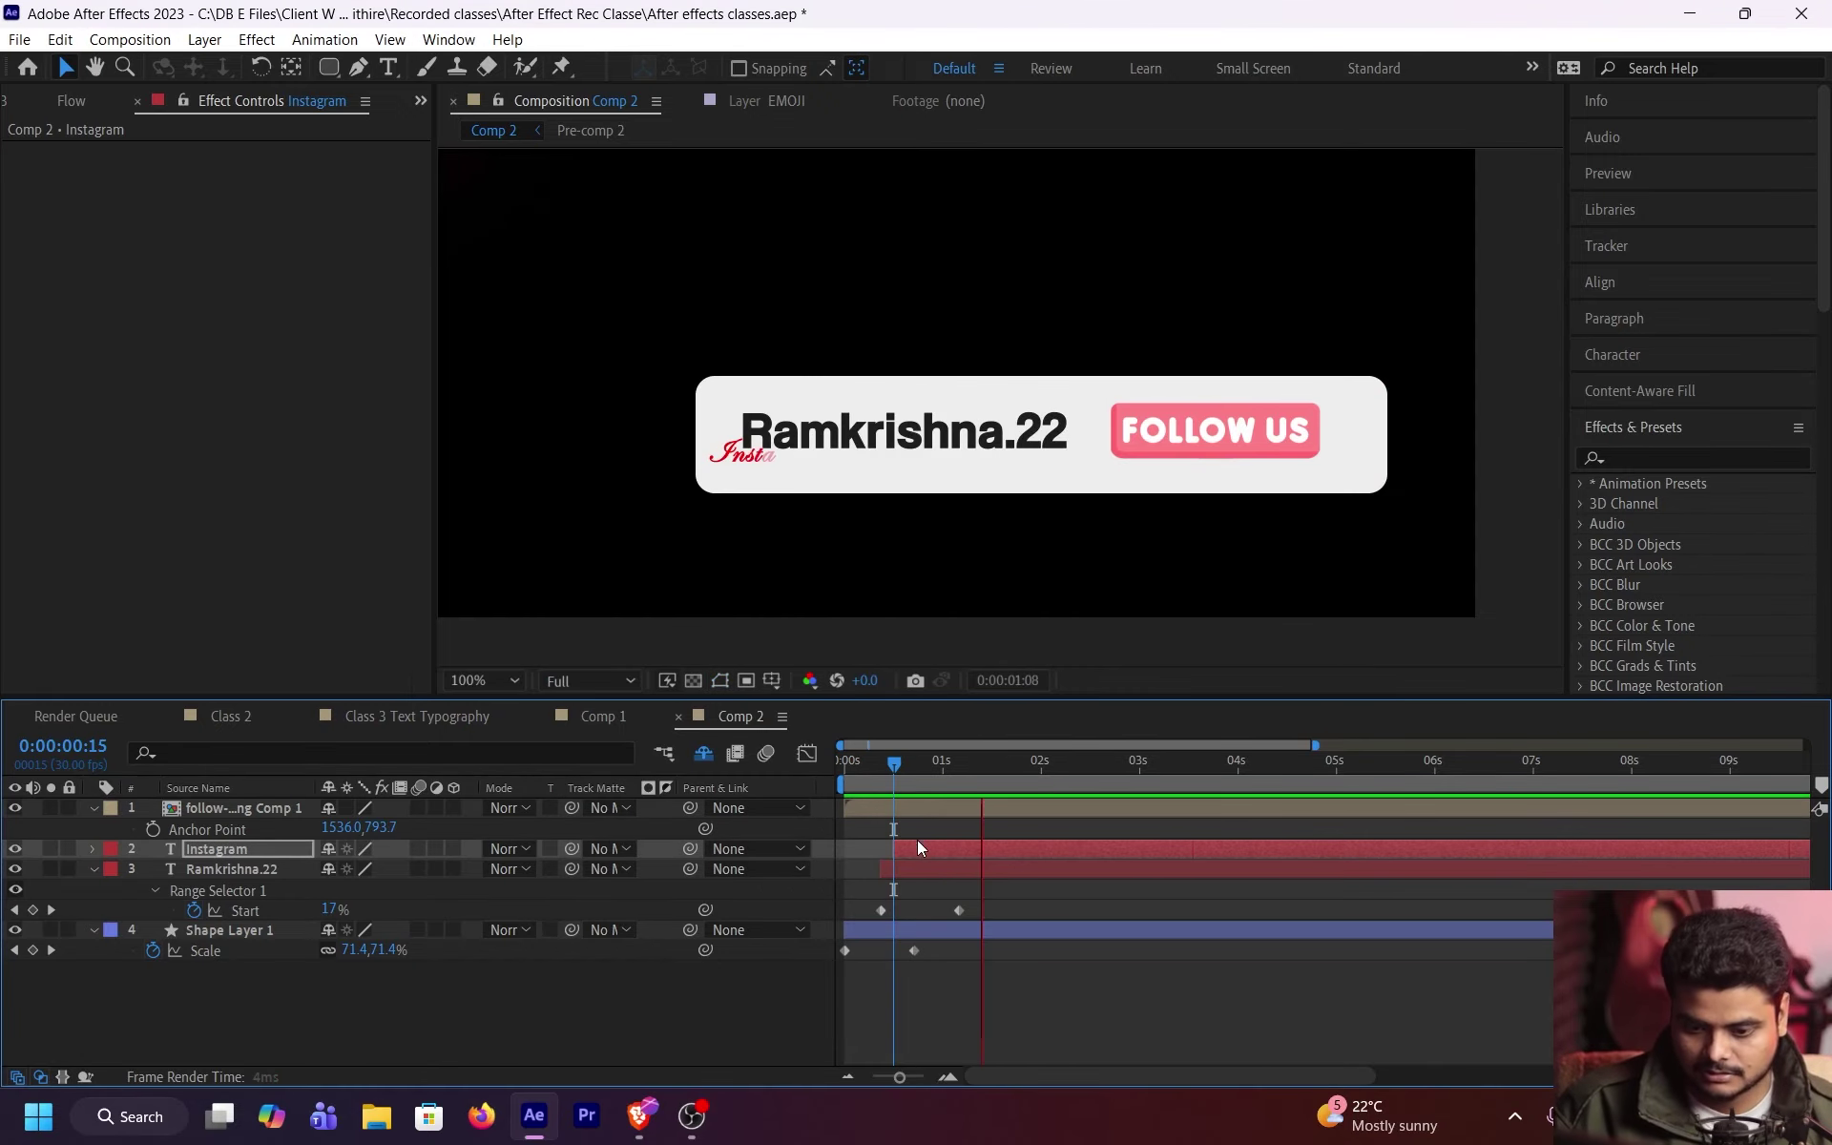
Step: Reveal the Instagram text layer's keyframes, move its ending Start keyframe to about 1.2 seconds, and preview the fade-in
key(u)
drag(1091, 889, 966, 889)
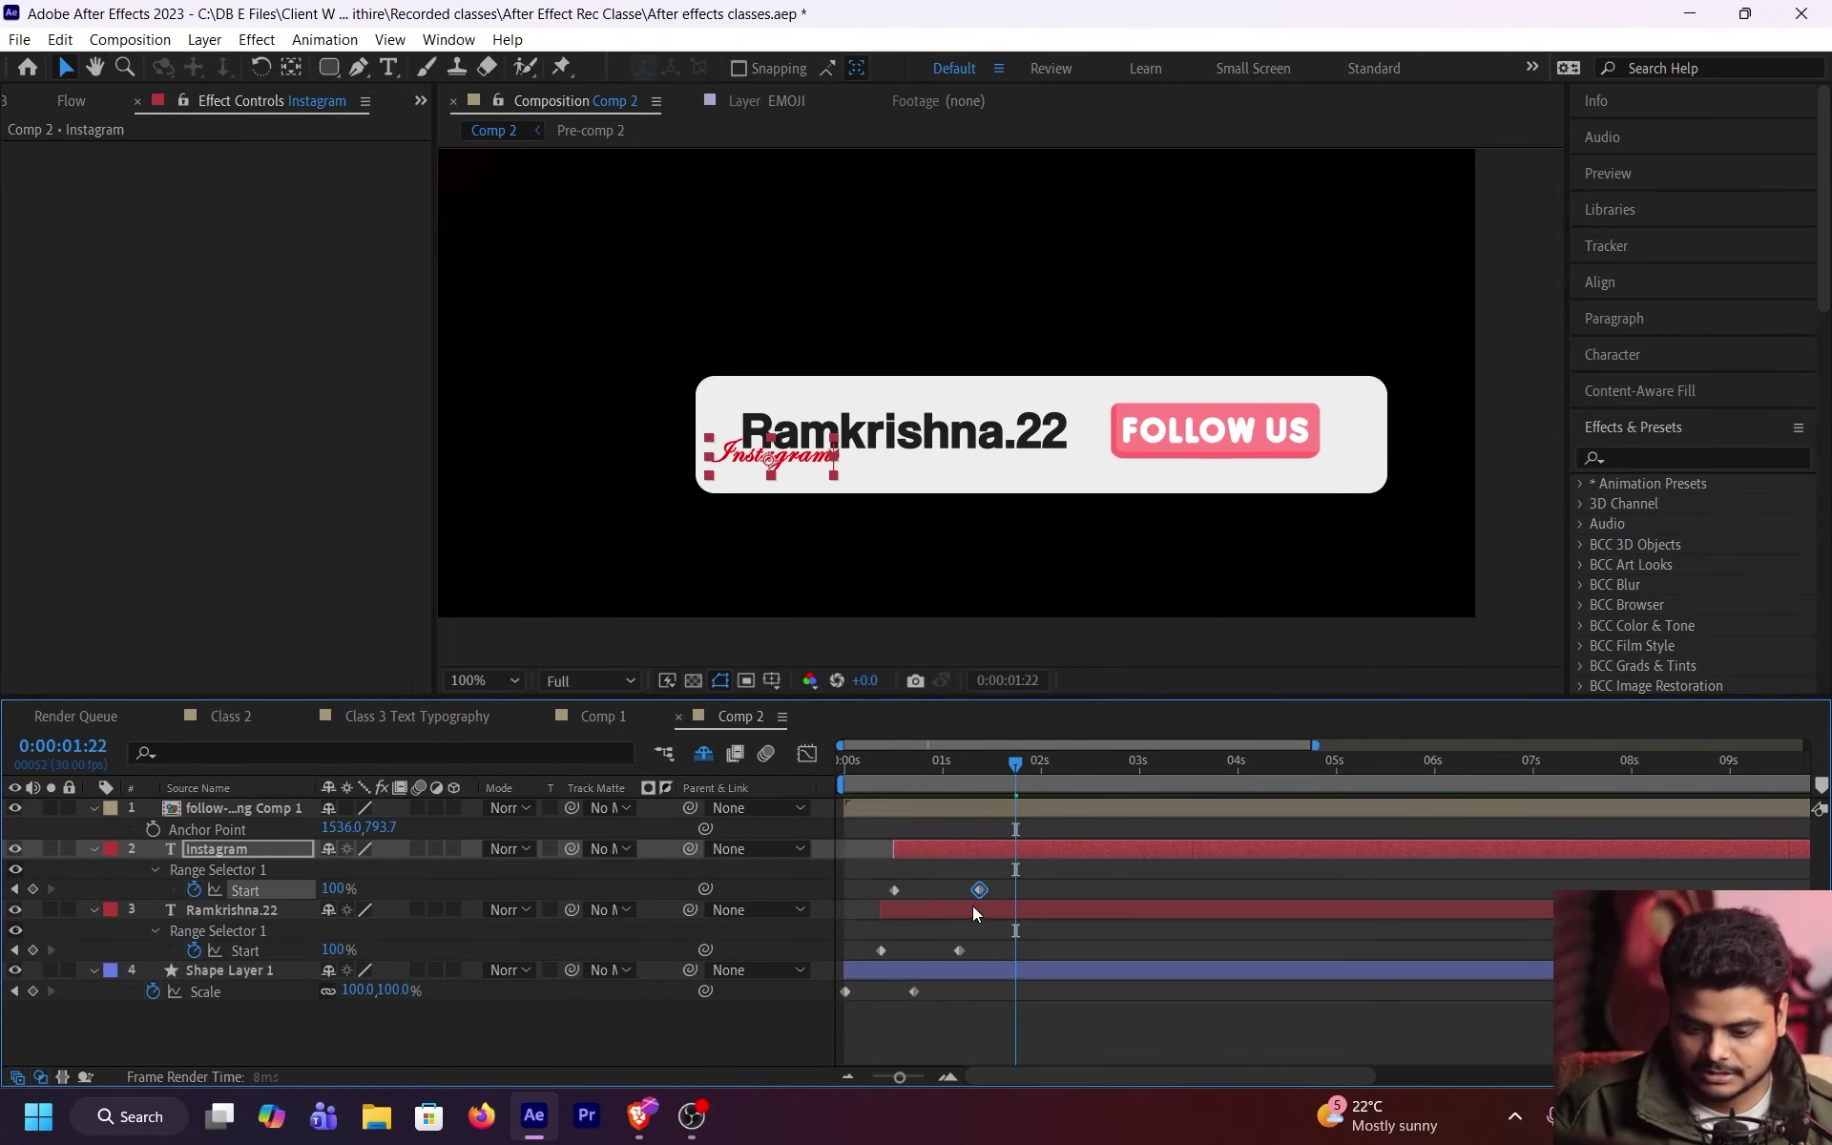
drag(913, 775, 880, 798)
key(space)
key(space)
click(861, 792)
key(v)
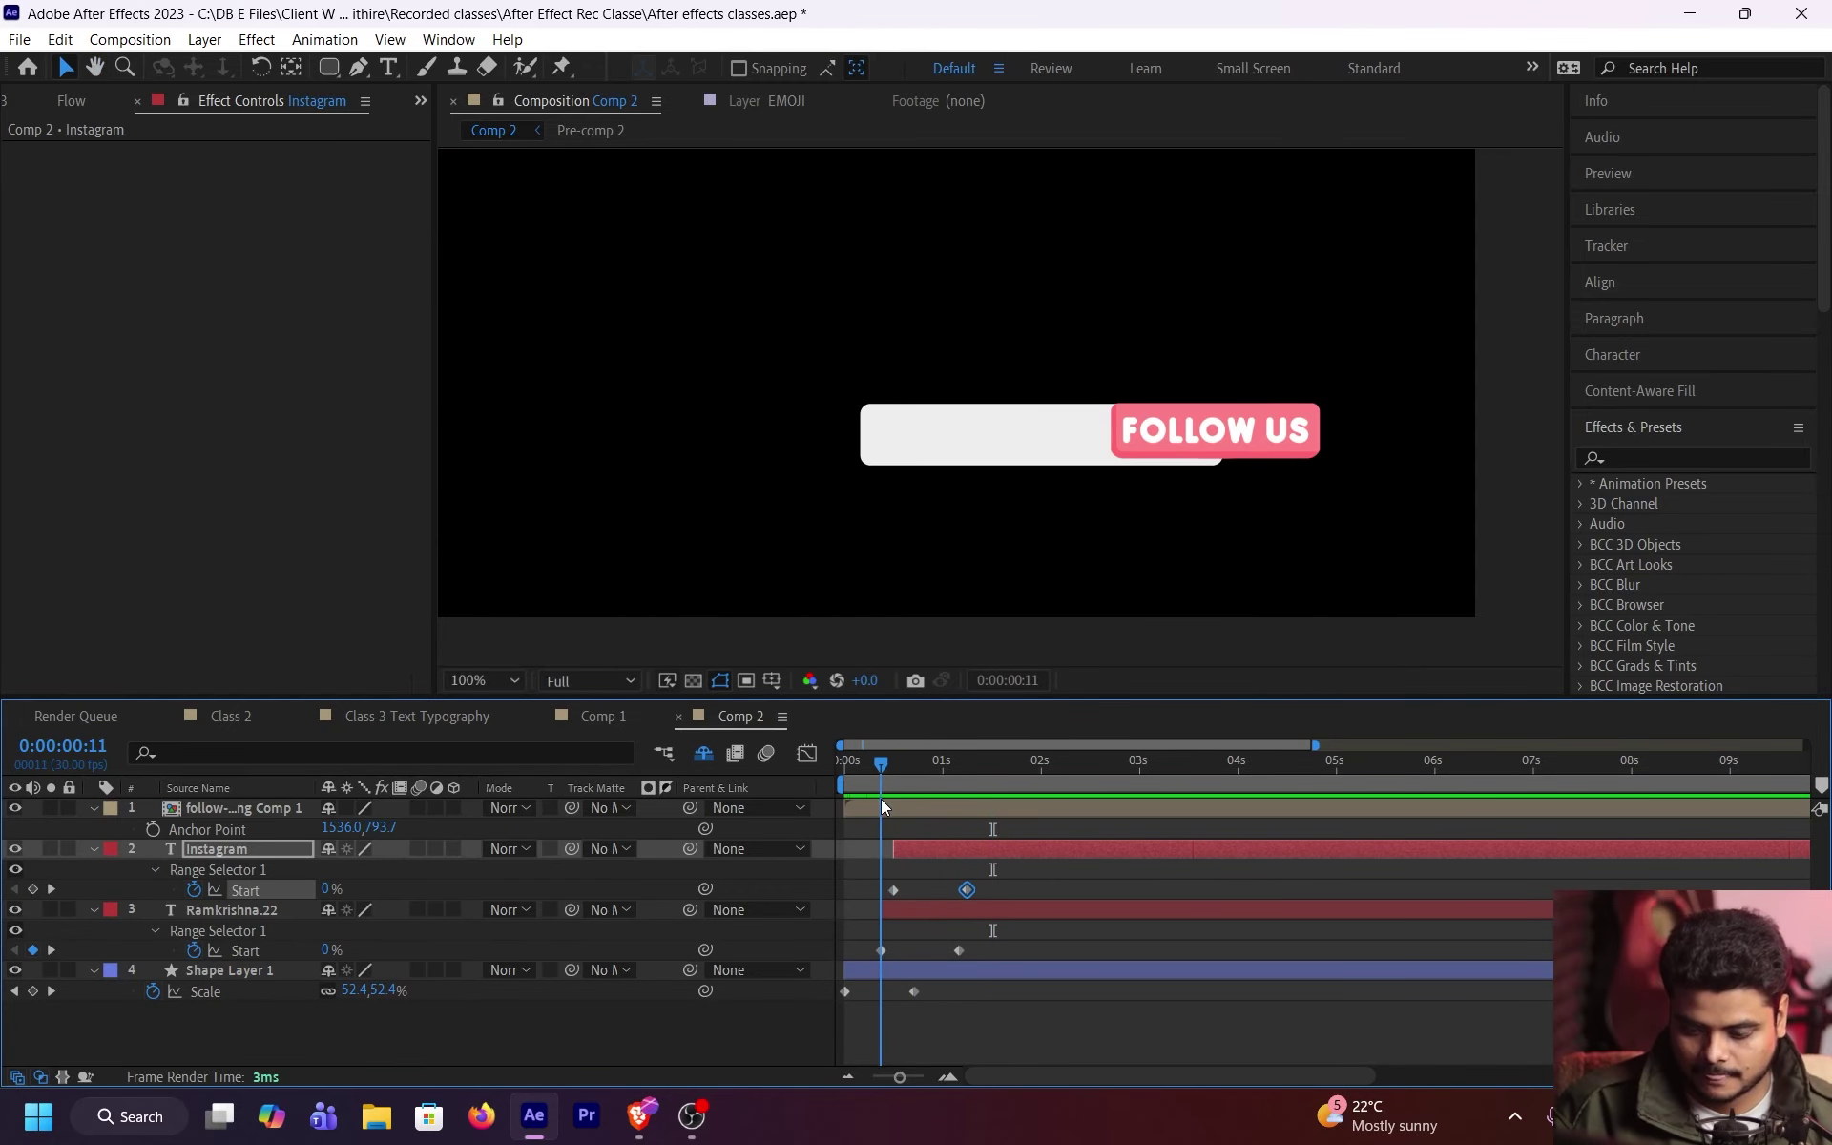
Step: Remove the typewriter's Start keyframes from the username text layer's range selector
click(908, 913)
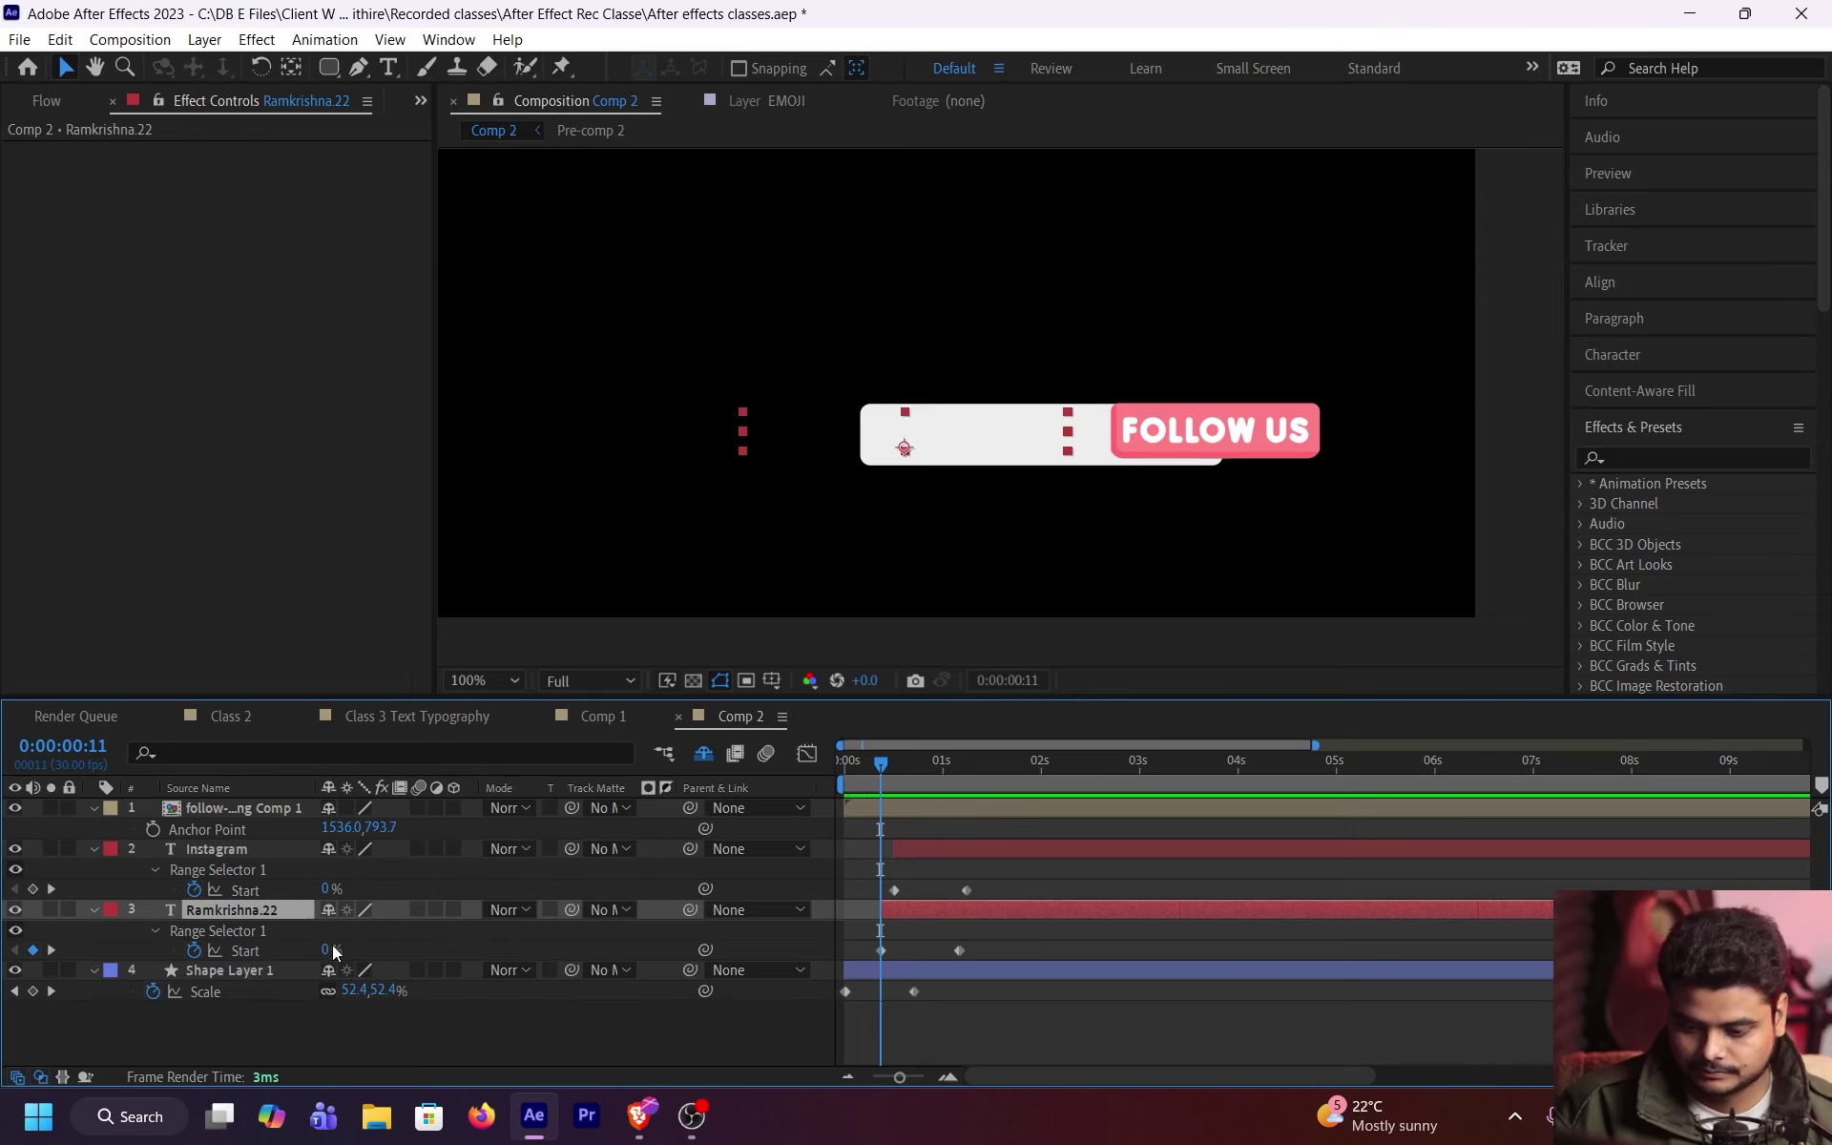
click(1002, 790)
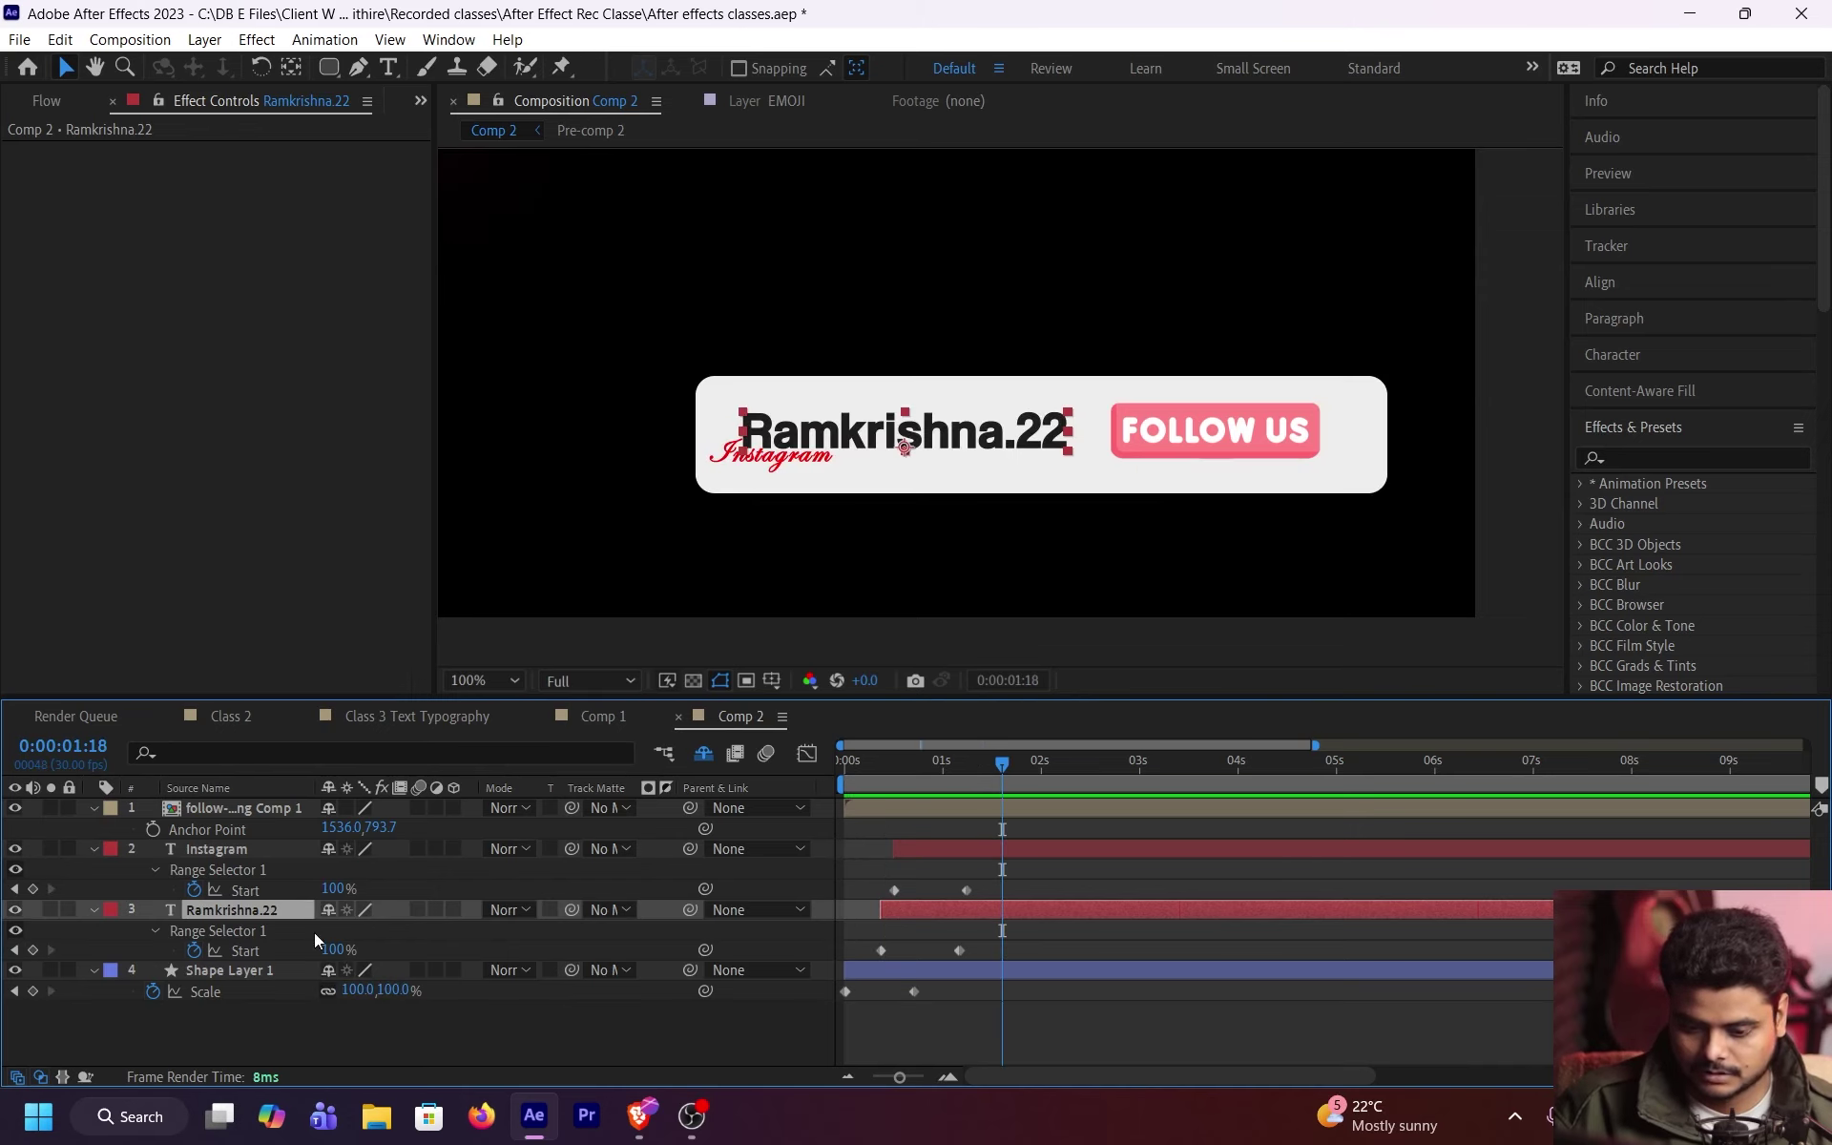
click(195, 950)
click(231, 931)
double_click(232, 930)
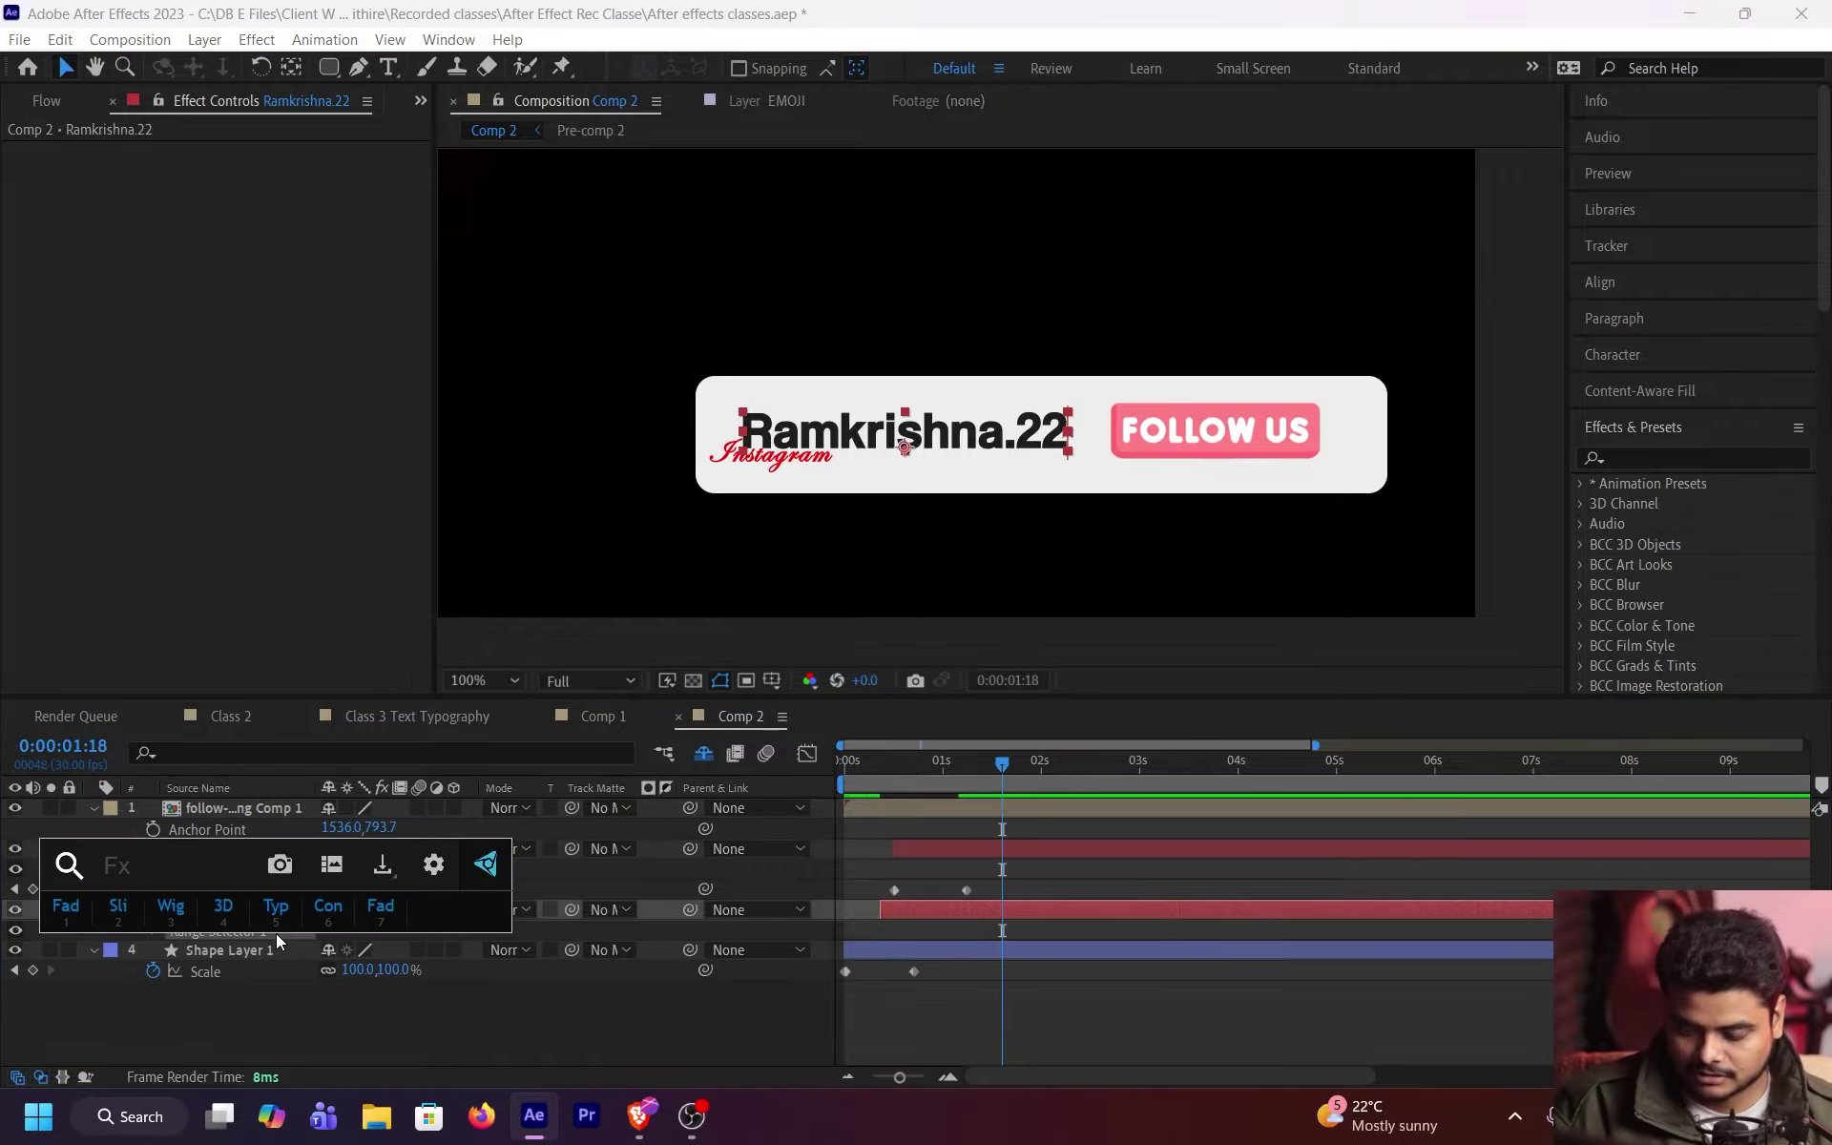
Step: Apply the character fade-in preset to the username text layer and shift its two Start keyframes to begin at about 0.5 seconds
key(u)
key(u)
key(u)
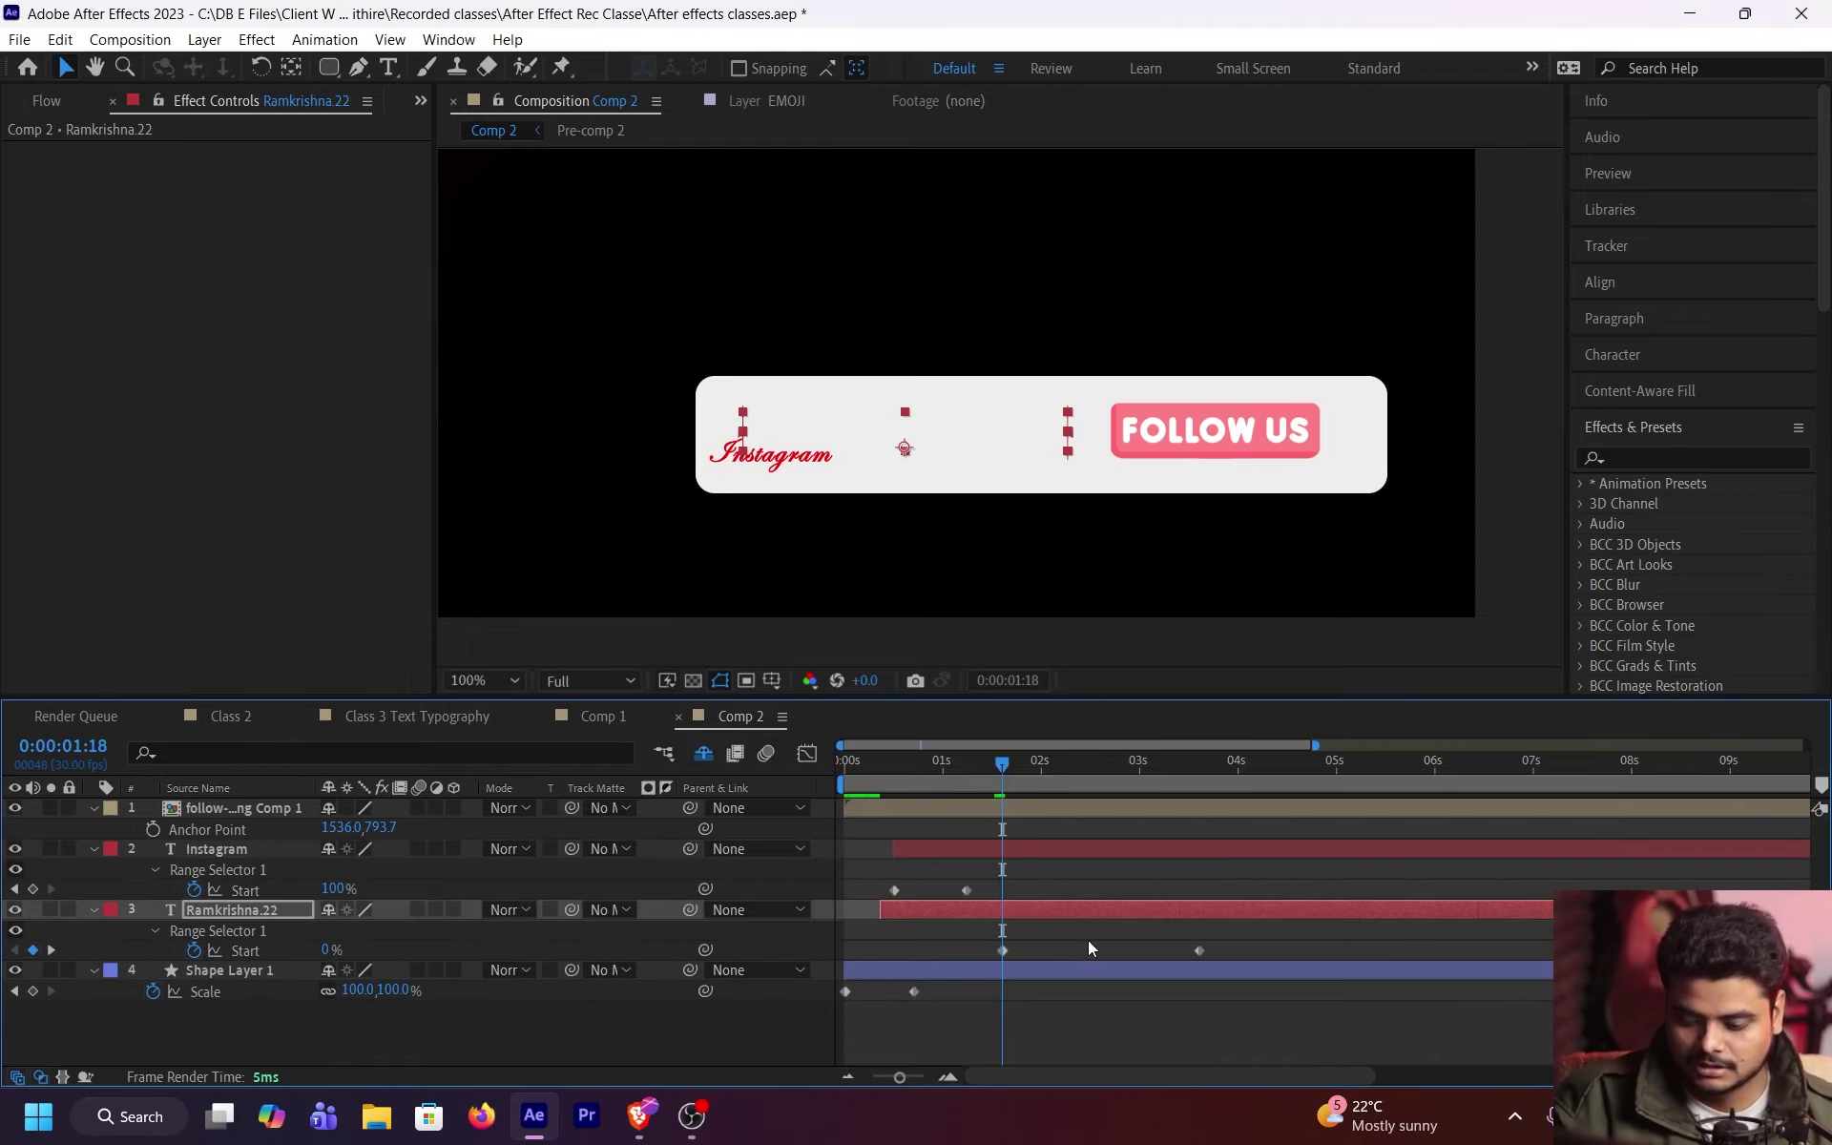
drag(1276, 941, 886, 957)
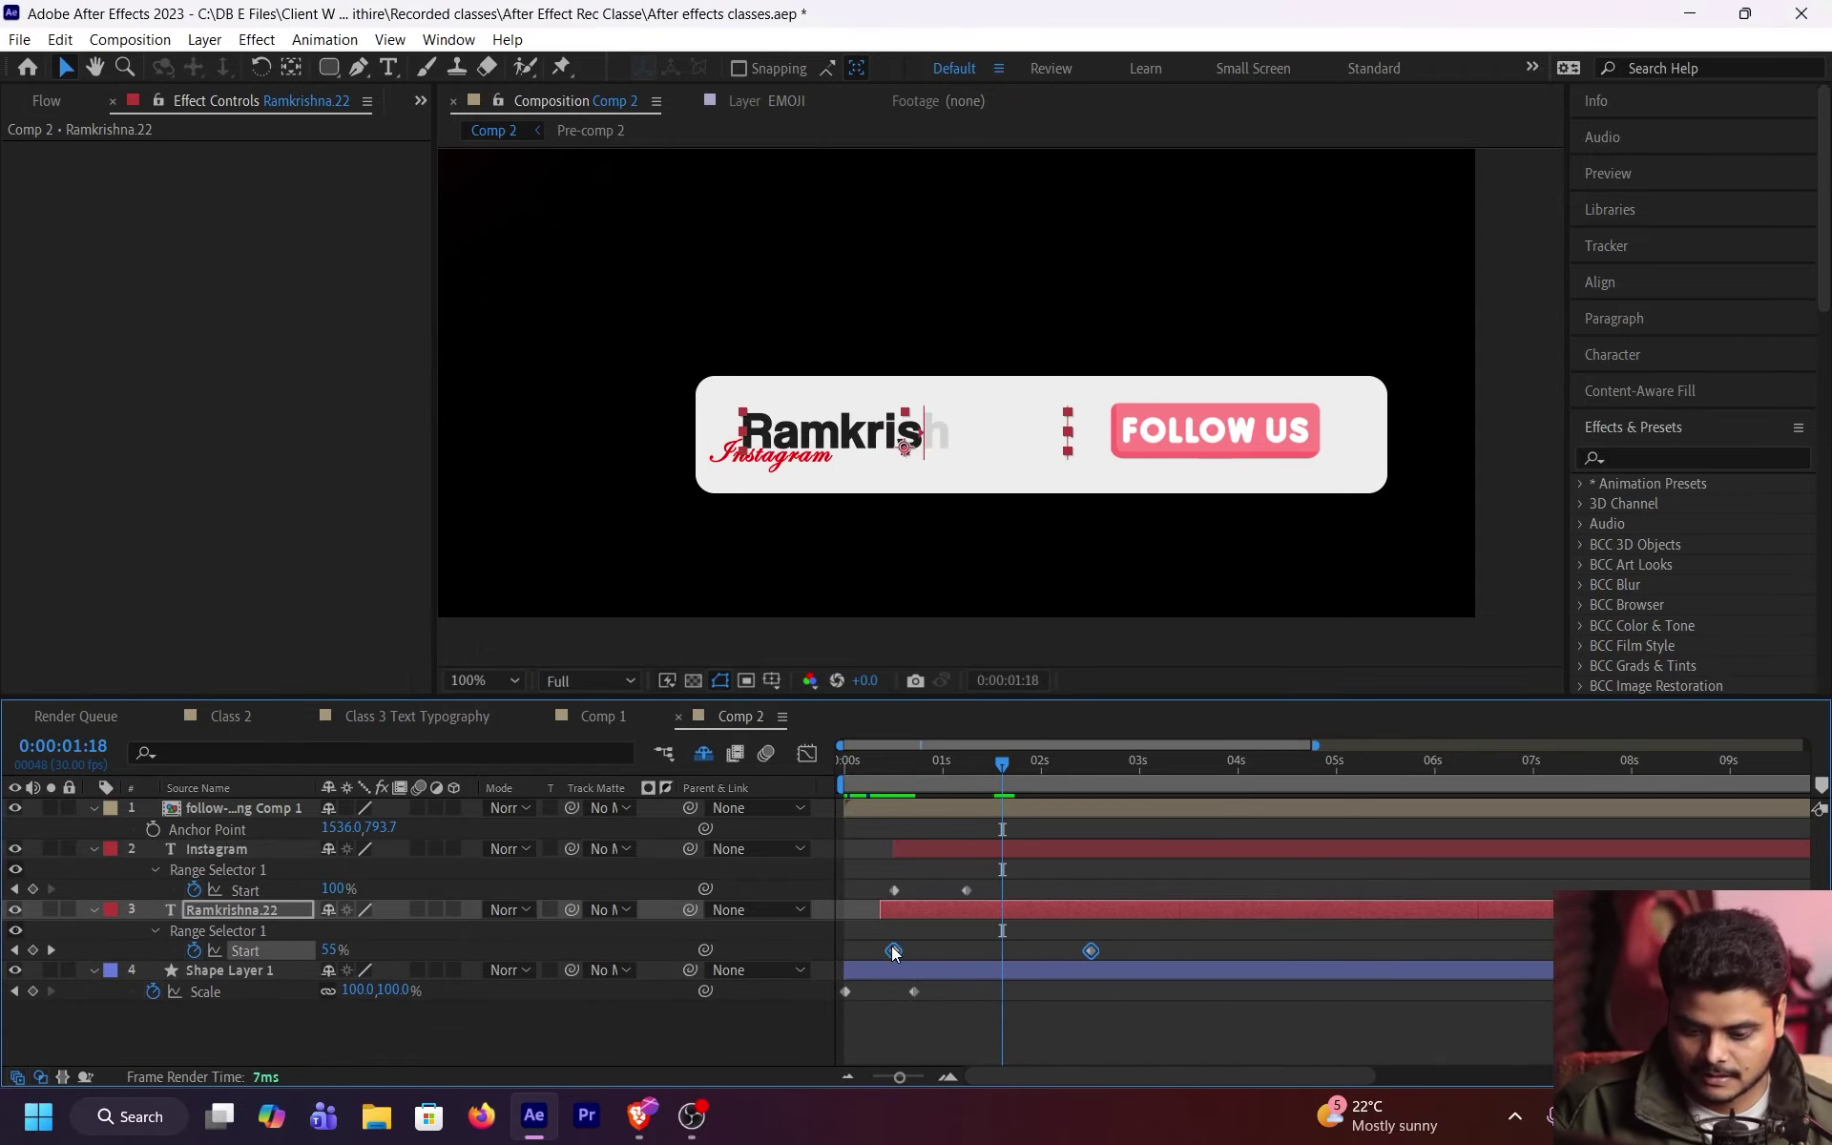
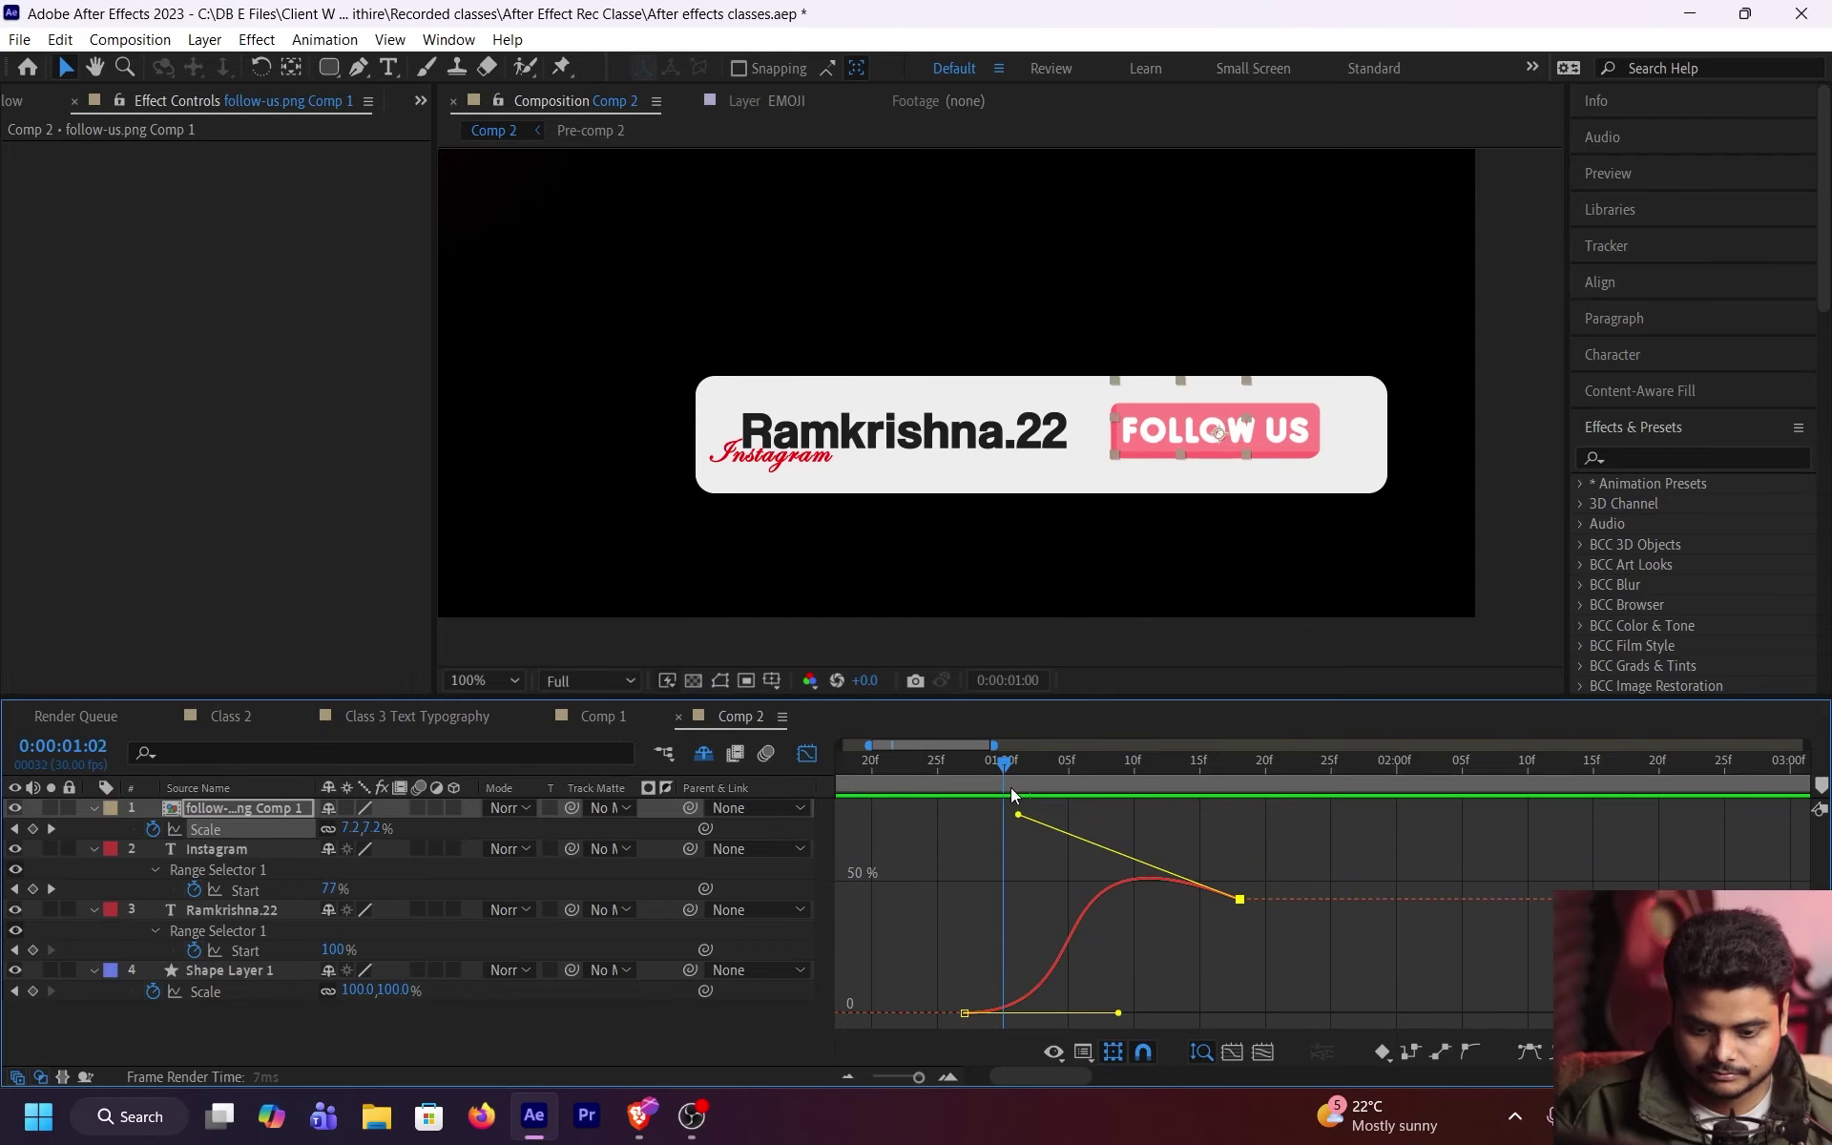
Step: Reshape the Follow Us badge's Scale value curve so it rises steeply at first and overshoots before settling
drag(1018, 814, 902, 794)
drag(1122, 1017, 994, 948)
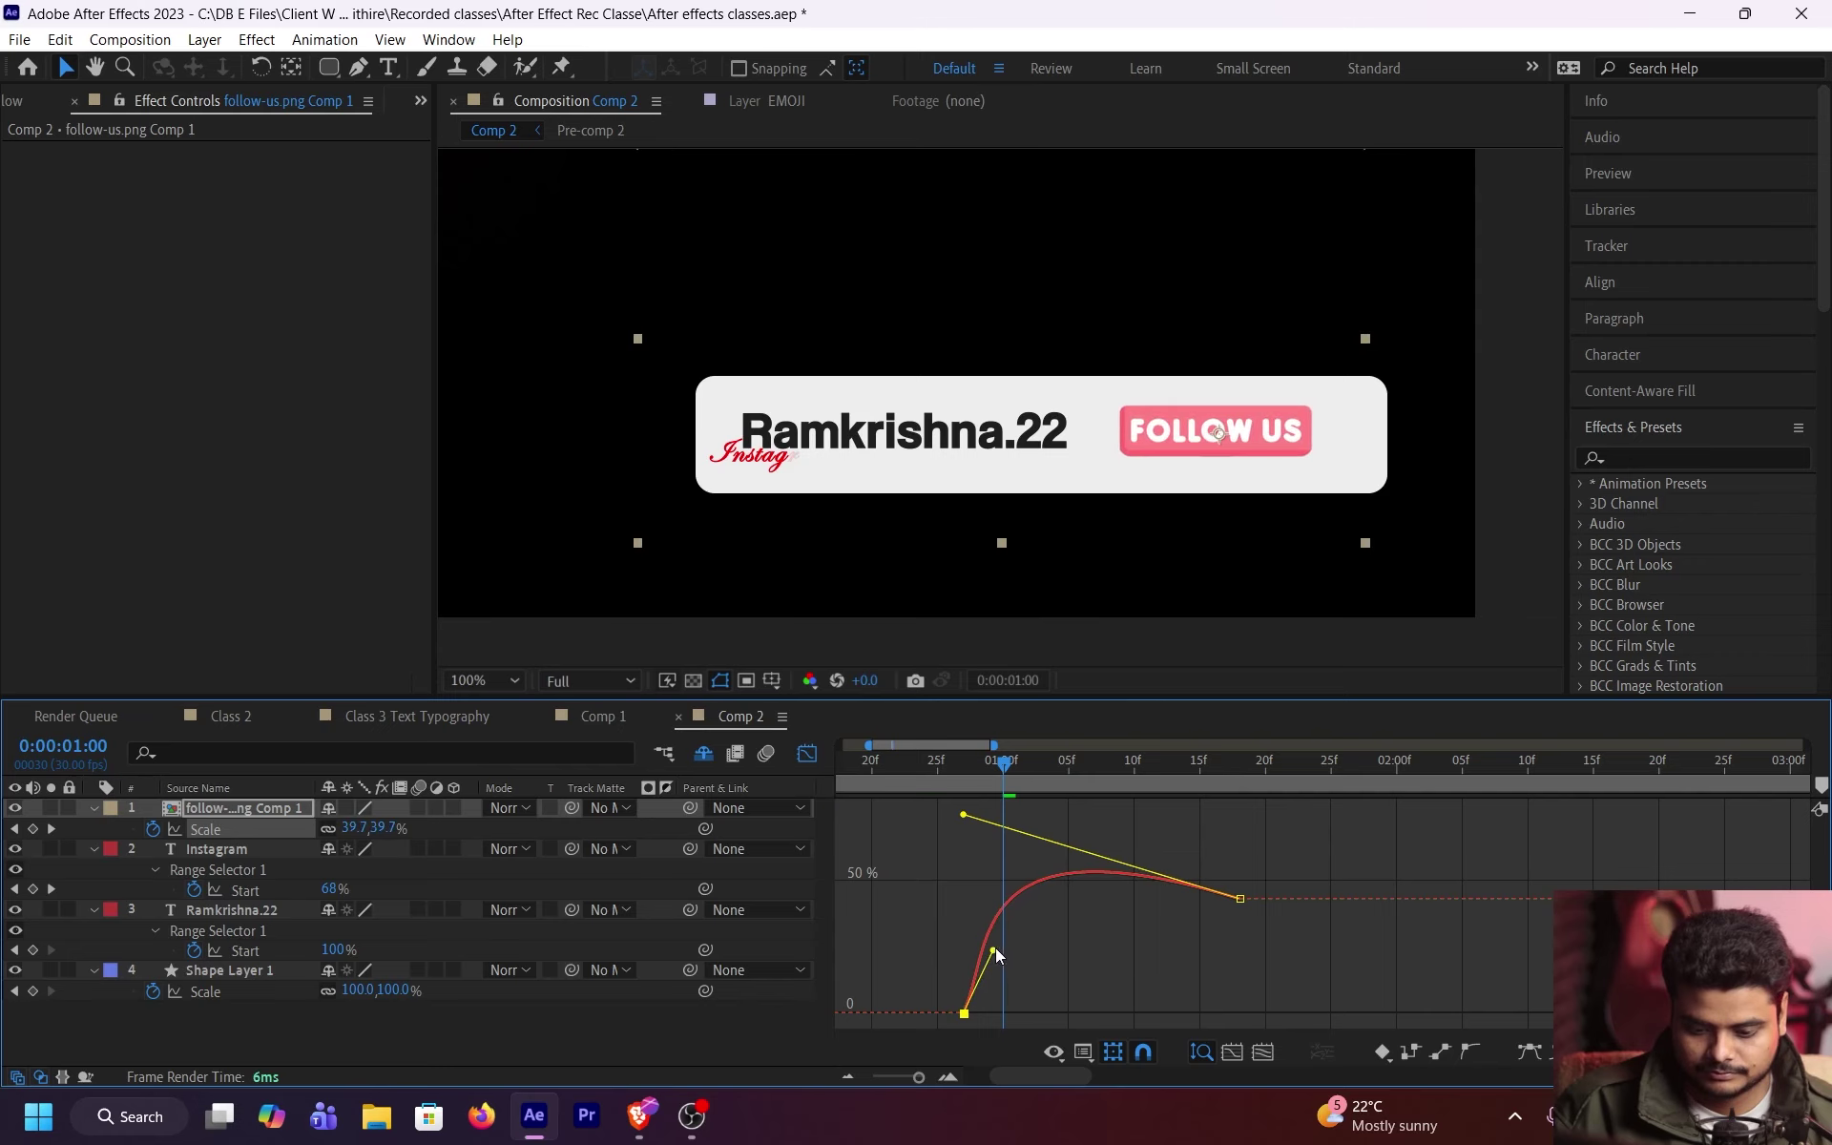
Step: Reduce the overshoot in the Follow Us badge's Scale value curve slightly and preview the pop-up
drag(995, 775, 945, 779)
key(space)
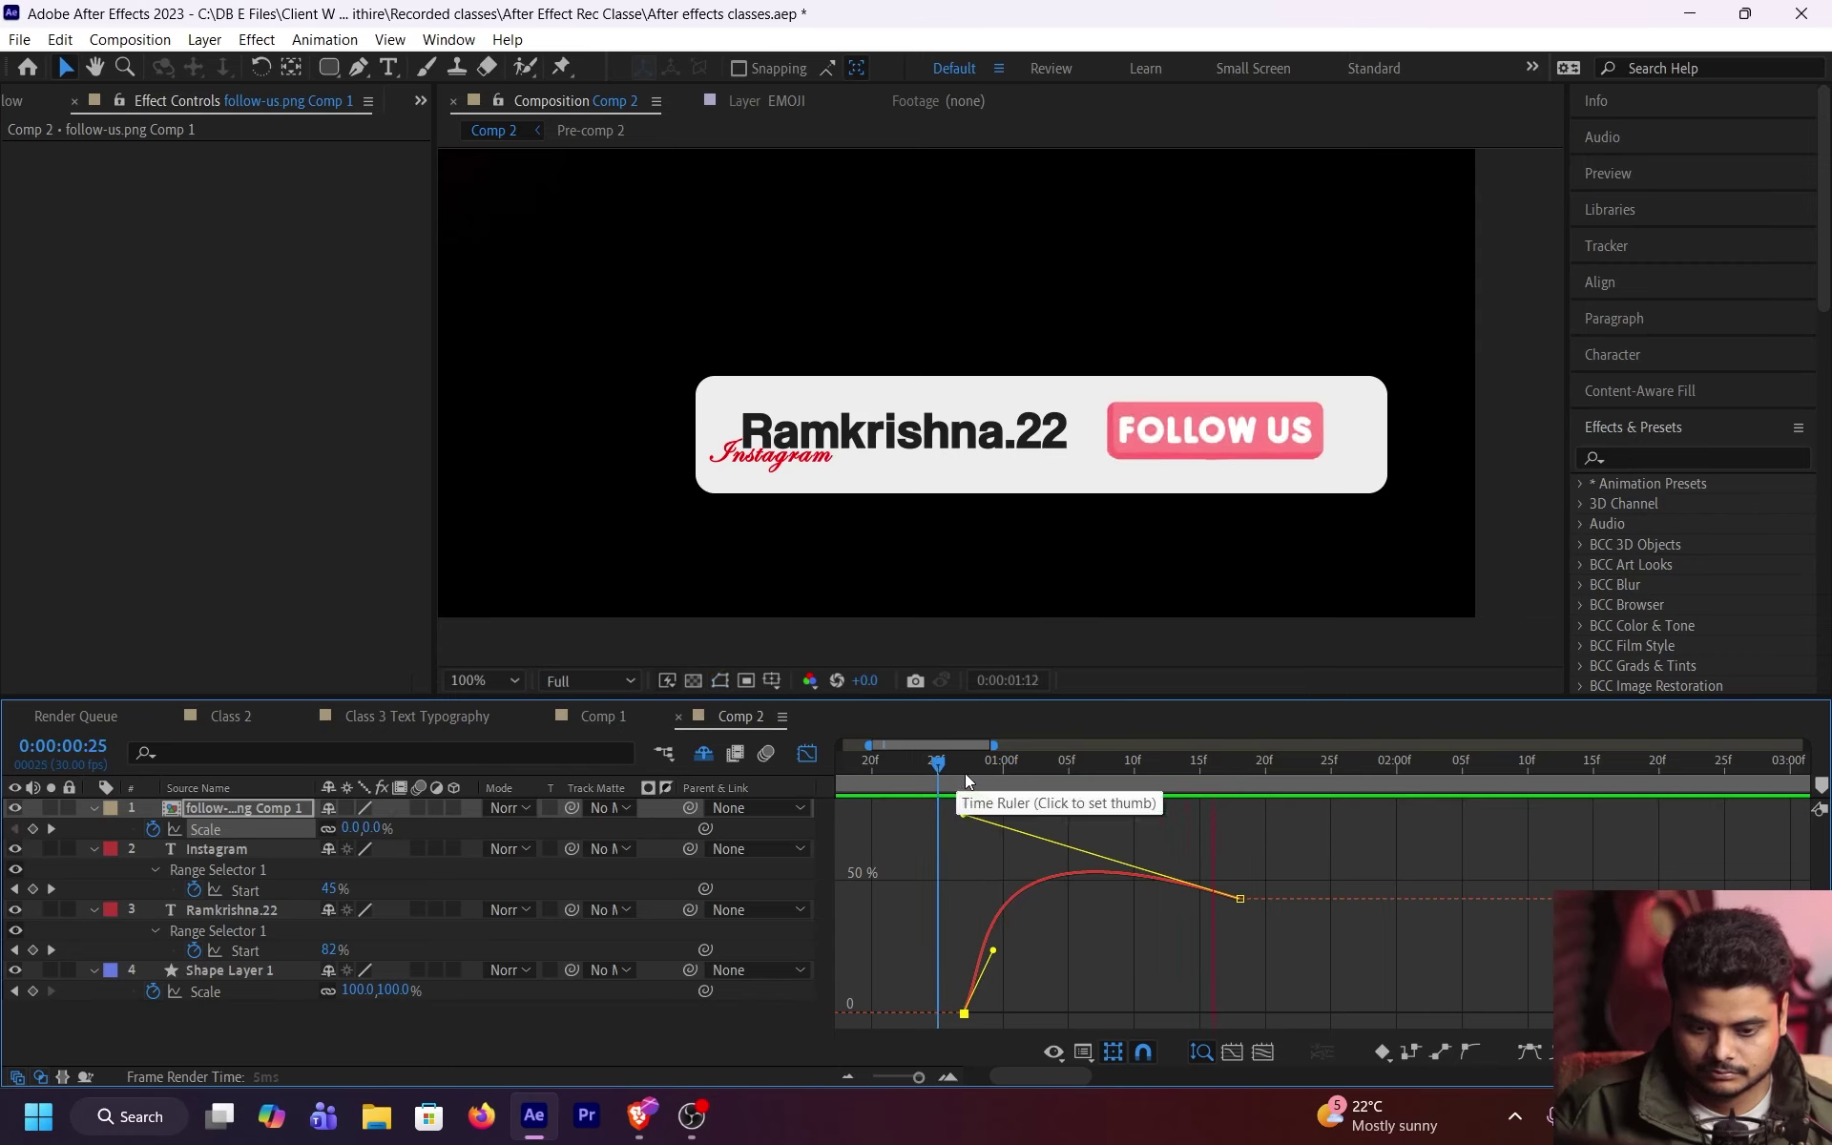
click(966, 790)
drag(964, 819, 965, 858)
key(space)
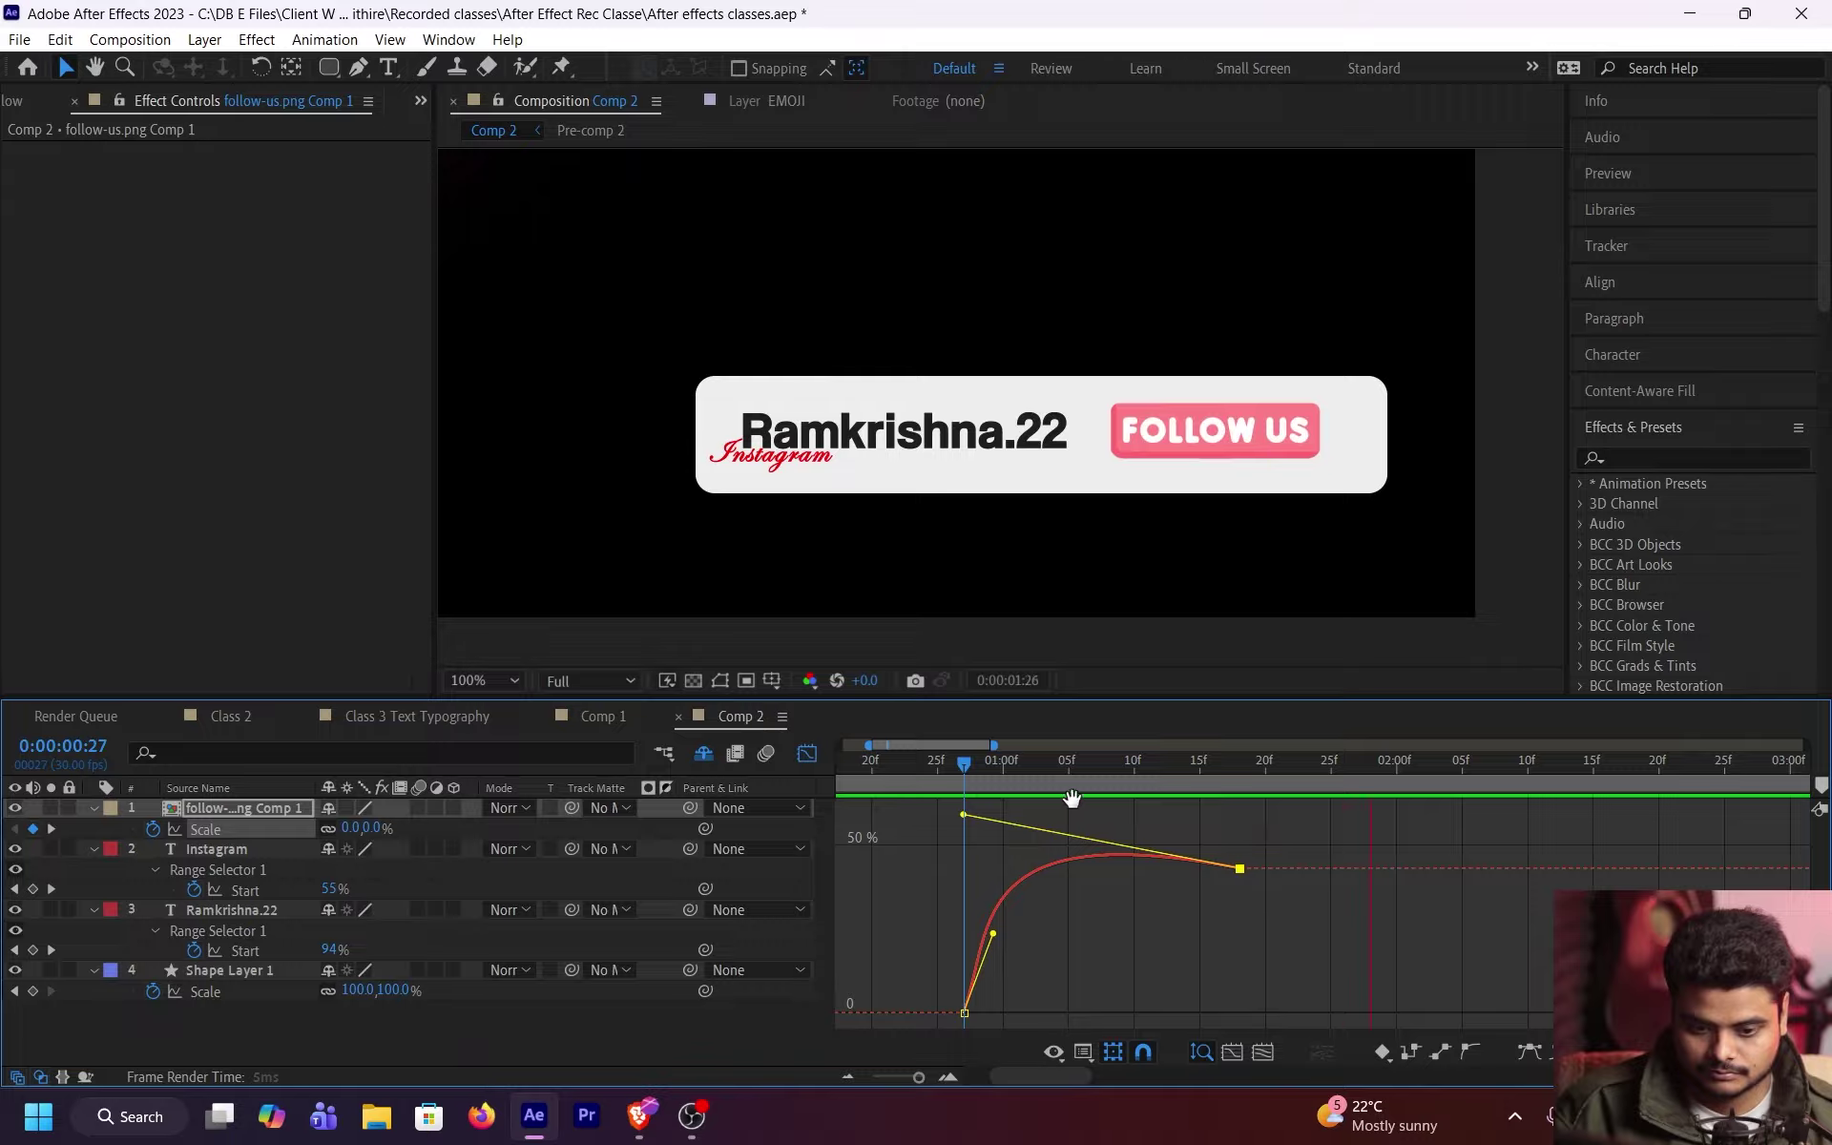
key(space)
key(shift+F3)
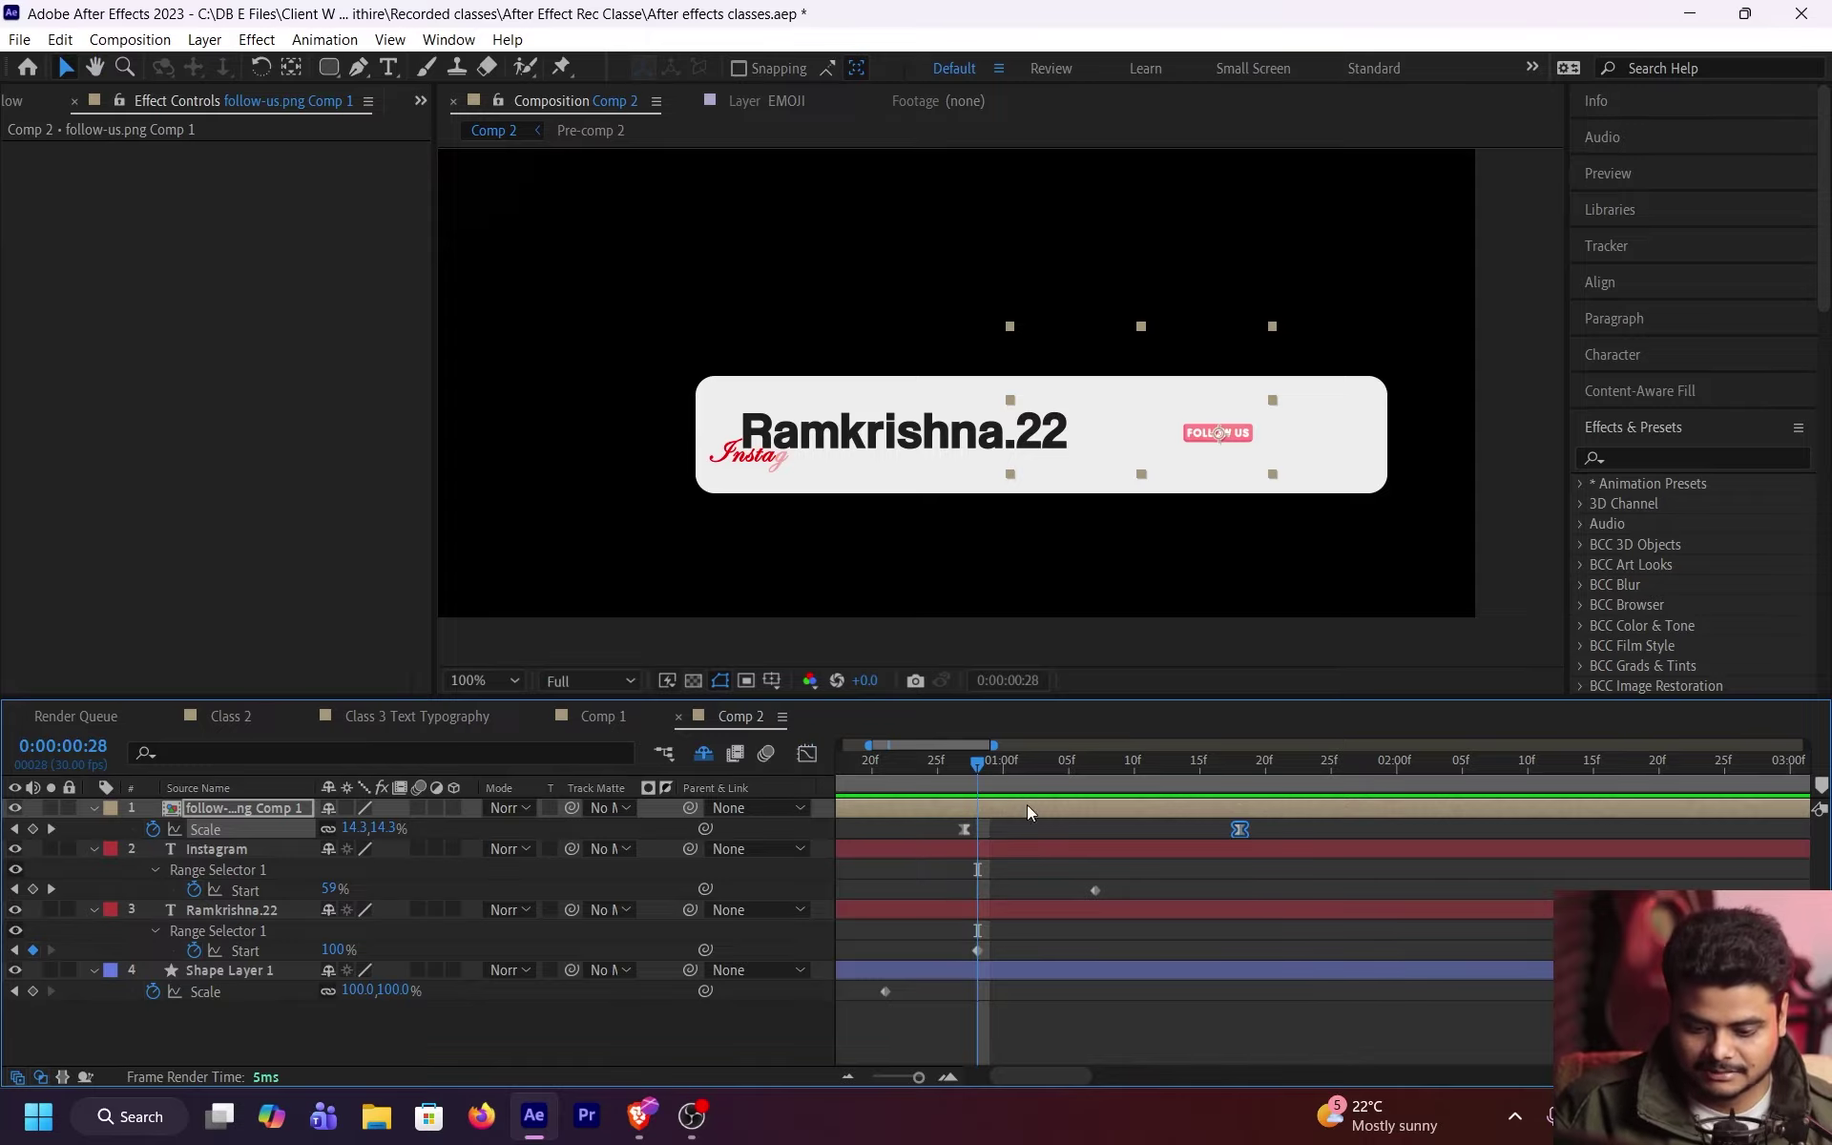
Step: Apply Easy Ease to the Start keyframes of both text layers and to the bar shape layer's Scale keyframes
key(minus)
drag(1131, 881, 927, 891)
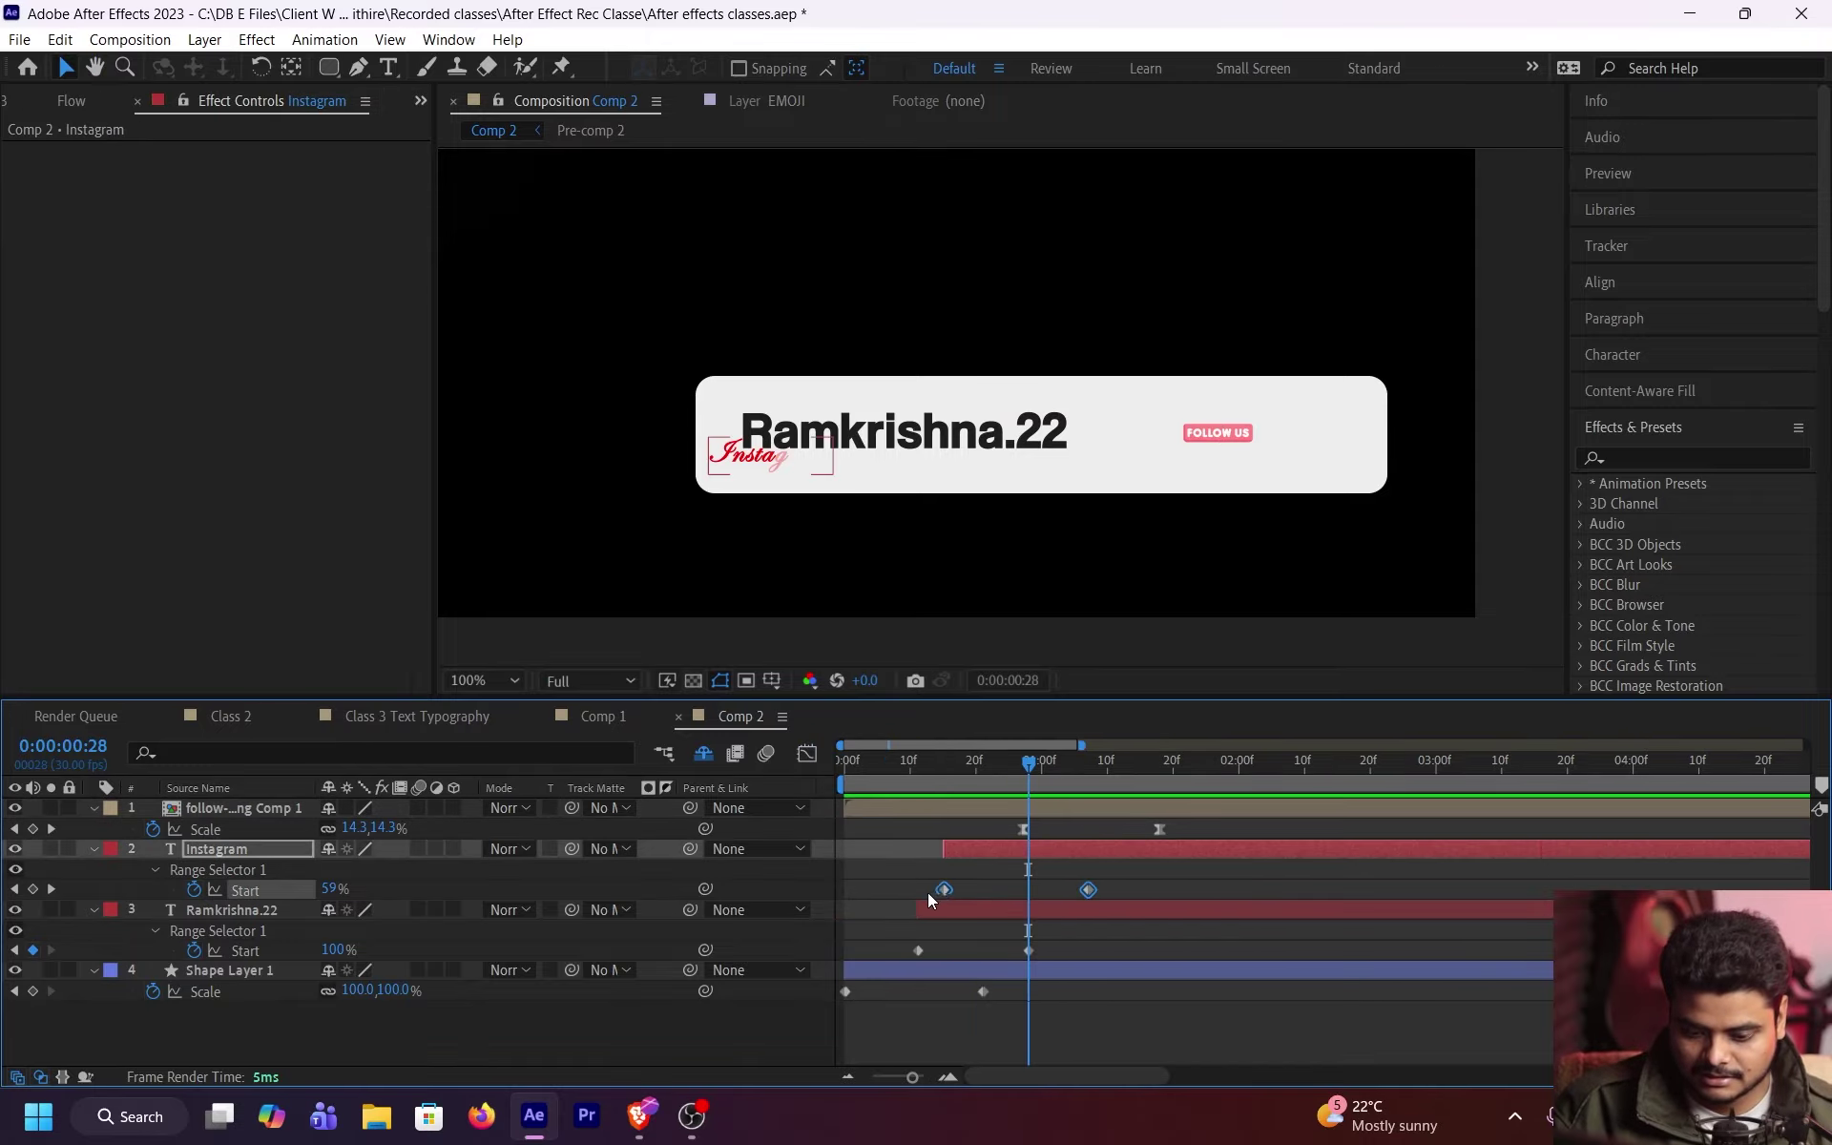
key(F9)
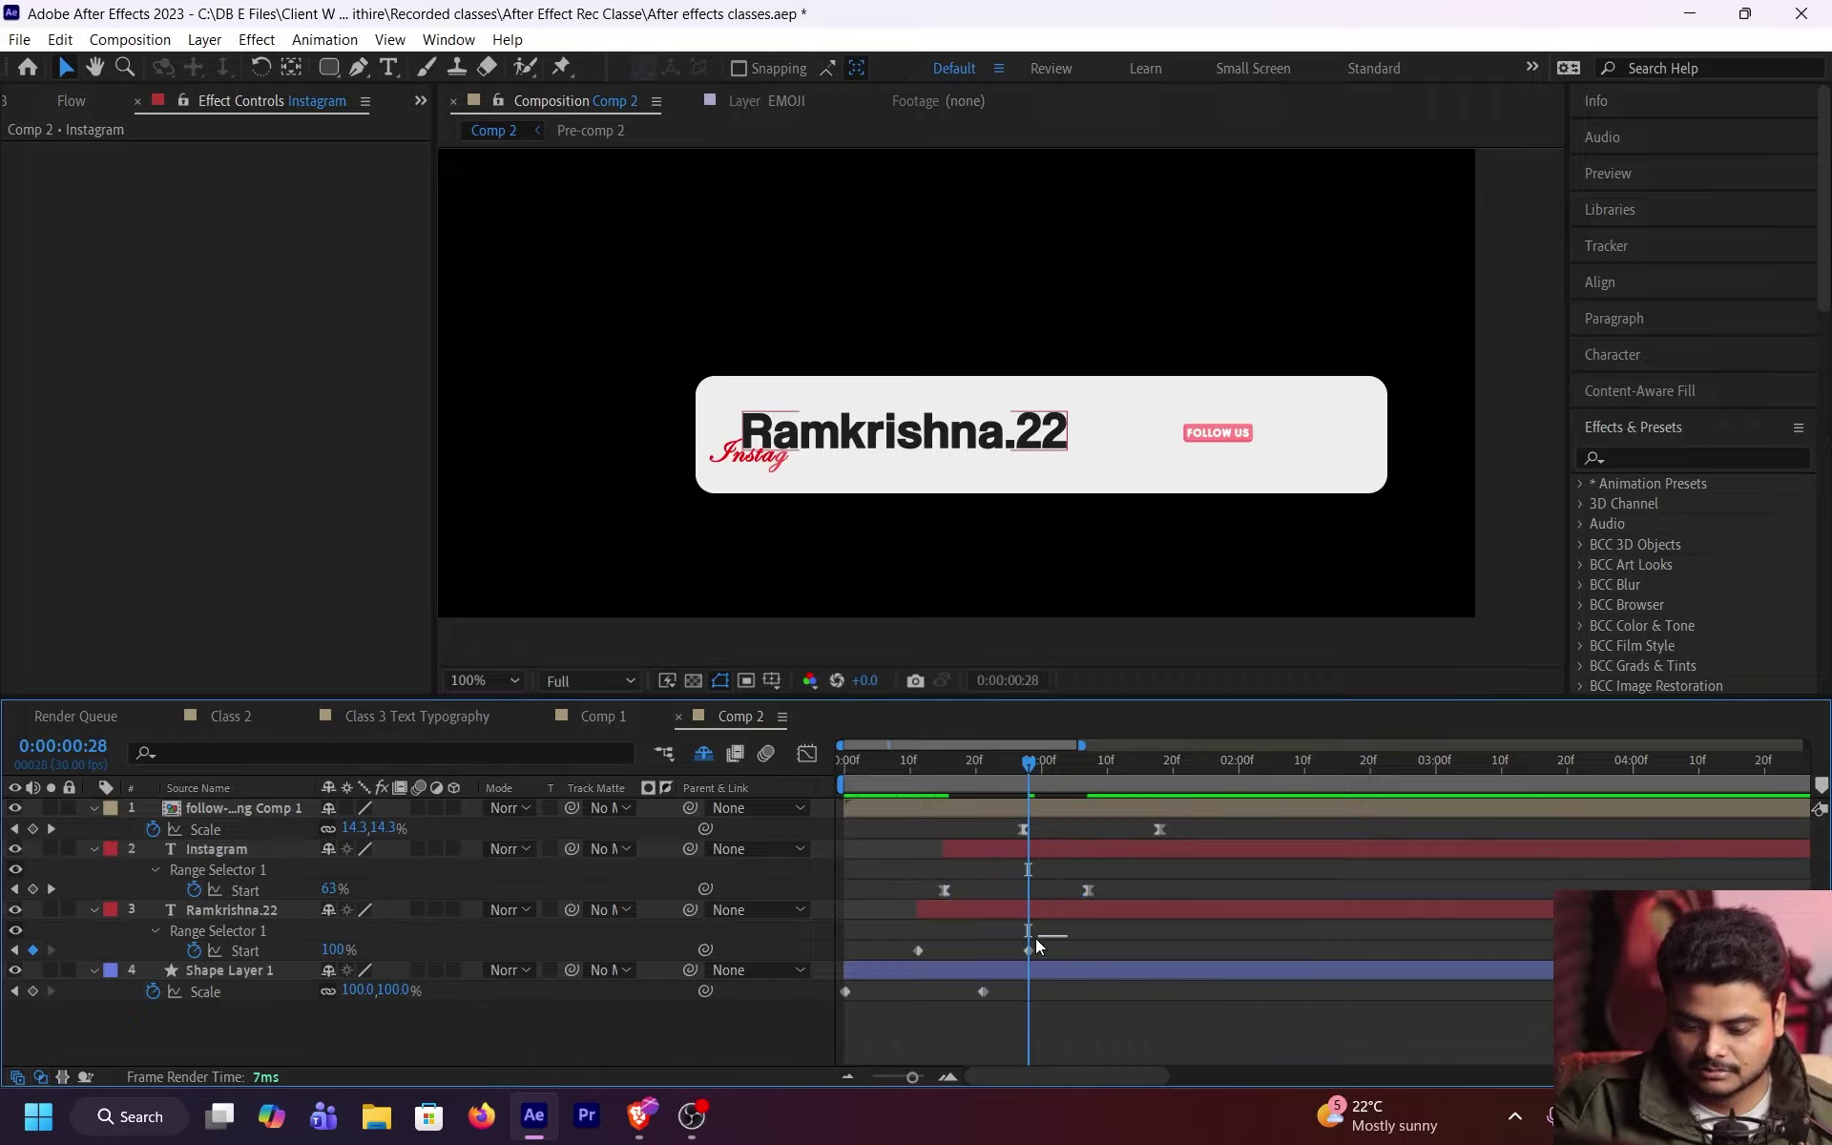
key(F9)
drag(1034, 937, 844, 1013)
click(960, 1000)
key(F9)
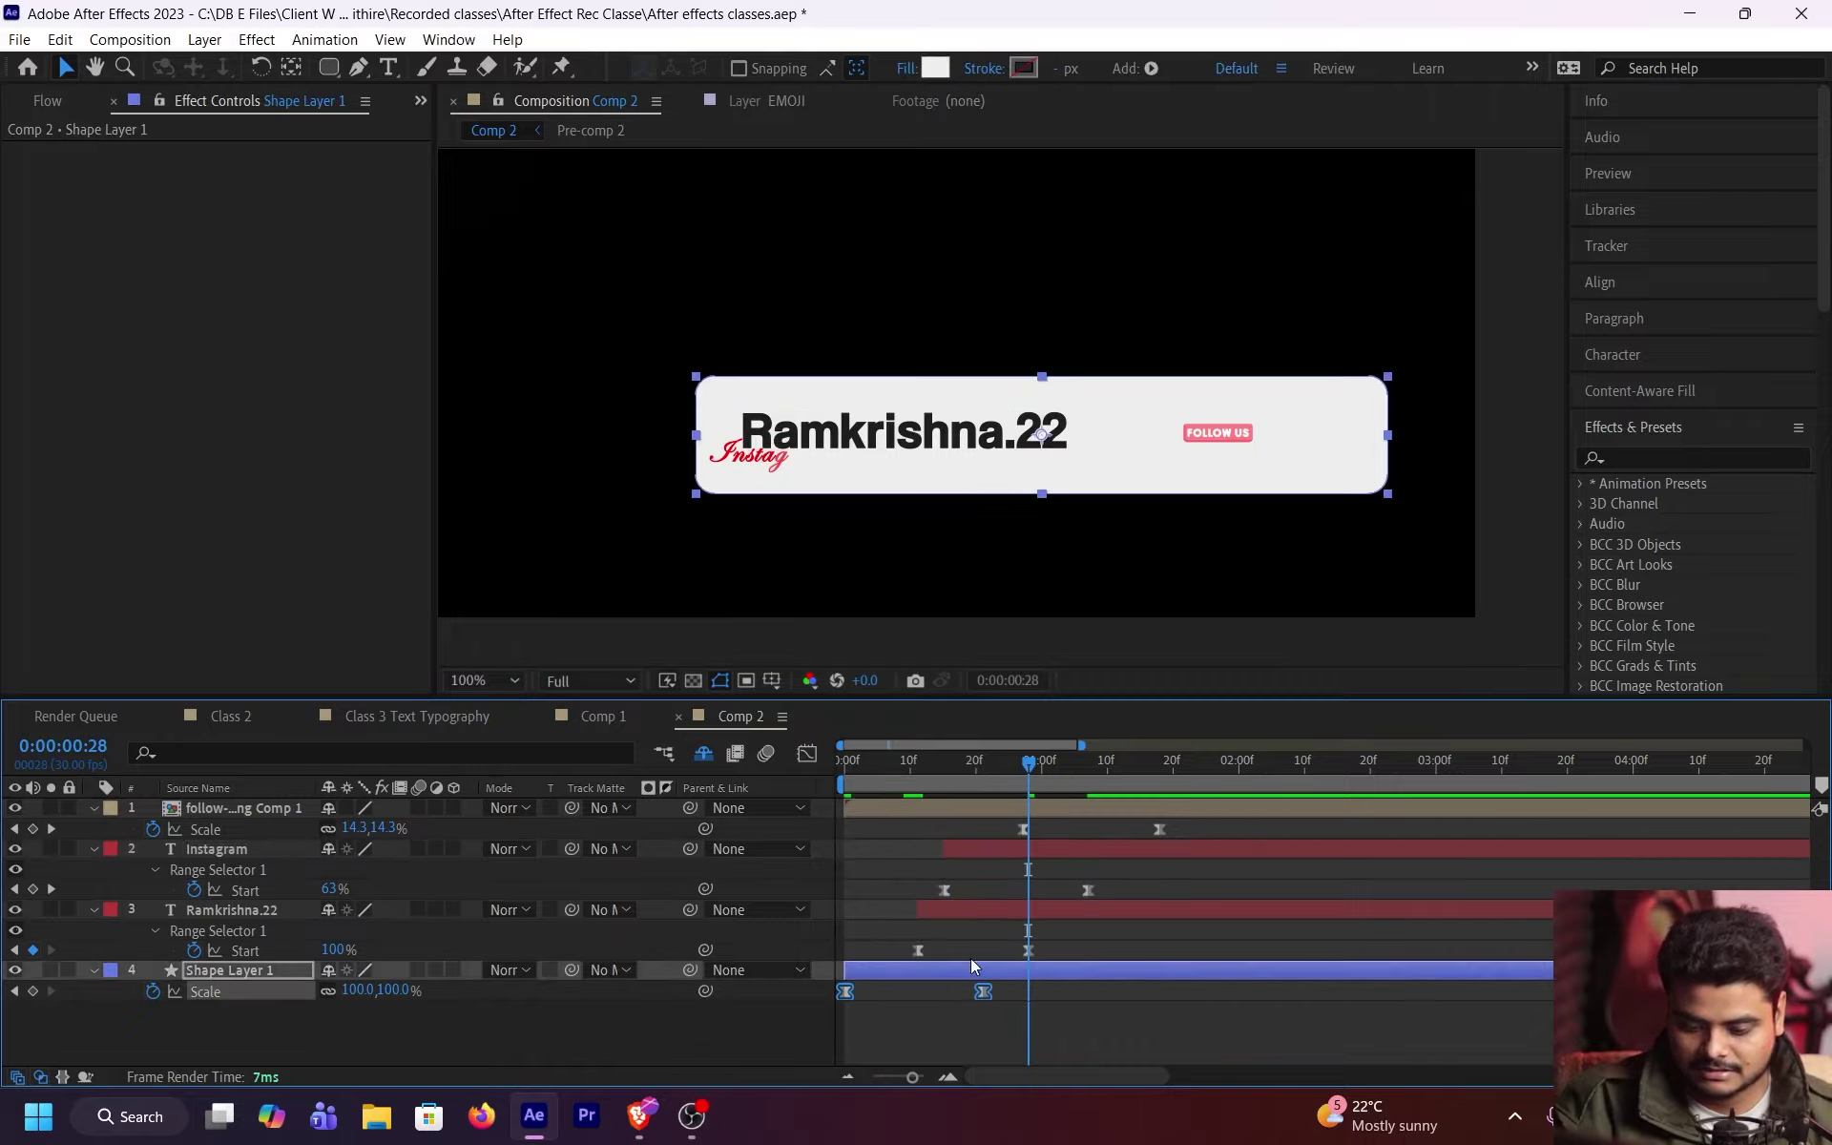
Step: Reshape the bar shape layer's Scale value curve so it rises steeply from the first keyframe, and preview the animation
click(806, 753)
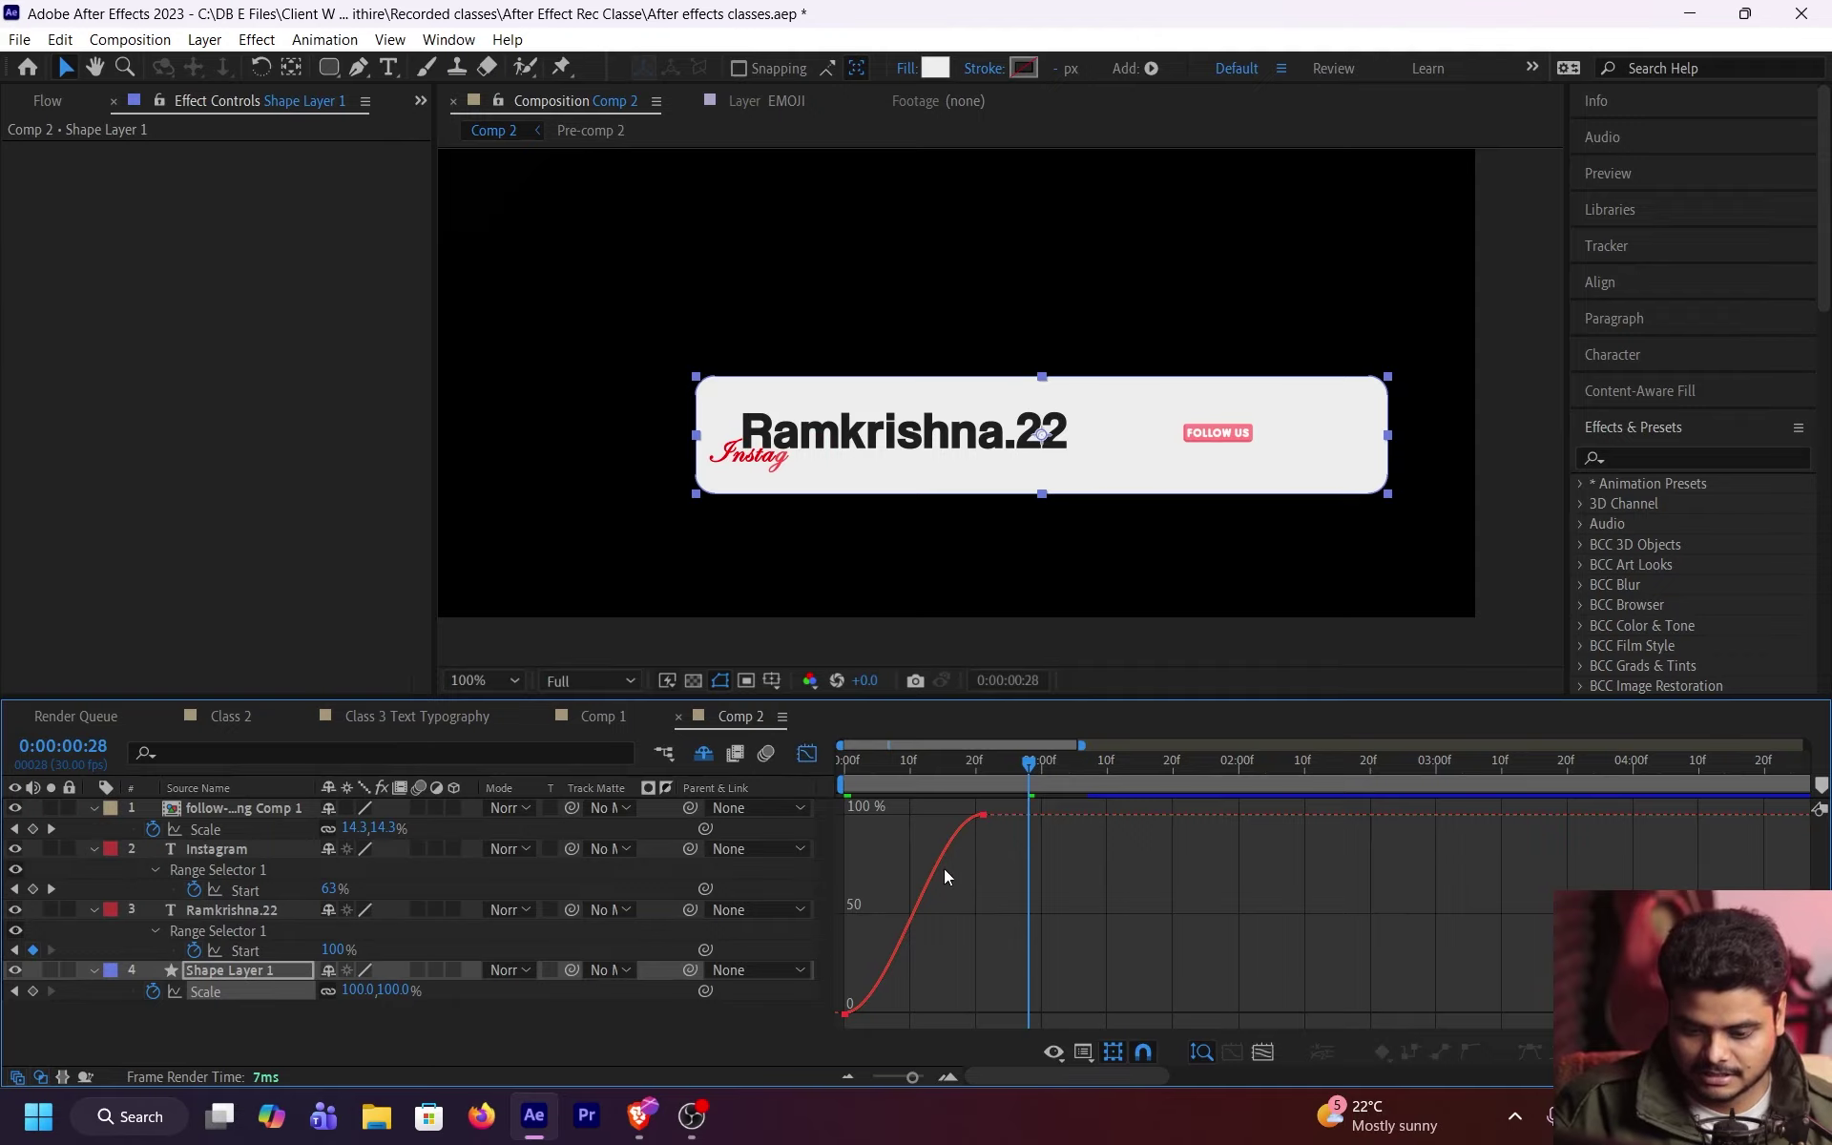
key(Home)
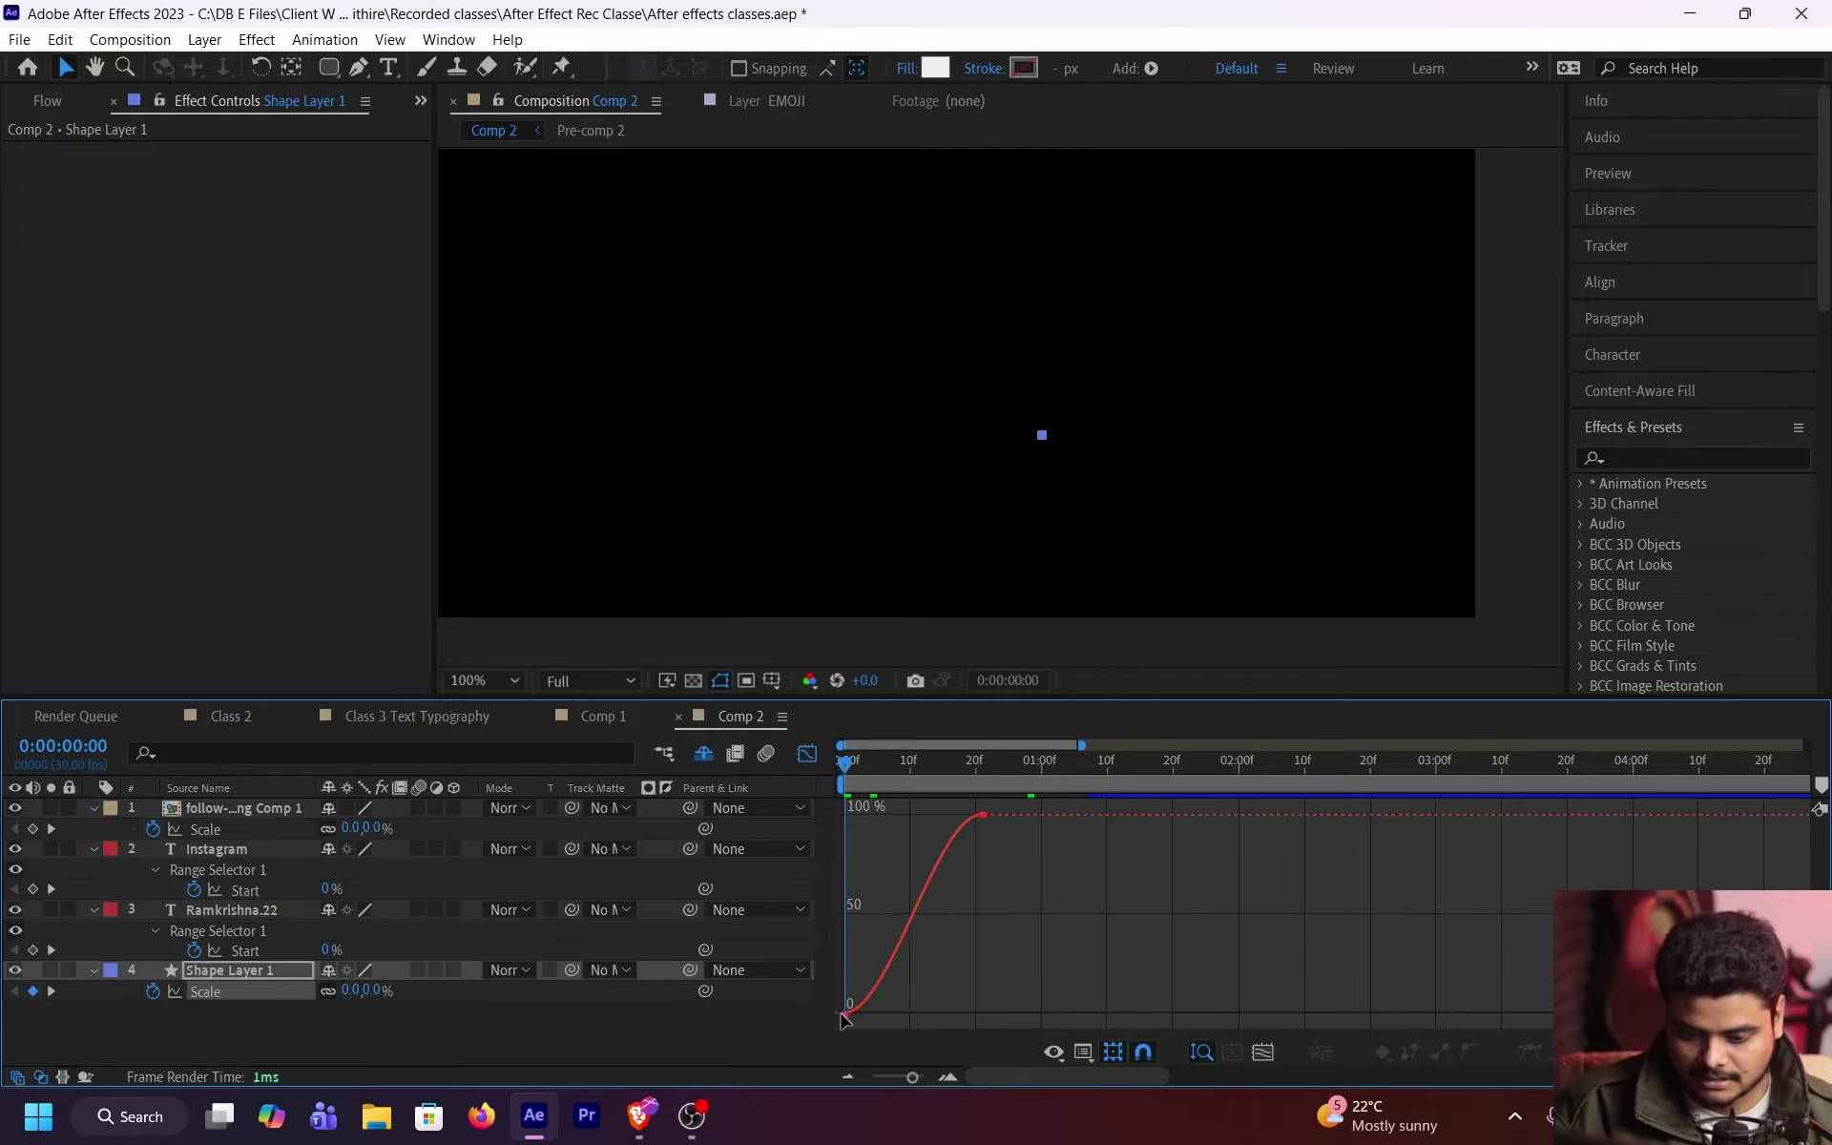
click(843, 1013)
drag(892, 1013, 849, 930)
key(space)
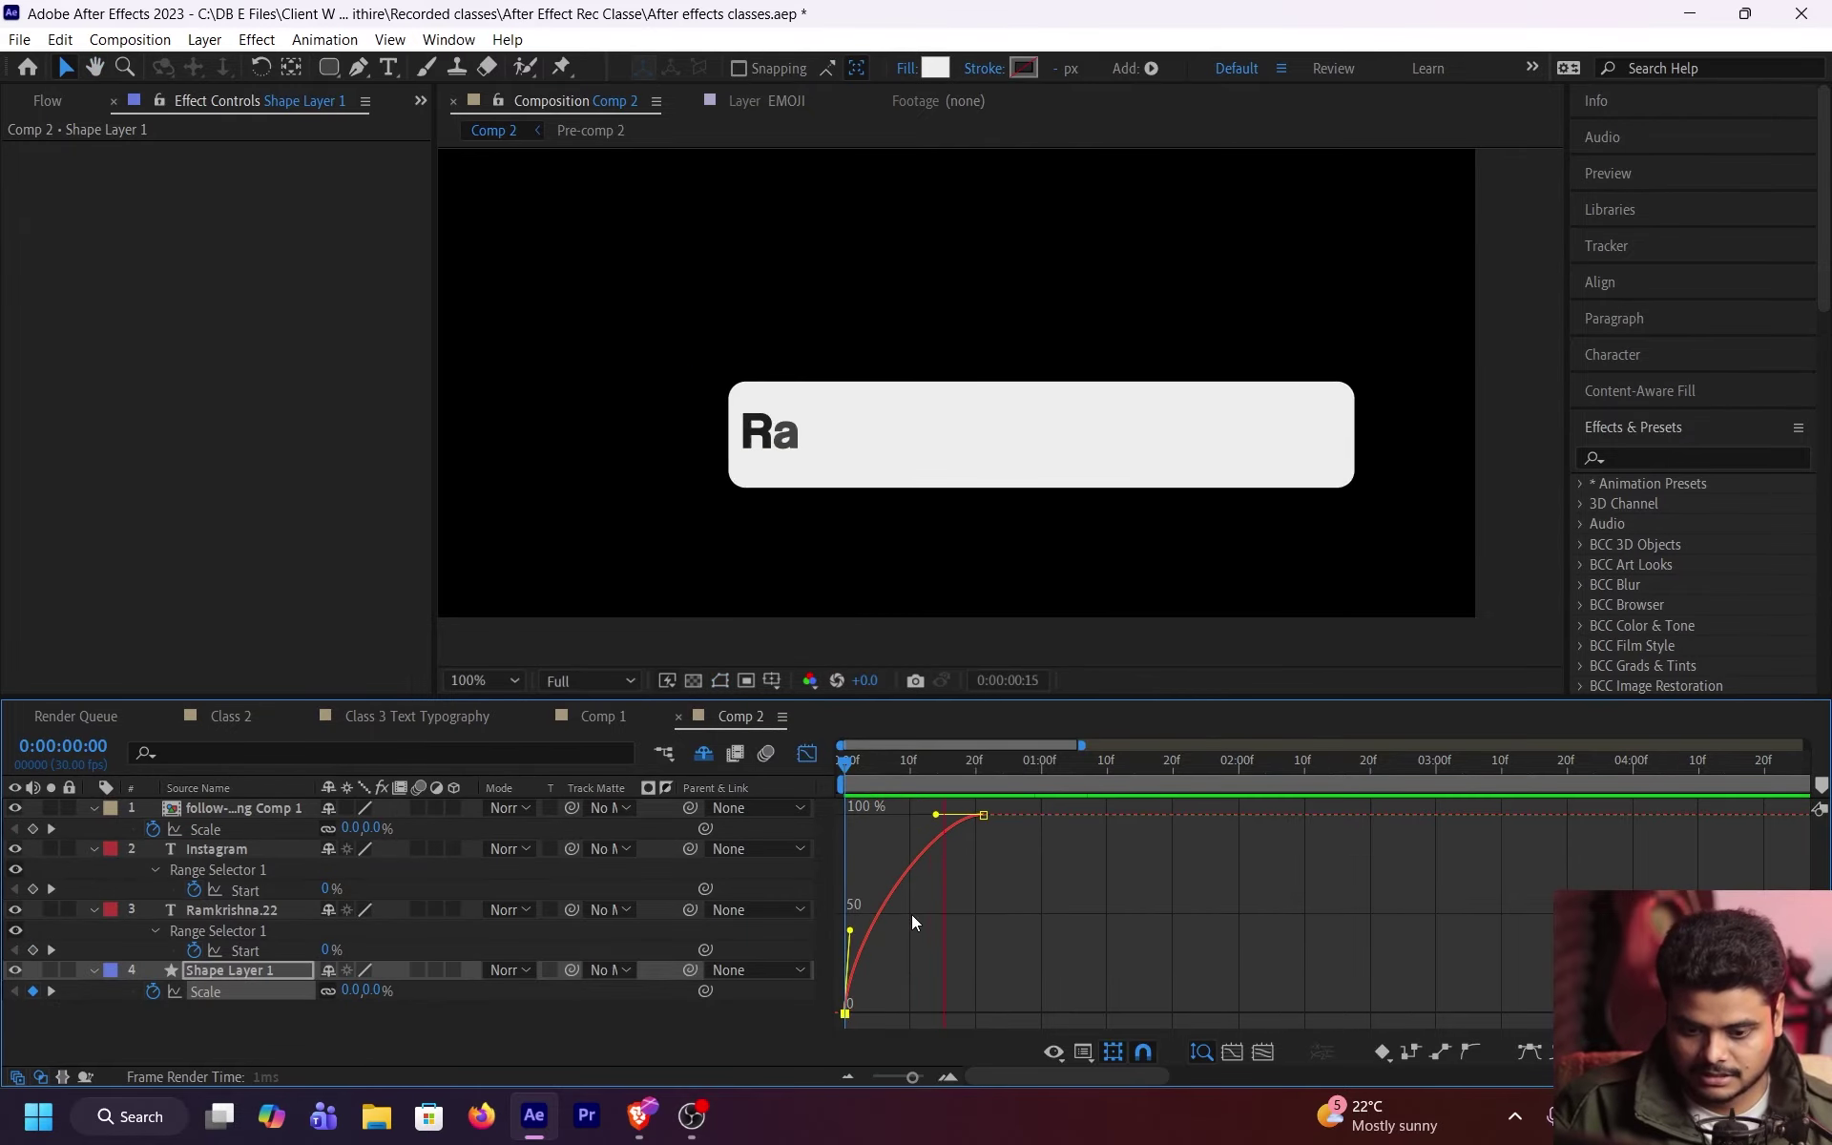
scroll(916, 916, up, 2)
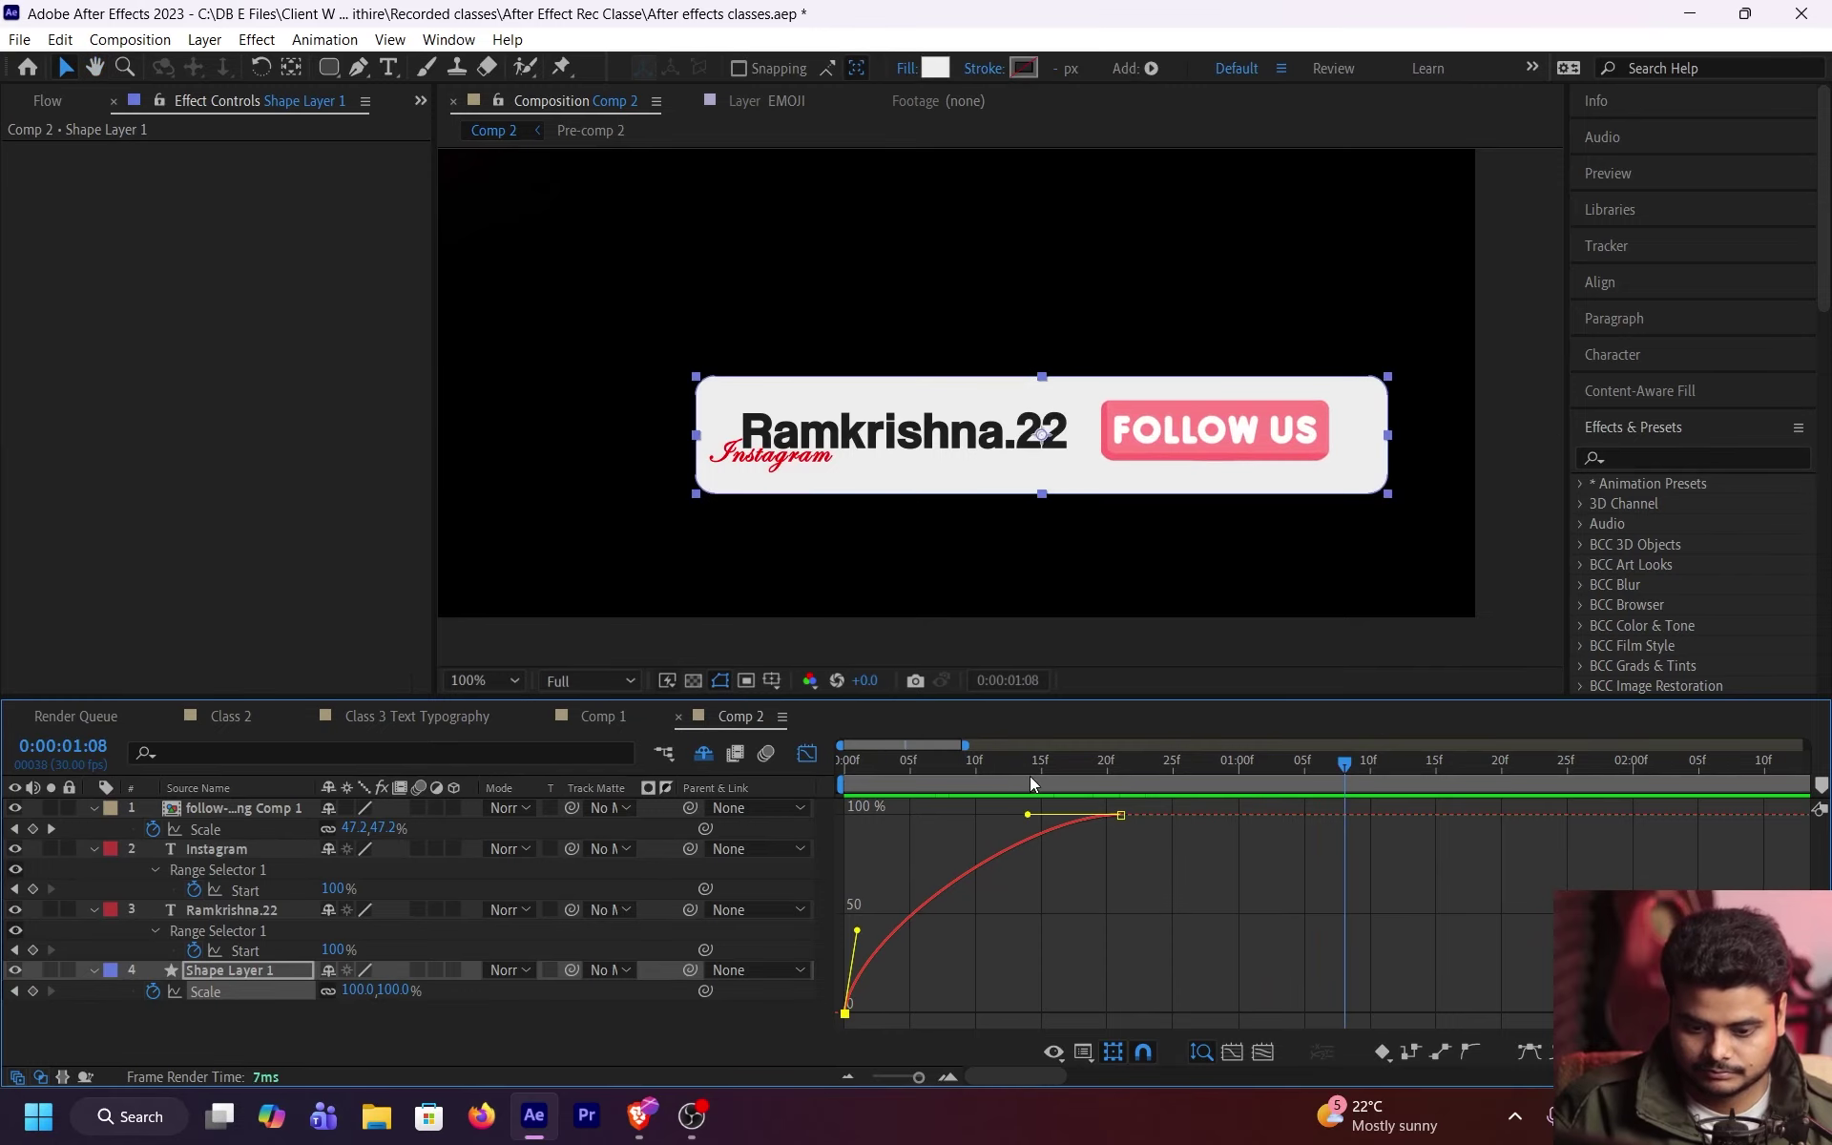
key(space)
click(806, 755)
key(space)
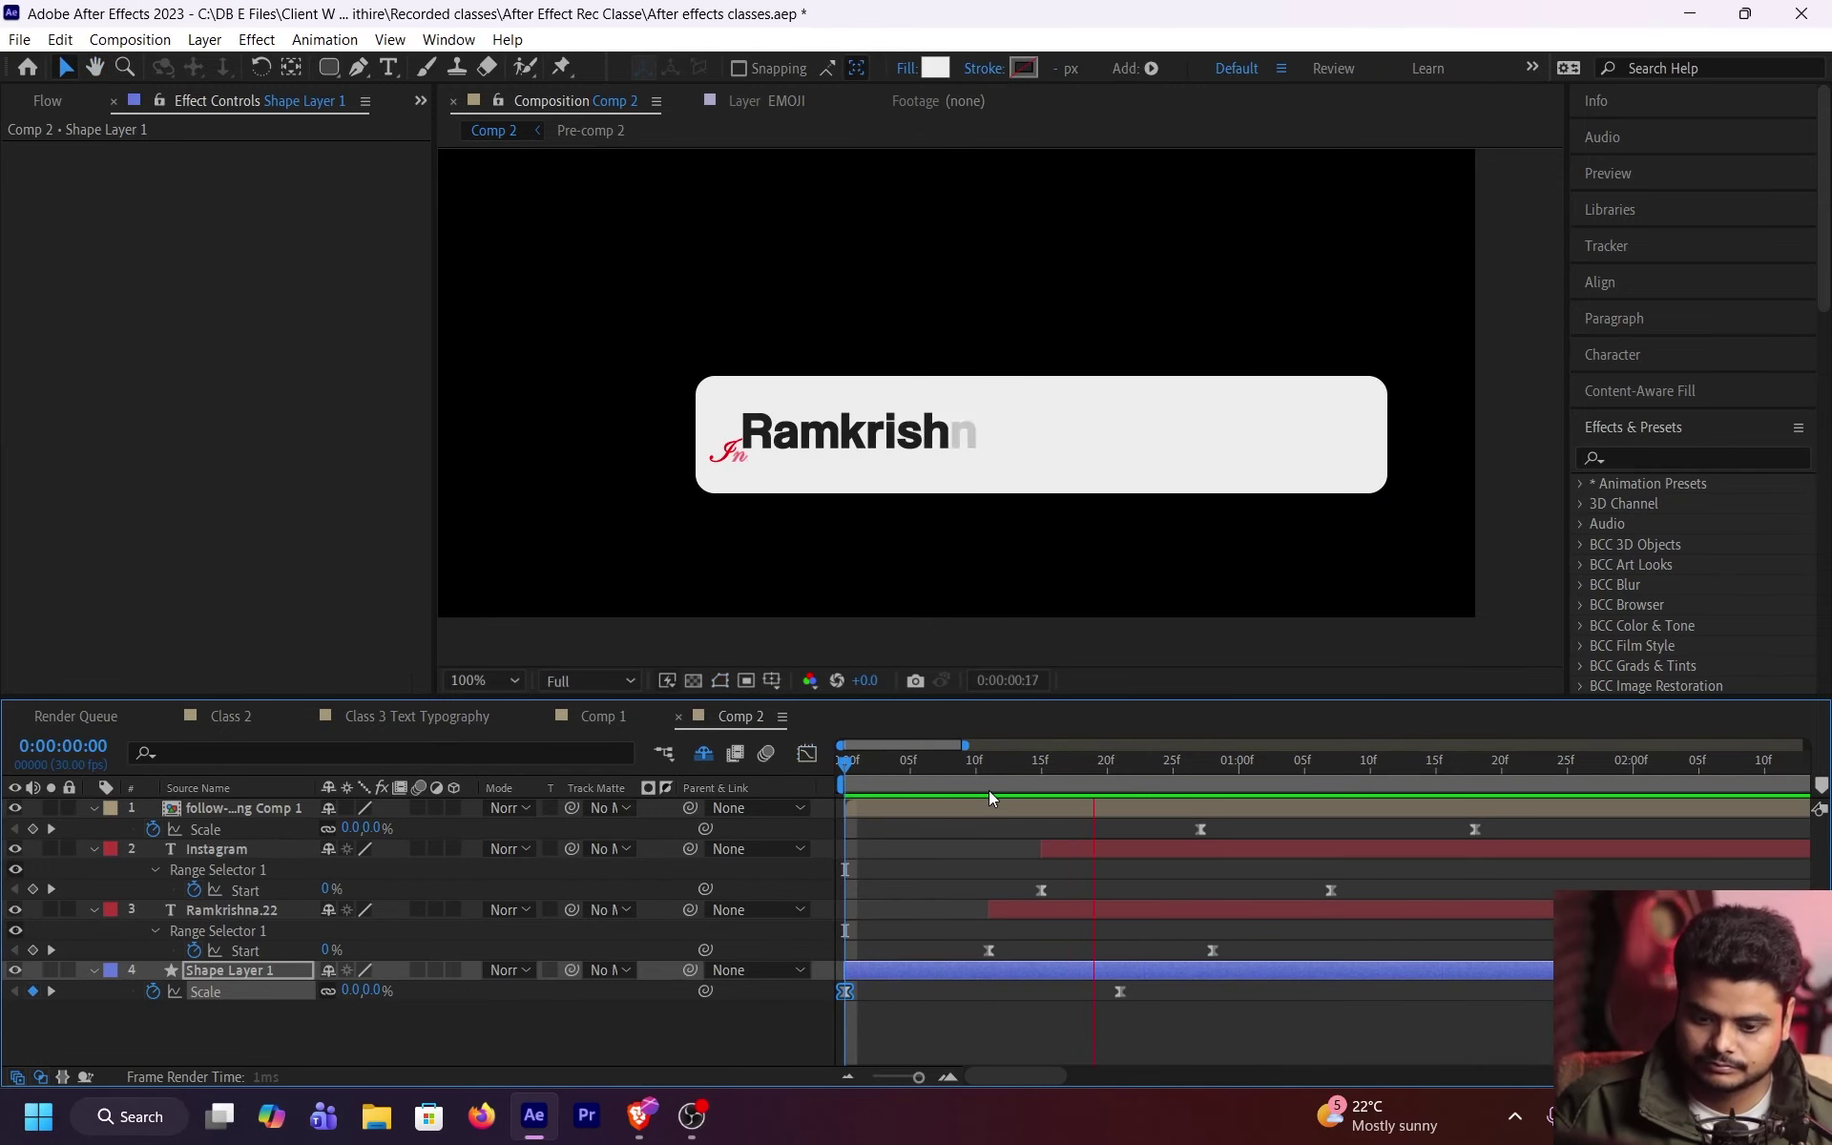
key(space)
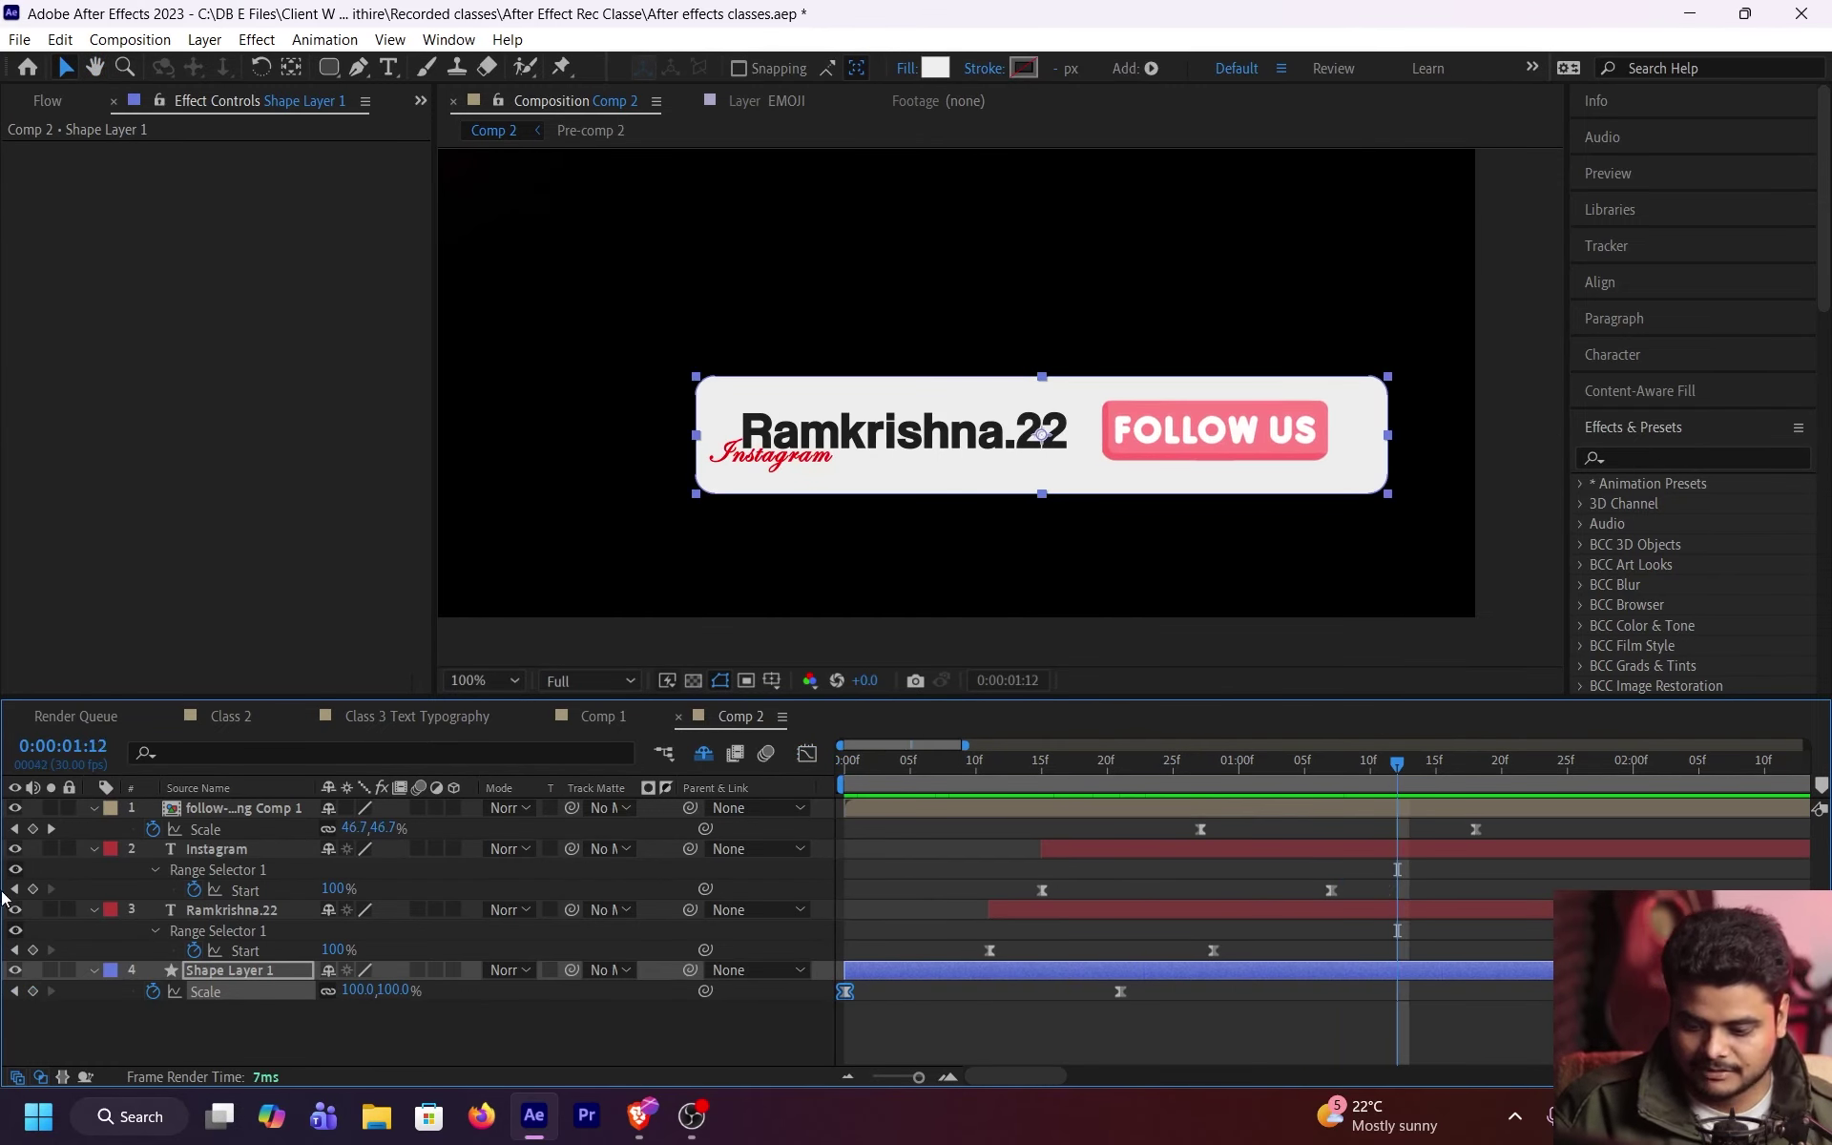
Step: Remove the Start keyframes from both text layers and copy the bar's Scale keyframes onto the Instagram layer at frame 15
click(194, 951)
click(193, 889)
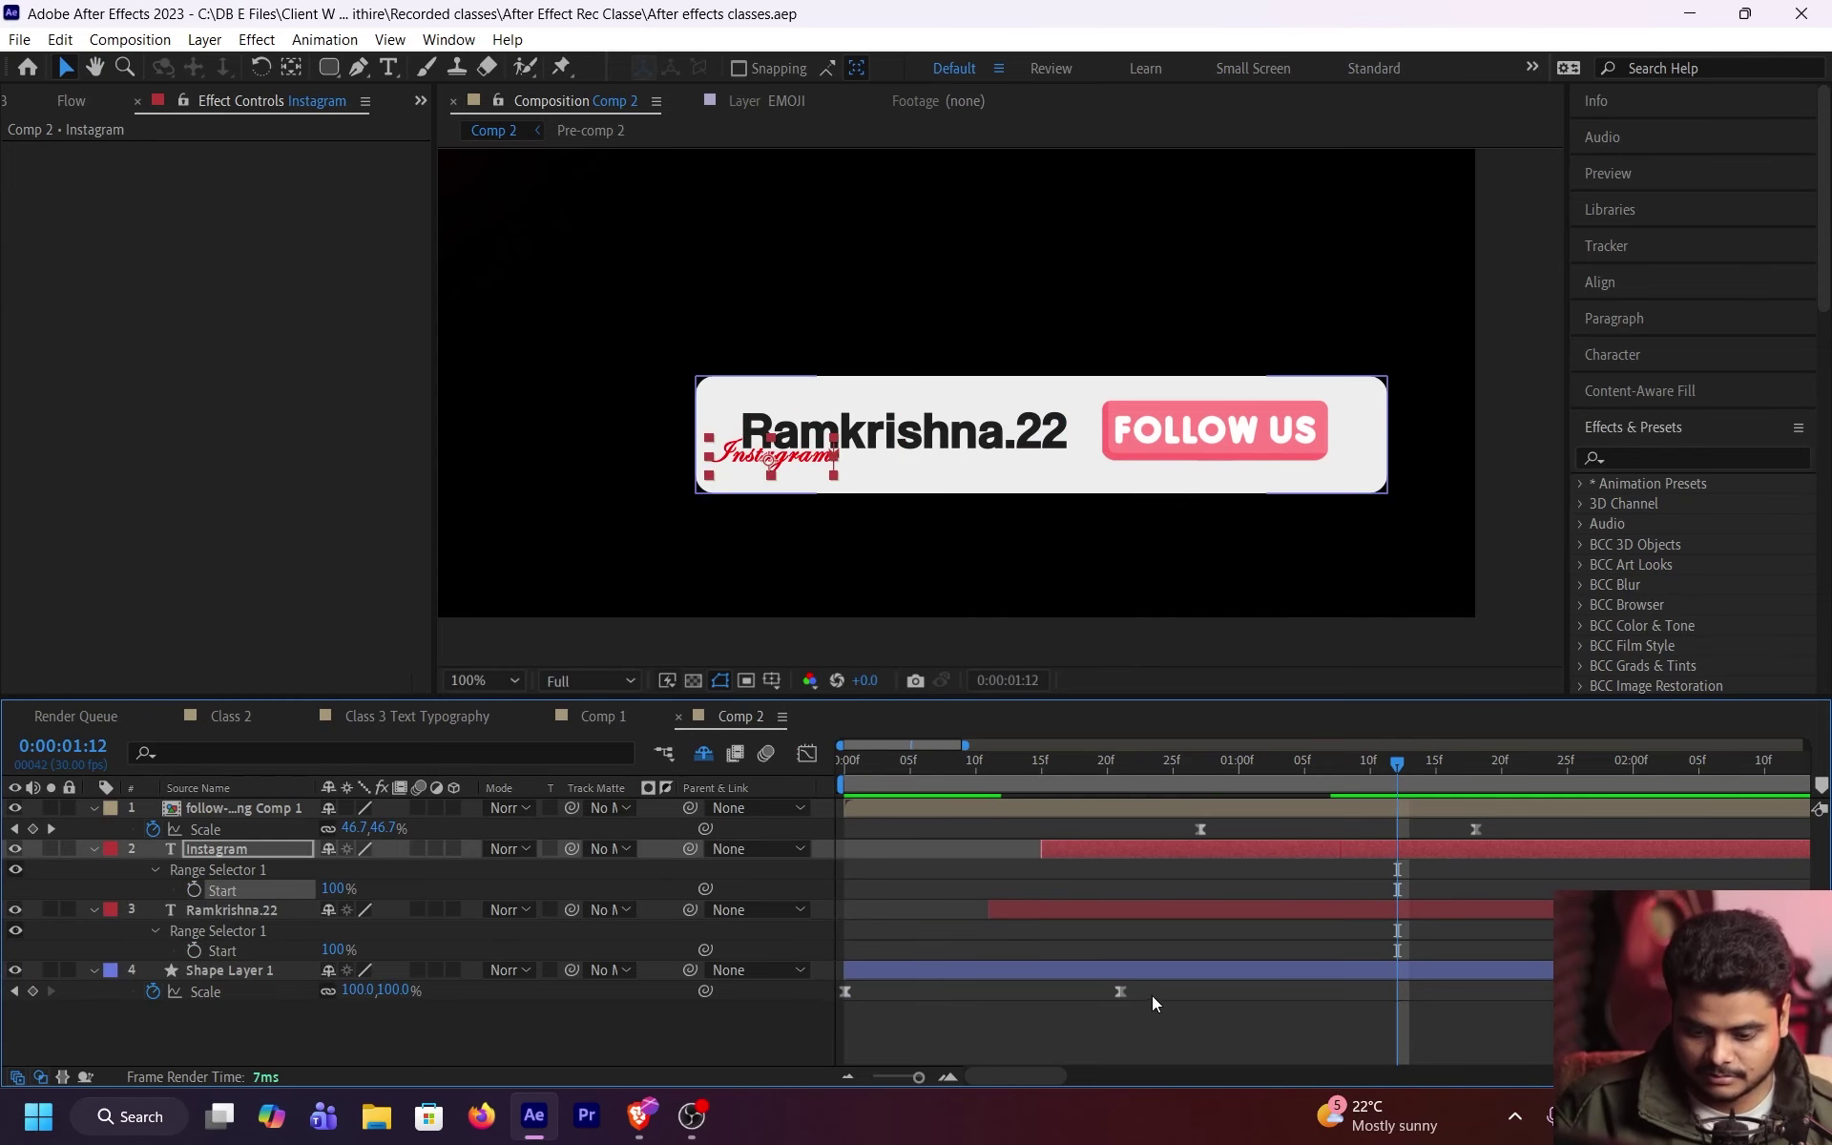
drag(1152, 994, 793, 995)
click(1049, 785)
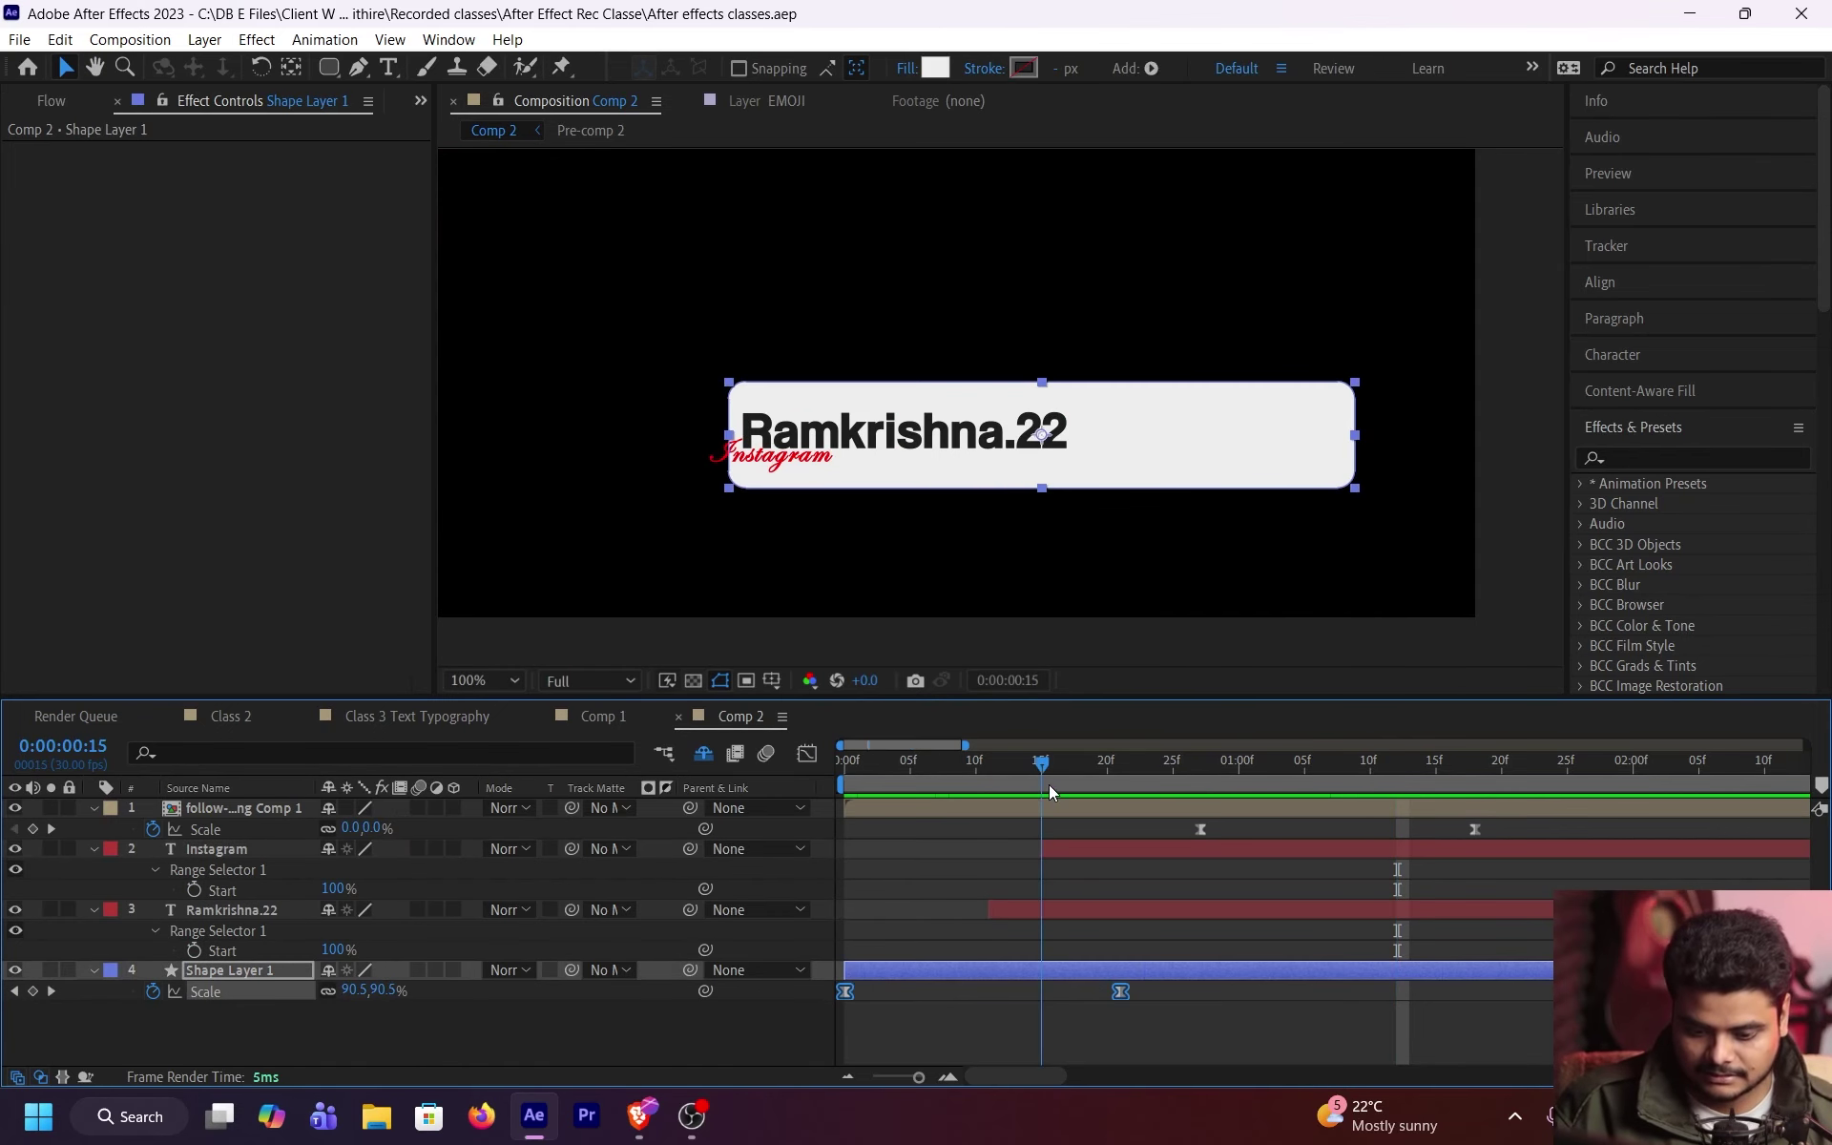
click(1072, 849)
key(space)
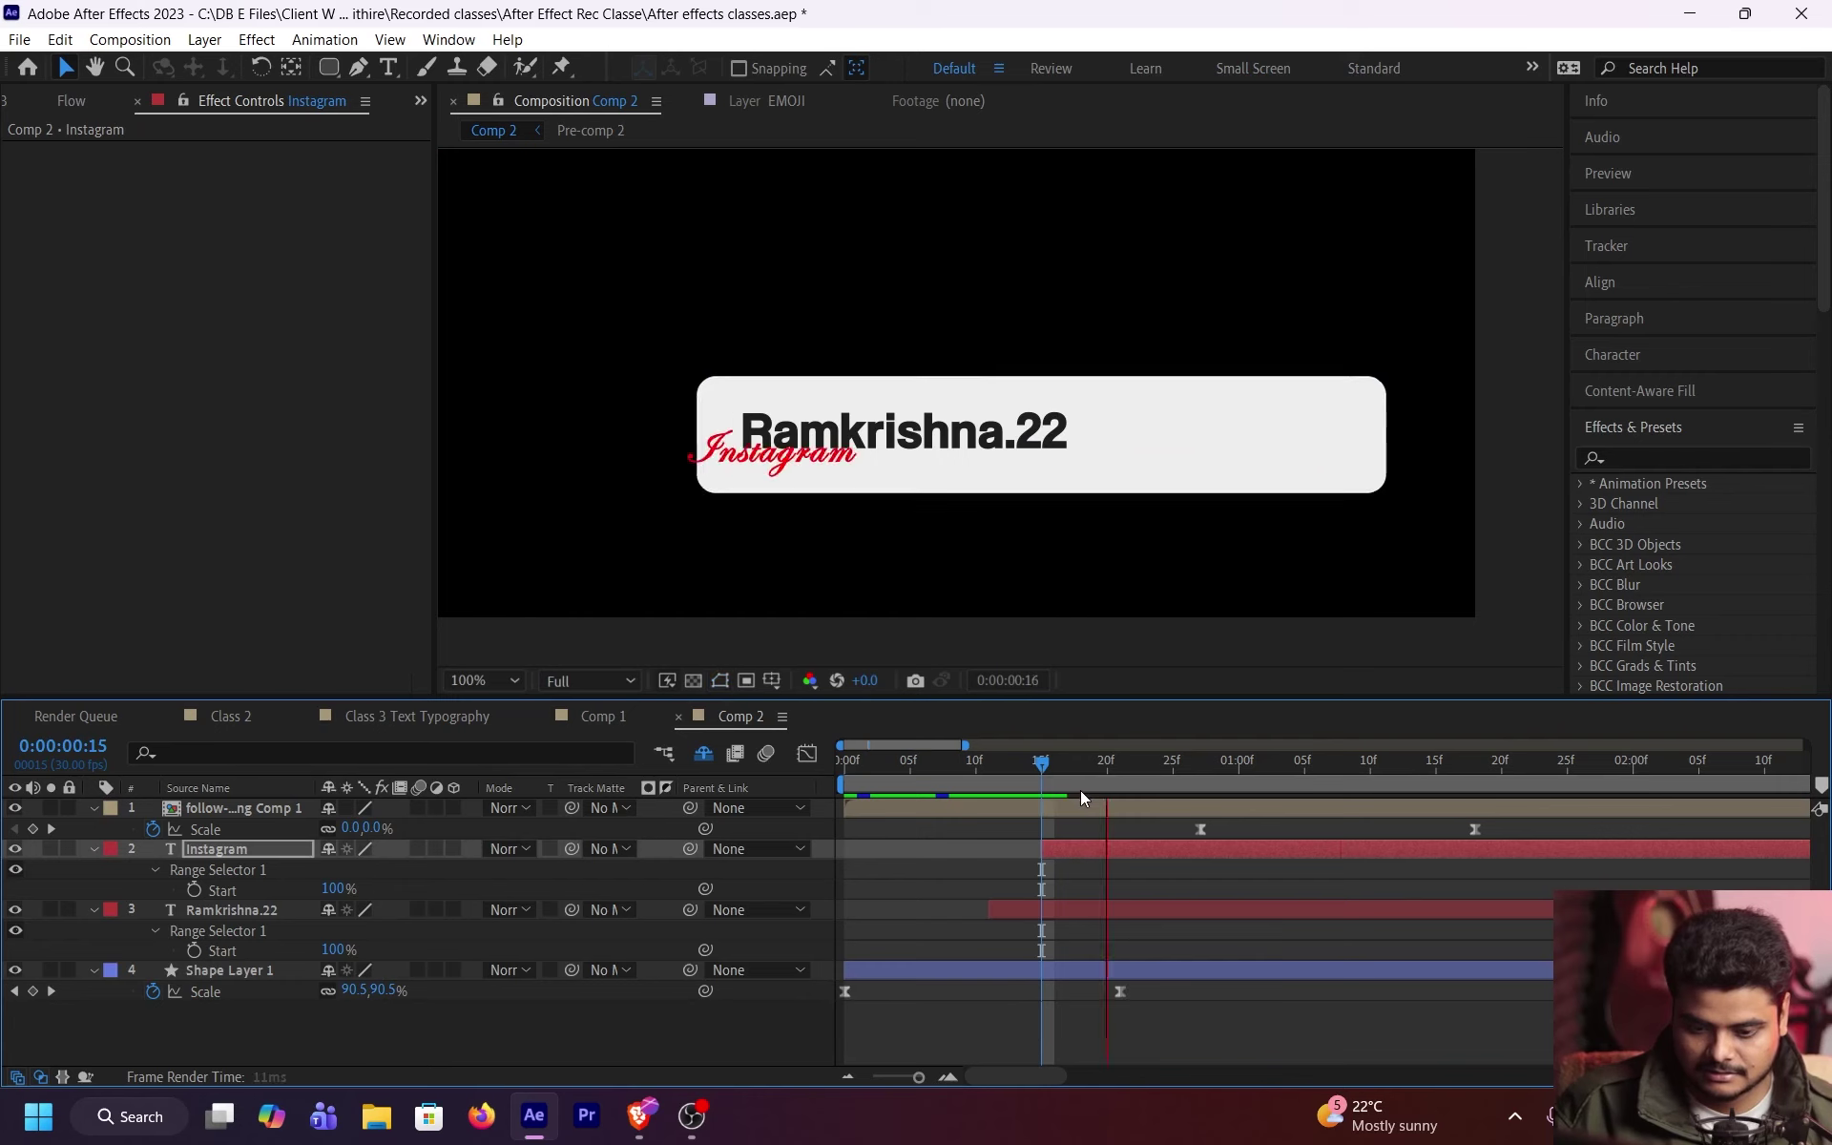
Step: Set the Instagram layer's ending Scale keyframe at 0:00:01:06 to 39%
key(s)
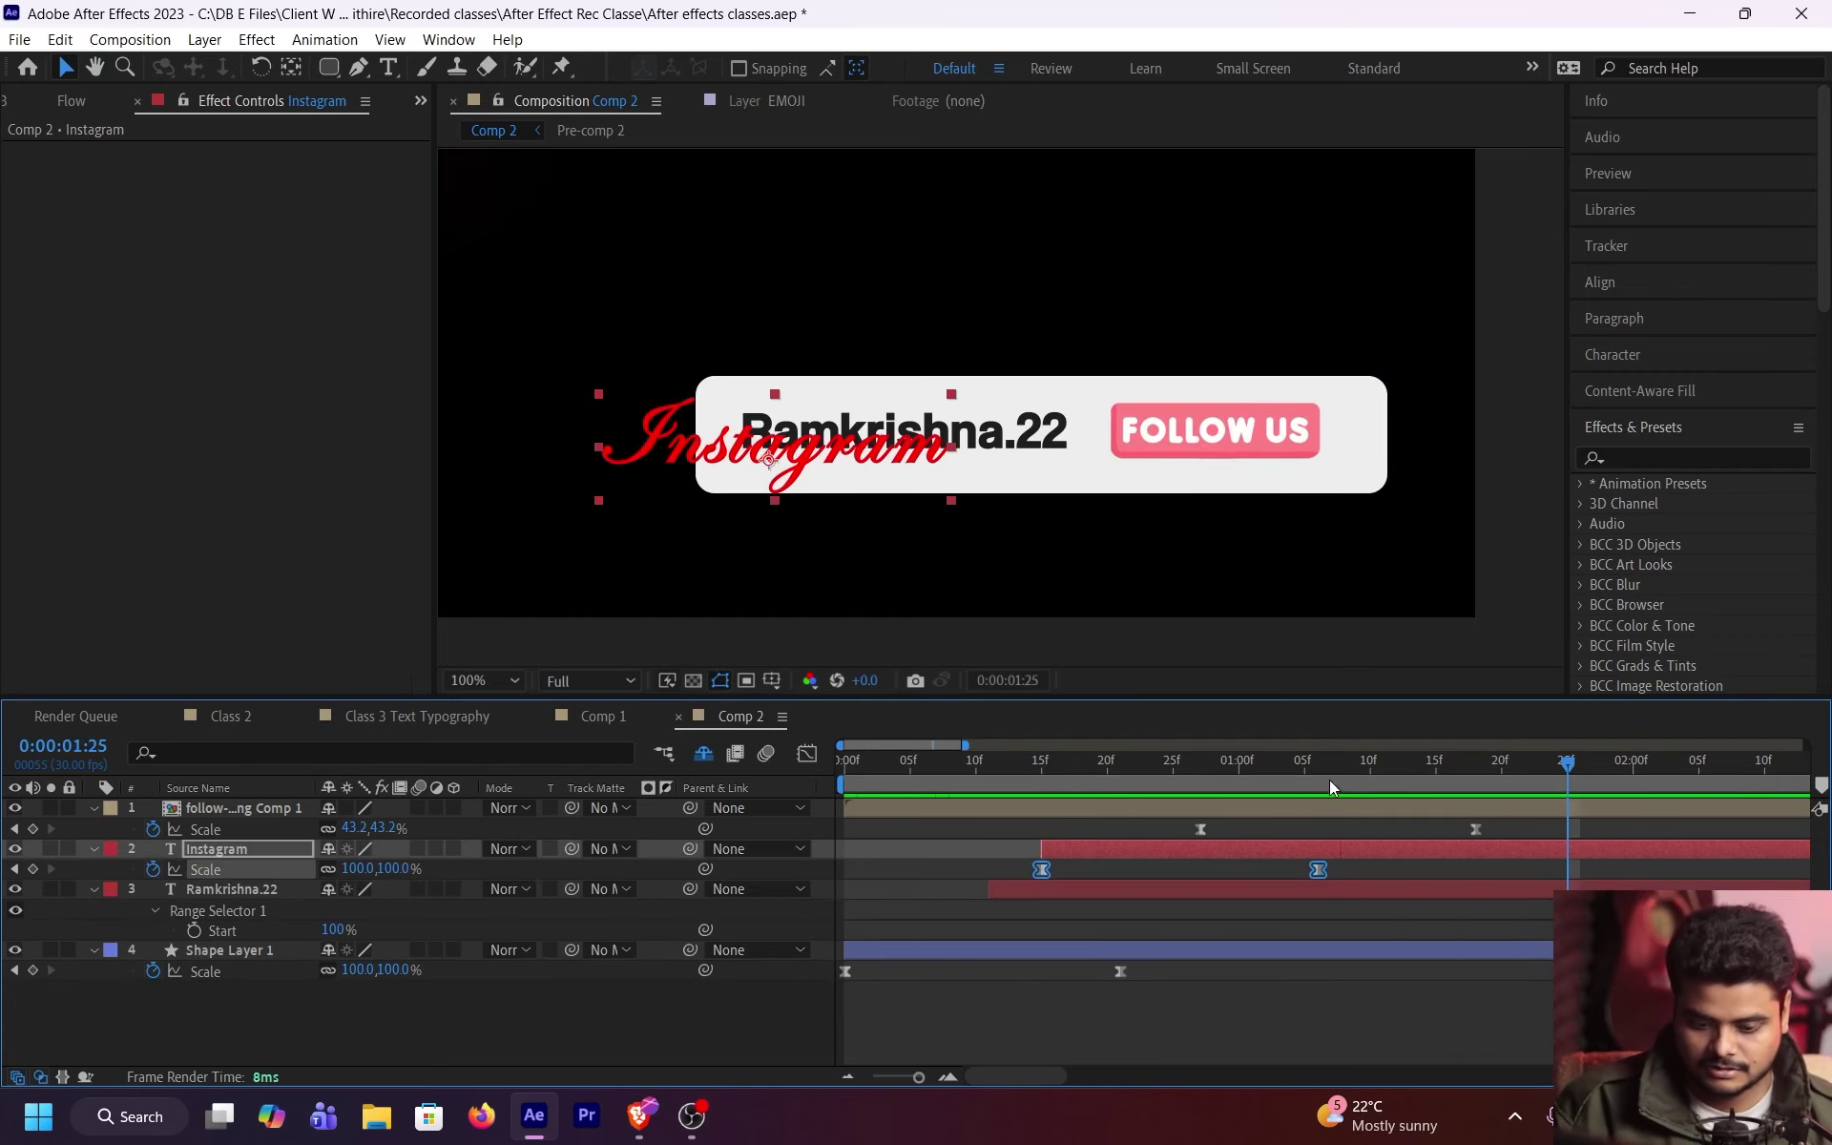
click(1318, 790)
click(795, 505)
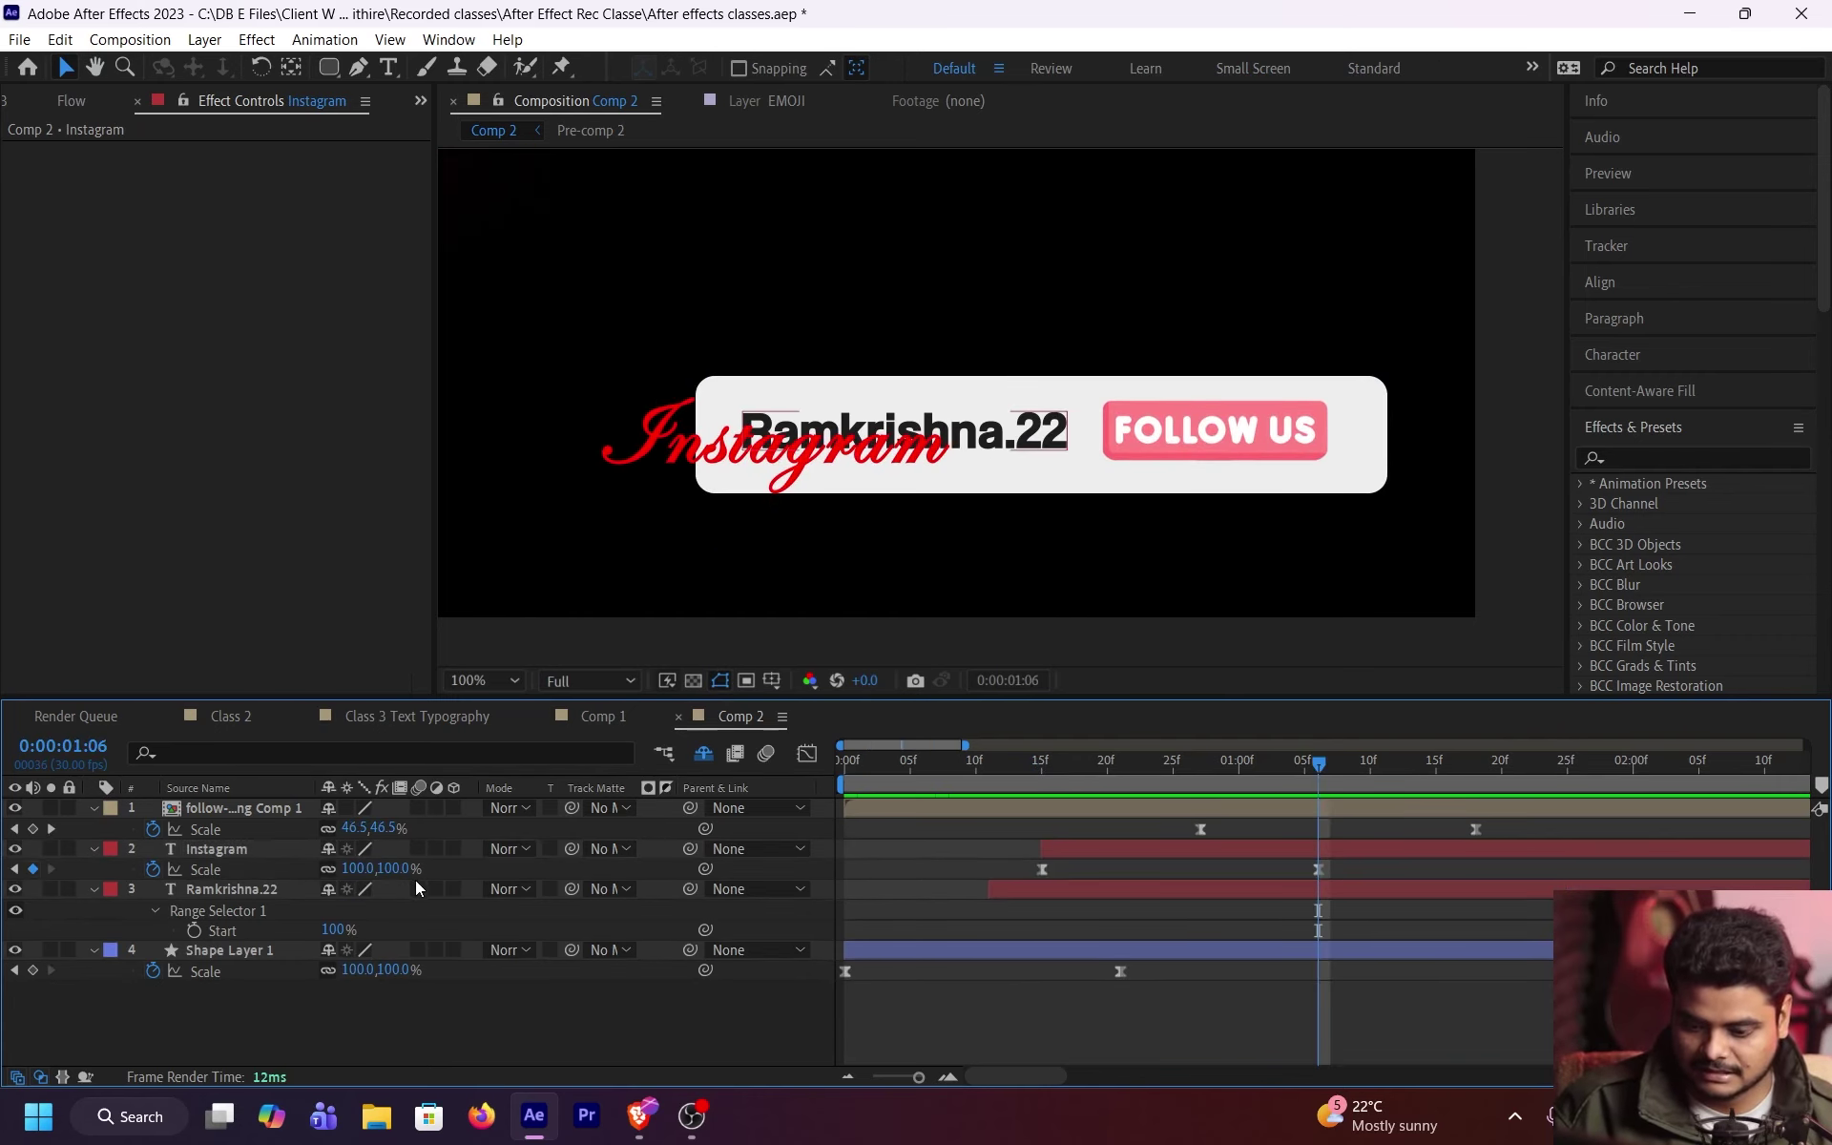
drag(379, 869, 330, 870)
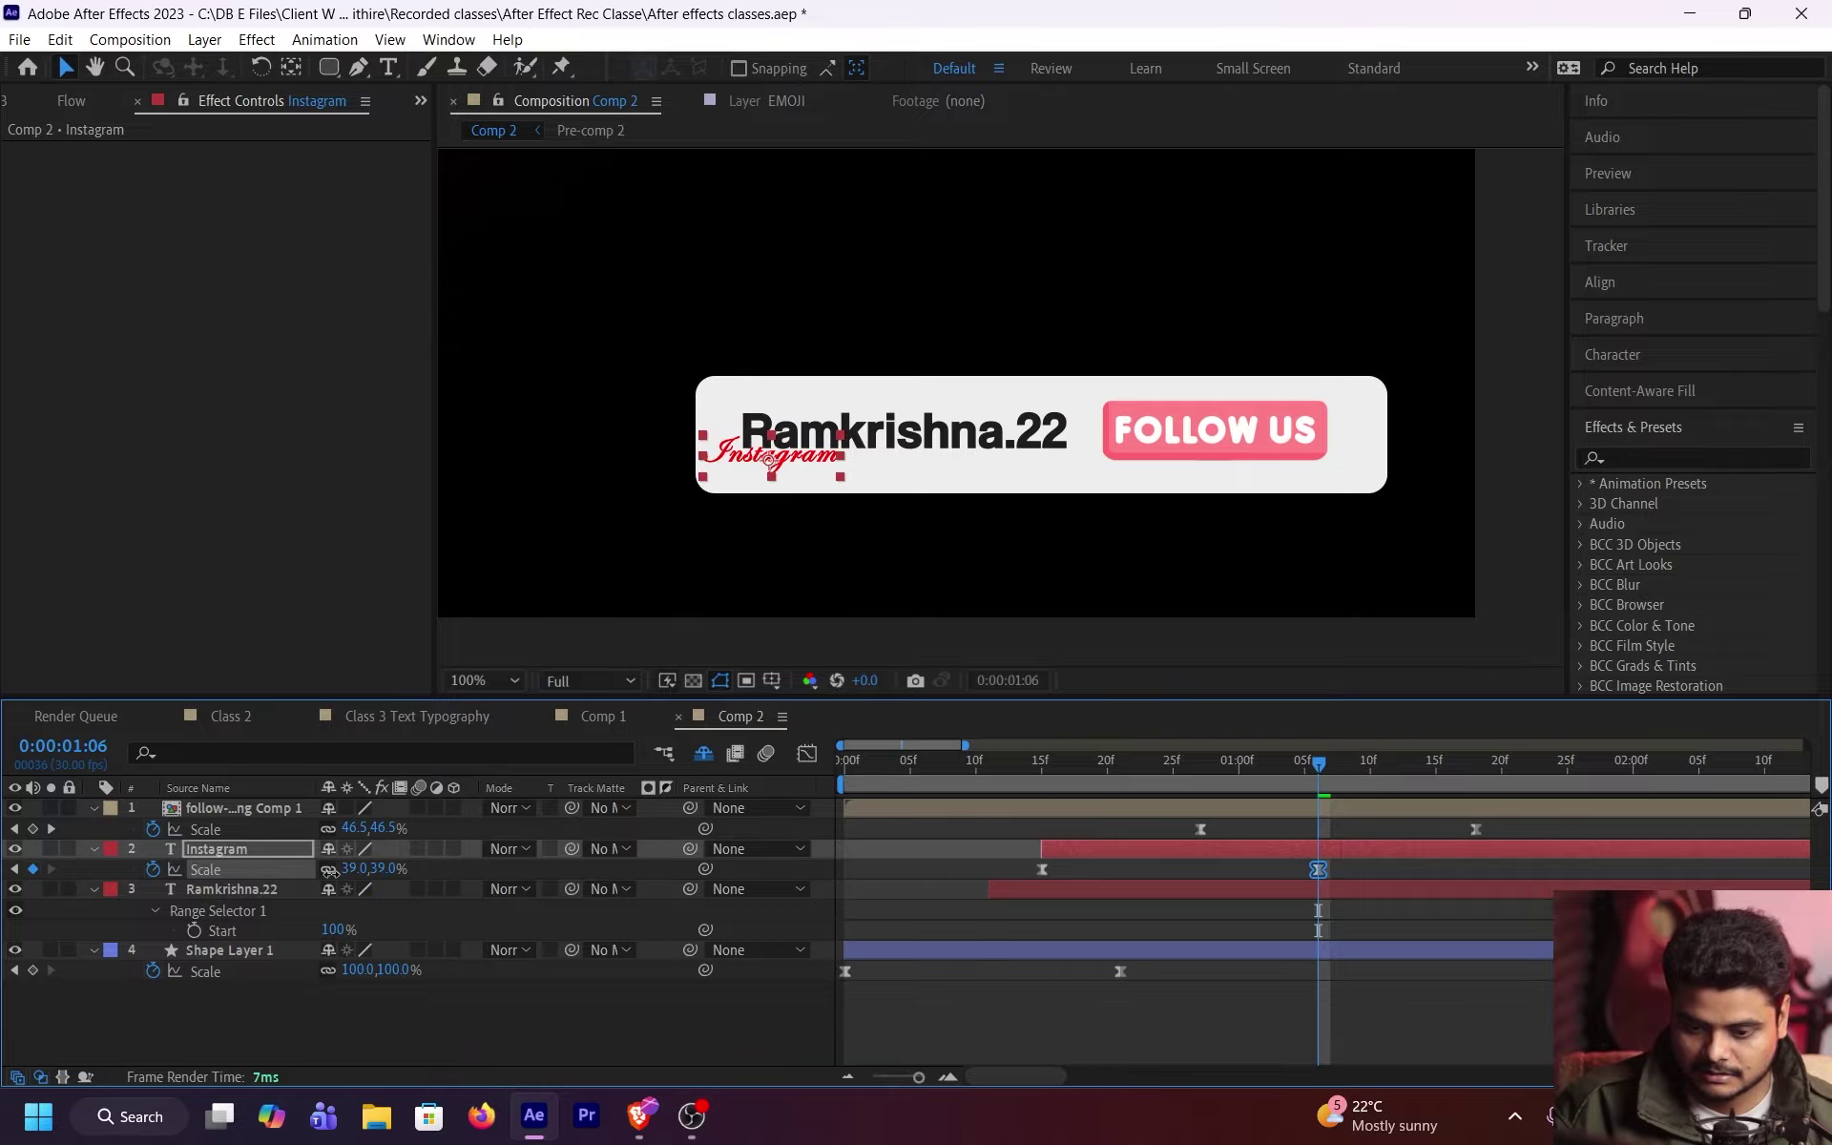
Step: Paste the bar's Scale keyframes onto the username text layer at frame 11 and reveal its Scale property
click(1101, 887)
click(994, 794)
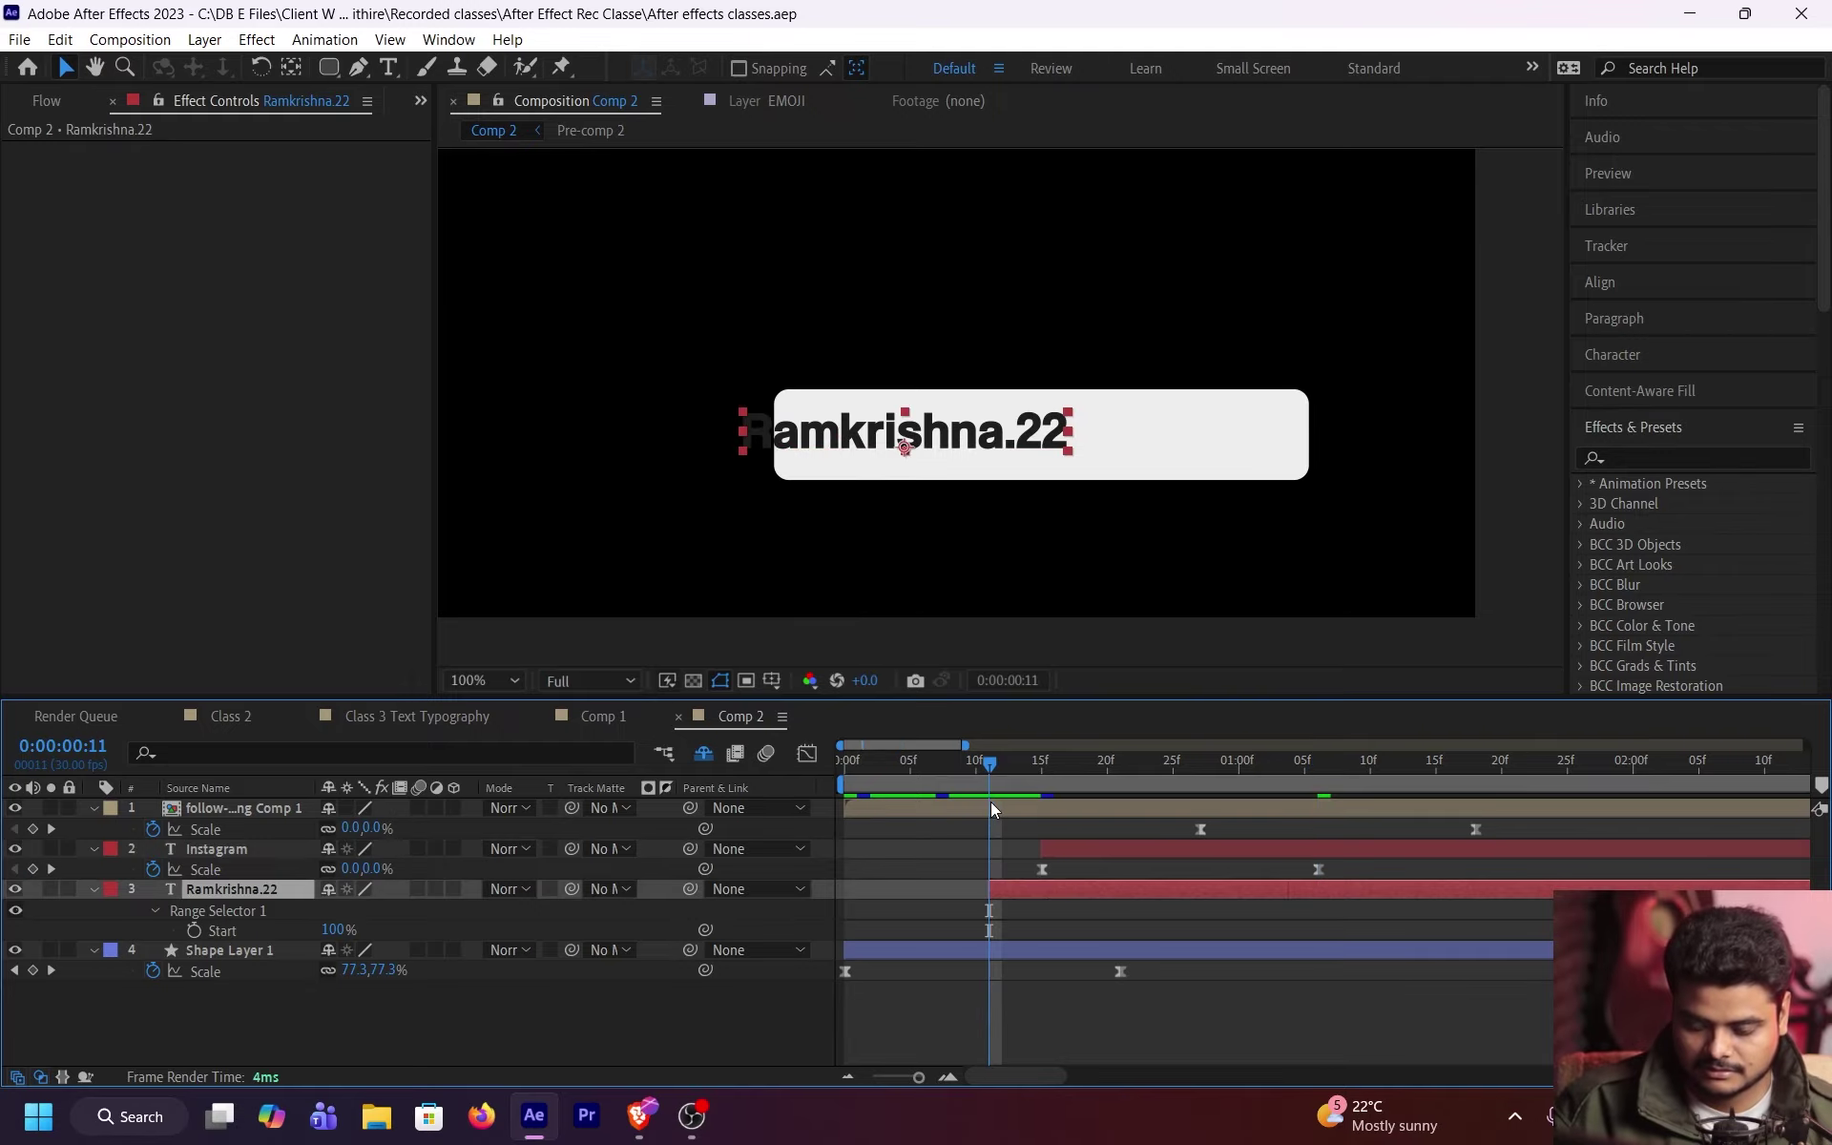
key(space)
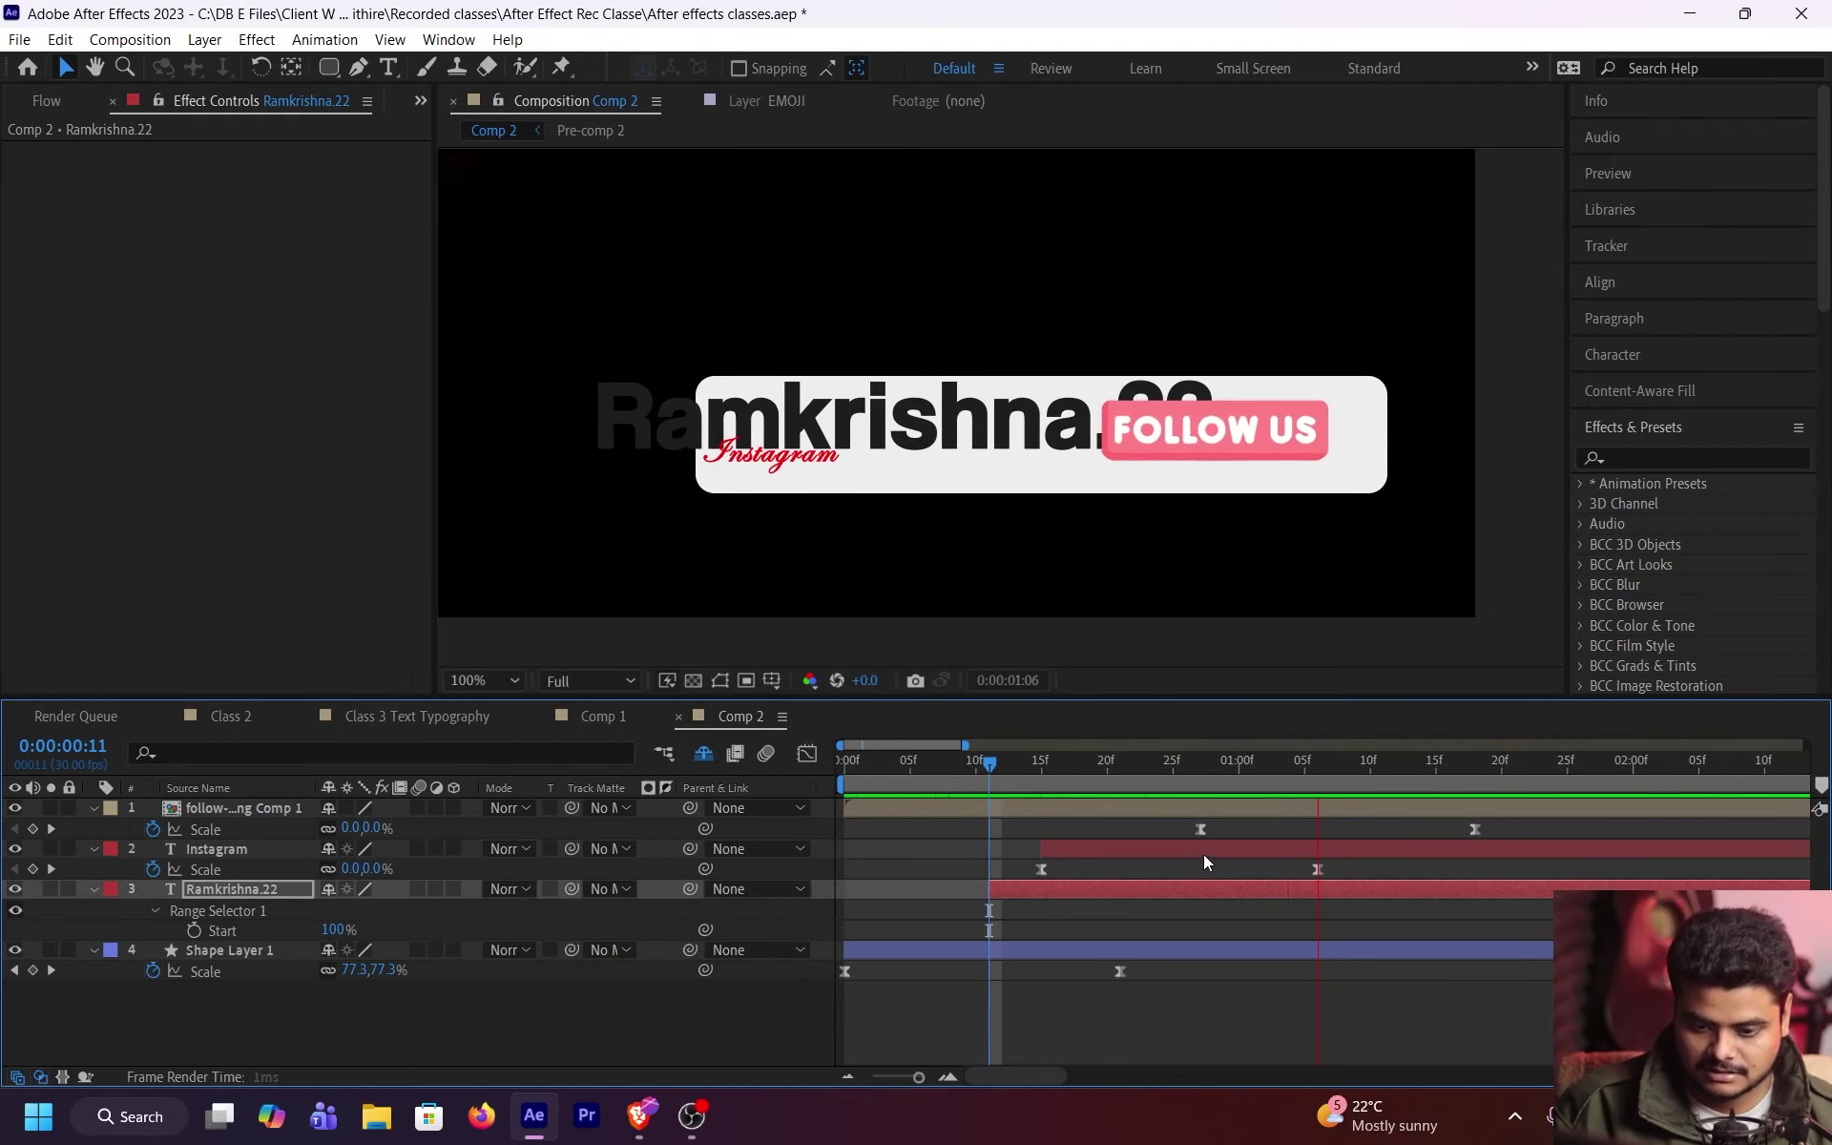
key(s)
Step: Set the username layer's ending Scale keyframe at 0:00:01:02 to 54% and preview the result
click(1262, 794)
click(1277, 960)
click(1266, 909)
drag(399, 909, 355, 908)
click(991, 1023)
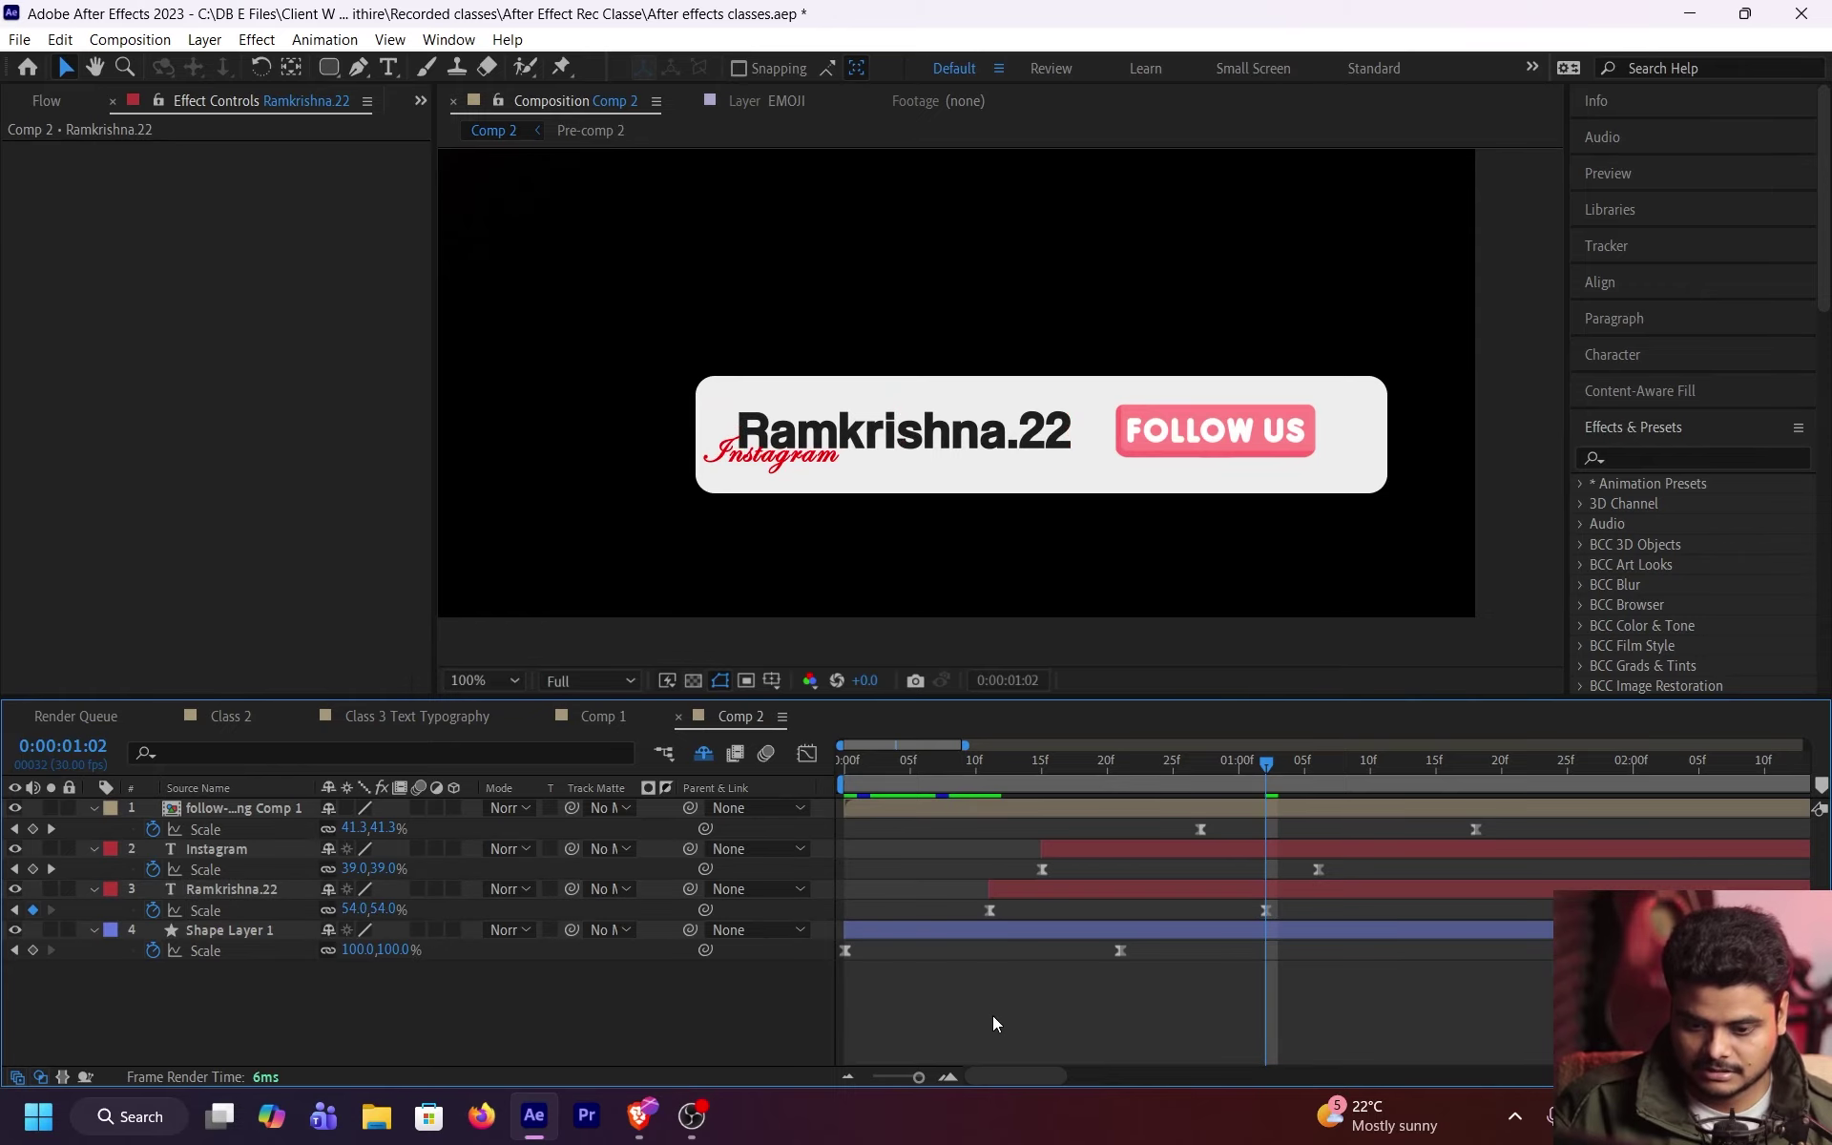
drag(1183, 784, 975, 790)
key(space)
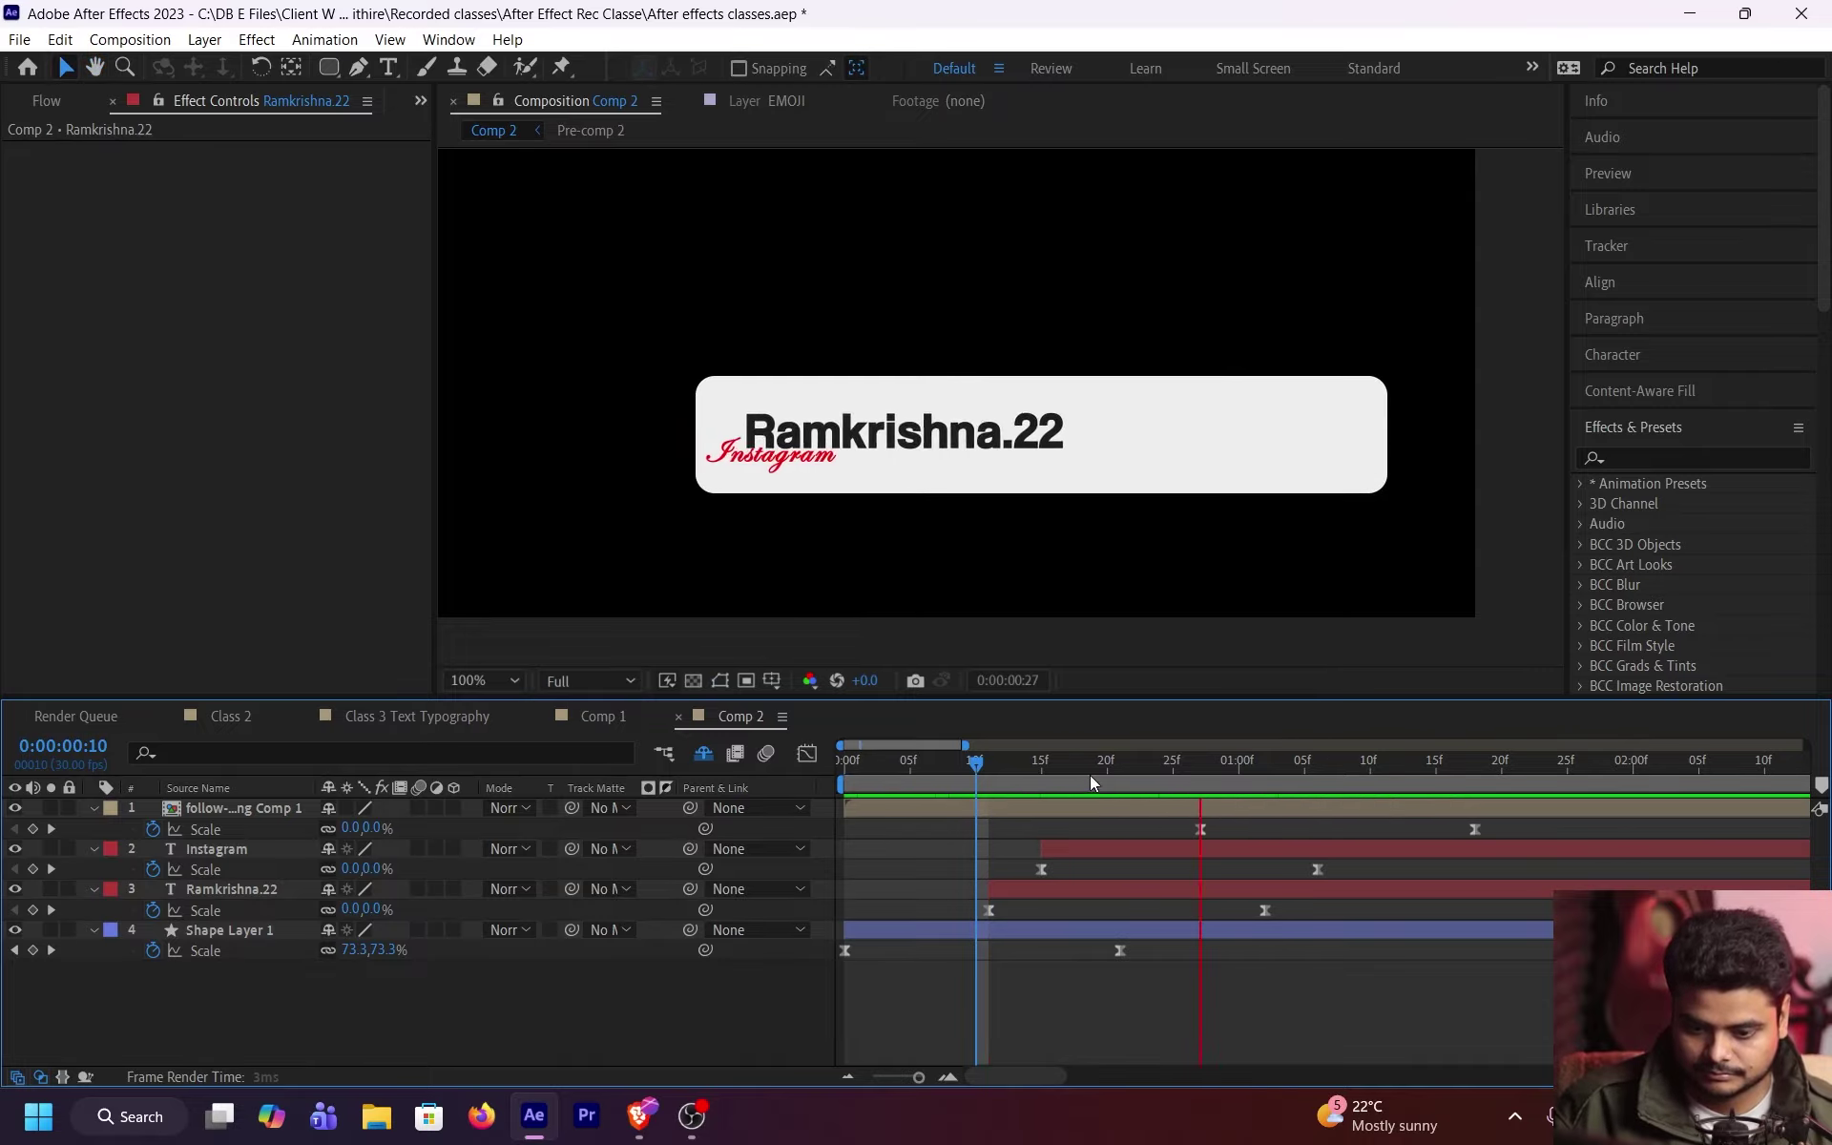
Step: Reshape the username layer's Scale value curve so it rises steeply from its first keyframe, and preview it
drag(1332, 902, 941, 903)
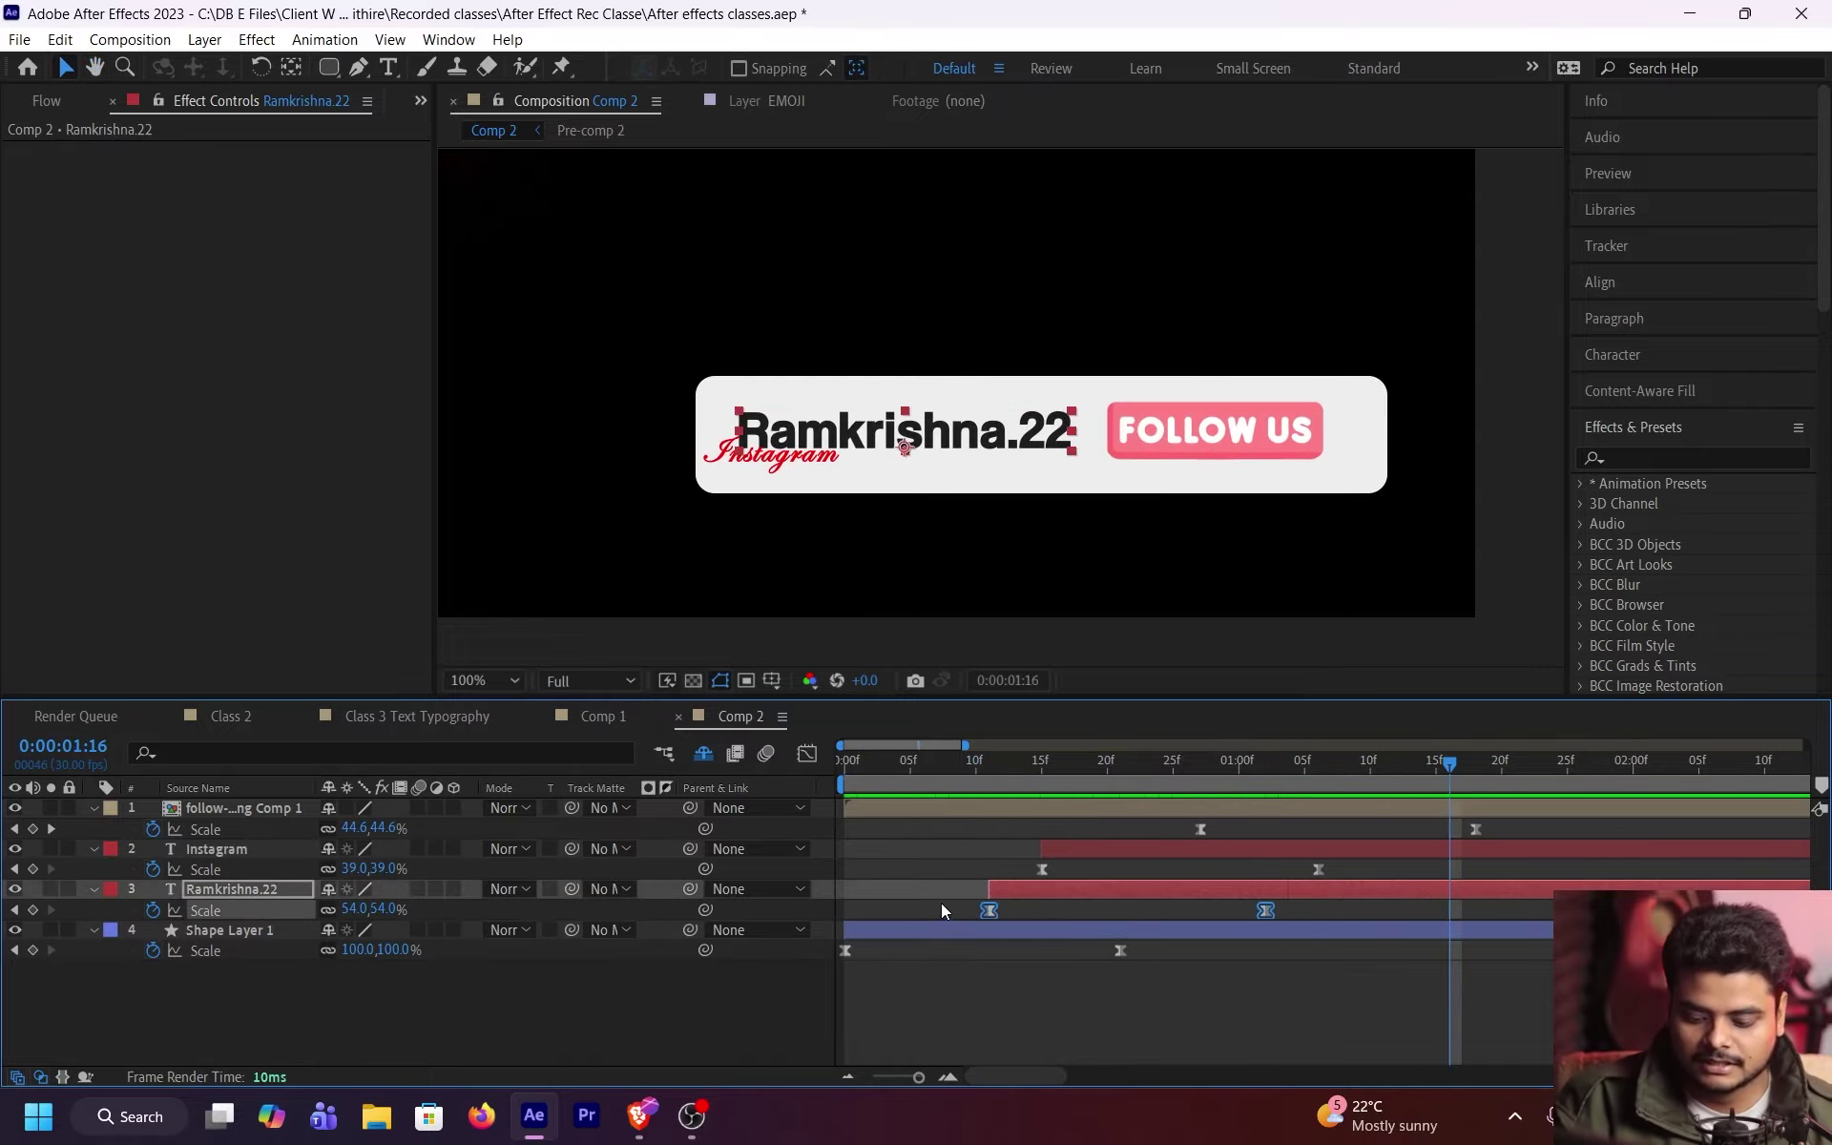
key(shift+F3)
click(962, 775)
click(988, 1013)
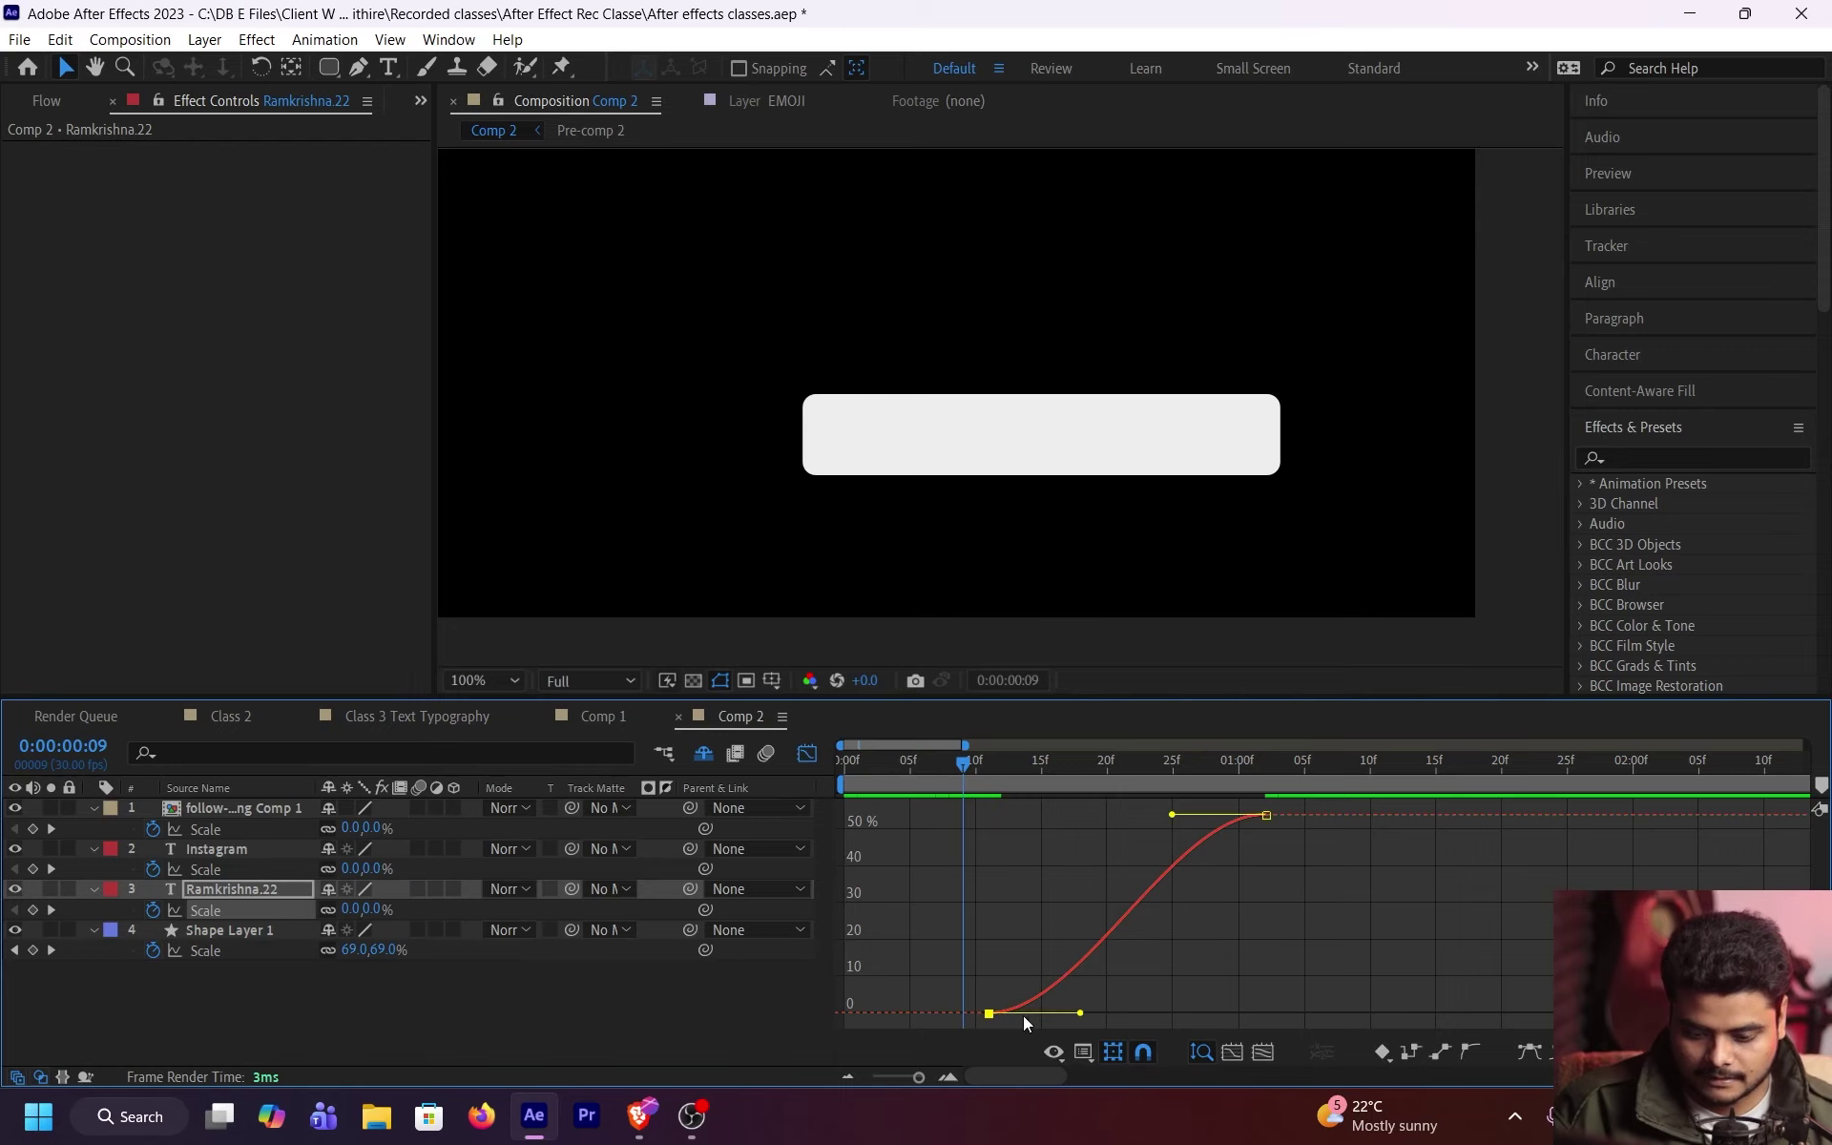
drag(1081, 1015, 940, 874)
key(space)
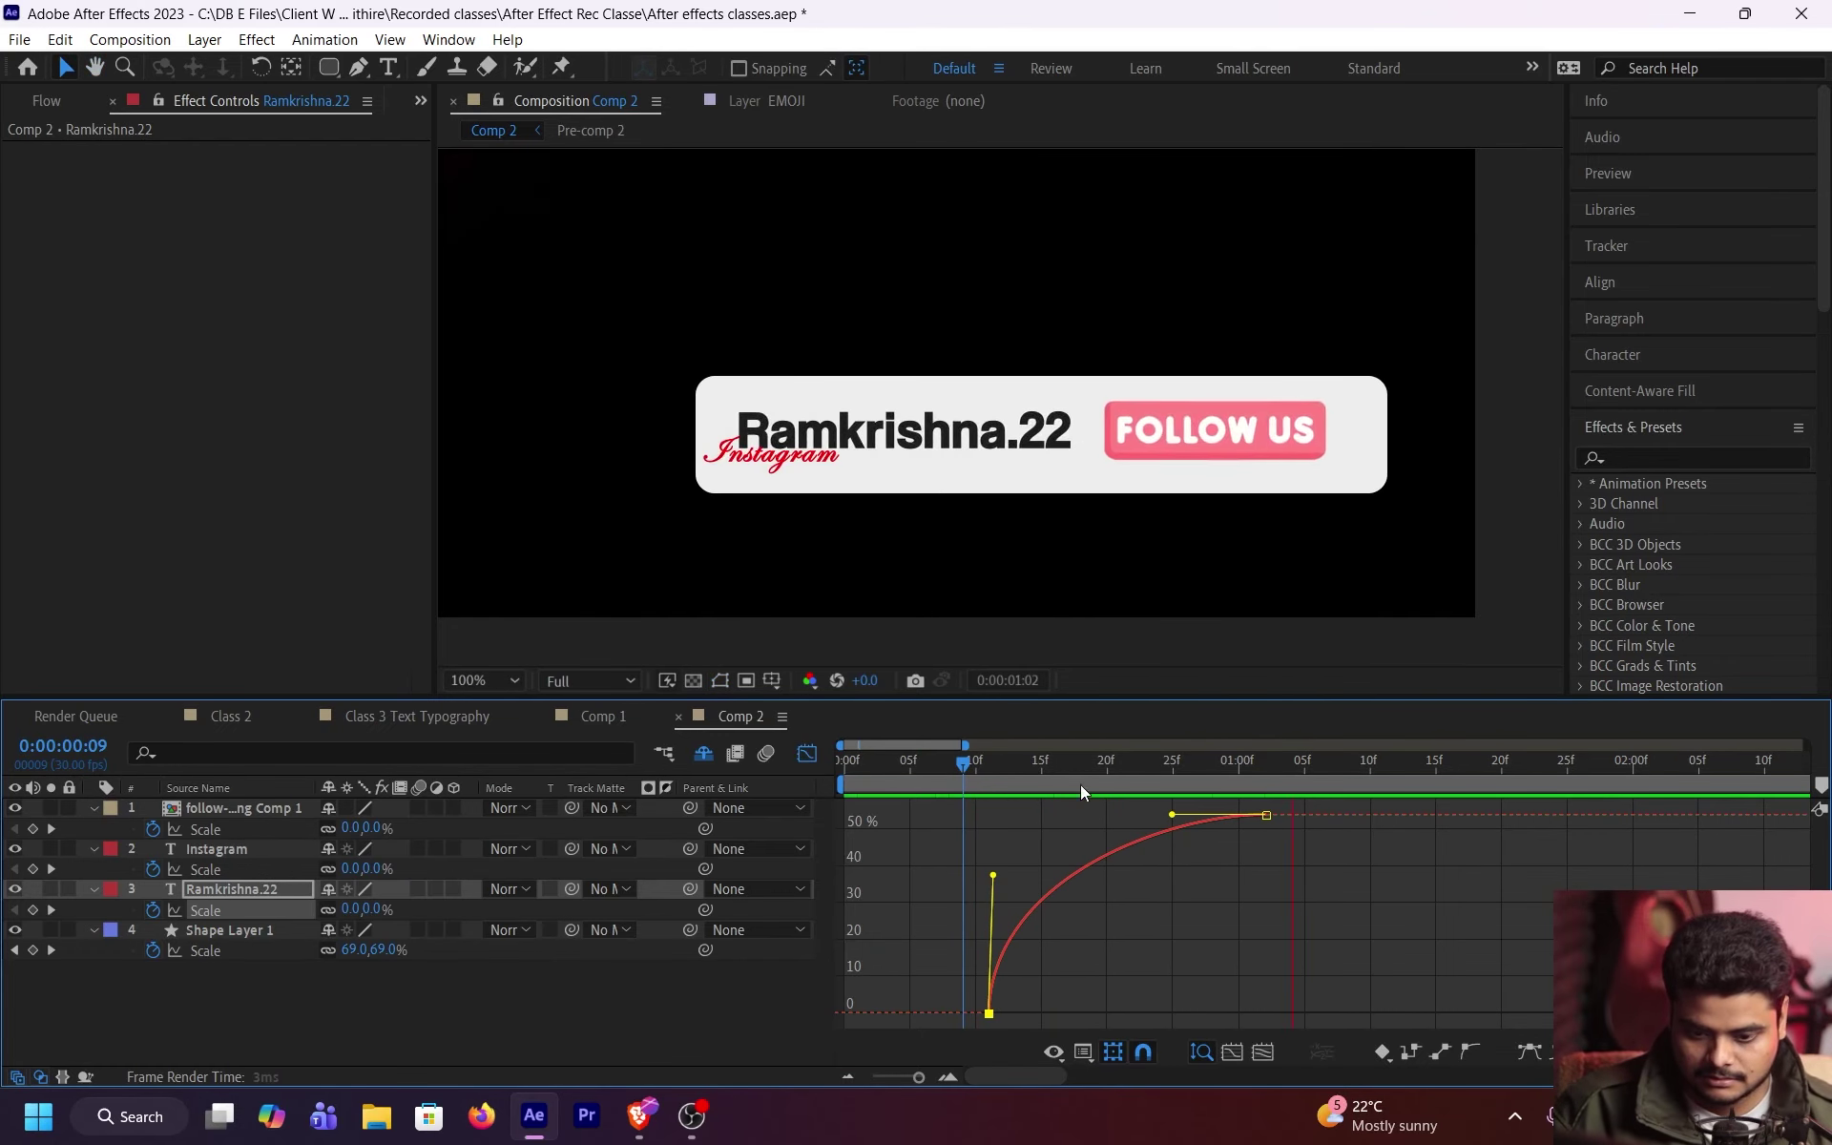
key(space)
key(Page_Up)
click(807, 755)
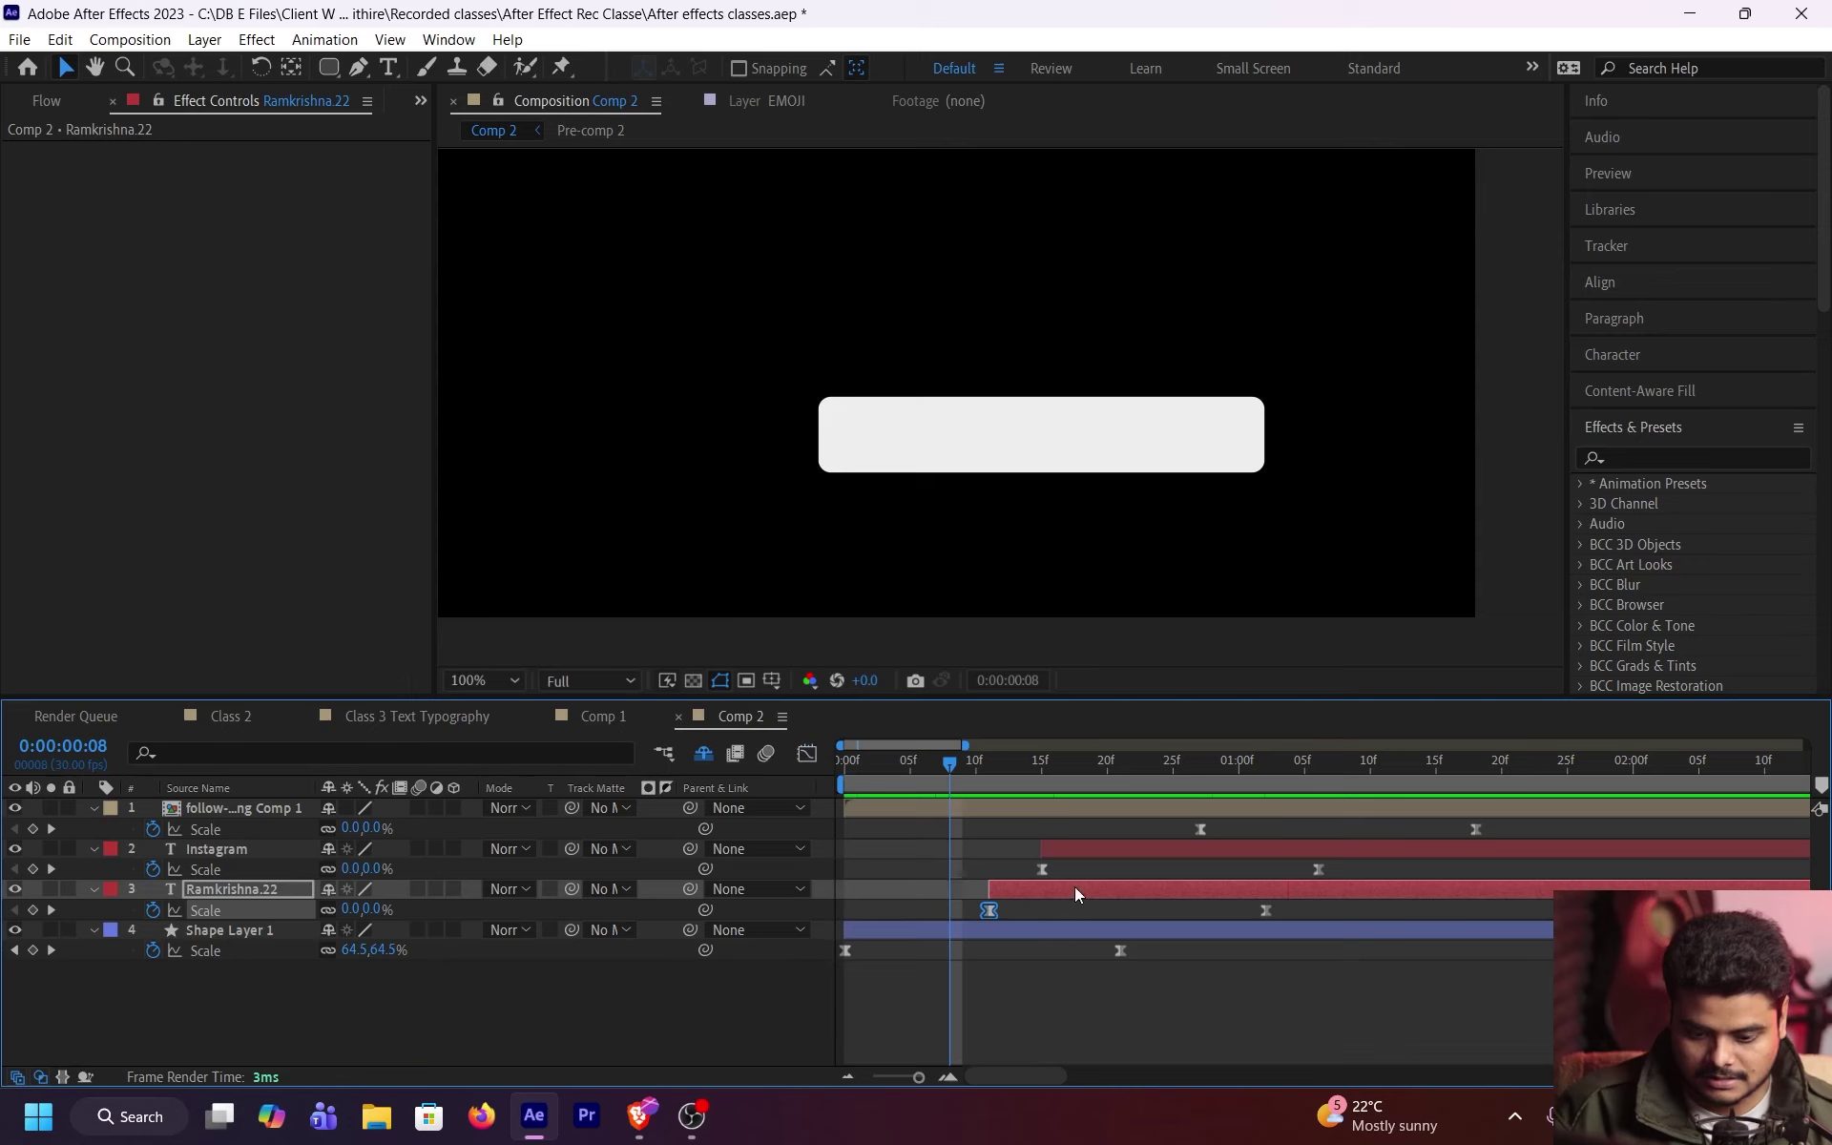
Step: Reshape the Instagram layer's Scale value curve to rise steeply from its first keyframe, and show the whole composition duration in the timeline
click(1040, 868)
click(808, 755)
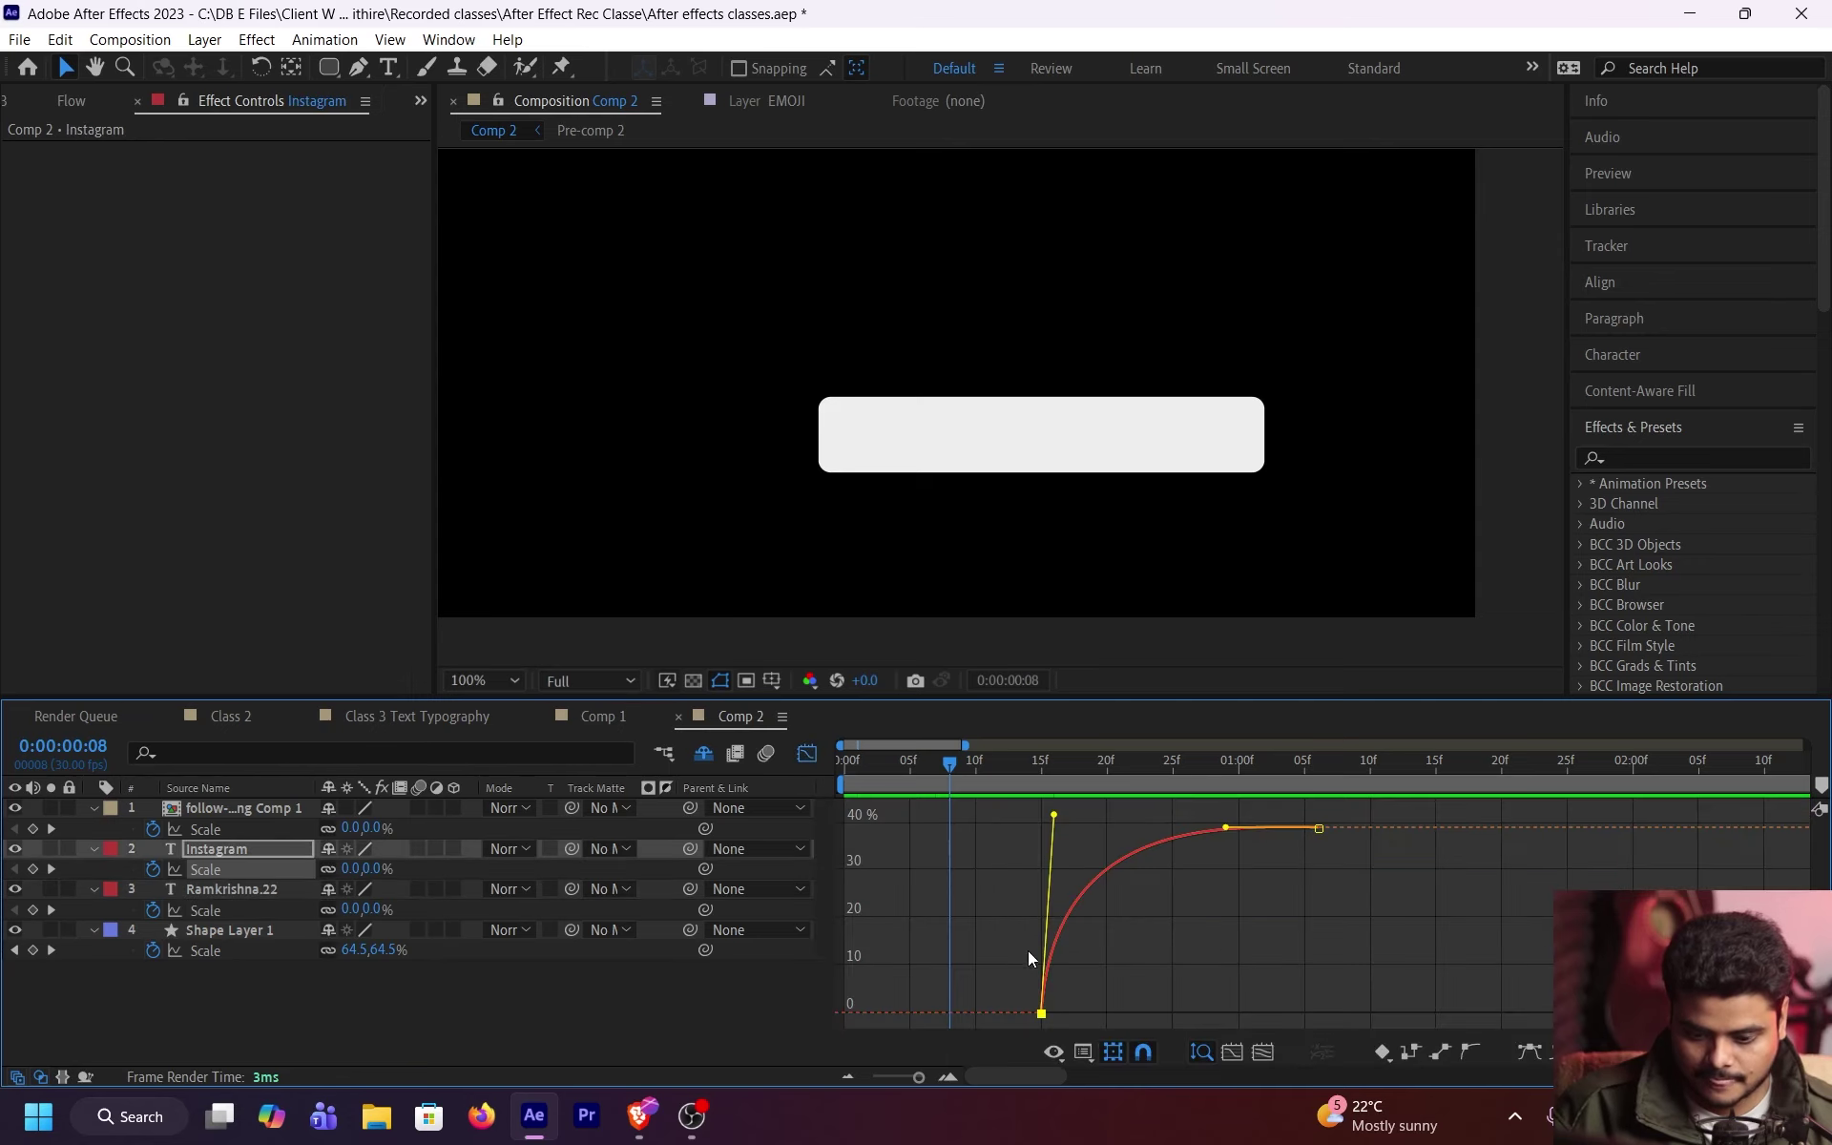
drag(1046, 826, 1036, 867)
key(space)
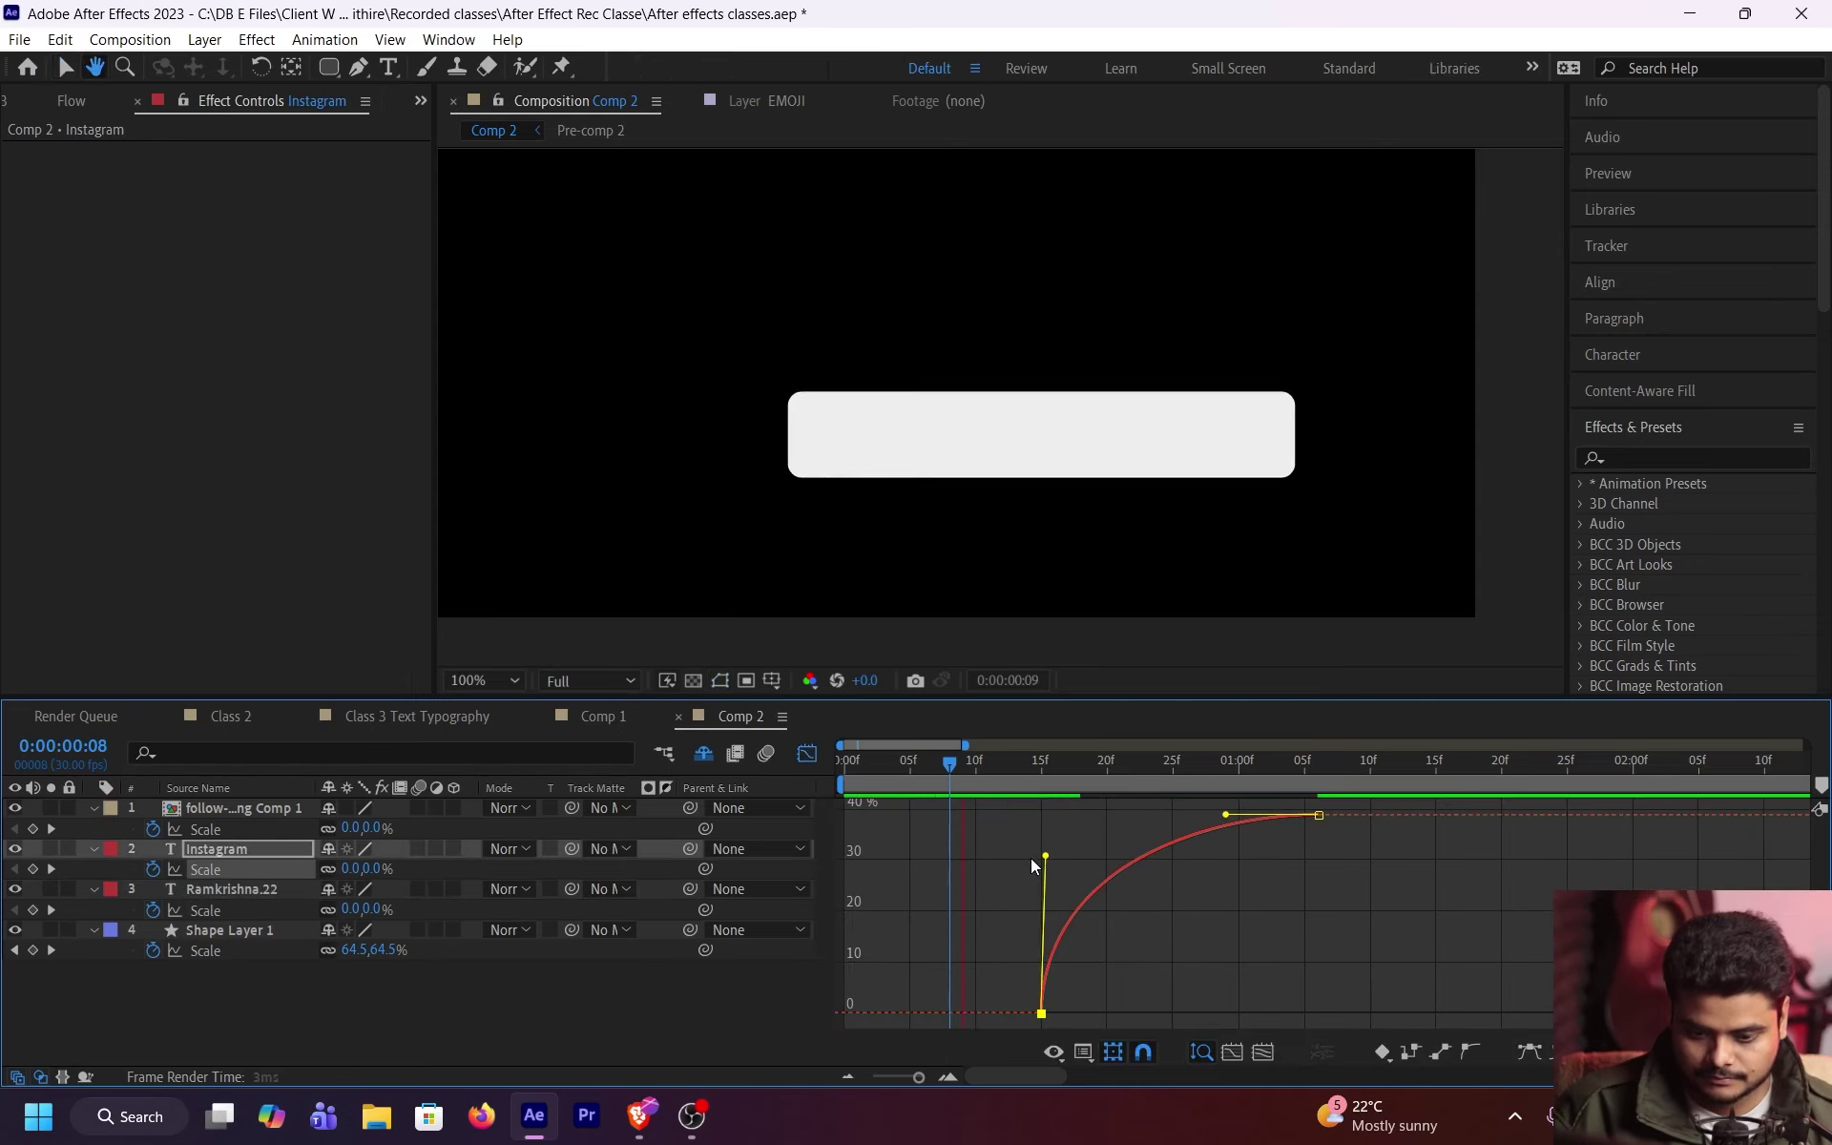
key(semicolon)
key(space)
key(shift+F3)
Step: Fit the composition view up to 100% and preview the complete follow bar animation from the start
key(space)
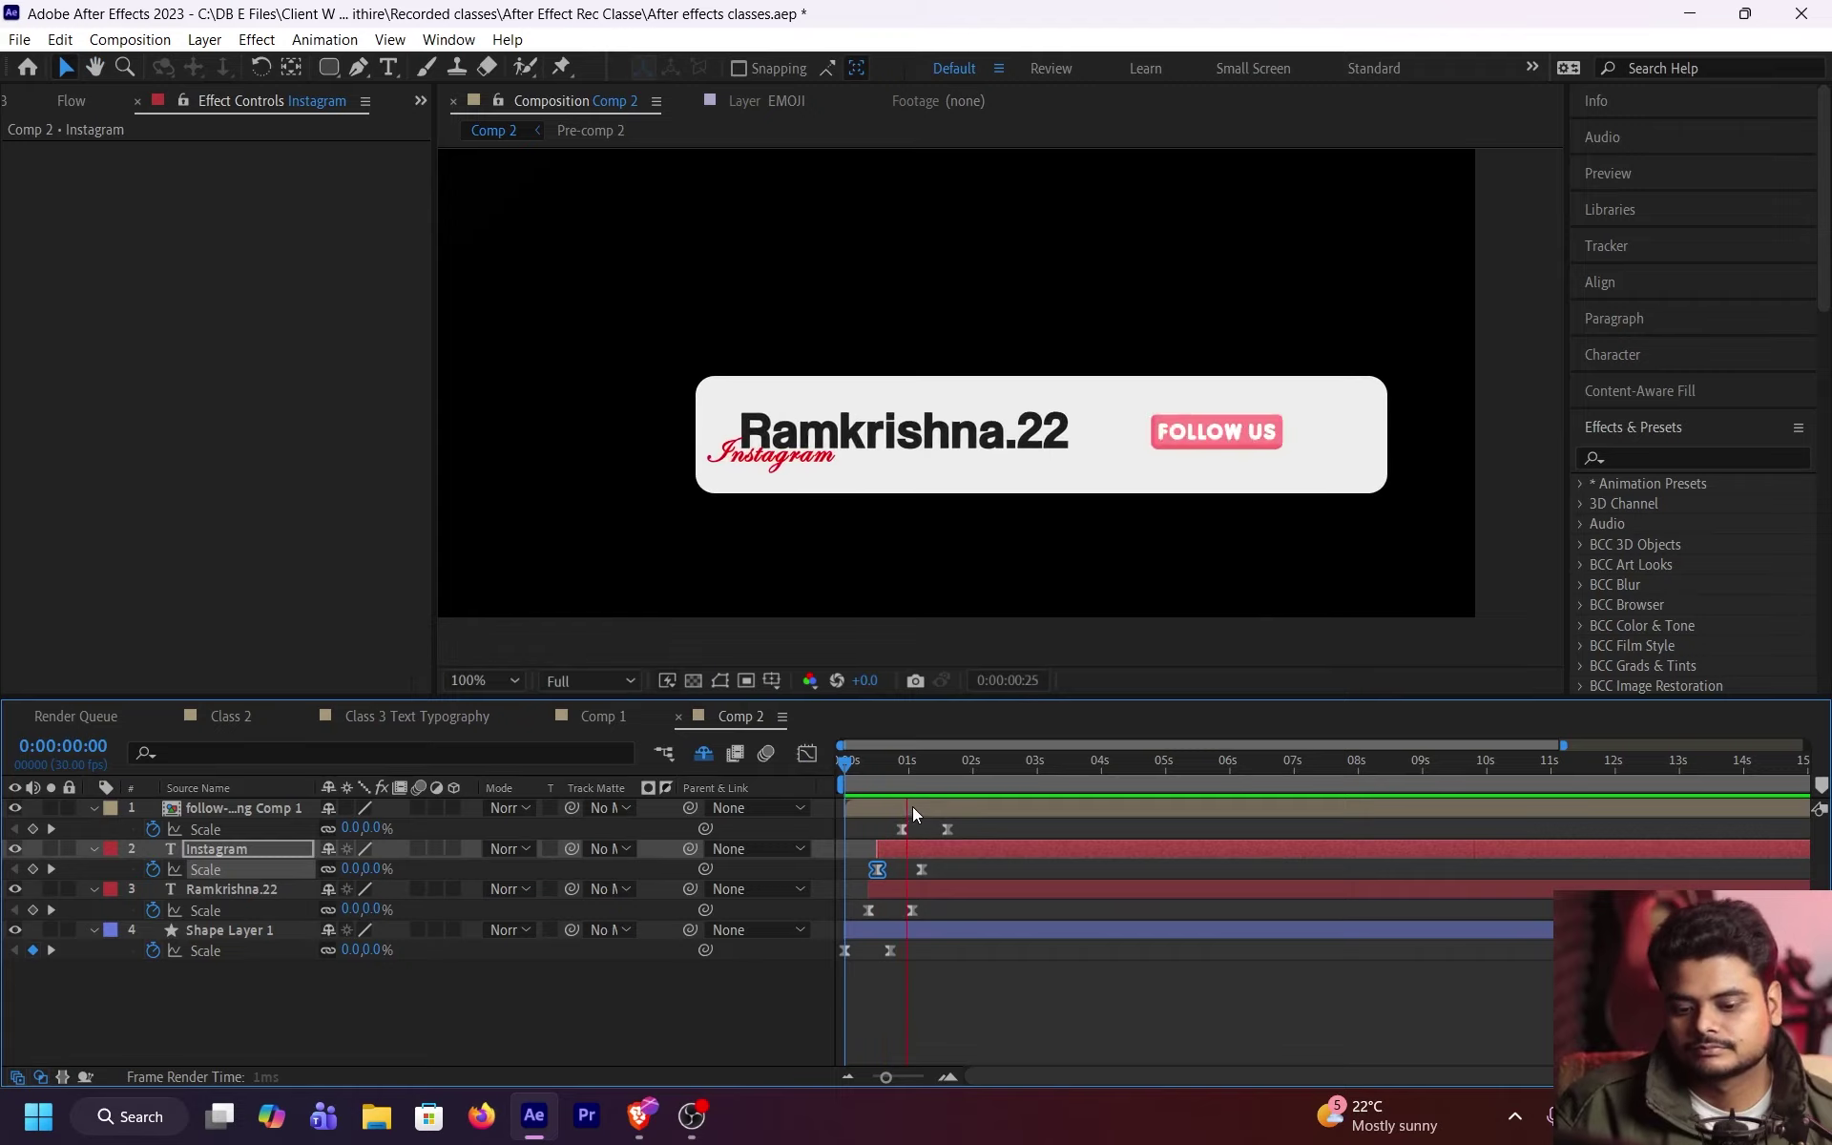
key(space)
key(space)
click(494, 682)
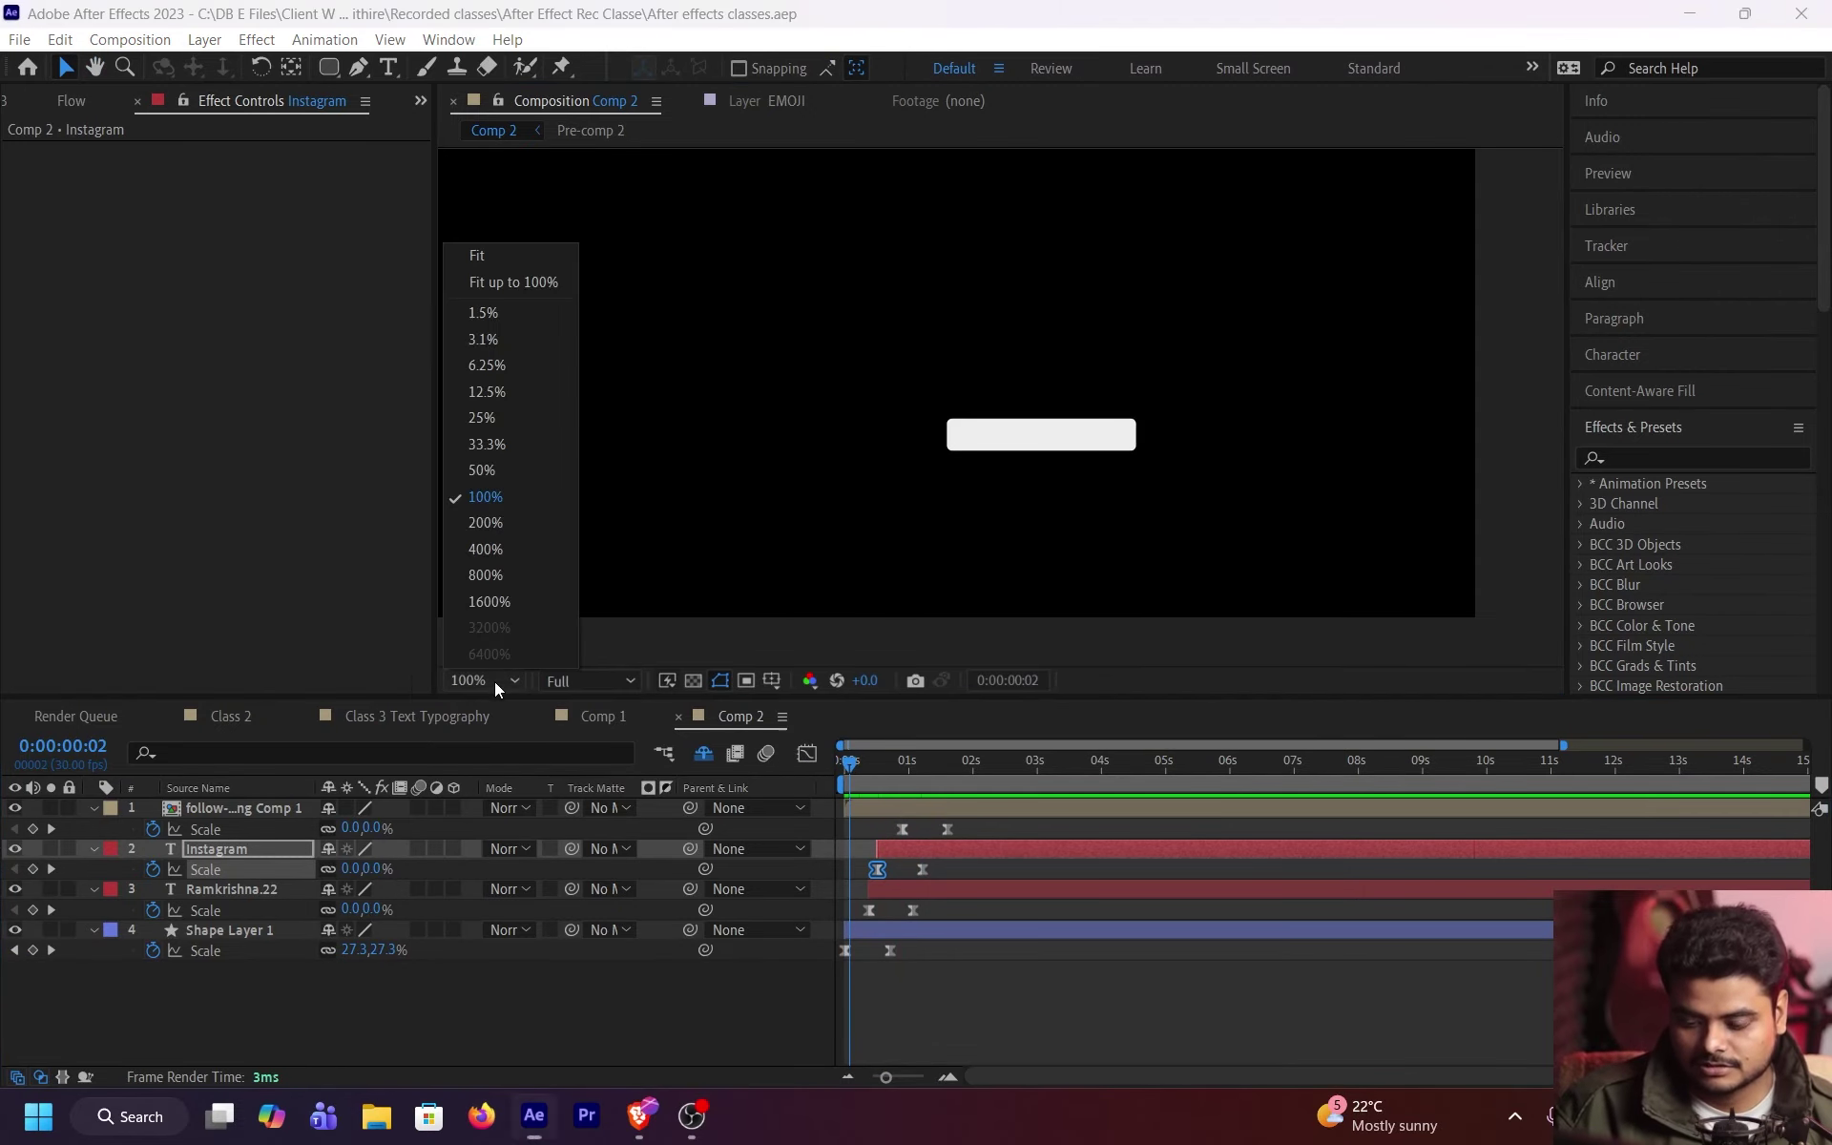
click(524, 286)
key(space)
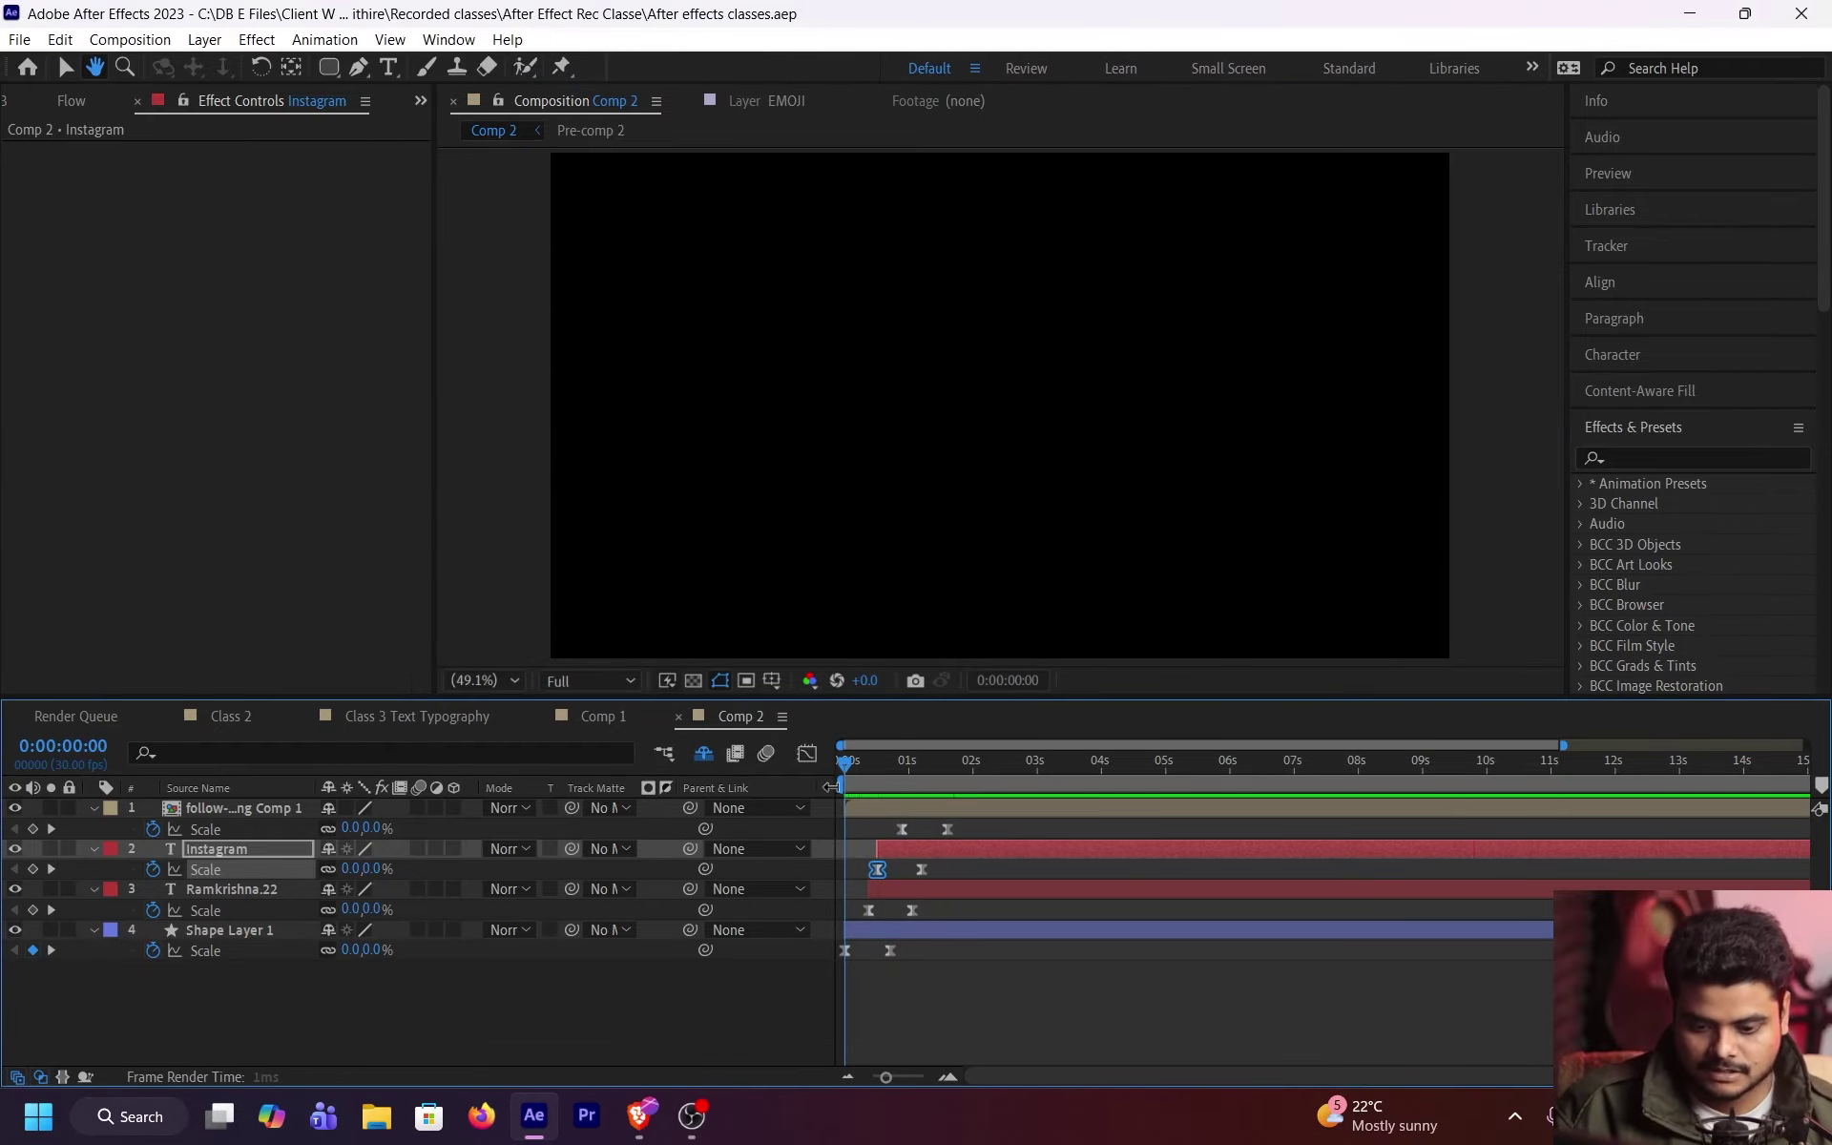
click(1050, 1003)
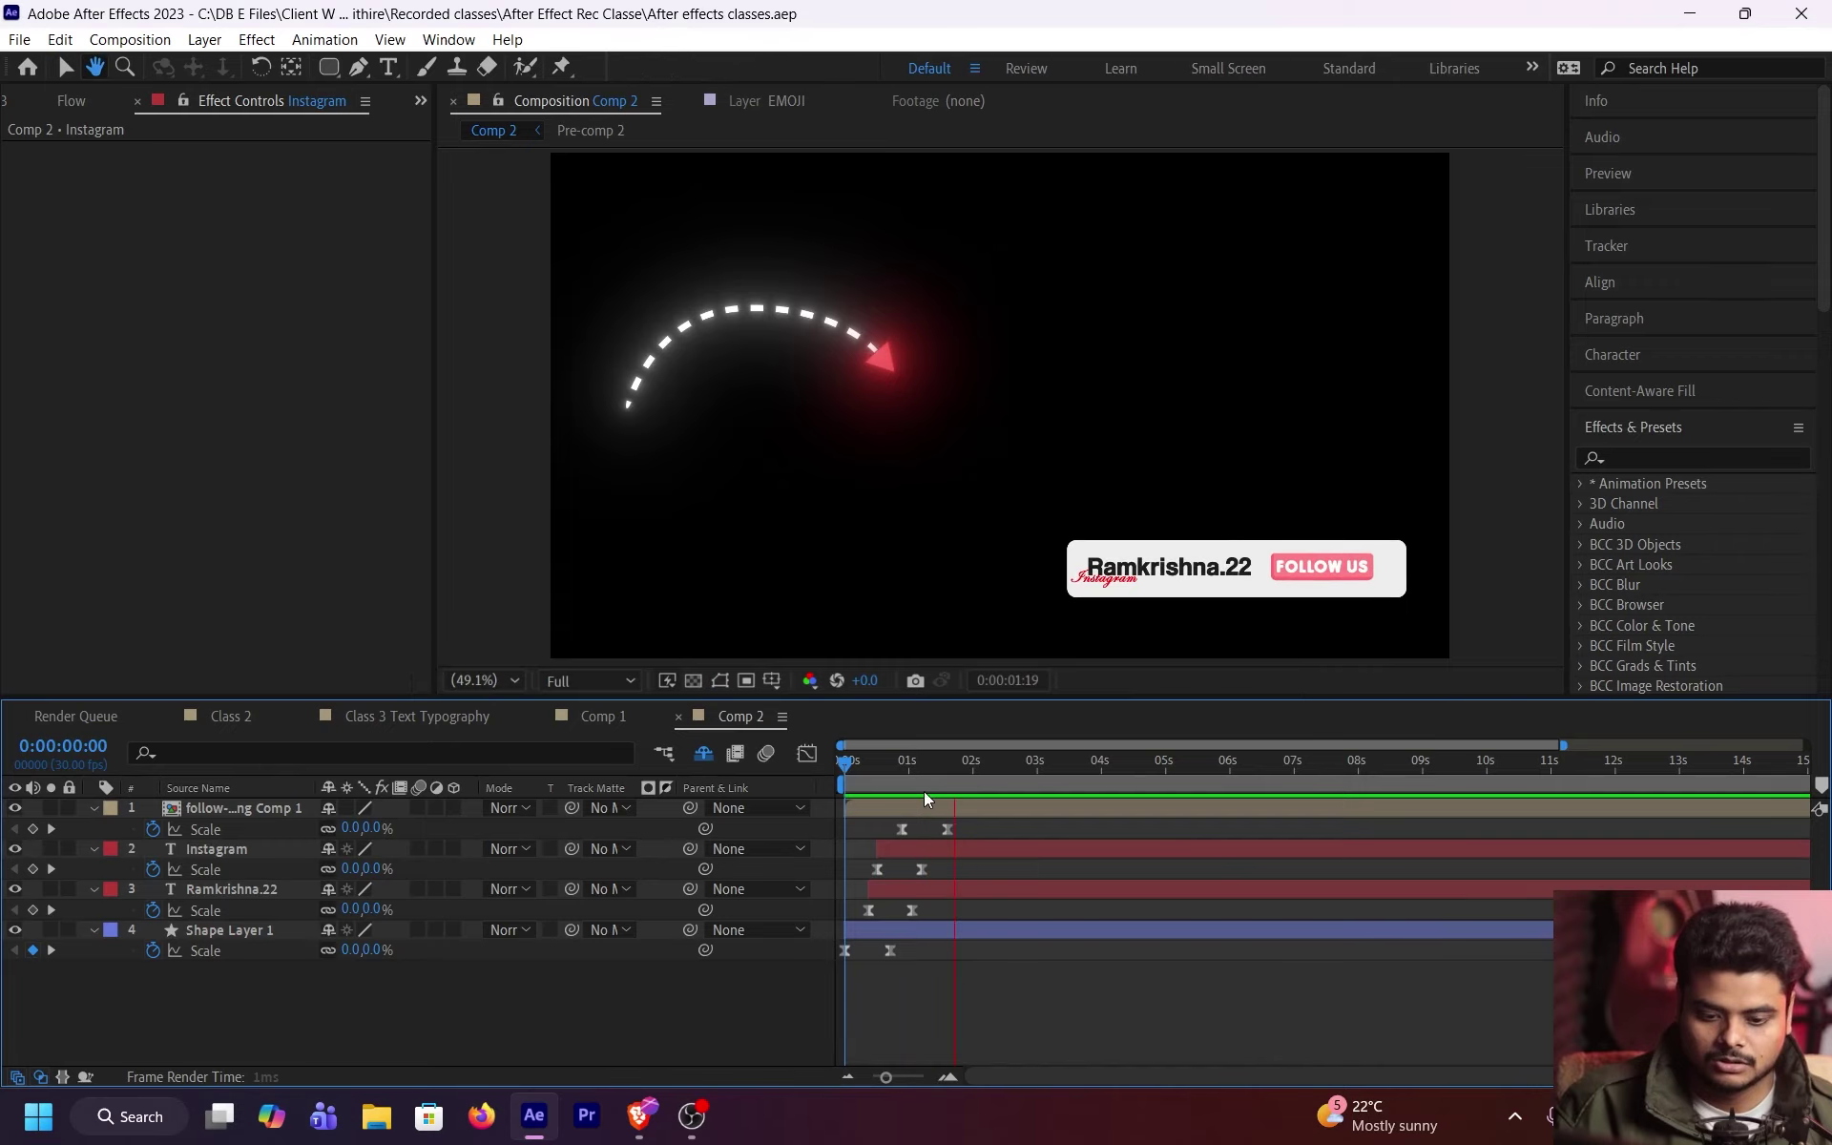
key(space)
key(space)
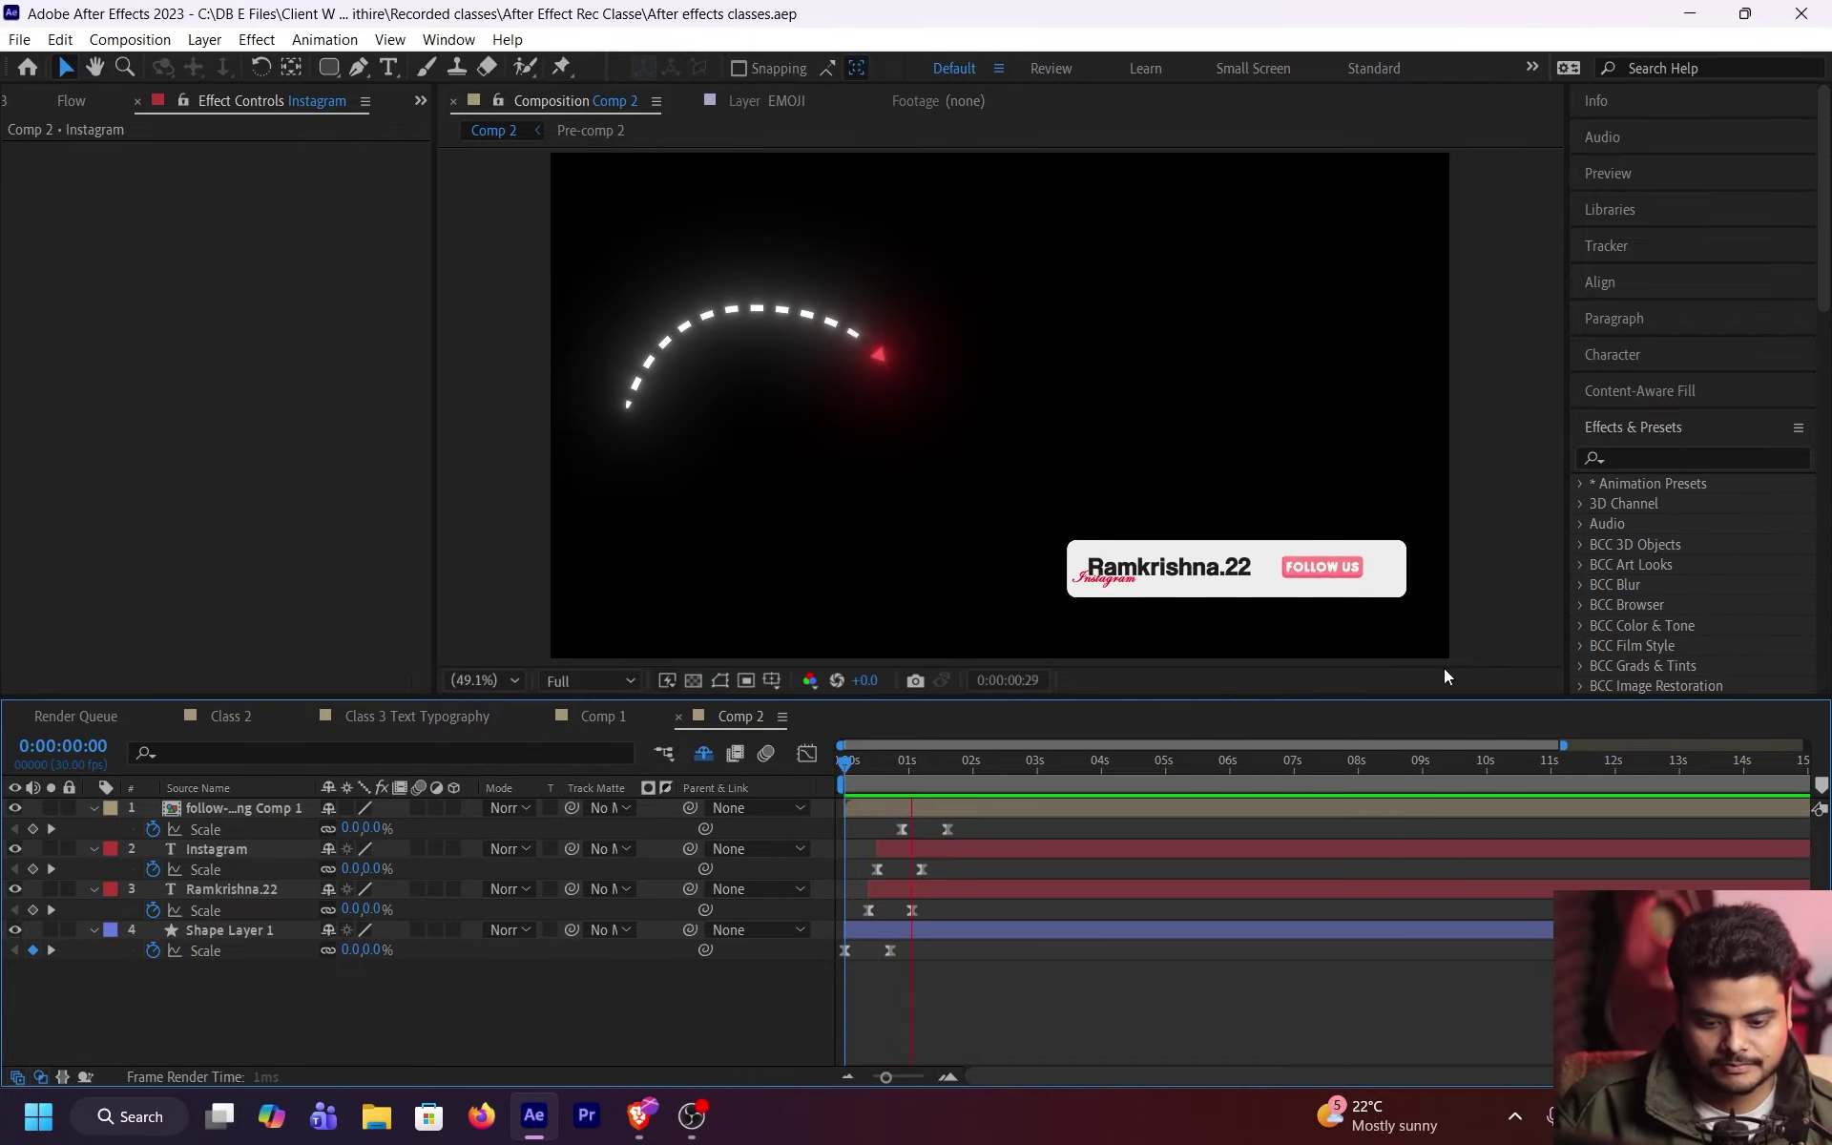
key(space)
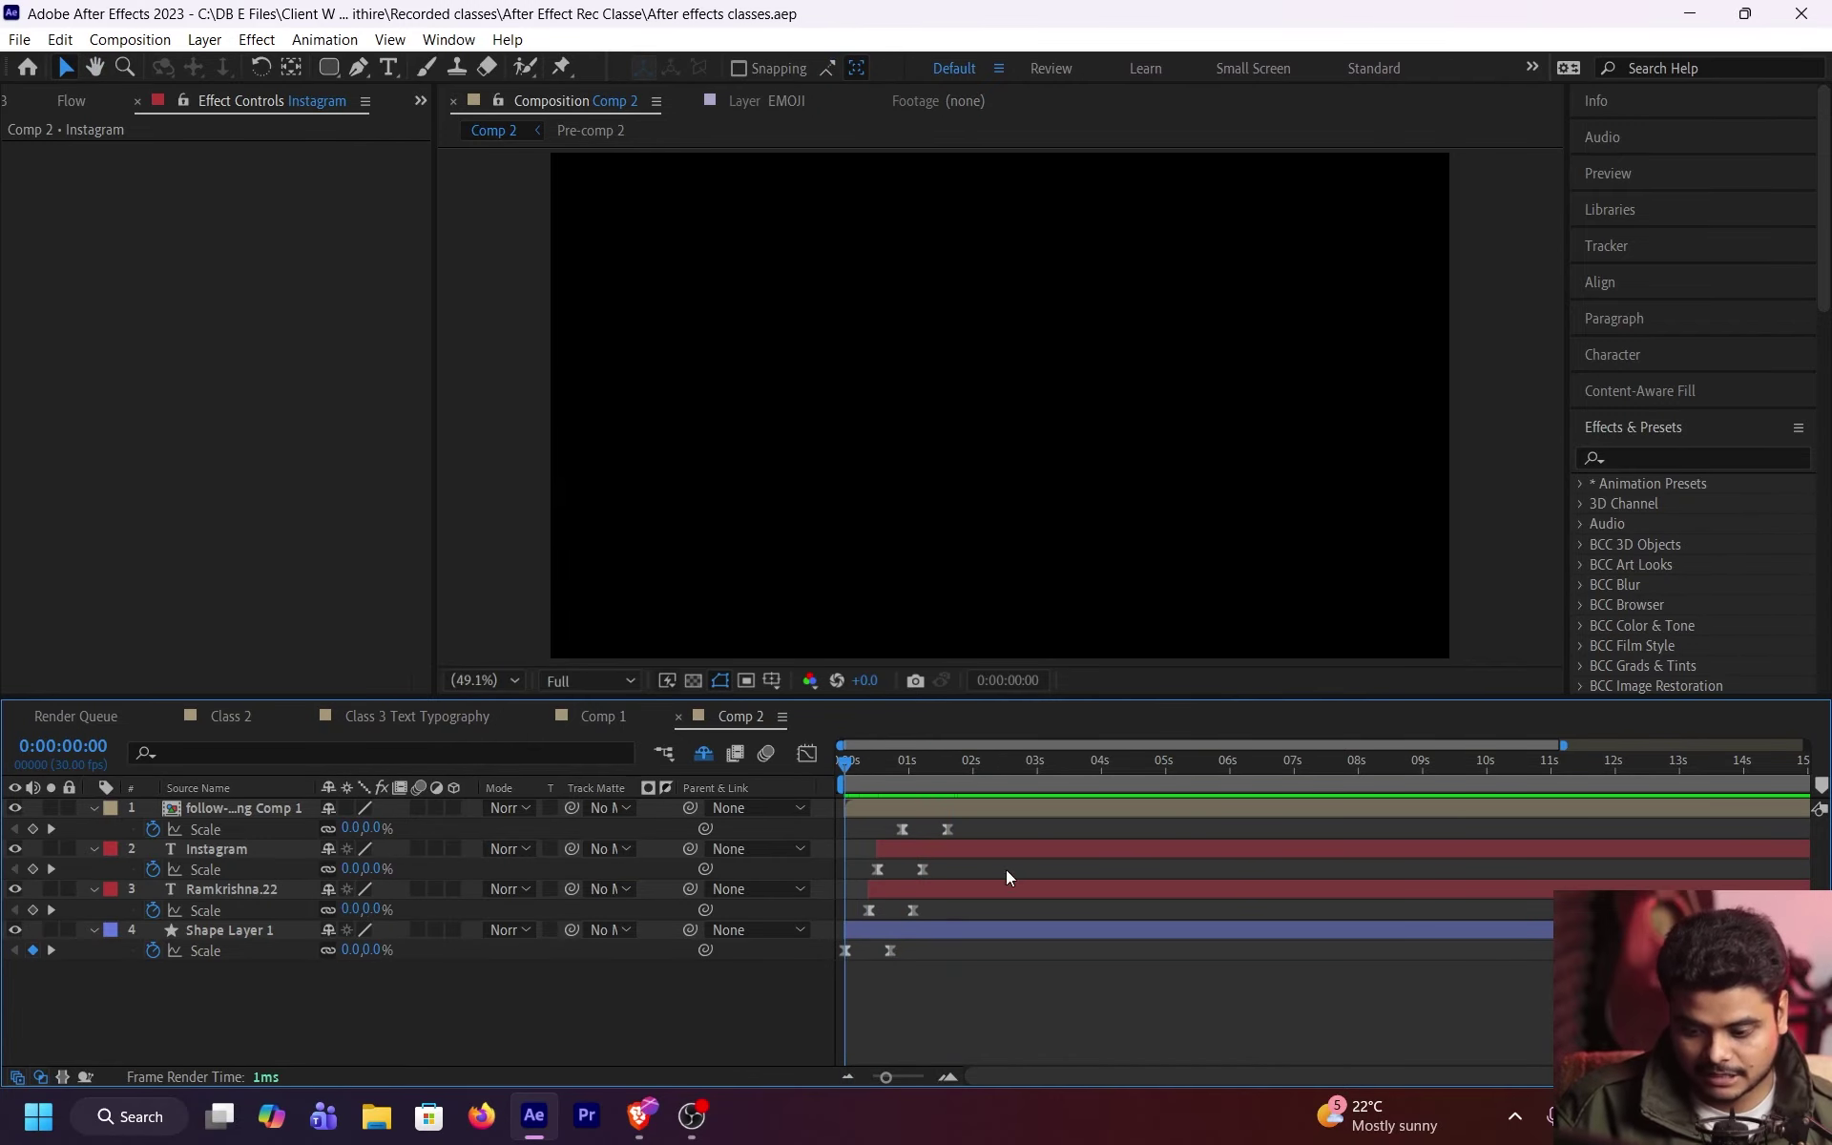
Step: Pre-compose all four follow bar layers into Pre-comp 3 with all their attributes moved into it
key(ctrl+a)
key(ctrl+shift+c)
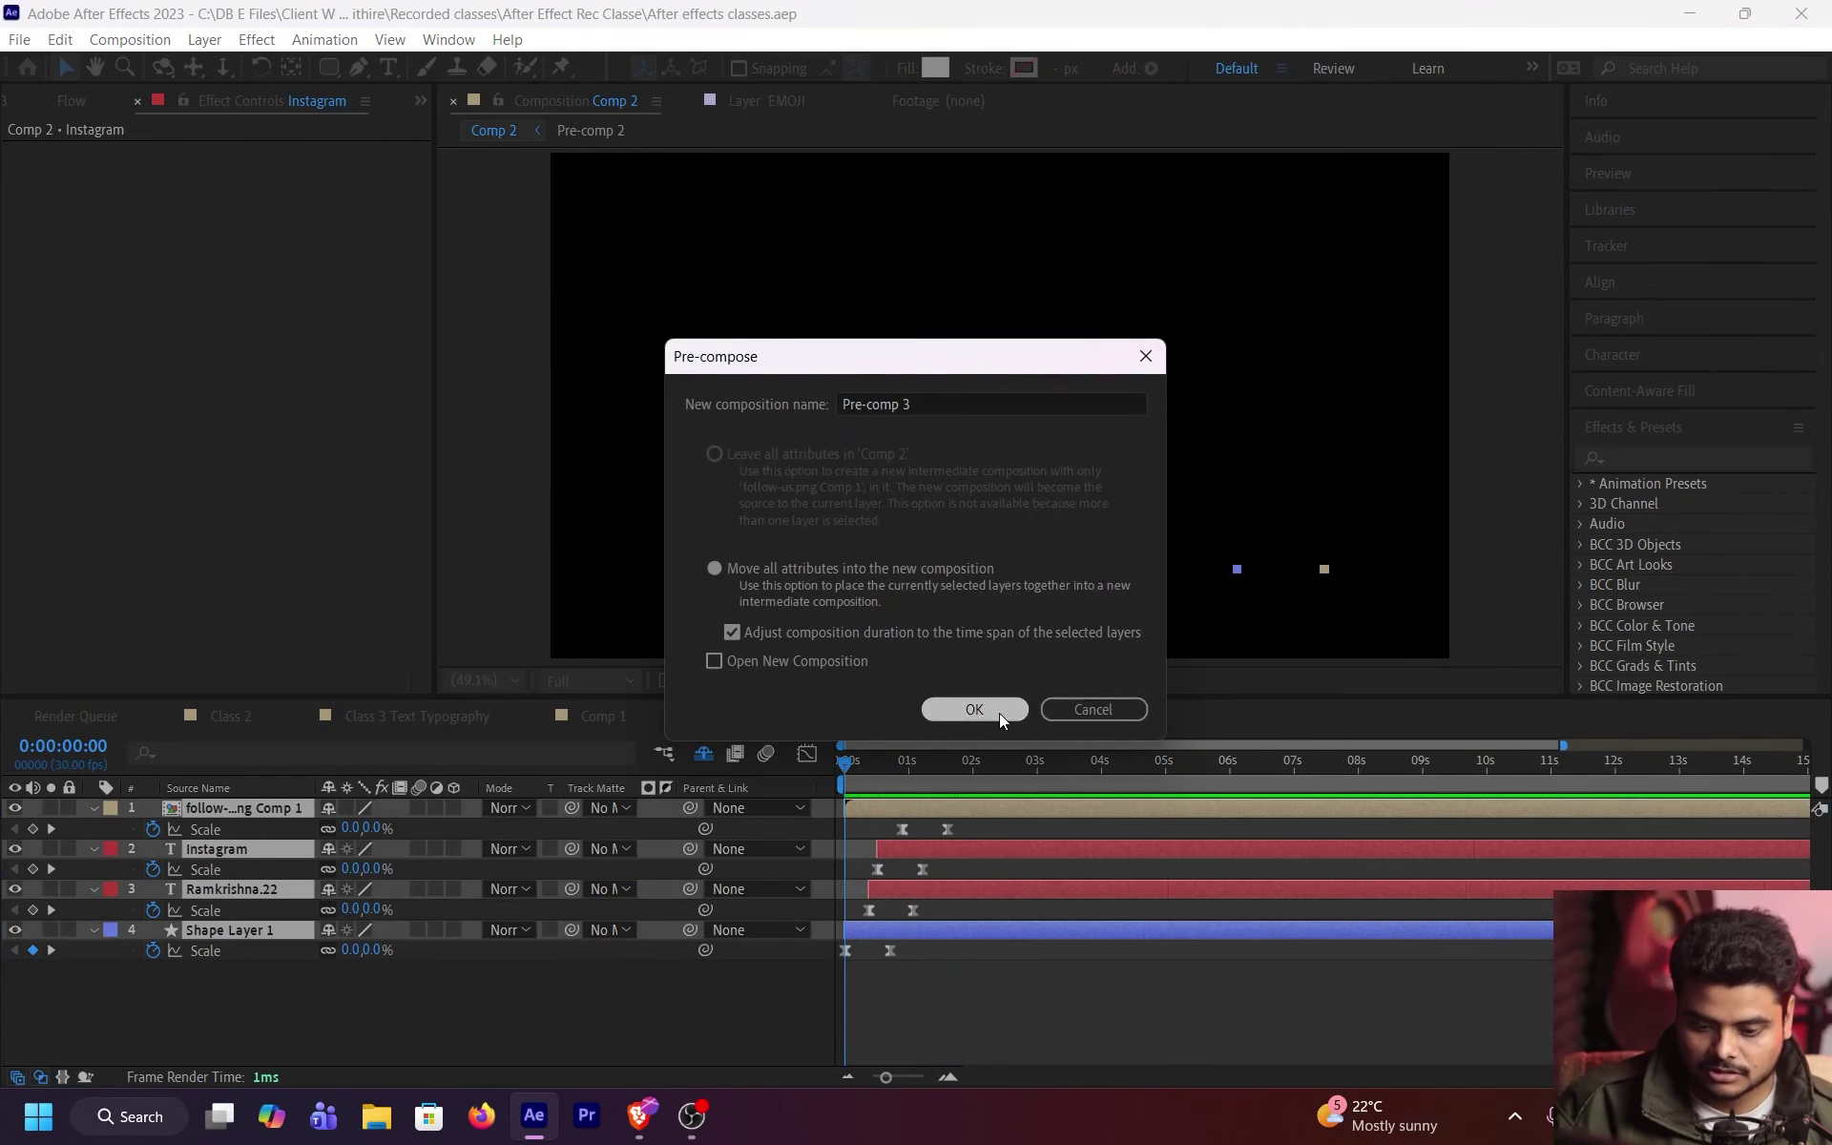
click(994, 710)
Step: Keyframe the pre-comp's Position from 960, 1124.8 at the start to 960, 540 just before the one-second mark
key(p)
click(152, 829)
drag(846, 829, 900, 829)
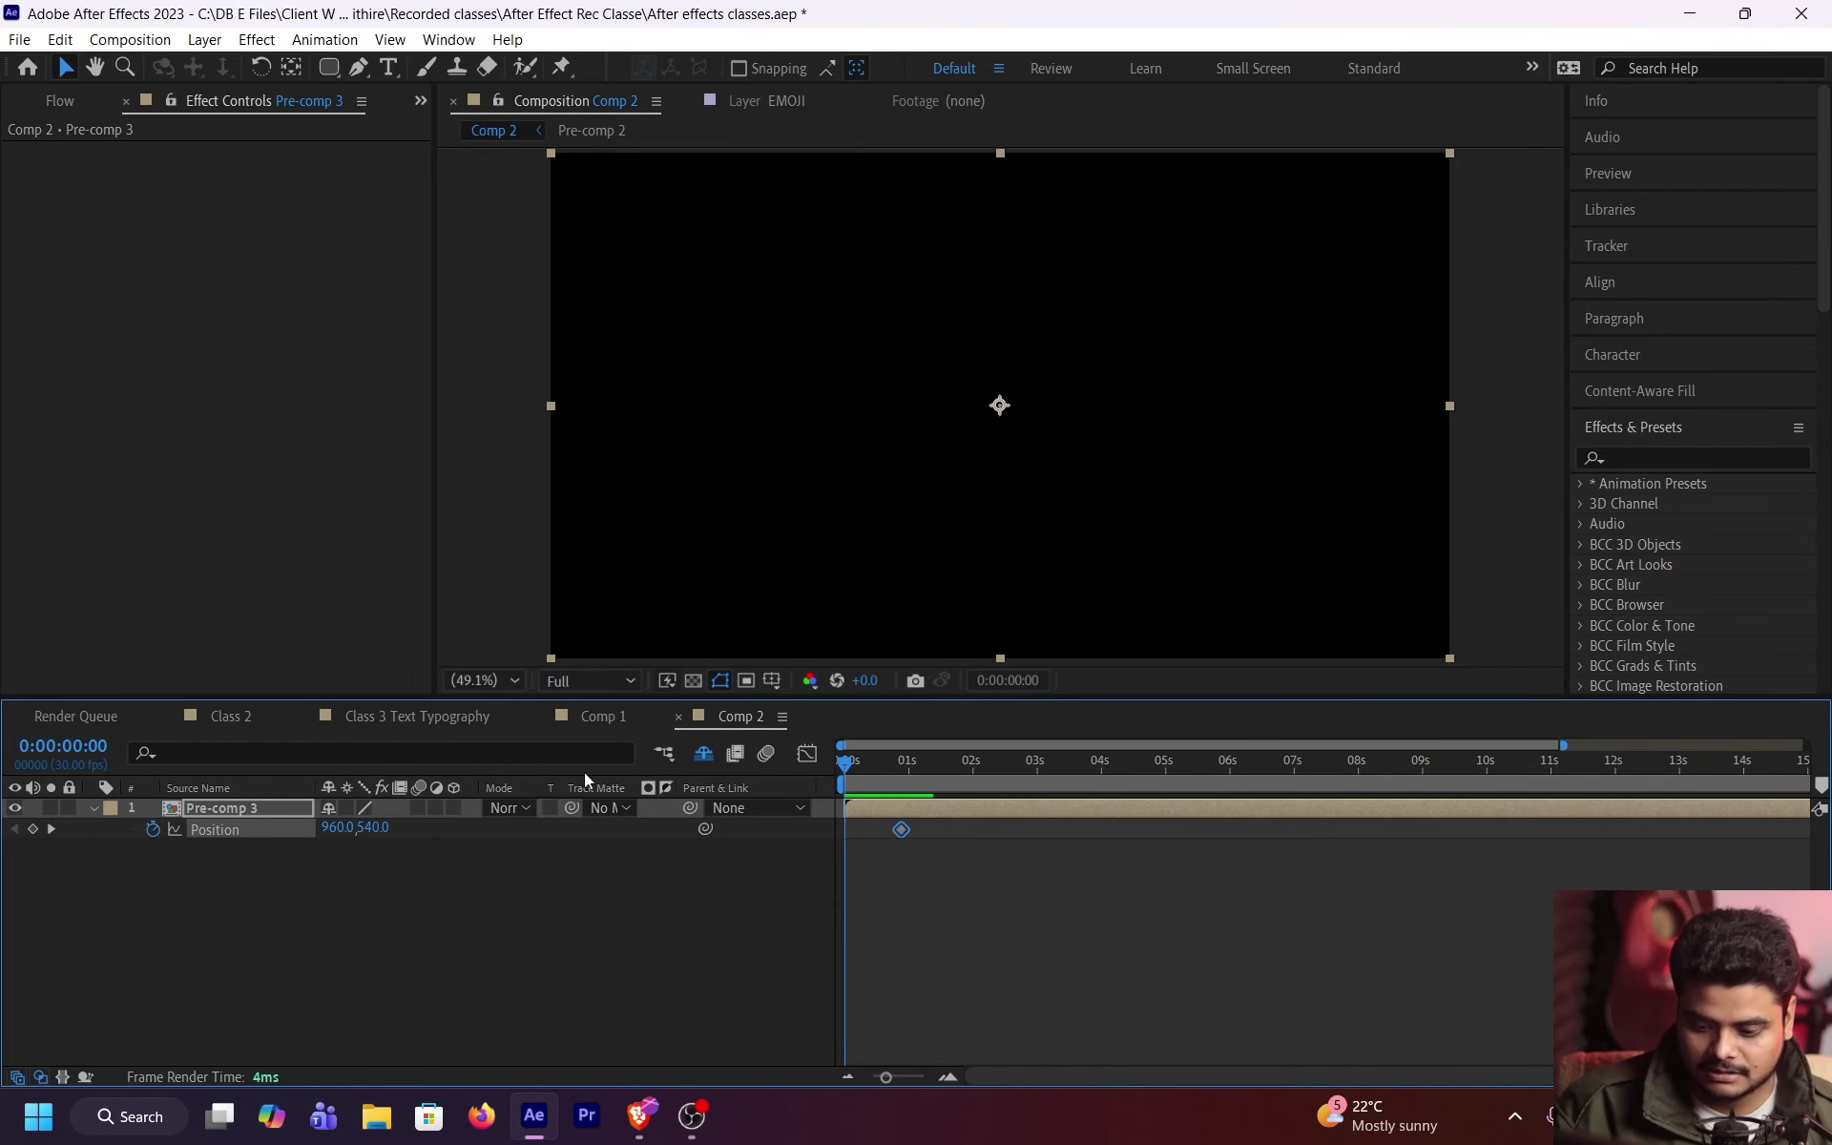
drag(1140, 439, 1150, 711)
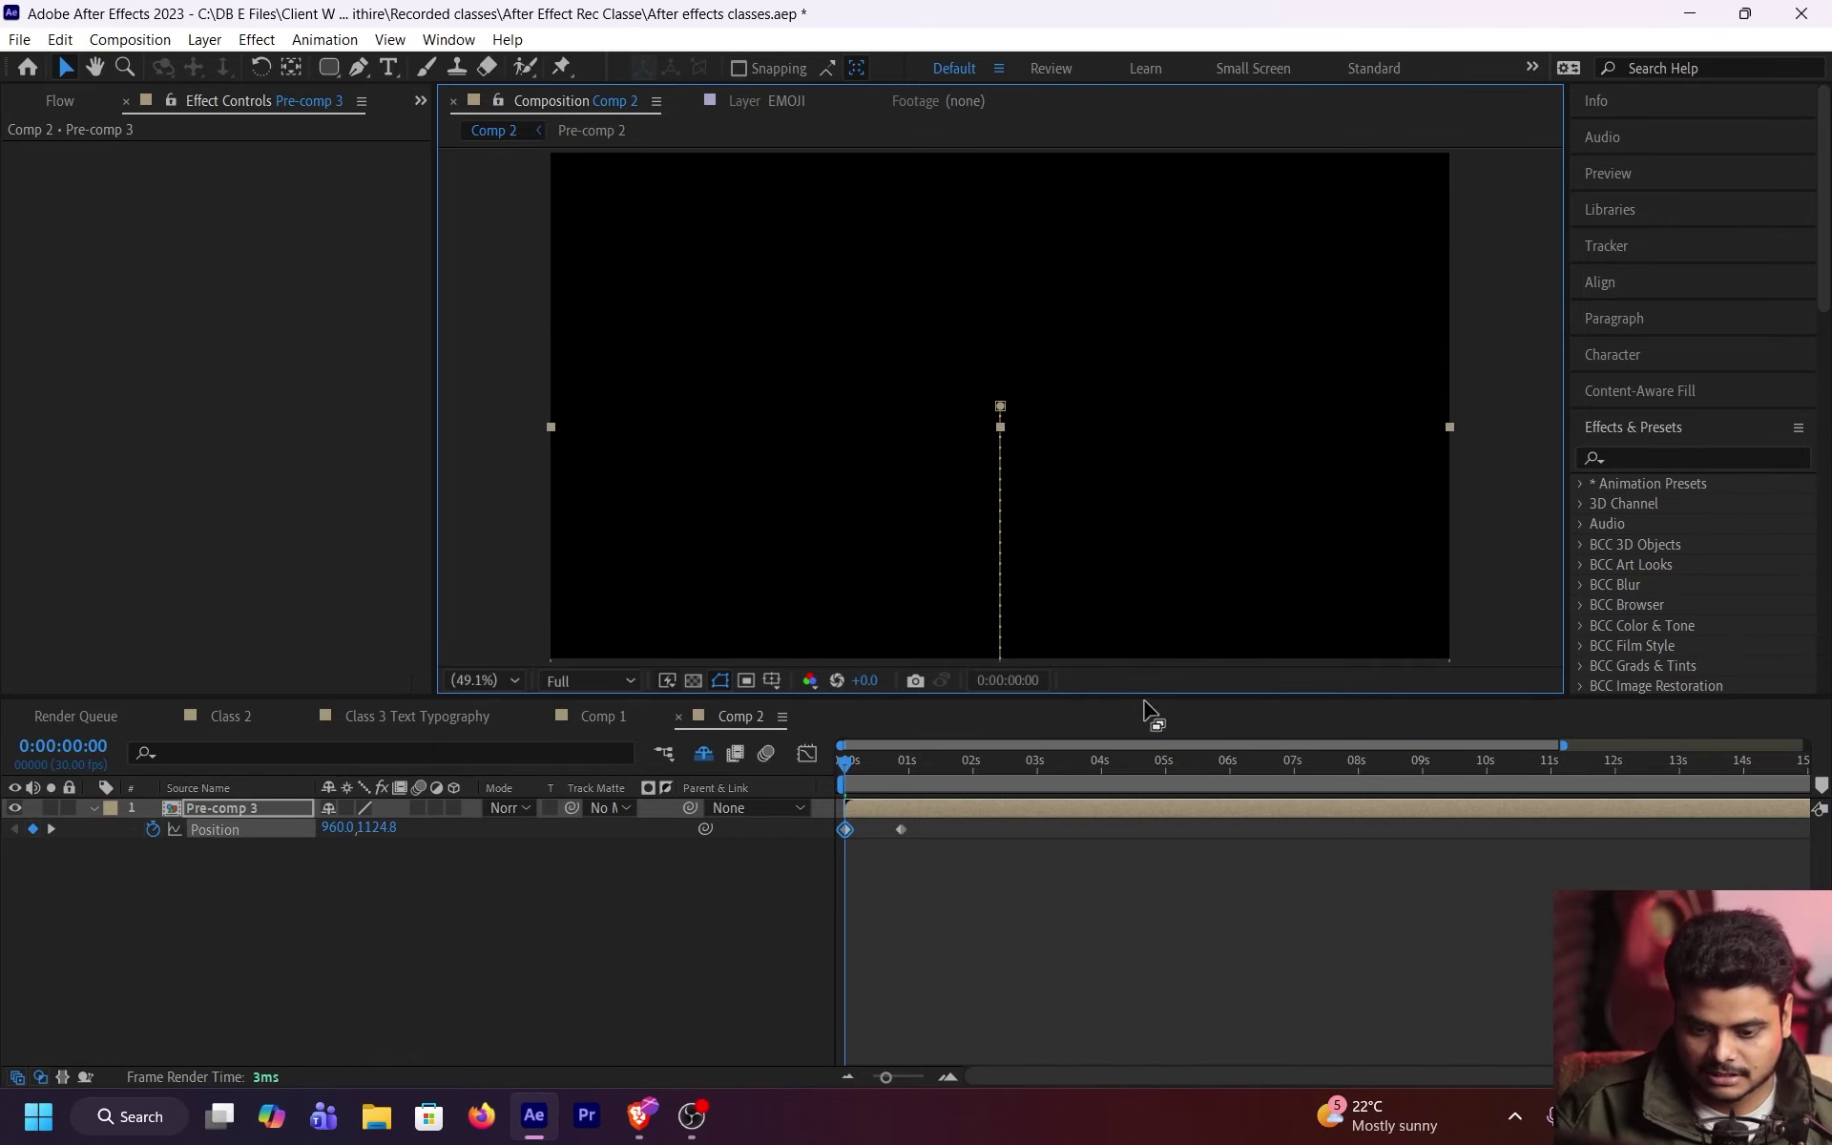
Step: Apply Easy Ease to both Position keyframes of the pre-comp and preview the bar rising into frame
drag(947, 836, 808, 843)
key(F9)
key(space)
key(space)
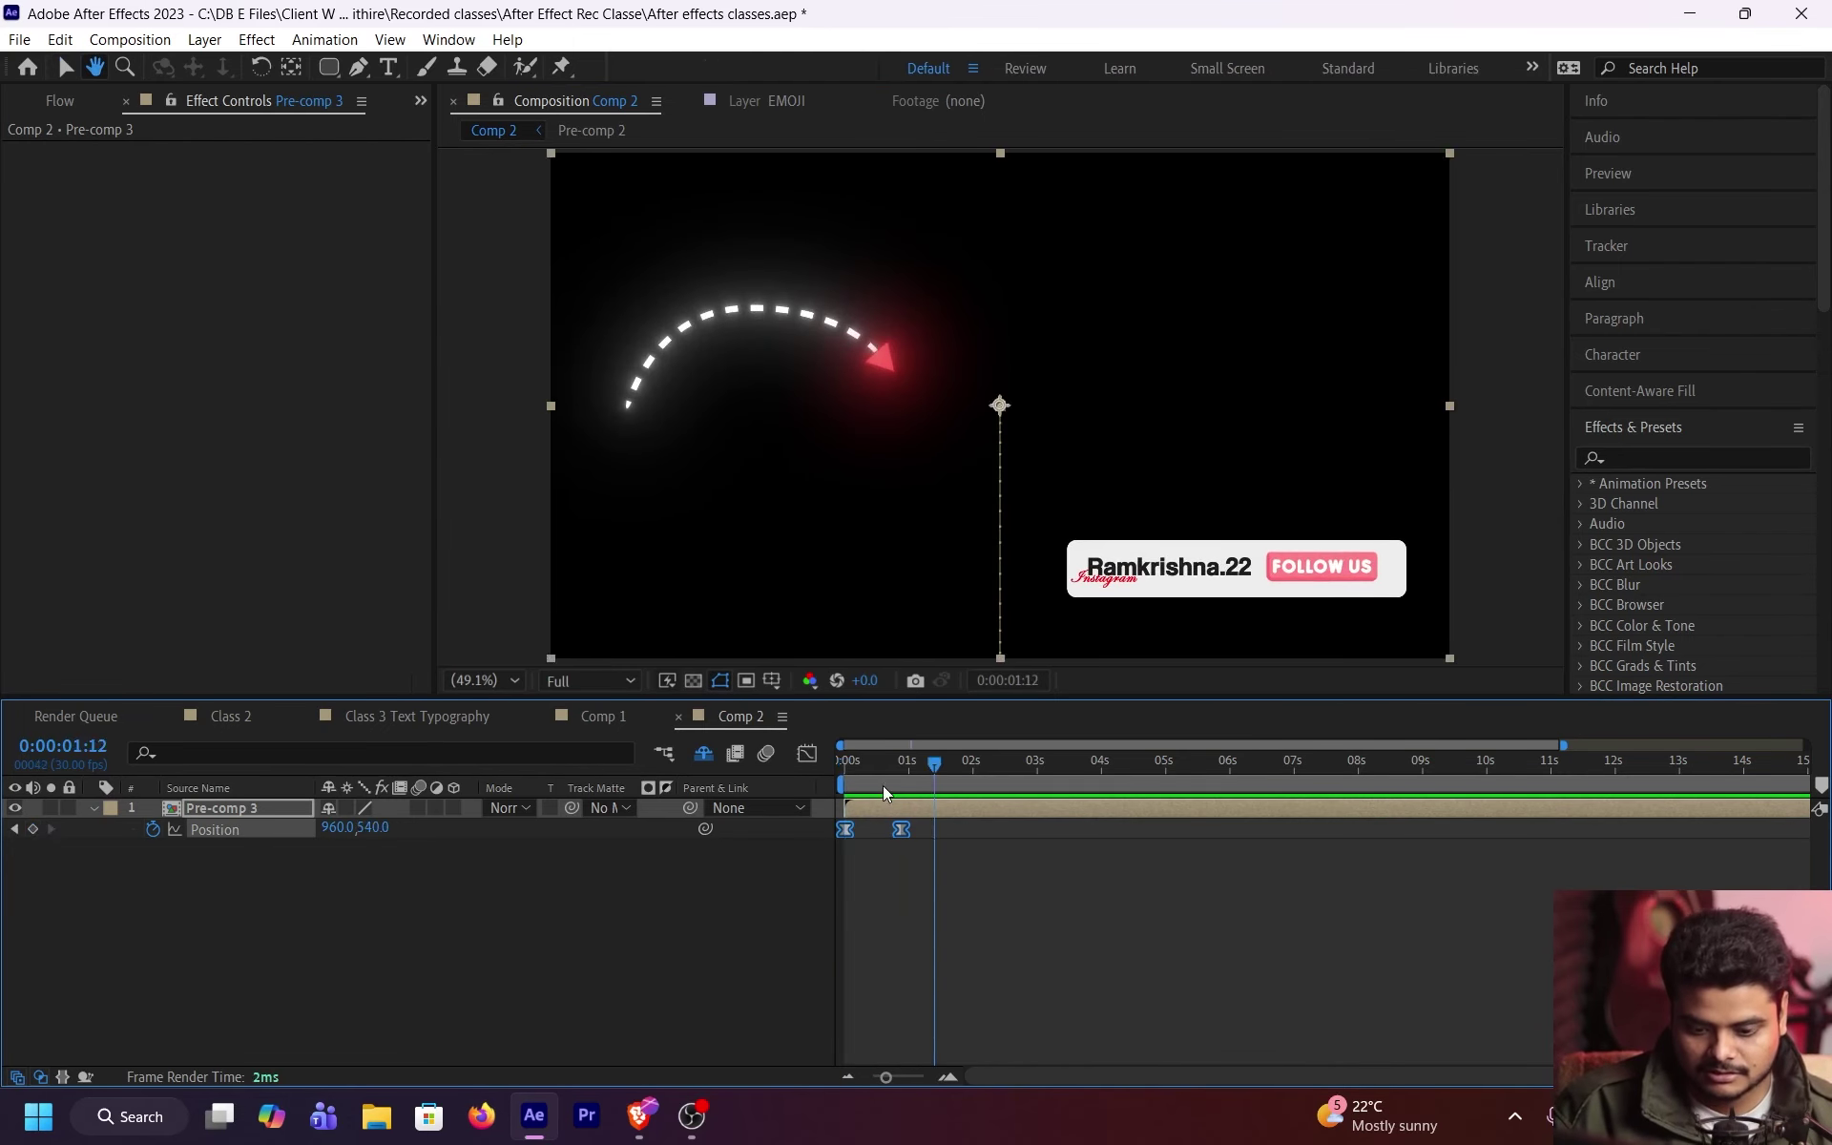
Step: Enable motion blur for the pre-comp layer and preview the slide-in
key(space)
click(884, 847)
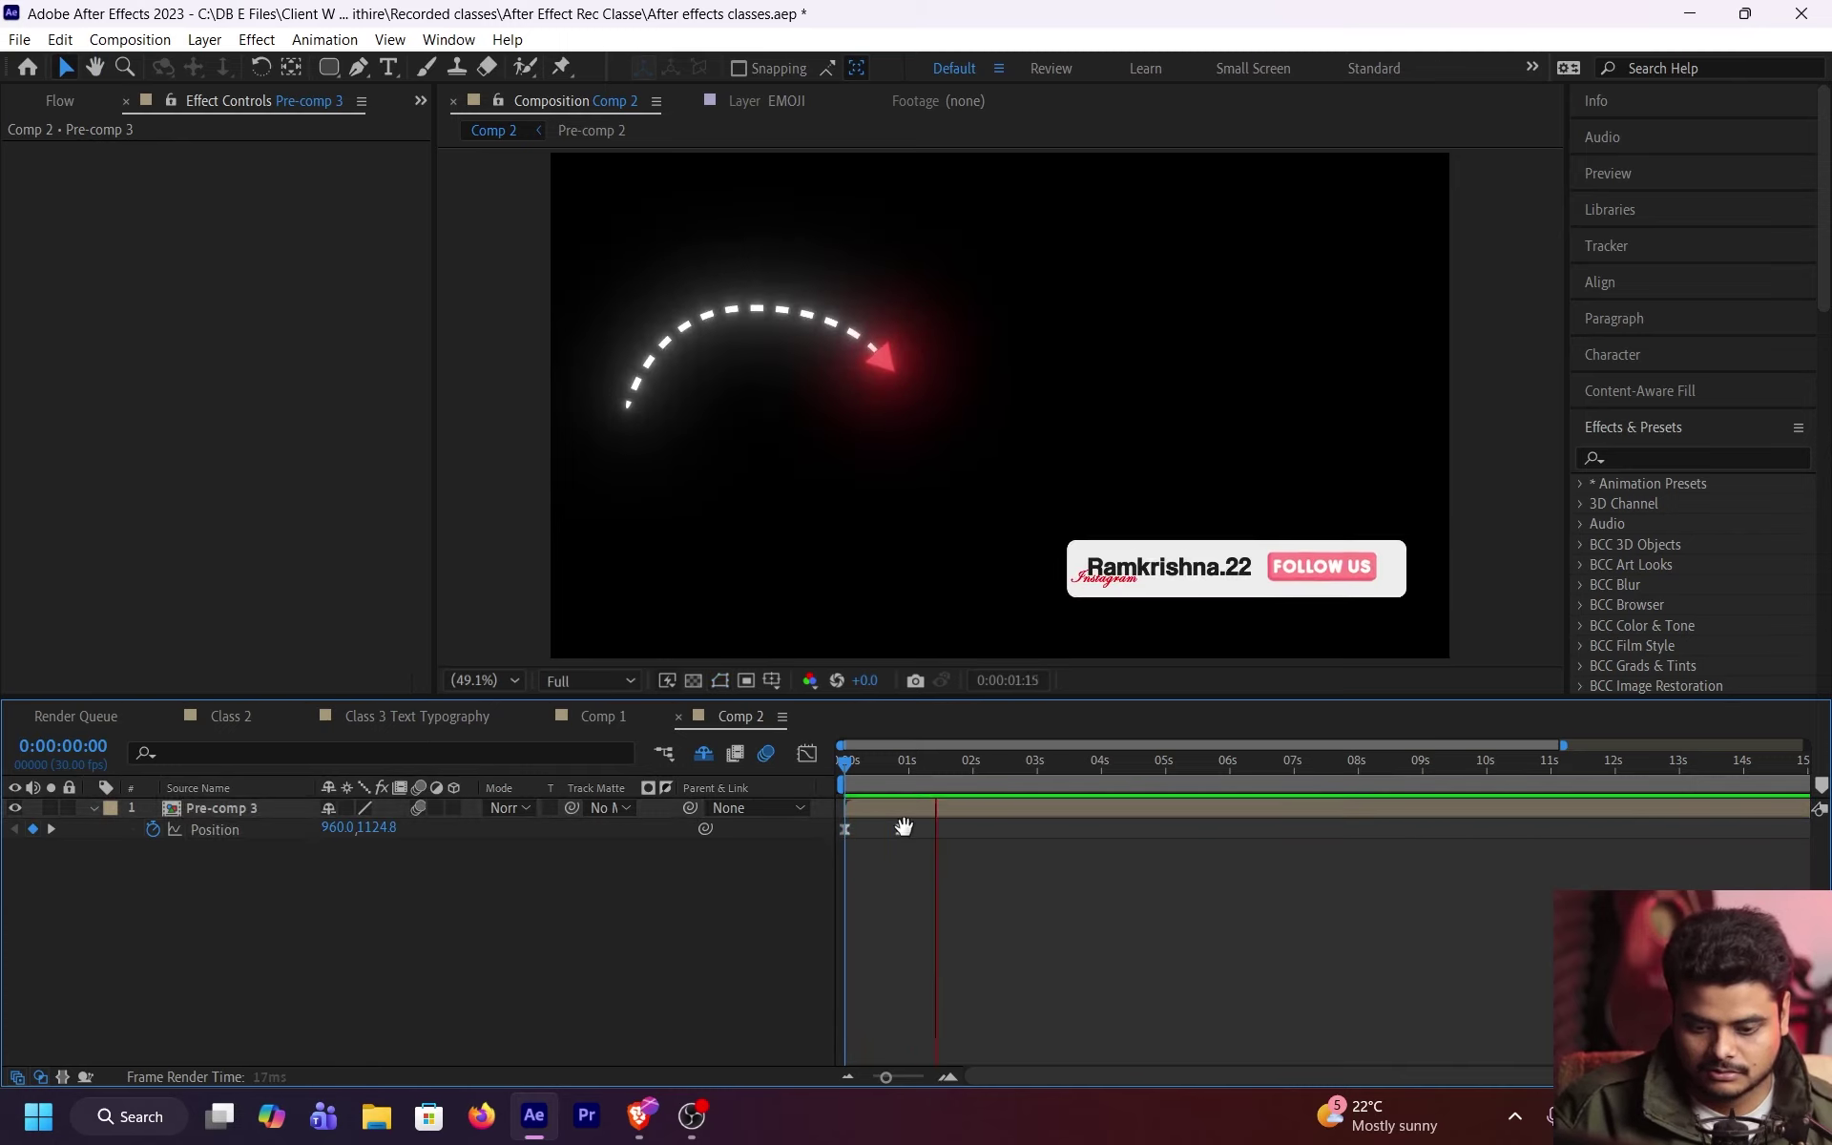
key(space)
key(space)
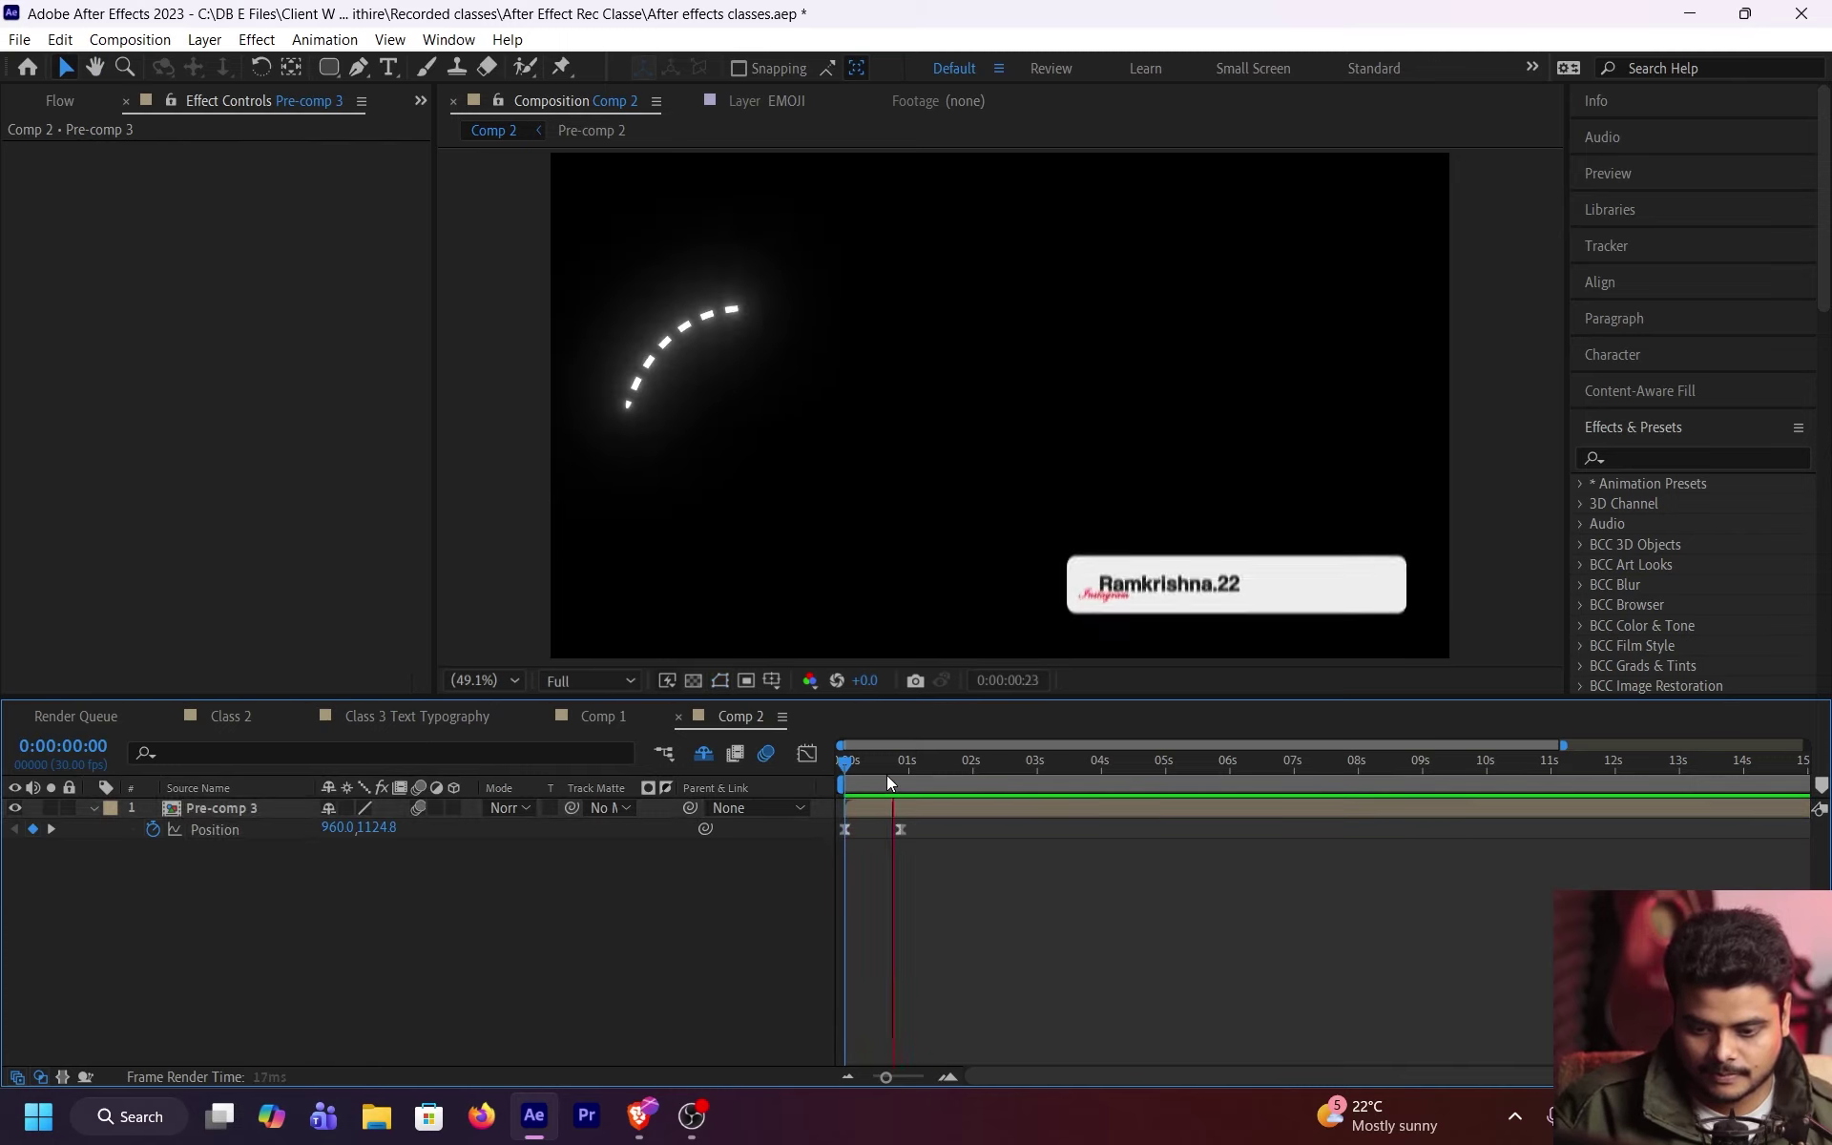
key(space)
click(1267, 570)
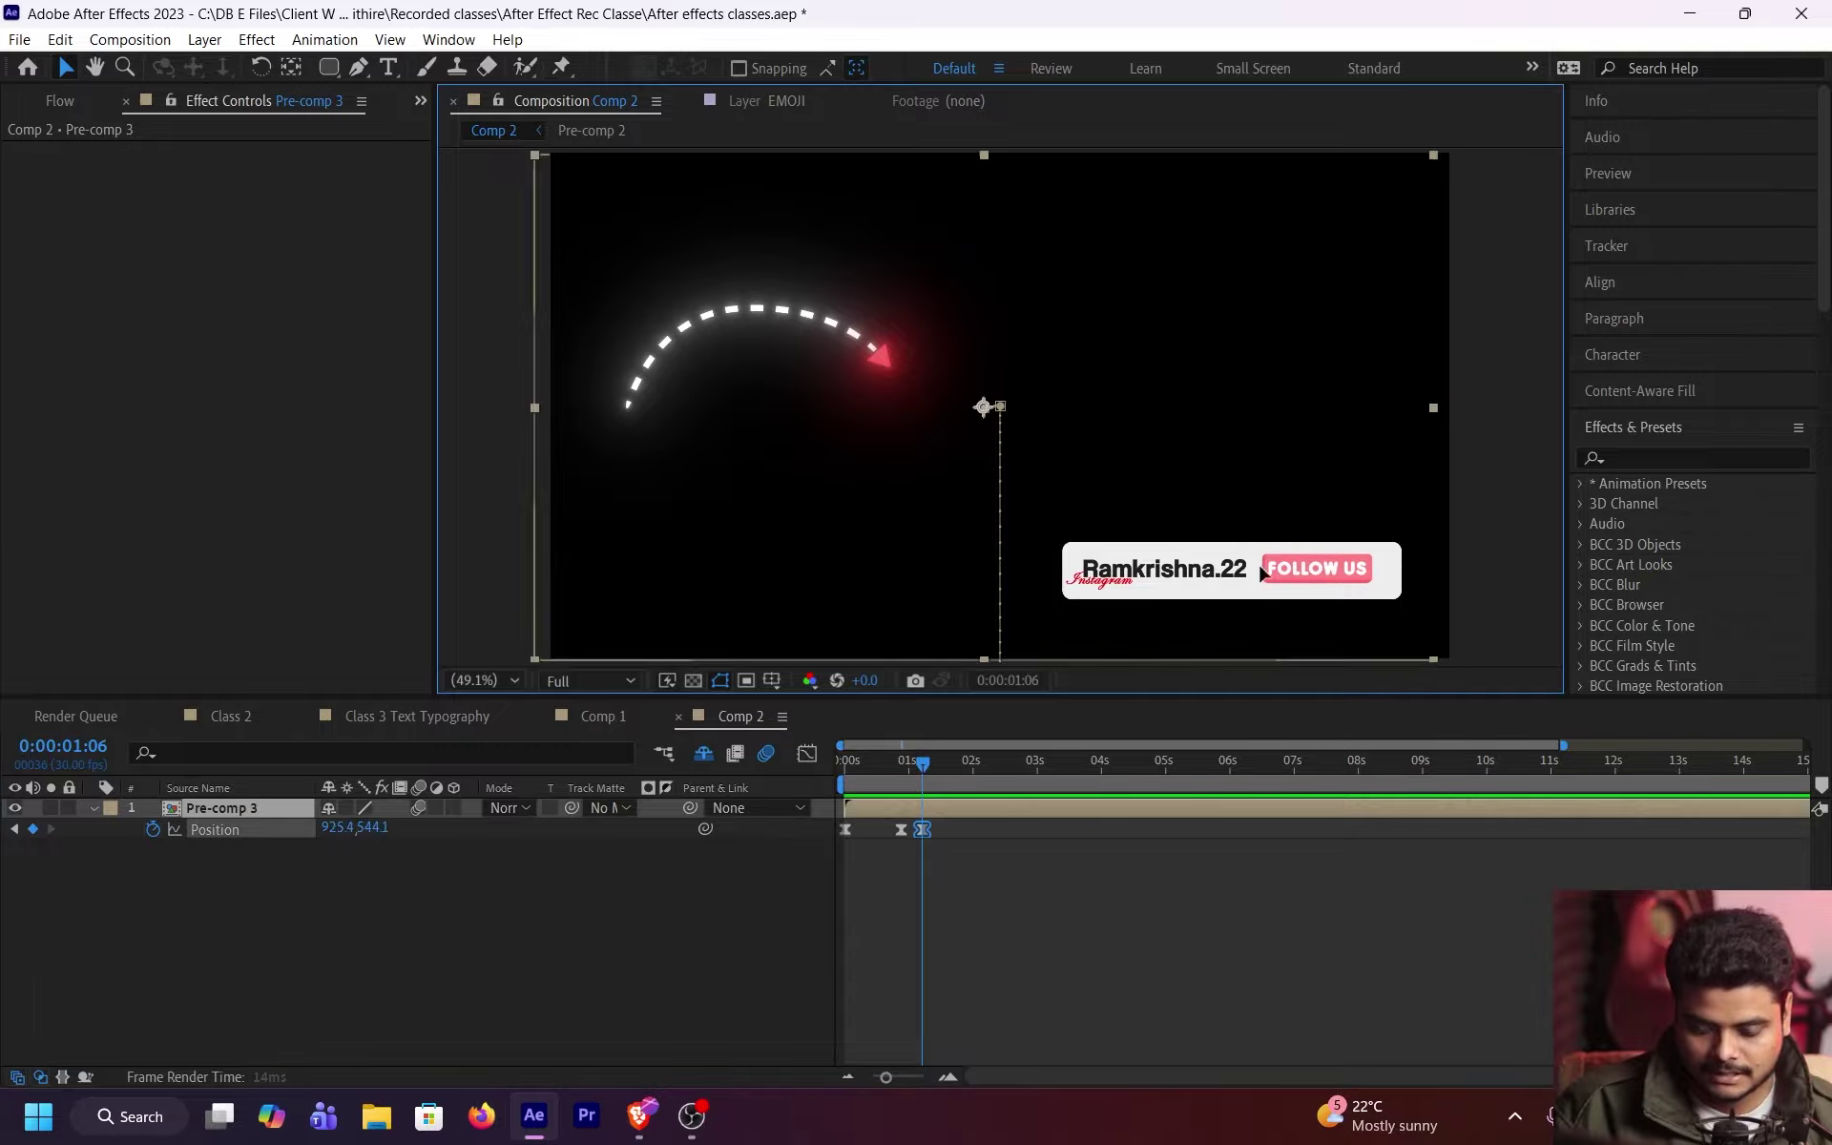
drag(1257, 562, 1138, 491)
key(ctrl+z)
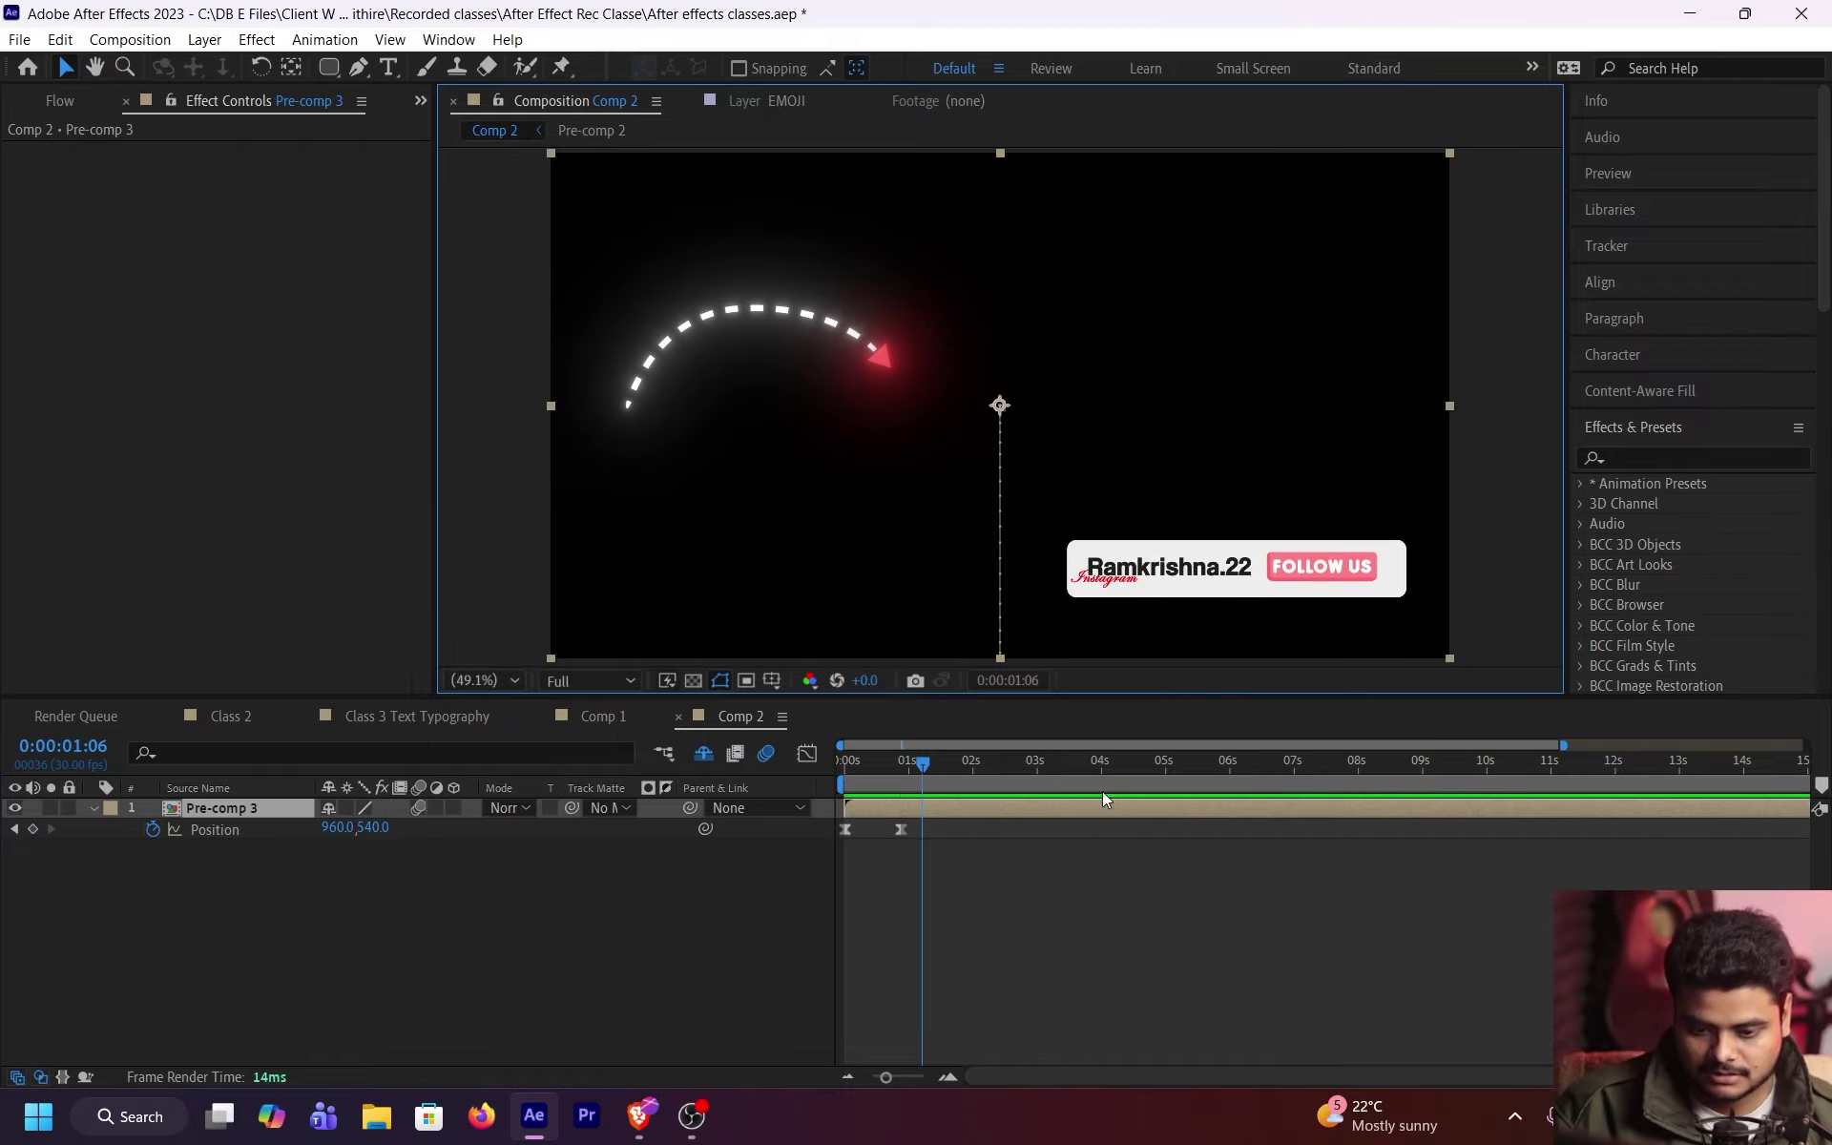
Step: Save the project with the follow bar's slide-in animation
key(ctrl+s)
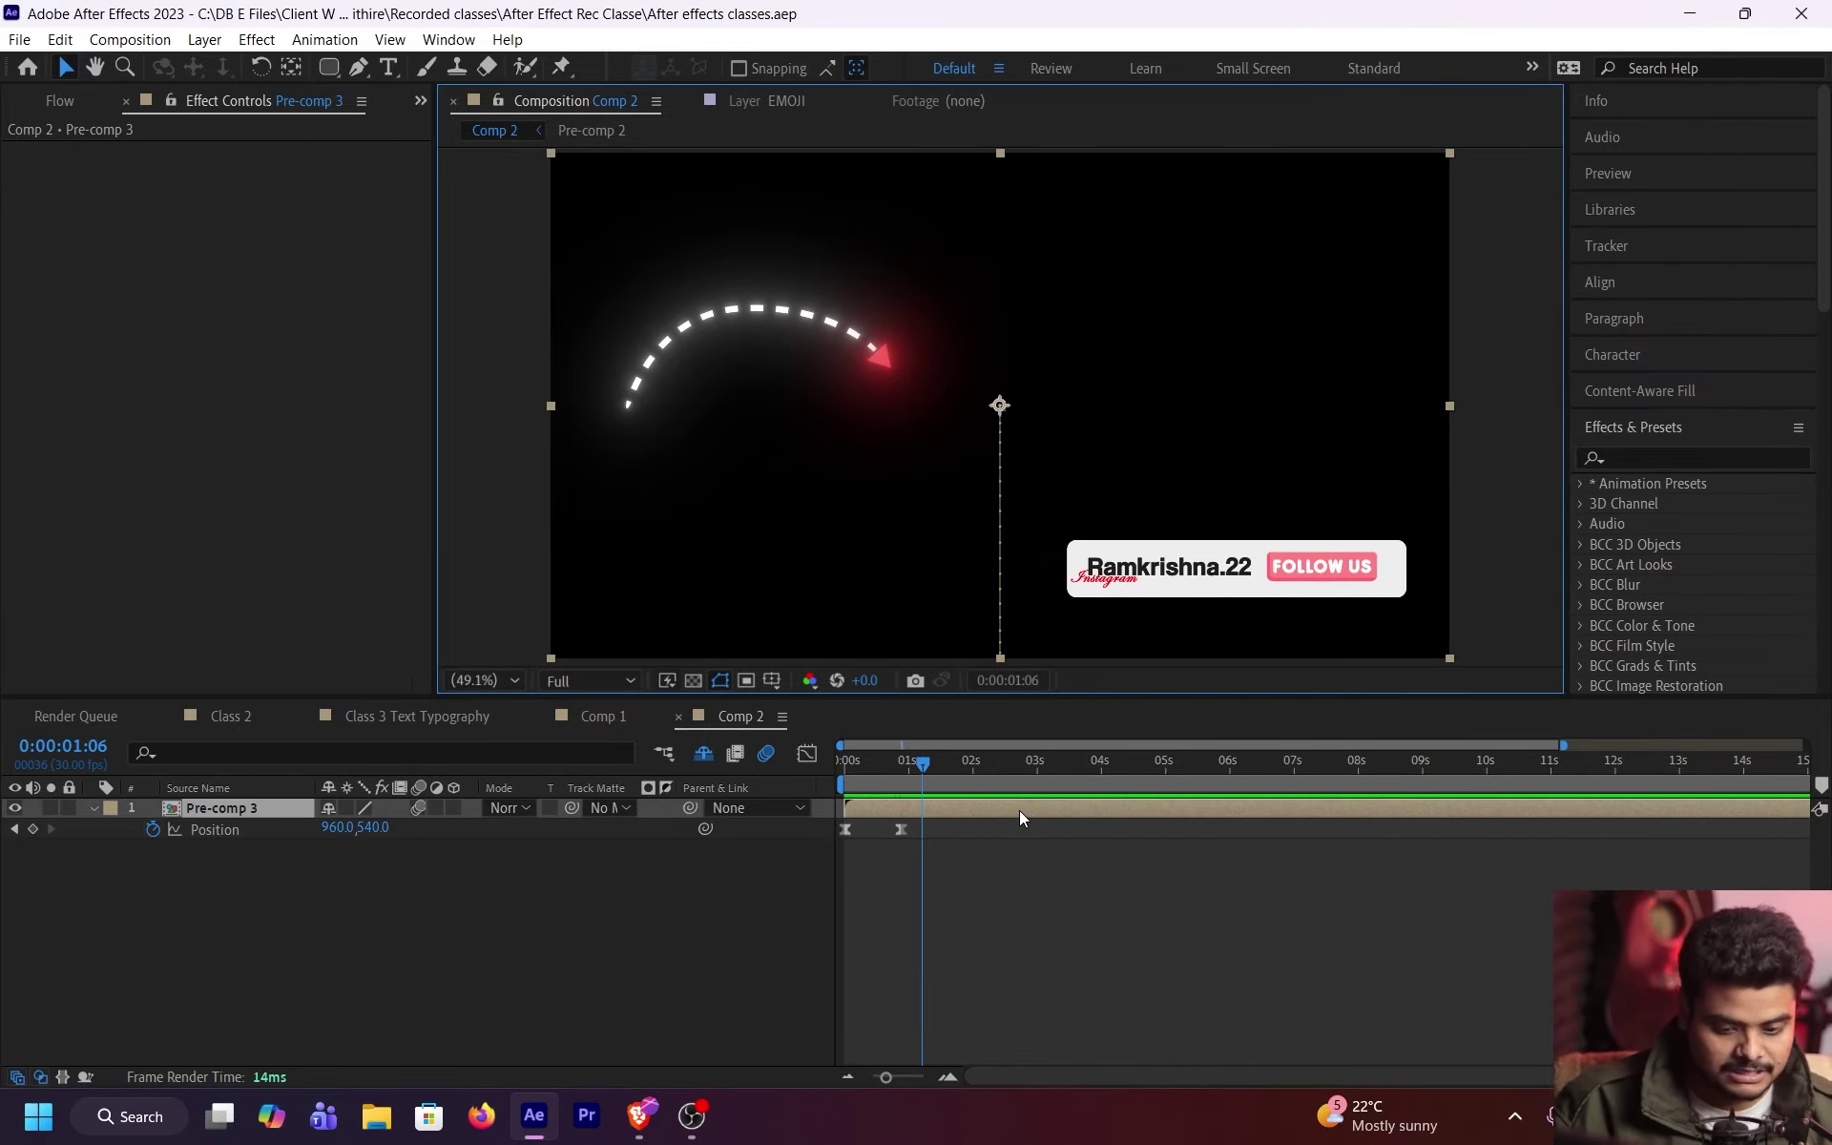
click(1021, 809)
drag(1210, 566, 1059, 516)
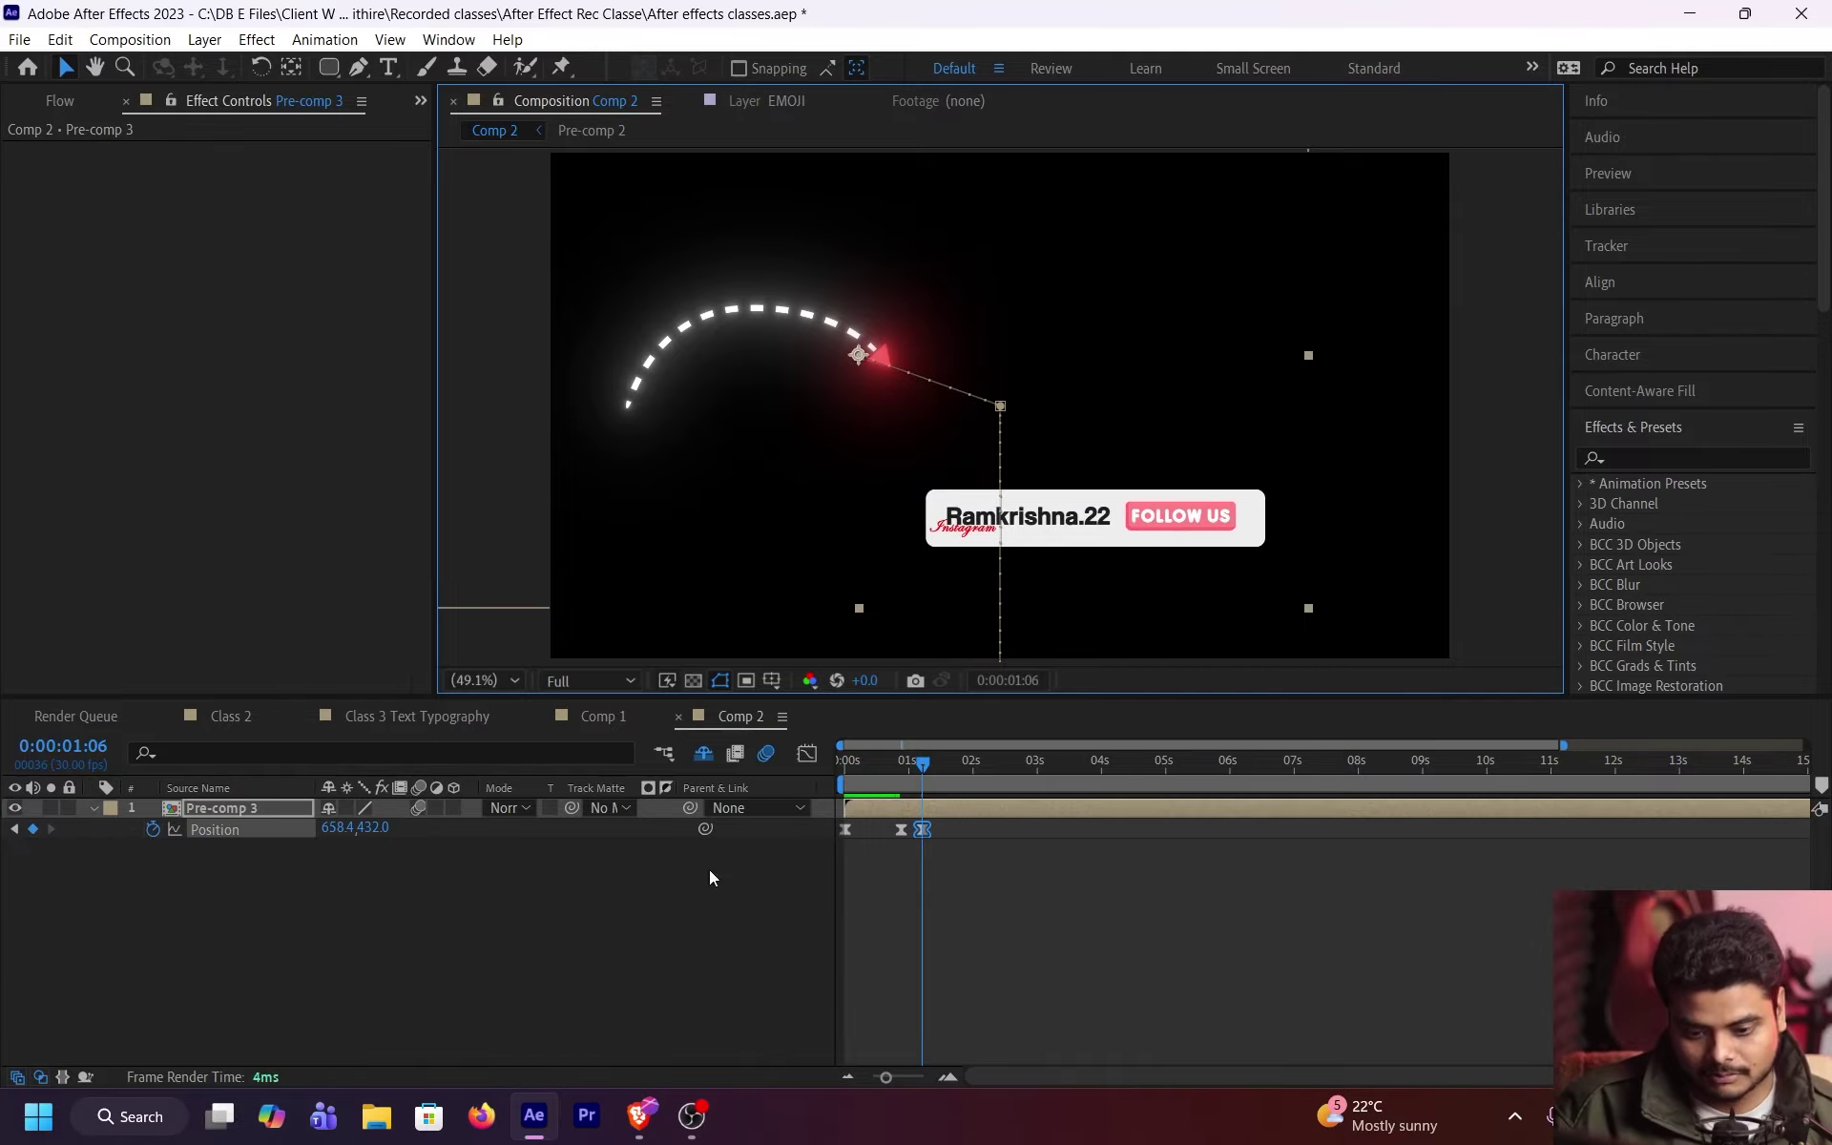
key(ctrl+z)
Step: Apply the Transform effect to the follow bar pre-comp layer
key(ctrl+space)
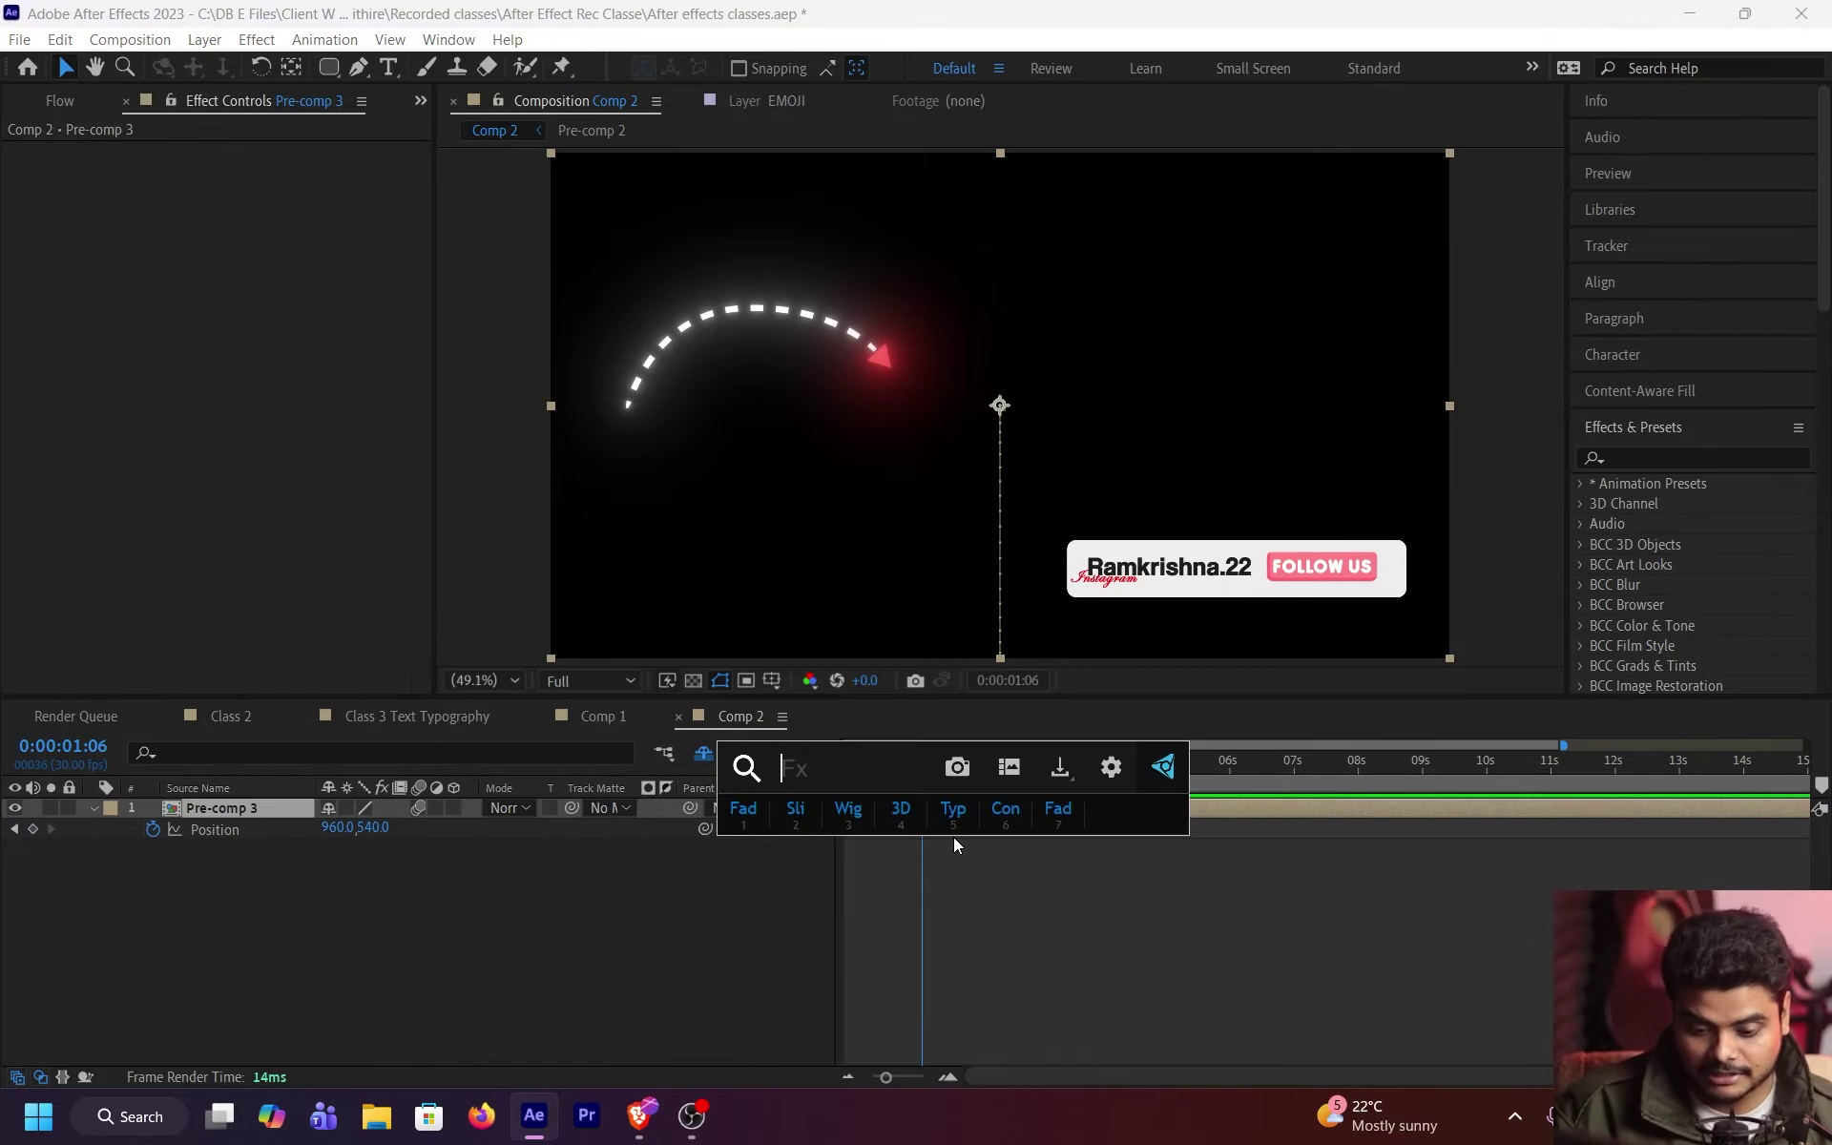
text(tra)
click(927, 863)
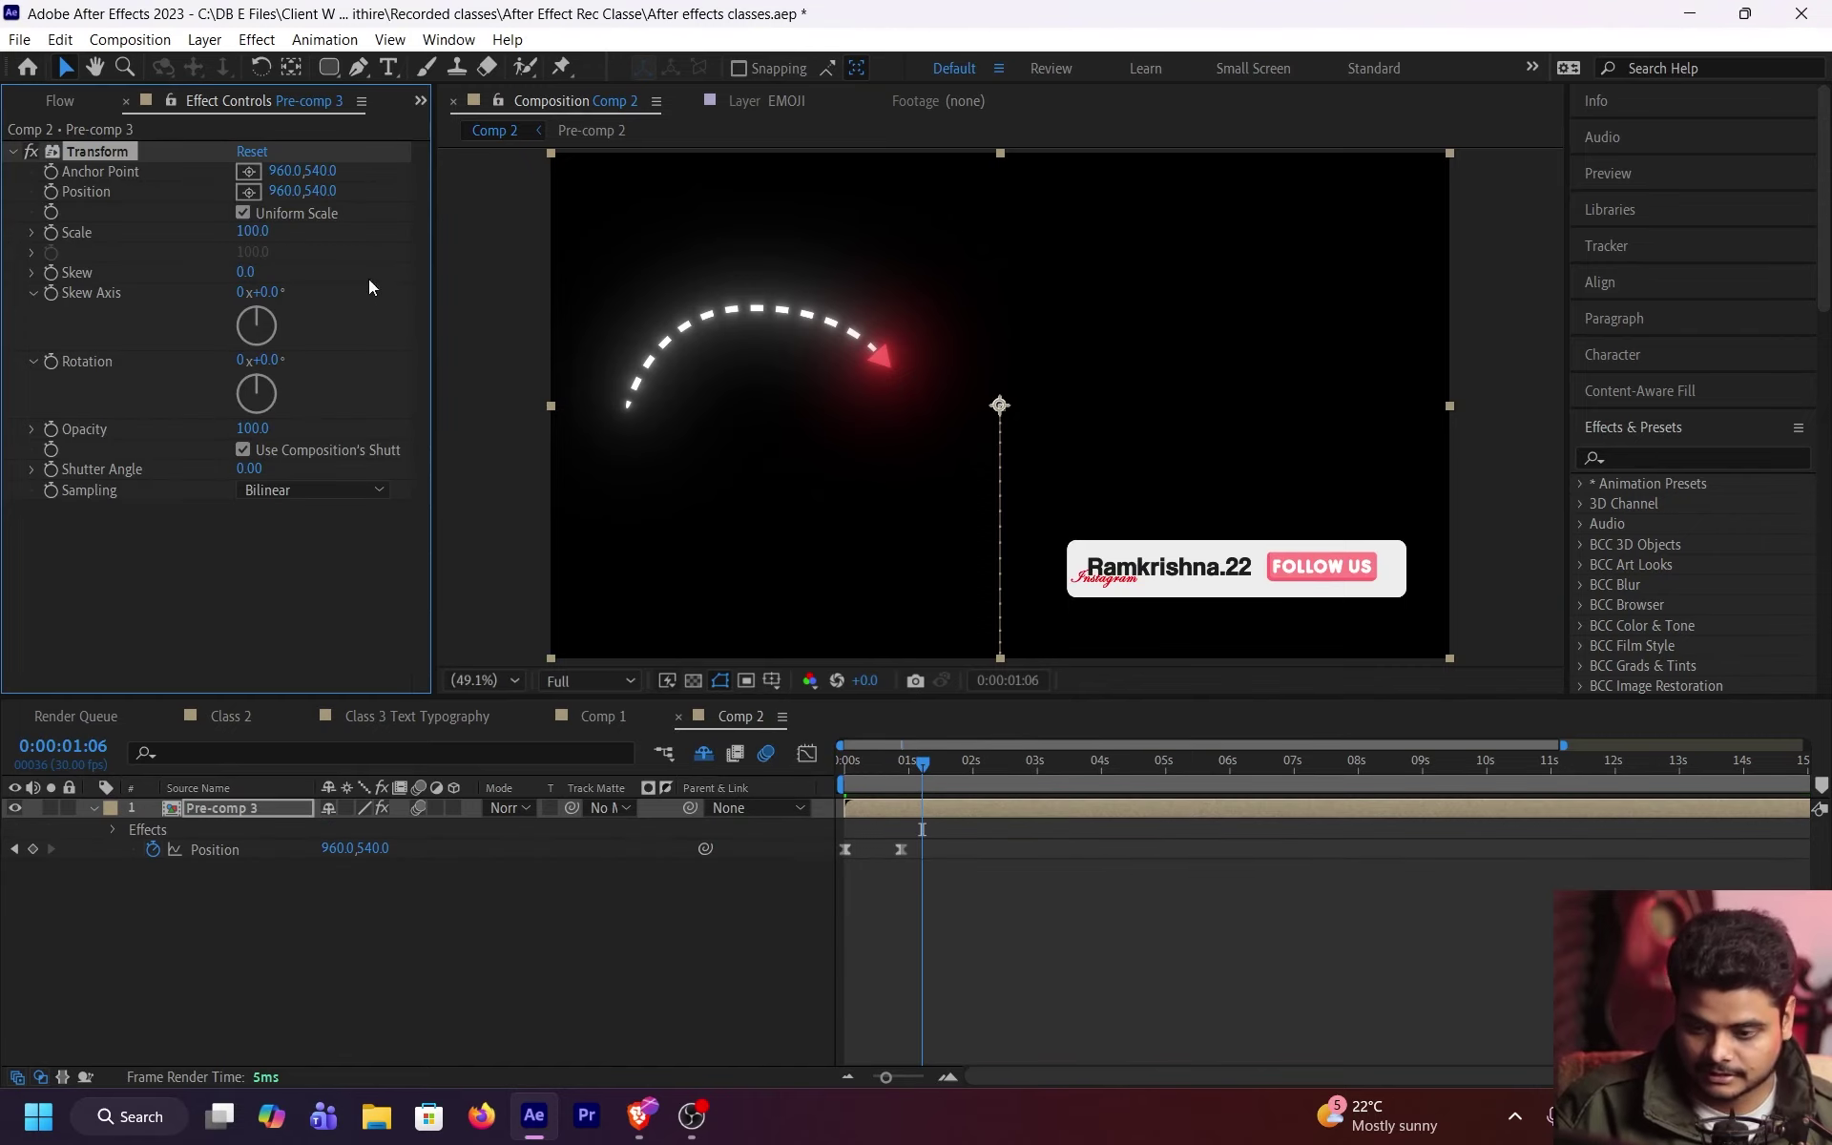
click(249, 192)
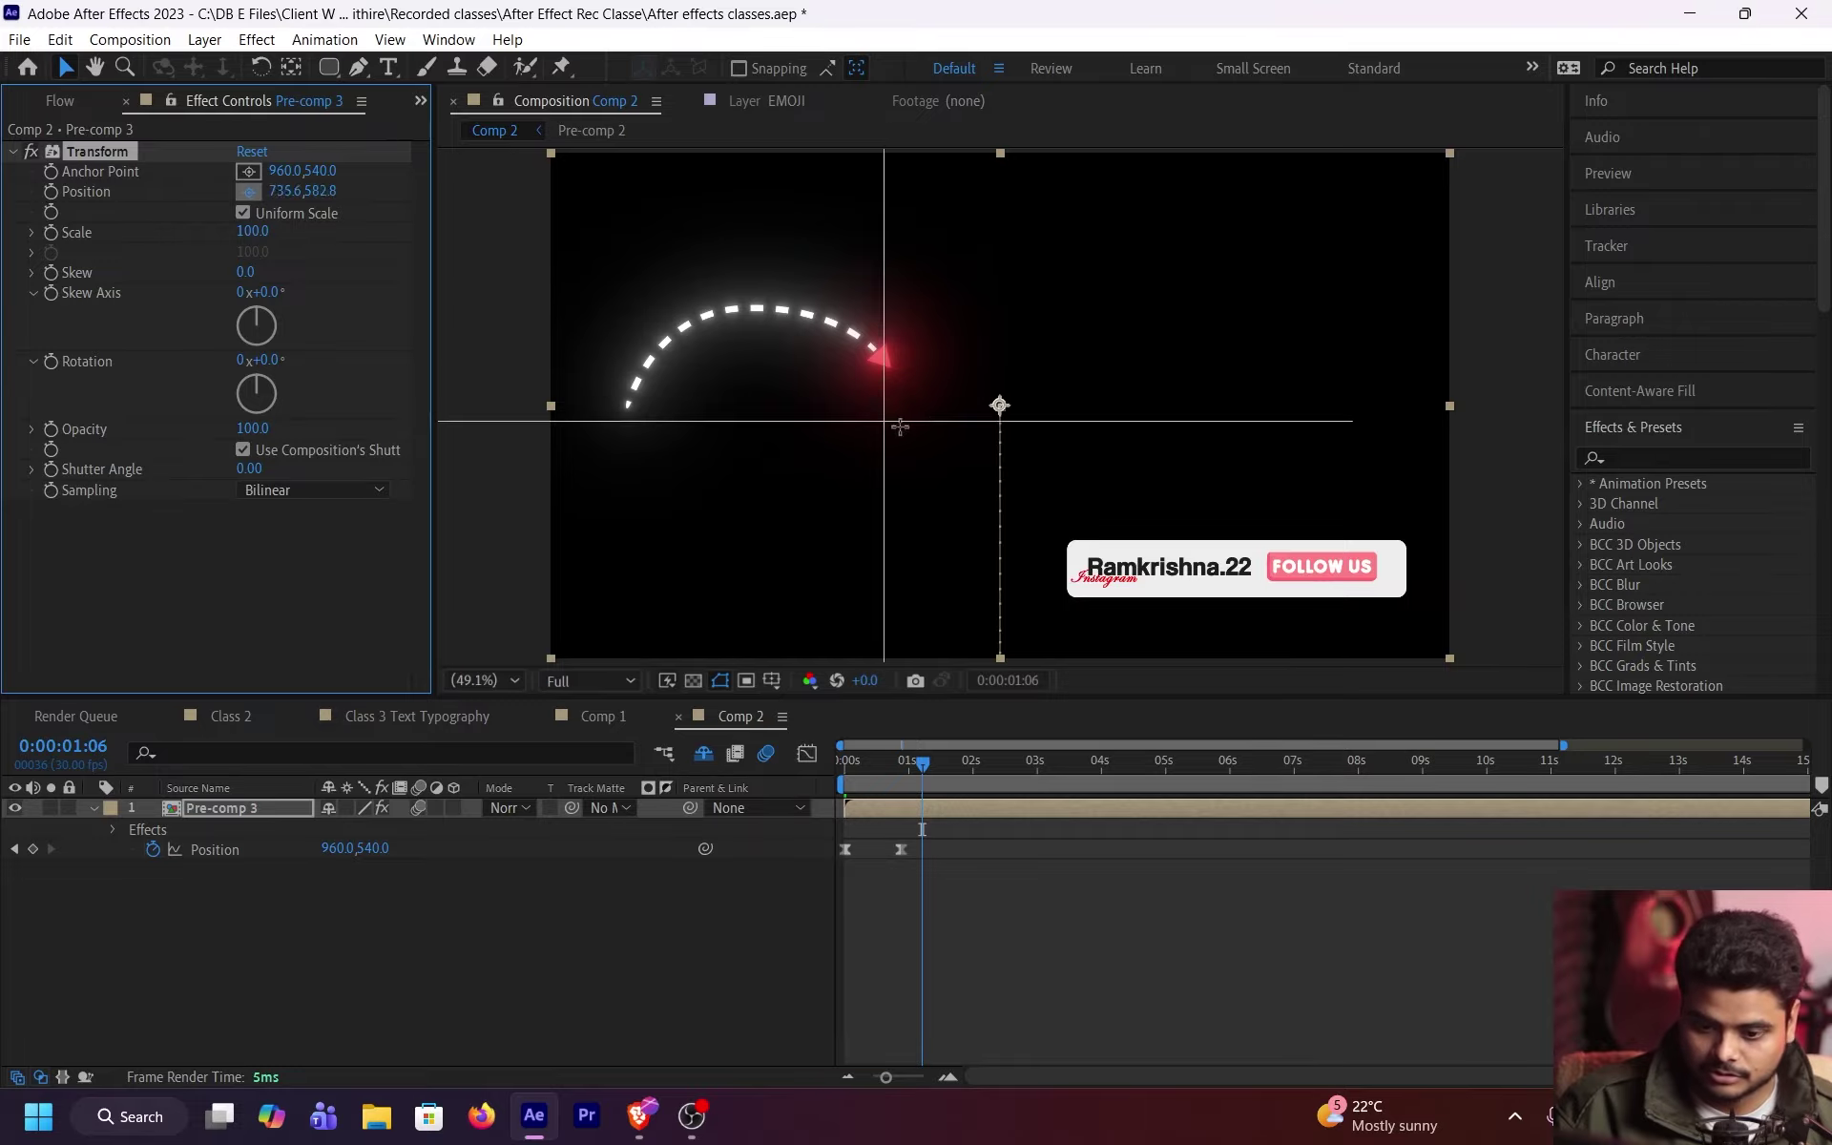
click(952, 393)
key(ctrl+z)
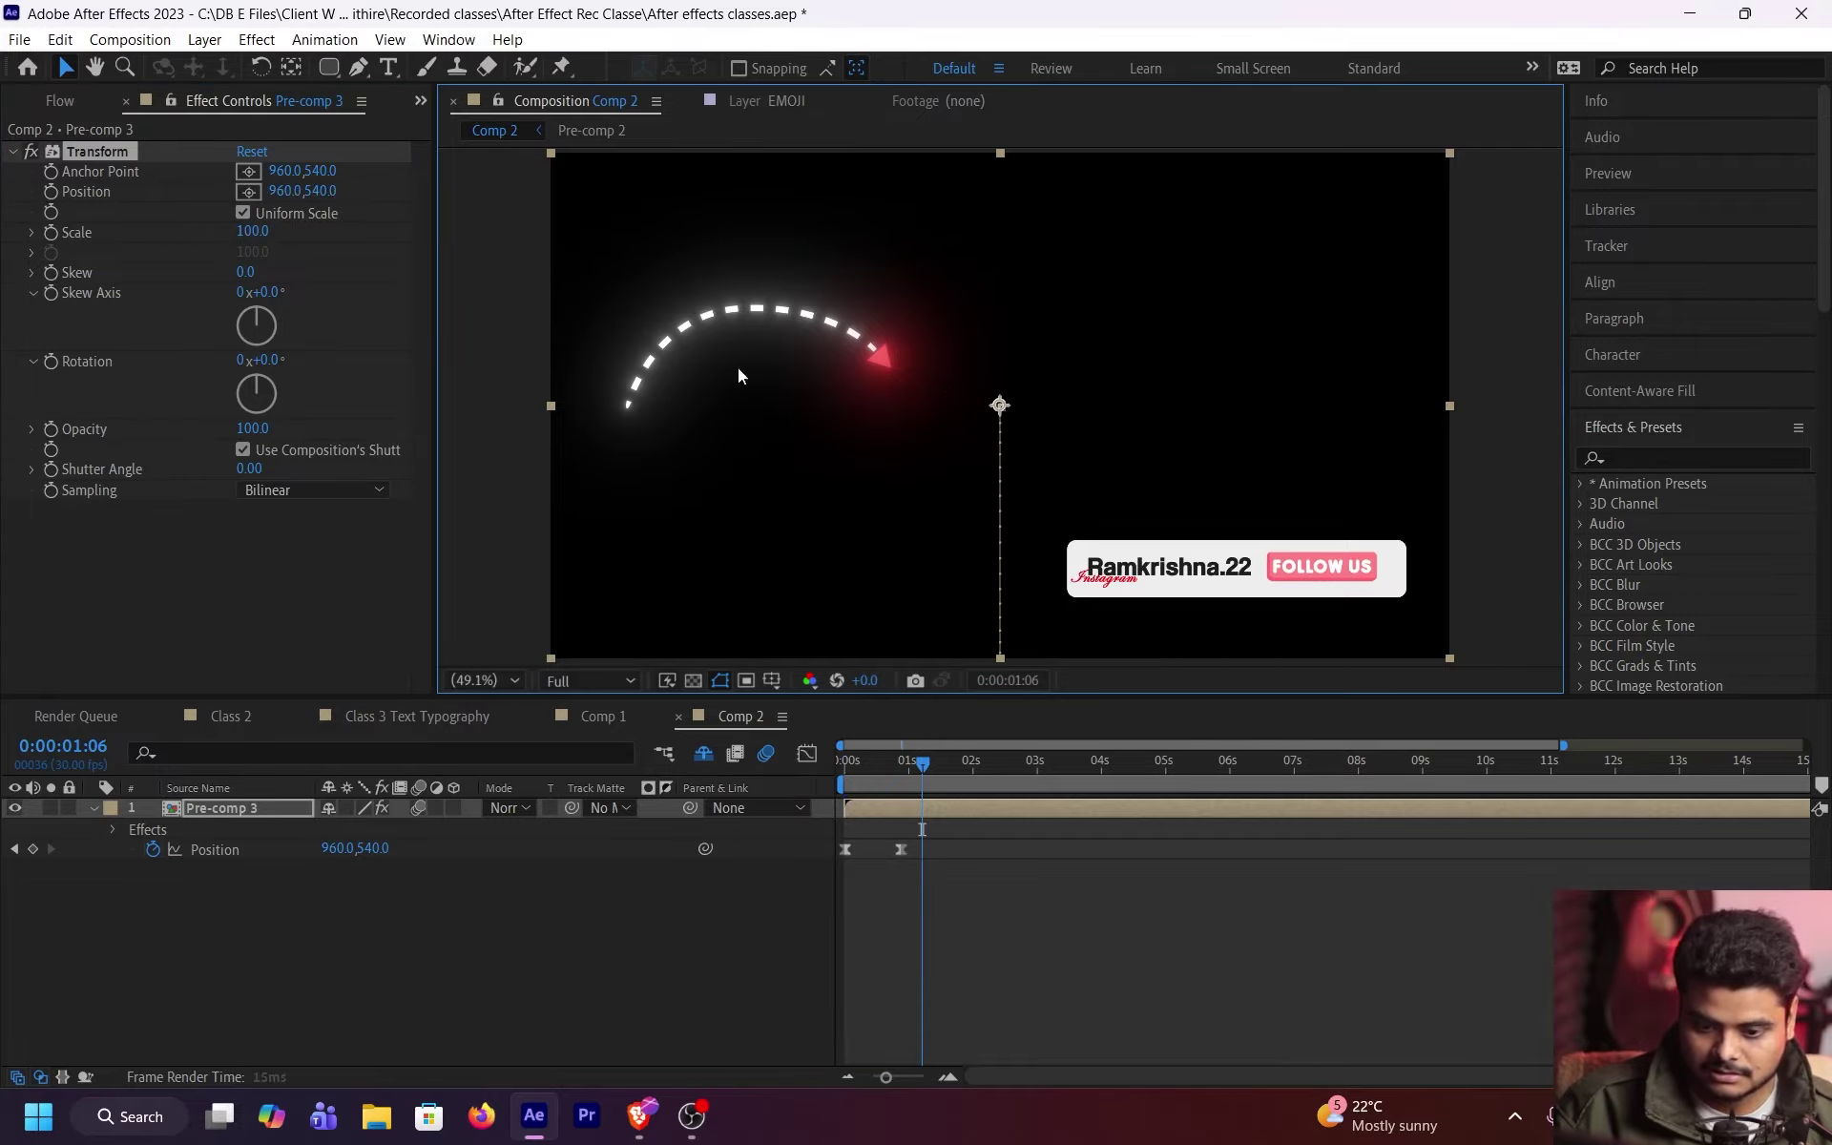
click(249, 172)
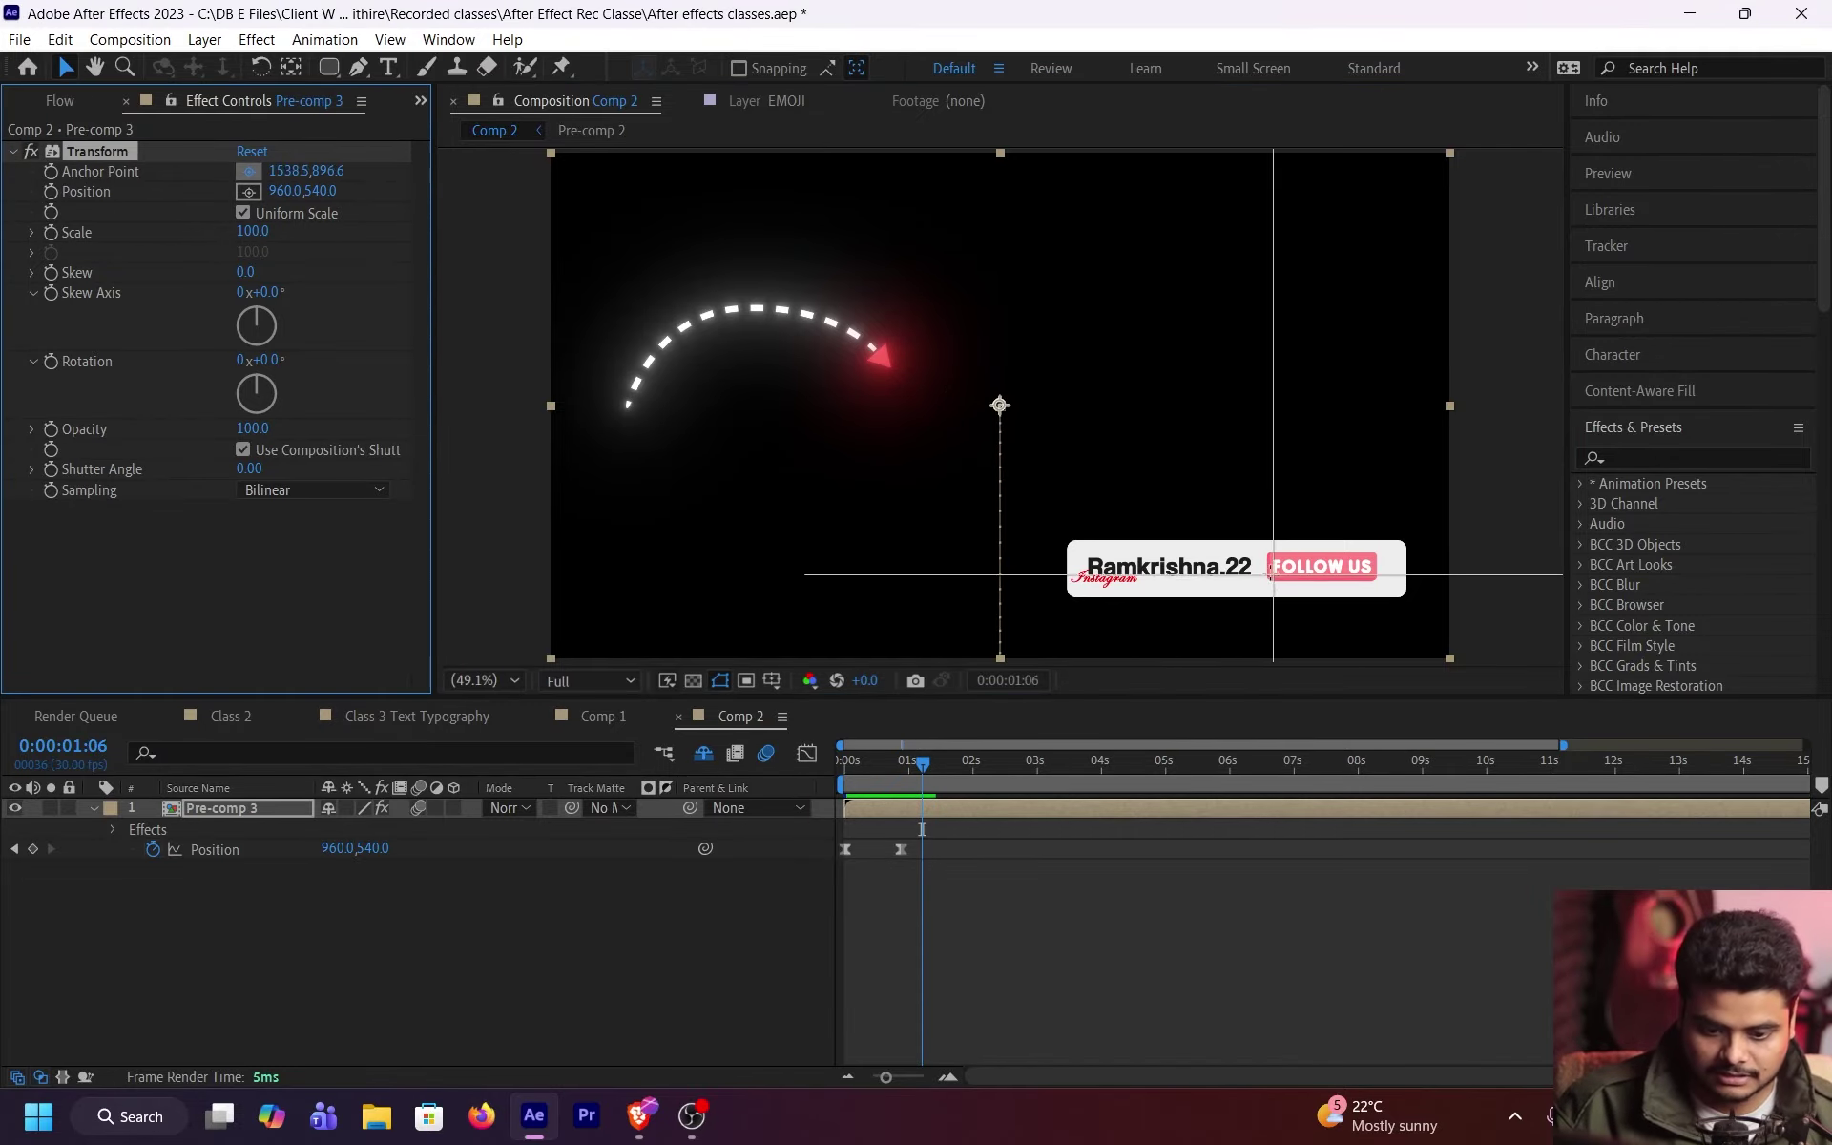
click(1252, 574)
key(ctrl+z)
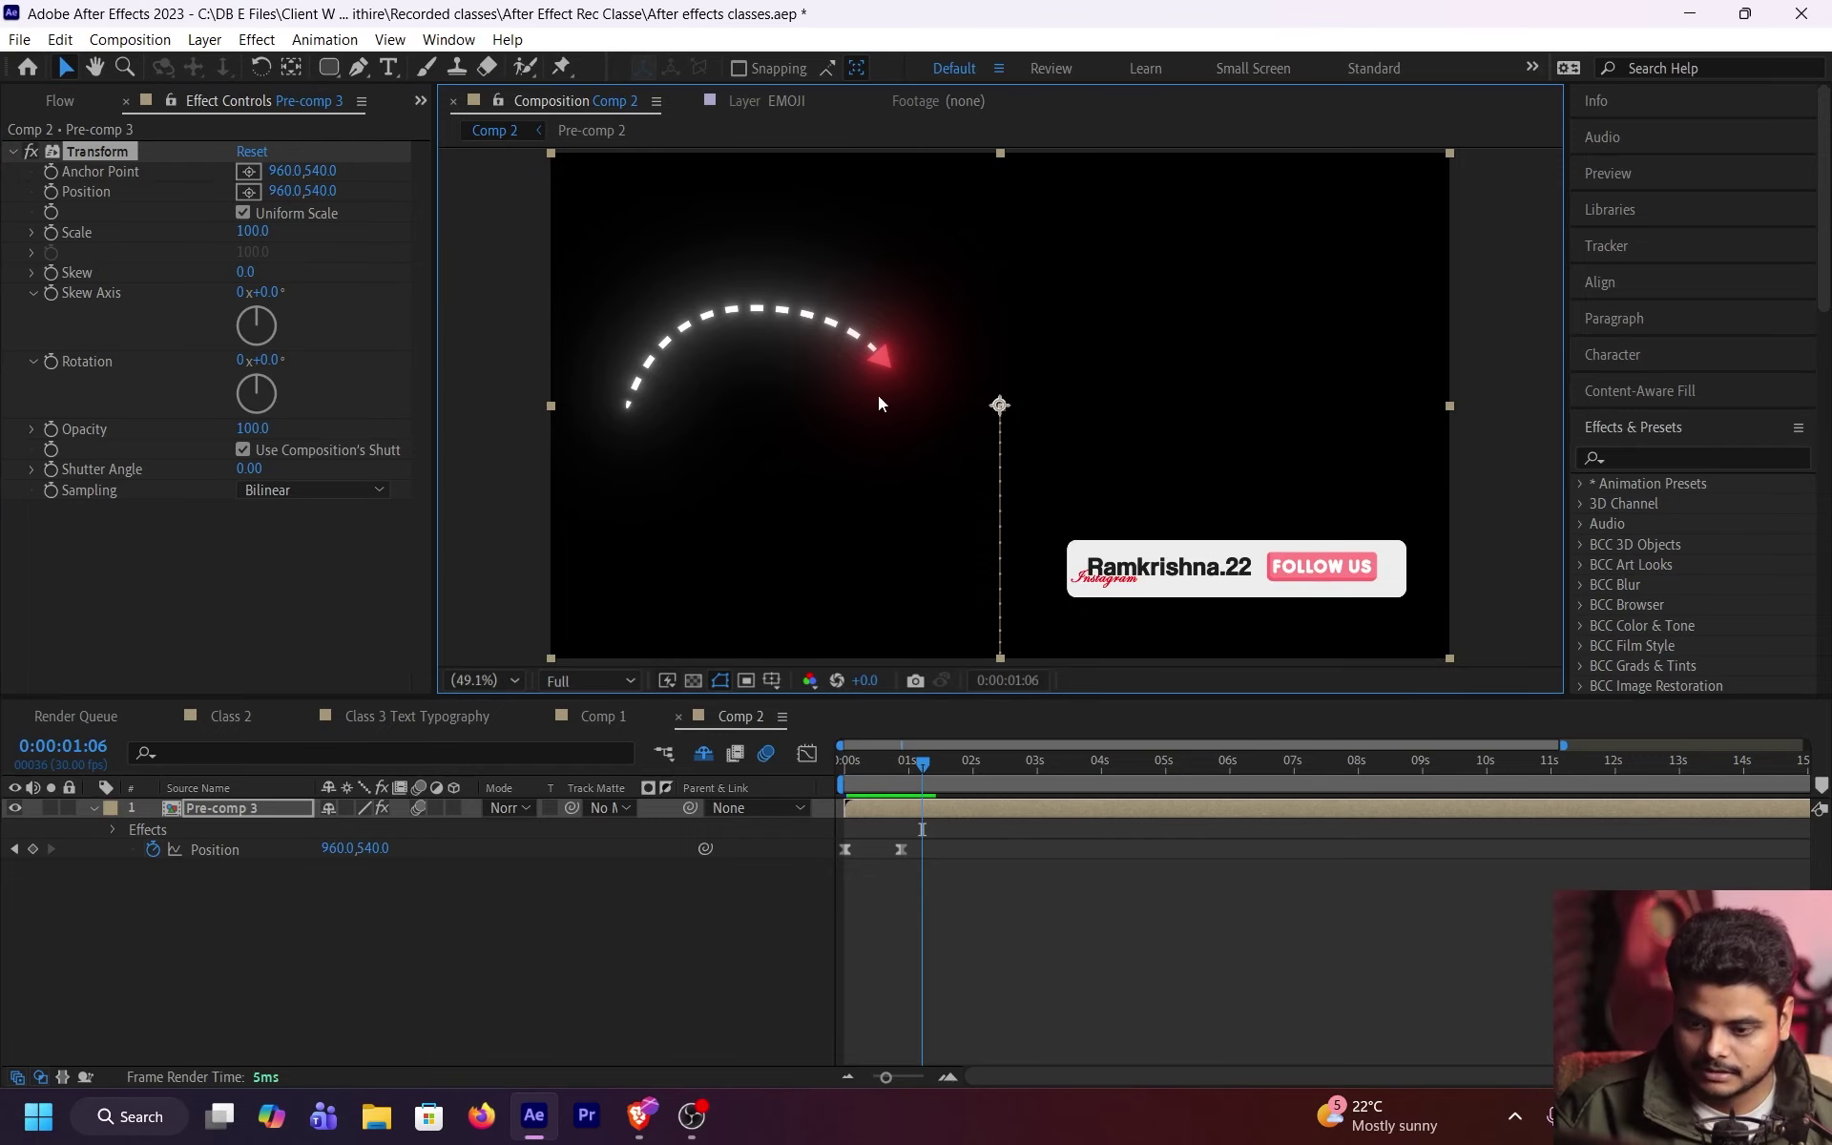
Step: Set the Transform effect's Anchor Point to 1195.0, 716.0 and its Position to 519.6, 389.1, placing the bar under the arrowhead
mouse_move(319, 171)
mouse_down()
mouse_move(459, 189)
mouse_move(315, 173)
mouse_move(486, 176)
mouse_move(632, 232)
mouse_up()
click(249, 191)
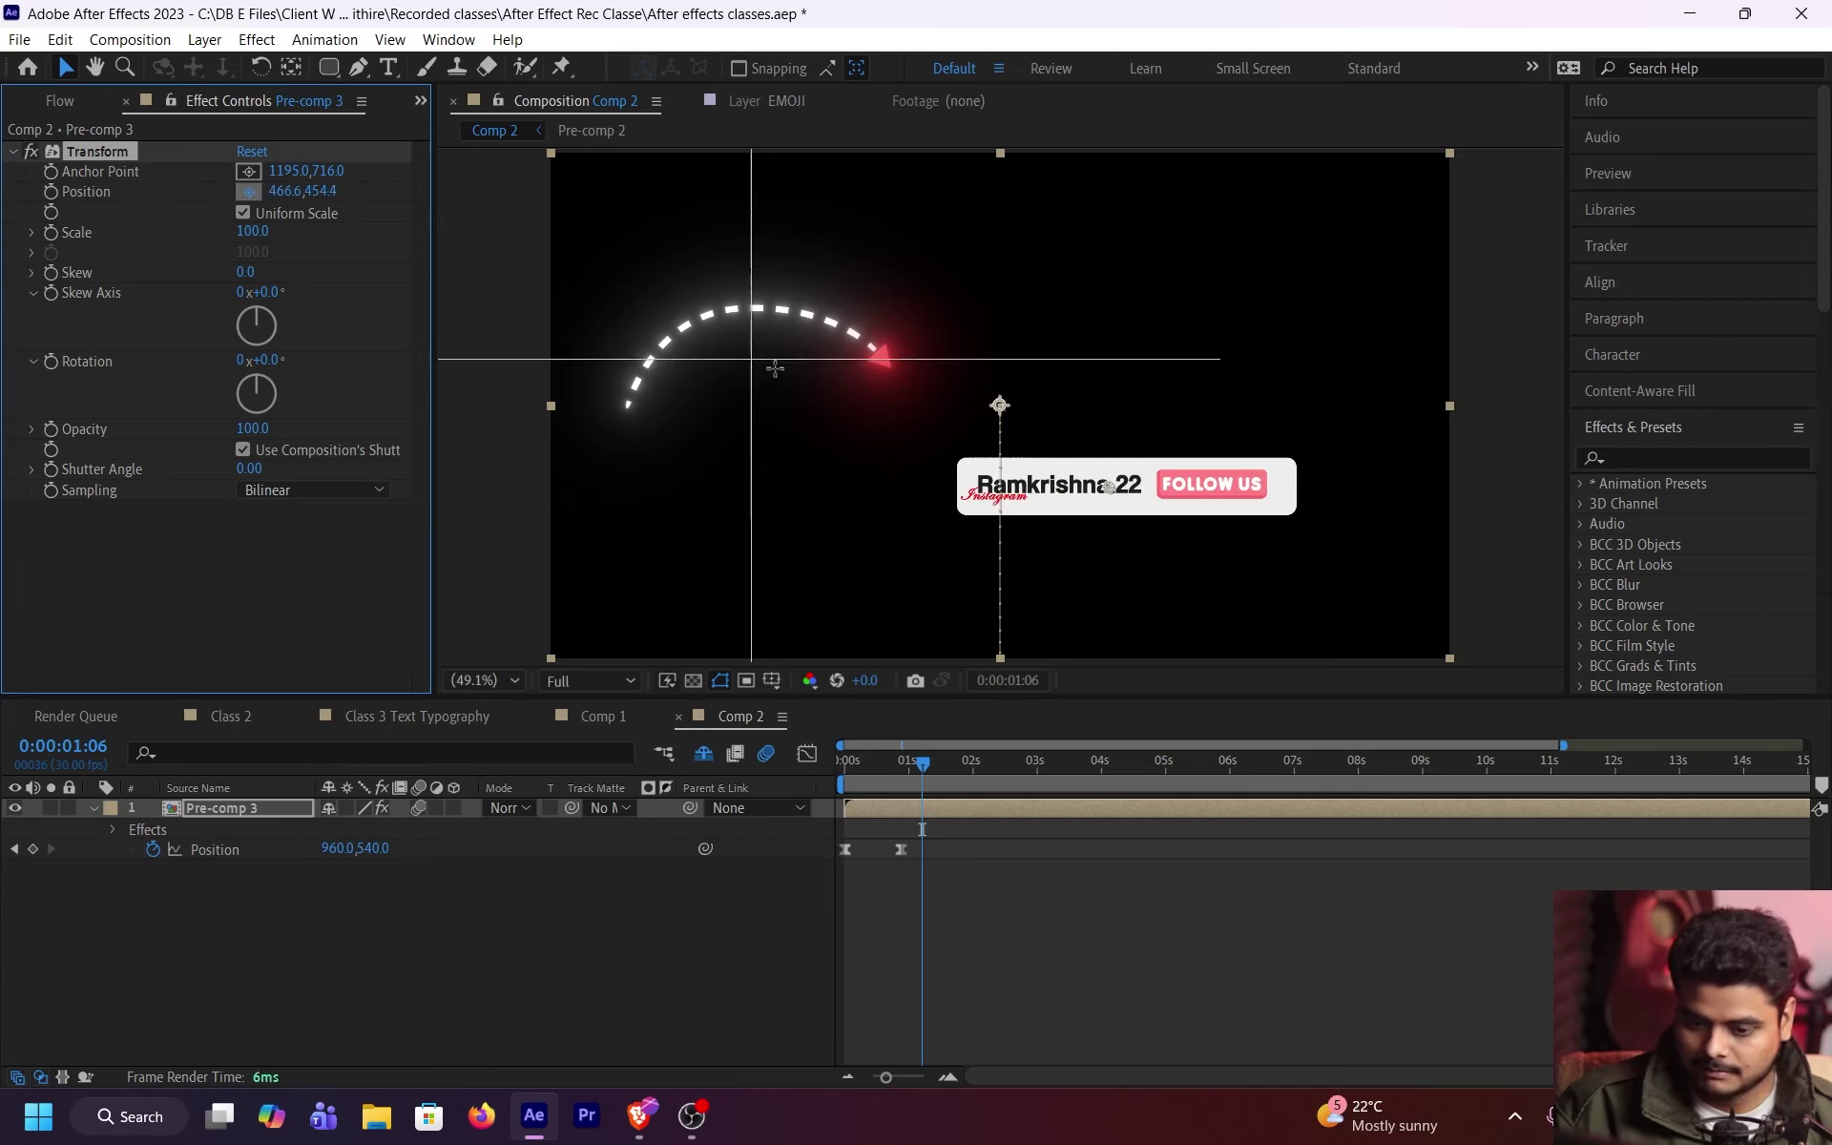
click(919, 382)
drag(1078, 484, 1000, 445)
key(ctrl+z)
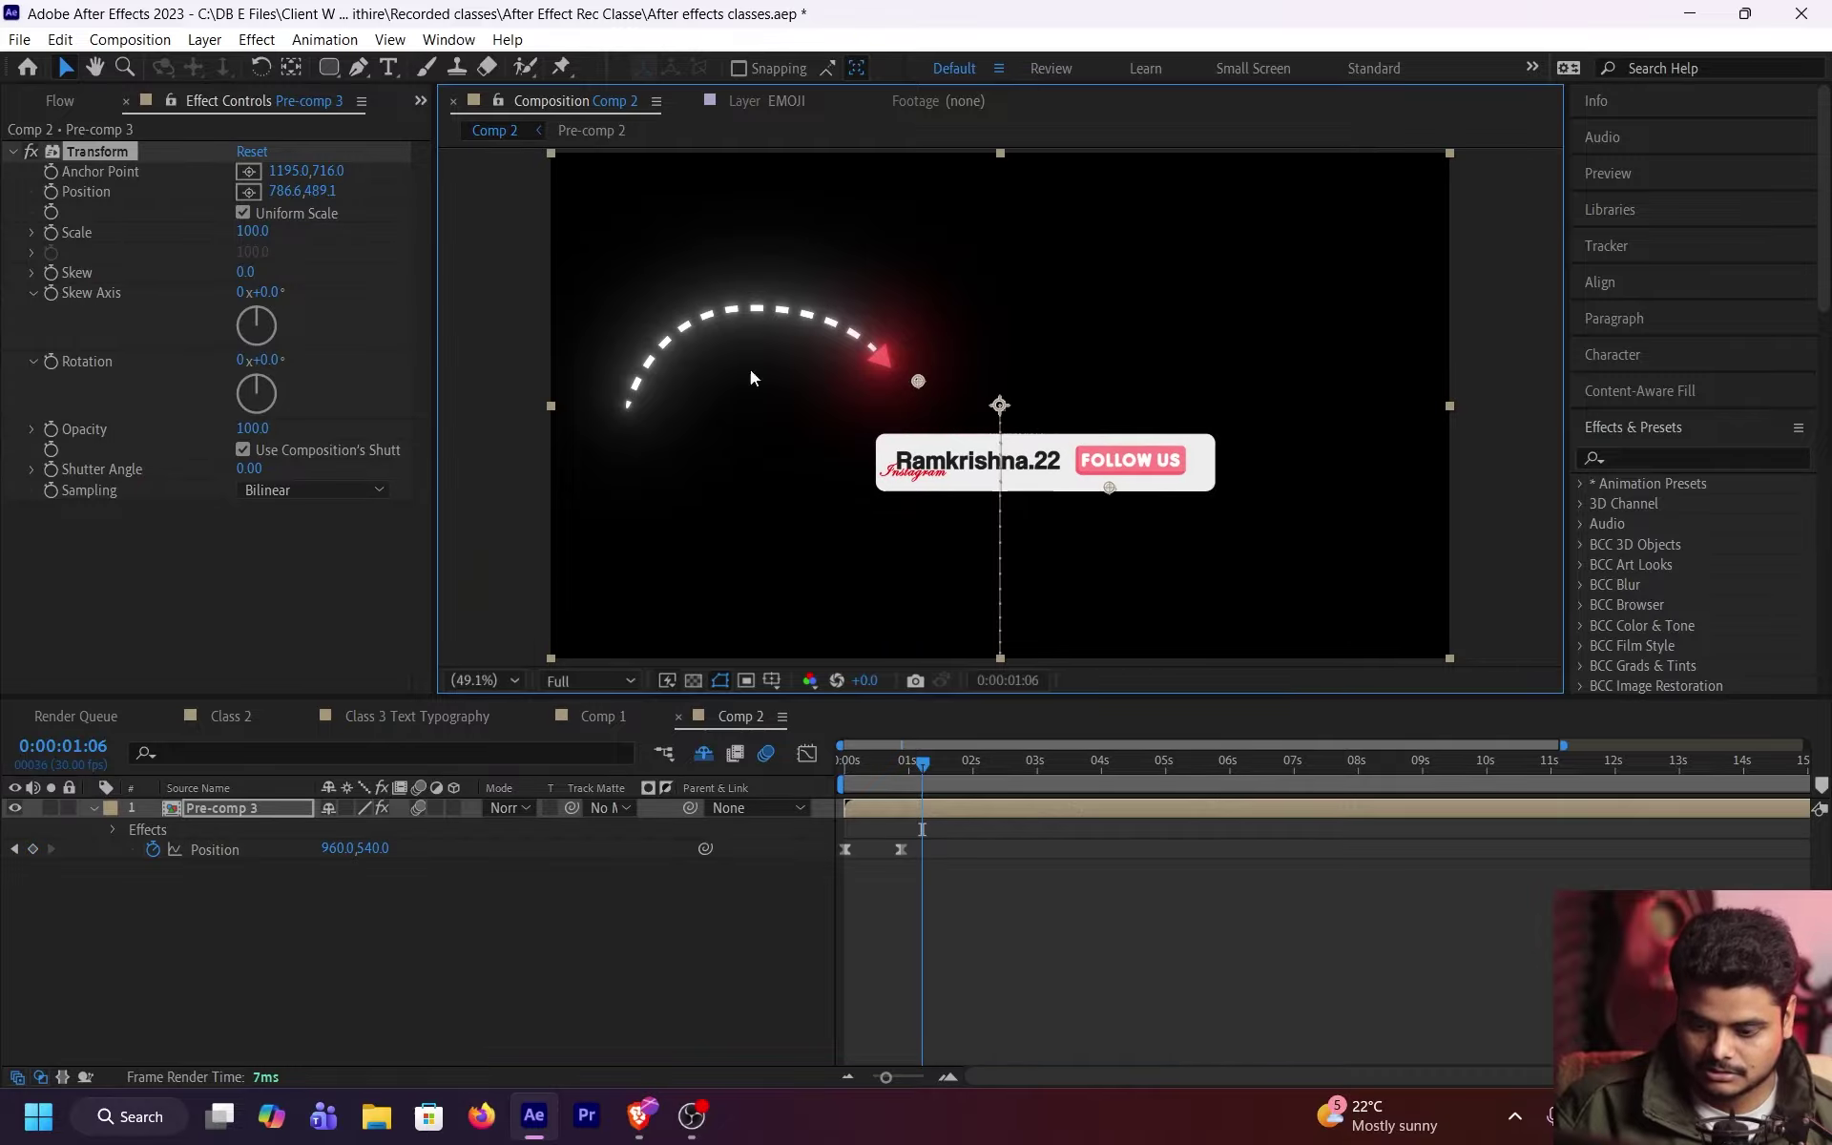
drag(318, 191, 188, 215)
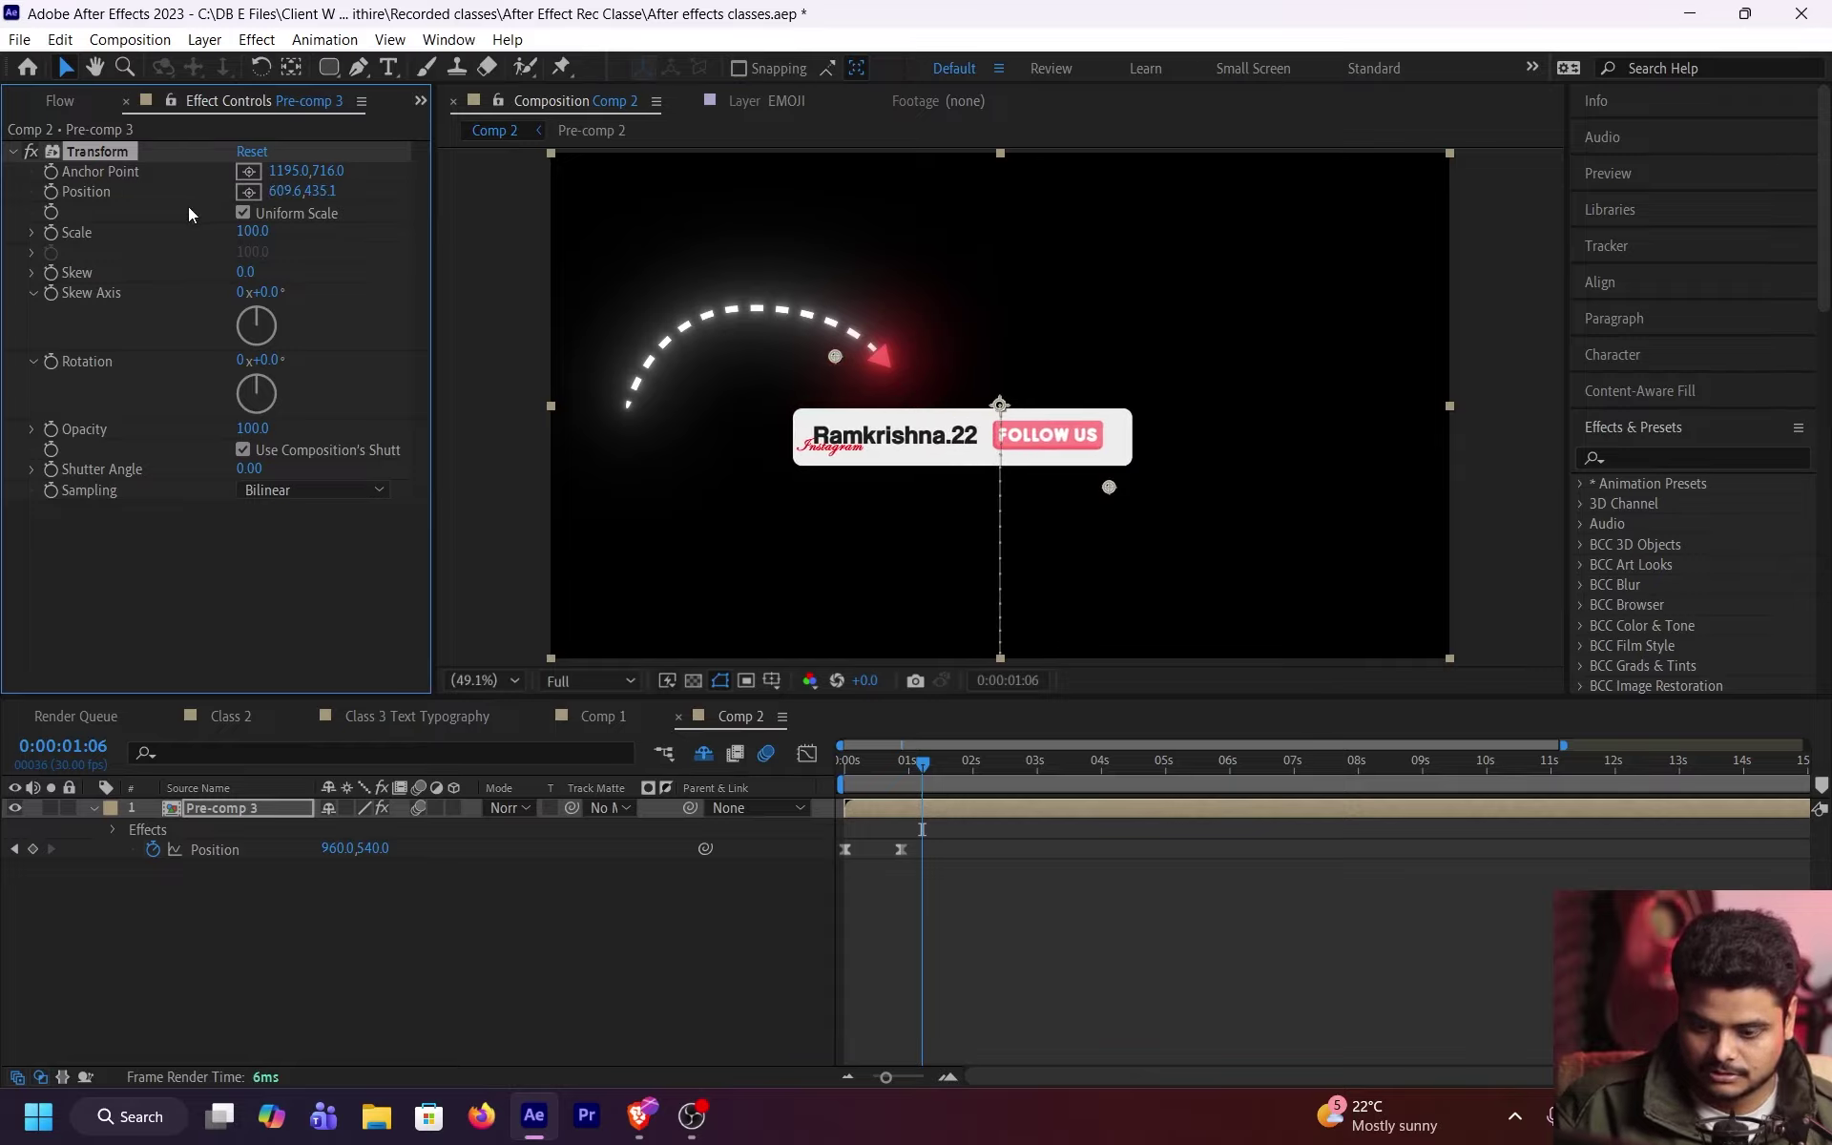
drag(330, 203, 187, 202)
Step: Preview the composition repeatedly from the start to check the bar's slide-in and its placement beneath the dashed arrow
key(Home)
key(h)
key(space)
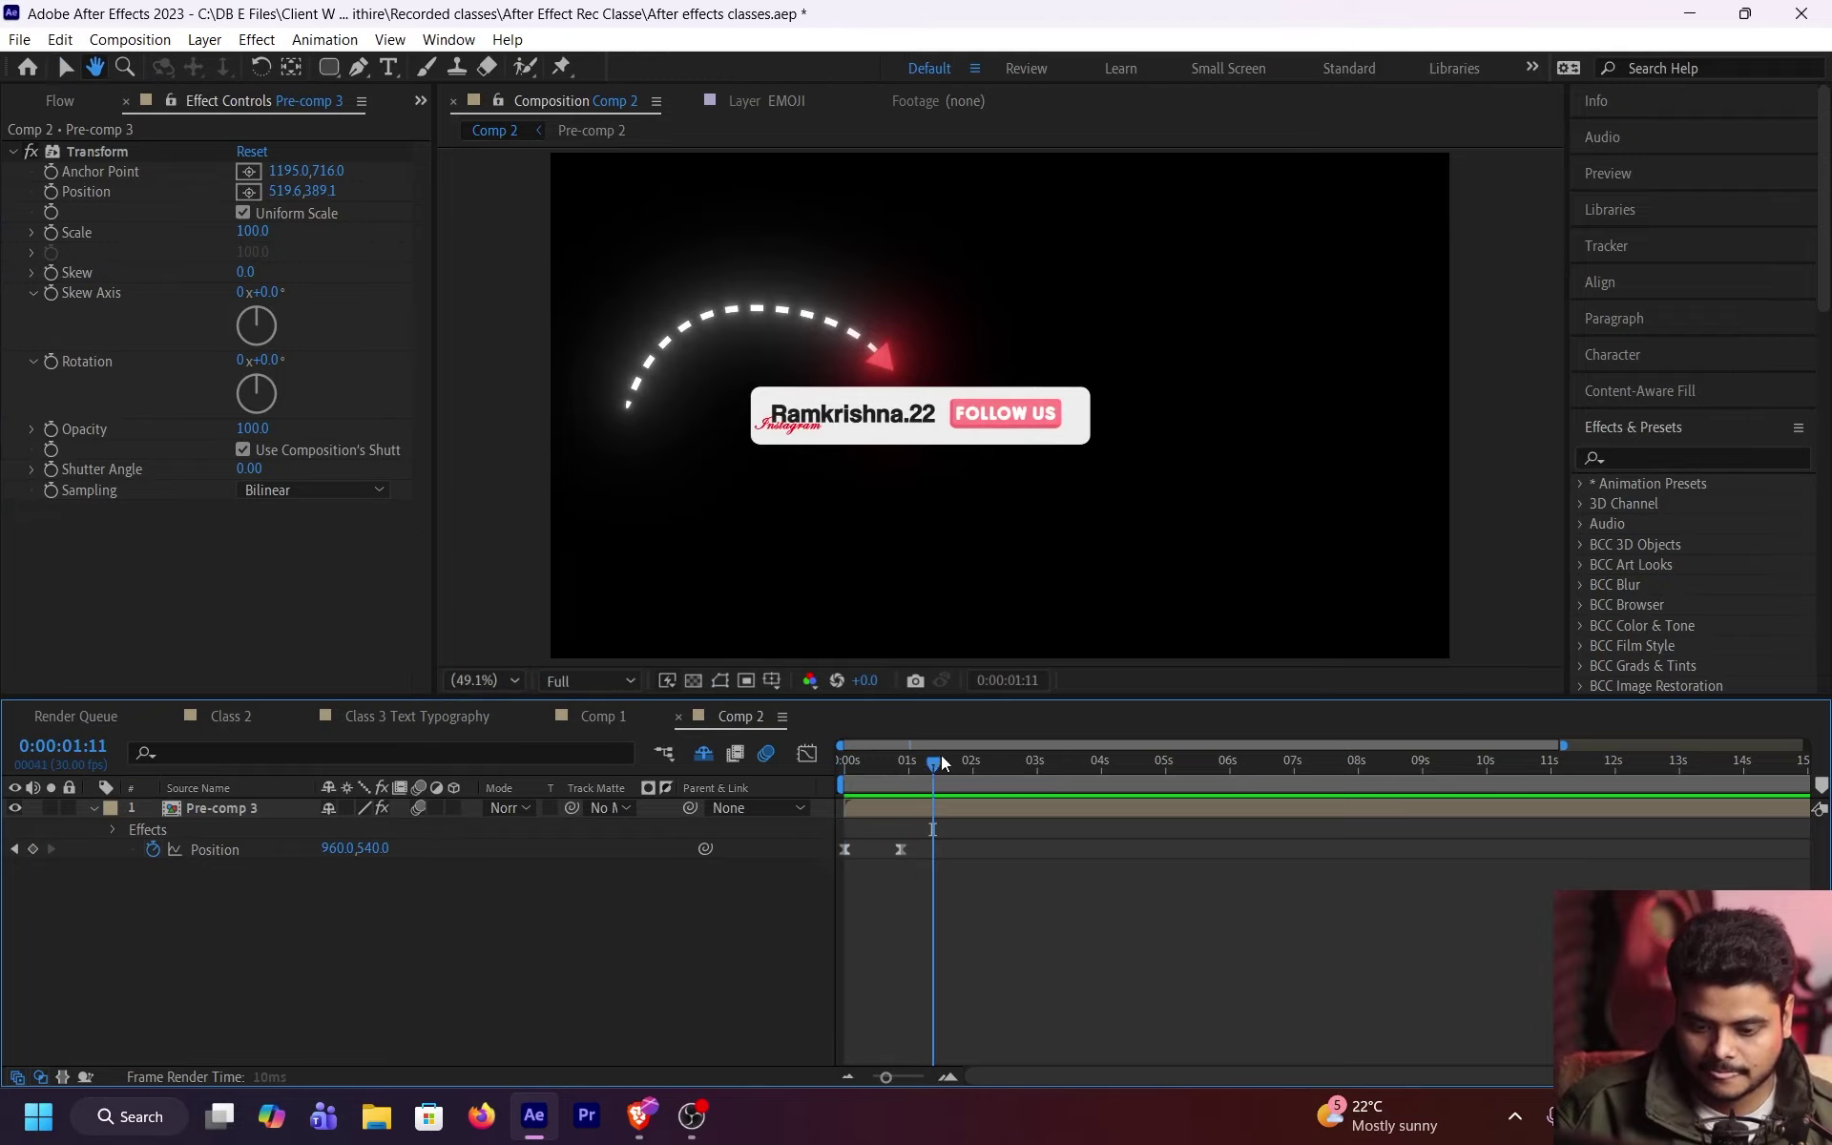
key(space)
key(space)
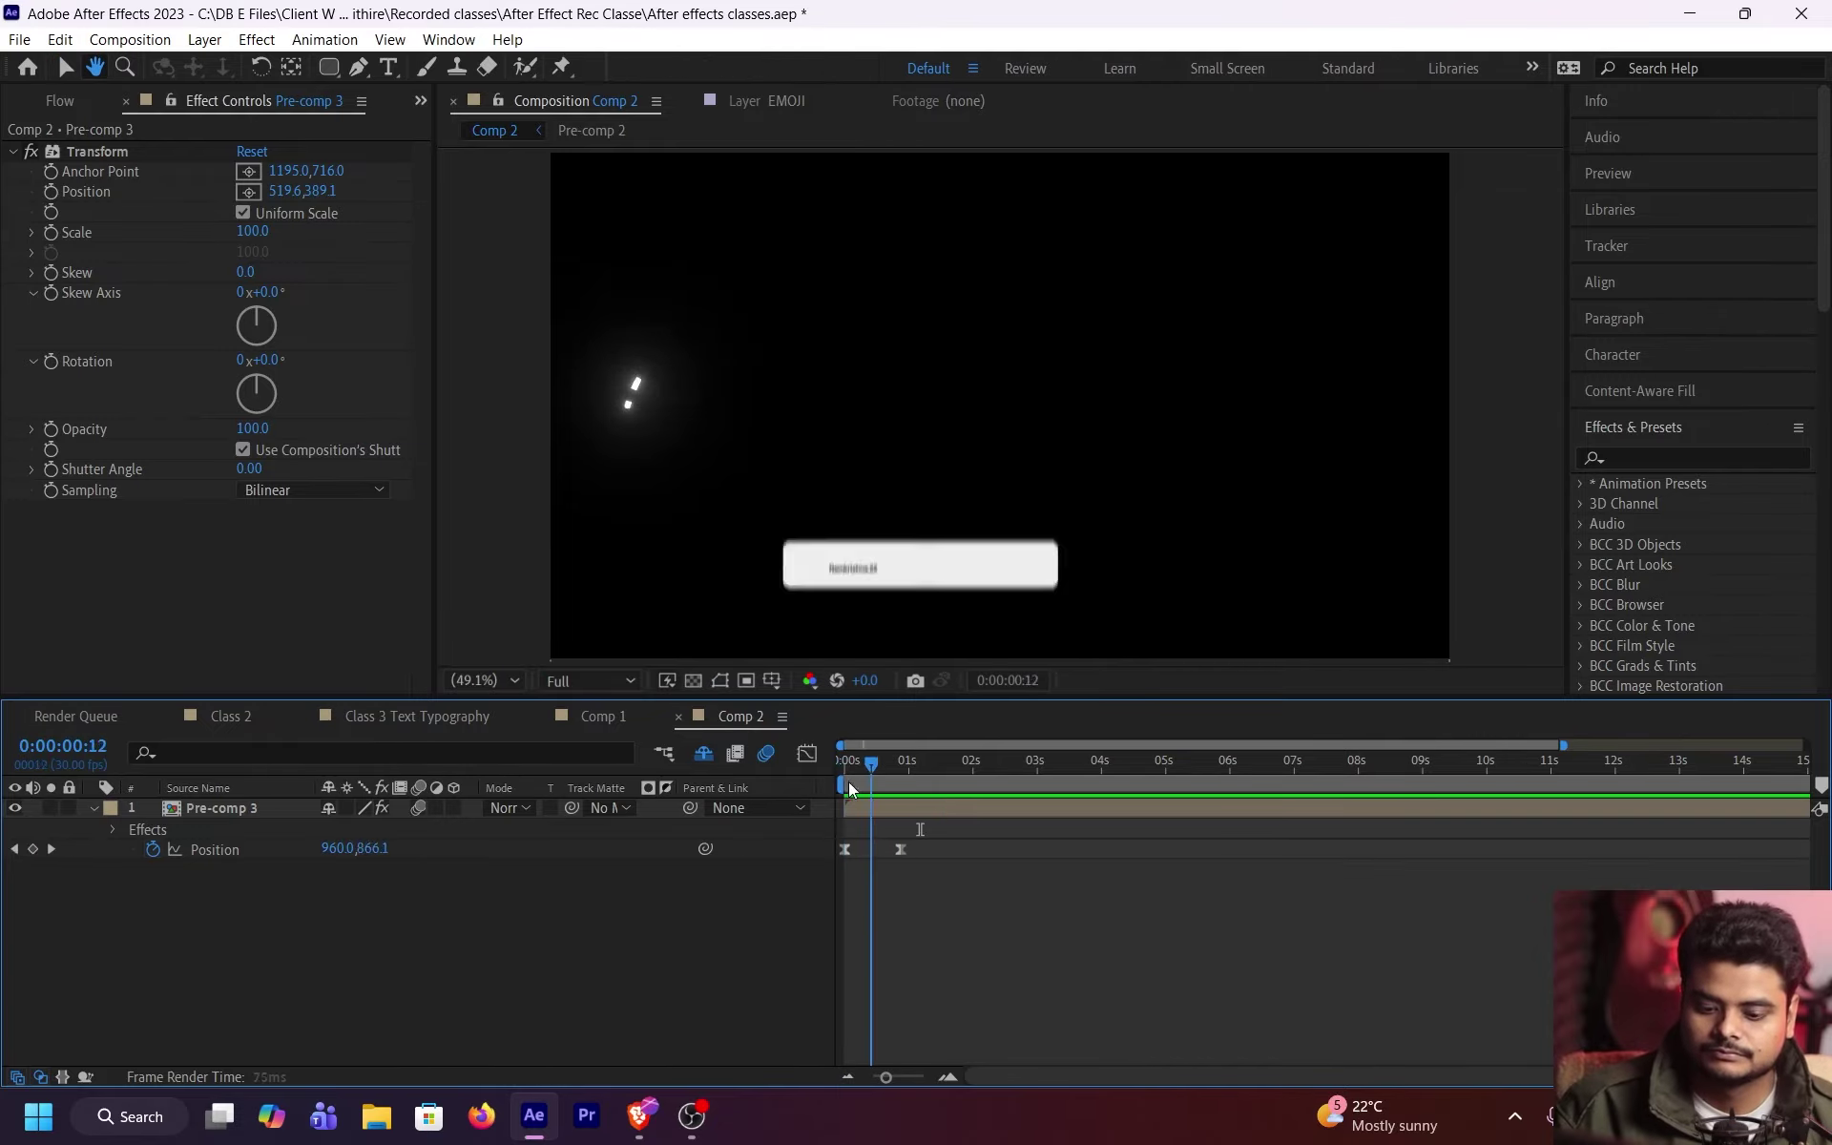
key(space)
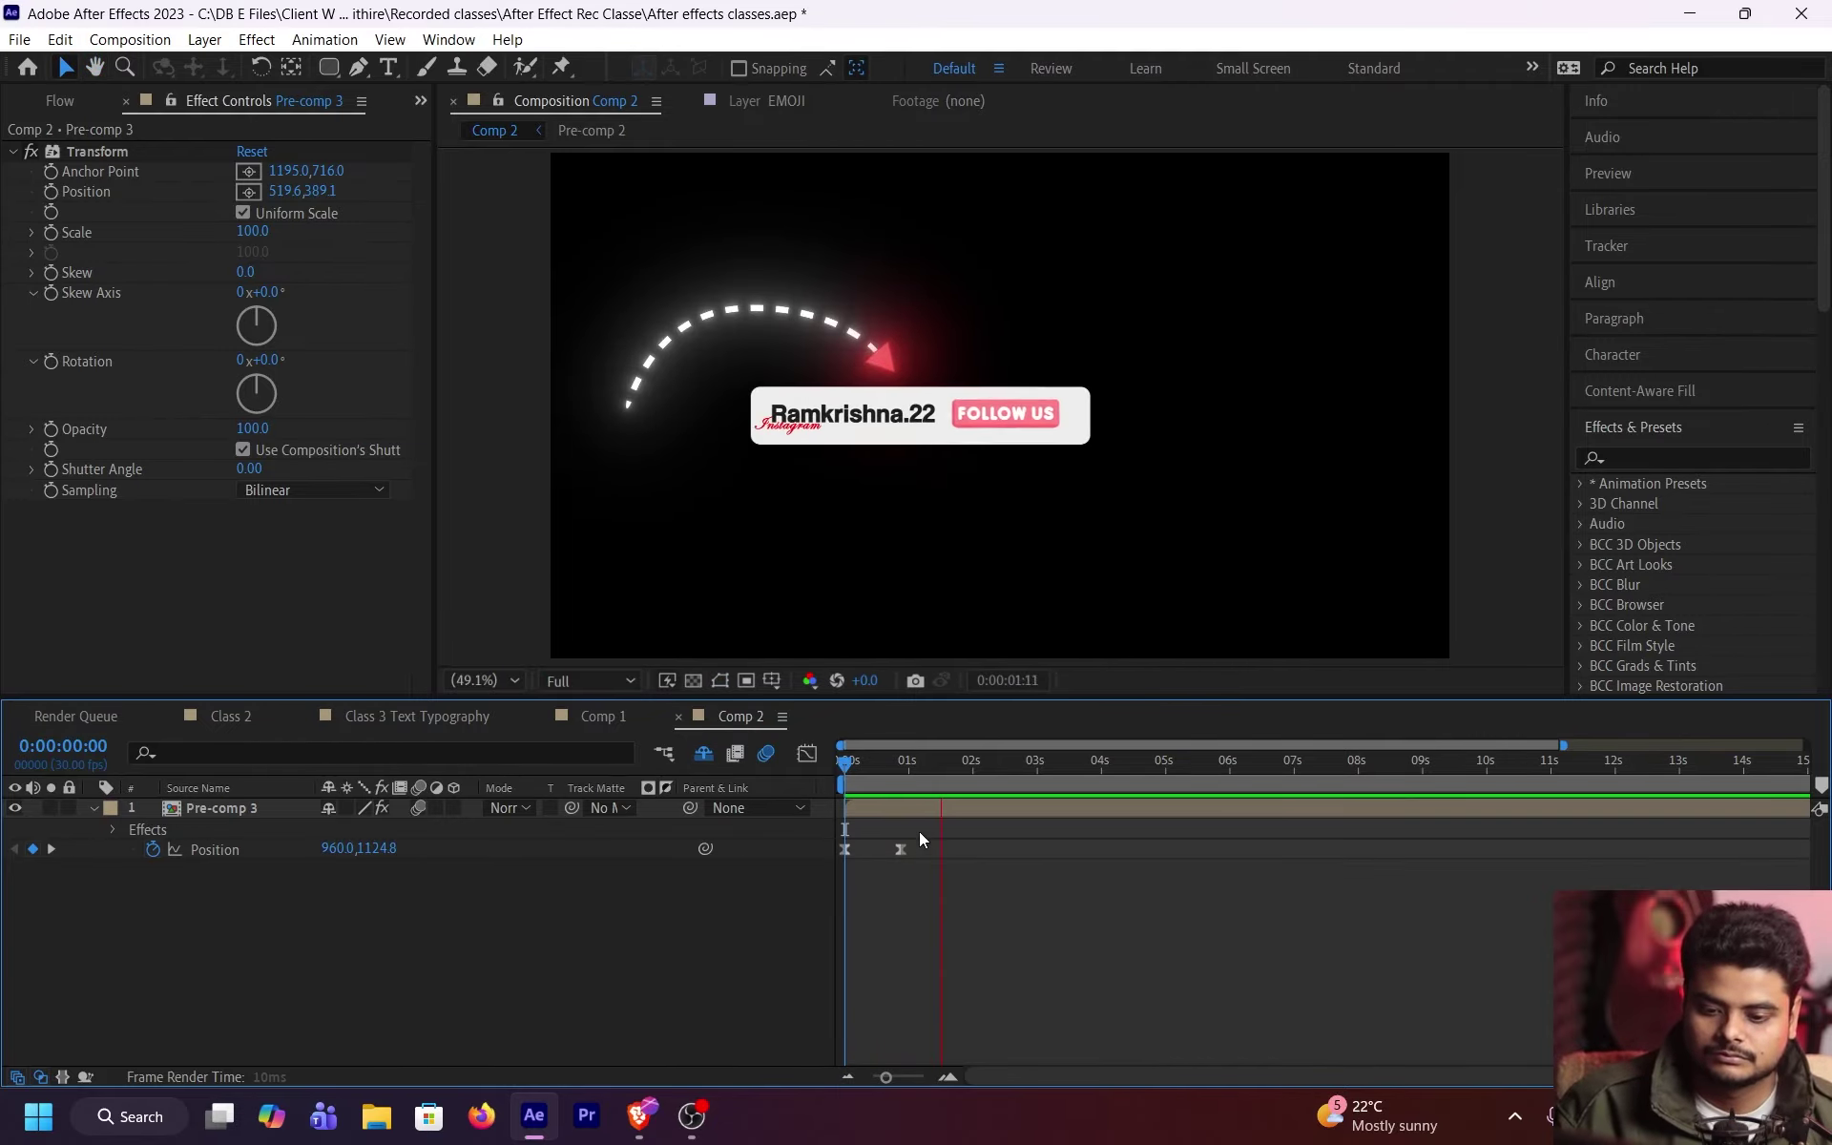
key(space)
key(space)
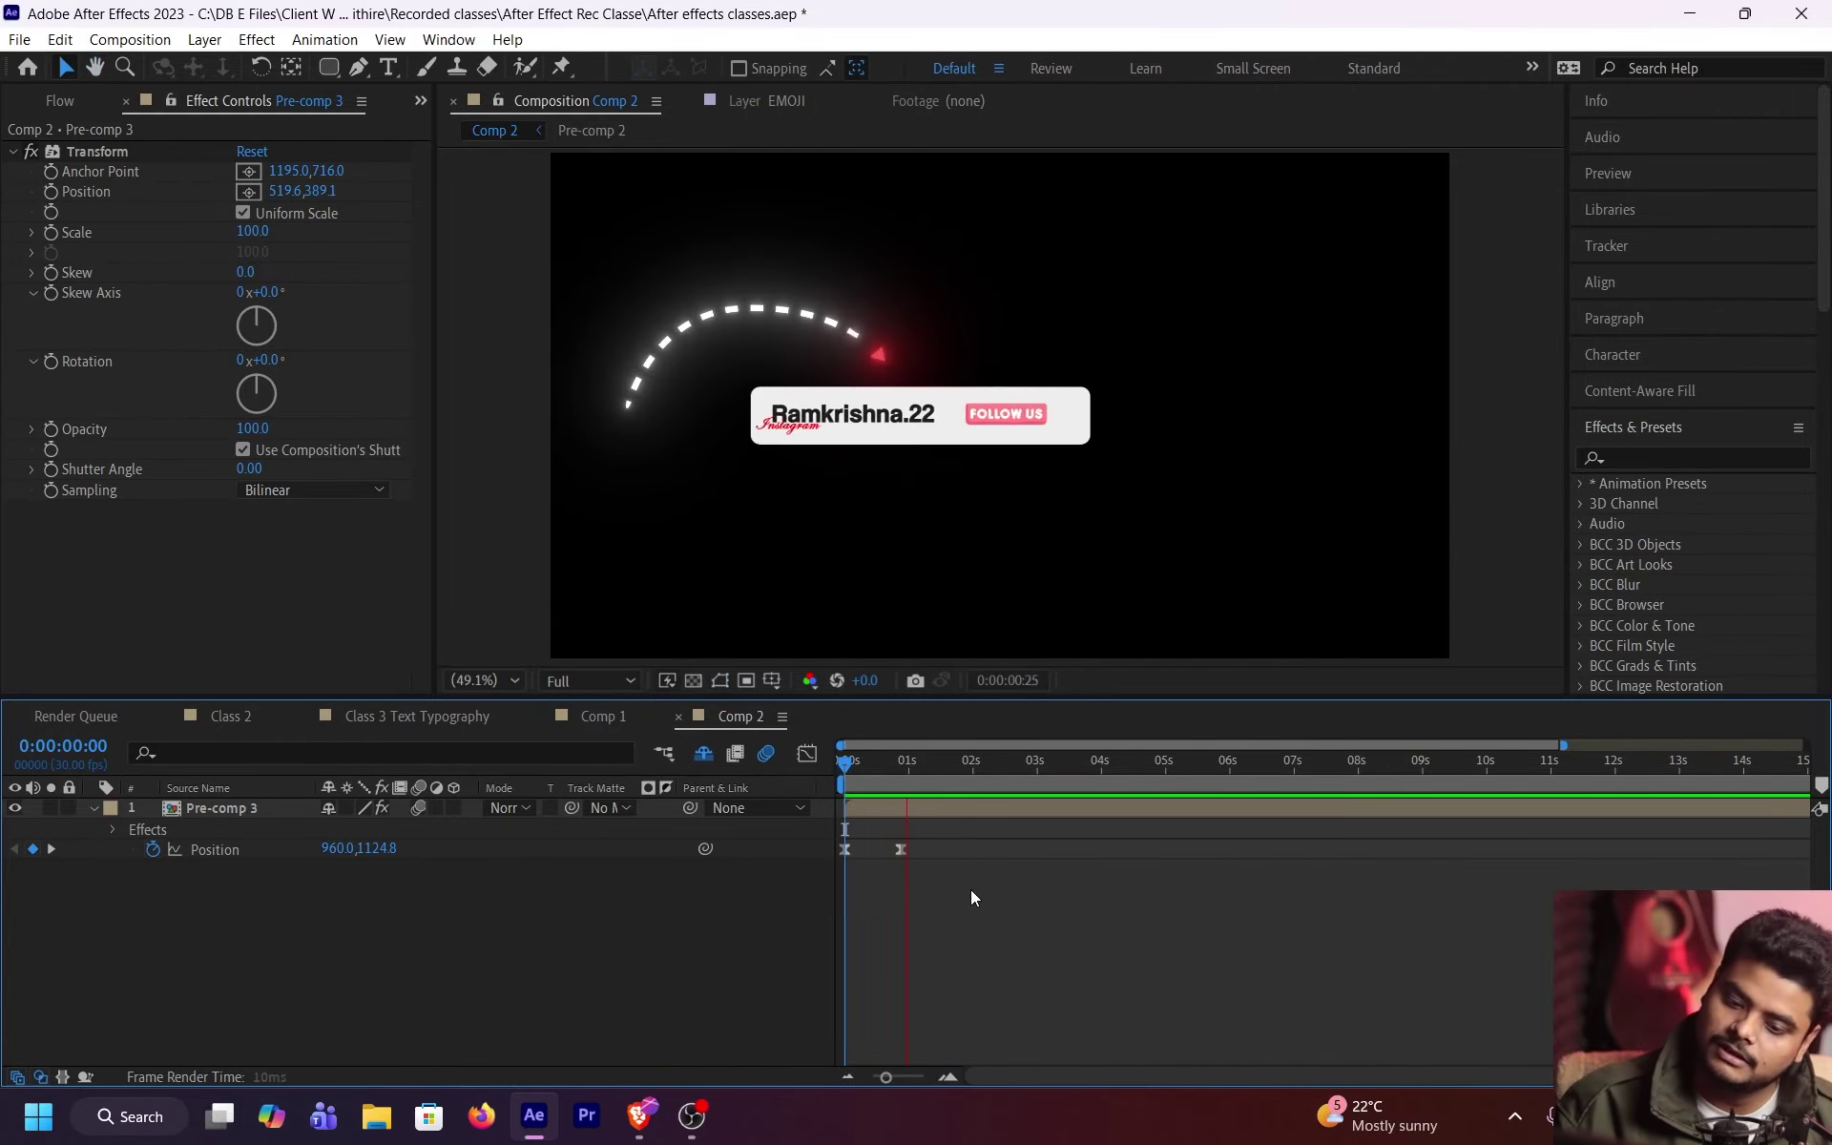
key(space)
key(space)
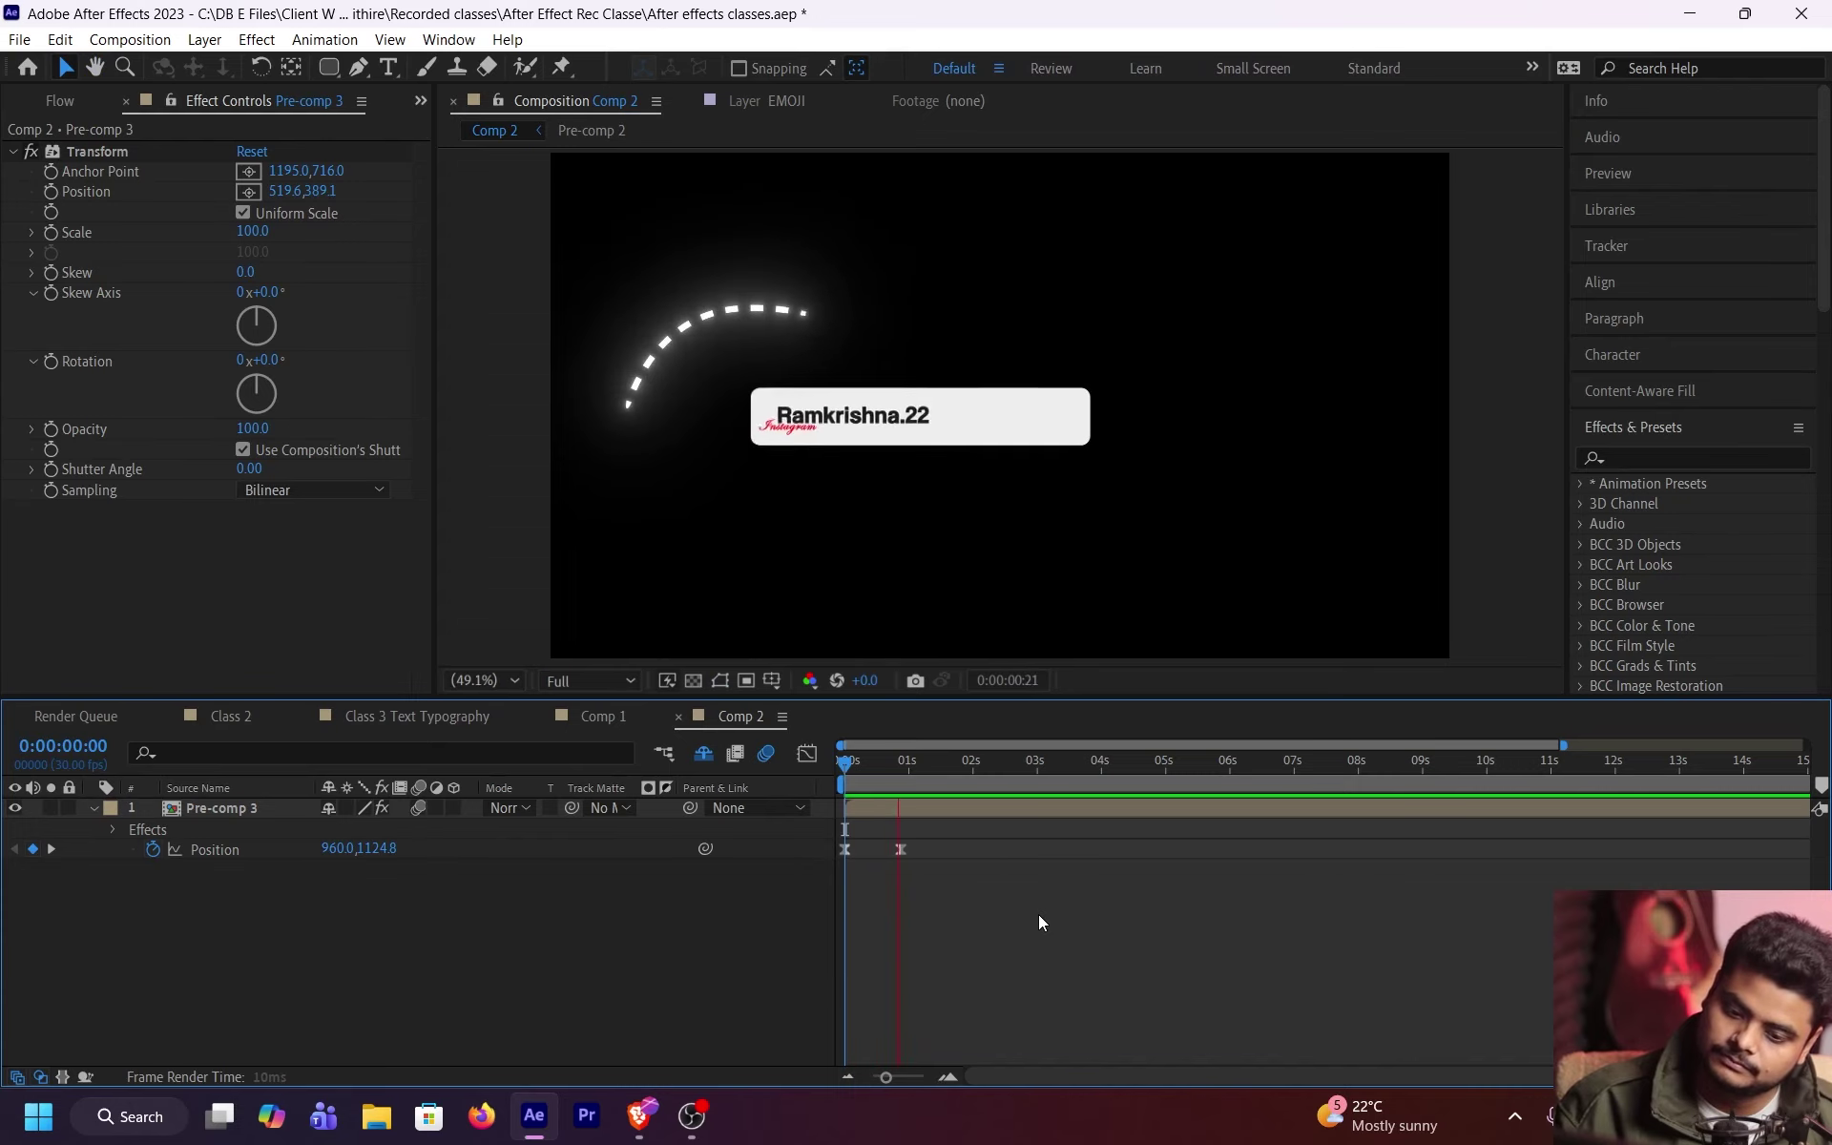
key(space)
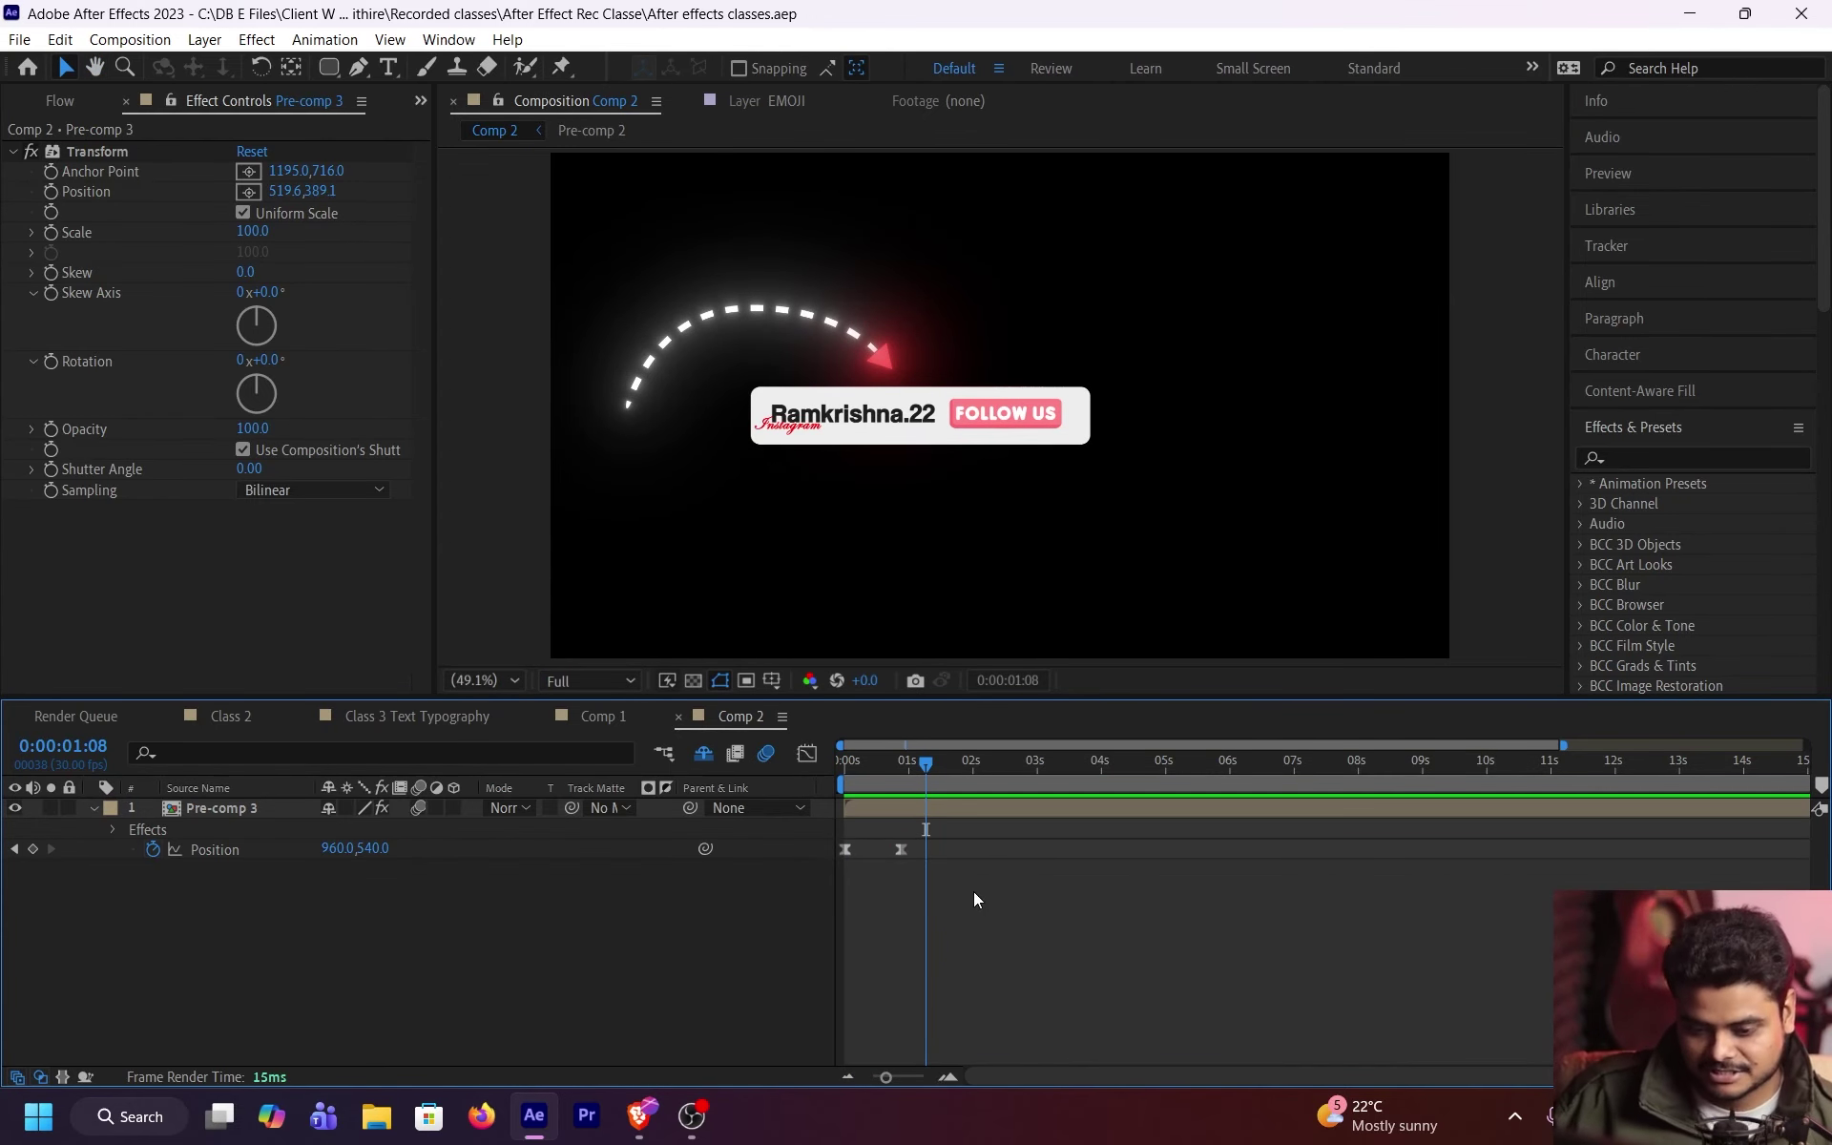
drag(905, 778, 821, 798)
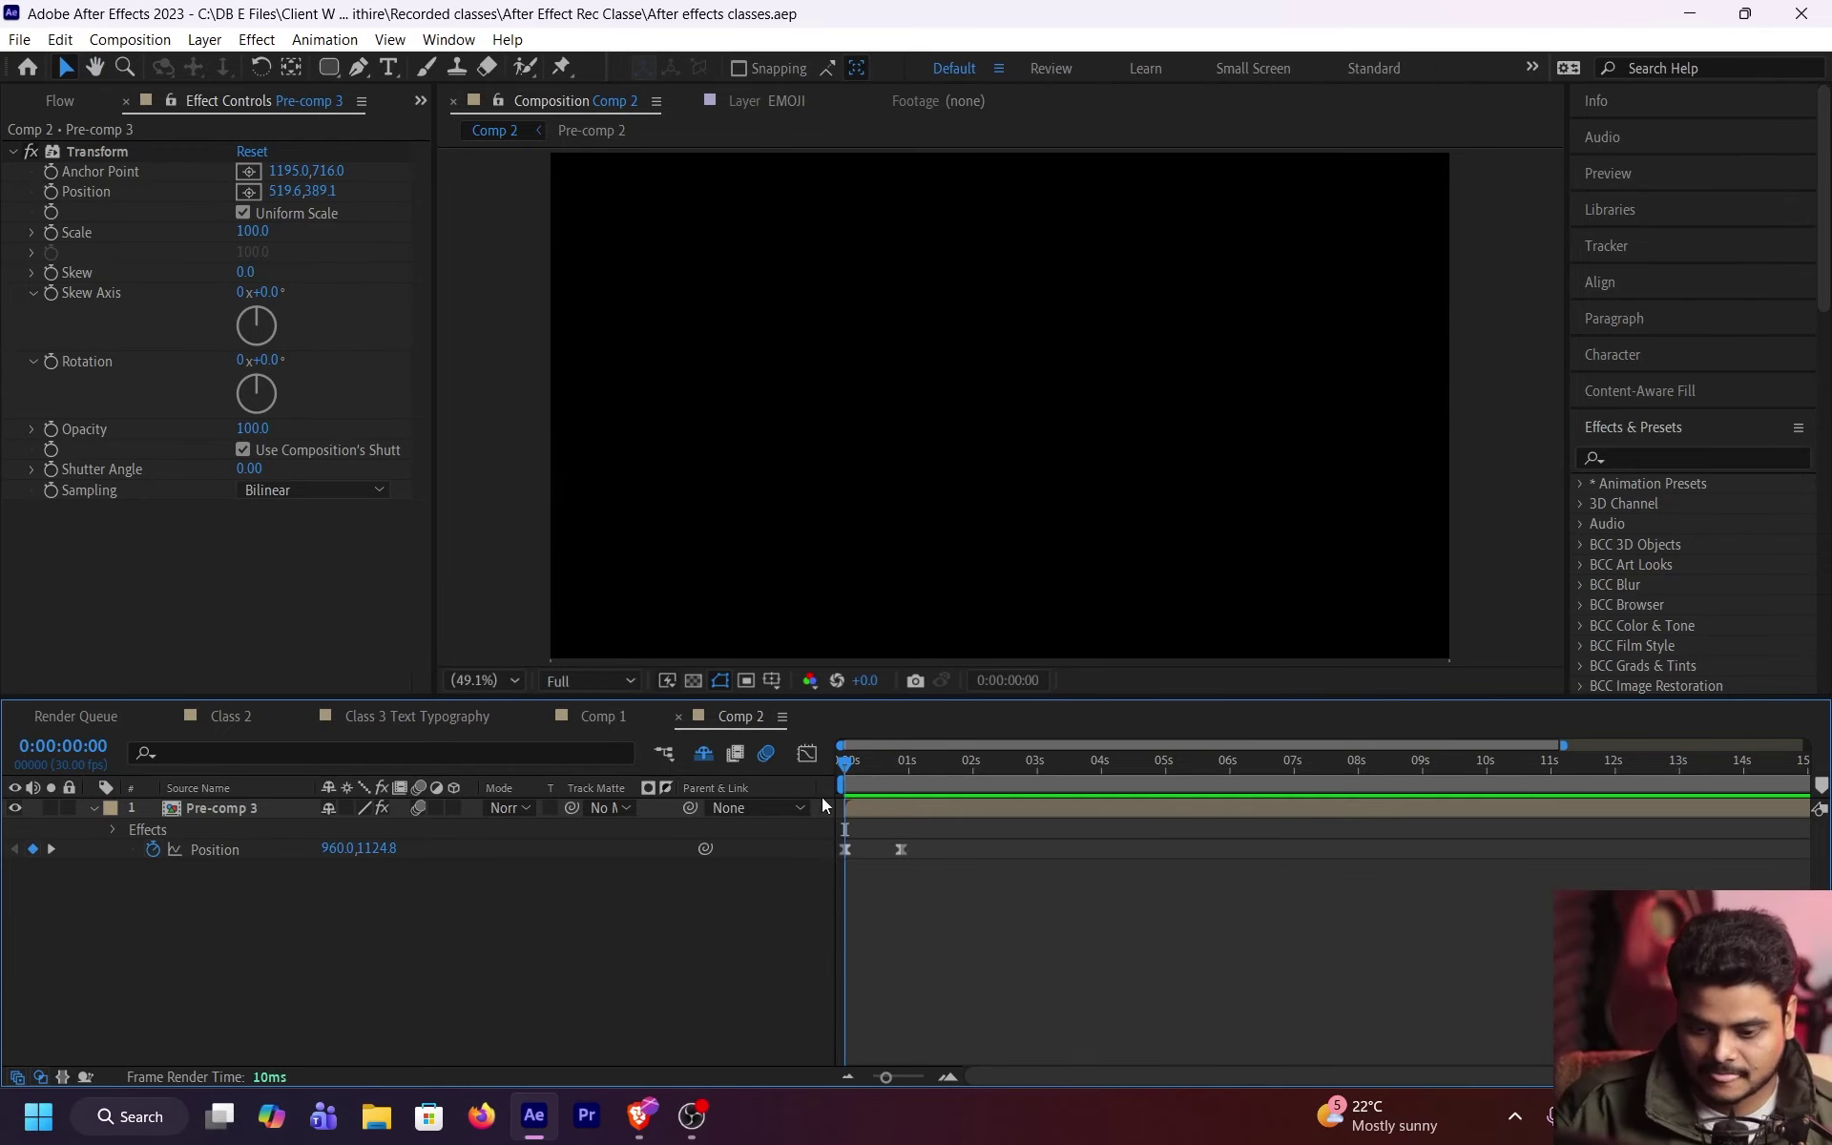
key(space)
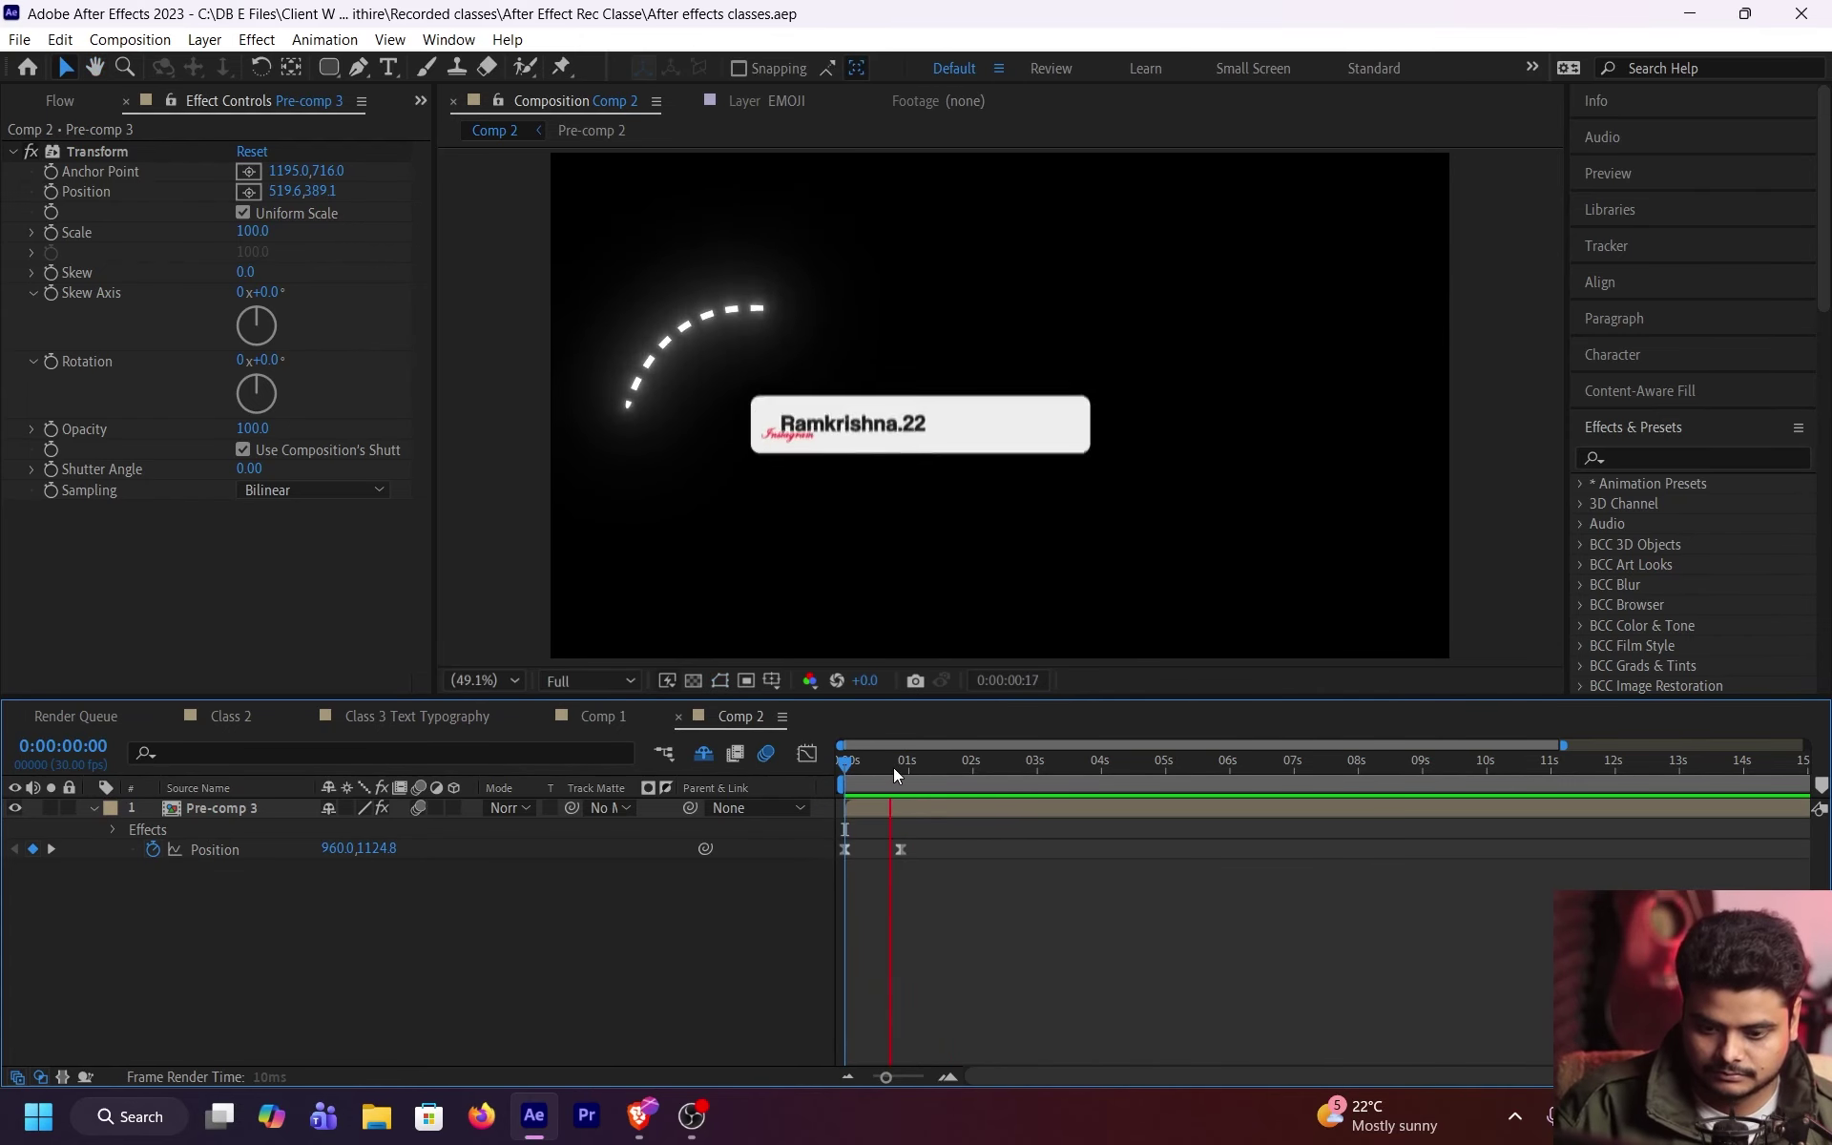
click(935, 765)
key(Home)
key(space)
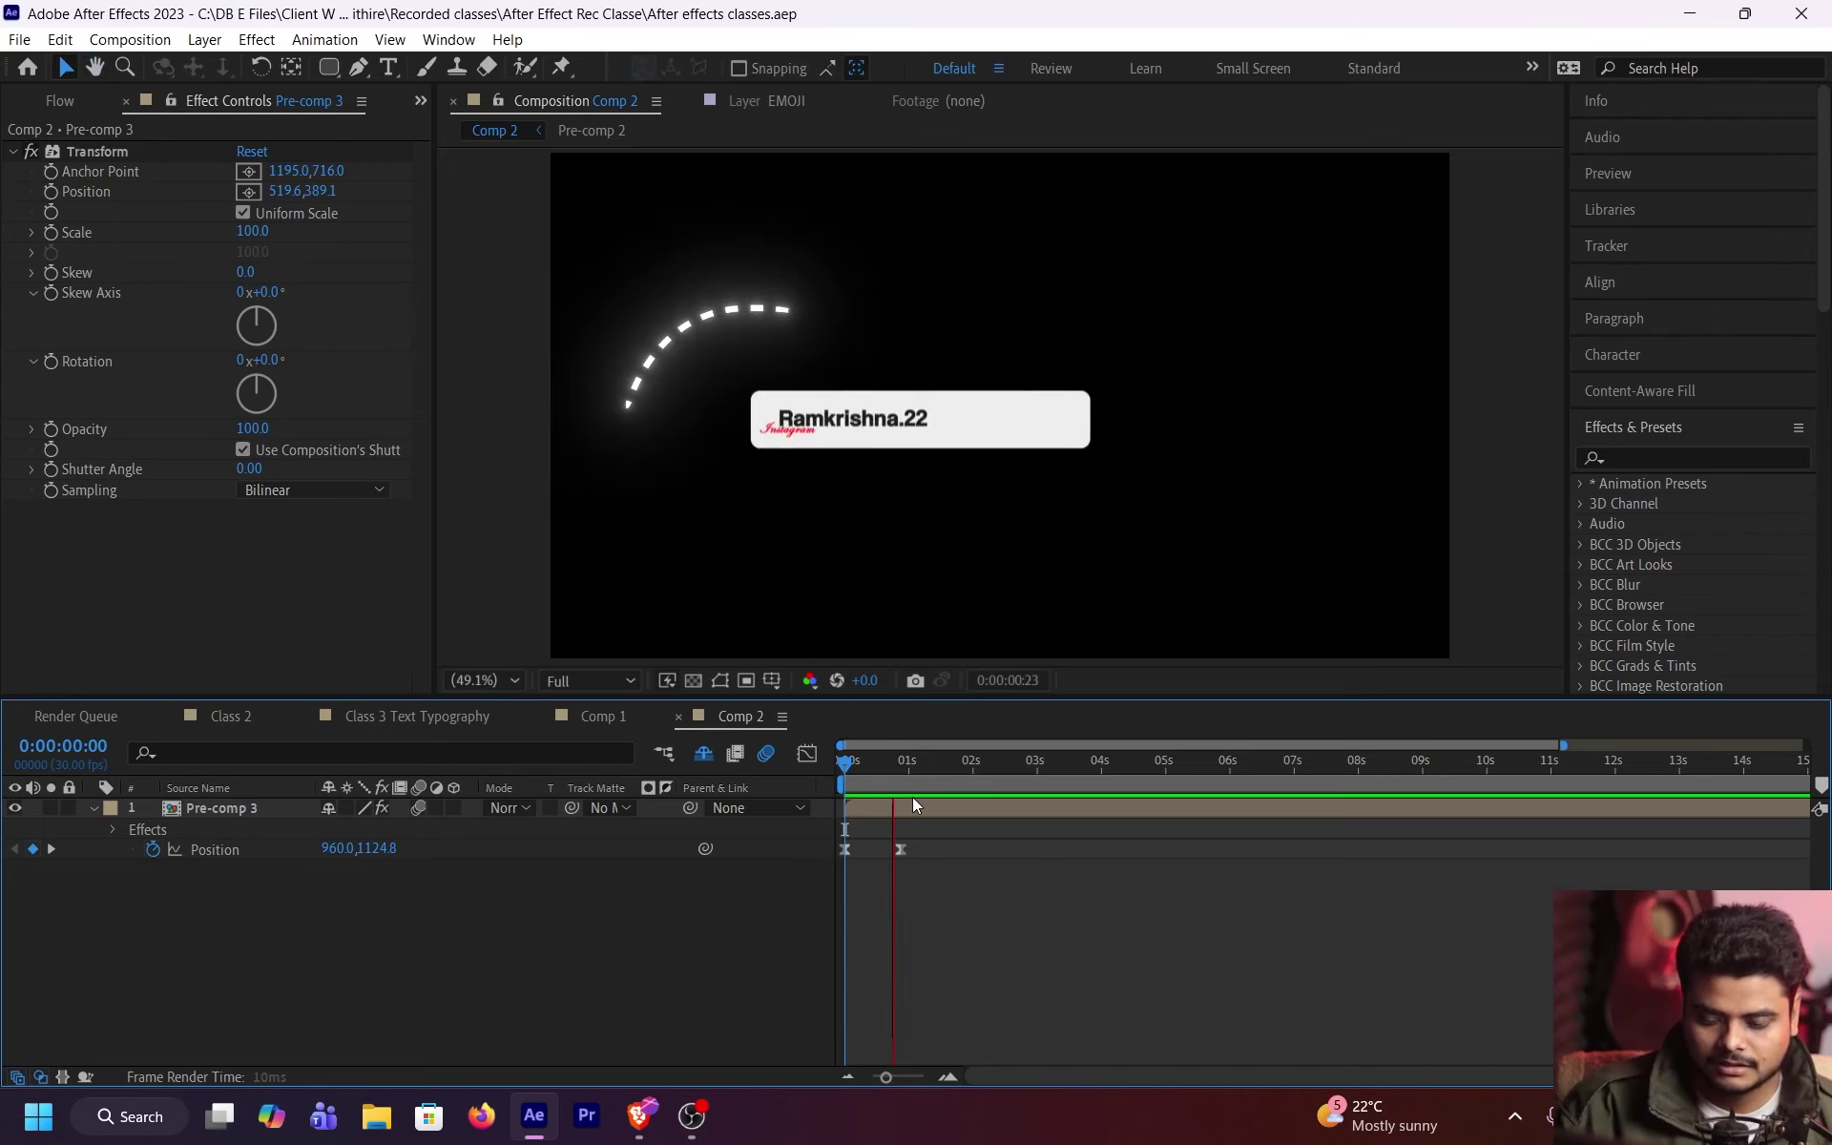
key(space)
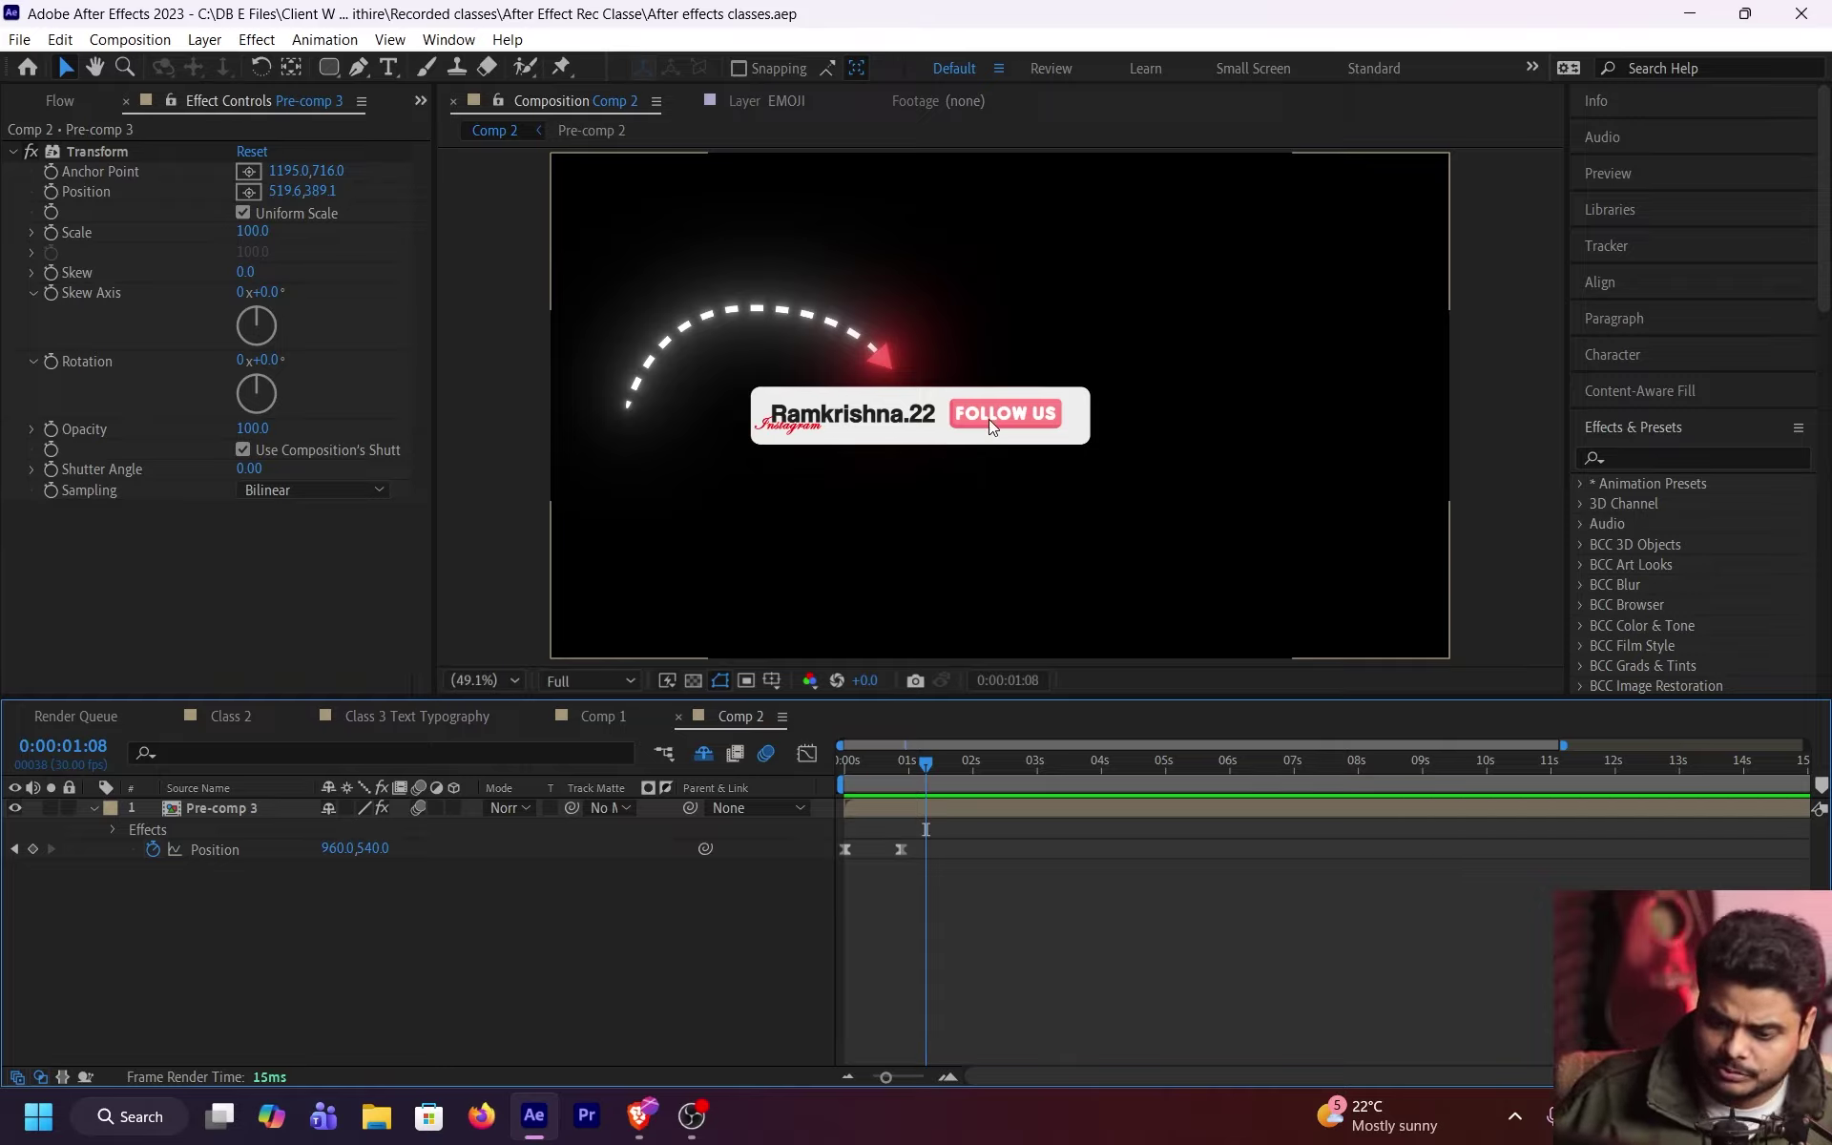
Step: Open the follow bar's pre-composition, Pre-comp 3, to work on its individual layers
click(987, 807)
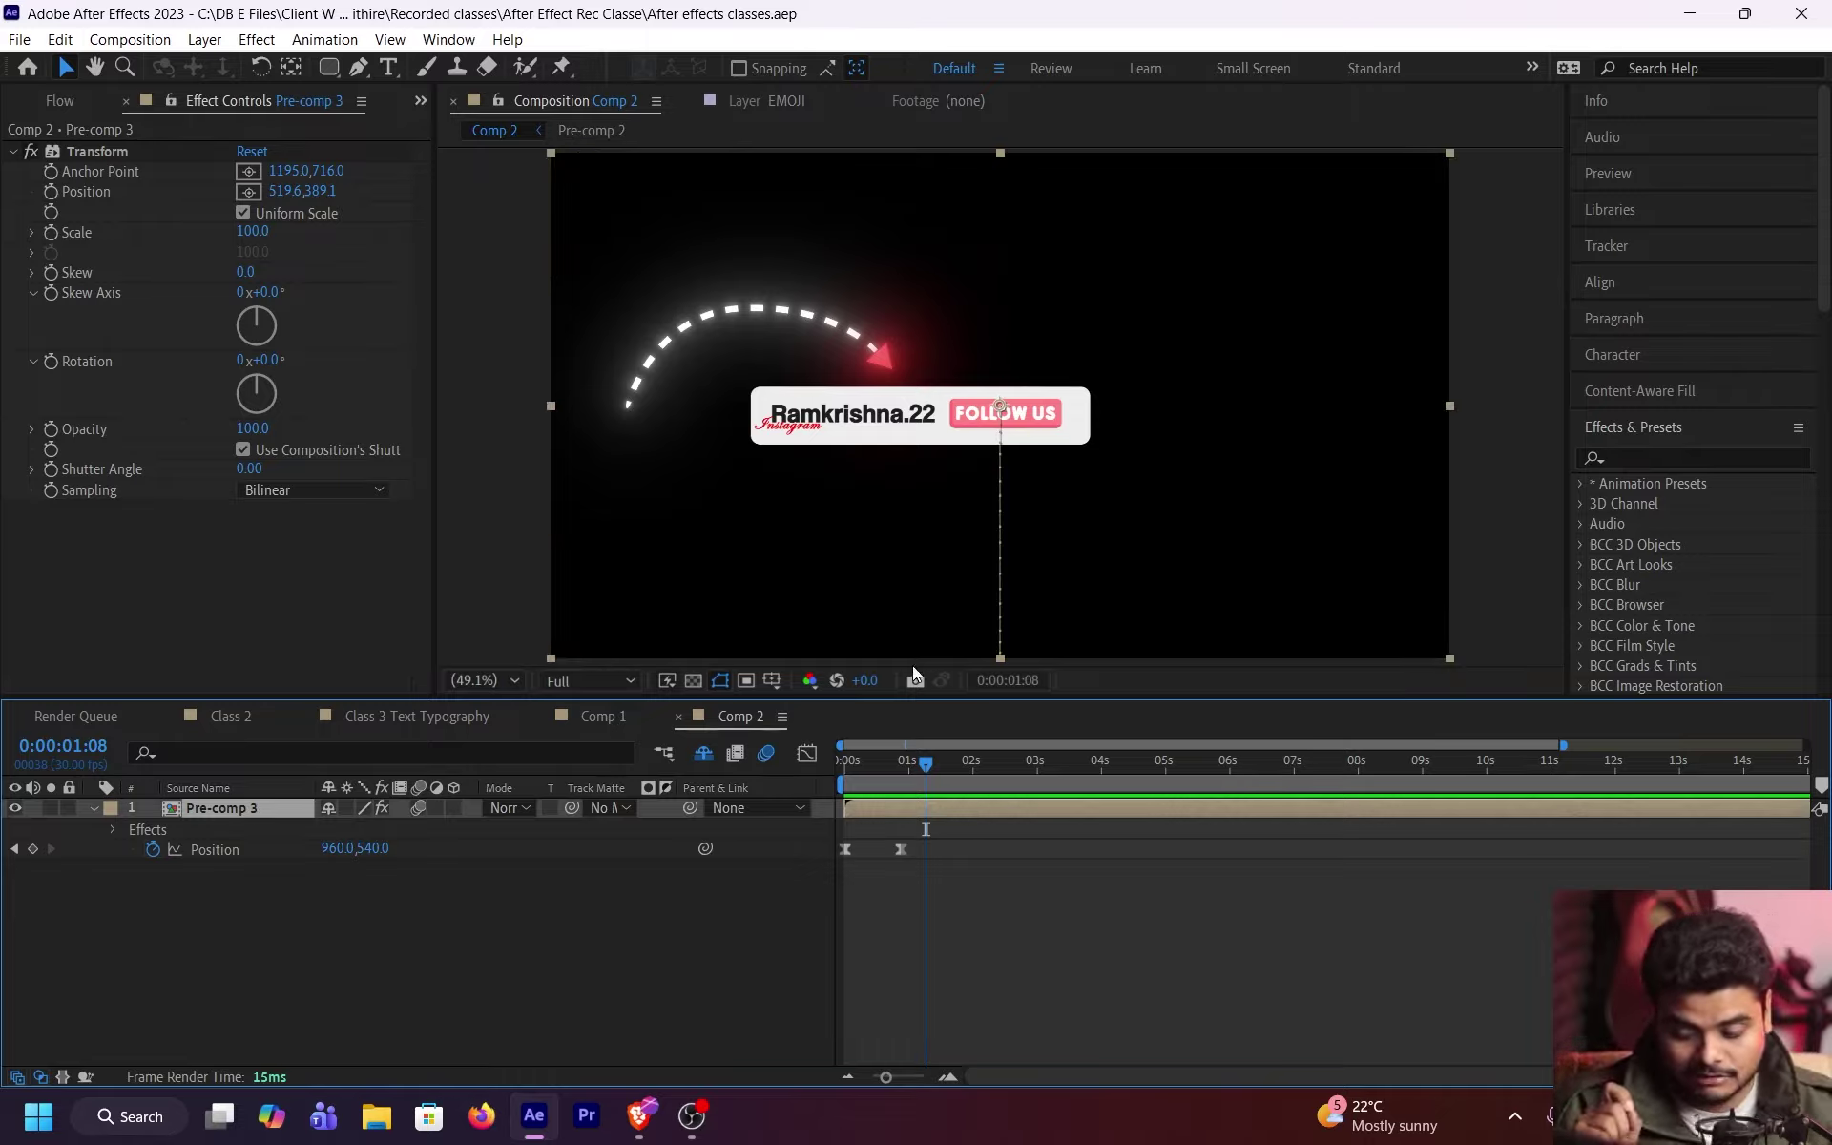
click(946, 827)
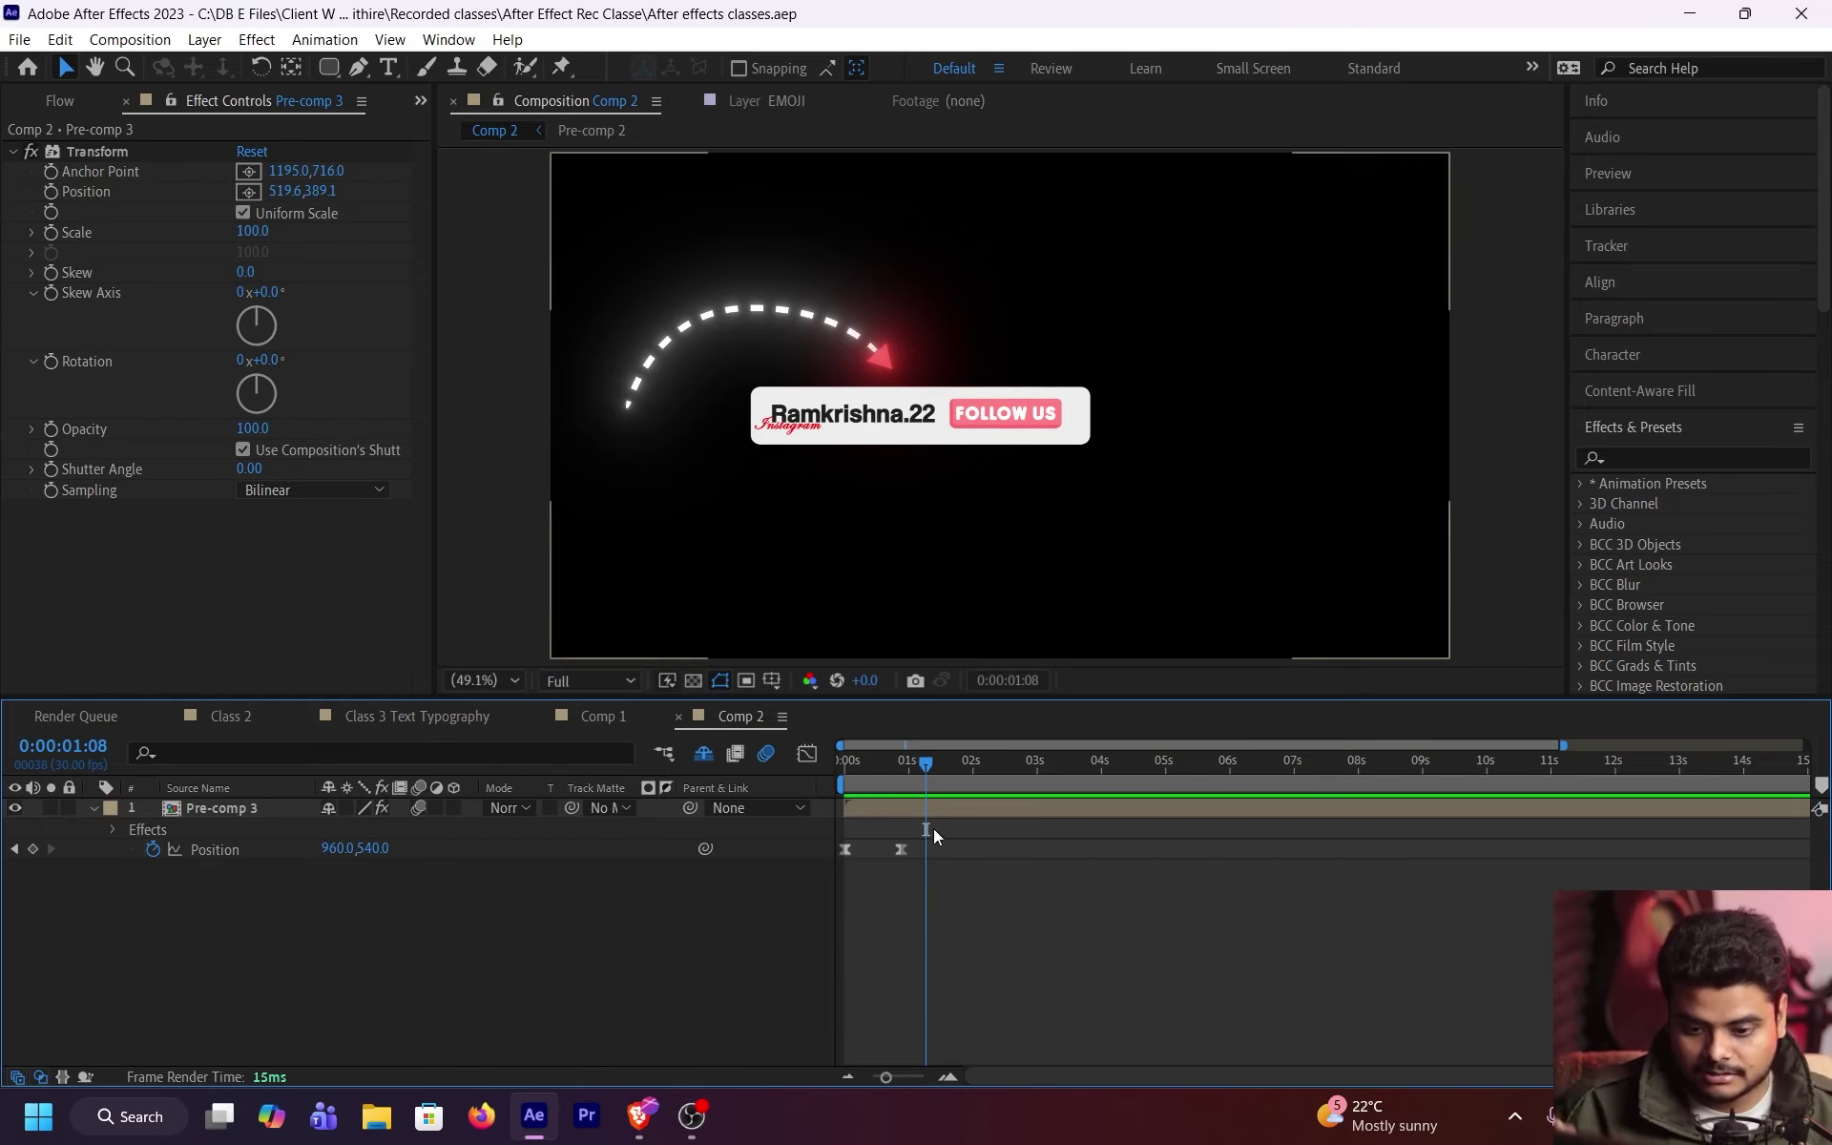
click(980, 813)
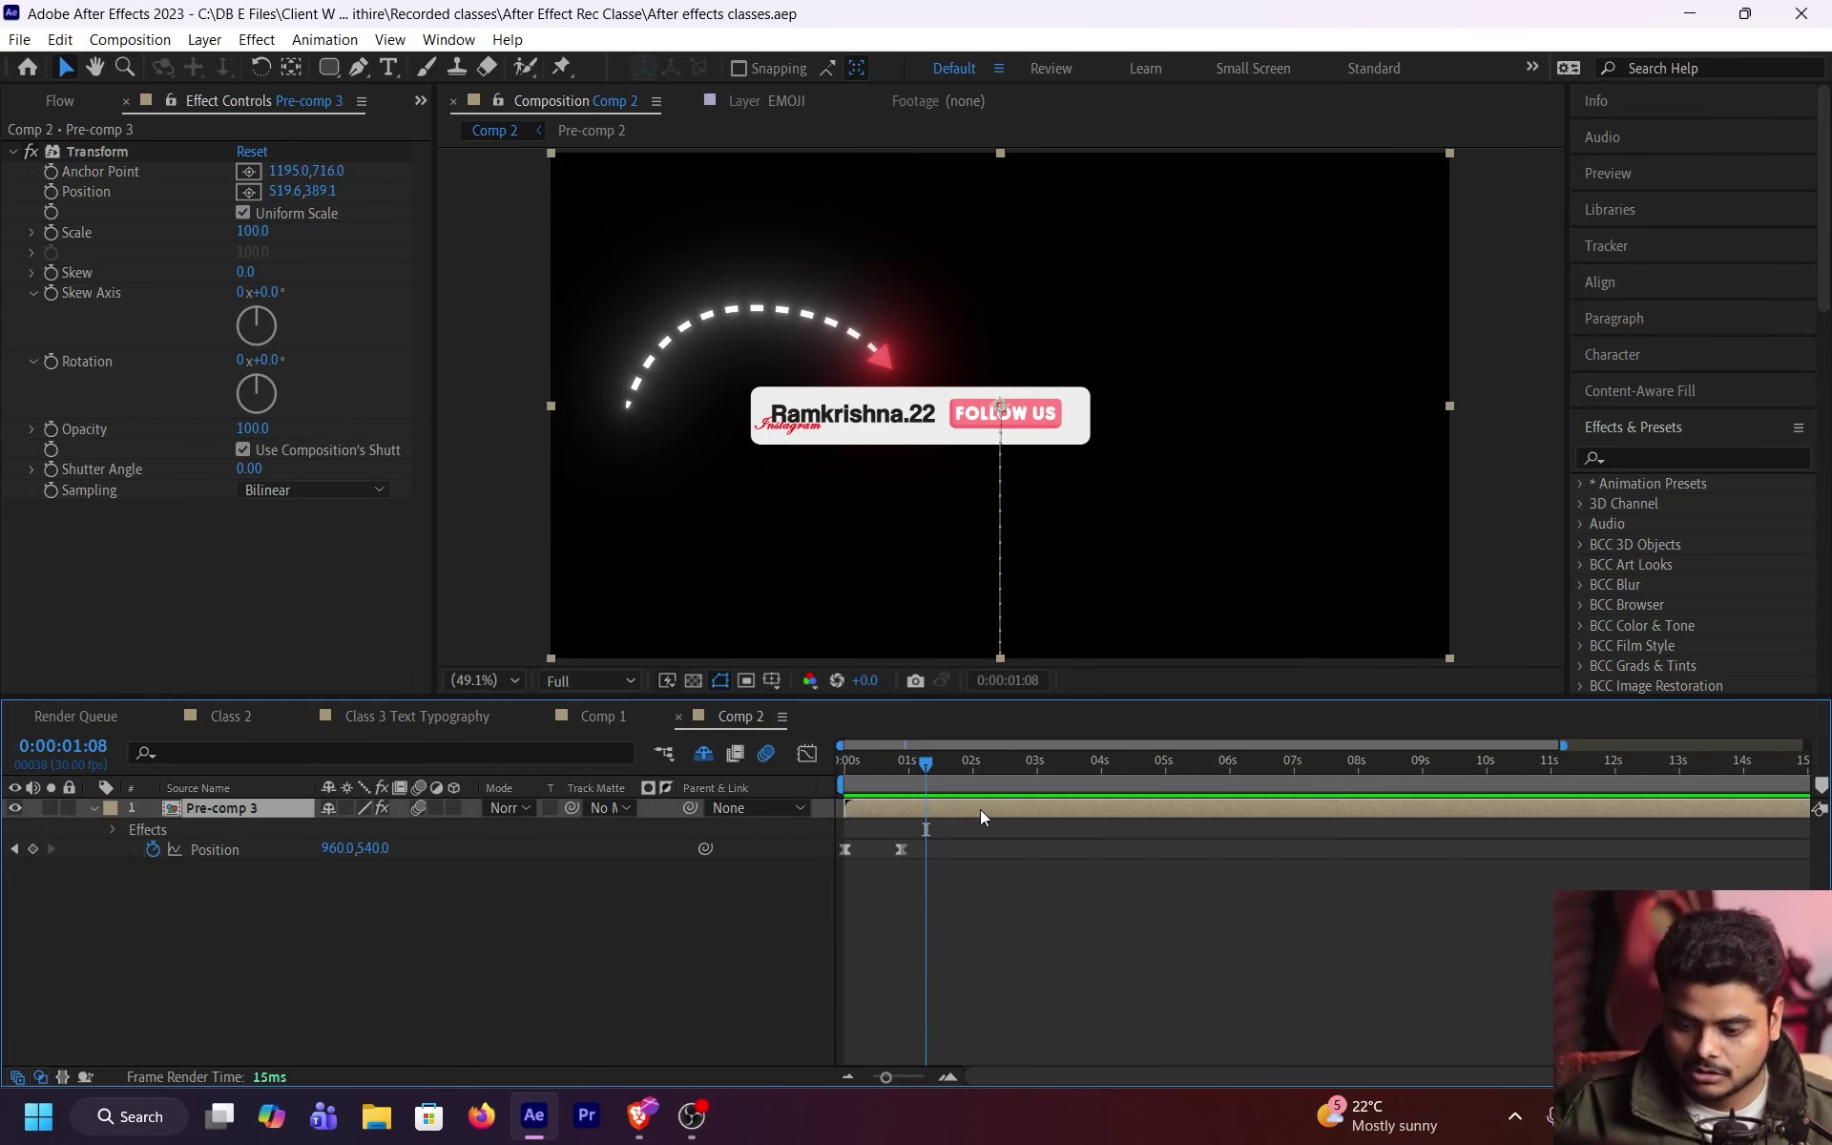
double_click(980, 809)
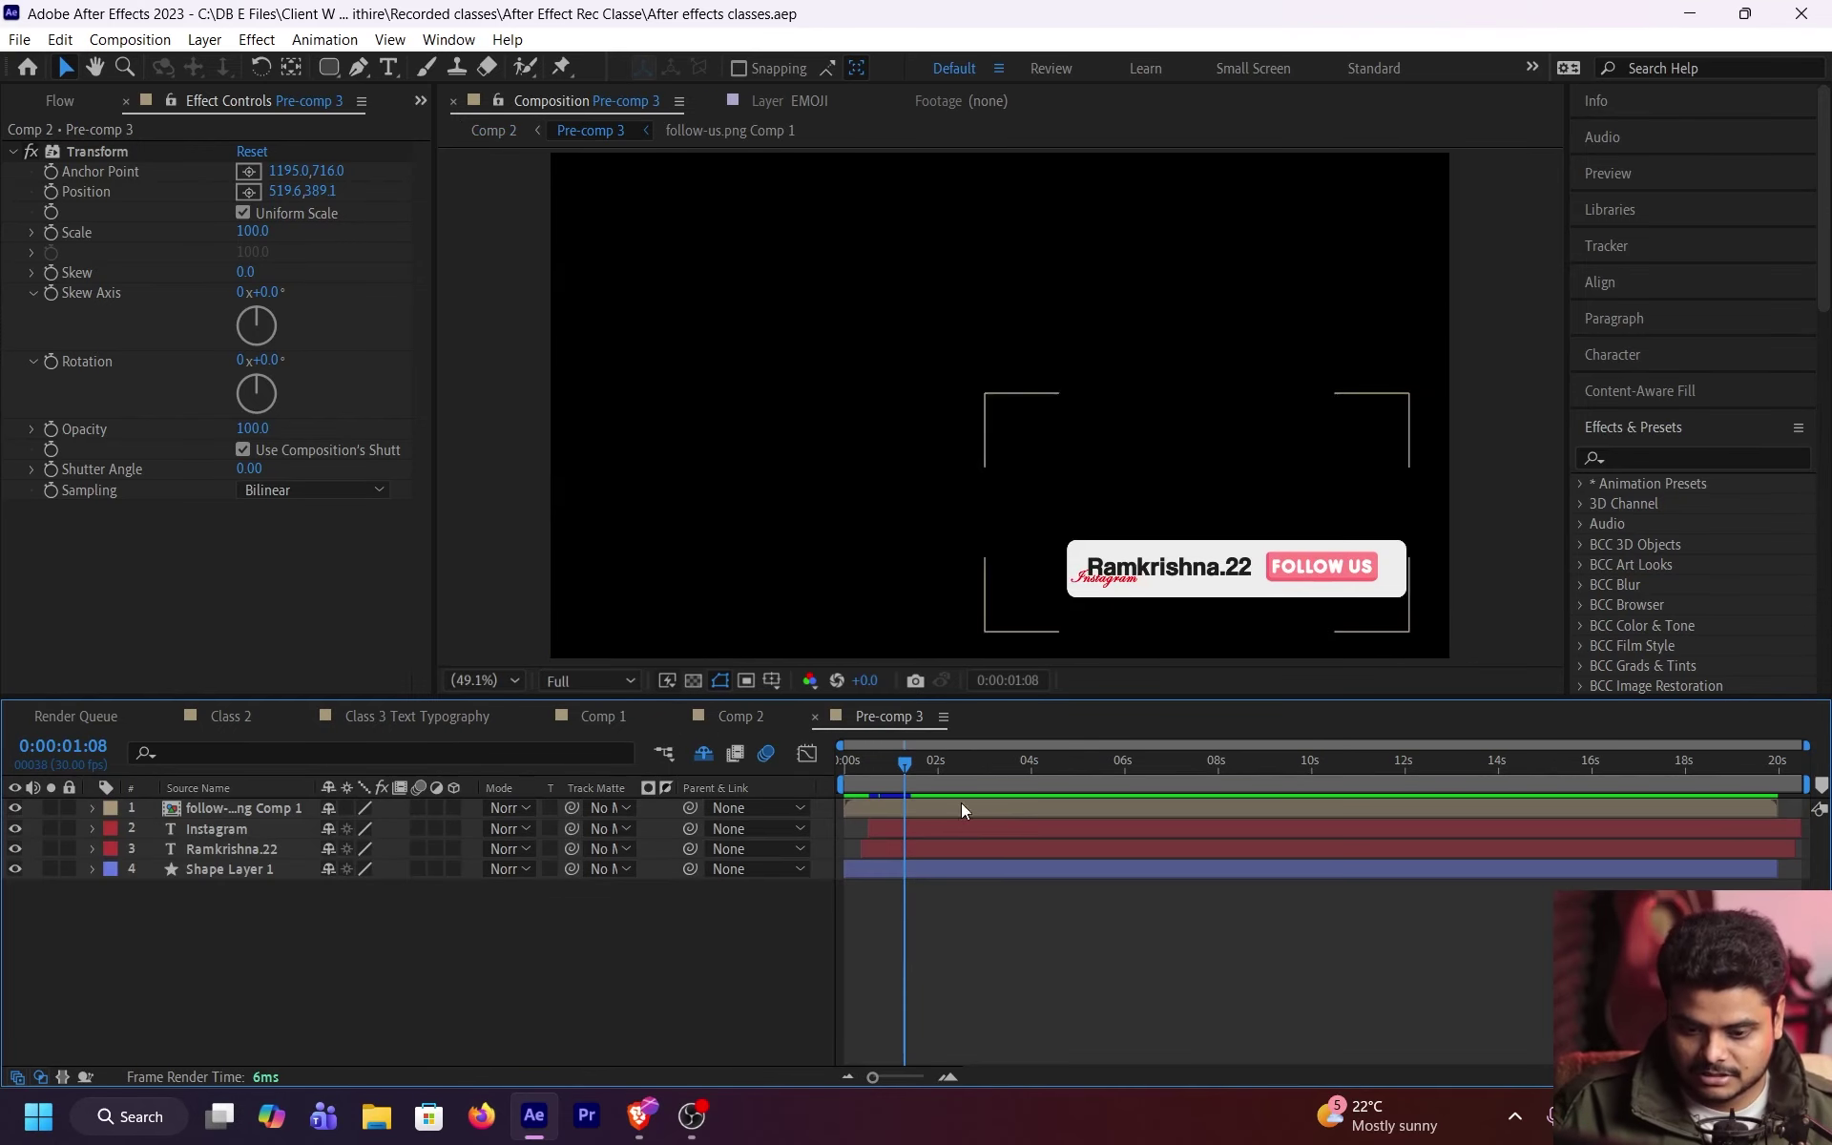
Step: Apply the Deep Glow effect to Shape Layer 1, the follow bar's background
click(1028, 872)
key(ctrl+space)
text(deep)
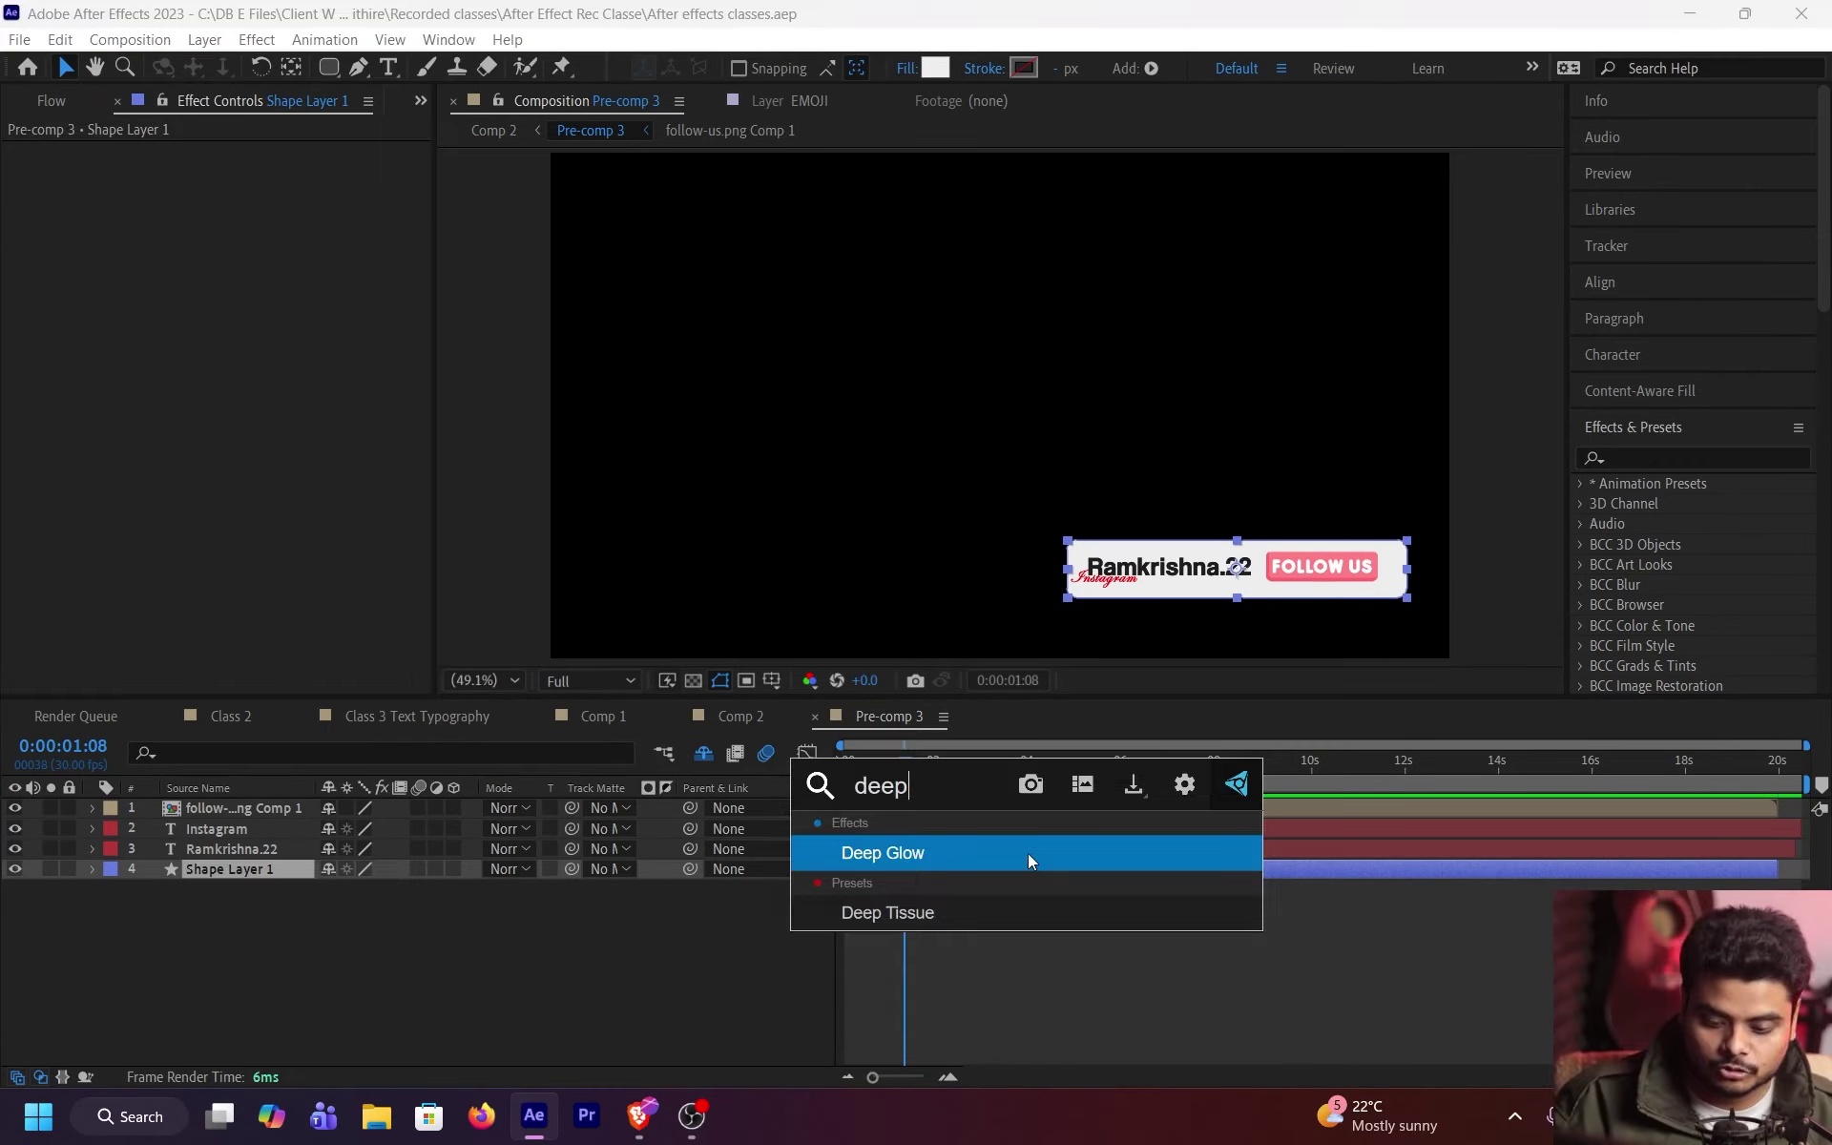
click(1027, 853)
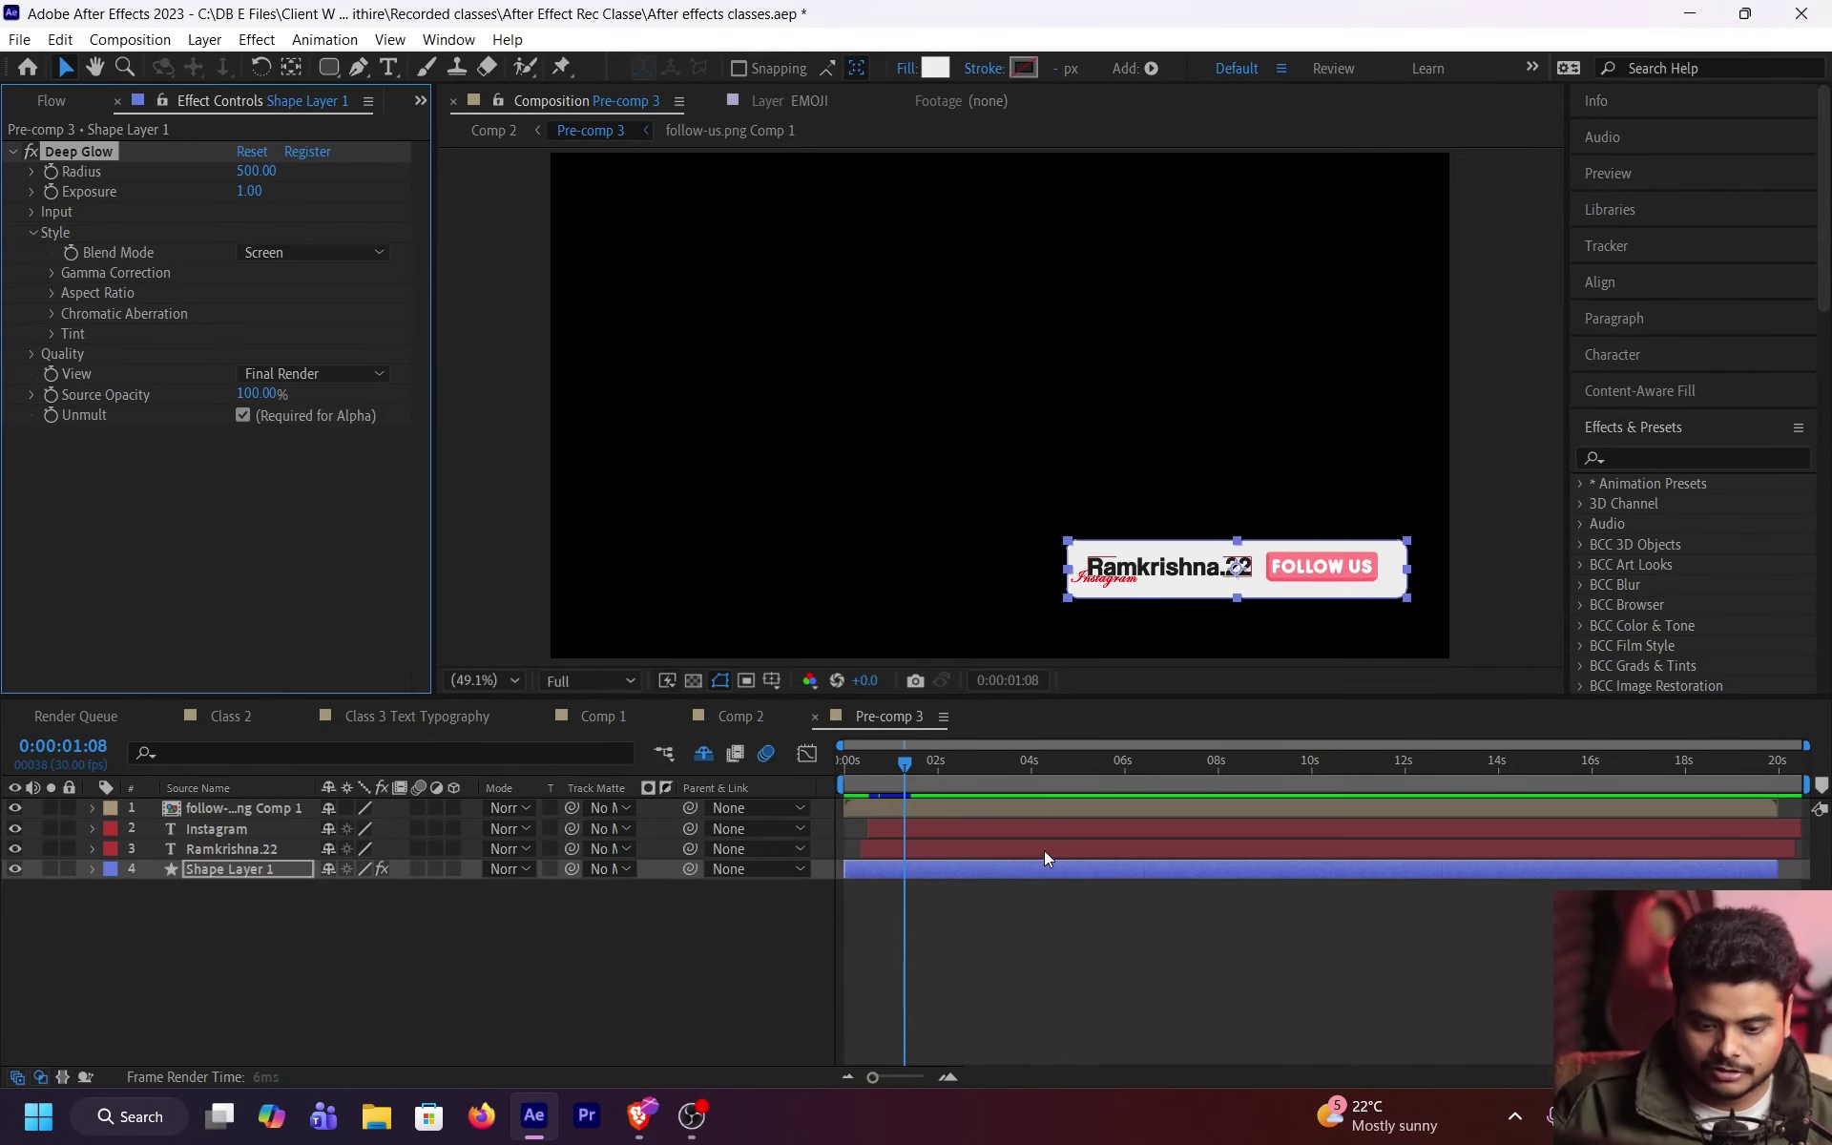
Step: Set the Deep Glow Exposure on Shape Layer 1 to 0.24
drag(1256, 582, 847, 311)
scroll(1135, 444, up, 3)
drag(253, 194, 97, 225)
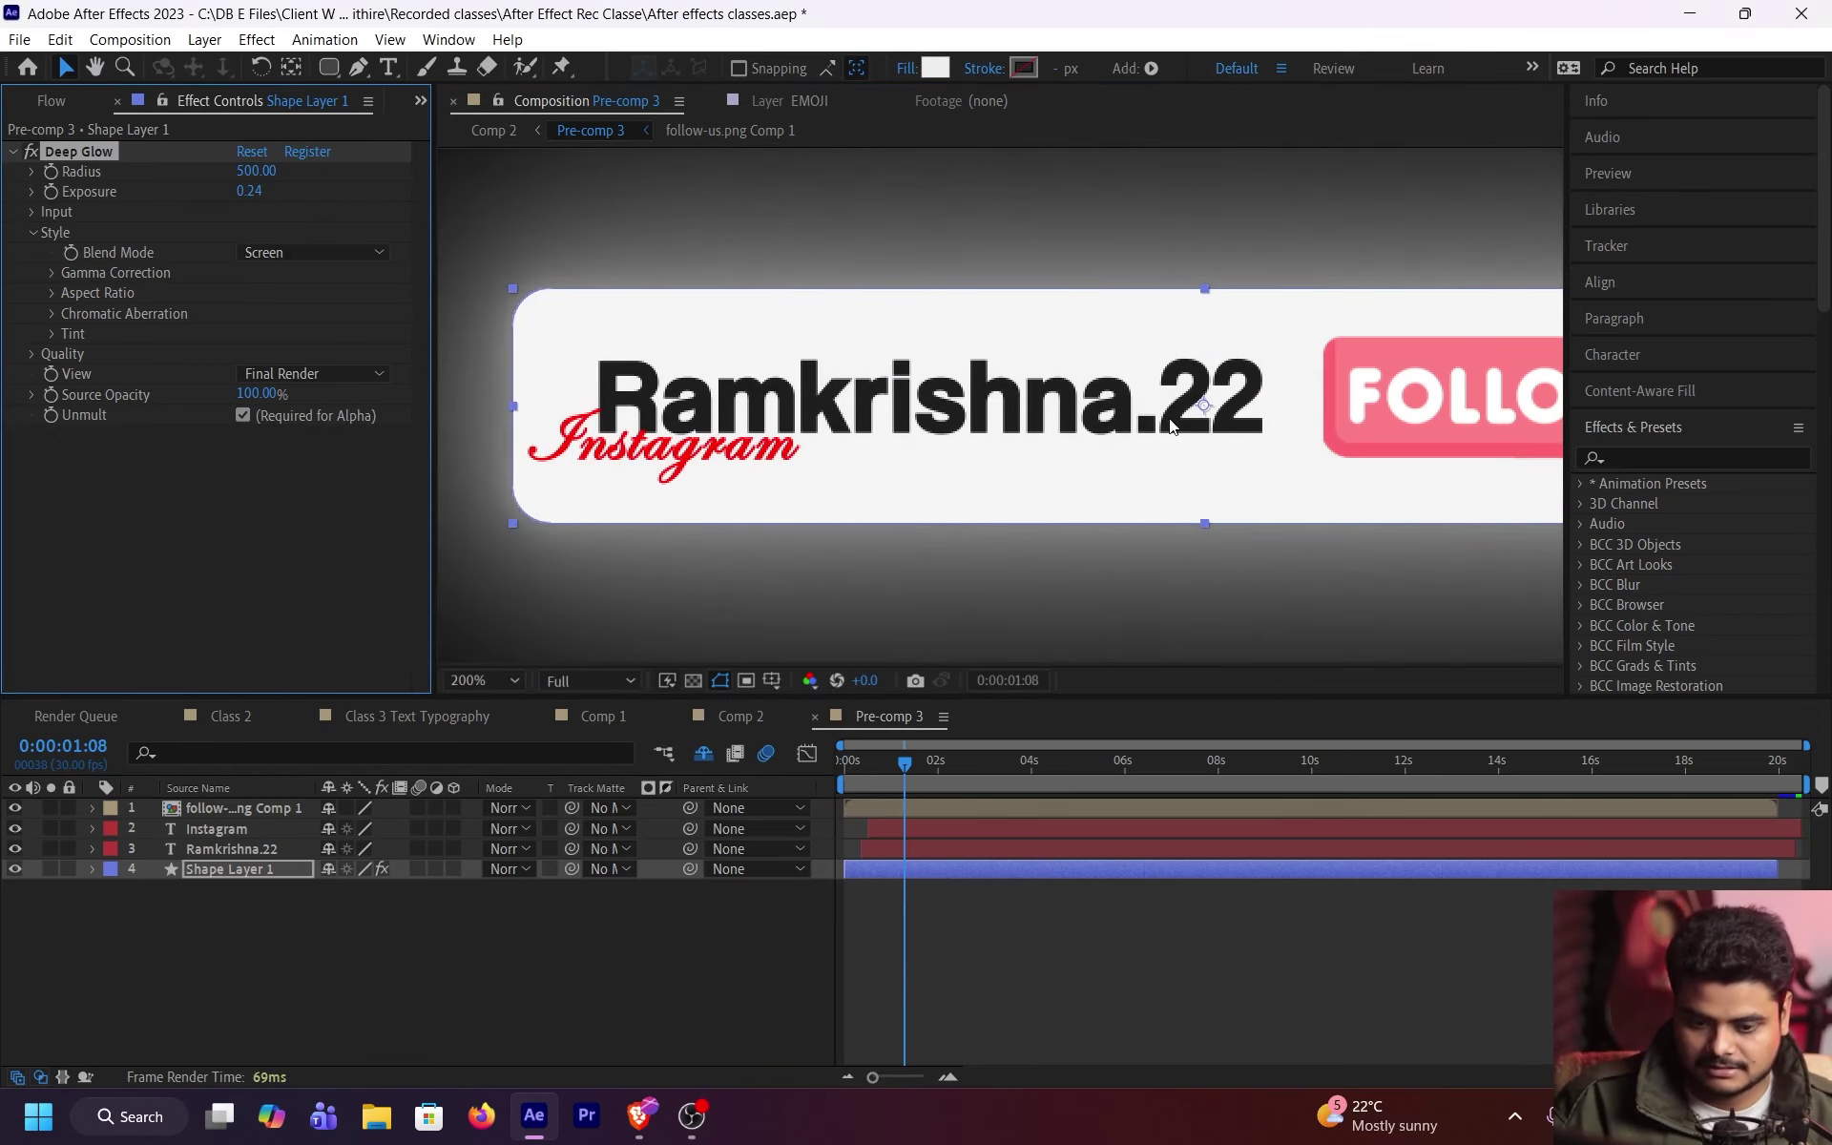
Step: Return to Comp 2 and play the animation from the start to check the glow around the follow bar
key(slash)
click(1307, 925)
key(Tab)
click(1009, 834)
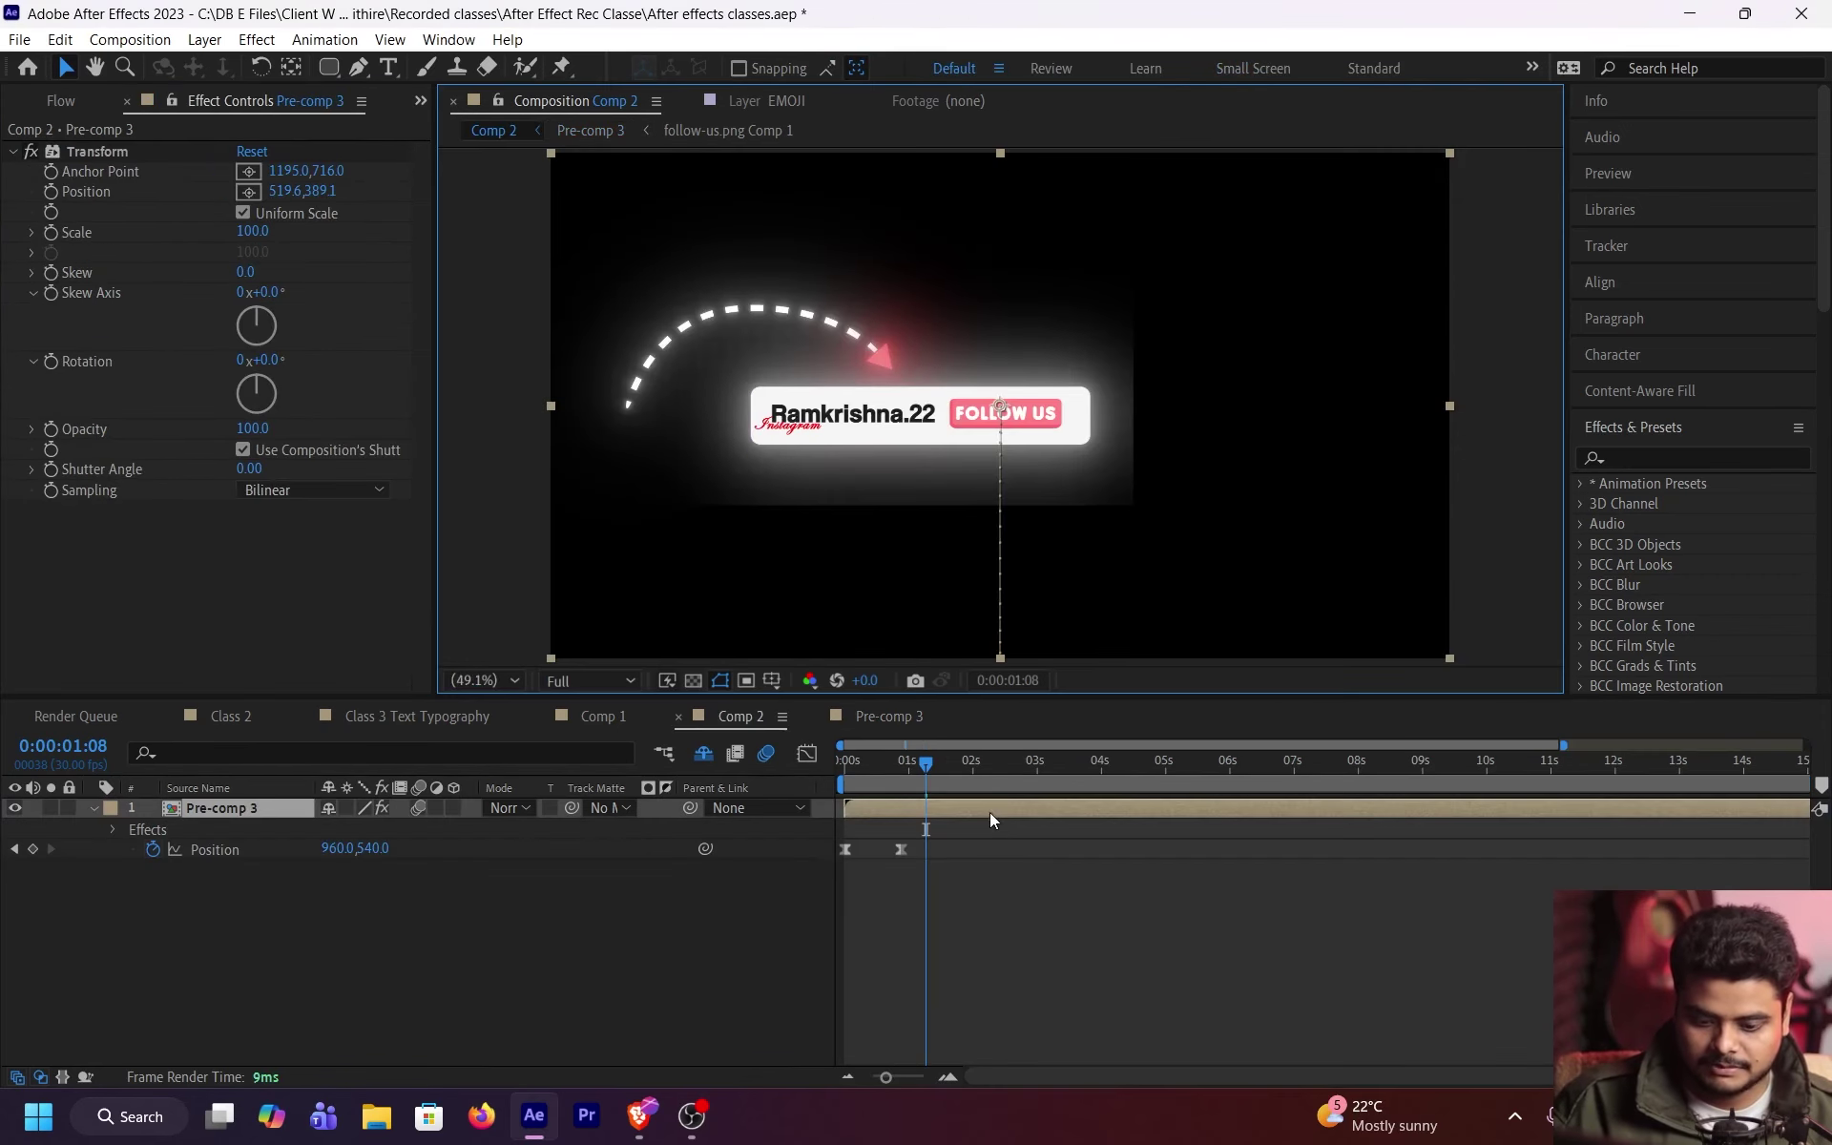
key(Home)
key(space)
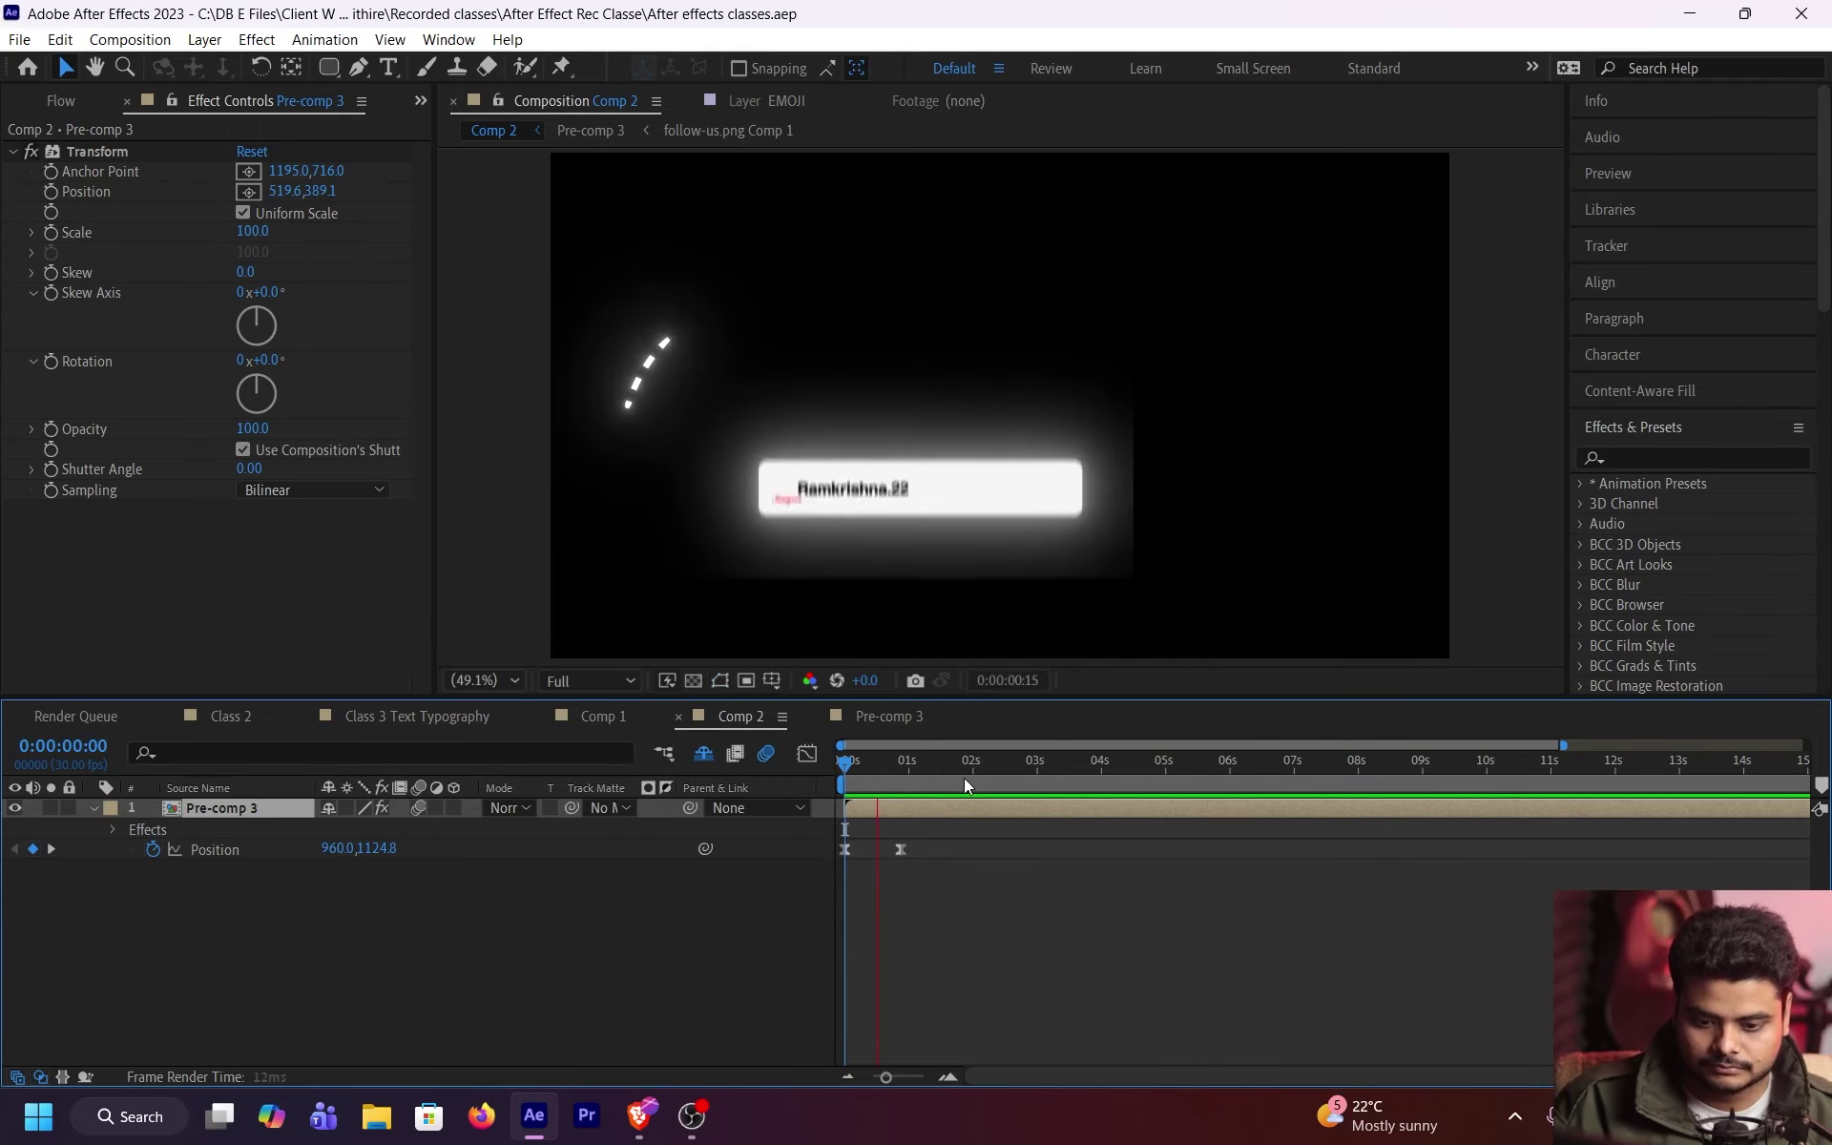
key(space)
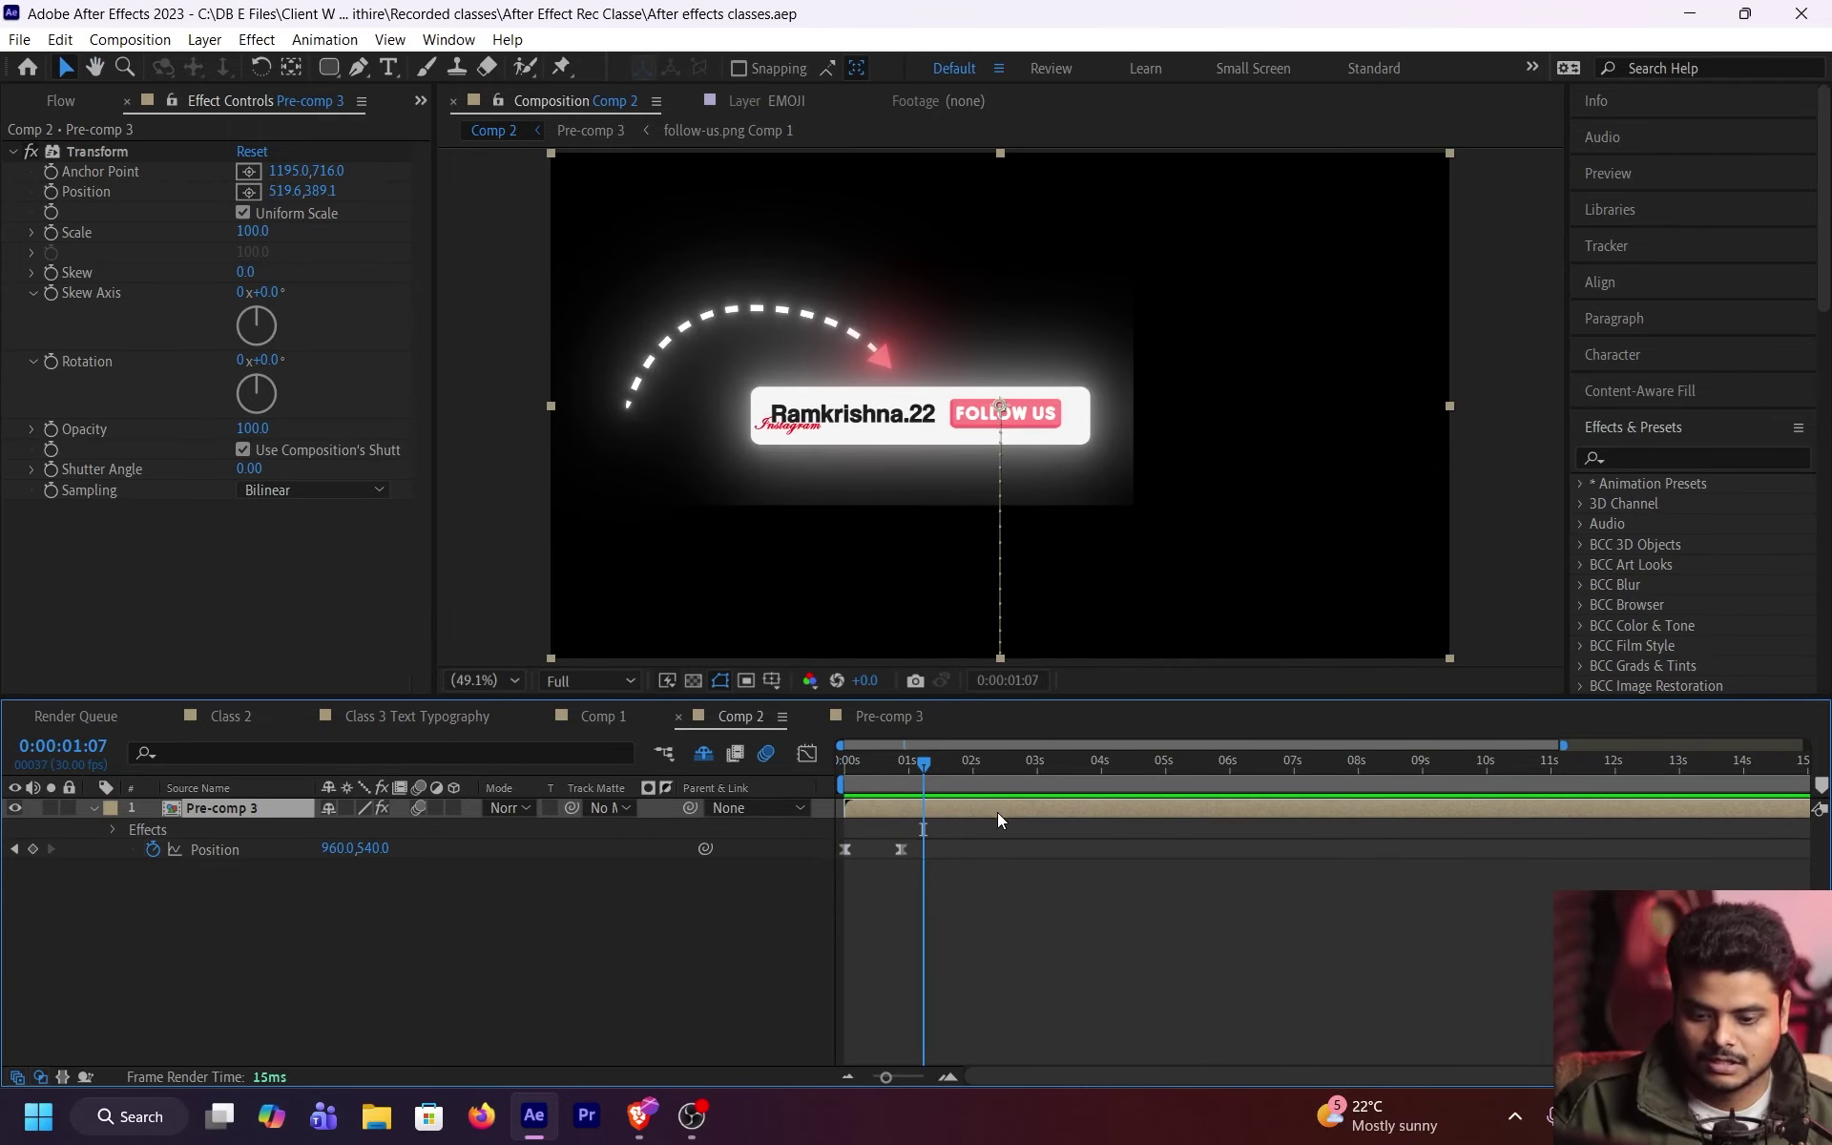
key(s)
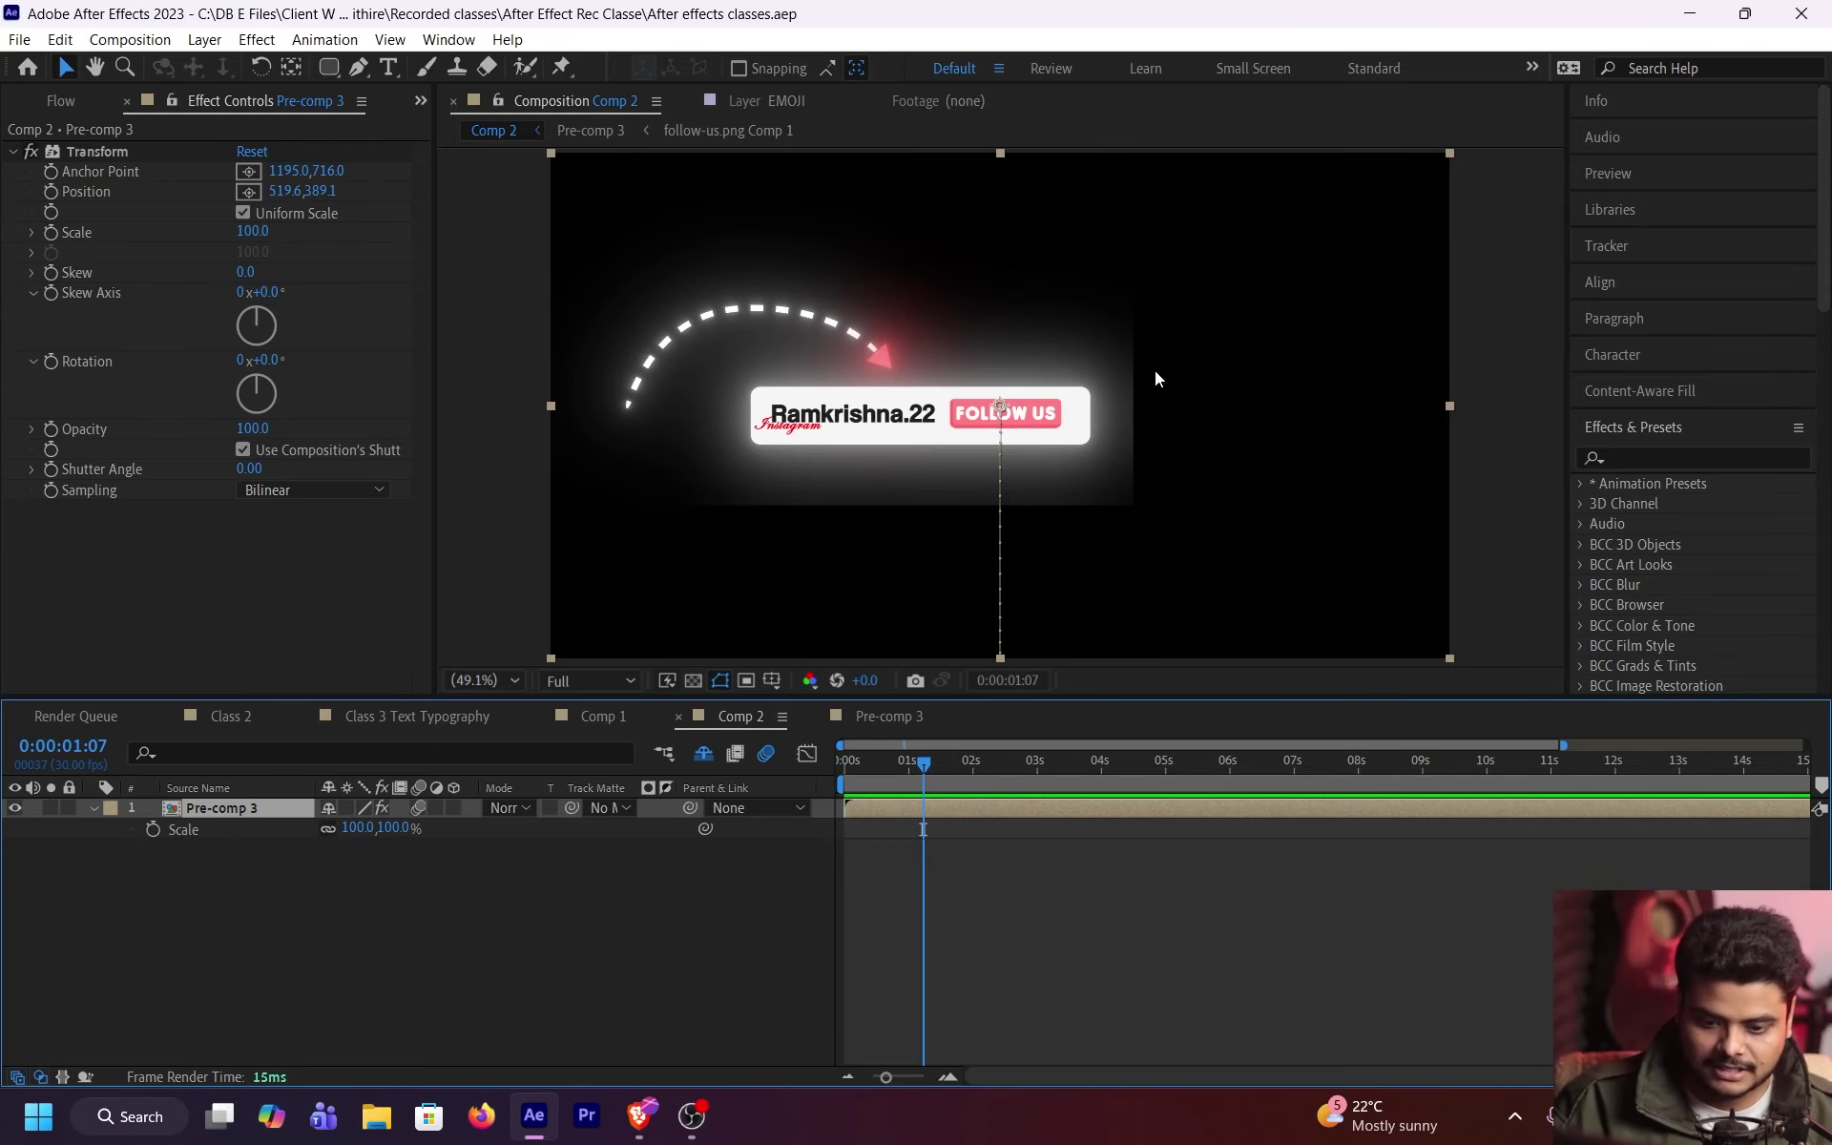
Step: In Pre-comp 3, move all four follow bar layers together up and left, away from the composition's edges, and return to Comp 2
double_click(1090, 805)
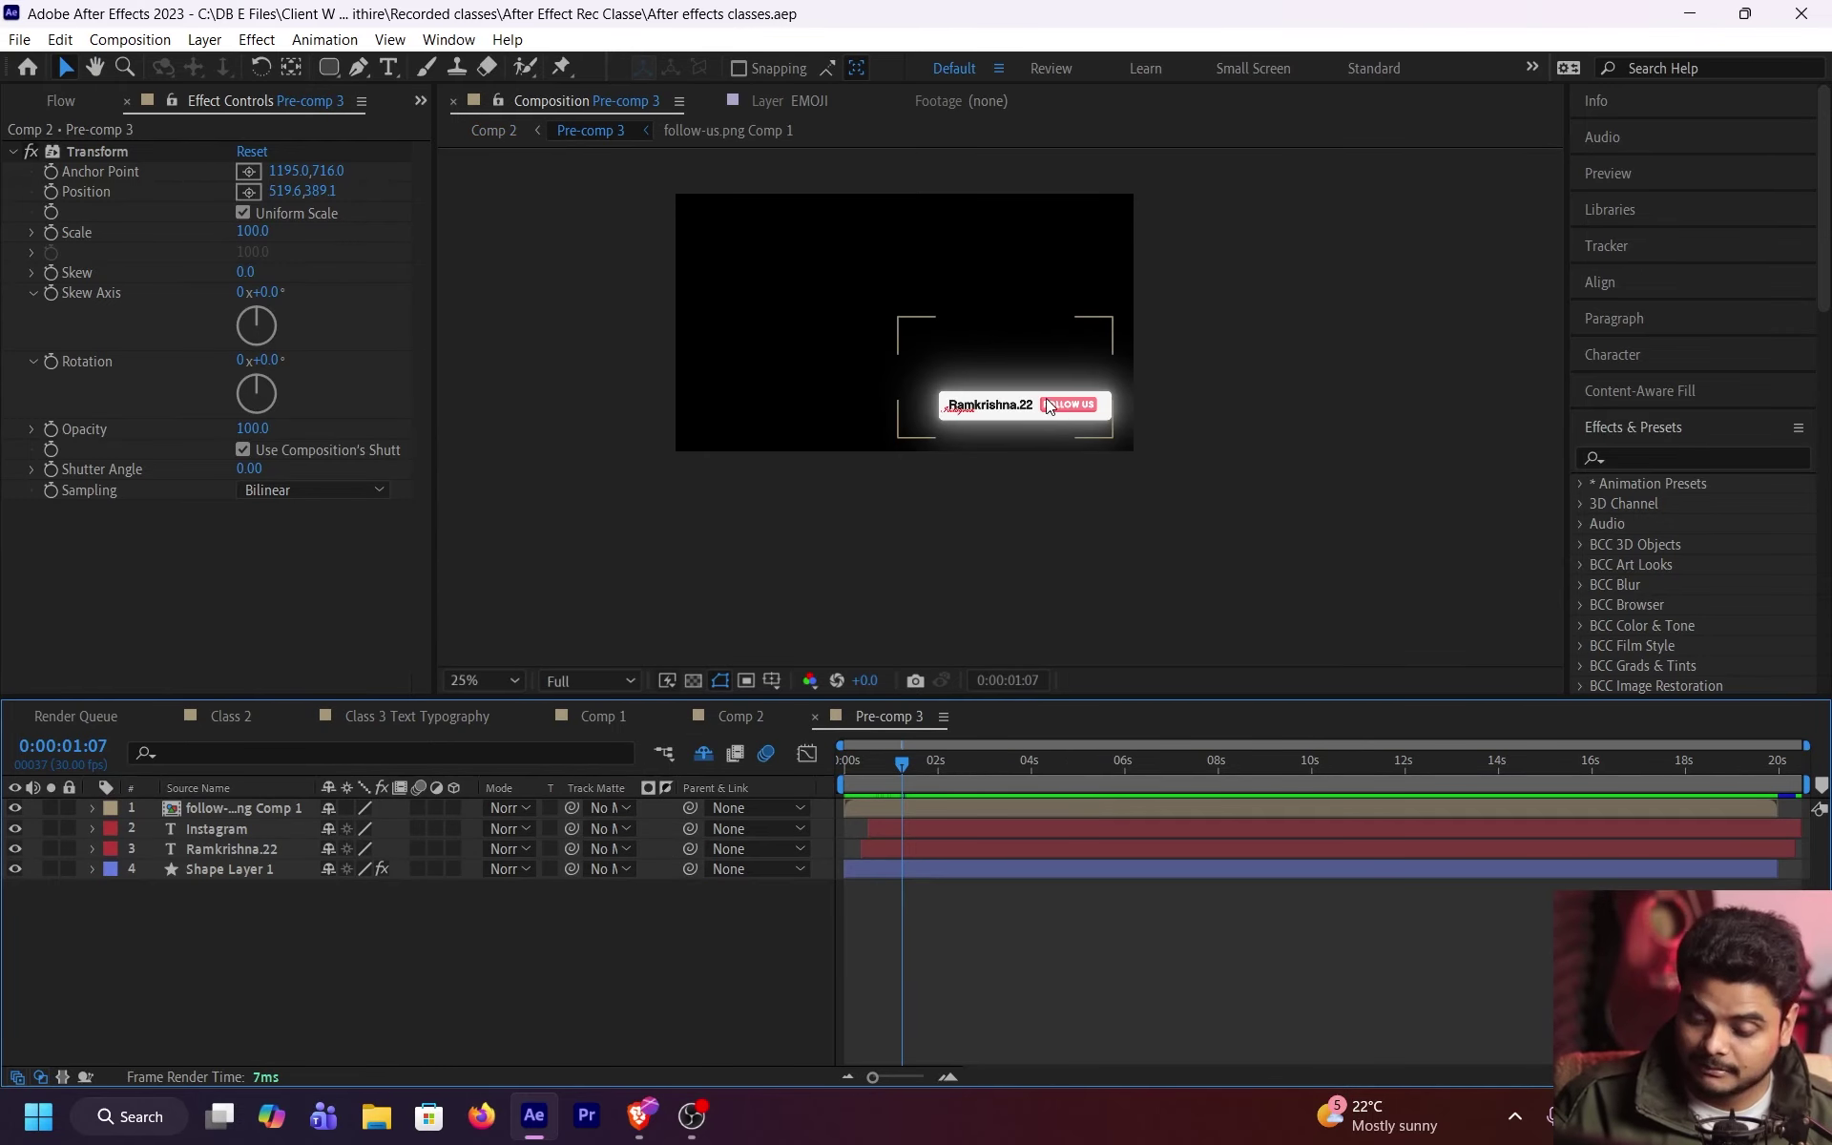
click(1047, 406)
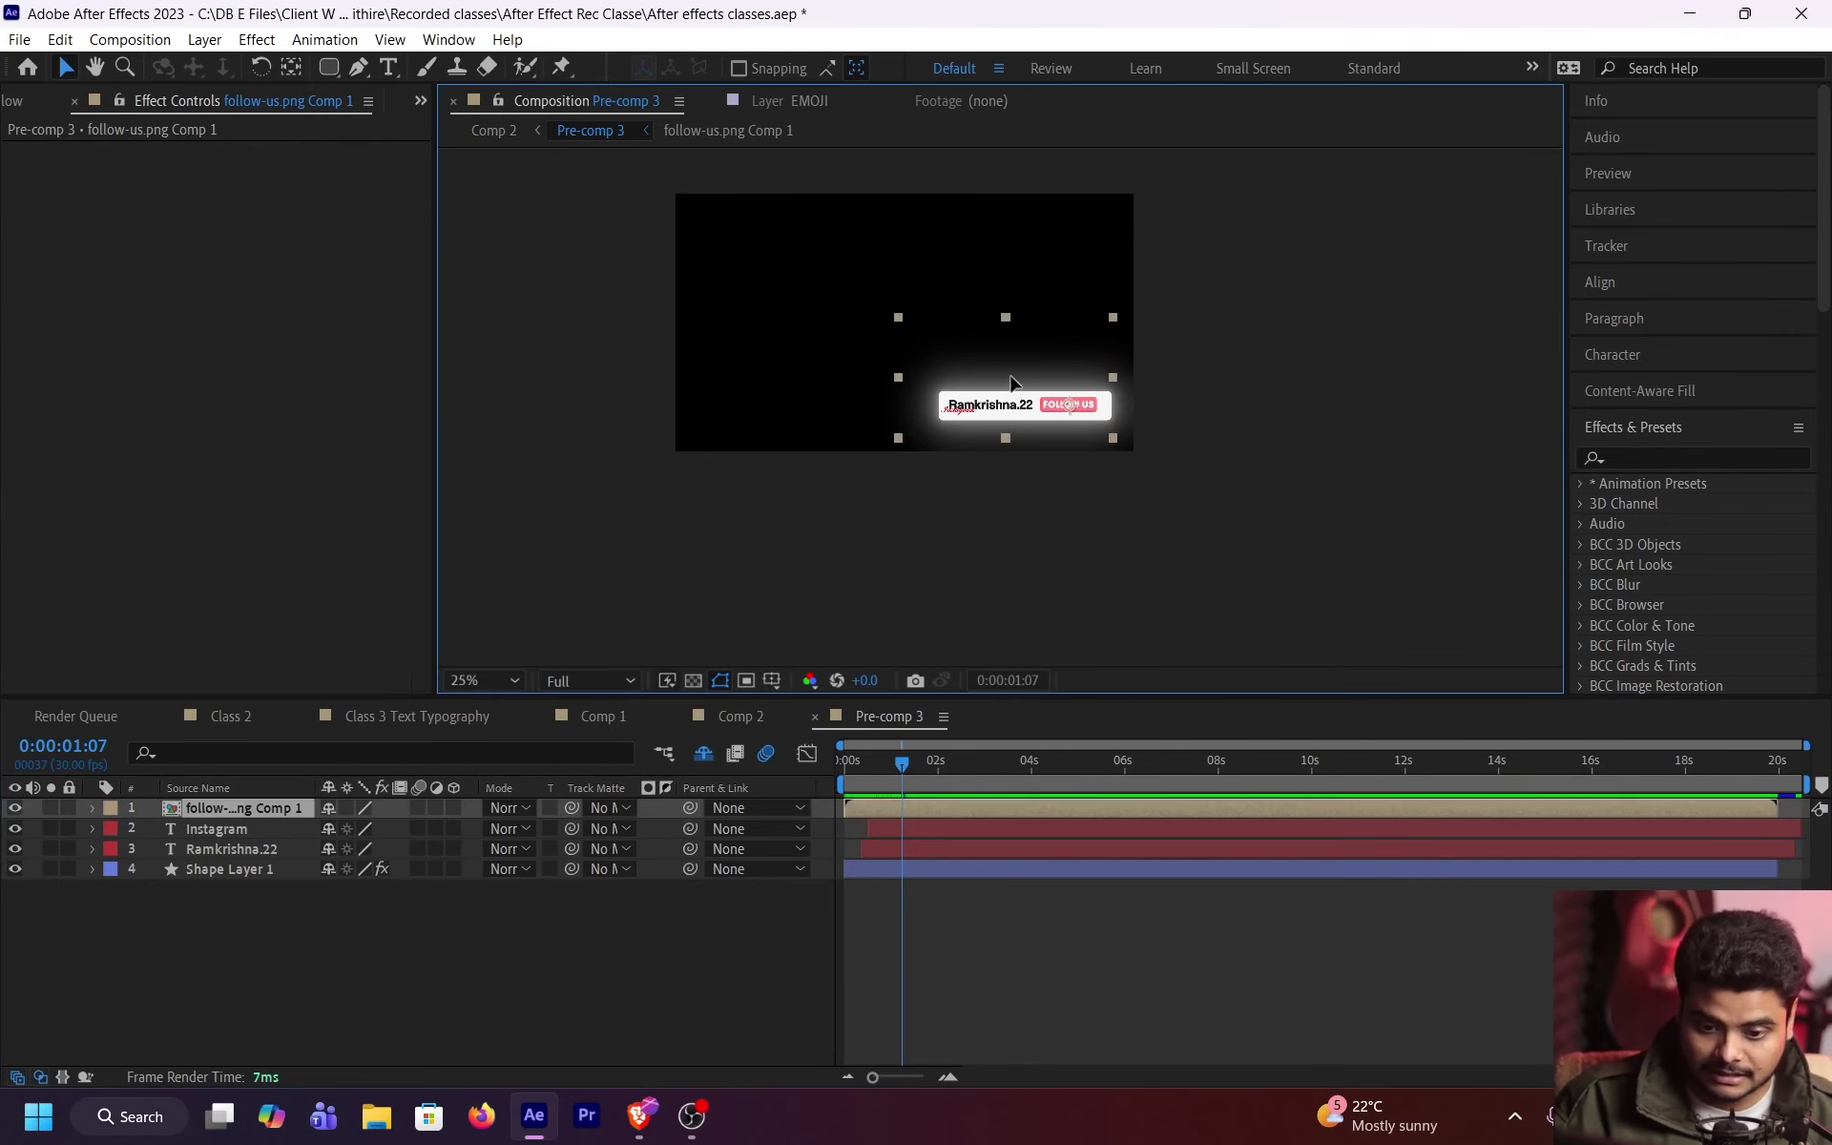
click(1063, 871)
shift+click(1080, 808)
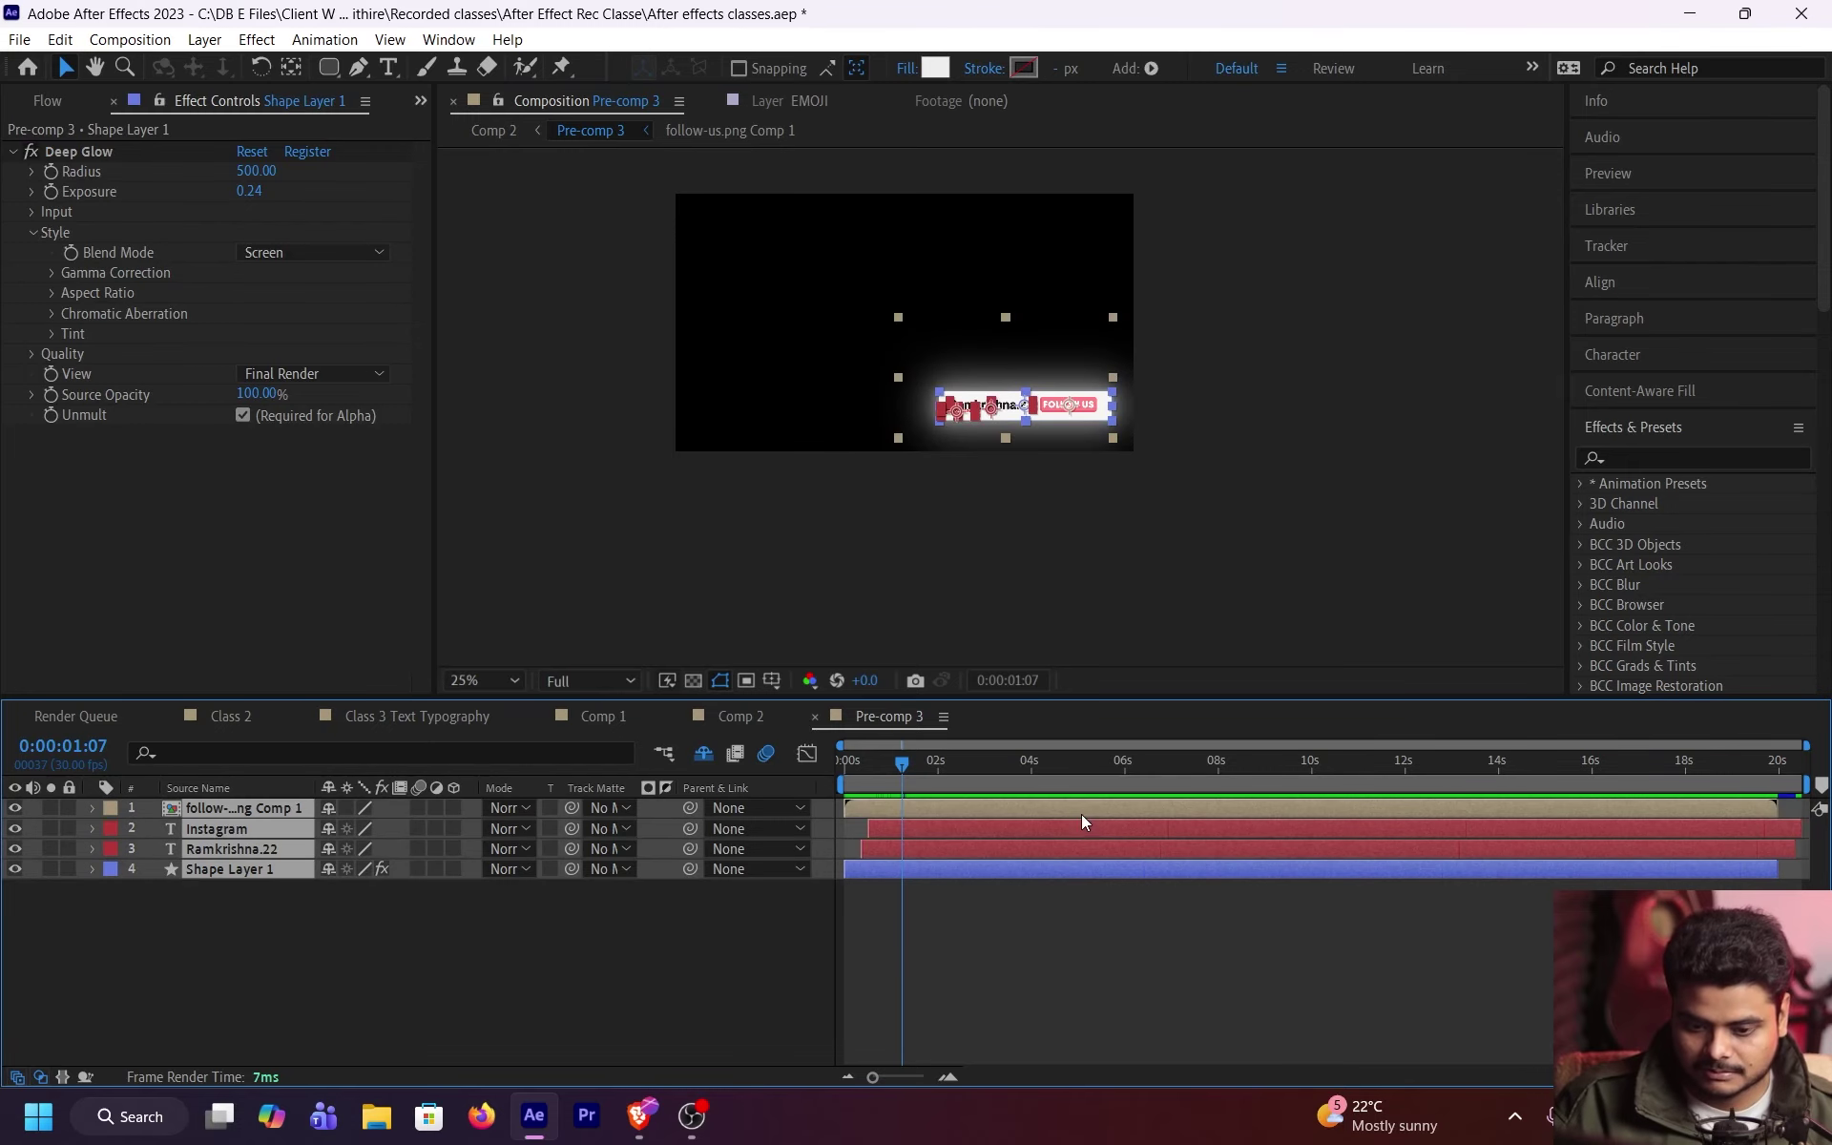
drag(1086, 415, 937, 314)
key(Tab)
click(806, 312)
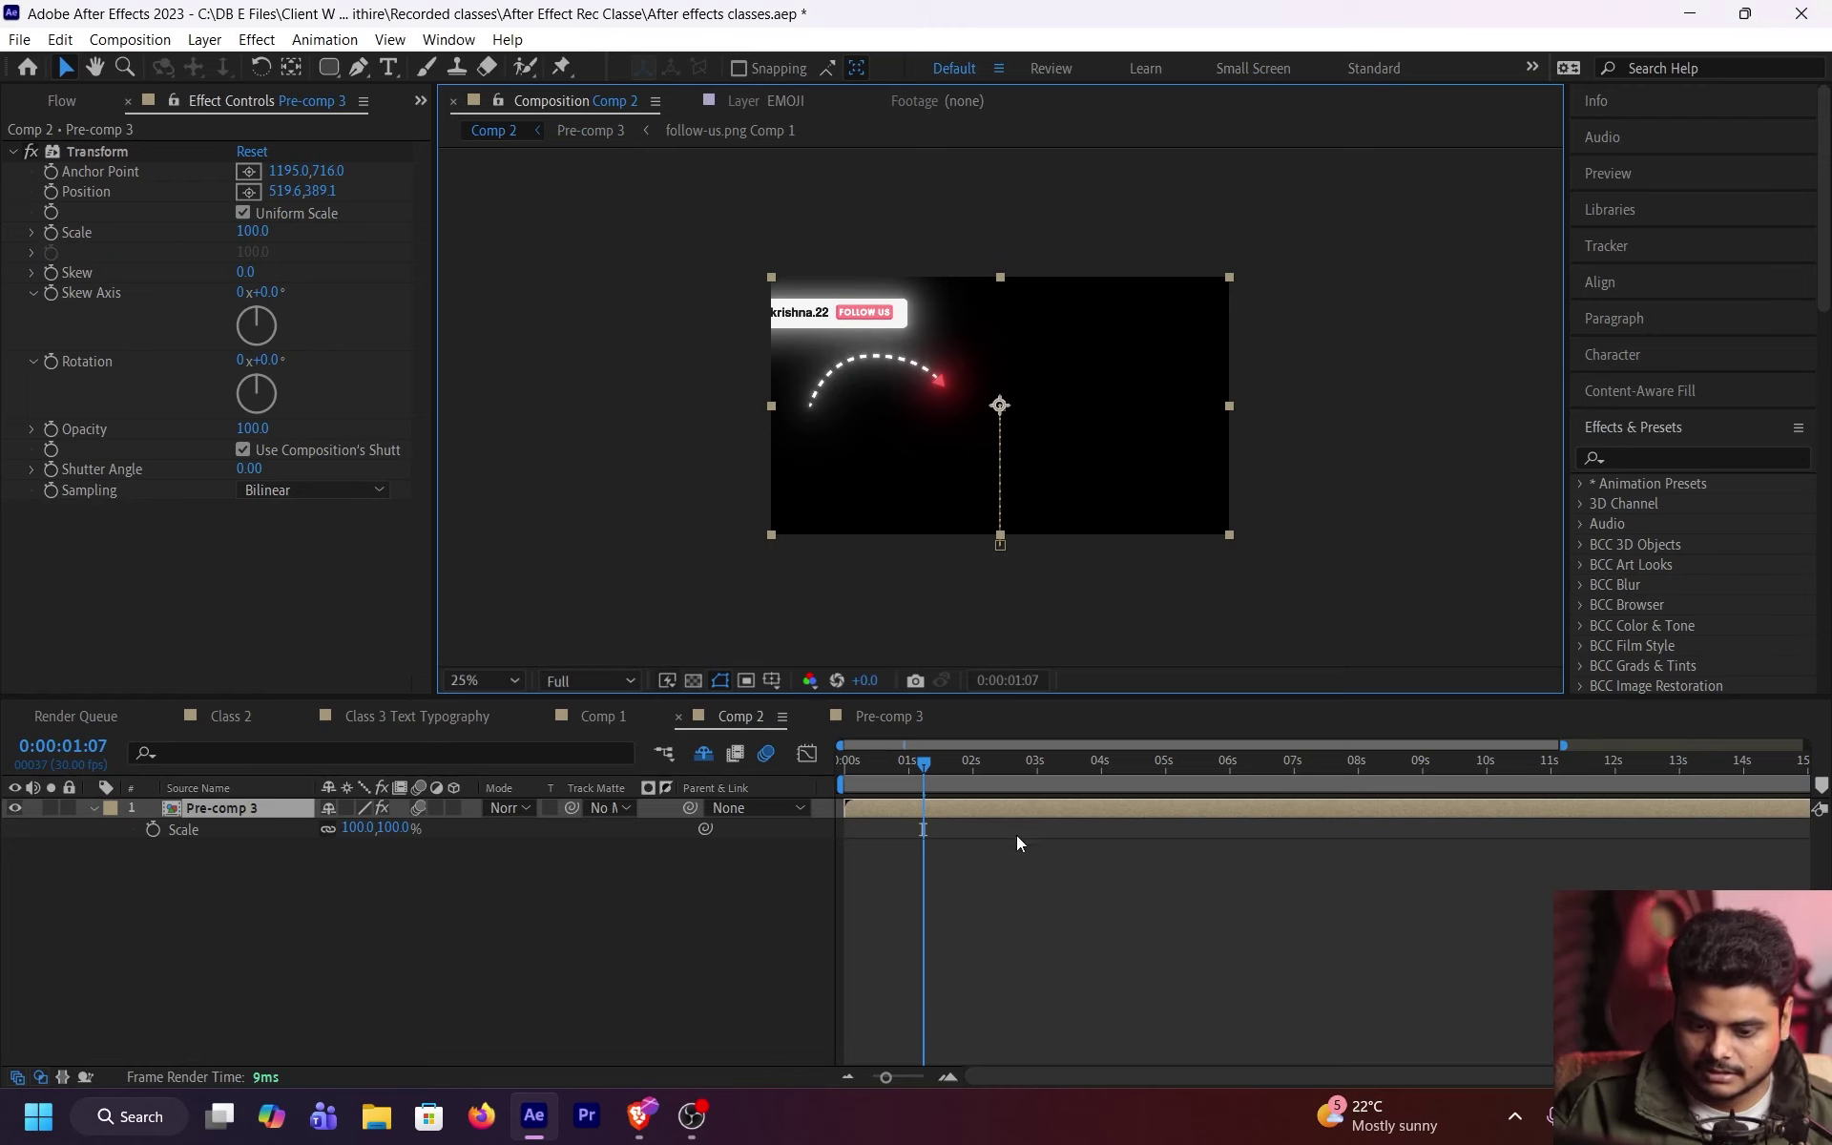
Step: Set the Transform effect's Position on Pre-comp 3 to 1060.6, 822.1, placing the bar back under the arrowhead
drag(1050, 376, 1199, 474)
key(ctrl+z)
drag(298, 193, 1050, 314)
drag(327, 196, 723, 313)
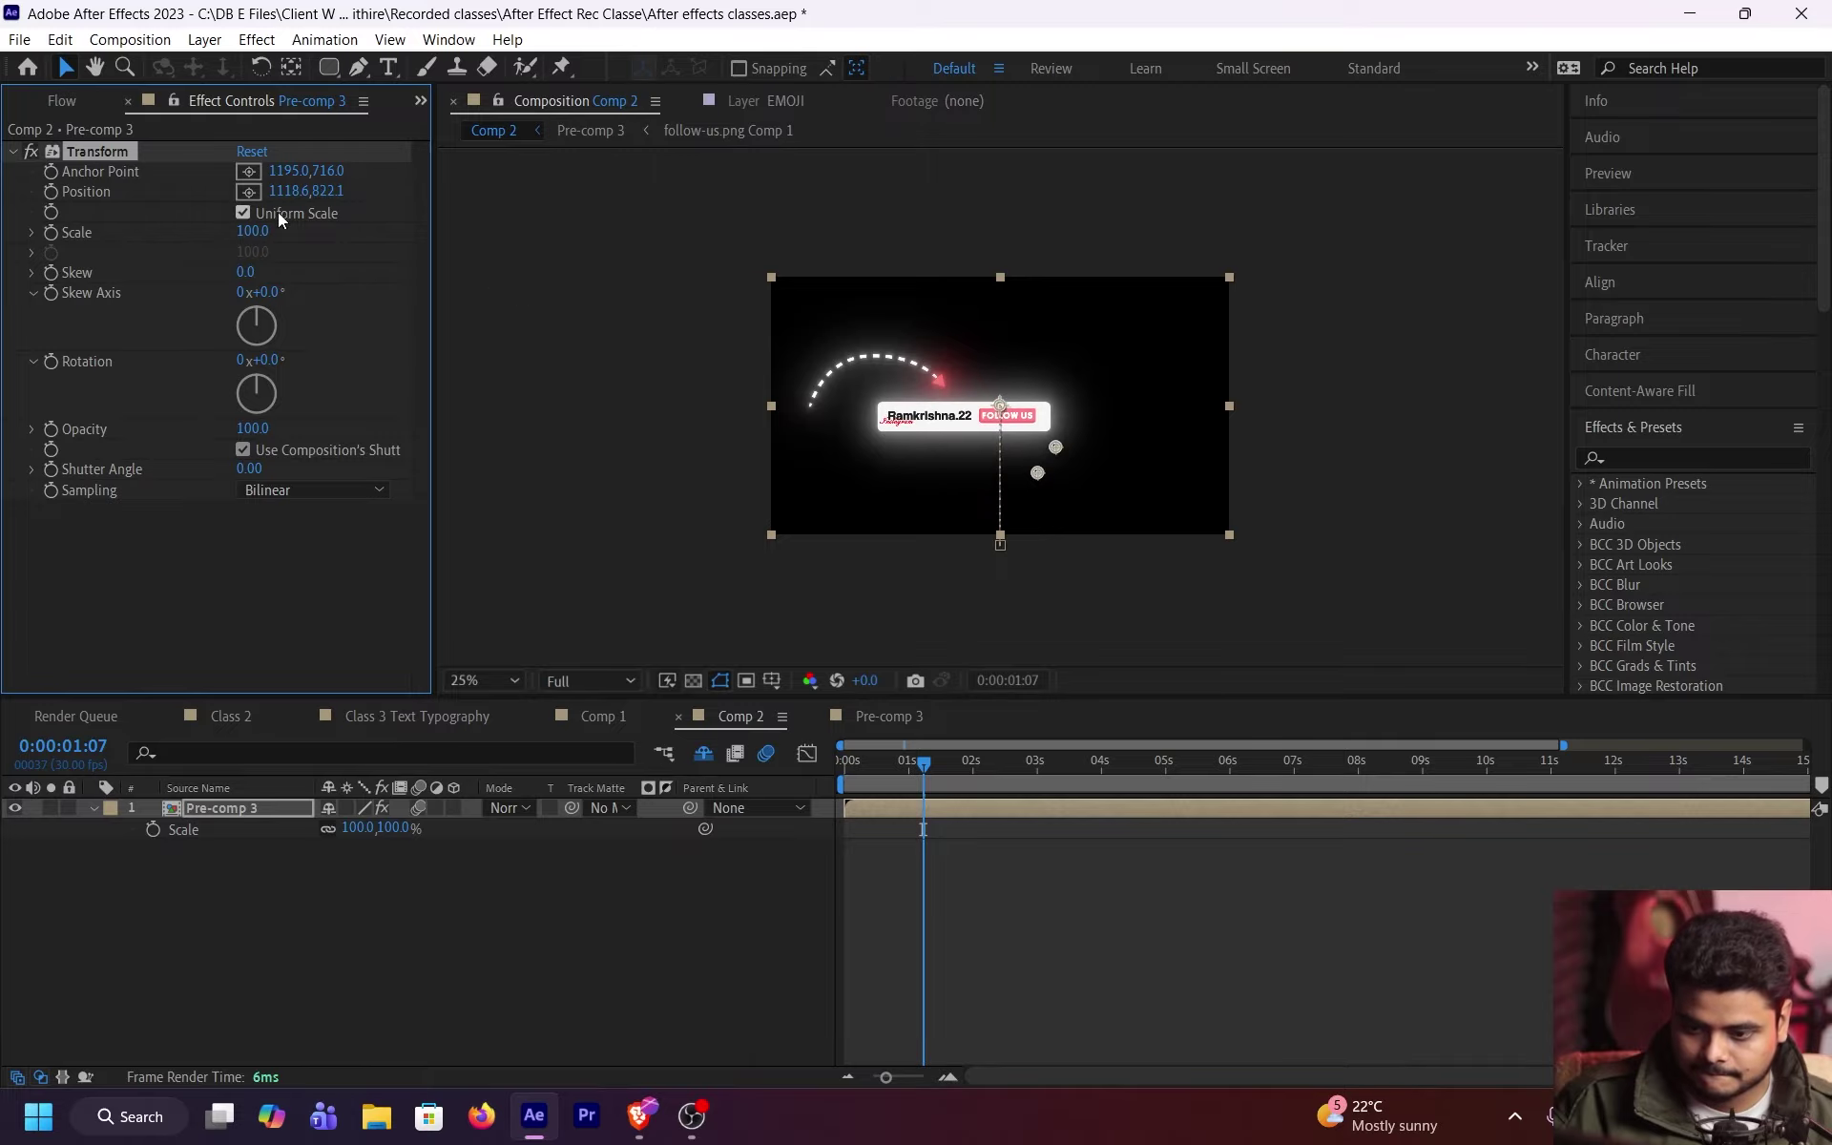
click(484, 680)
click(515, 280)
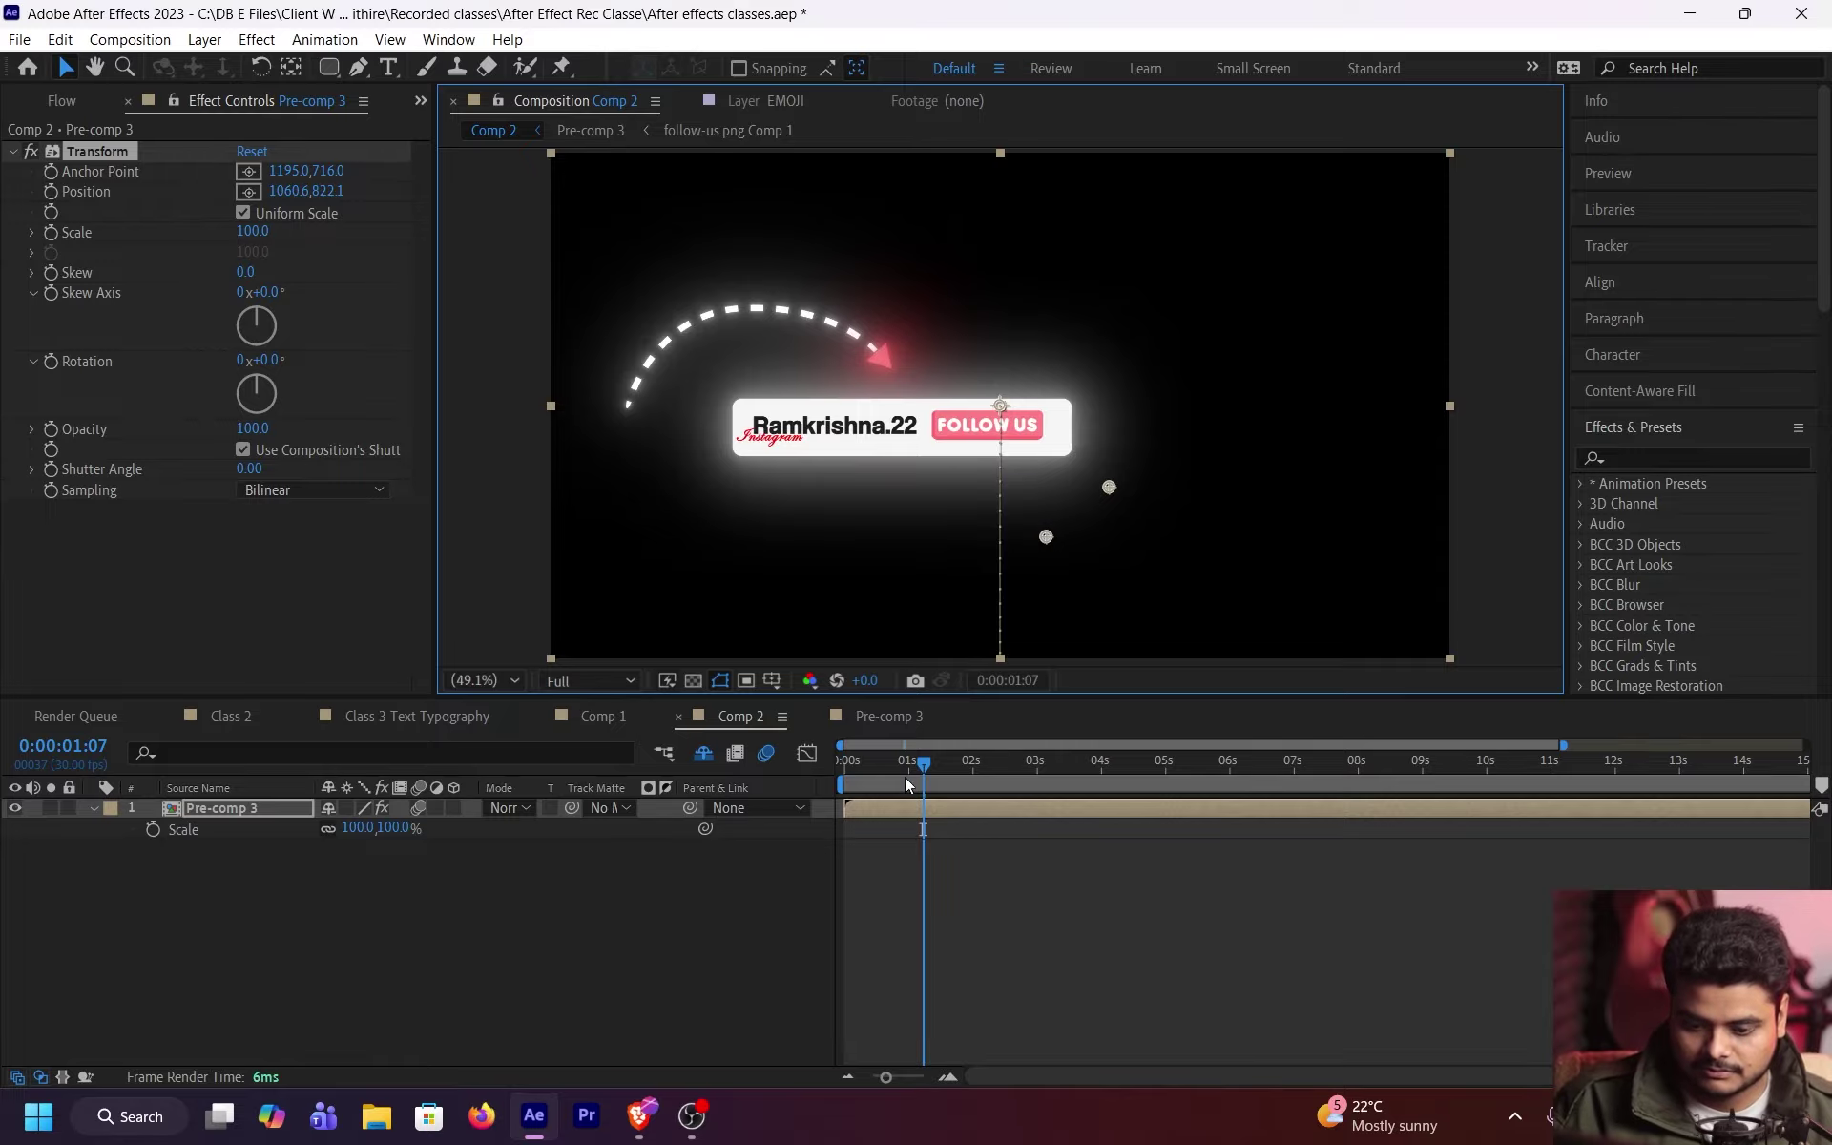
Step: Preview Comp 2 repeatedly from the start to check the glowing bar's slide-in and its placement beneath the arrow
key(Home)
key(space)
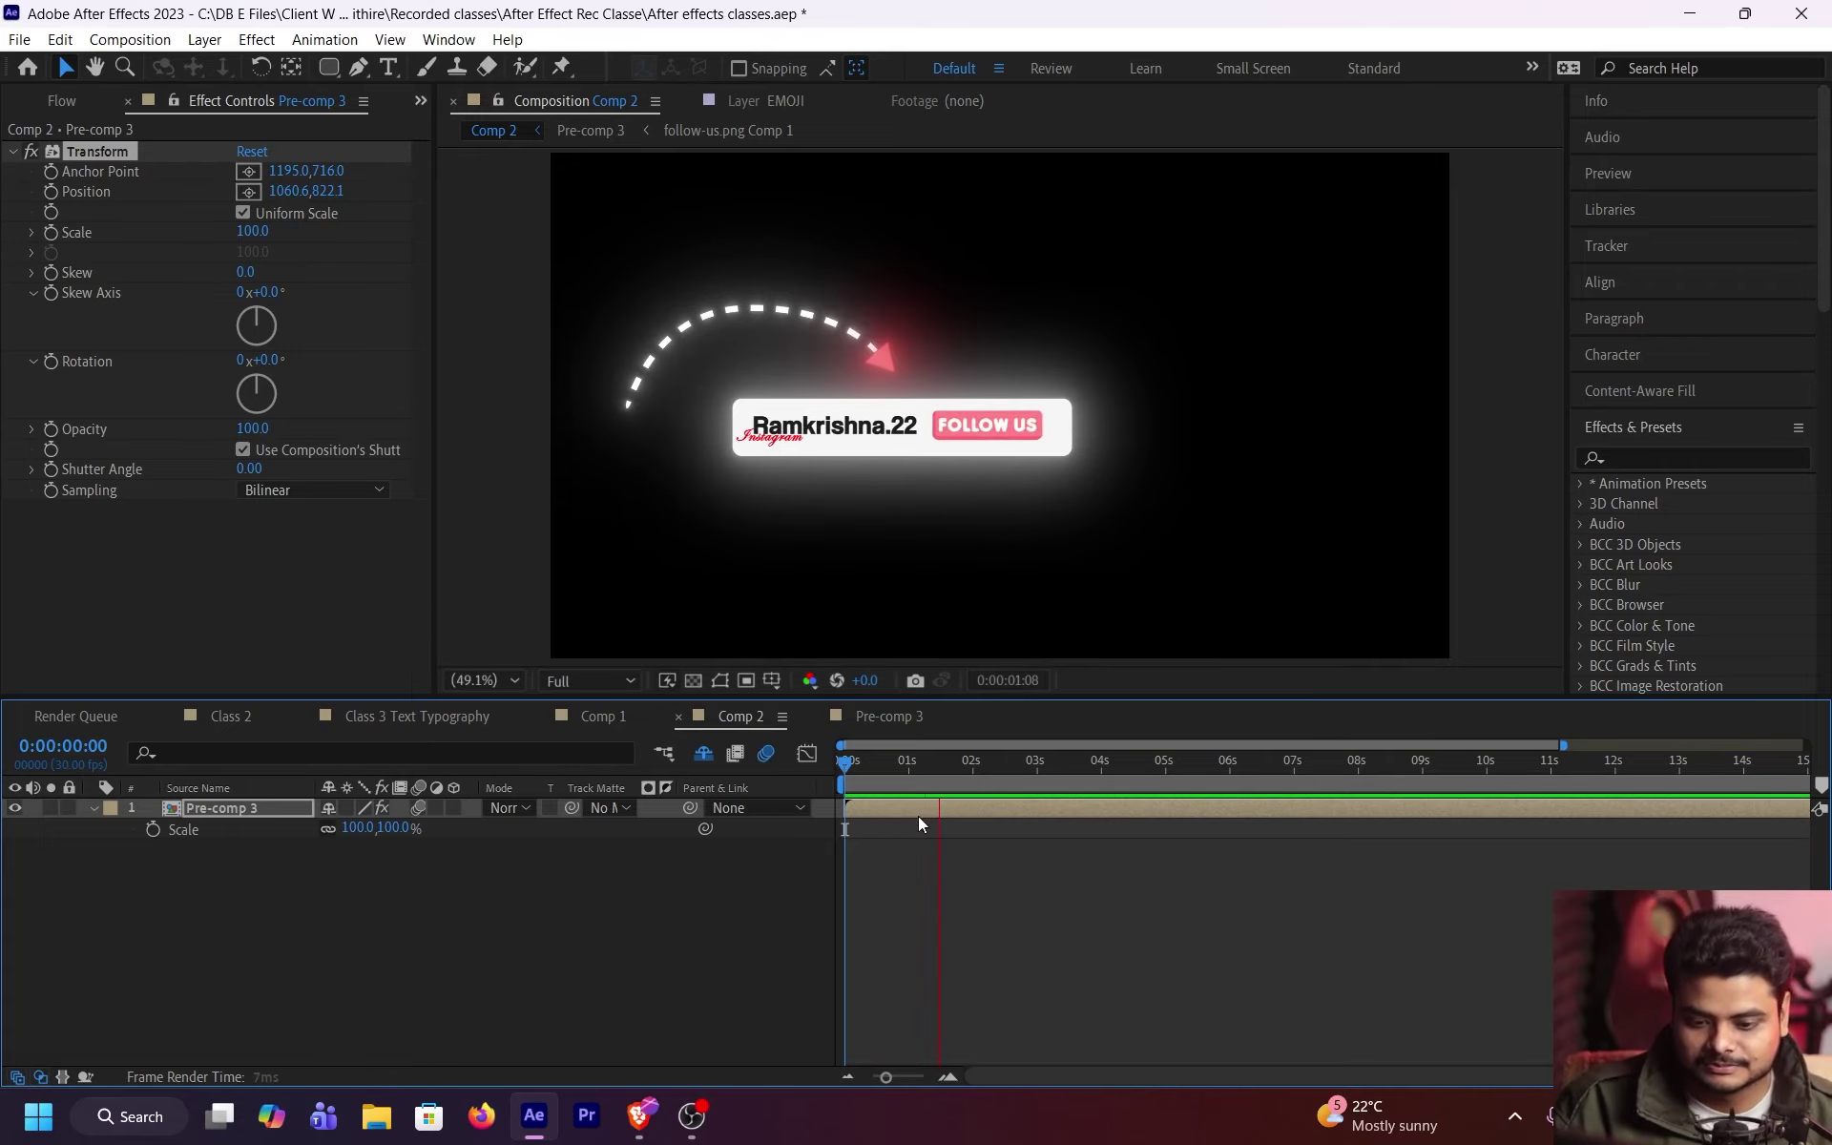
key(space)
key(space)
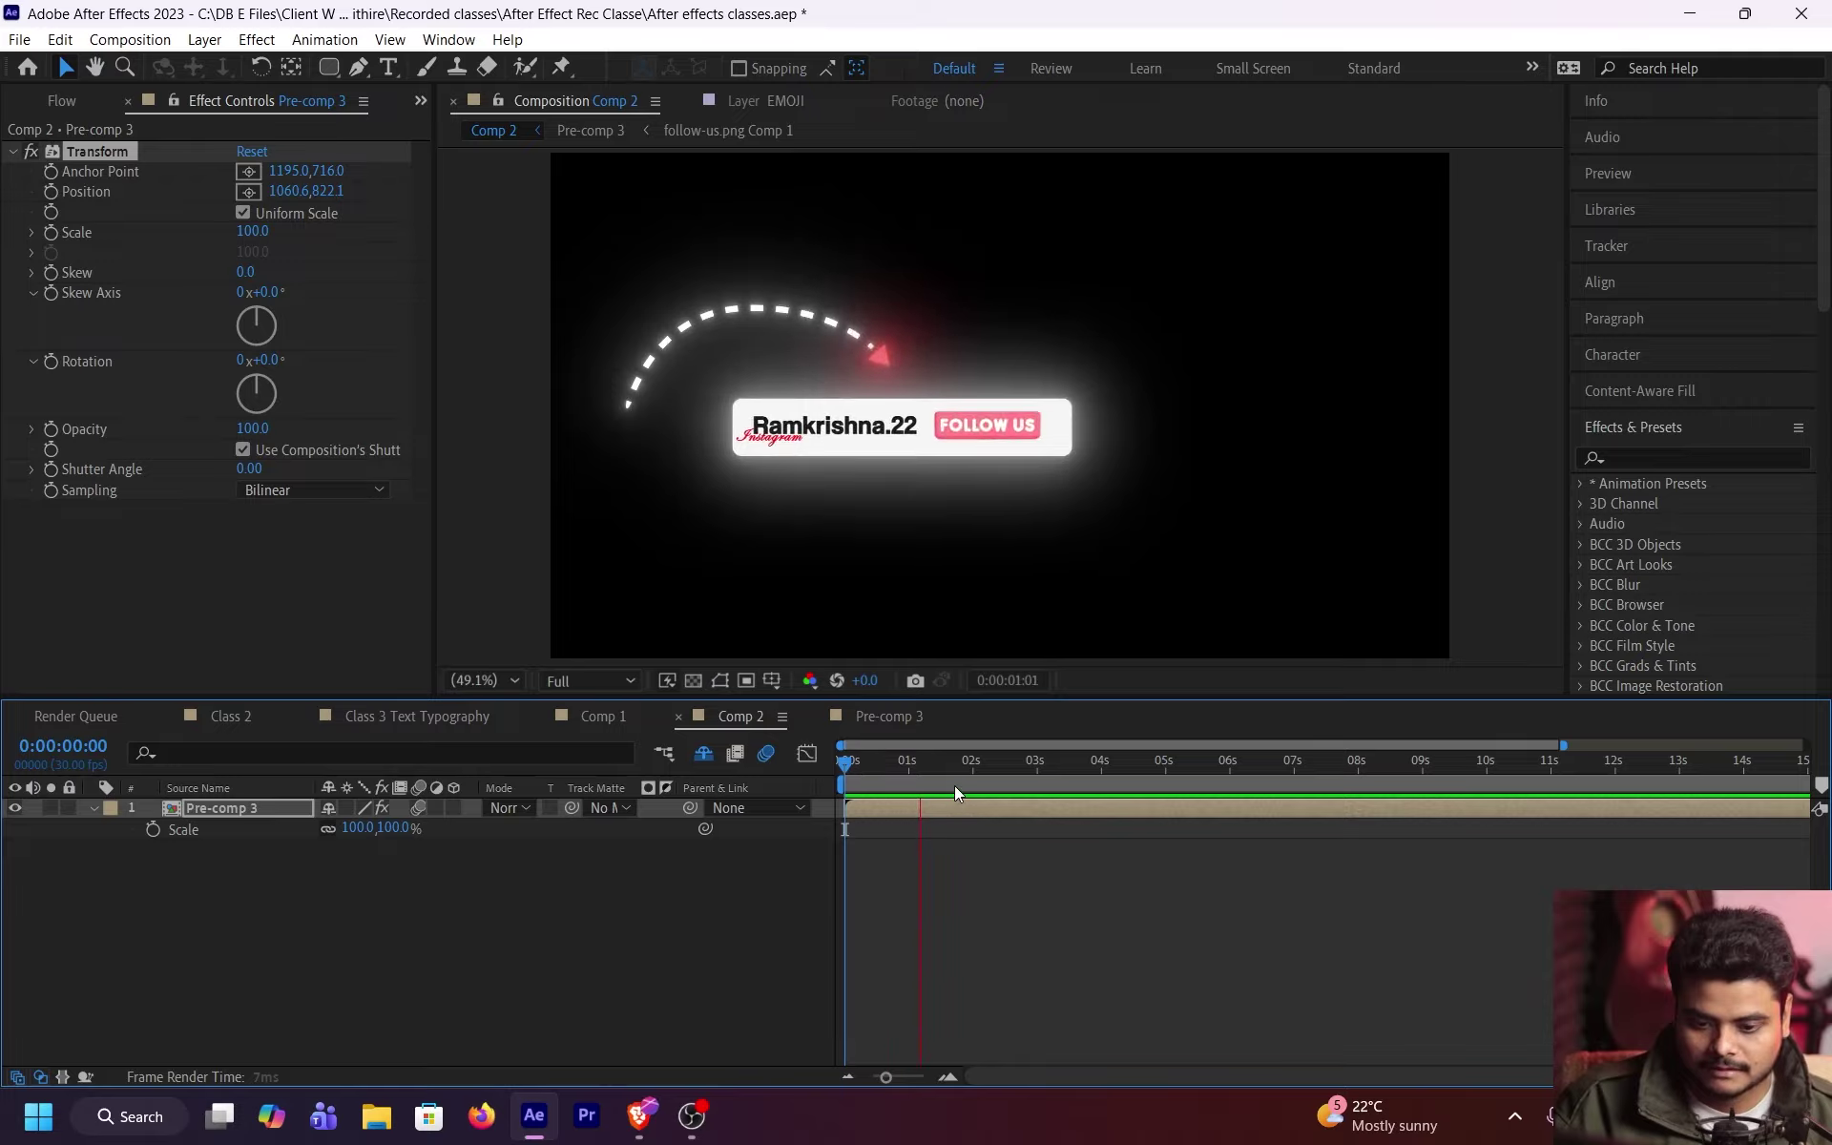
click(859, 764)
click(851, 771)
key(space)
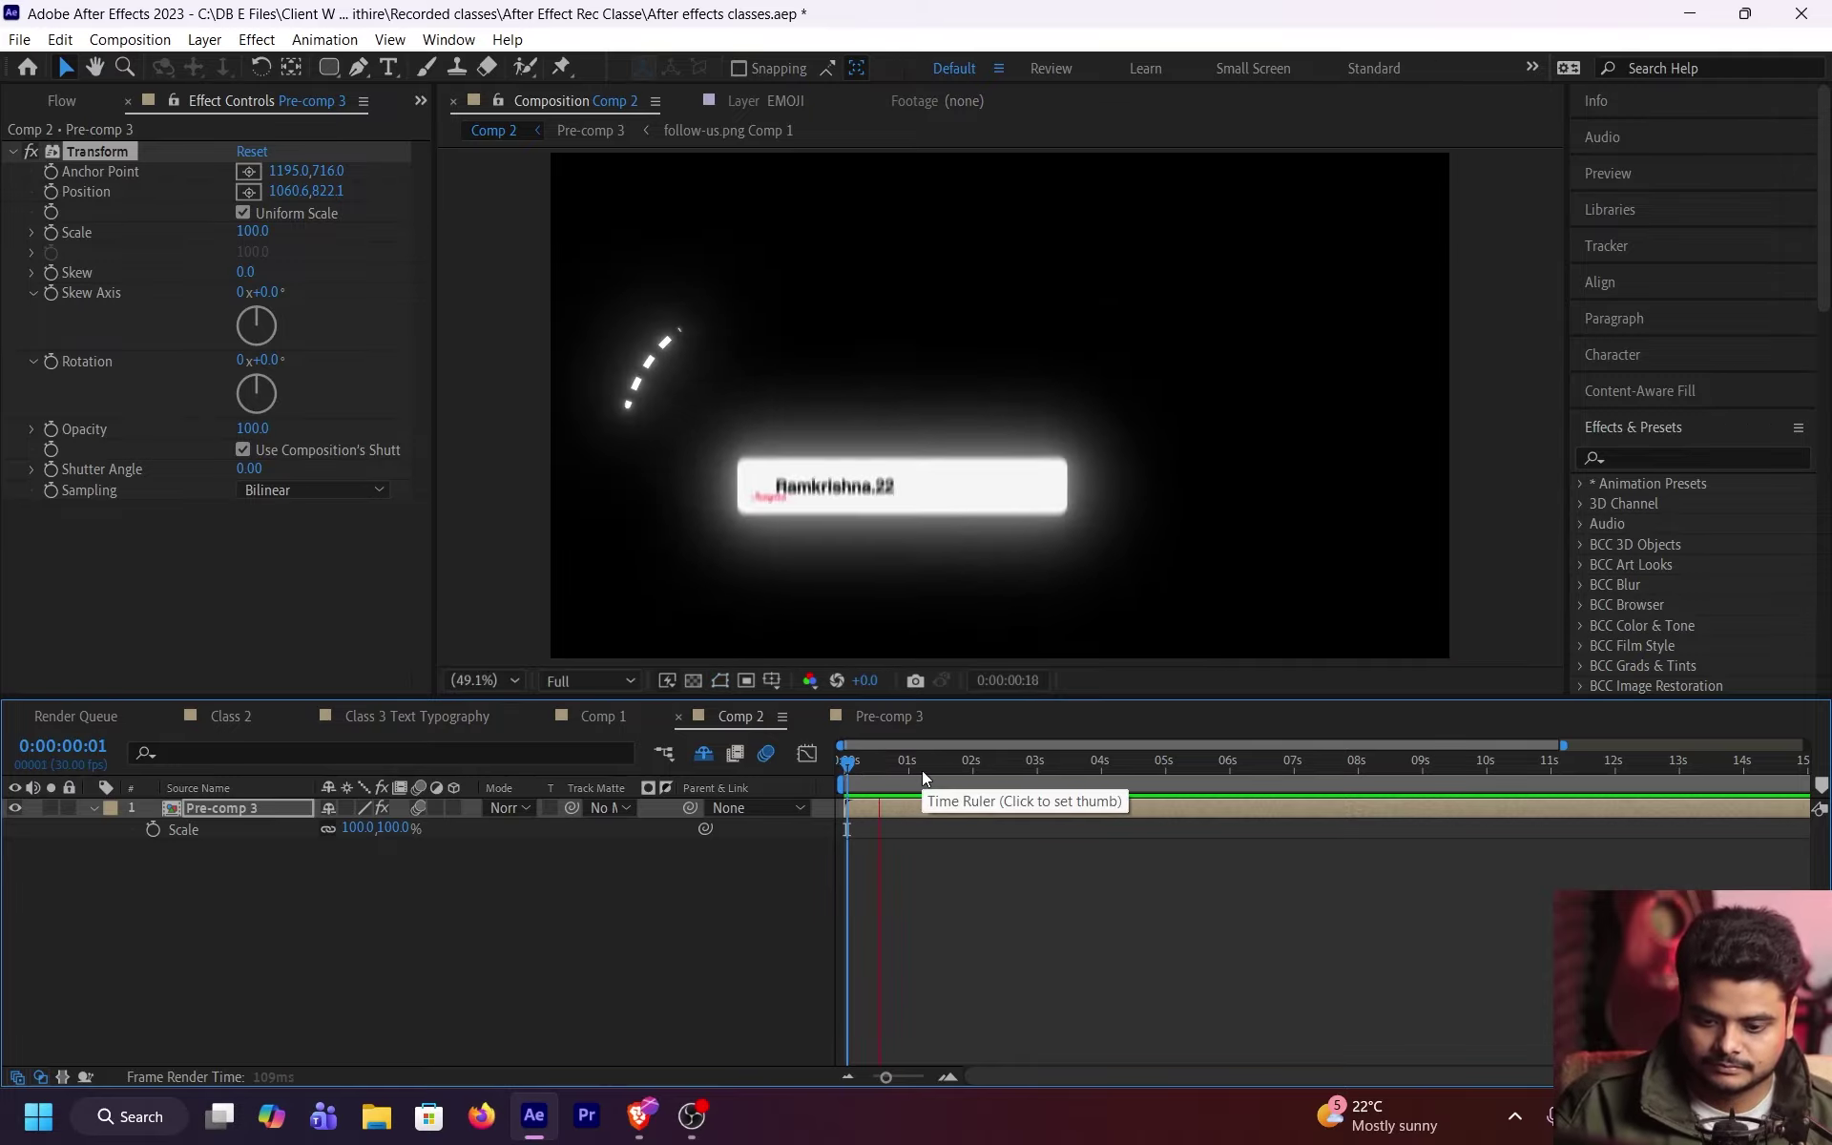
key(space)
key(space)
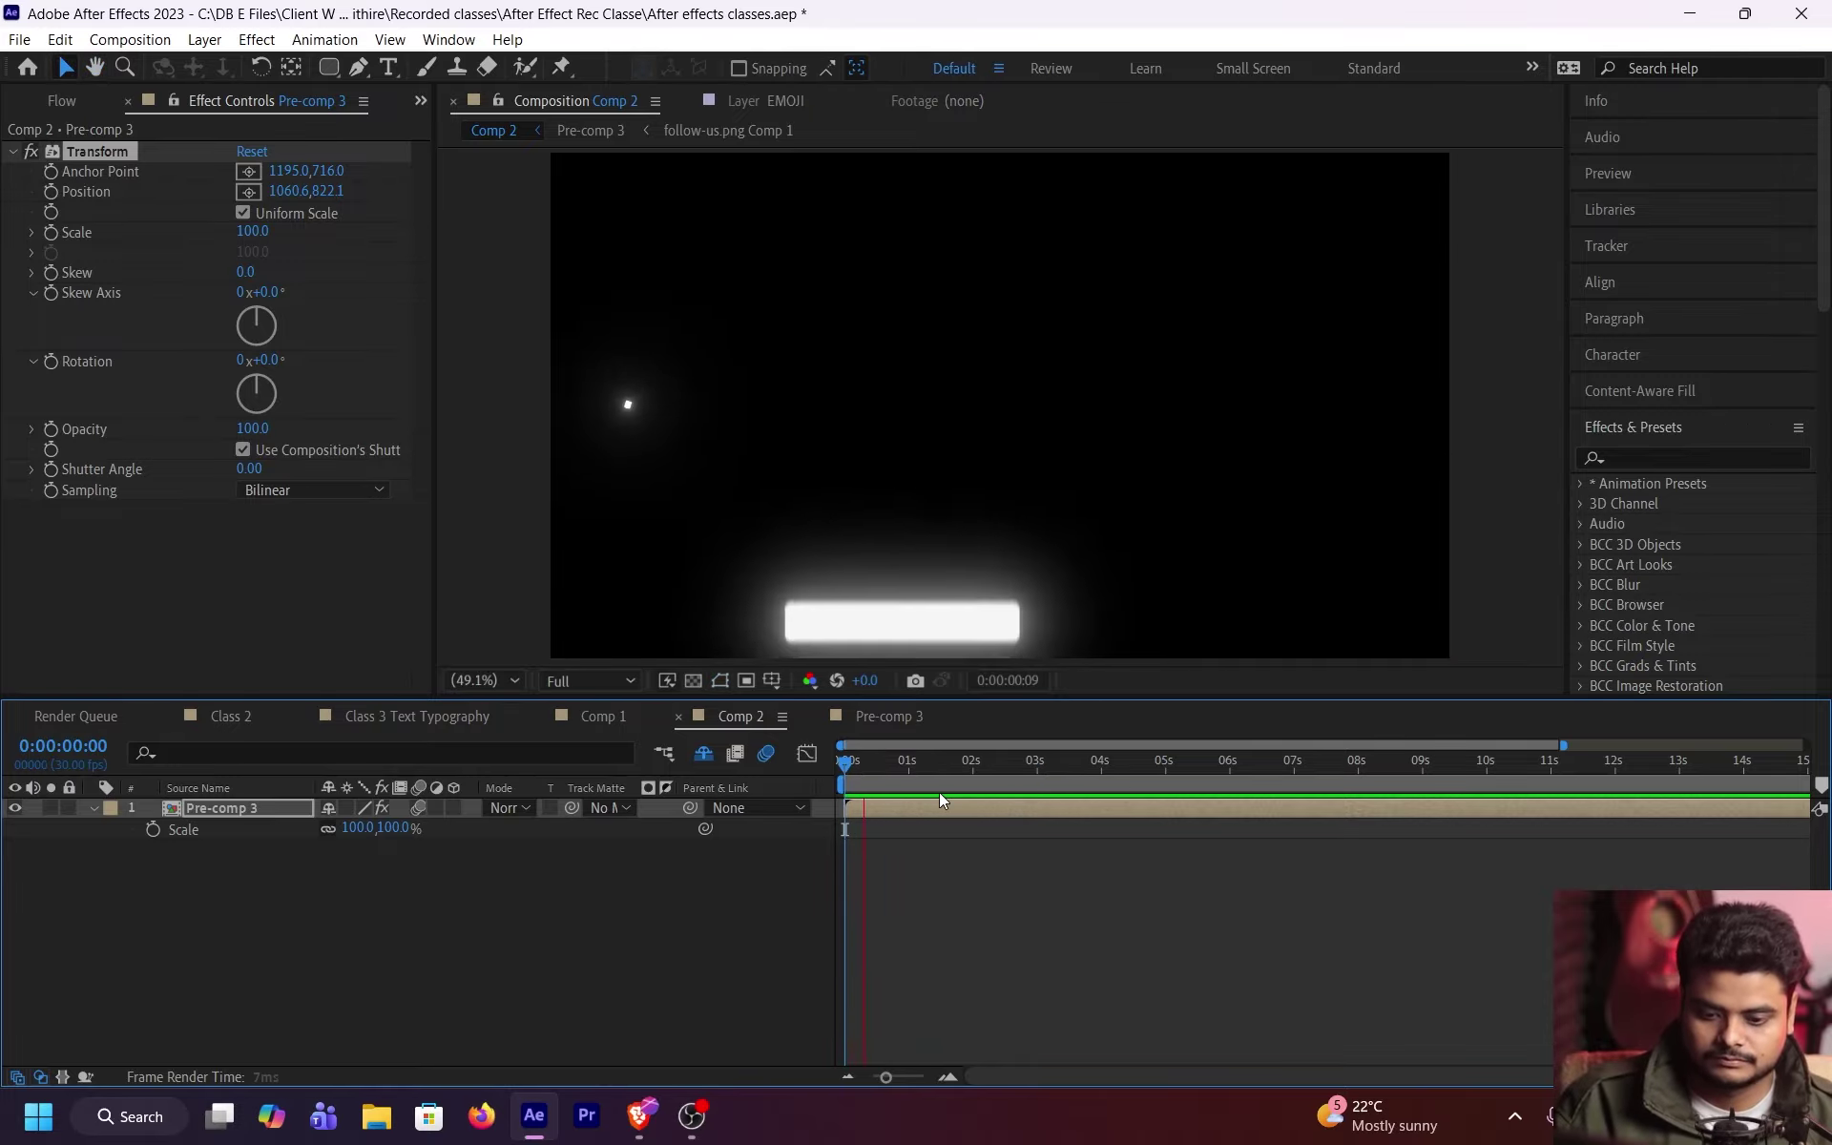
click(941, 790)
drag(937, 769, 966, 773)
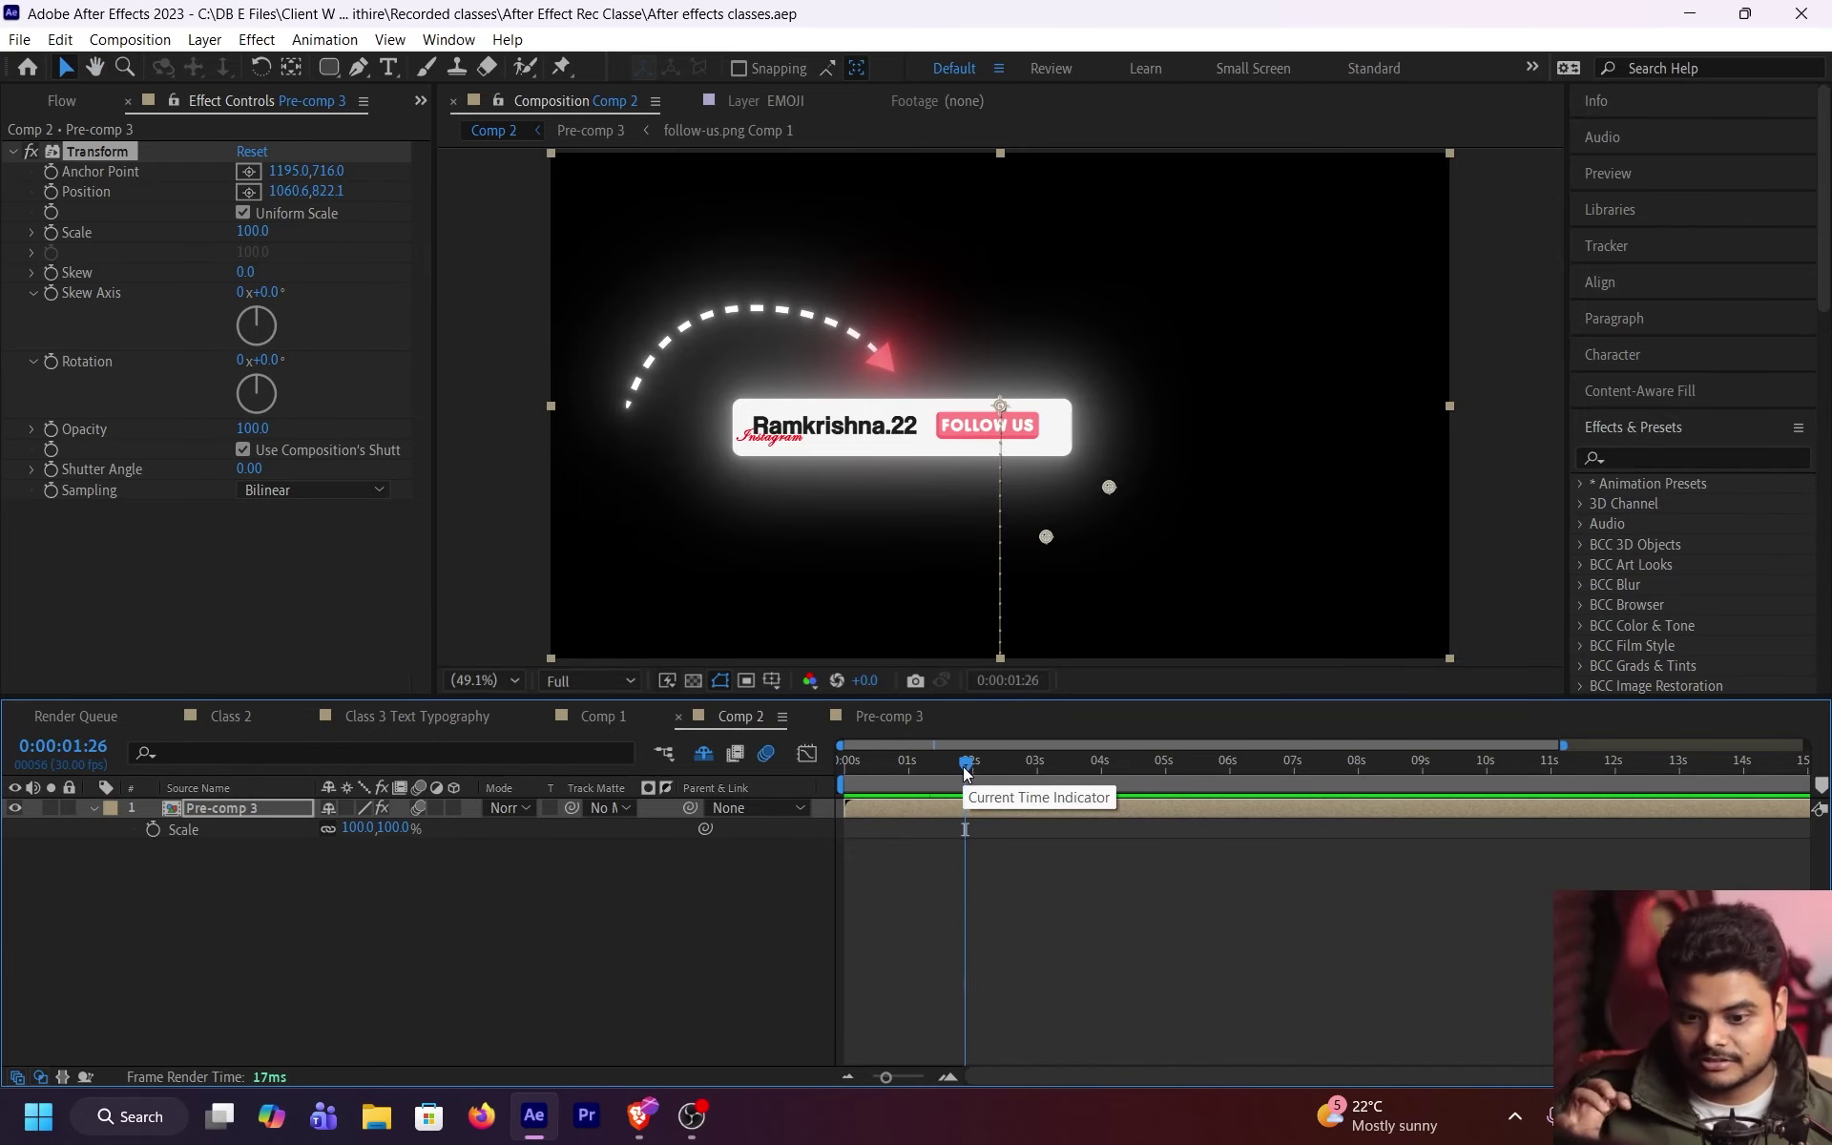
click(681, 972)
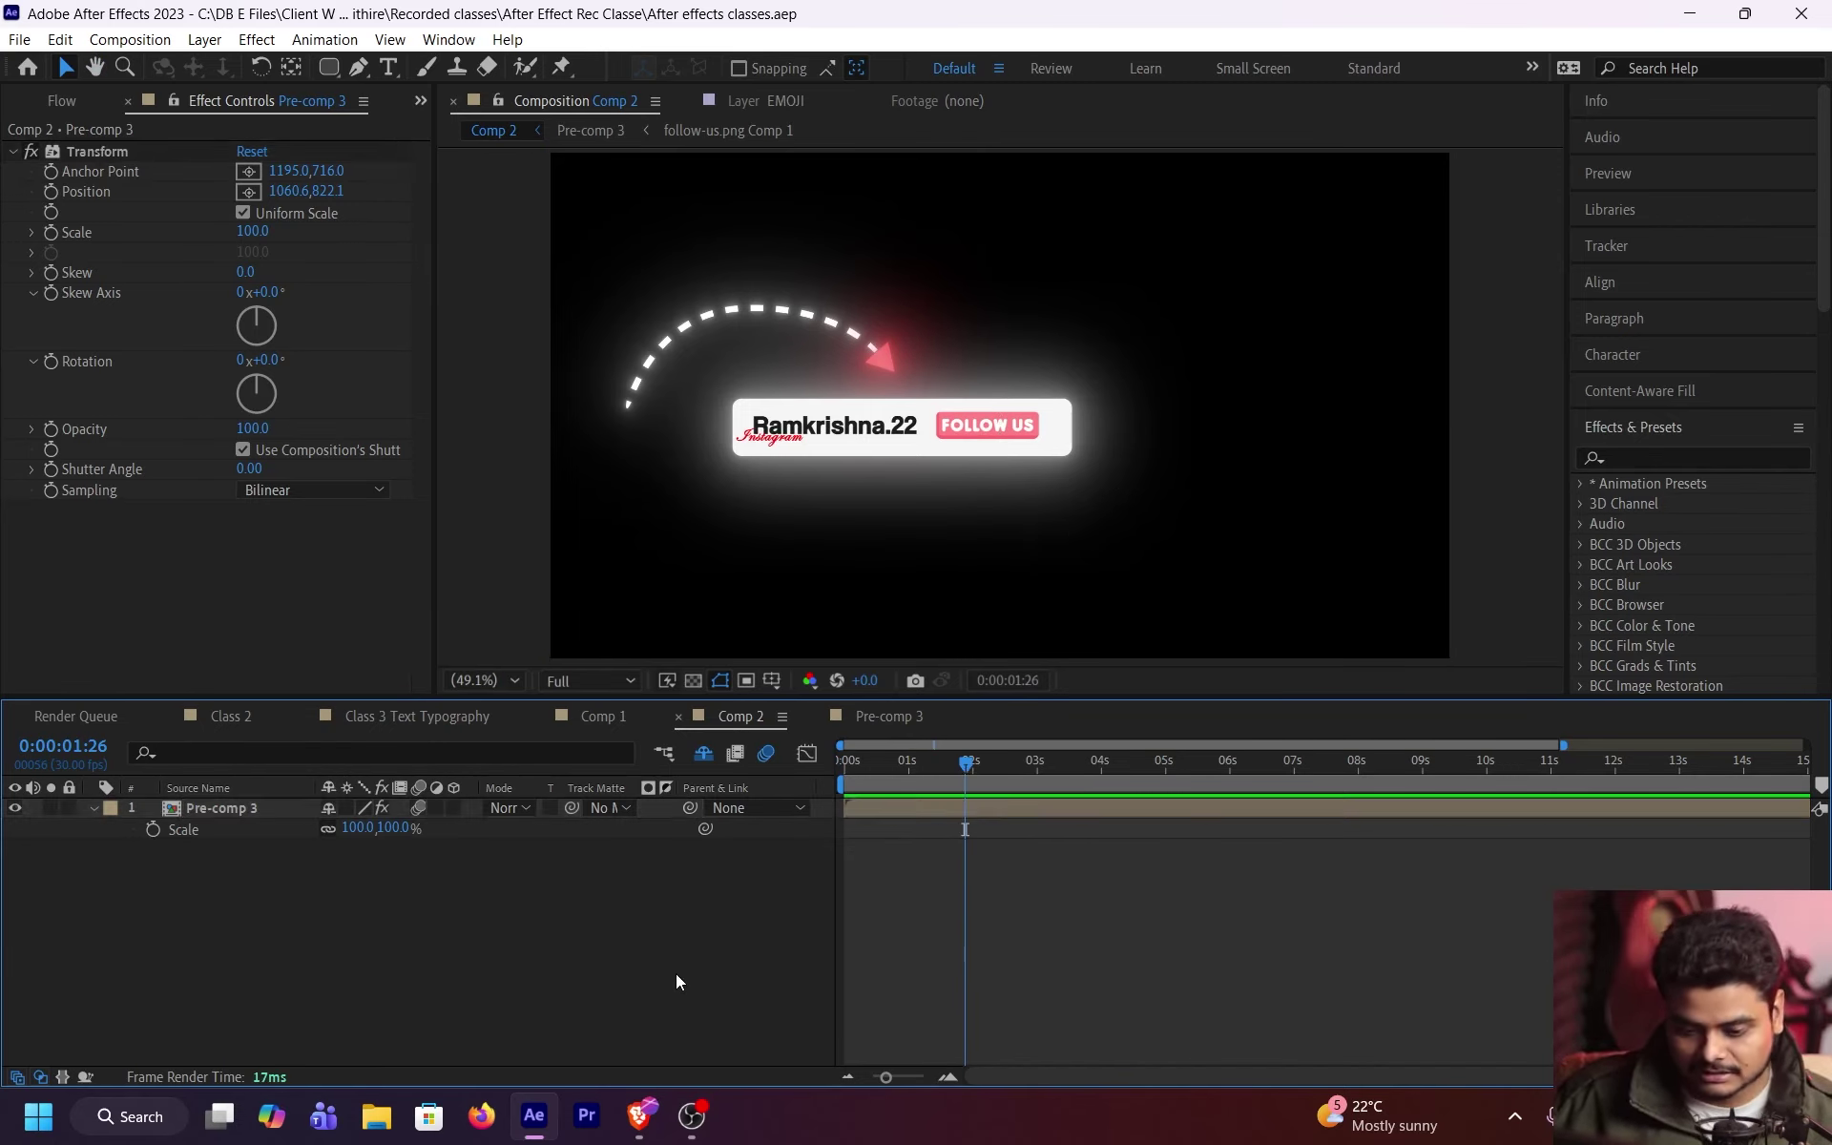
click(692, 1114)
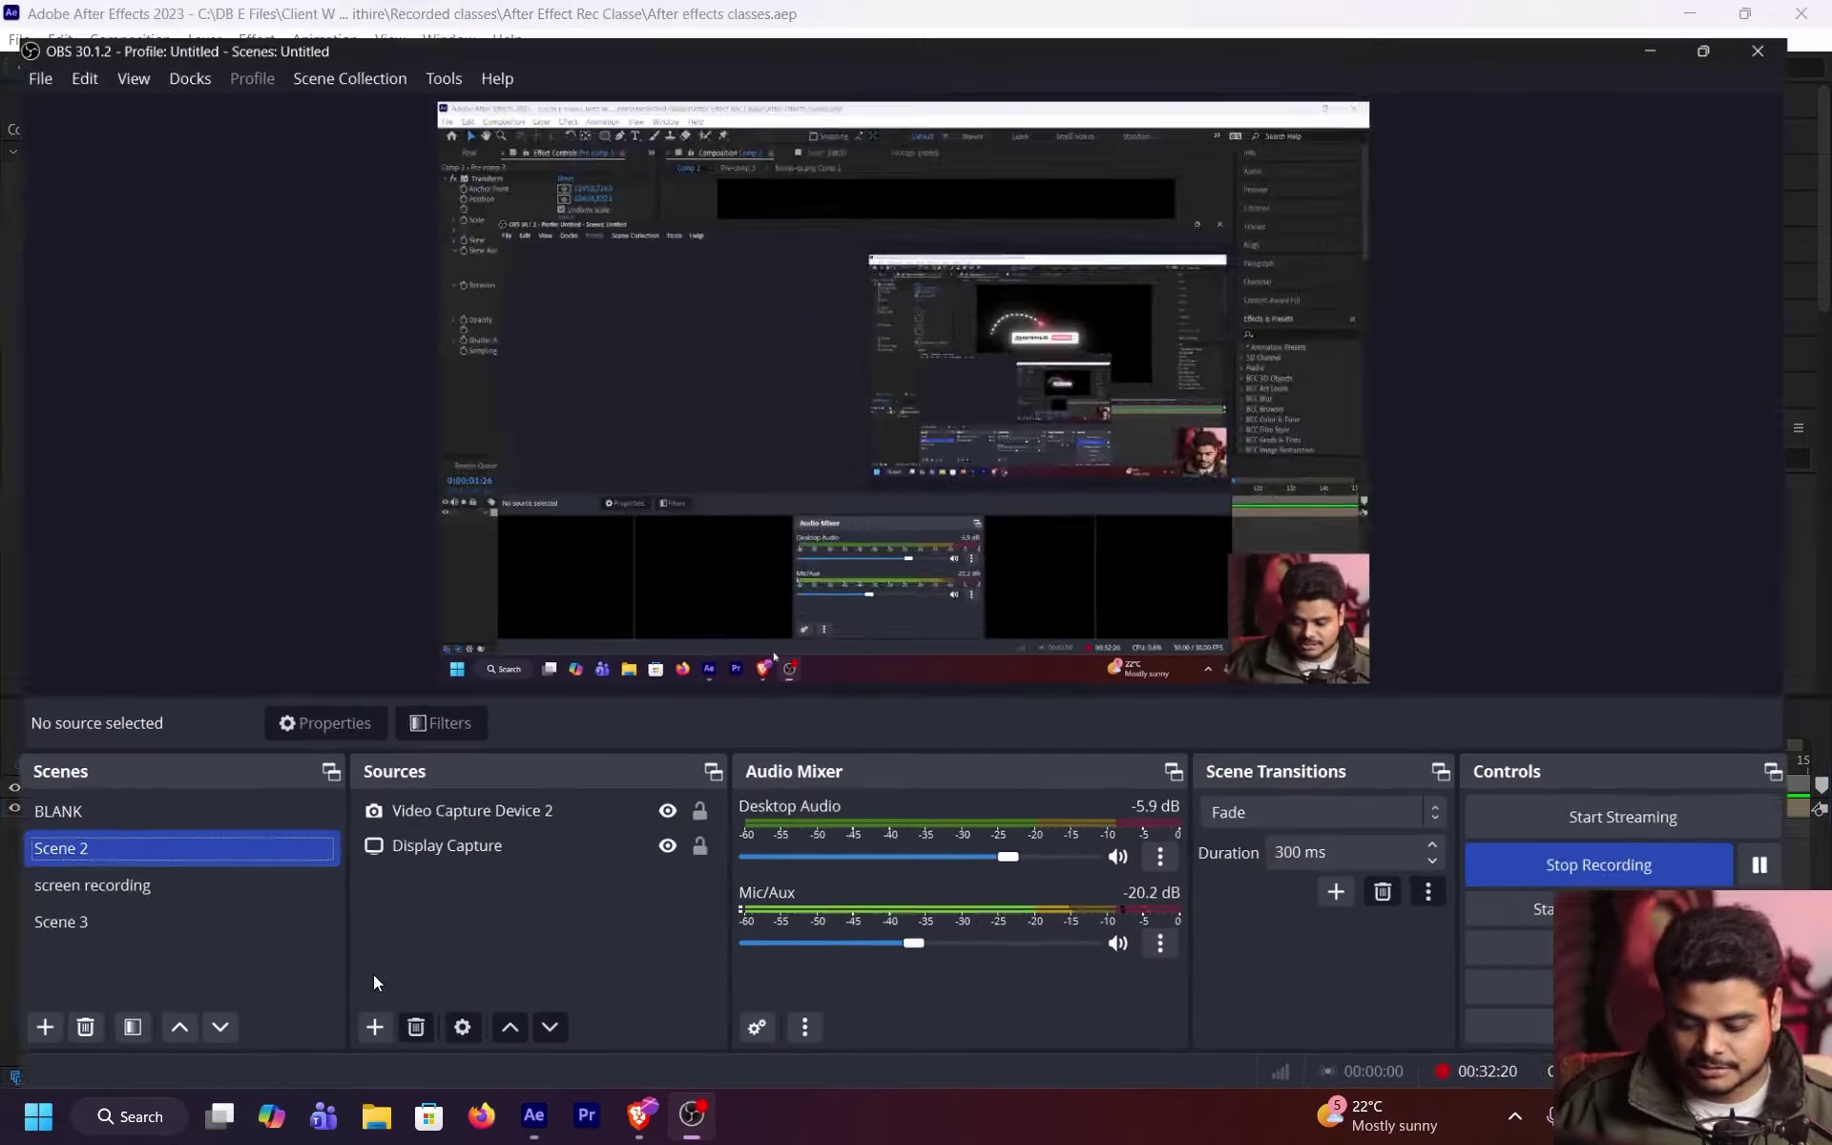